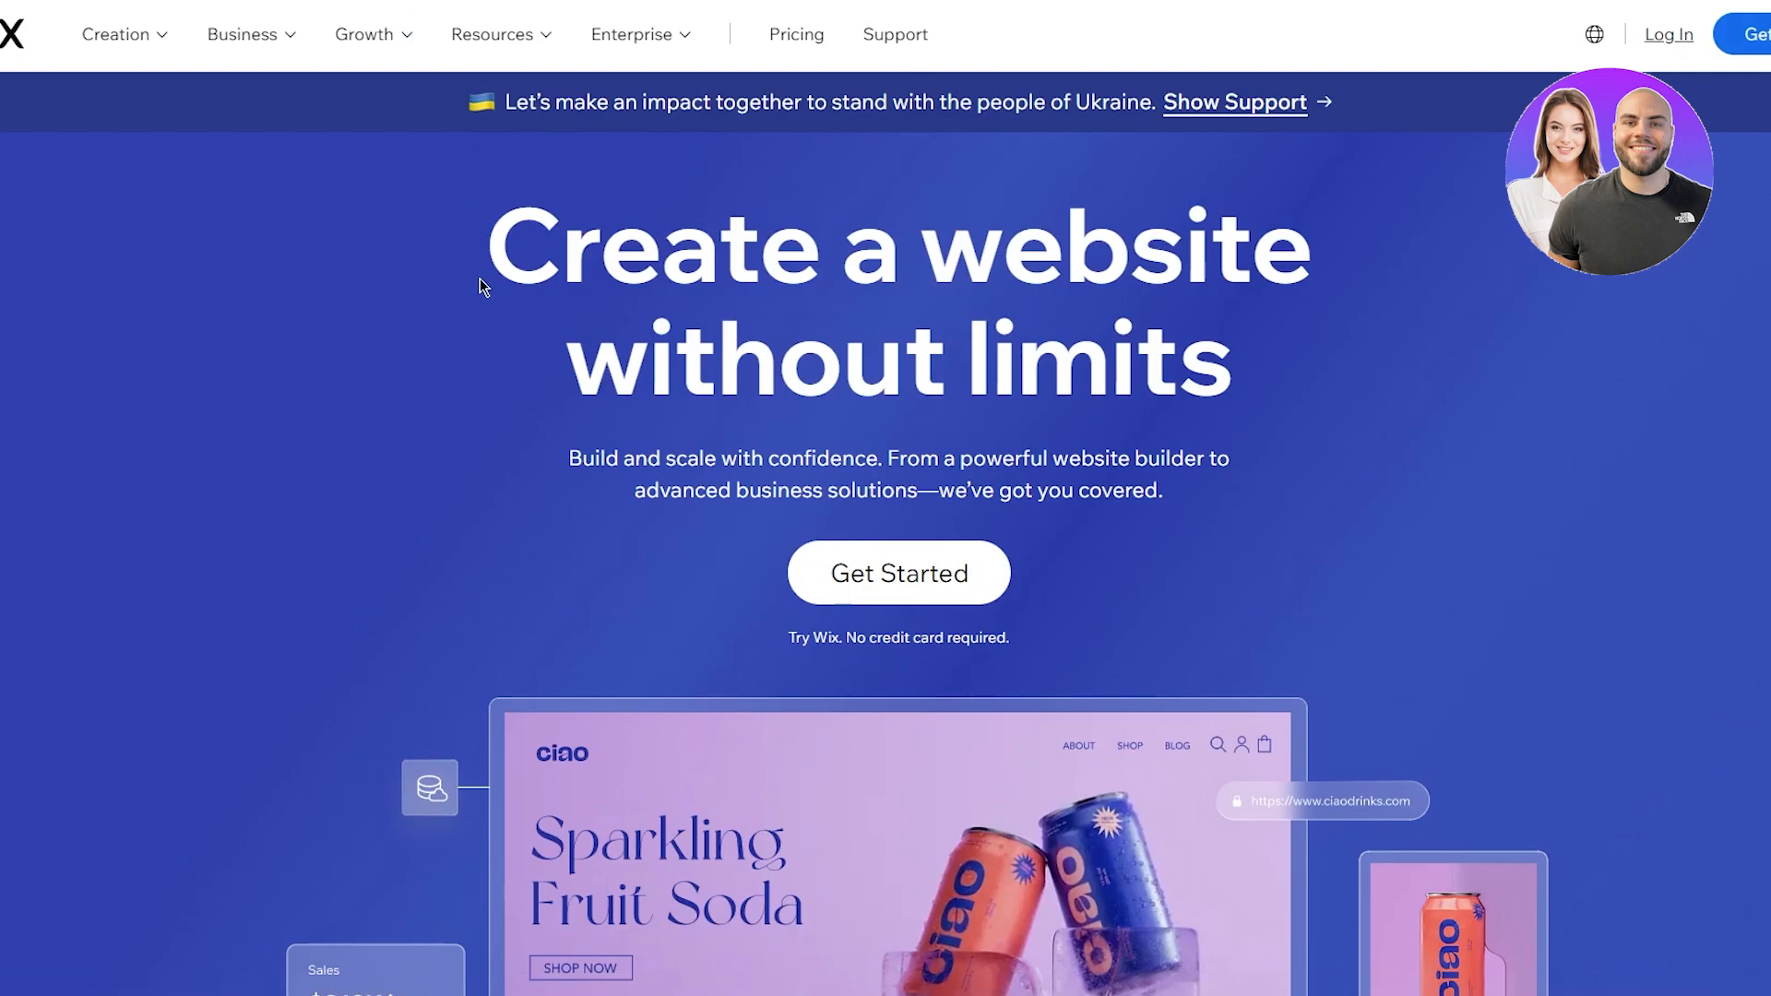
Step: Look over the 'Create a website without limits' heading and scroll through the Wix home page
left_click_drag(450, 171, 1351, 365)
left_click(1351, 365)
scroll(113, 245, "down", 16)
scroll(115, 246, "up", 9)
scroll(269, 241, "down", 5)
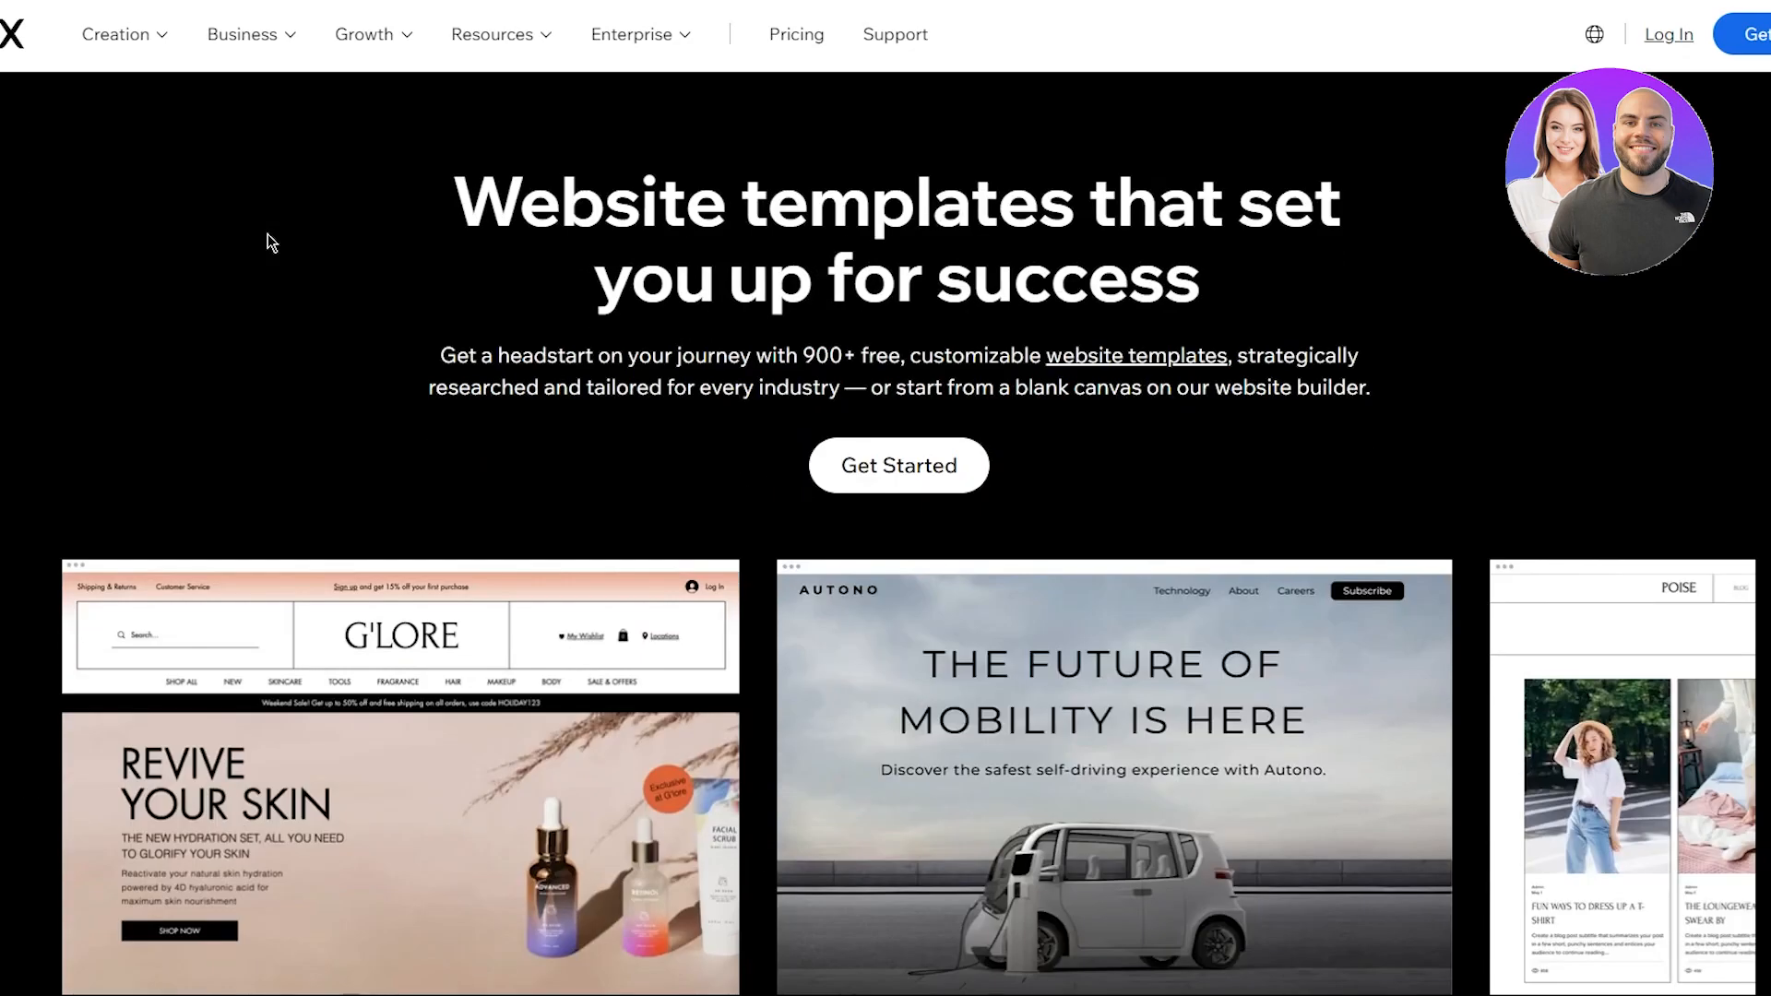
scroll(270, 241, "up", 15)
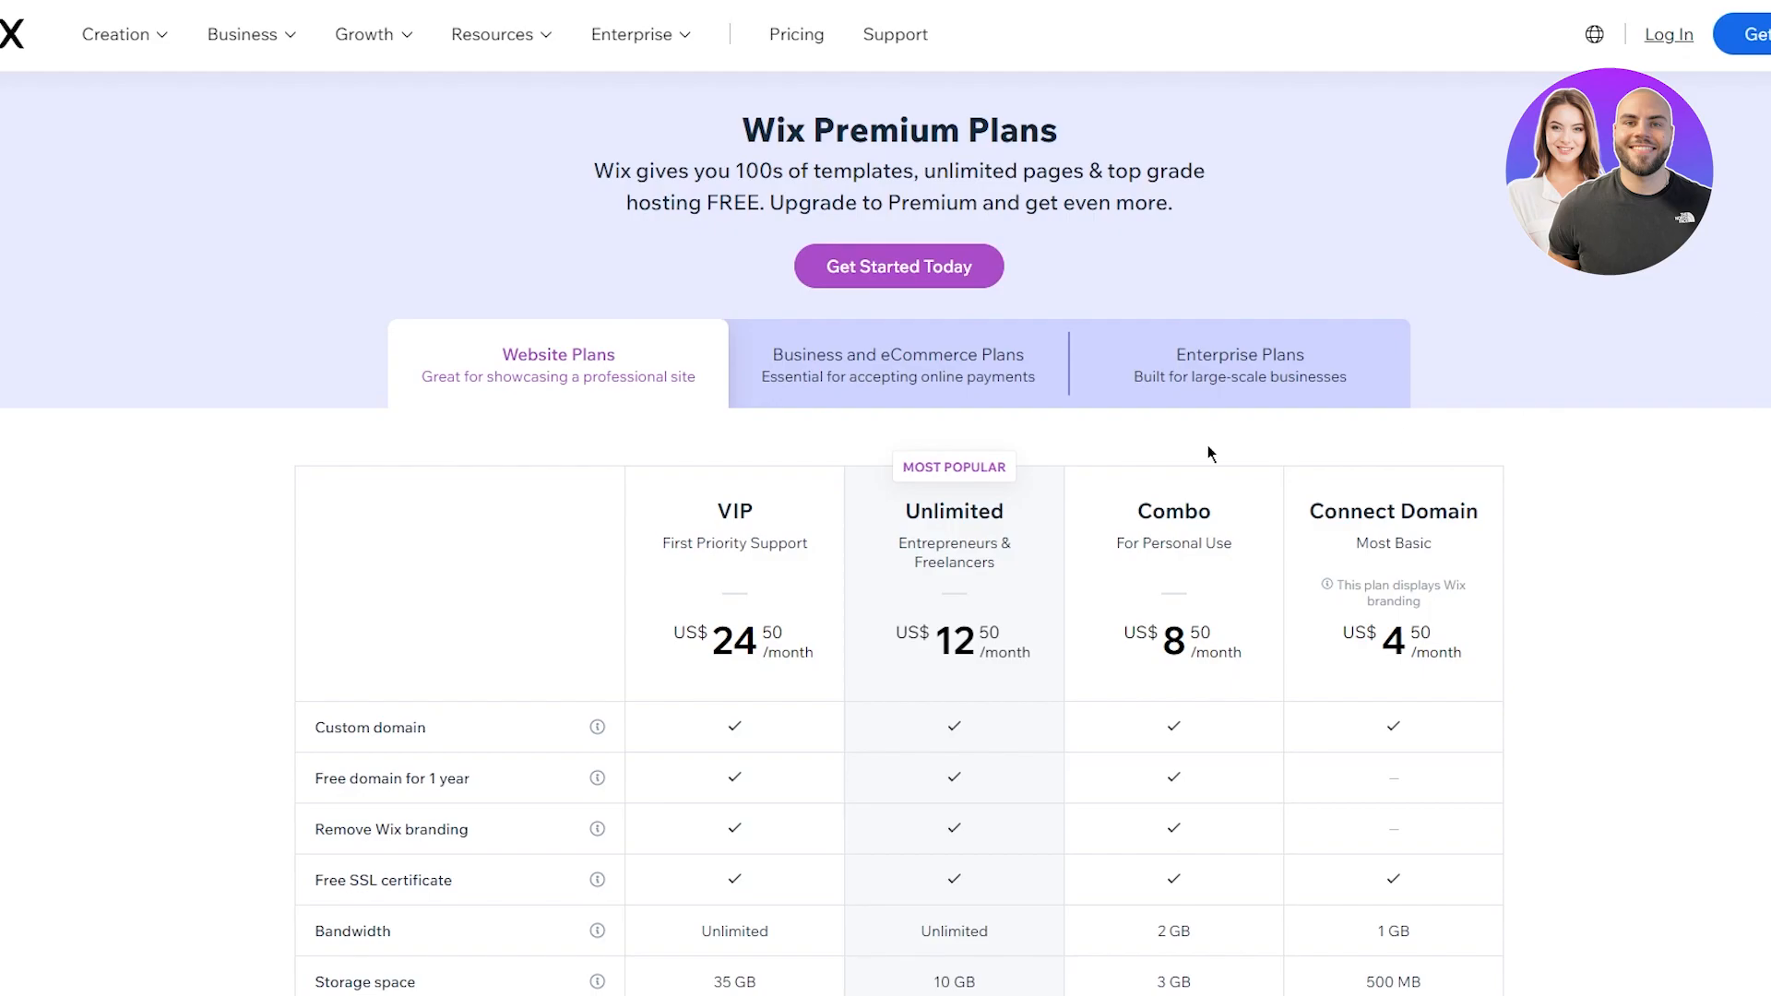
Step: Review the Premium Plans title and plans table, then switch to the Business and eCommerce plans
left_click_drag(688, 104, 1297, 184)
left_click(1319, 187)
left_click_drag(584, 209, 1374, 229)
left_click(1374, 228)
scroll(471, 369, "down", 3)
scroll(380, 351, "up", 1)
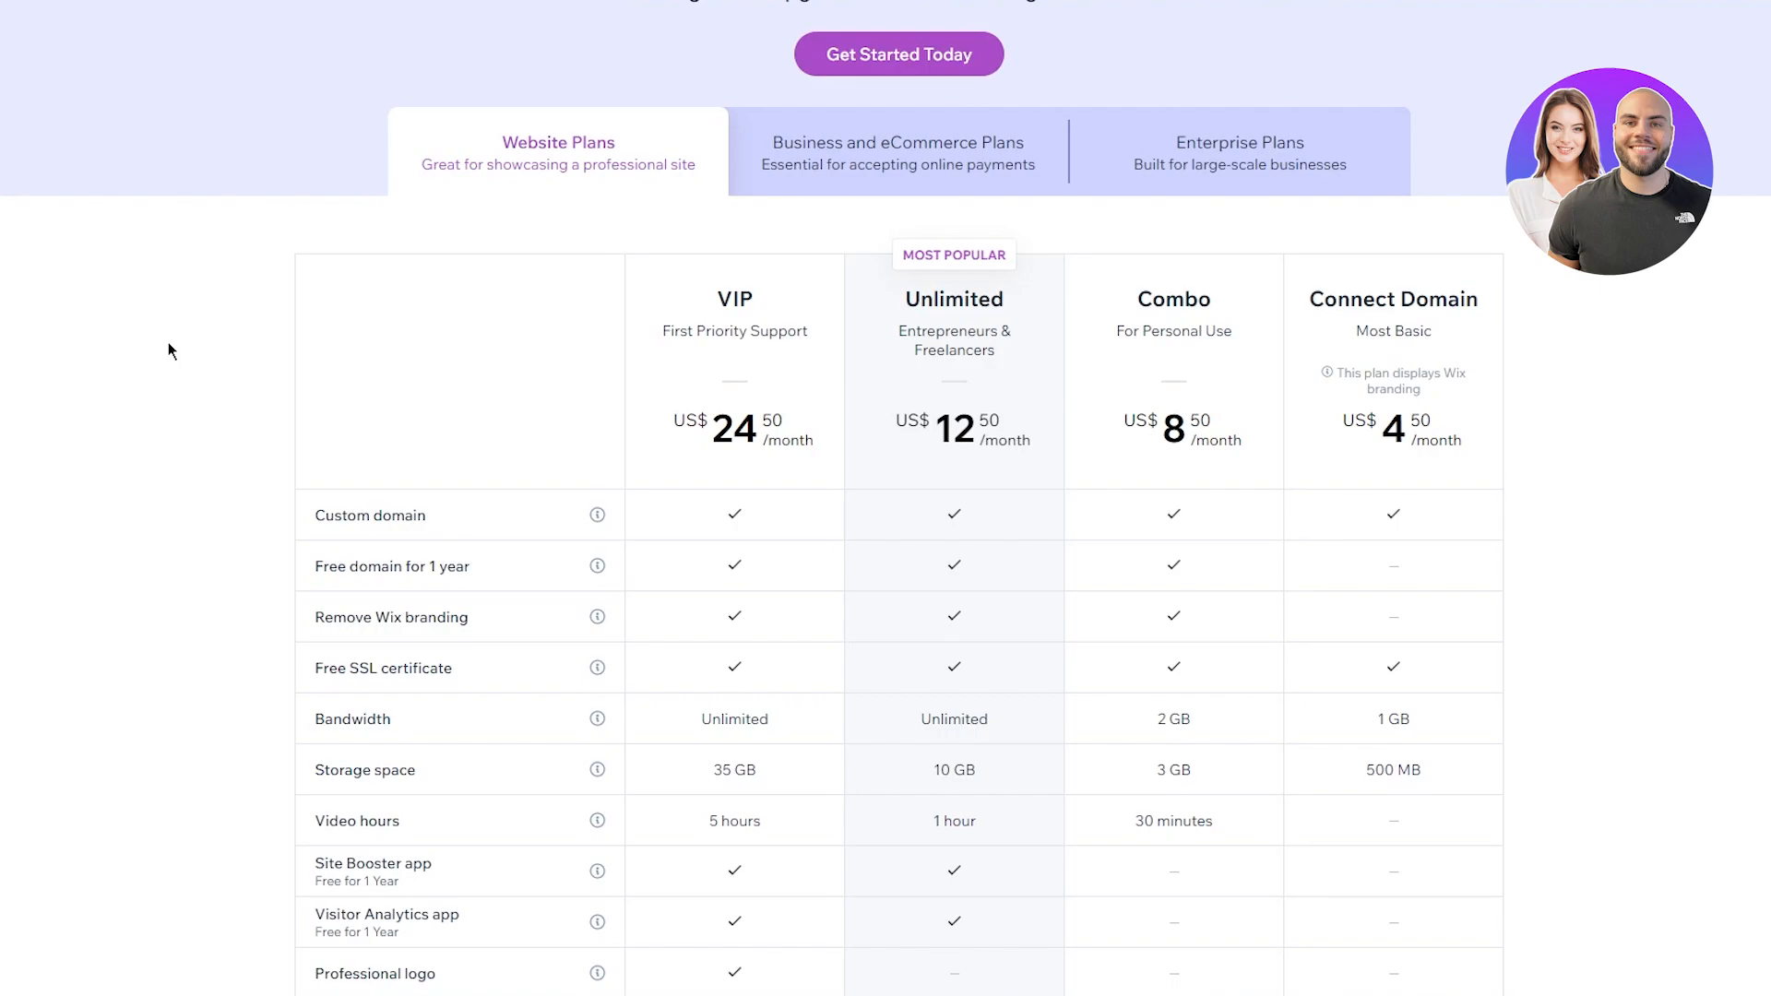
left_click(818, 122)
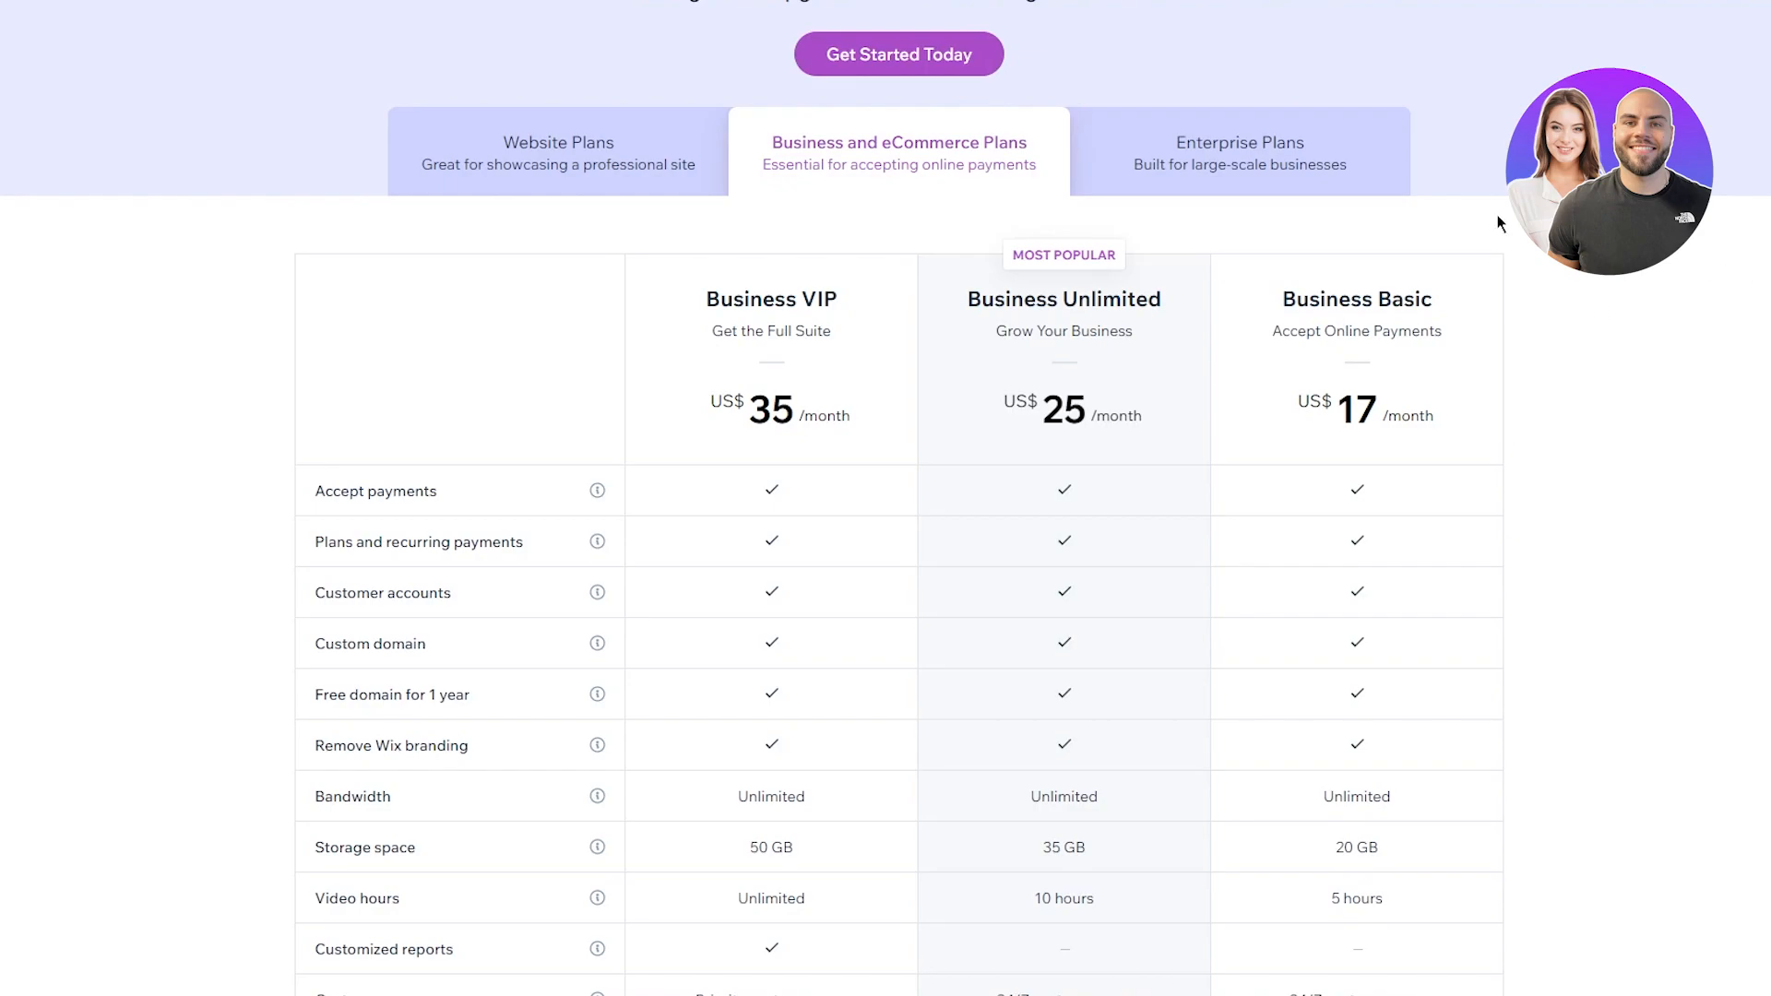
Step: Review the Business Basic, Unlimited and VIP plan names, prices and features
left_click_drag(792, 144, 1158, 167)
left_click(1573, 267)
left_click_drag(719, 265, 1581, 577)
left_click(1668, 600)
left_click_drag(704, 265, 1590, 431)
left_click(1512, 400)
left_click_drag(1269, 337, 1711, 324)
left_click(1586, 365)
left_click_drag(983, 334, 1282, 355)
left_click(1708, 435)
left_click_drag(650, 360, 1490, 441)
left_click(1612, 447)
Step: Scroll the plans table and compare the Connect Domain and Combo website plan prices
scroll(1616, 446, "down", 1)
scroll(743, 257, "down", 4)
scroll(668, 268, "up", 4)
scroll(183, 293, "down", 15)
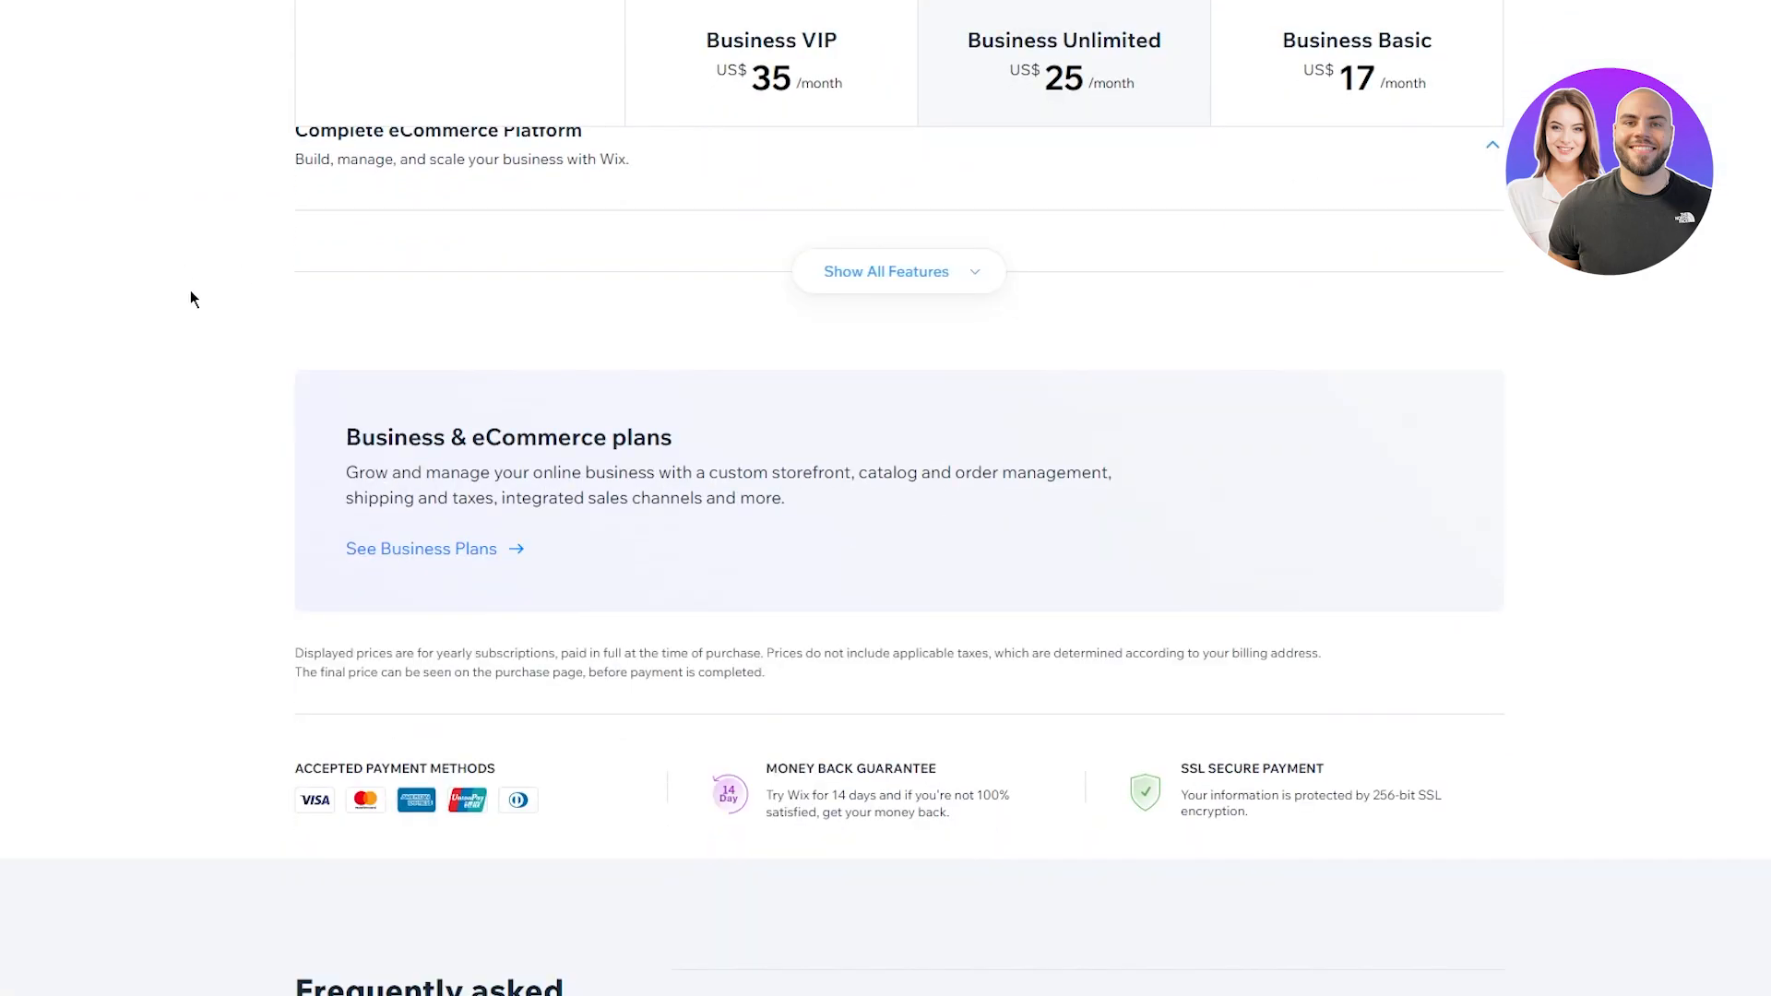
scroll(190, 293, "up", 6)
scroll(190, 297, "up", 3)
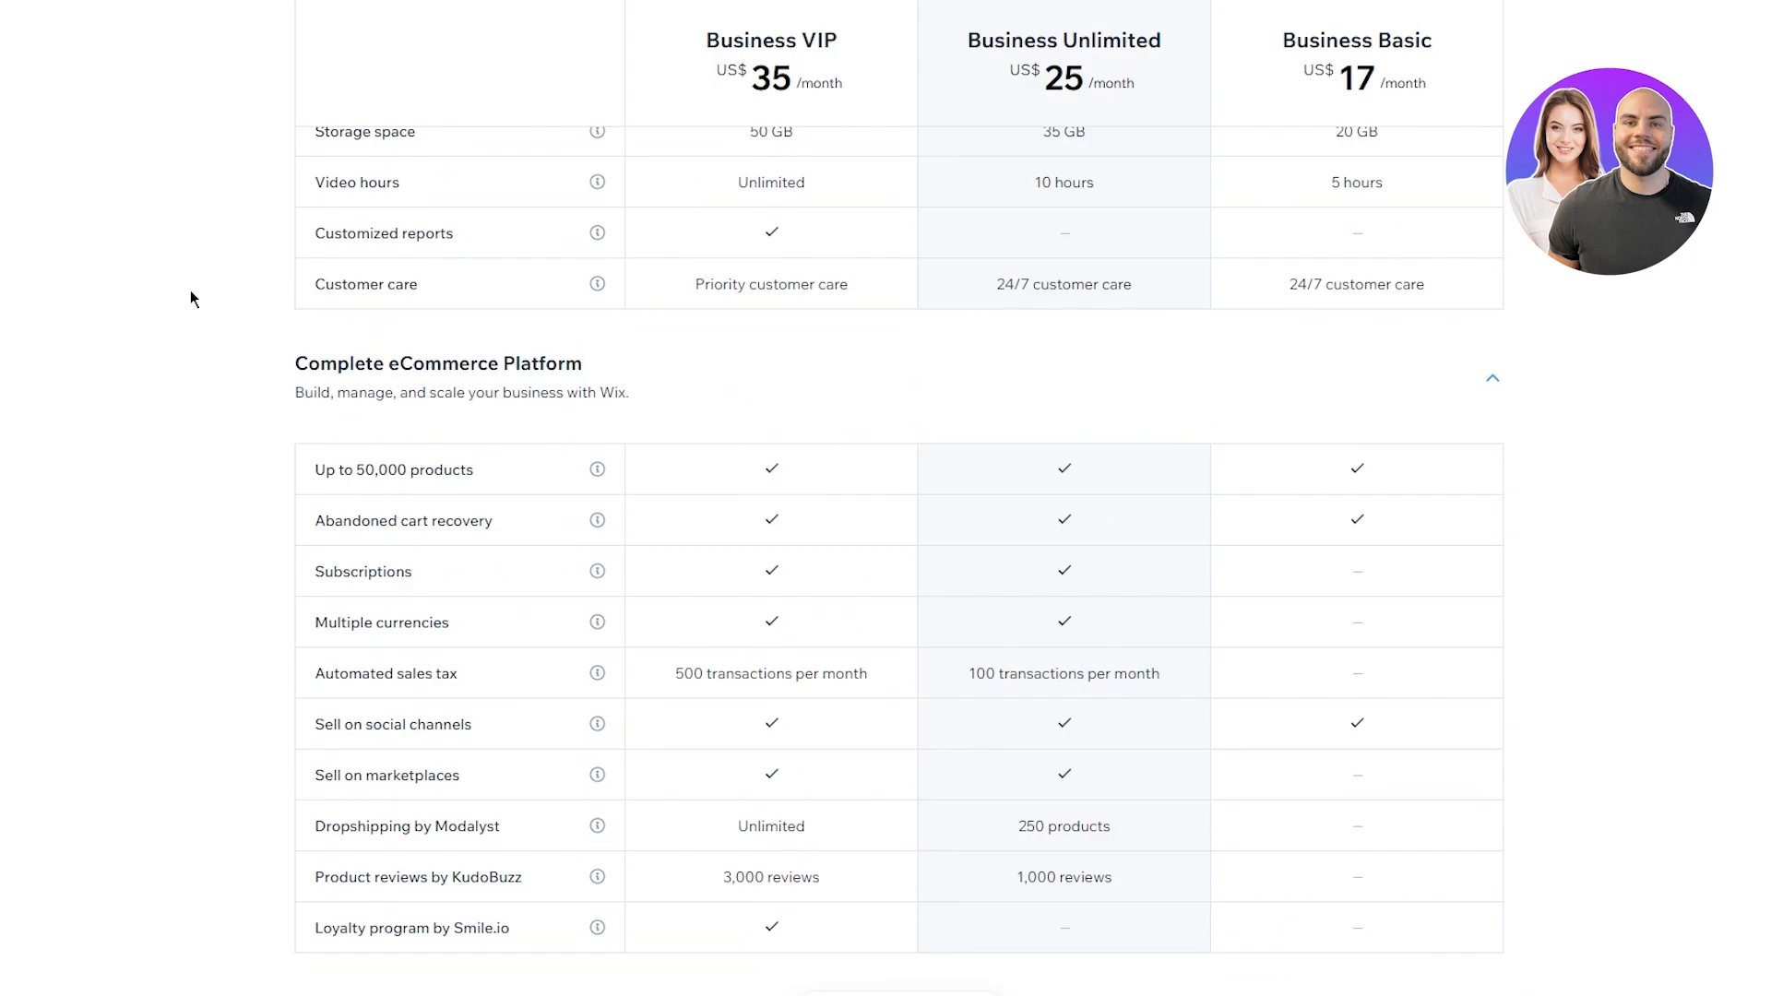
scroll(190, 290, "up", 1)
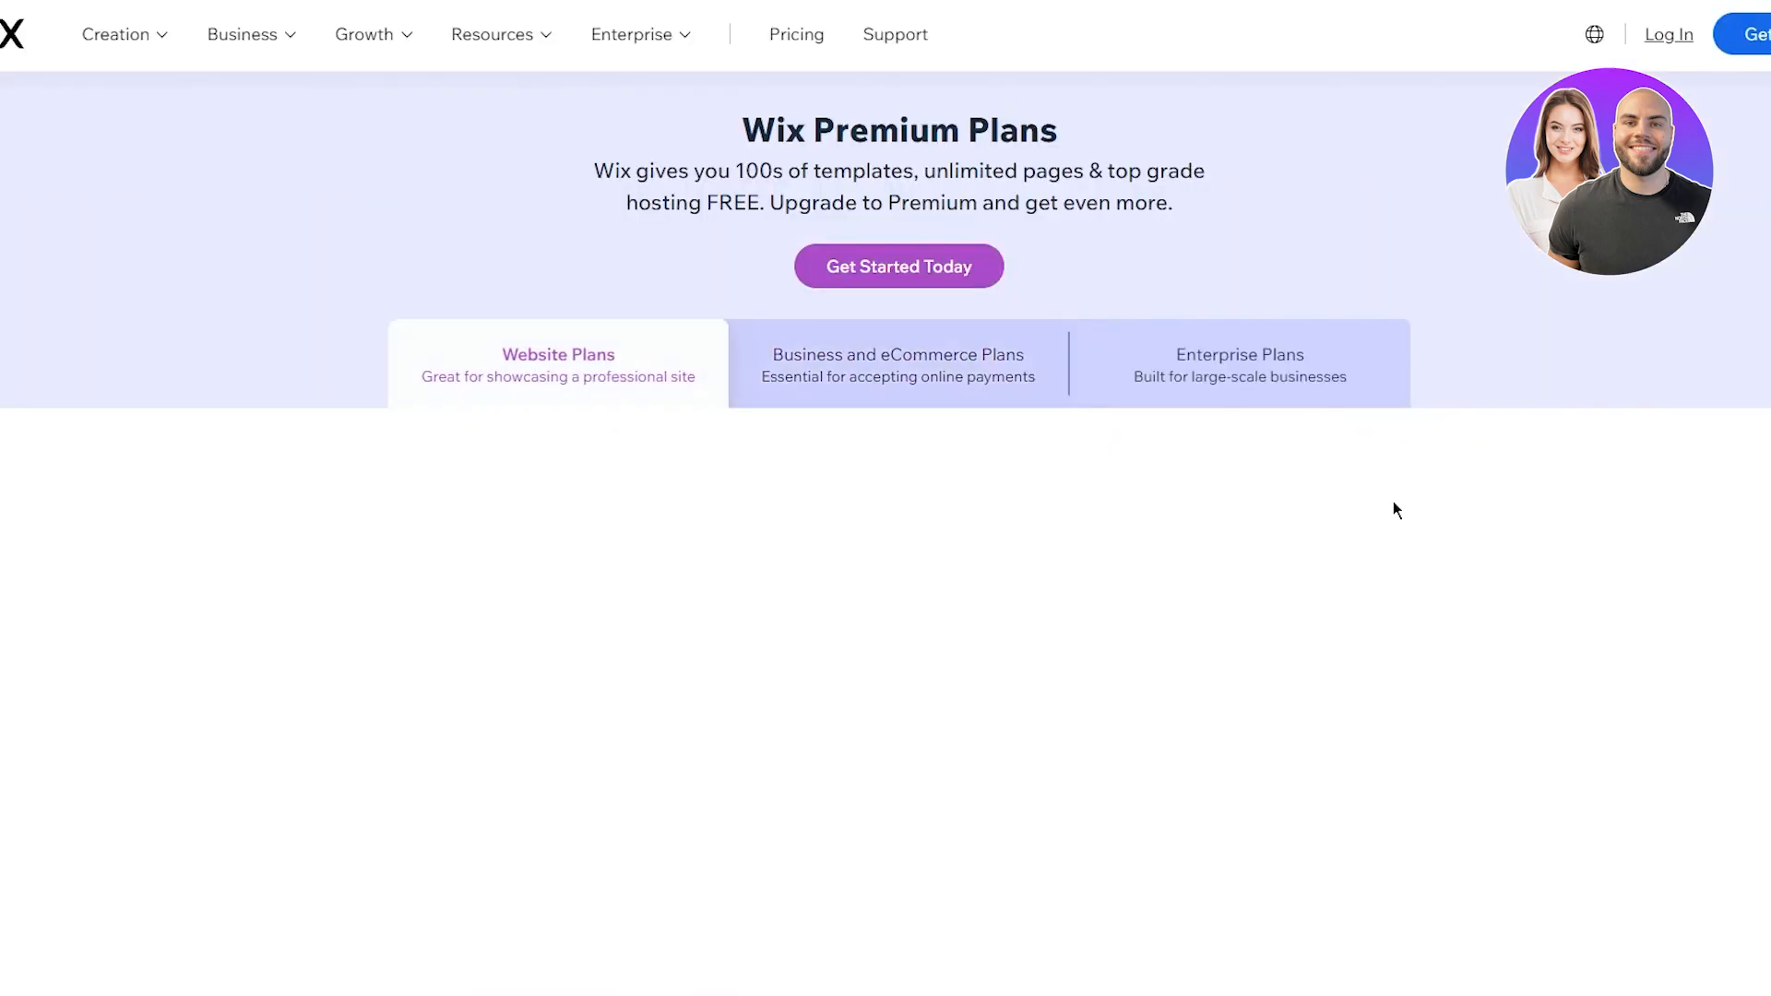
scroll(1420, 502, "down", 2)
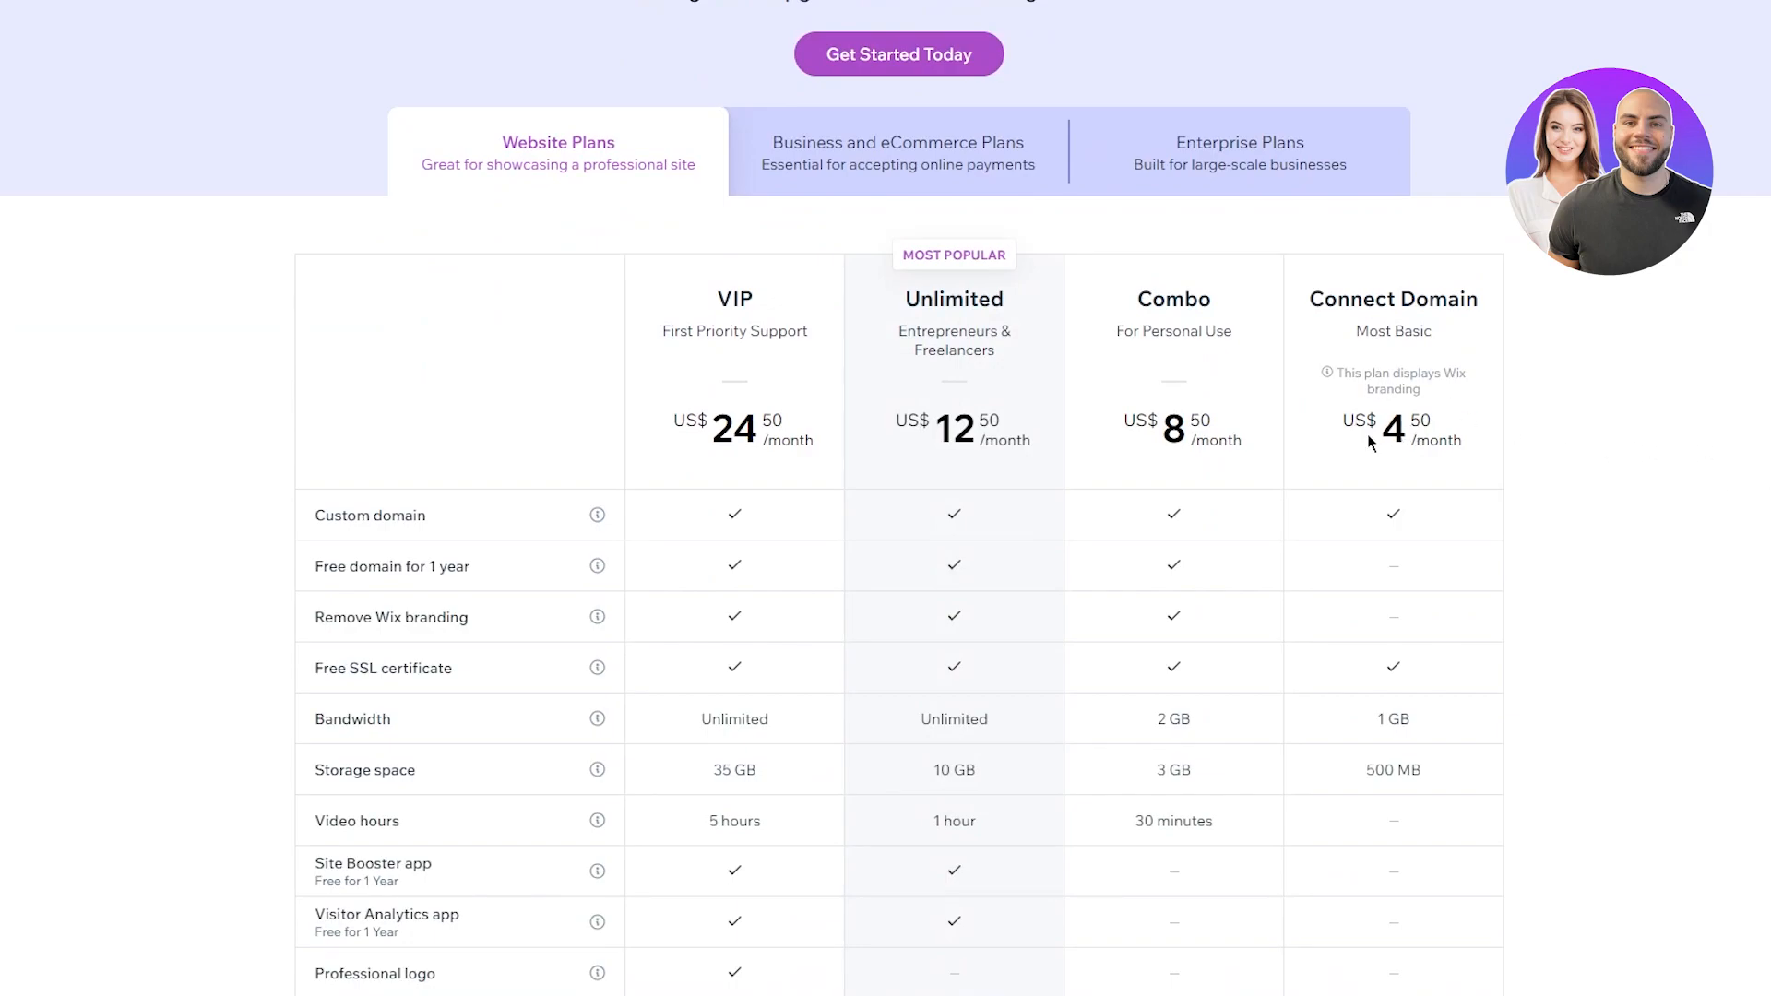
left_click_drag(1367, 430, 1467, 442)
left_click(1697, 450)
left_click_drag(1133, 411, 1245, 445)
left_click(1723, 513)
left_click_drag(1025, 427, 1328, 447)
left_click(774, 430)
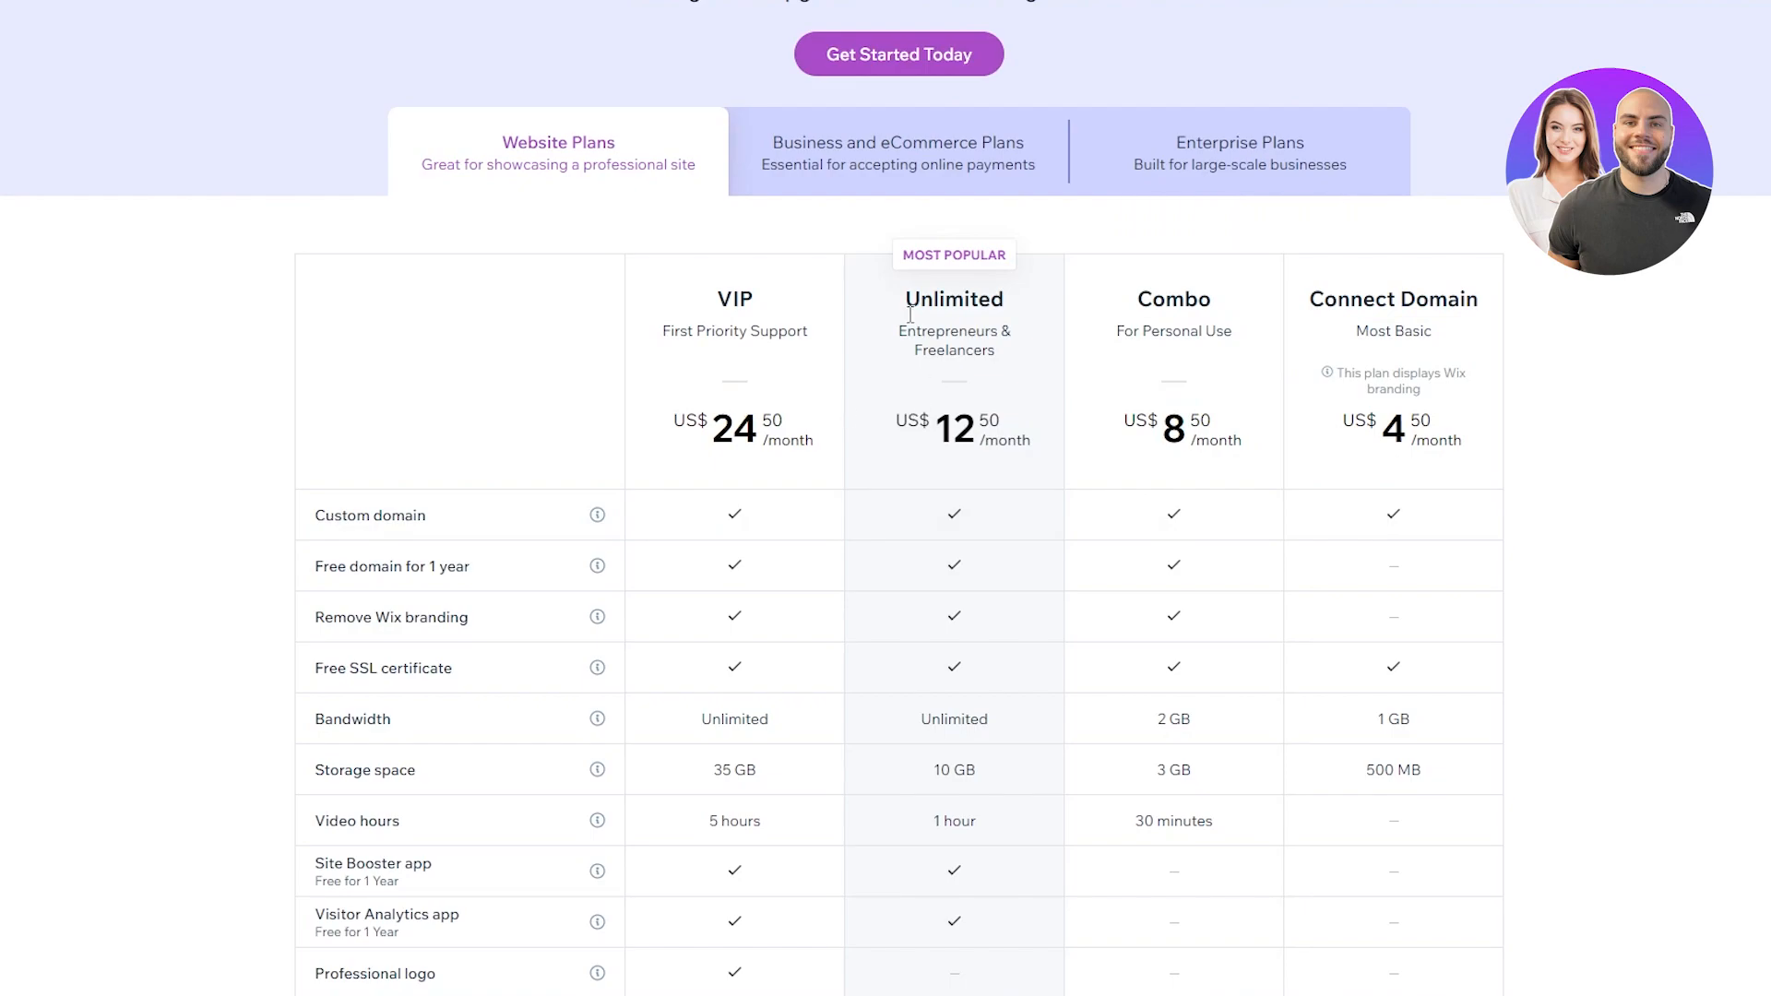
Step: Return to Business and eCommerce plans and compare Basic US$17, Unlimited US$25 and VIP US$35
left_click(972, 184)
left_click_drag(1281, 429, 1603, 435)
left_click(1603, 431)
left_click_drag(1007, 399, 1176, 435)
left_click(1564, 496)
left_click_drag(764, 406, 949, 438)
left_click(1693, 495)
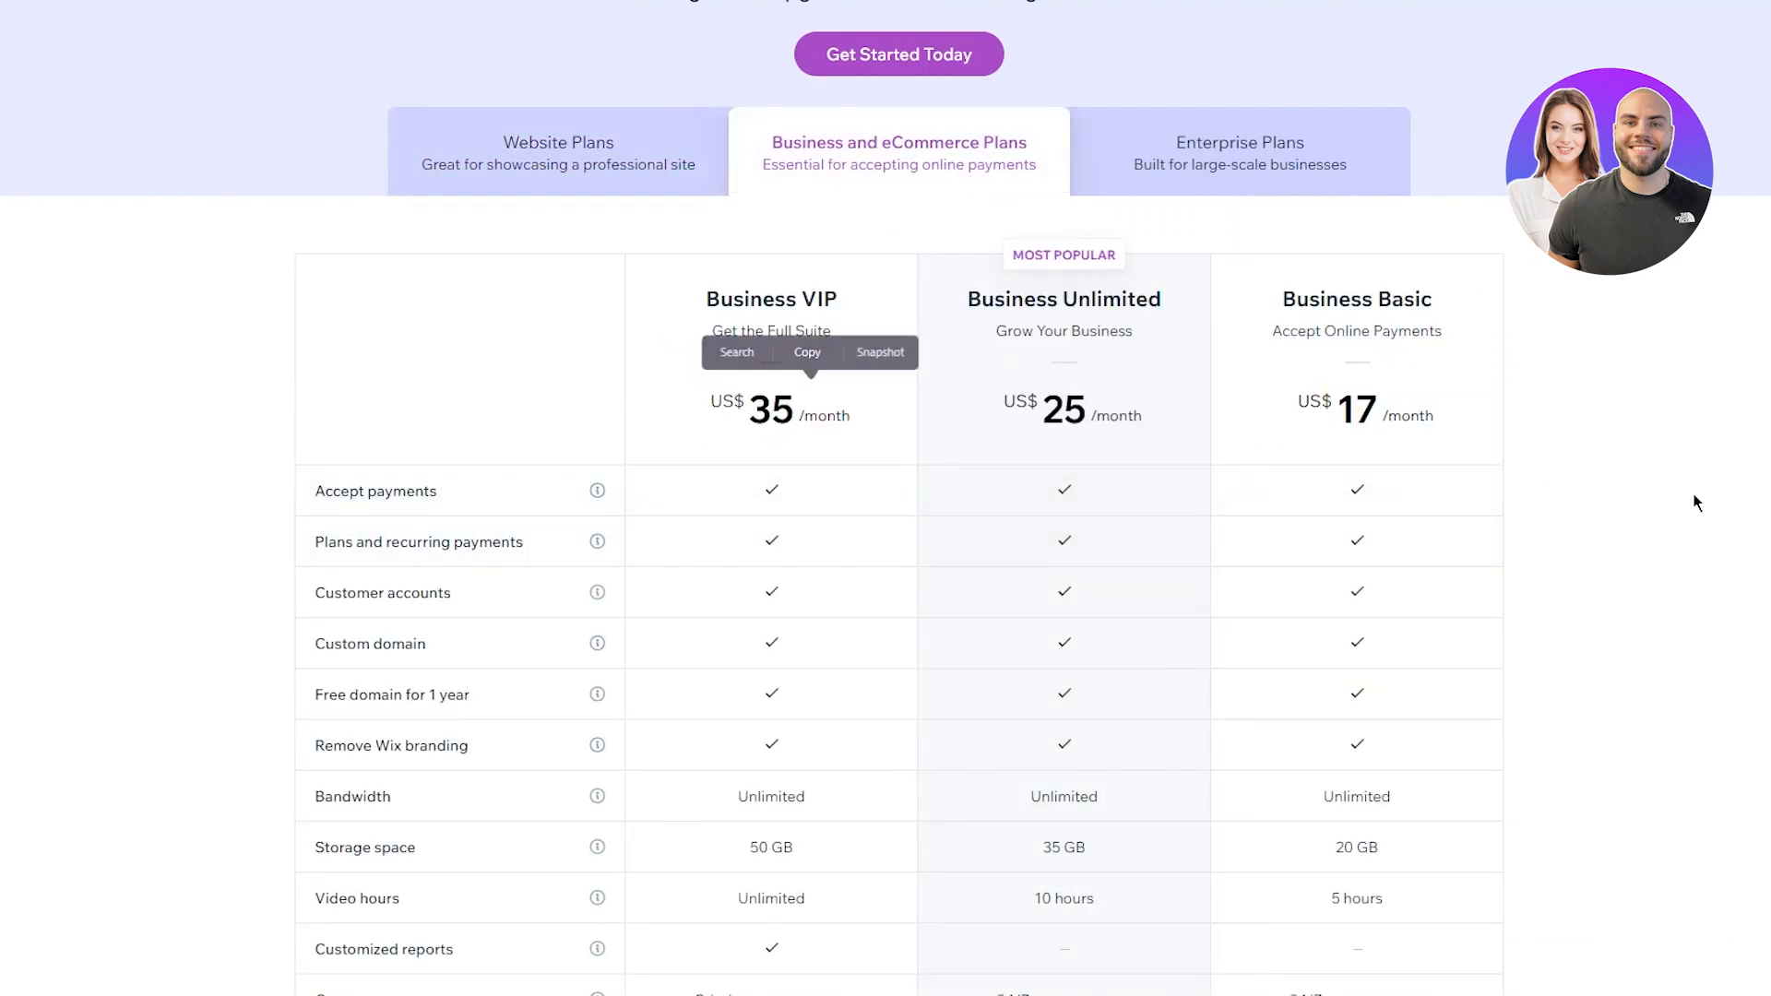
Step: Review the Enterprise plans description, then open the Wix Sign Up page
left_click(1323, 189)
left_click_drag(1143, 166, 1642, 305)
left_click(1642, 305)
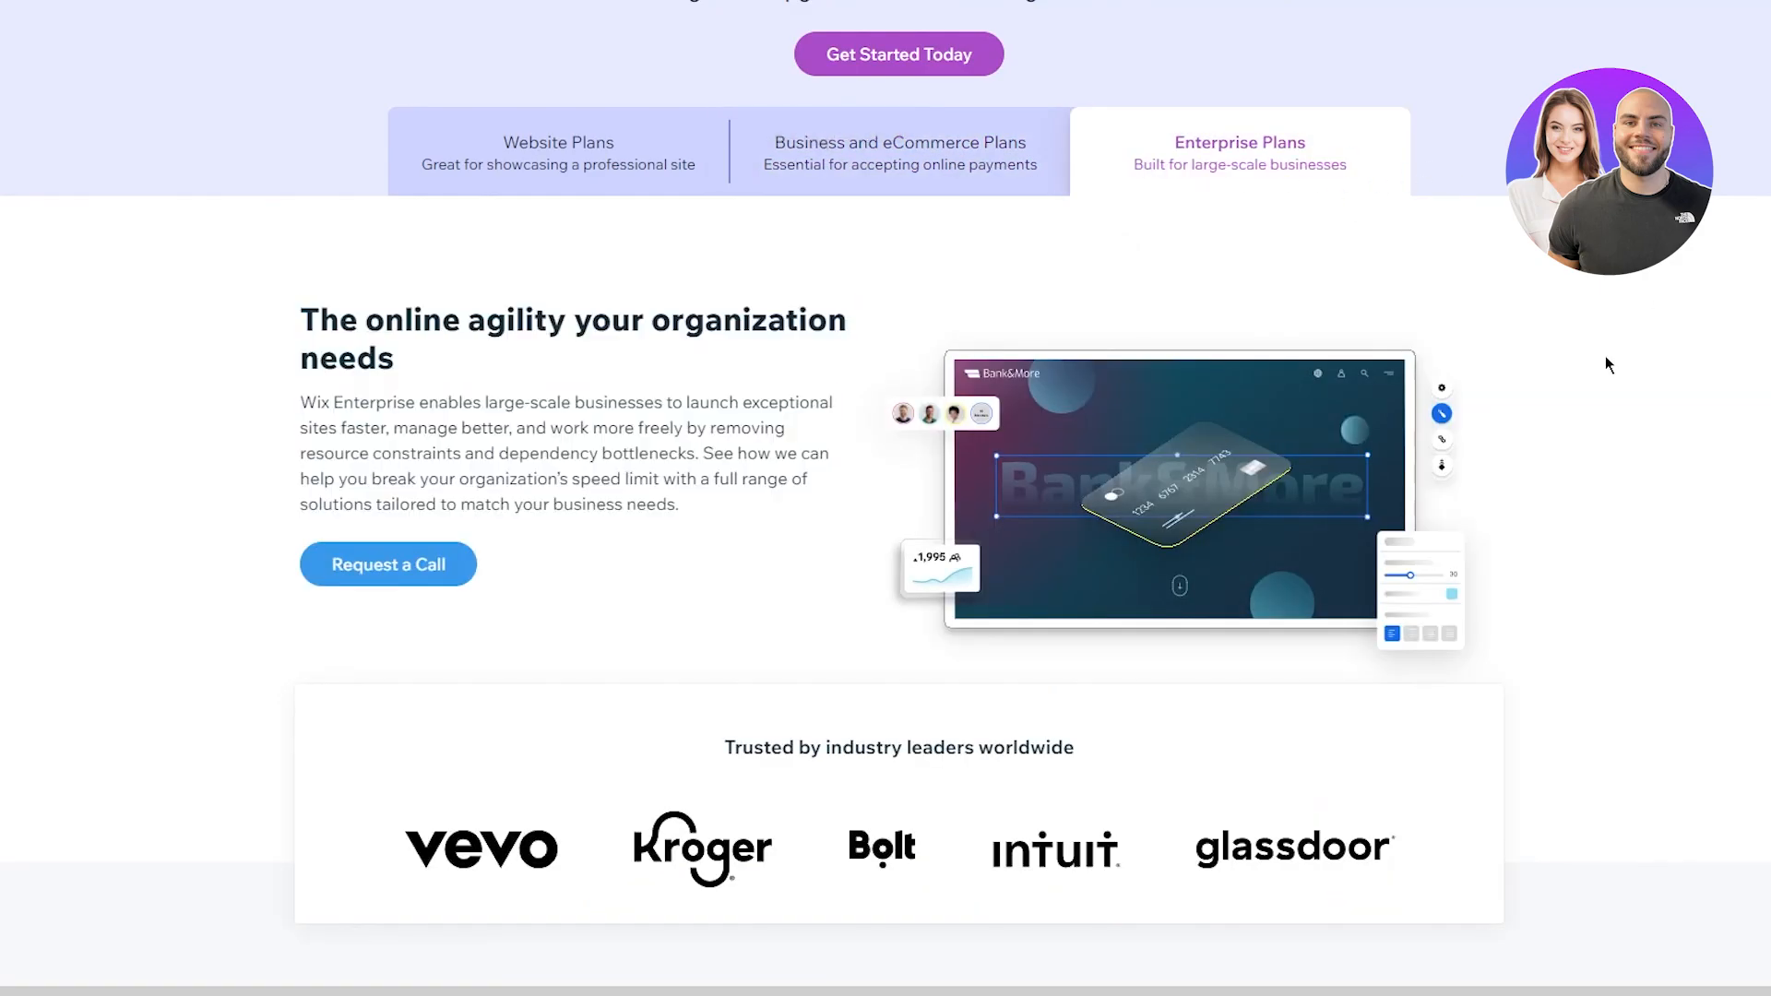
scroll(1605, 355, "down", 2)
scroll(1605, 356, "up", 5)
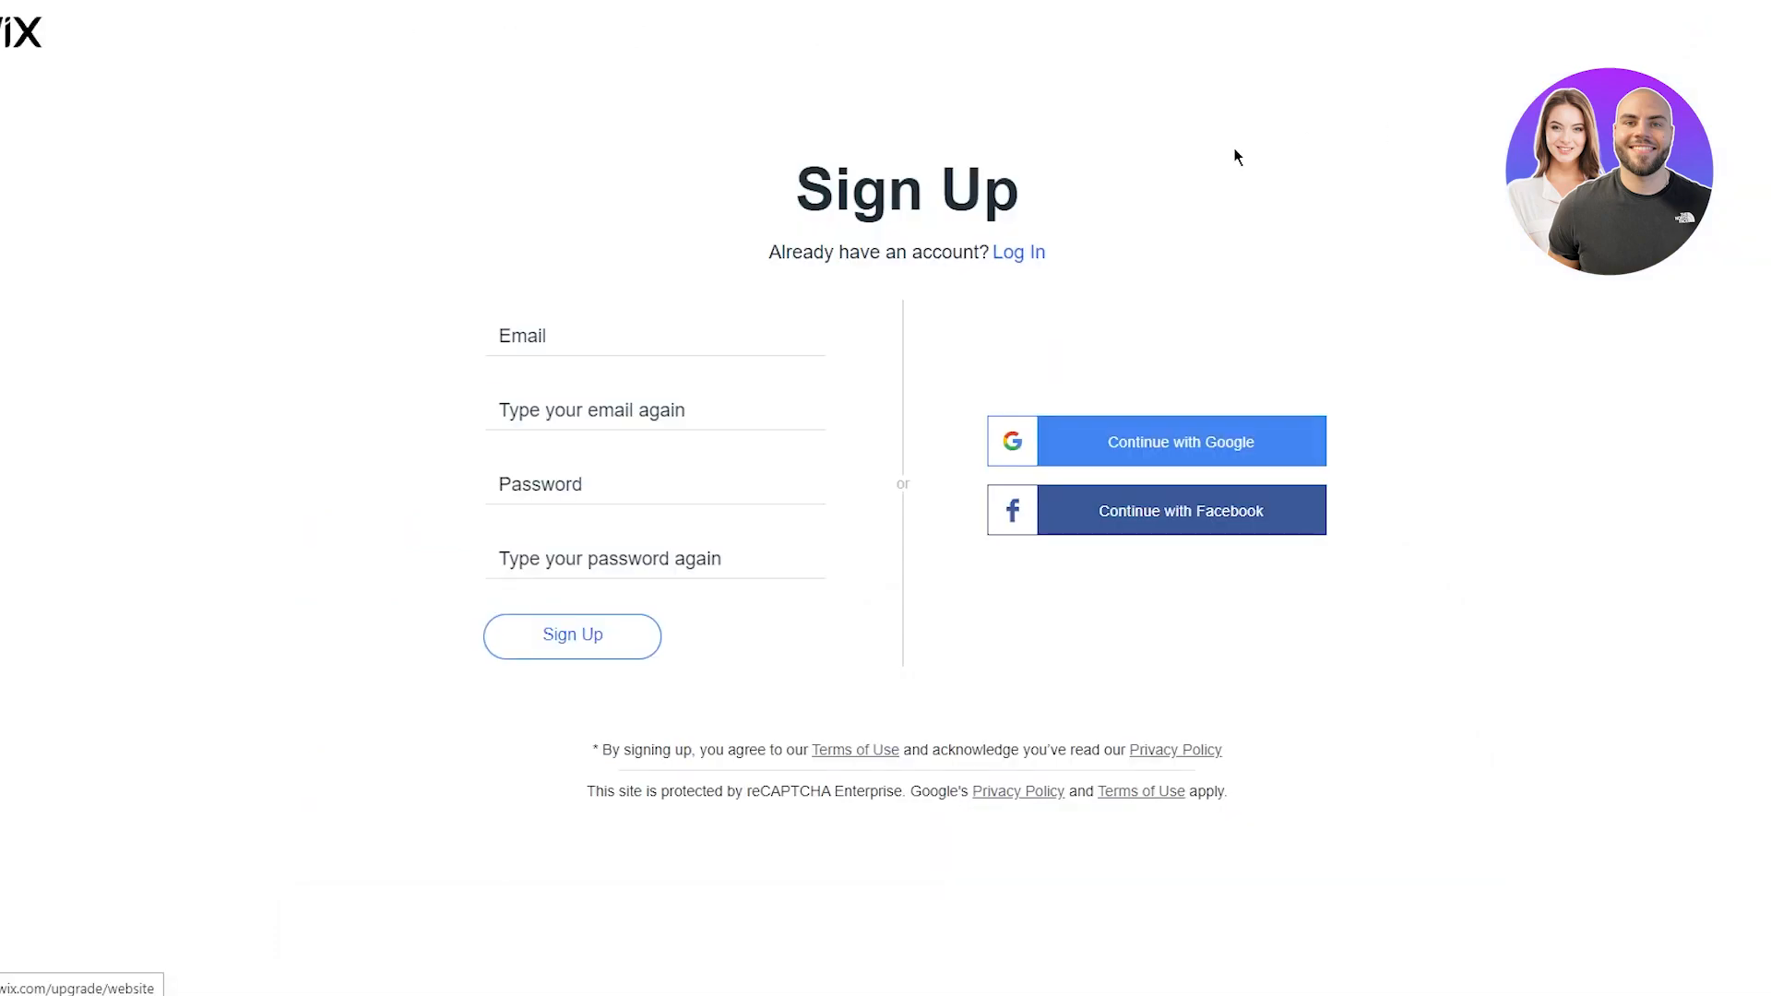
left_click(692, 325)
left_click(1266, 247)
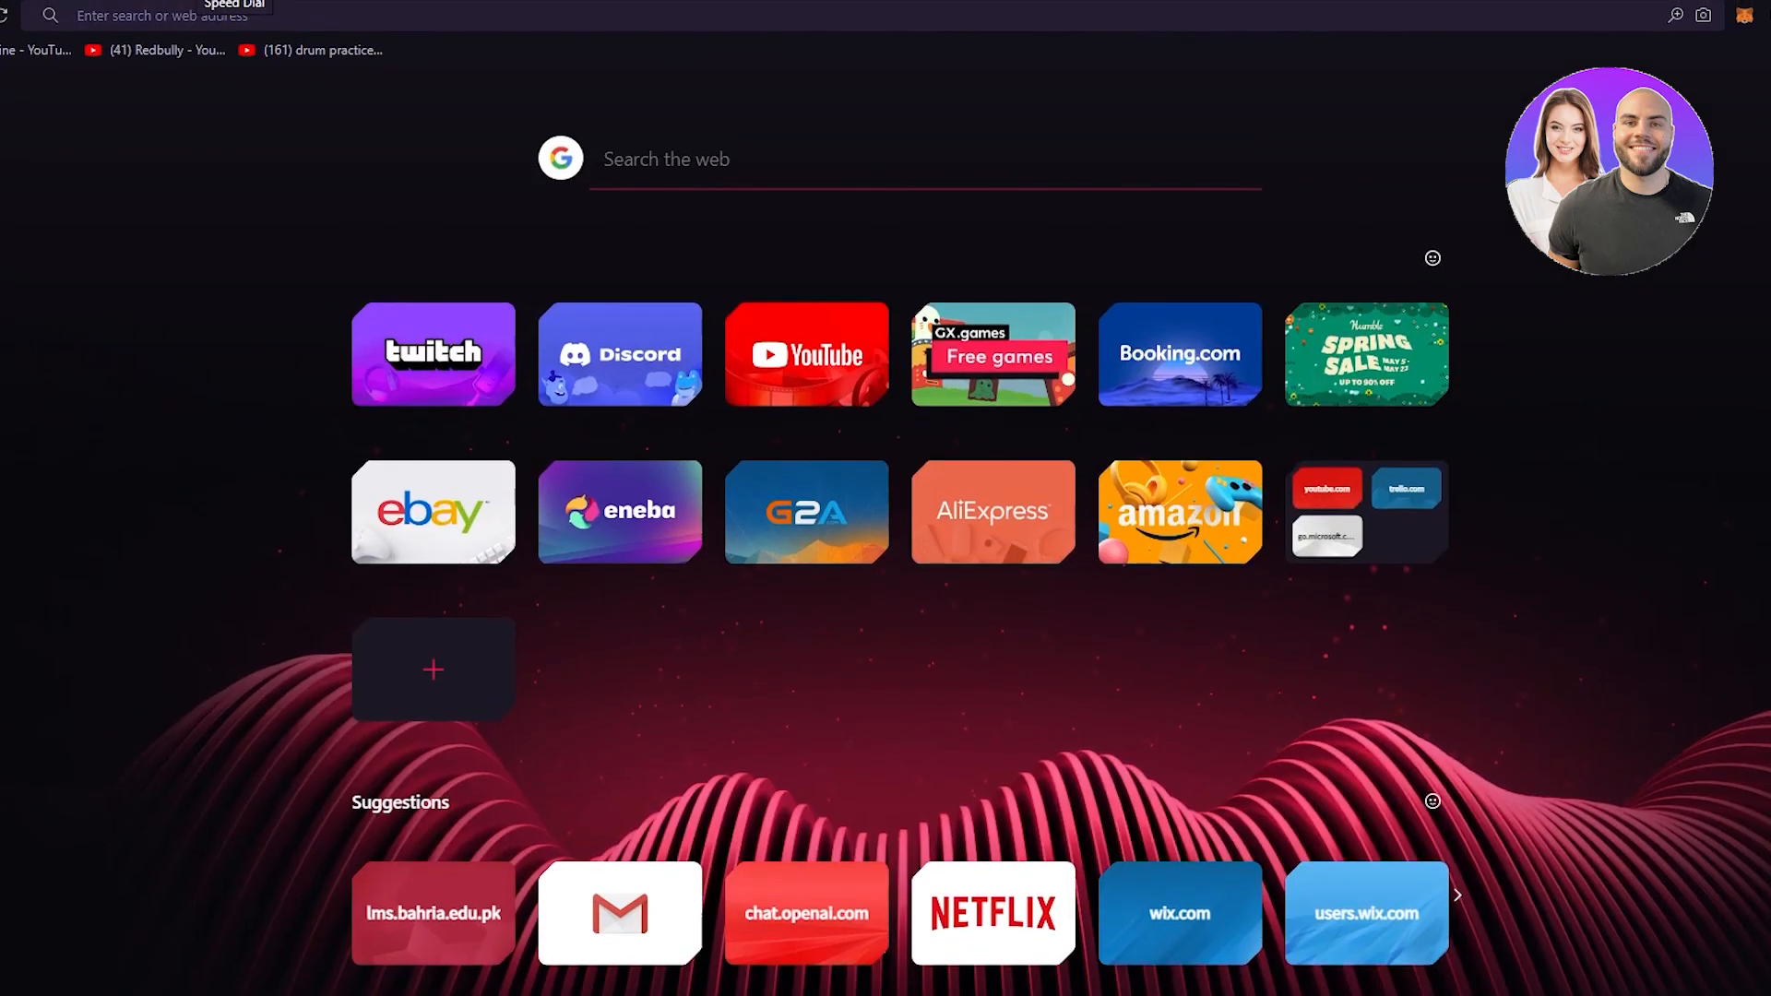
Step: Get a disposable address from temp-mail.org and copy it for the Wix Email field
type("te")
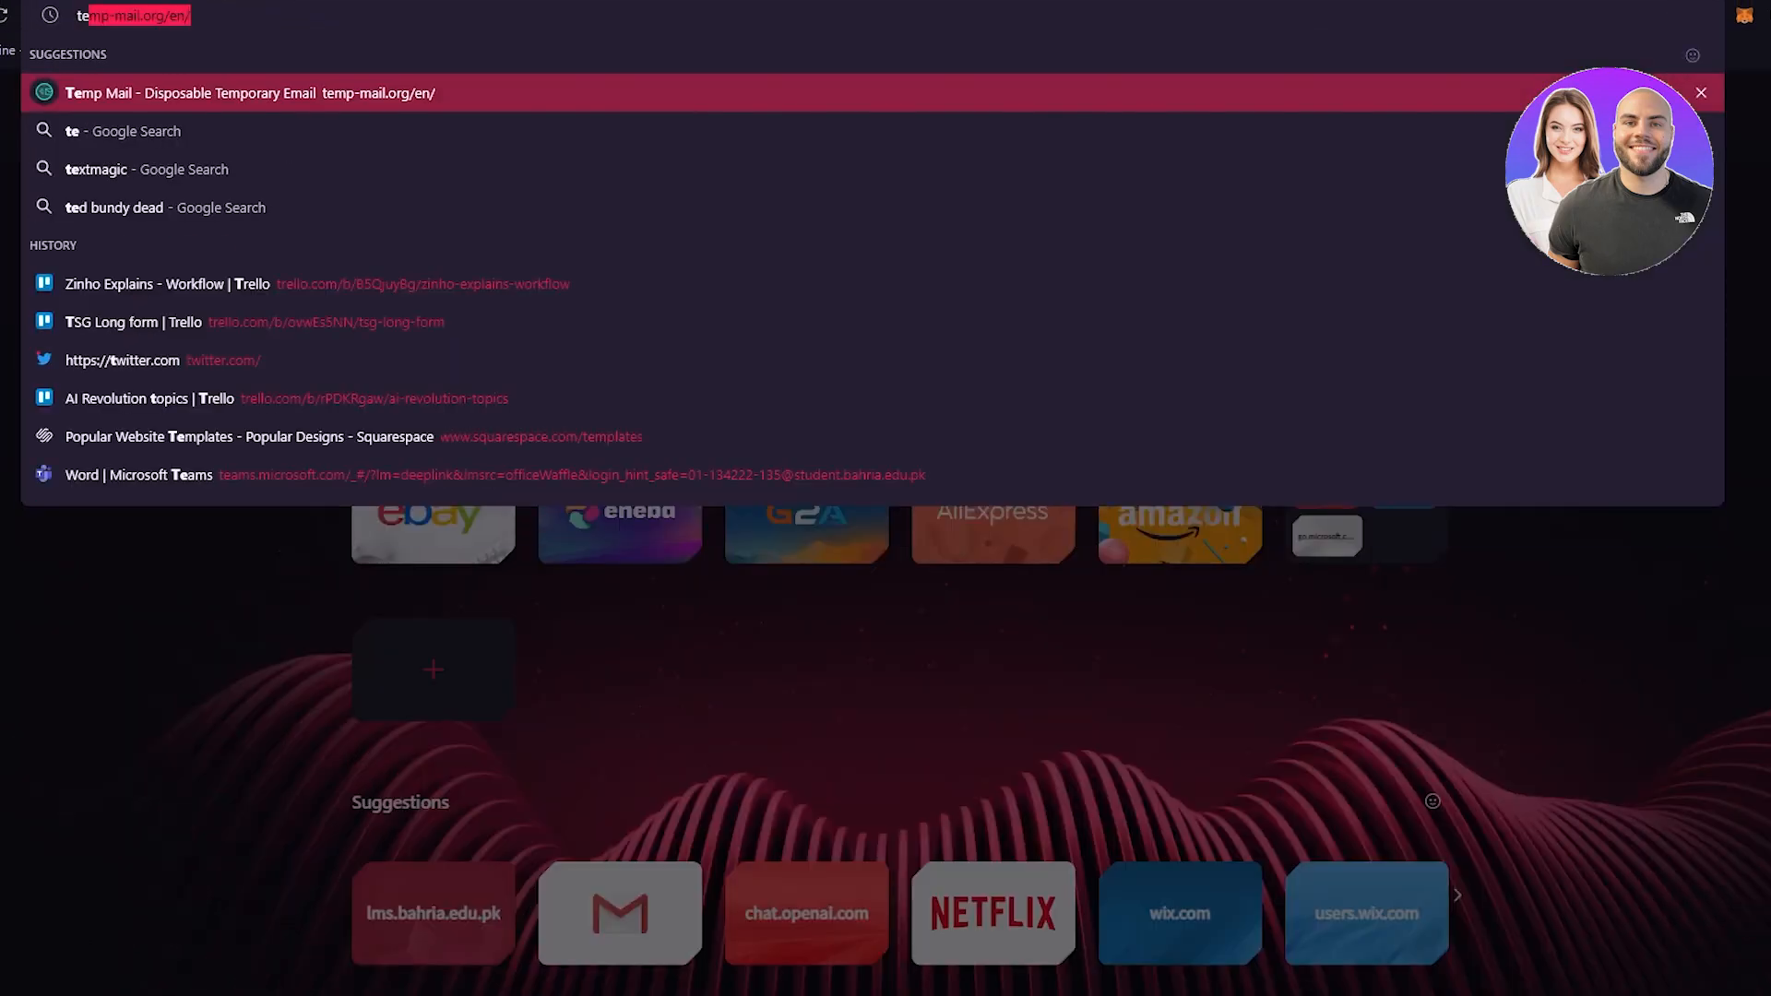
key("Return")
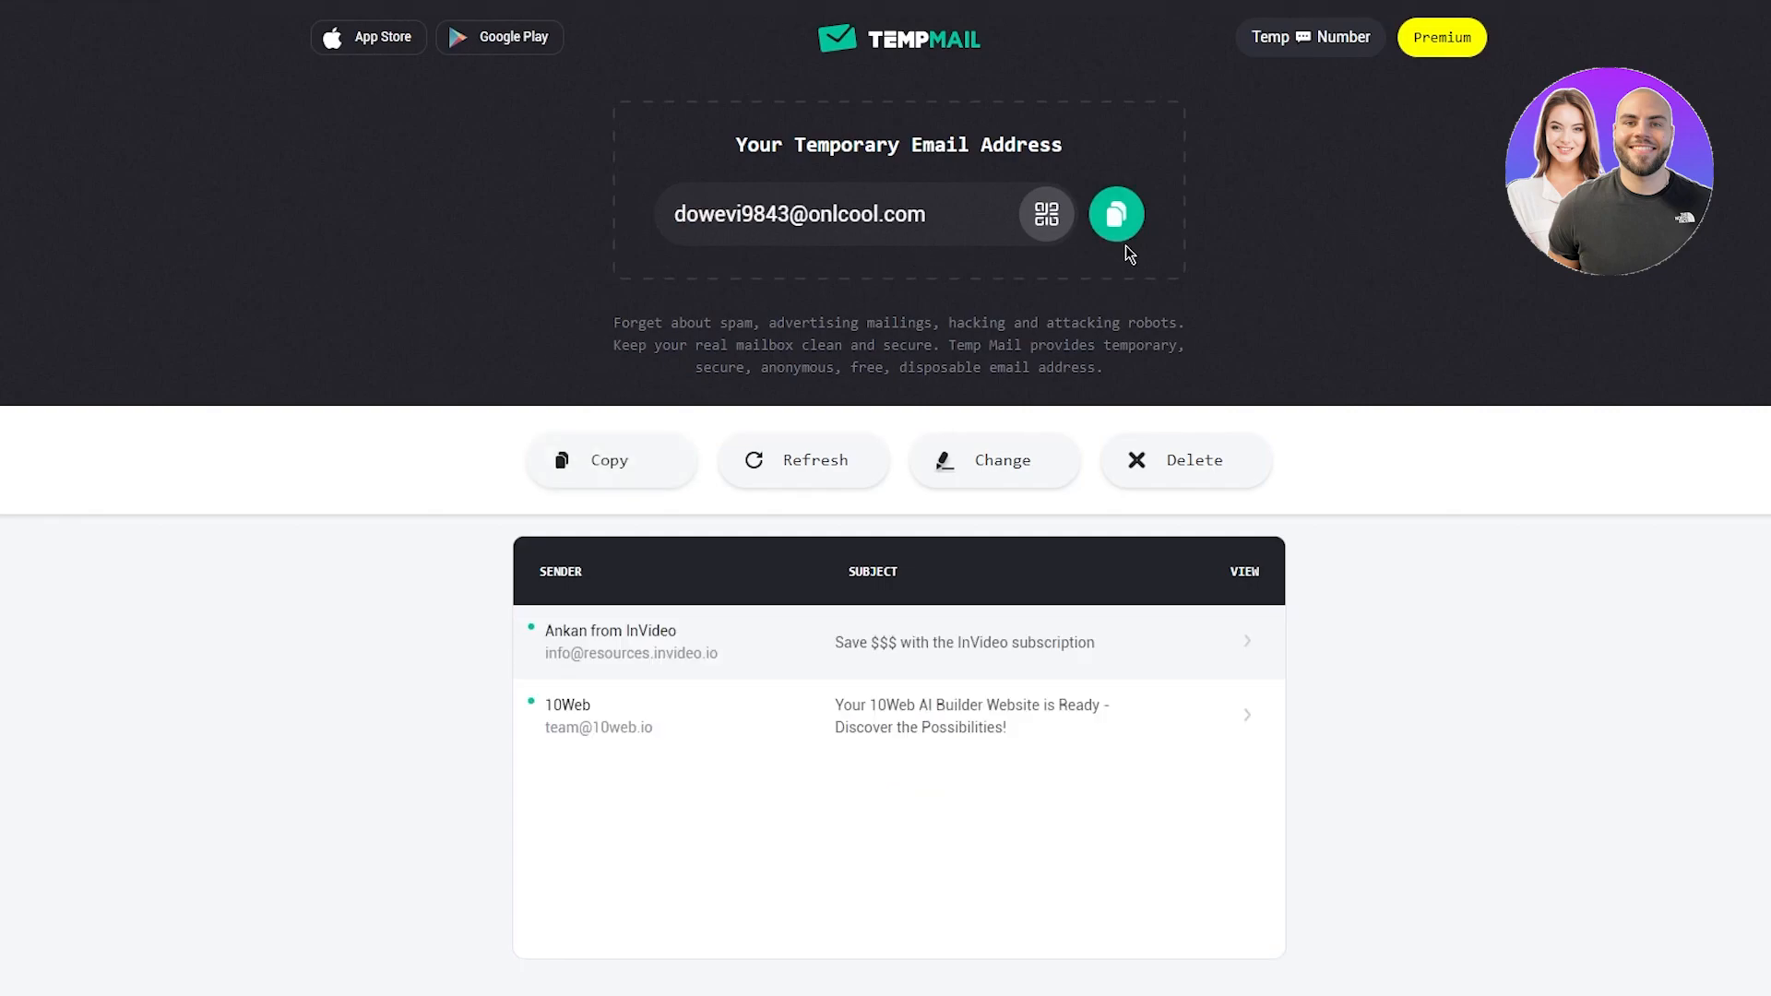
left_click(1127, 217)
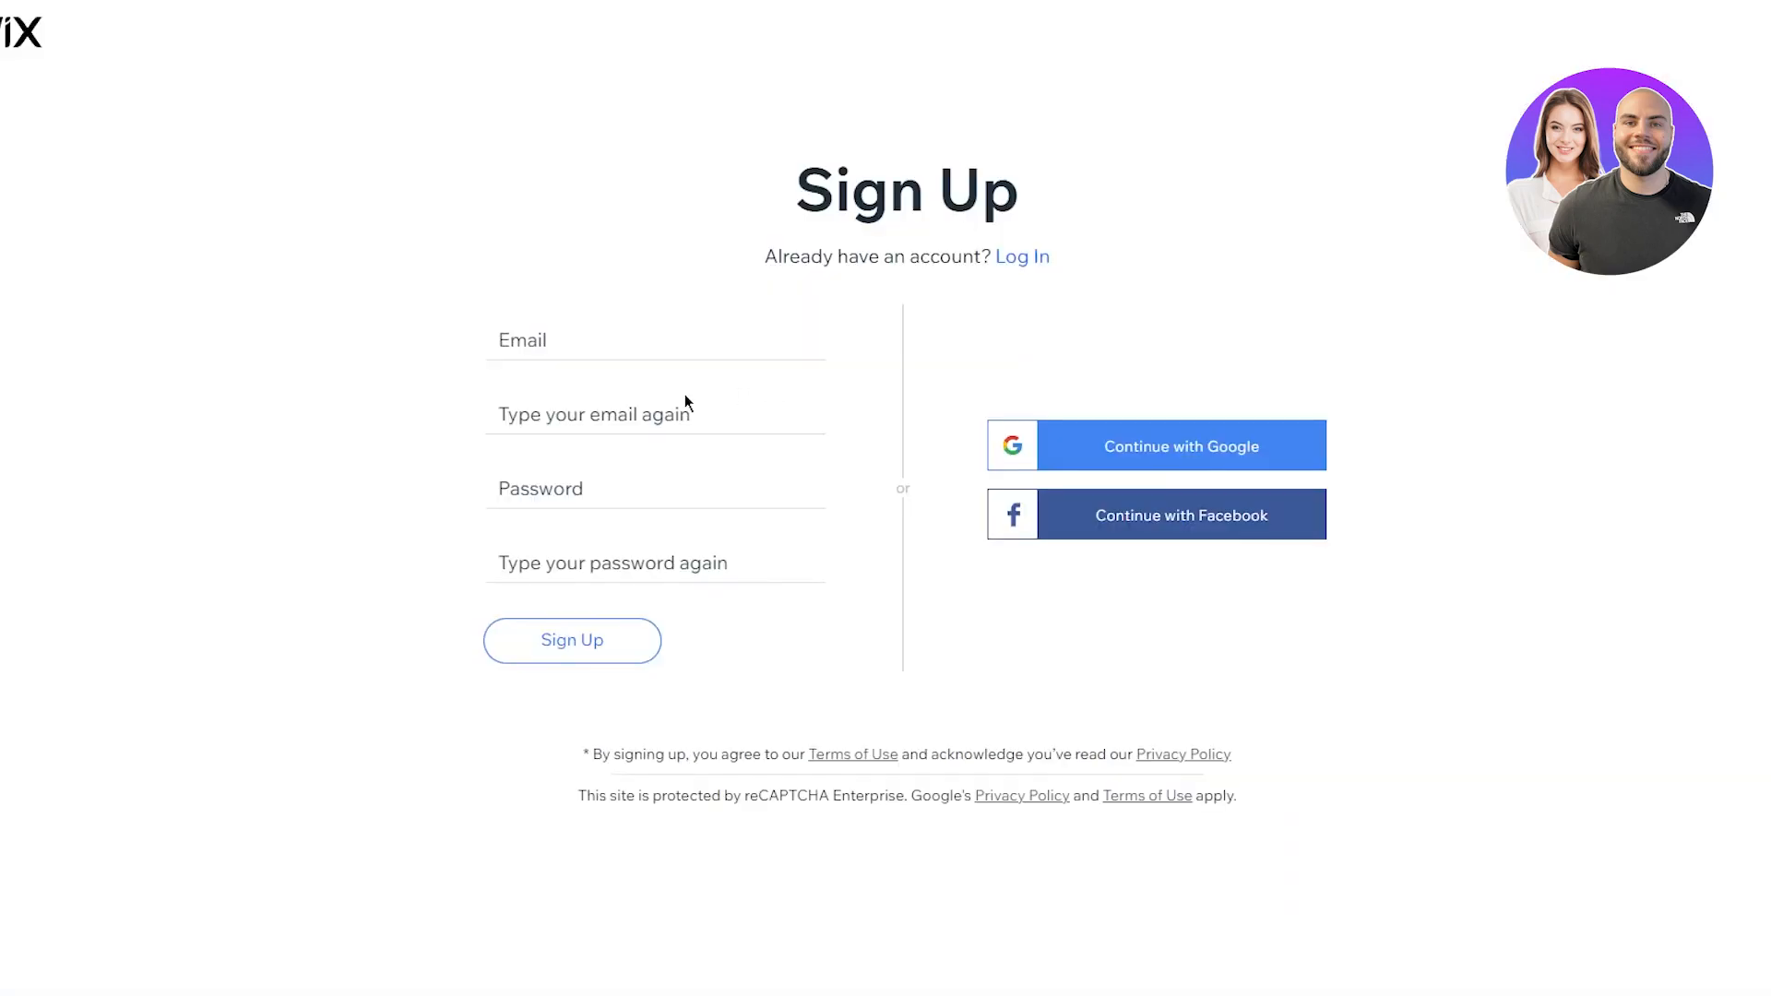
left_click(633, 345)
right_click(631, 345)
Step: Paste the temporary address into Email and retype it in the confirm email field
left_click(688, 536)
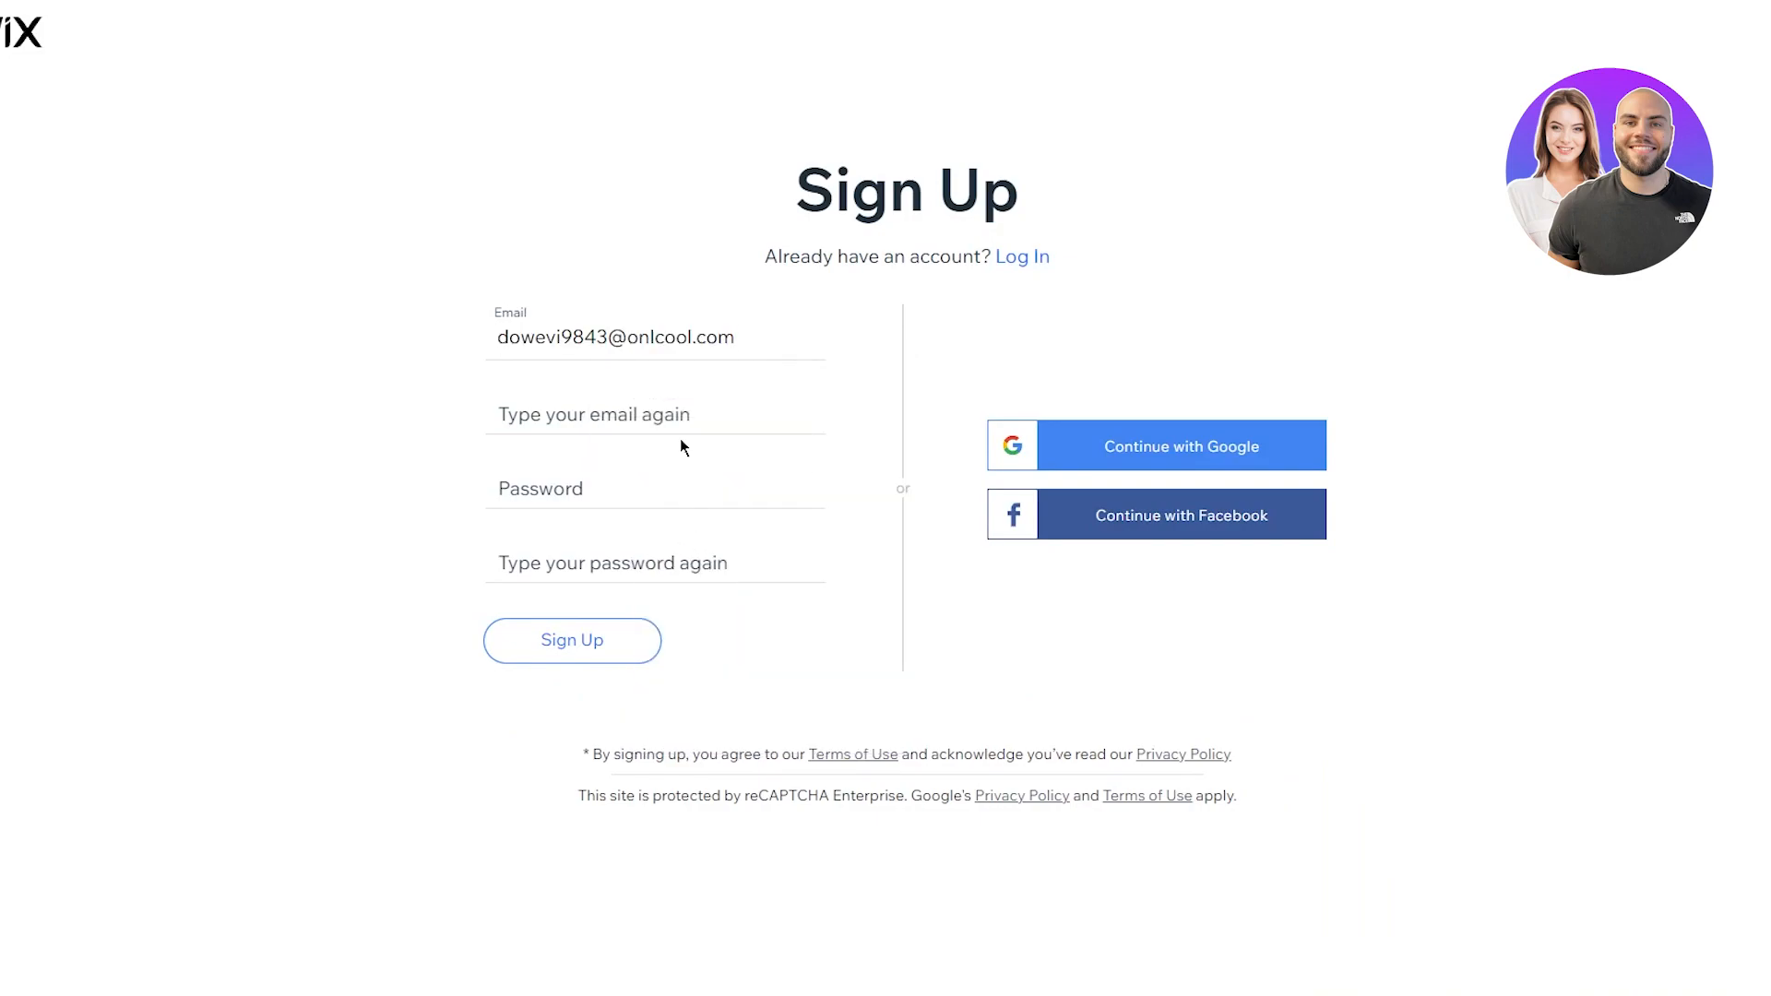
left_click(650, 416)
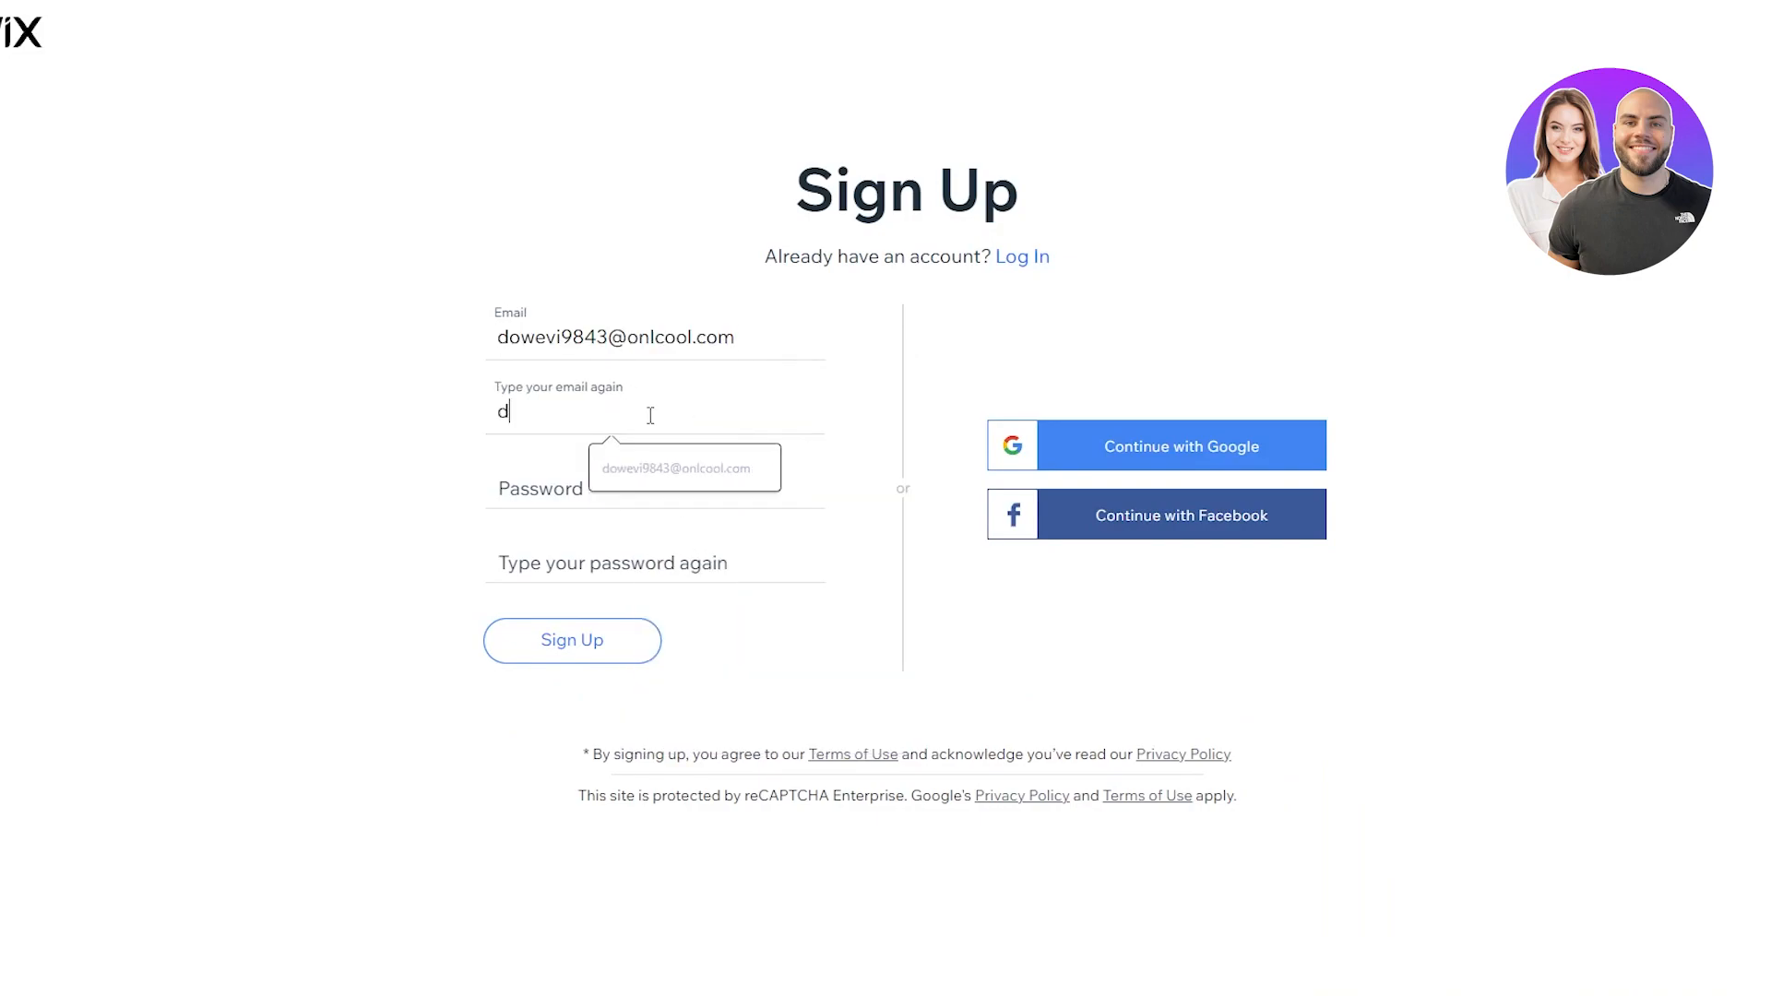
Step: Enter and repeat the account password, submit, then return to Temp Mail after an email error
left_click(584, 486)
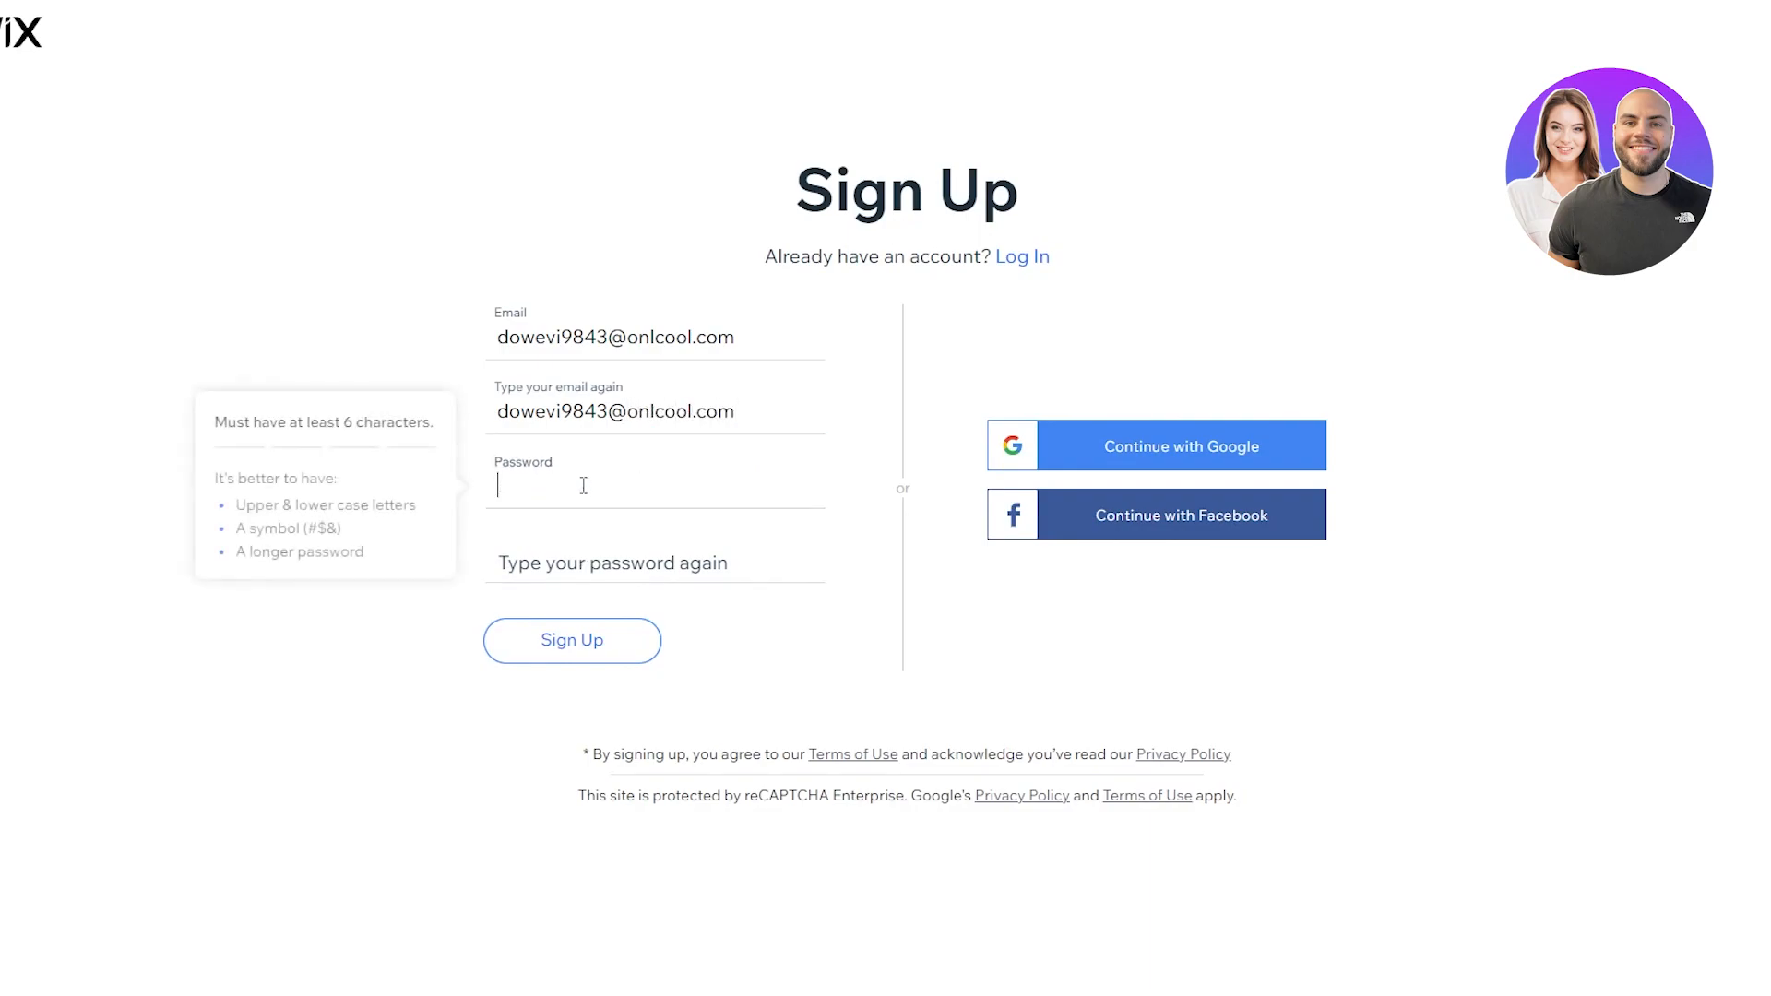
type("••••")
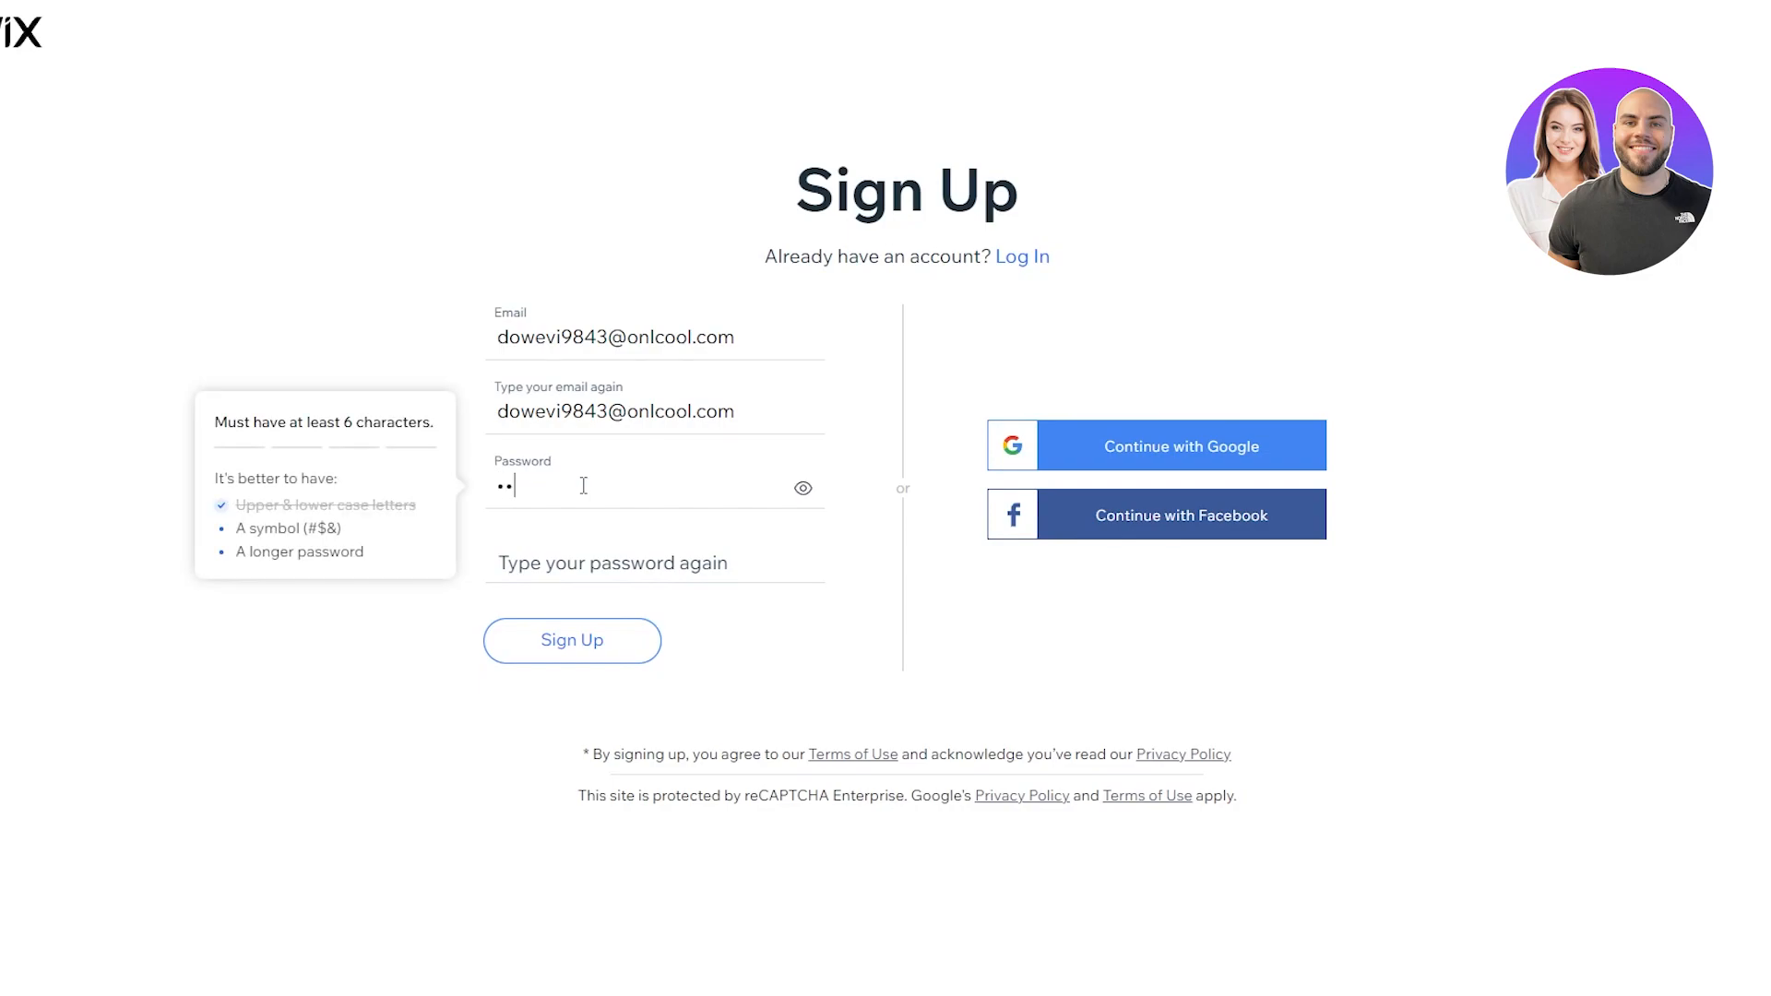
type("•••••")
left_click(495, 562)
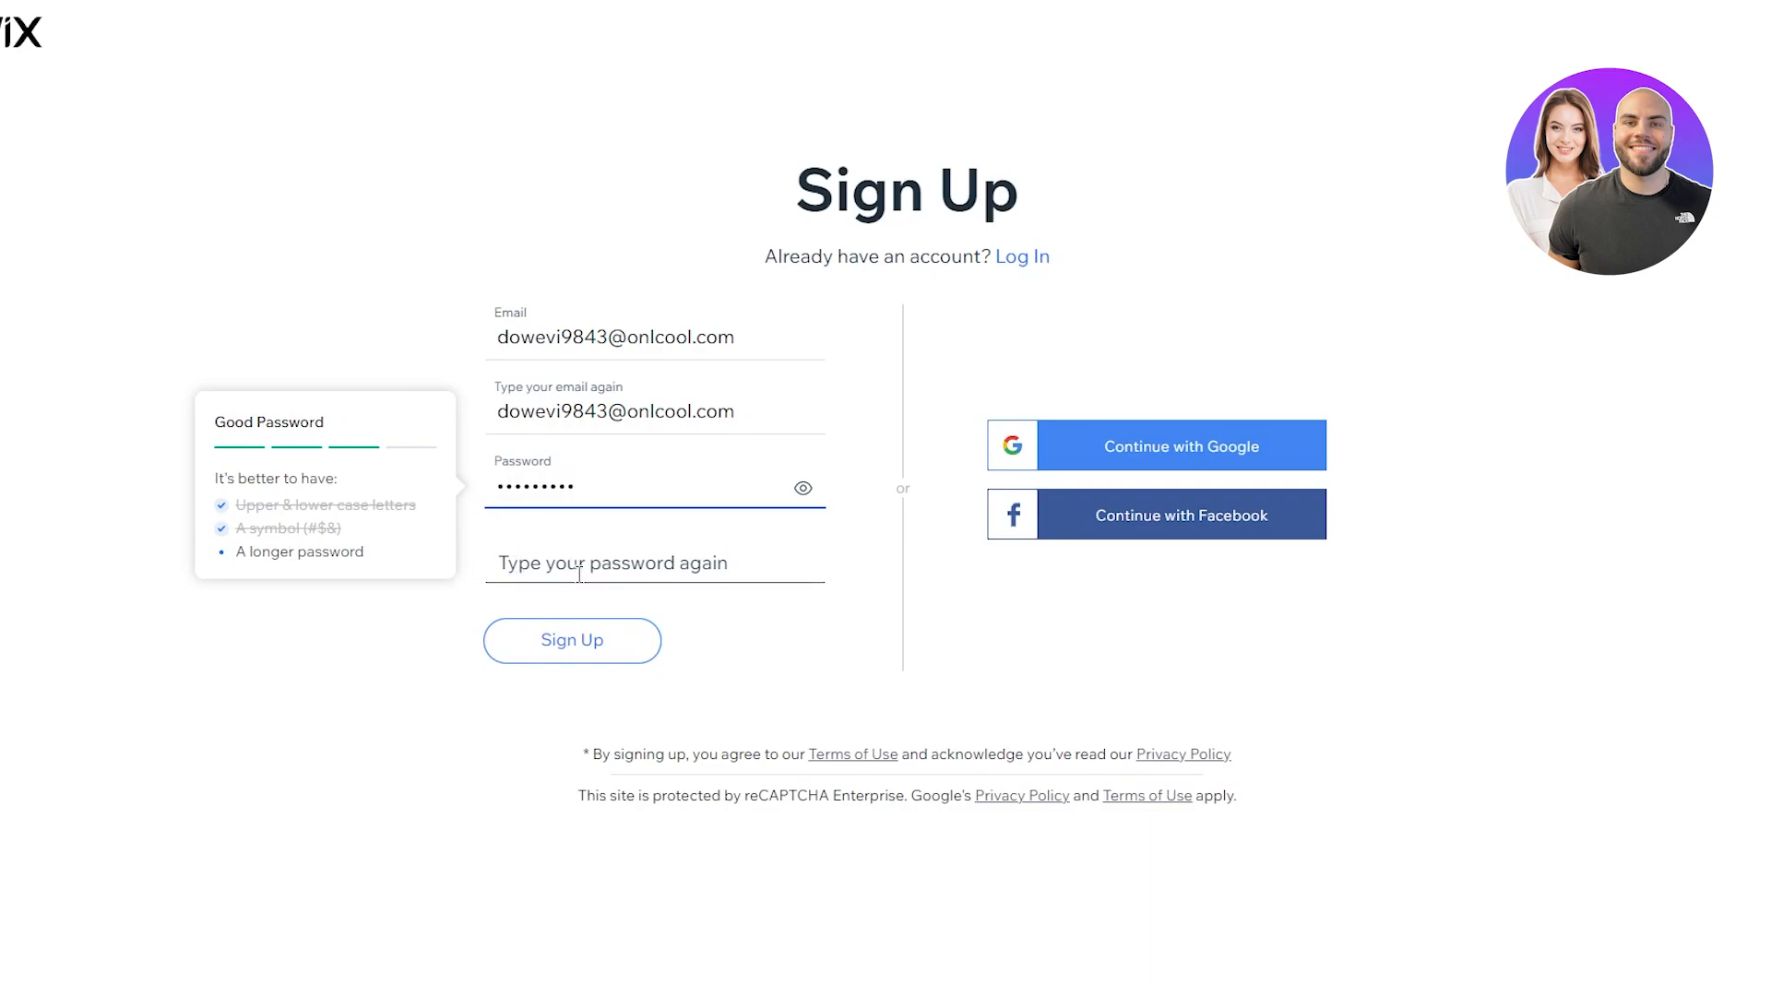
type("•••••")
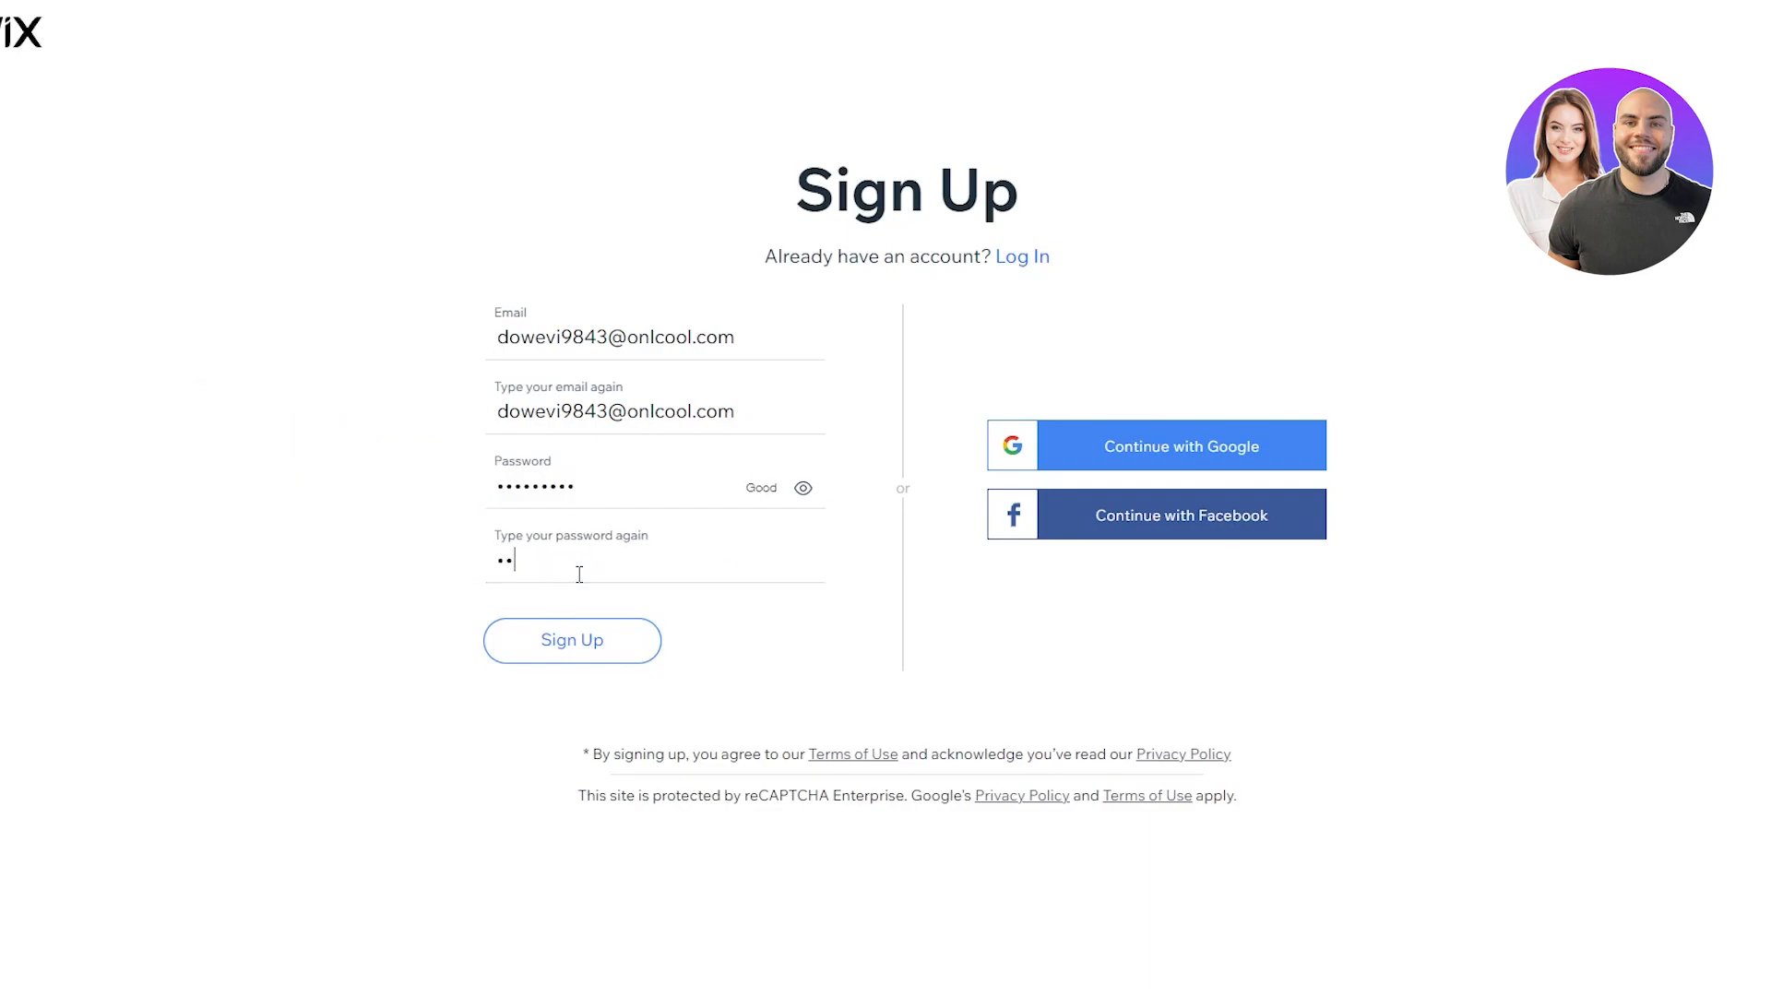
type("•••")
key("Return")
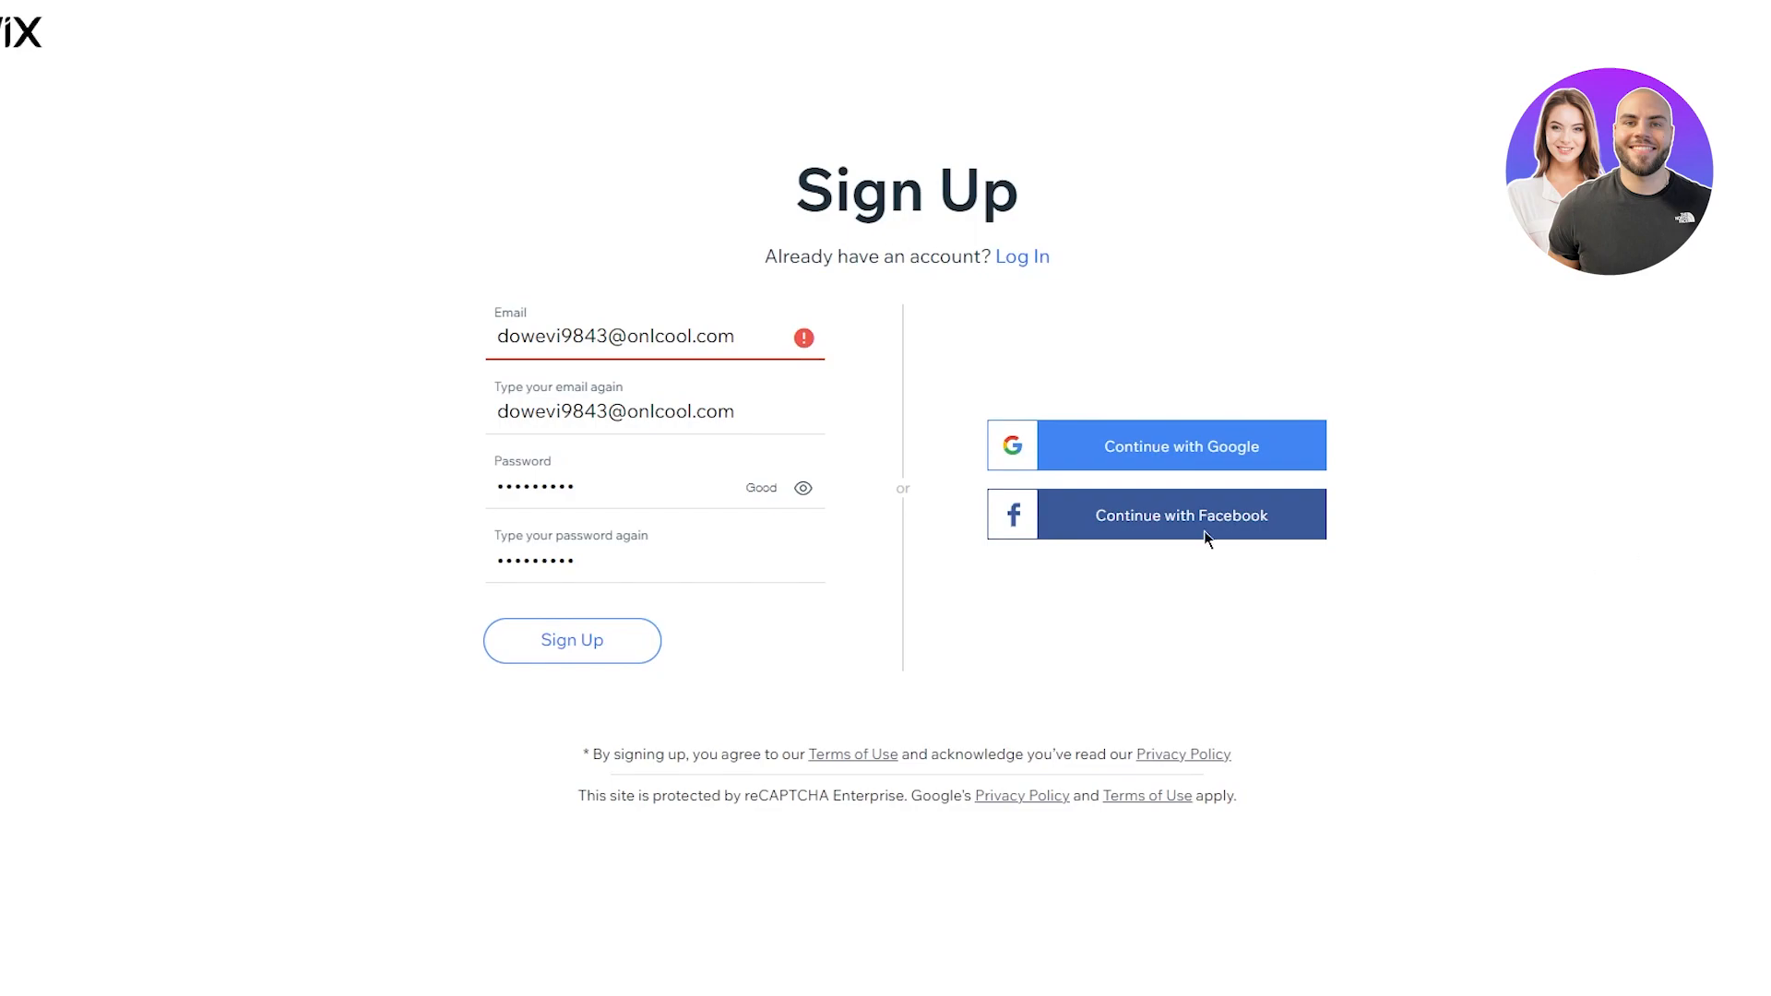
left_click(764, 336)
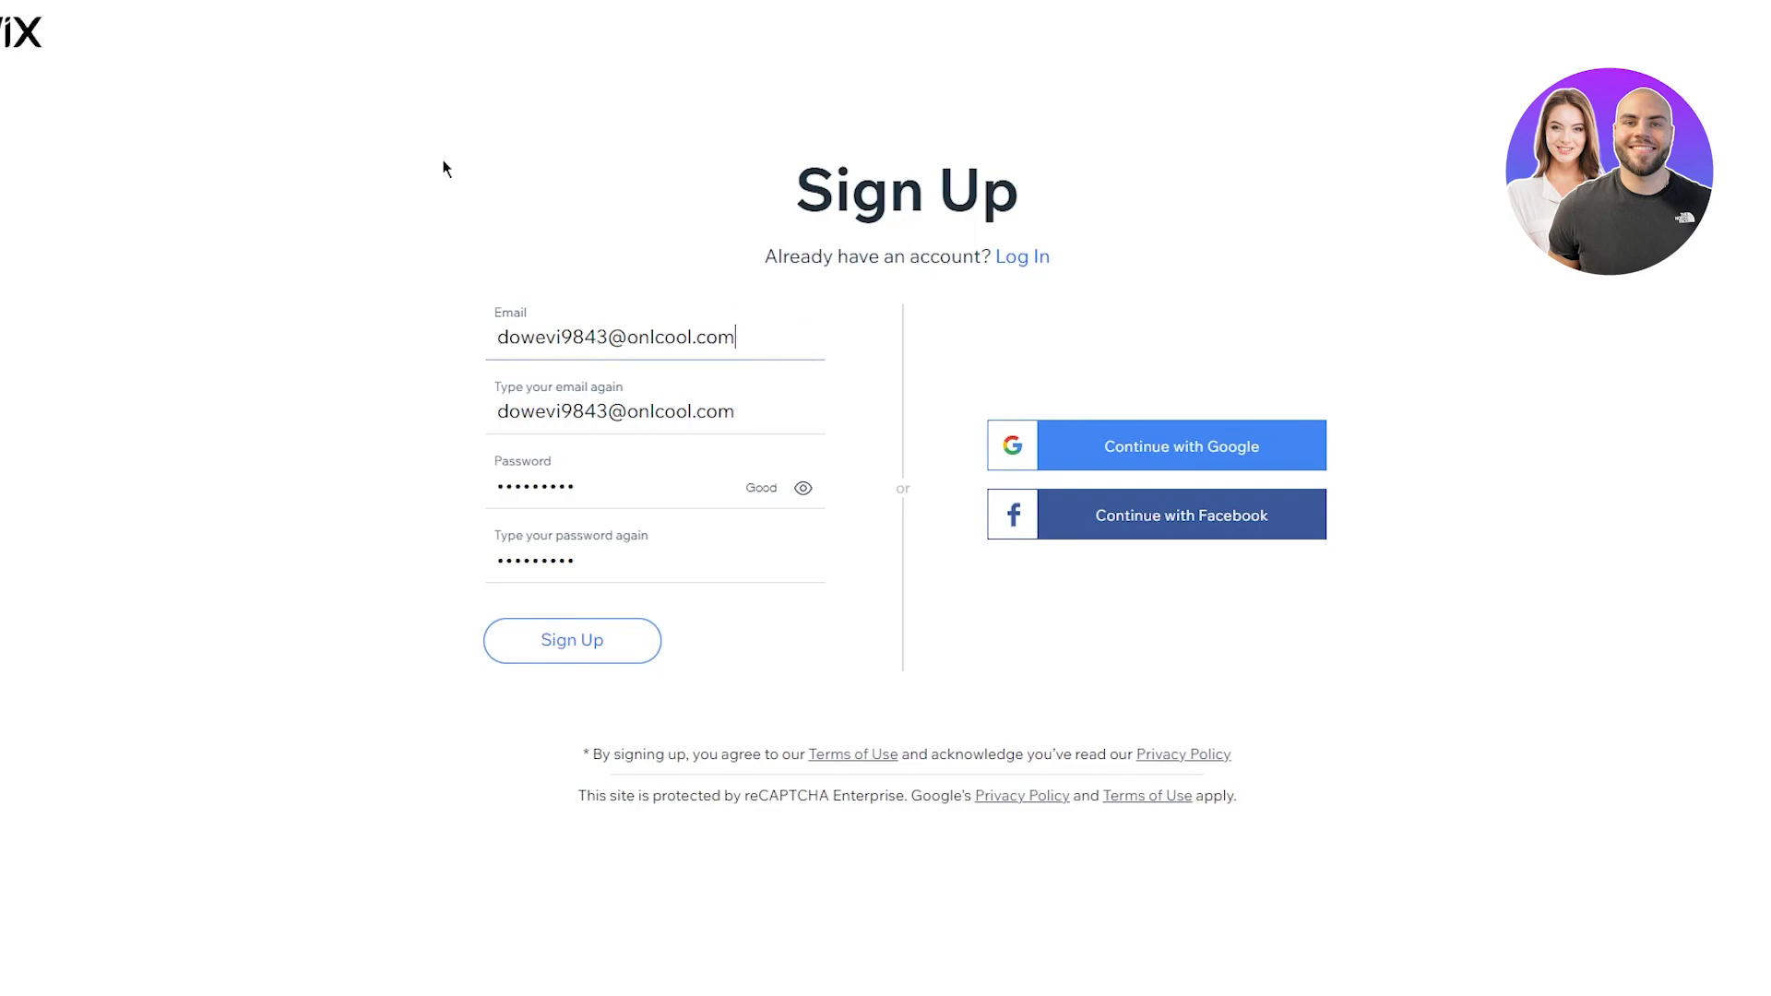
left_click(277, 2)
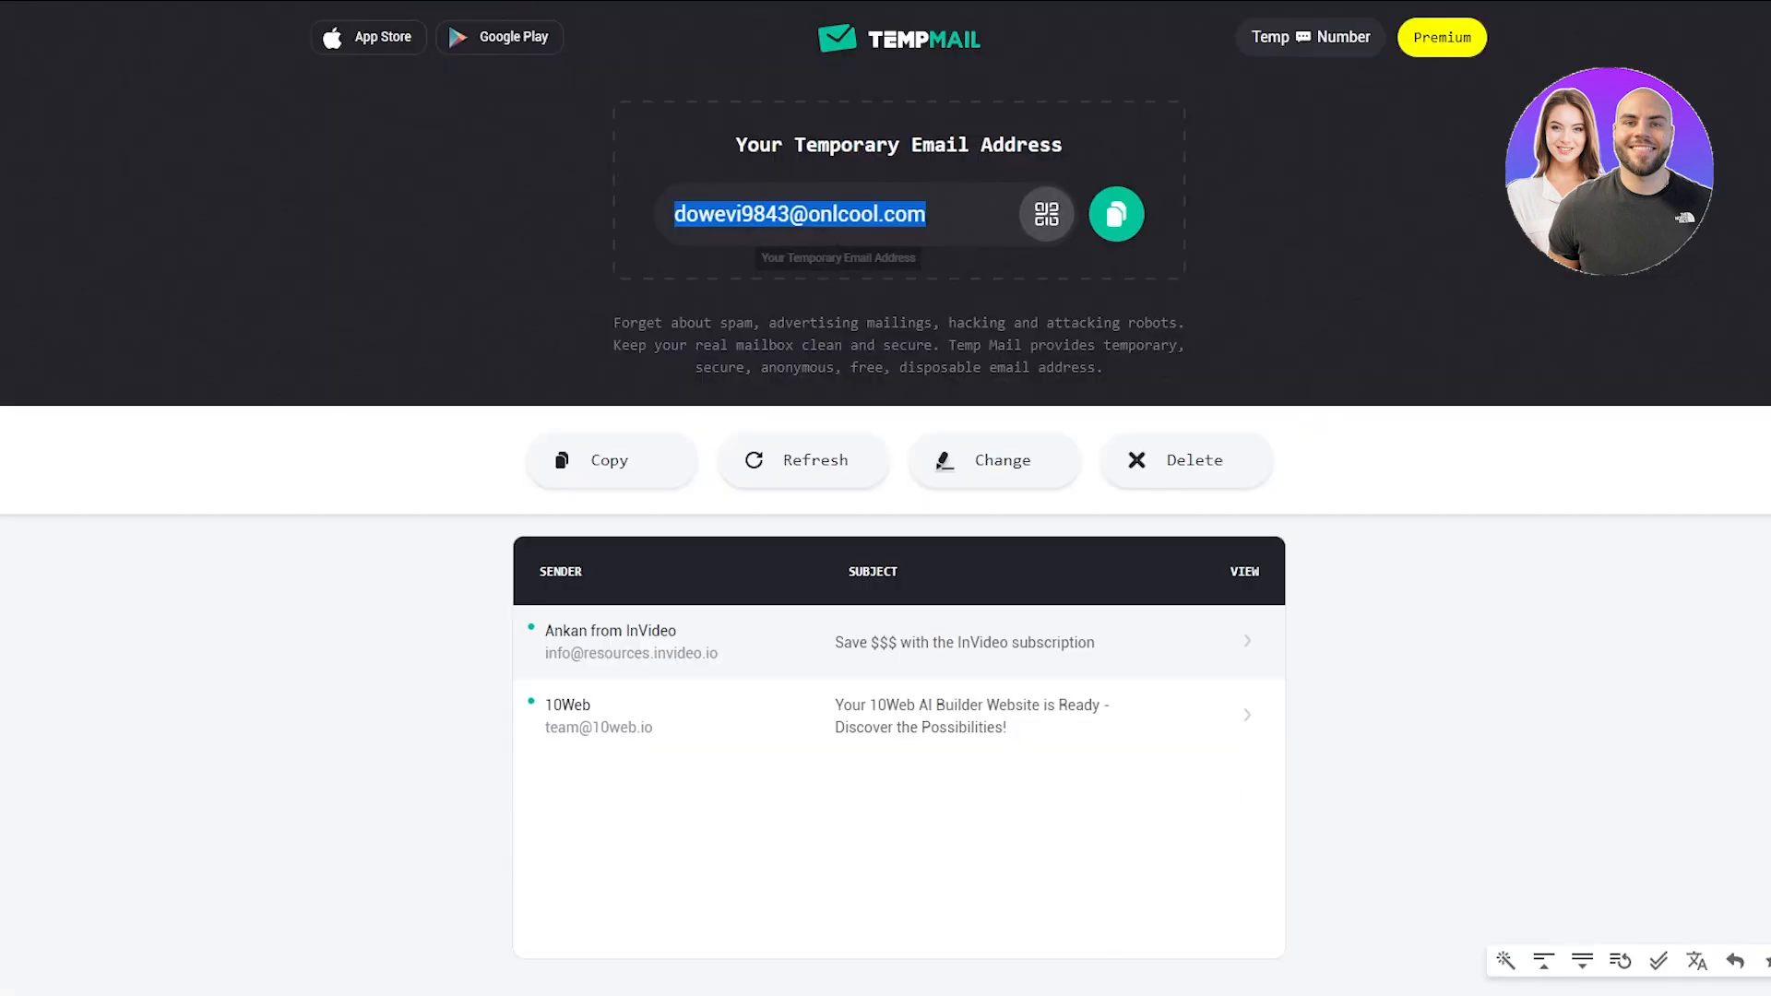
Step: Delete the old Temp Mail address and copy the freshly generated one
left_click(1195, 459)
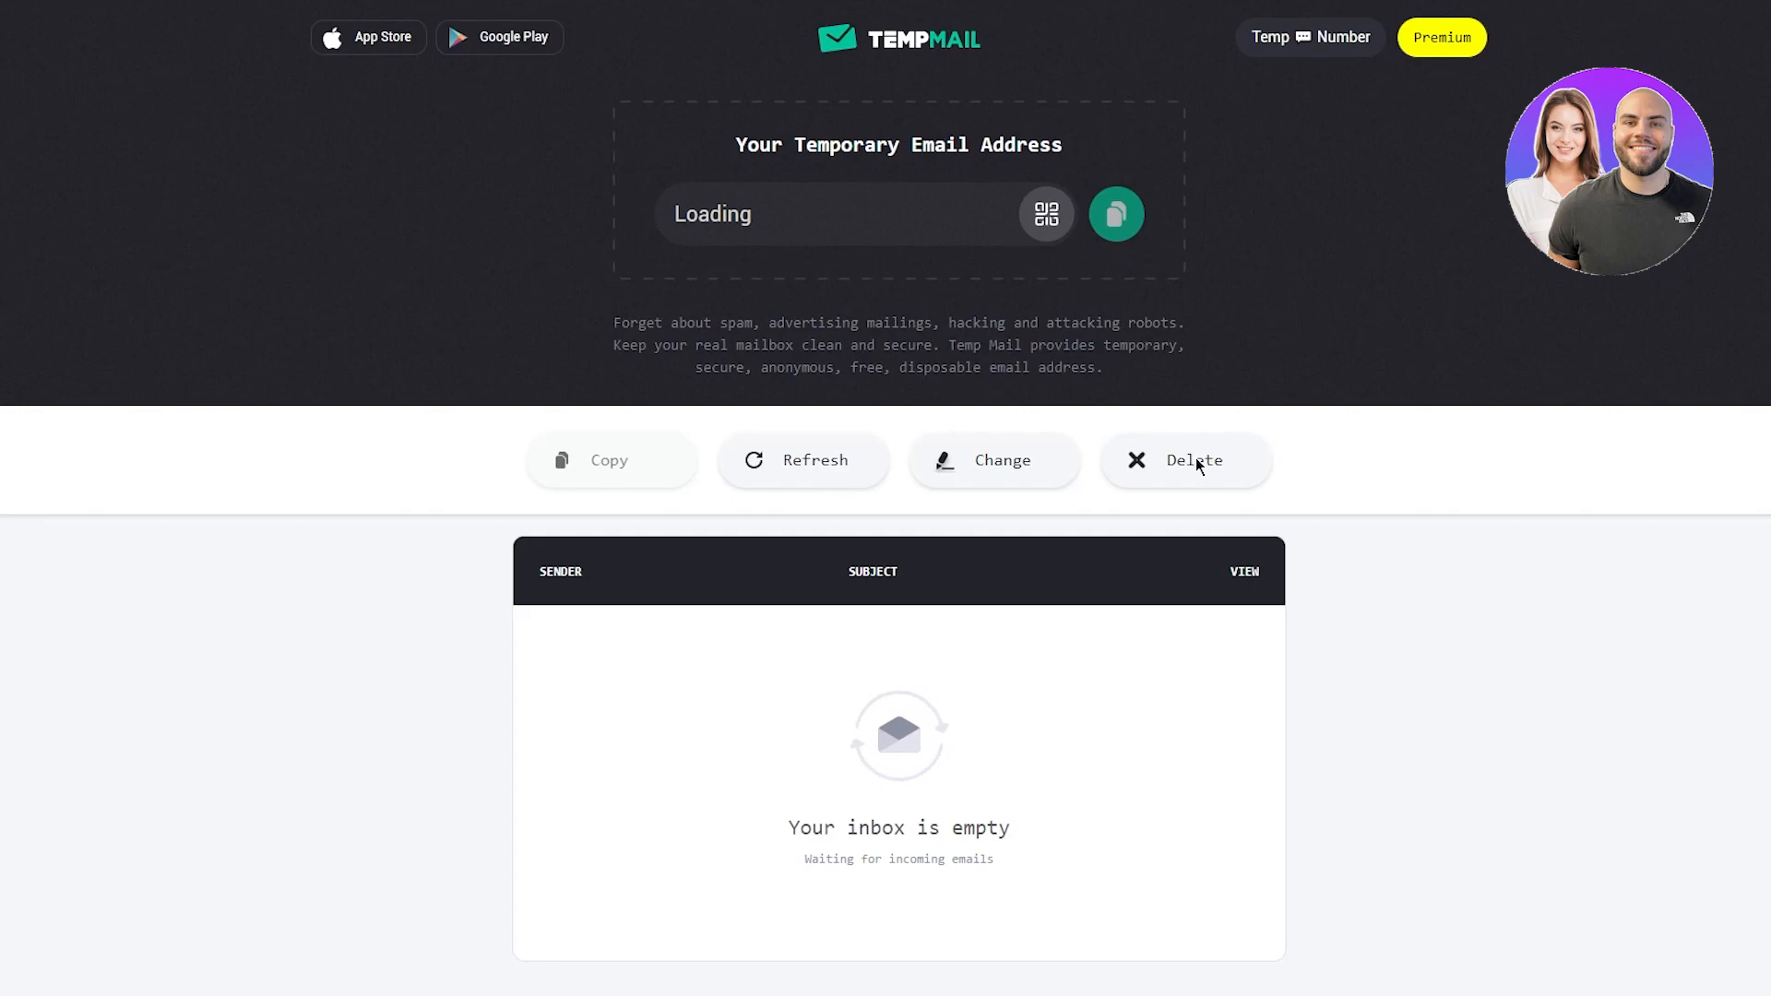
left_click(1139, 221)
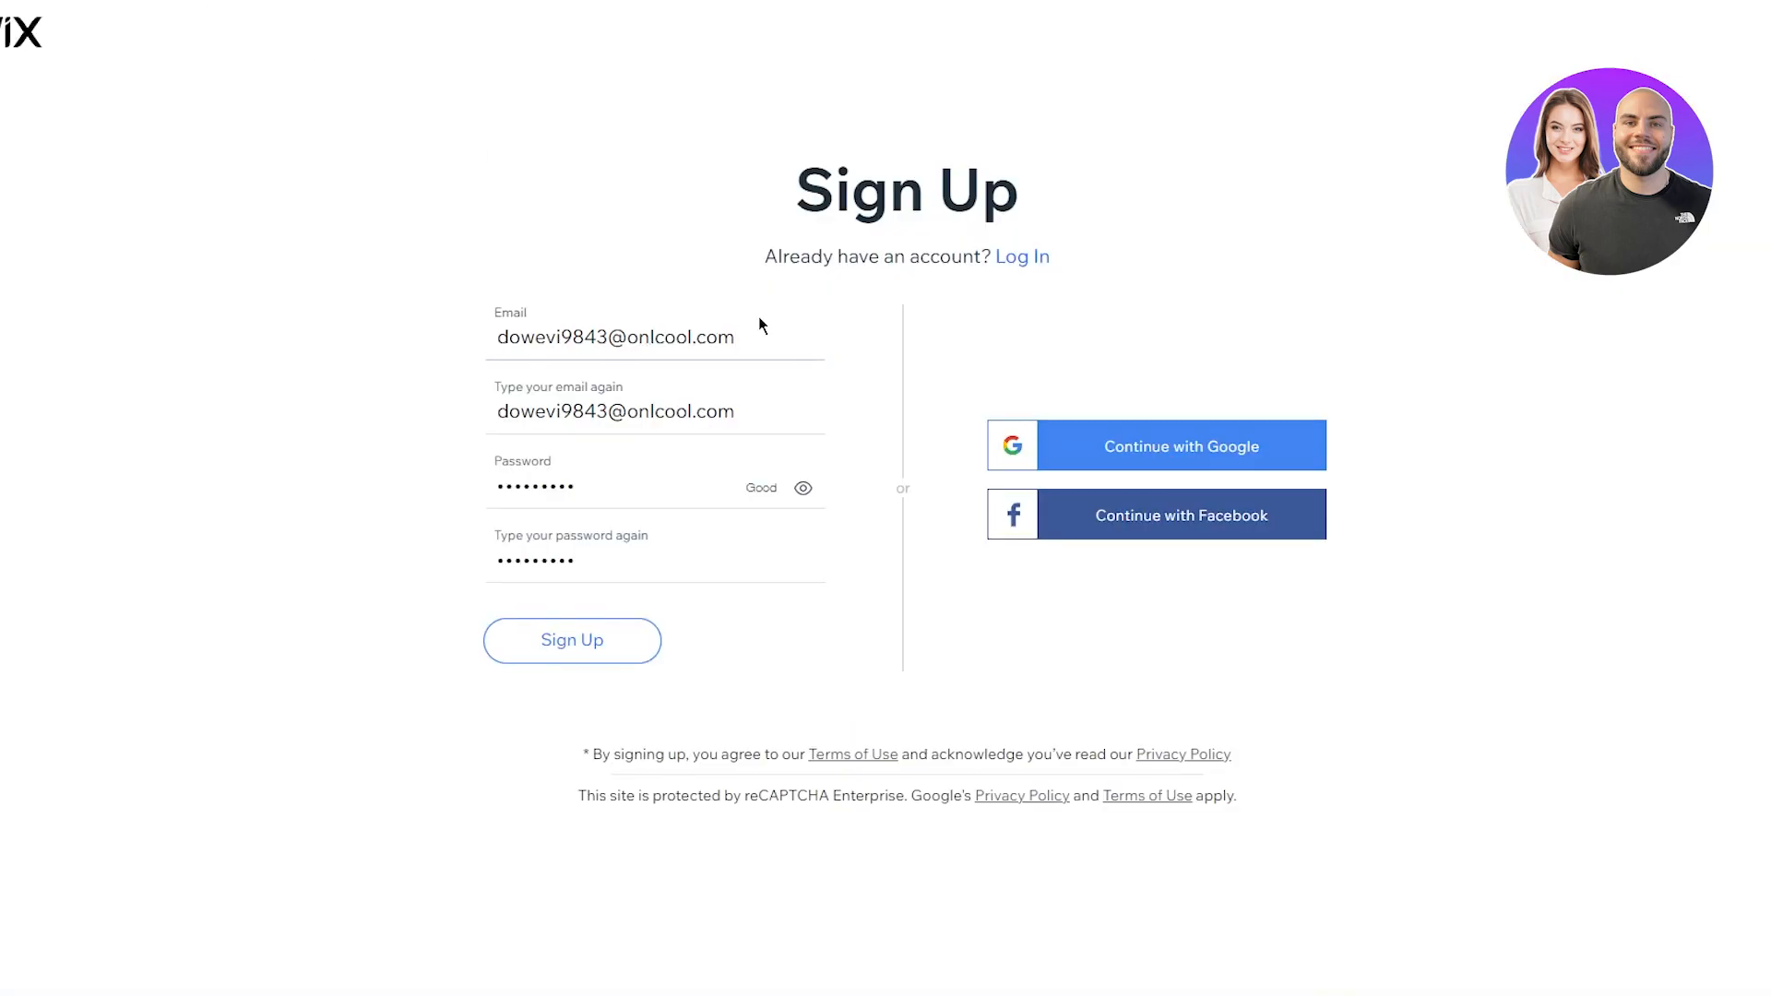
left_click_drag(758, 317, 400, 340)
Step: Replace both email fields with the new temporary address and resubmit the sign-up form
right_click(694, 330)
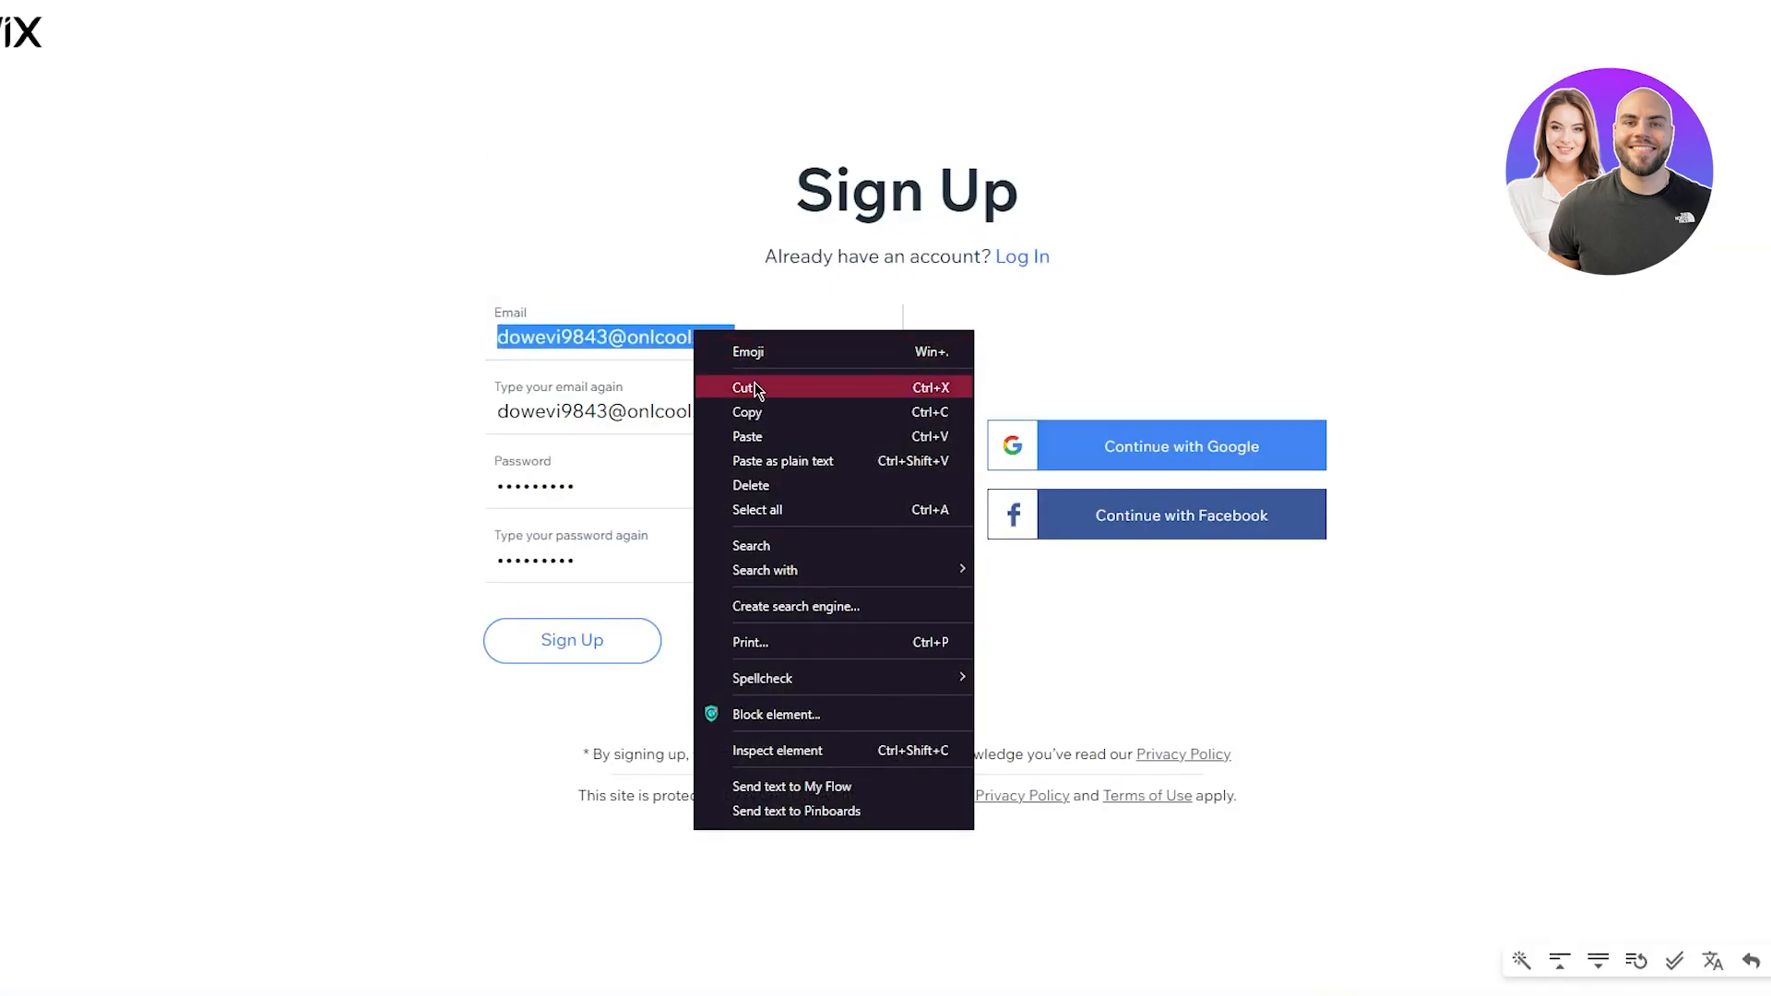
left_click(754, 436)
left_click_drag(736, 411, 355, 404)
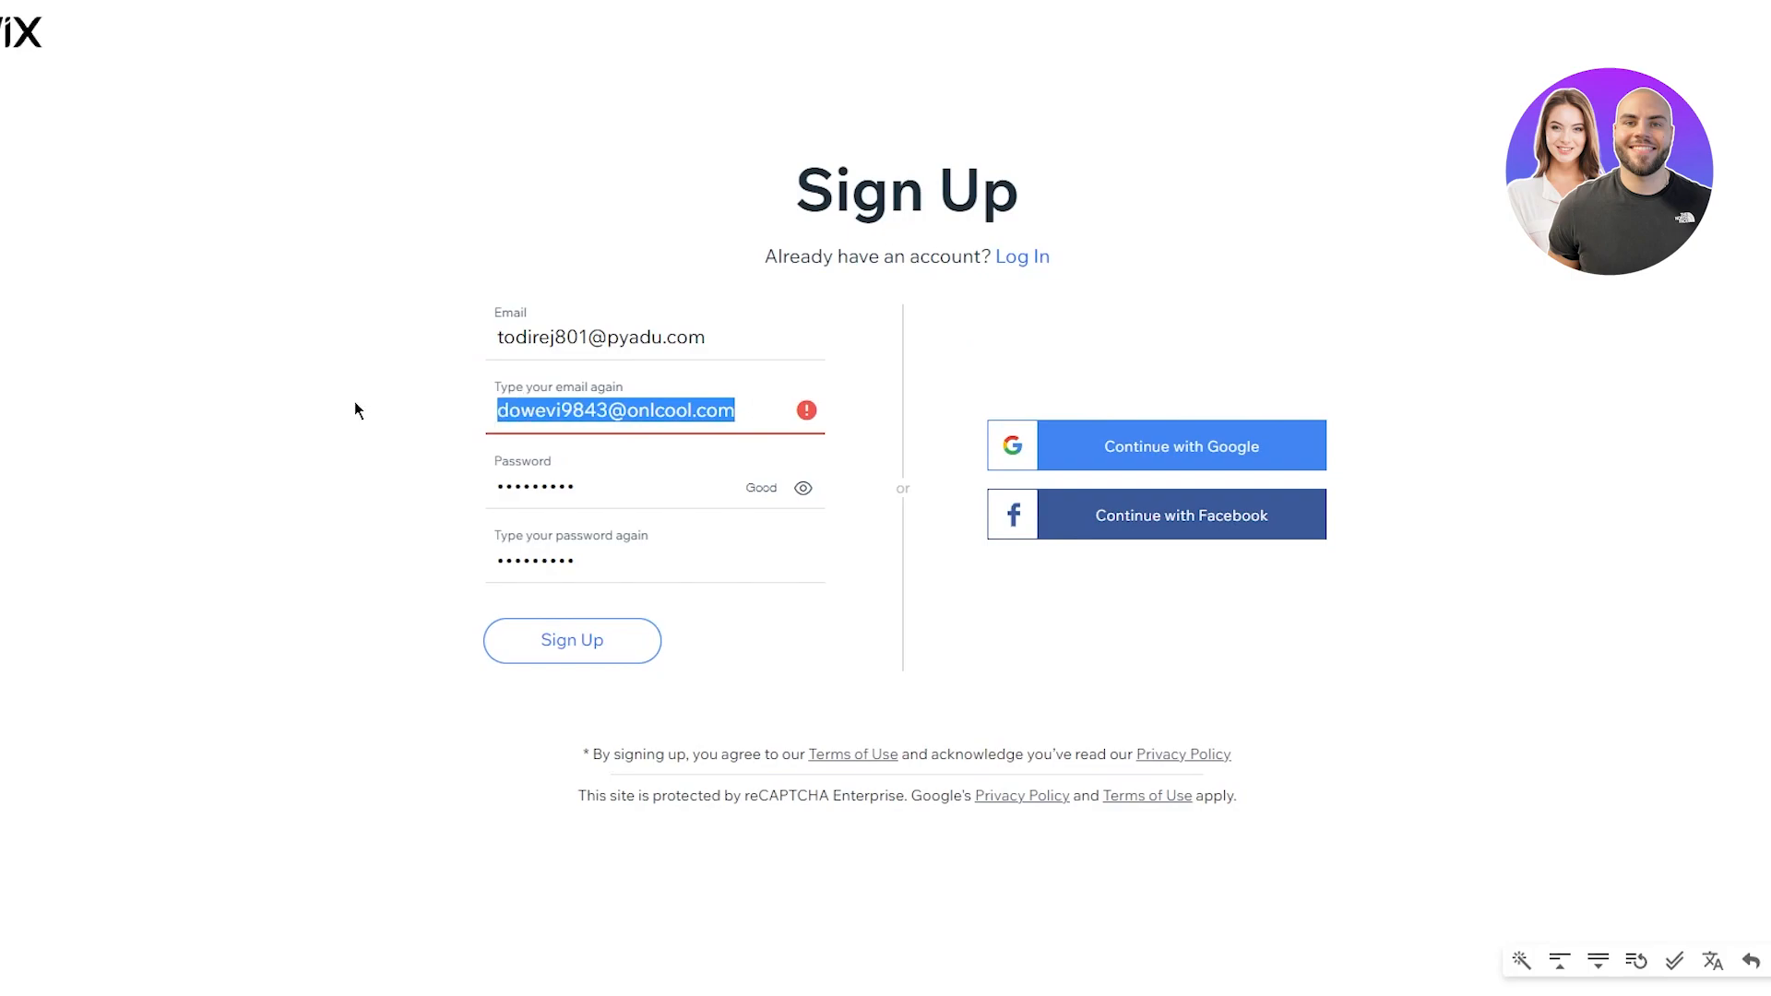
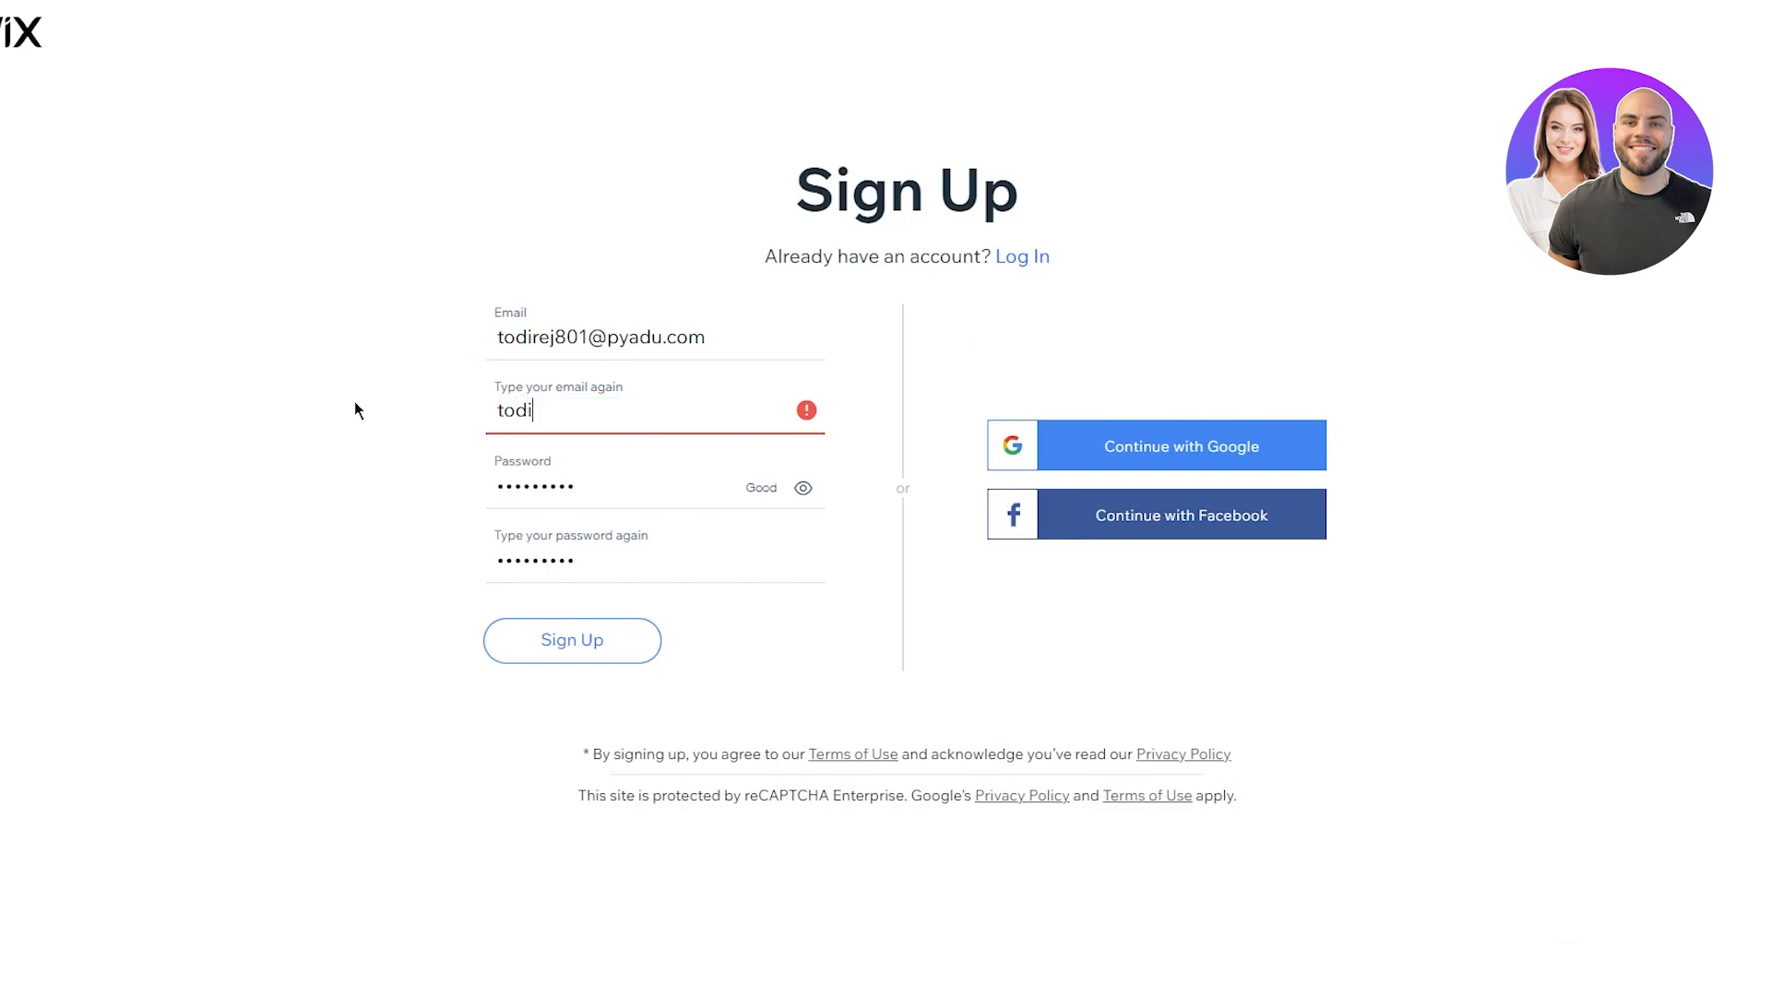
key("Return")
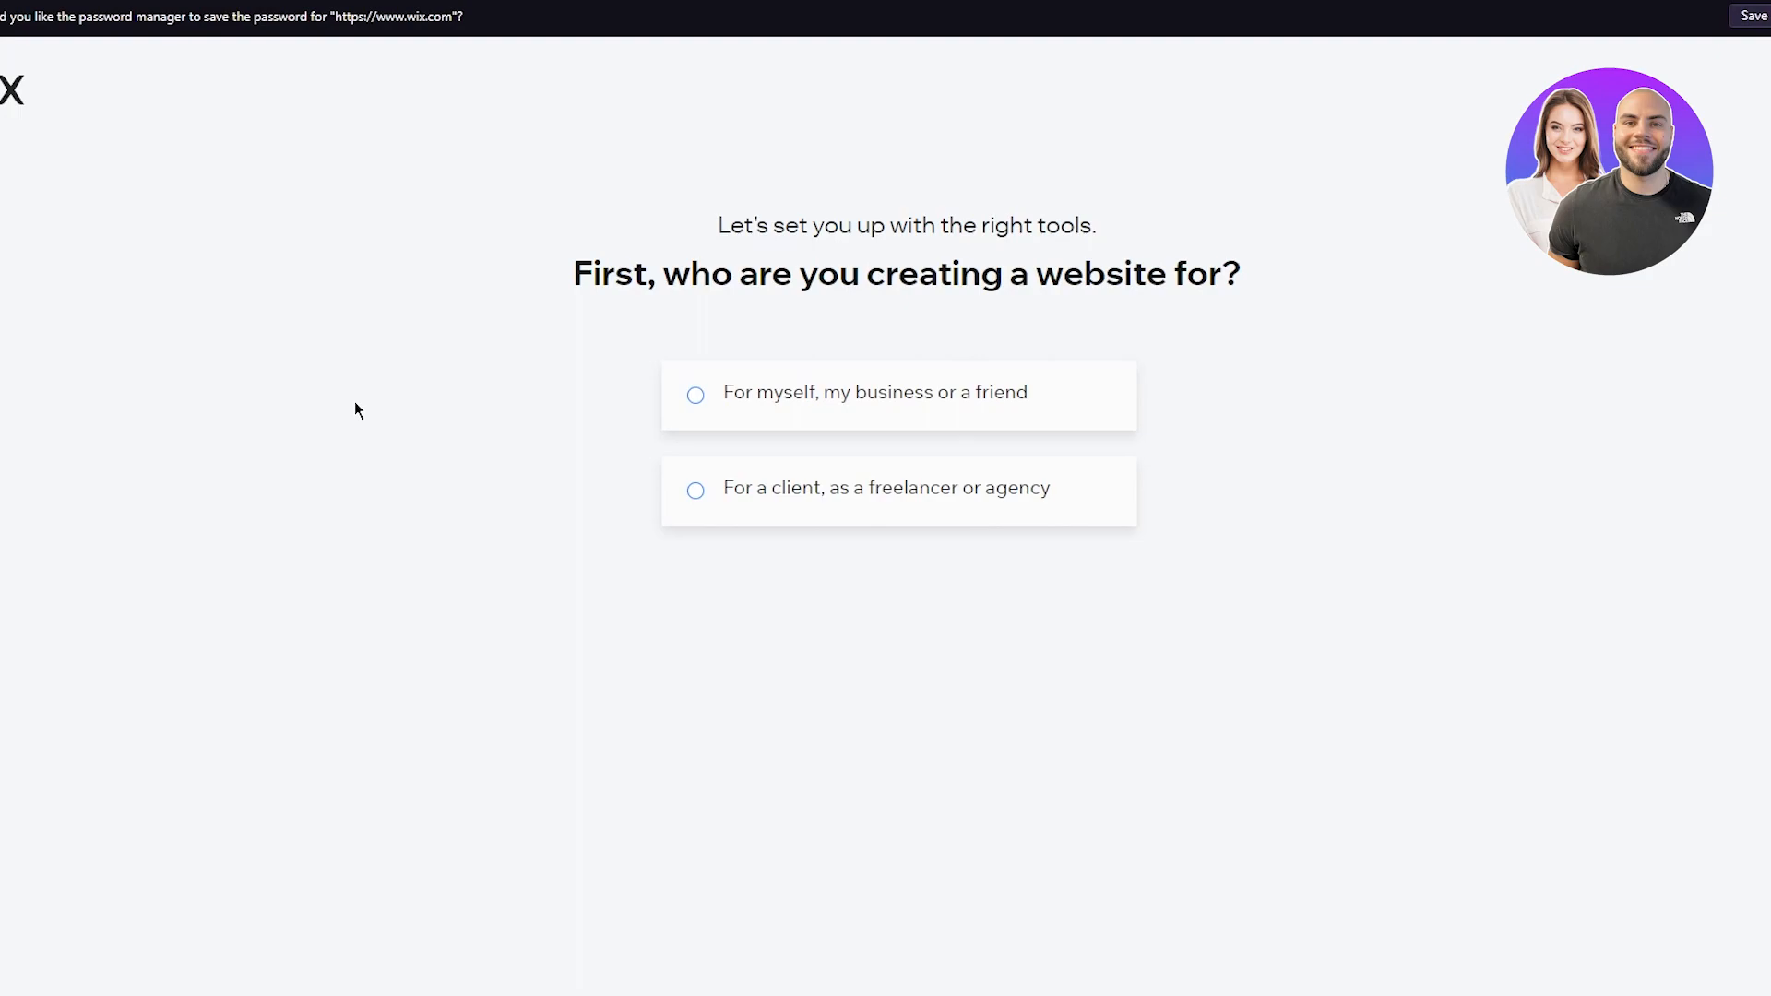
Step: Answer 'For myself, my business or a friend' and continue to the website-type question
left_click_drag(1371, 341, 1309, 344)
triple_click(781, 395)
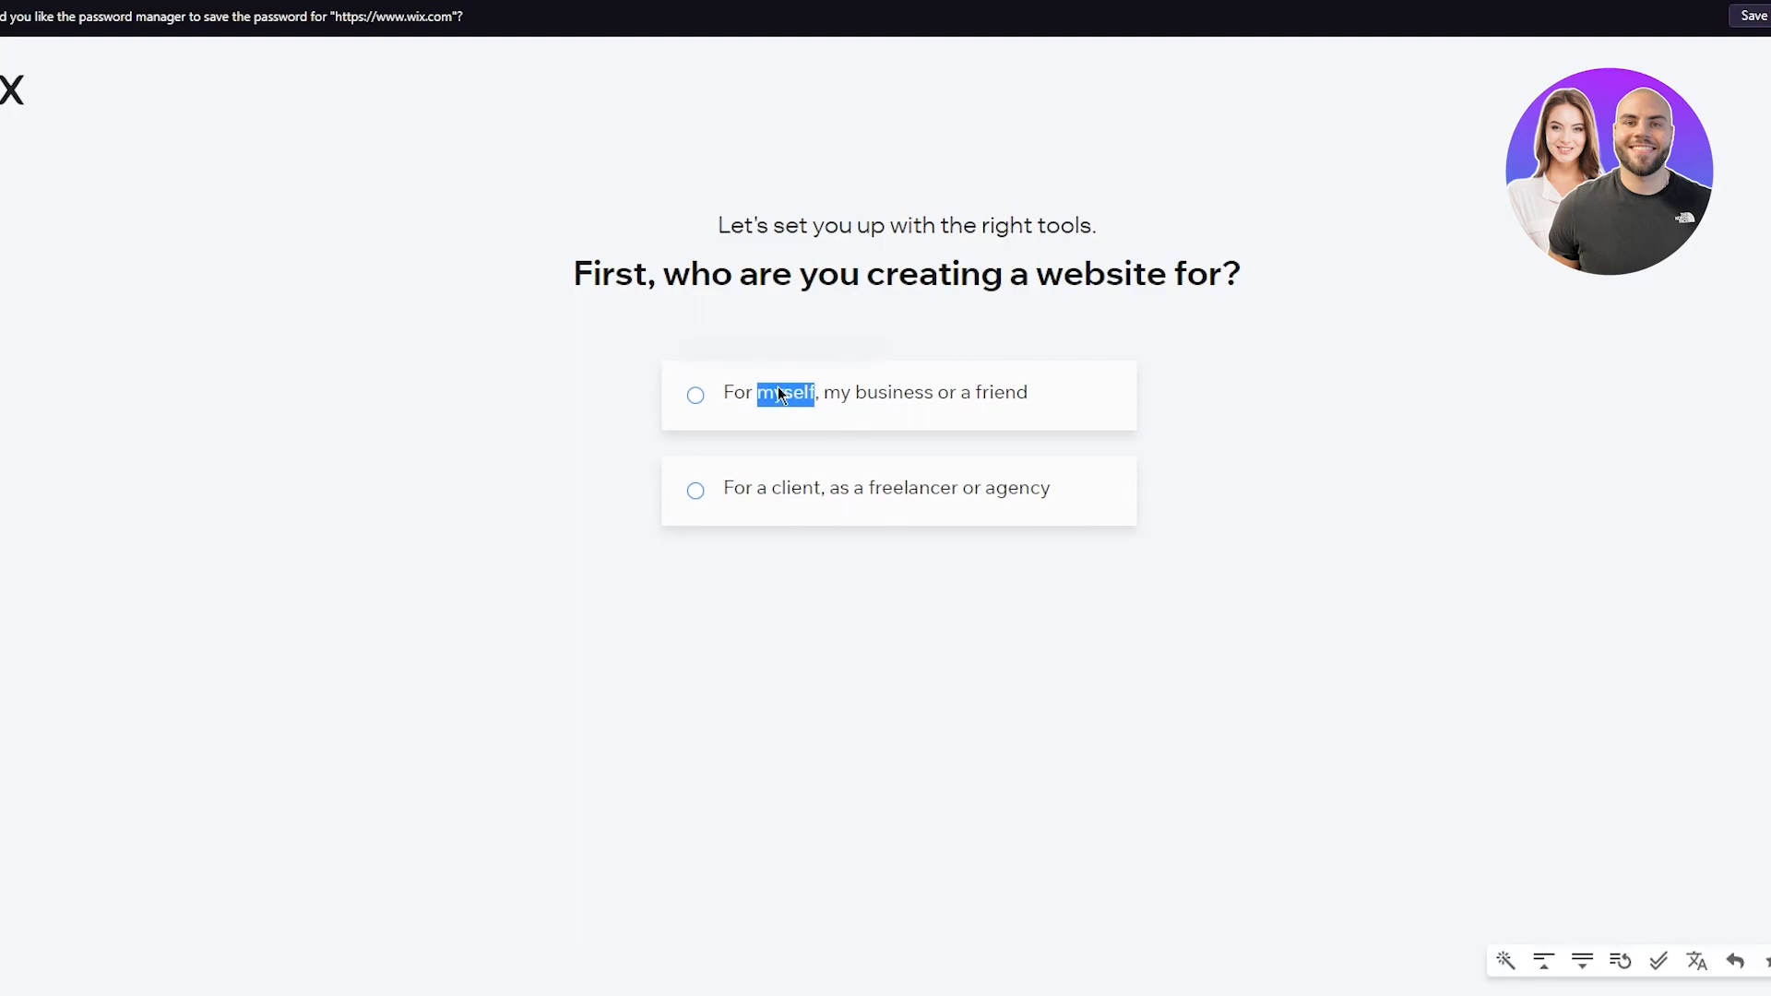
left_click(1251, 425)
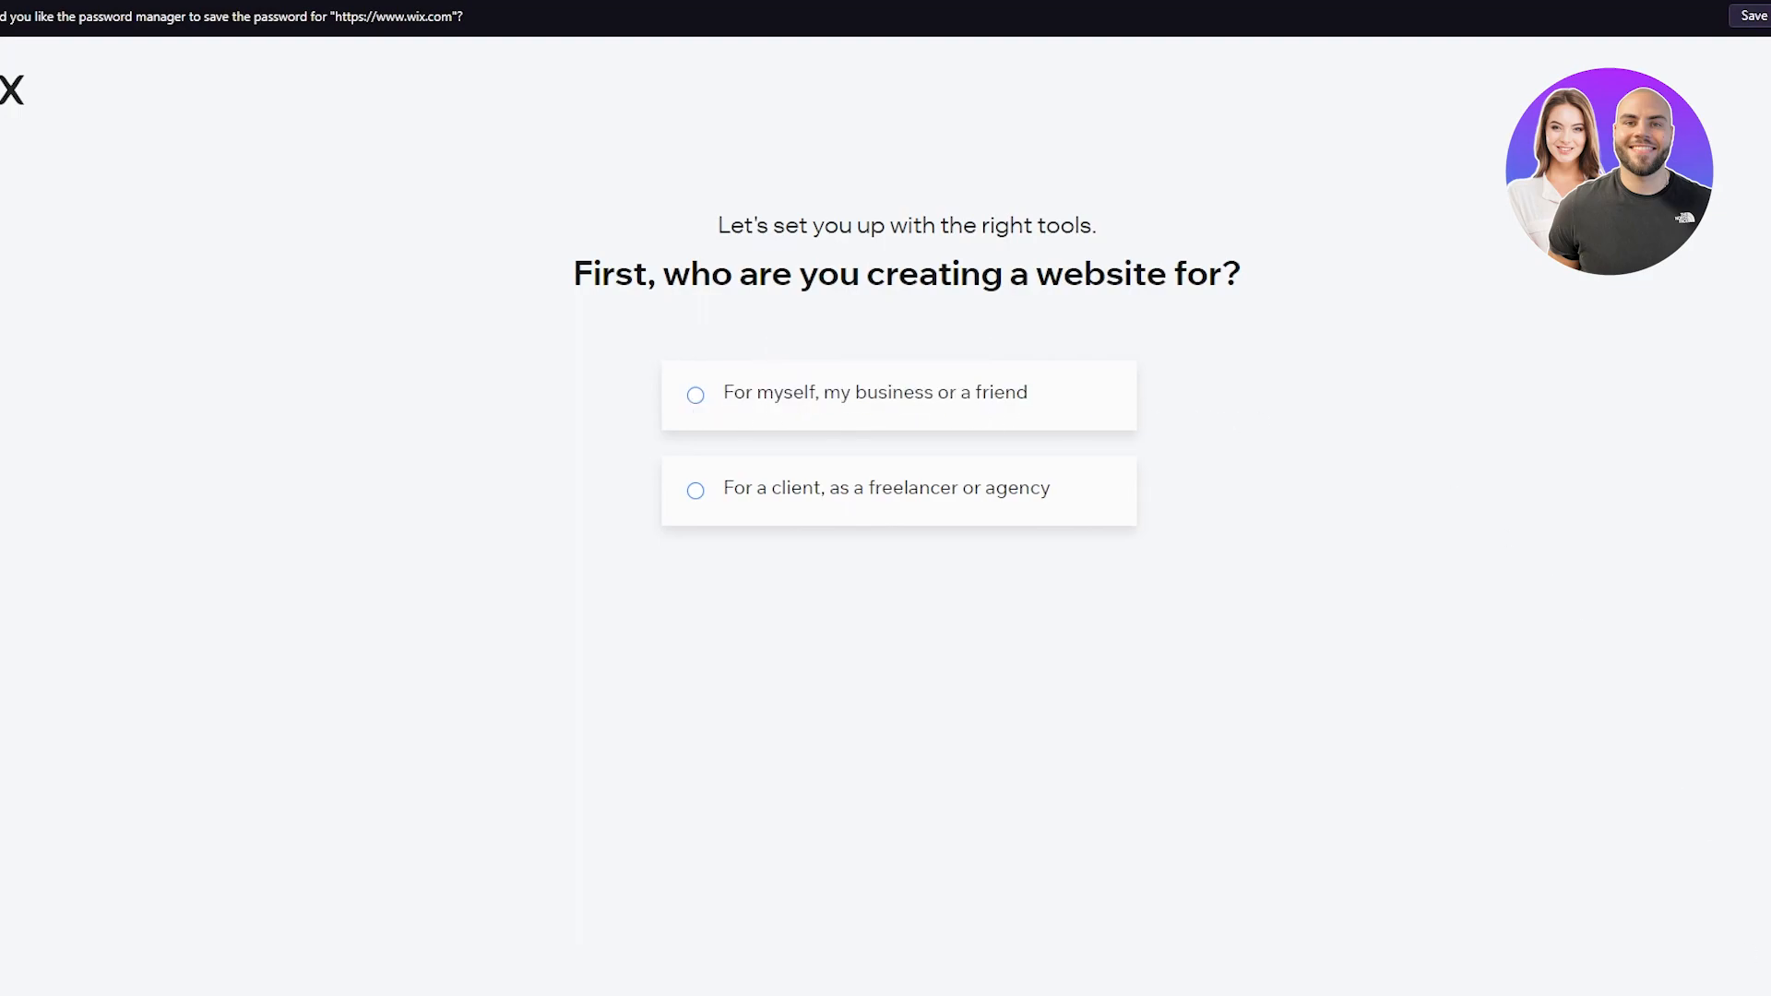
left_click(849, 360)
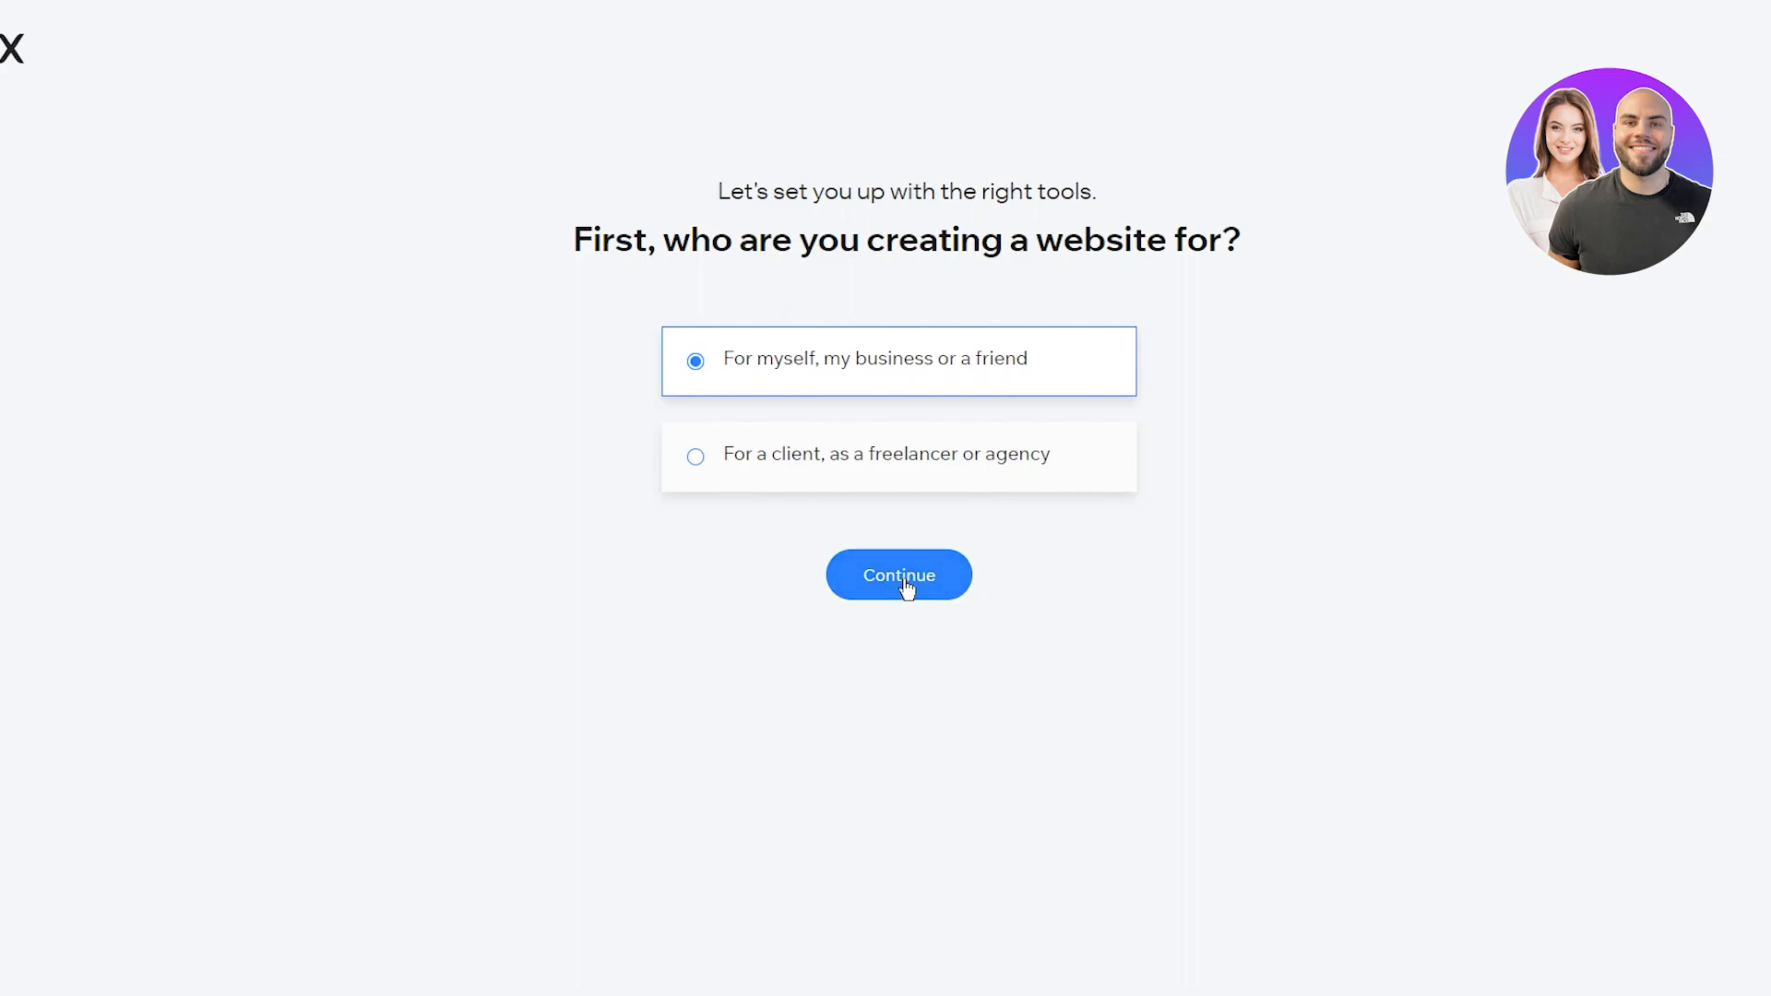
left_click(904, 579)
double_click(1475, 229)
left_click(1516, 229)
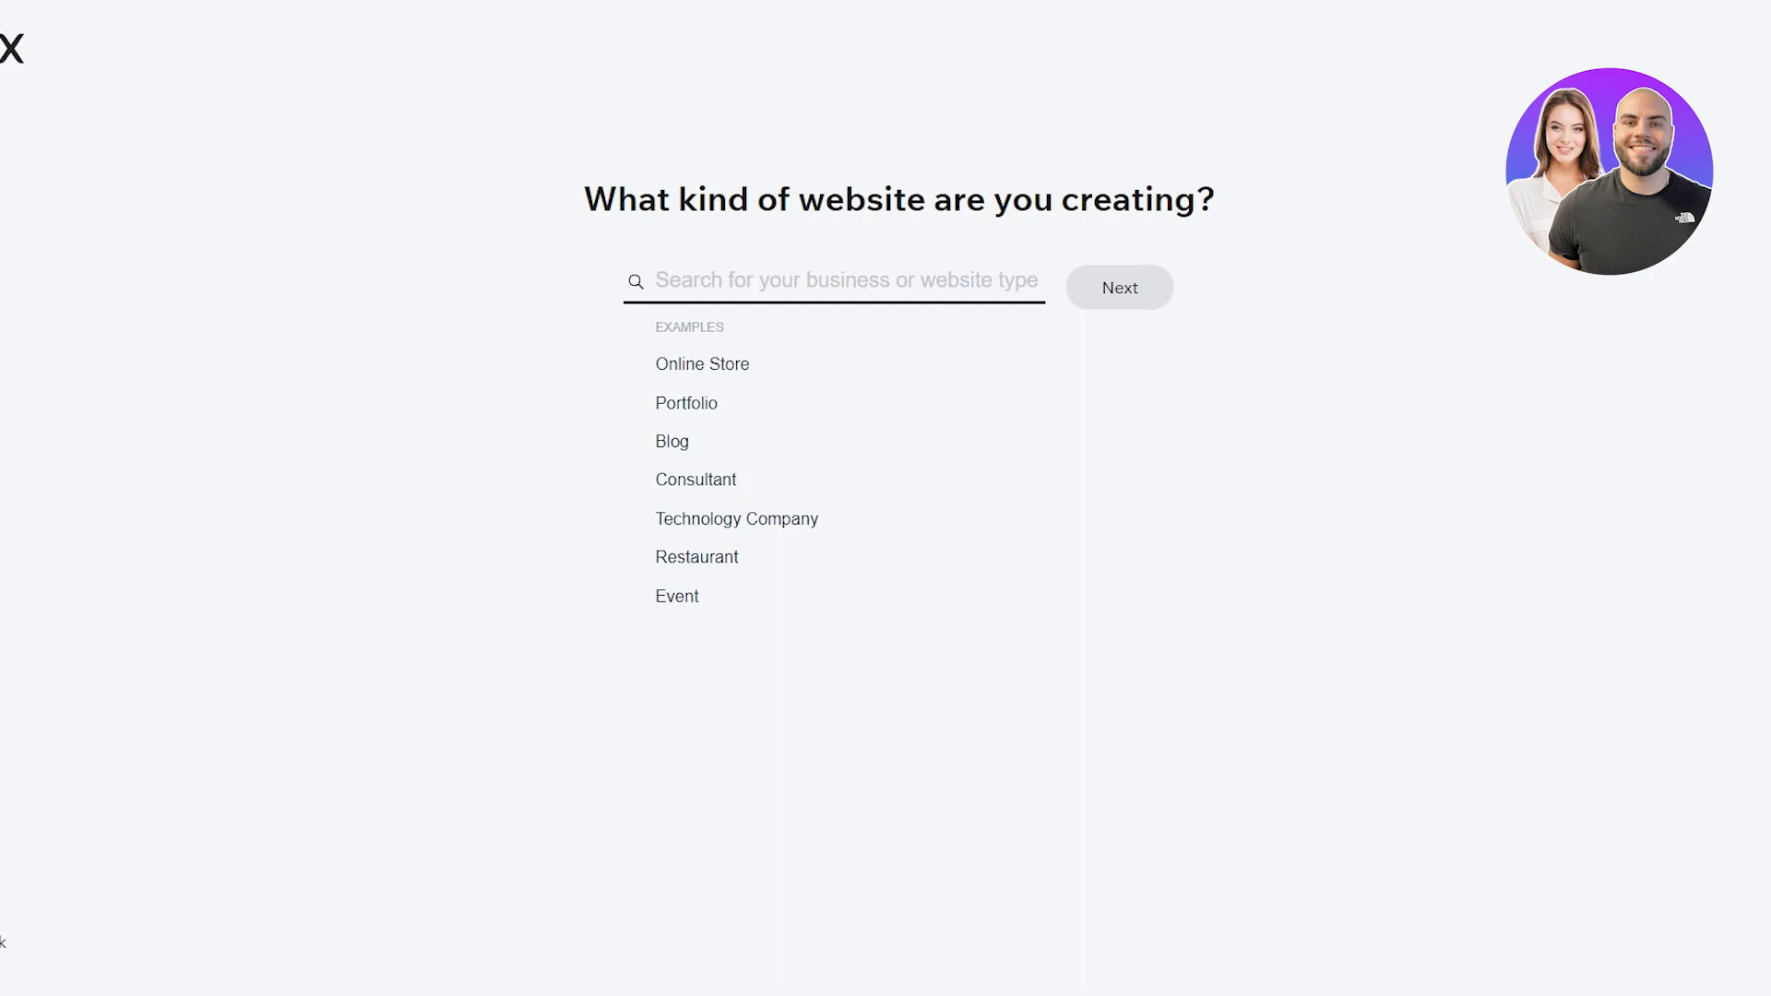
Step: Choose Blog from the example website types and confirm it
left_click_drag(588, 198, 1293, 205)
left_click(1505, 353)
left_click_drag(566, 356, 1230, 655)
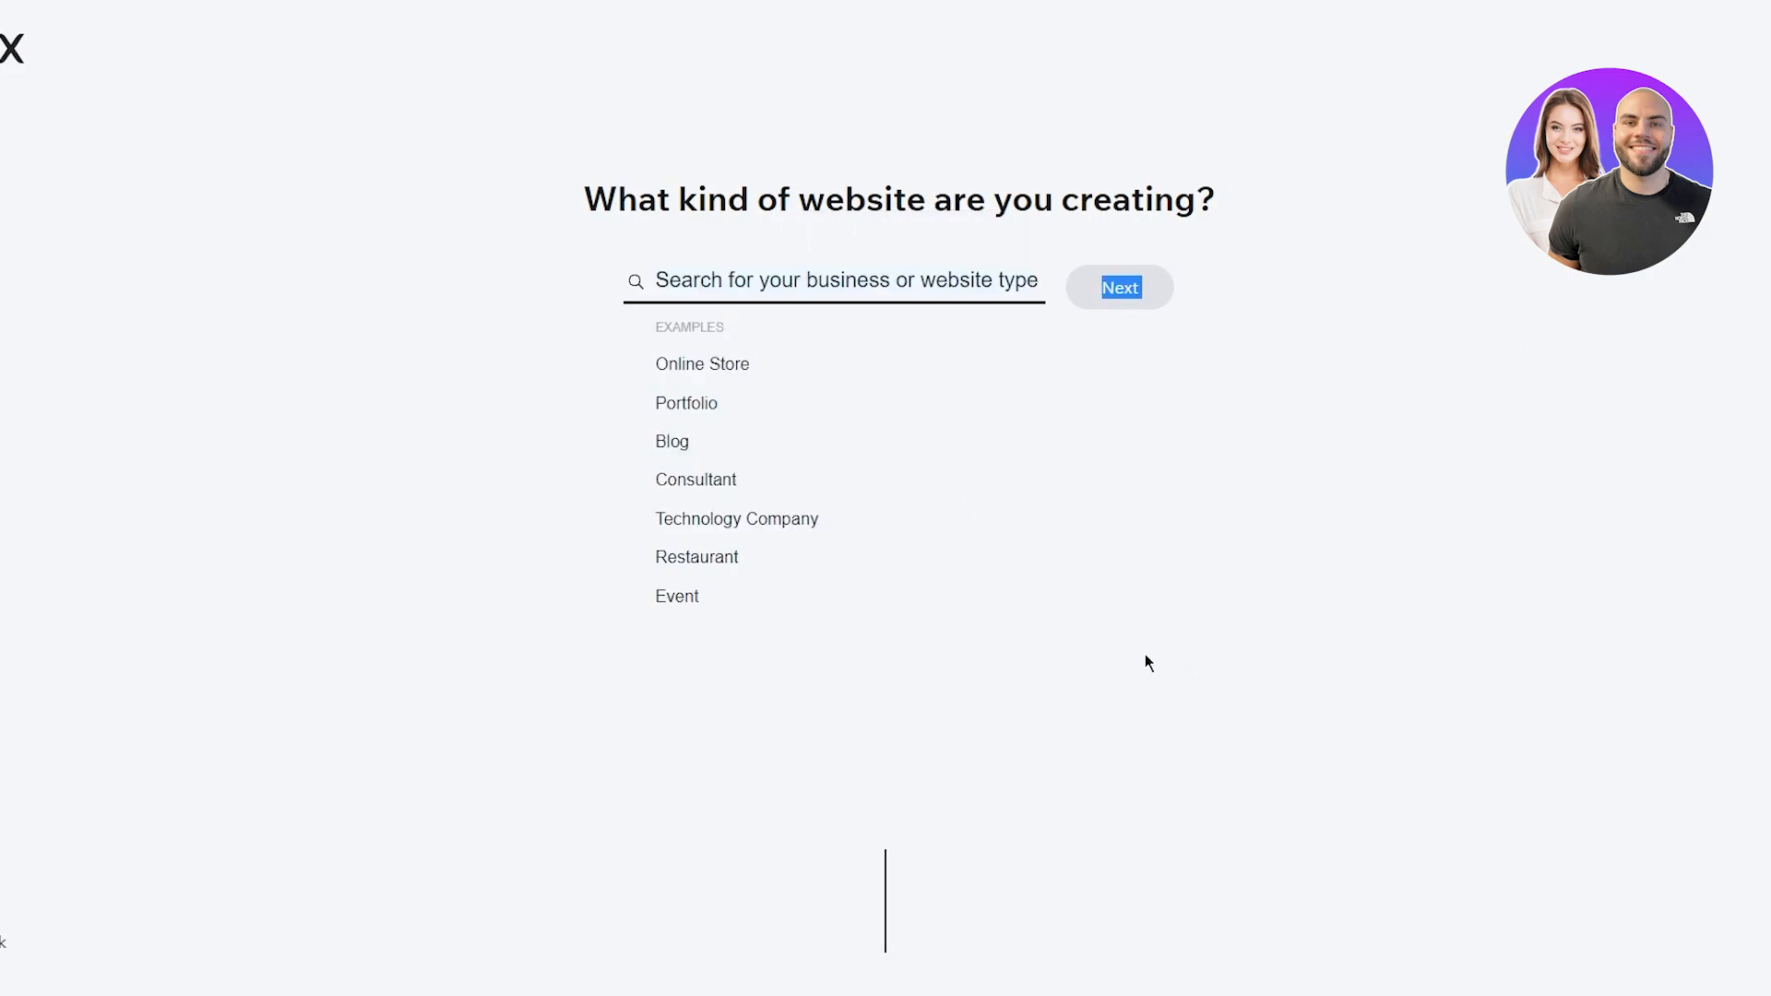
left_click_drag(644, 325, 1275, 553)
left_click(1274, 553)
left_click_drag(610, 259, 1177, 502)
left_click(1178, 502)
left_click_drag(592, 231, 1370, 240)
left_click(1400, 312)
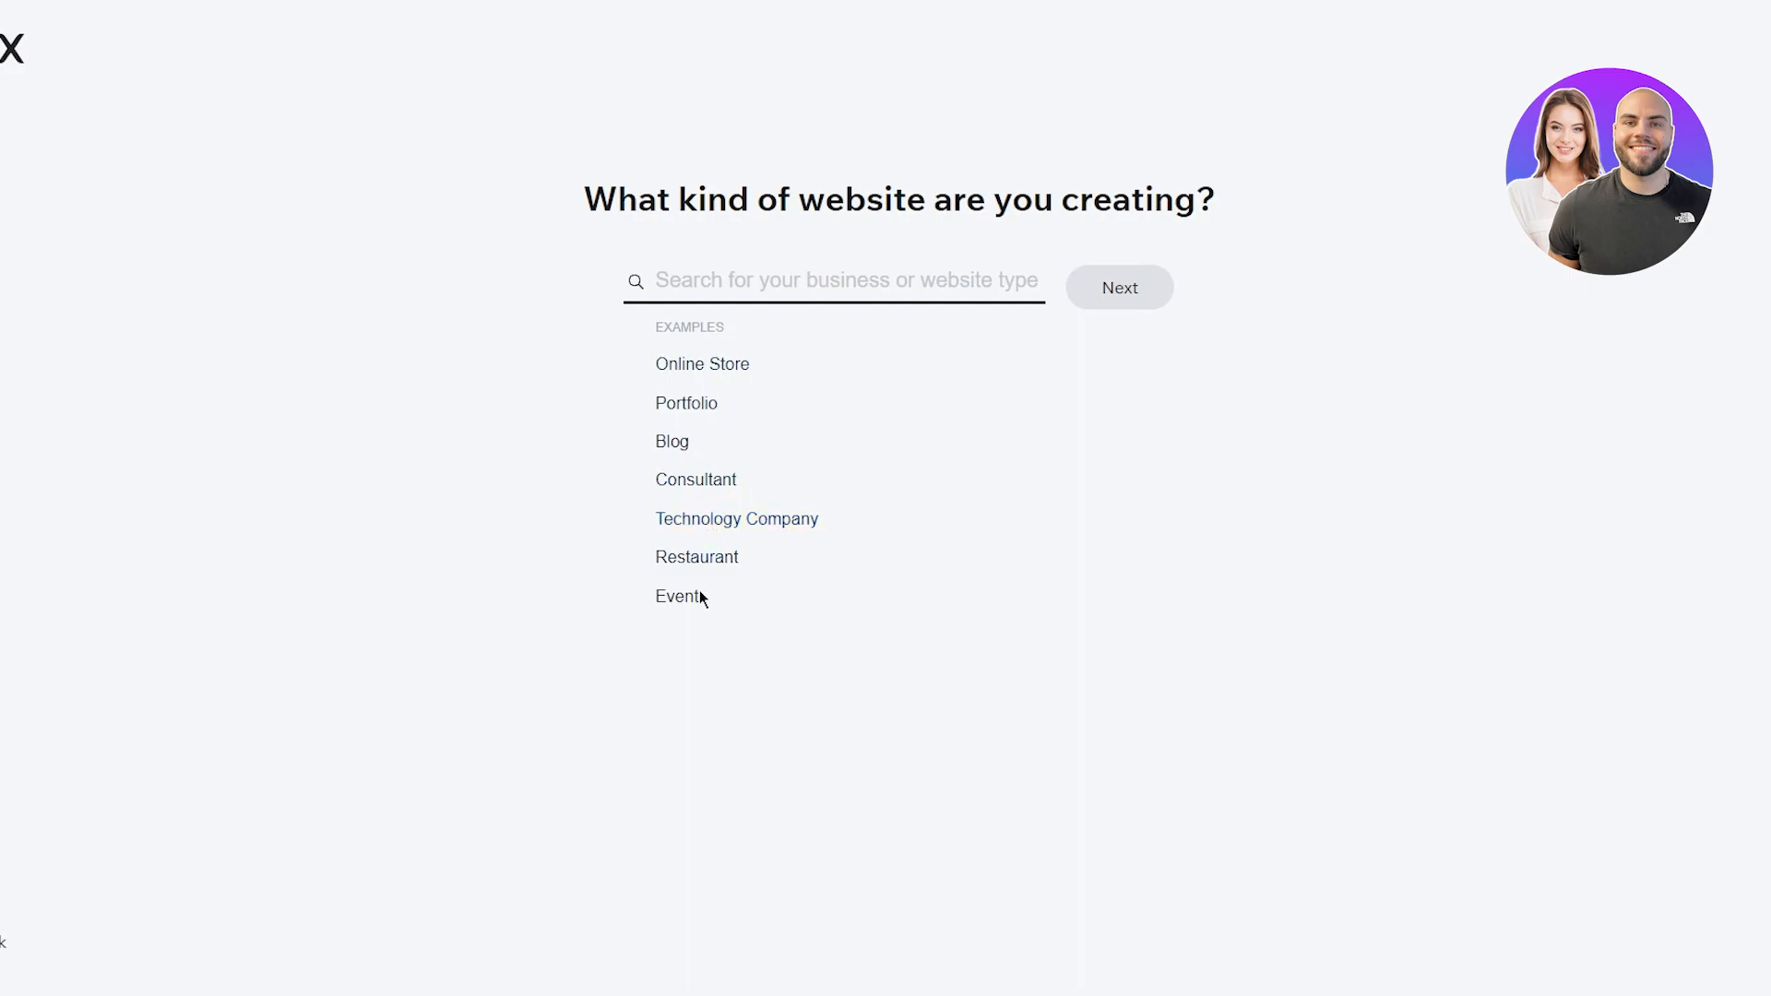
left_click(666, 444)
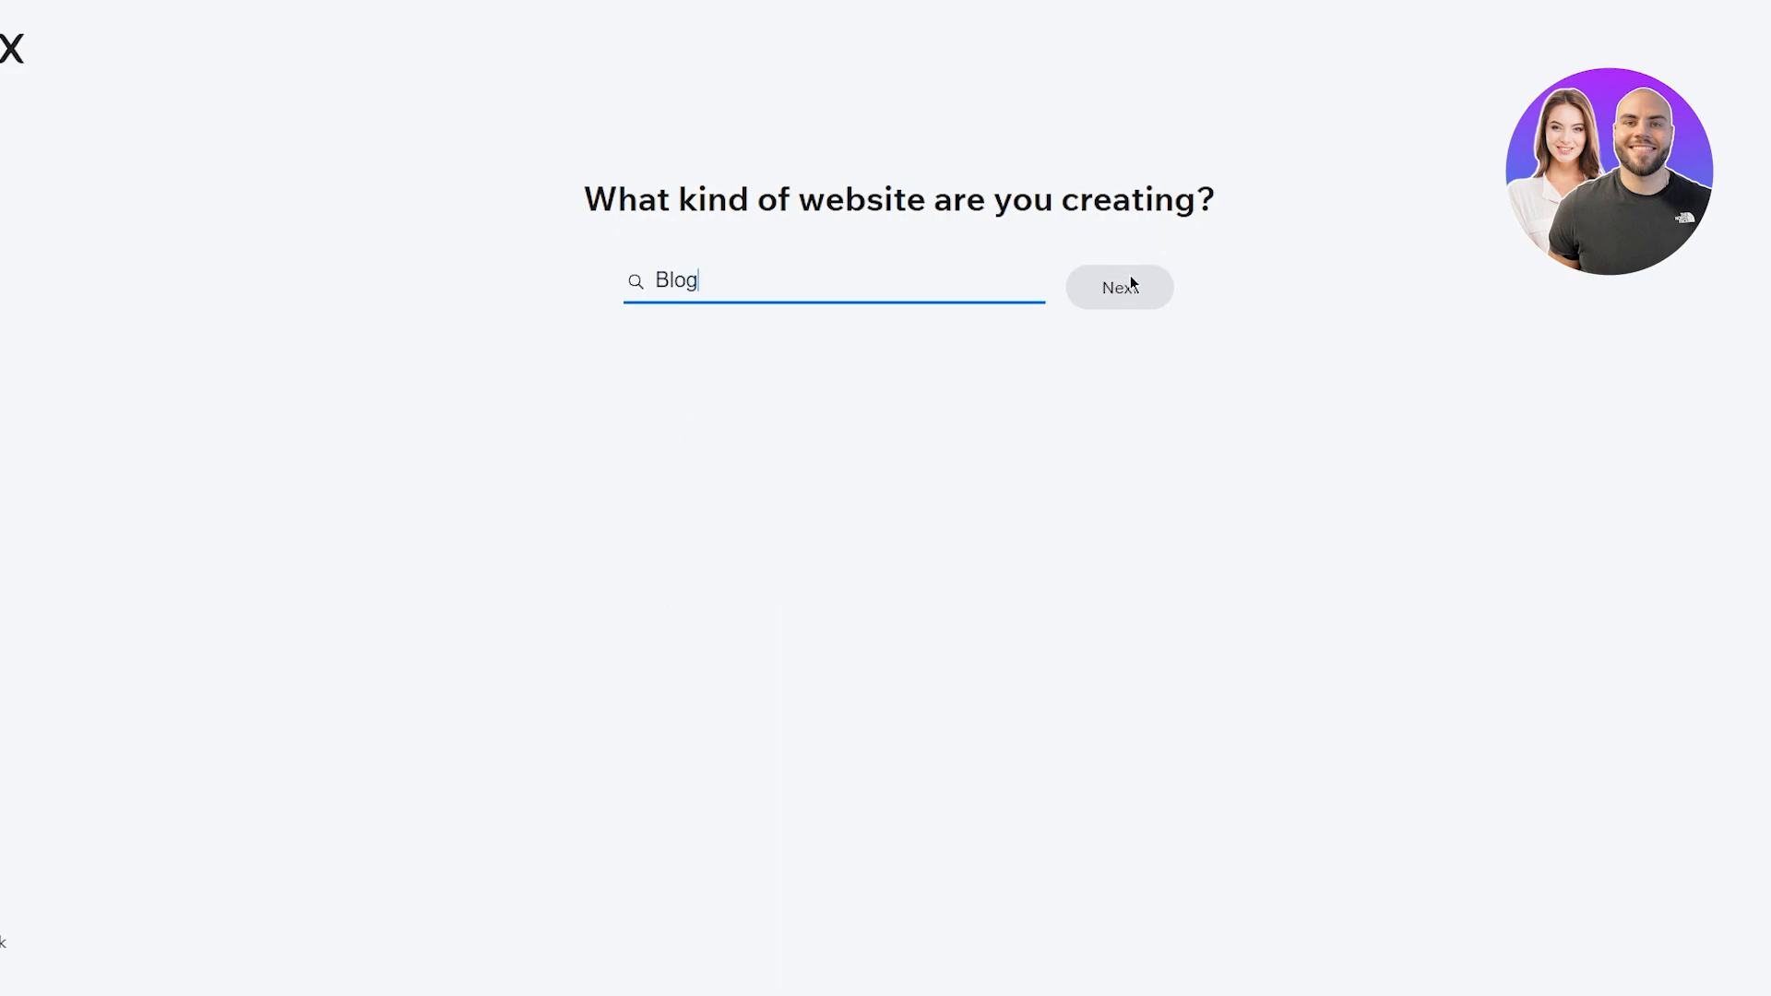
left_click(1128, 288)
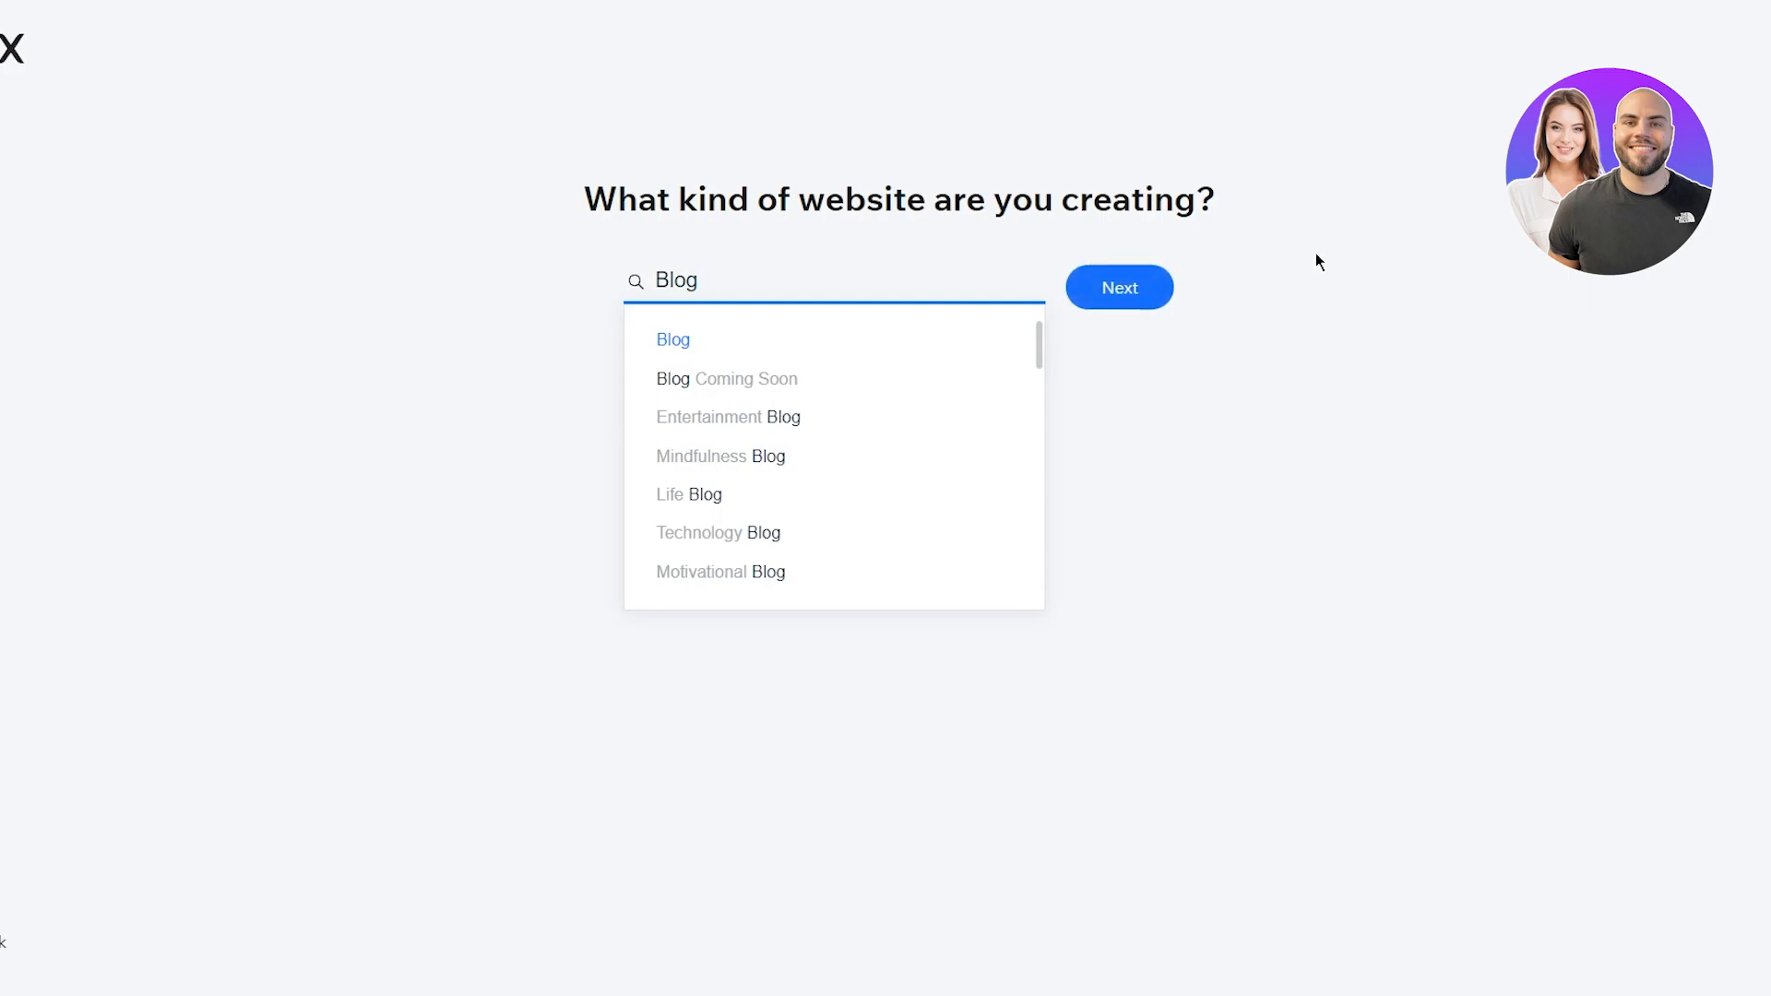
Step: Name the website 'iyfygyuf fif'
left_click_drag(601, 204, 1234, 207)
left_click(1271, 241)
left_click_drag(807, 249, 1098, 264)
left_click(1097, 265)
left_click(771, 344)
type("iyfygyuf fif")
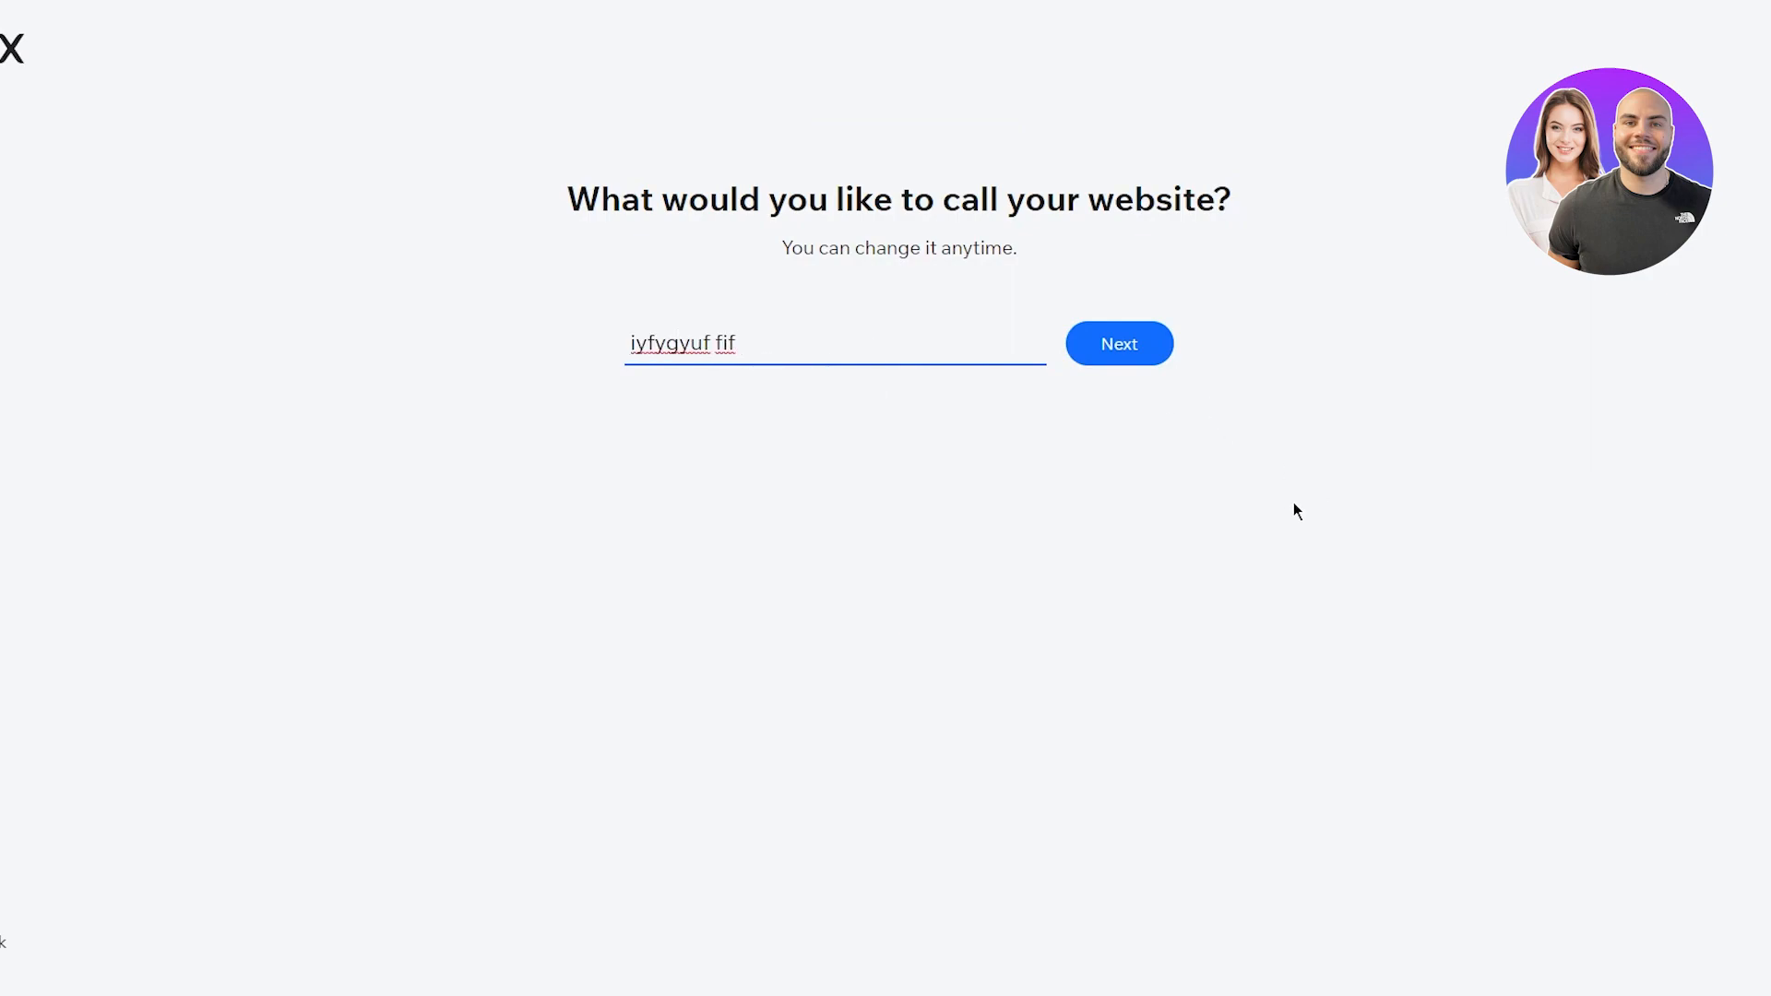
Step: Submit the site name and review the goals question and its options
left_click(1094, 339)
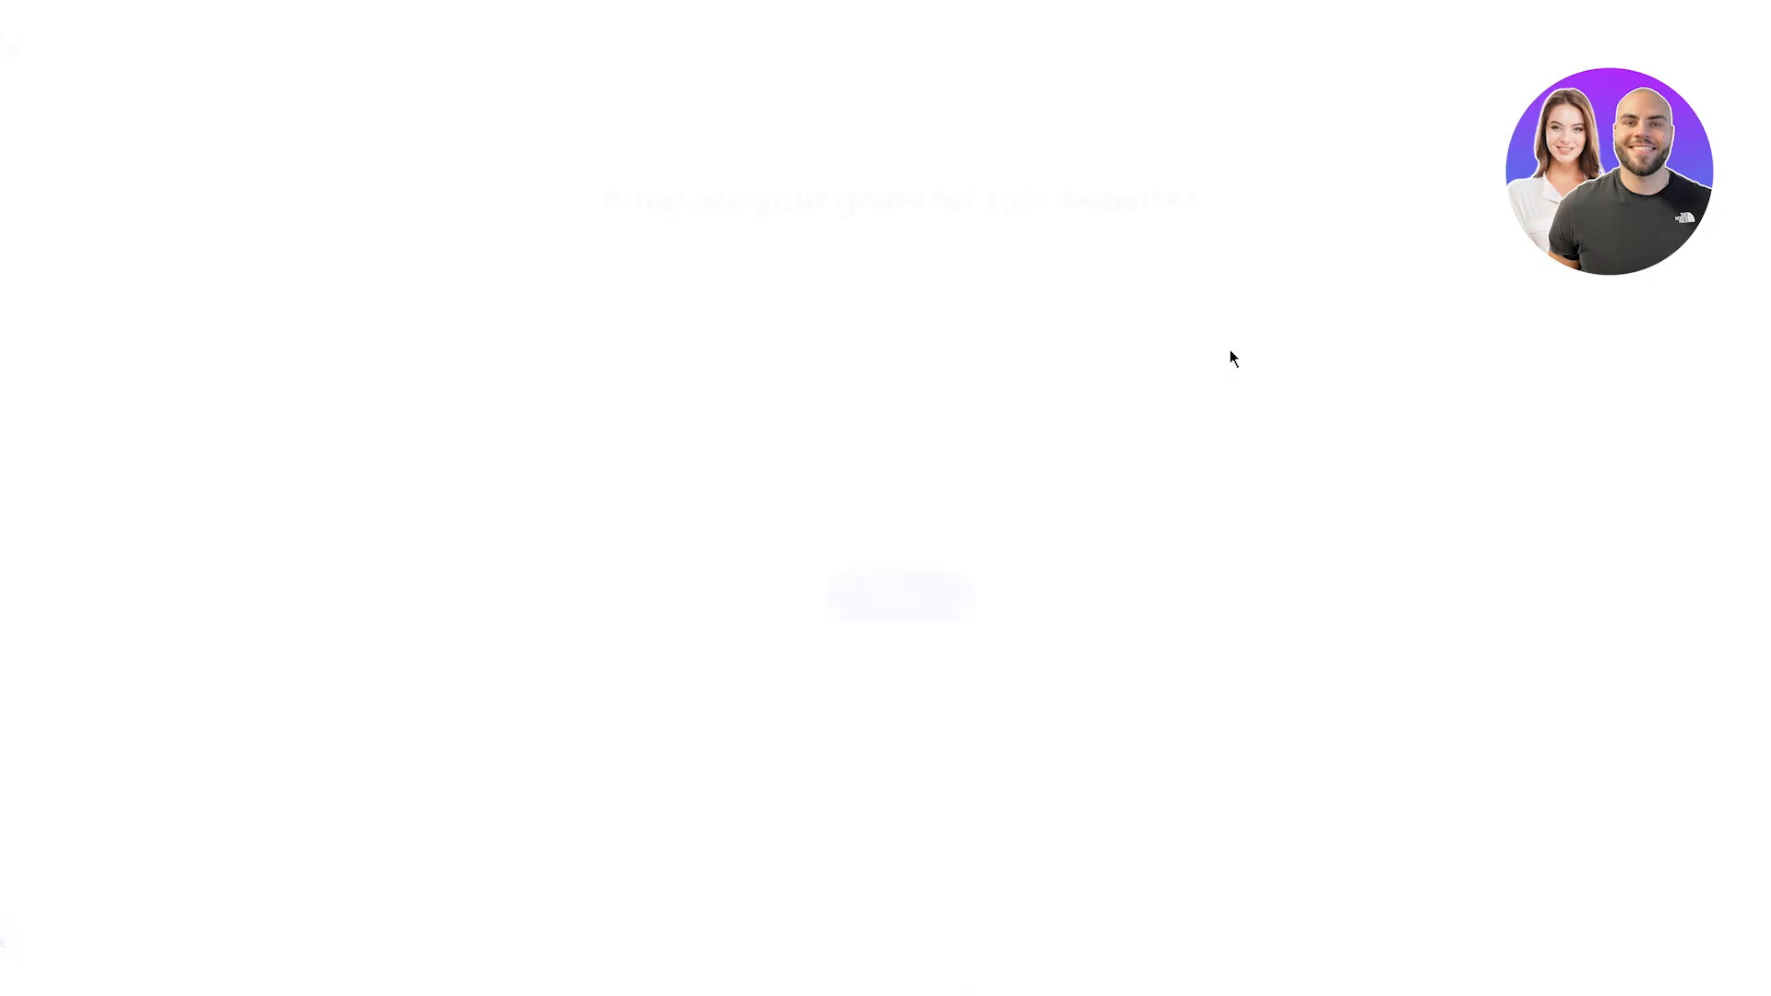
left_click_drag(603, 192, 1328, 177)
left_click(1375, 174)
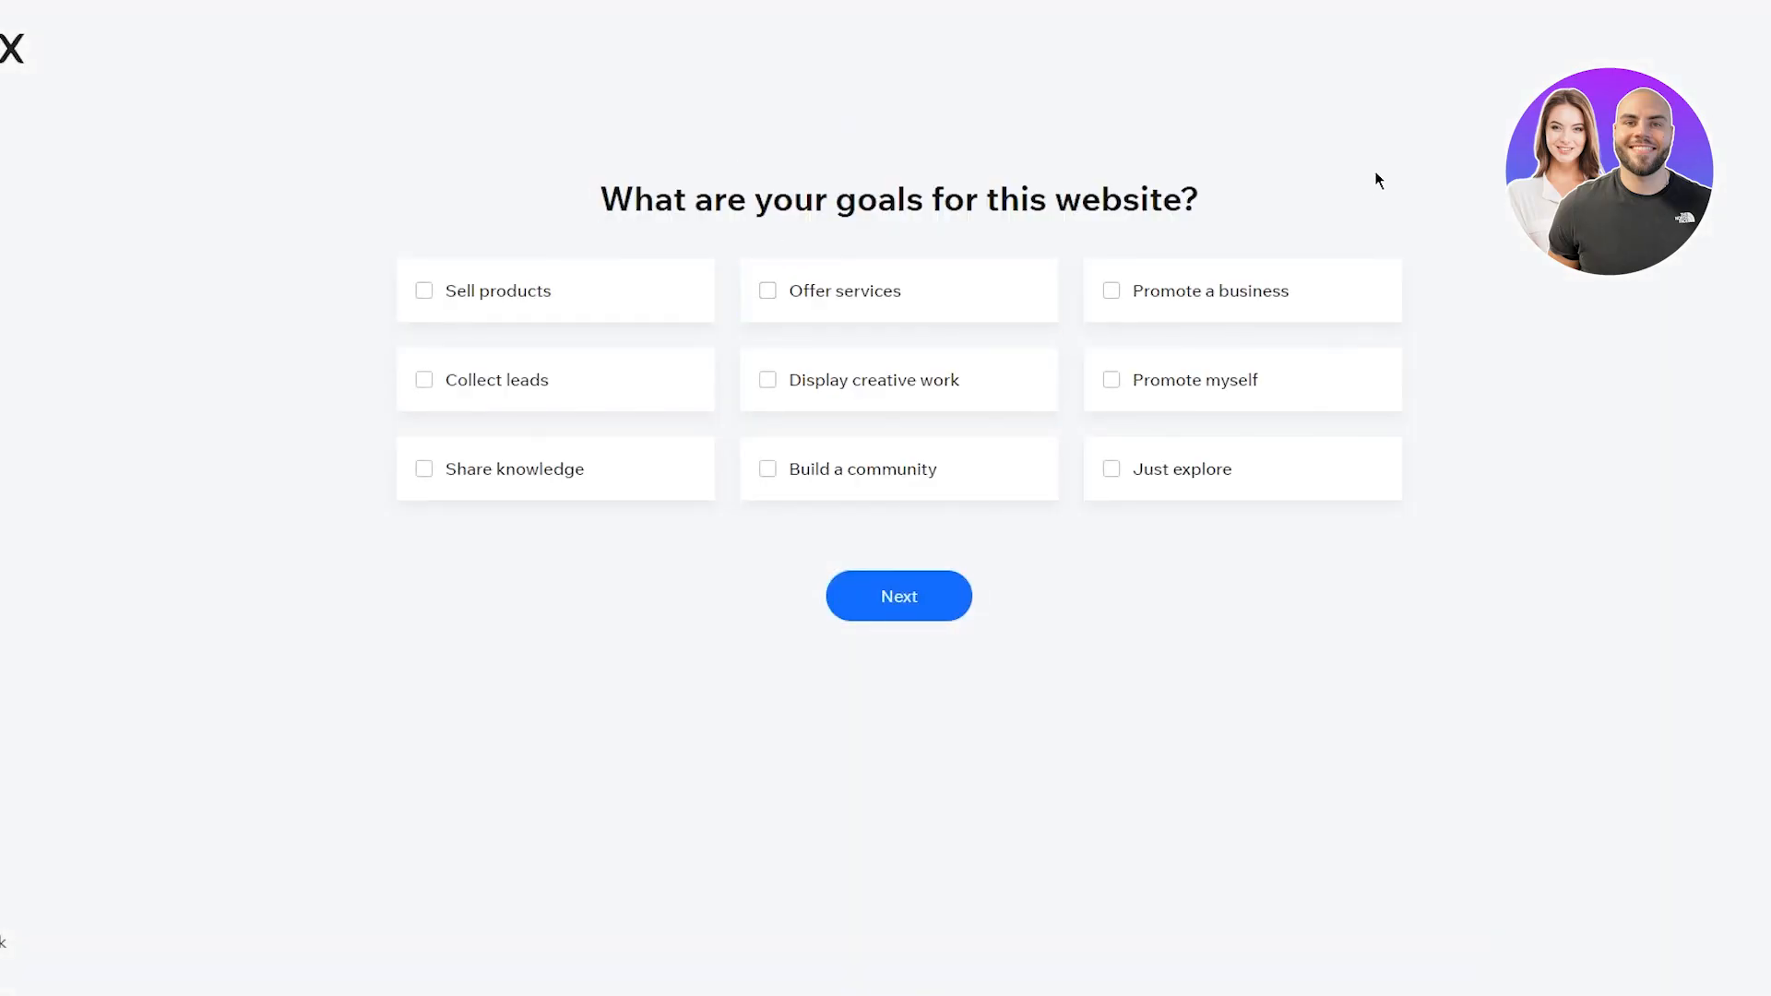
left_click_drag(415, 193, 1719, 616)
left_click(1719, 616)
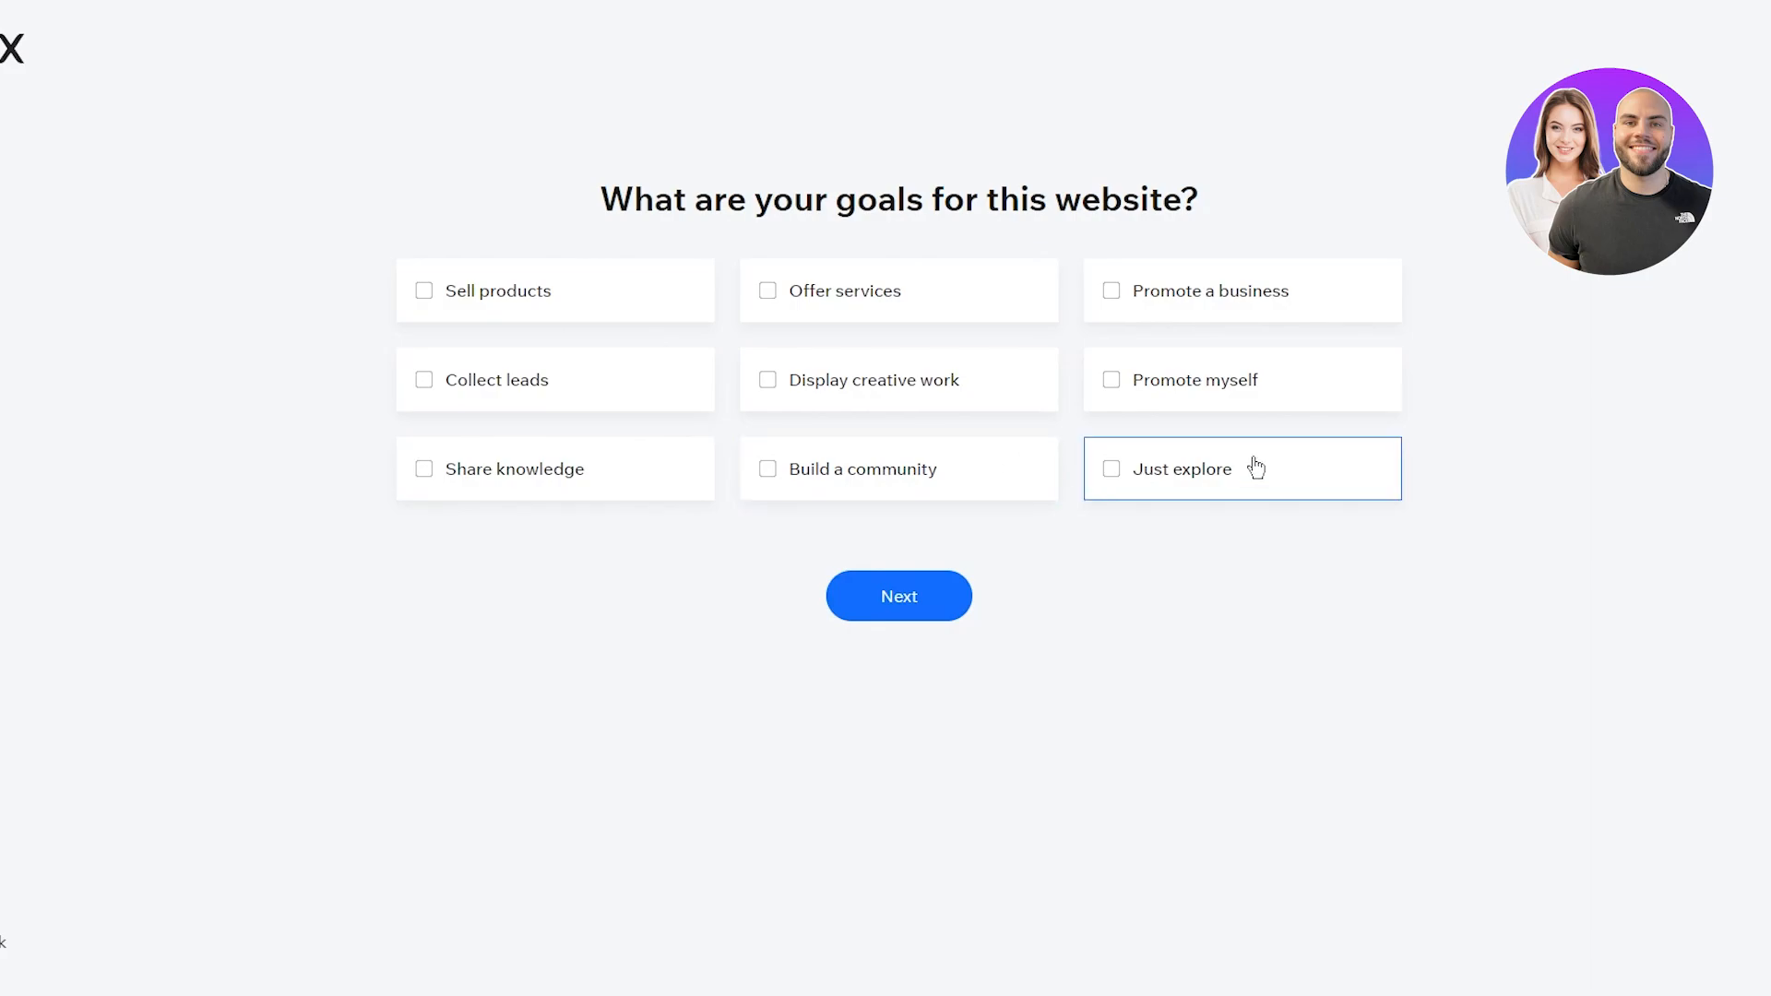
left_click_drag(600, 198, 1245, 222)
left_click(1291, 214)
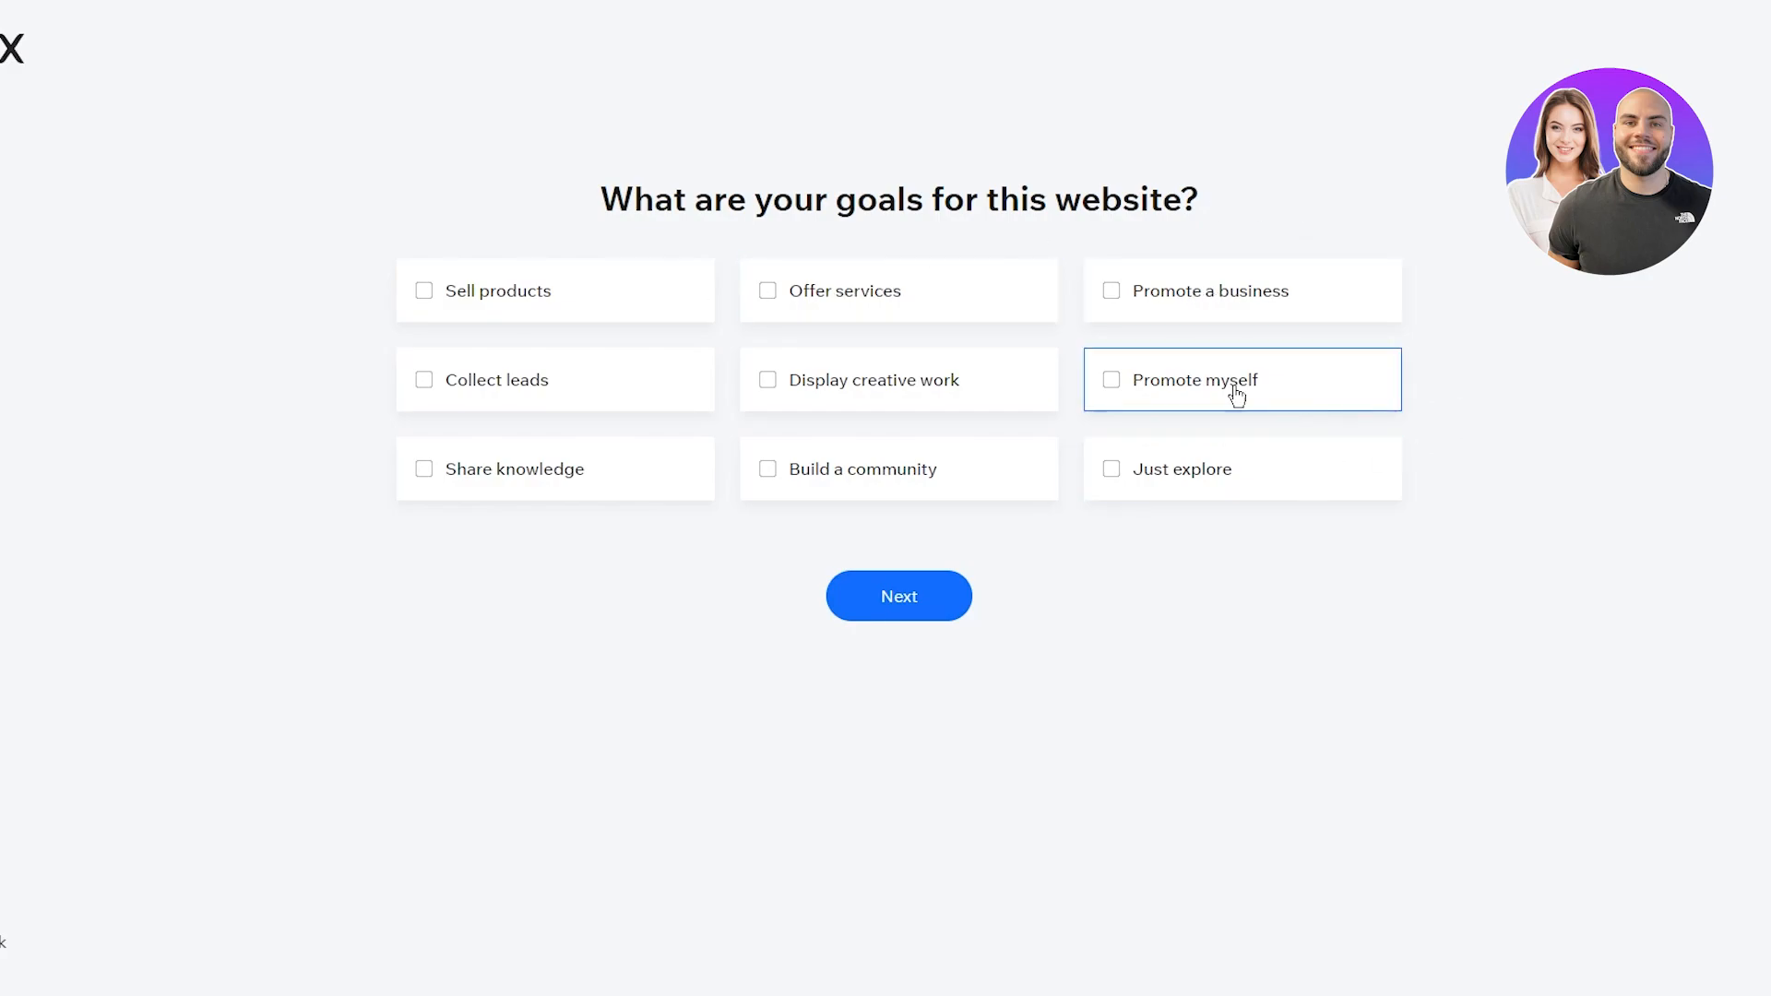
Step: Tick Sell products, Promote a business, Display creative work and Promote myself as goals
left_click(544, 304)
left_click(1039, 284)
left_click(1039, 284)
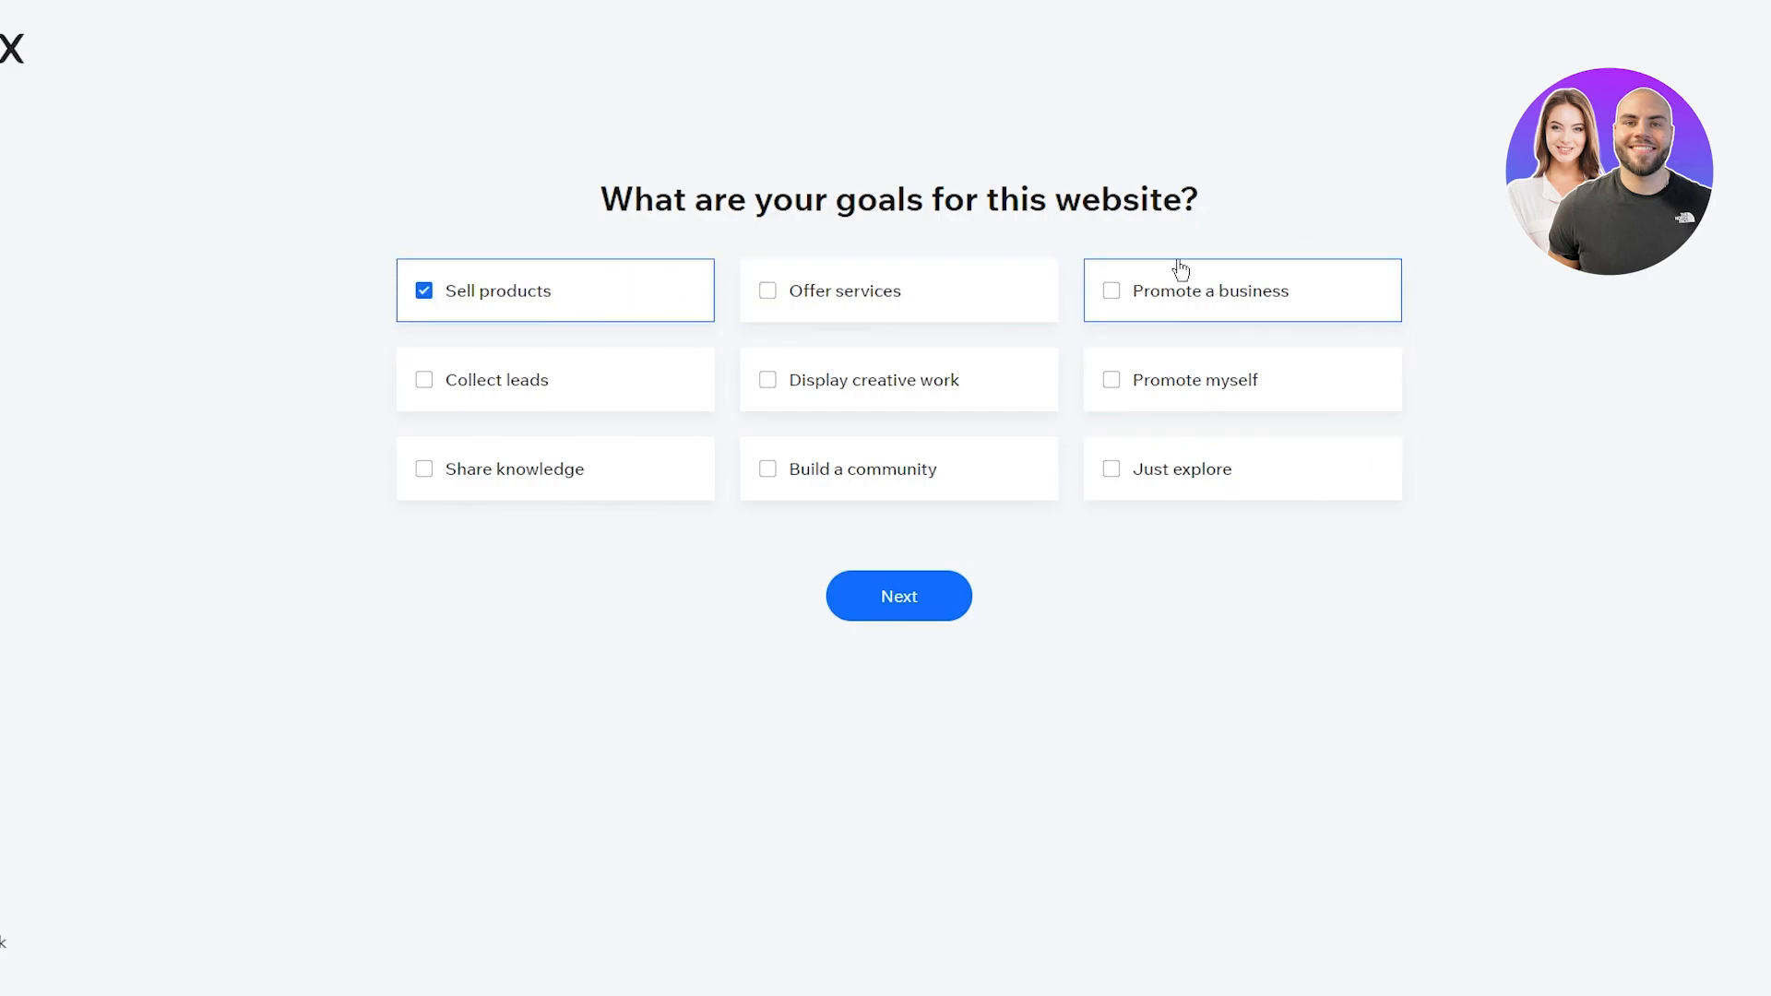
left_click(1001, 303)
left_click(865, 314)
left_click(1140, 282)
left_click(973, 379)
left_click(1263, 403)
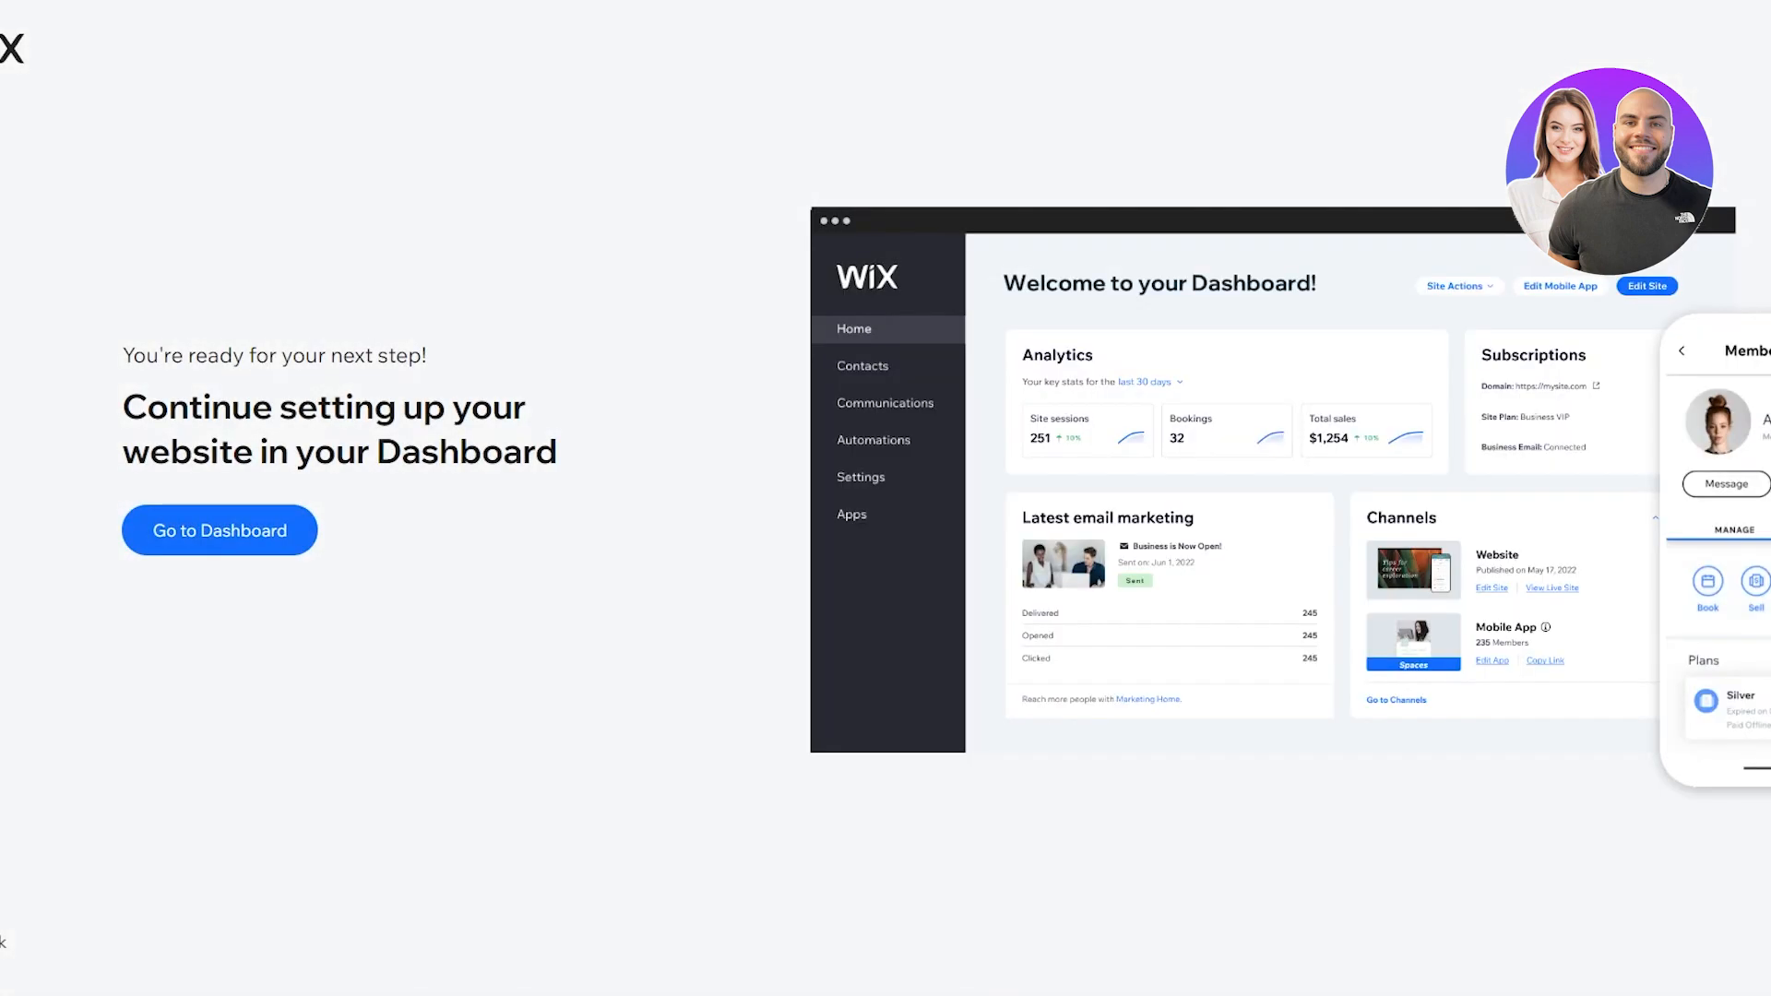
left_click_drag(91, 399, 669, 529)
left_click(670, 529)
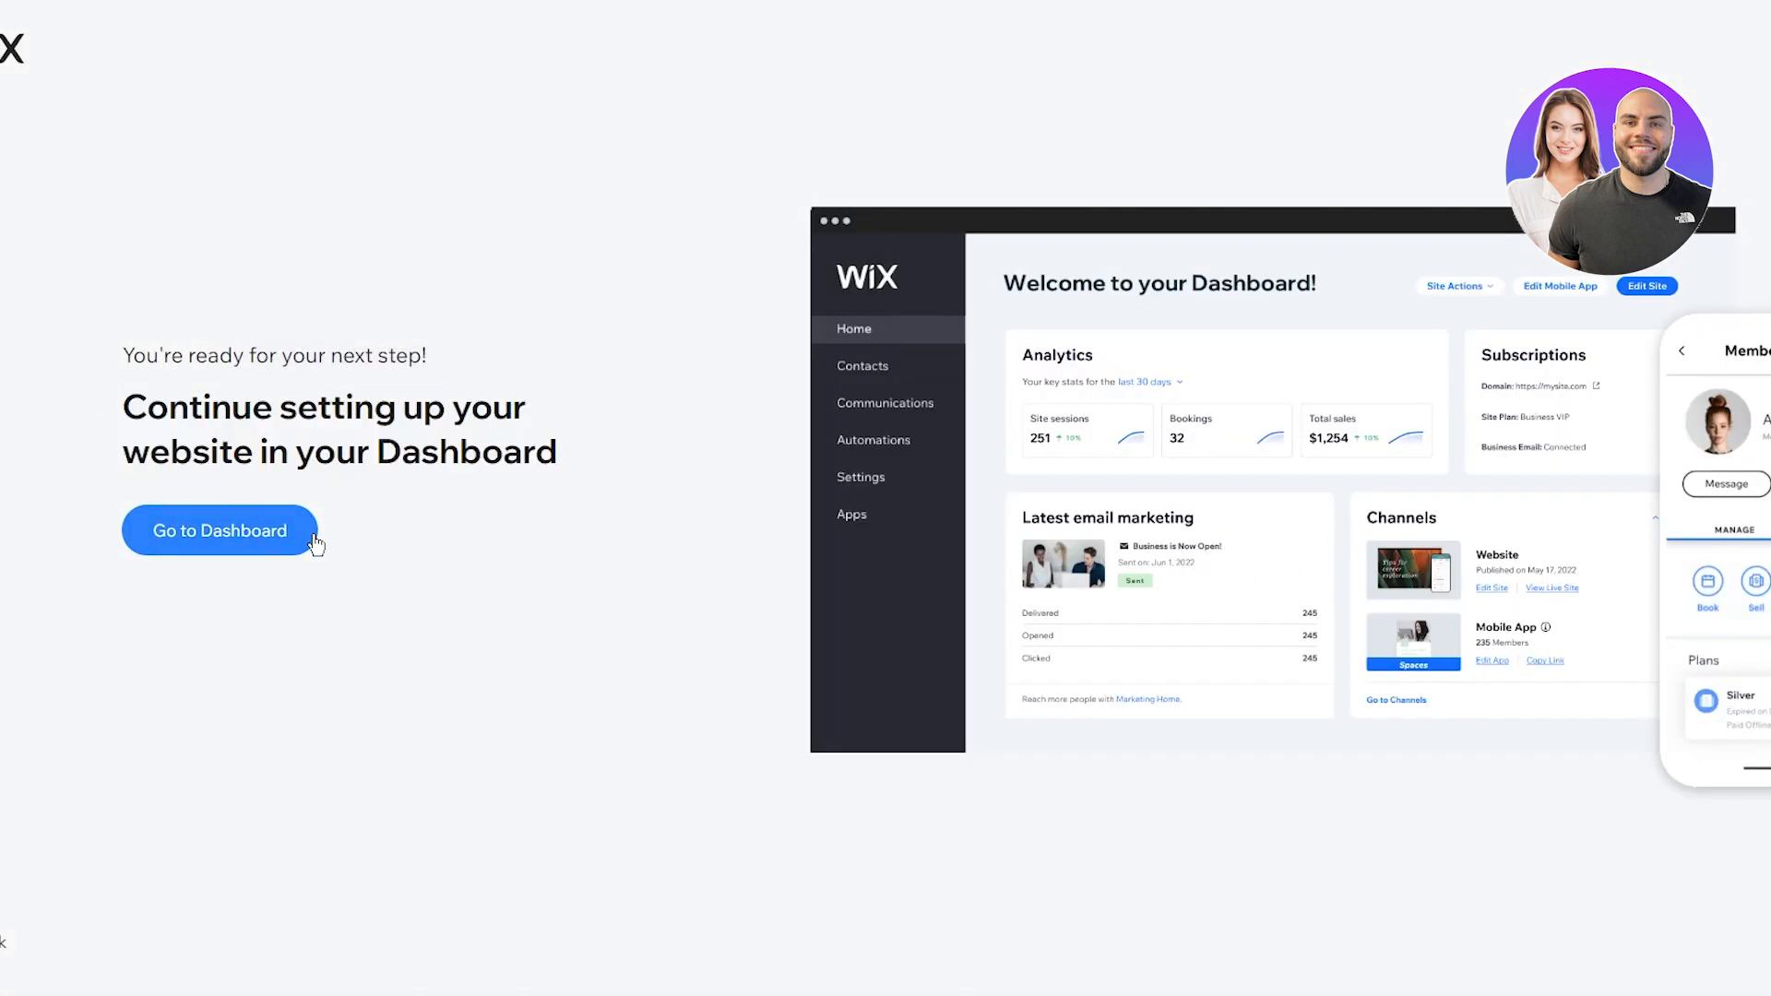
Step: Go to the site's dashboard and review the blog setup checklist, including the custom domain step
left_click(315, 543)
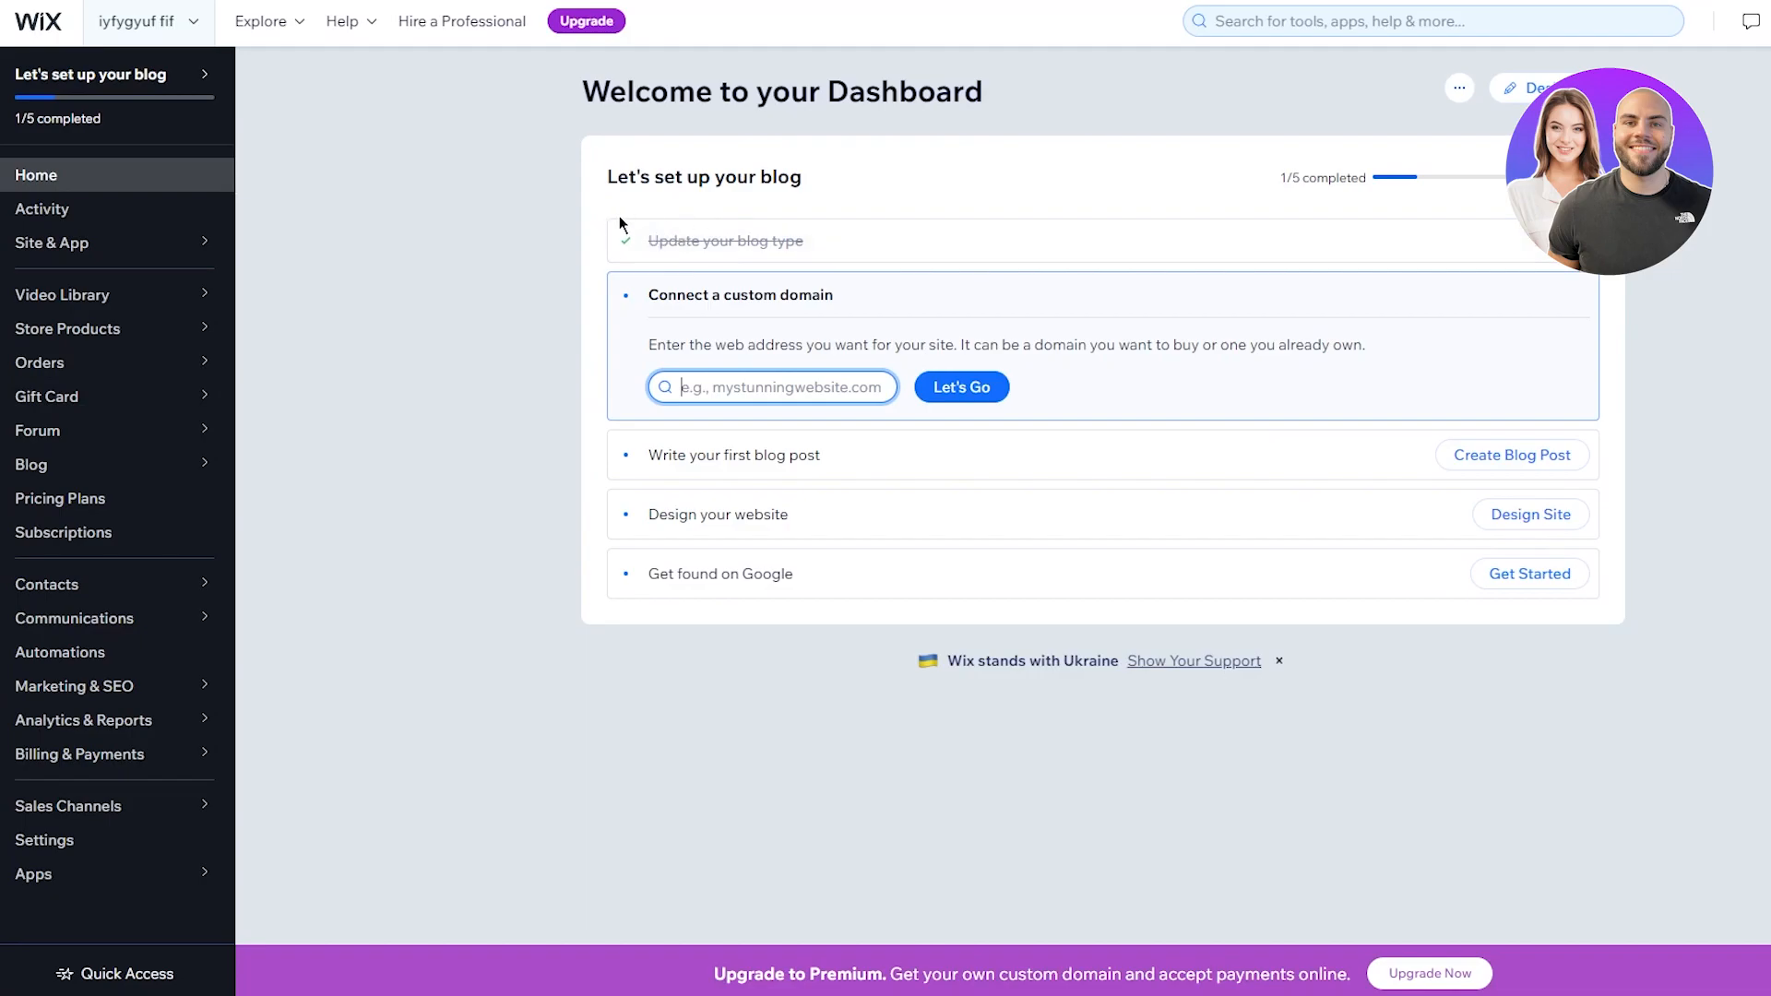
left_click_drag(633, 288, 985, 389)
left_click(516, 379)
left_click(755, 387)
left_click_drag(1763, 392, 1765, 599)
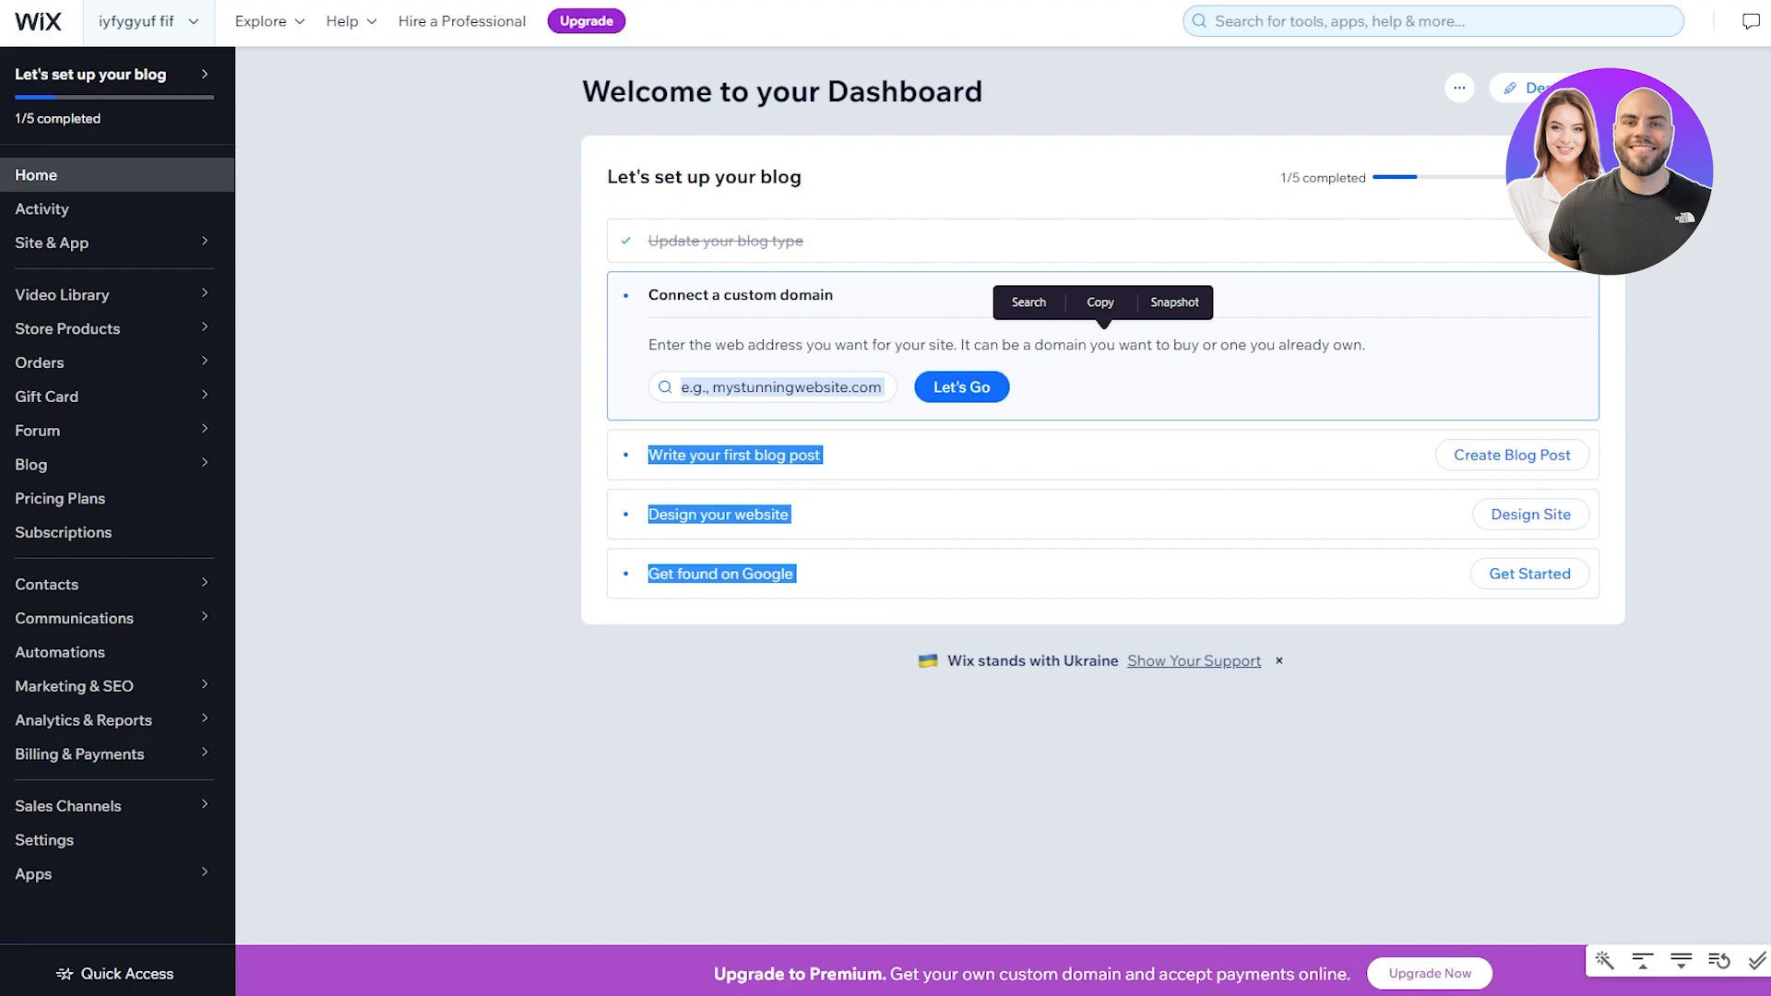
left_click(1735, 400)
left_click_drag(458, 342, 1330, 341)
left_click(1741, 372)
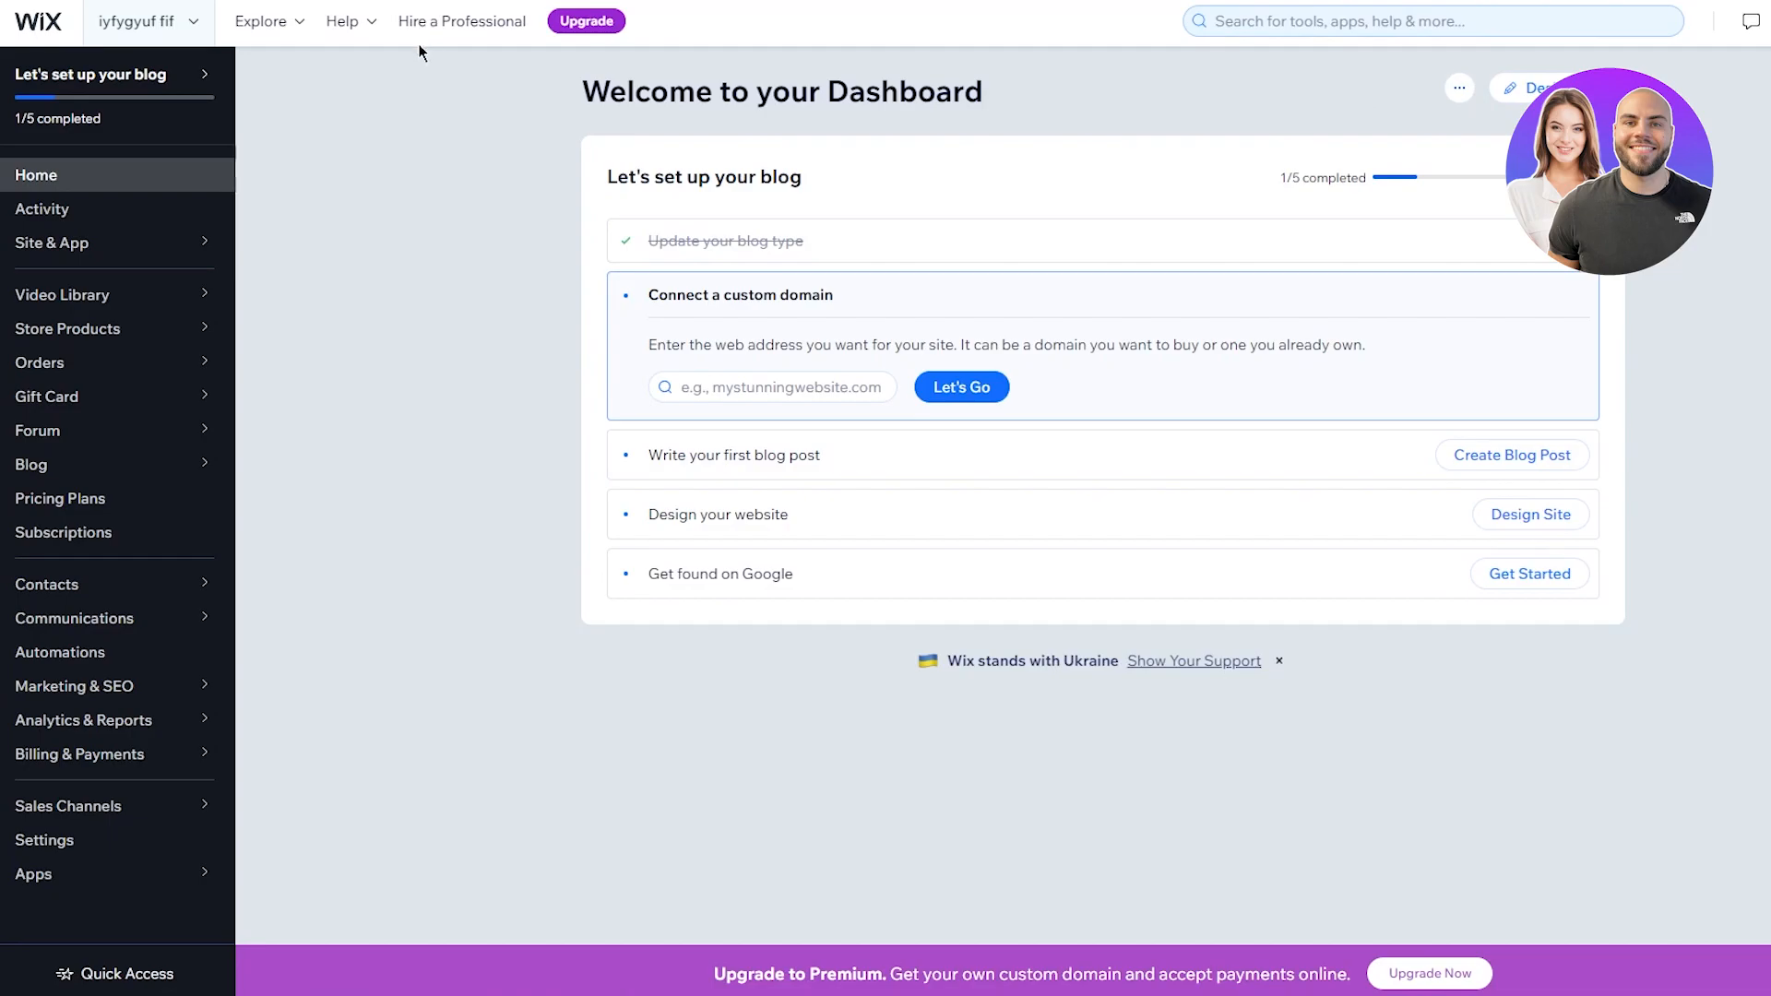
Step: Select all the text on the design options page with Ctrl+A
key("ctrl+a")
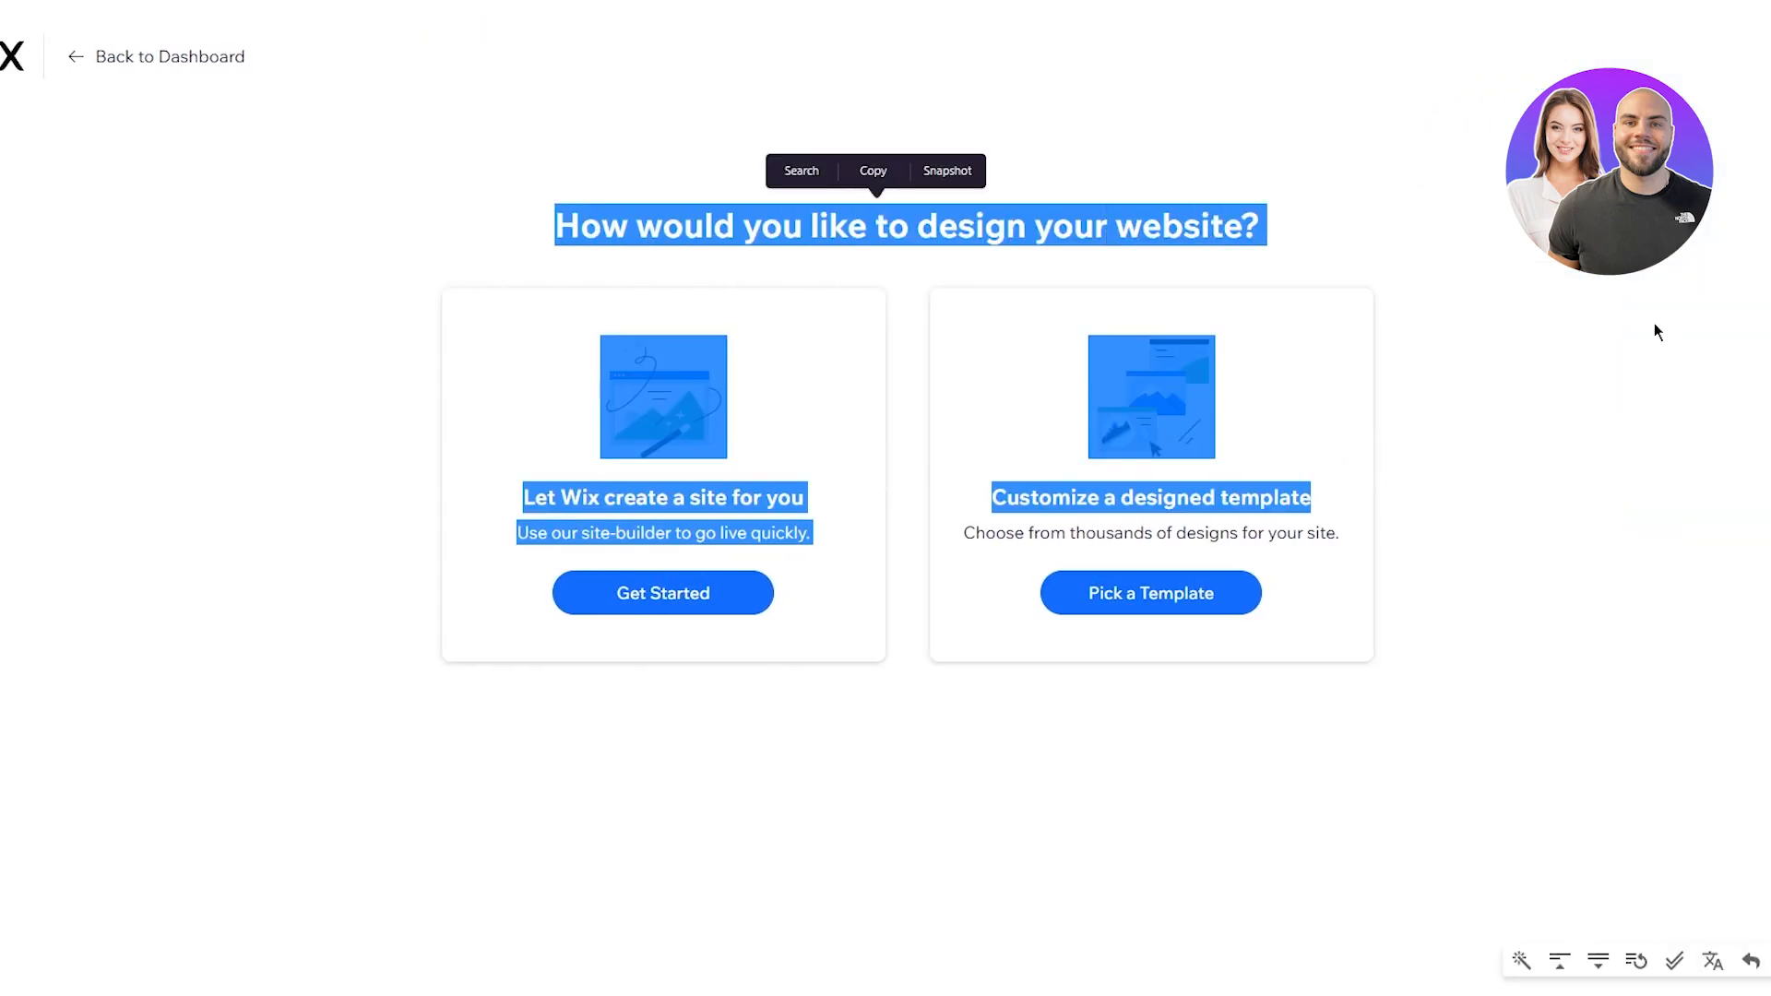
left_click(965, 290)
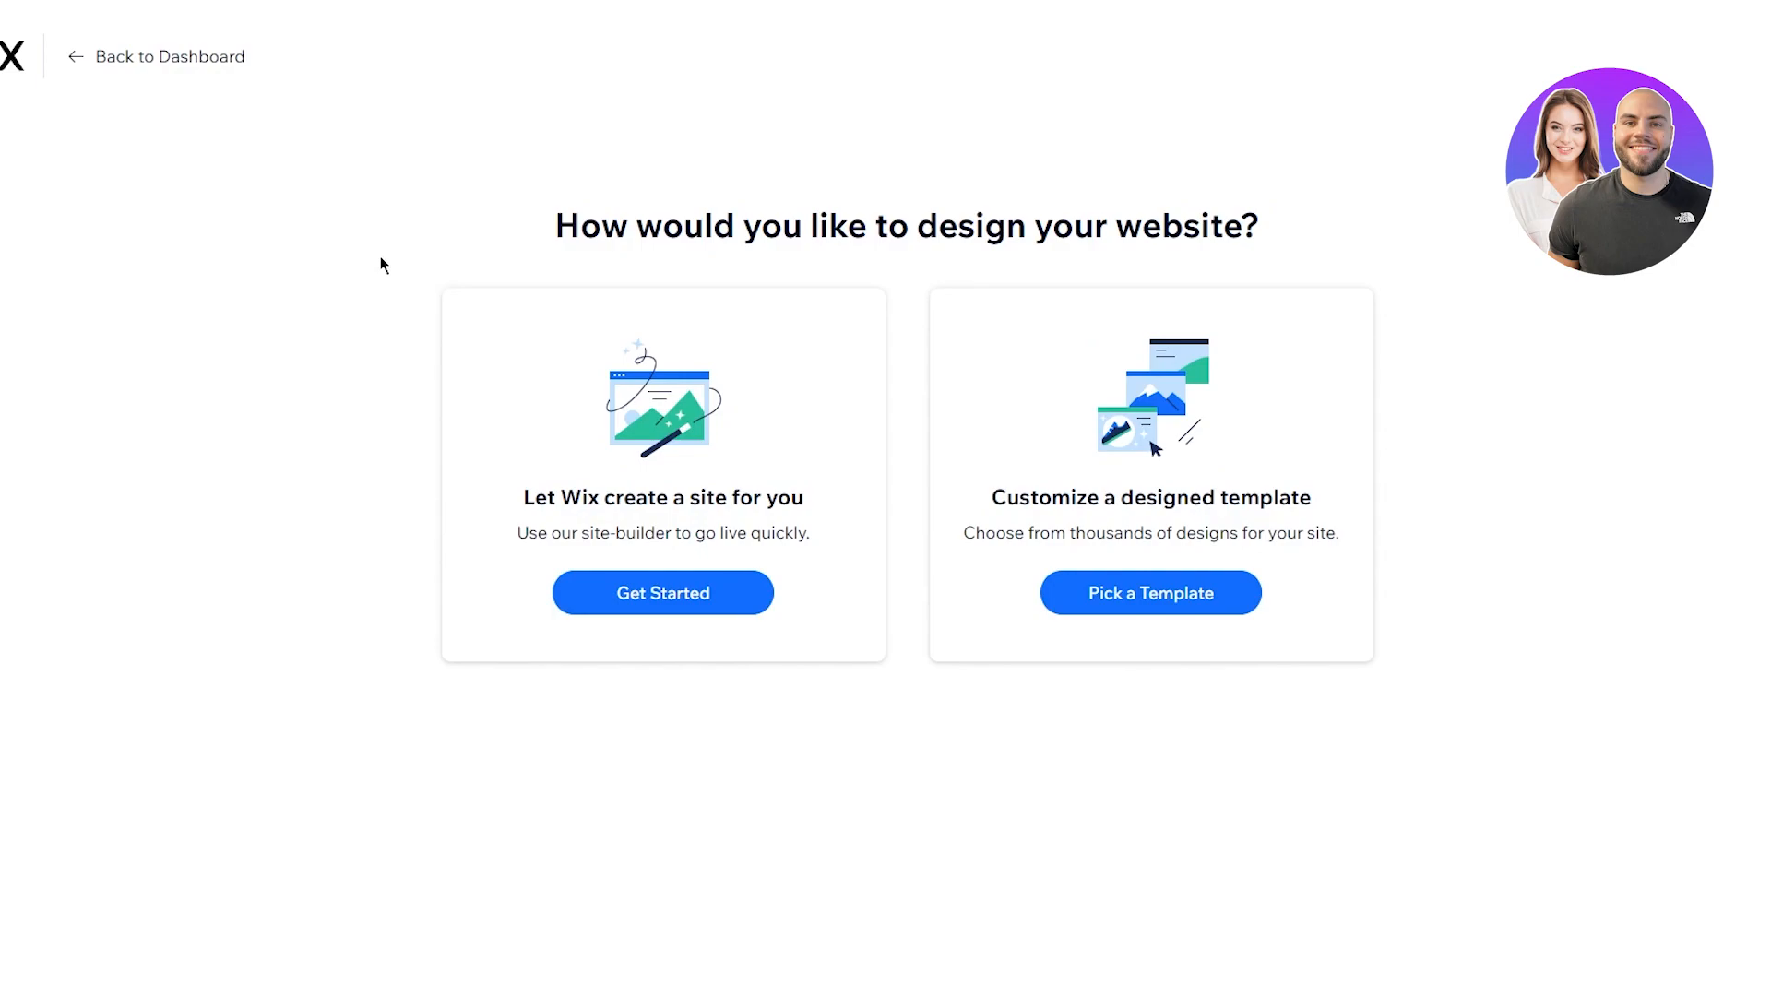
left_click_drag(289, 387, 1075, 593)
left_click(1563, 545)
left_click_drag(439, 533, 848, 542)
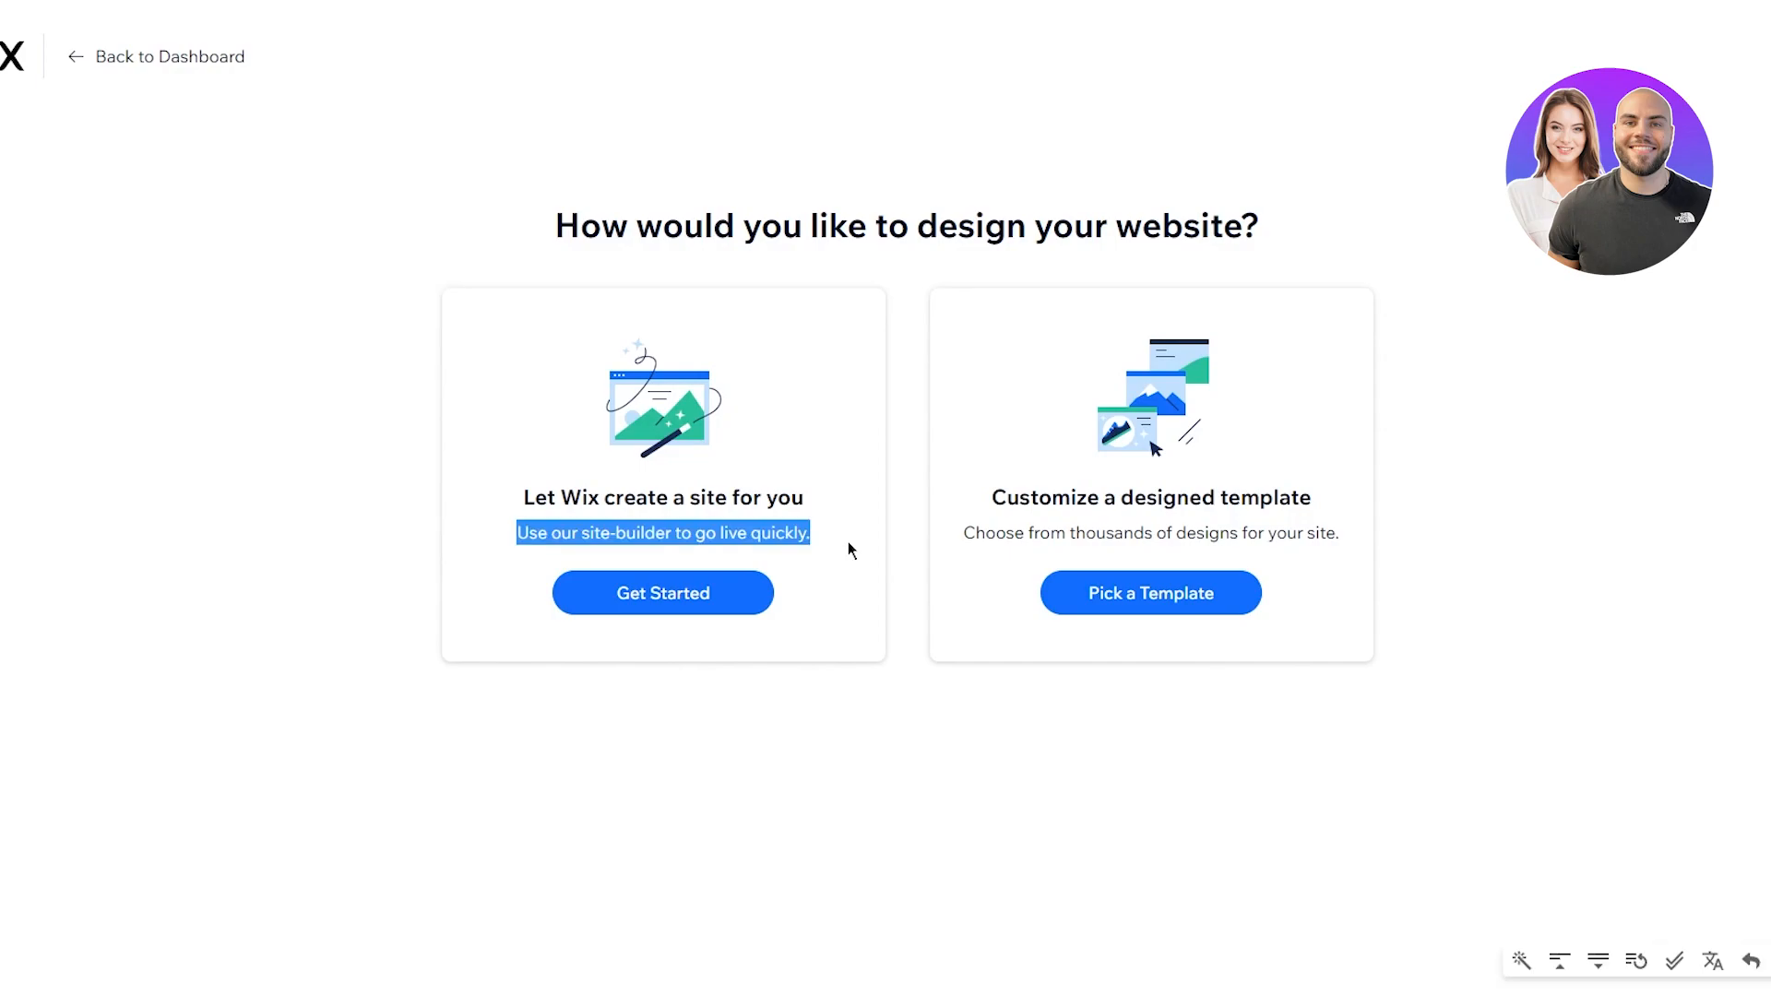
left_click(880, 533)
left_click_drag(955, 516, 1304, 490)
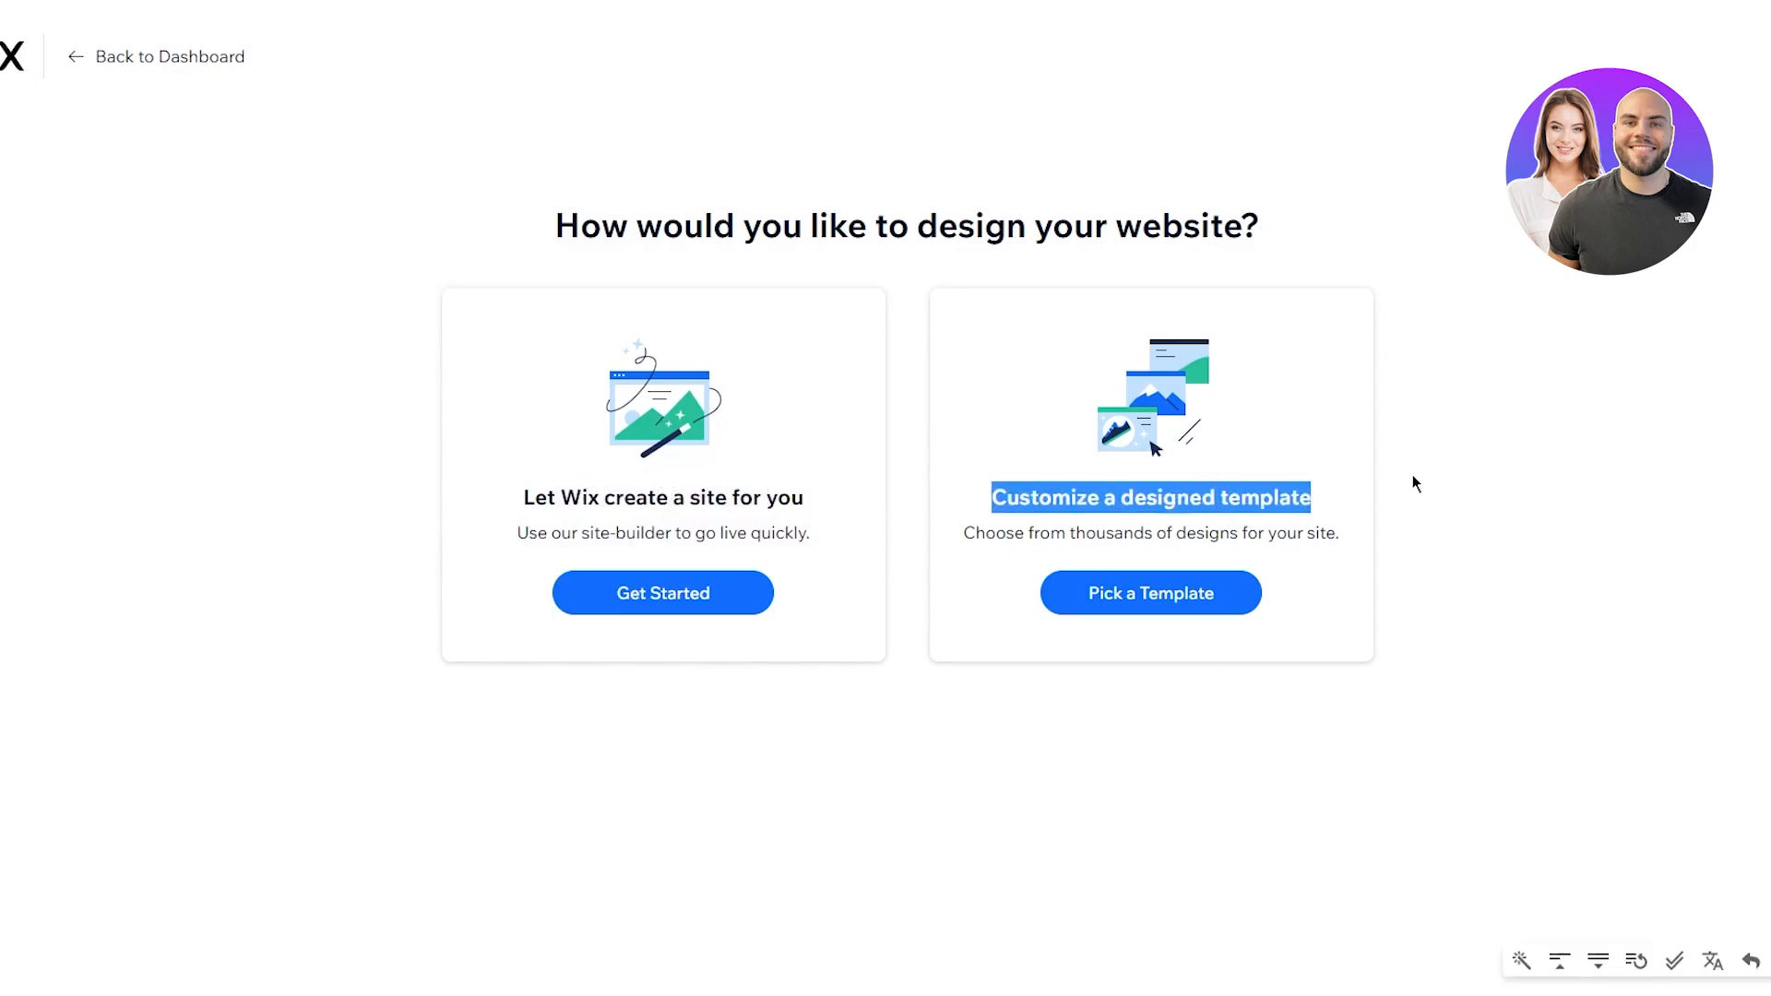
left_click(1549, 529)
left_click_drag(929, 533, 1401, 549)
left_click(1401, 550)
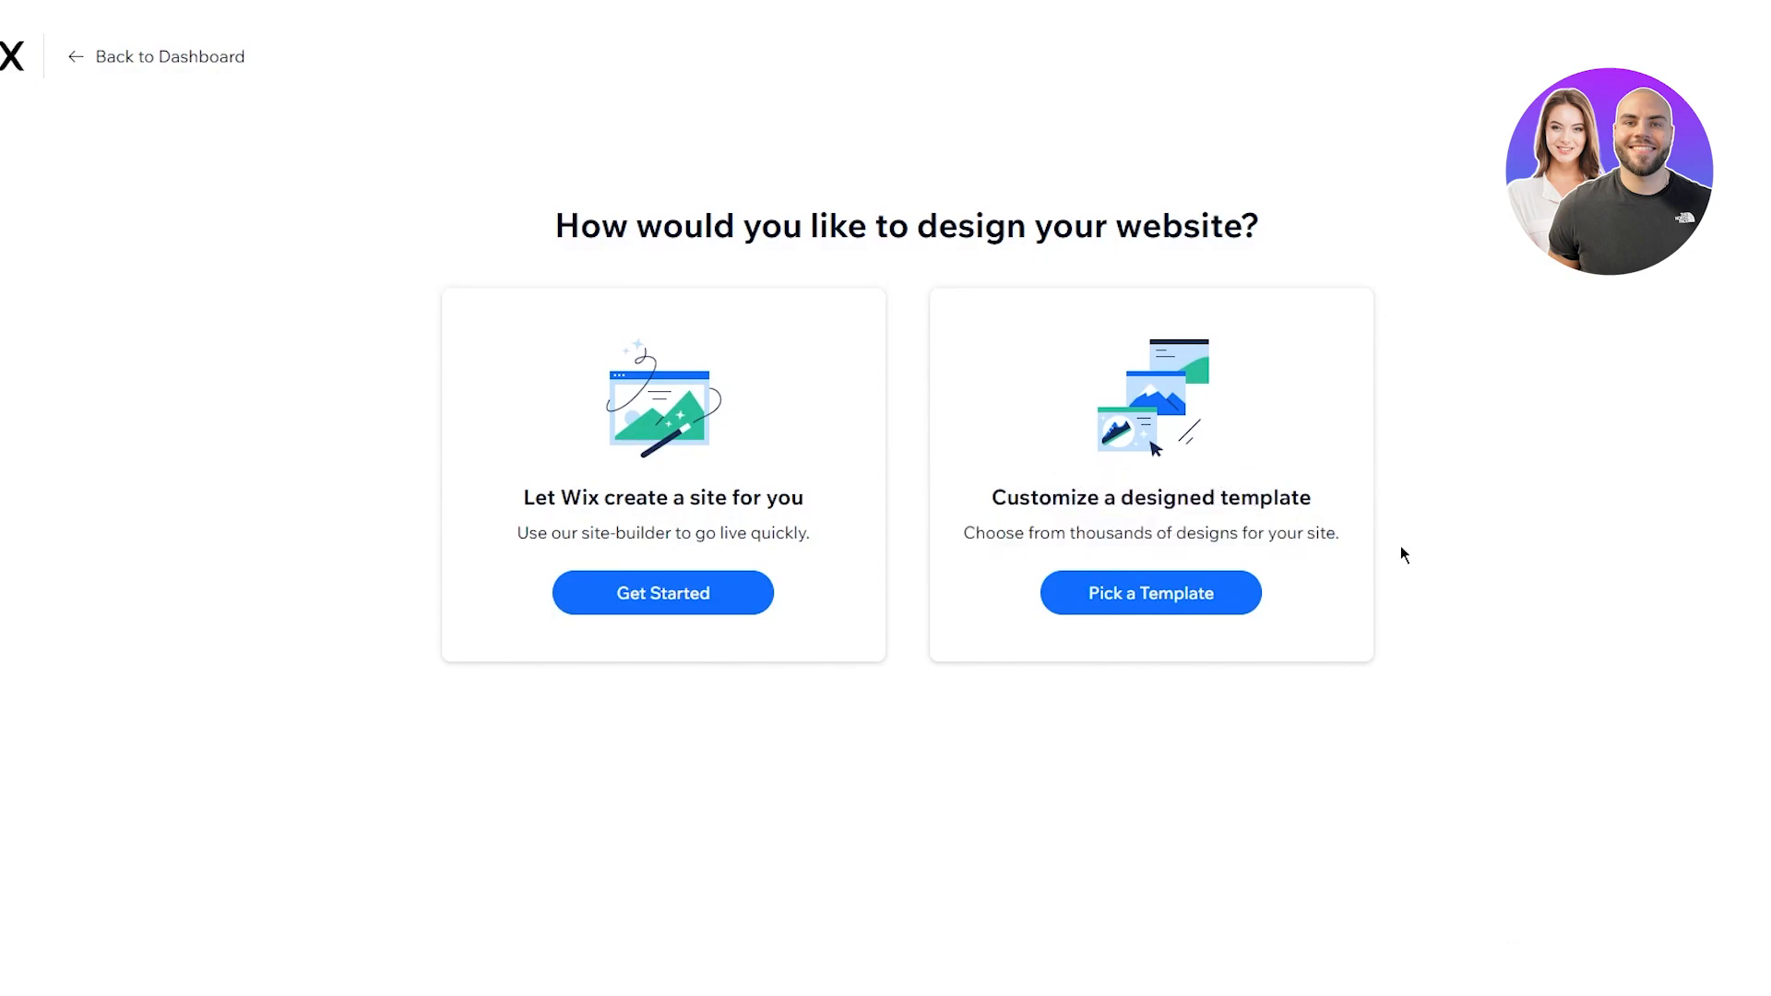
left_click_drag(369, 495, 912, 568)
left_click(912, 568)
key("super+a")
left_click(1398, 901)
left_click(1133, 577)
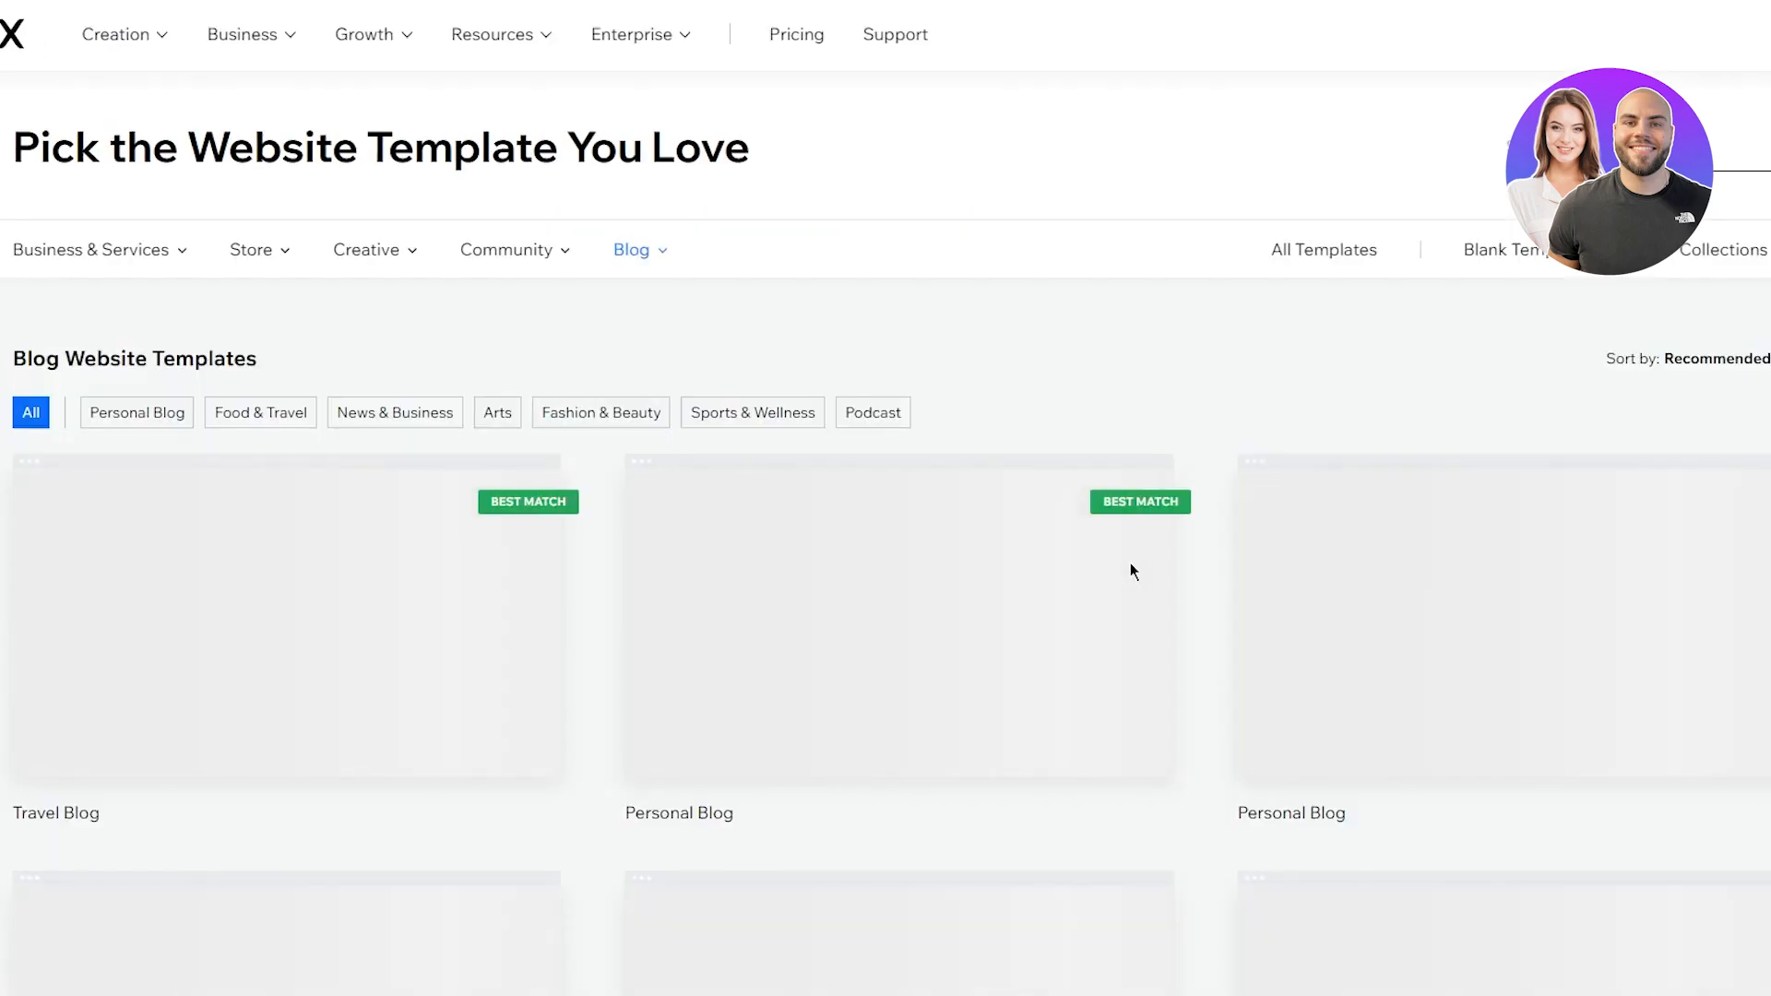
left_click_drag(17, 358, 583, 355)
left_click(581, 350)
left_click_drag(46, 352, 589, 383)
left_click(589, 384)
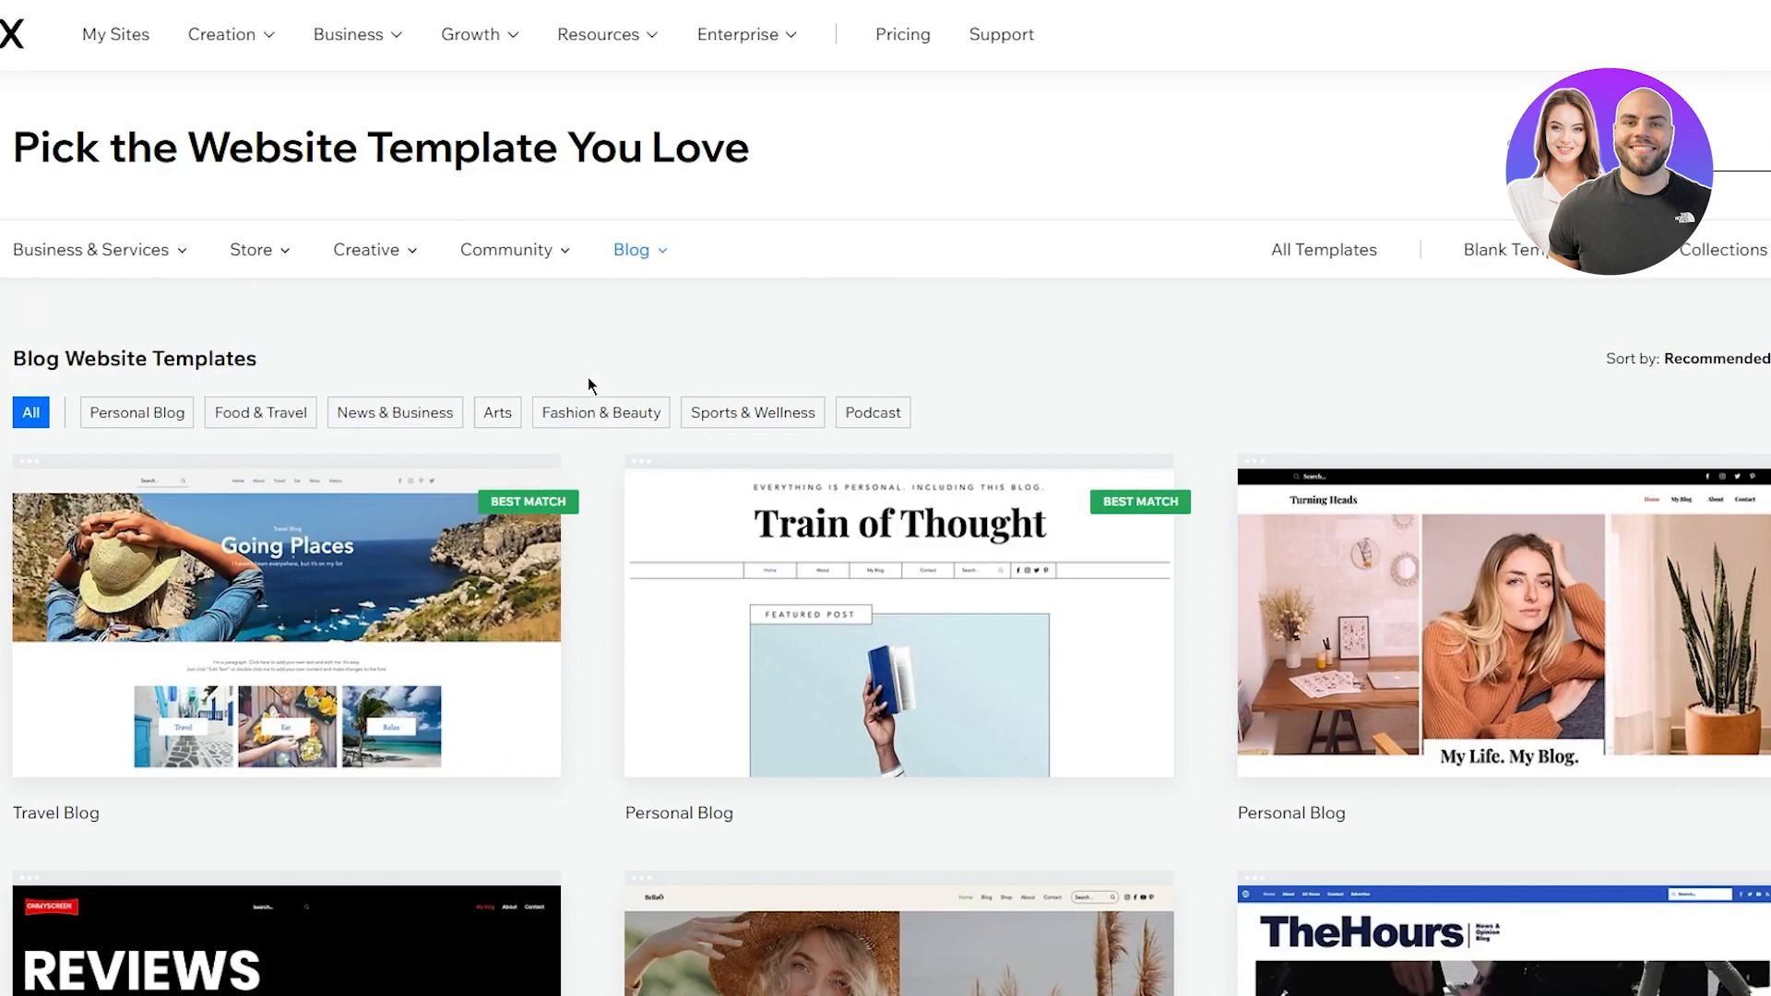
left_click_drag(75, 395, 637, 410)
left_click(601, 352)
left_click_drag(344, 356, 913, 429)
left_click(766, 345)
left_click_drag(543, 361, 774, 375)
left_click(771, 308)
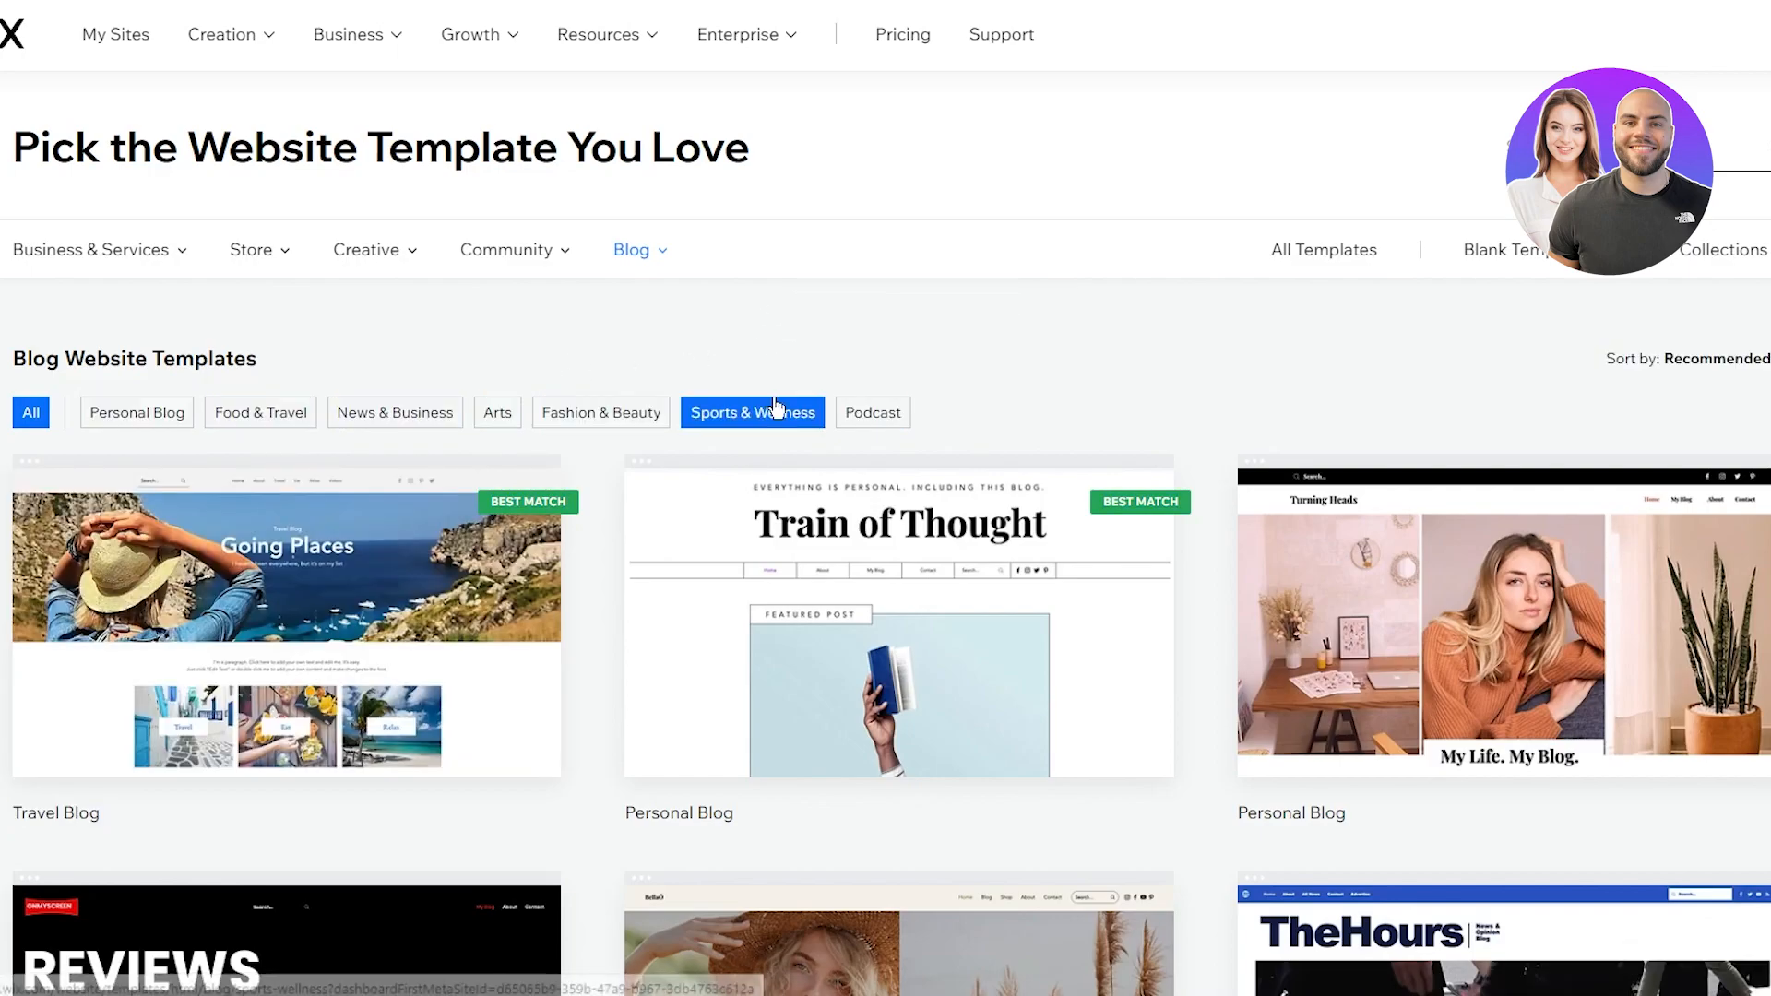
scroll(1234, 478, "down", 3)
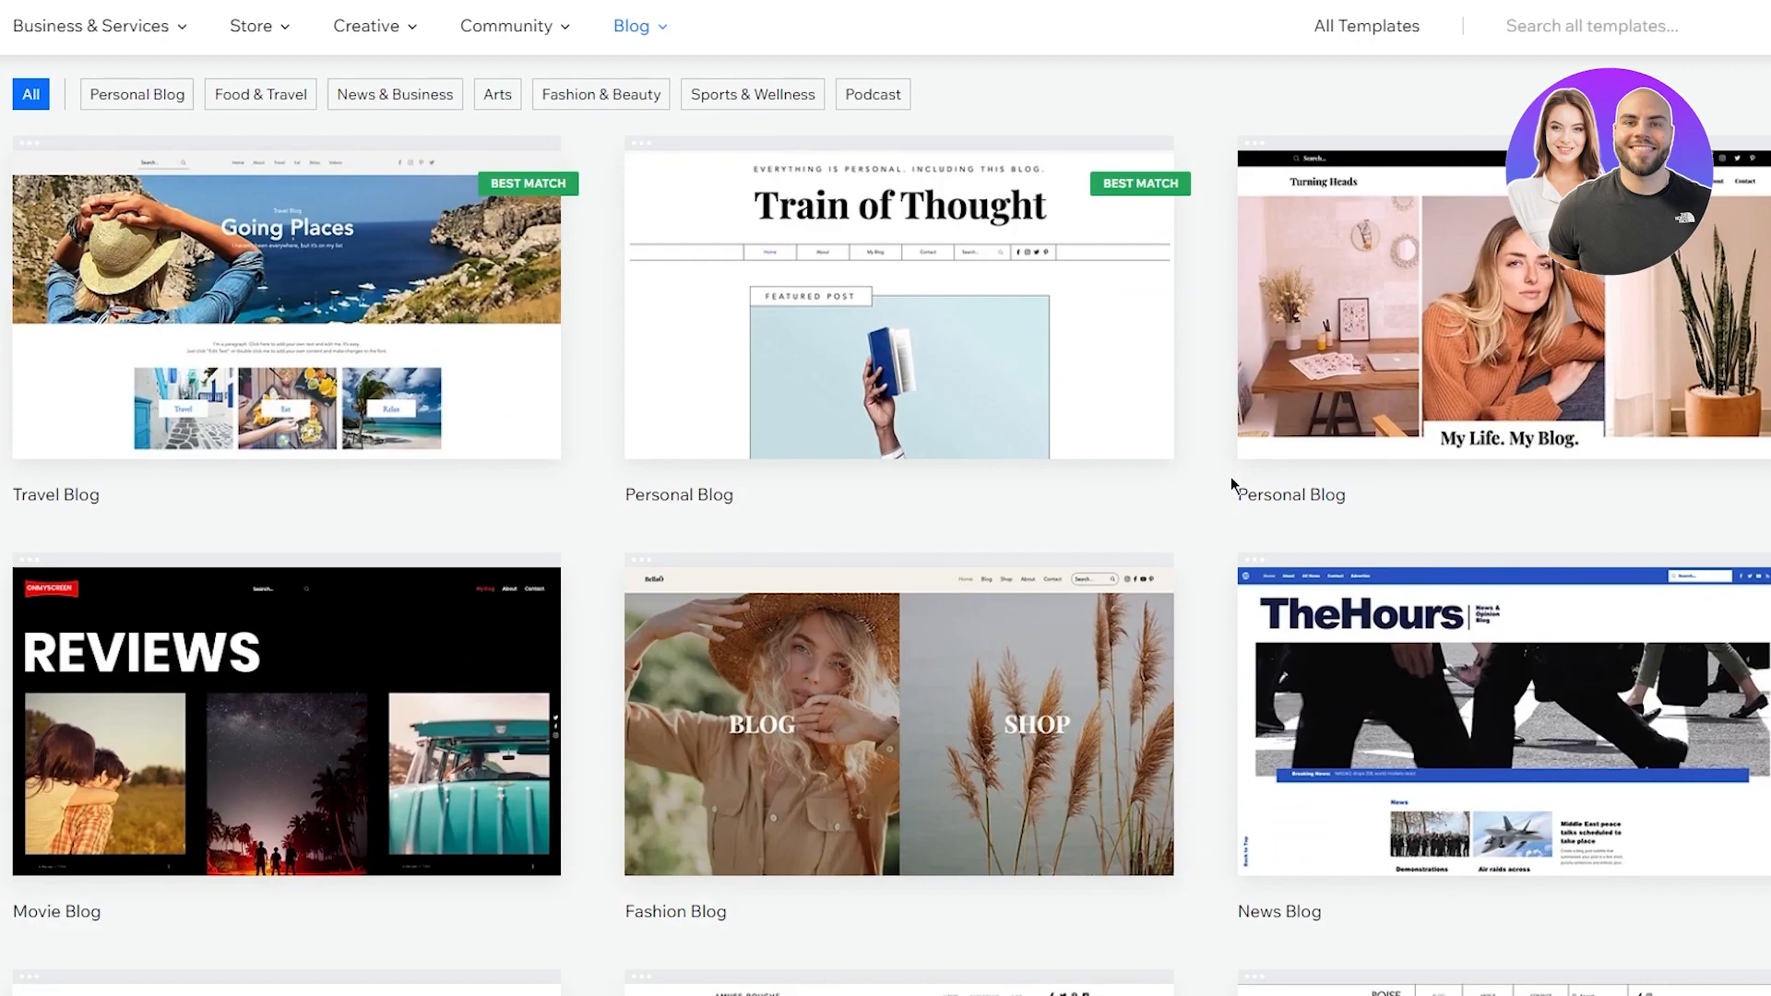
scroll(1223, 476, "down", 3)
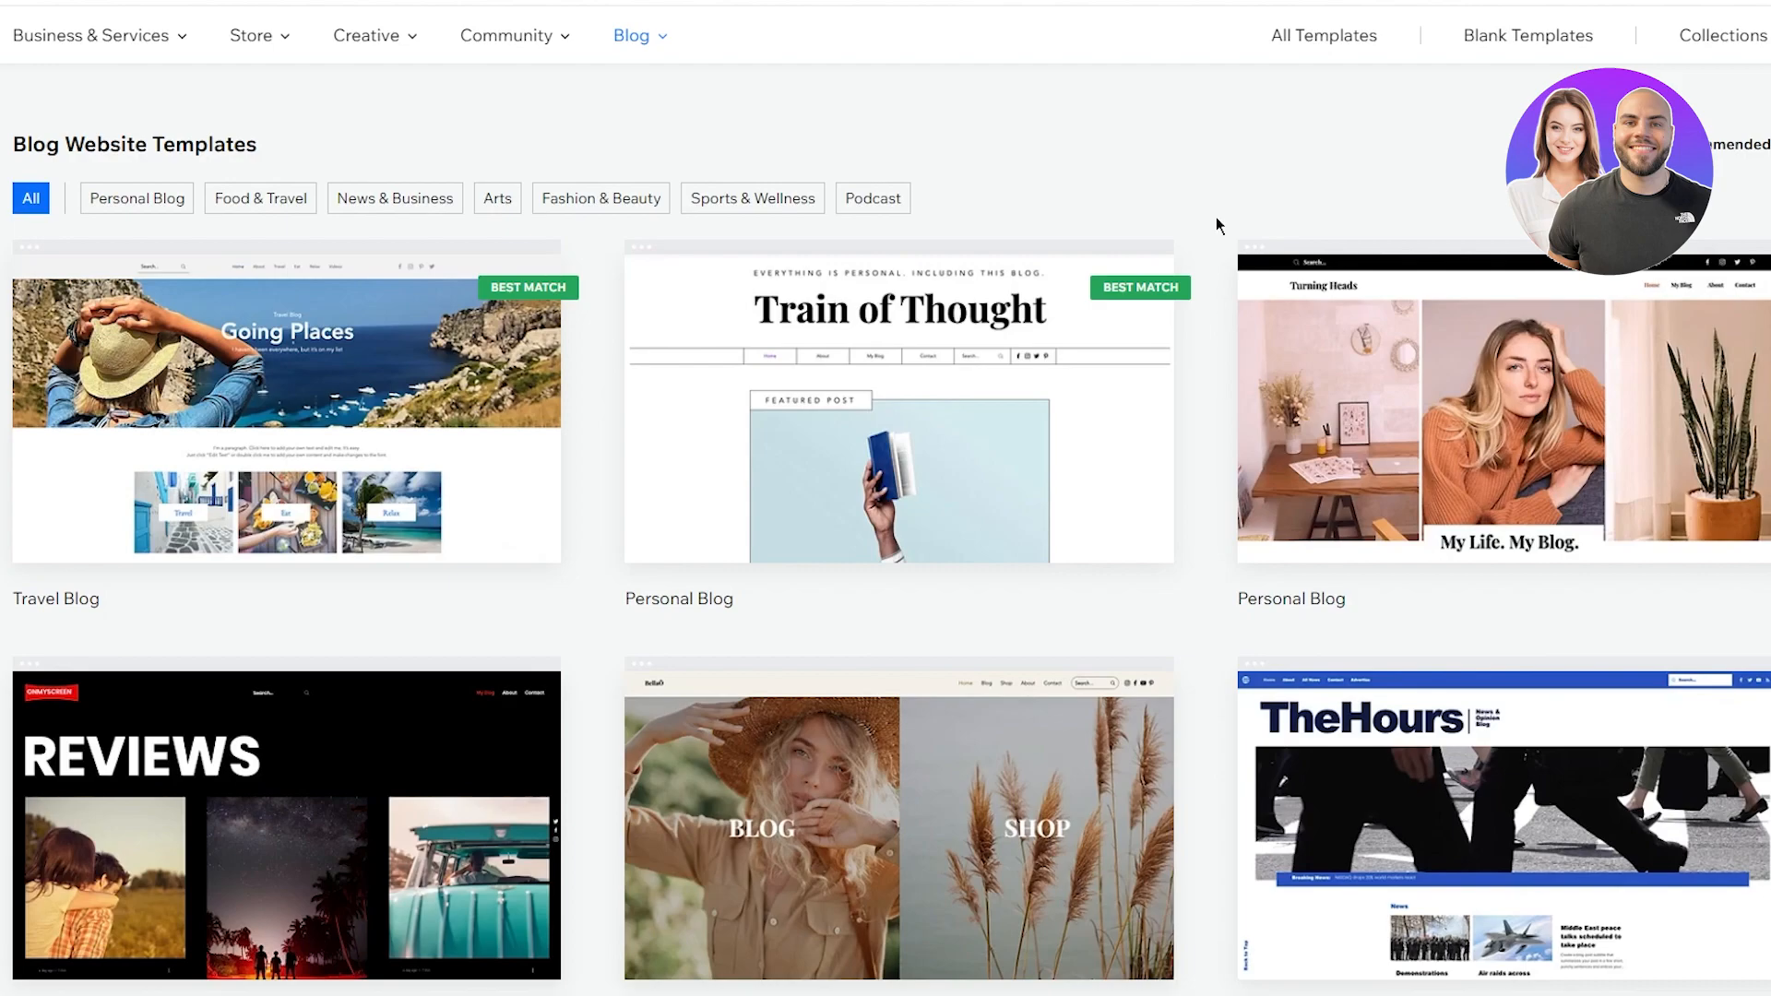
scroll(1106, 333, "down", 8)
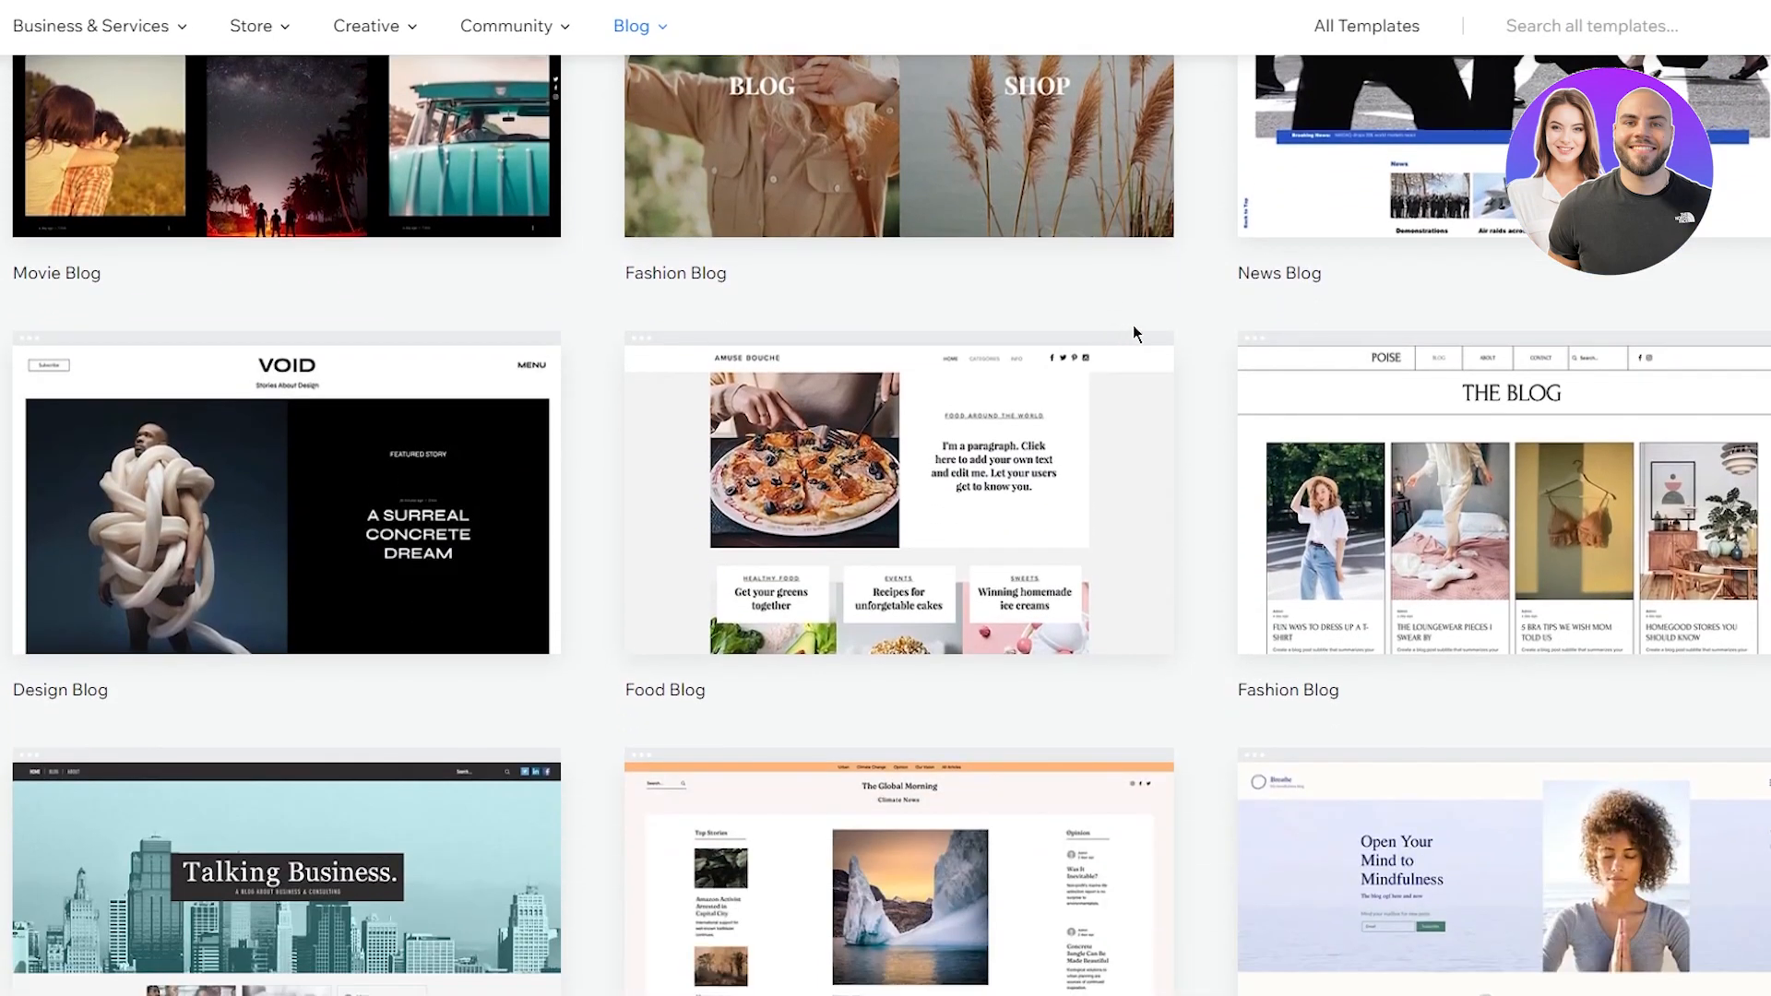
scroll(1278, 409, "up", 10)
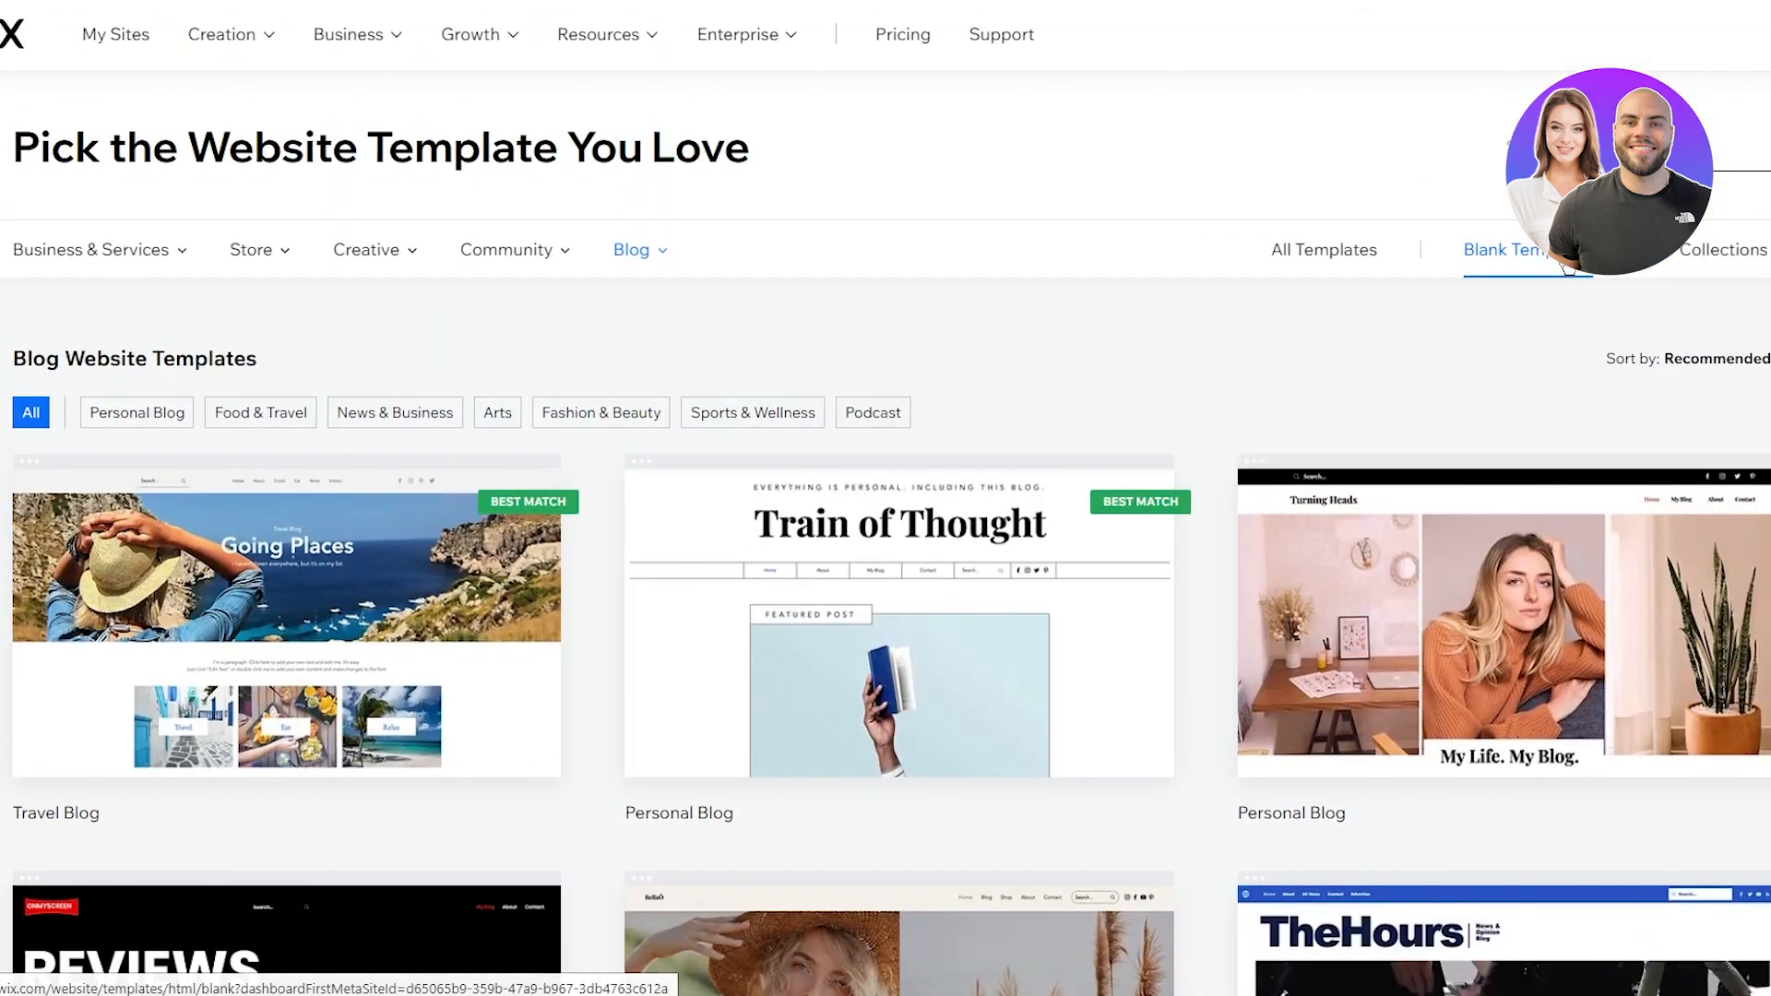
scroll(1364, 312, "down", 12)
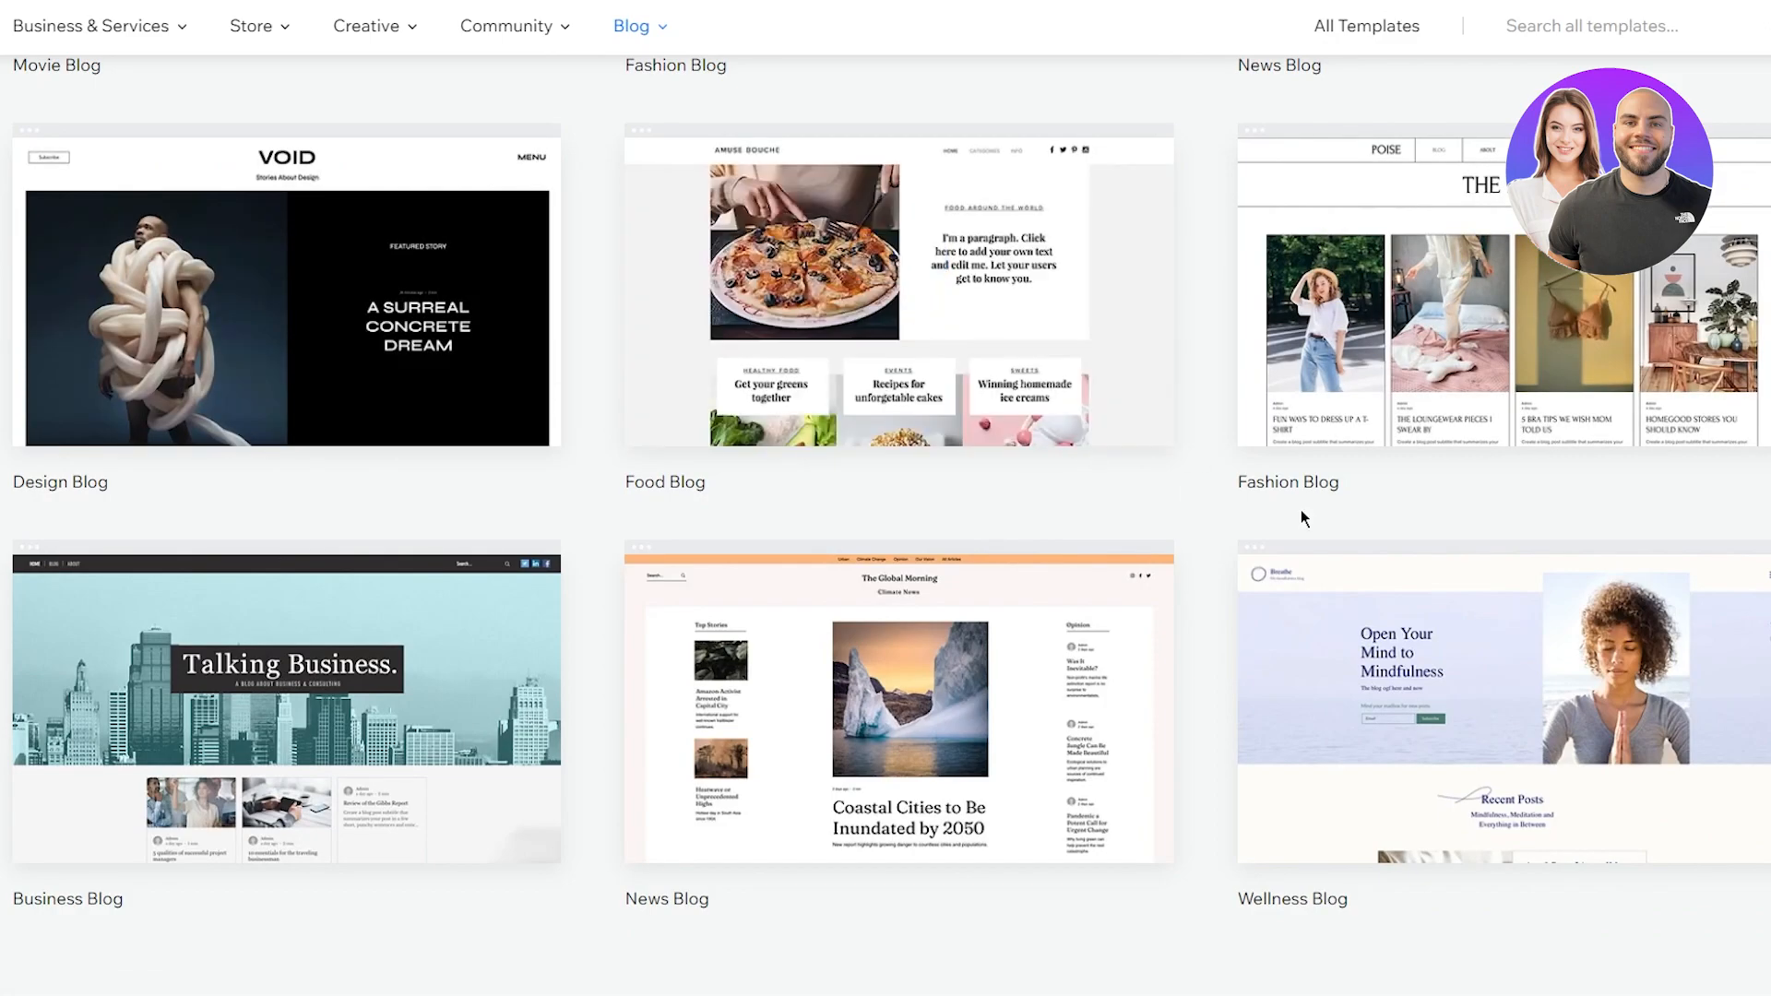
scroll(1193, 429, "up", 10)
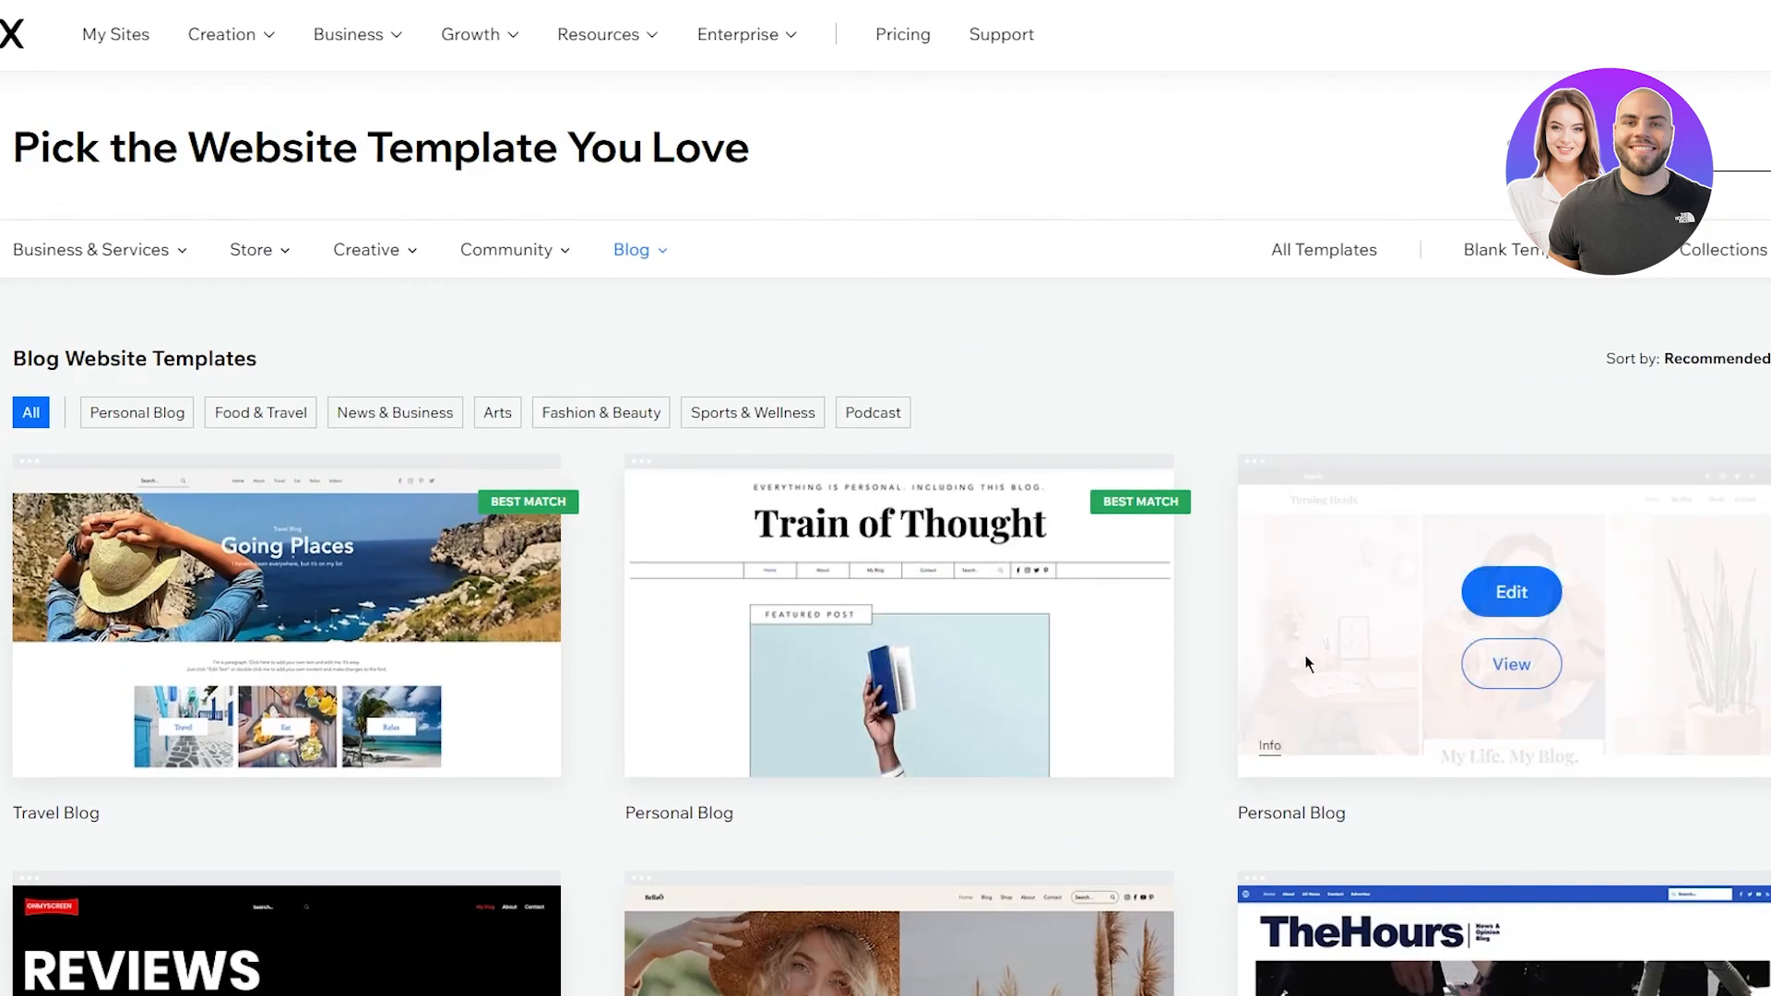
Step: Choose the blank Start from Scratch template and edit it in the Wix Editor
left_click(1504, 249)
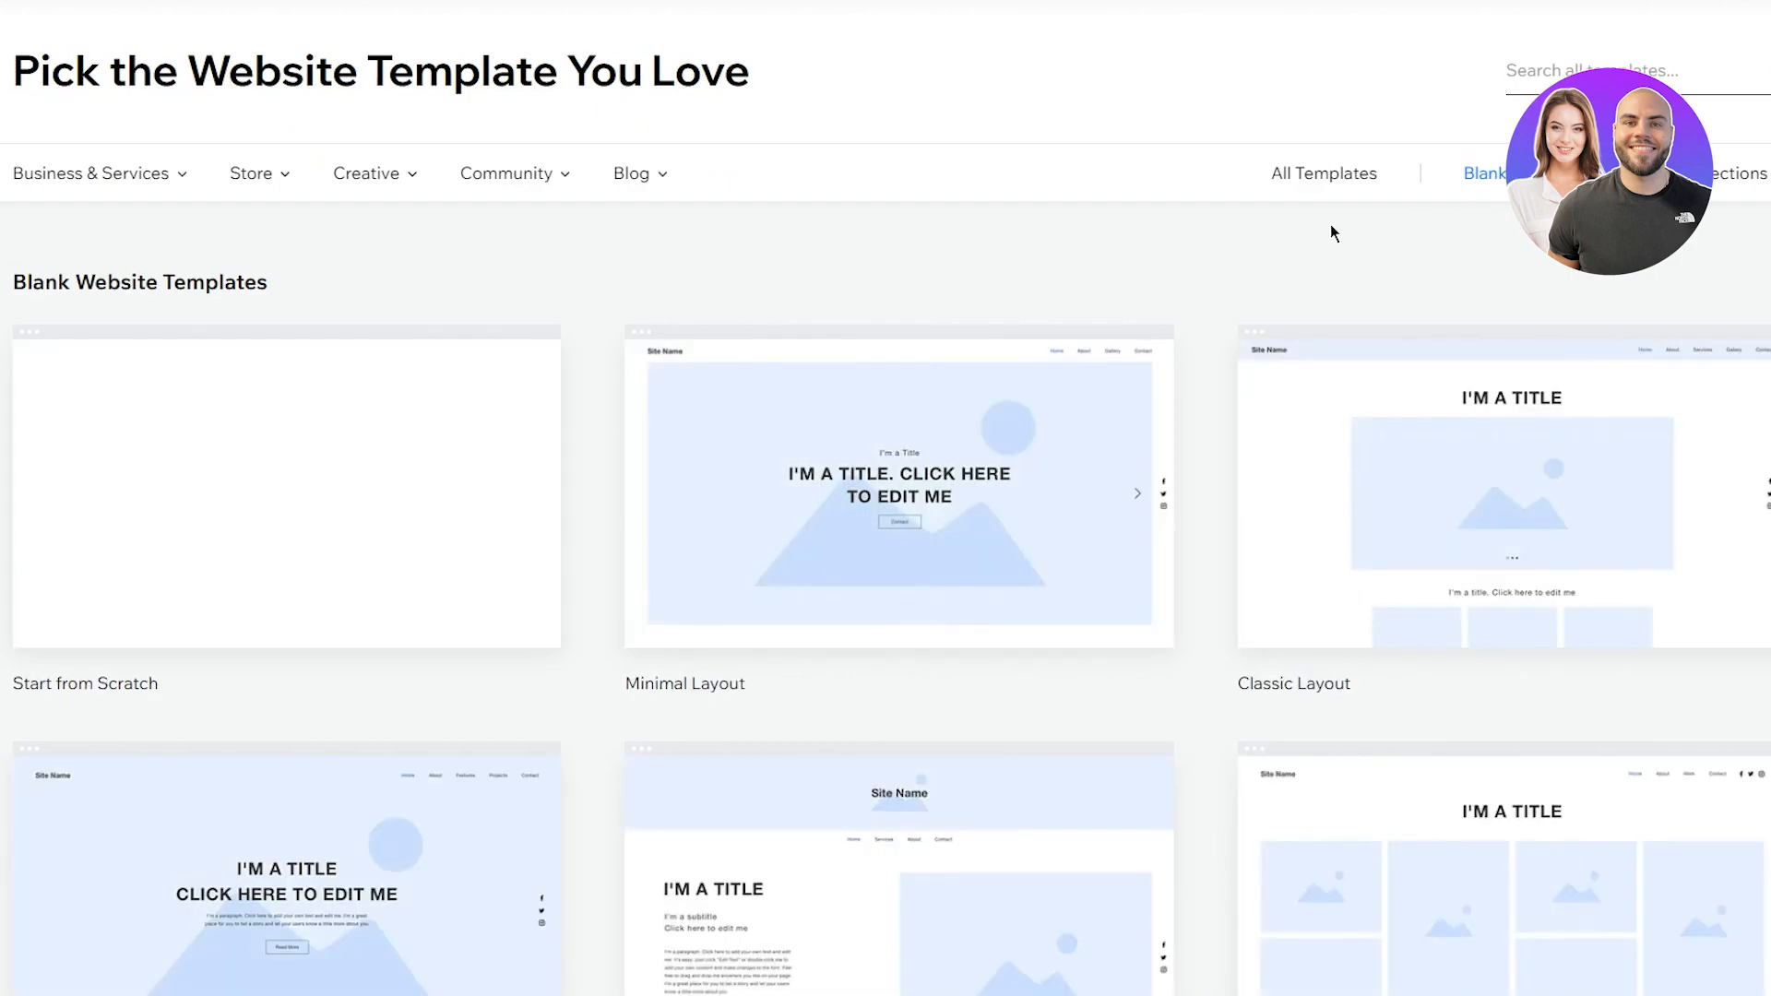
mouse_move(337, 436)
left_click(318, 473)
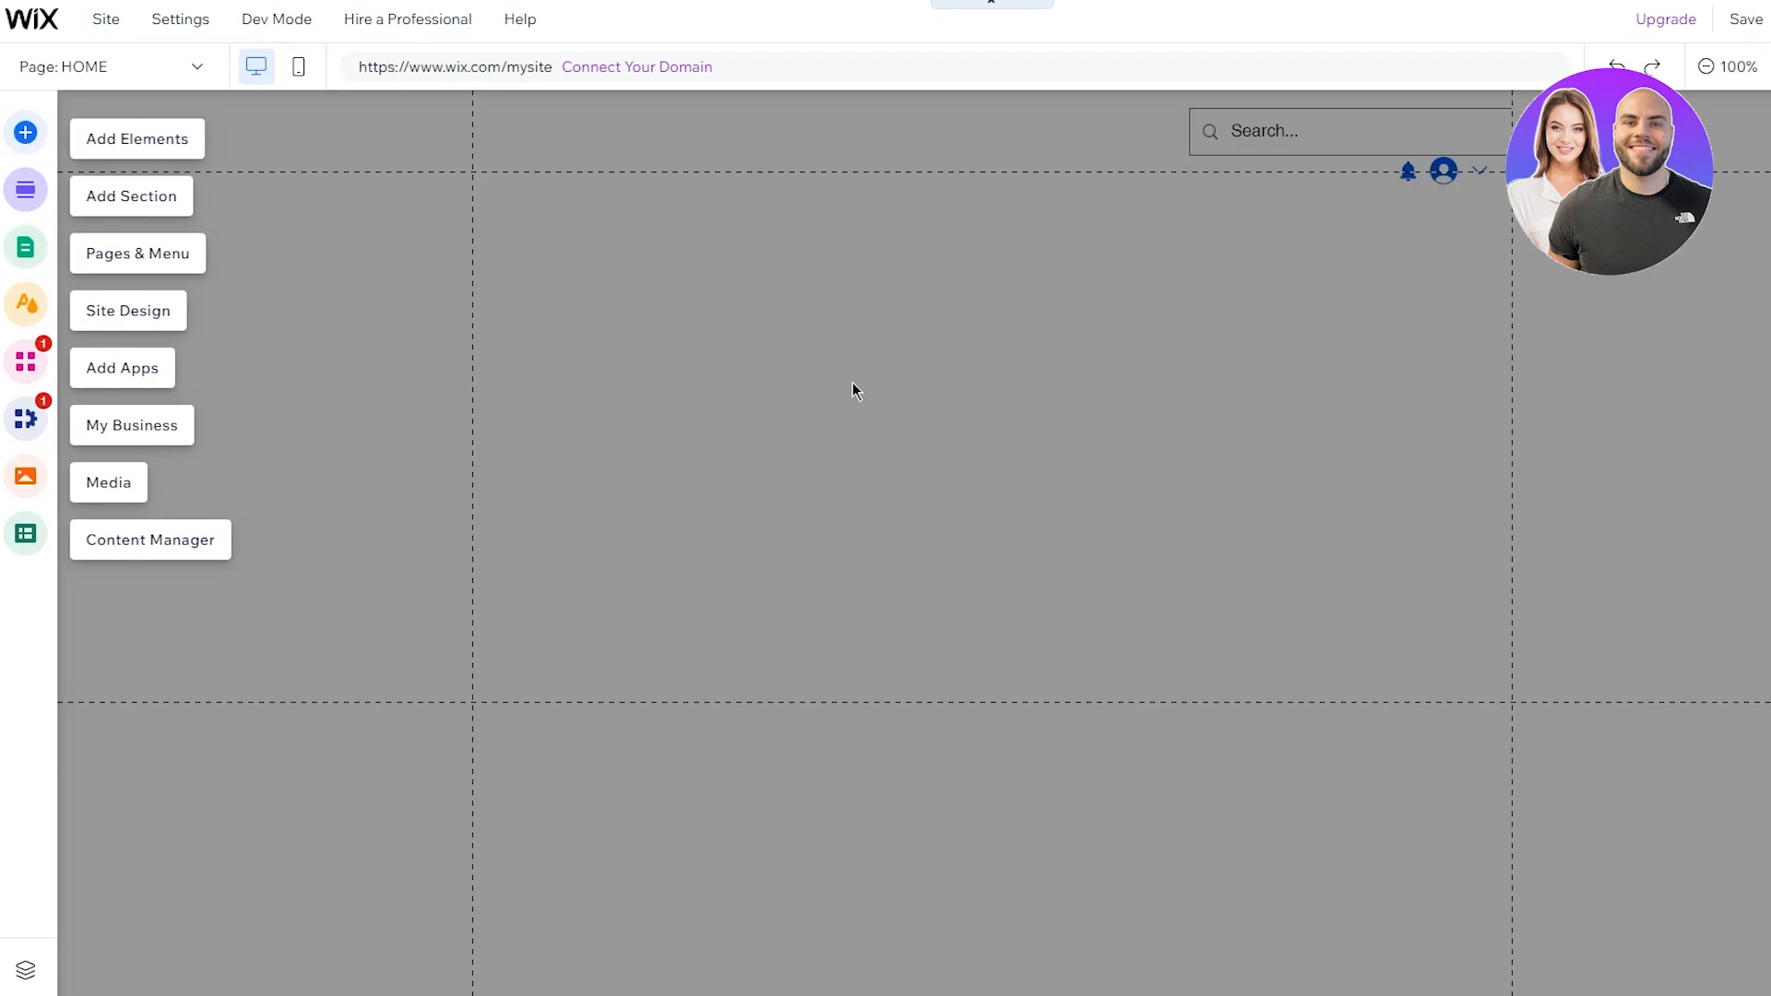
Step: Place the black Classic strip at the top of the home page
left_click(26, 134)
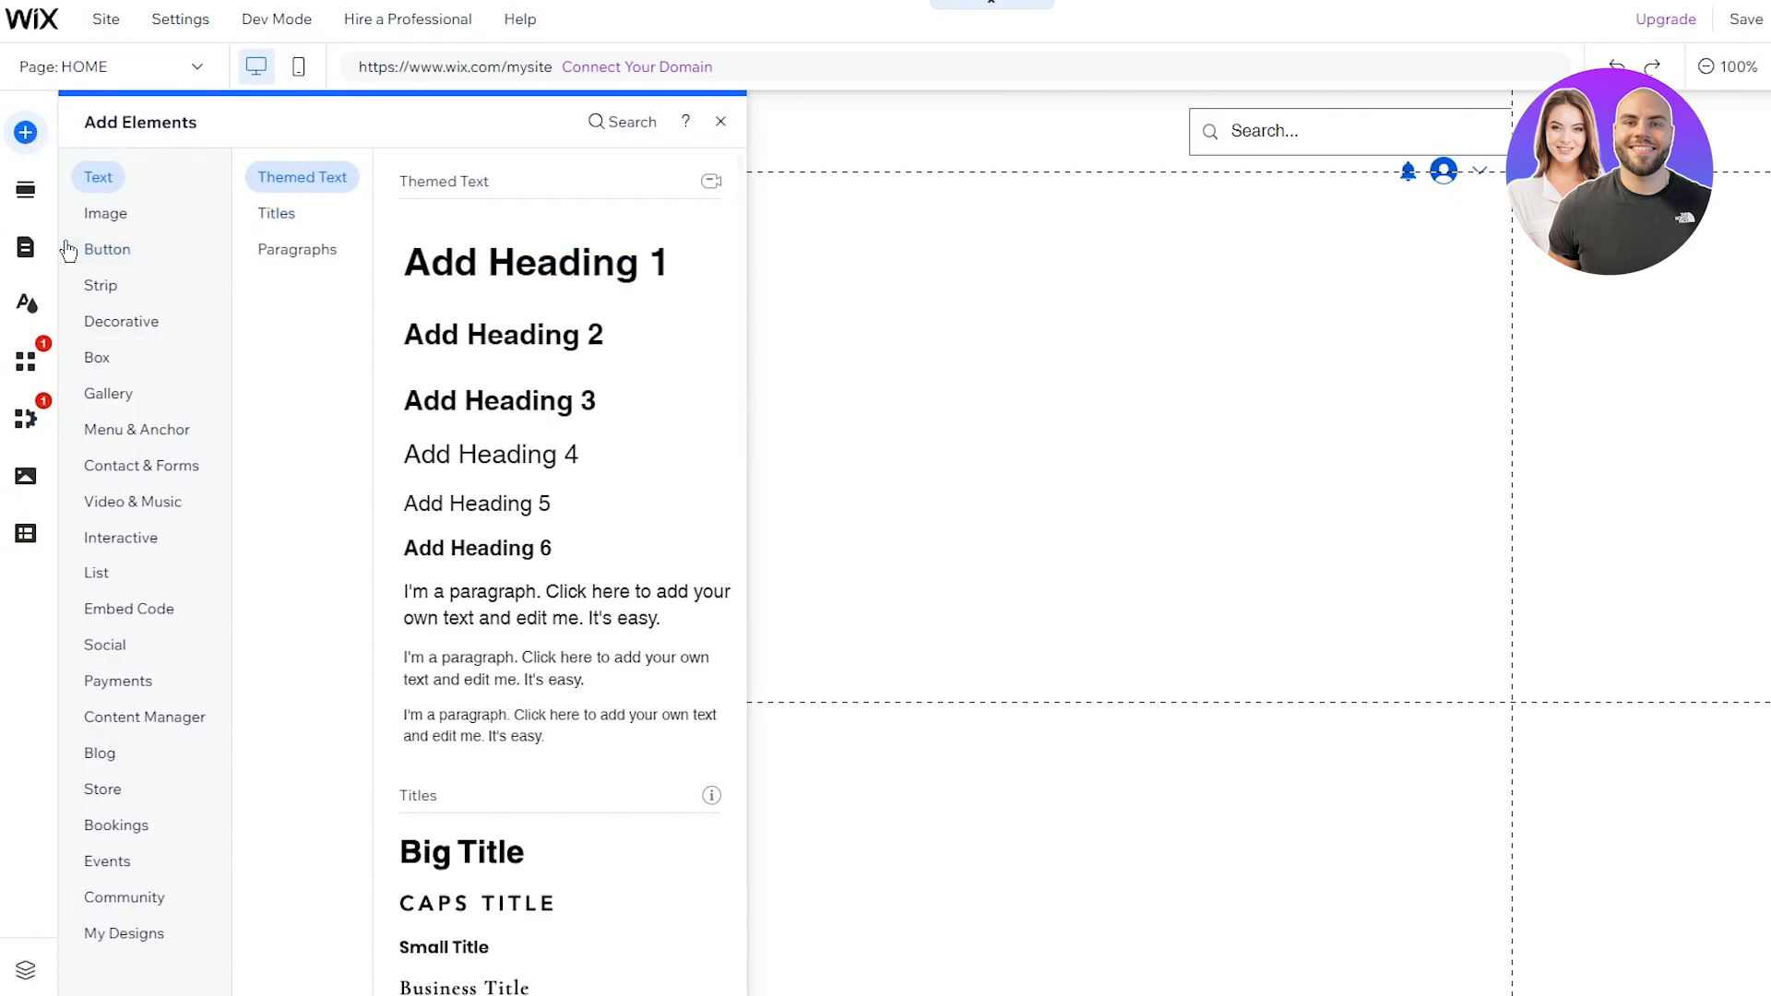
left_click(109, 287)
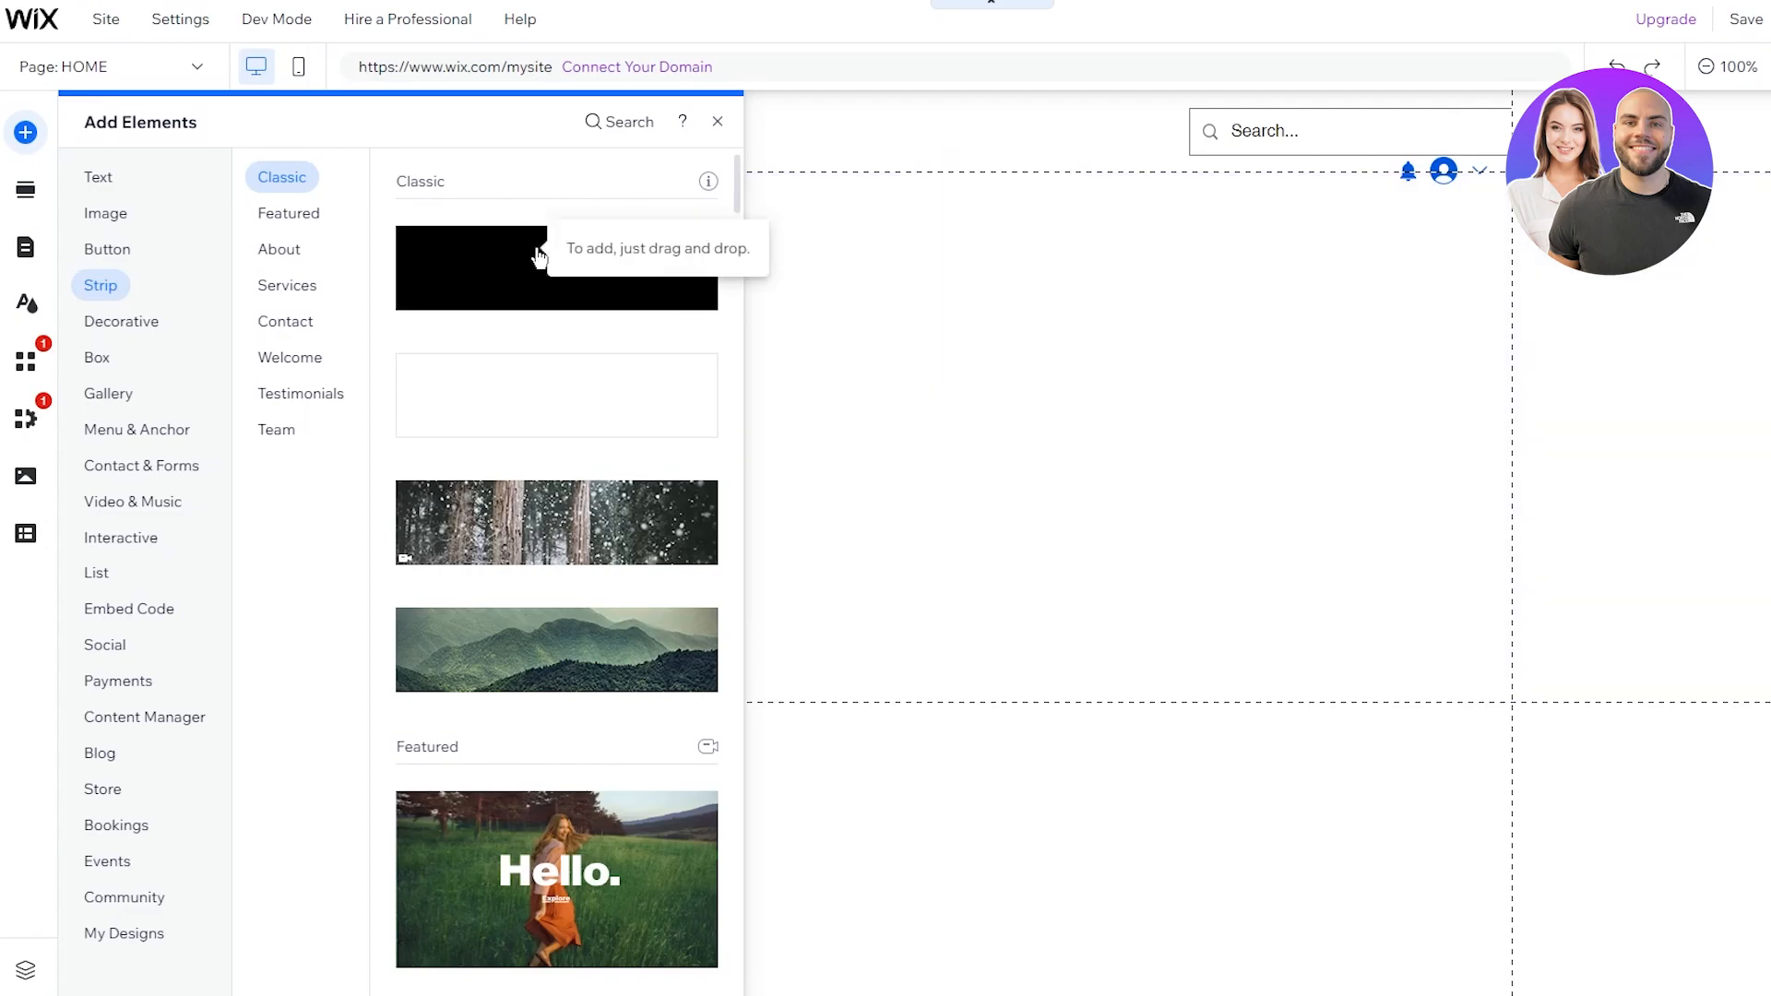
left_click_drag(522, 237, 934, 244)
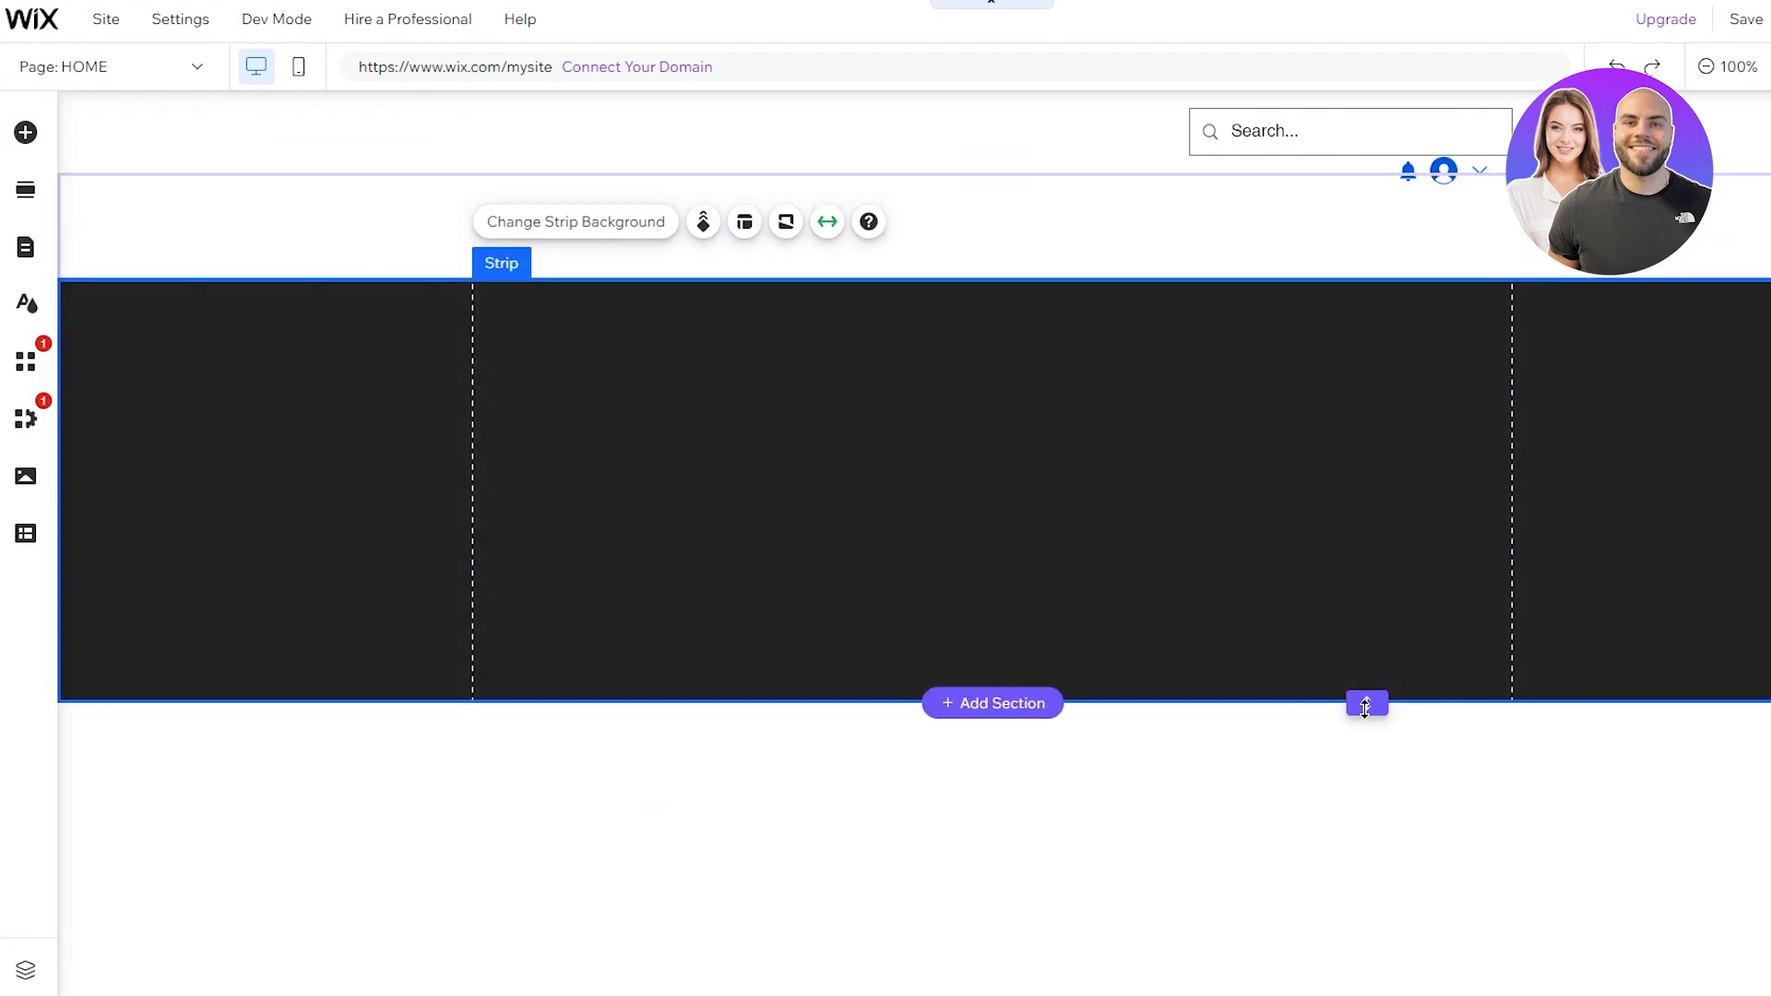
Step: Resize the black strip and its section so the strip is about 515 px tall
left_click_drag(1364, 704, 1364, 832)
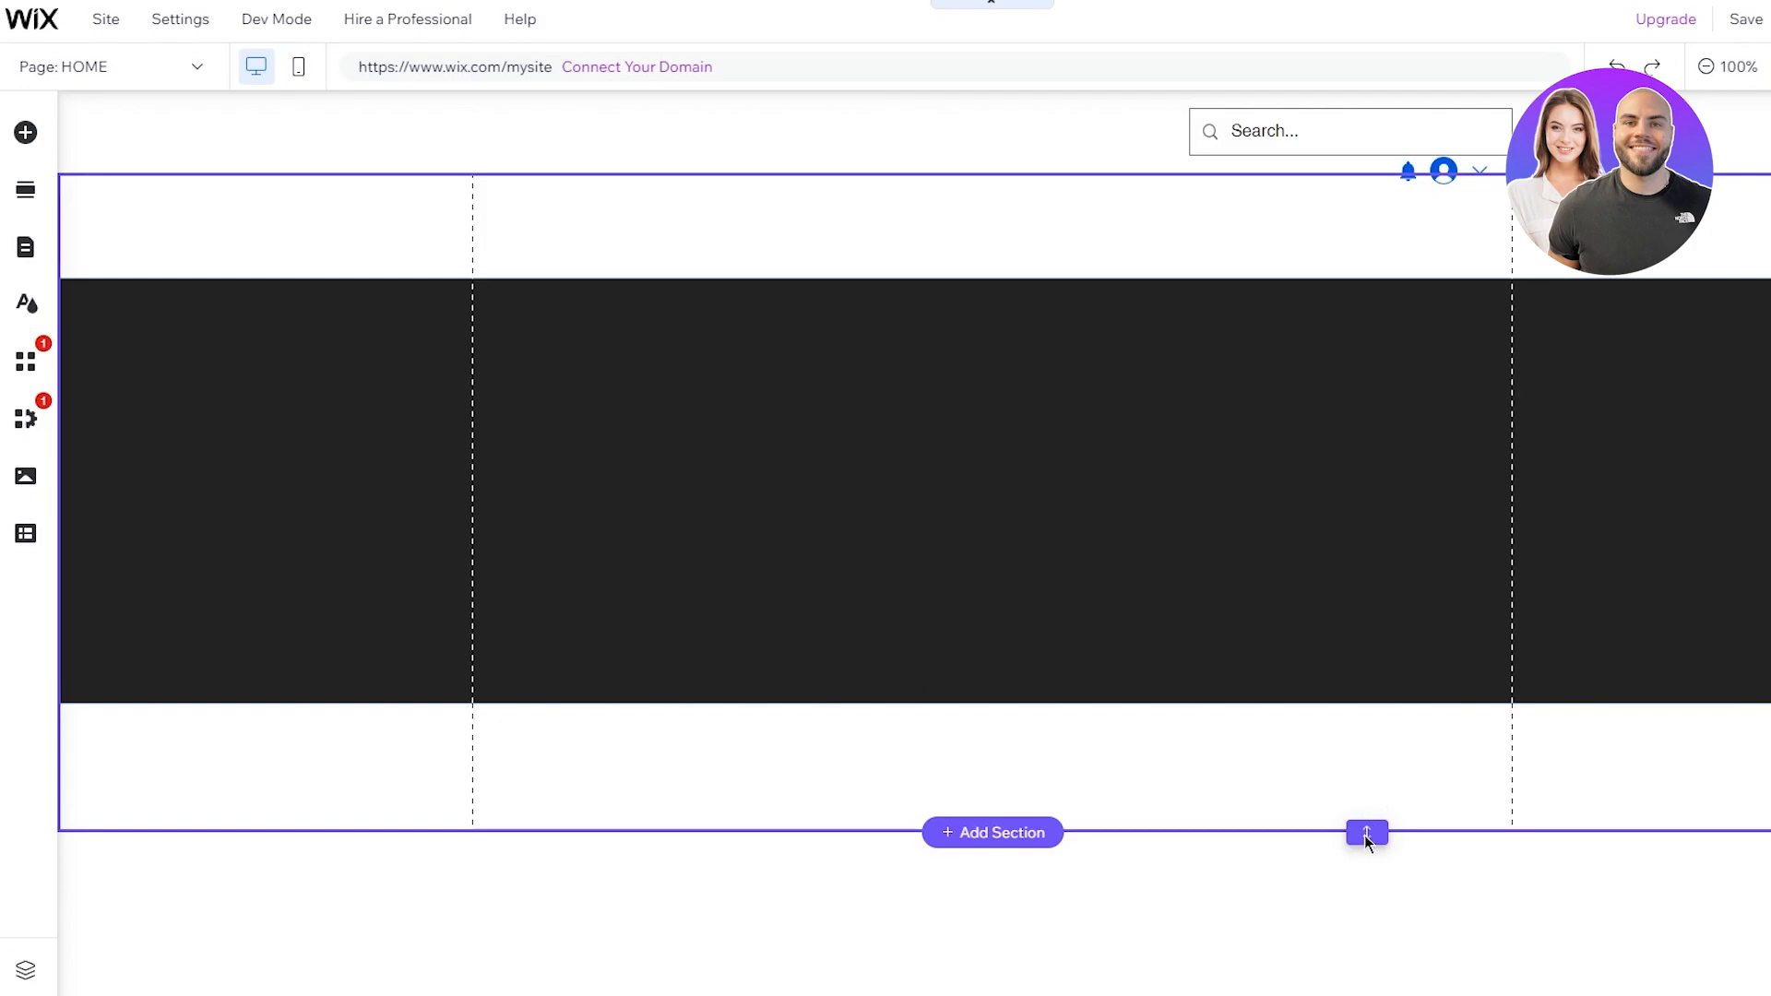
scroll(1391, 606, "down", 5)
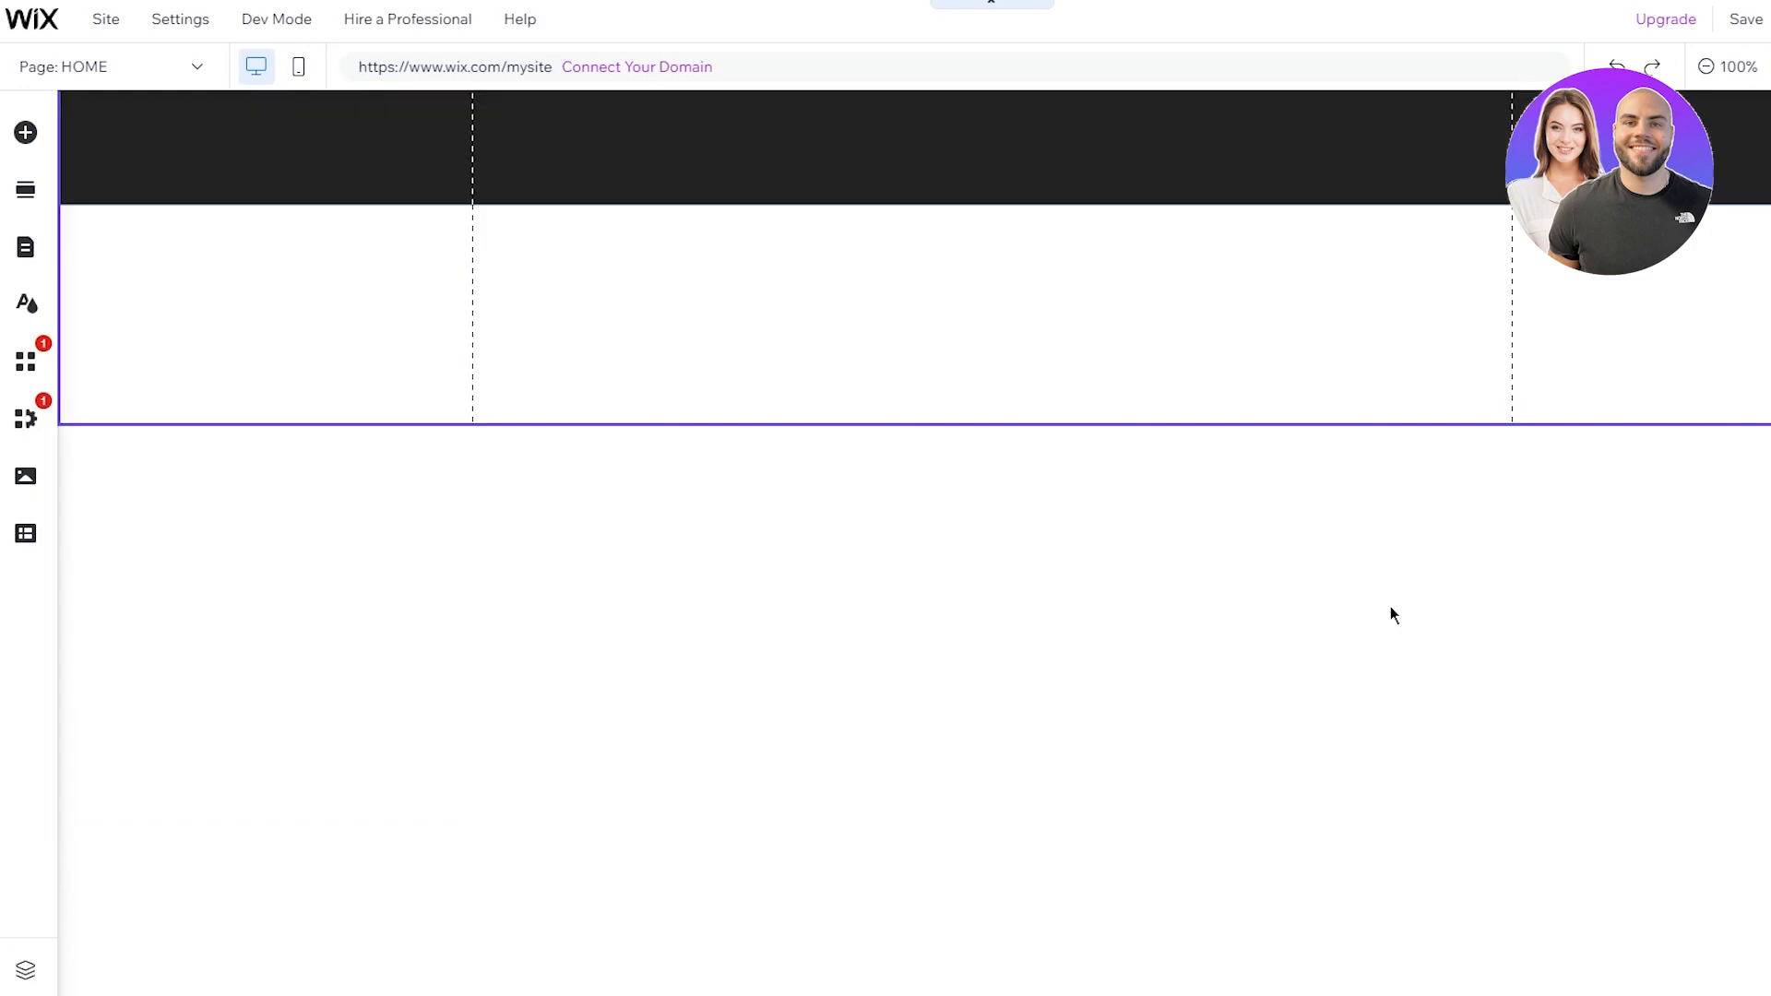
scroll(1391, 606, "up", 5)
left_click(1380, 680)
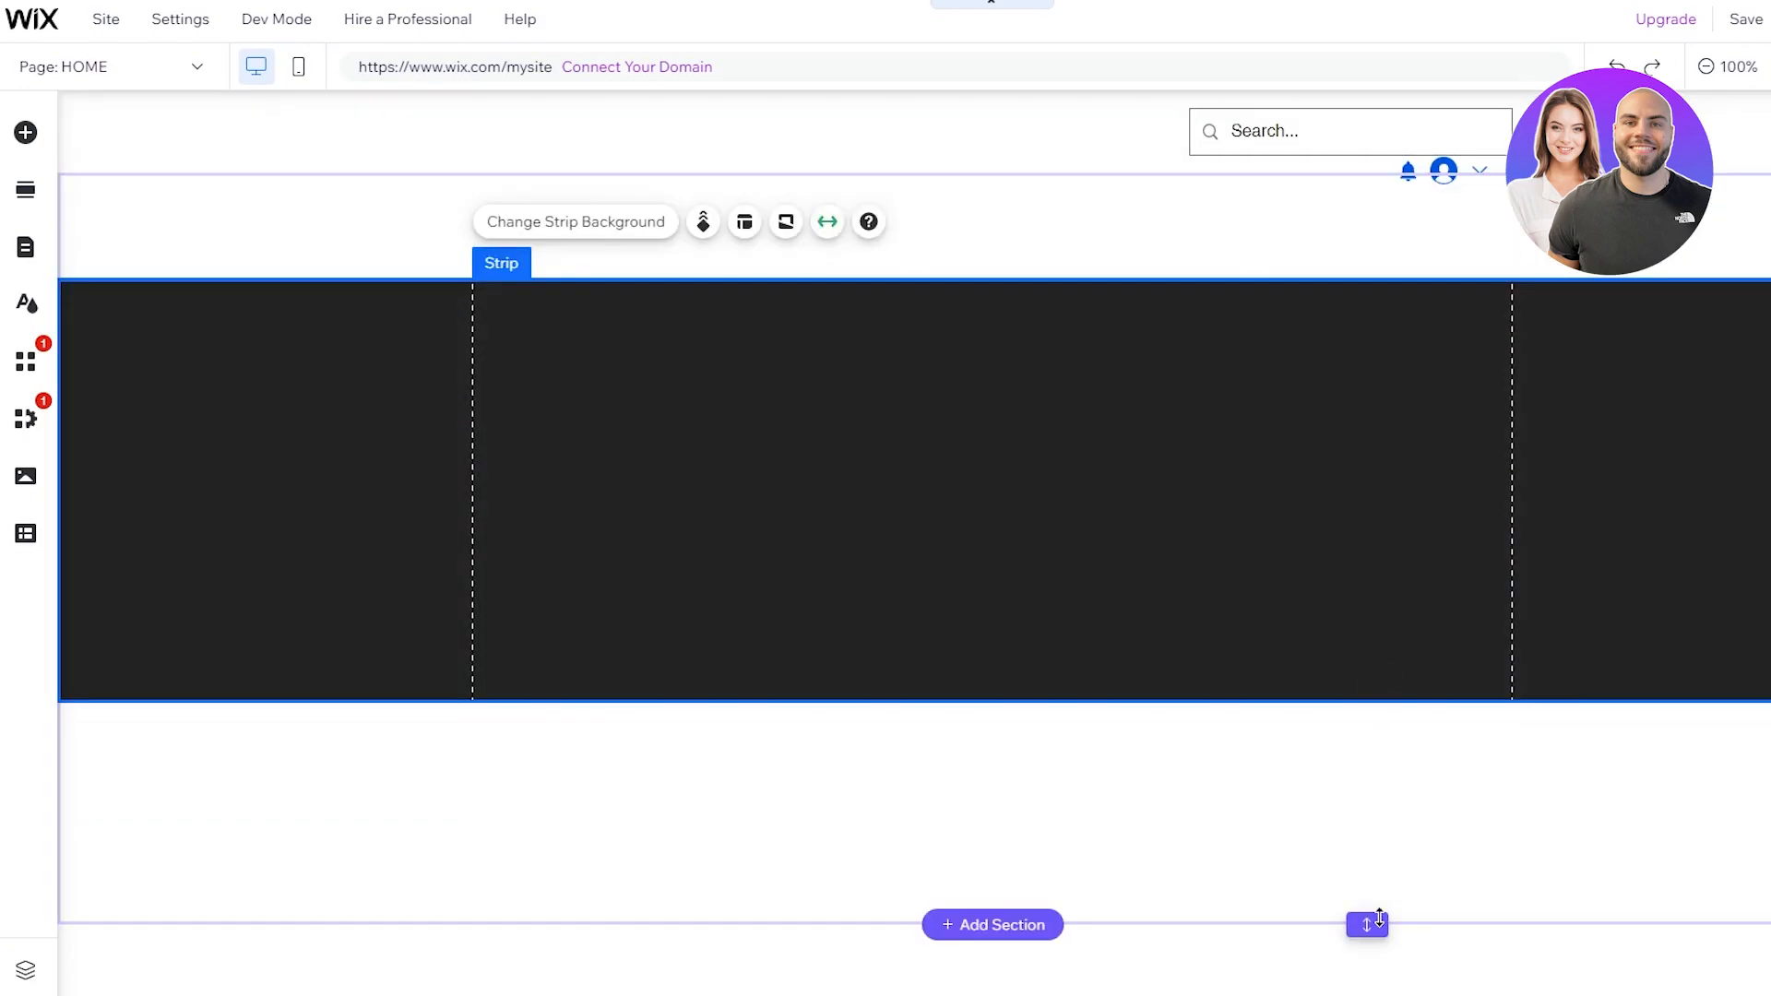
left_click_drag(1380, 915, 1386, 804)
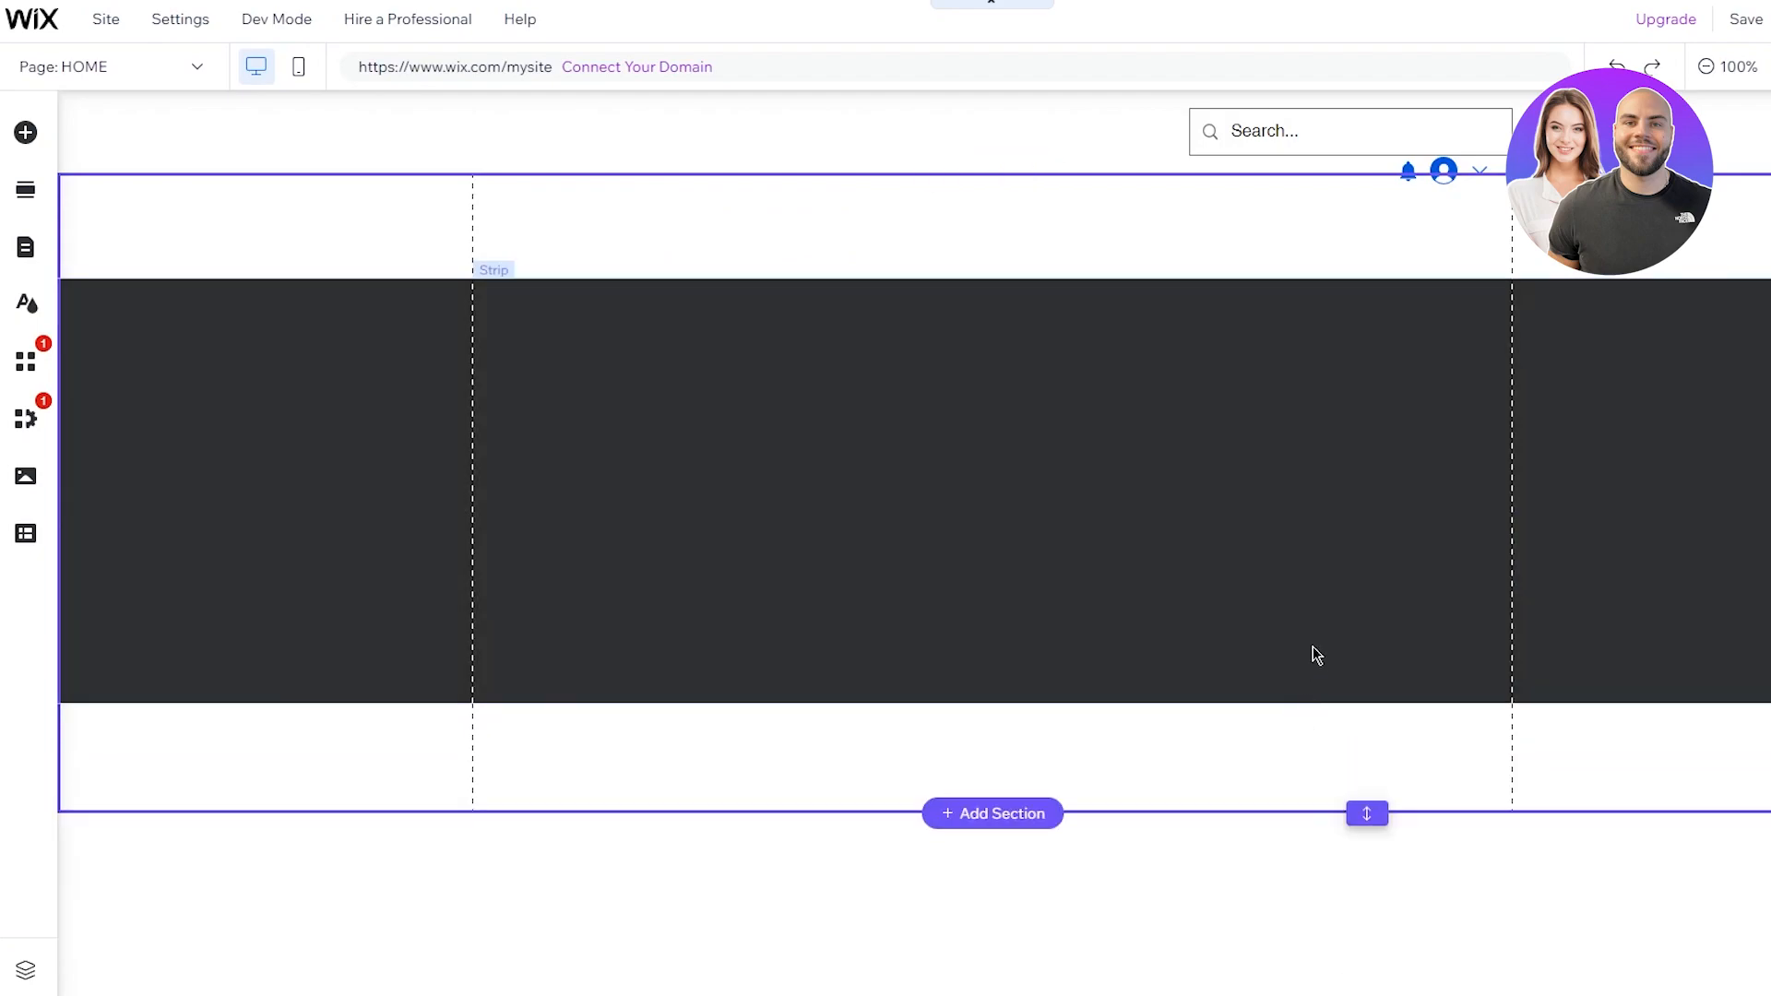
left_click(1312, 662)
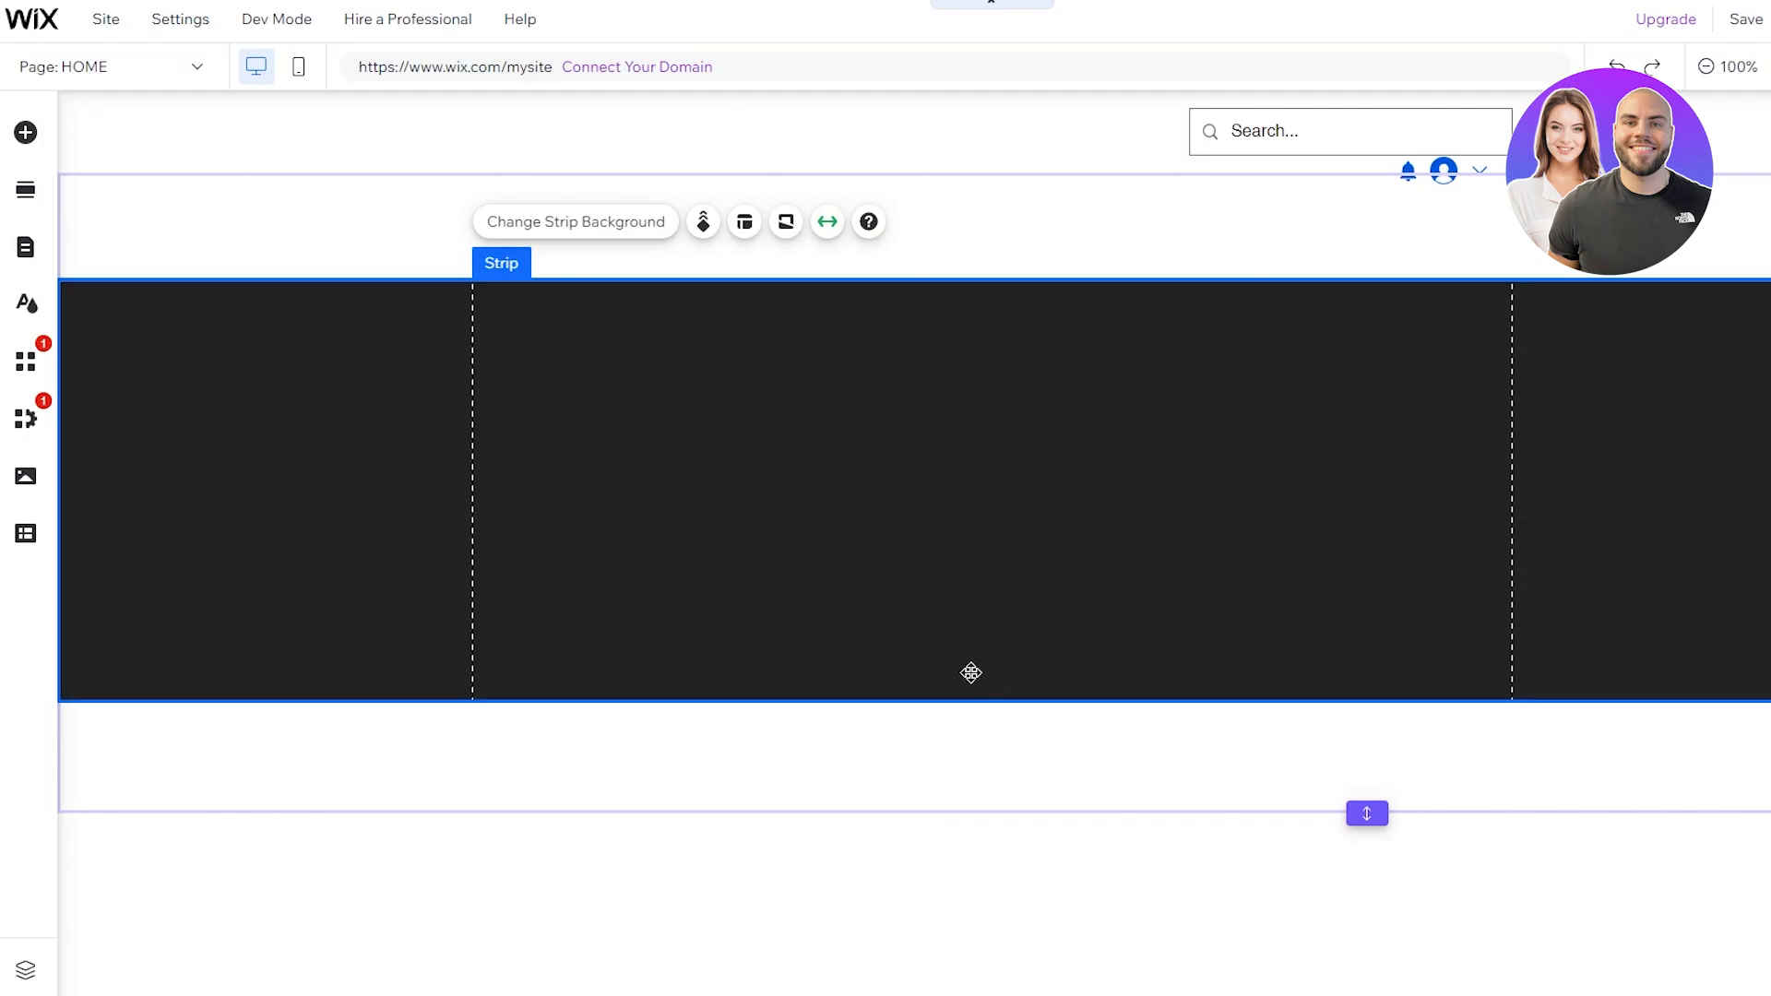
left_click_drag(965, 703, 974, 832)
key("Delete")
left_click(880, 401)
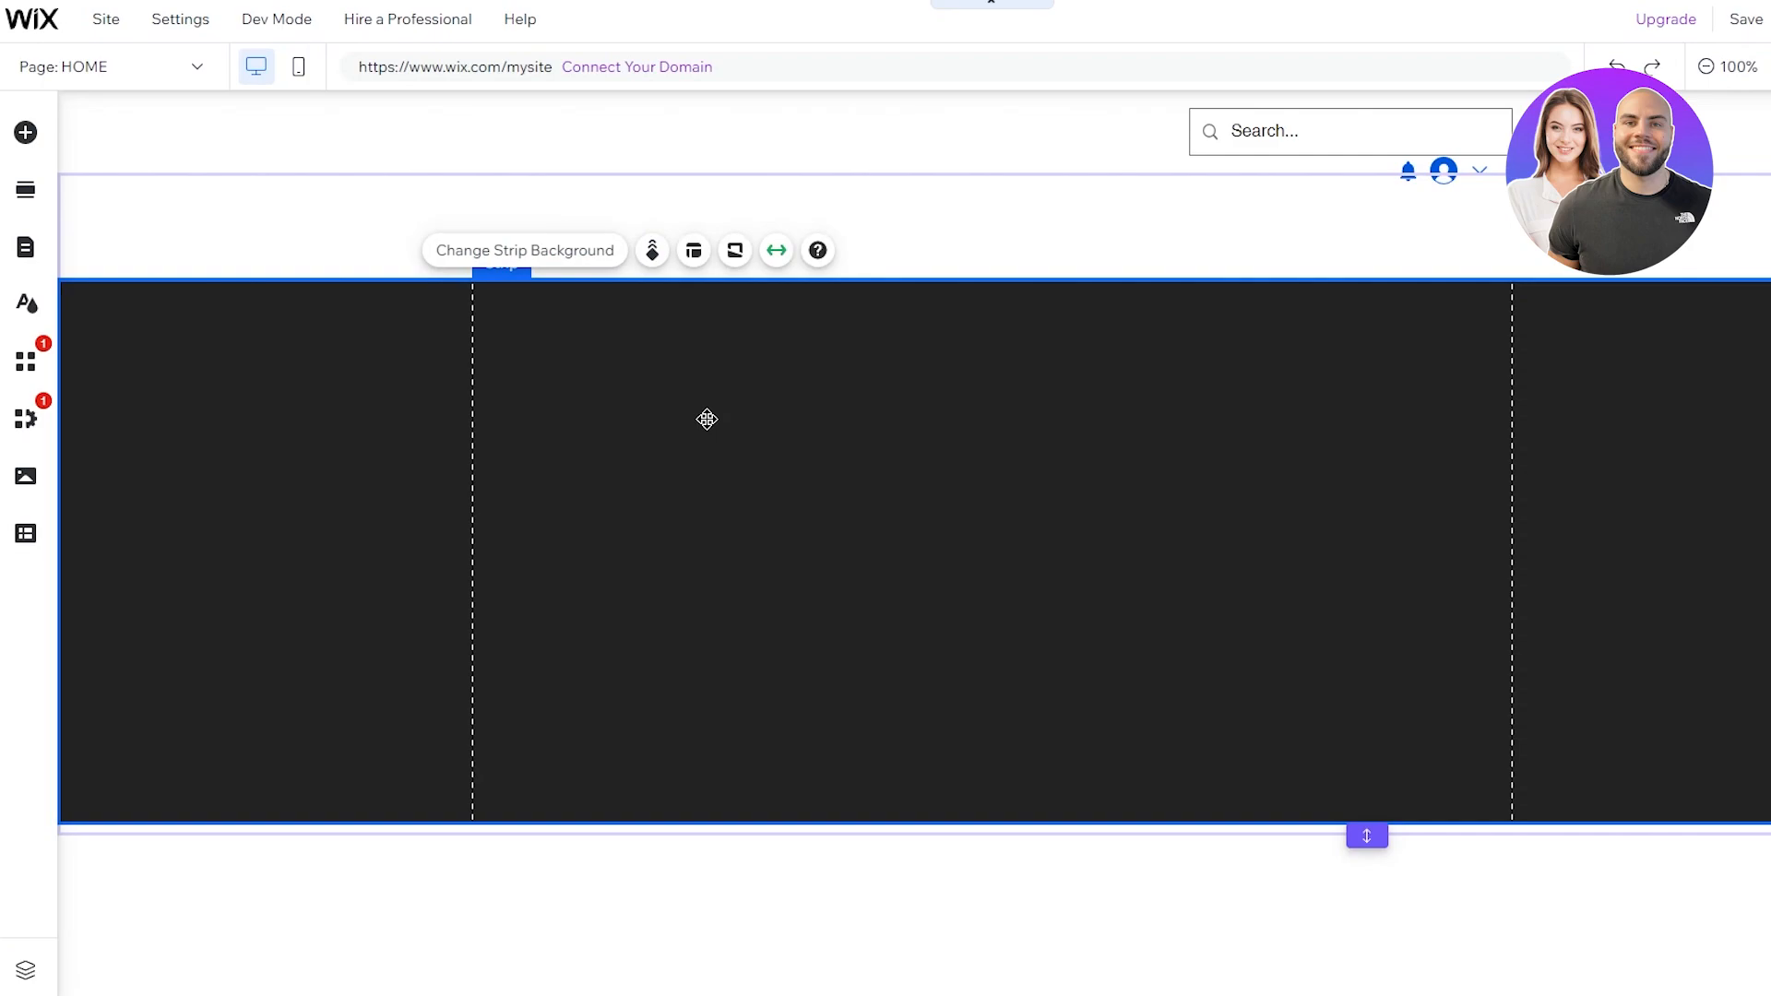
Step: Keep the strip stretched to full Screen width and bring up its Strip Background options
left_click(777, 251)
left_click(346, 365)
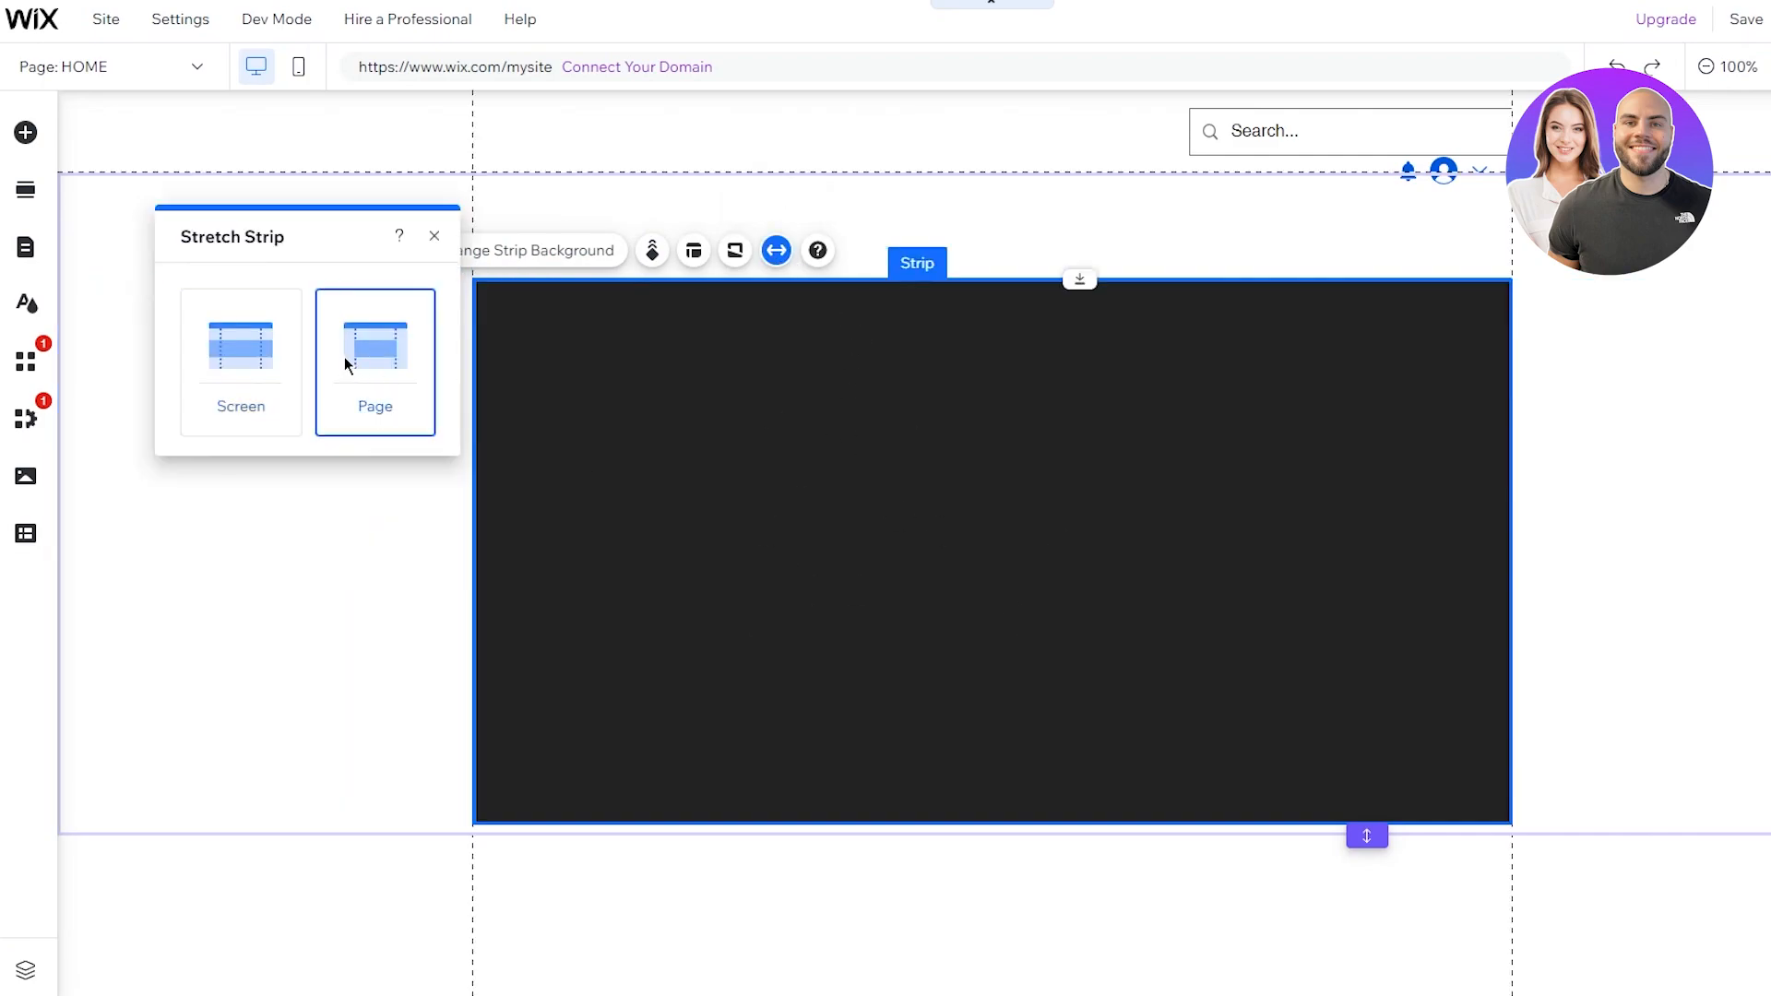
left_click(205, 354)
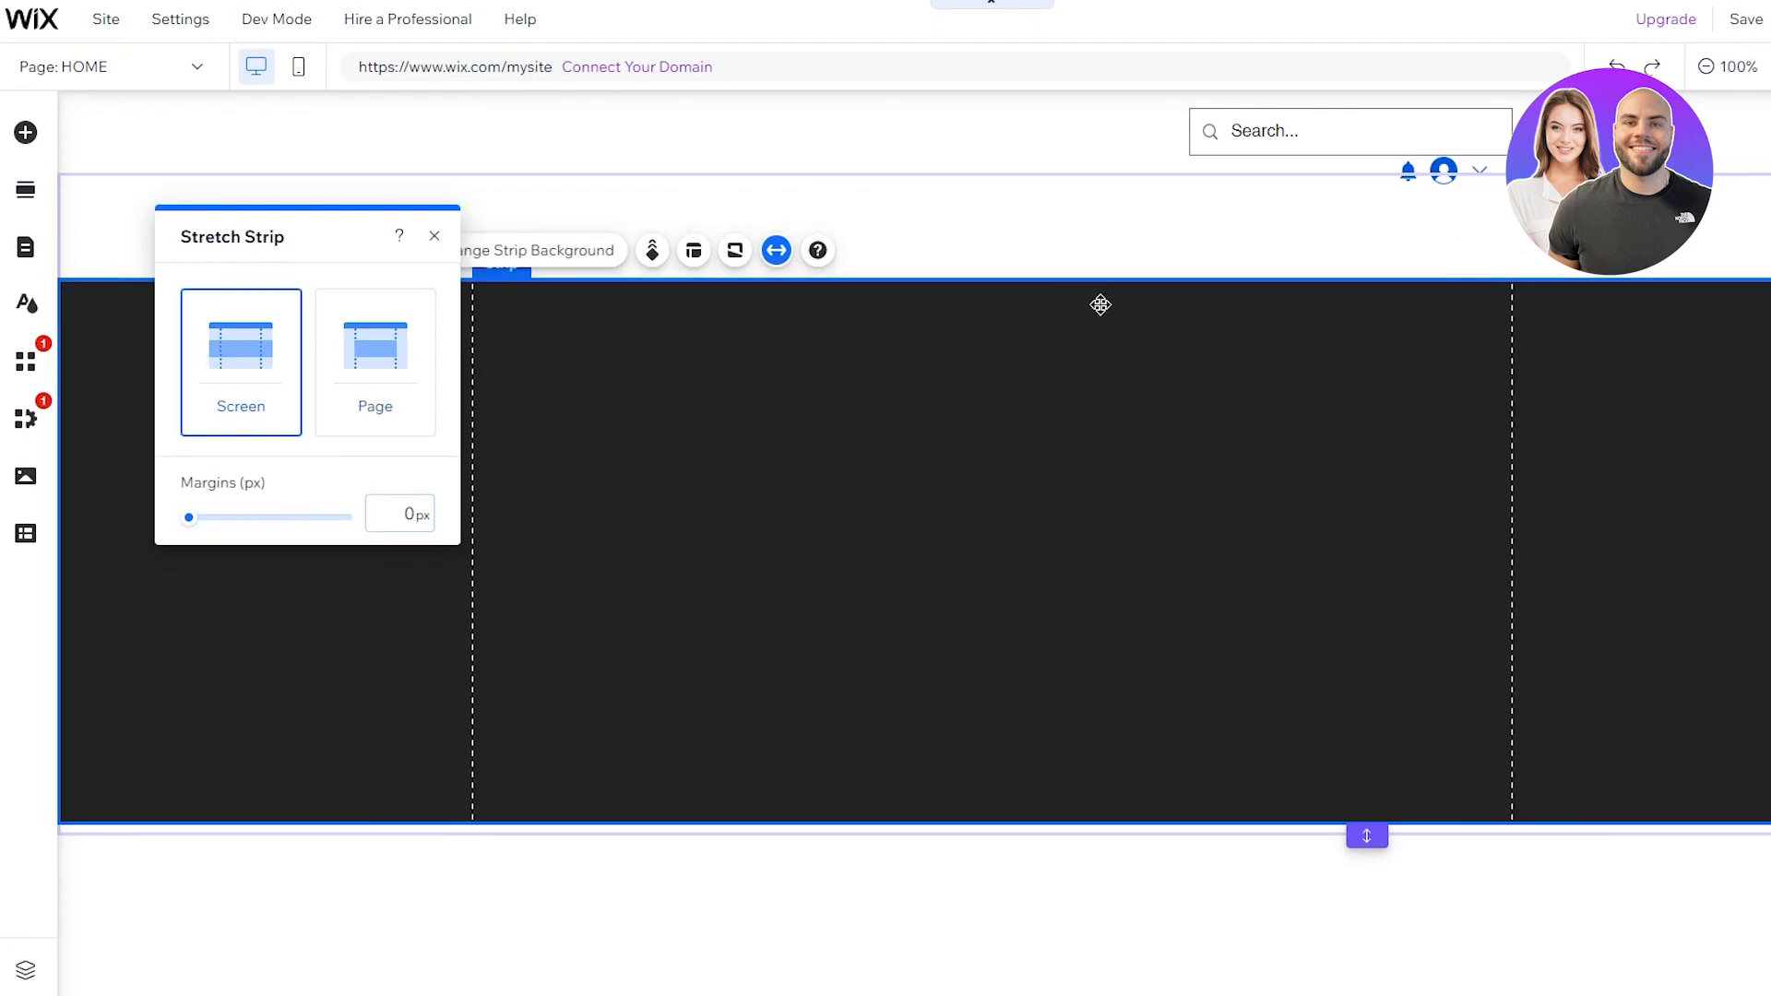
left_click(1126, 261)
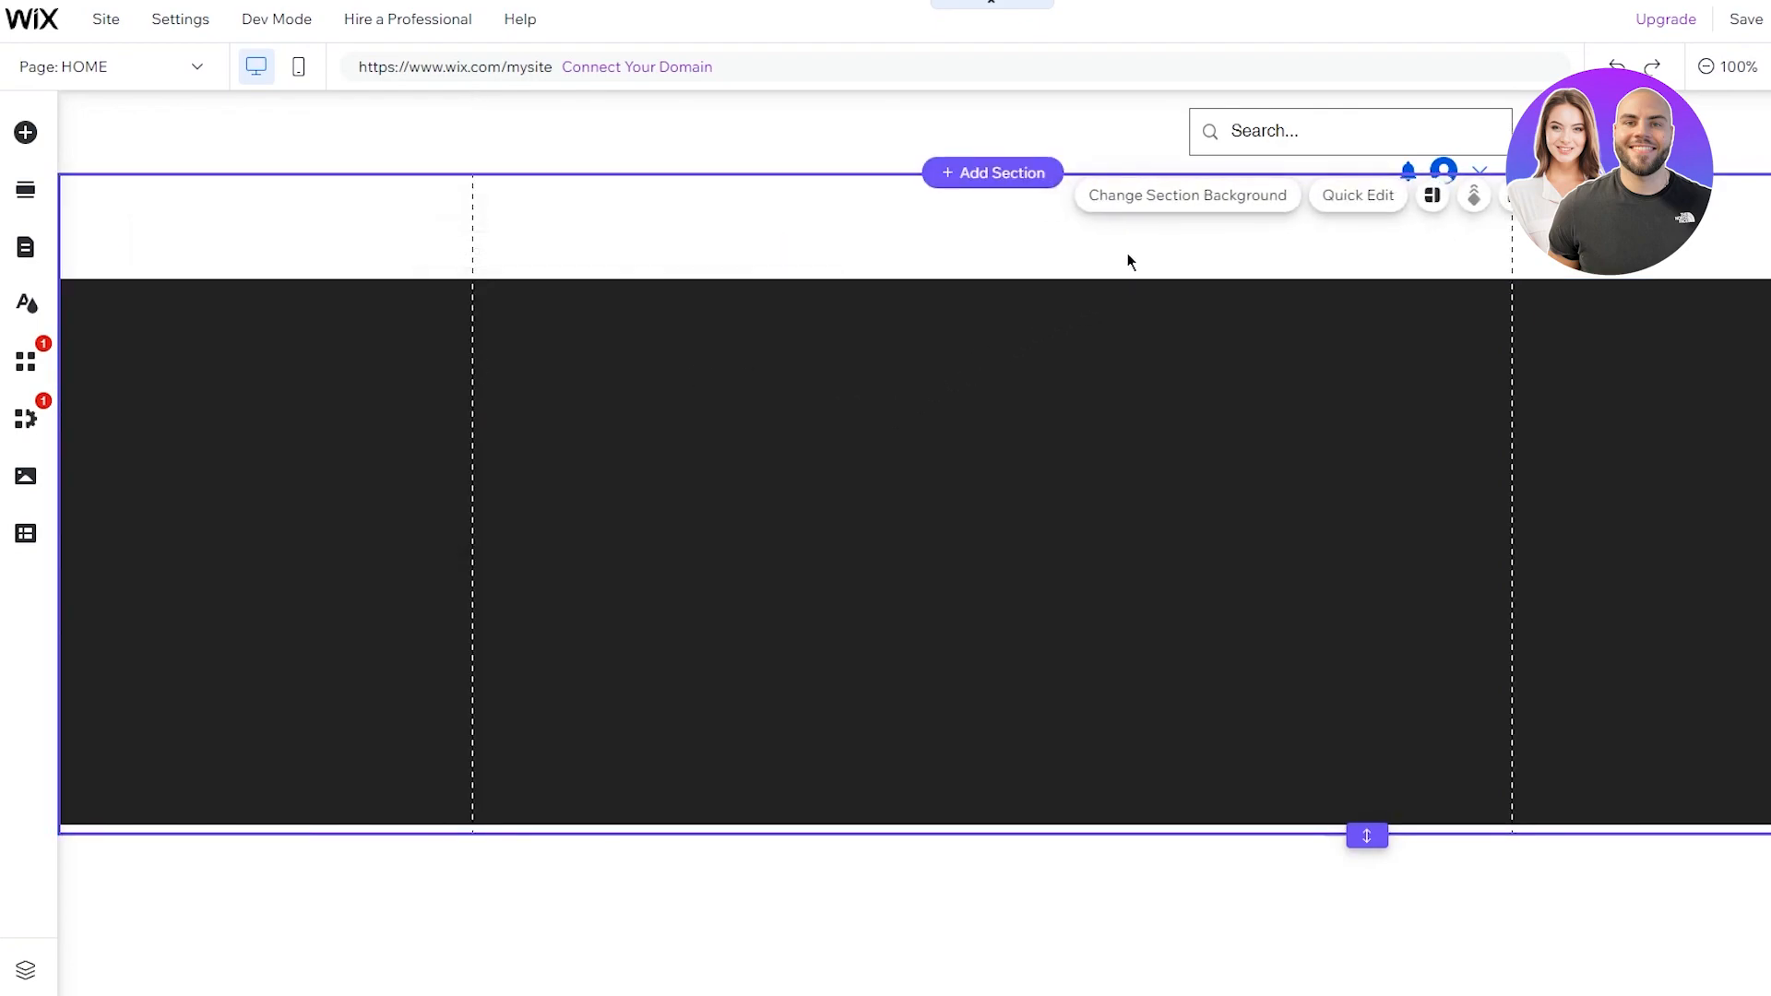
left_click(982, 352)
left_click(1039, 297)
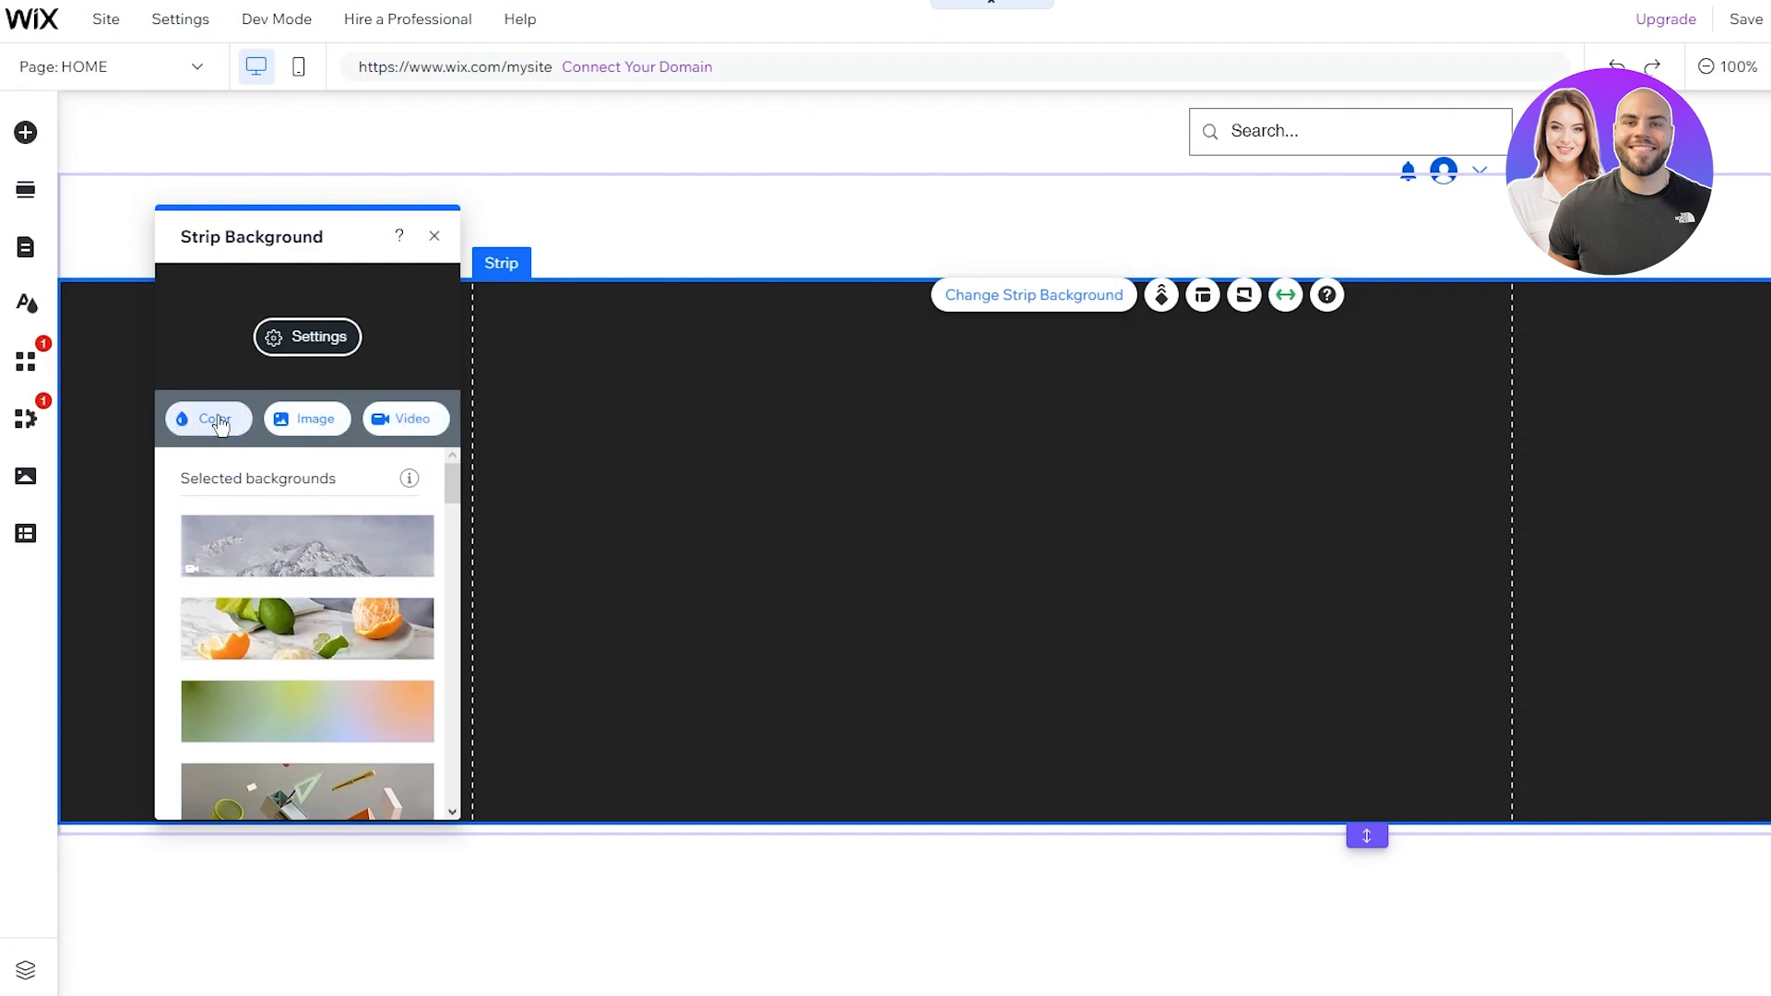
Step: Browse the image picker for a strip background and close it without choosing one
left_click(286, 418)
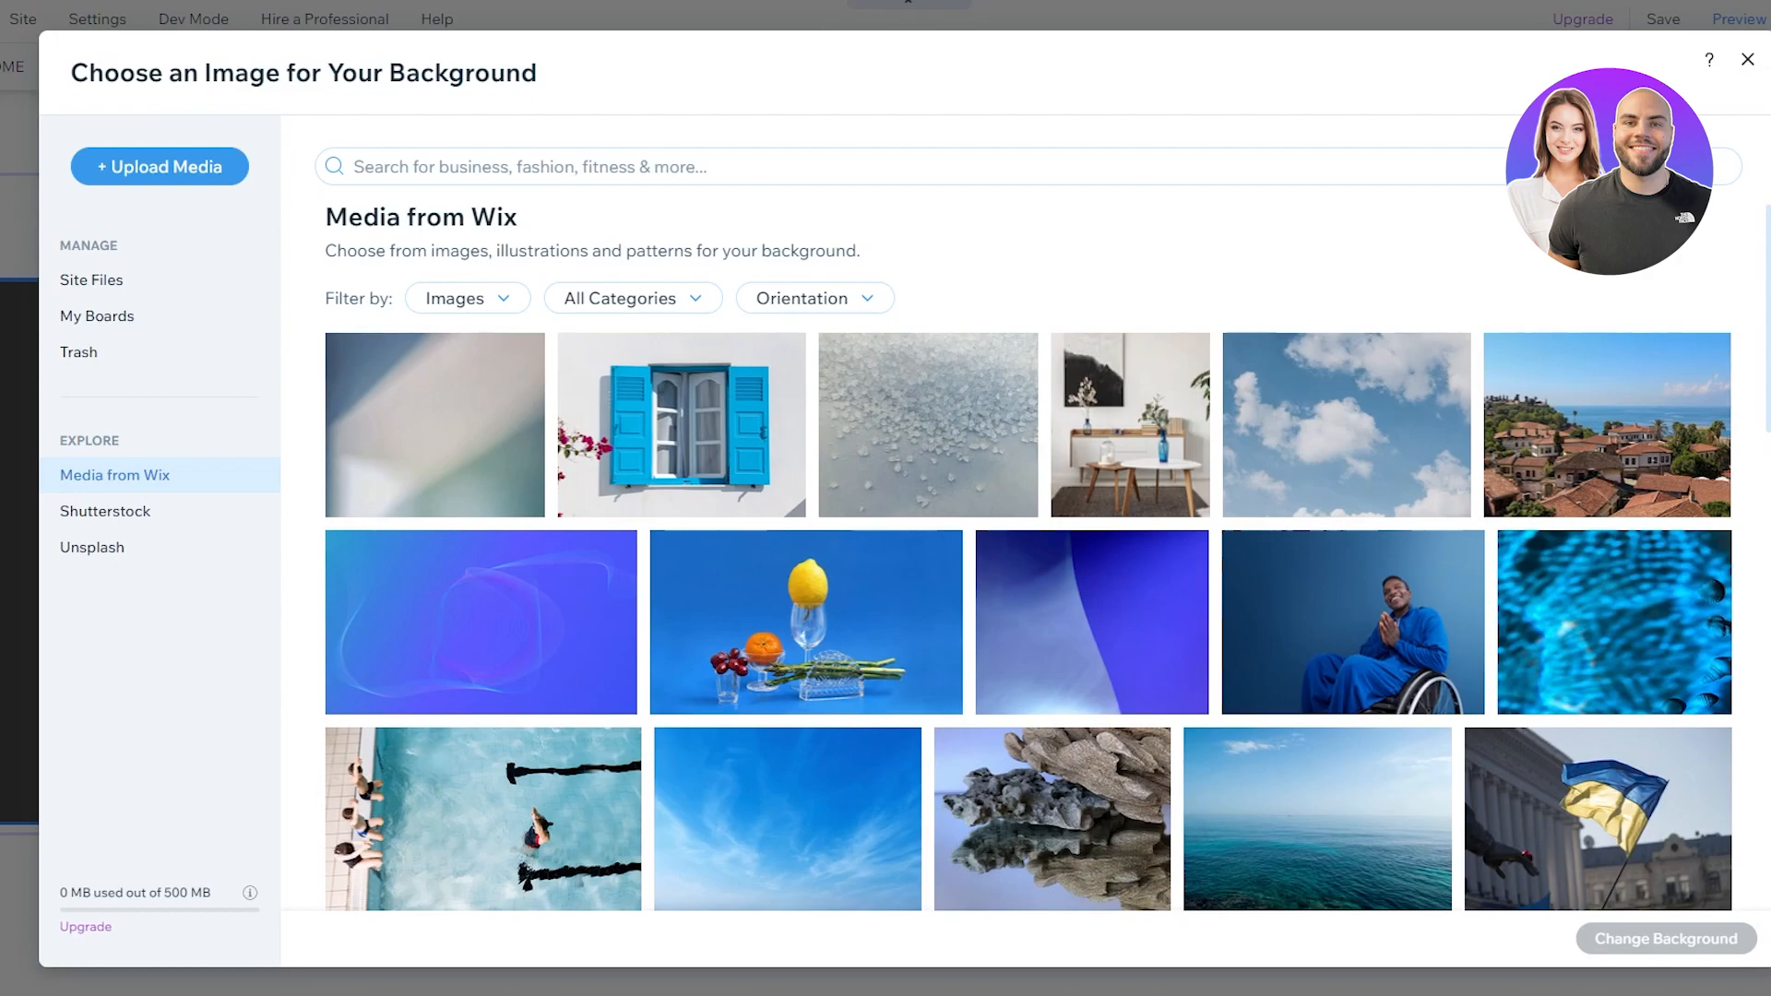
left_click(1758, 68)
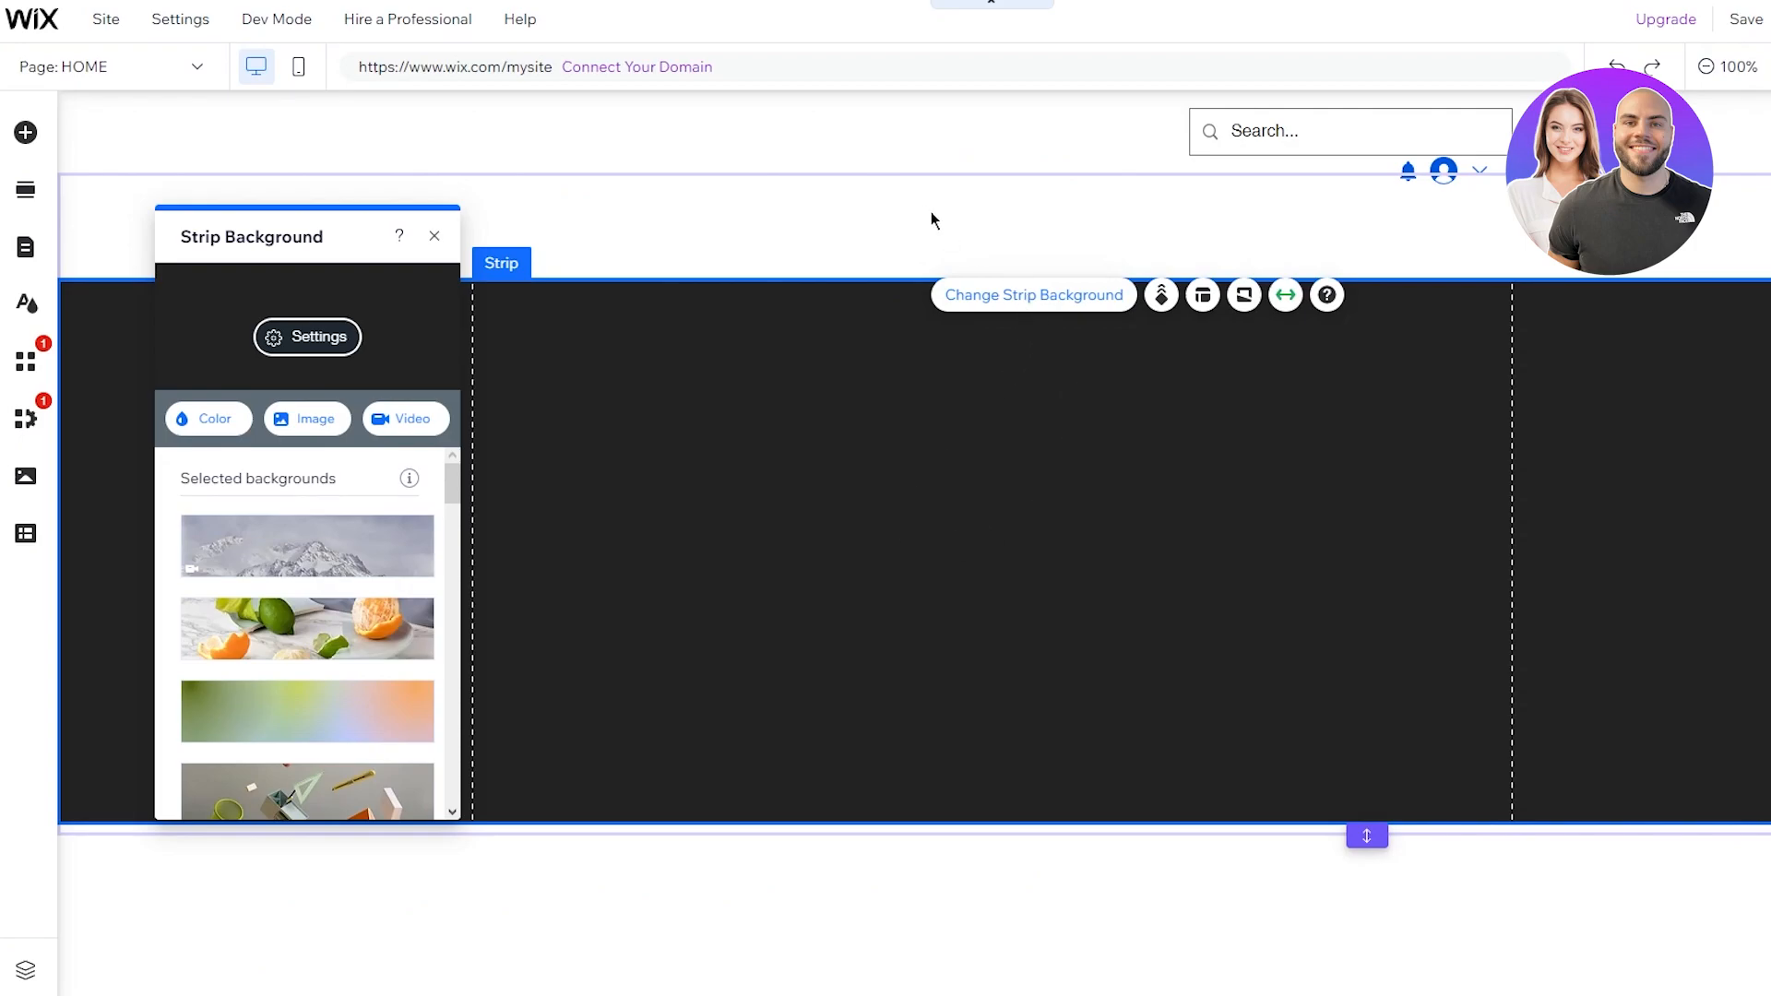
scroll(305, 627, "down", 5)
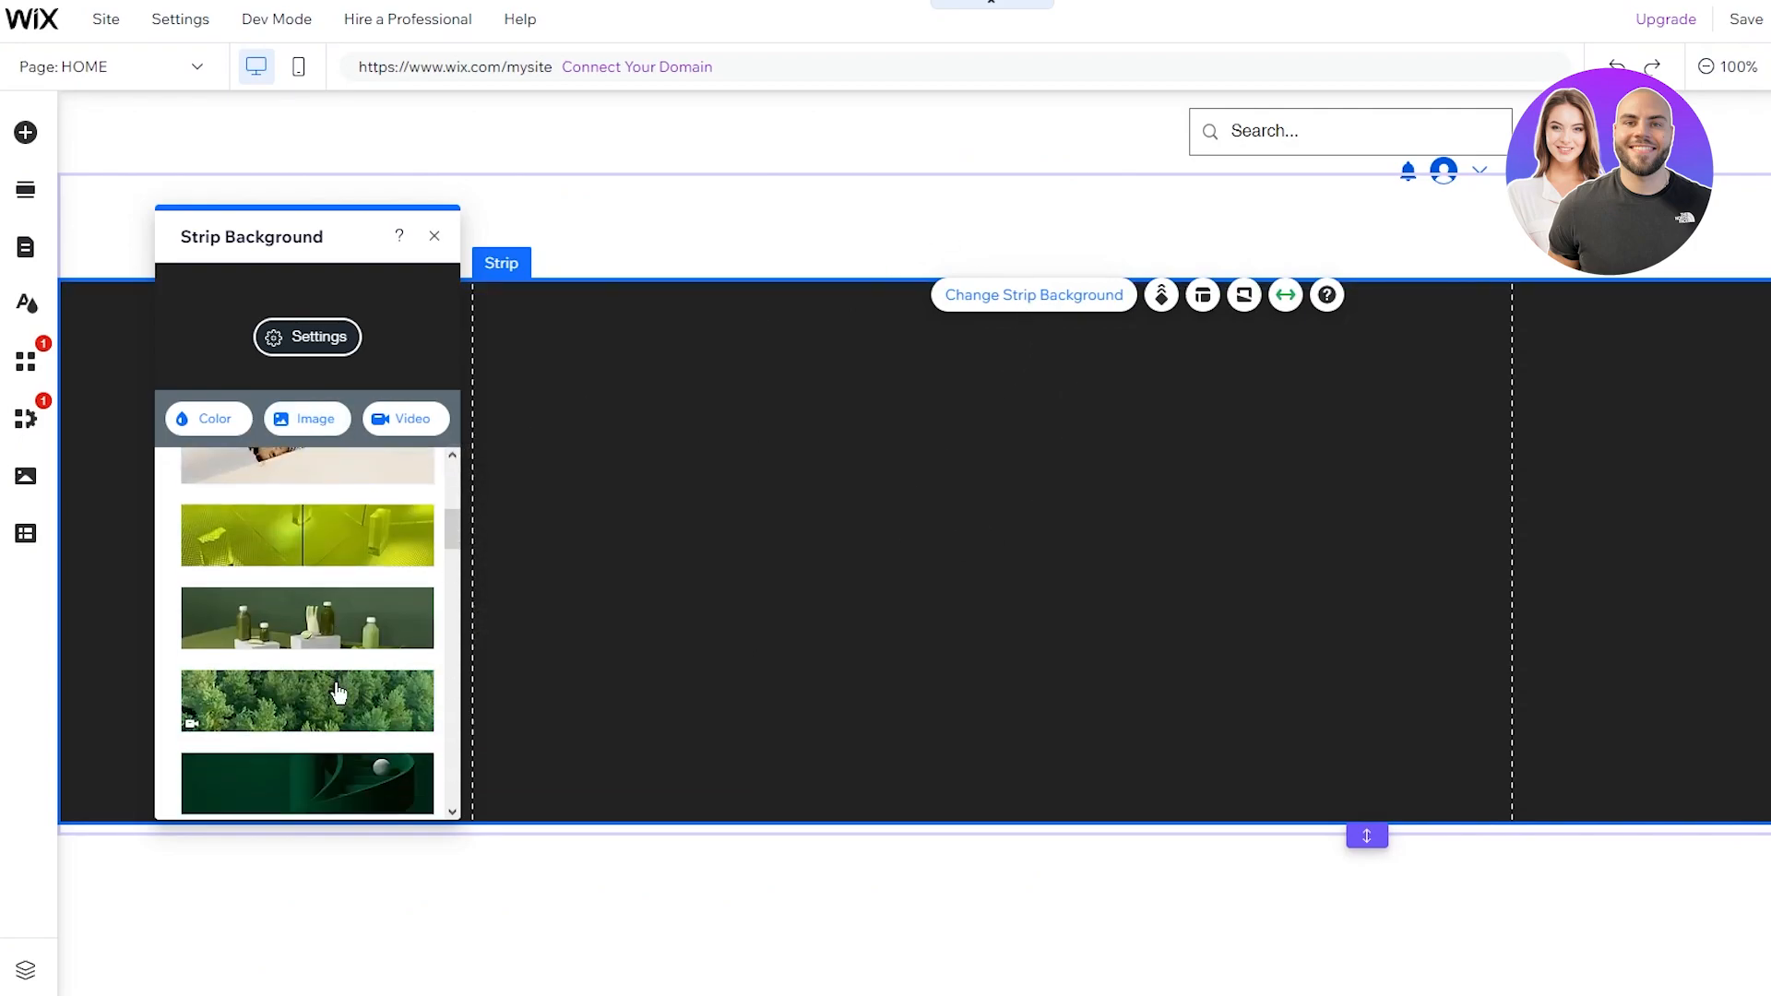
scroll(355, 646, "down", 3)
scroll(369, 590, "down", 5)
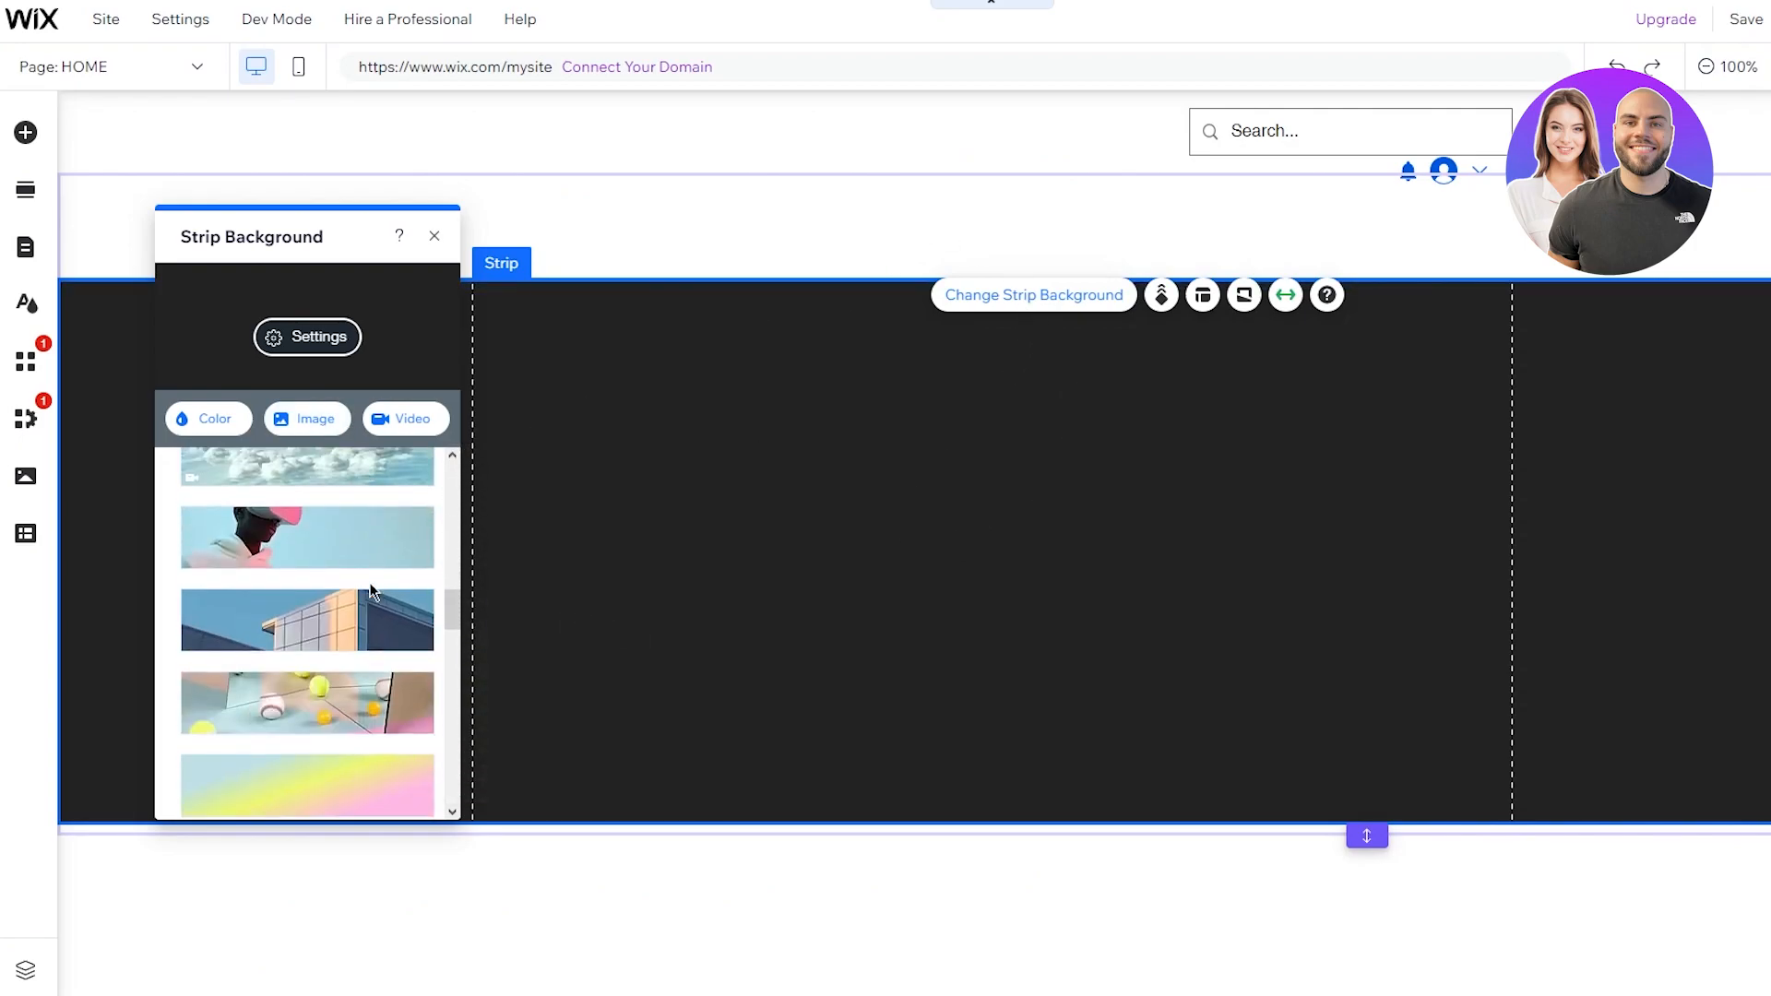
scroll(370, 591, "up", 8)
scroll(373, 591, "up", 5)
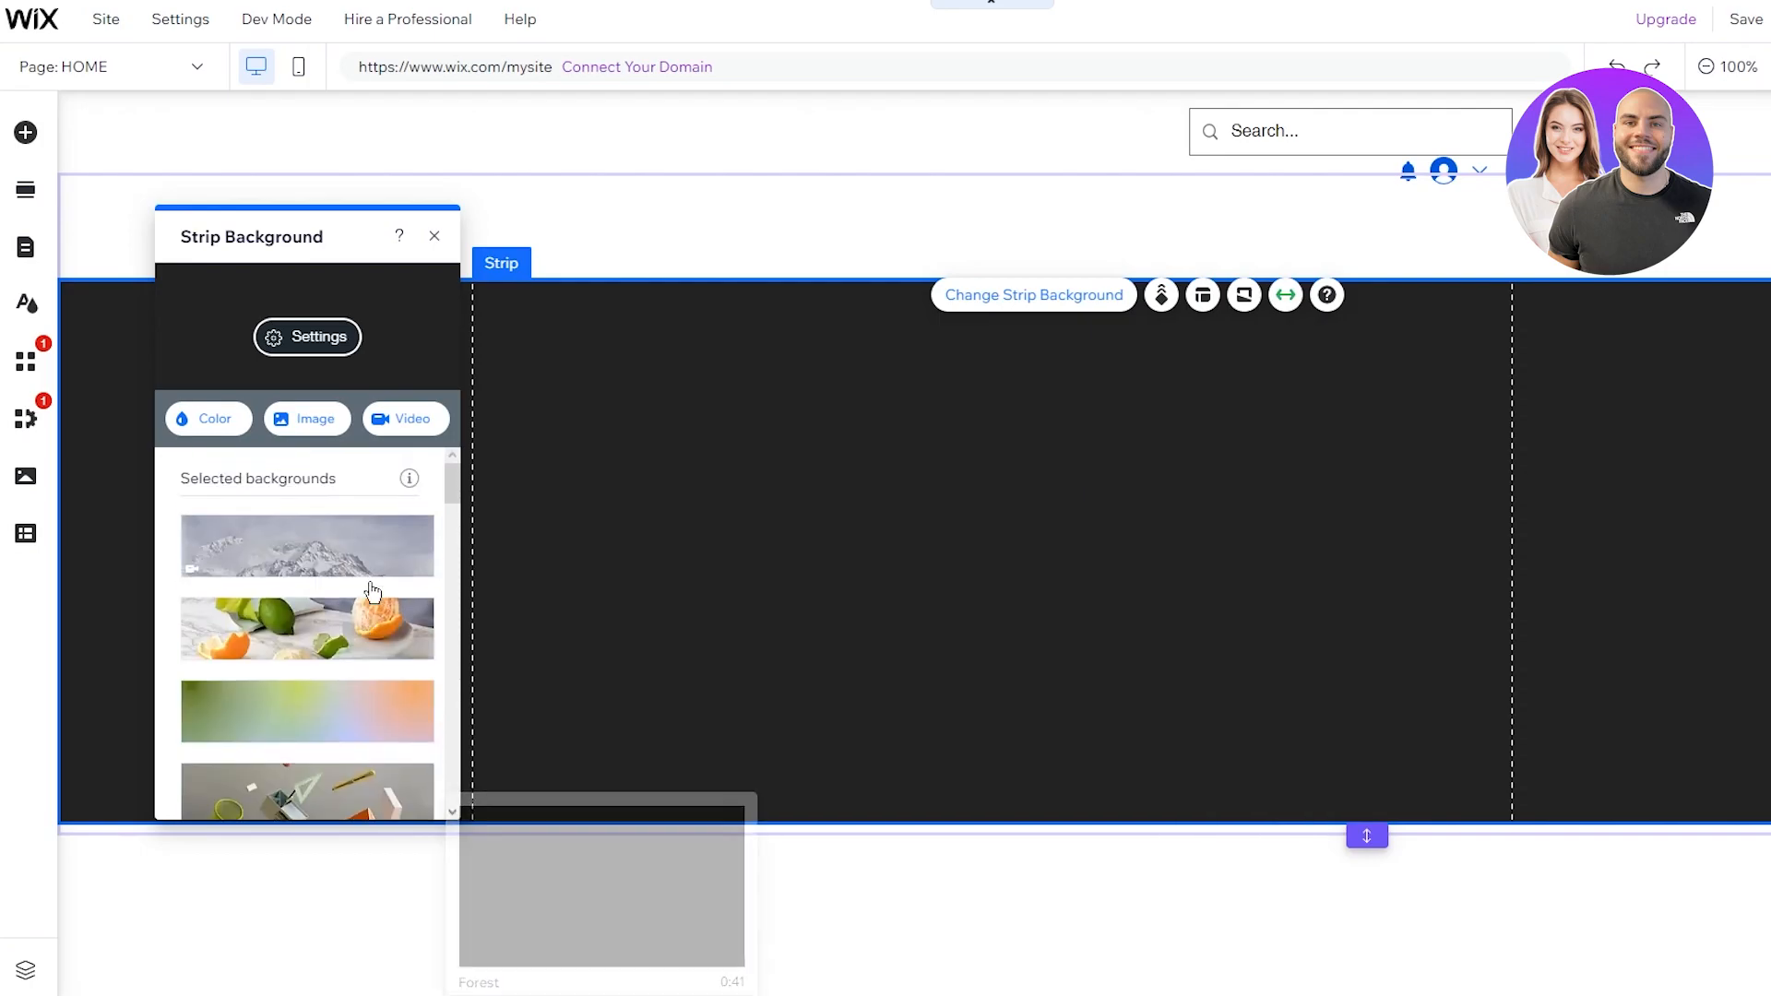
scroll(373, 586, "down", 10)
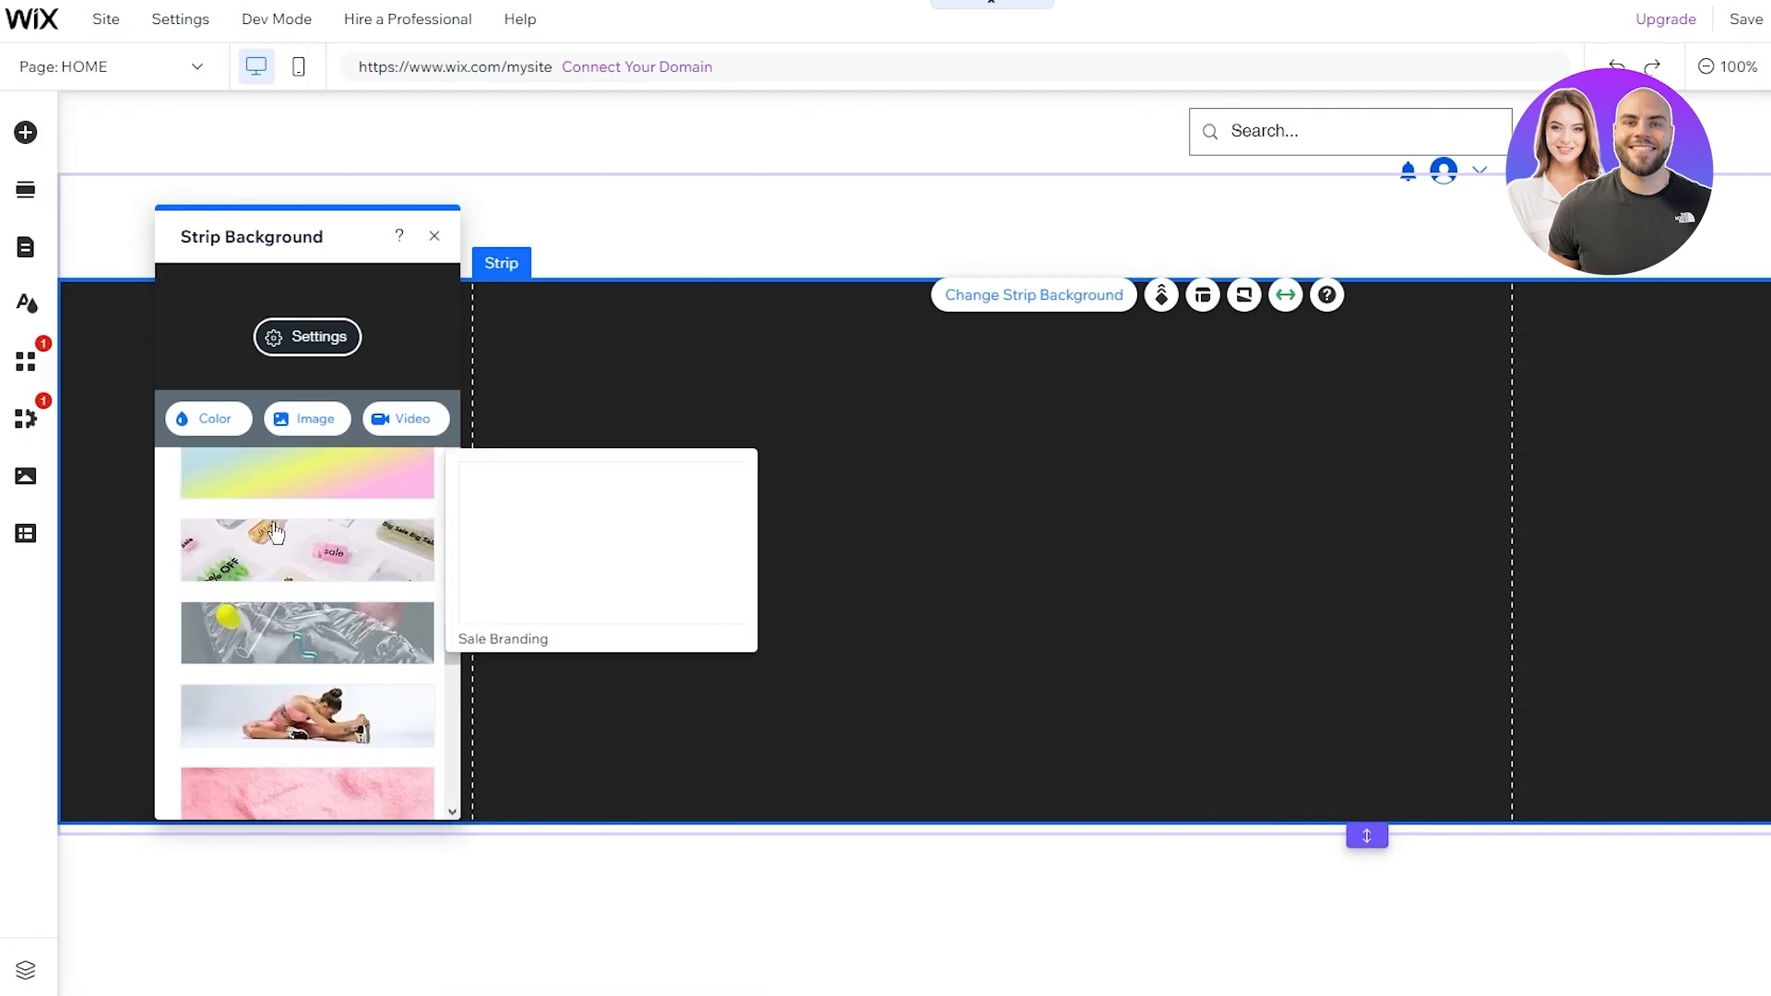
Step: Close the background panel with the strip left plain black, and open a new browser tab
left_click(925, 238)
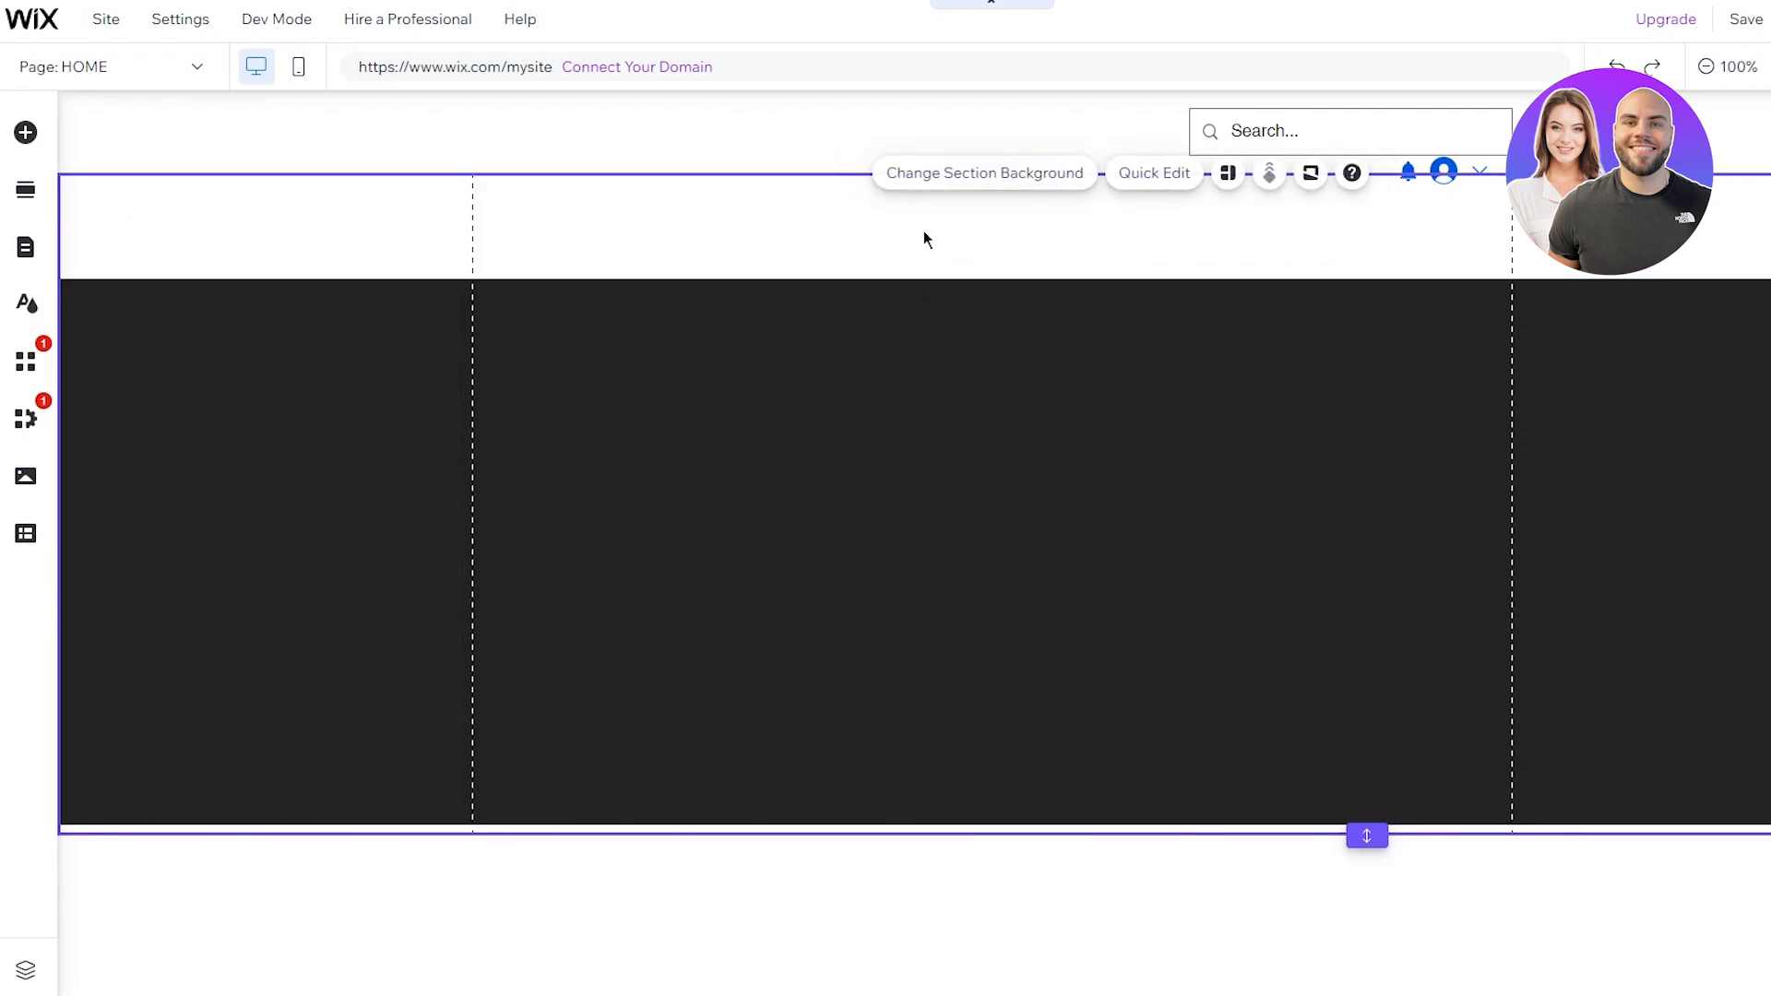
left_click(984, 463)
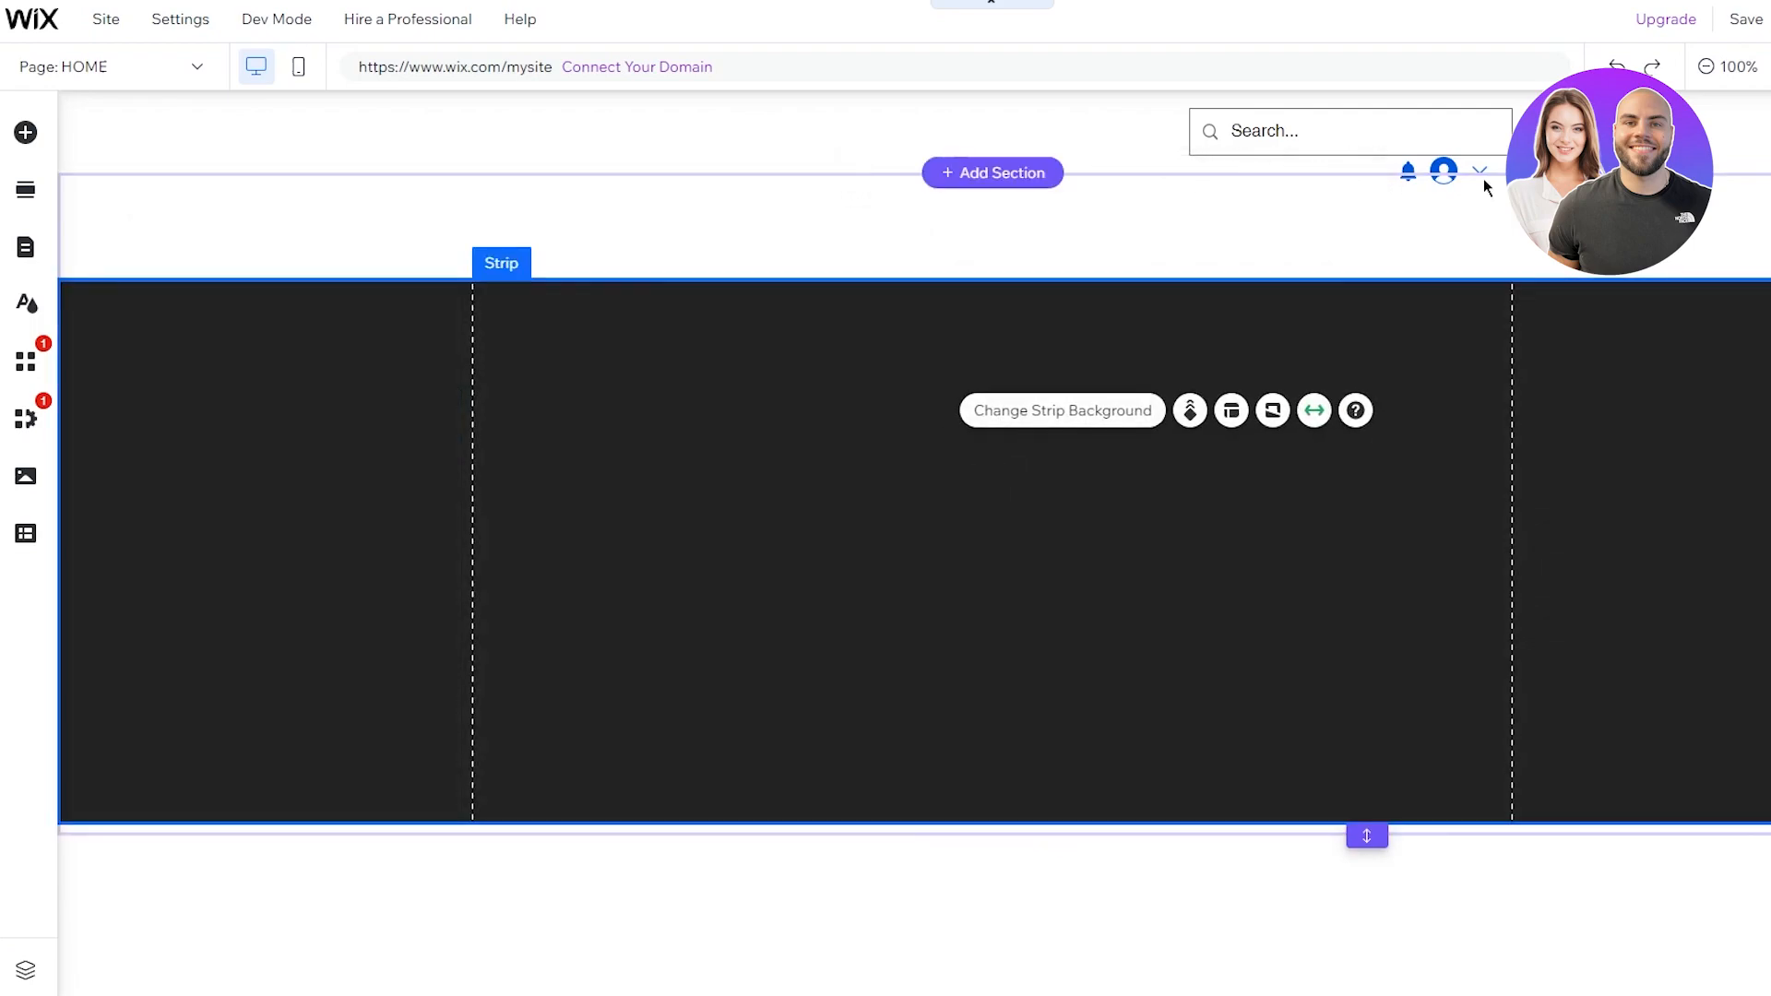
left_click(748, 495)
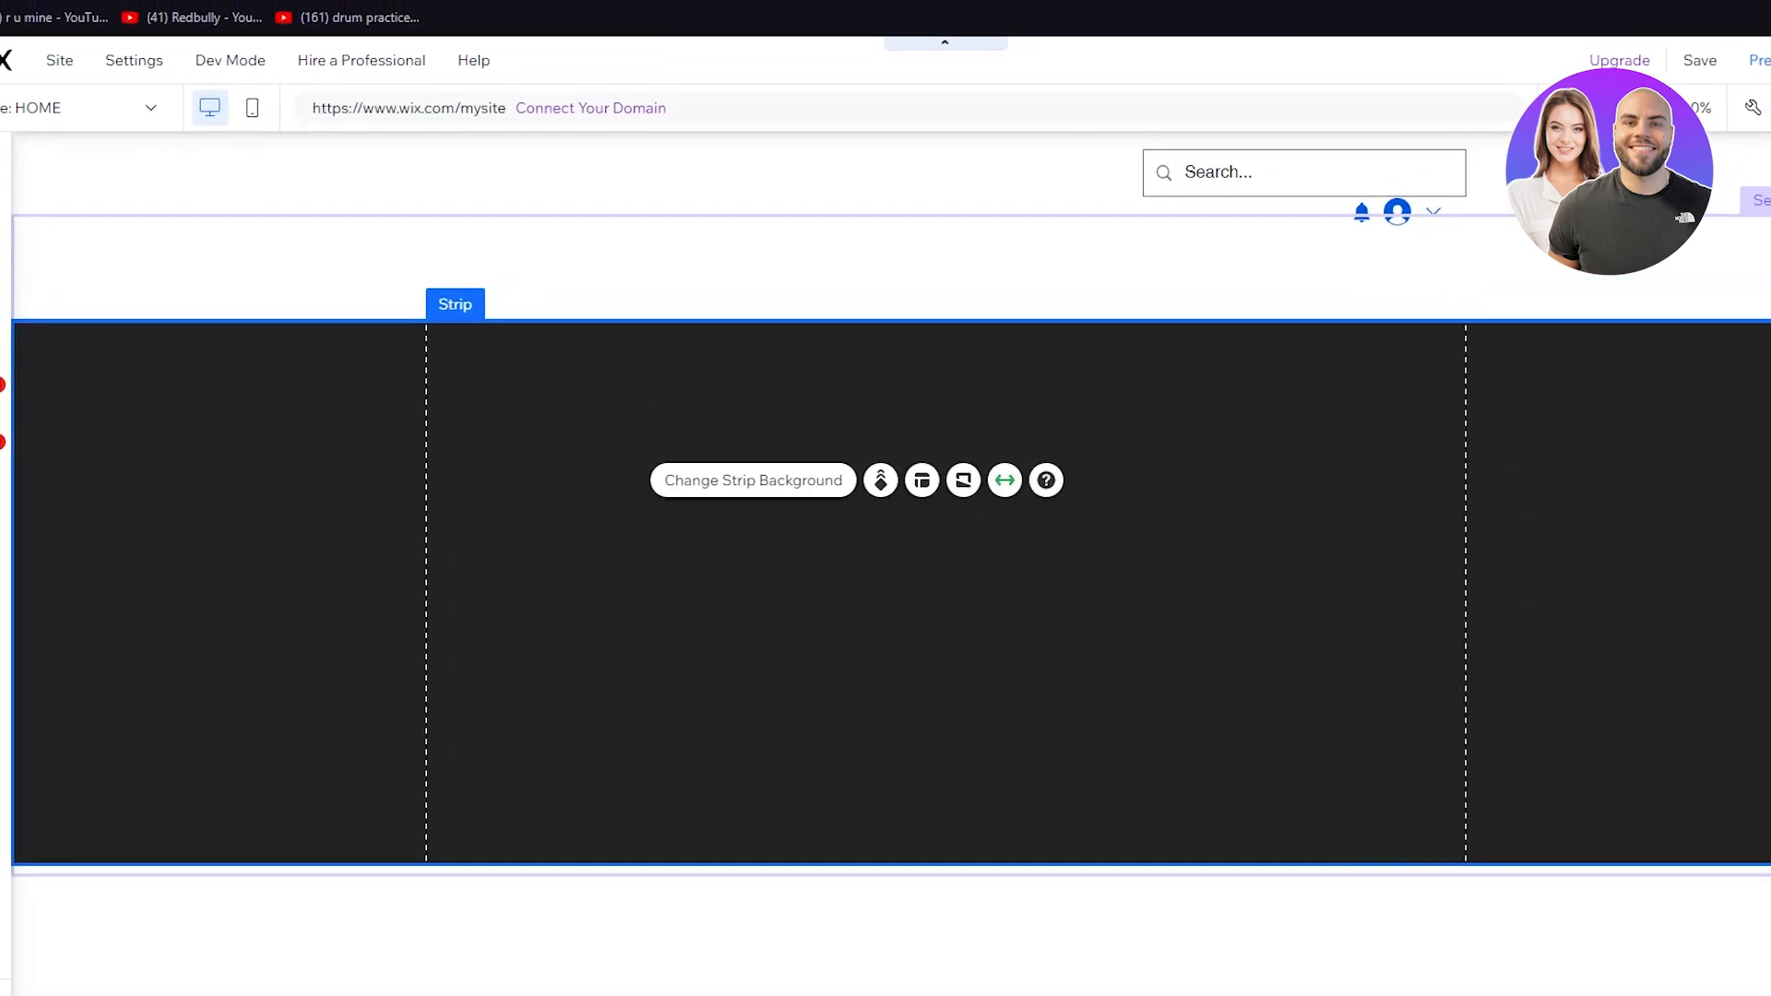
left_click(393, 2)
Step: Go to pexels.com and search for 'fitness' photos
type("pexe")
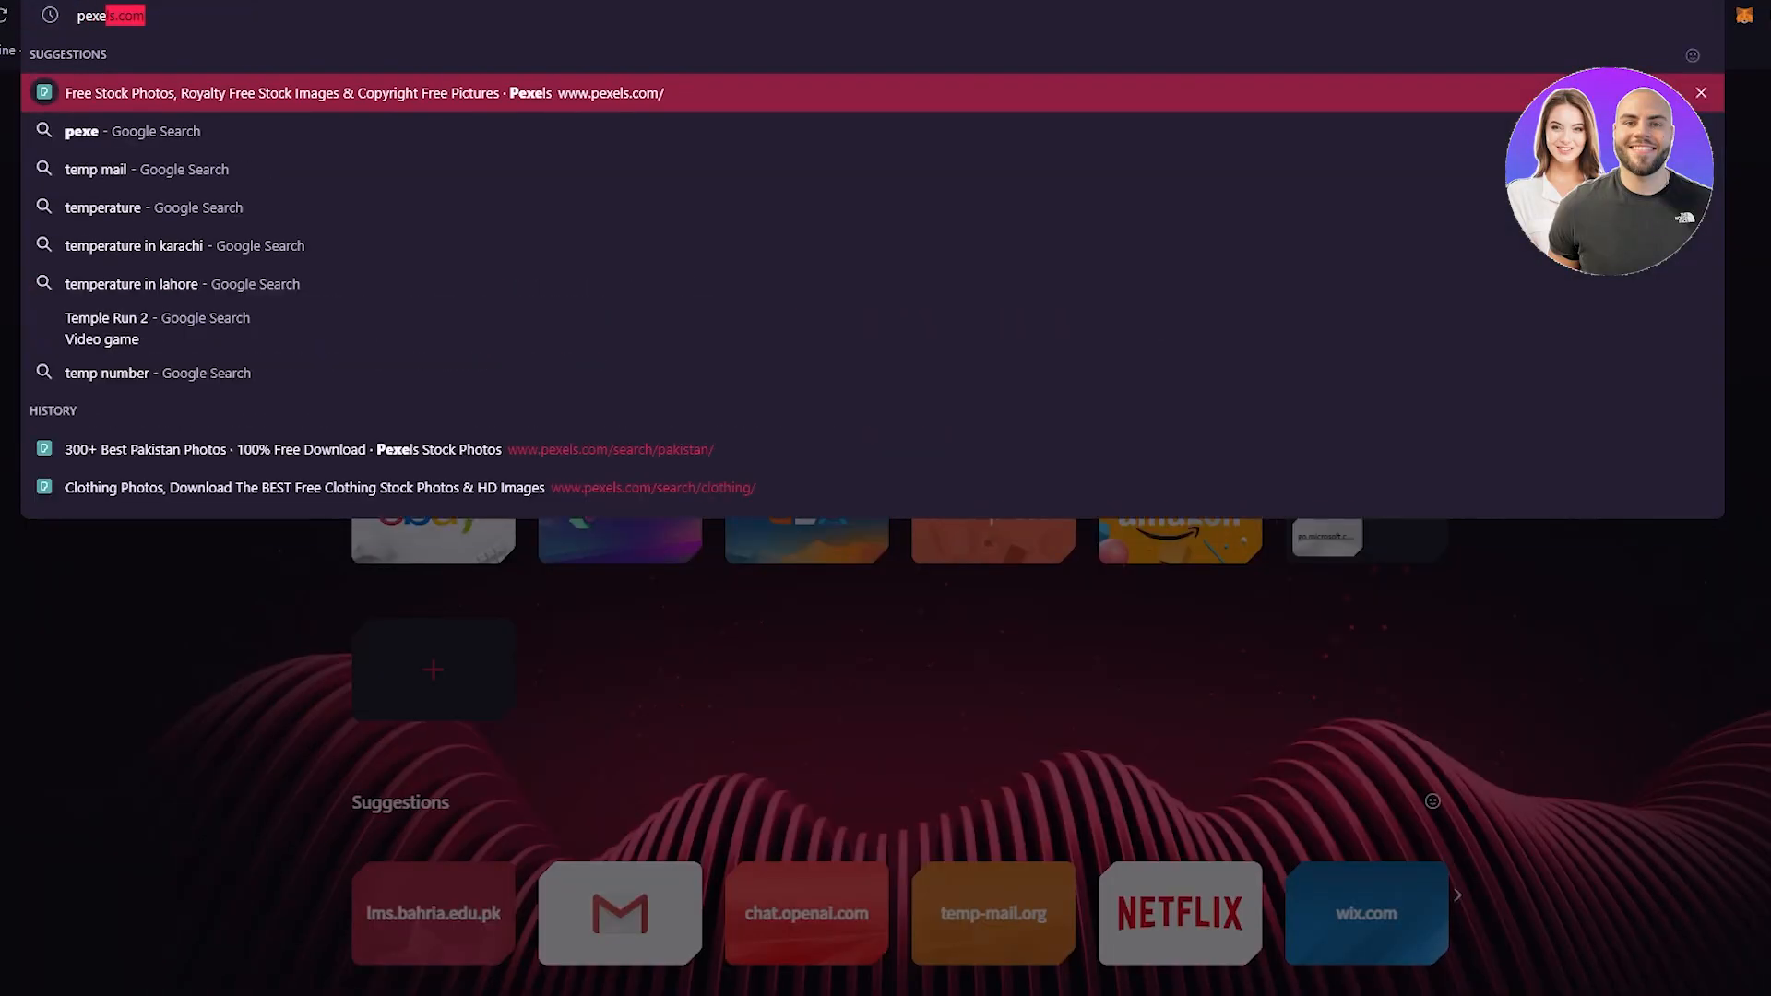
key("Return")
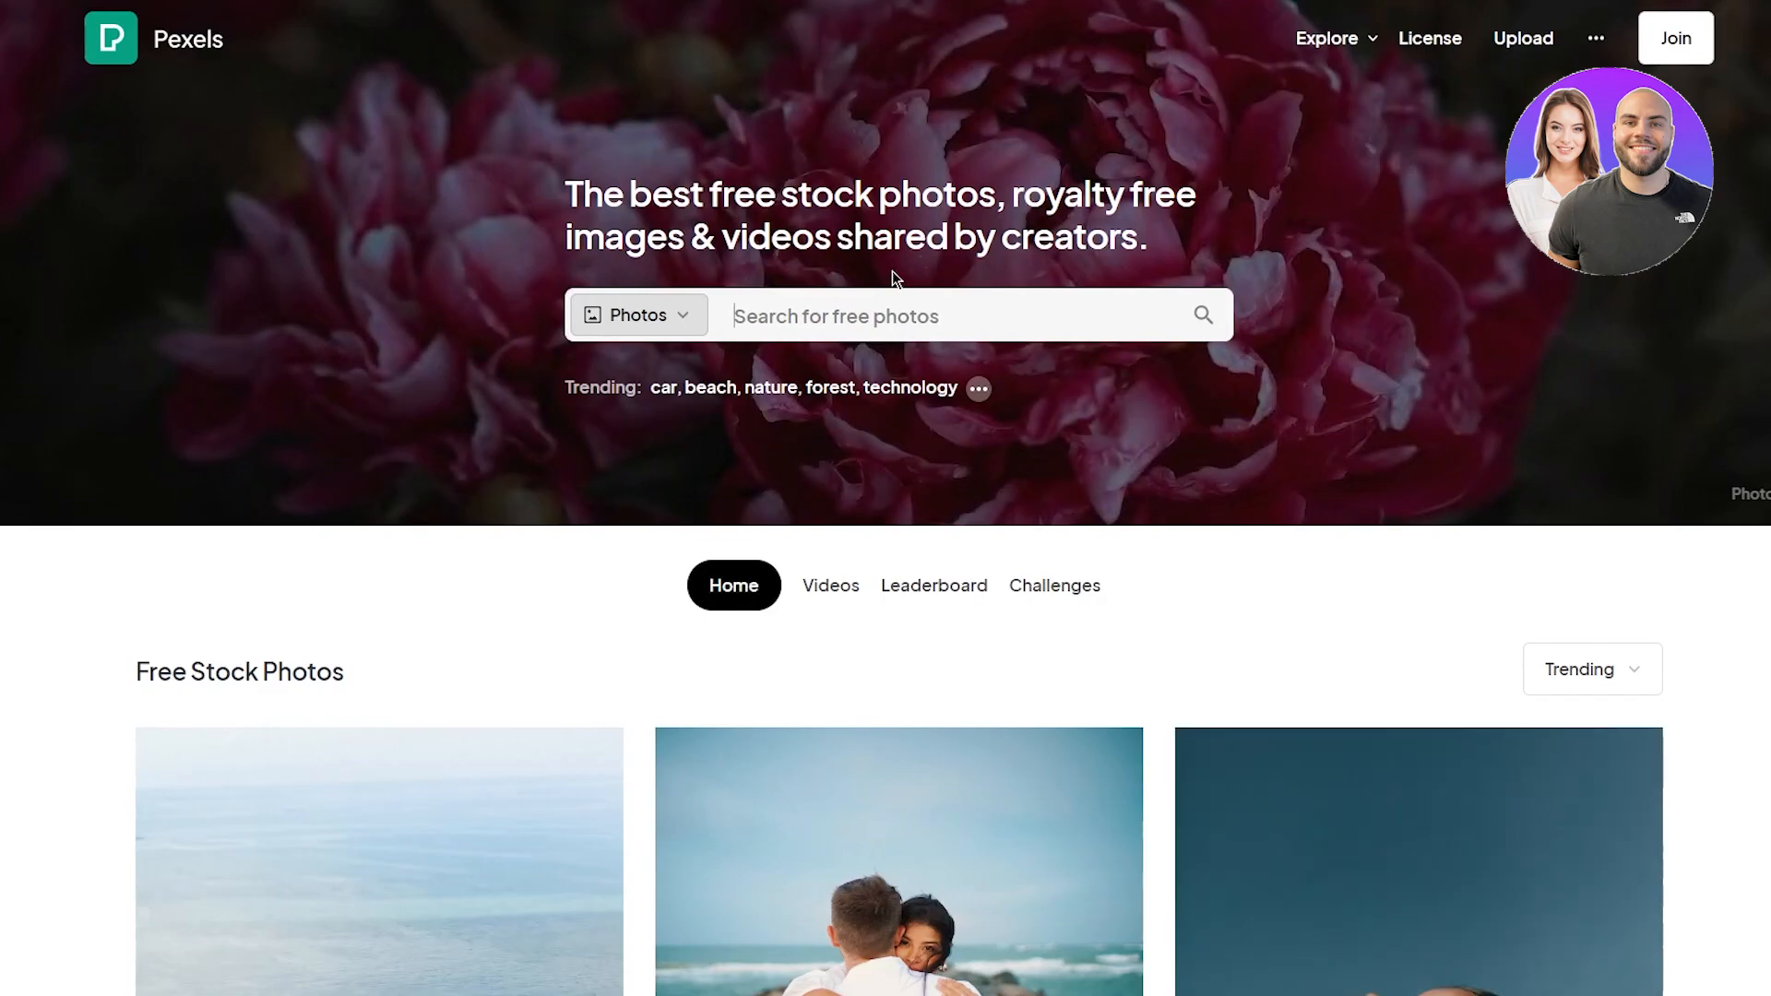
left_click(894, 301)
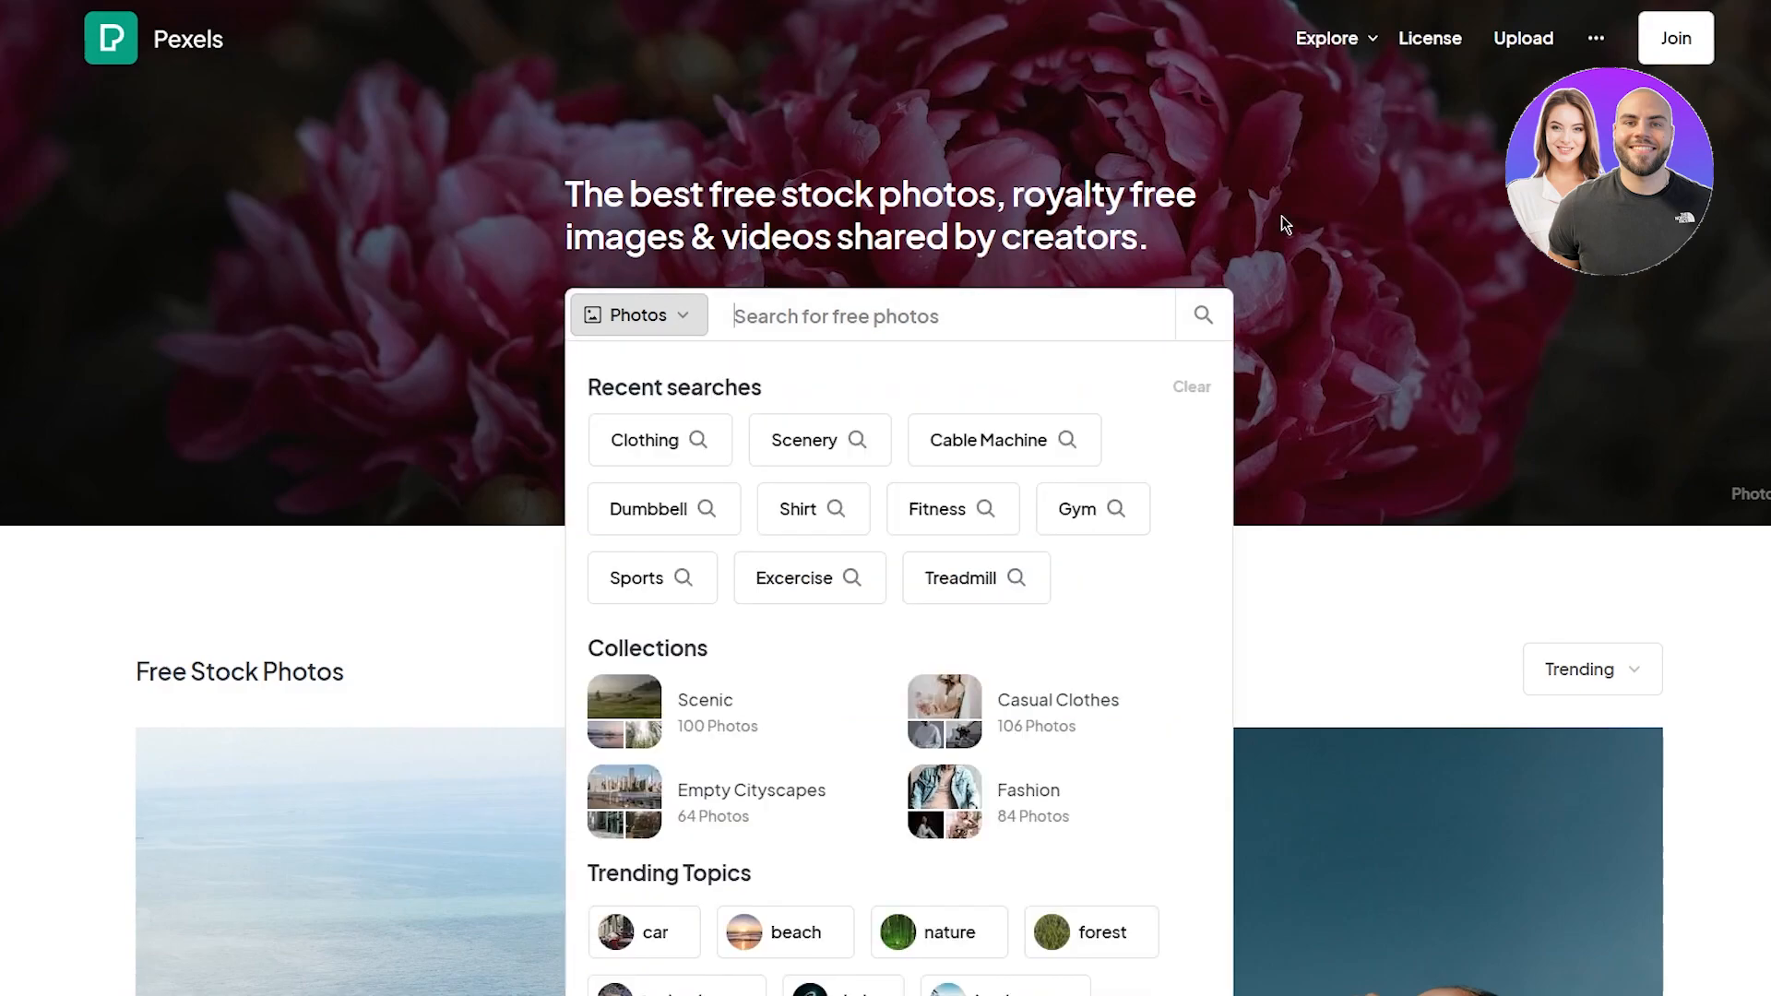
type("fitness")
key("Return")
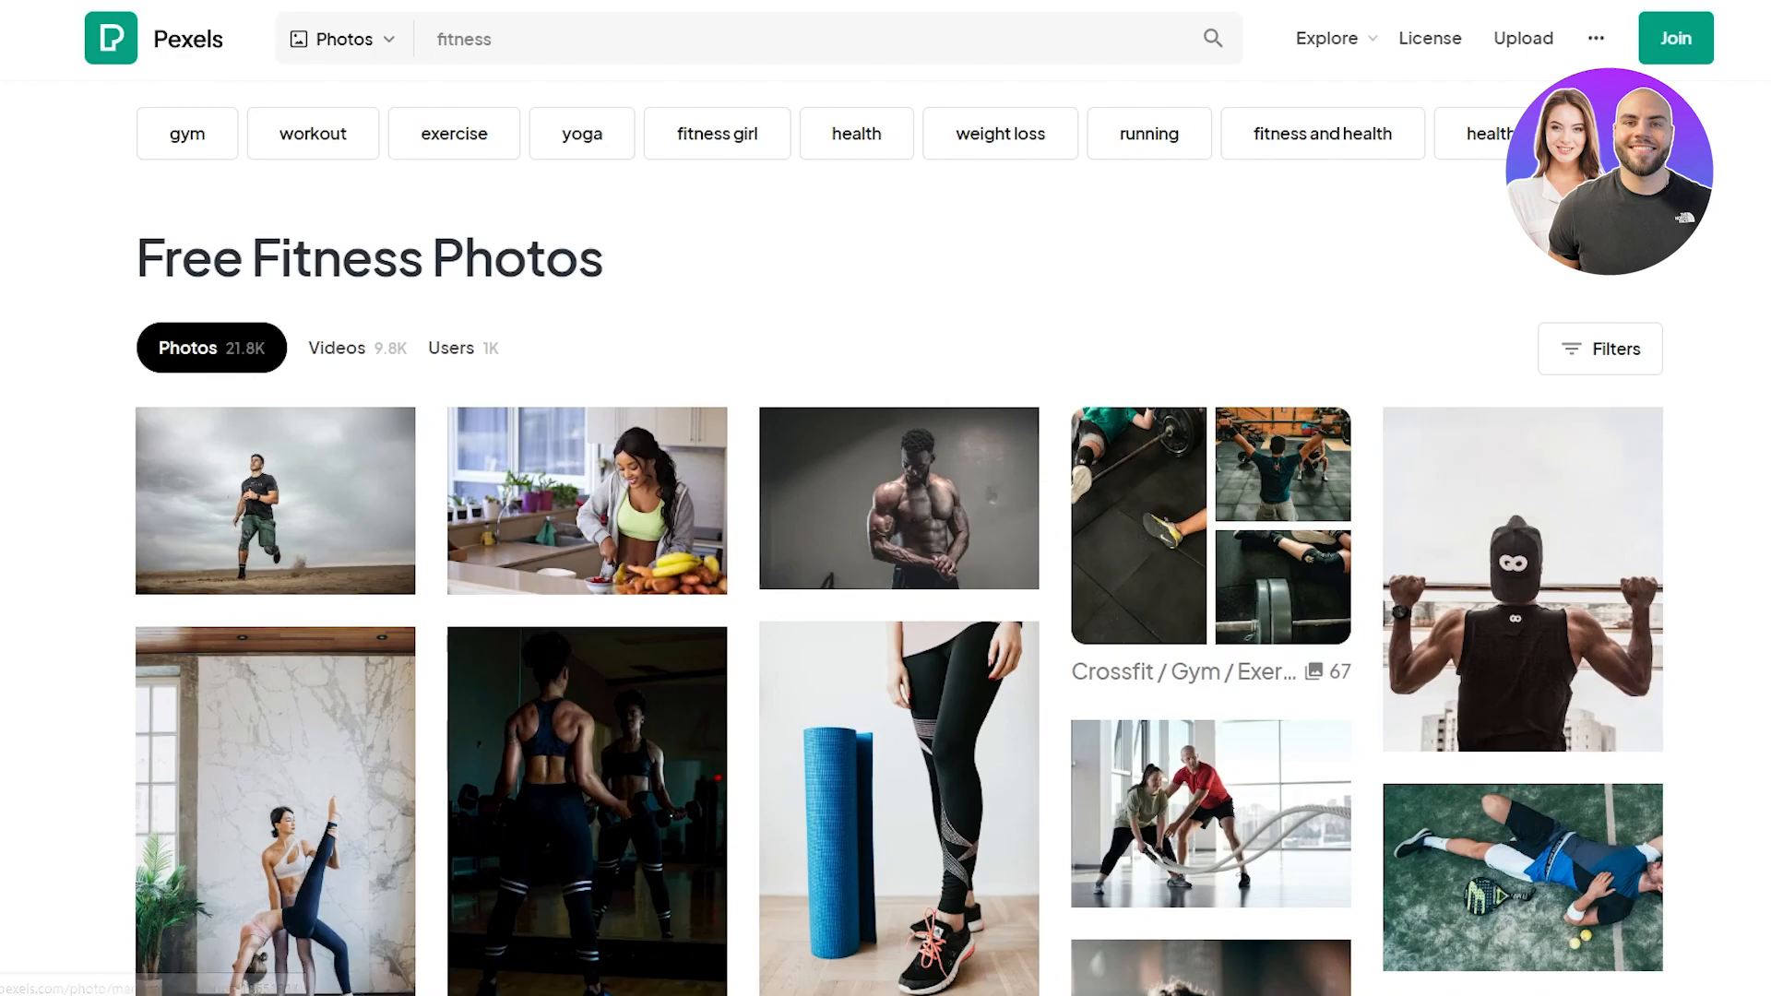
Step: Download the photo of the man running across a dirt field
scroll(1766, 441, "down", 10)
scroll(1766, 440, "down", 6)
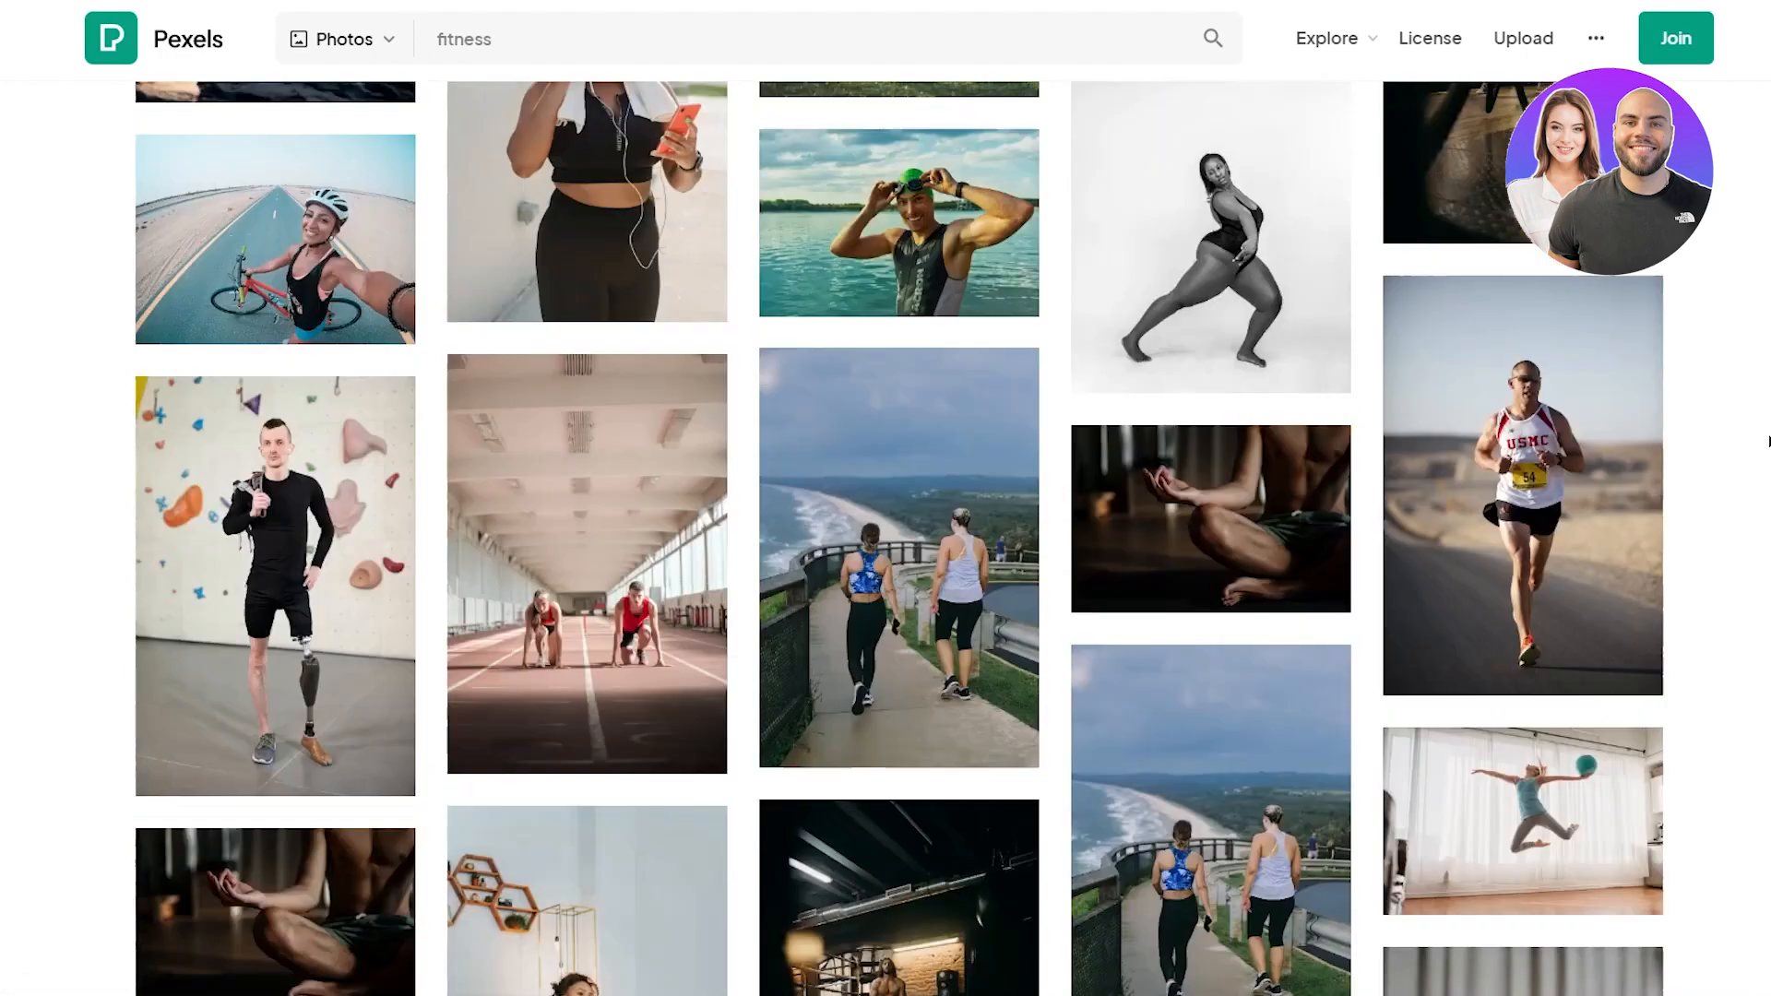
scroll(1766, 441, "up", 15)
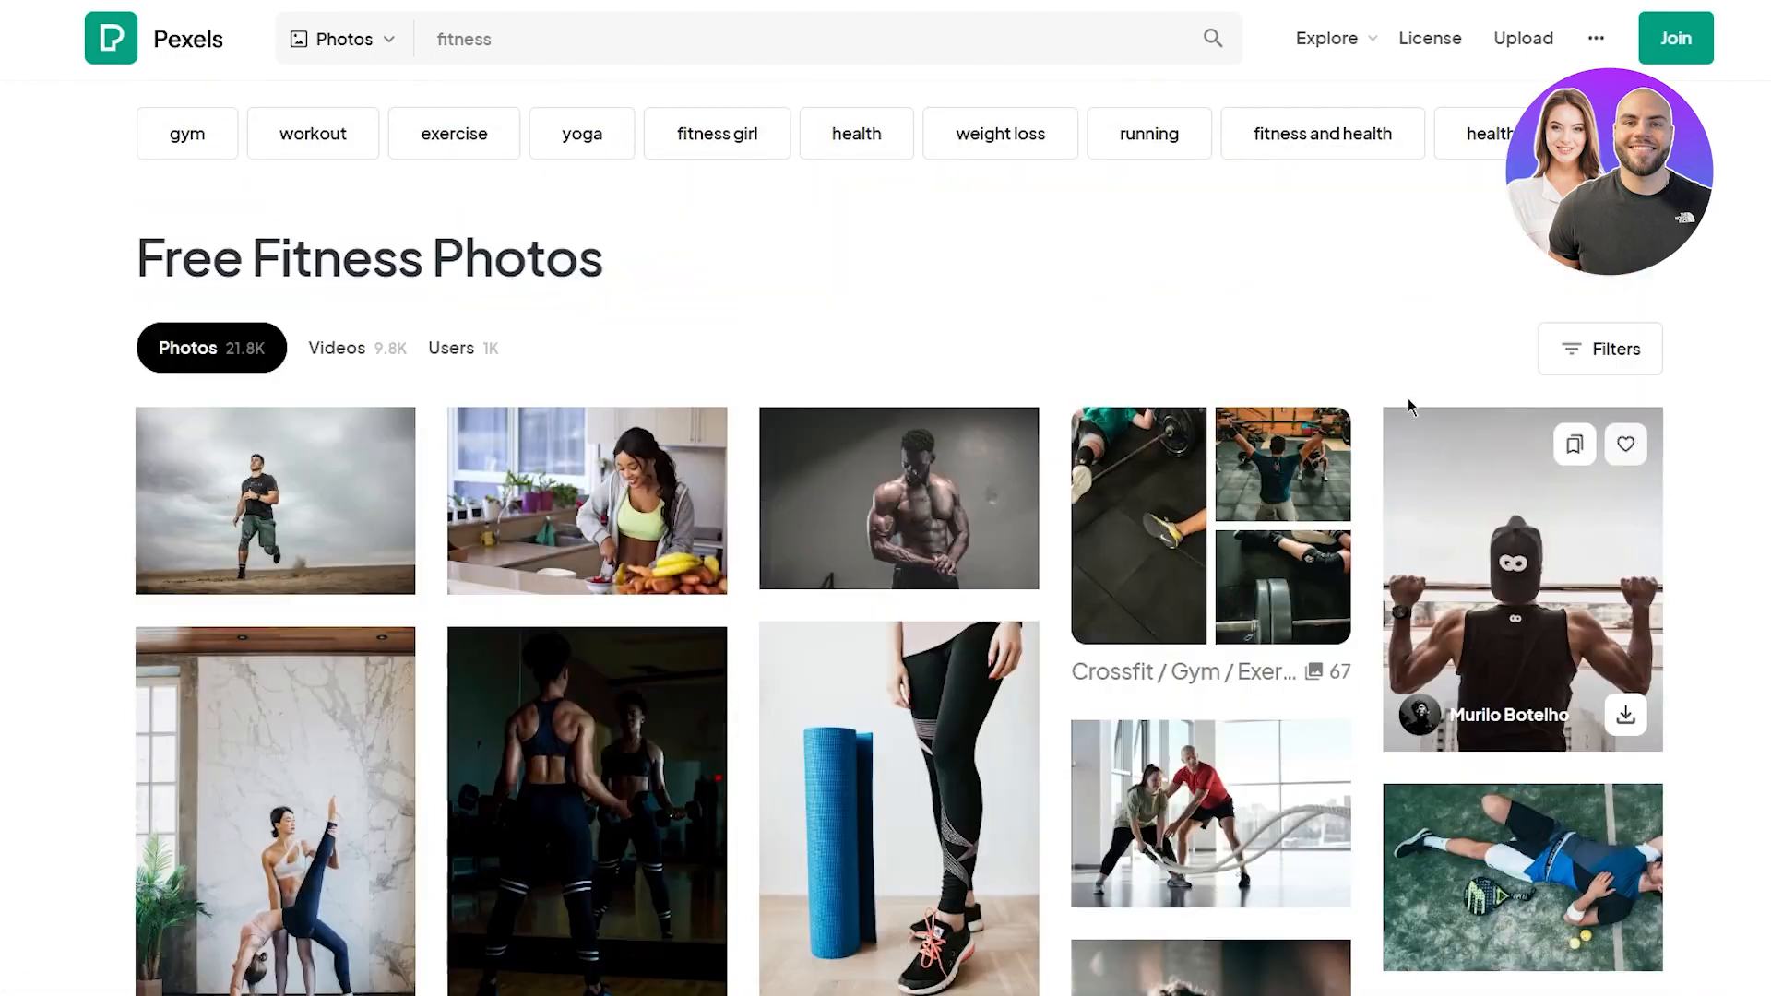
left_click(379, 563)
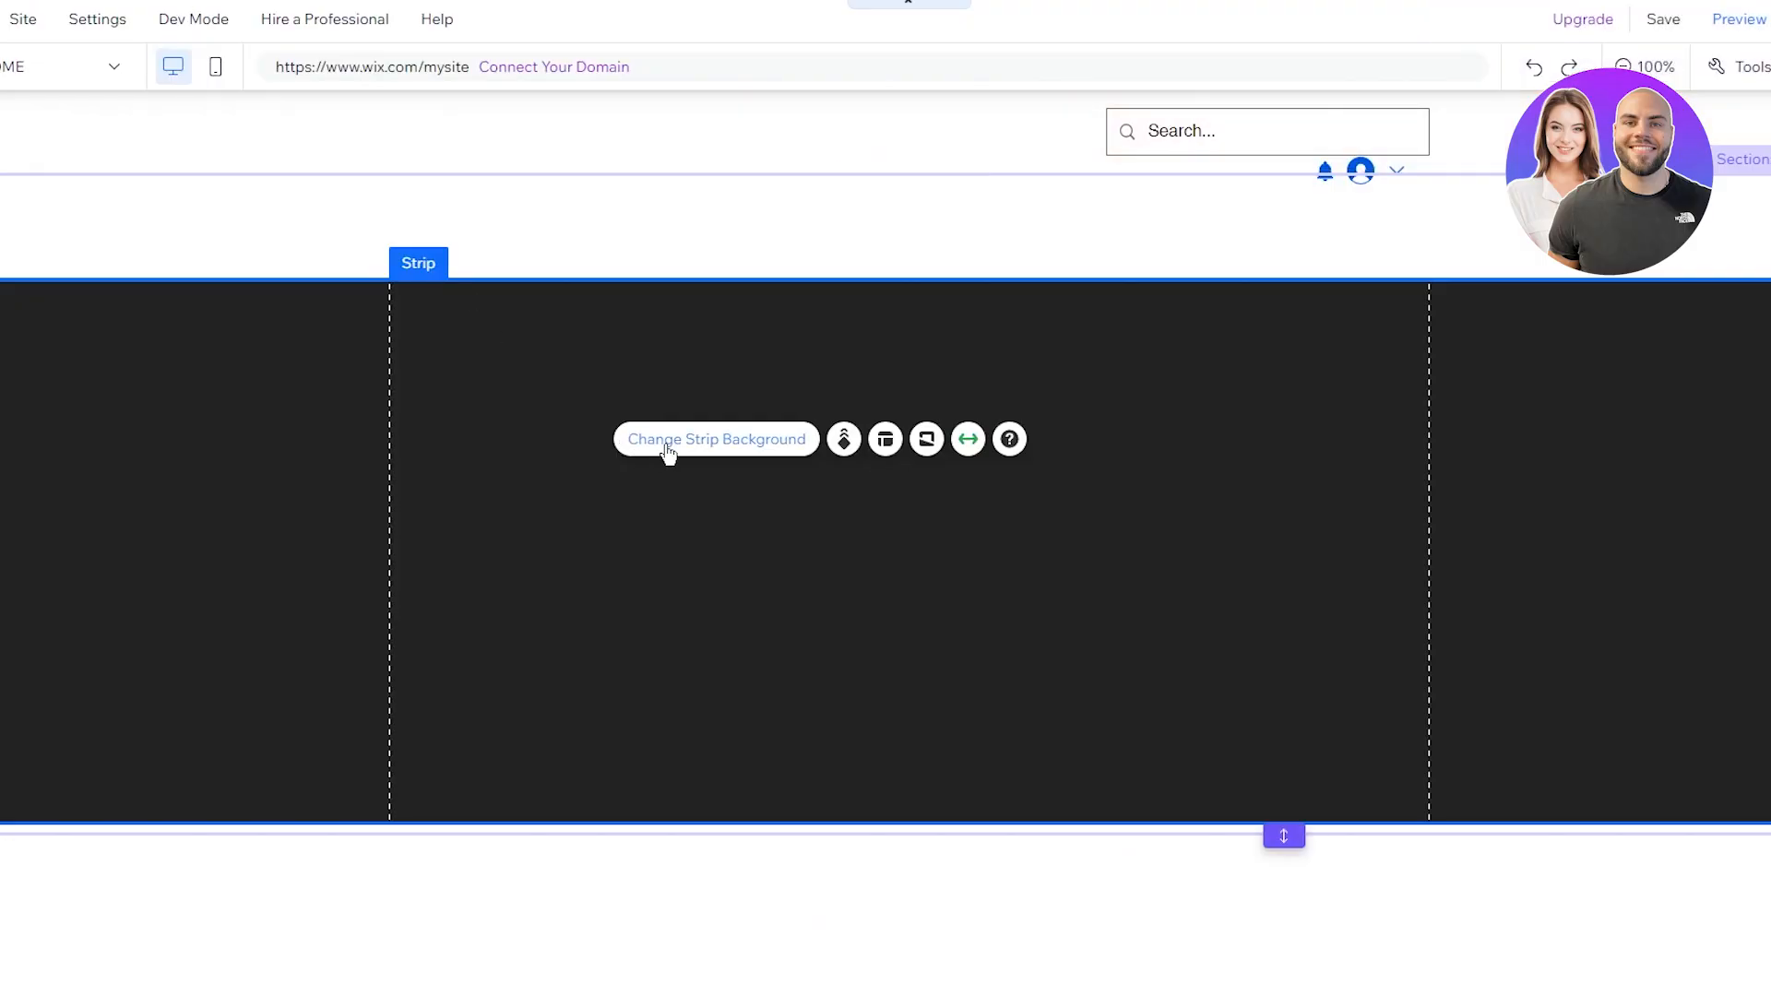
Step: Upload the downloaded running-man JPG and apply it as the hero strip's background image
left_click(667, 451)
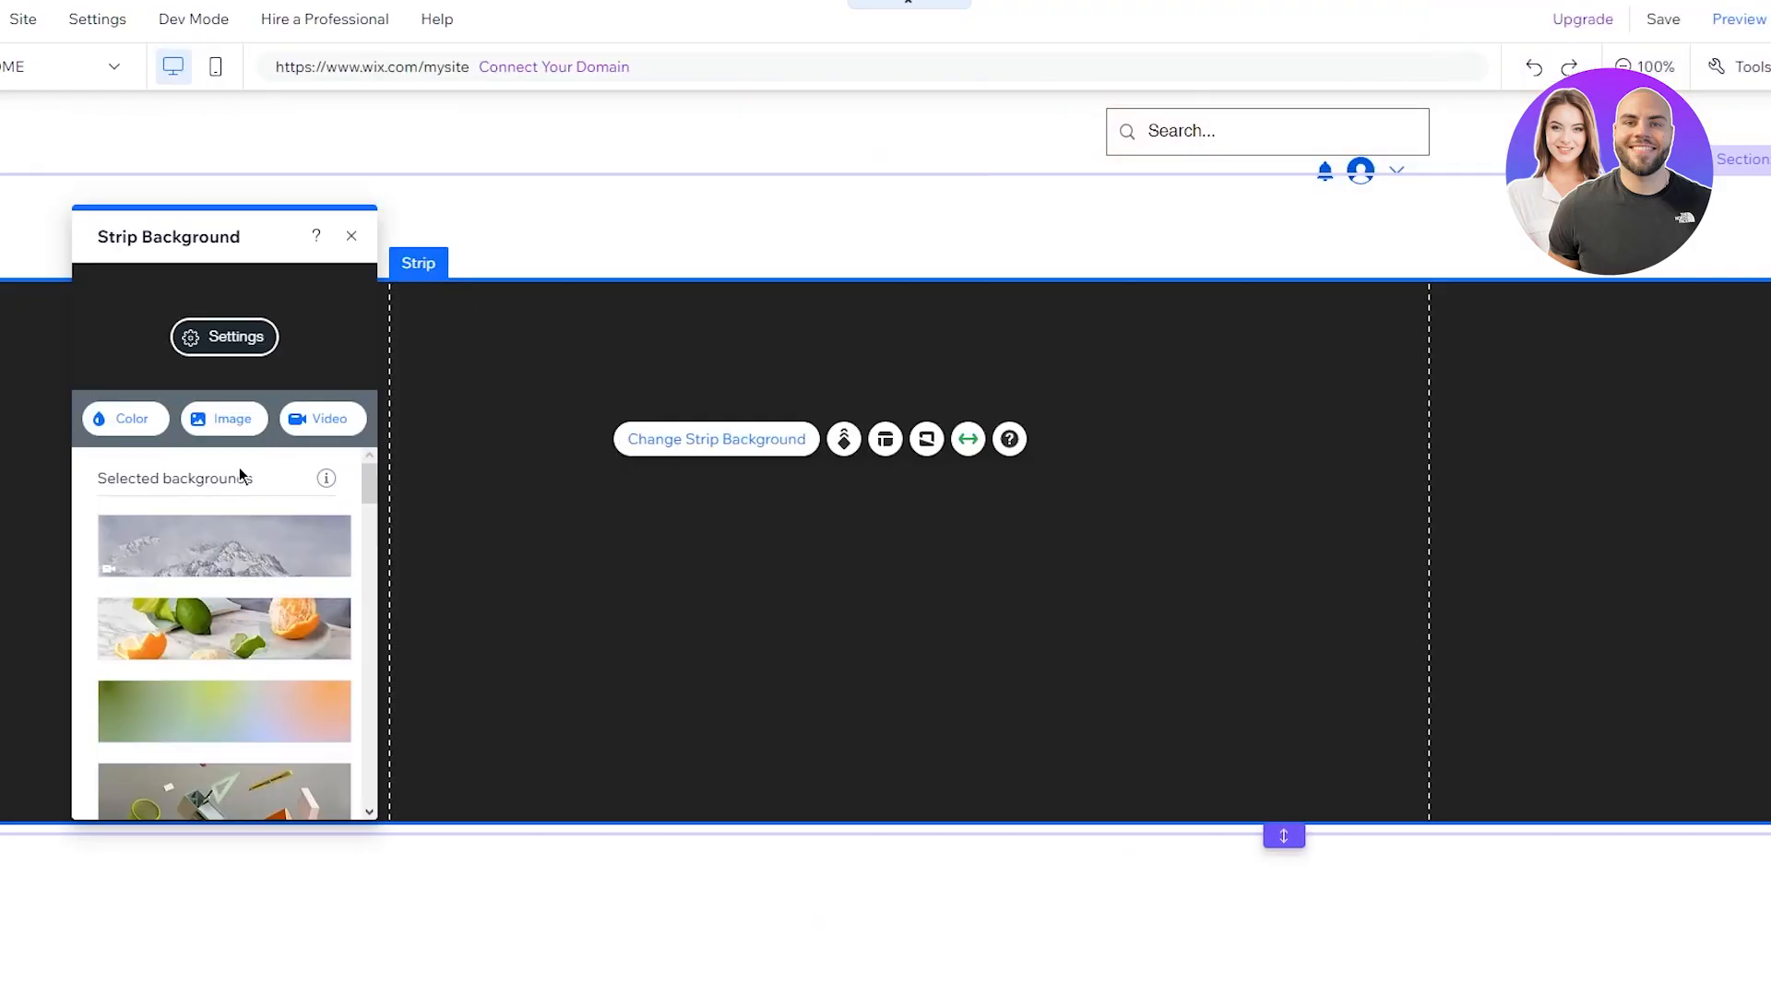
left_click(197, 430)
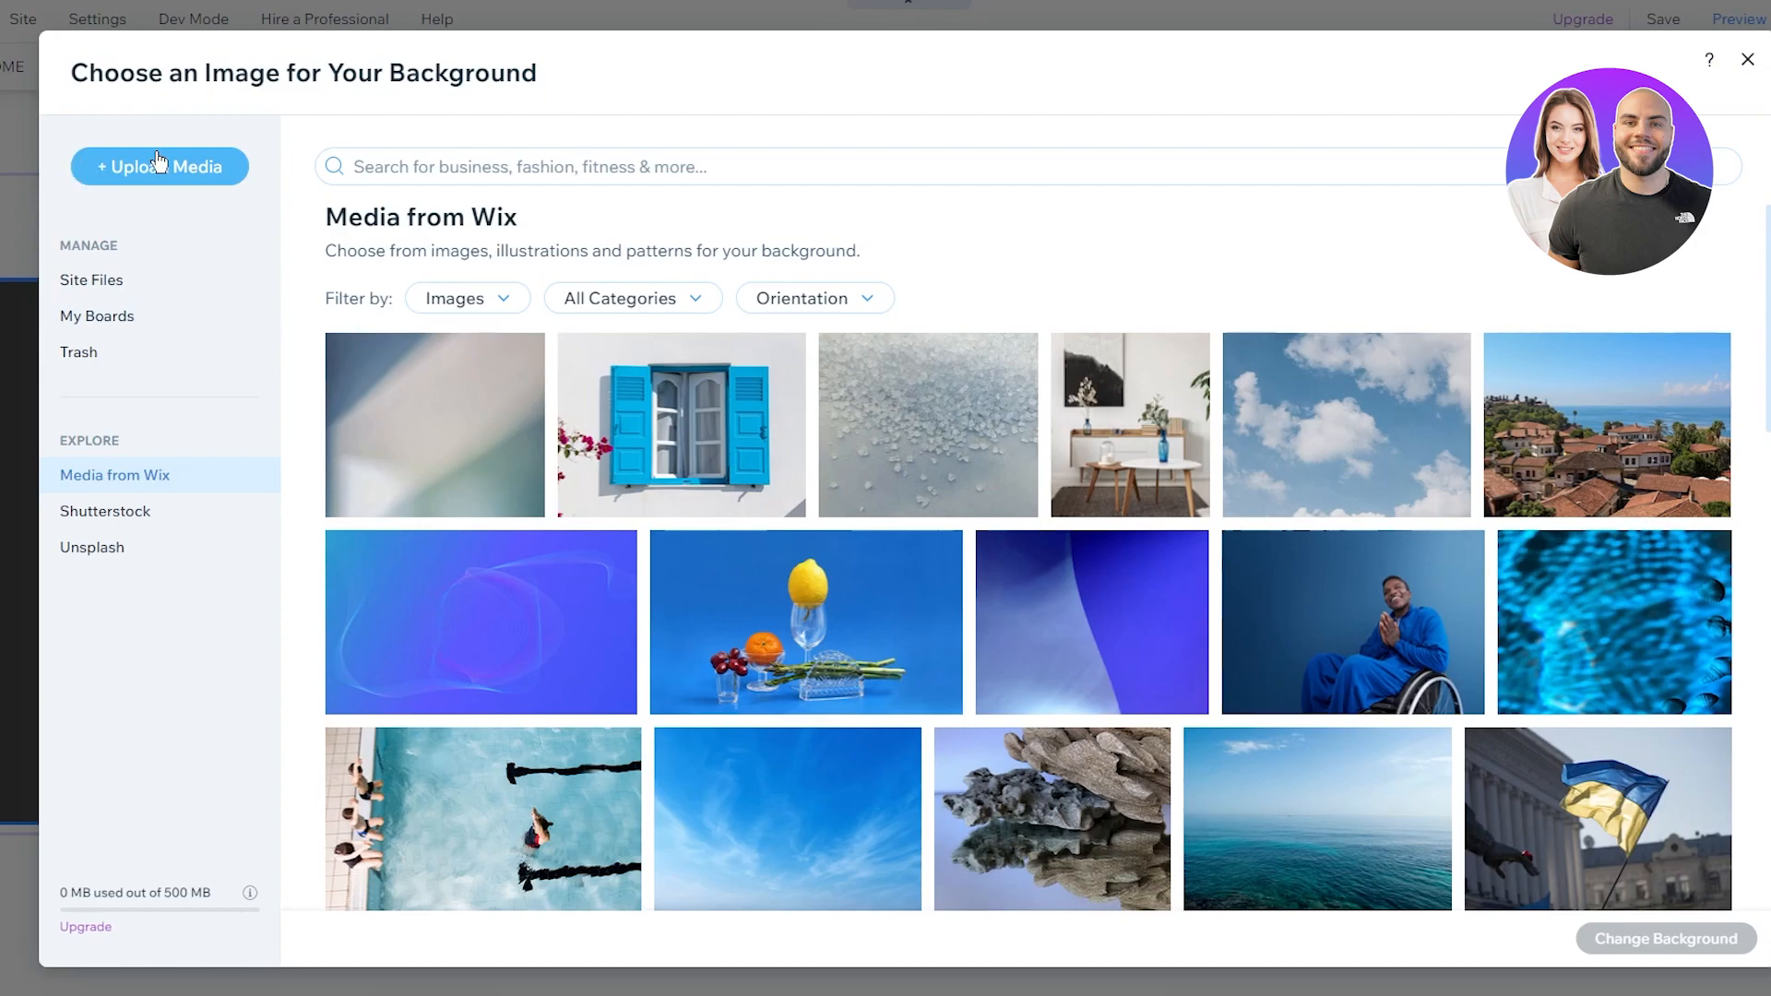
left_click(197, 166)
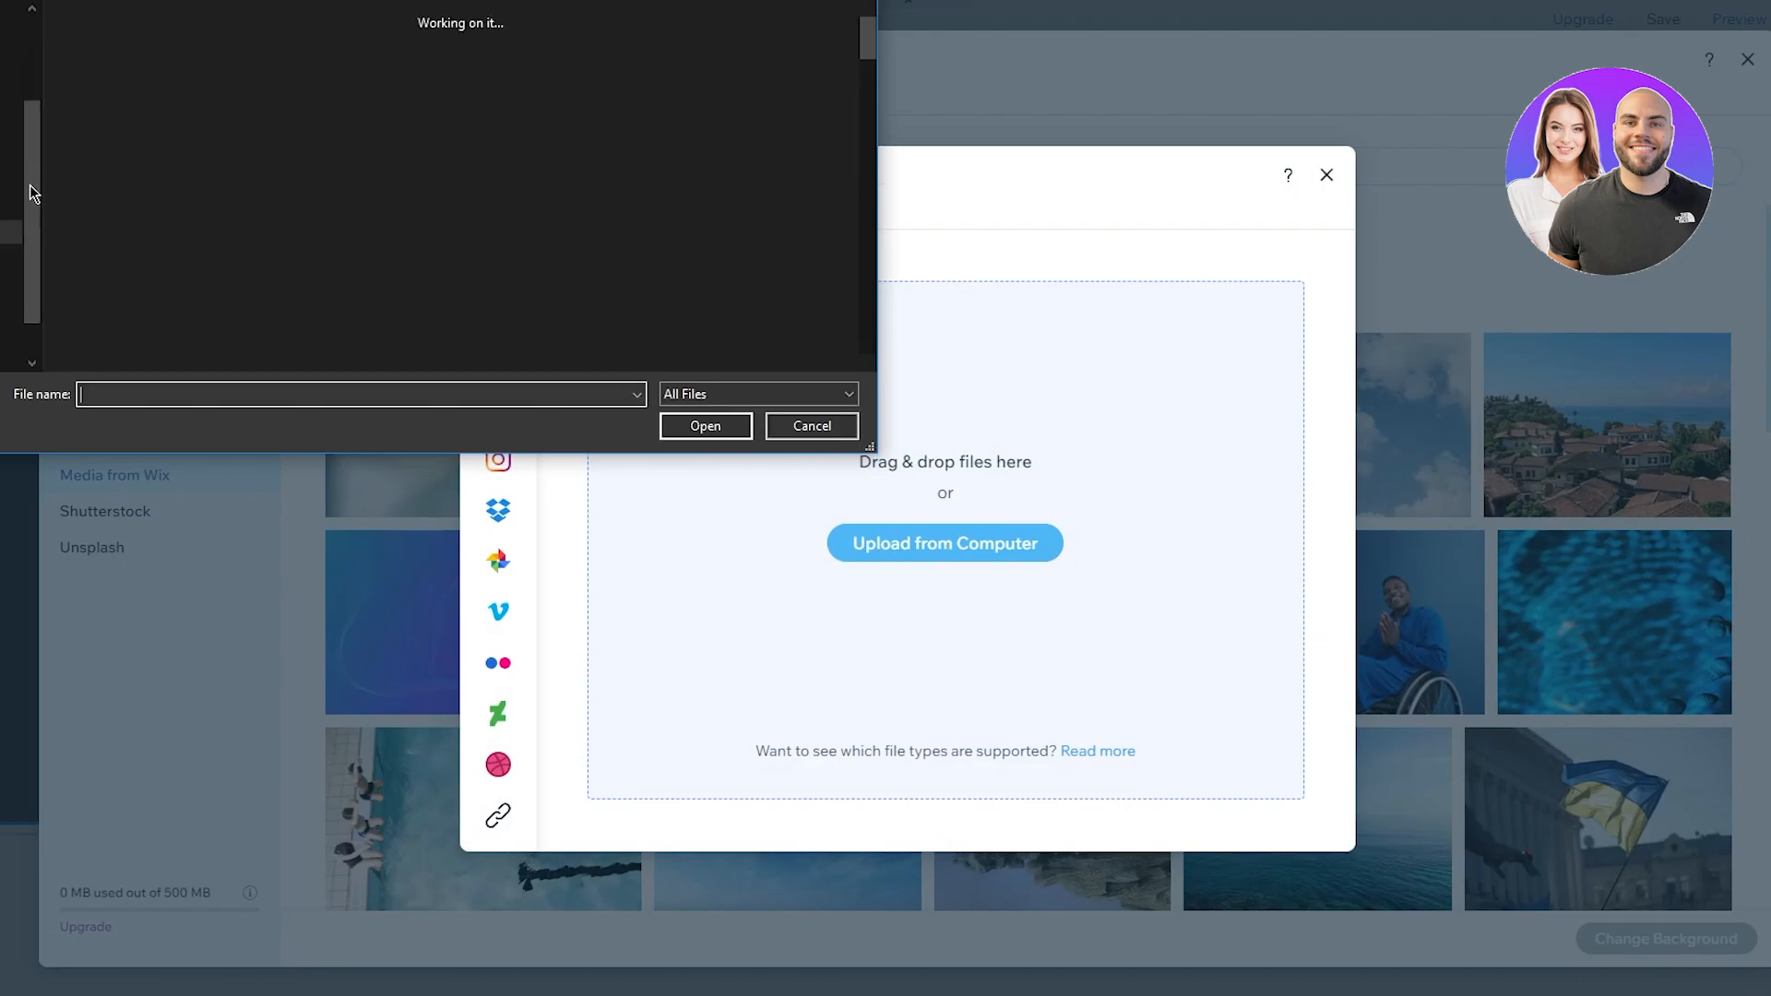
double_click(102, 70)
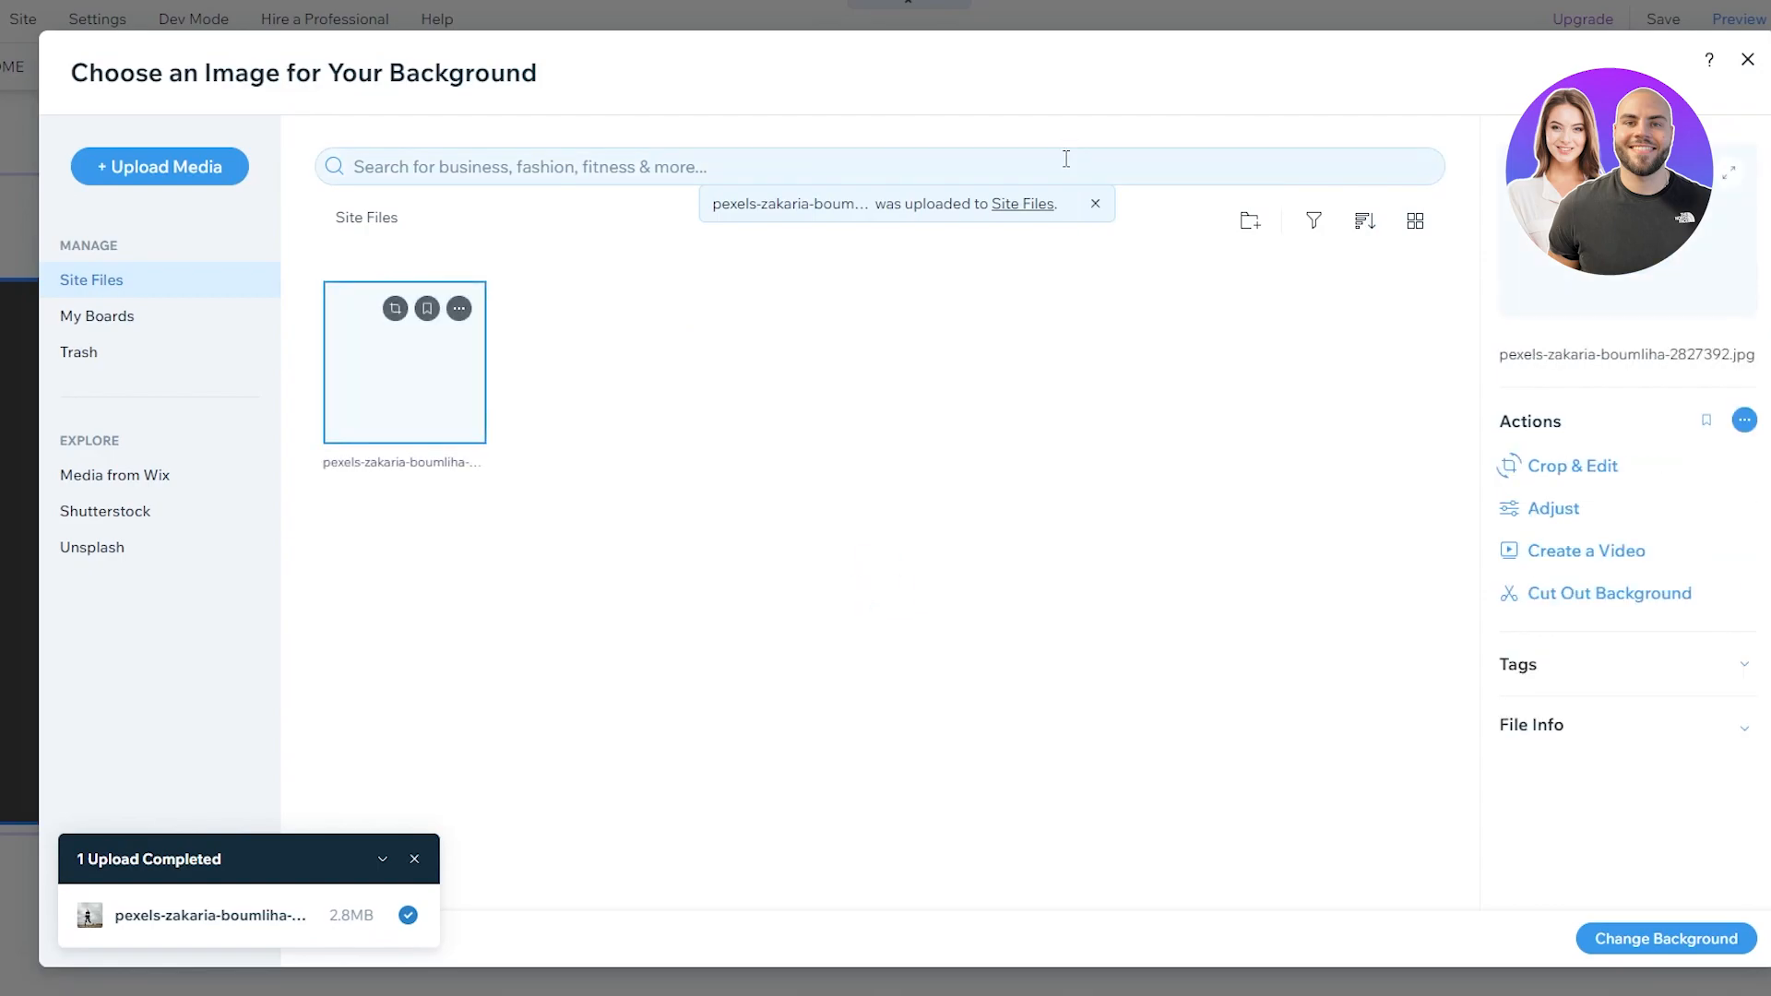
left_click(1674, 930)
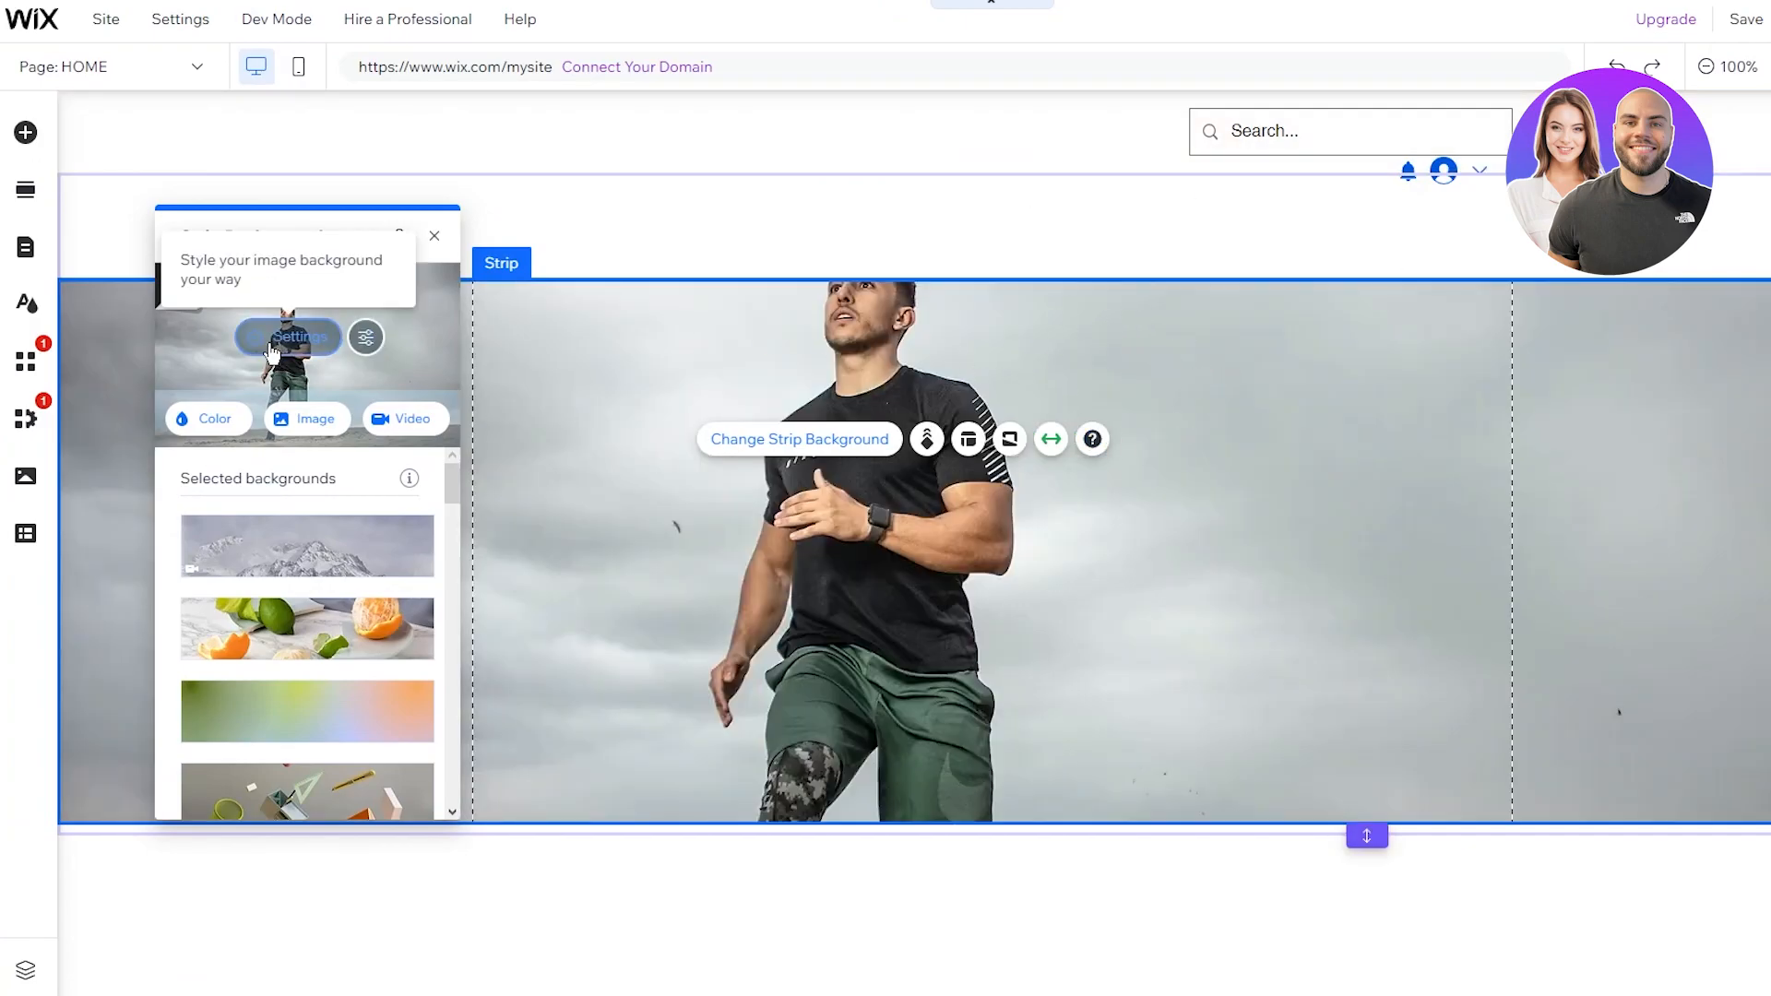
left_click(366, 348)
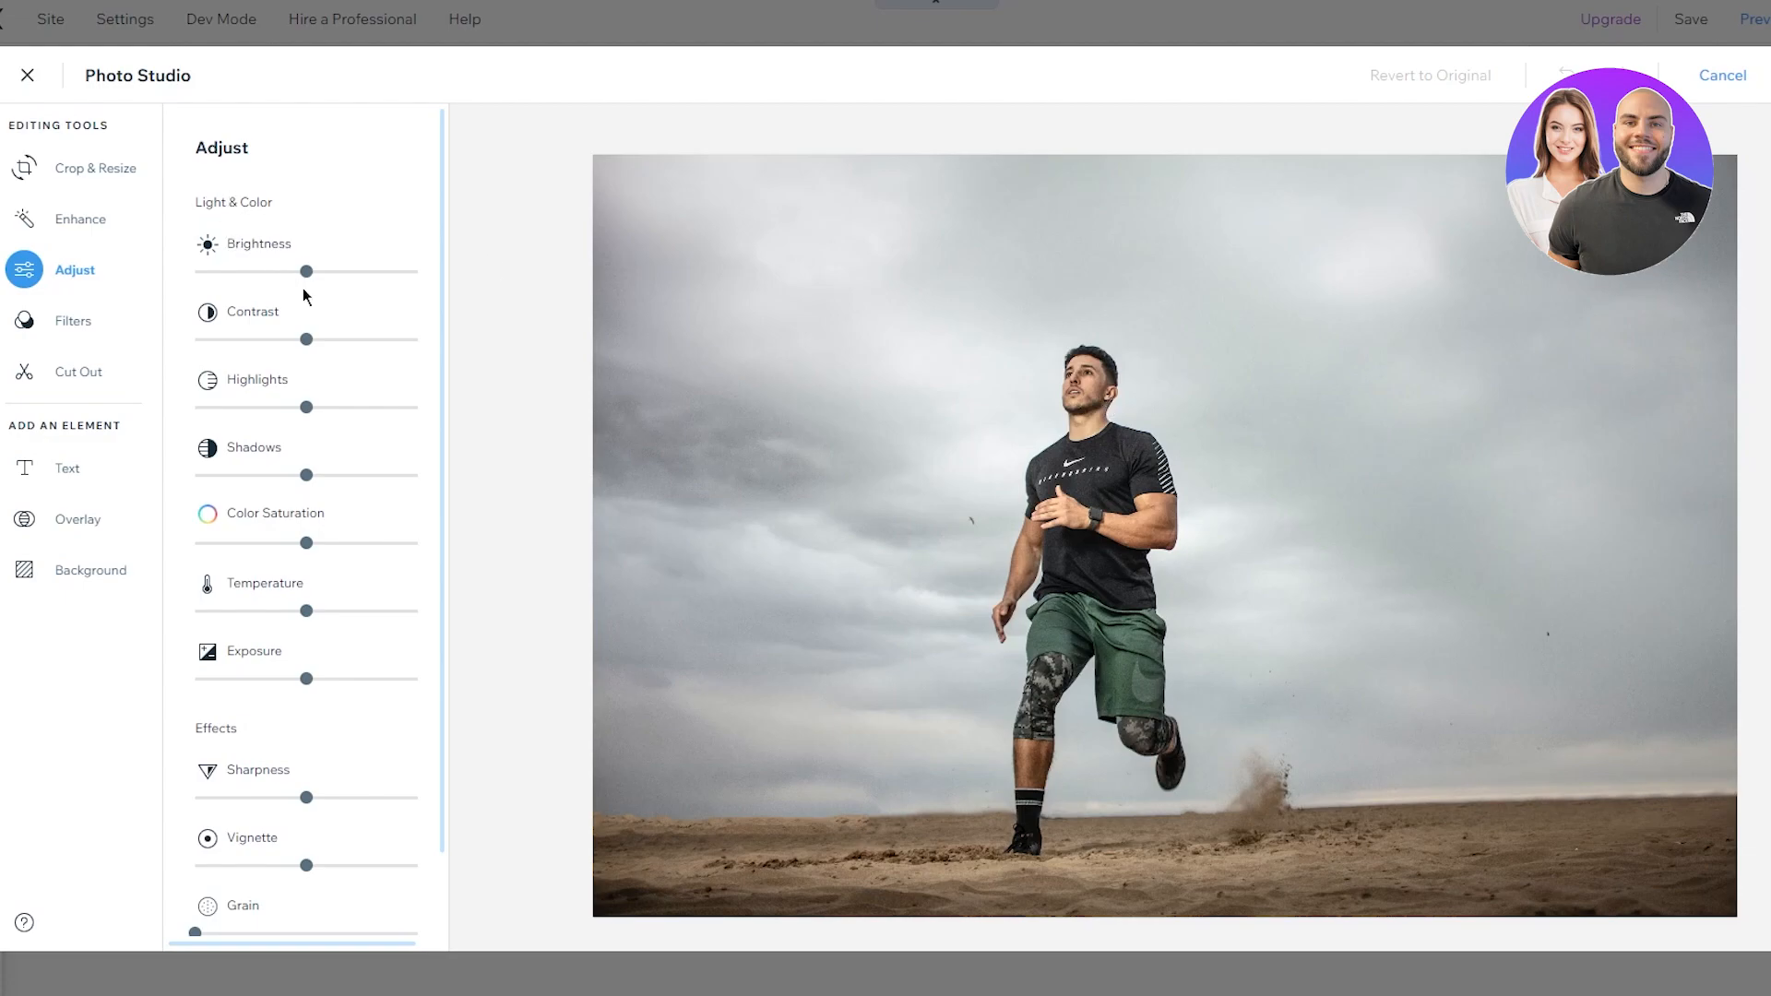
mouse_move(305, 277)
left_mouse_down()
mouse_move(240, 293)
mouse_move(342, 286)
mouse_move(316, 289)
left_mouse_up()
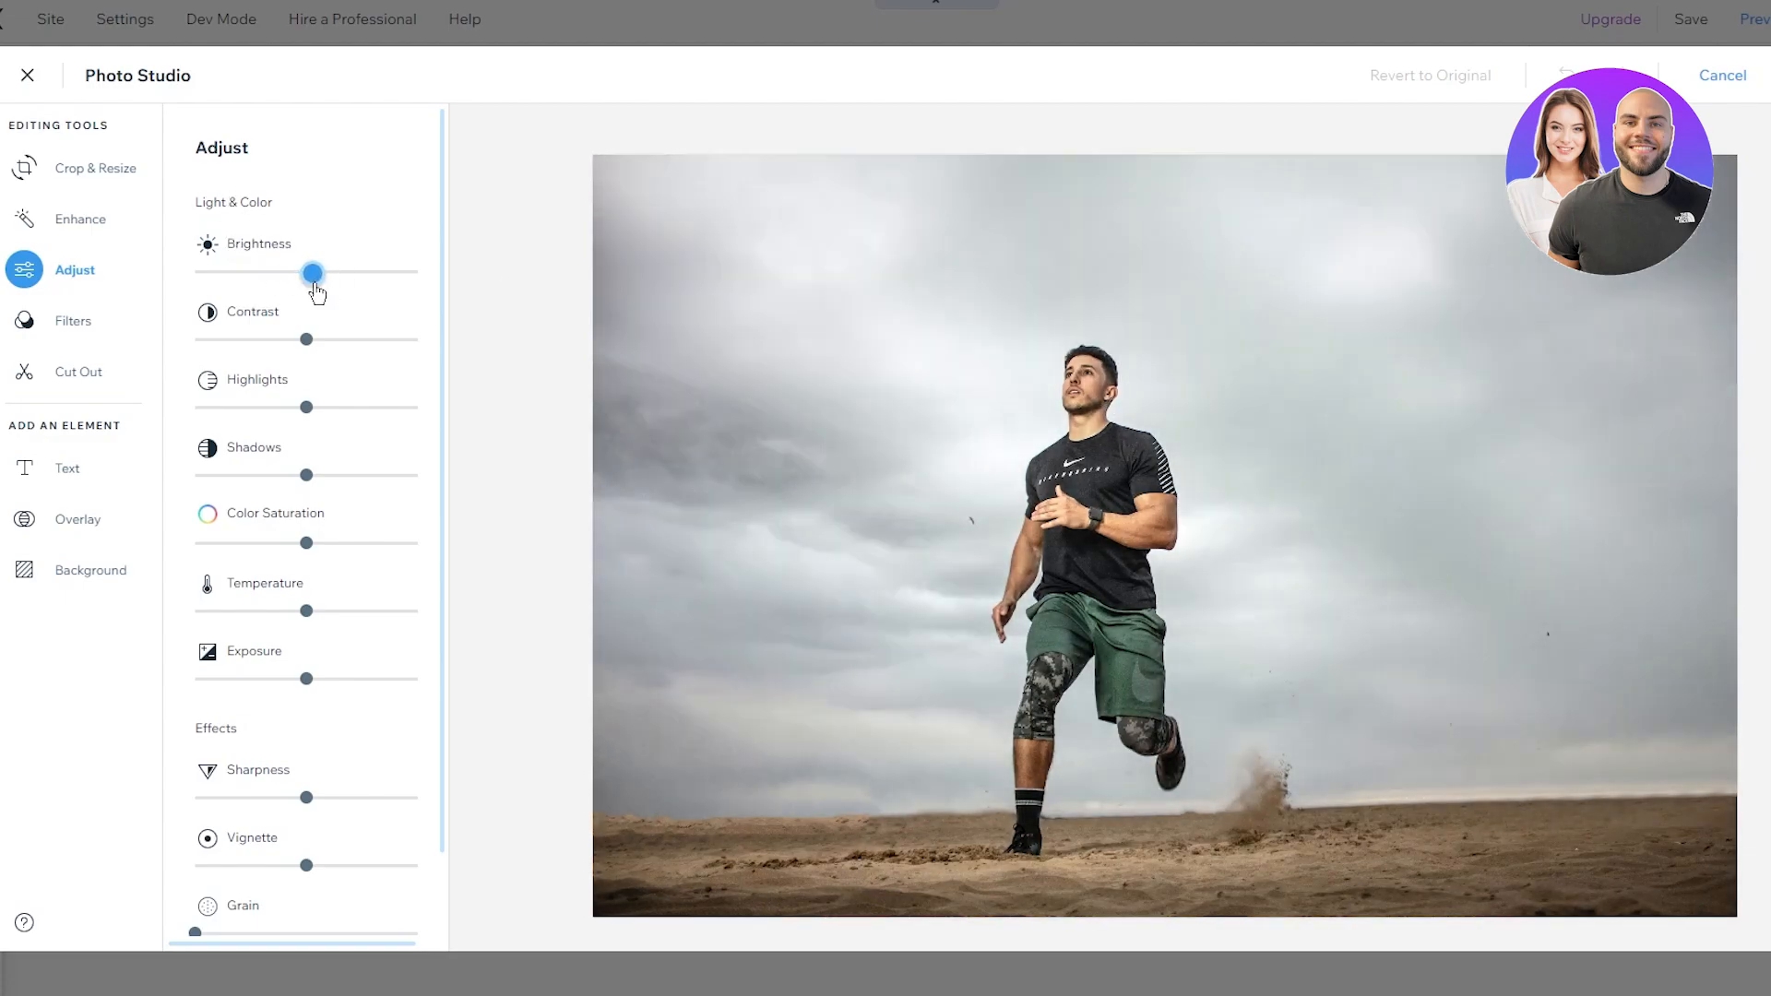
left_click(358, 339)
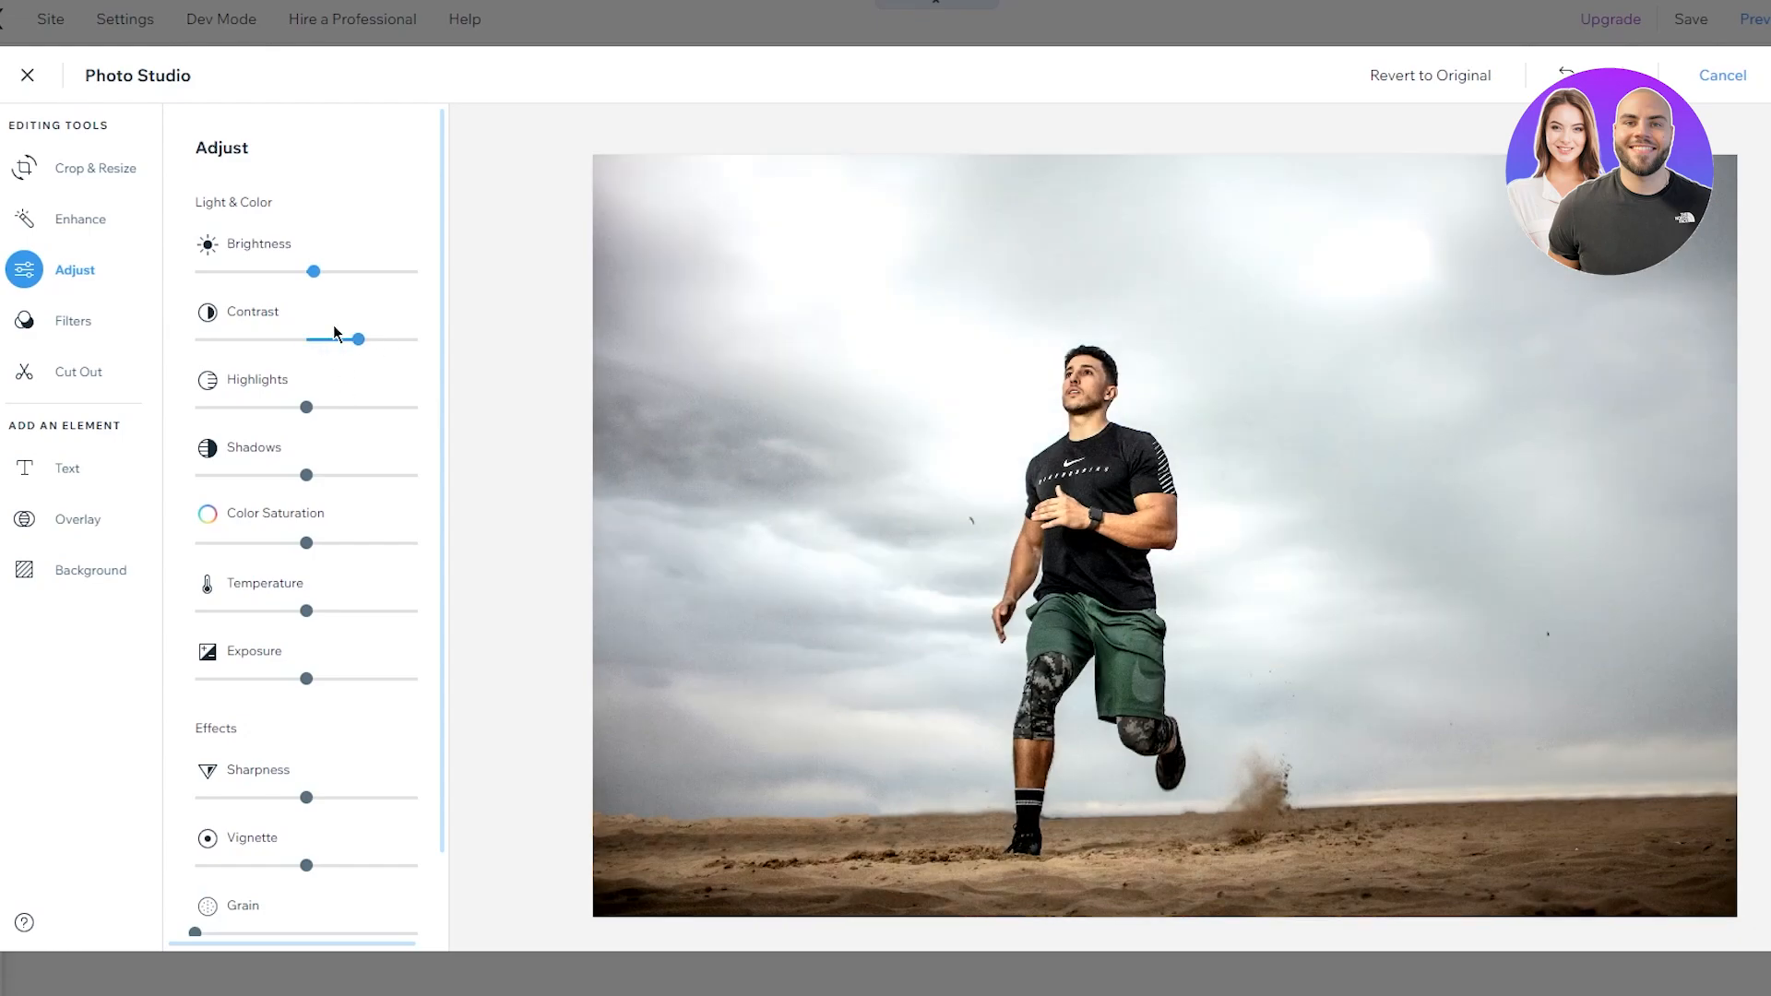
left_click(1722, 75)
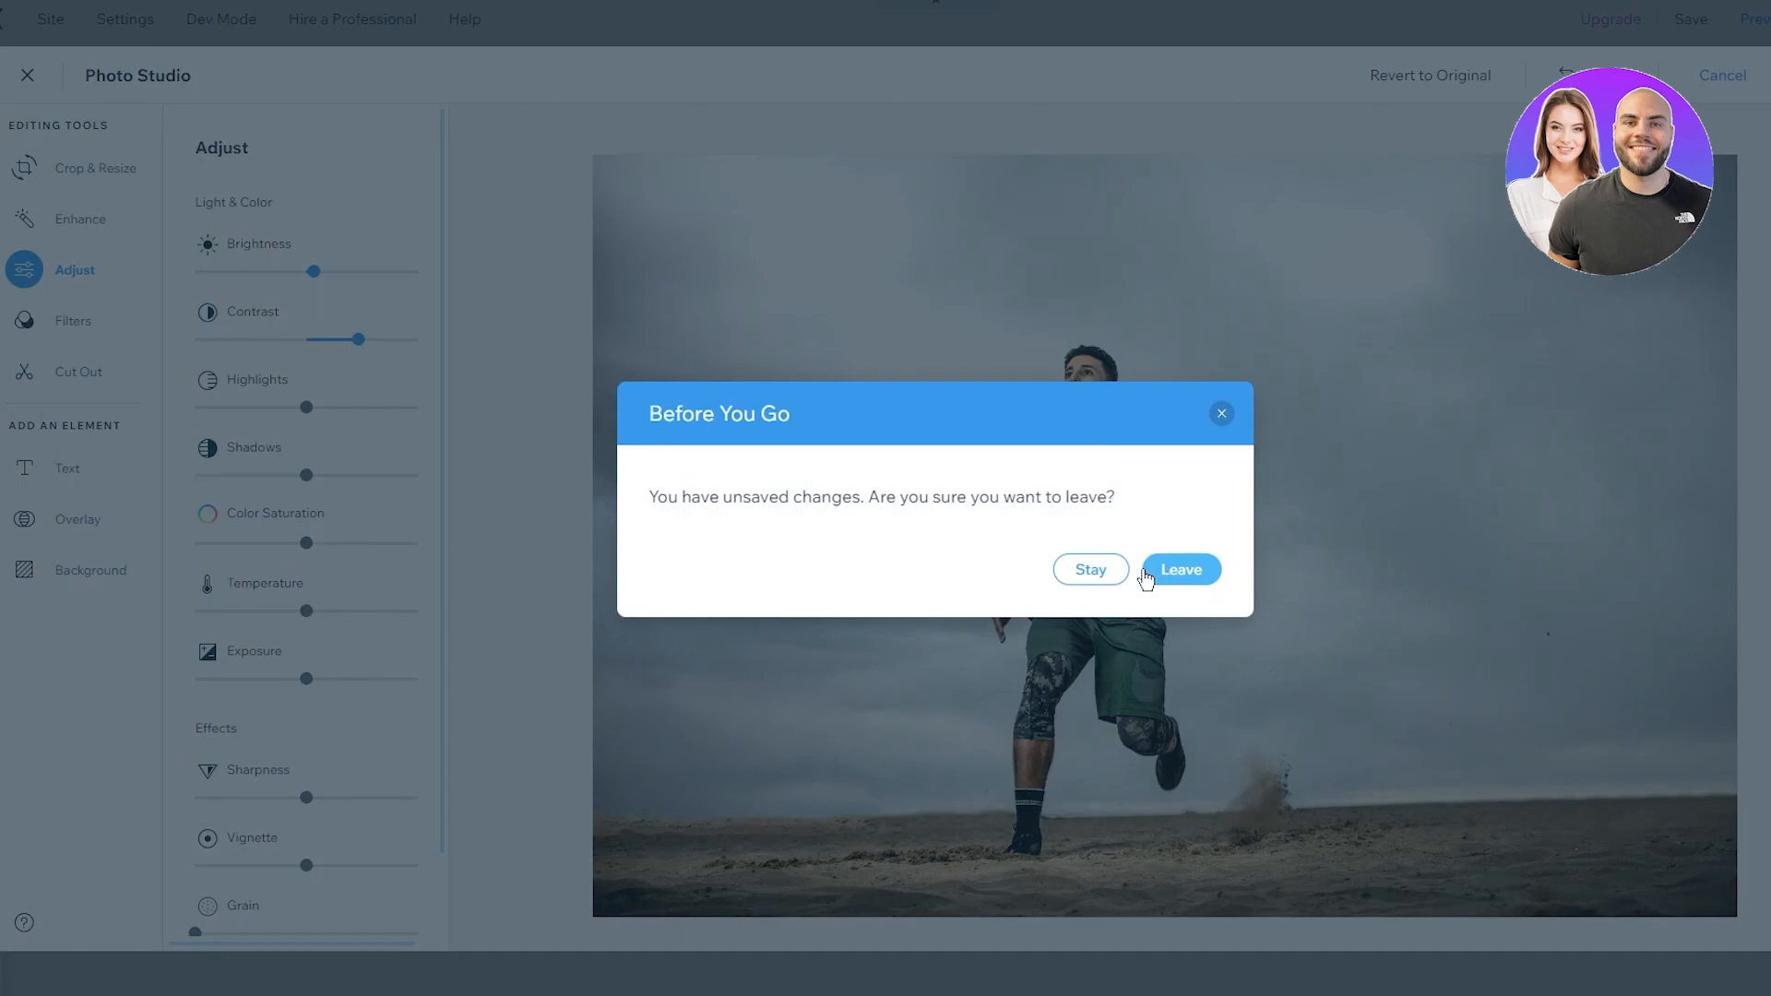
left_click(1088, 569)
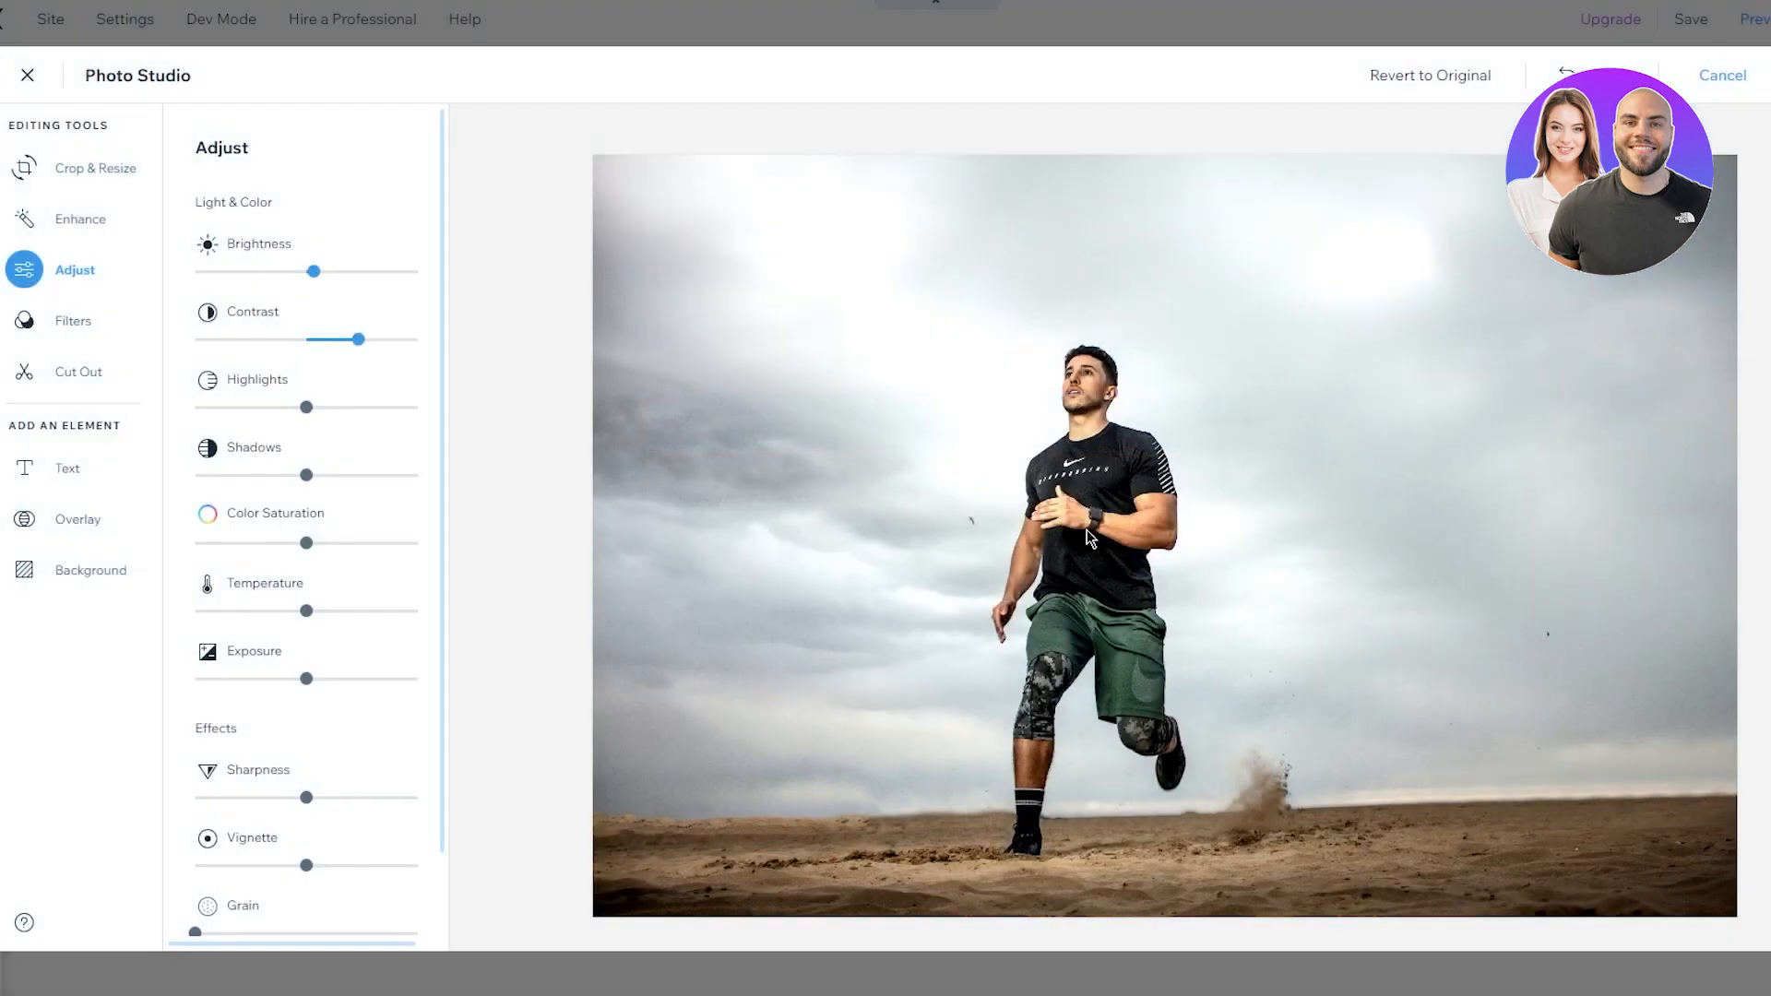
left_click(95, 171)
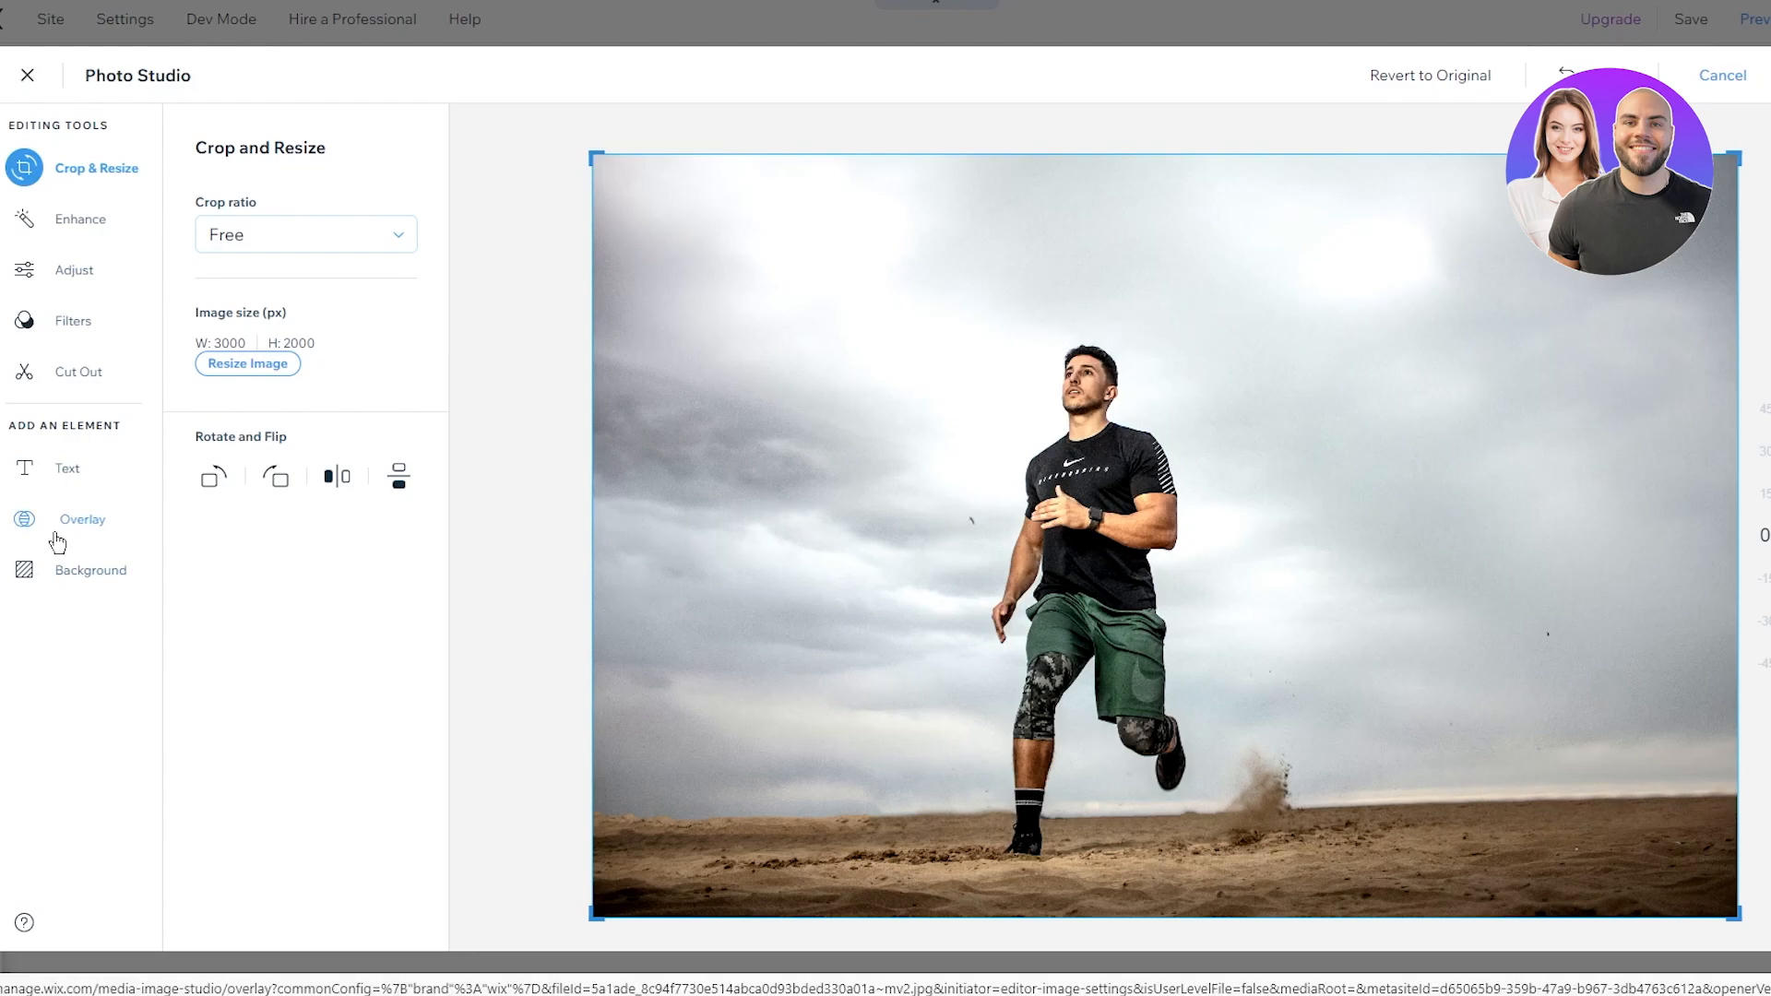
left_click(1722, 75)
left_click(1165, 569)
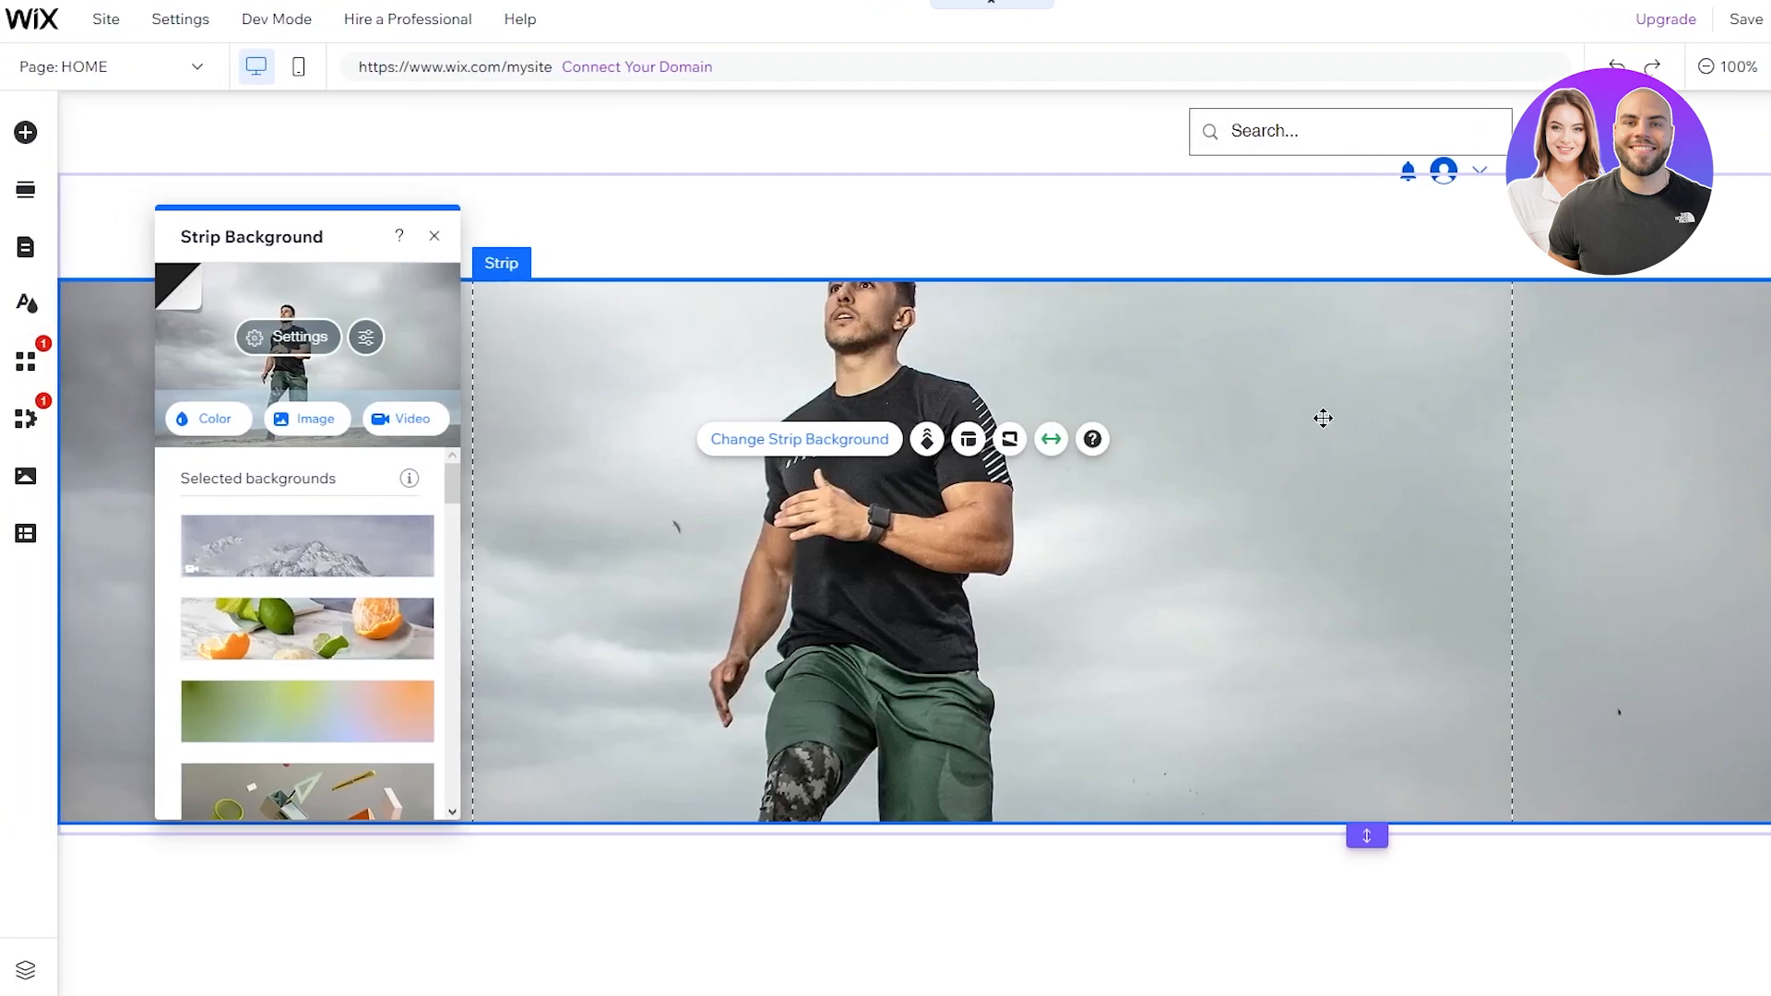
Step: Try several positions for the background photo, settle on centre with Scale to fill, then close settings
left_click_drag(1307, 490, 1397, 428)
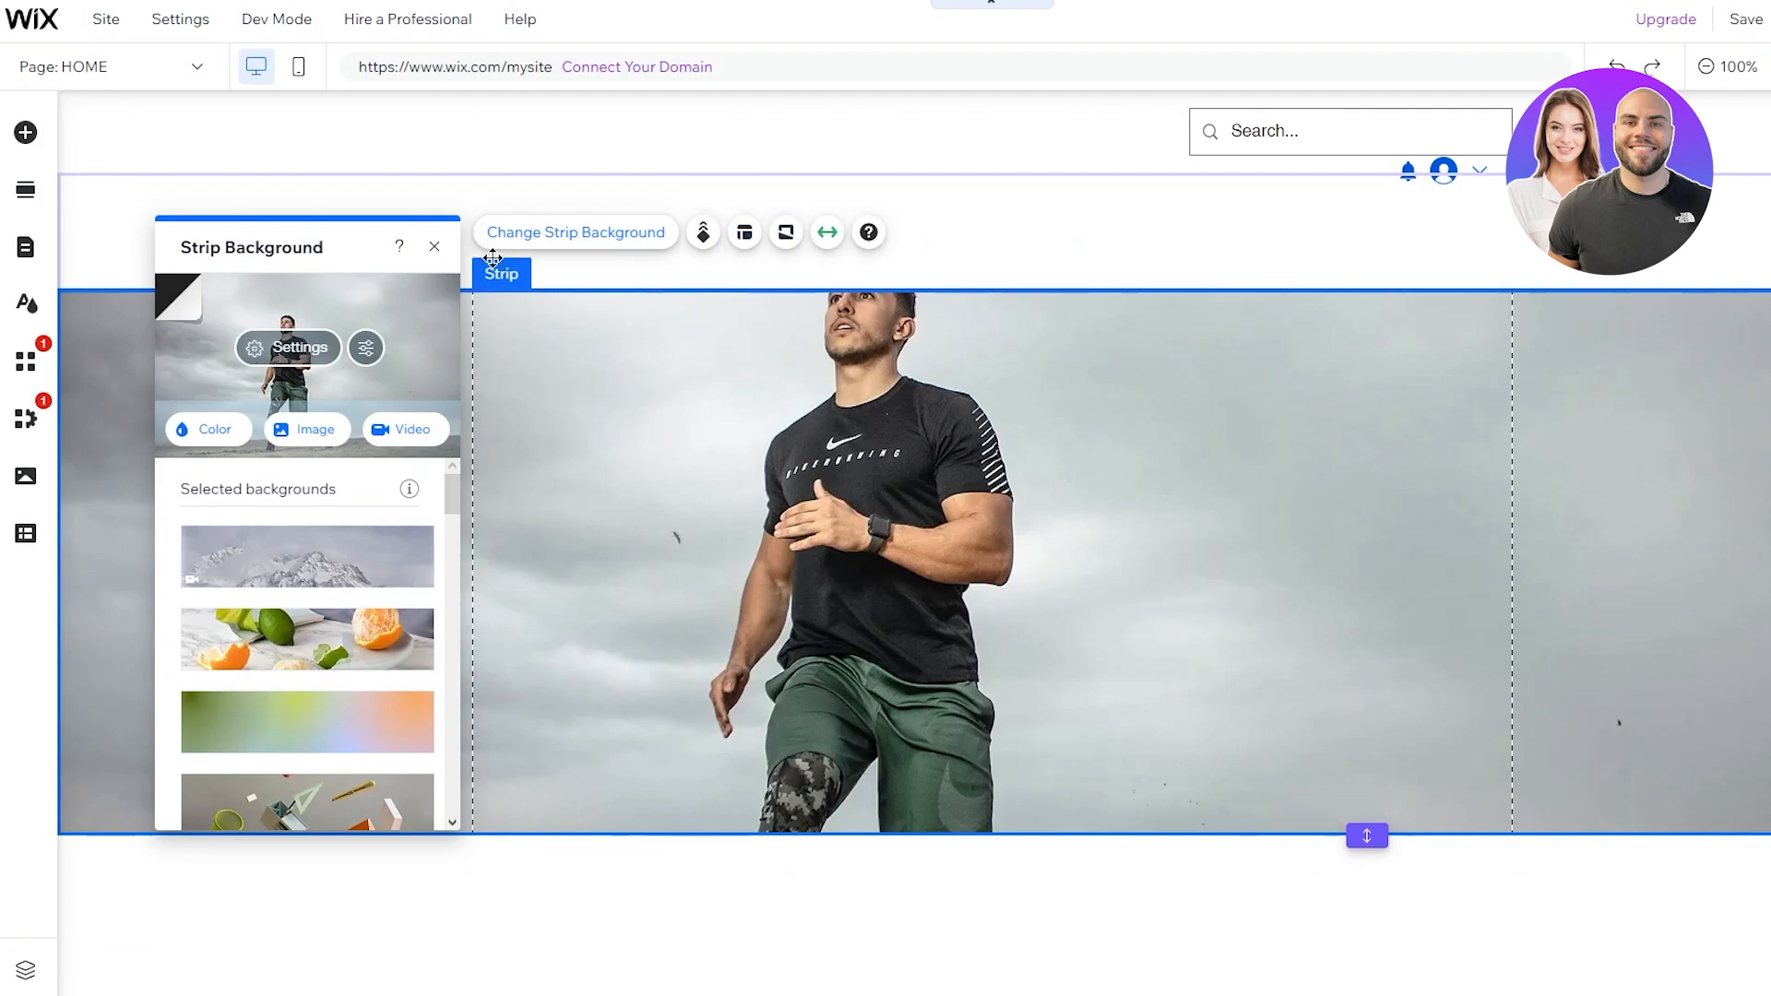
left_click(287, 348)
scroll(388, 415, "down", 2)
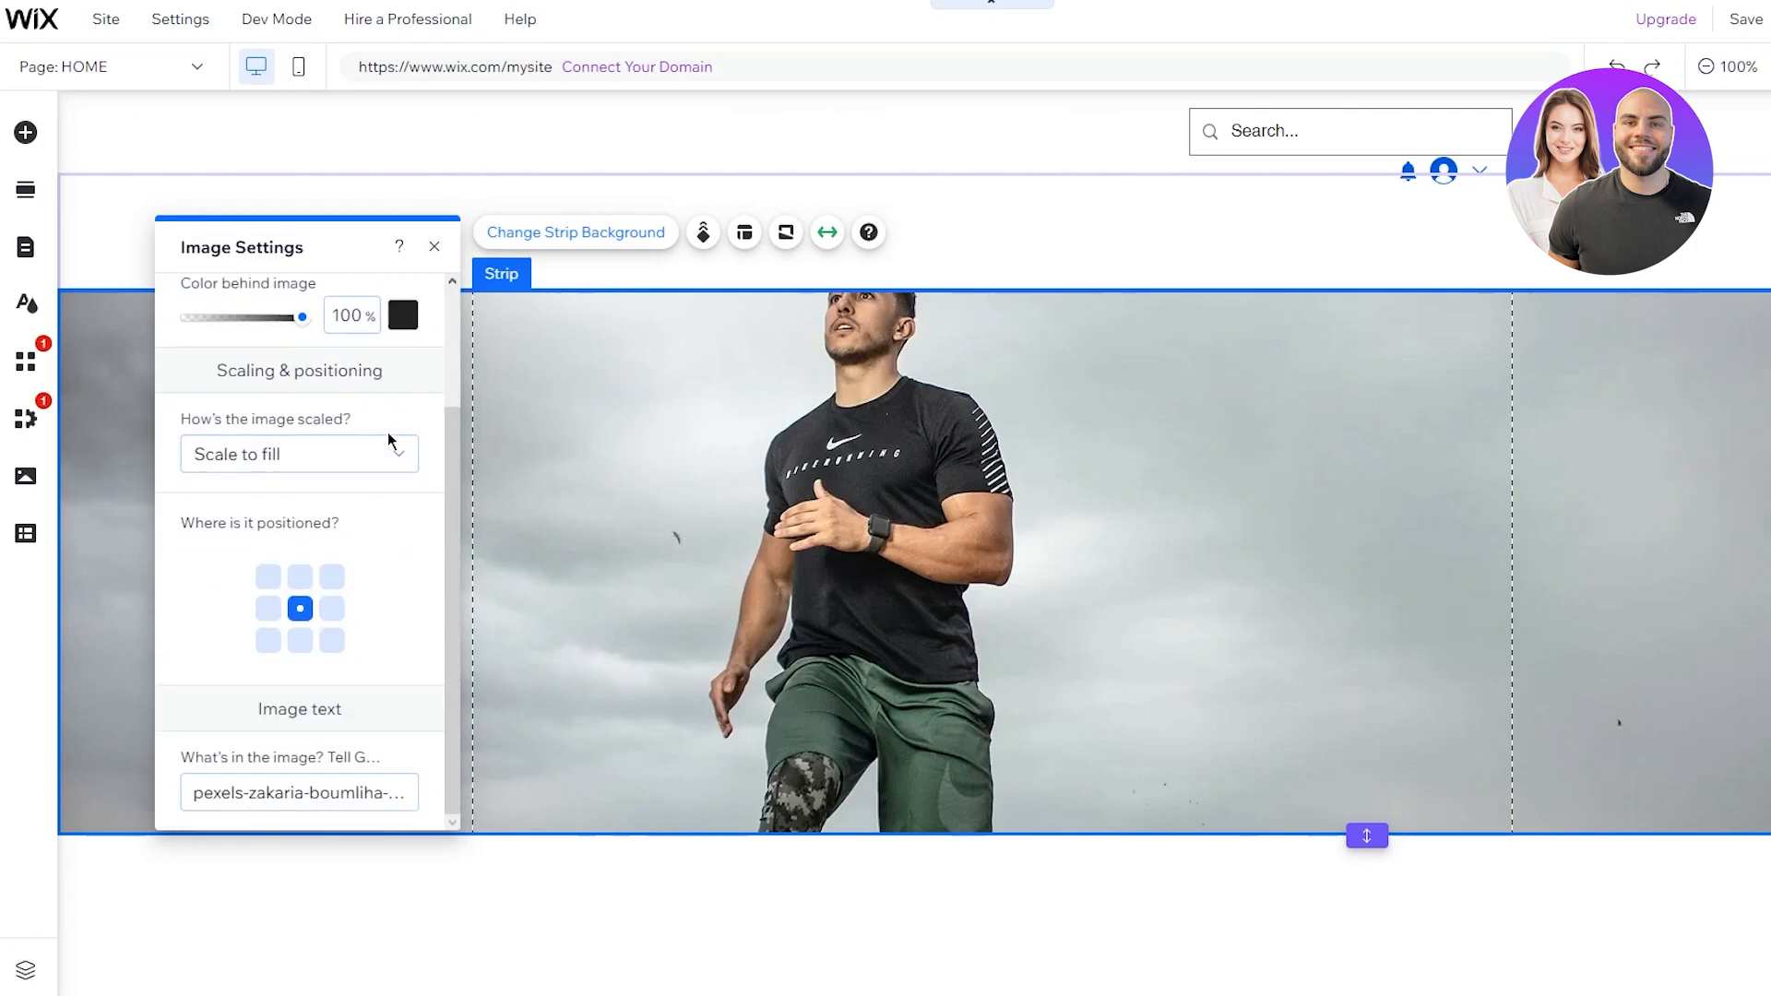
left_click(300, 576)
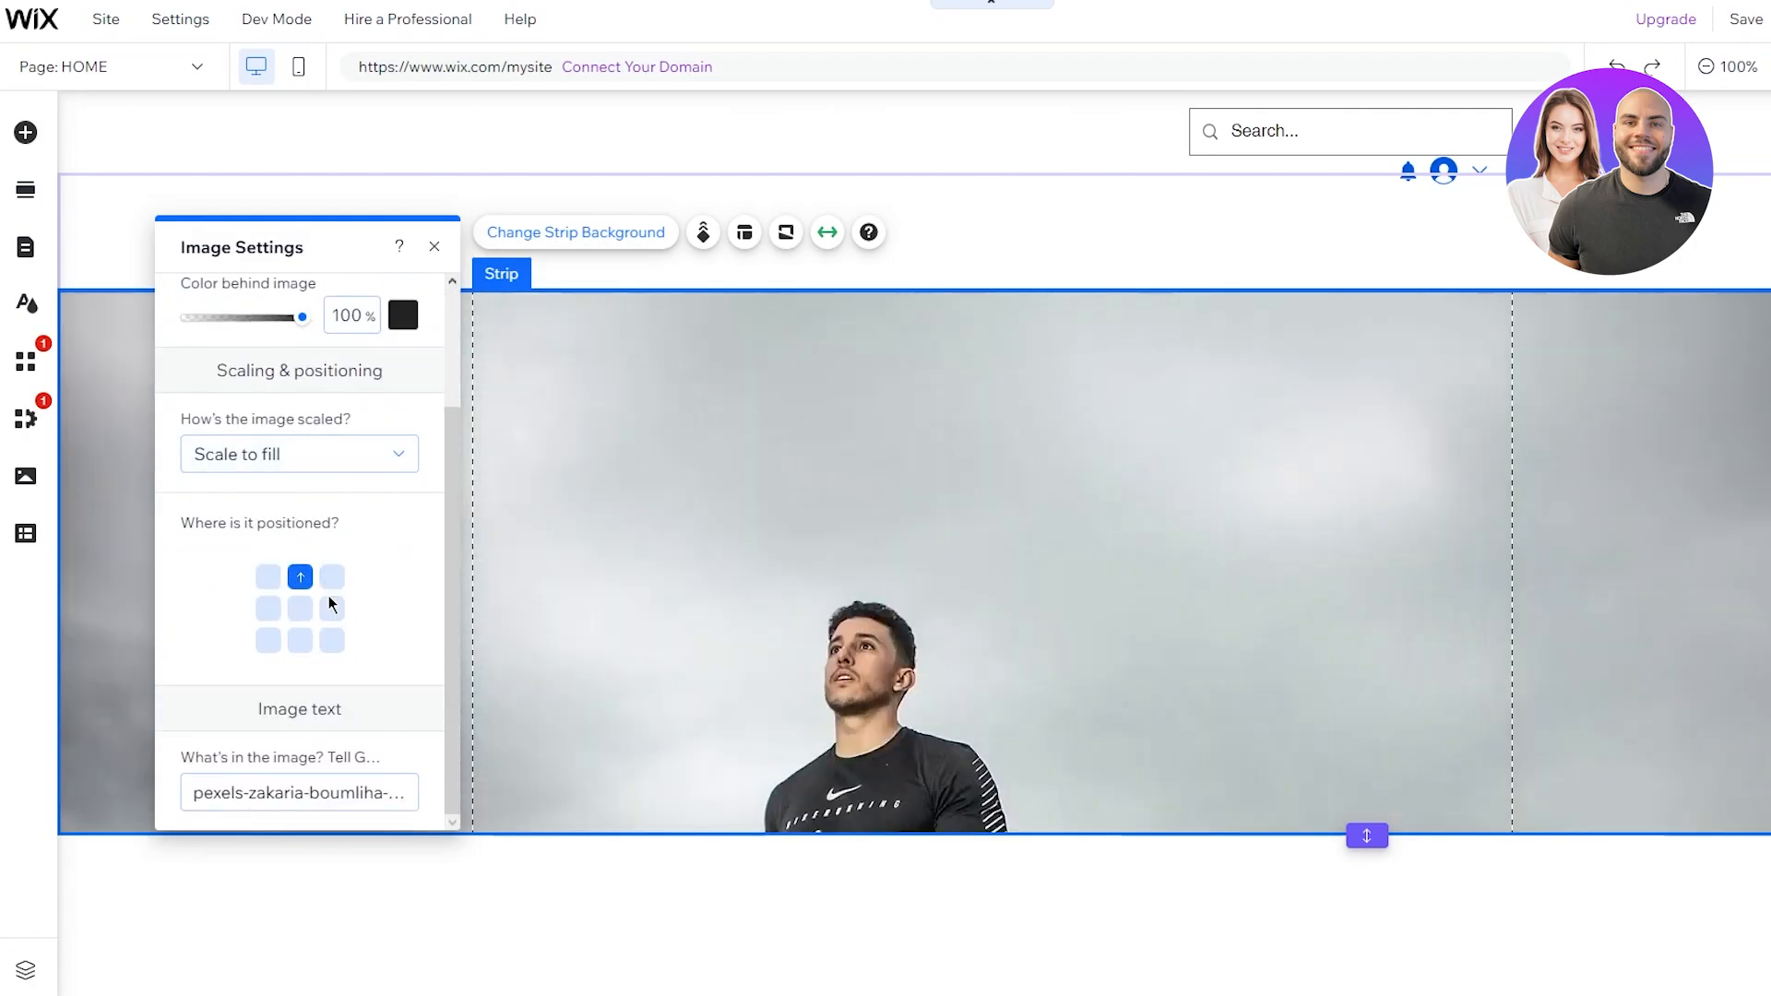
left_click(300, 640)
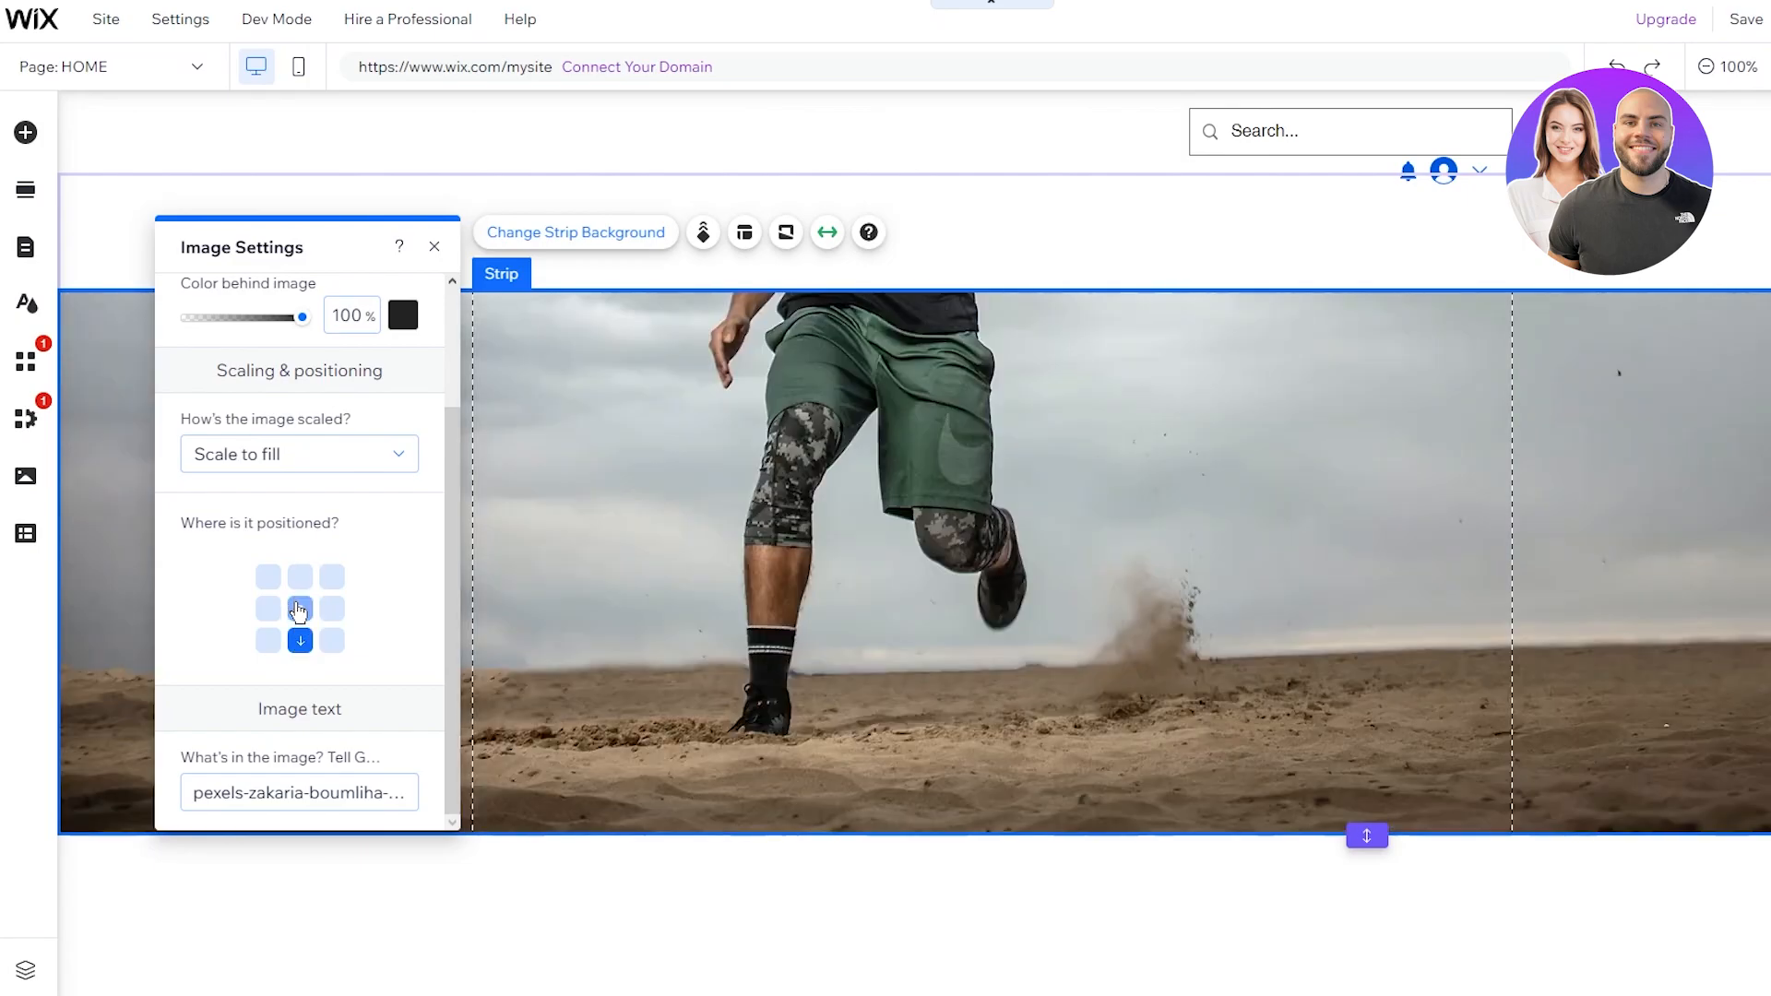
left_click(298, 611)
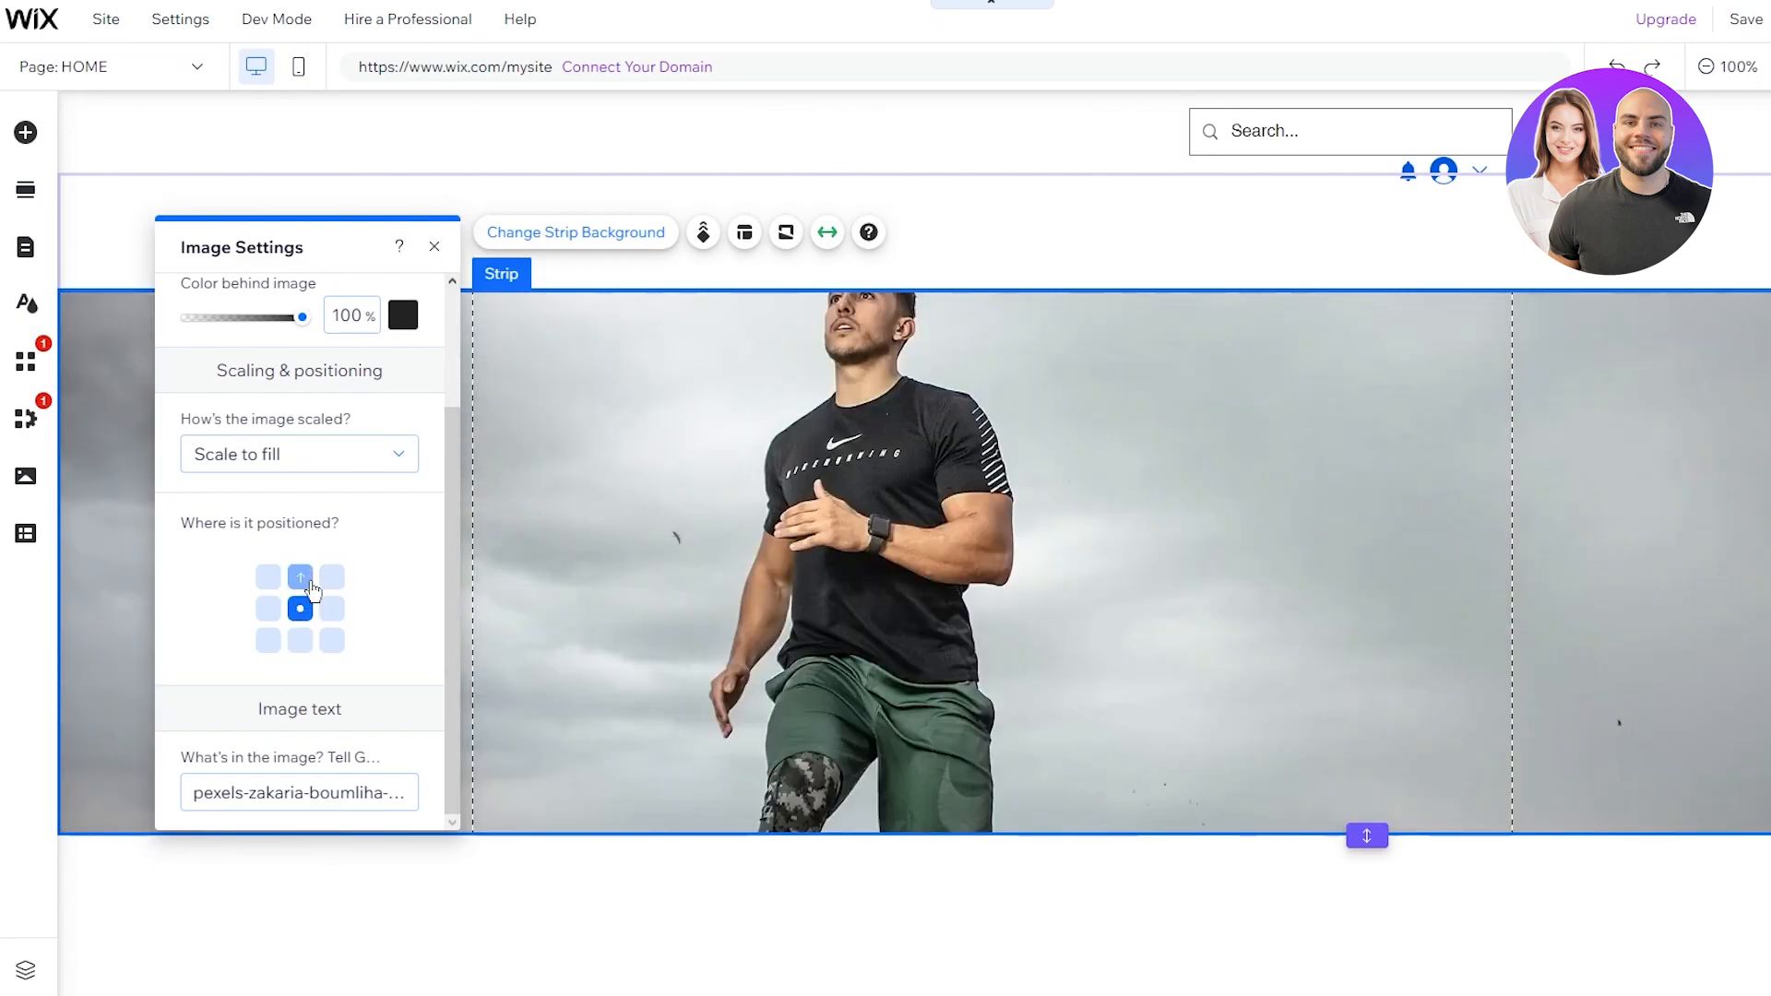
left_click(269, 578)
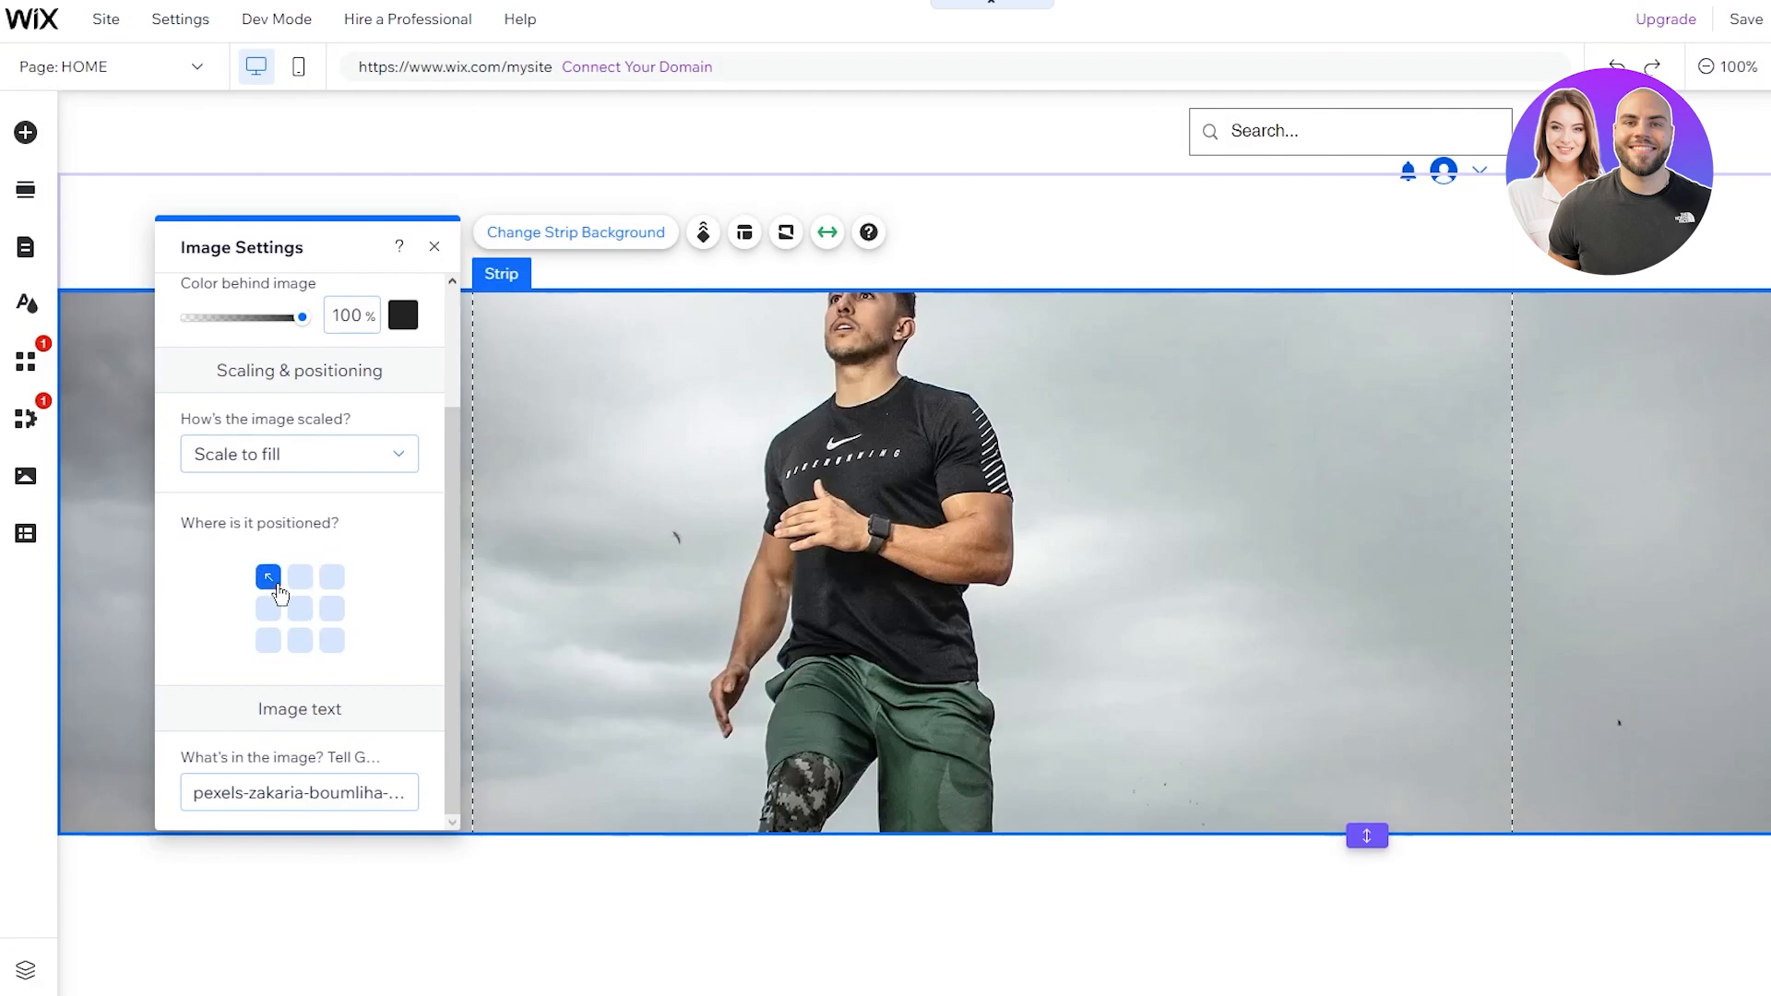
left_click(304, 616)
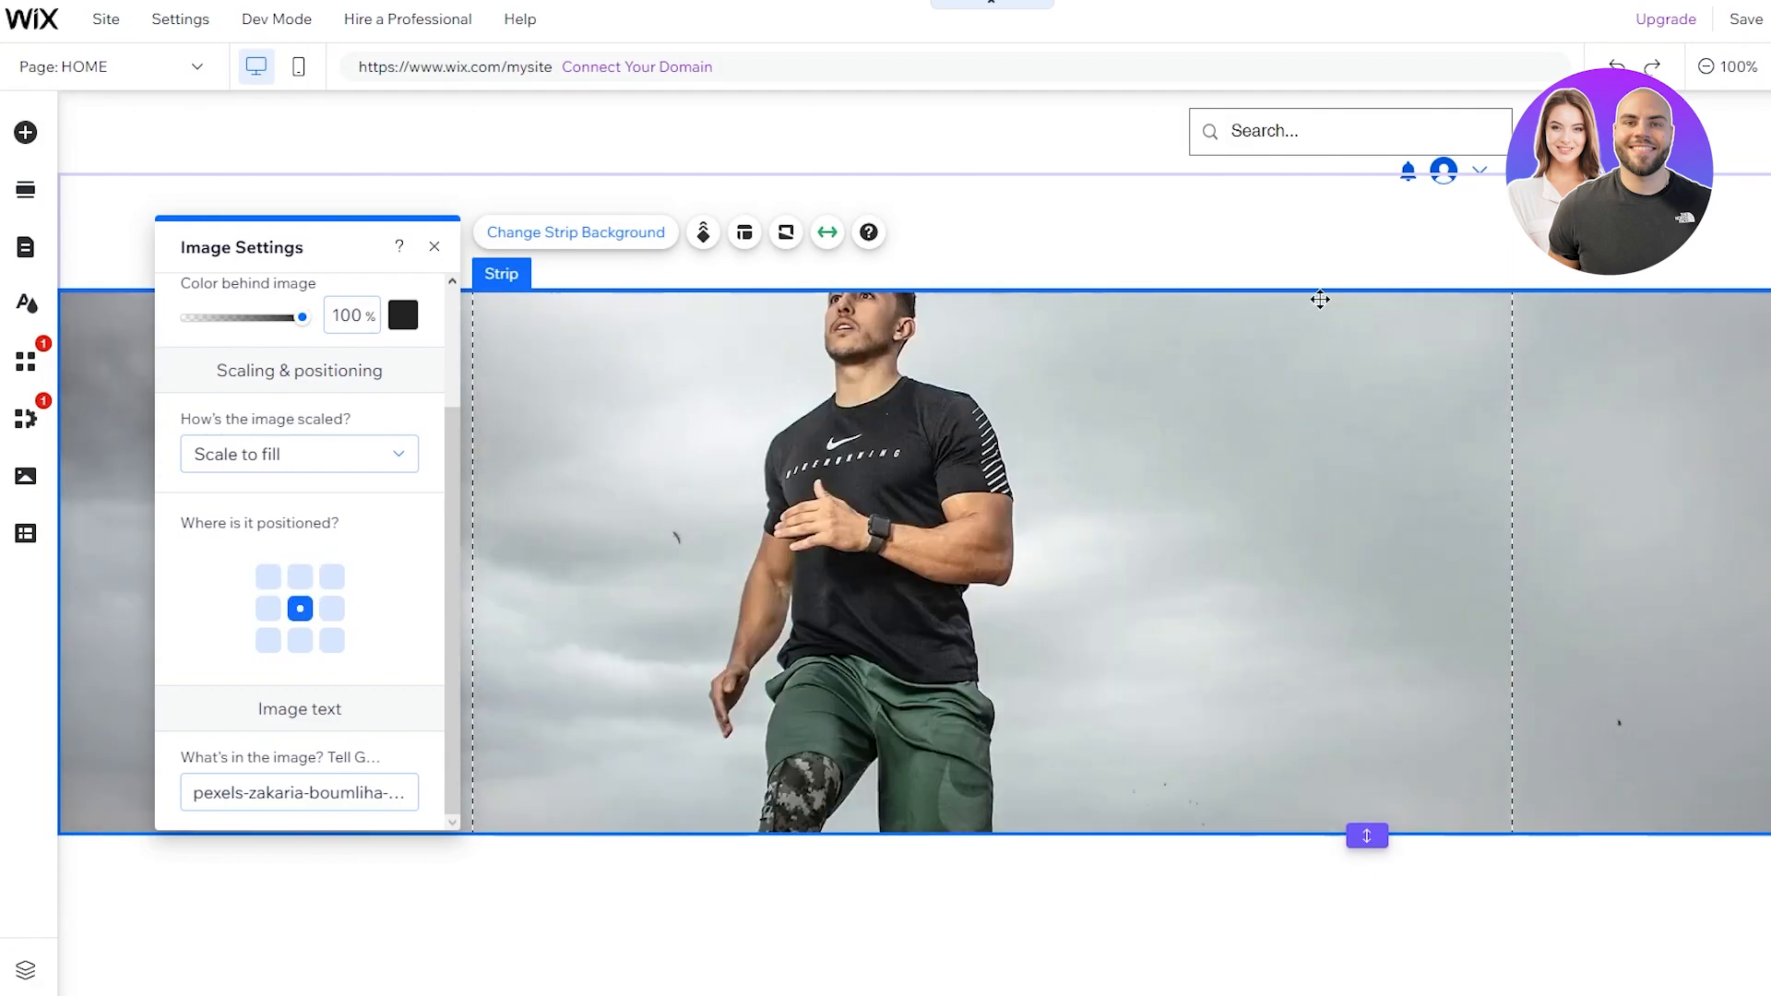
left_click(1256, 412)
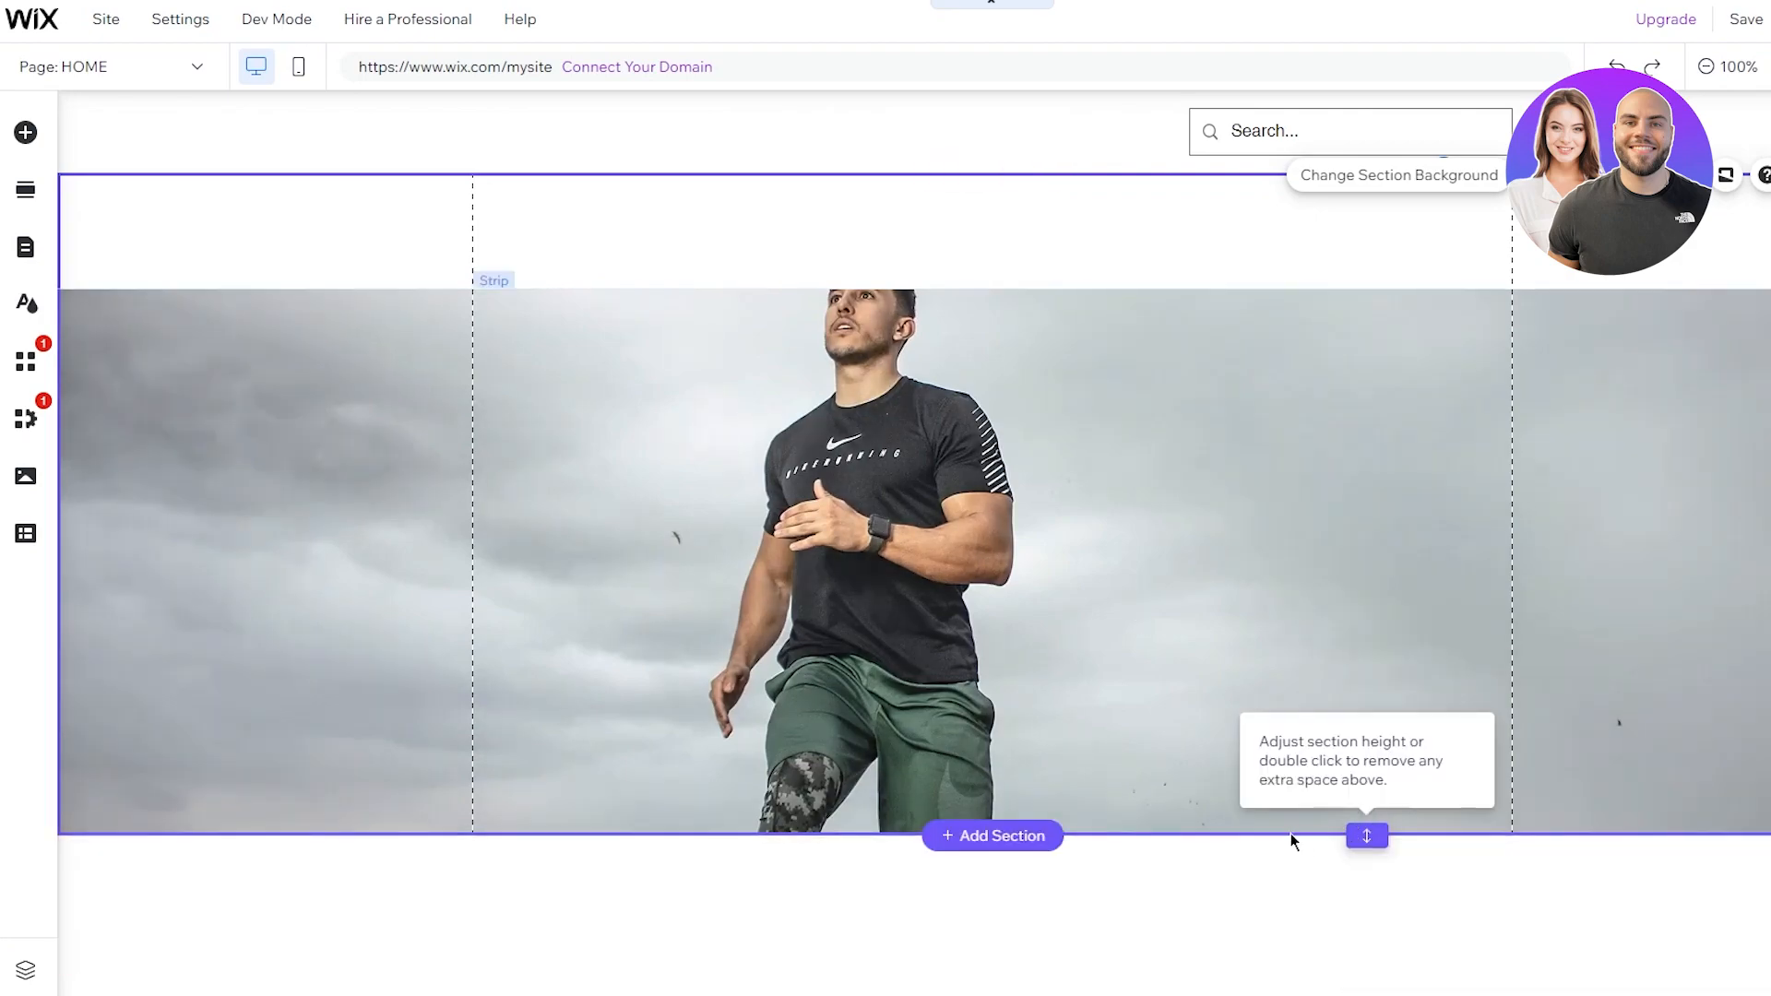
left_click(1222, 808)
left_click_drag(1384, 842, 1365, 978)
left_click_drag(1030, 835, 1015, 950)
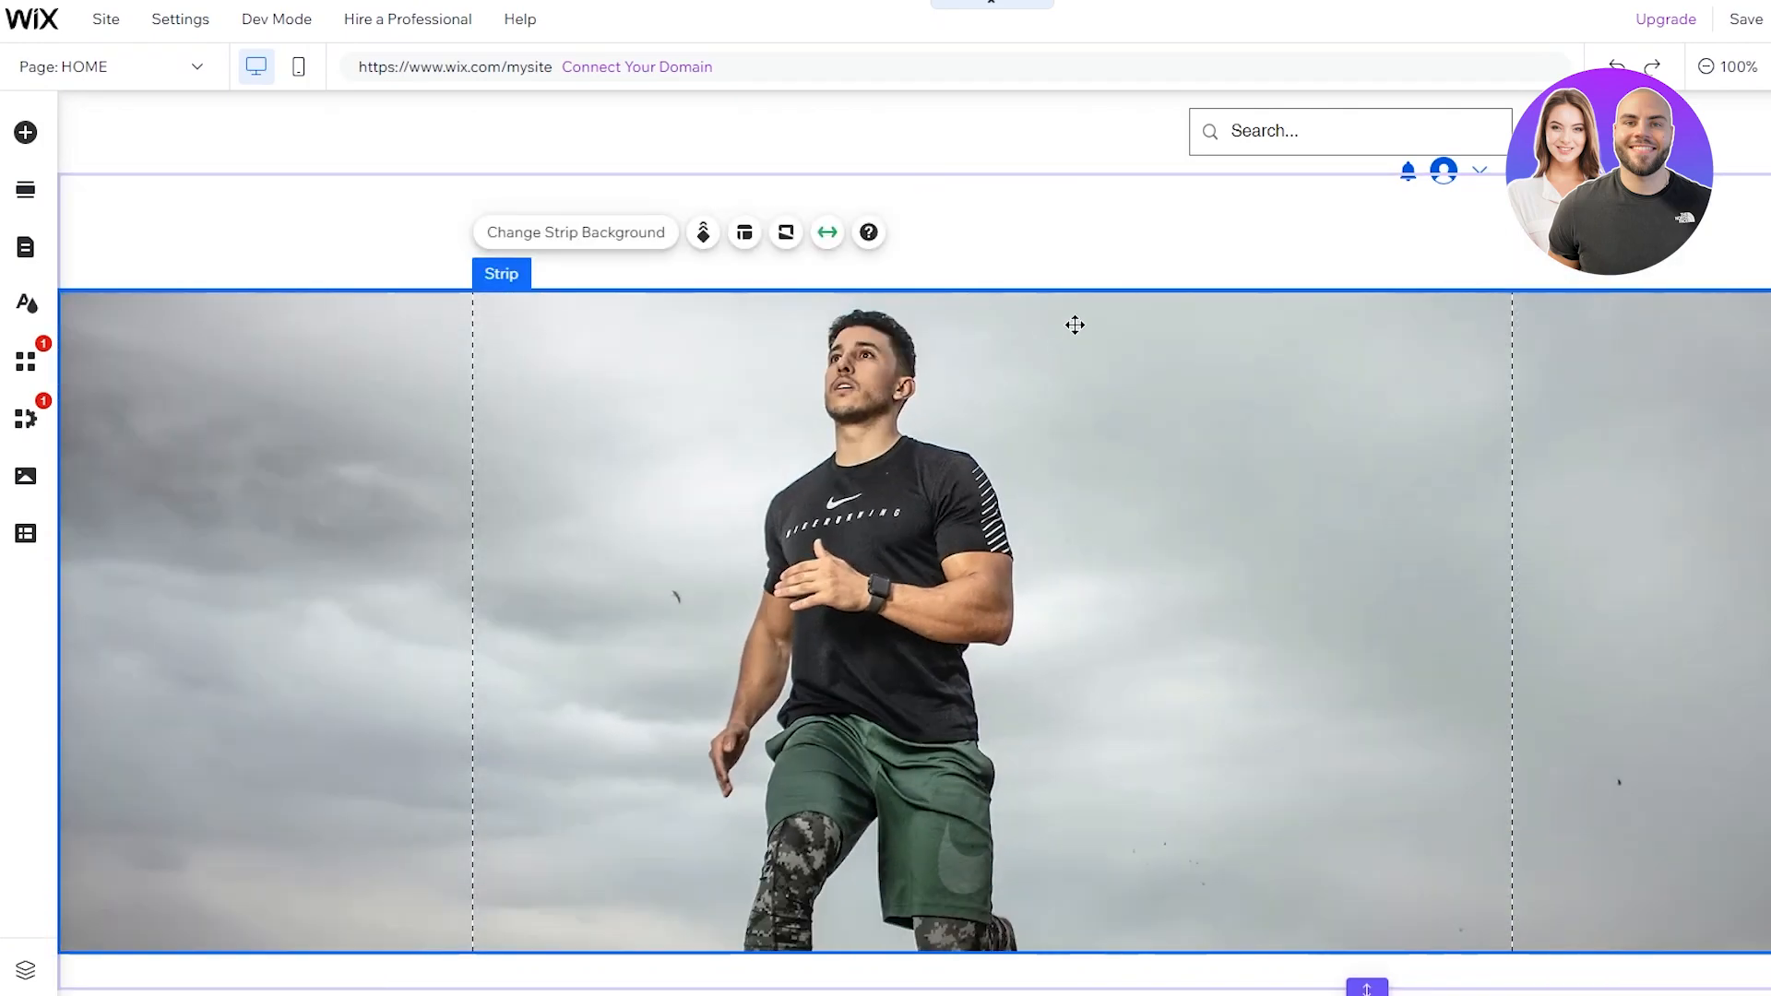
scroll(1198, 351, "down", 3)
scroll(1256, 439, "up", 3)
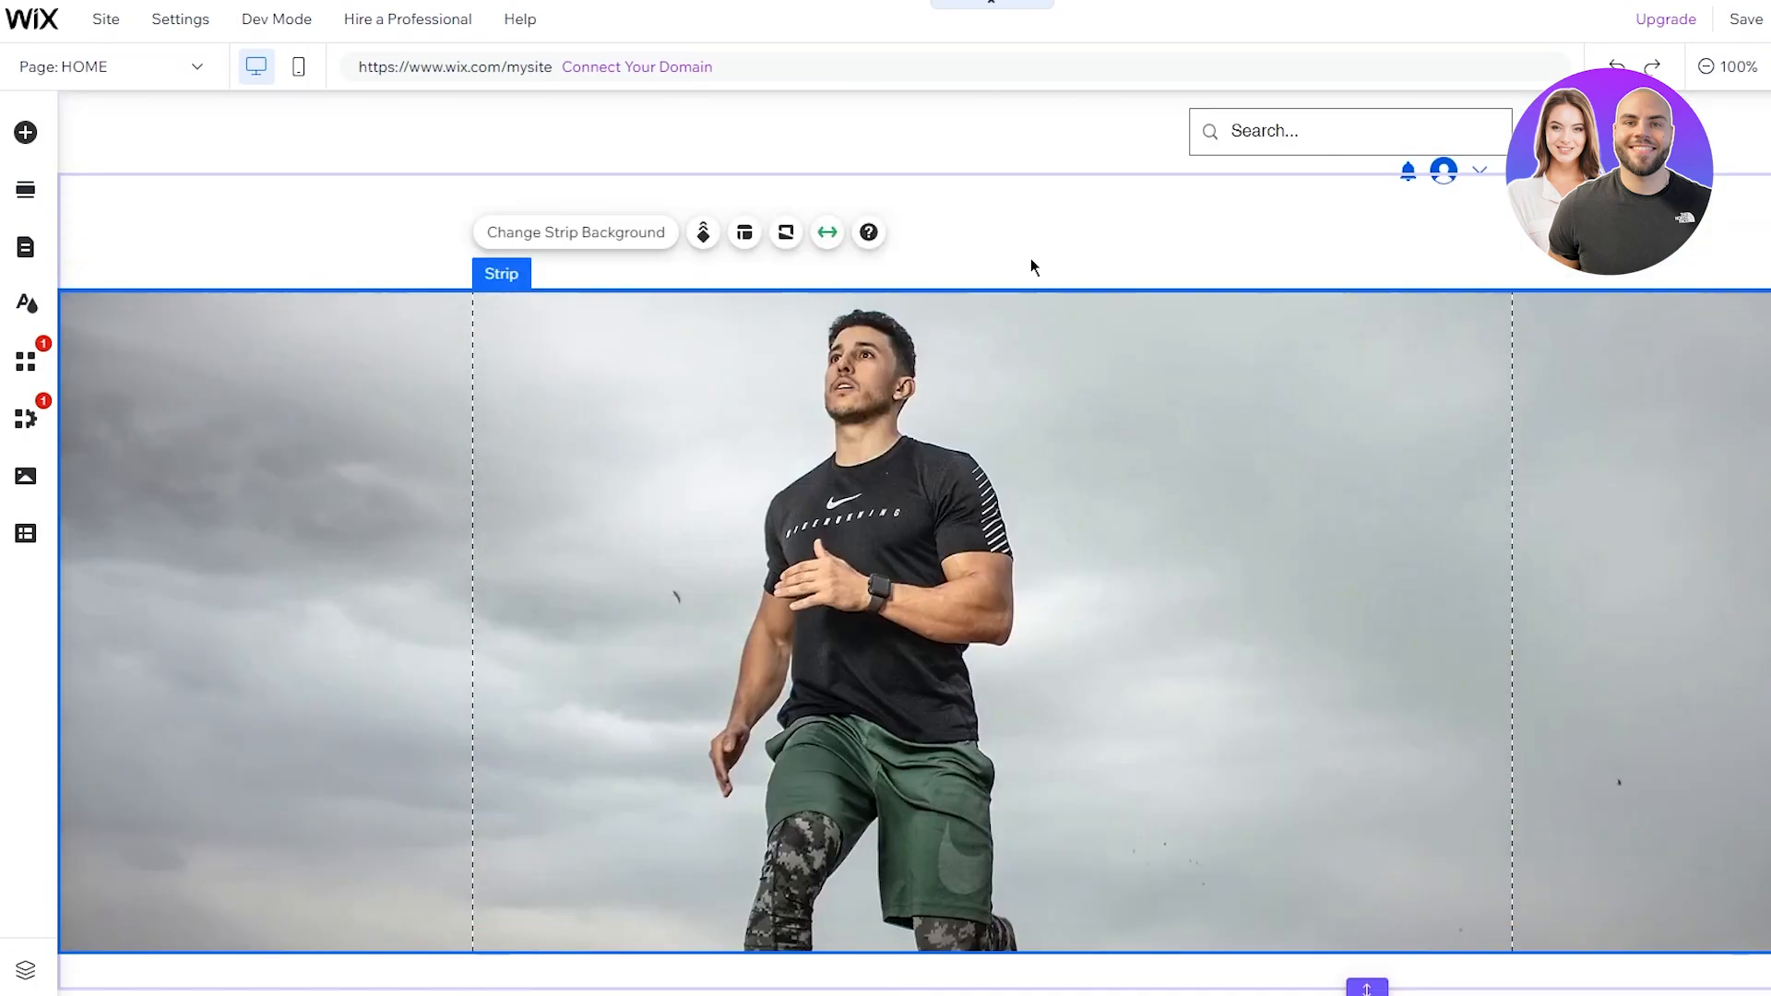
left_click(1026, 244)
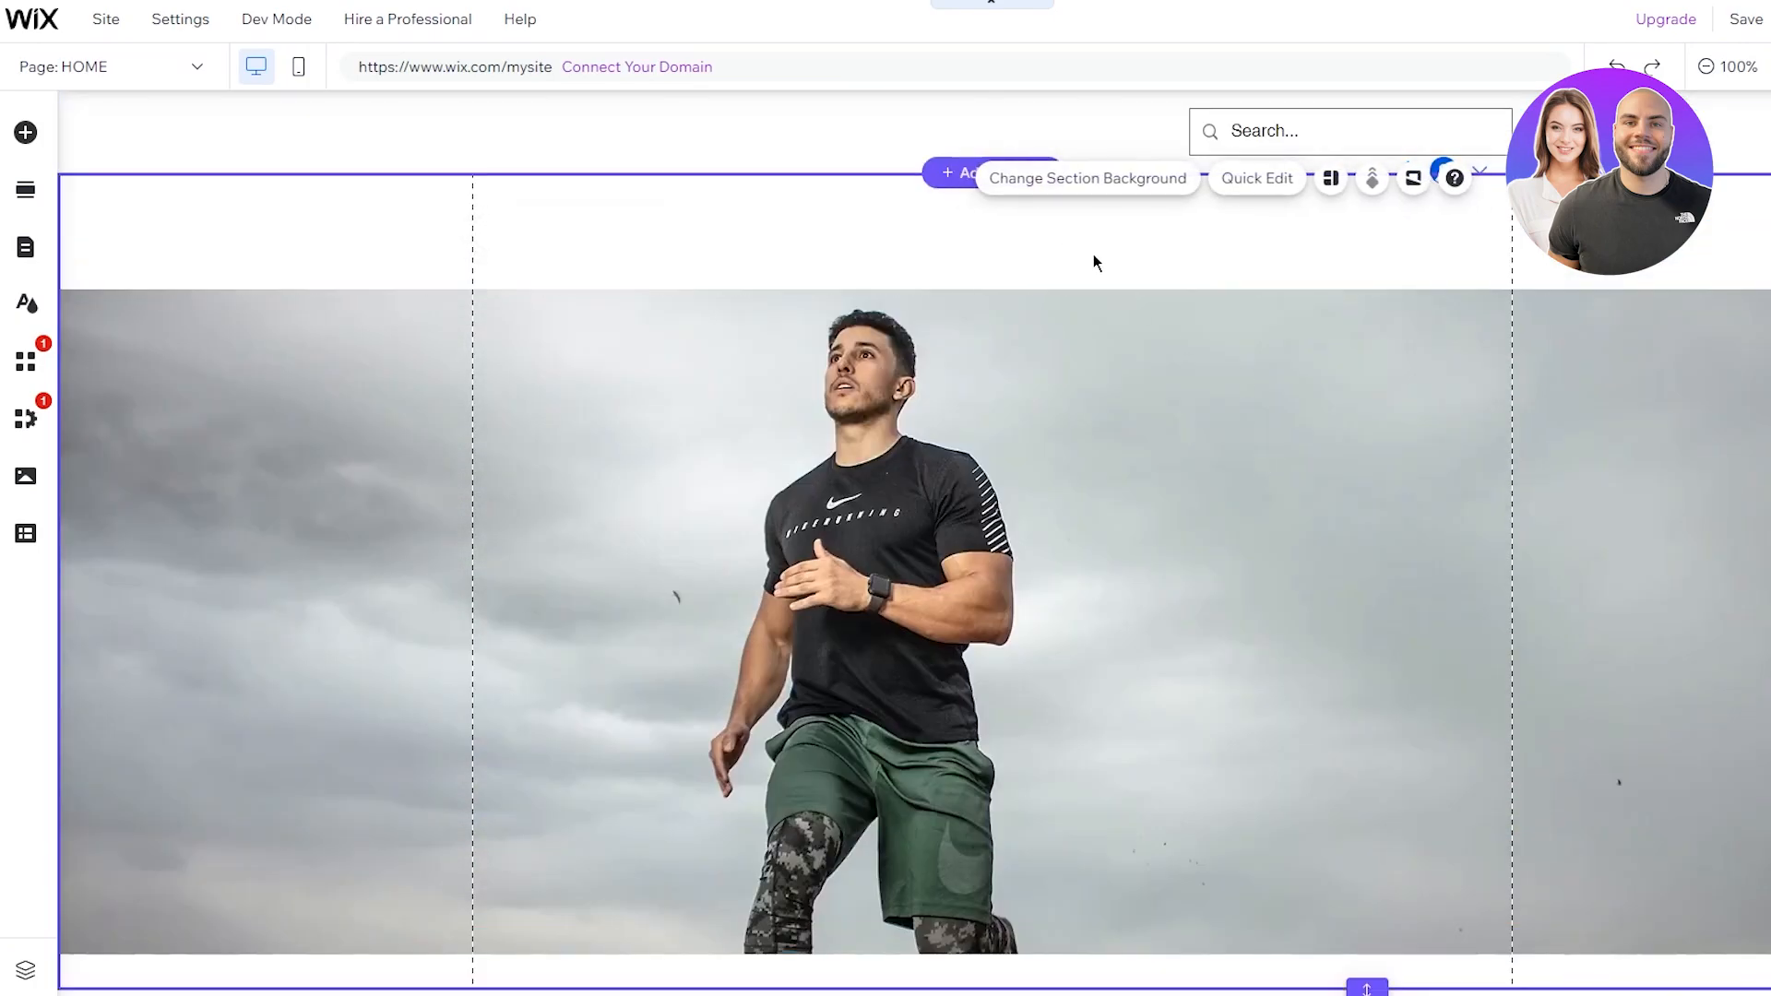
left_click(719, 259)
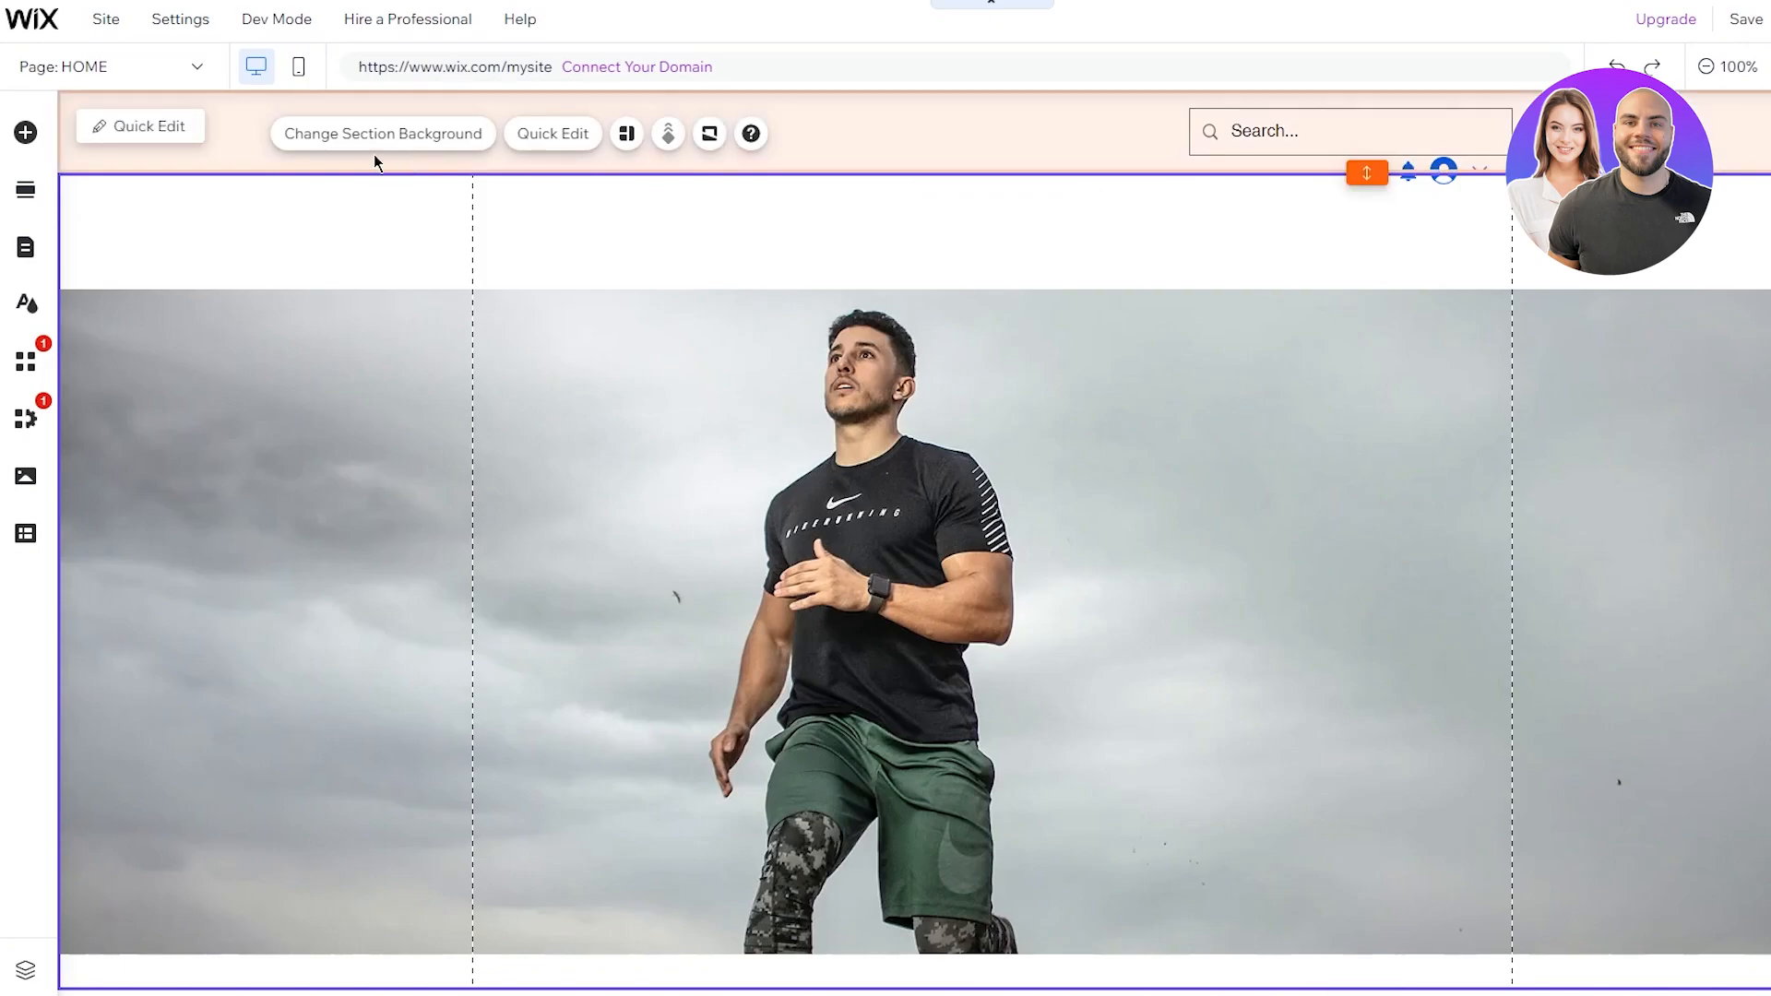
left_click(564, 320)
left_click_drag(1063, 172, 1061, 281)
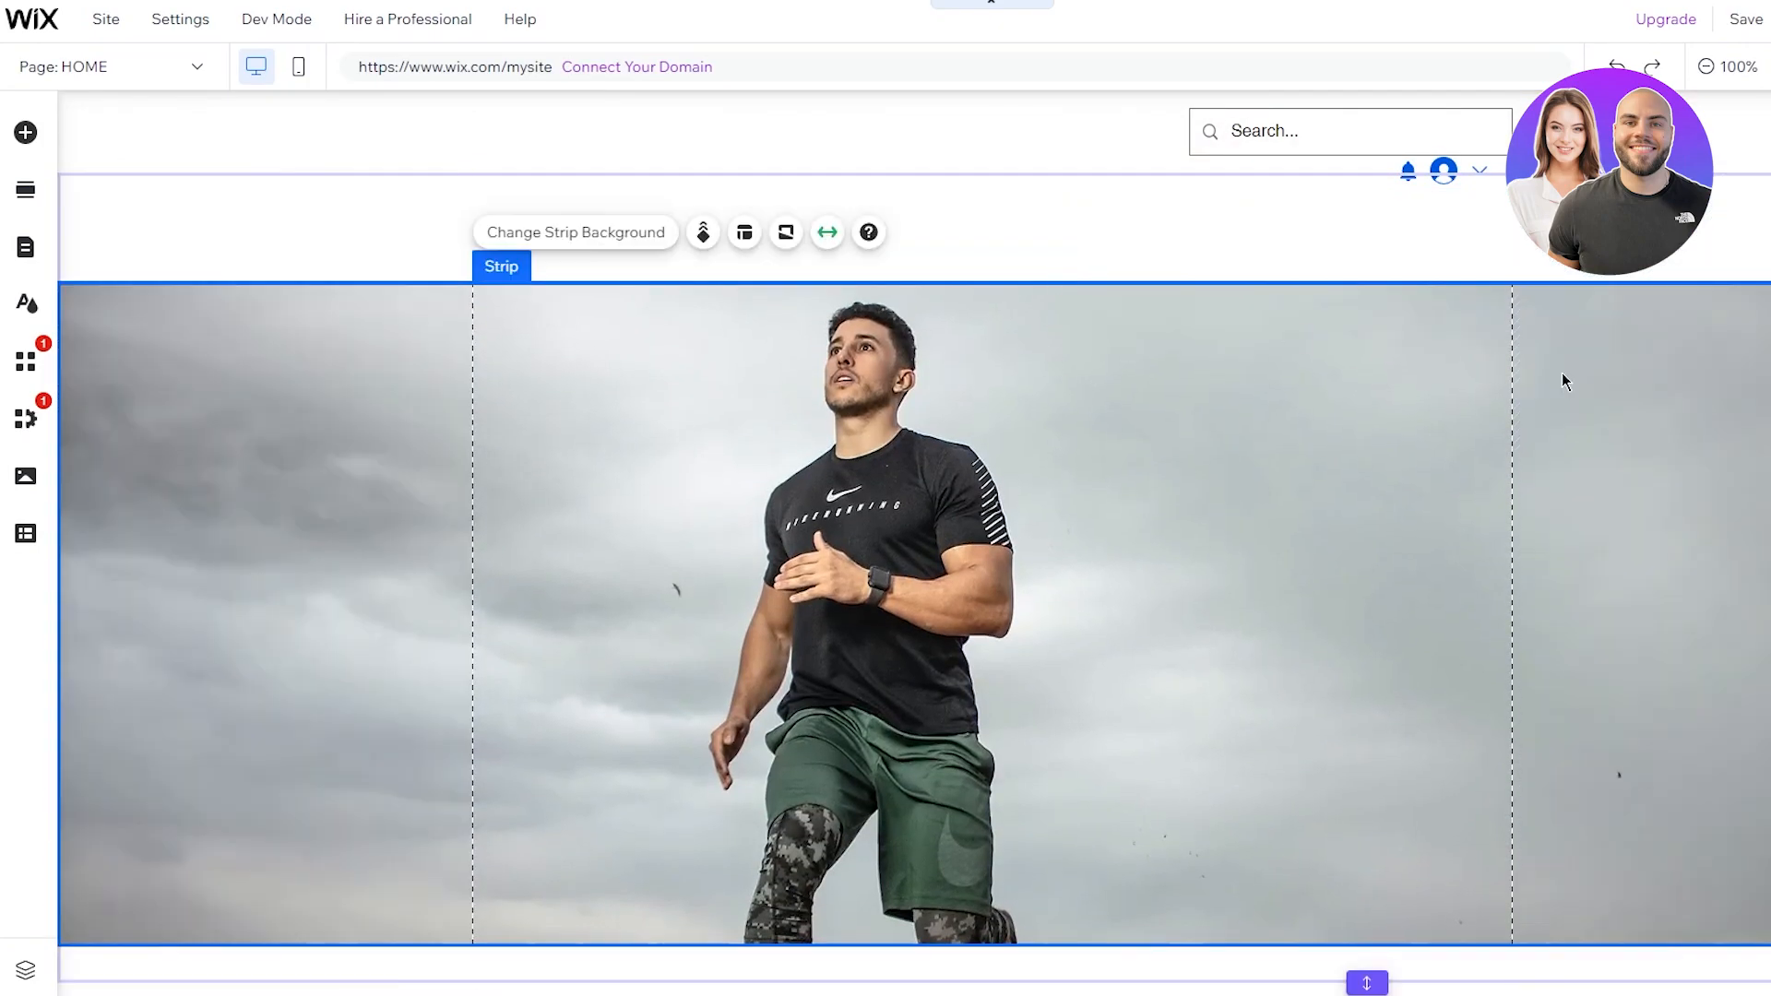
scroll(1160, 249, "down", 1)
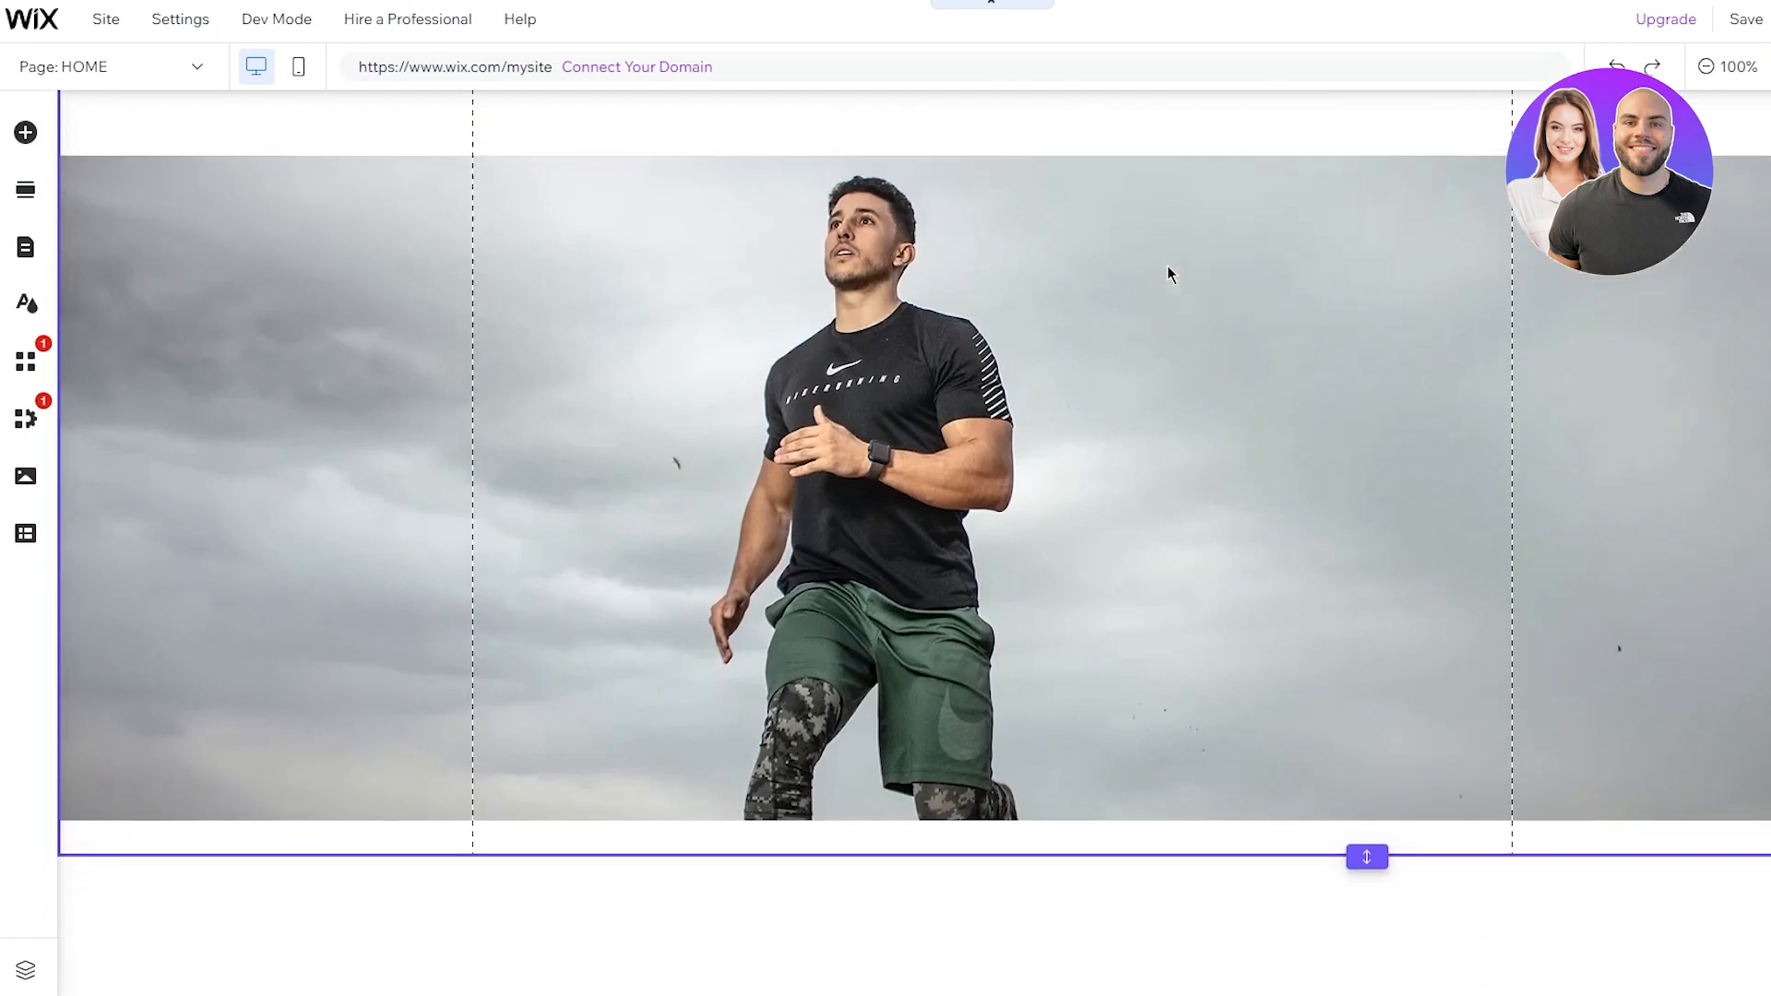
scroll(1165, 273, "down", 2)
scroll(1088, 295, "up", 3)
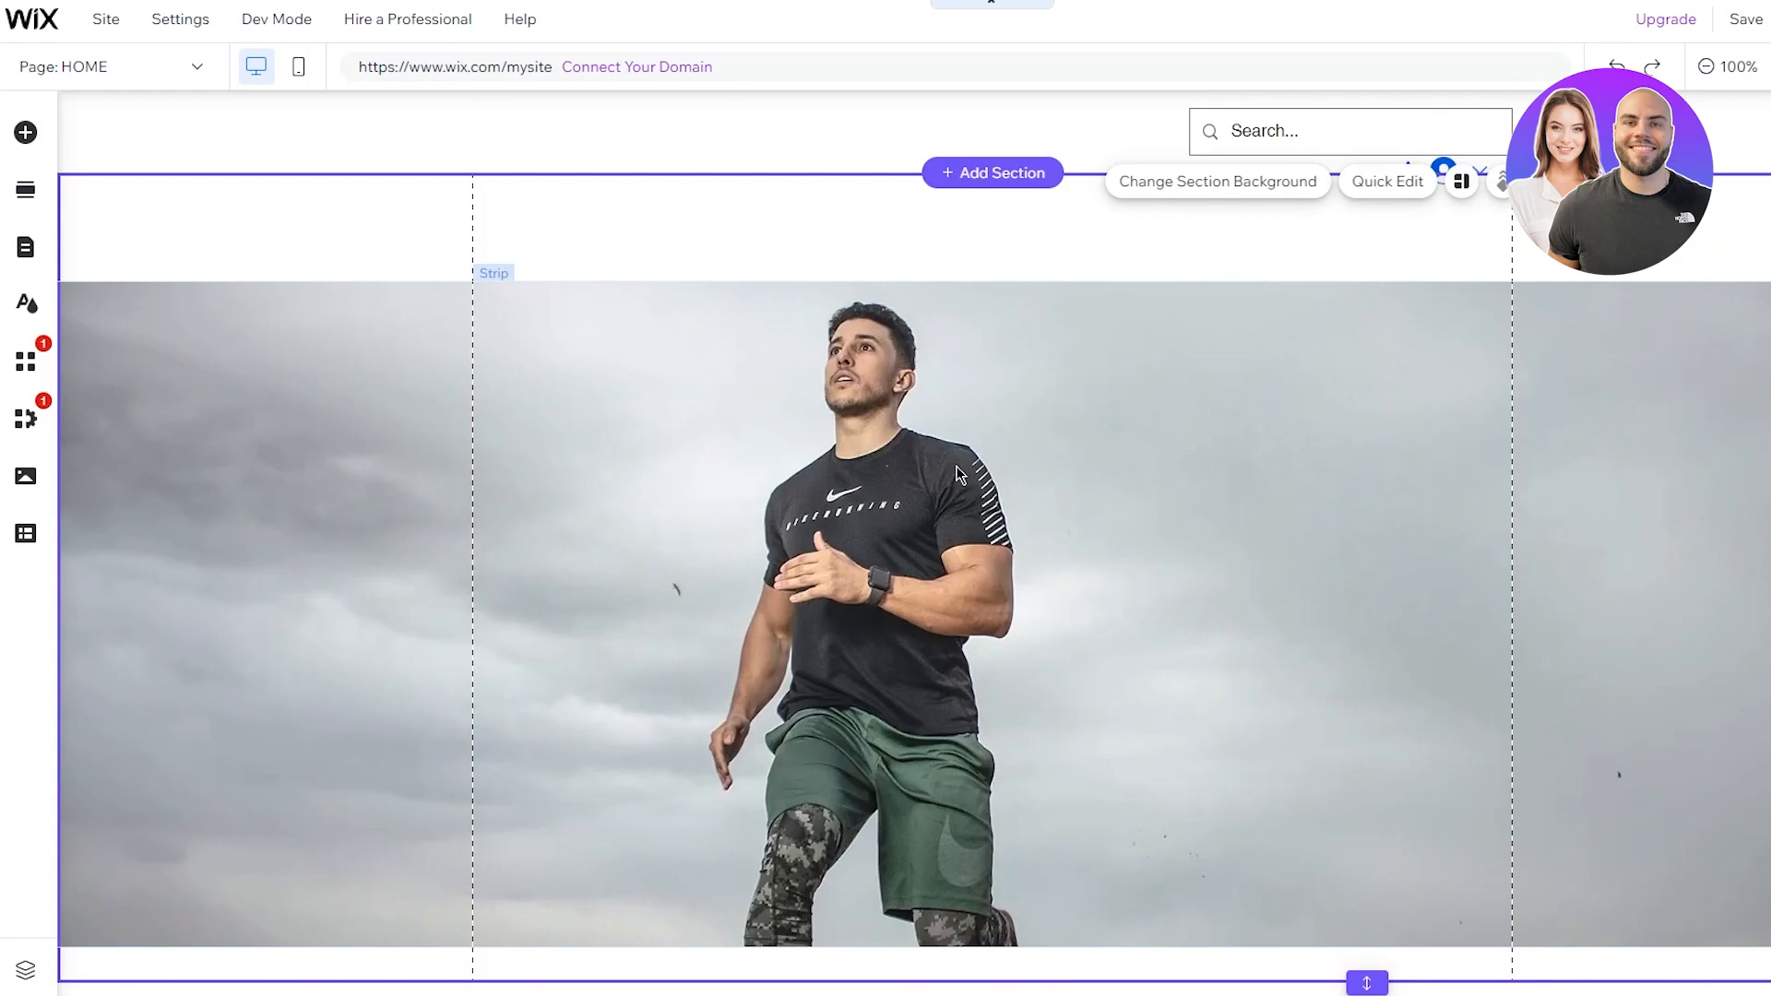
Step: Add a Heading 1 themed text box to the hero section
left_click(24, 132)
left_click(109, 184)
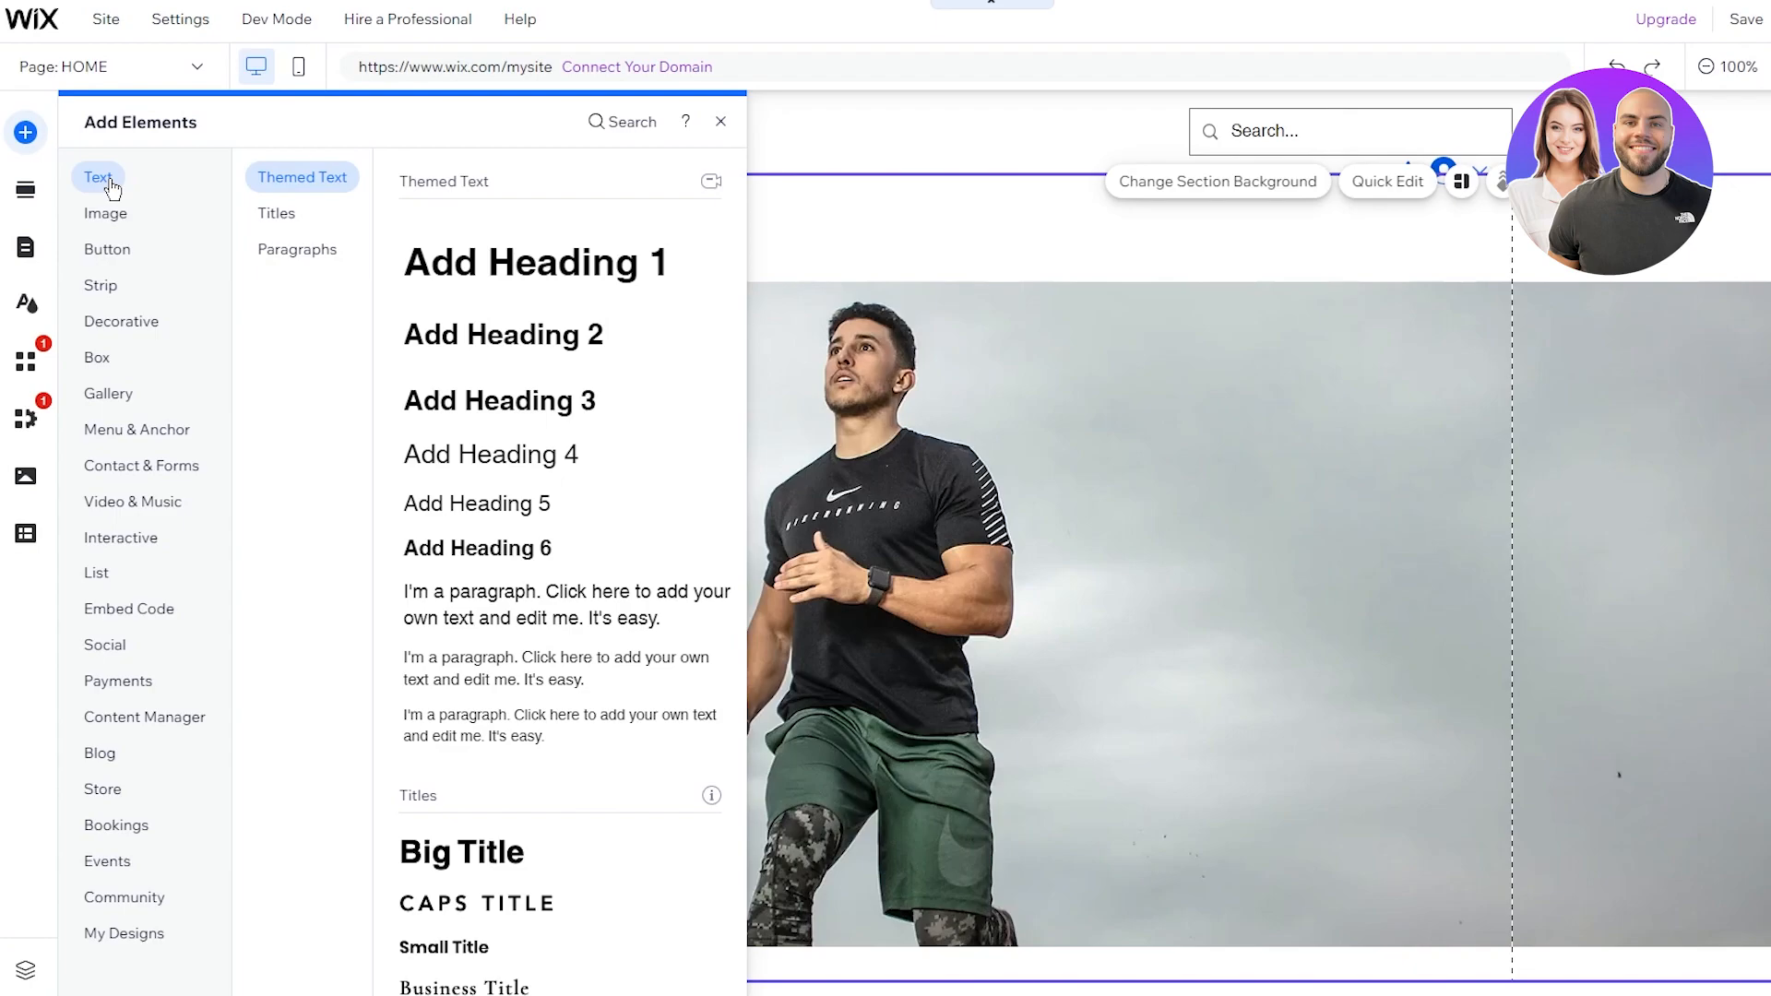
left_click(1217, 181)
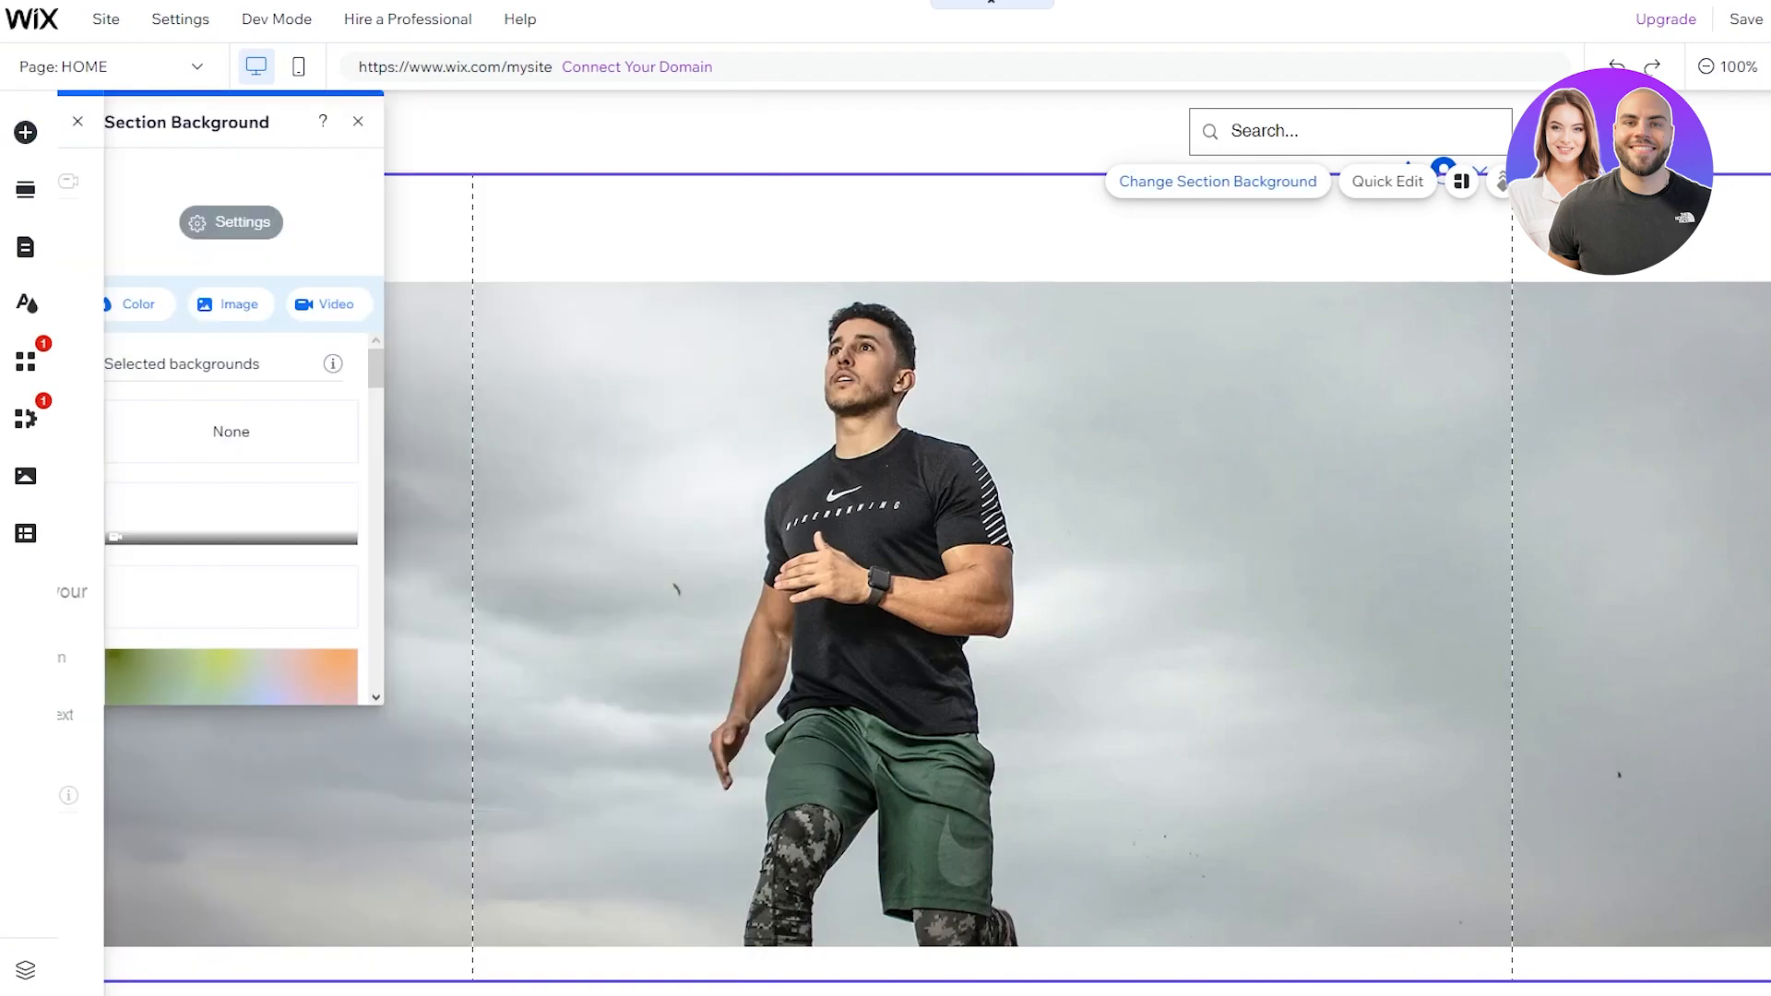
left_click(28, 136)
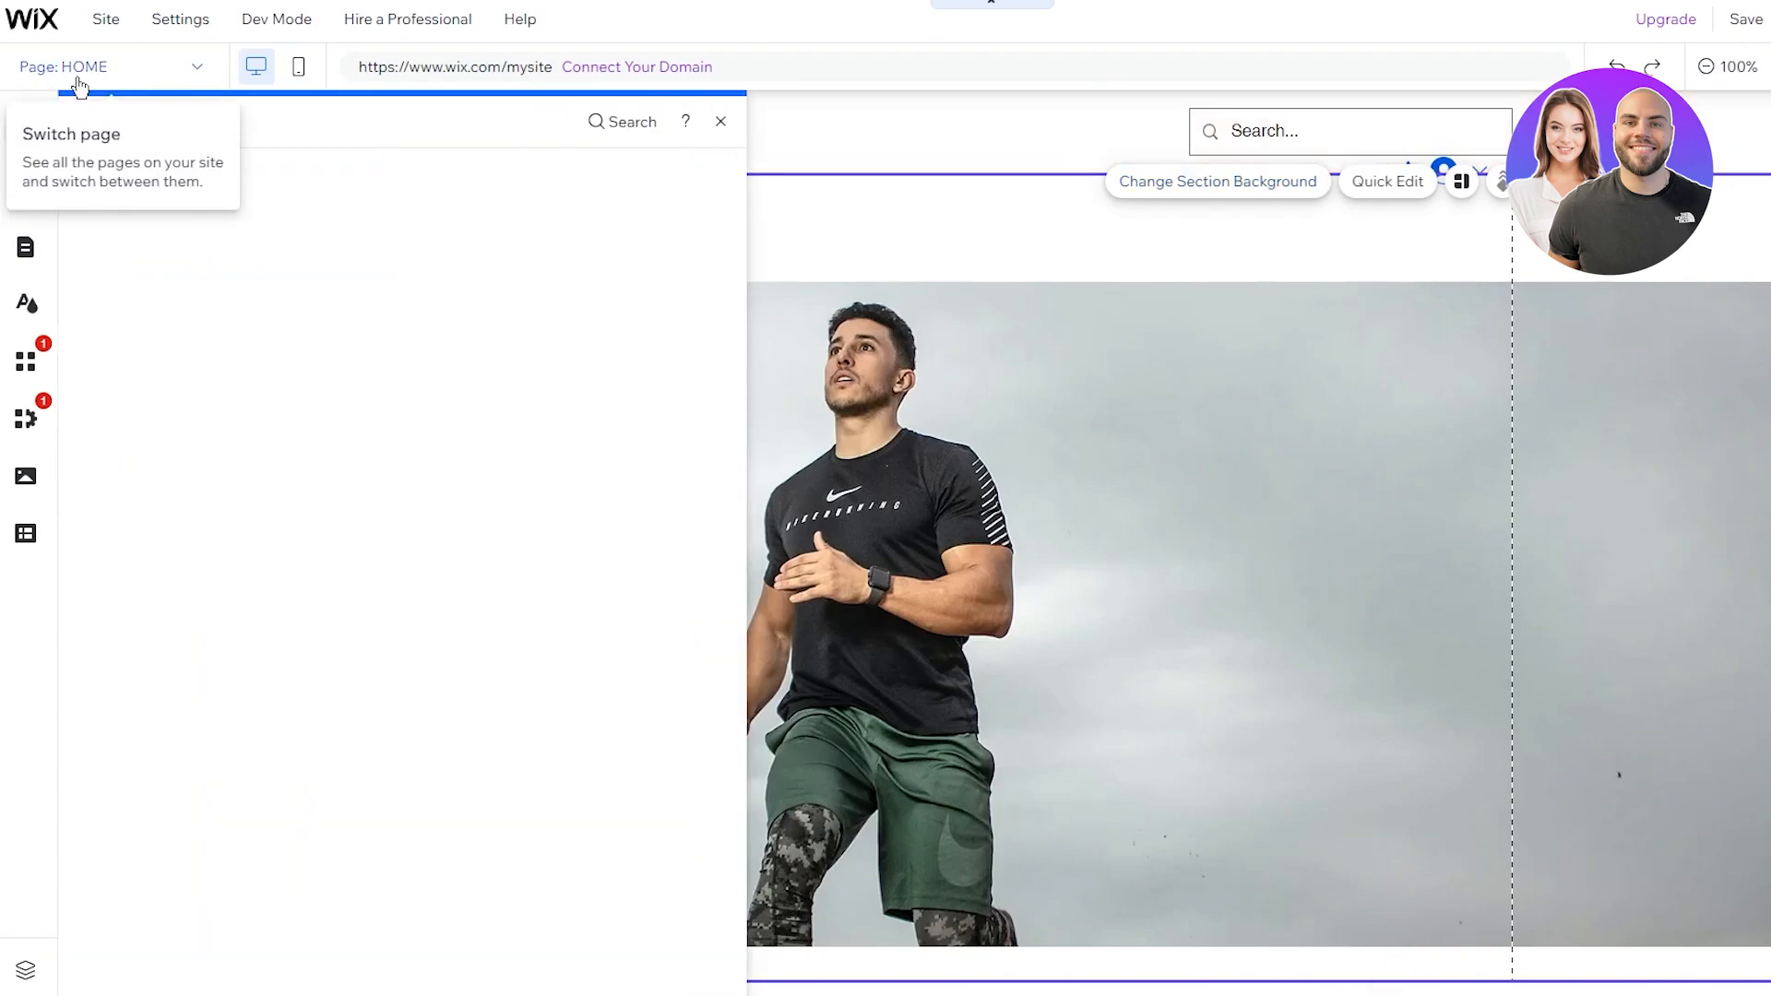
scroll(514, 407, "down", 8)
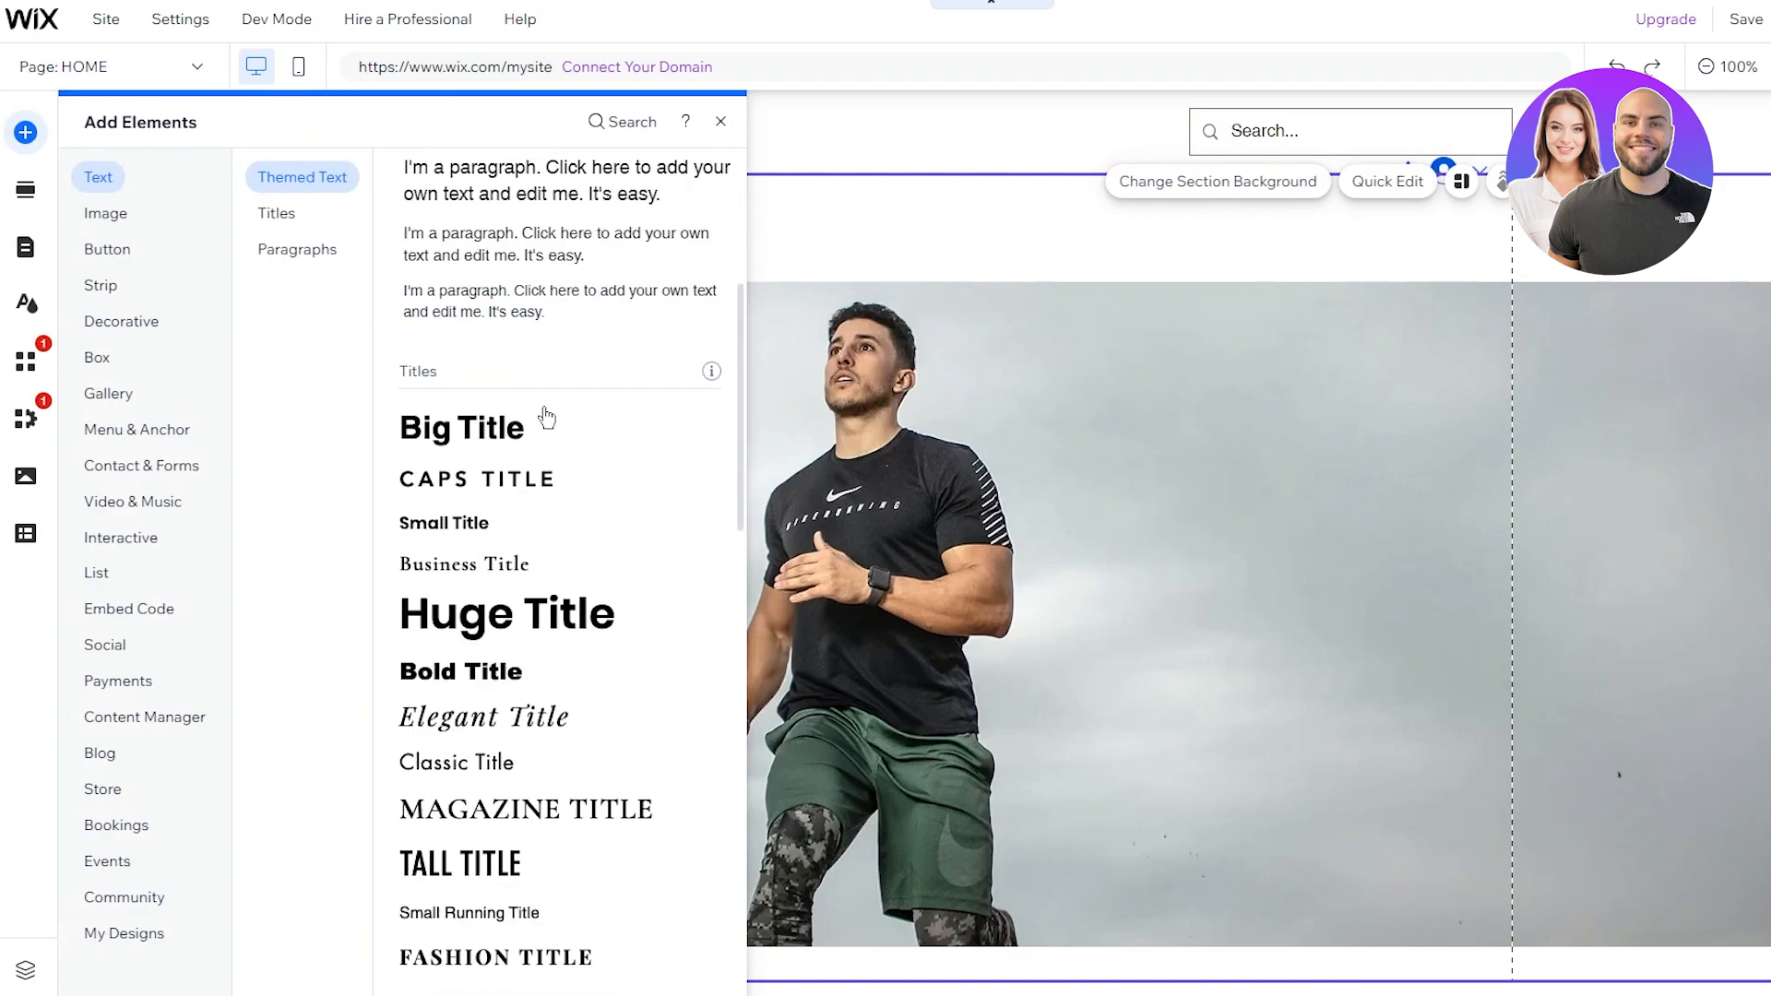
scroll(583, 282, "up", 8)
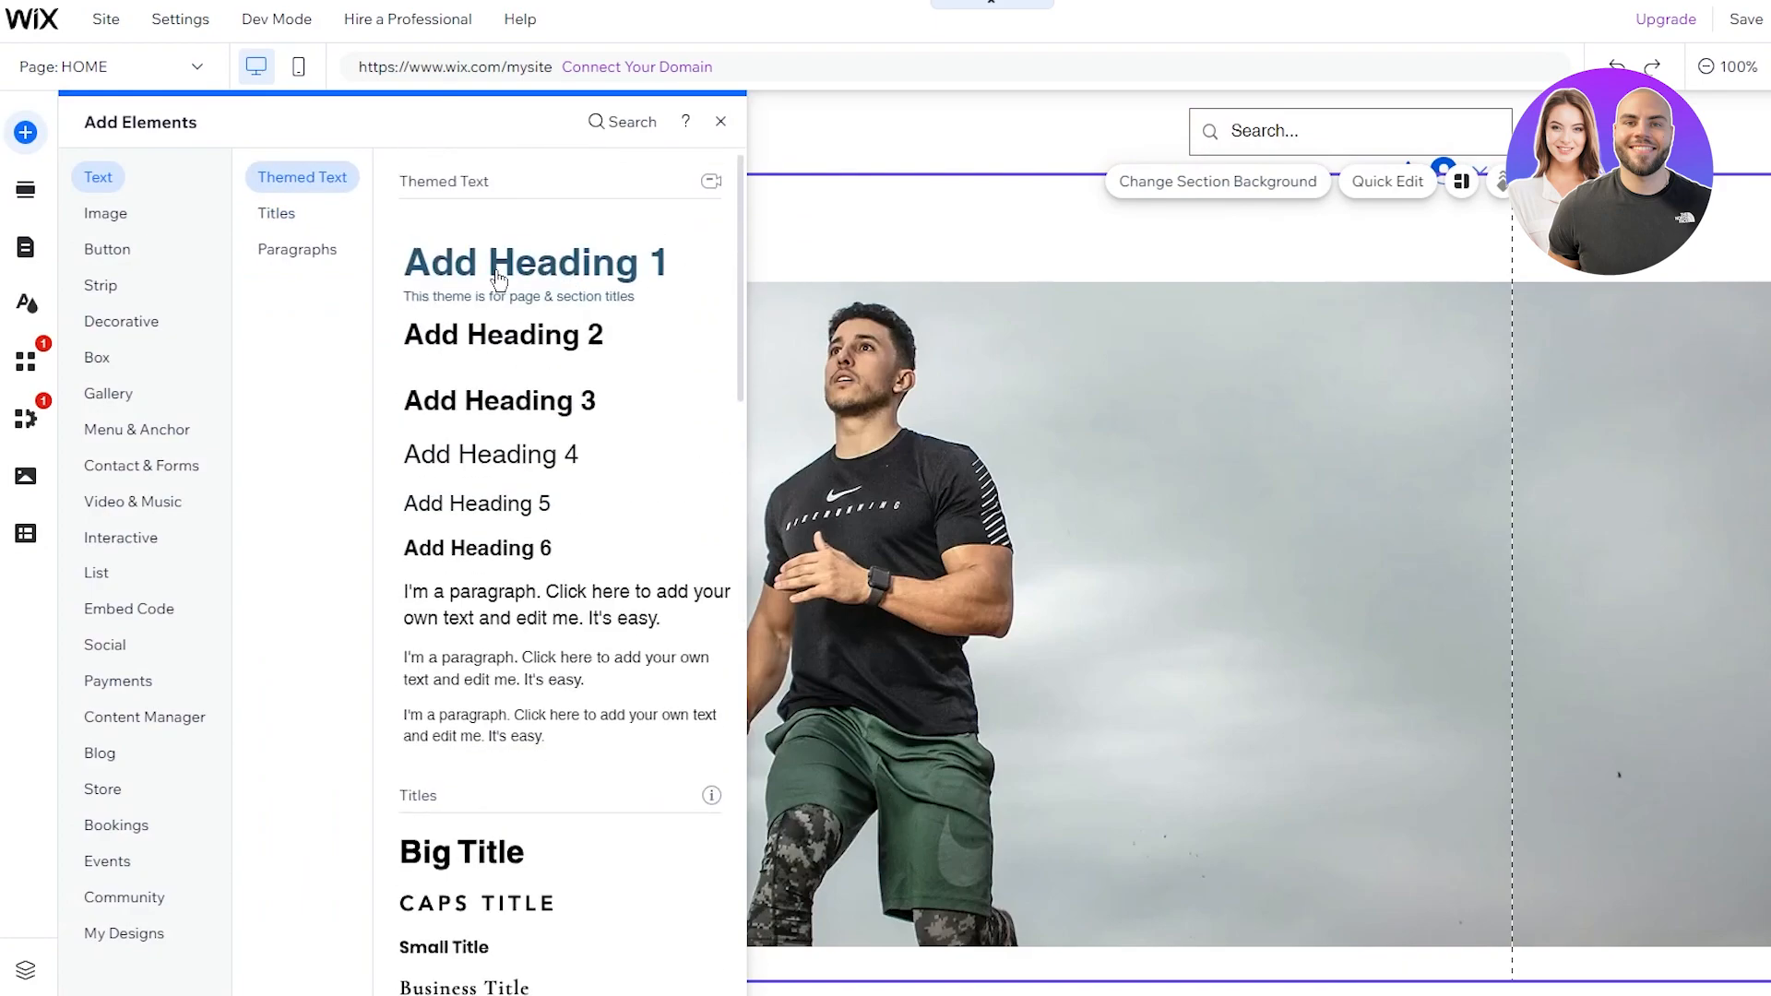
left_click(498, 279)
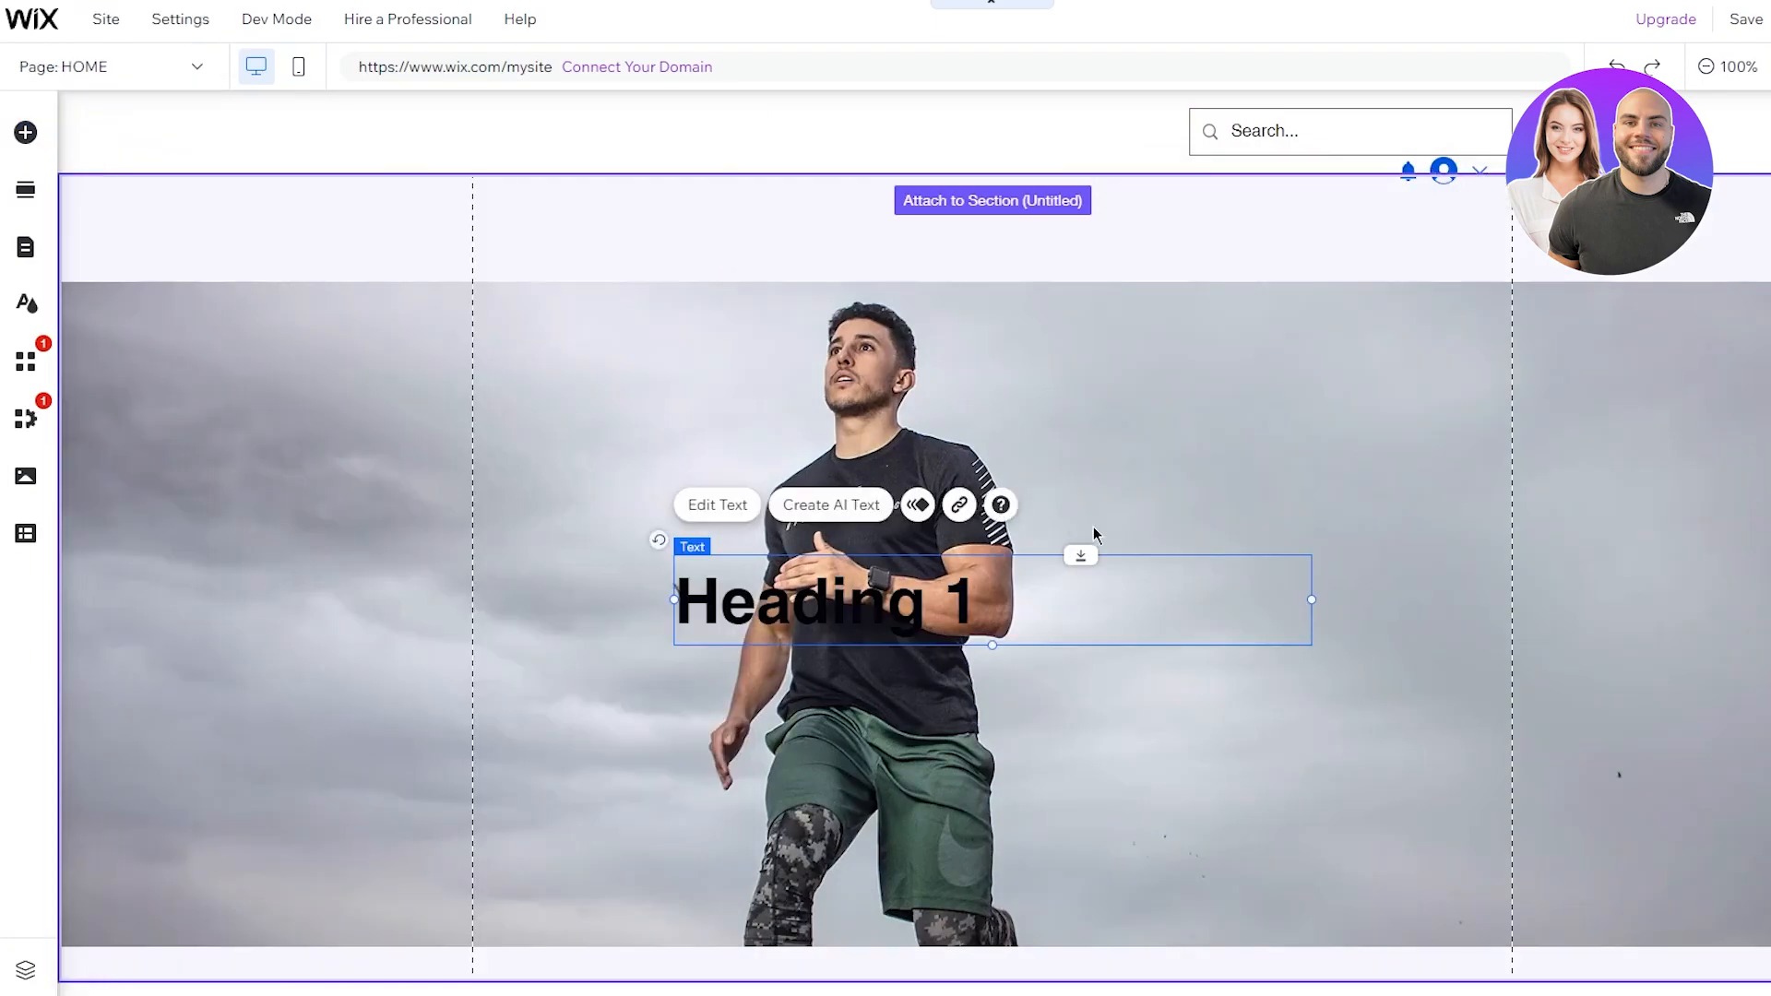
Step: Move the heading to the upper right of the runner photo and narrow it to about 383 × 84 px
mouse_move(1201, 604)
left_mouse_down()
mouse_move(1668, 423)
mouse_move(1585, 425)
mouse_move(1612, 429)
left_mouse_up()
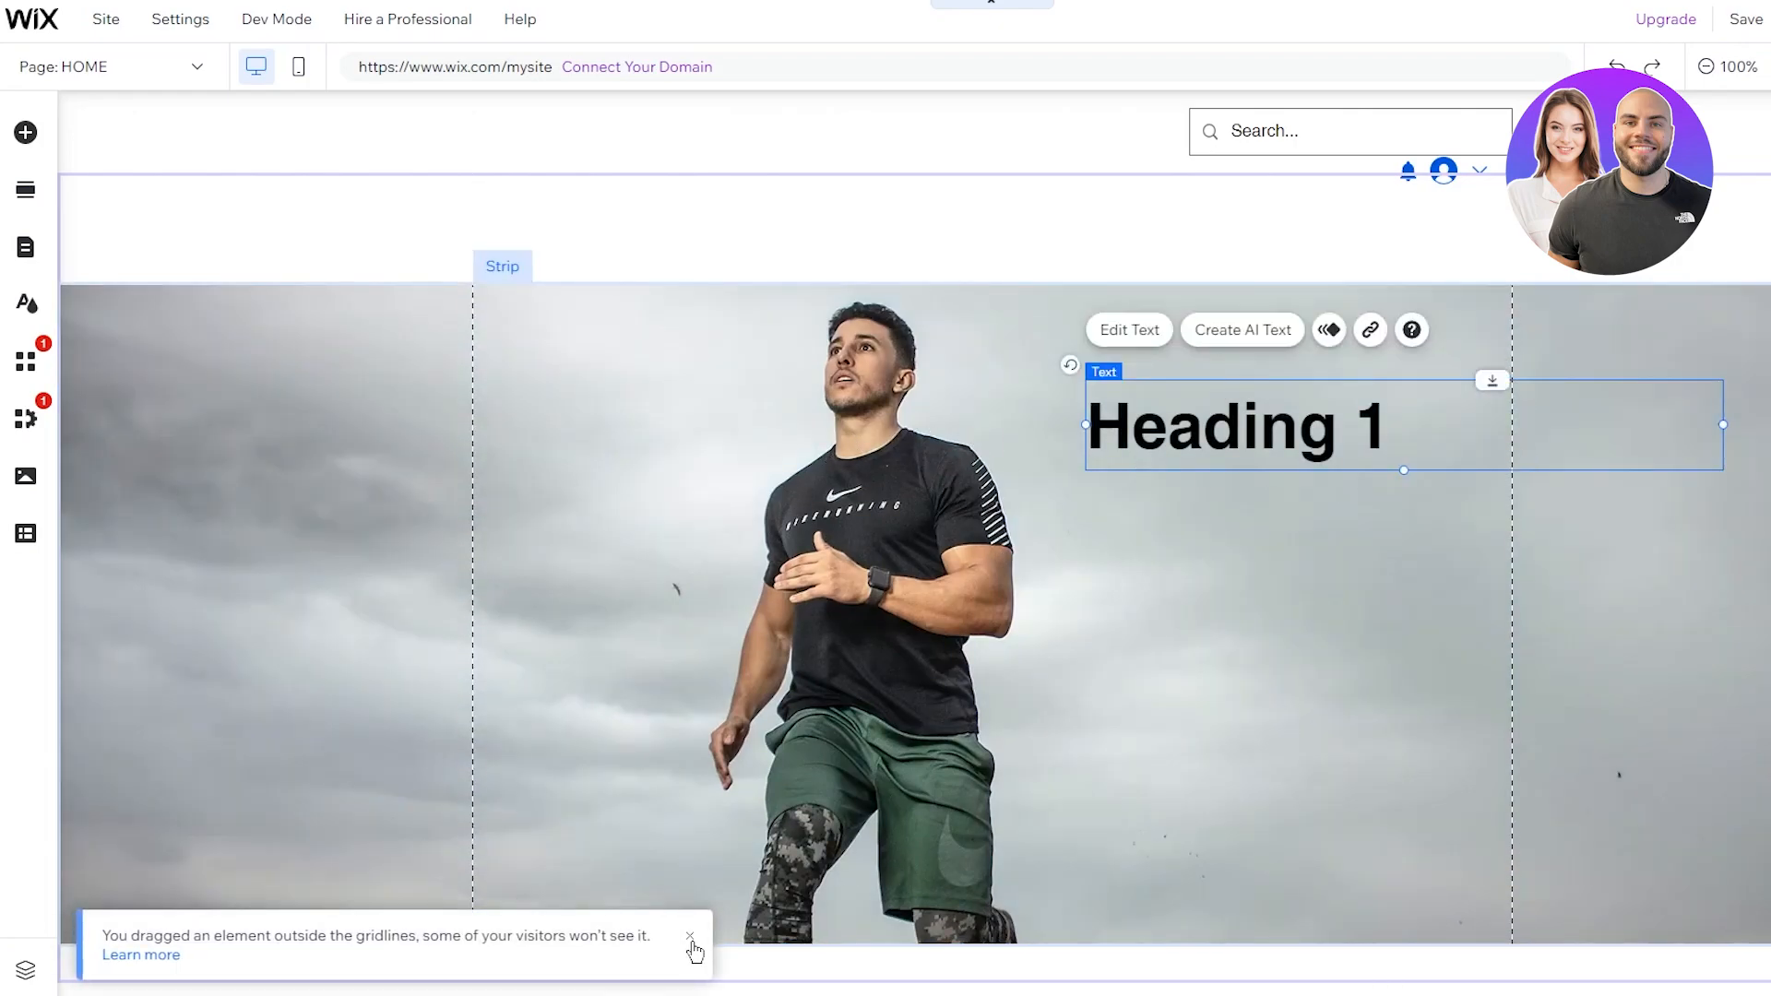
left_click(690, 937)
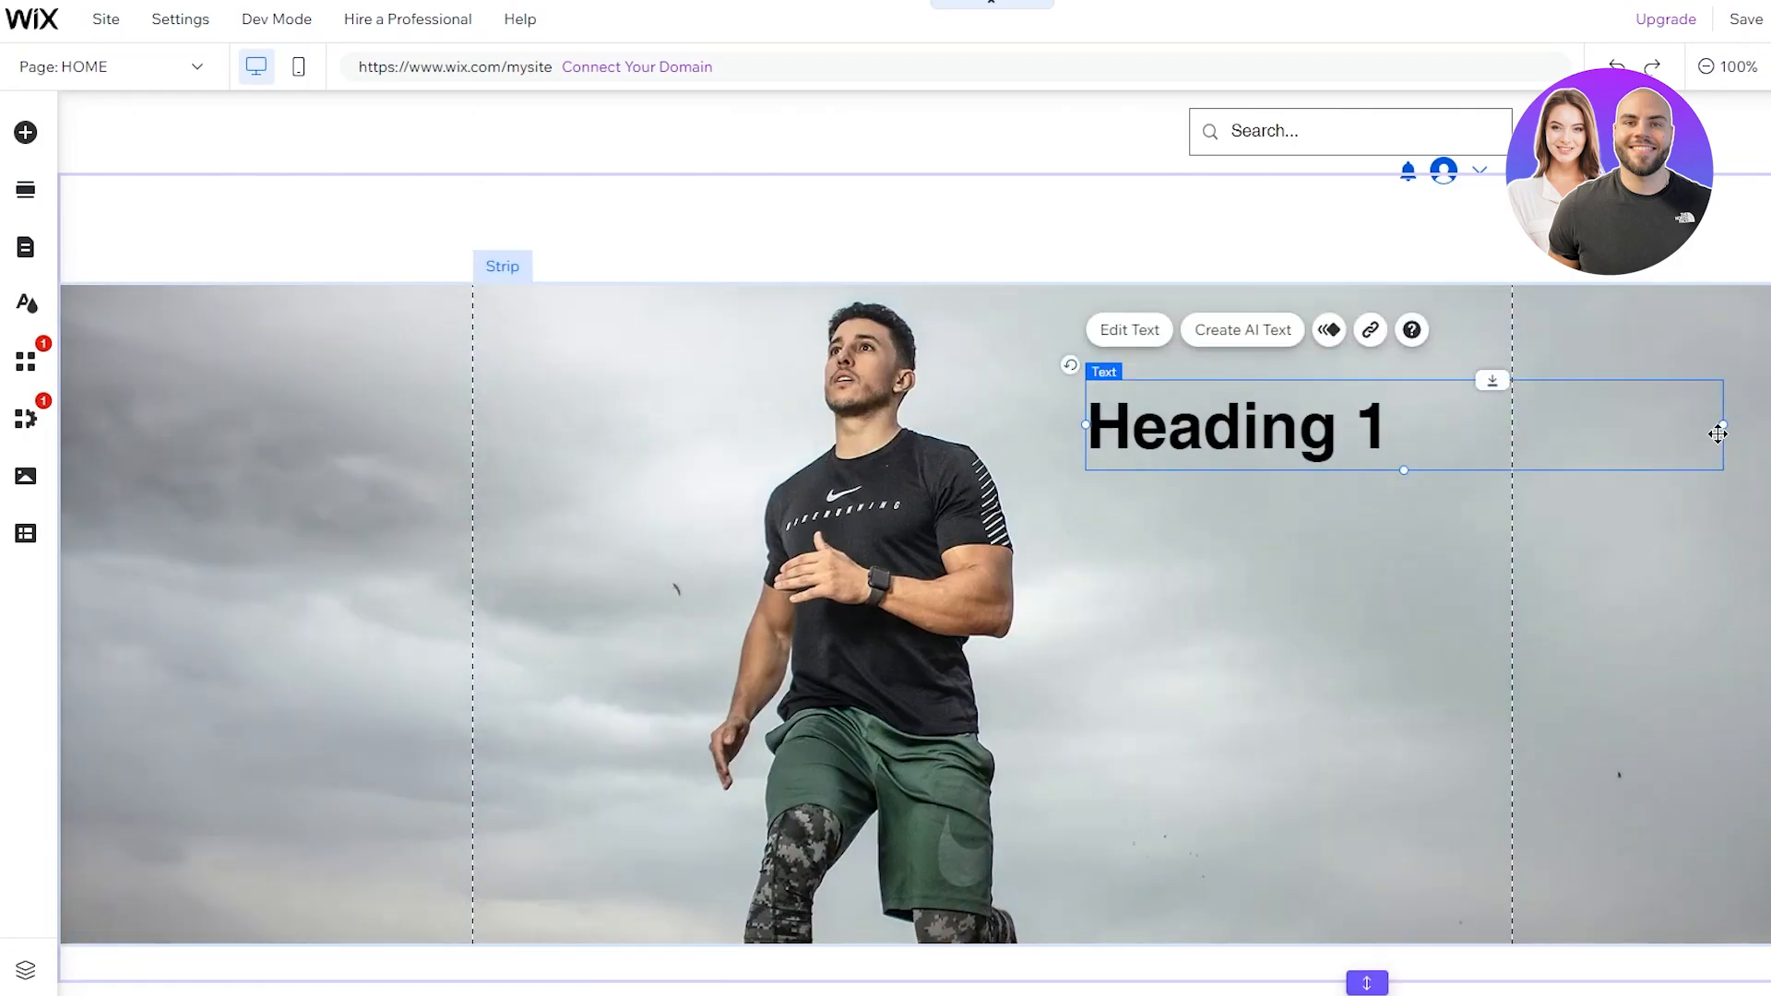
left_click_drag(1482, 419, 1502, 419)
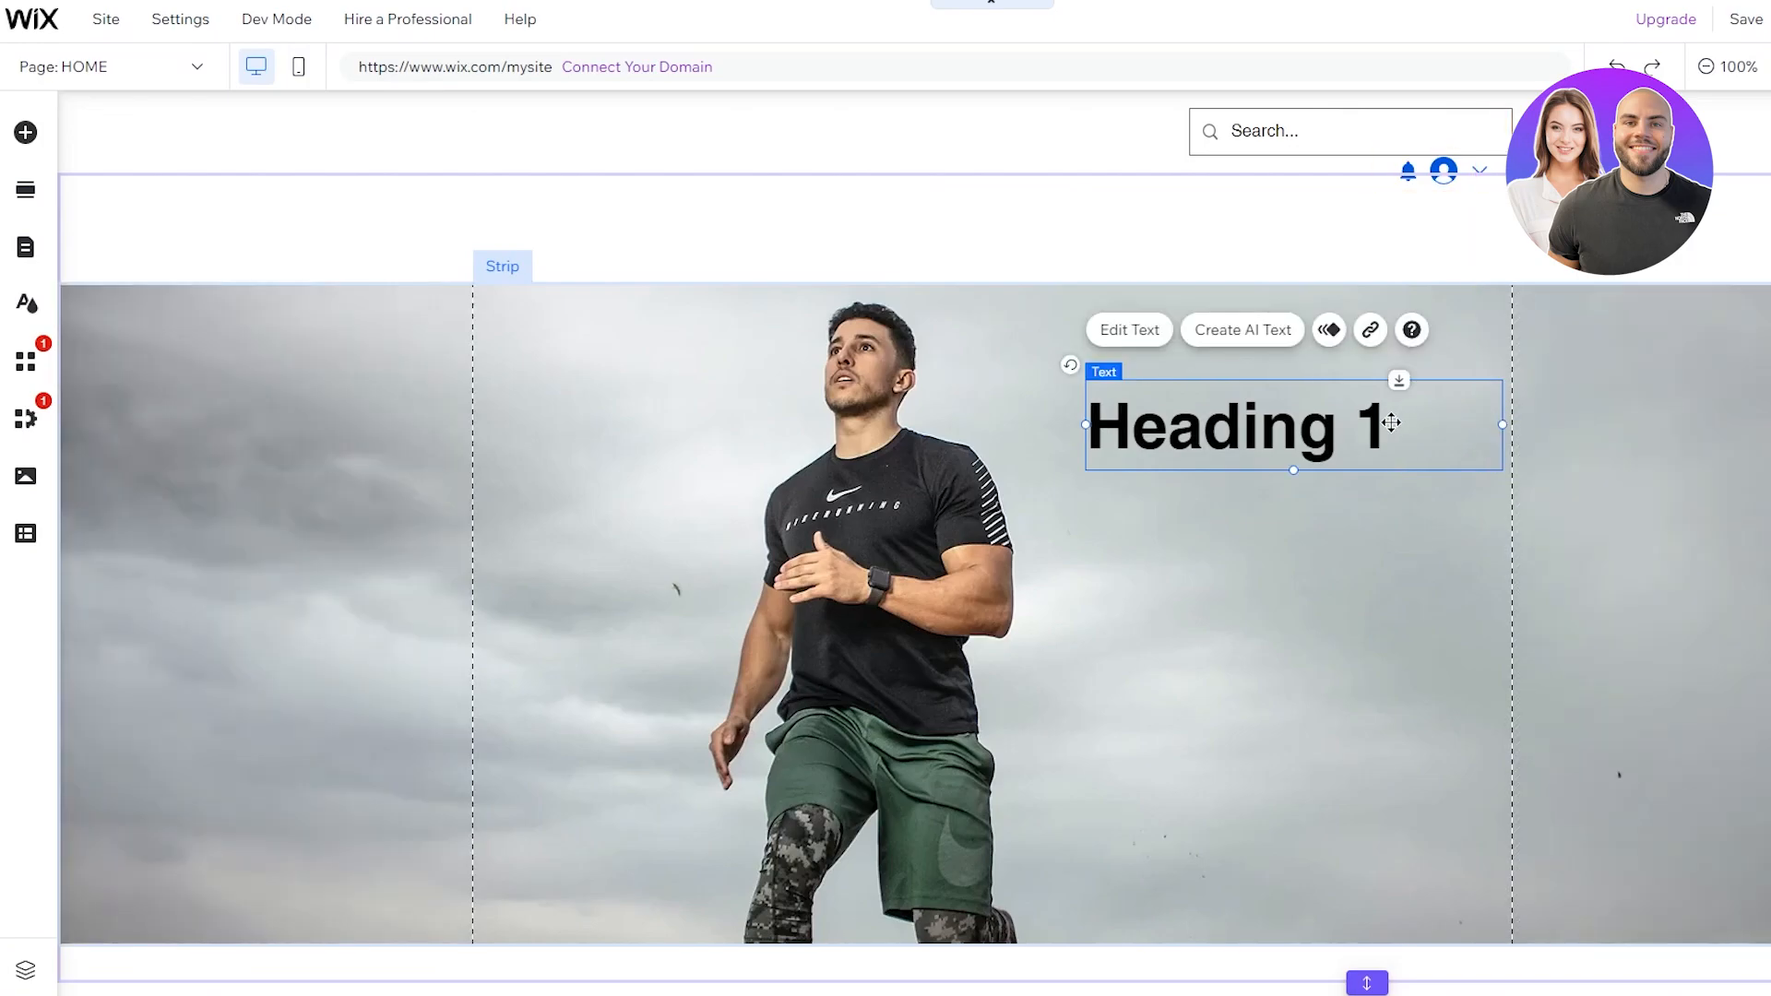
Step: Retype the heading as 'Train', 'With', 'John' on separate lines and enlarge it to 79 px
double_click(1434, 457)
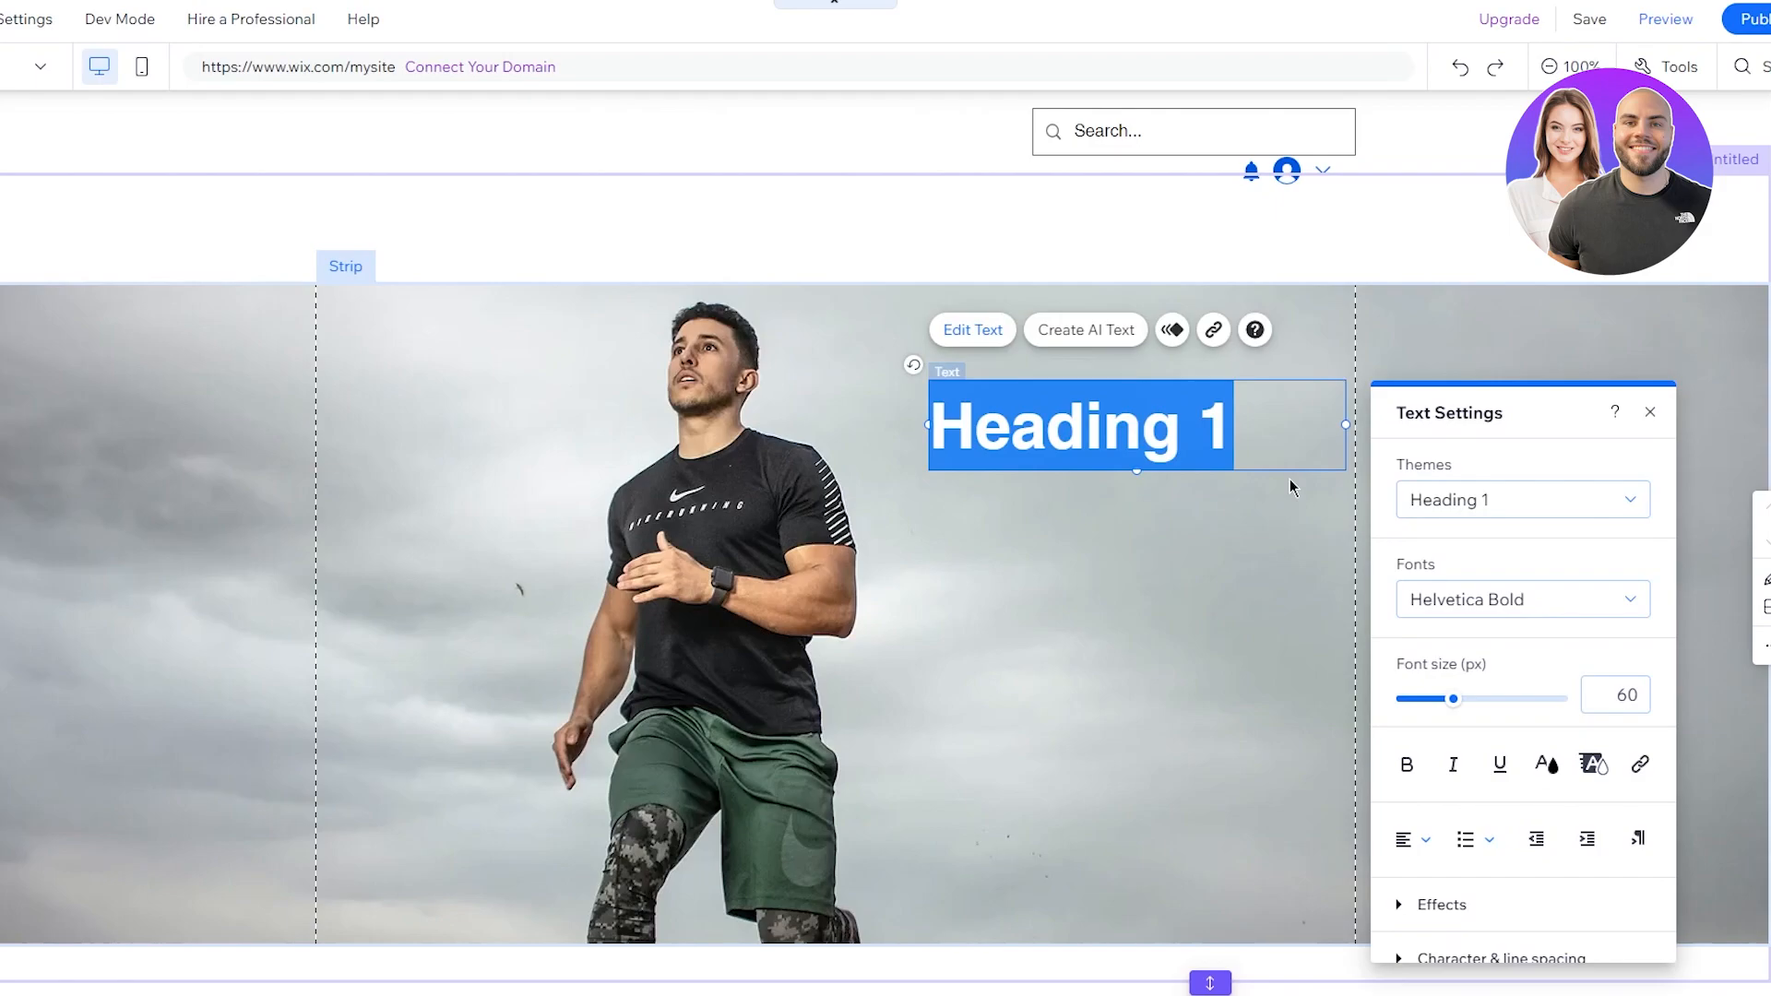
type("Train")
key("Return")
key("Return")
type("With")
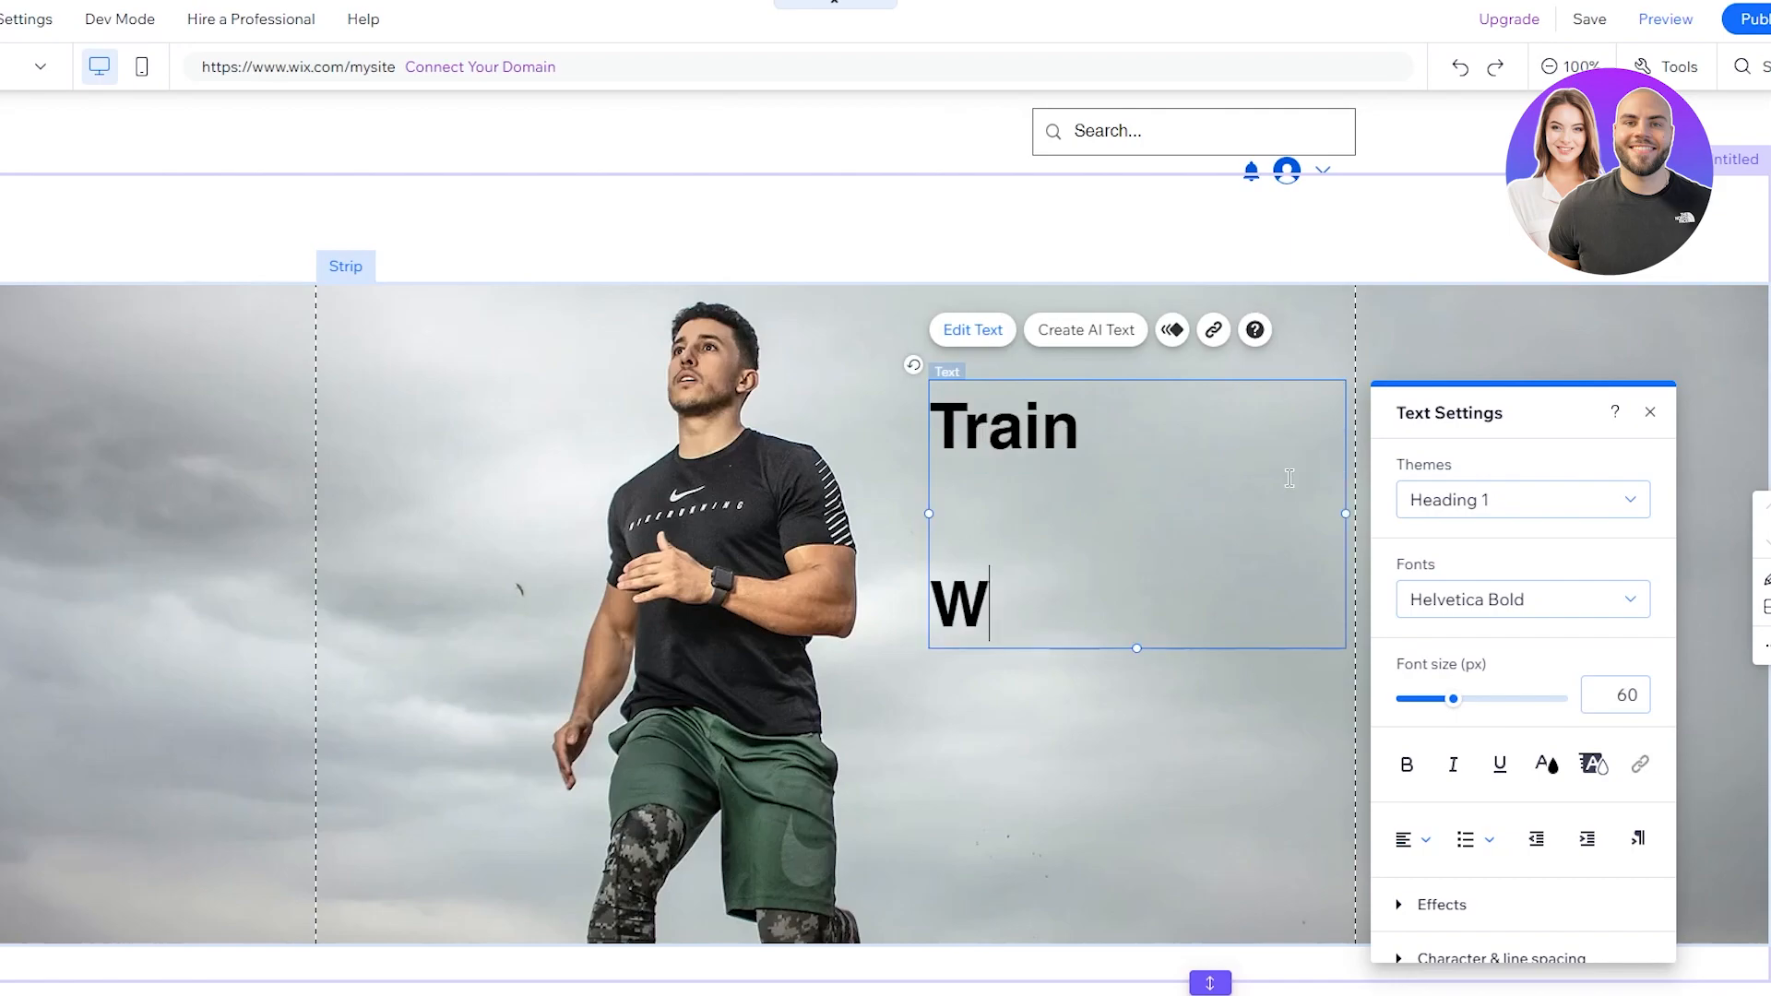
key("Return")
key("Return")
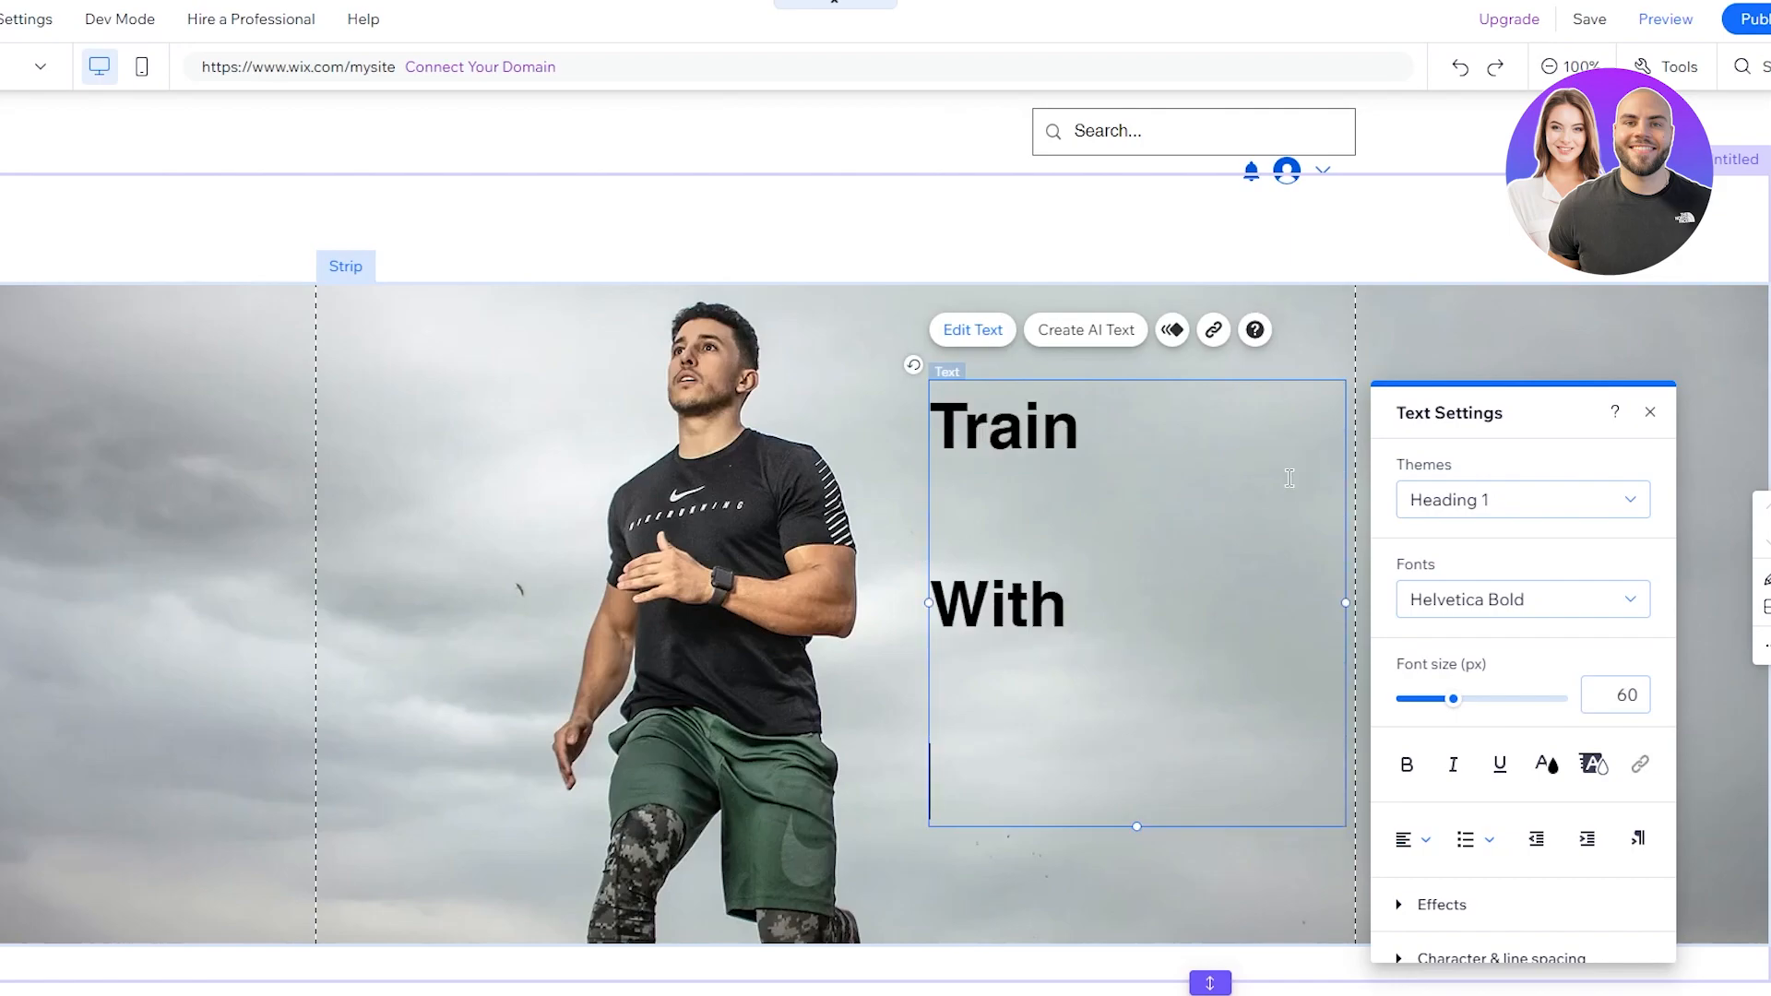
type("John")
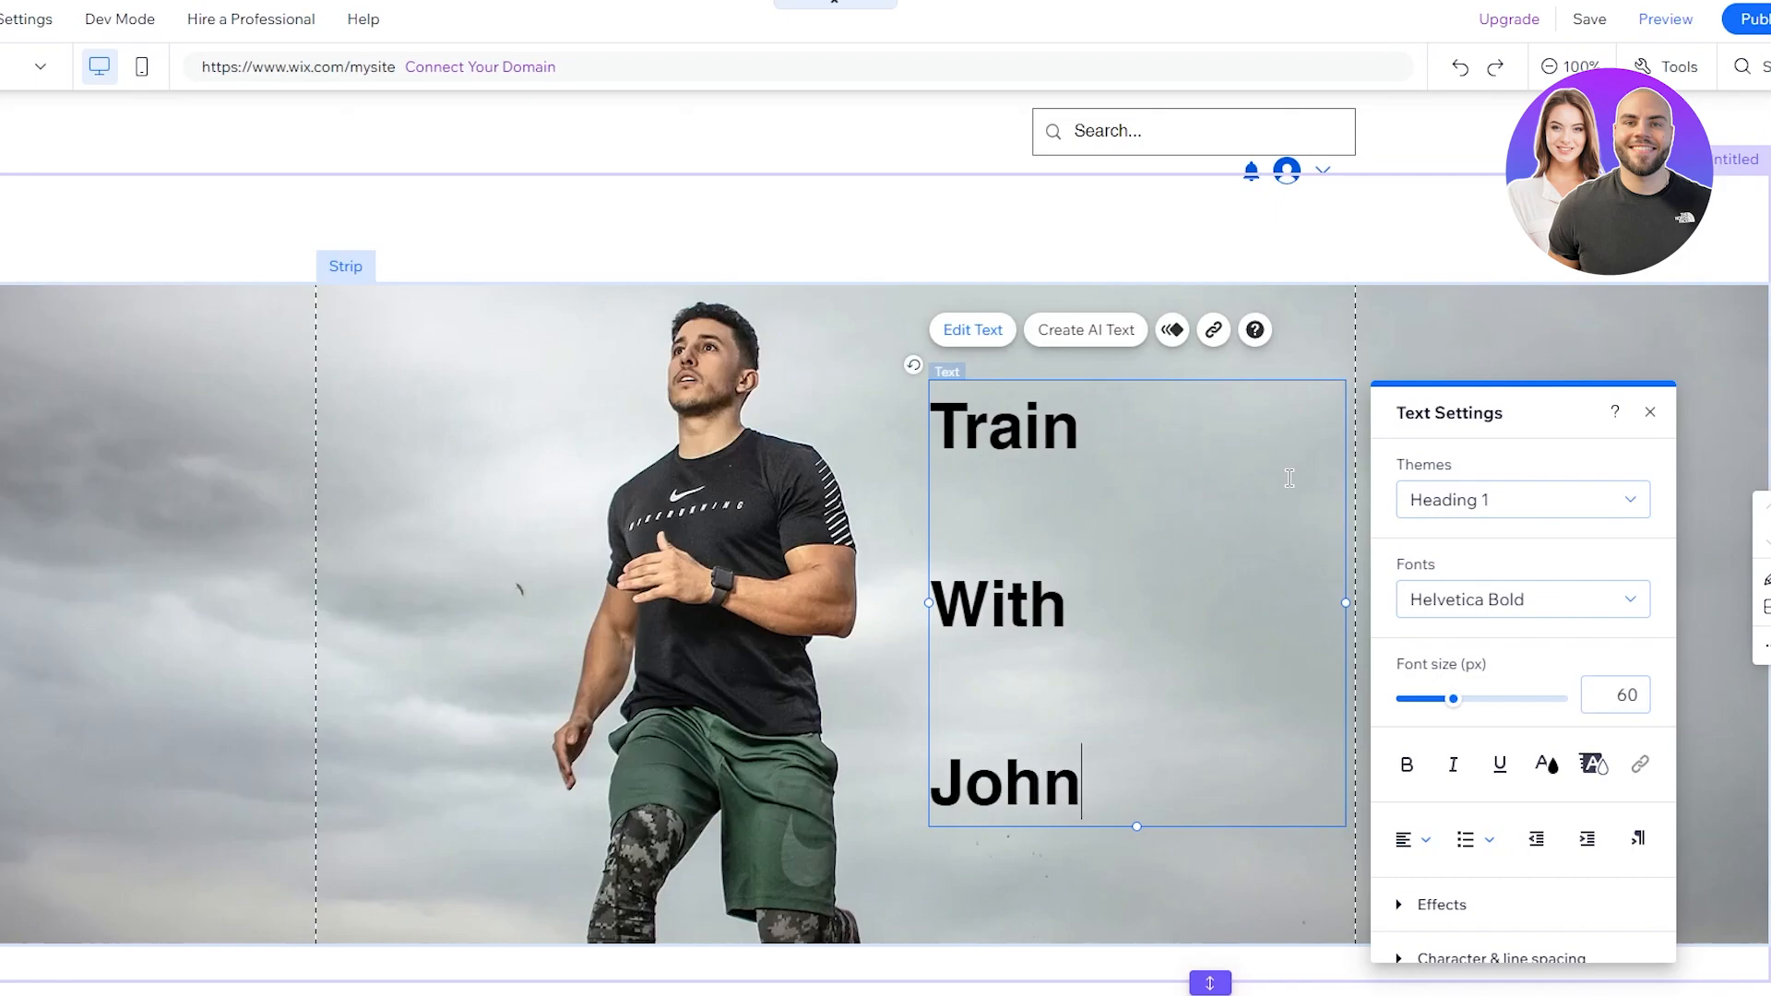
left_click_drag(1088, 795, 891, 402)
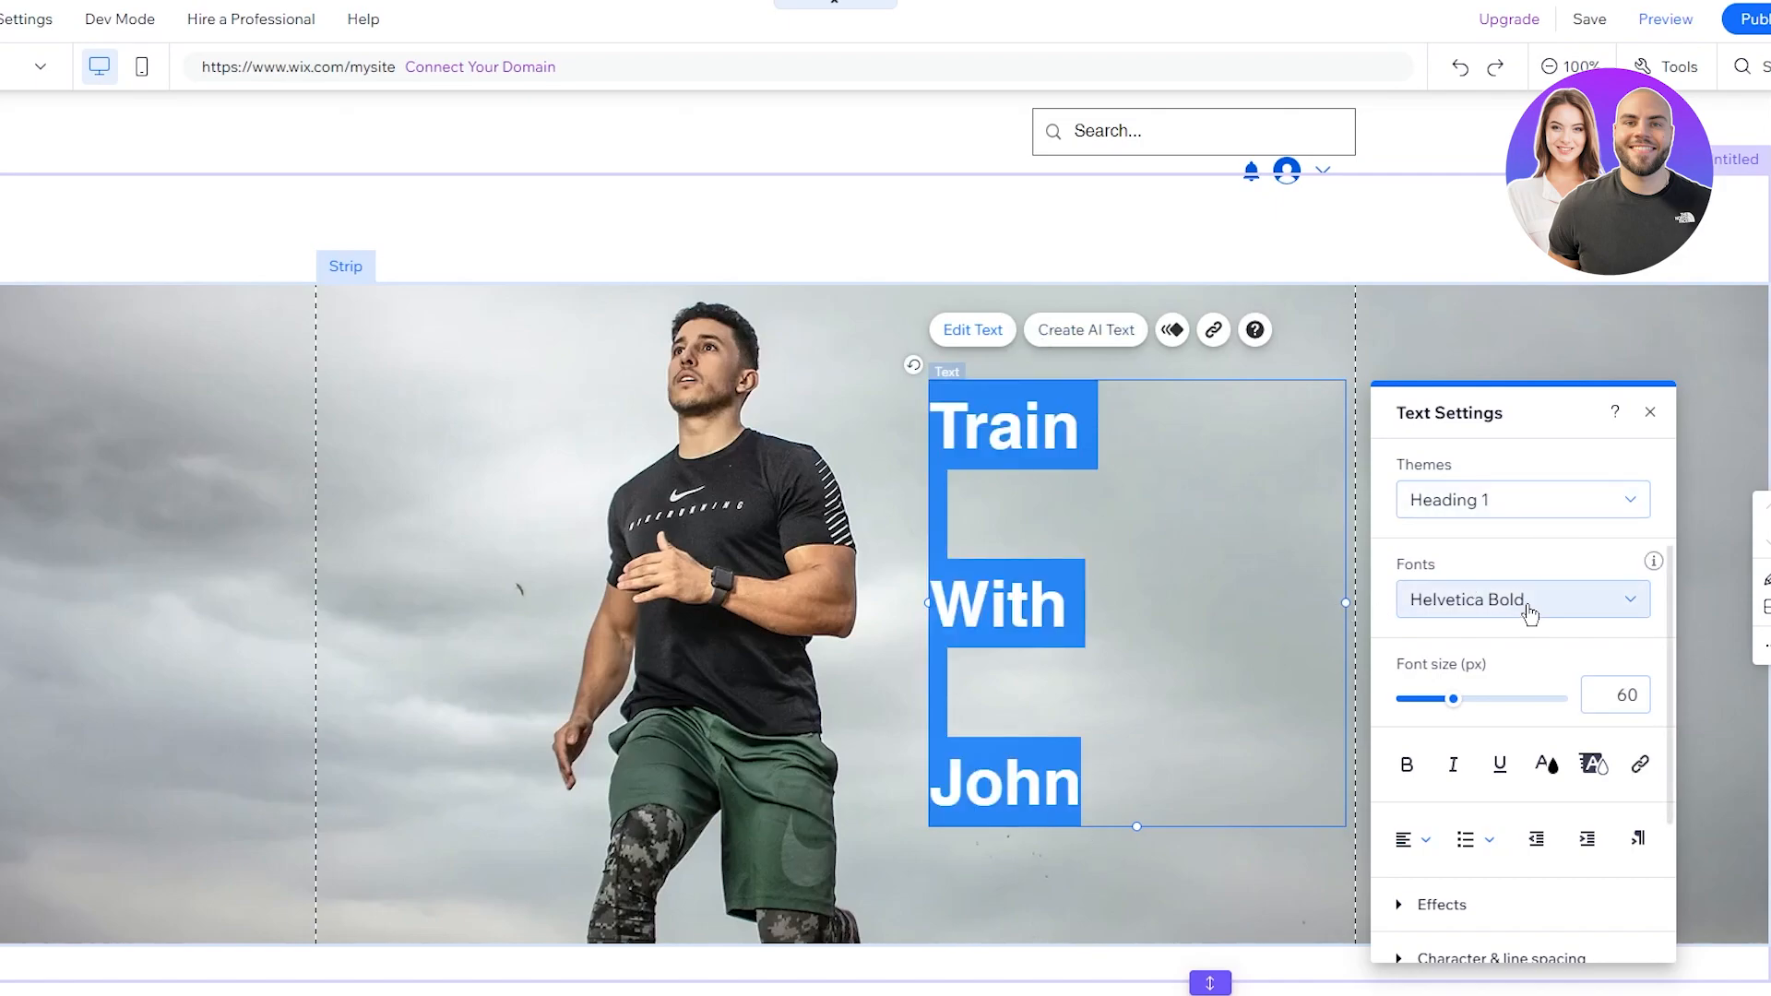
left_click_drag(1452, 710, 1473, 714)
Step: Make the heading text bold italic in the Jockey One font
left_click(1398, 770)
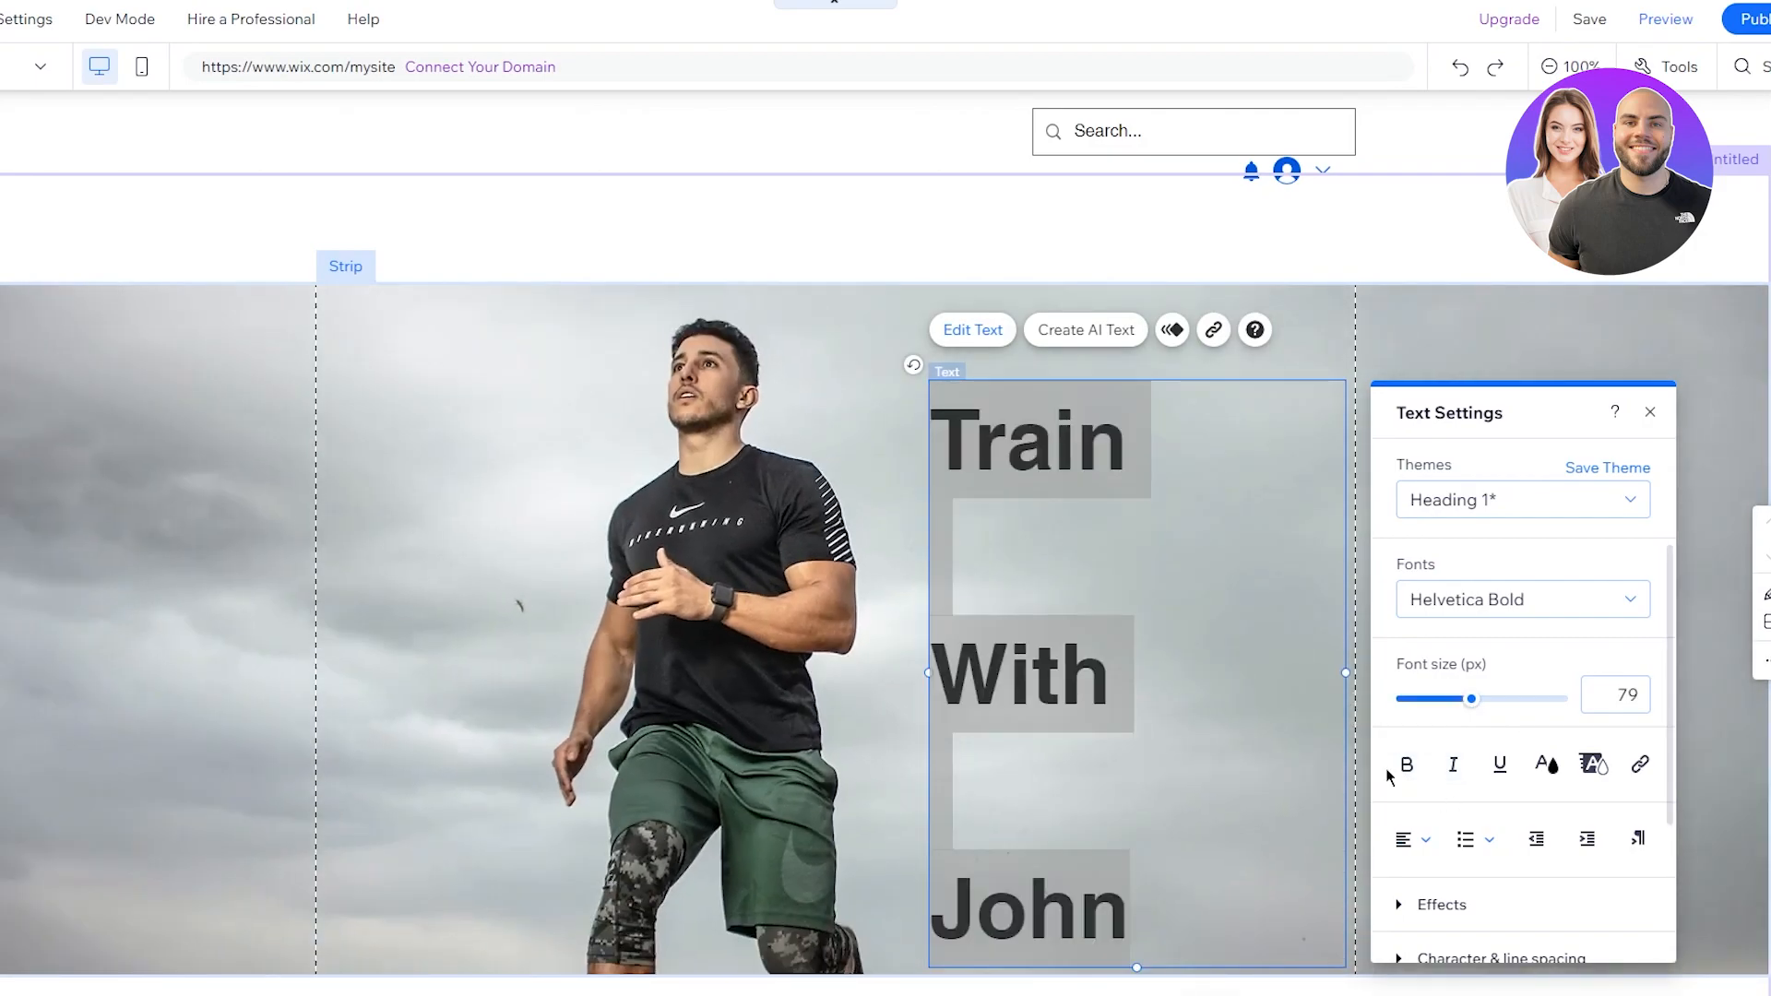
left_click(1404, 770)
left_click(1451, 773)
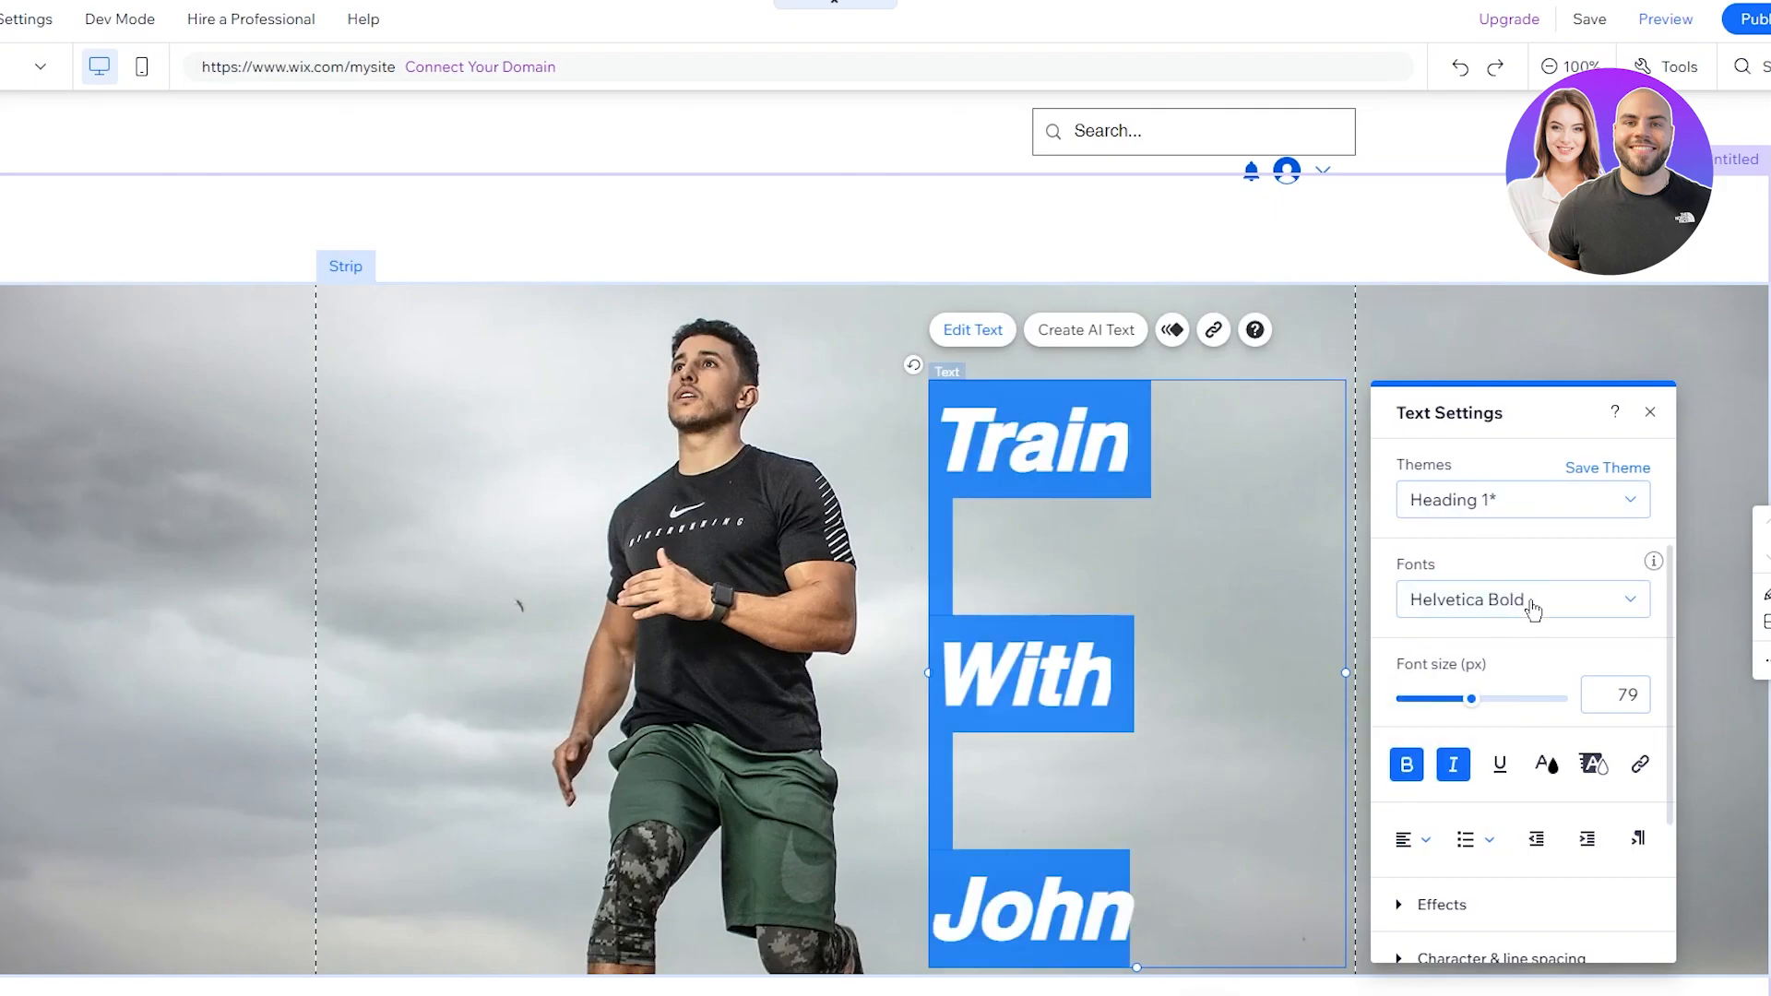
left_click(1671, 616)
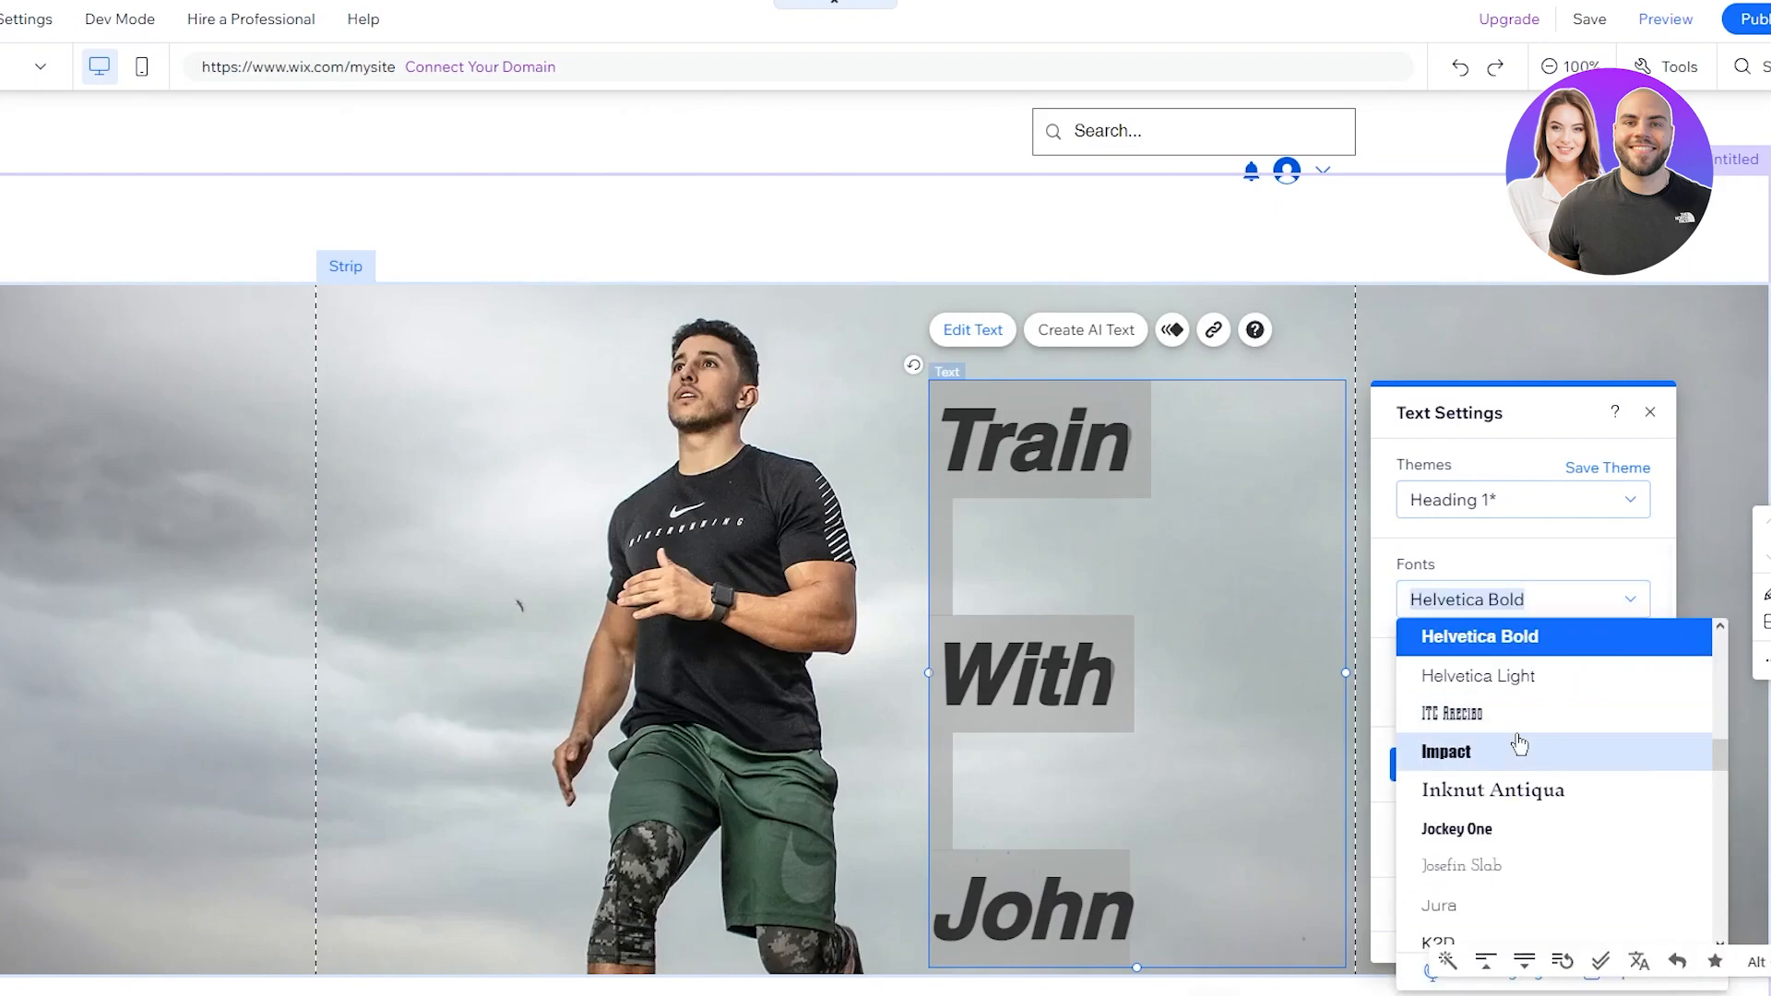
left_click(1531, 828)
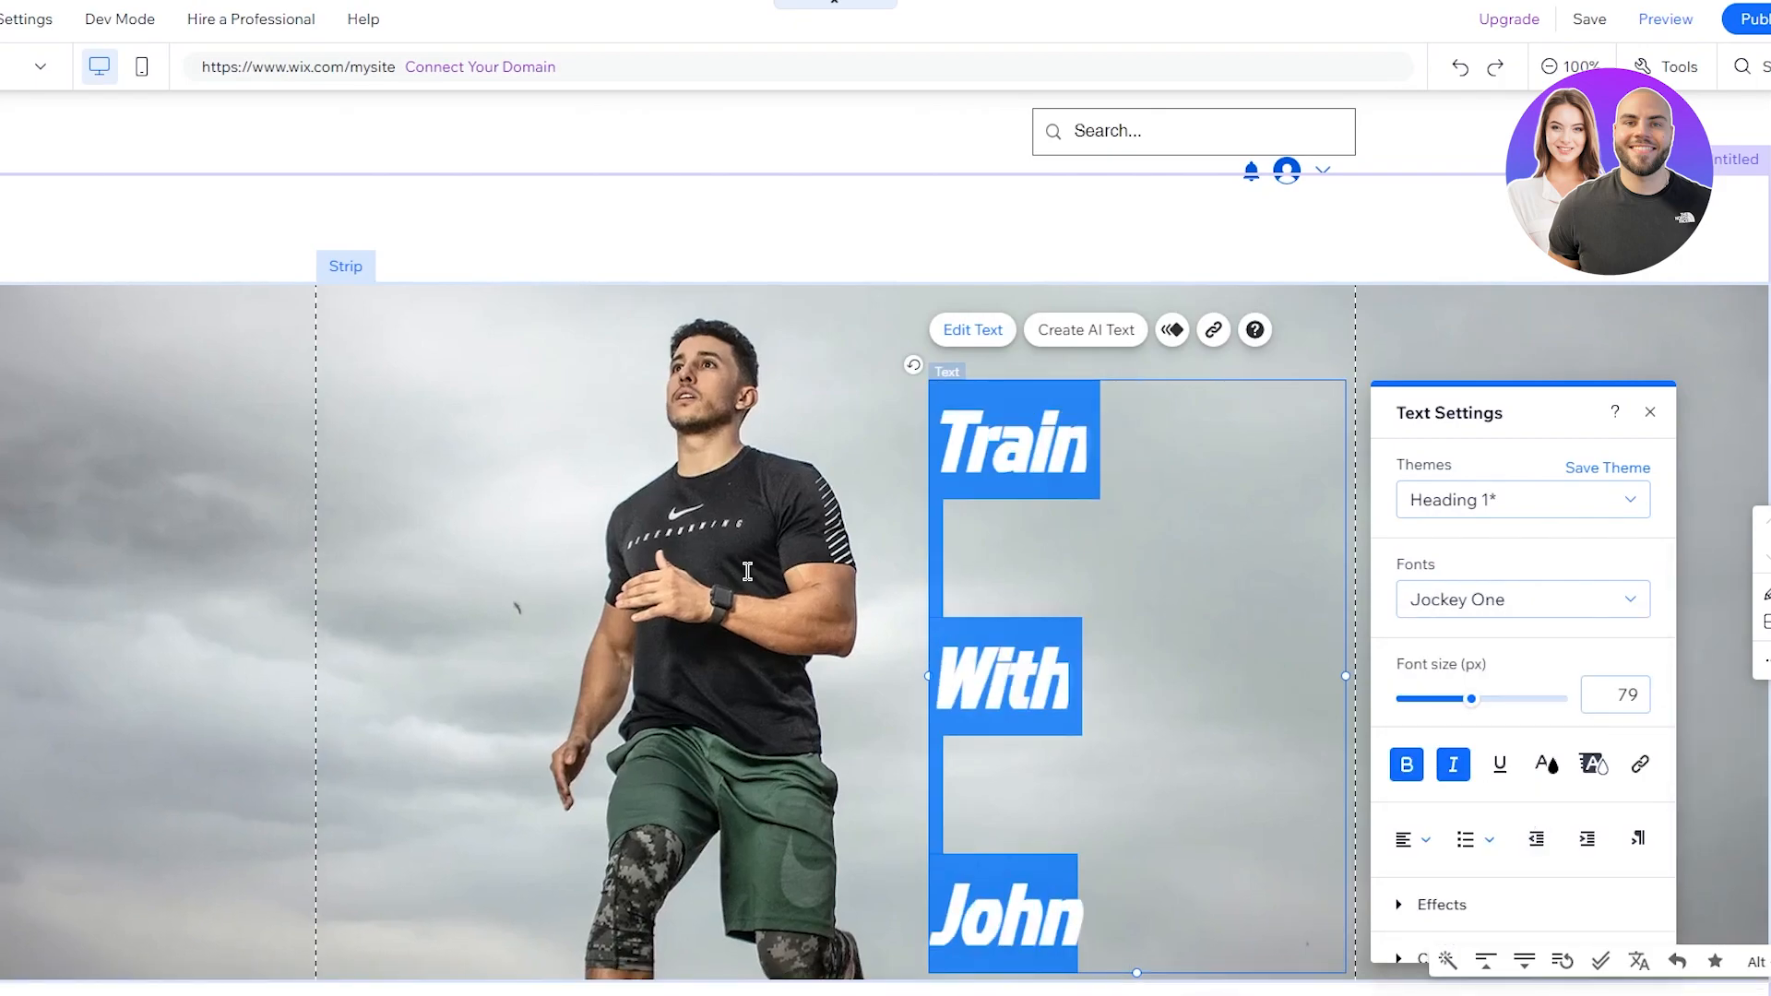
Step: Colour all of the heading text white (#FFFFFF)
left_click(1153, 681)
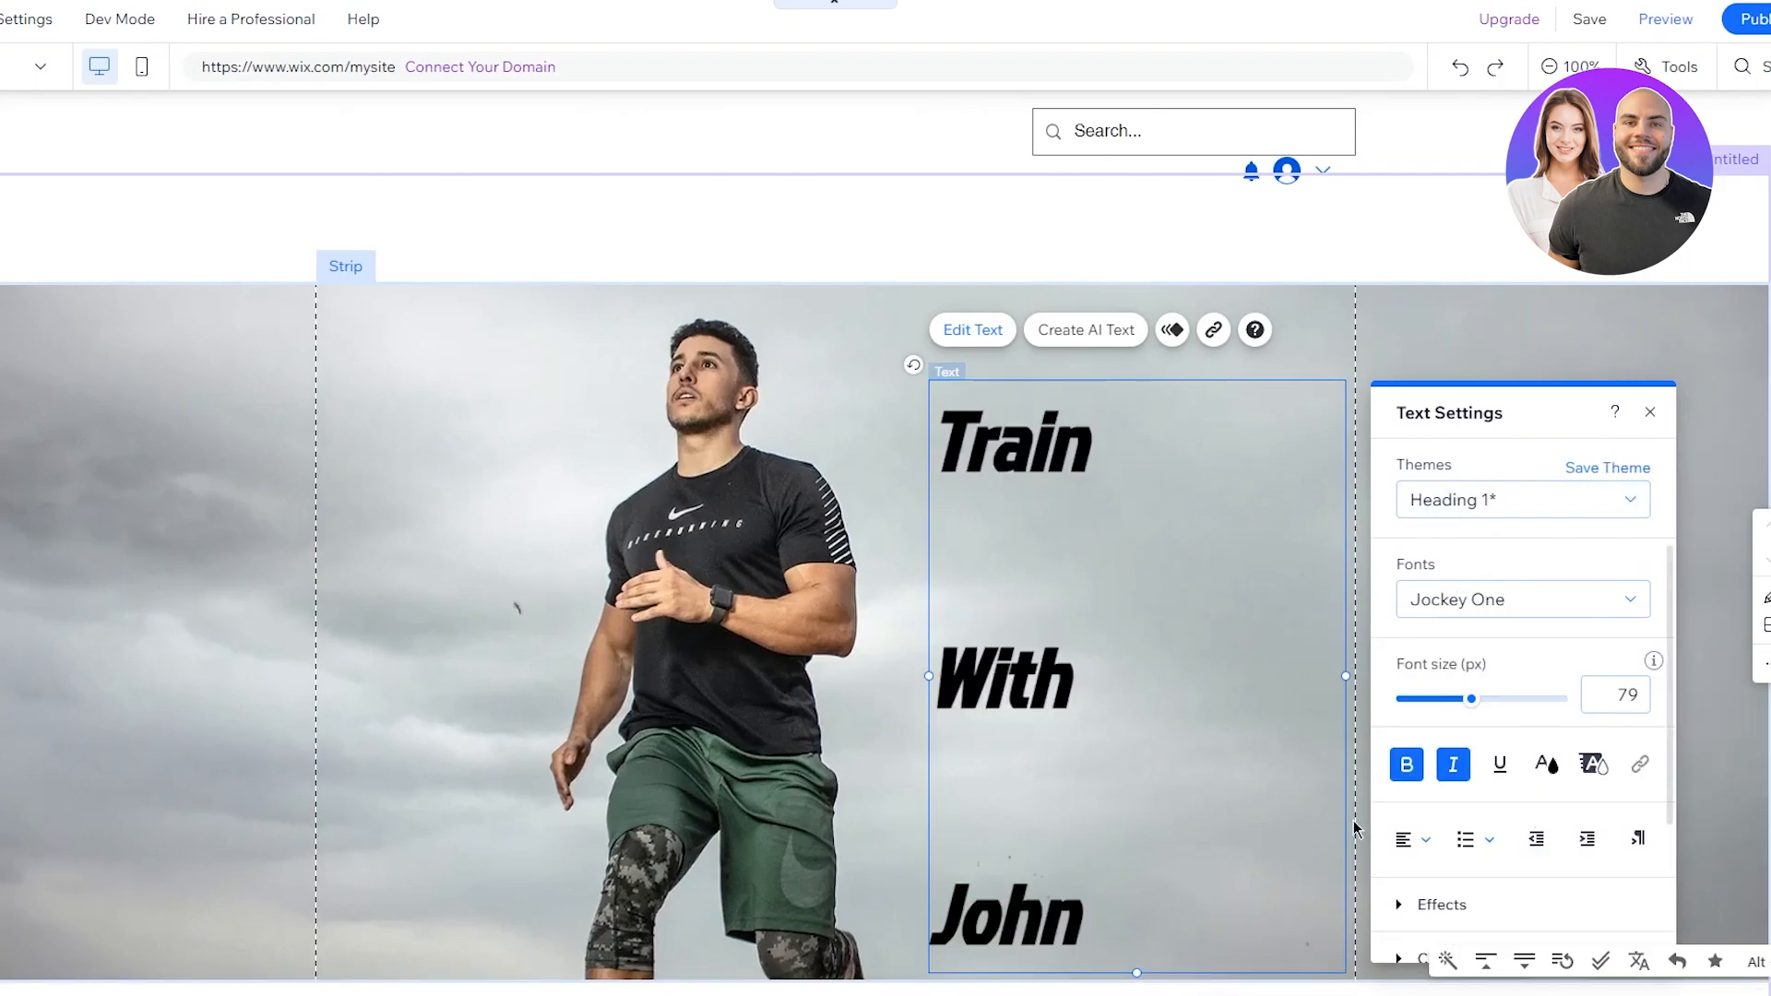
left_click_drag(1106, 923, 854, 441)
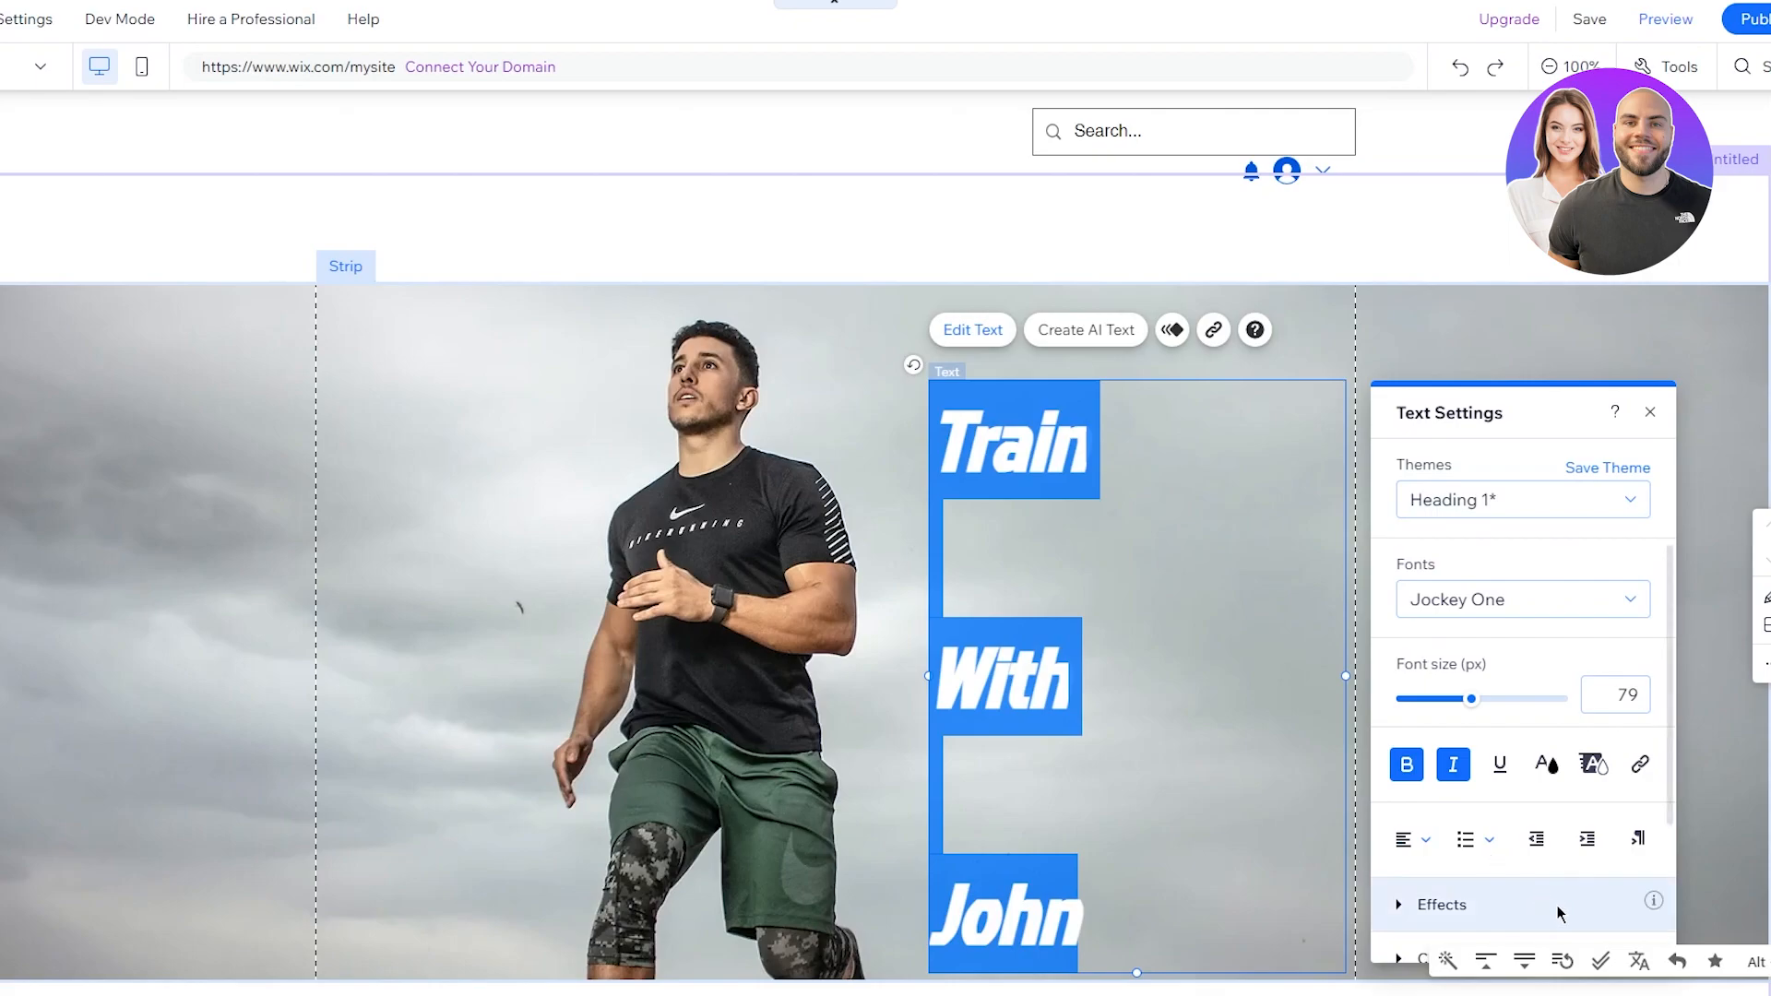
left_click(1547, 766)
left_click(1411, 592)
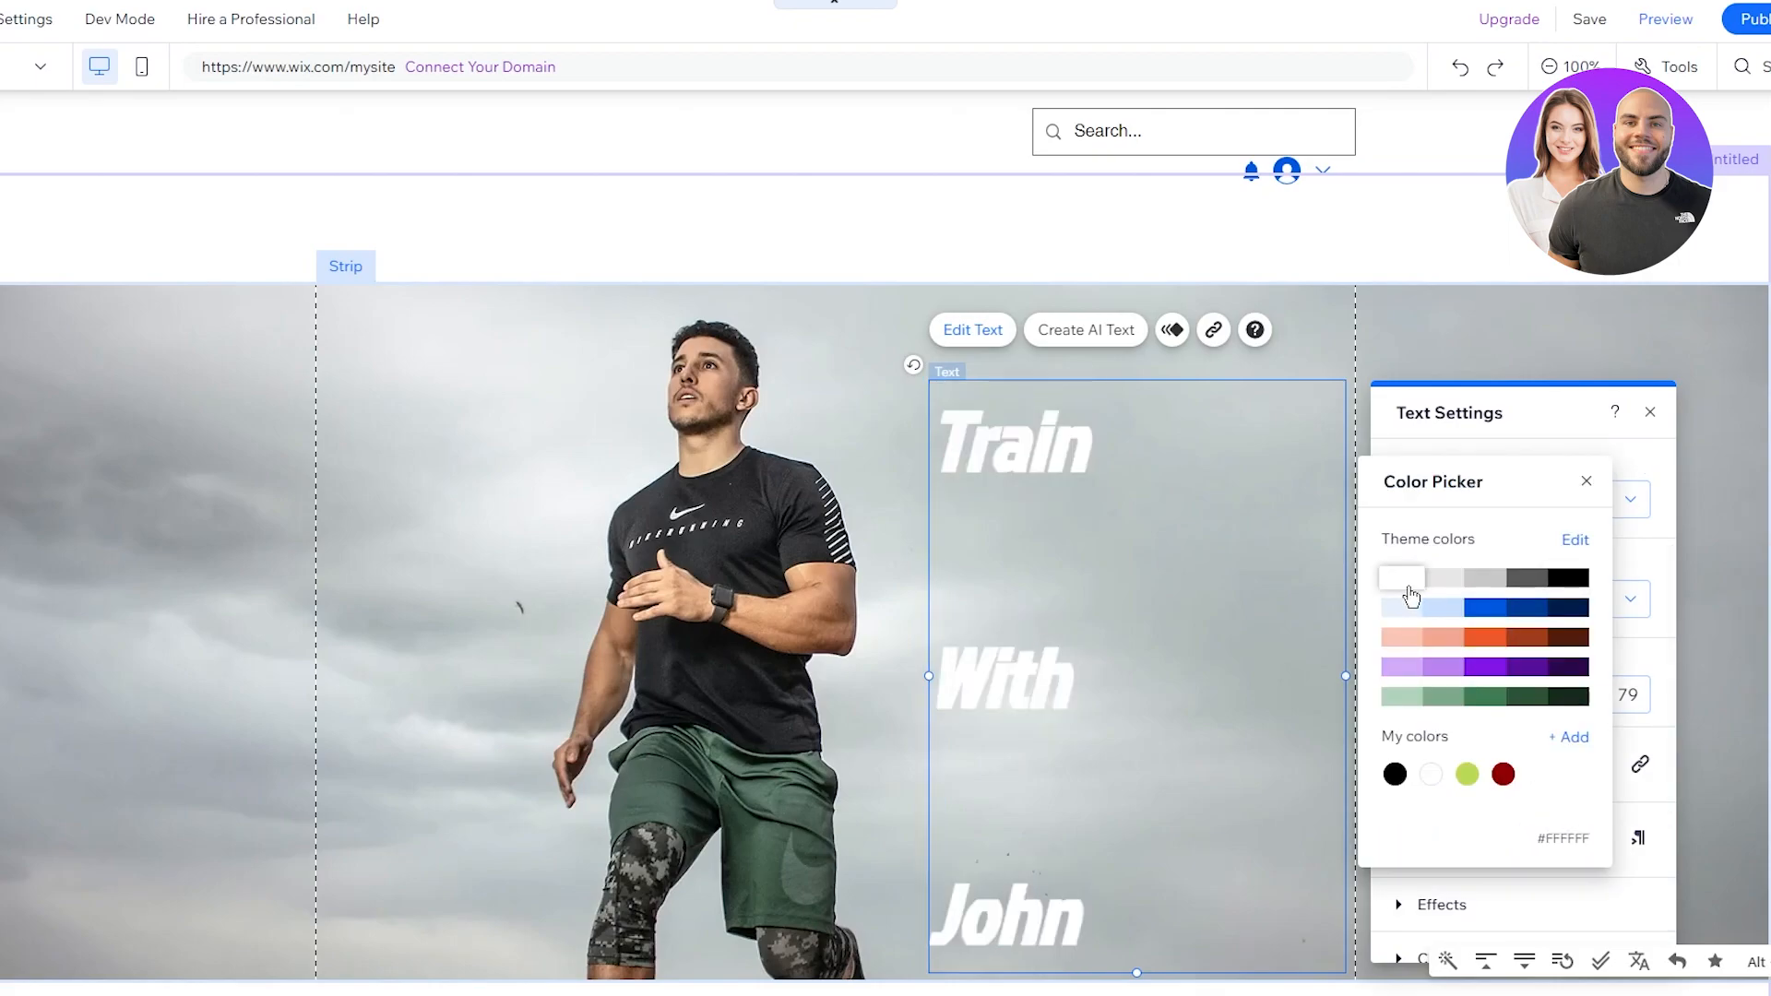
left_click(1586, 480)
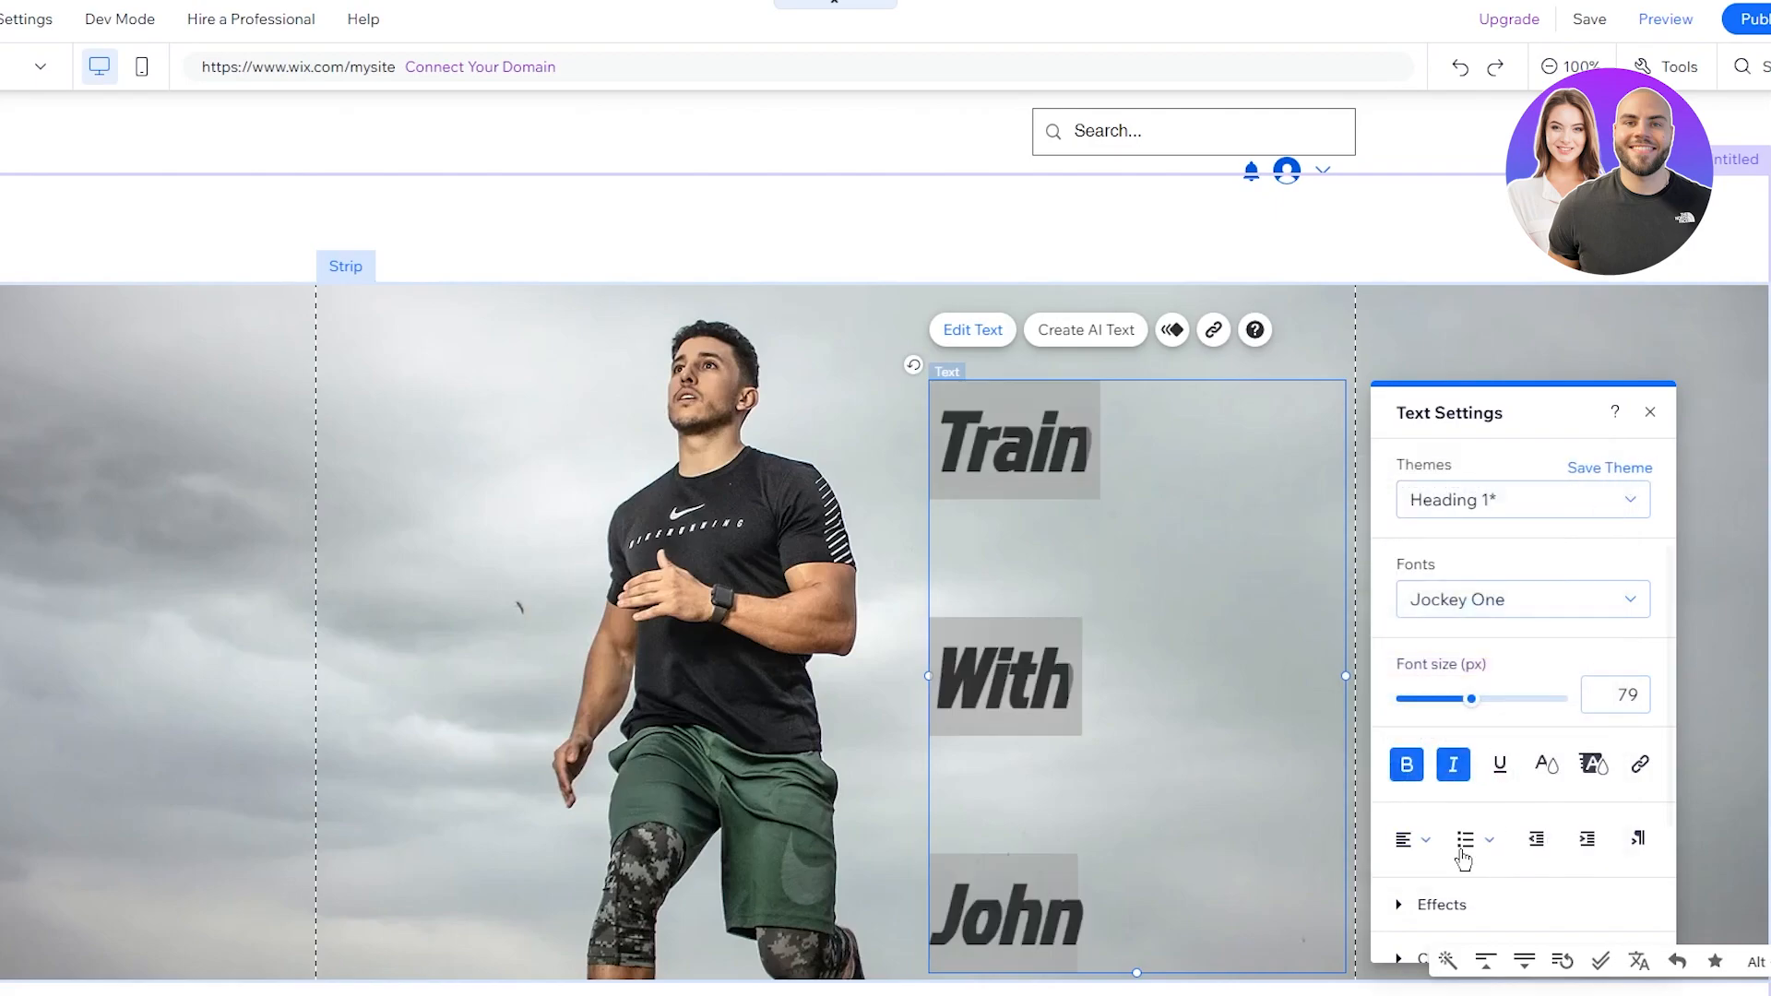
left_click(1547, 766)
left_click(1403, 579)
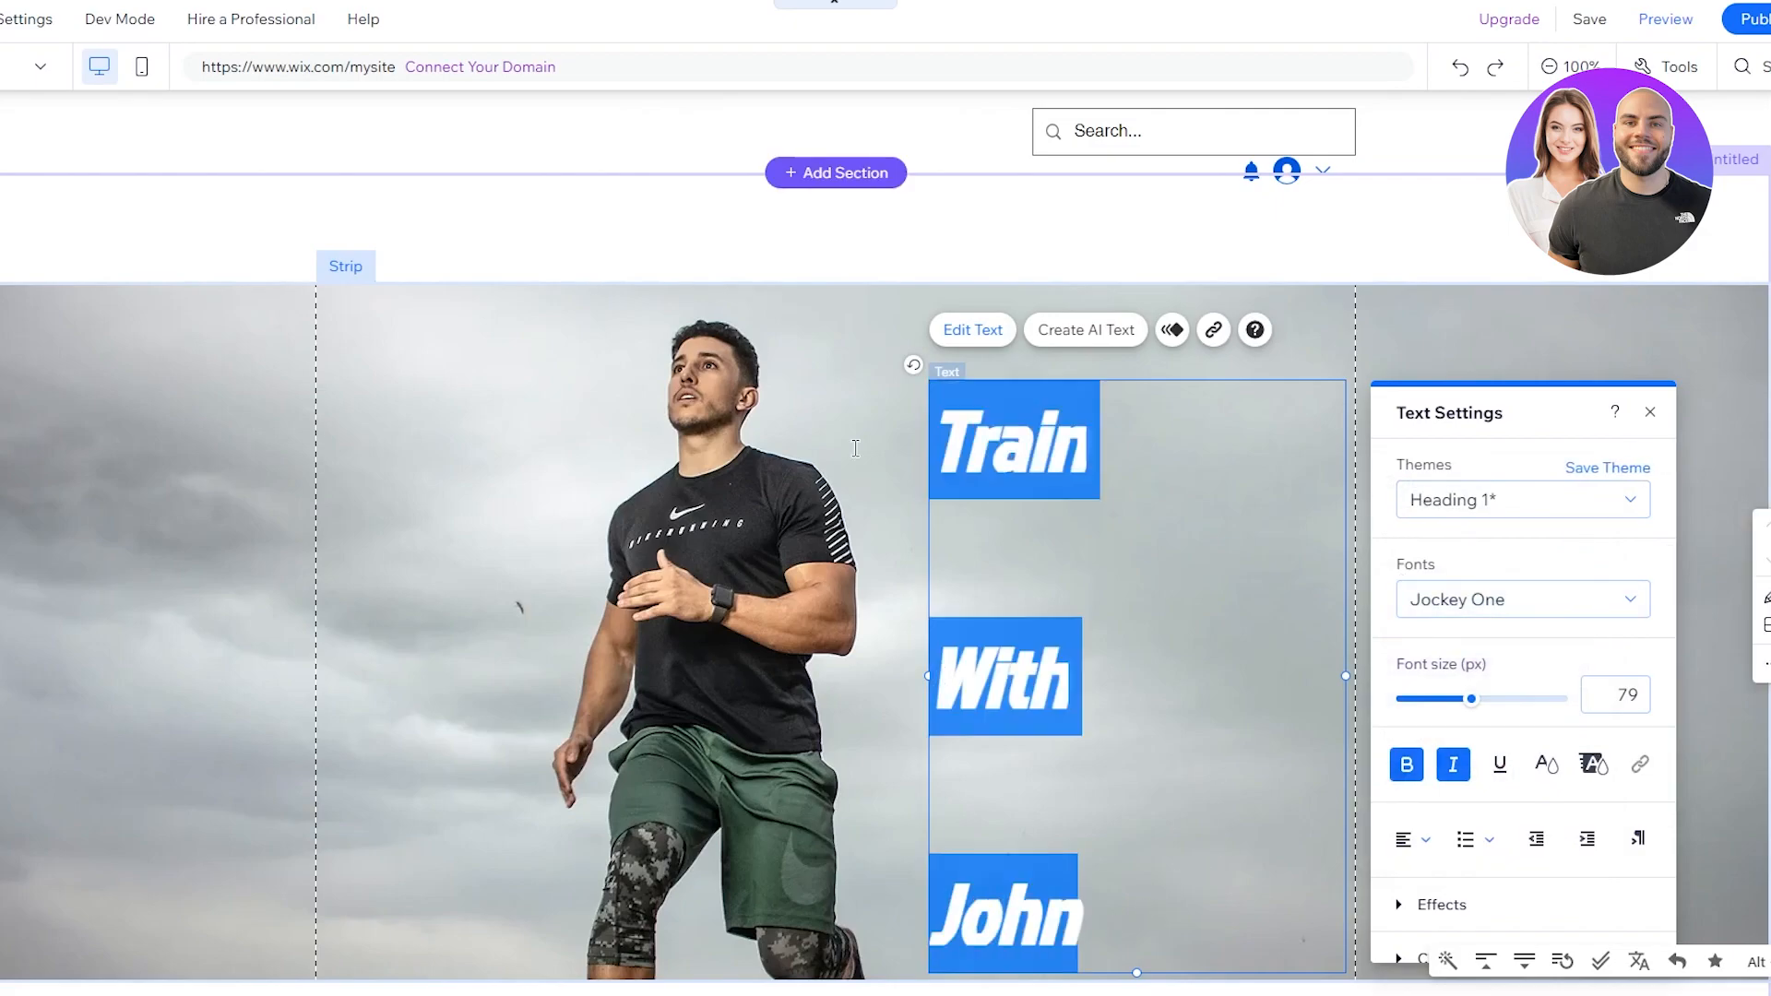
Step: Try several text effect presets on the heading and settle on the white drop-shadow effect G
key("ctrl+a")
scroll(1552, 870, "down", 2)
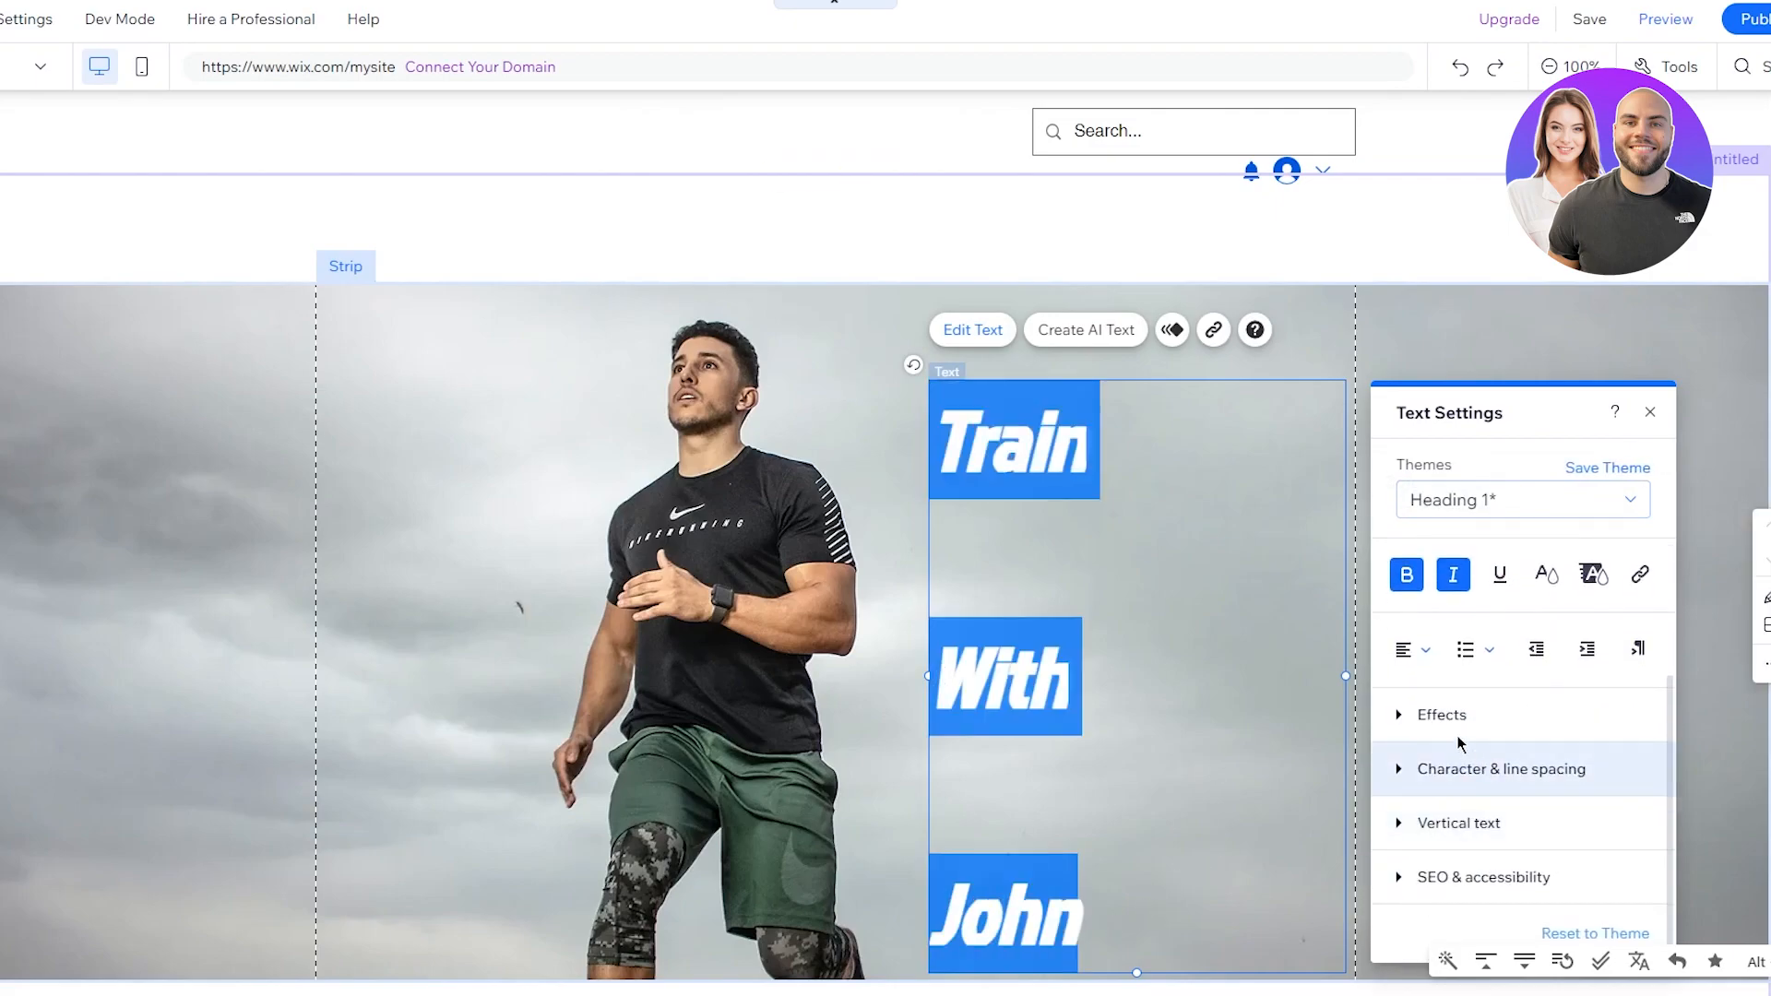
left_click(1403, 716)
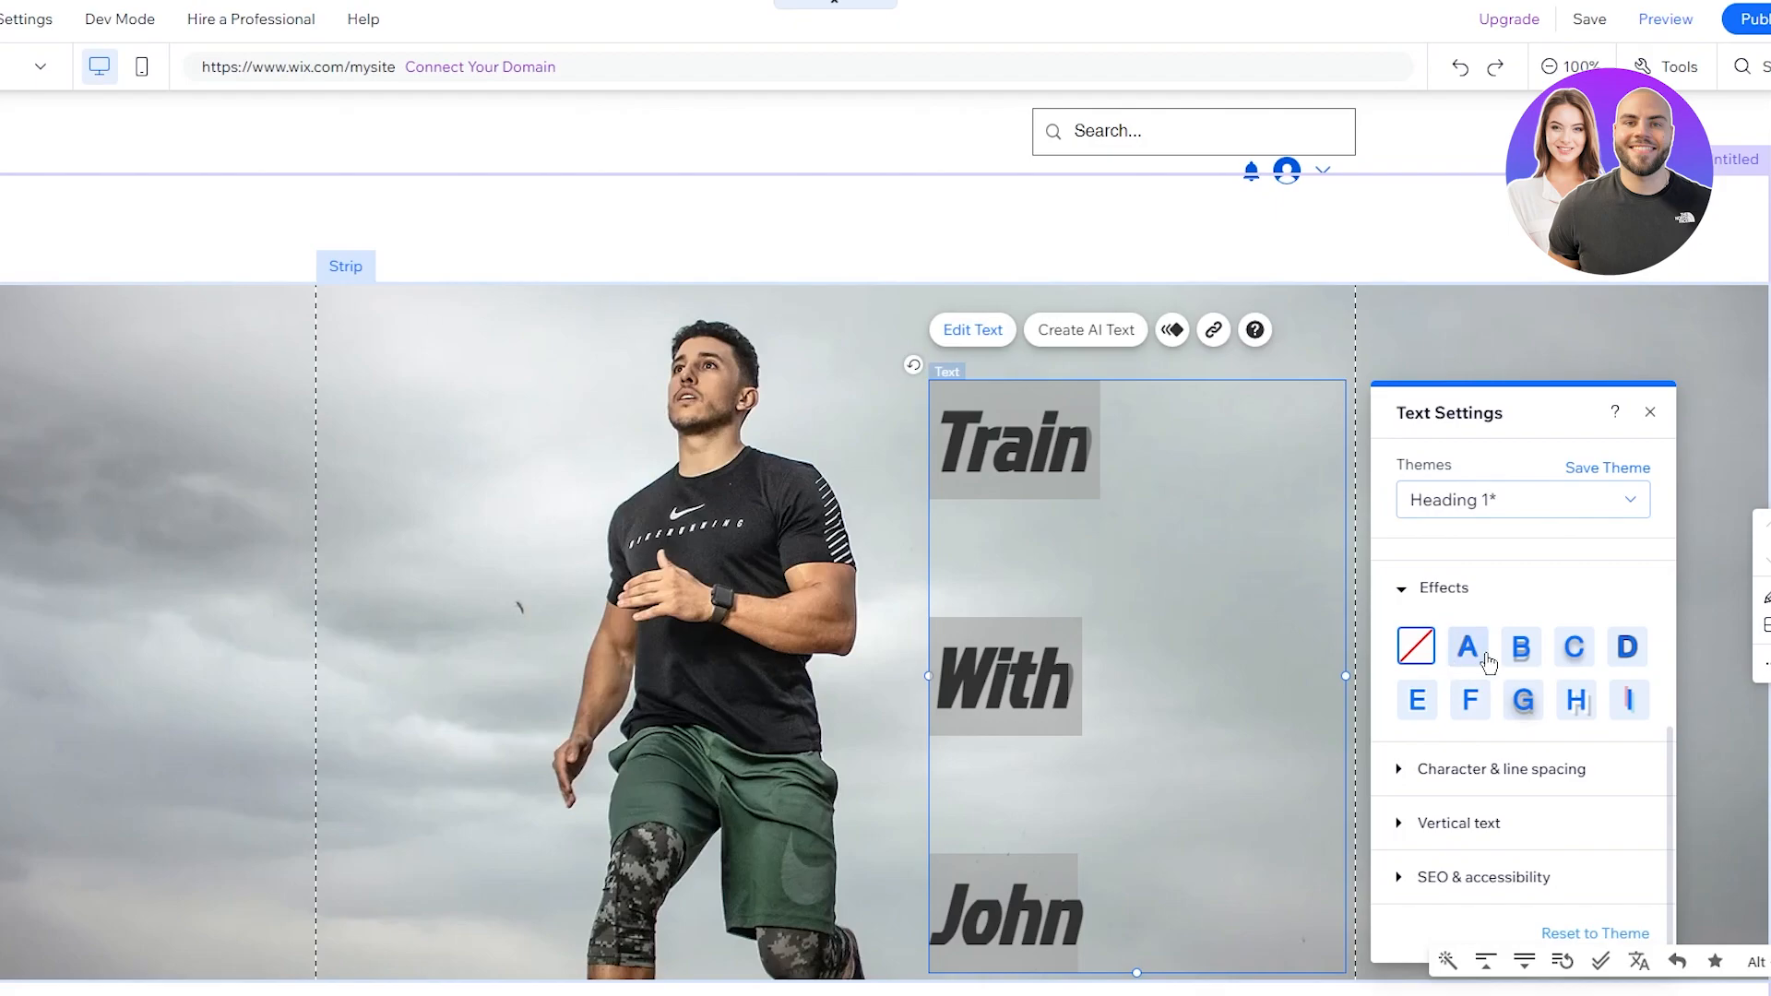
left_click(1570, 698)
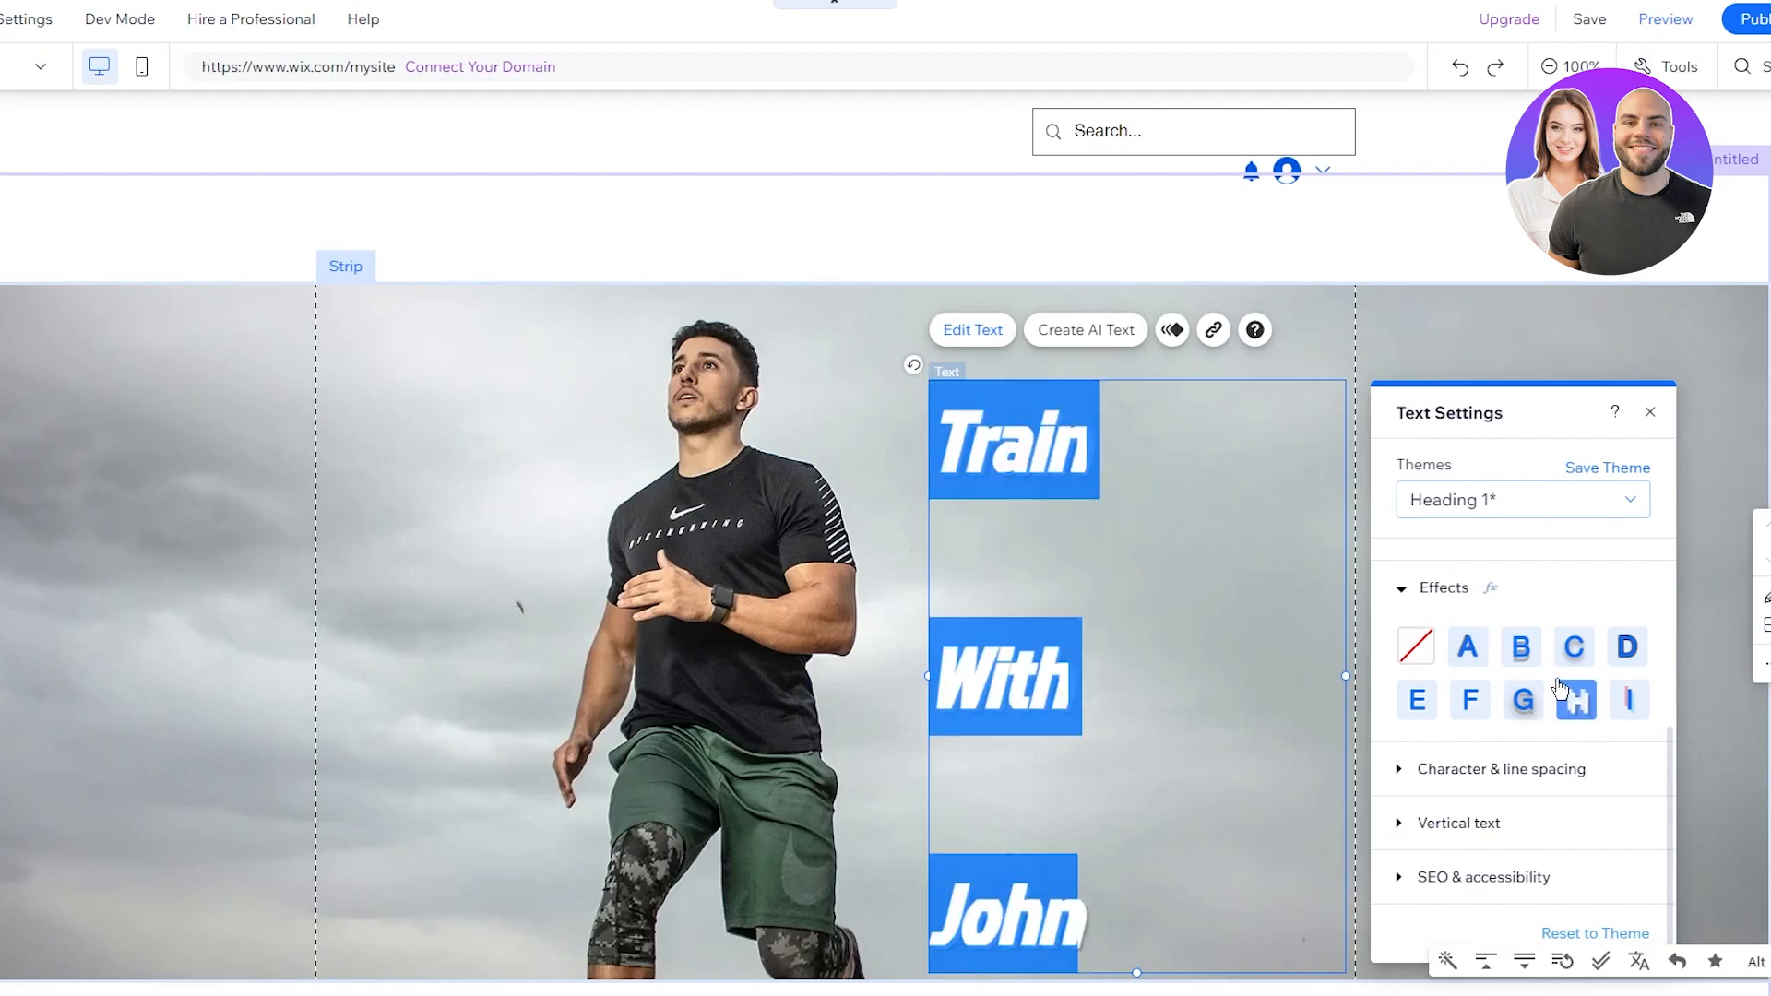
left_click(1523, 697)
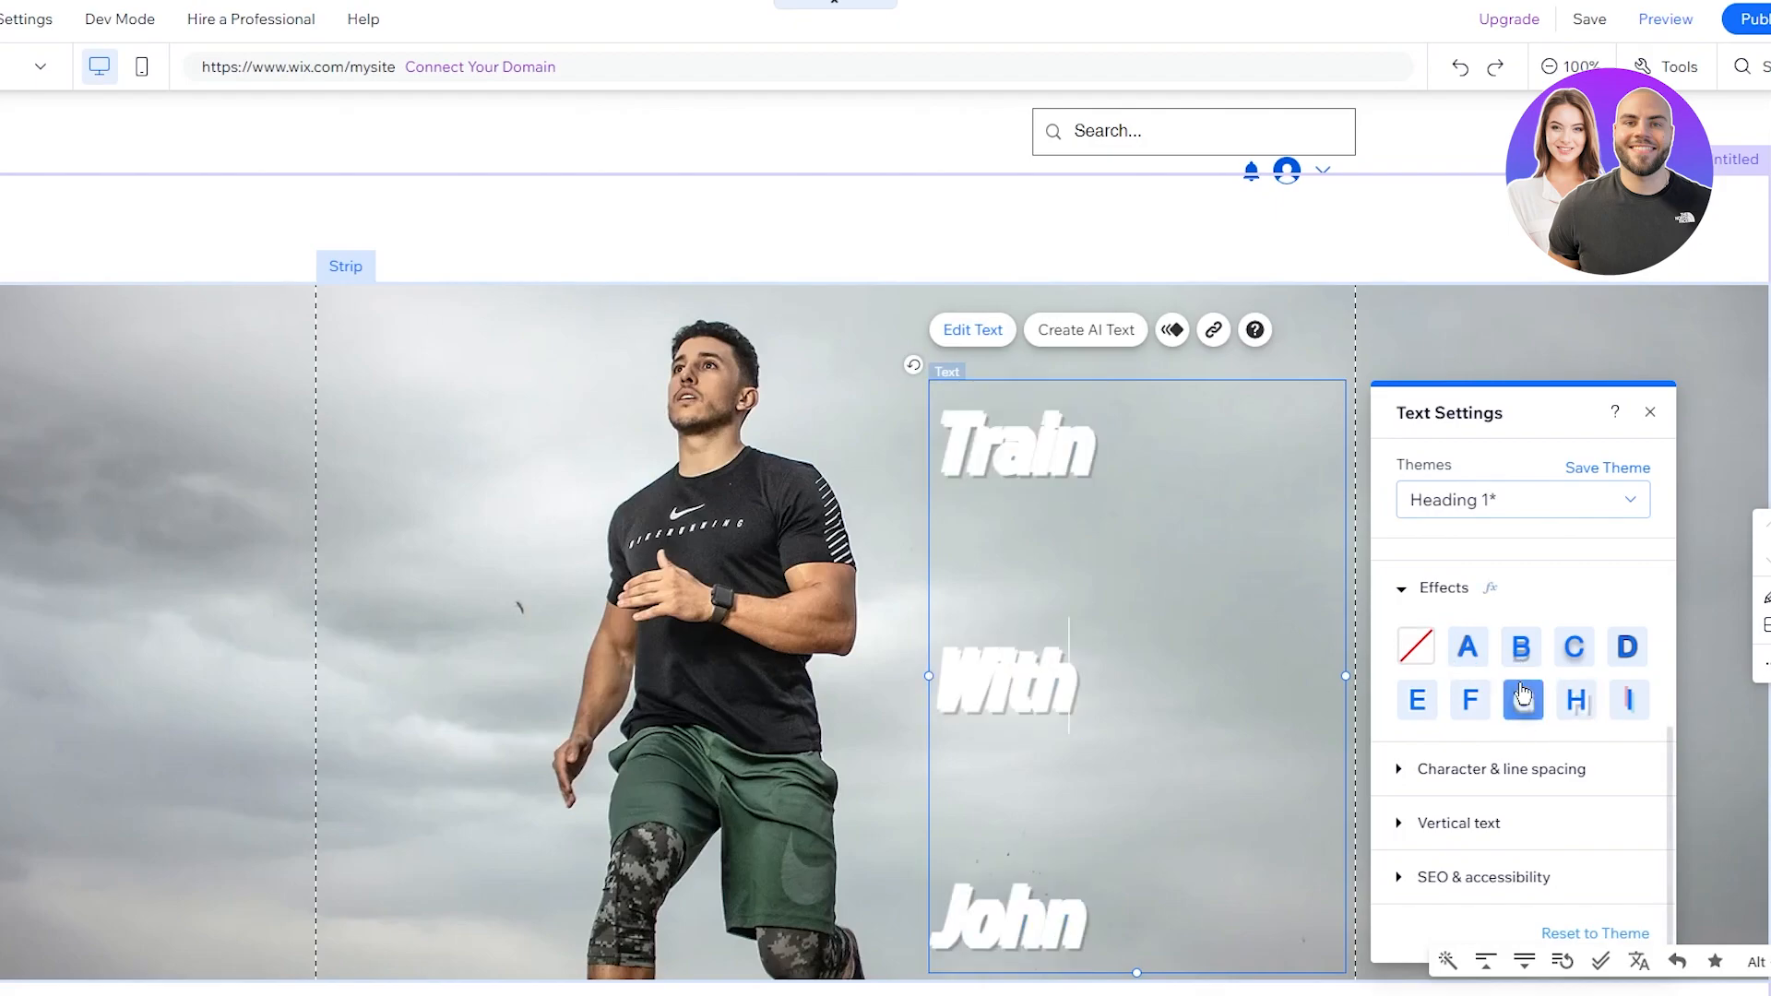
left_click(1470, 699)
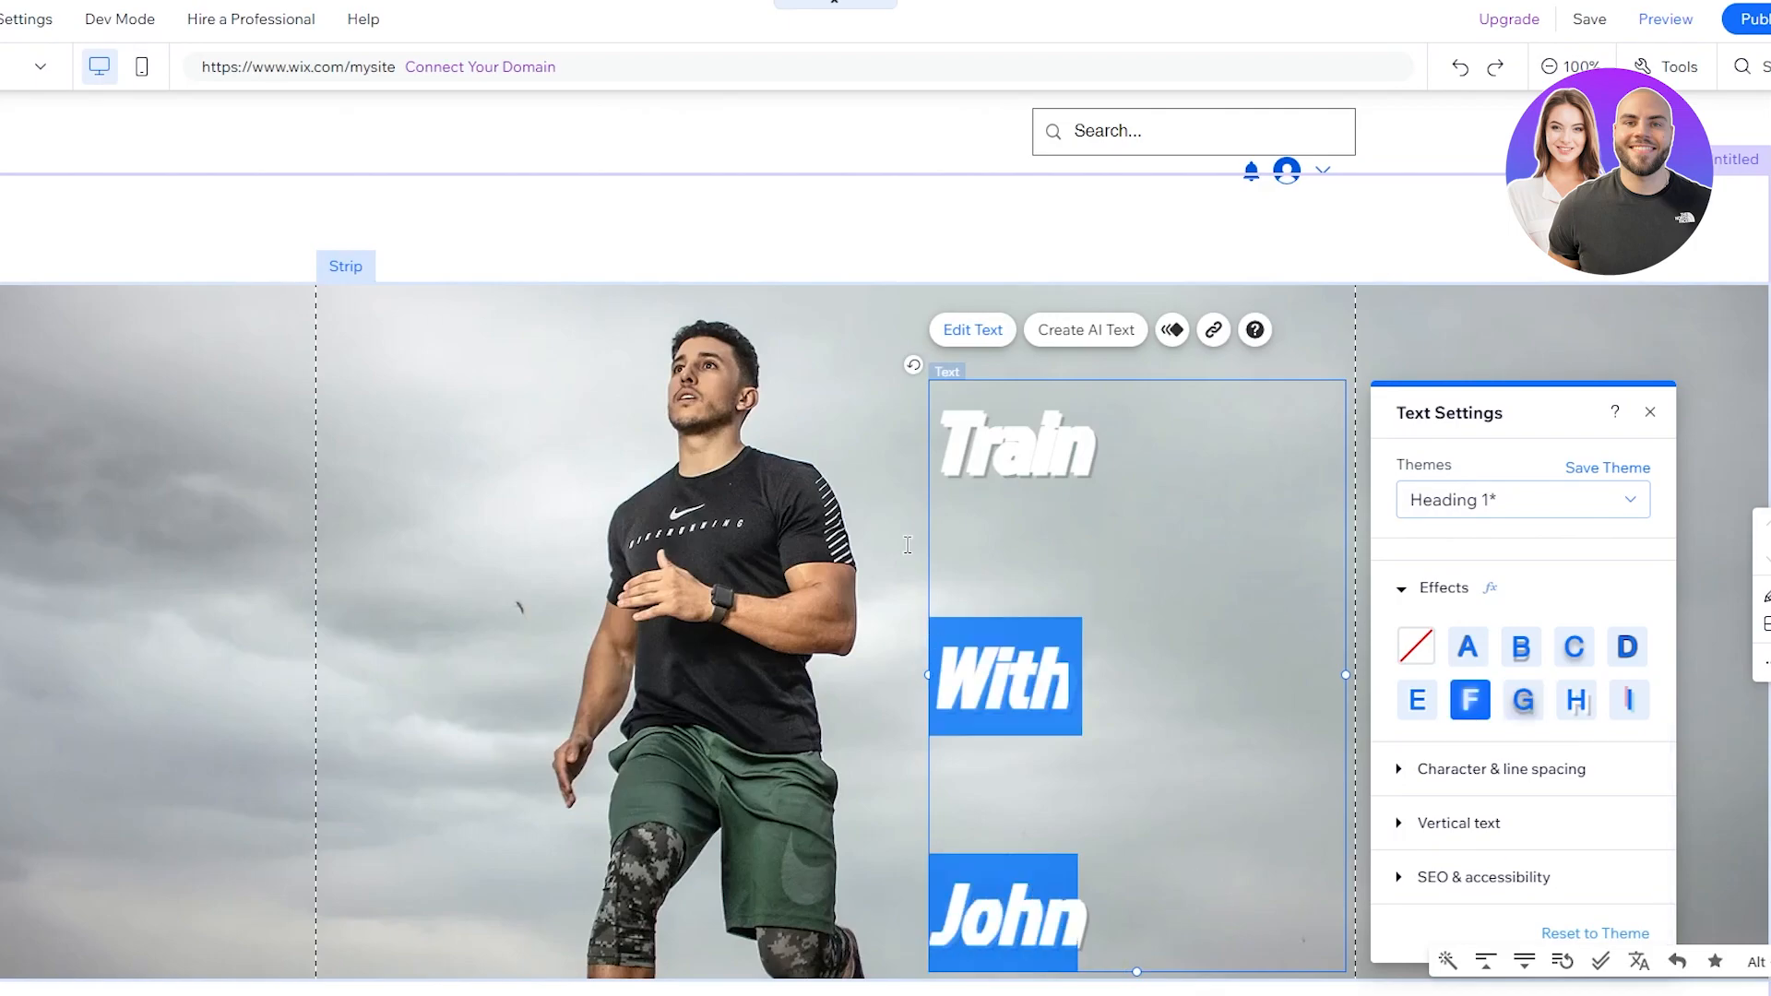
left_click(1575, 699)
left_click(1523, 699)
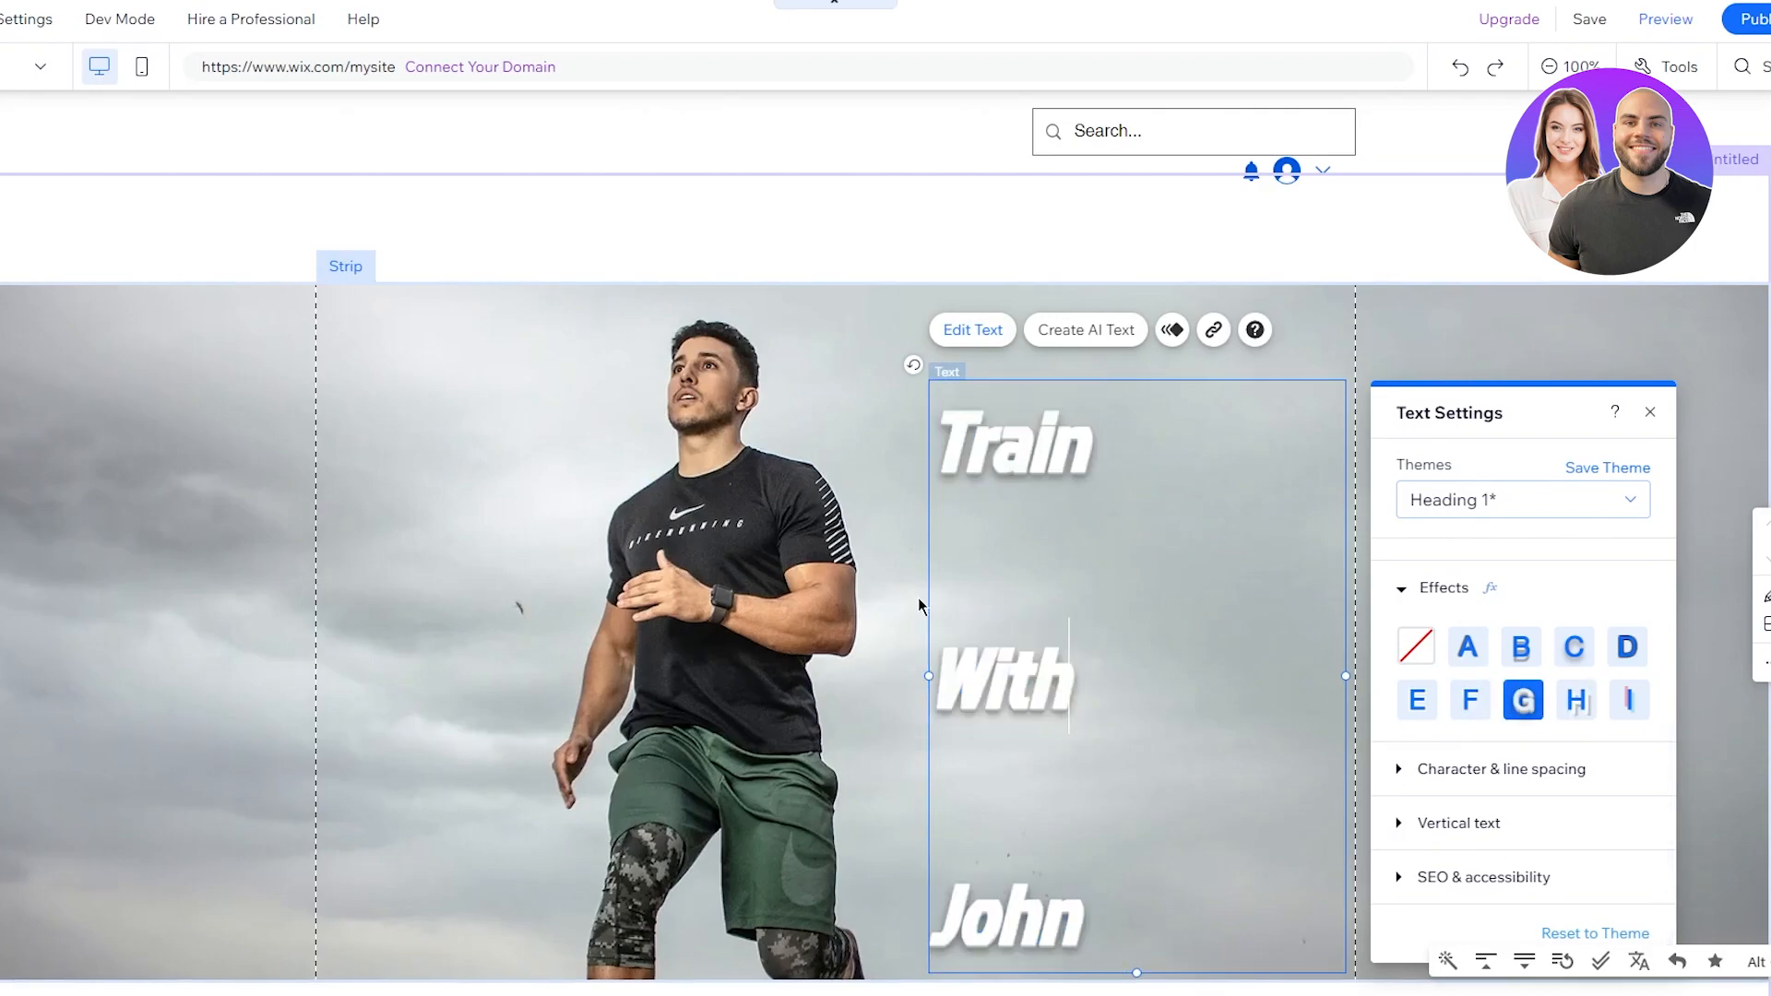
left_click(918, 605)
scroll(835, 467, "down", 3)
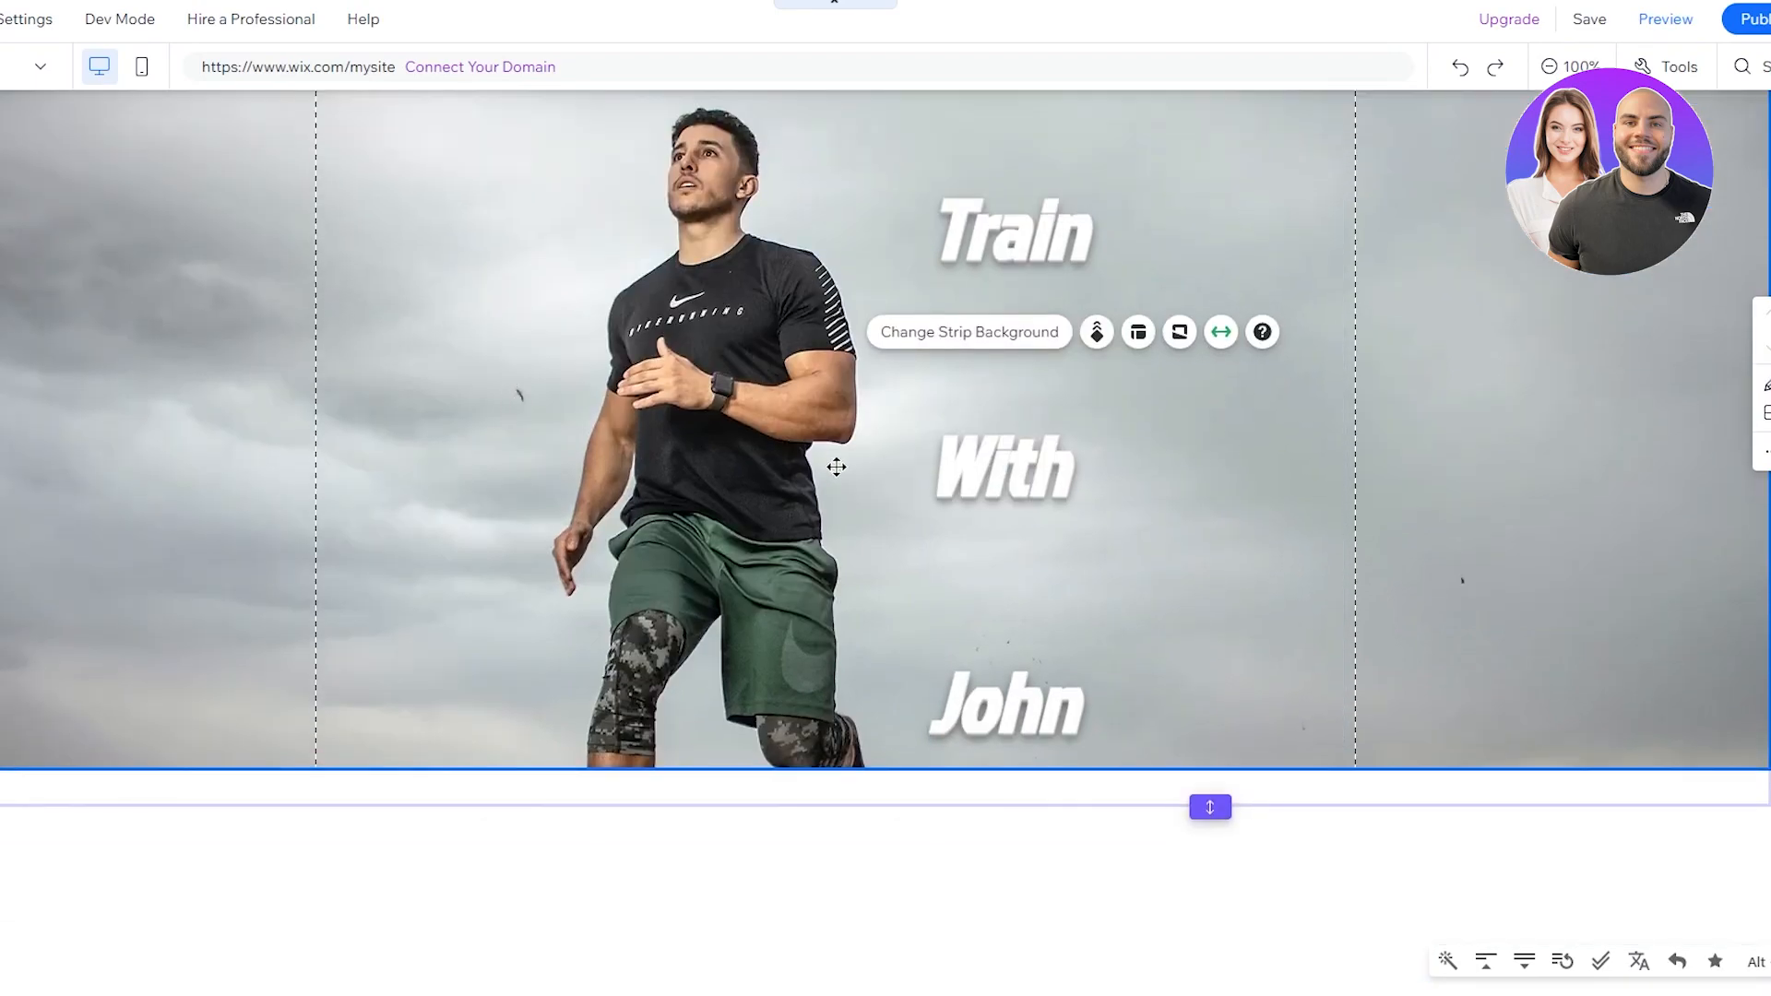
scroll(835, 467, "up", 3)
Step: Move the heading text box up and resize it smaller
left_click(1148, 406)
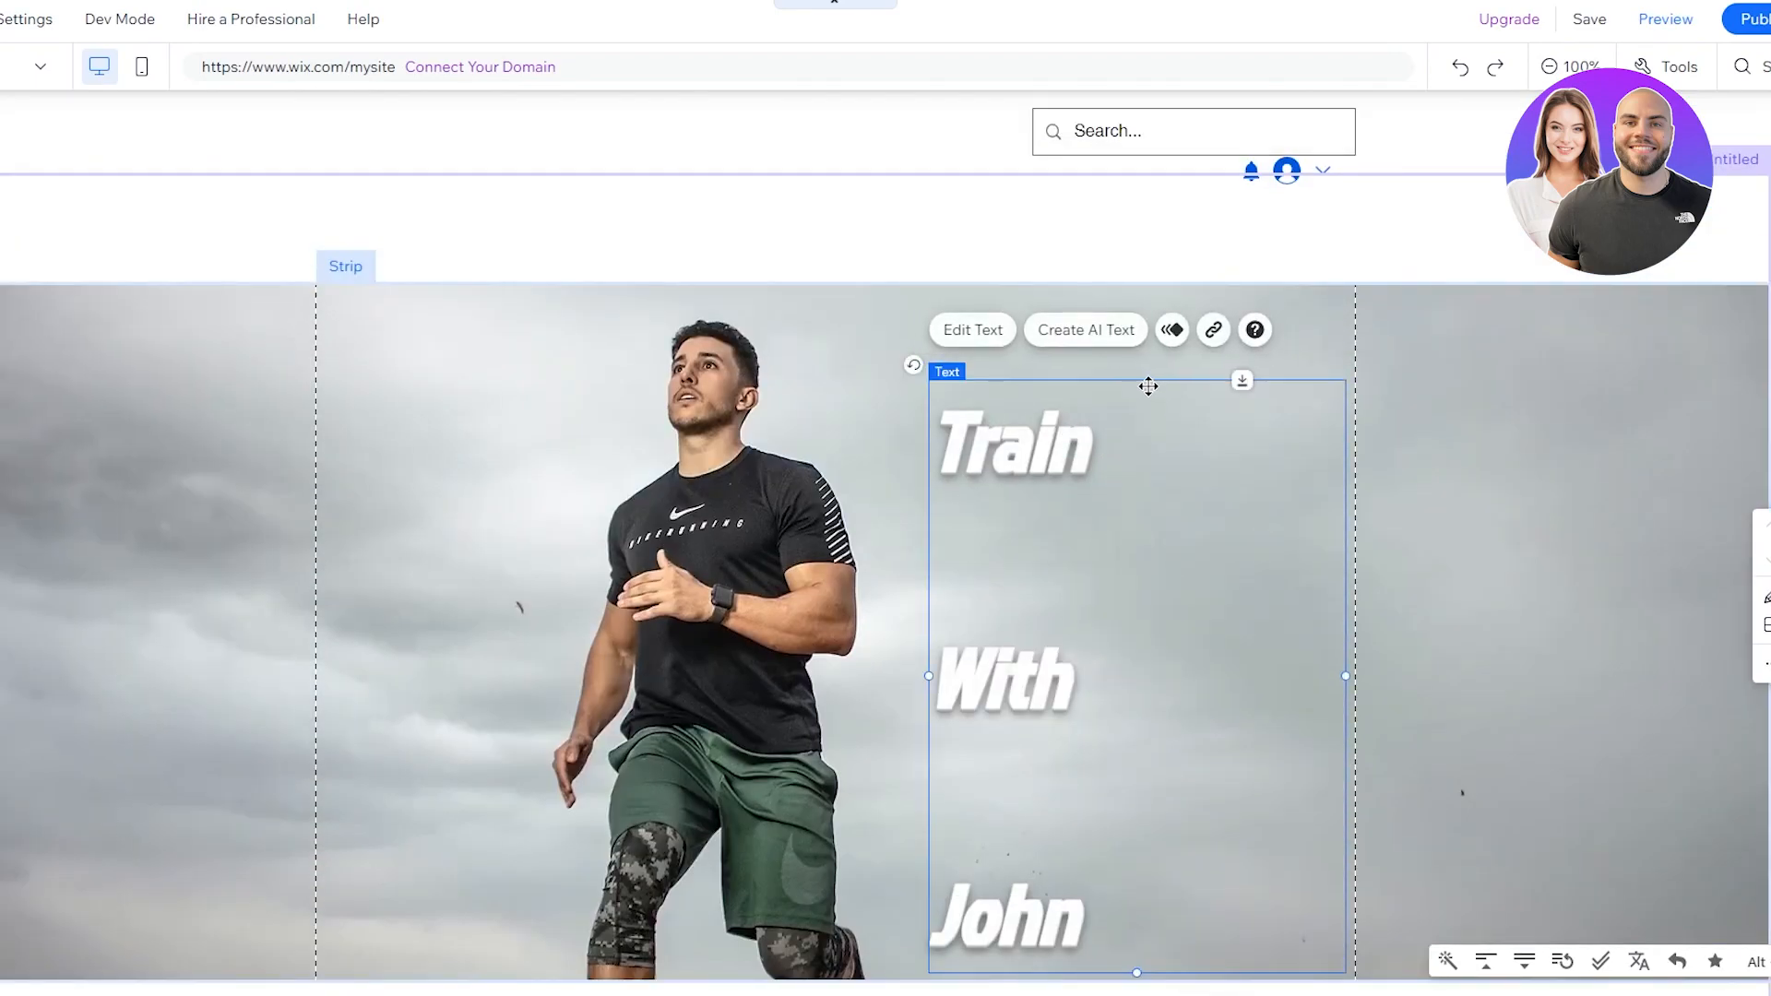
left_click_drag(1137, 367, 1126, 347)
left_click(220, 482)
scroll(220, 482, "down", 2)
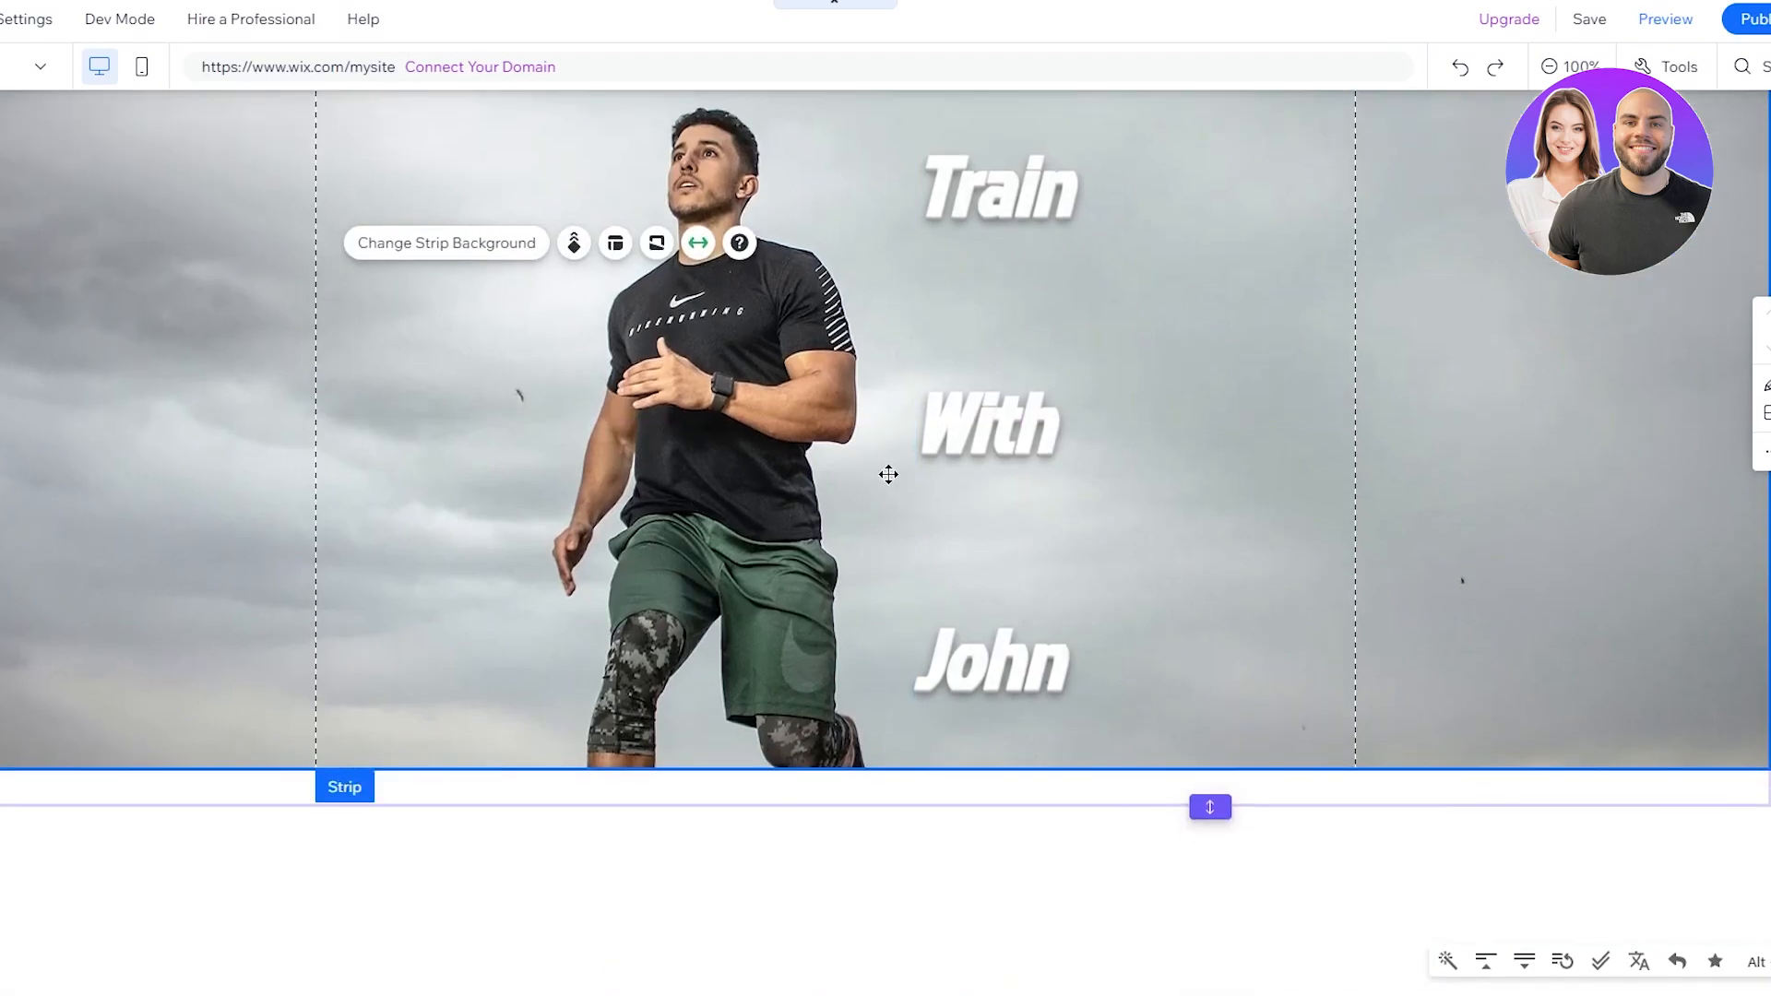
left_click(1107, 589)
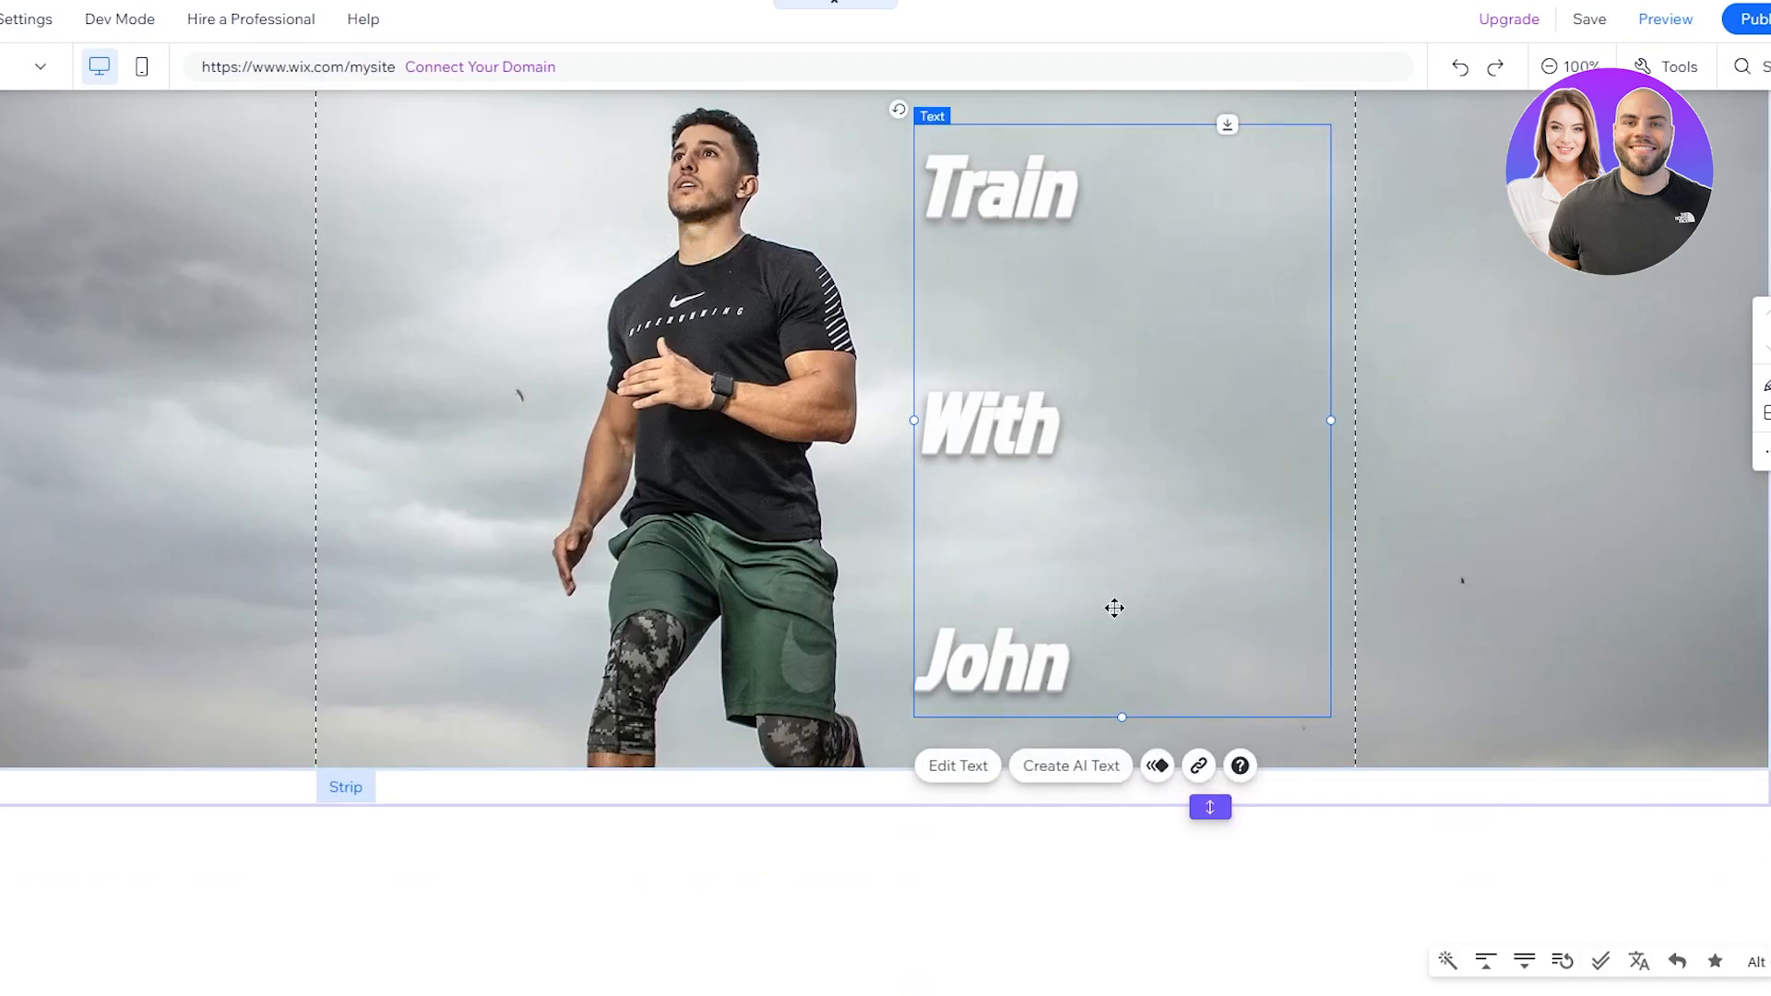
left_click_drag(1117, 597, 1066, 552)
Step: Delete the blank lines so Train, With, John stack closely
double_click(992, 582)
left_click(967, 653)
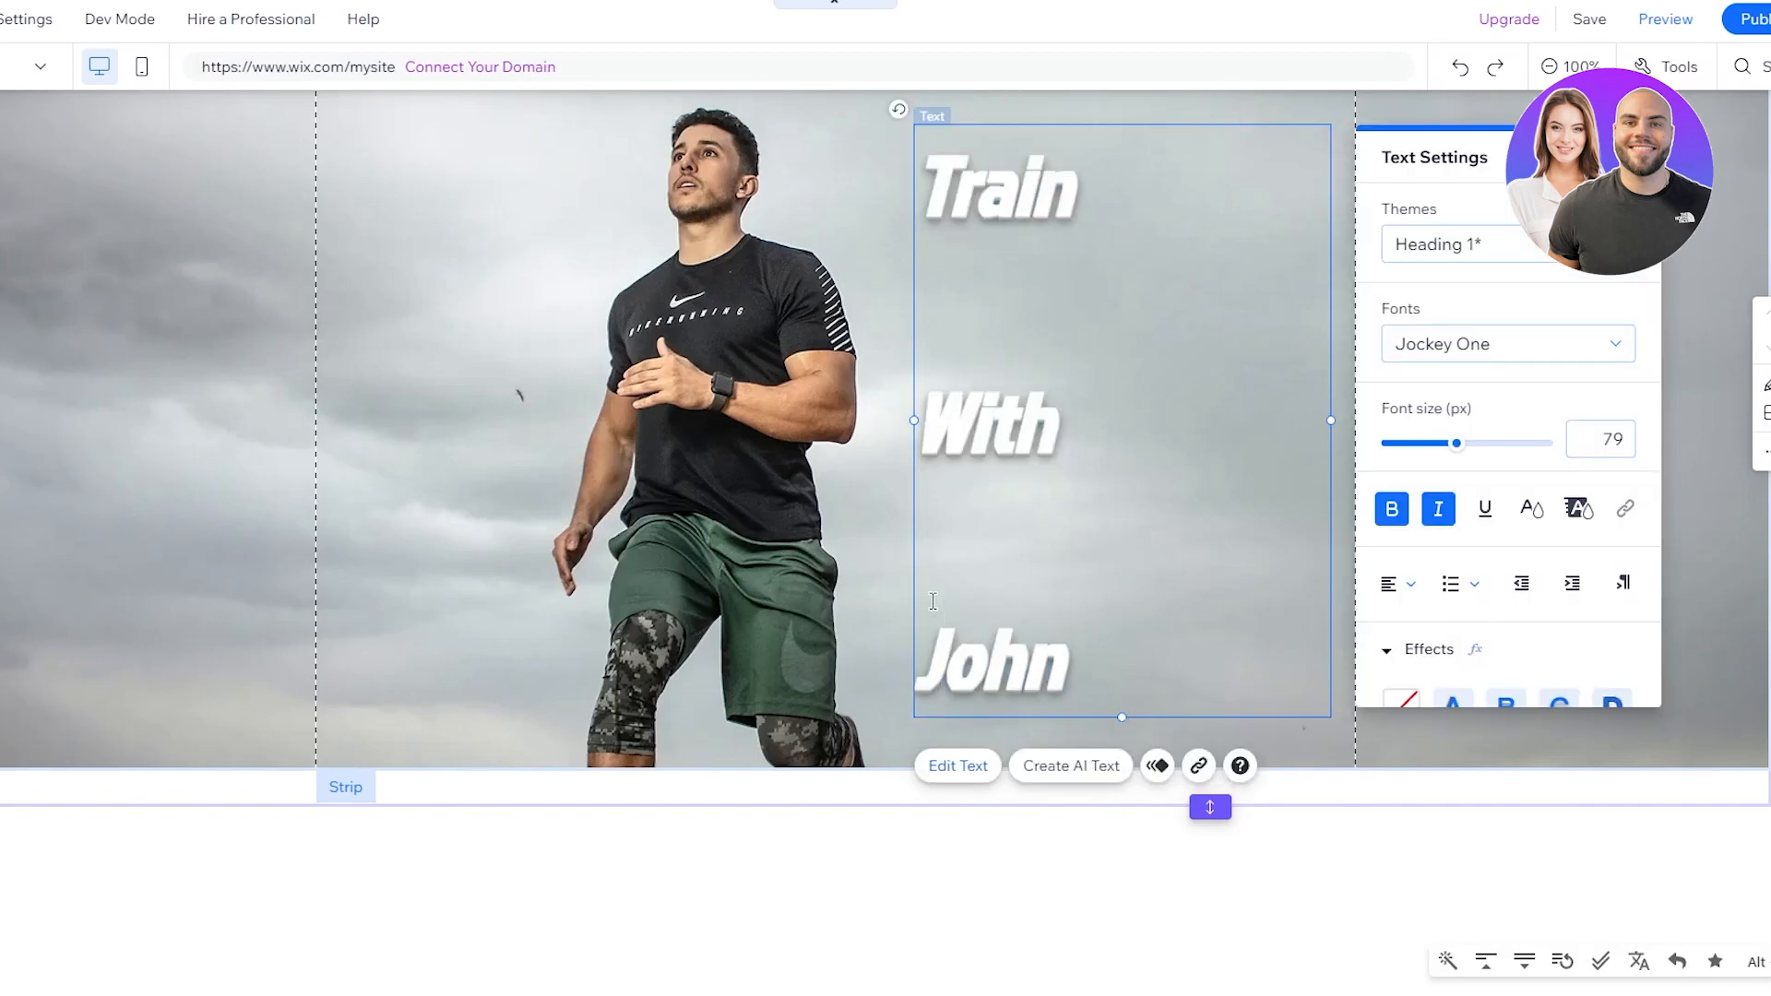
key("BackSpace")
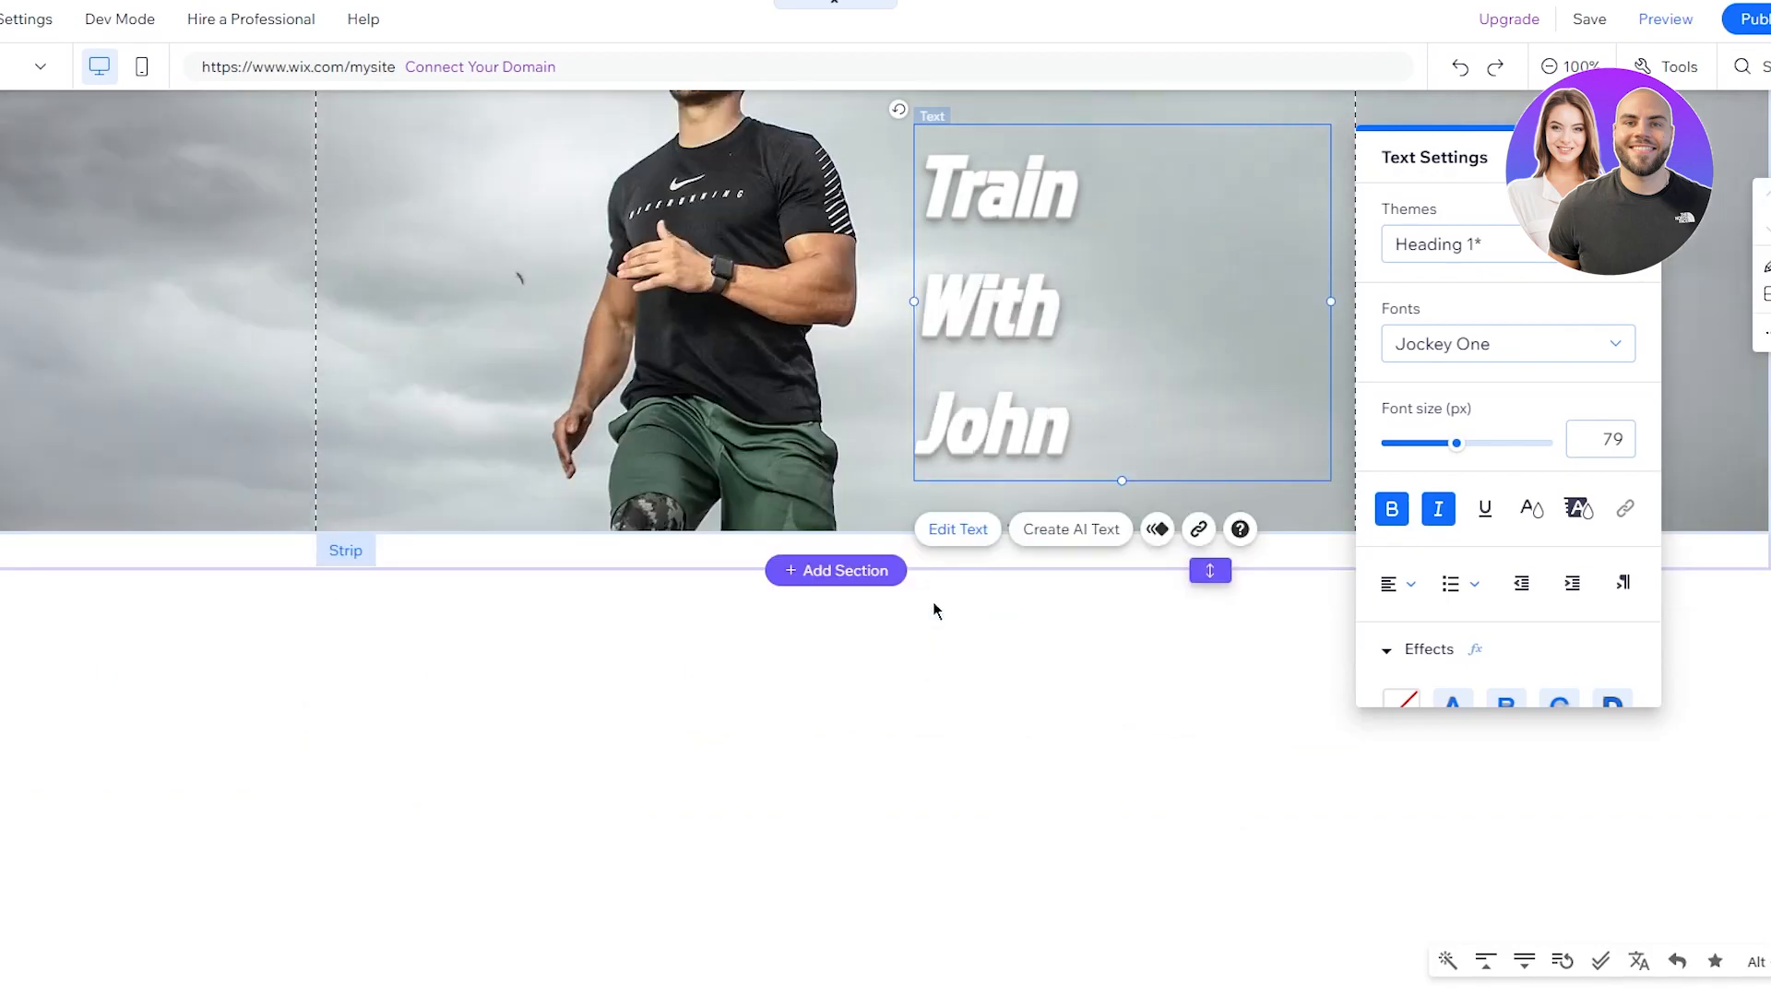
scroll(775, 354, "up", 2)
left_click(774, 353)
Step: Reposition the heading to the right of the runner at x 588, y 214
mouse_move(989, 501)
left_mouse_down()
mouse_move(981, 443)
mouse_move(978, 477)
left_mouse_up()
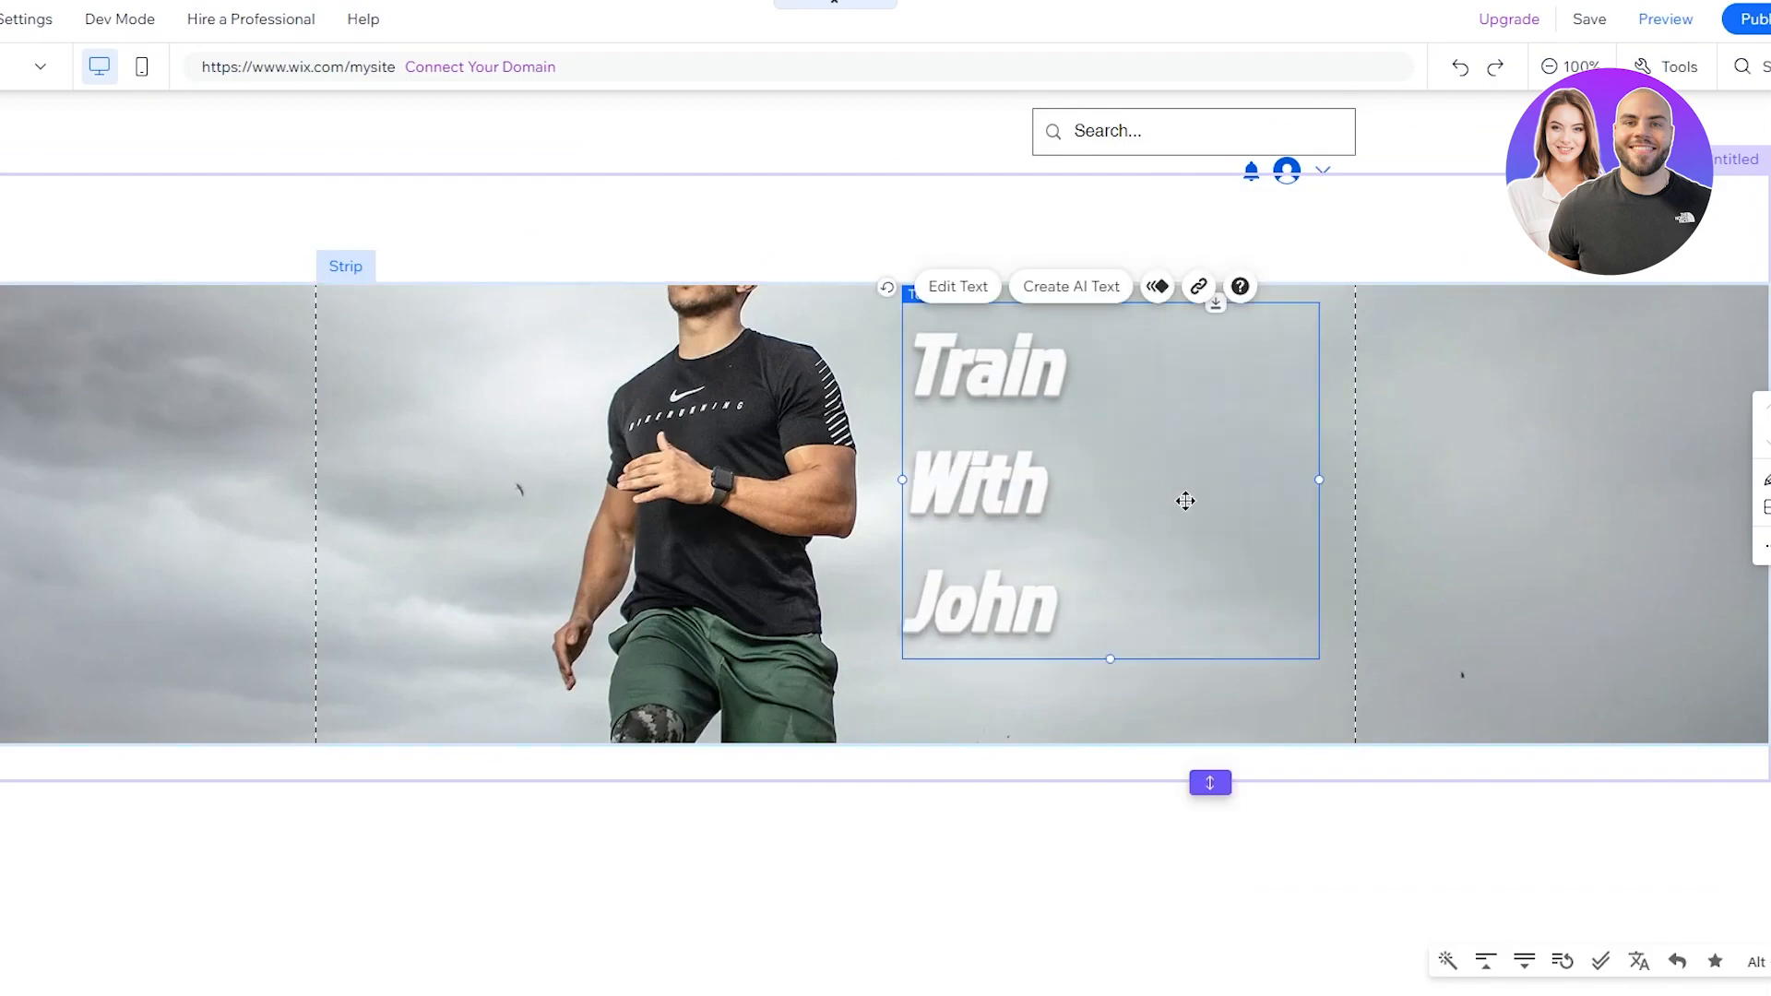
left_click(1319, 489)
left_click(1155, 517)
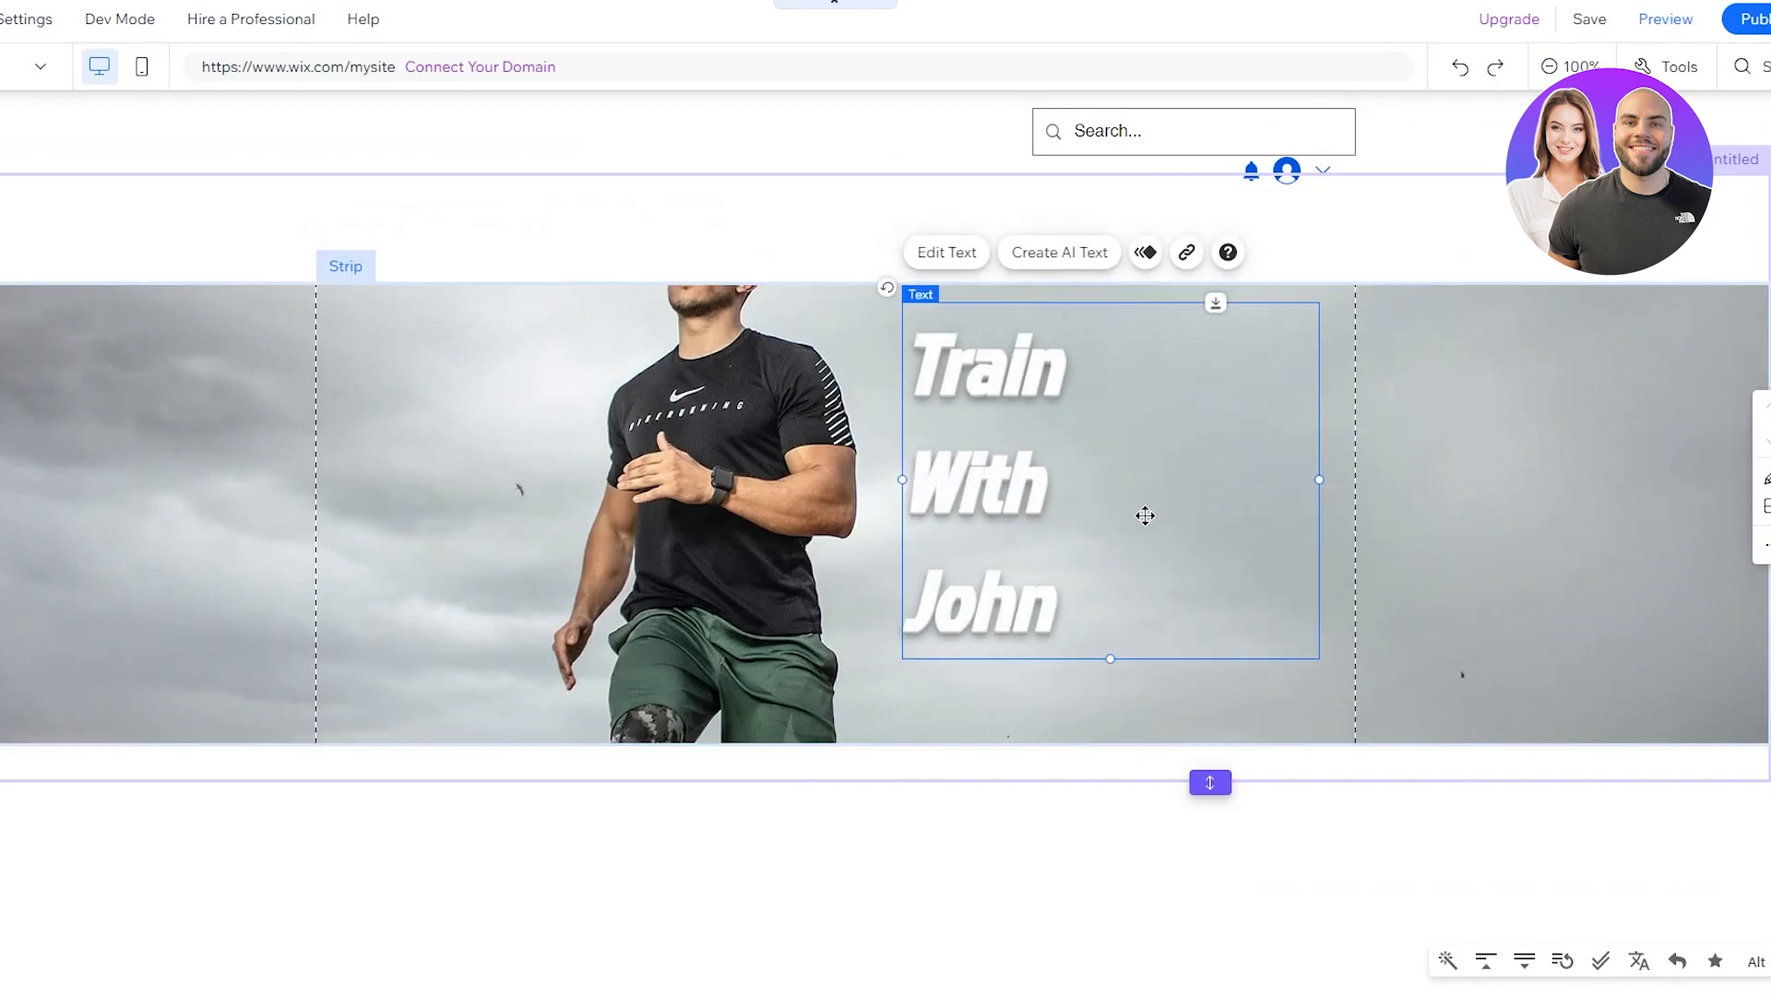
left_click_drag(1115, 444, 1150, 458)
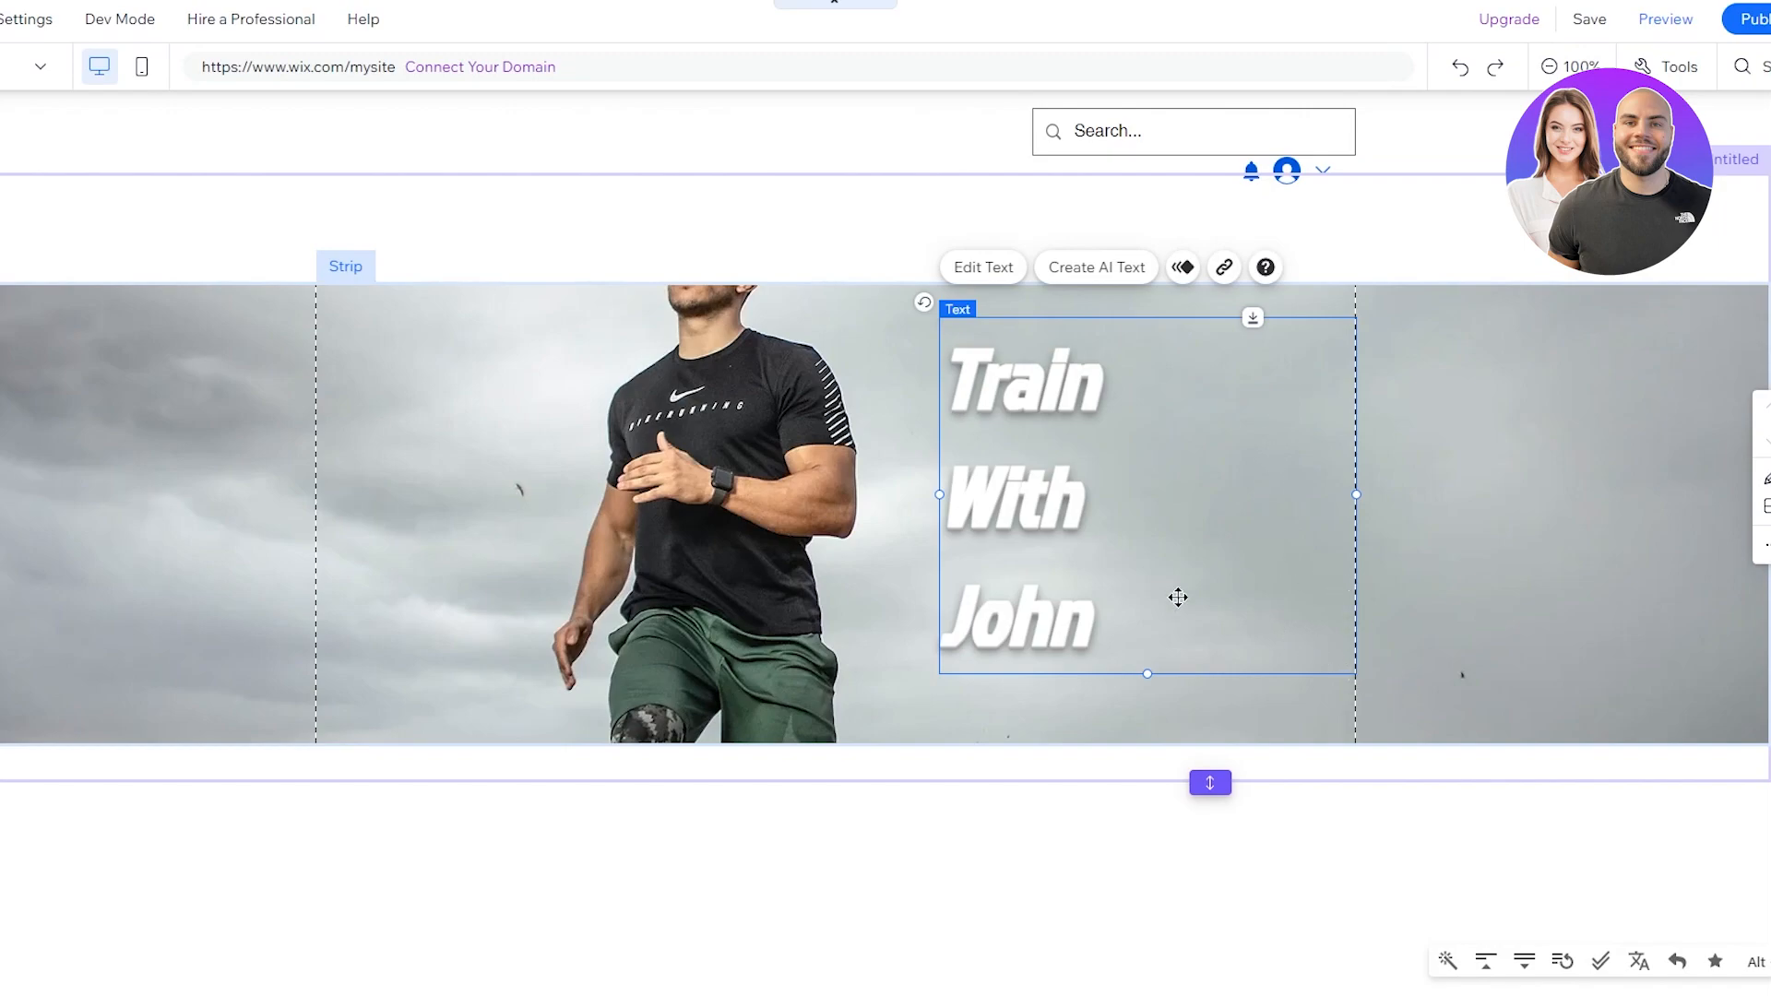
left_click(991, 735)
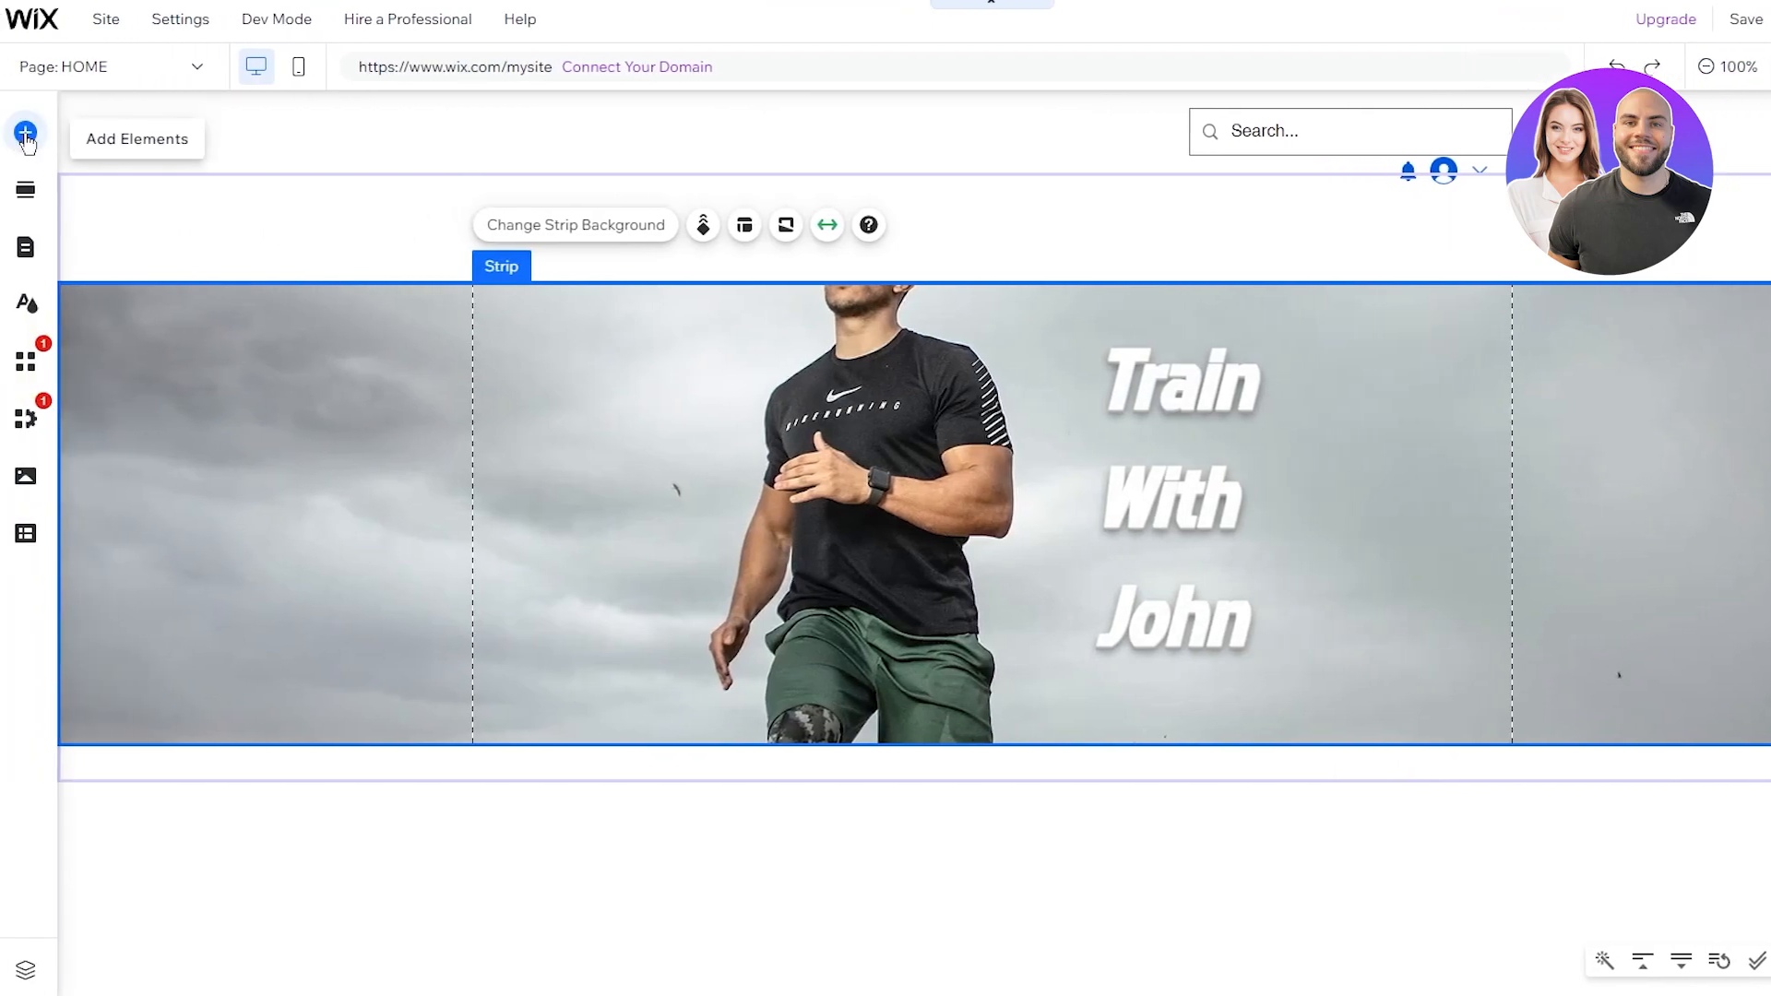
Step: Add a Heading 6 text under the title reading 'Your Body, Your Way'
left_click(25, 134)
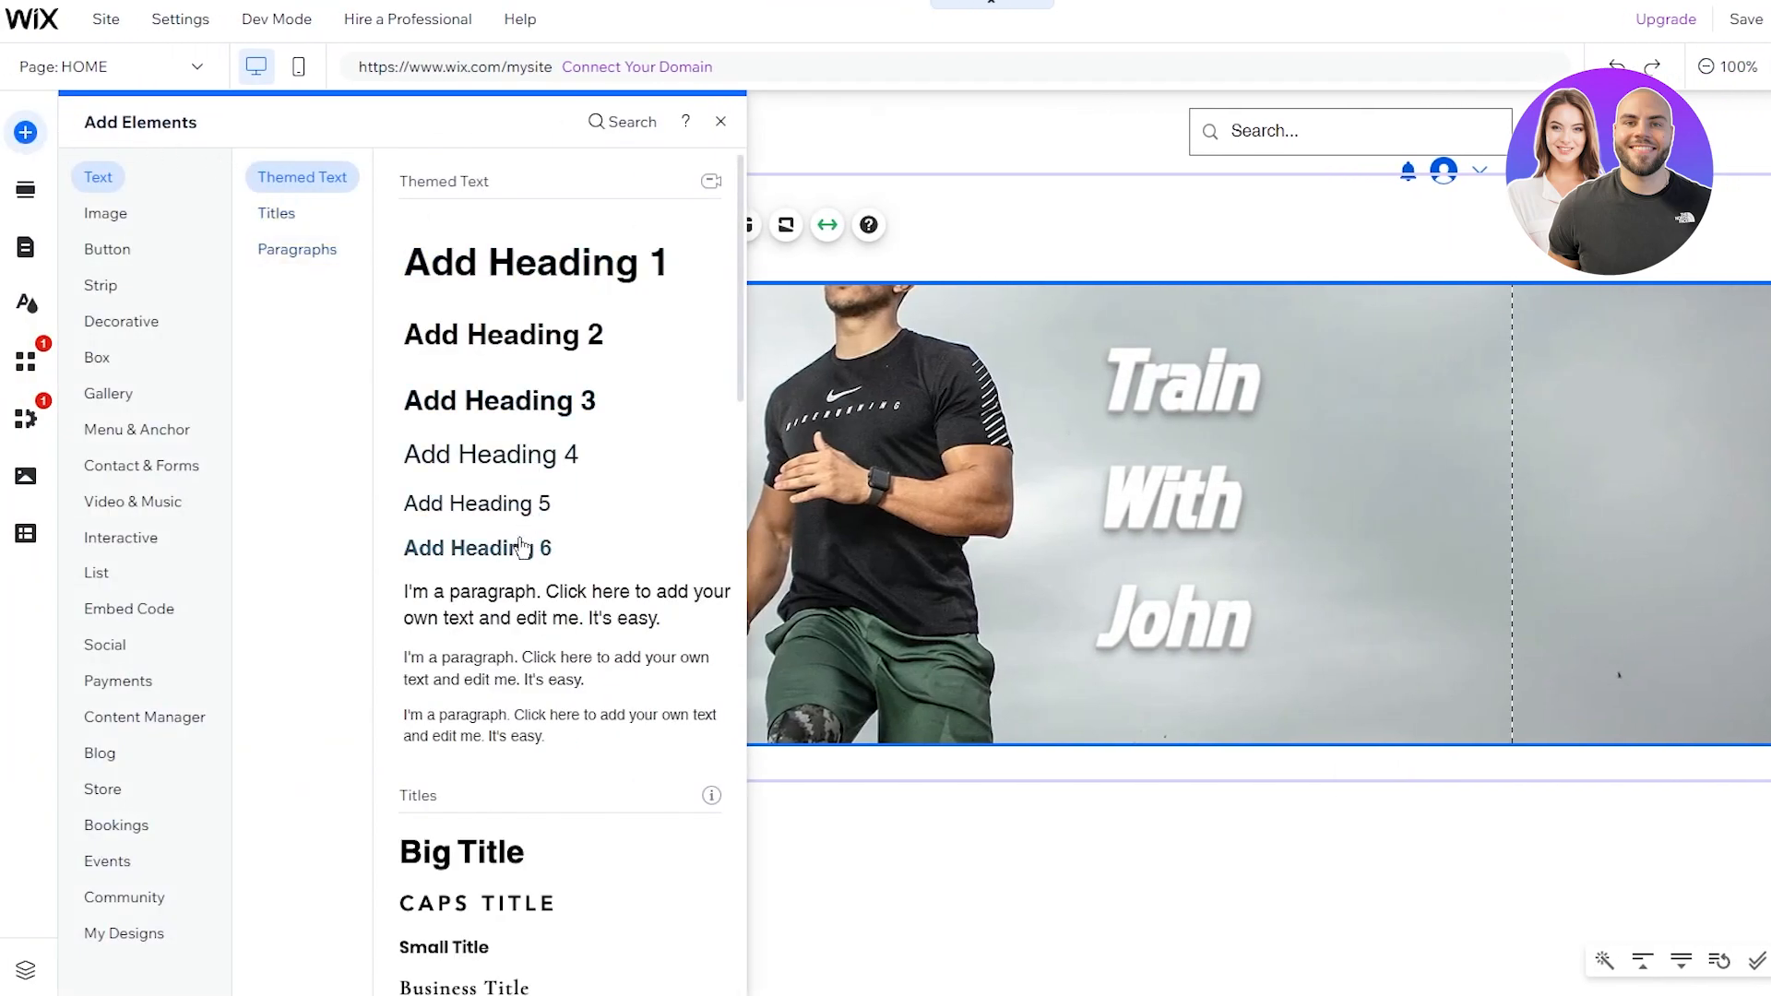
left_click_drag(521, 548, 1324, 709)
double_click(1254, 705)
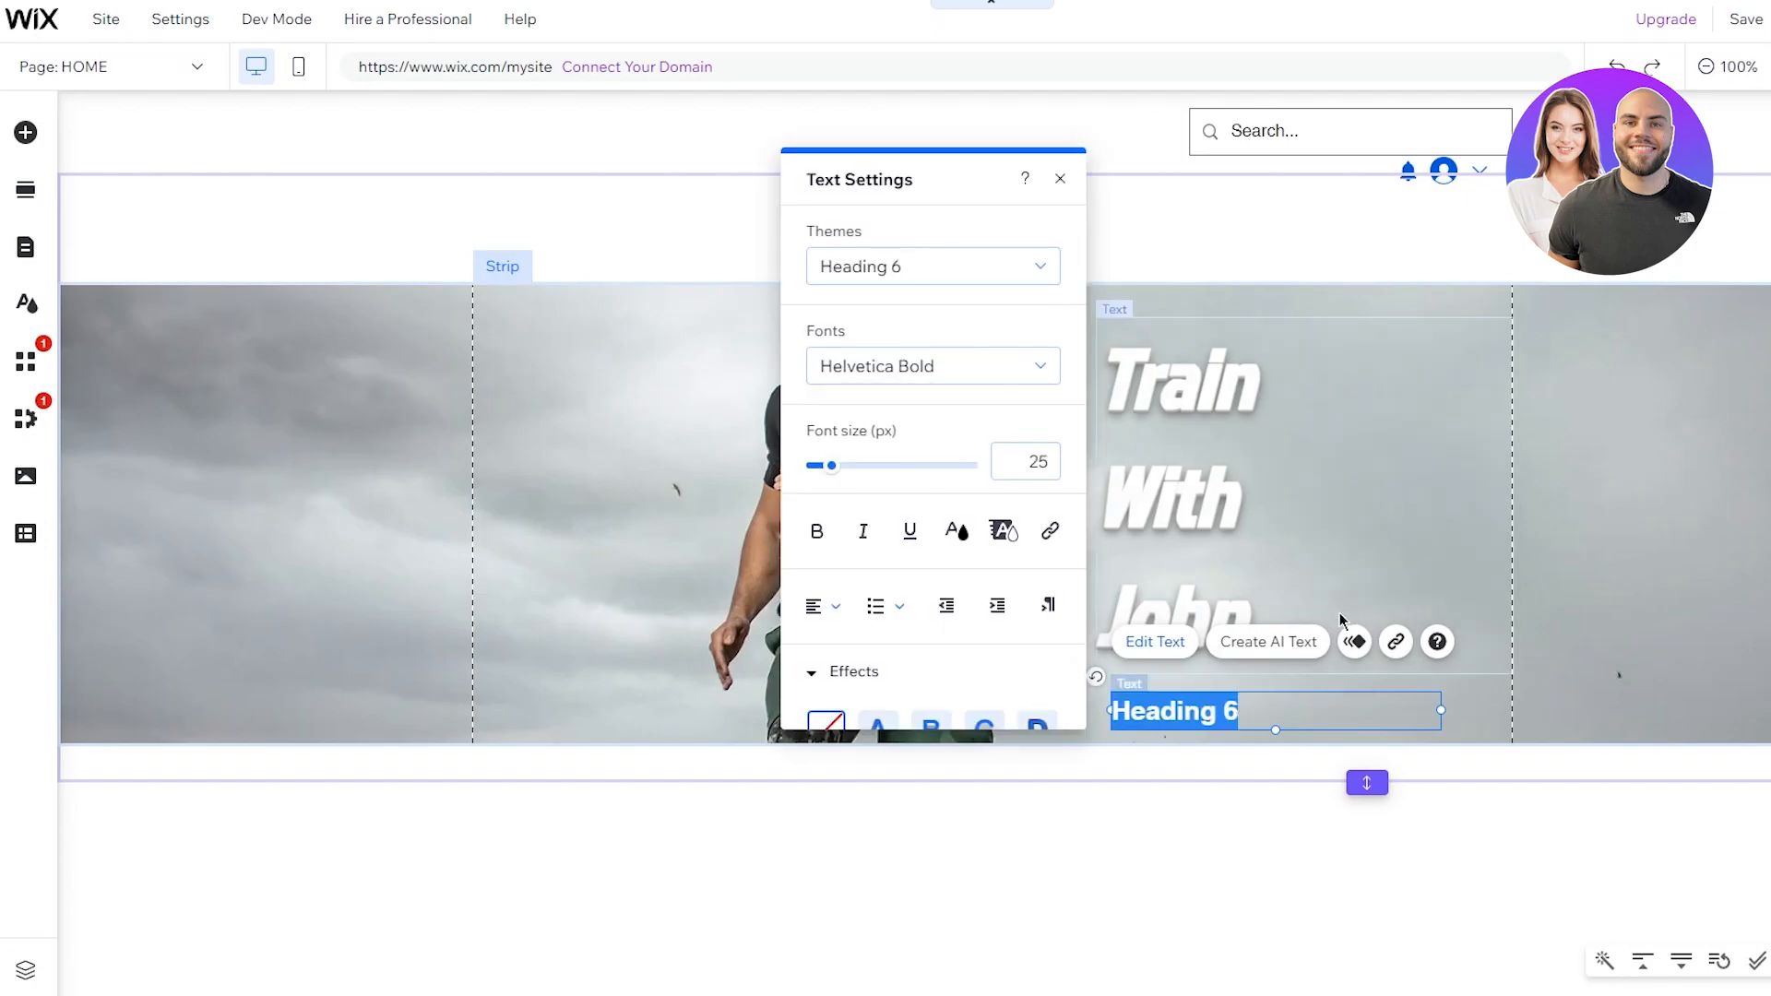
type("You")
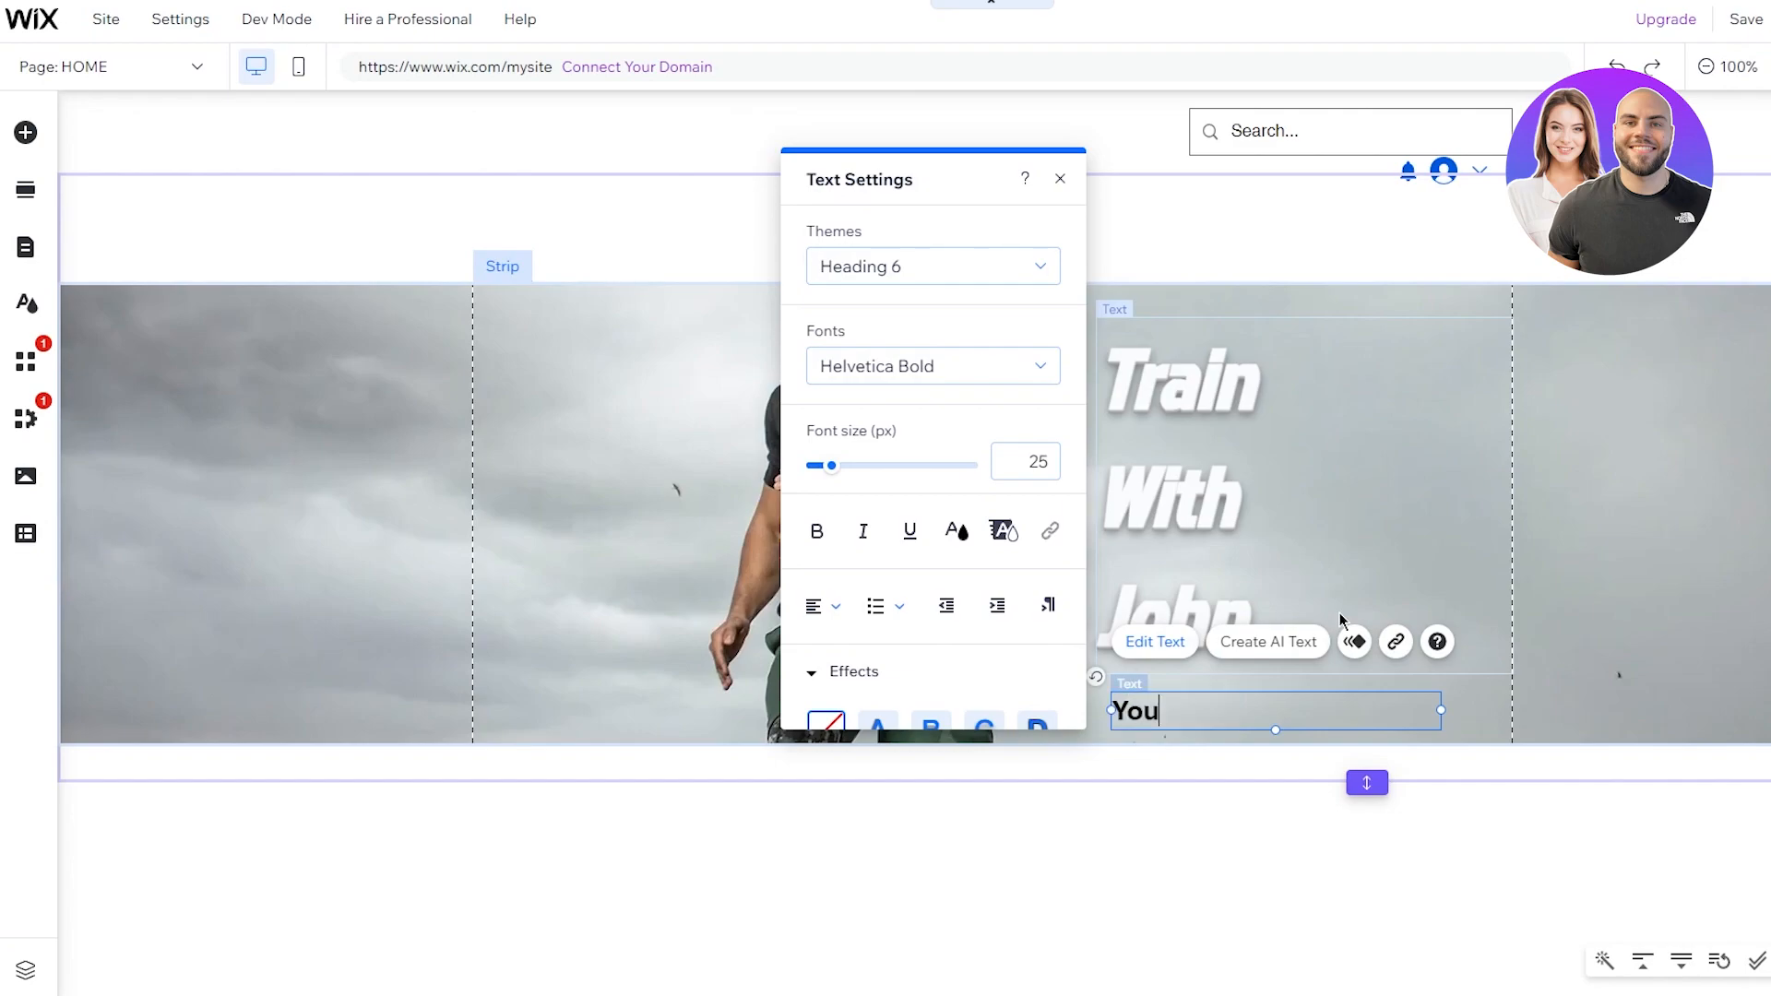
type("r Body, Your Way")
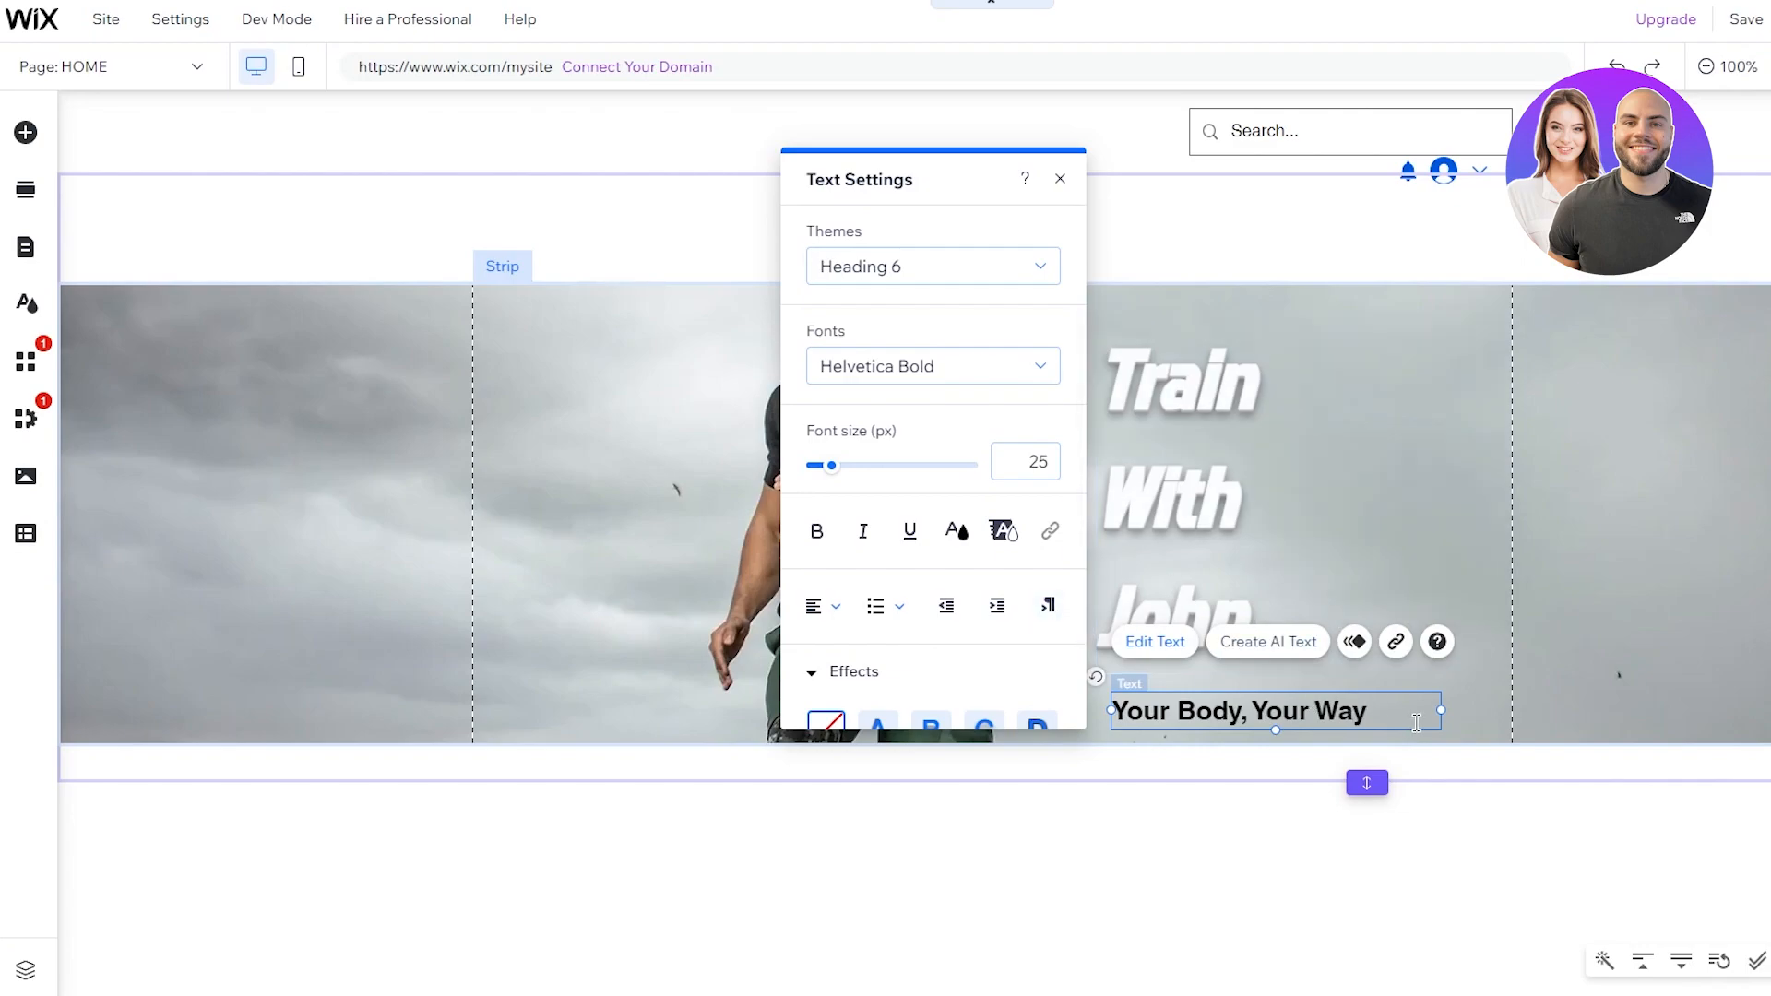
Step: Make the subheading white with shadow effect C
key("ctrl+a")
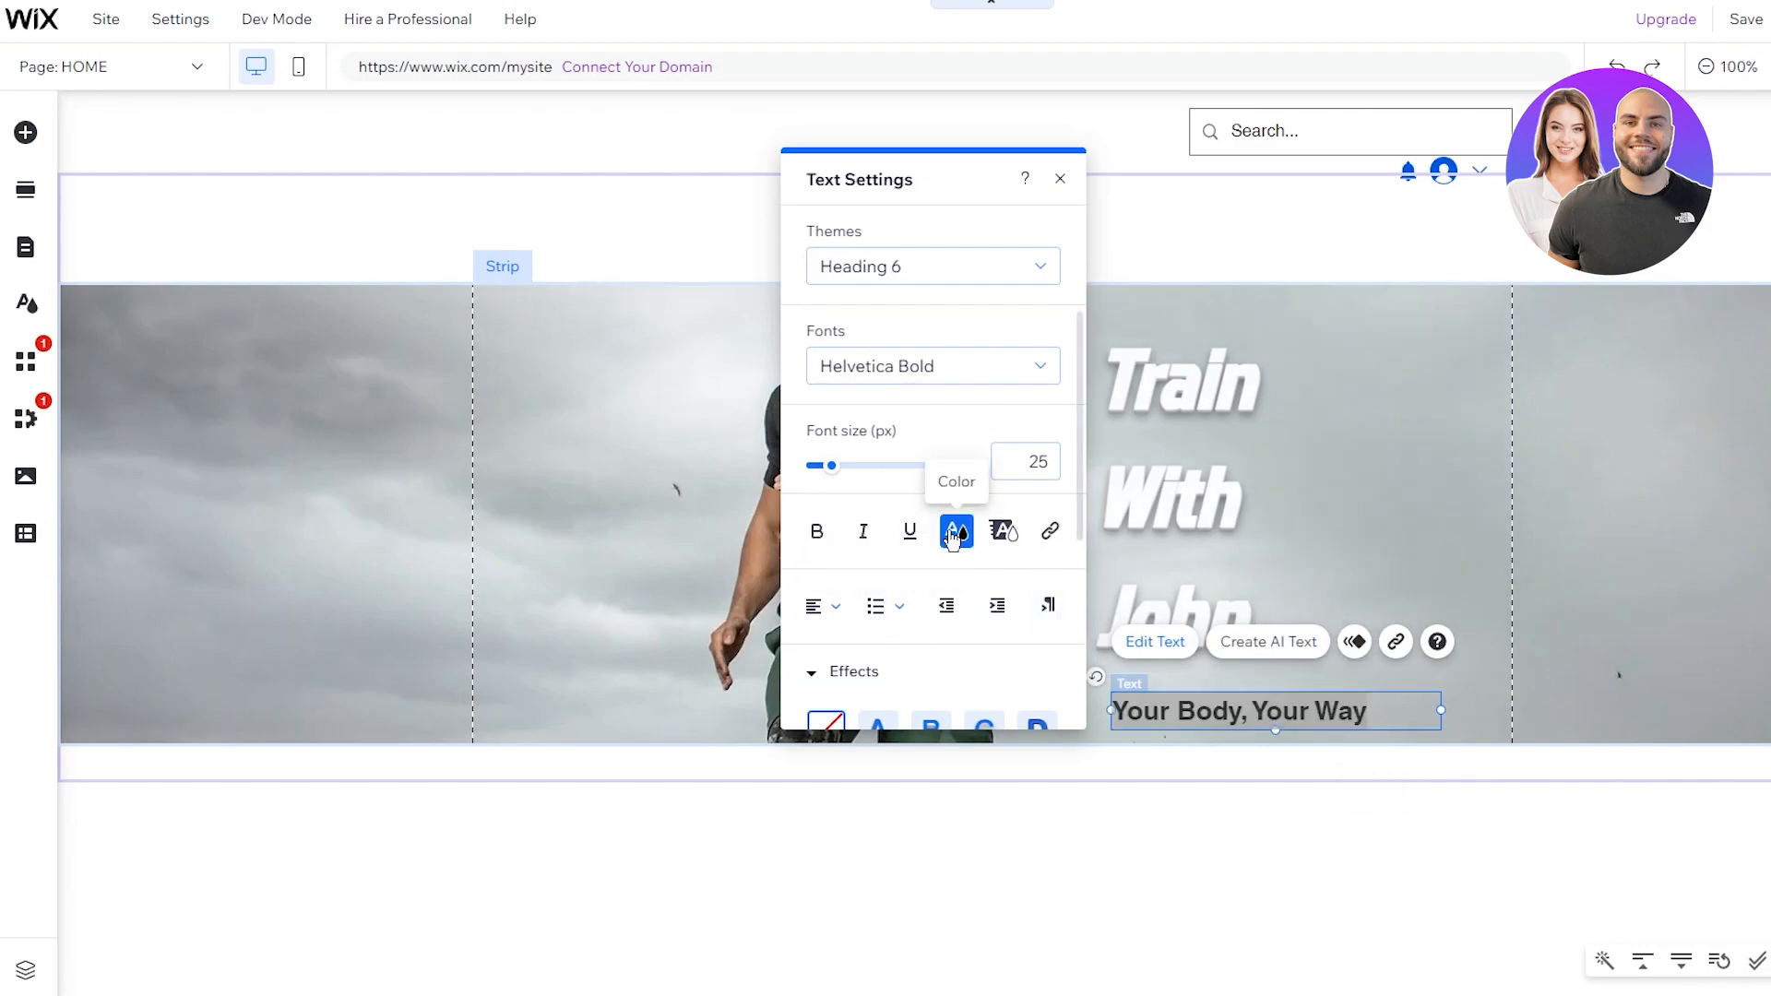
left_click(954, 530)
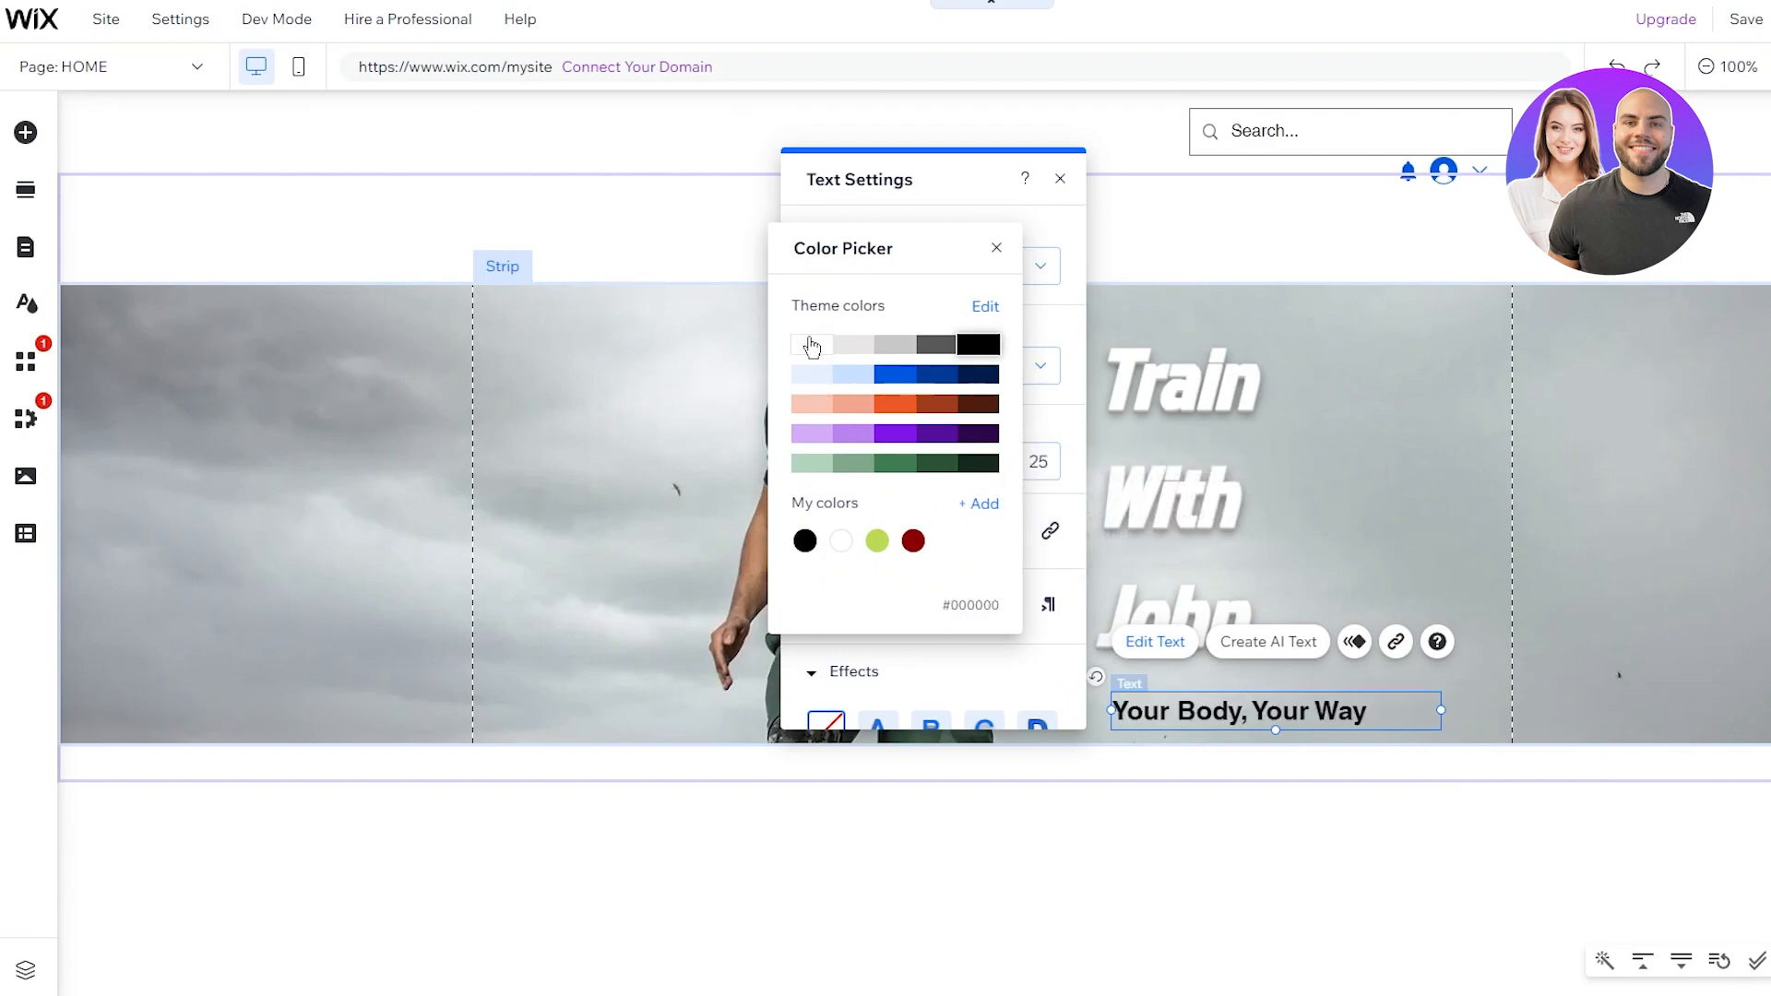
left_click(803, 355)
left_click(802, 354)
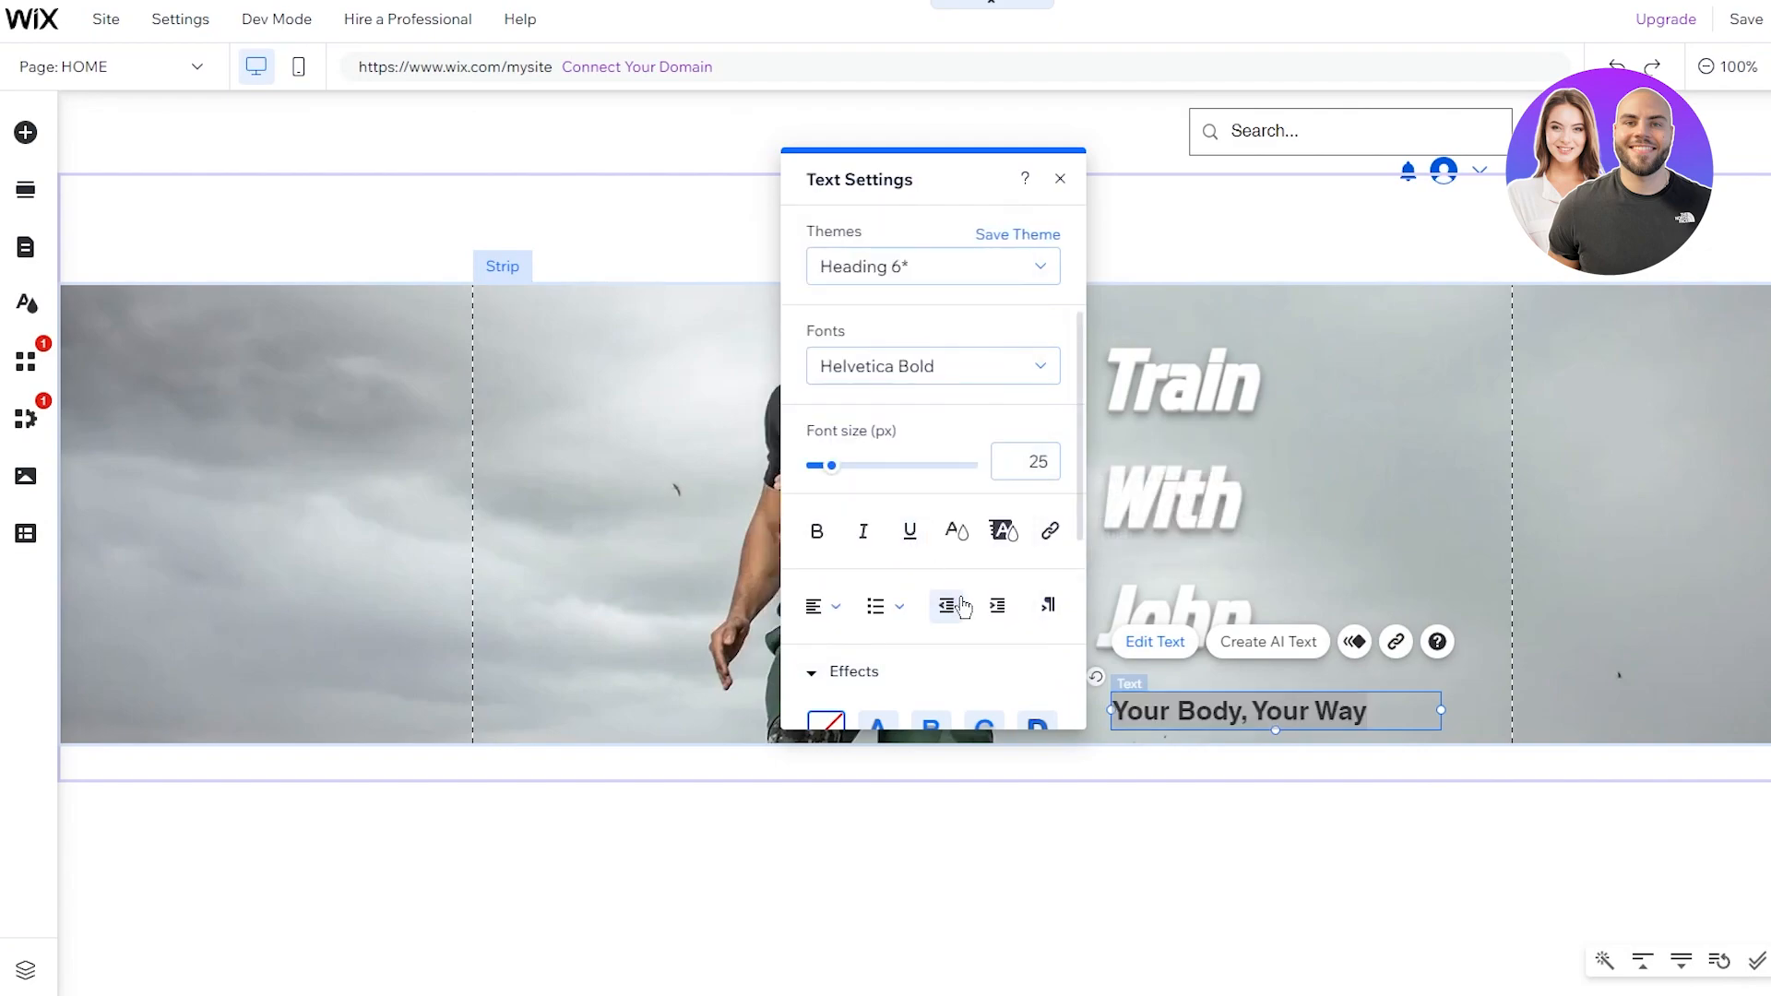
scroll(857, 668, "down", 5)
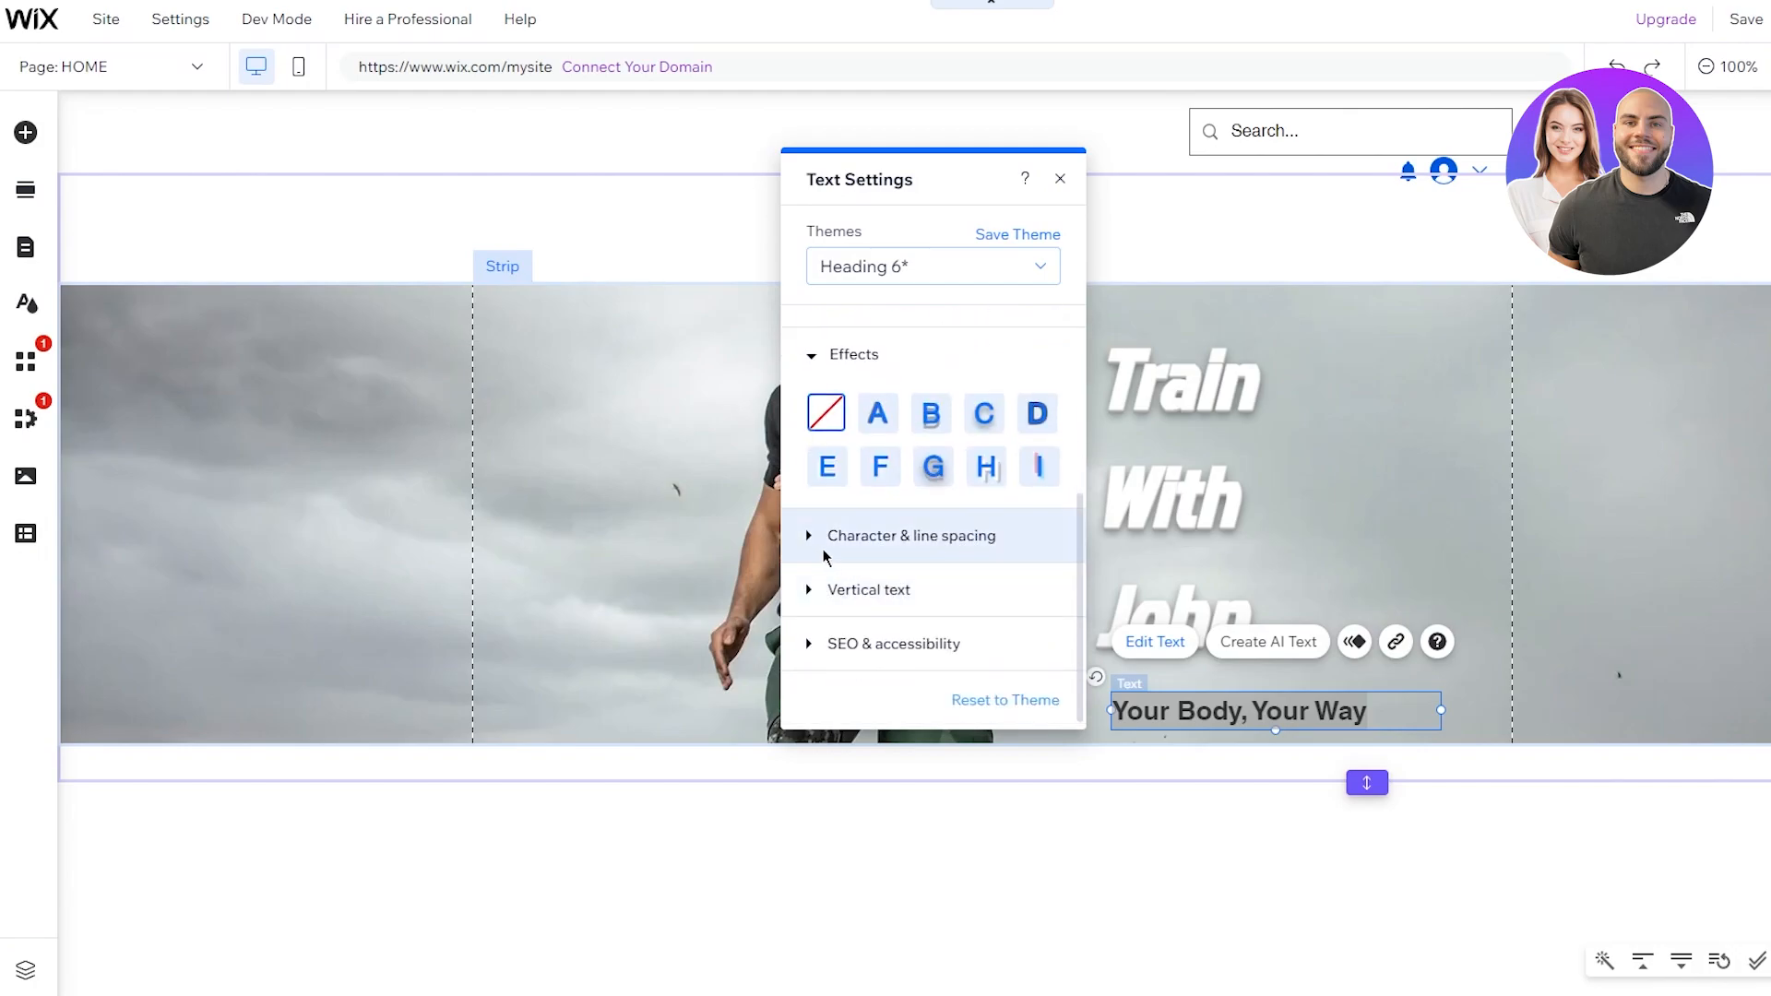
left_click(984, 413)
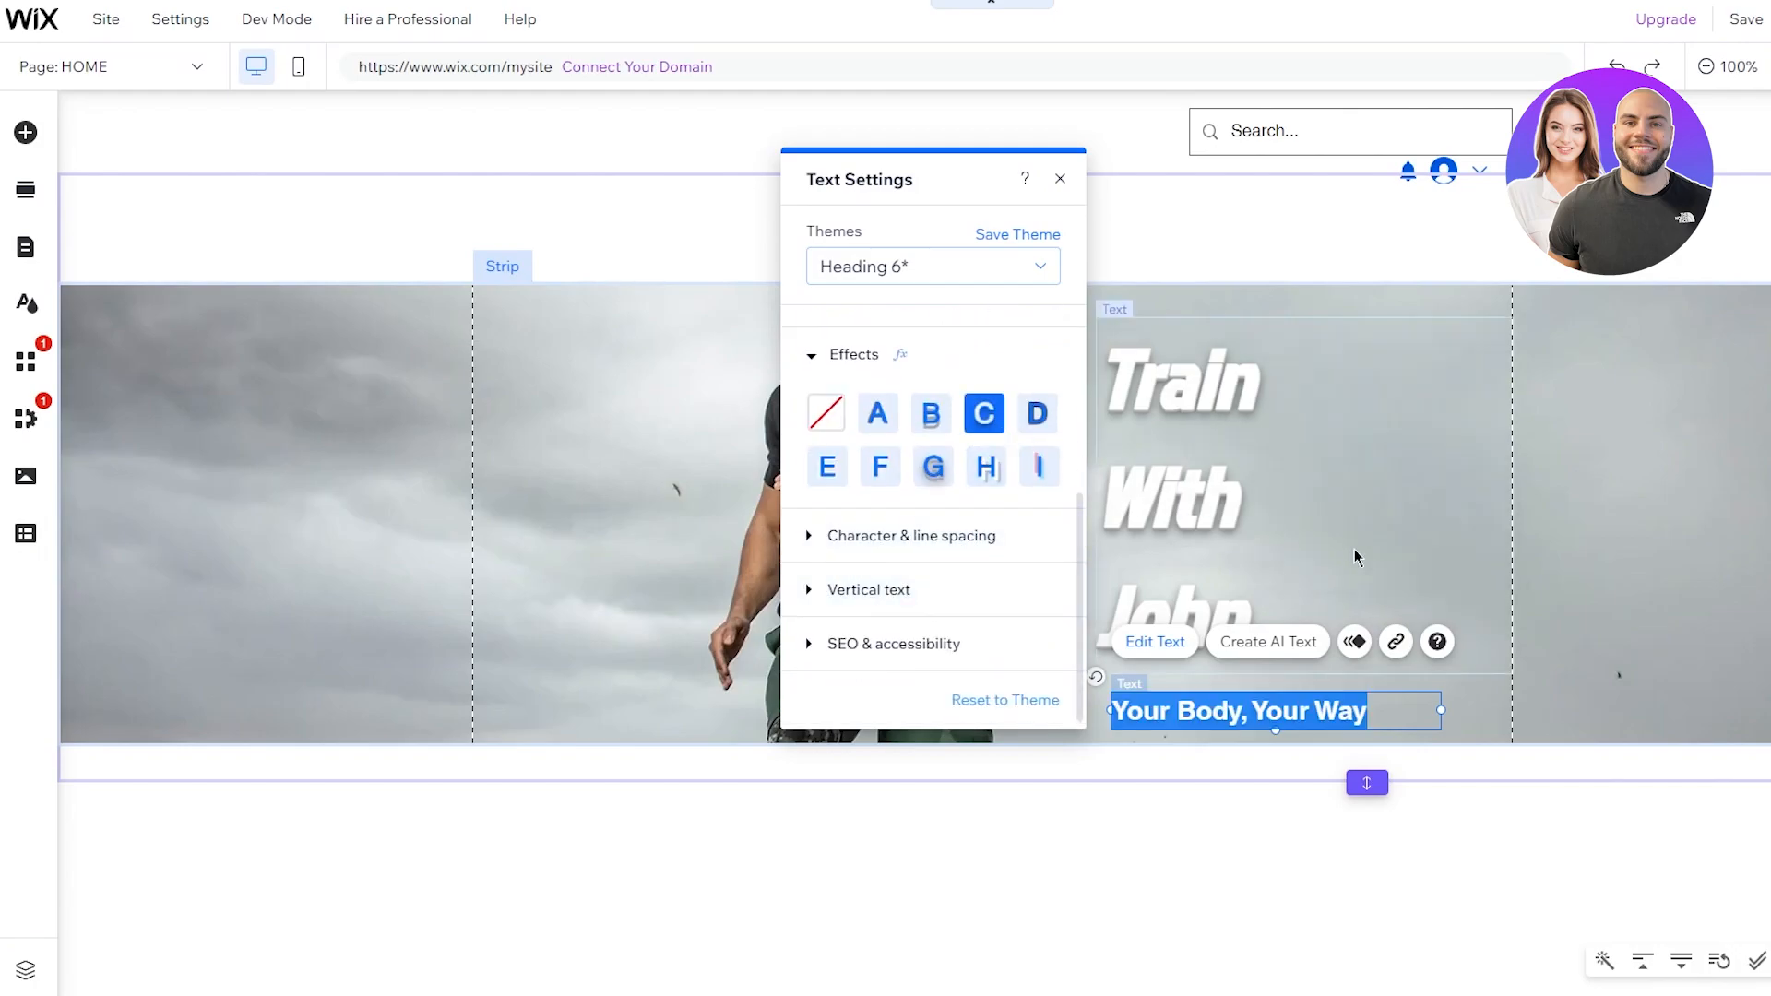
left_click(1353, 556)
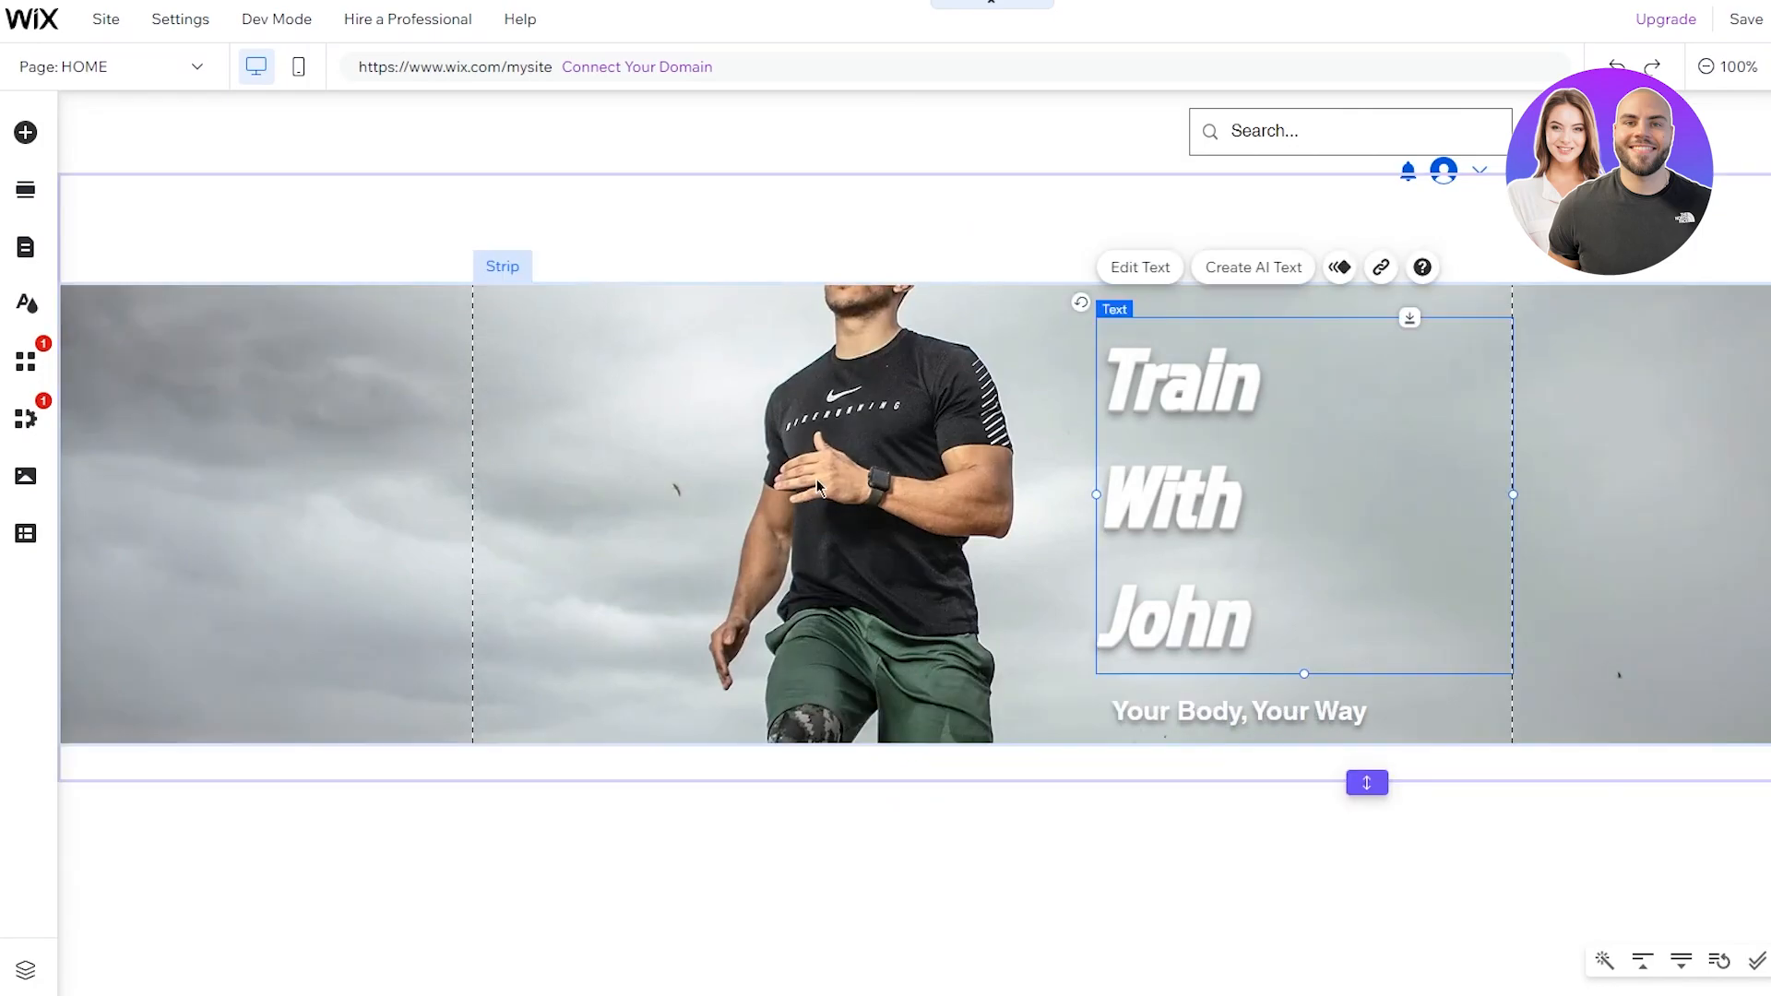
Step: Extend the hero strip downward to 612 px tall
left_click_drag(1367, 783, 1366, 891)
left_click(1048, 716)
left_click_drag(1045, 746, 1039, 934)
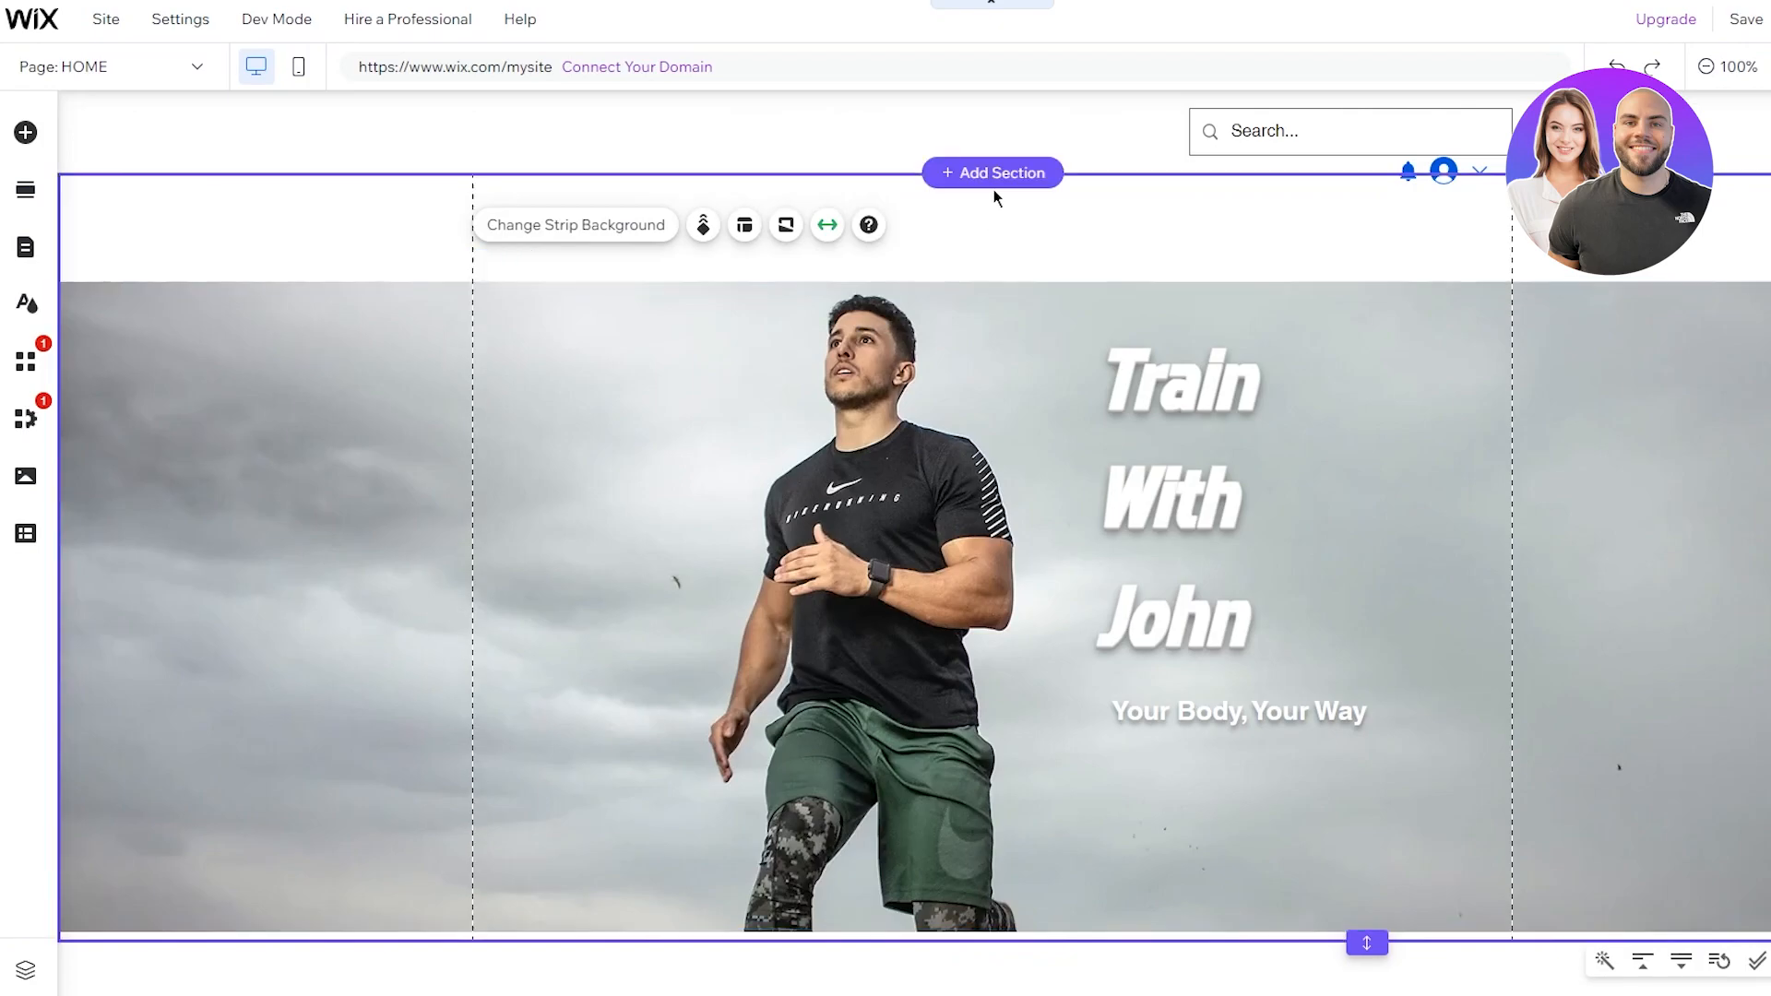
left_click(994, 190)
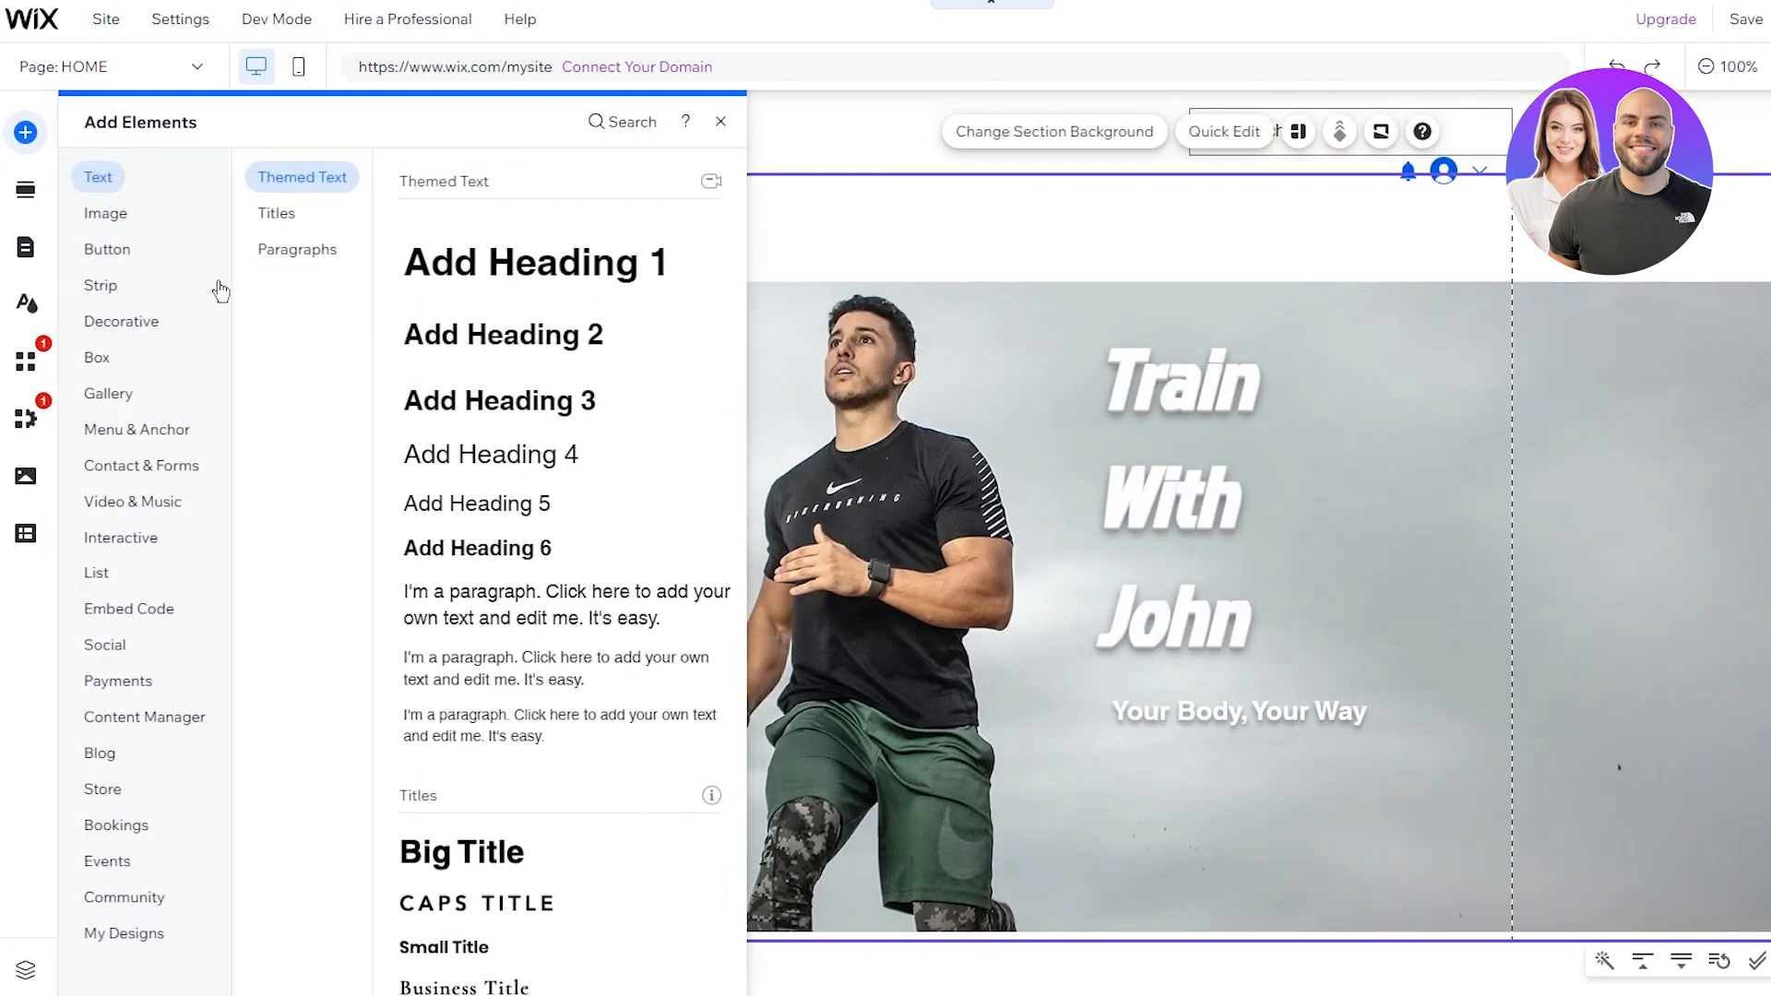
Step: Drag the dark navy SEND button from Text & Icon Buttons under the subheading
left_click(108, 256)
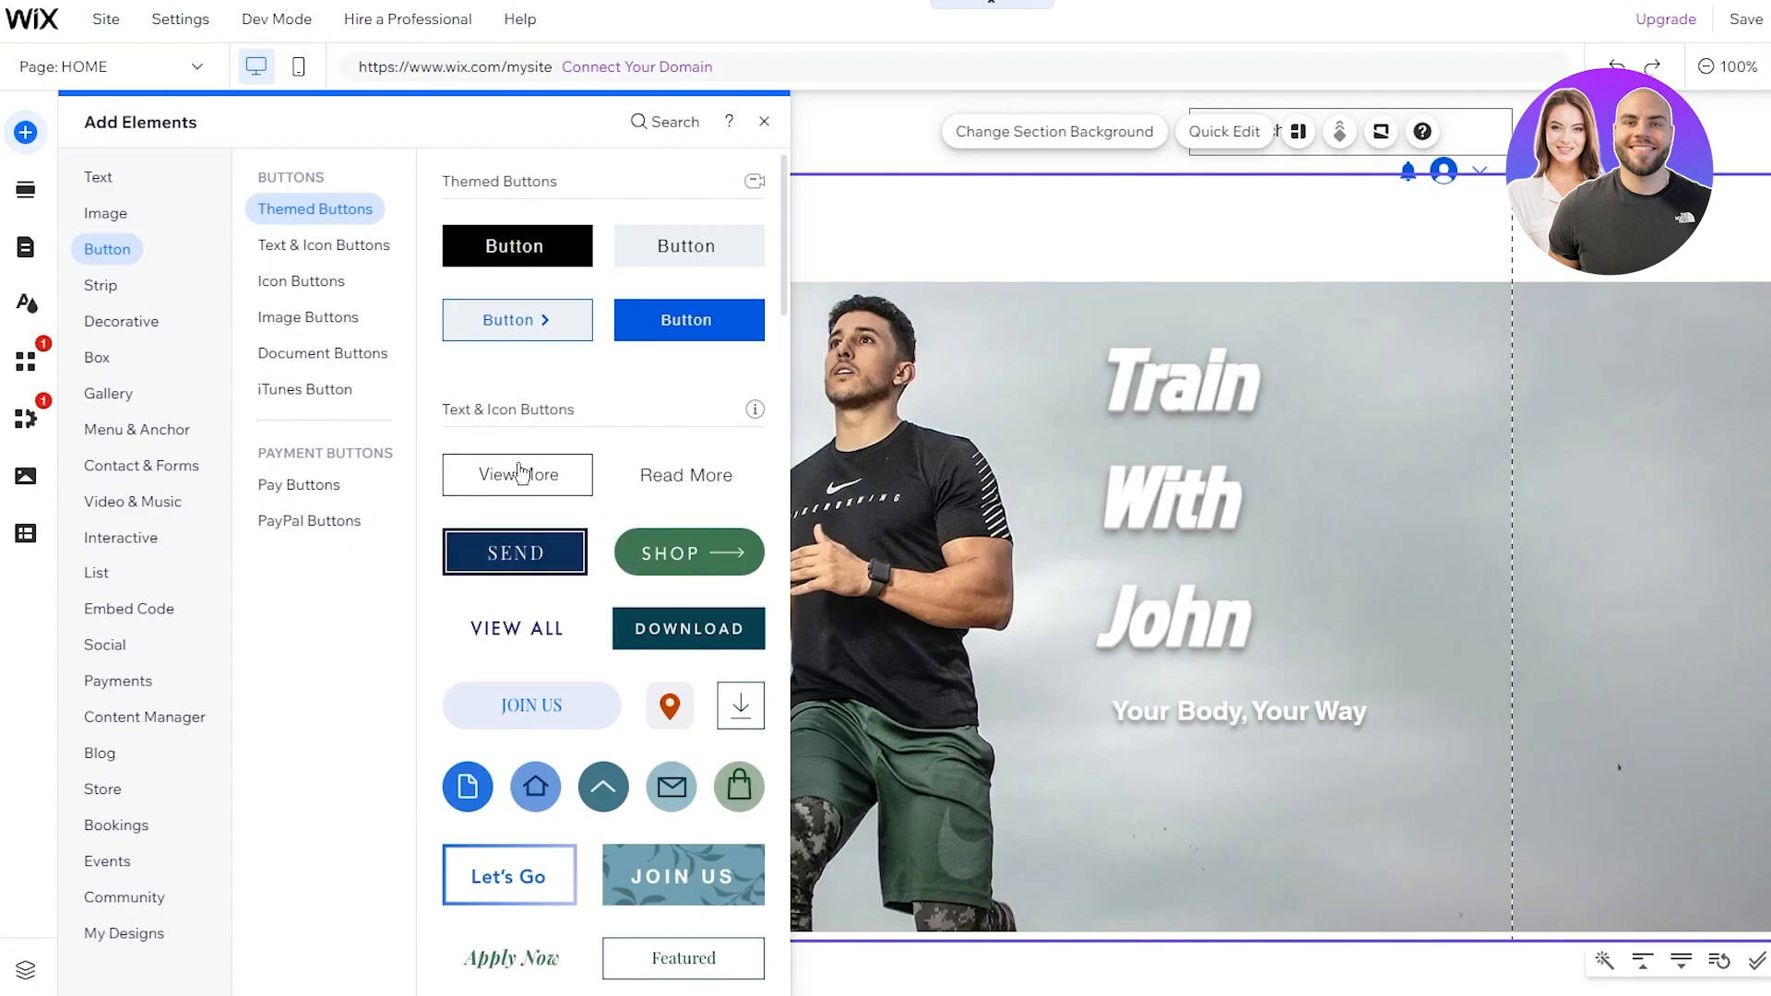
left_click_drag(499, 553, 1337, 876)
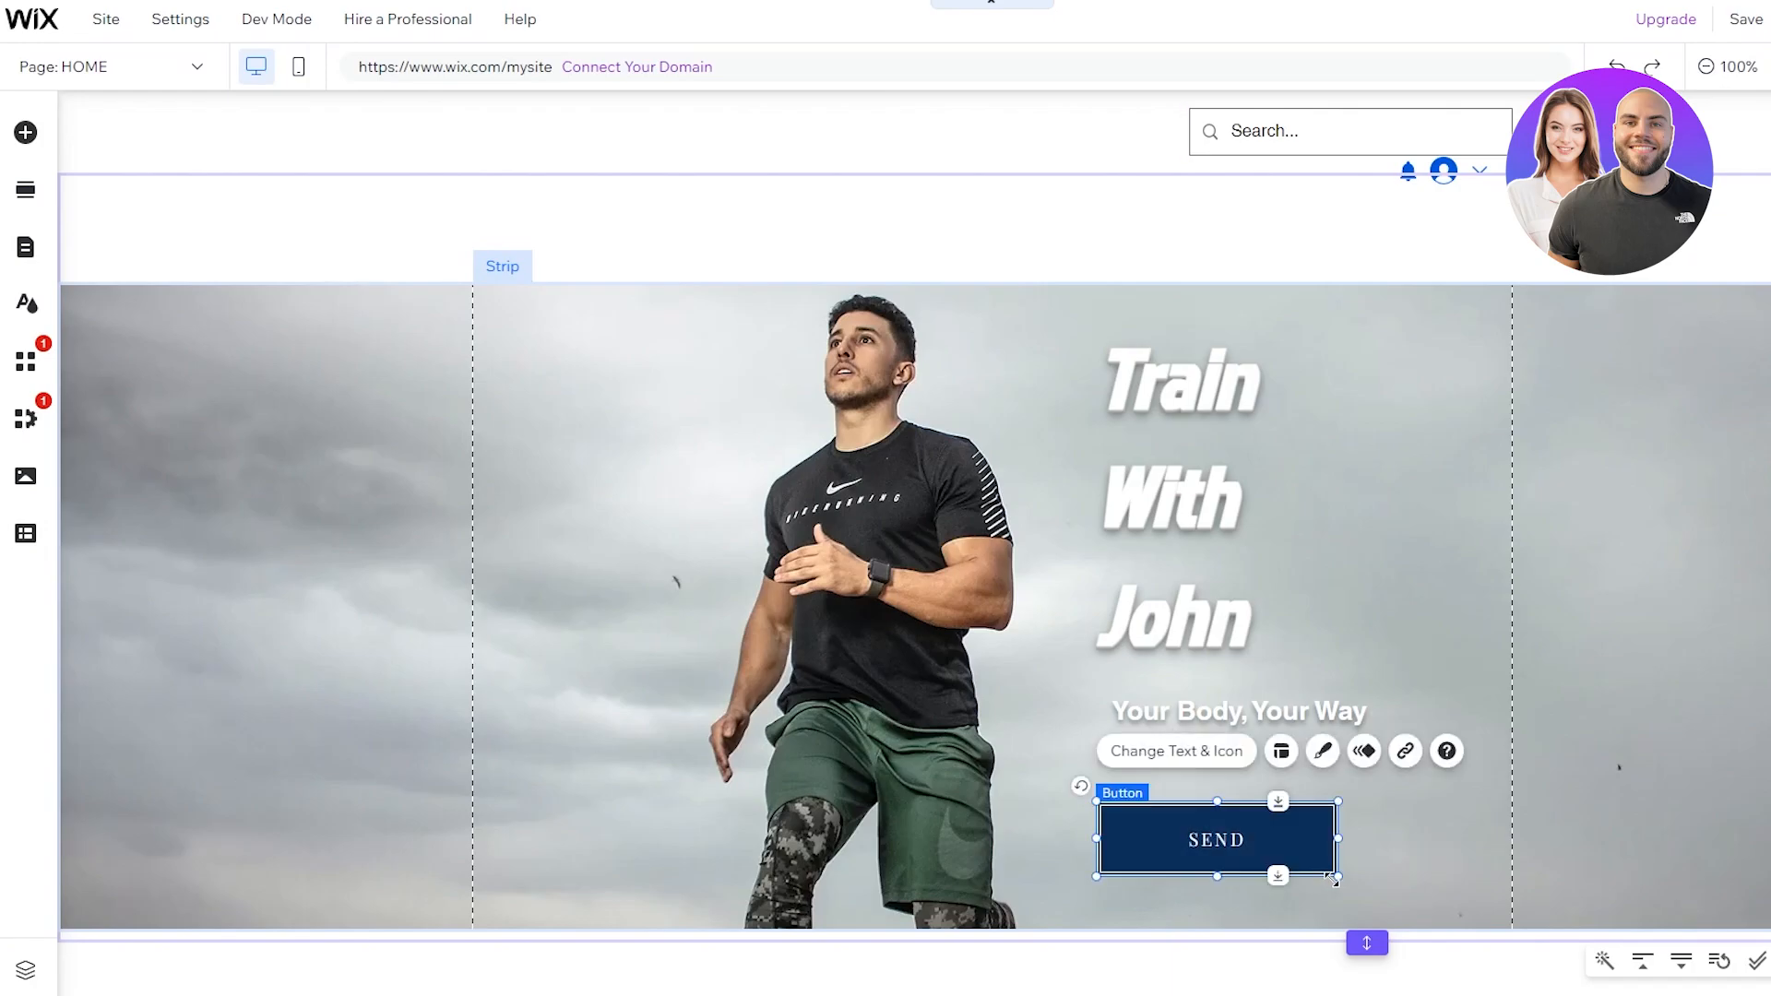
Step: Change the button label from SEND to 'Start Here', leaving it unlinked
double_click(1222, 841)
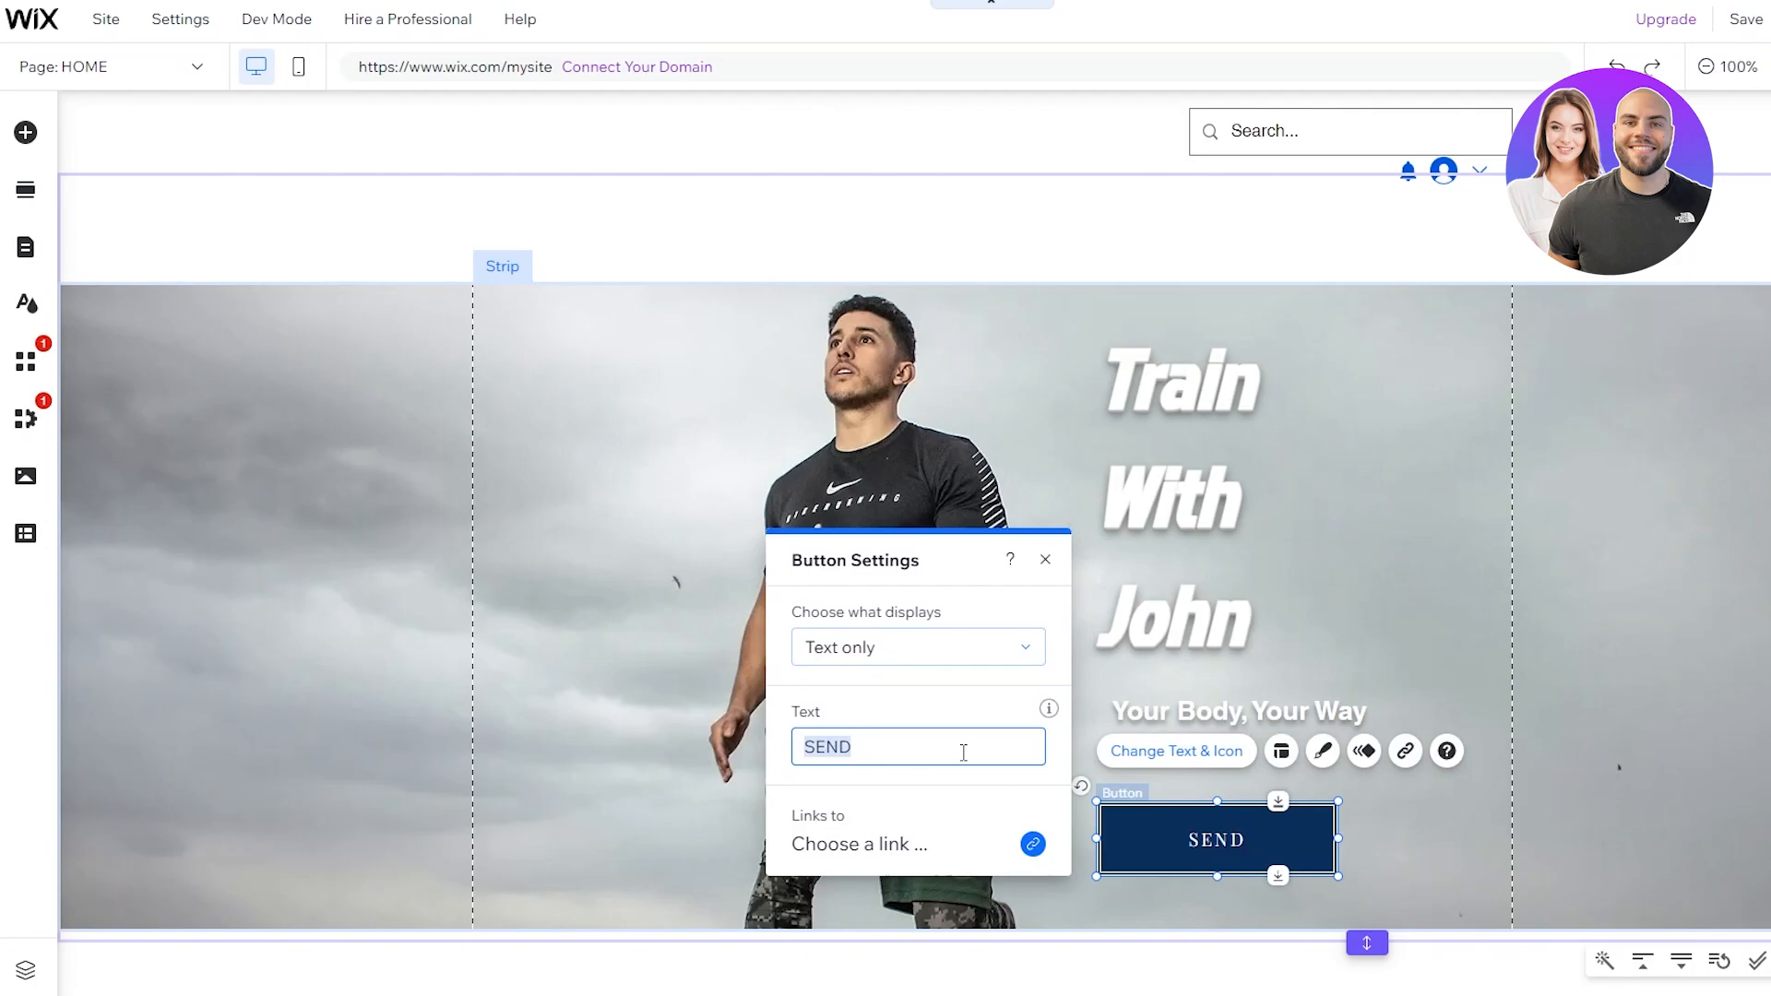
key("BackSpace")
type("S")
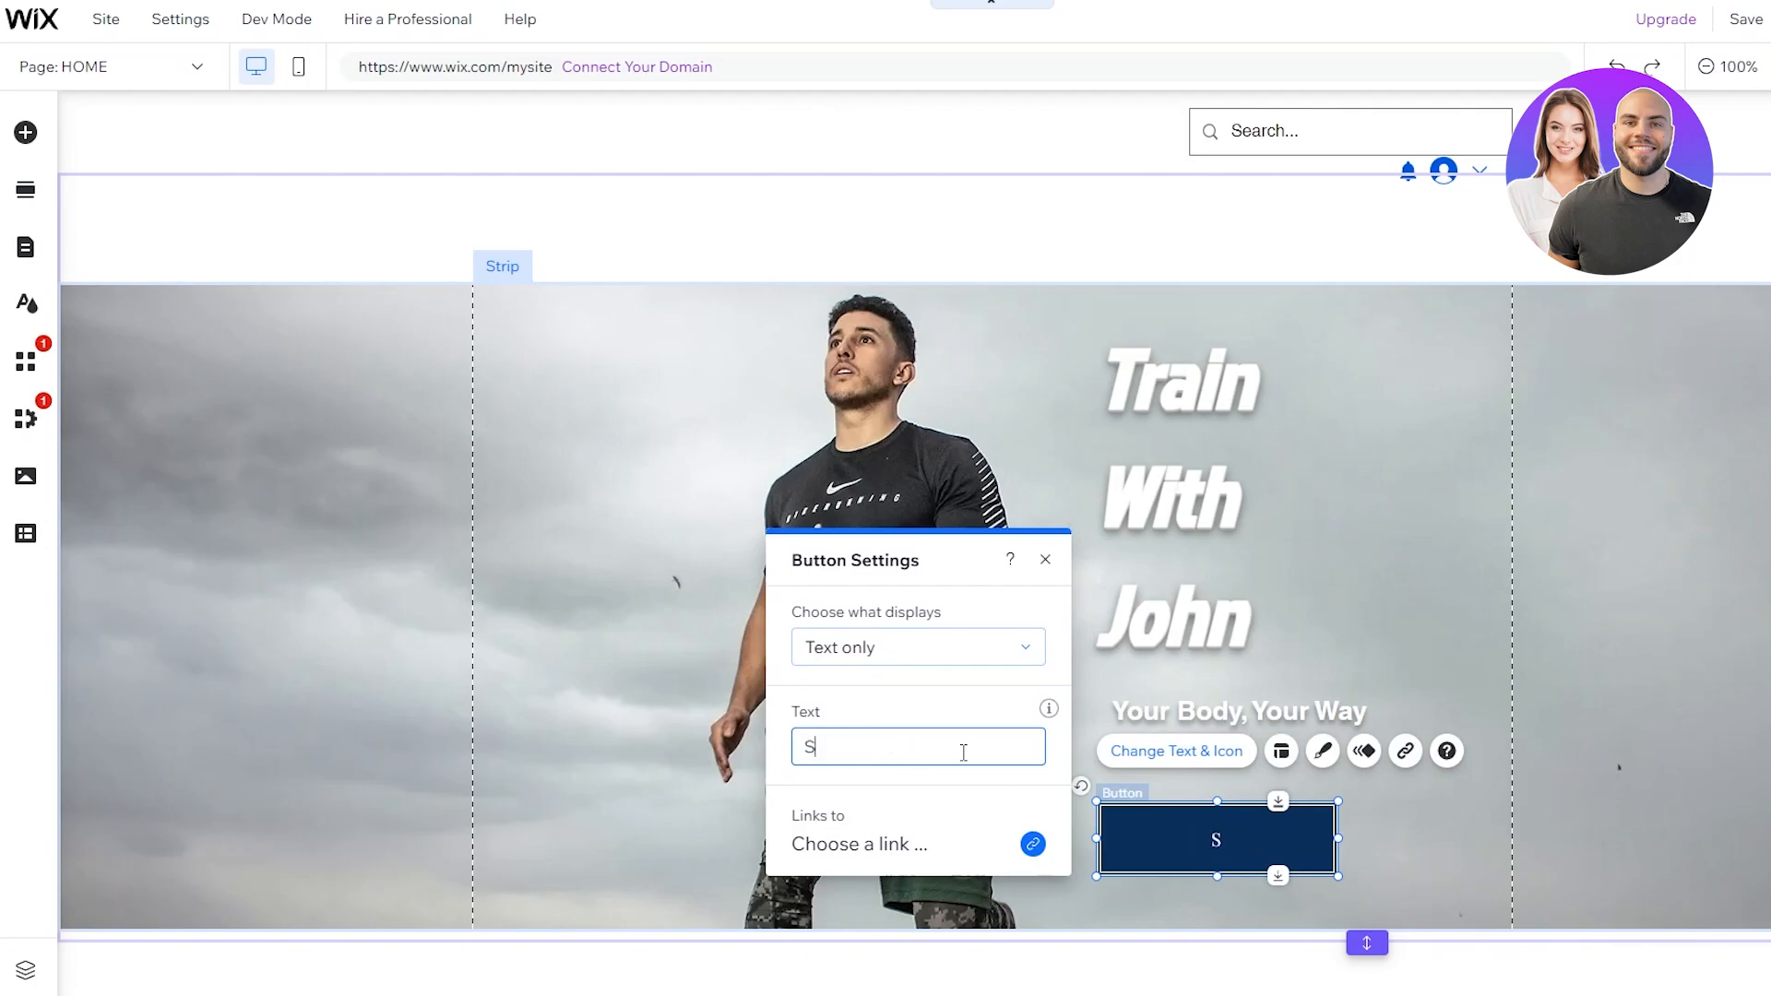
type("tart Here")
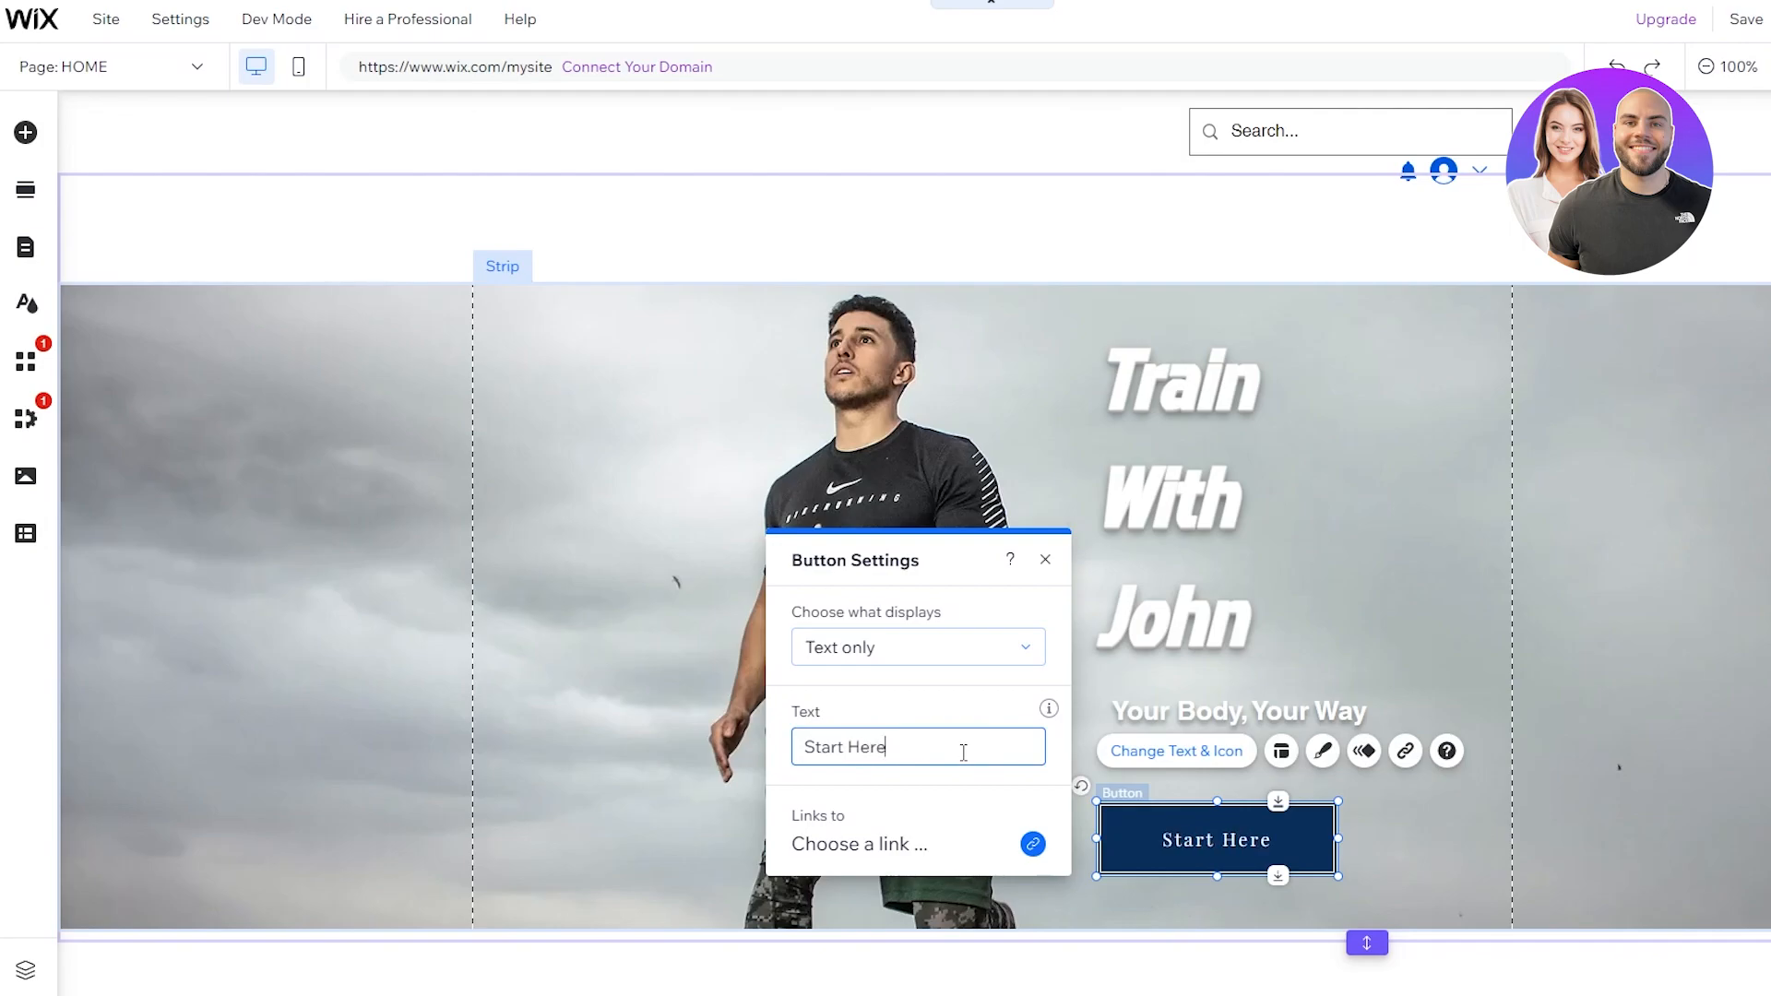
left_click(1032, 844)
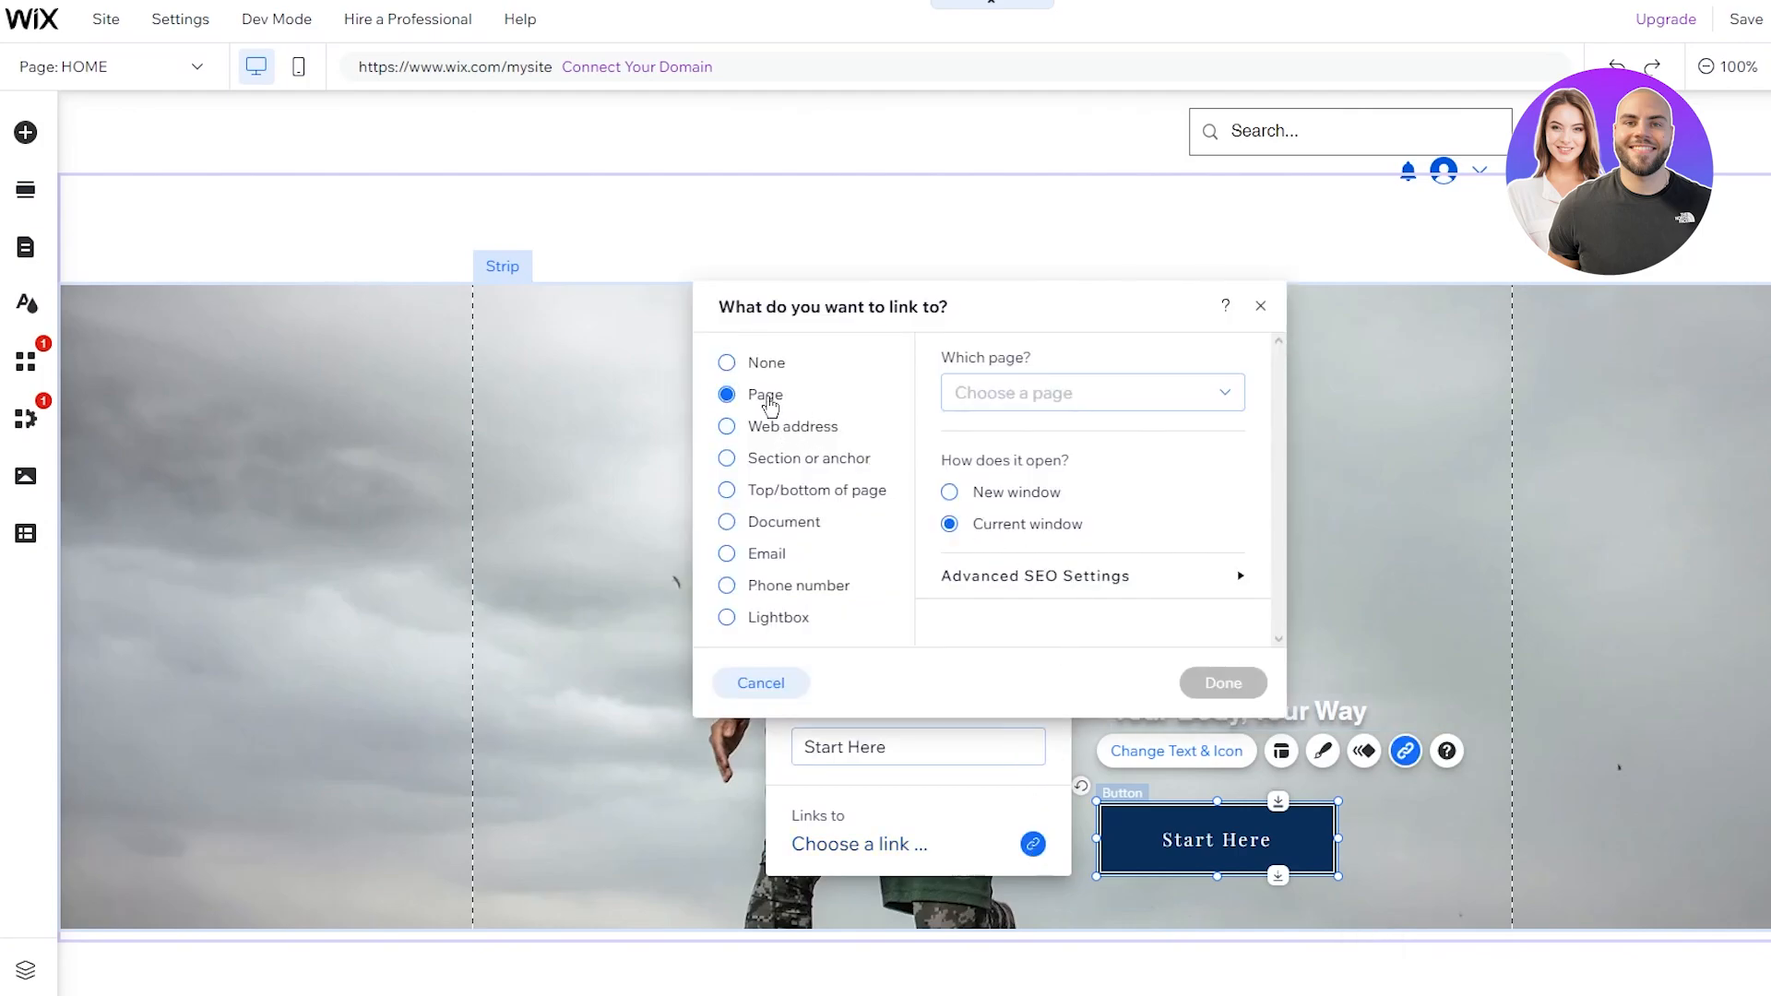
left_click(1260, 305)
left_click(1408, 518)
Step: Nudge the button up just beneath the tagline, to about x 588, y 653
left_click_drag(1300, 836, 1297, 818)
left_click(1226, 736)
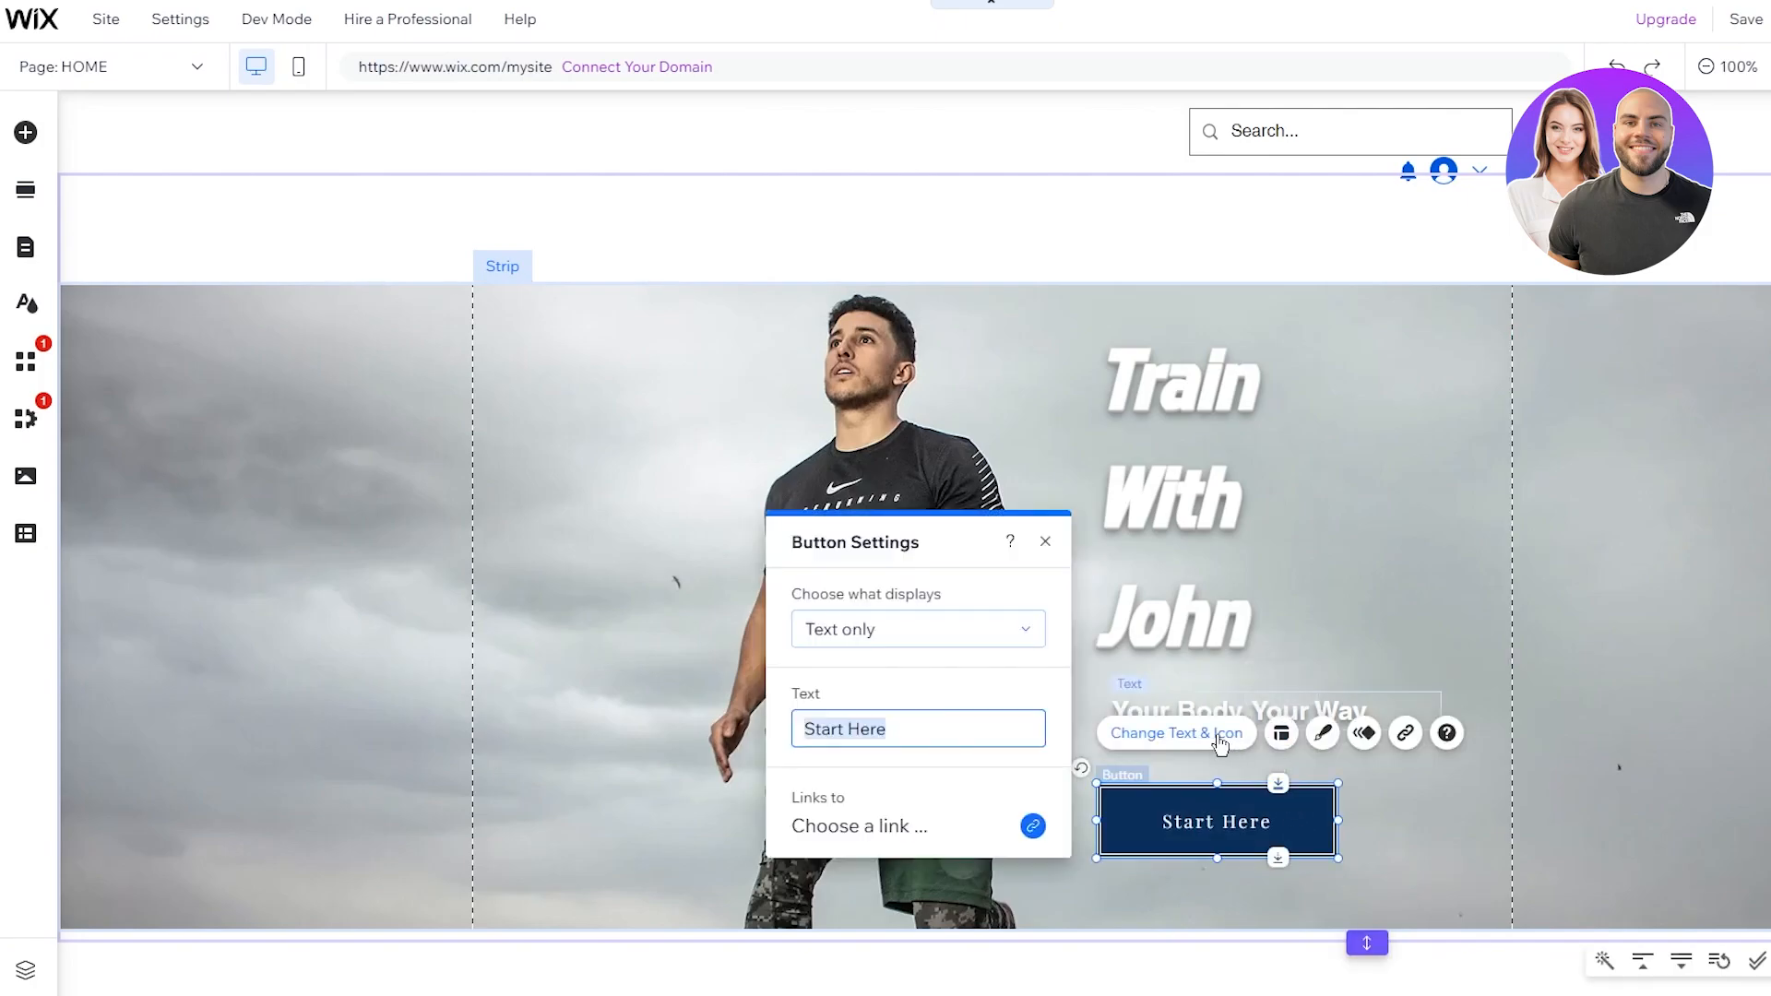
left_click(1045, 543)
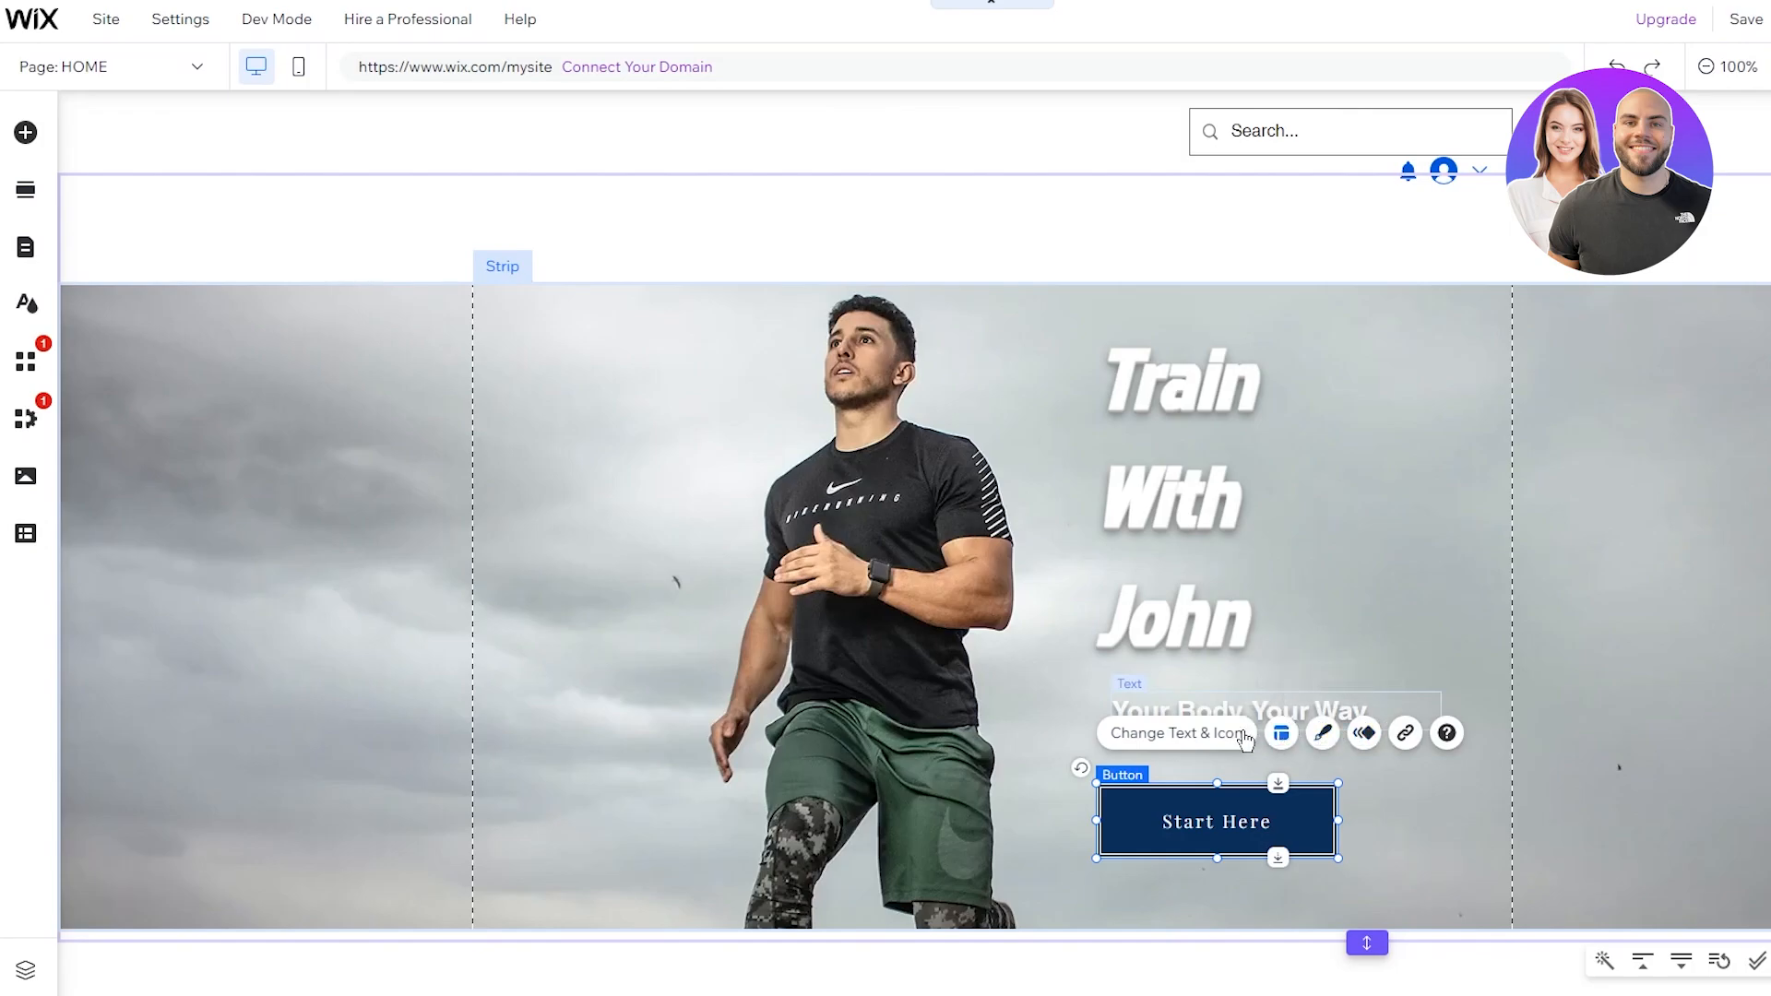
Step: Apply the solid blue themed 'Button' style to the Start Here button
left_click(1313, 727)
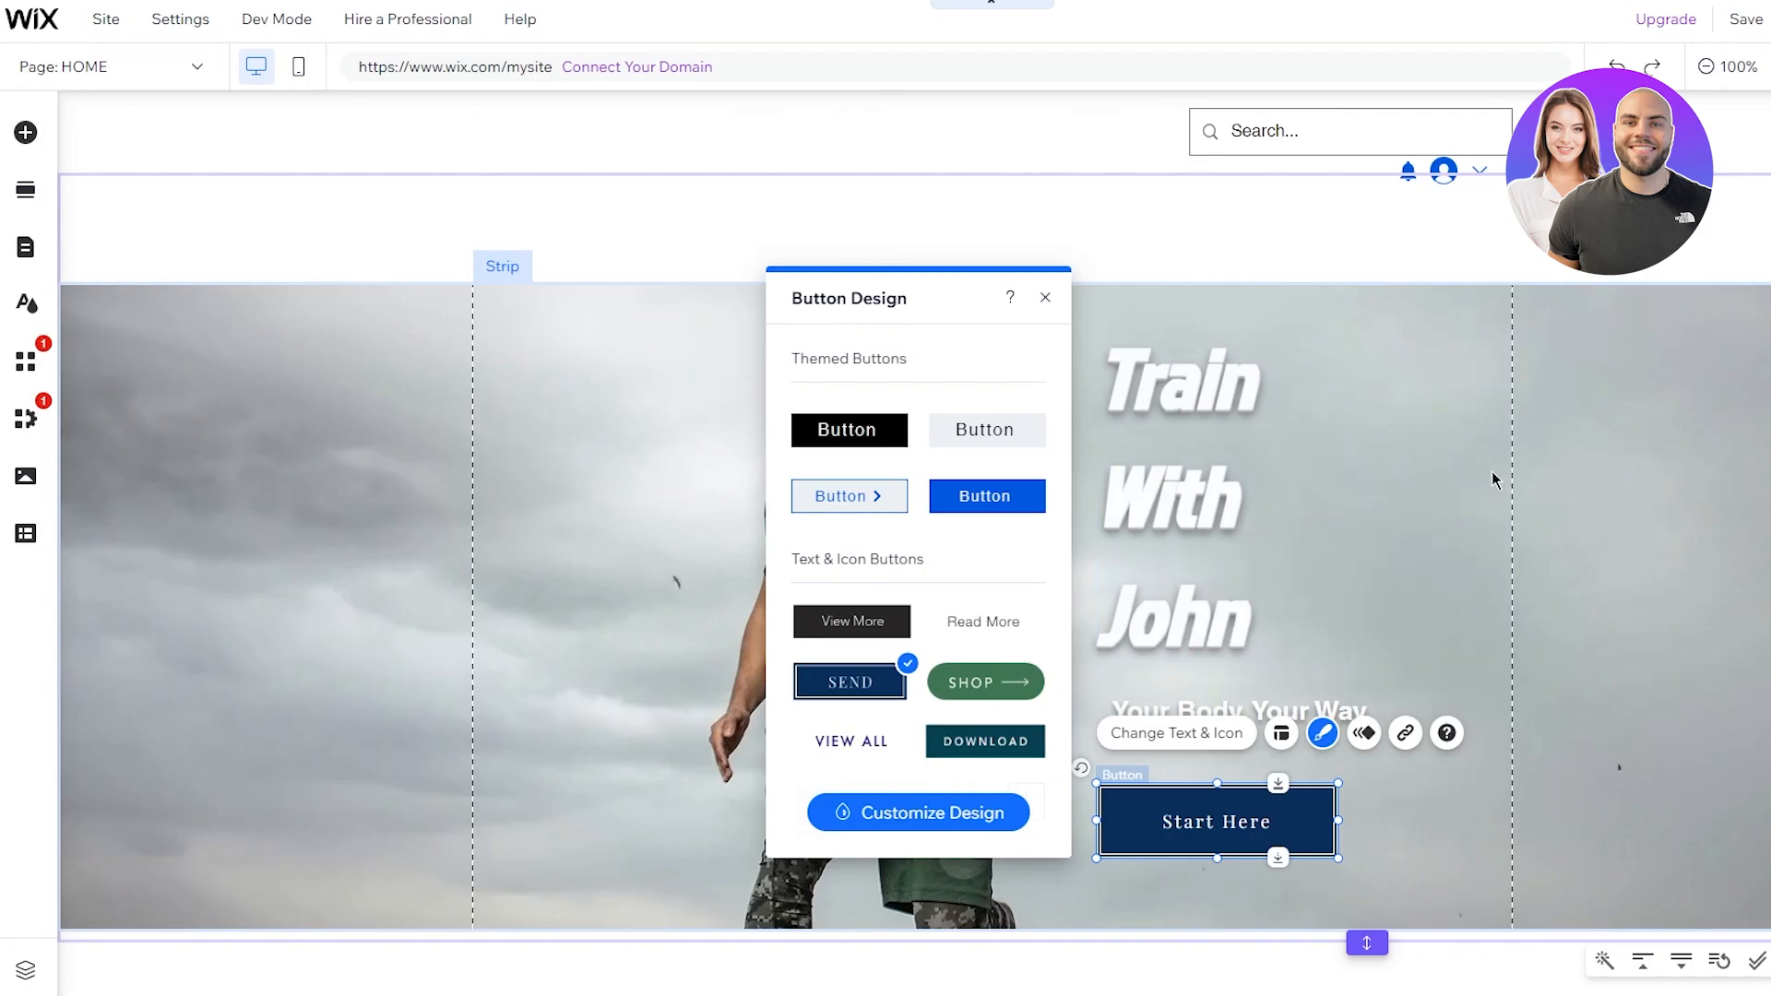
left_click(834, 434)
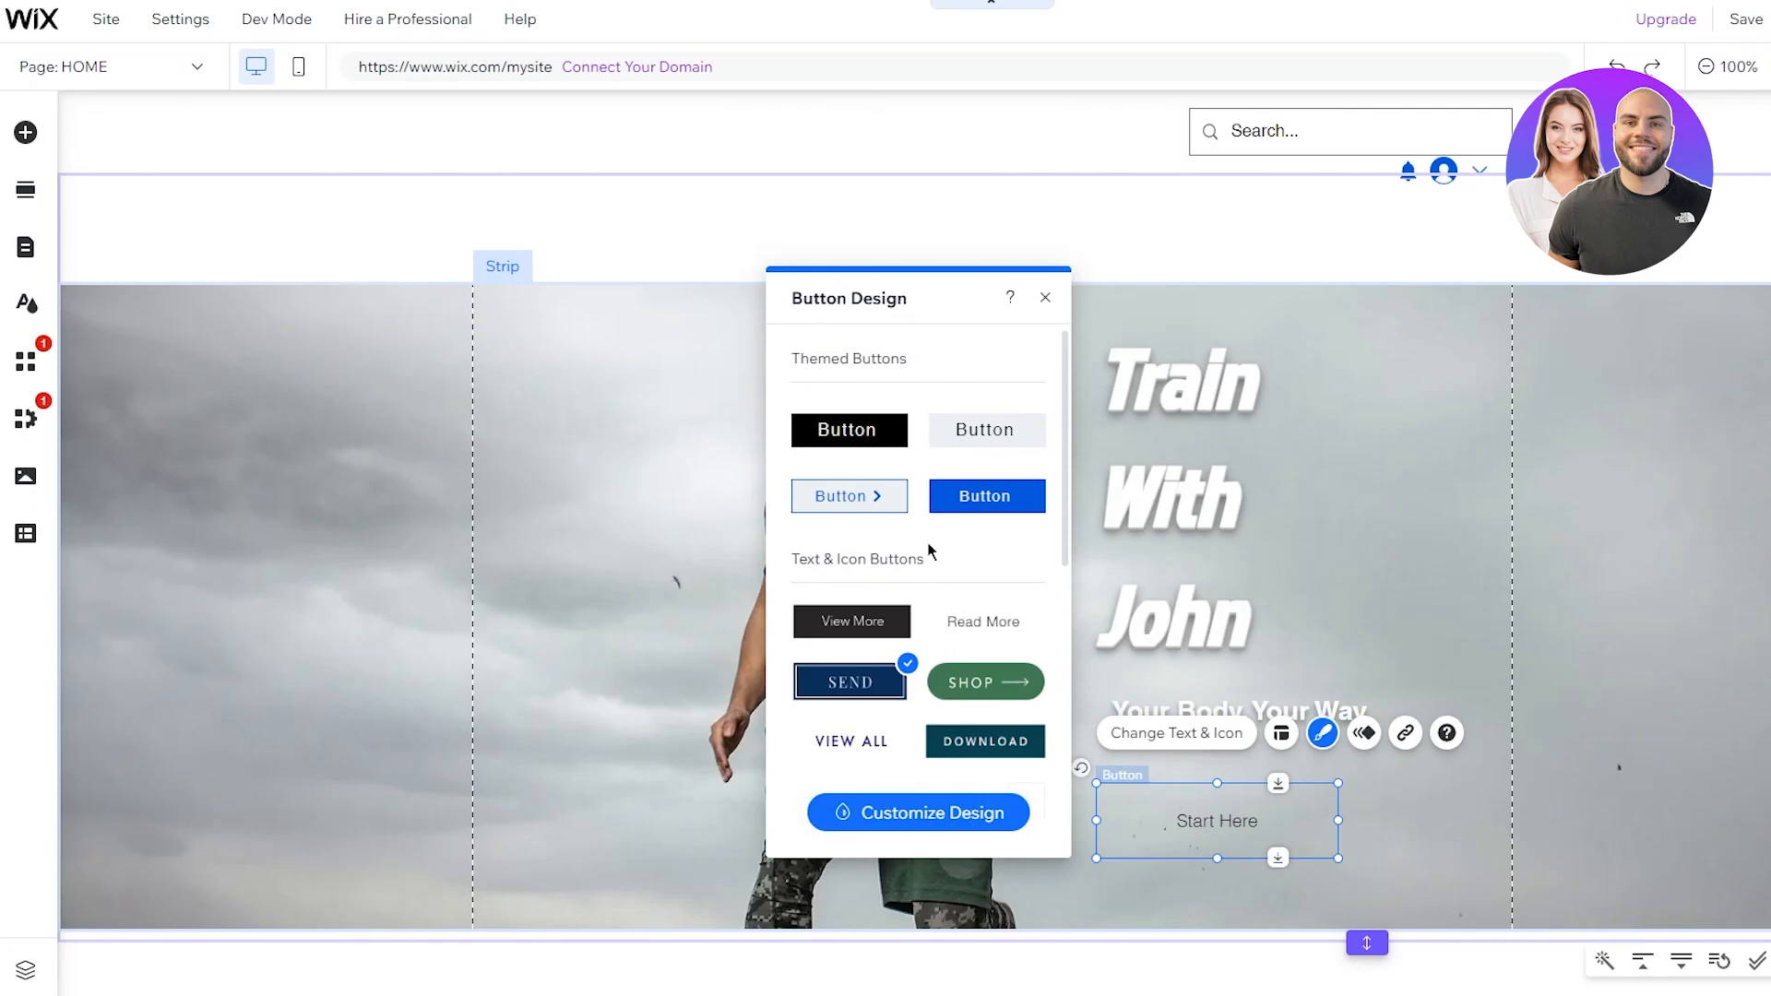
scroll(941, 545, "down", 5)
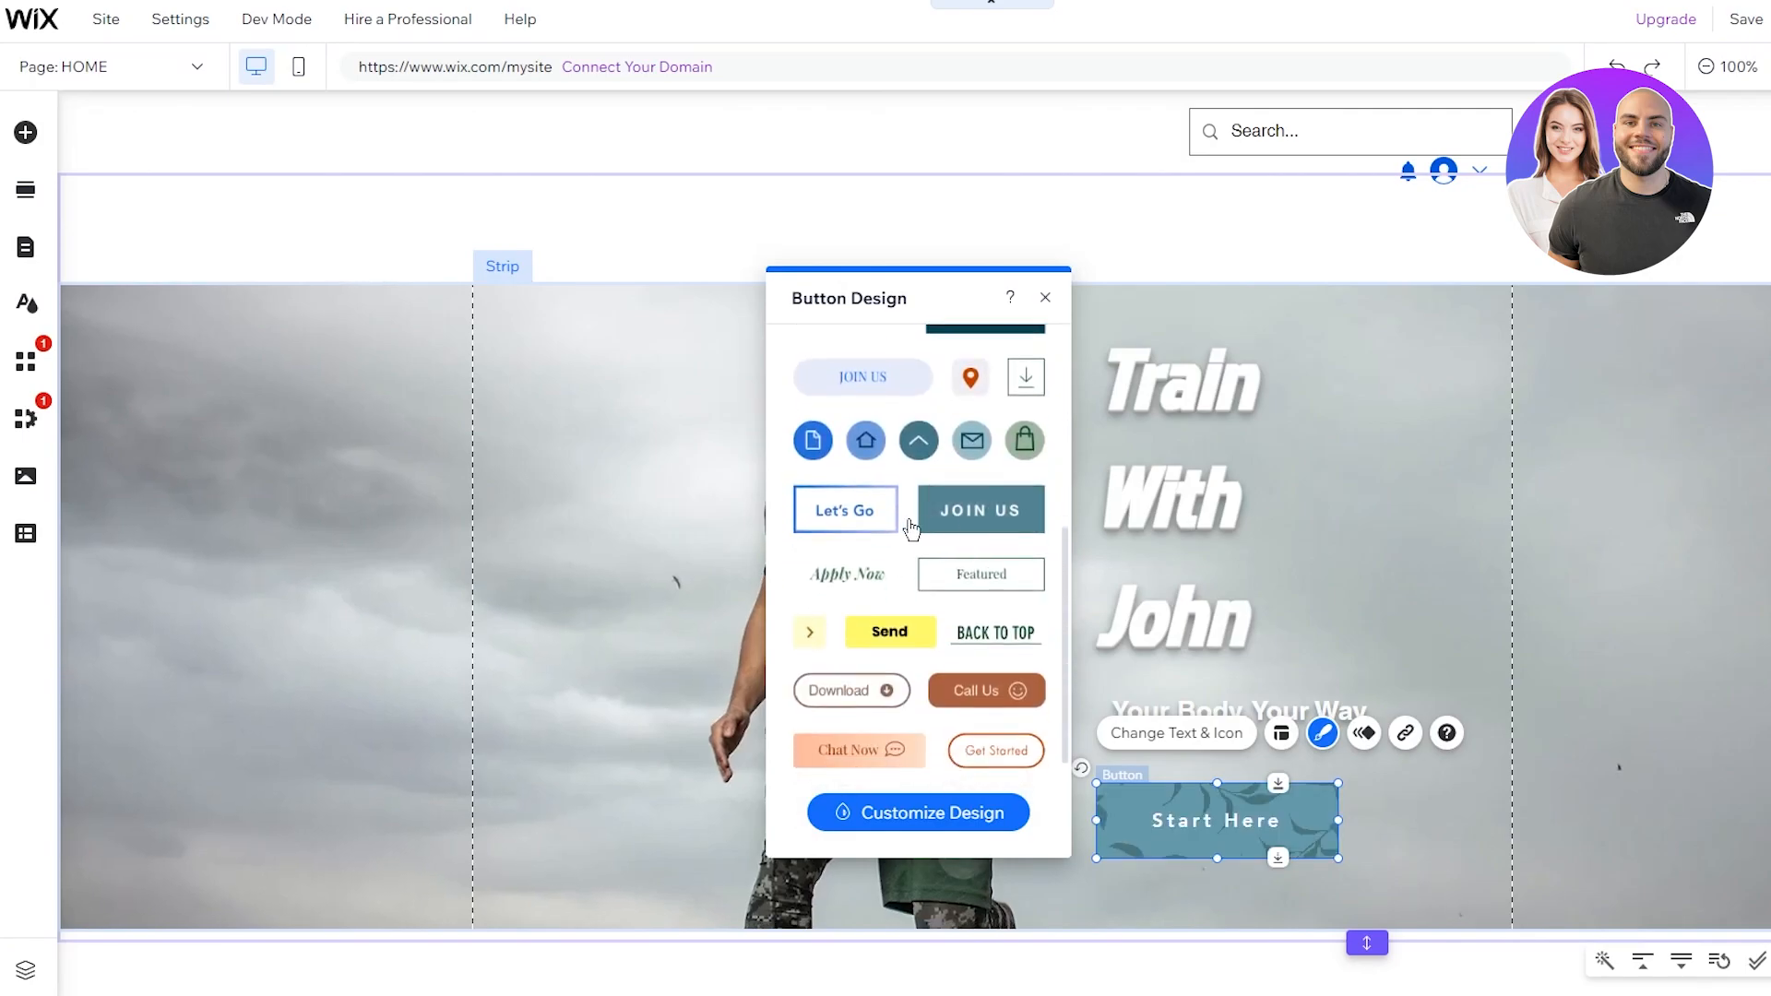
scroll(992, 517, "up", 5)
left_click(1003, 514)
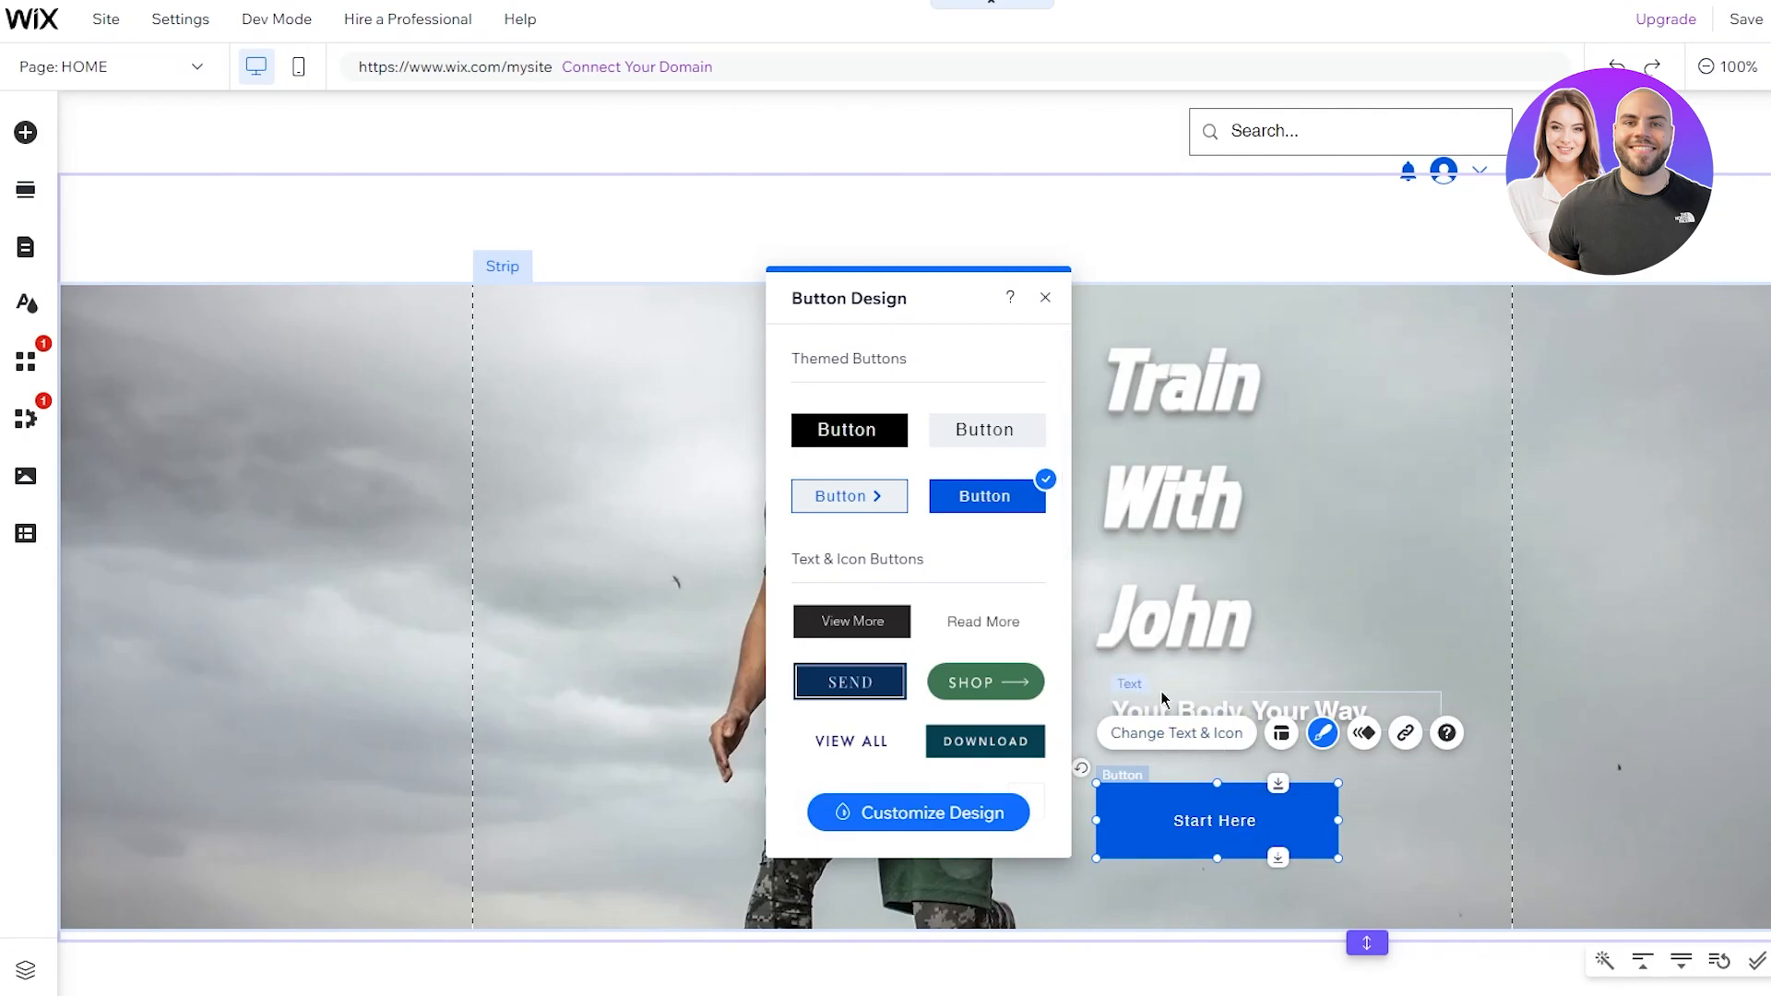
Step: Keep the button displaying text only, without an icon
left_click(1160, 733)
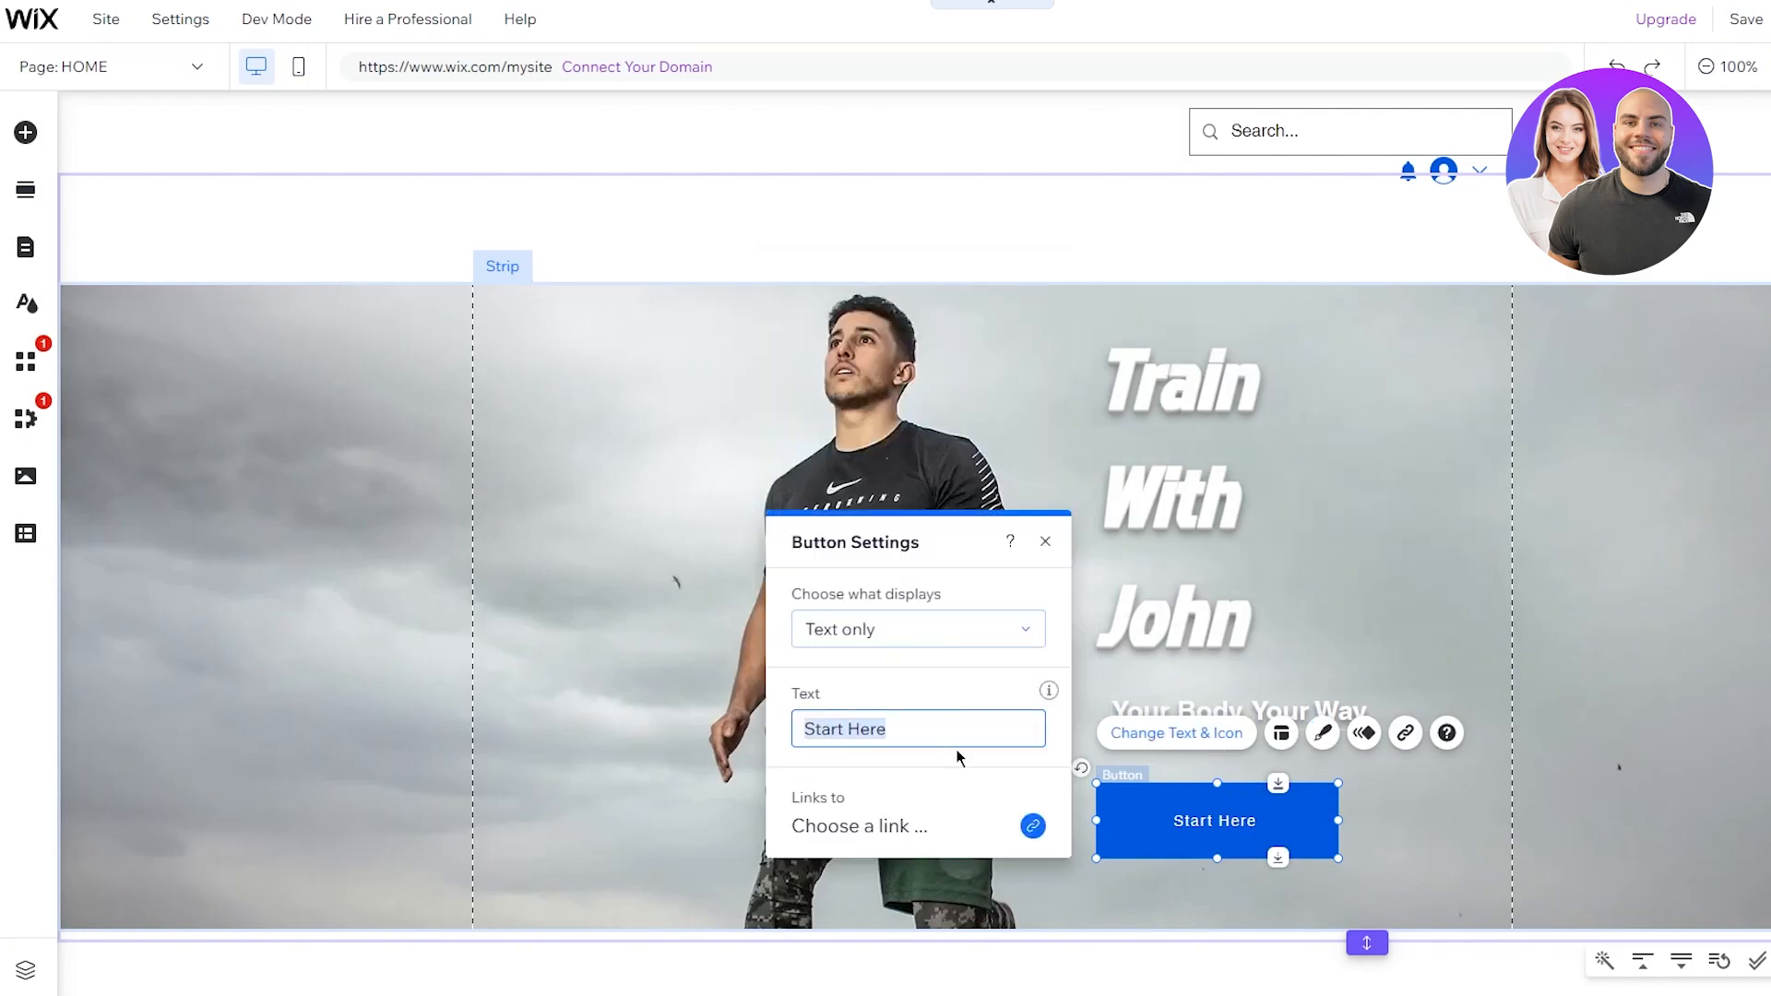
left_click(982, 629)
left_click(894, 631)
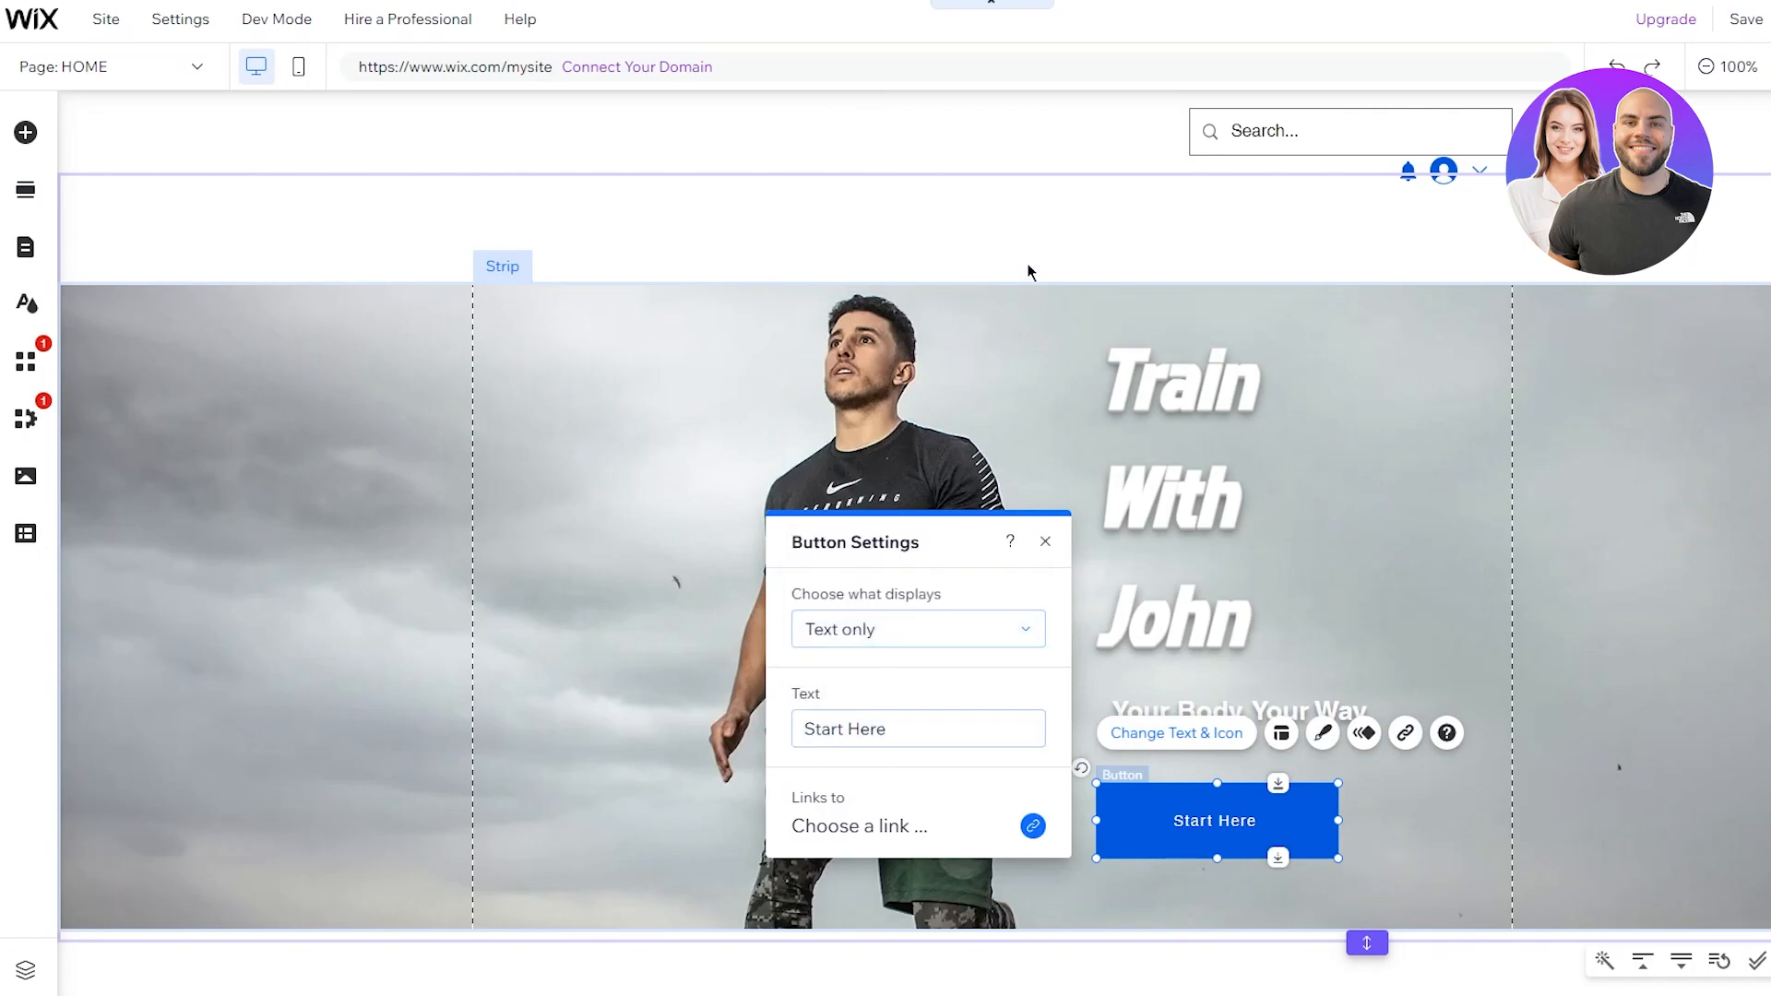
left_click(1029, 268)
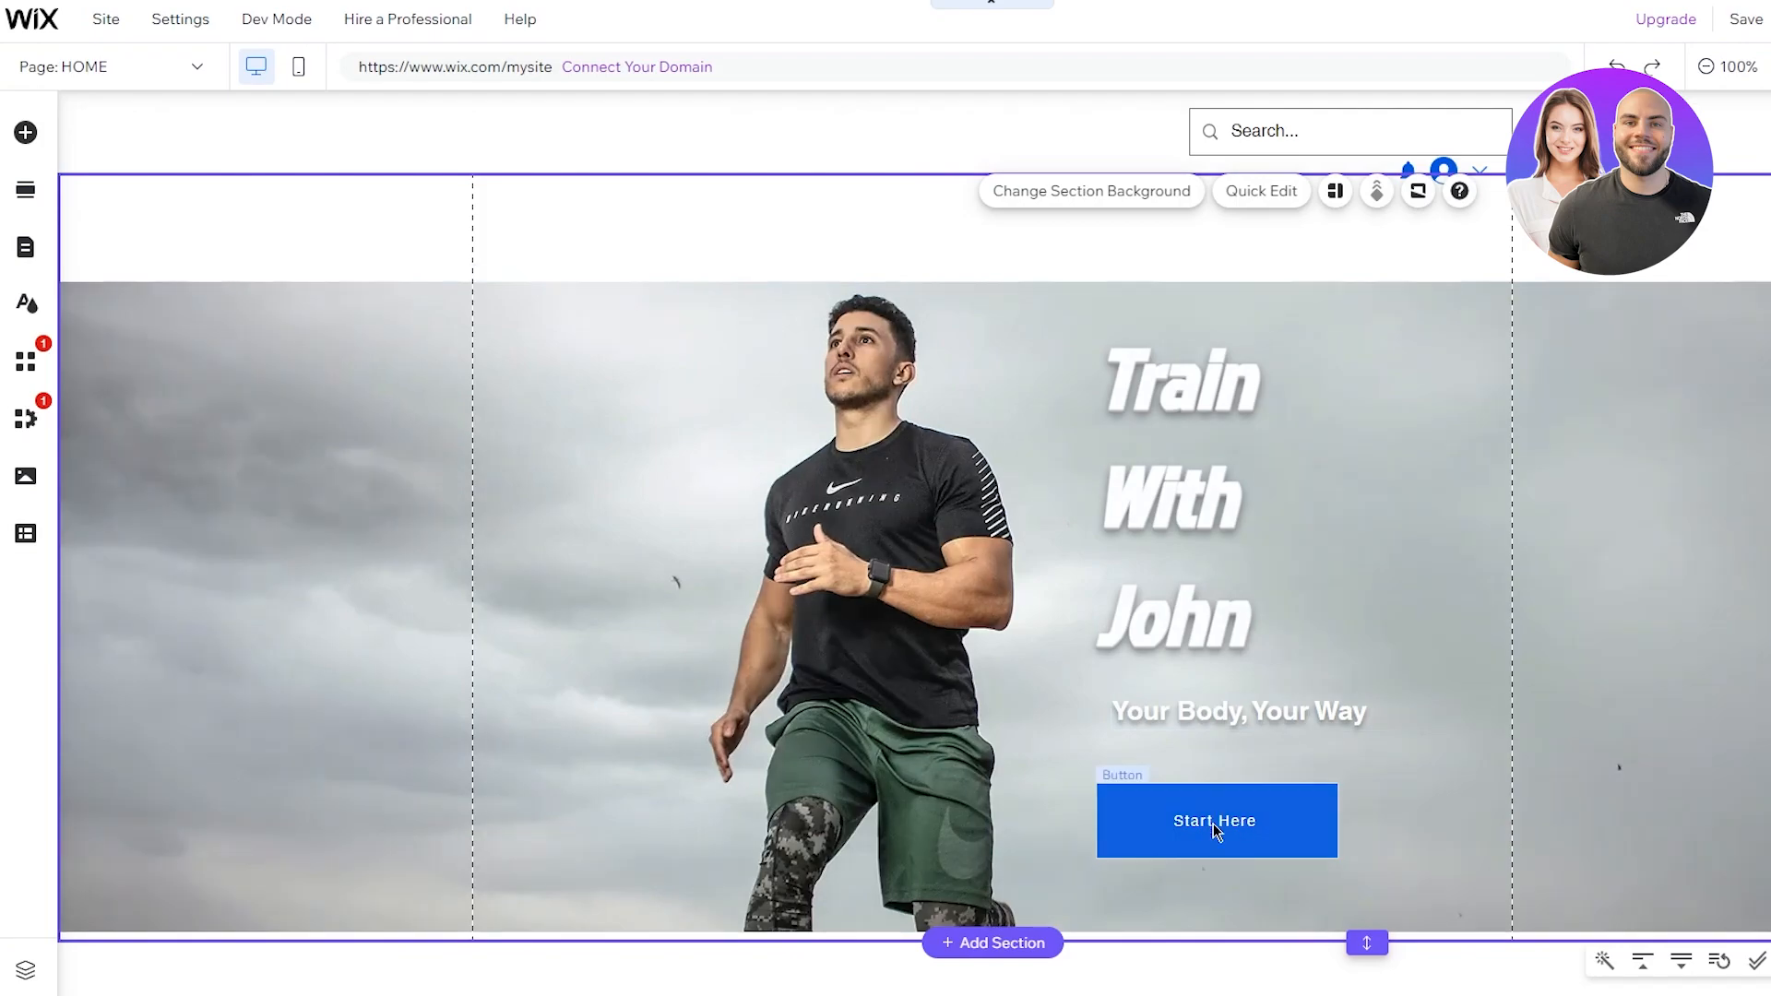
Step: Drag the Start Here button about 24 px up toward the tagline, then deselect it
left_click_drag(1215, 839, 1215, 817)
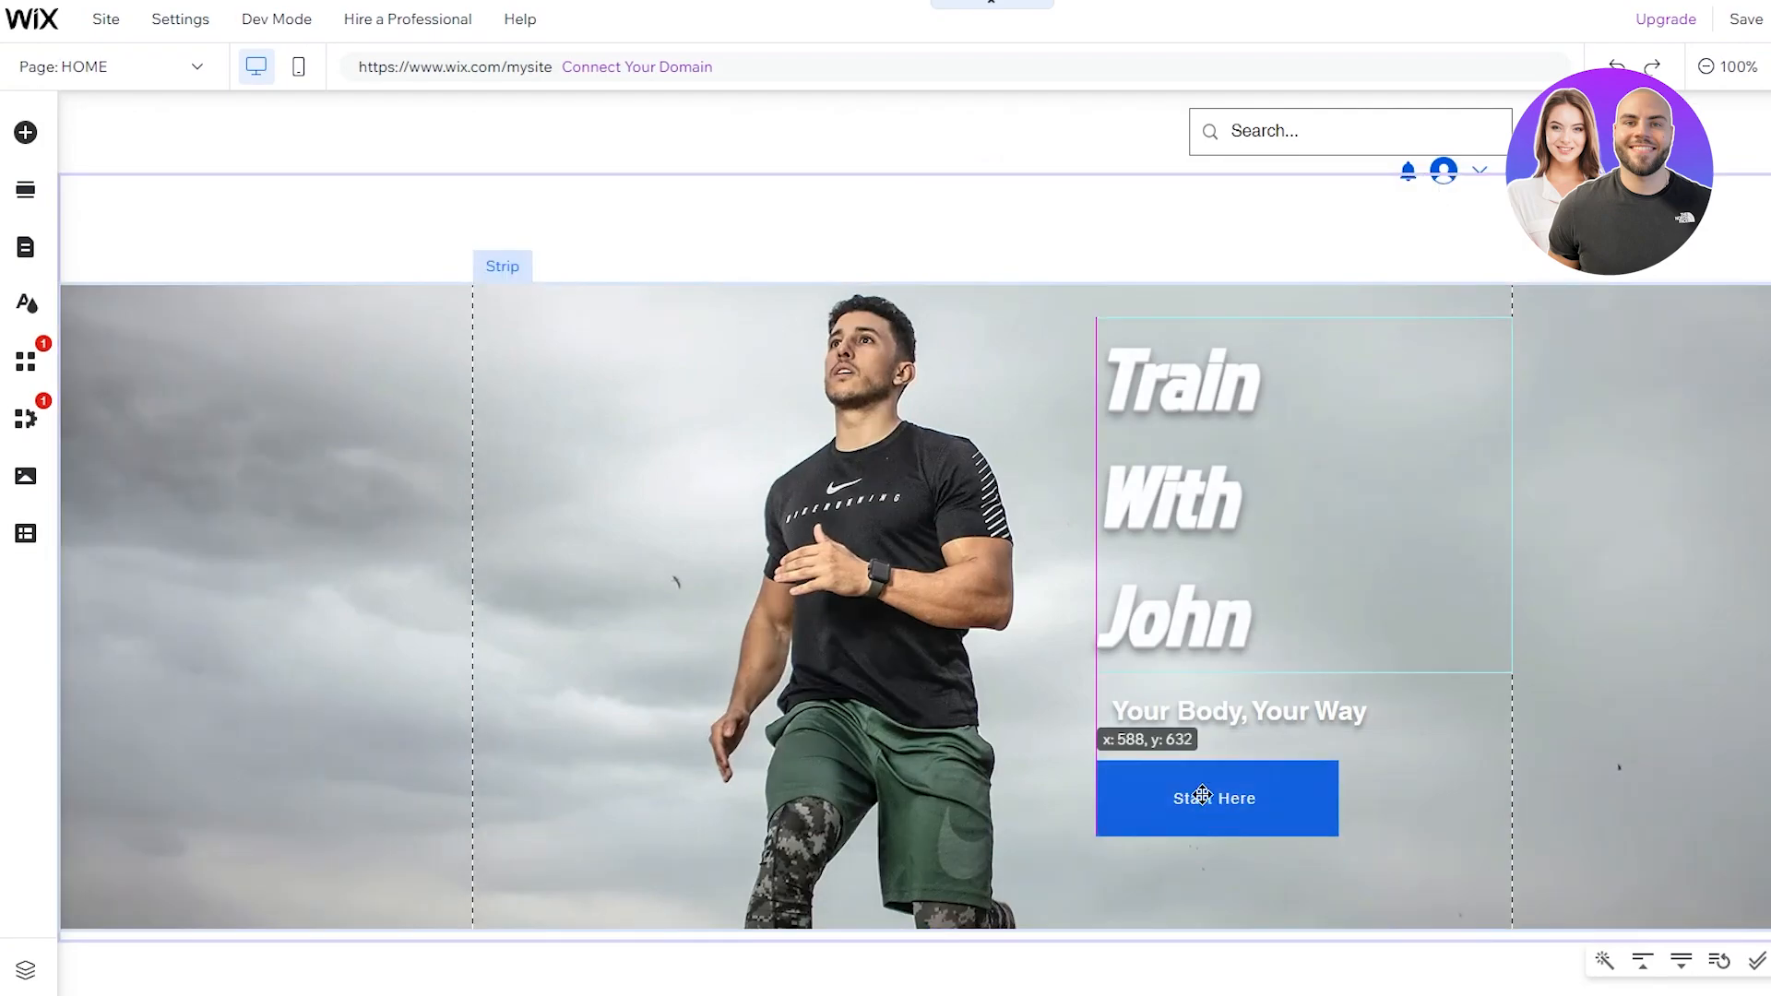
left_click(1137, 247)
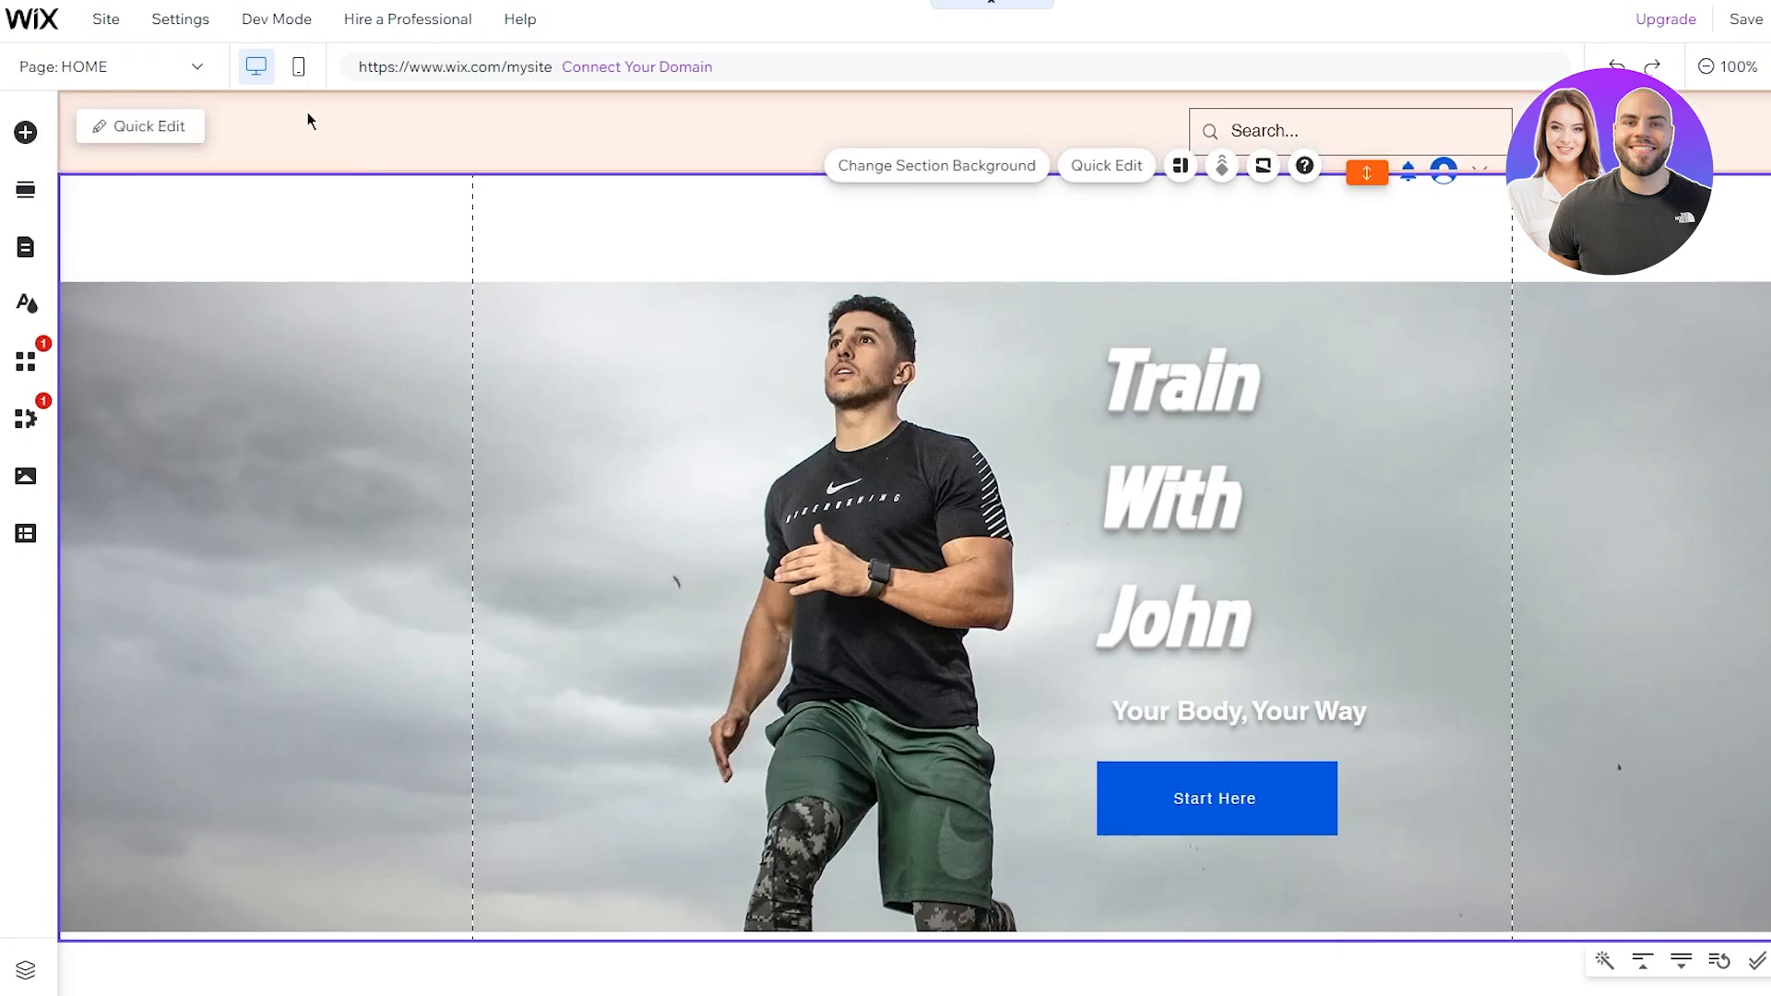
Step: Add a new blank page named PRIVATE SESSIONS from Pages & Menu
left_click(197, 68)
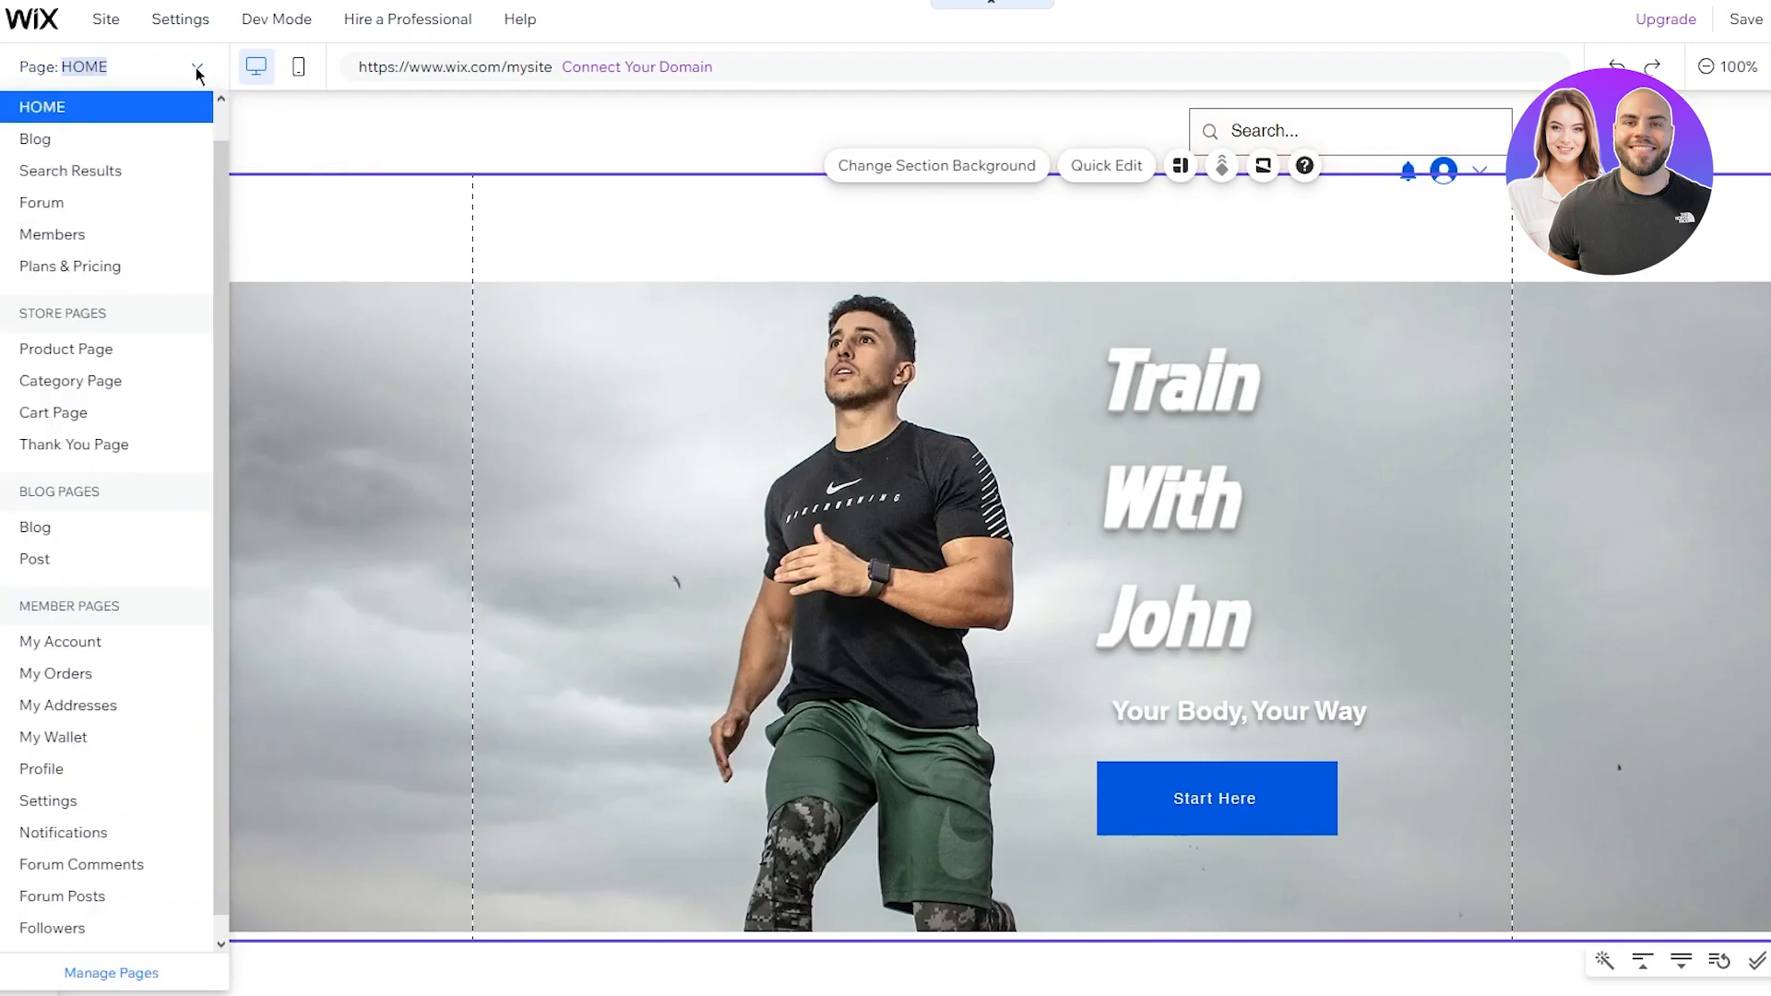
left_click(196, 68)
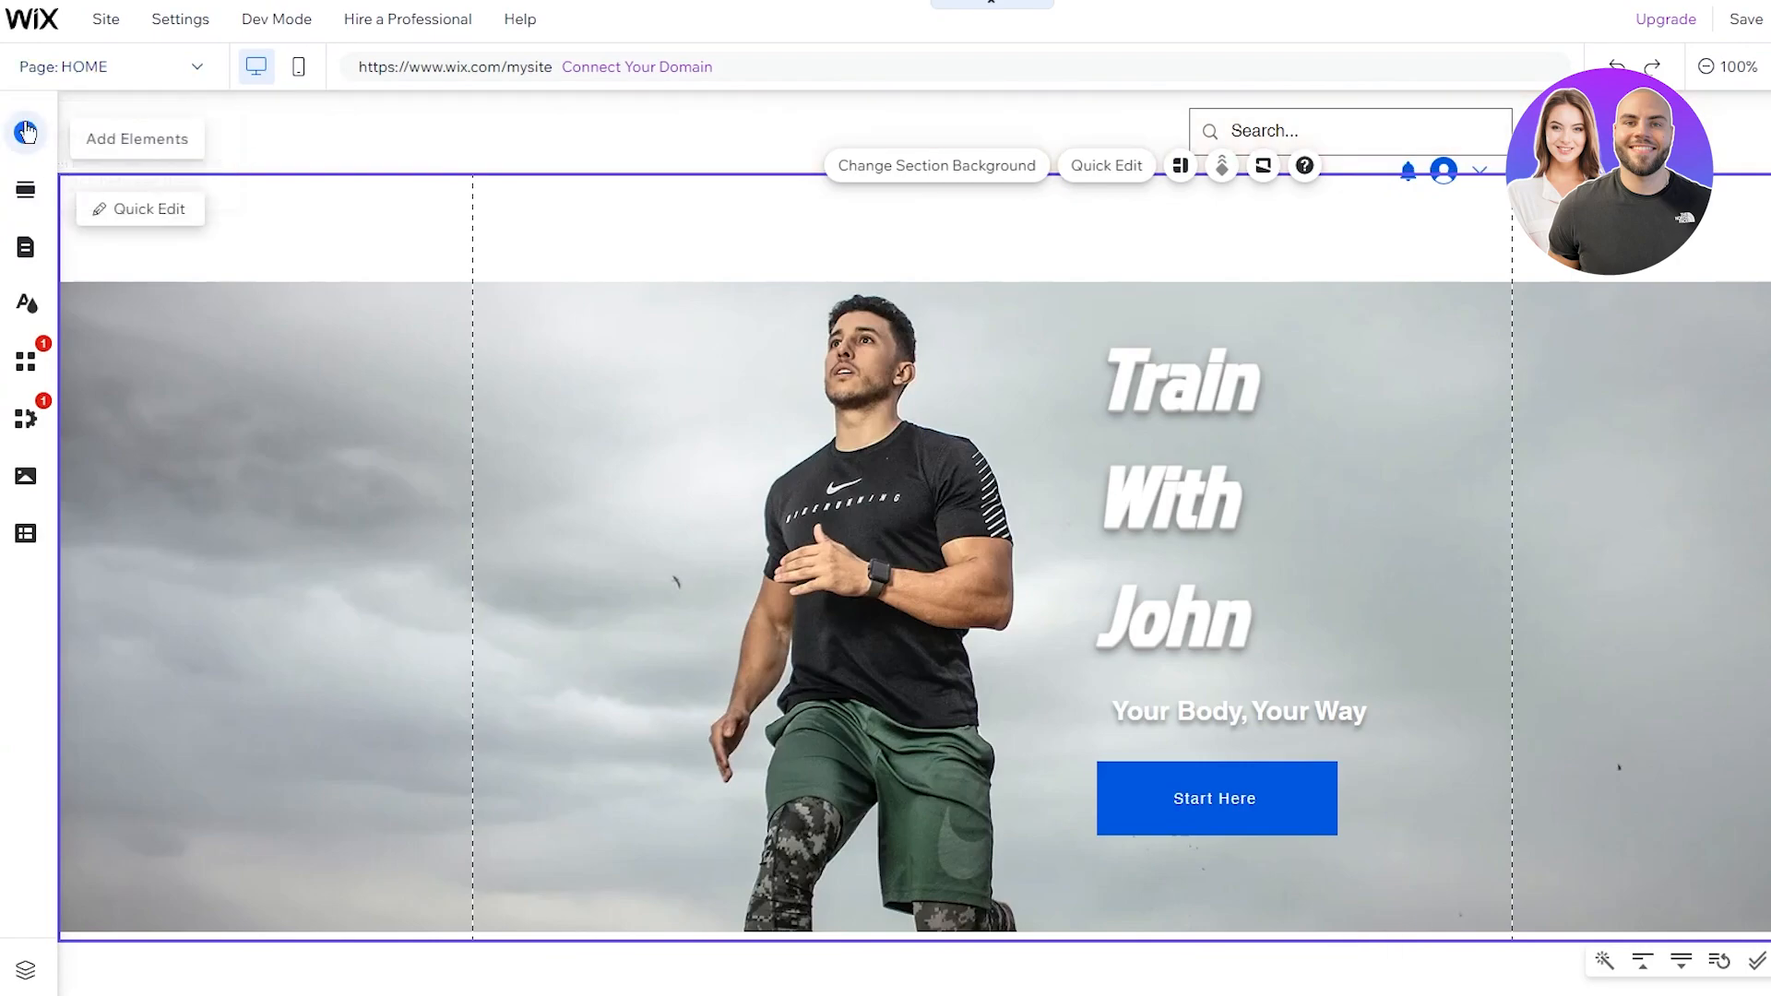
left_click(18, 247)
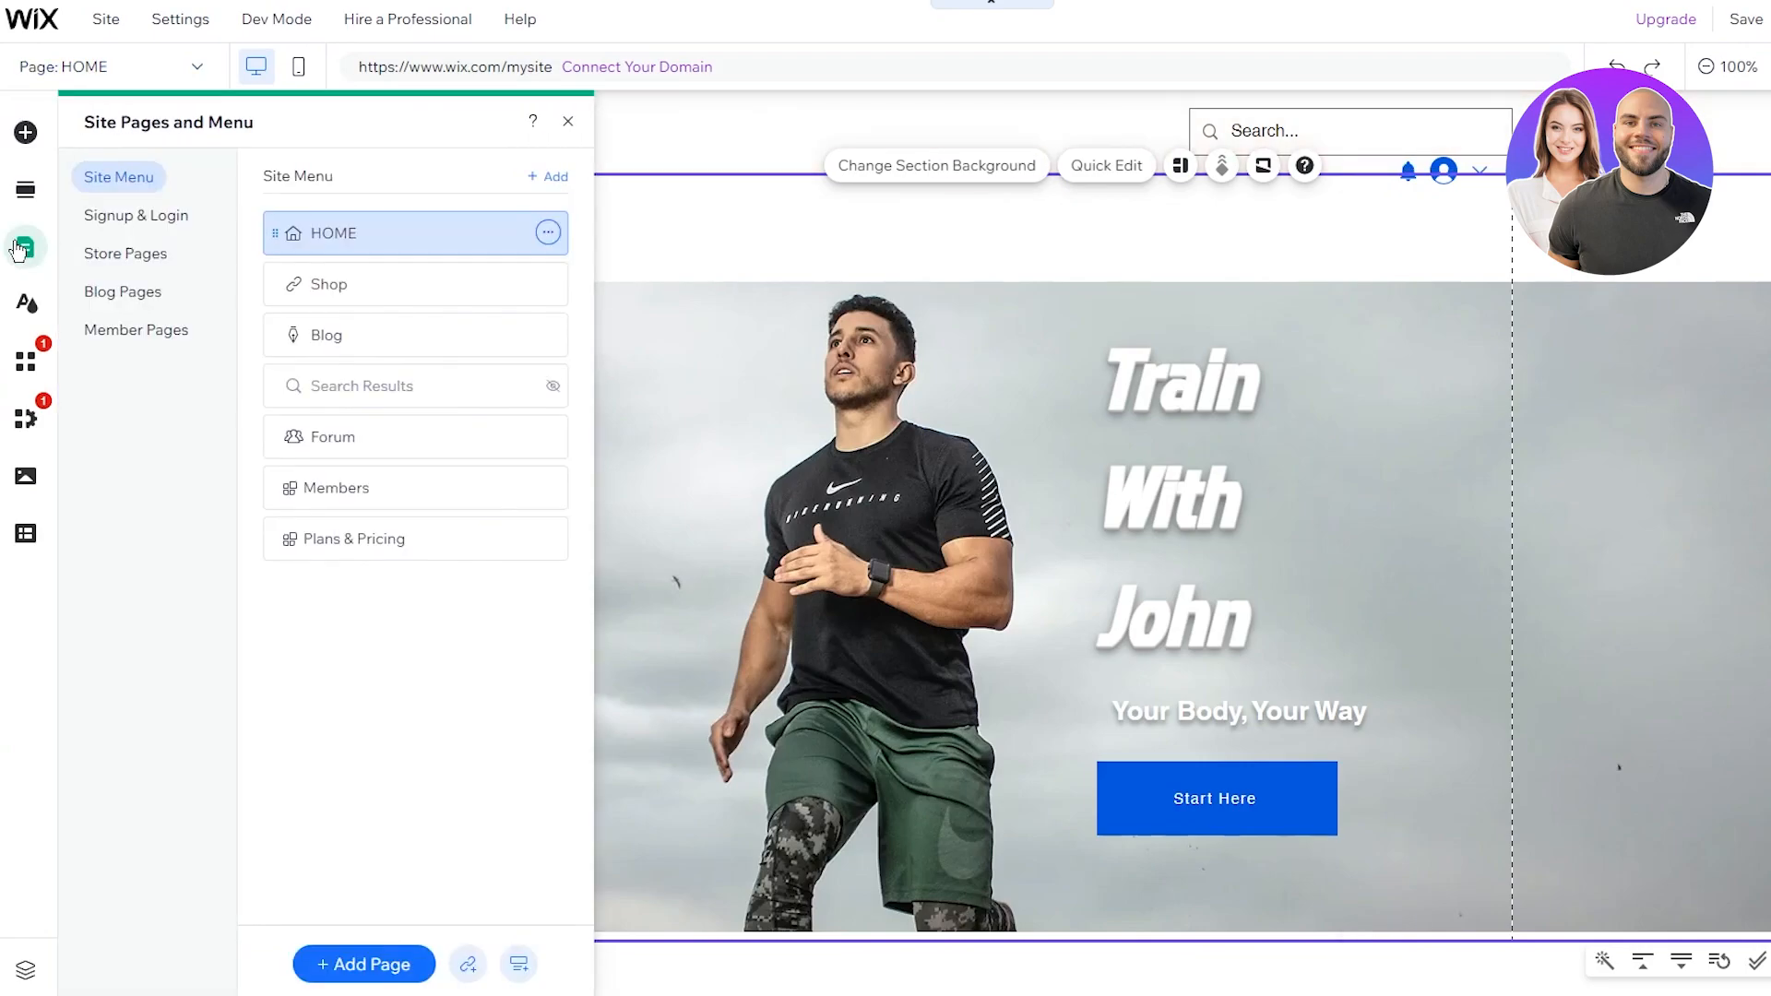
left_click(395, 973)
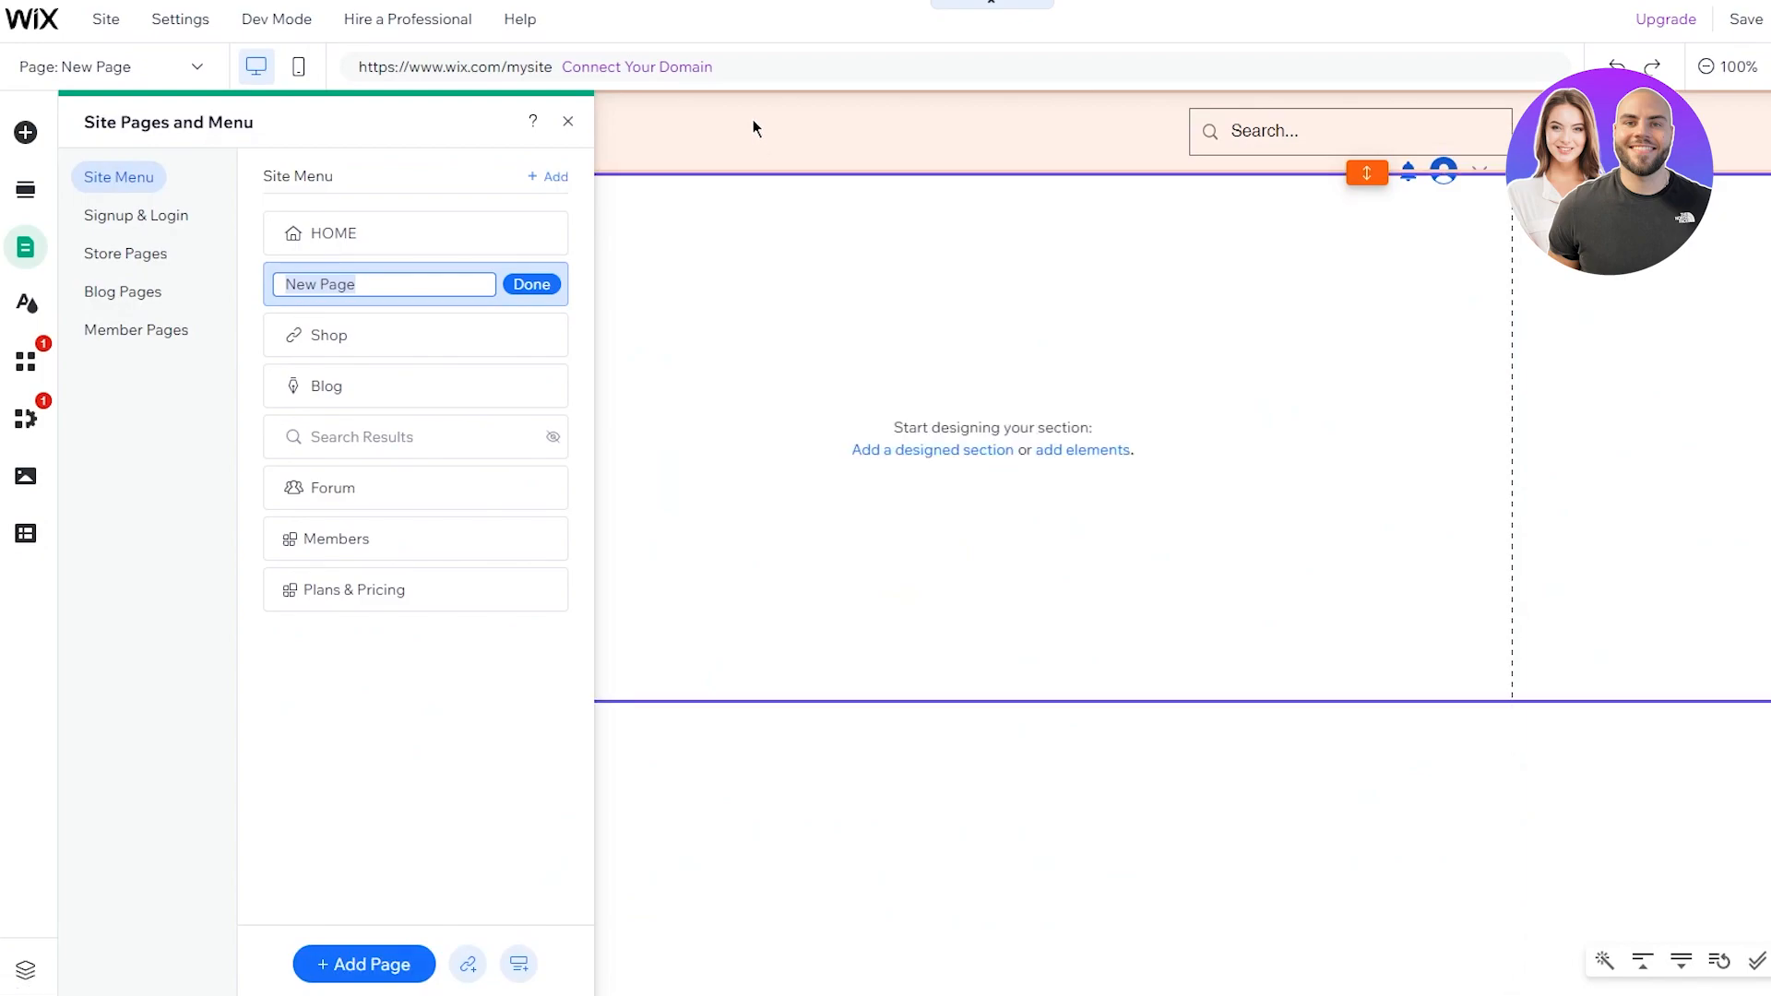
key("BackSpace")
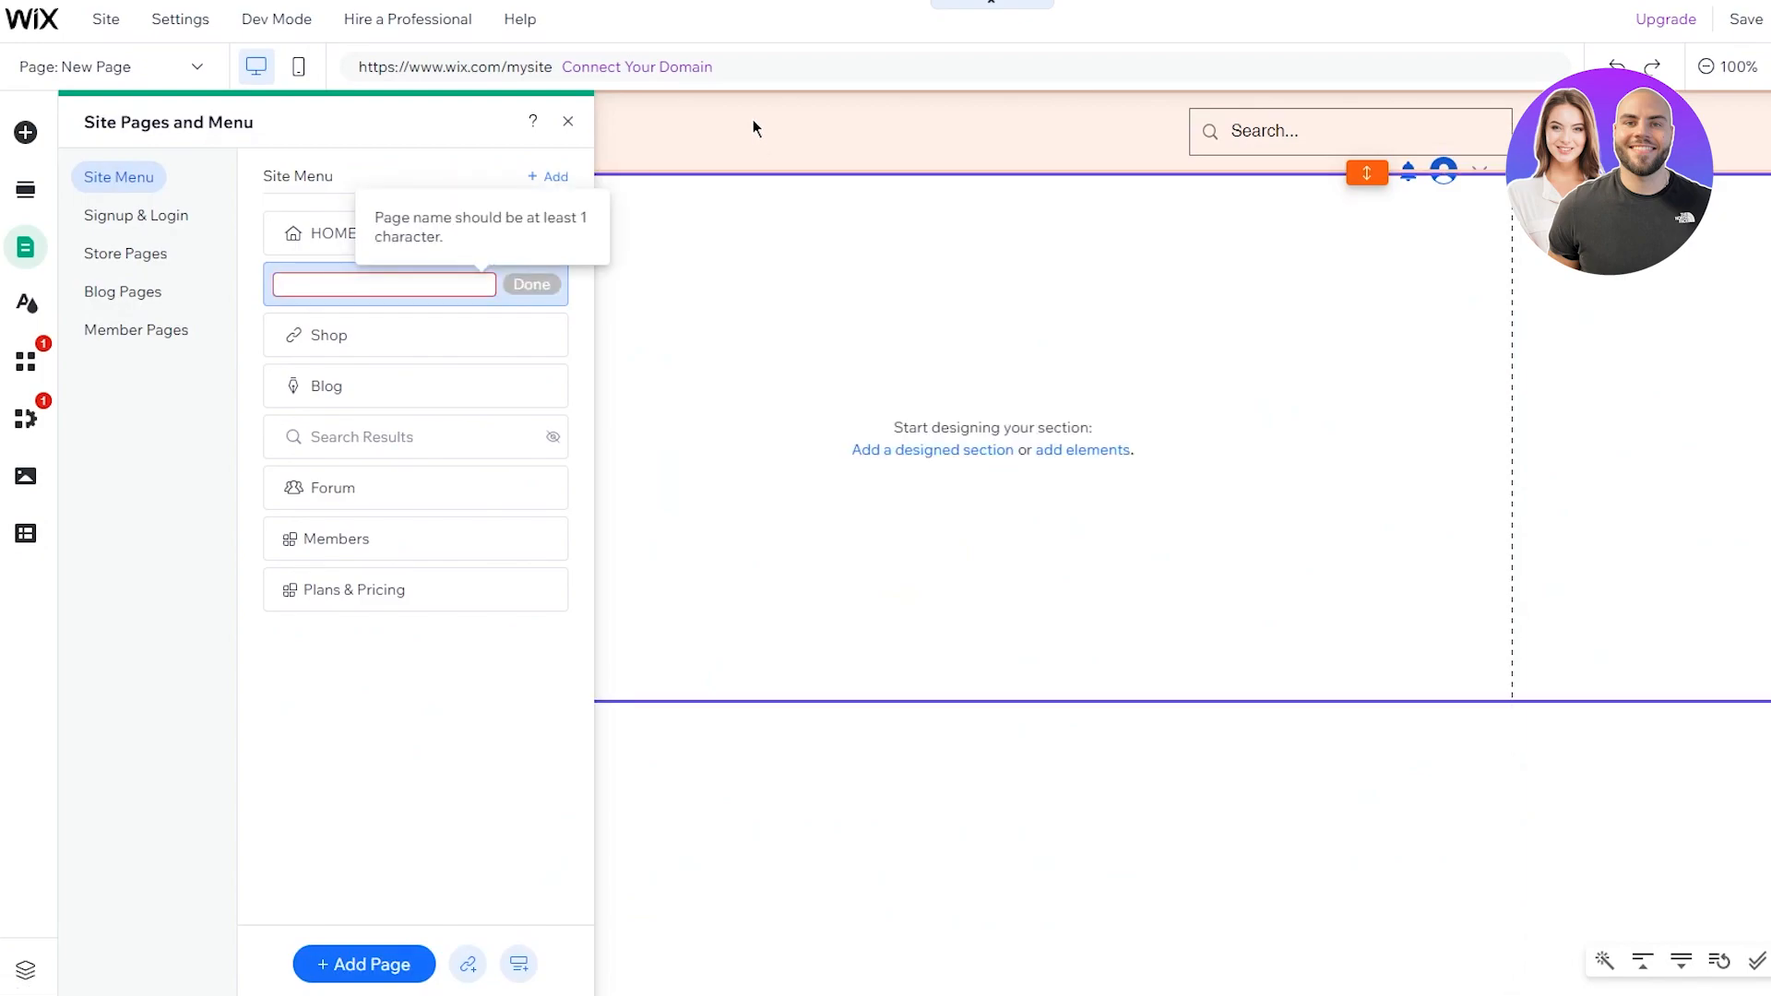
type("PRIVATE SESSIONS")
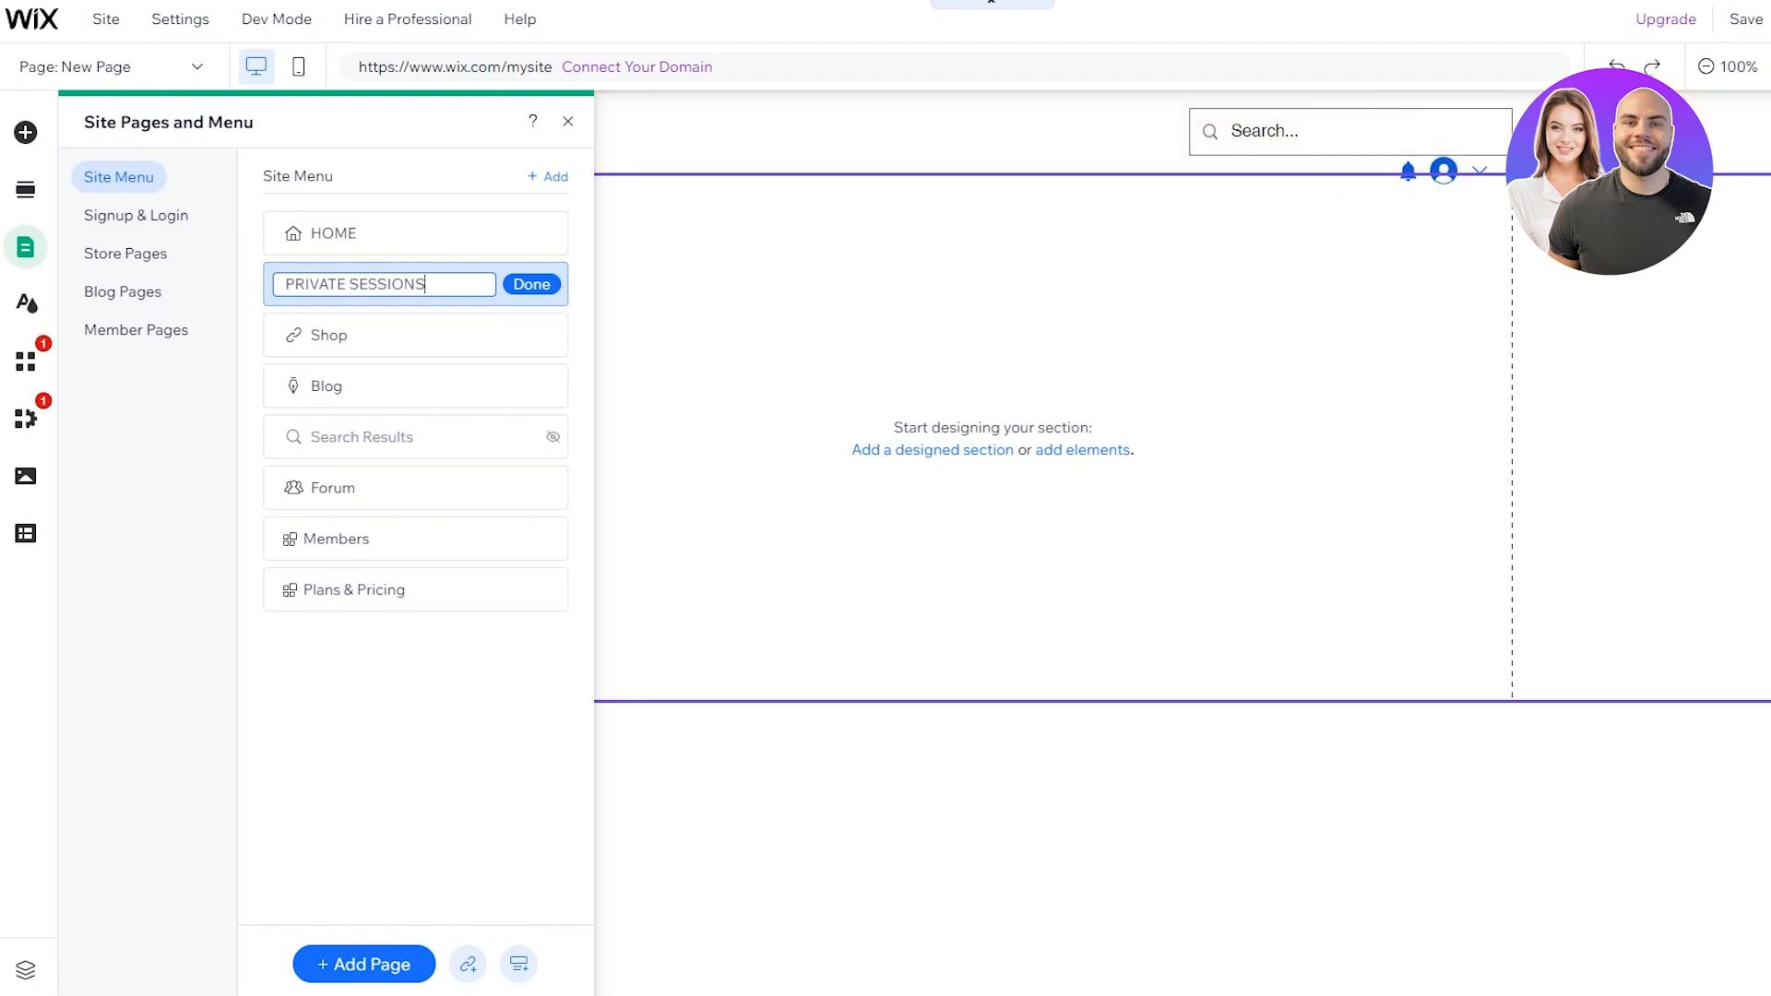
left_click(543, 284)
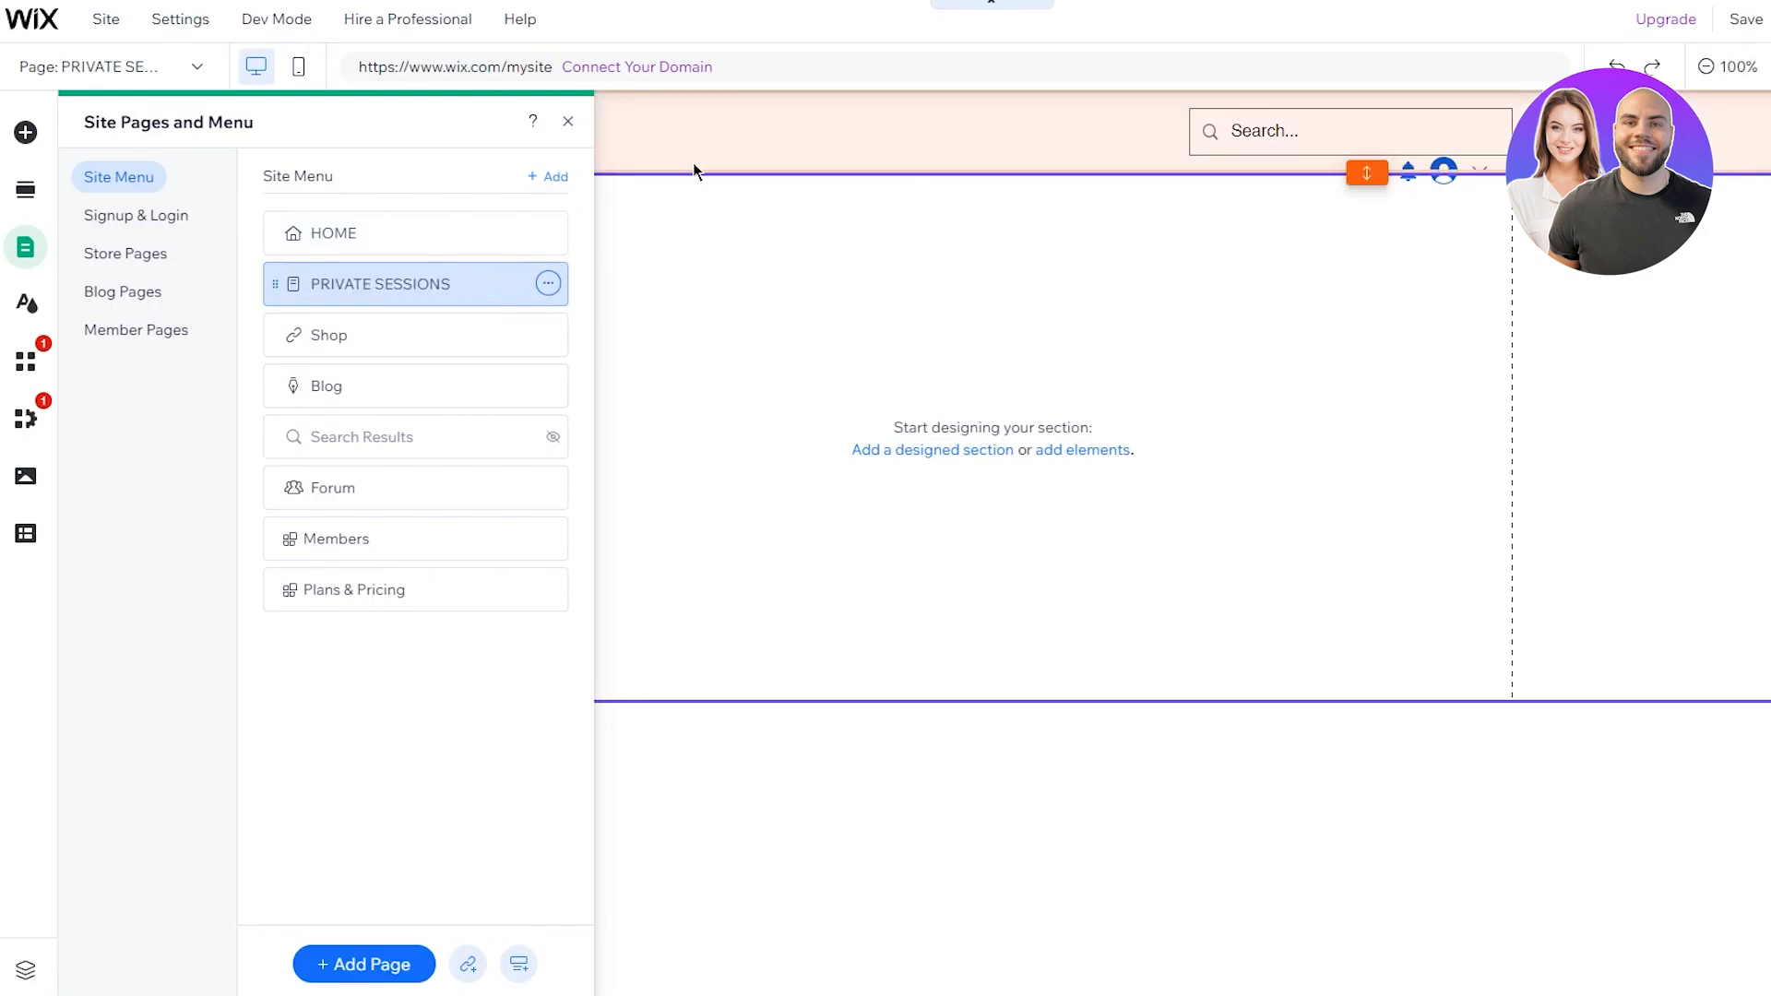
left_click(964, 892)
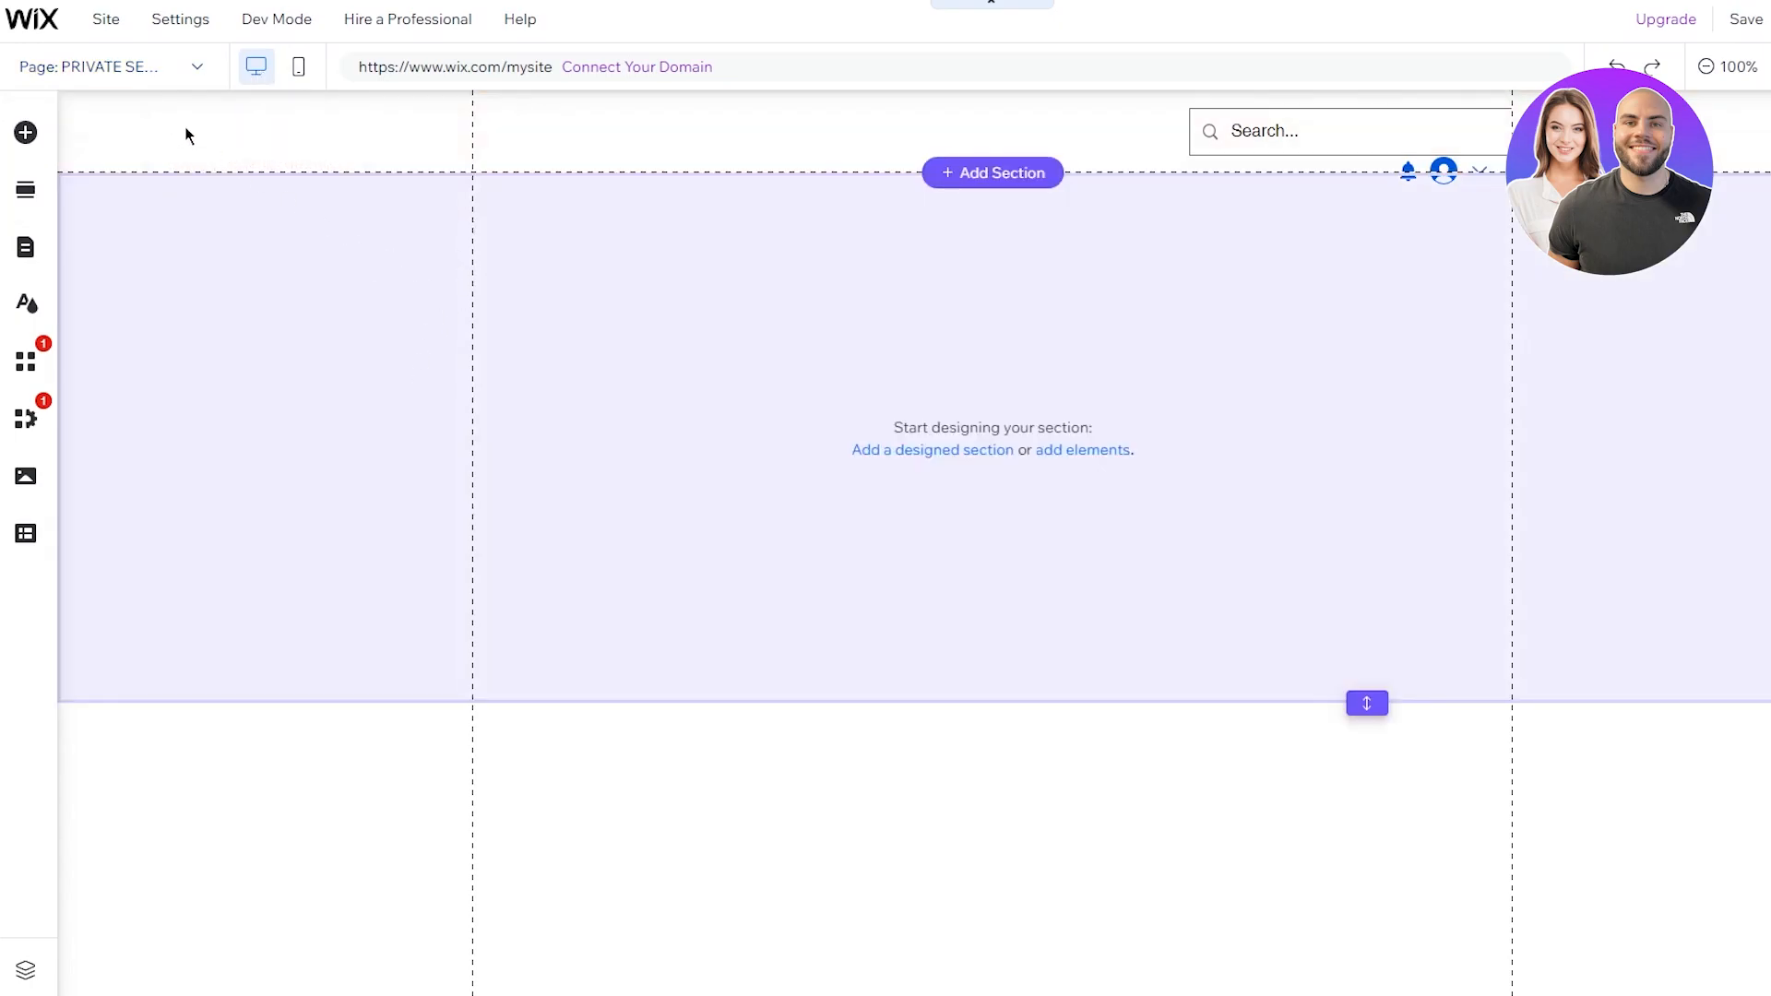
Step: Switch the editor back to the HOME page
left_click(148, 81)
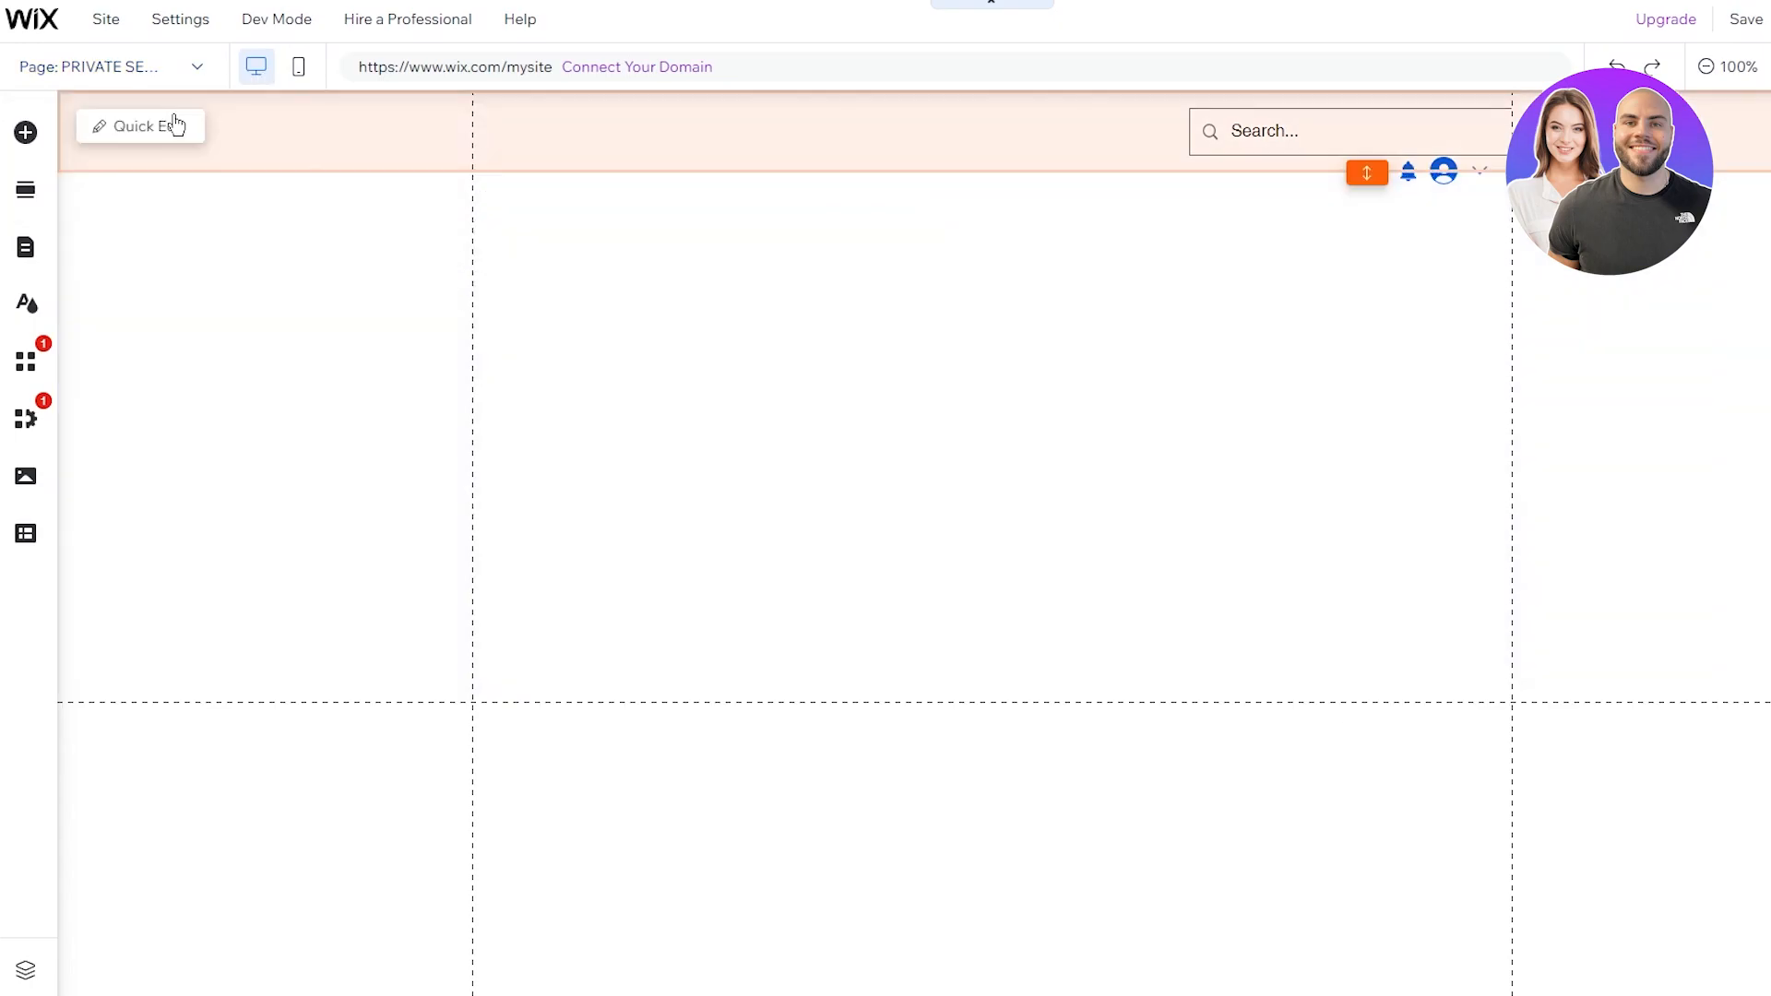
left_click(142, 68)
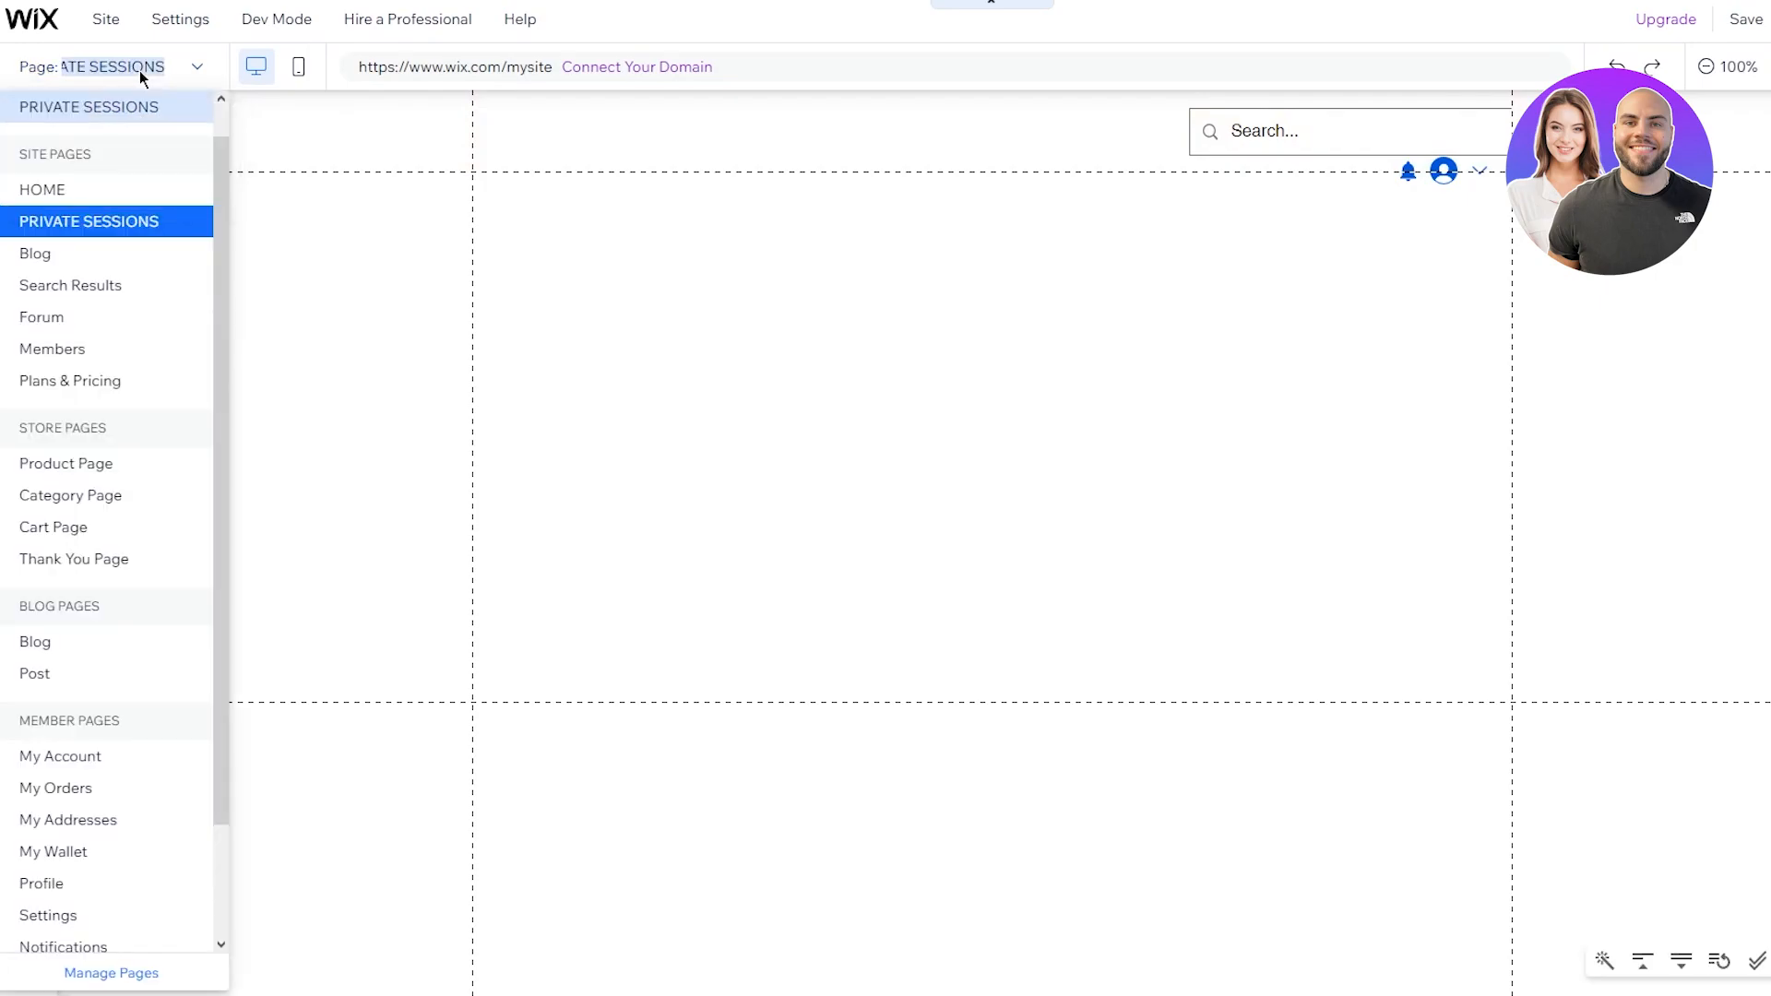
left_click(94, 188)
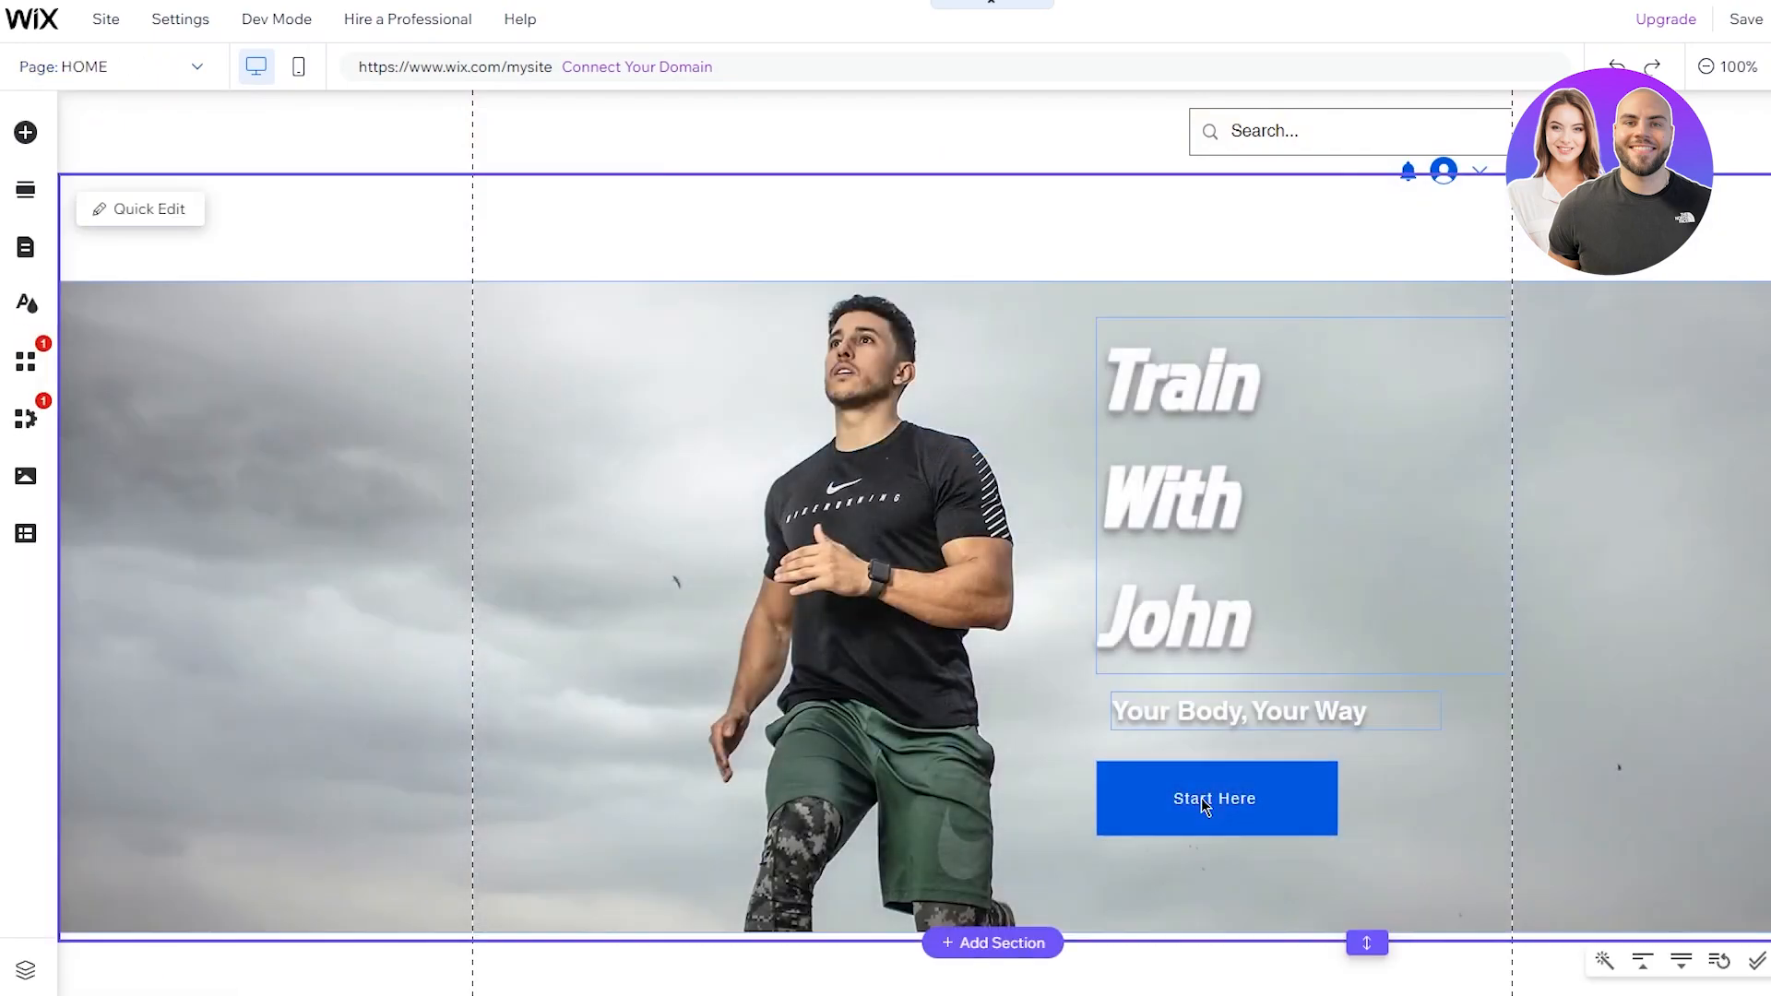
Step: Link the Start Here button to the PRIVATE SESSIONS page, opening in the current window
left_click(1201, 799)
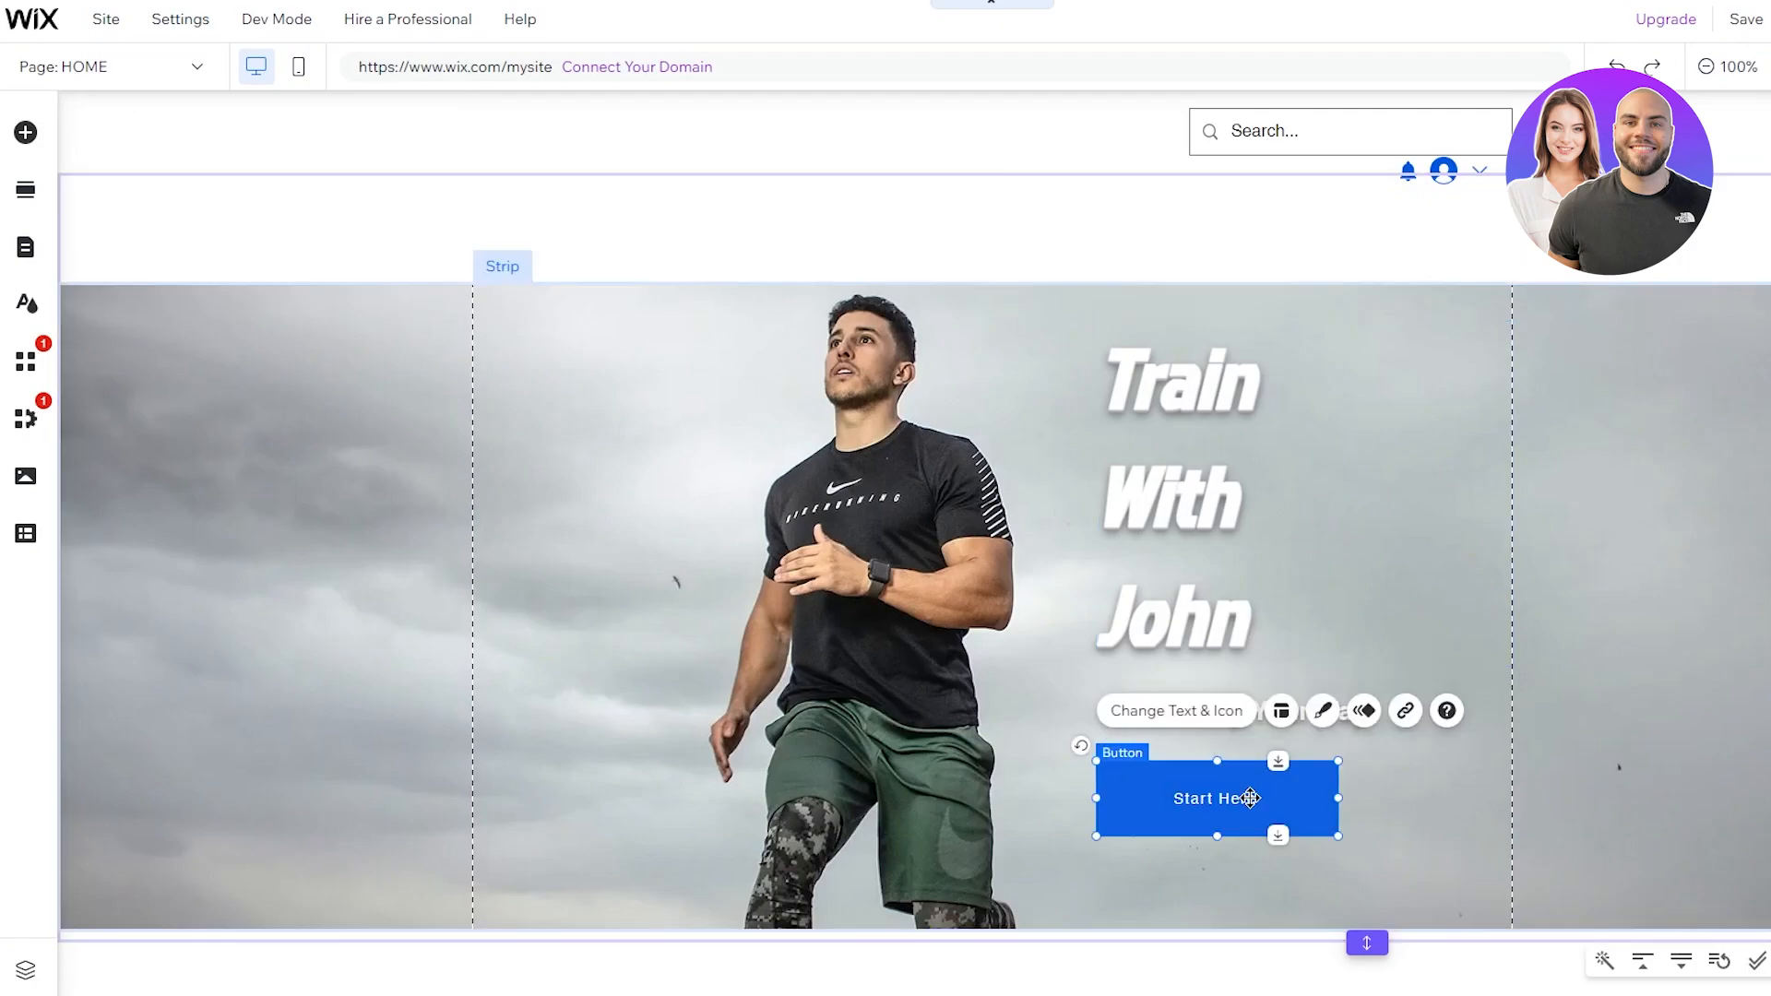
left_click(1395, 717)
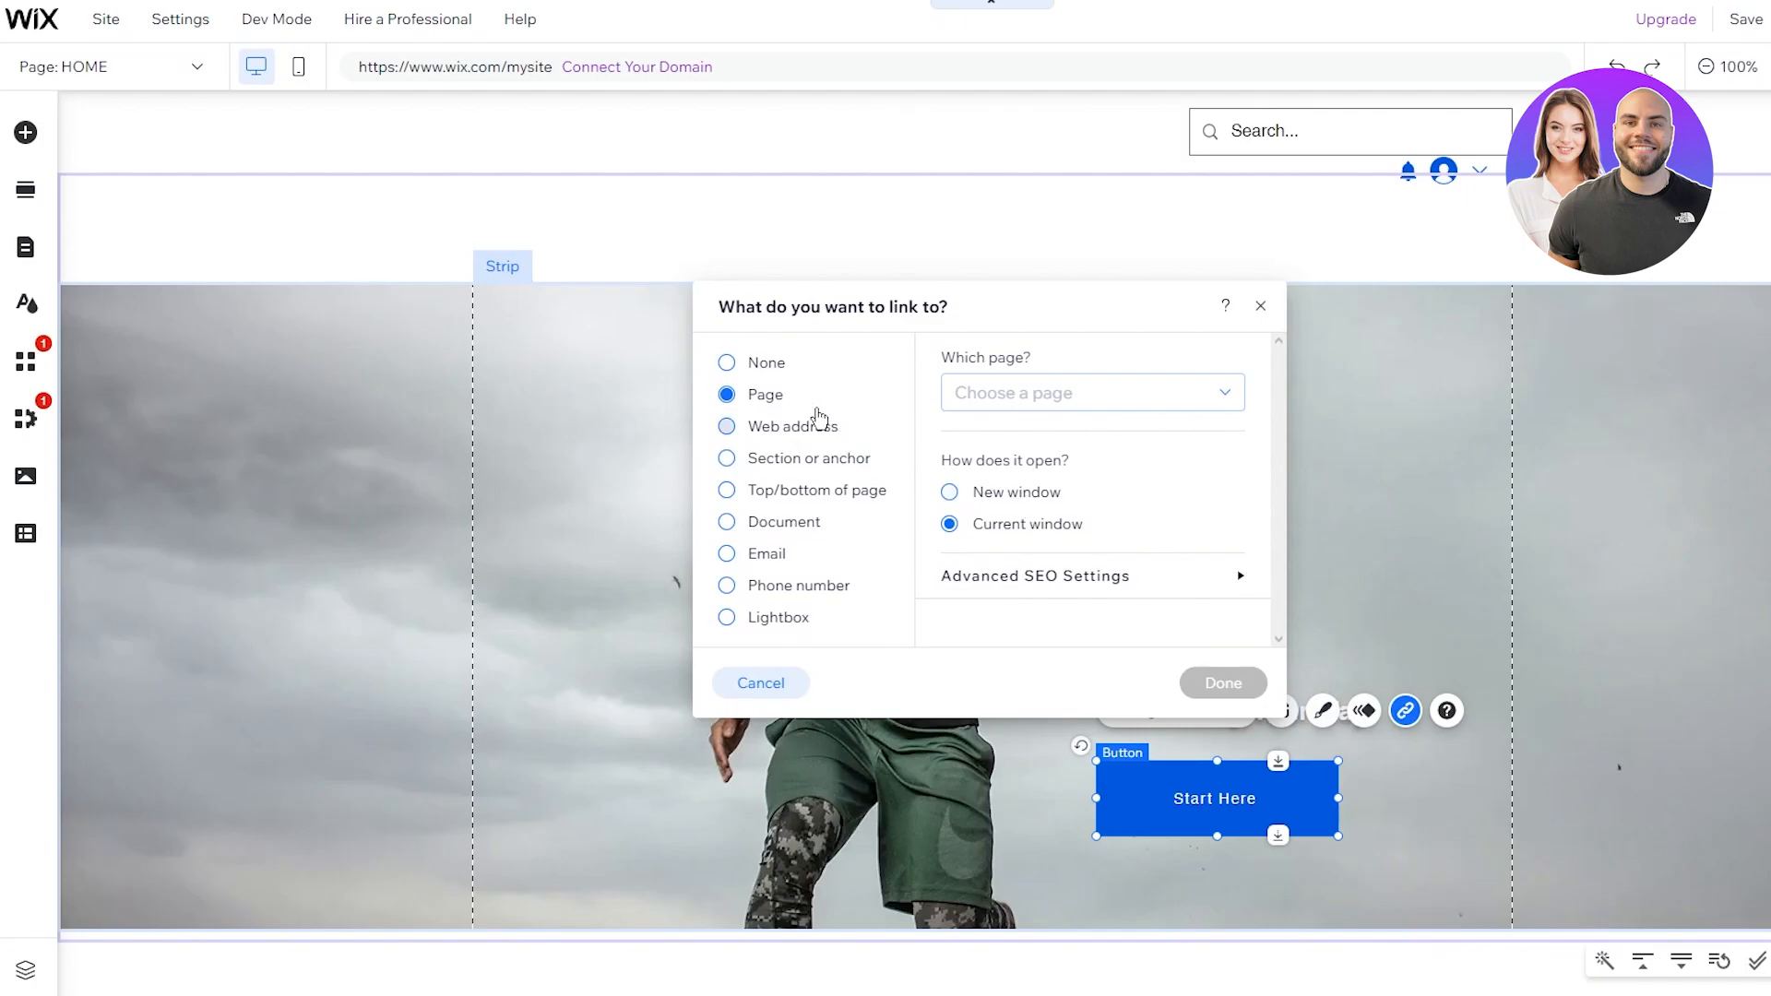
left_click(1066, 404)
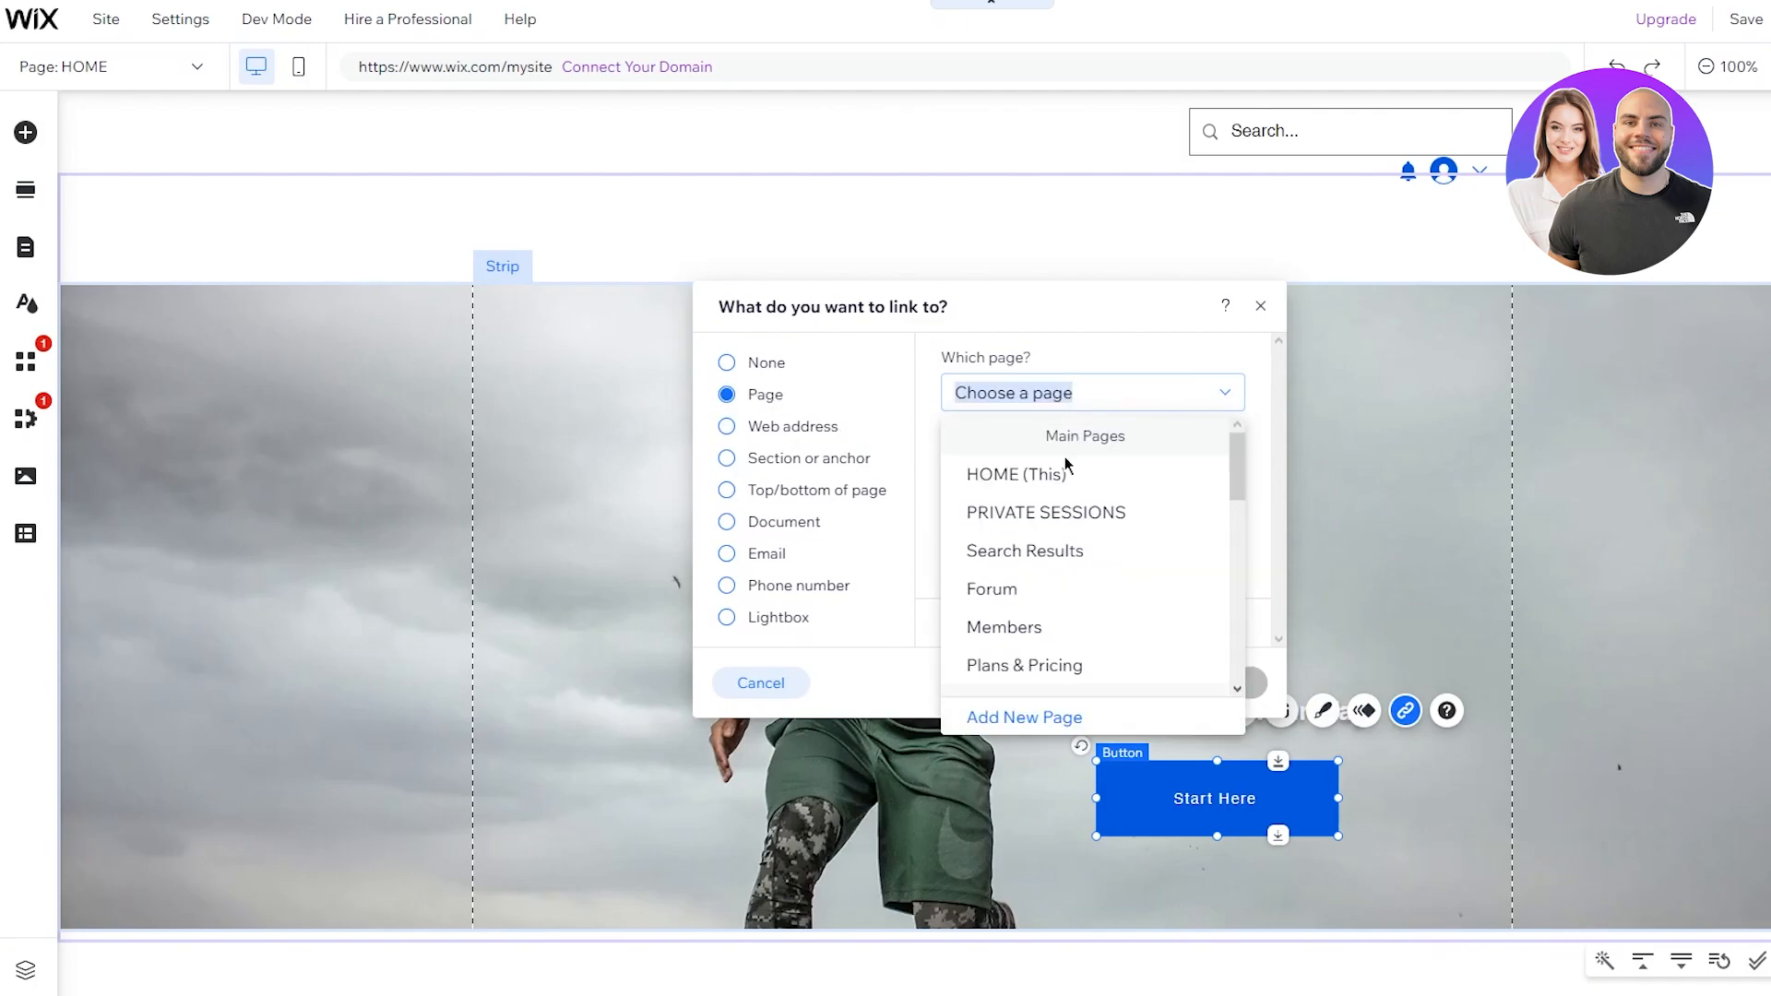
left_click(1072, 519)
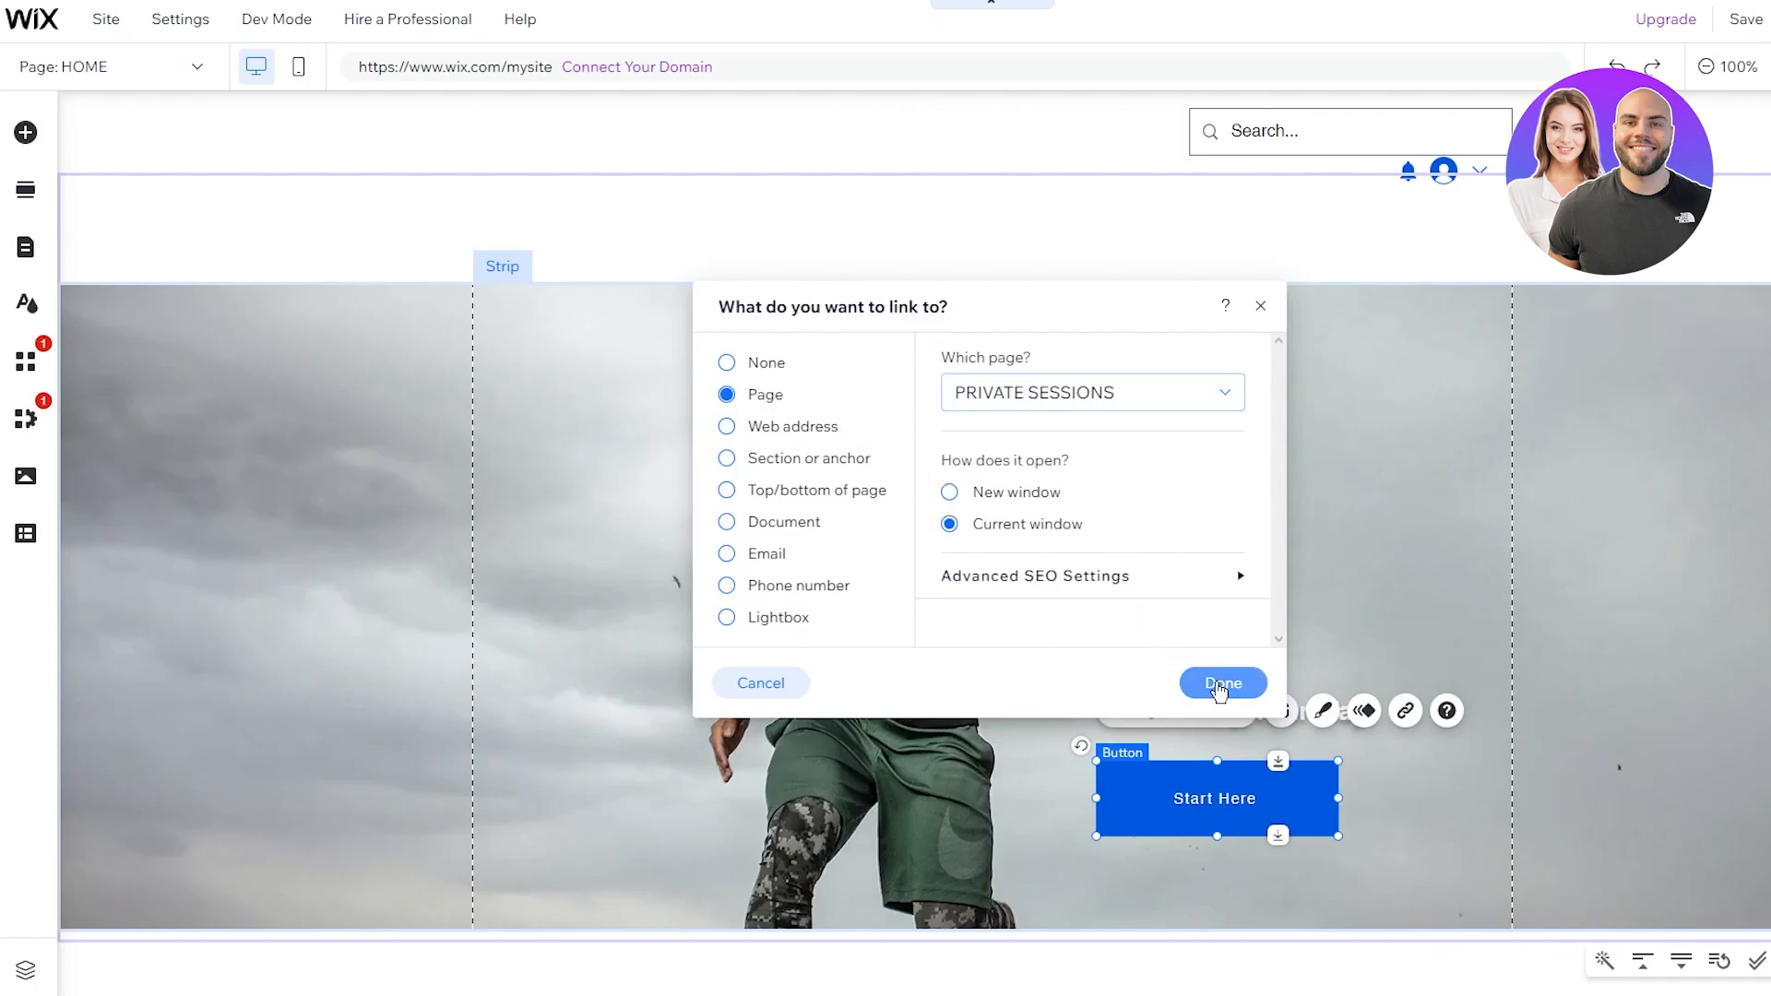
left_click(1217, 683)
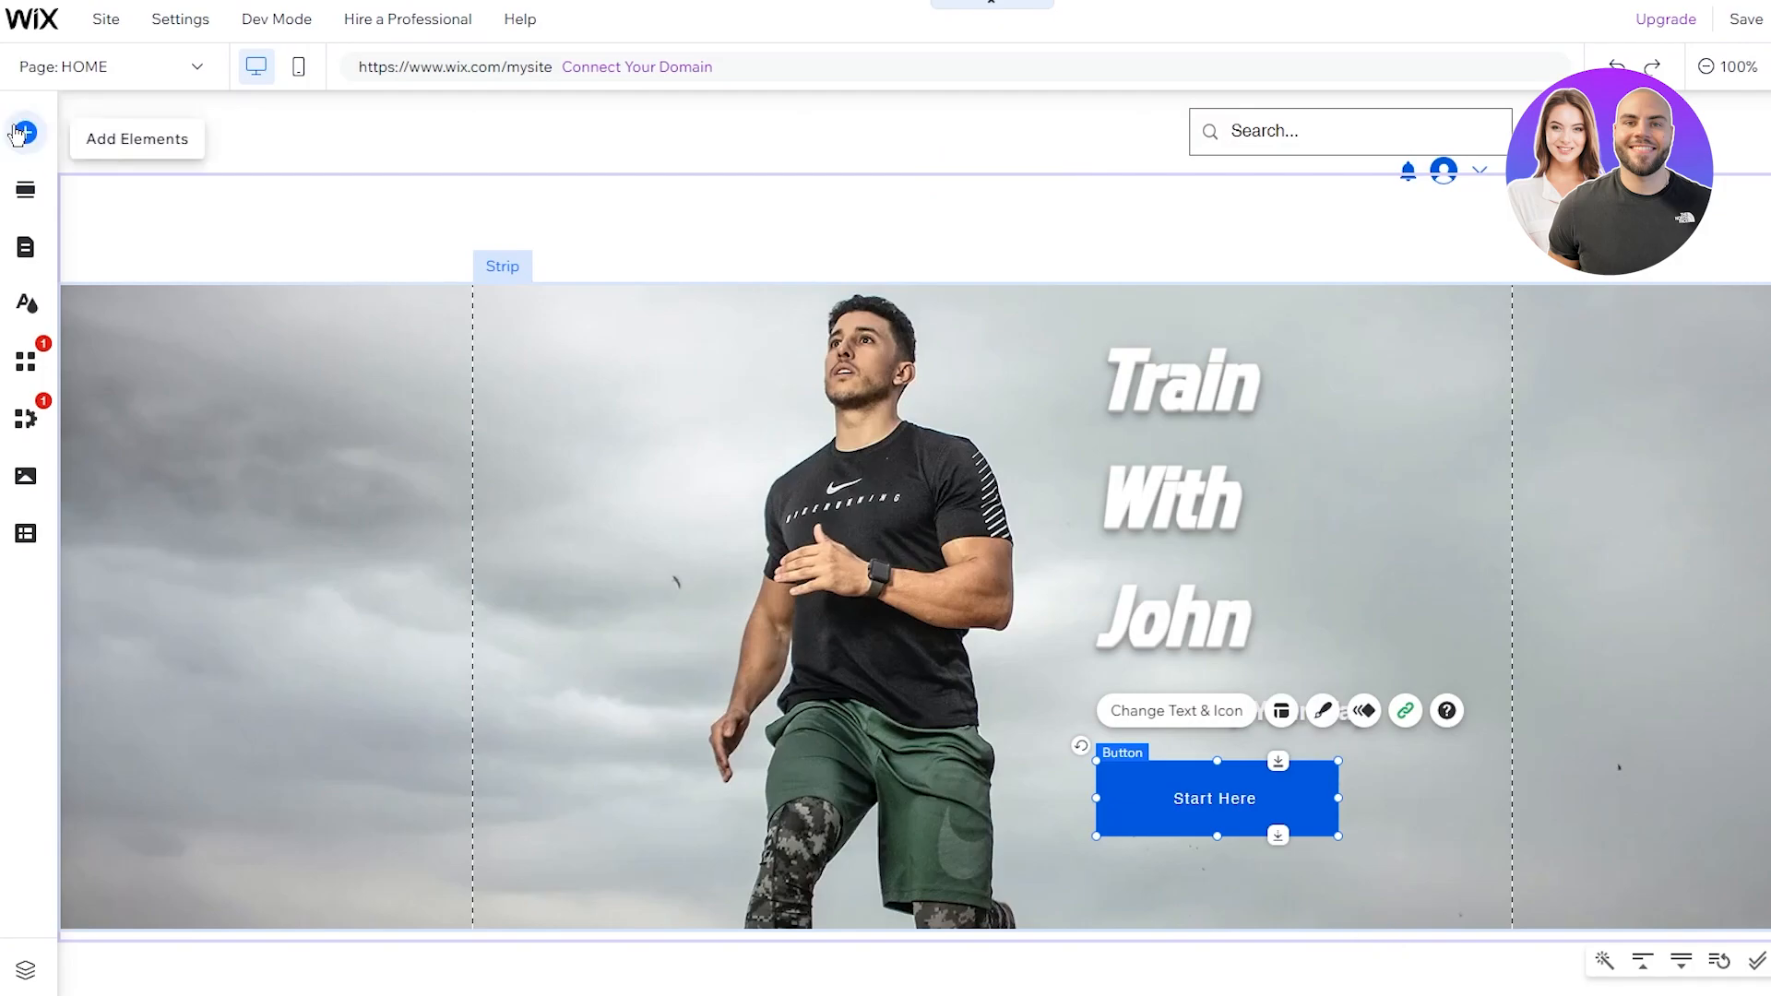
Step: Drag the thin serif horizontal menu from Add Elements into the site header
left_click(18, 134)
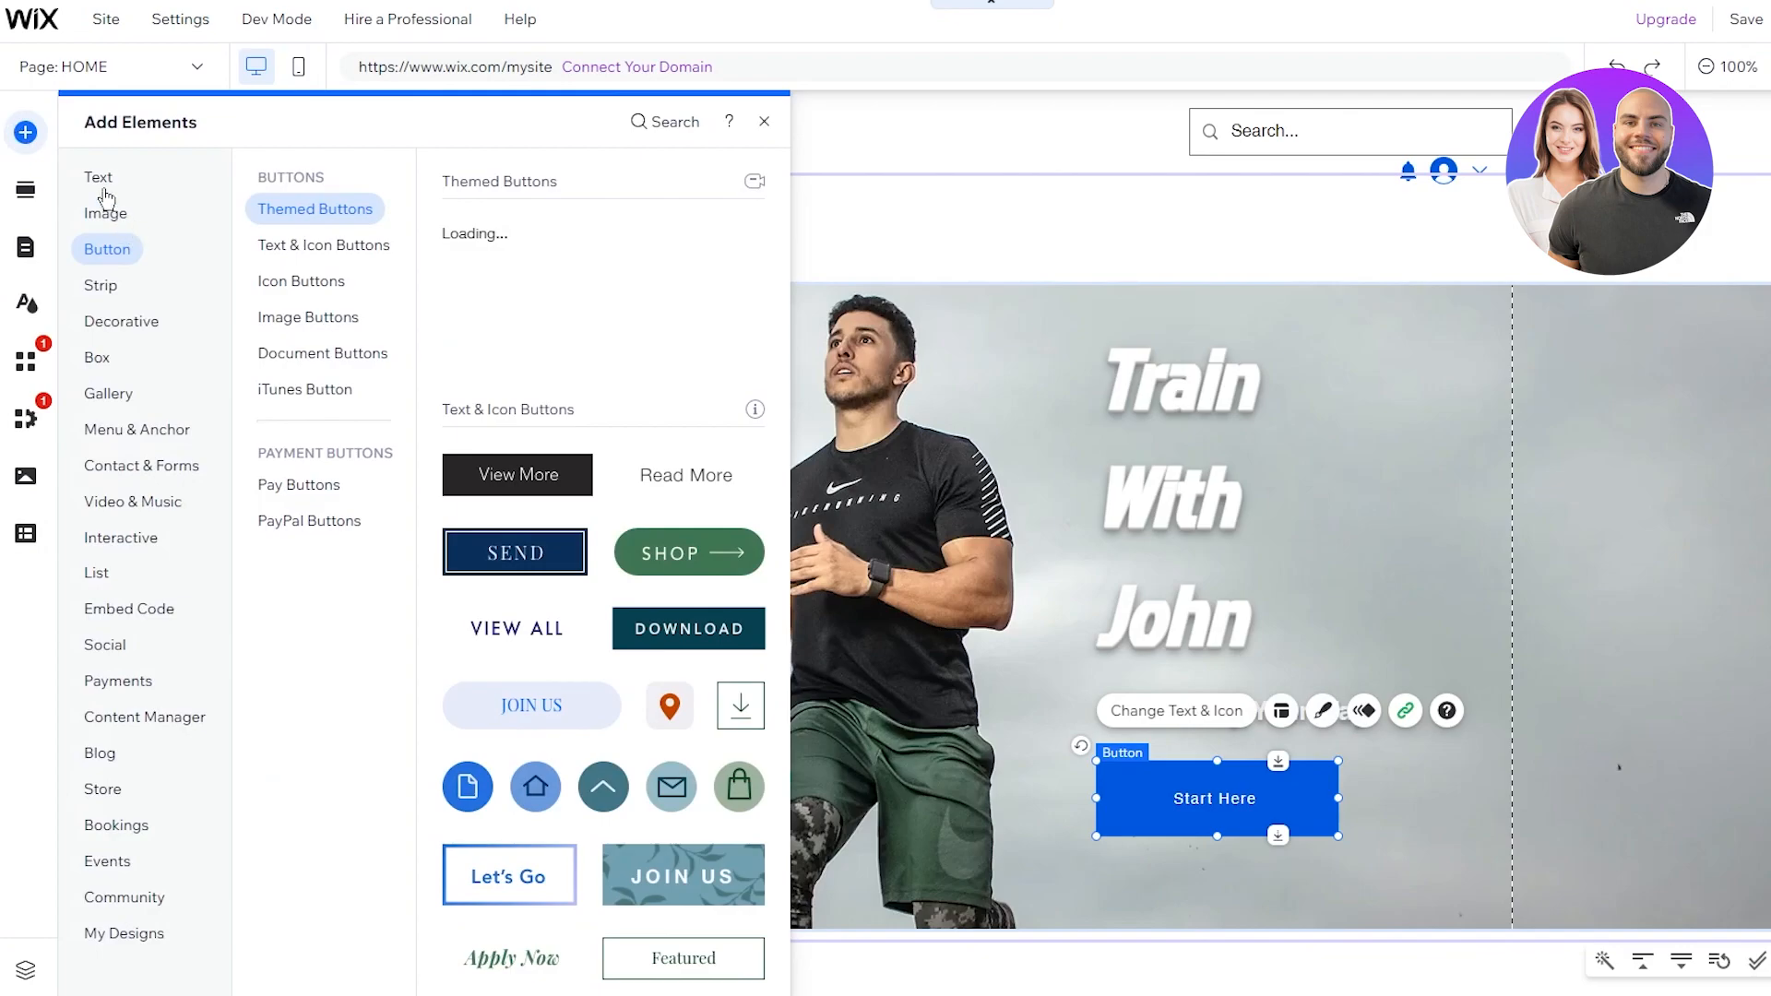
left_click(102, 189)
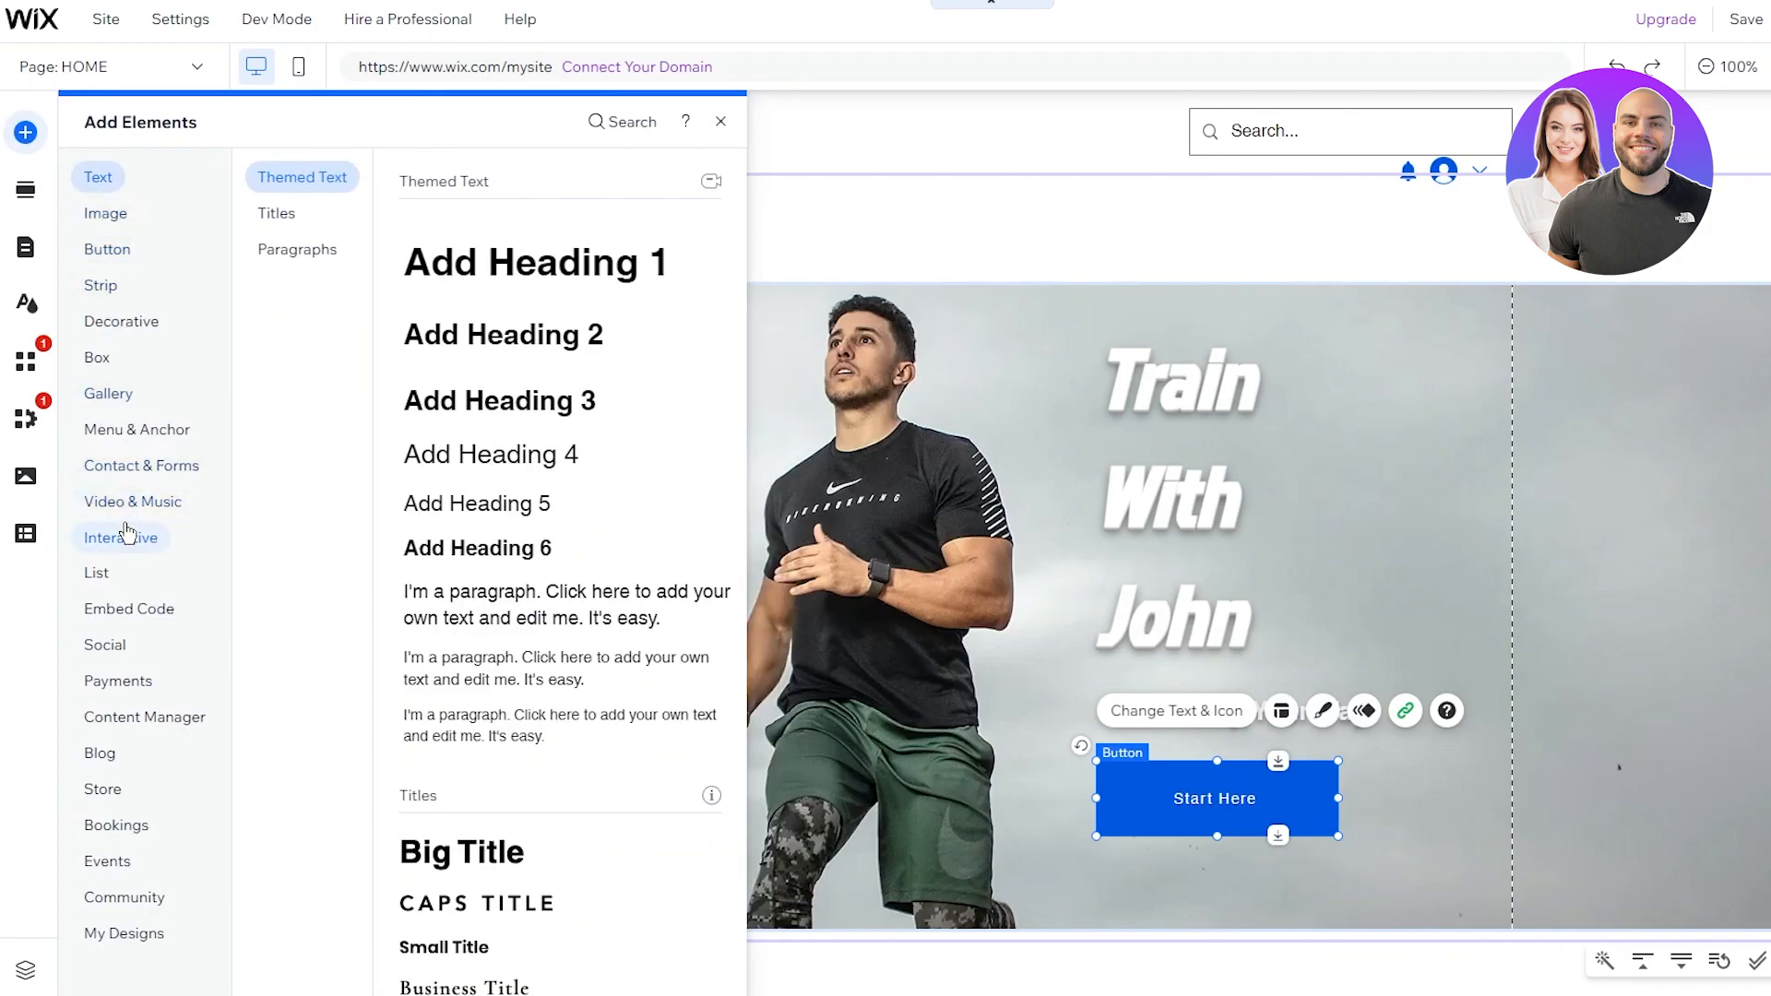
mouse_move(132, 446)
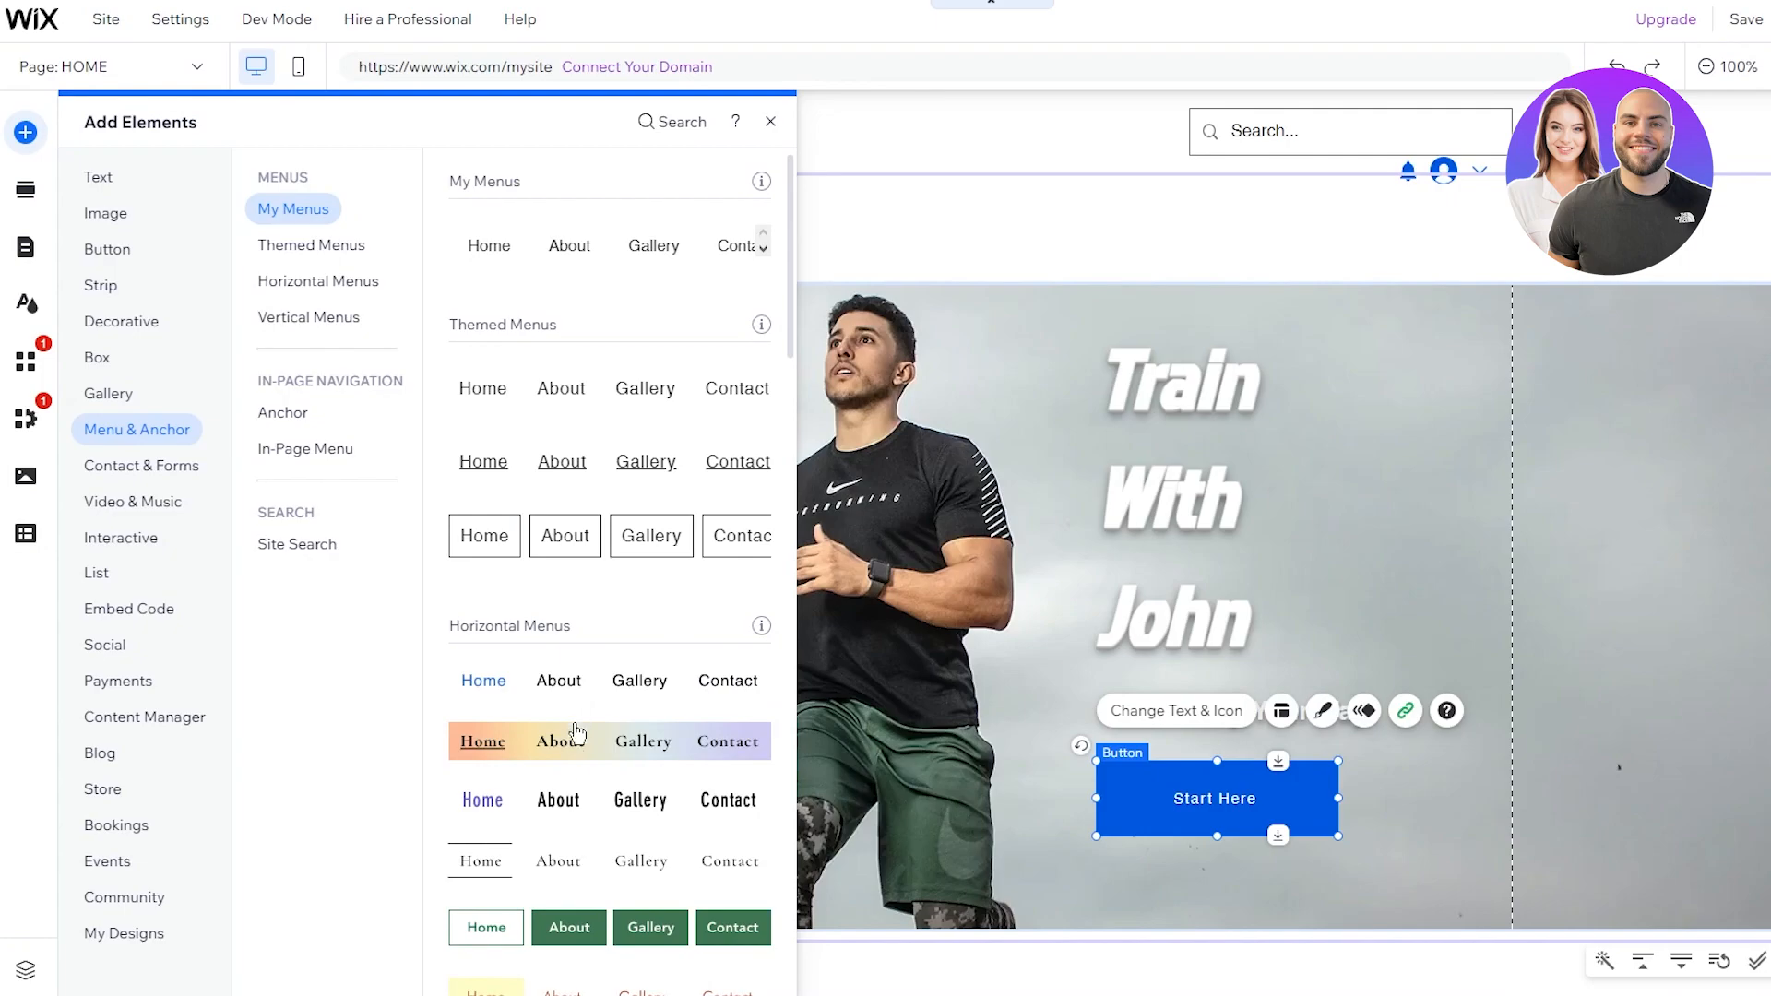
left_click_drag(604, 861, 985, 127)
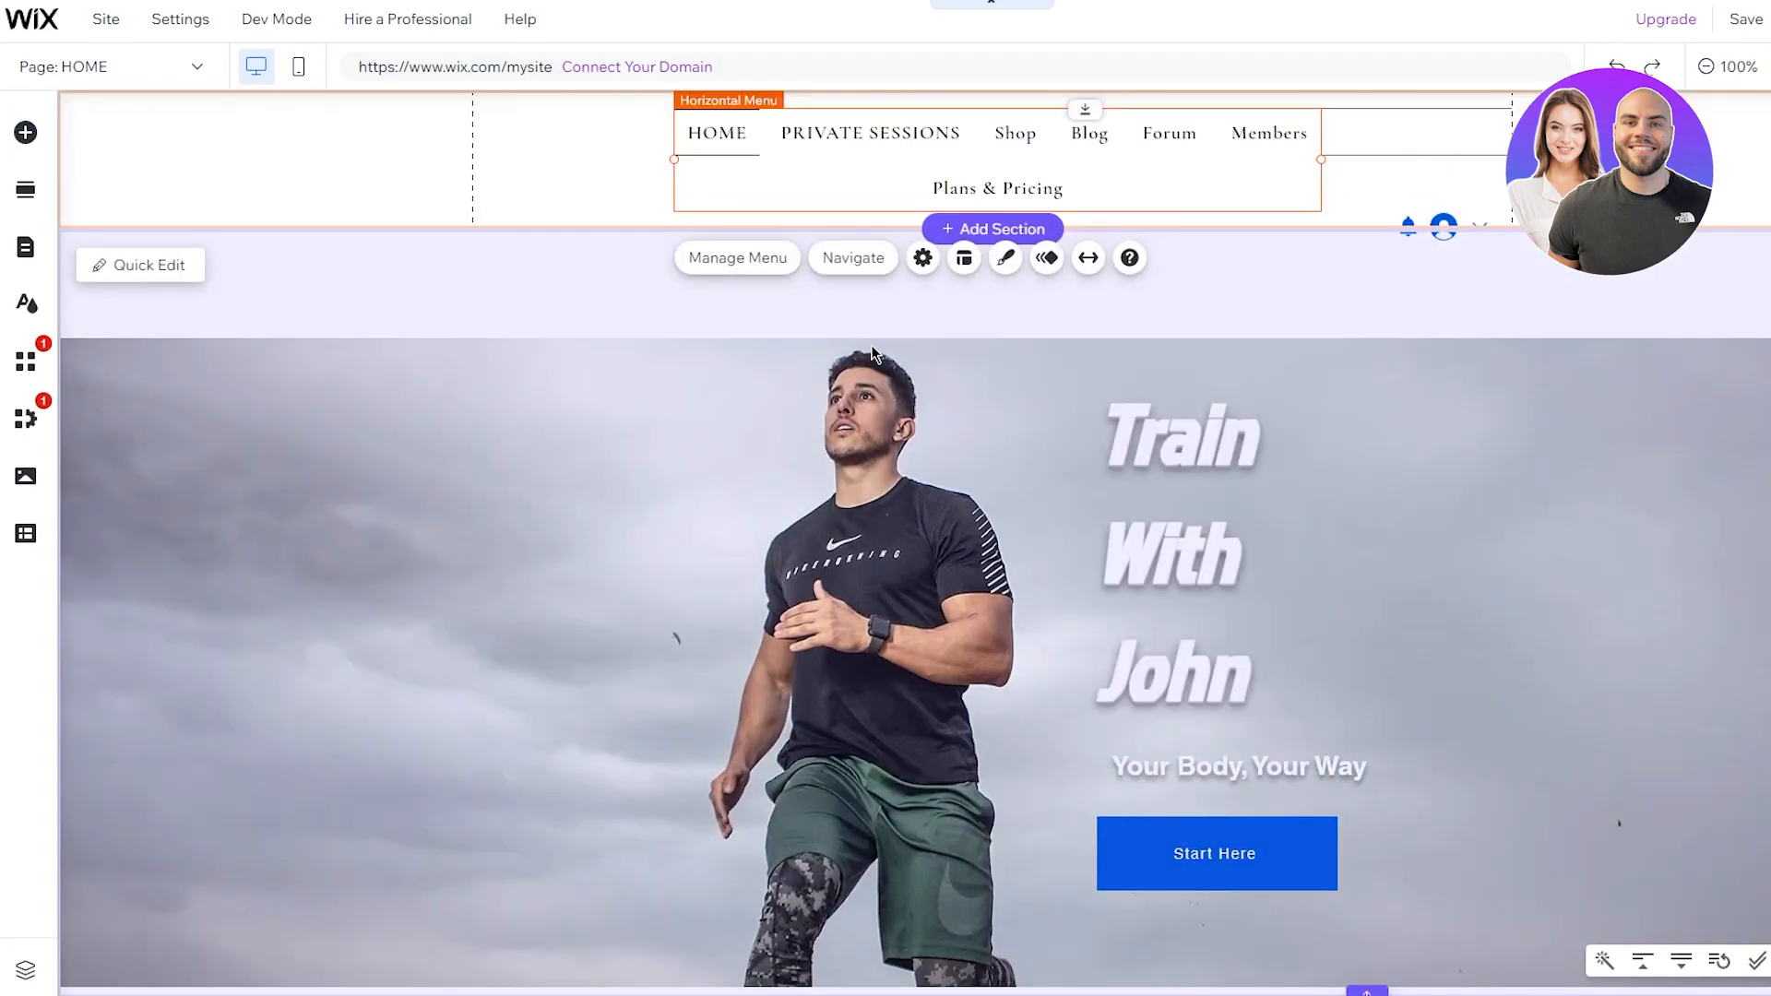
Step: Pull the hero strip up under the header and widen the page menu into one row on the left
left_click(960, 360)
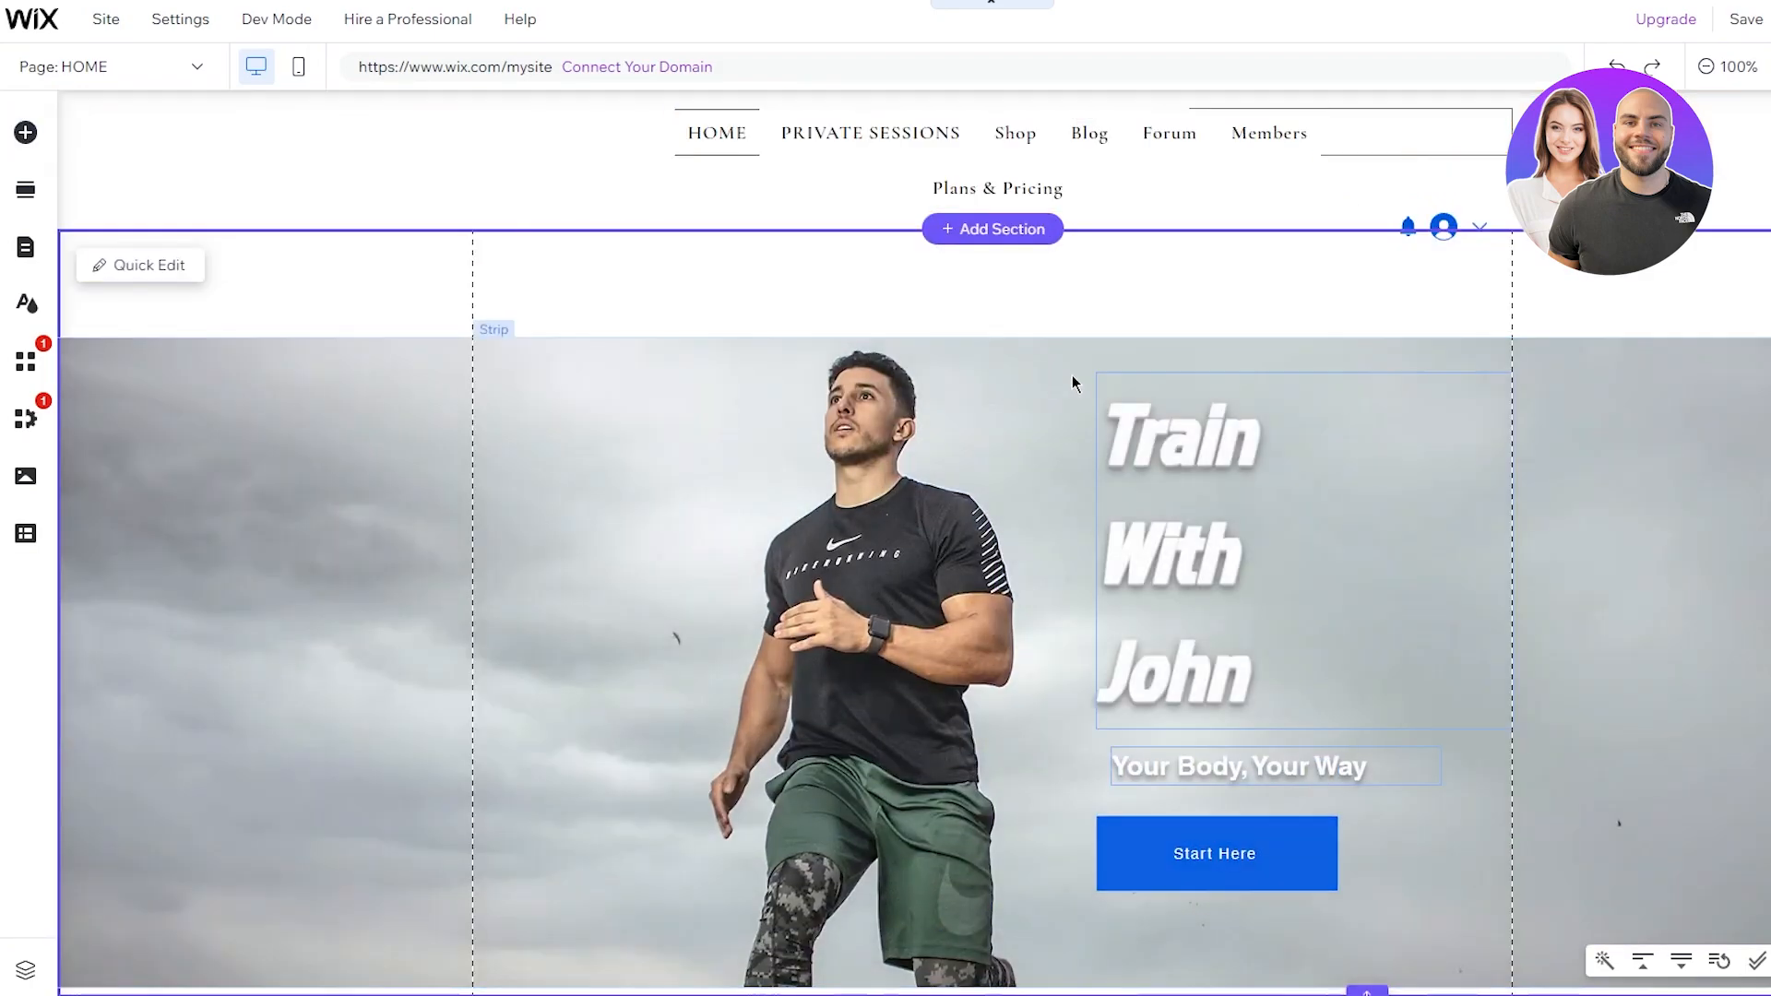
left_click_drag(1019, 357, 1001, 256)
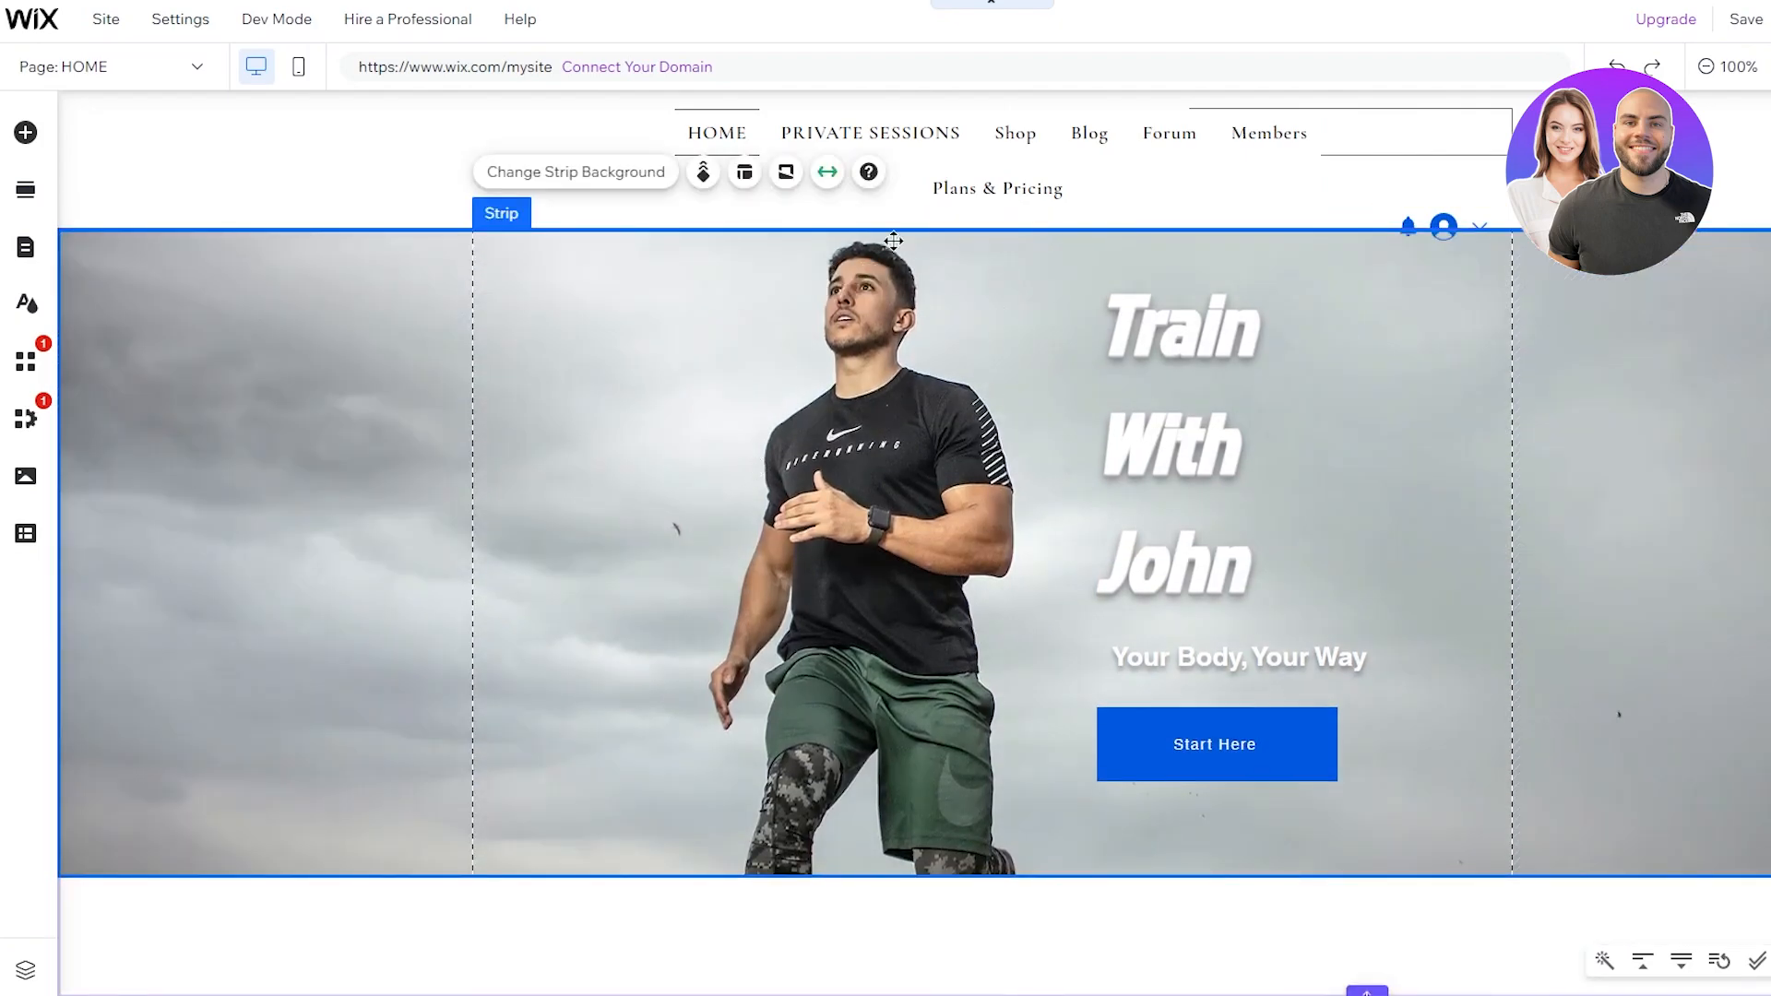
left_click(991, 184)
left_click(889, 175)
left_click_drag(856, 185, 383, 182)
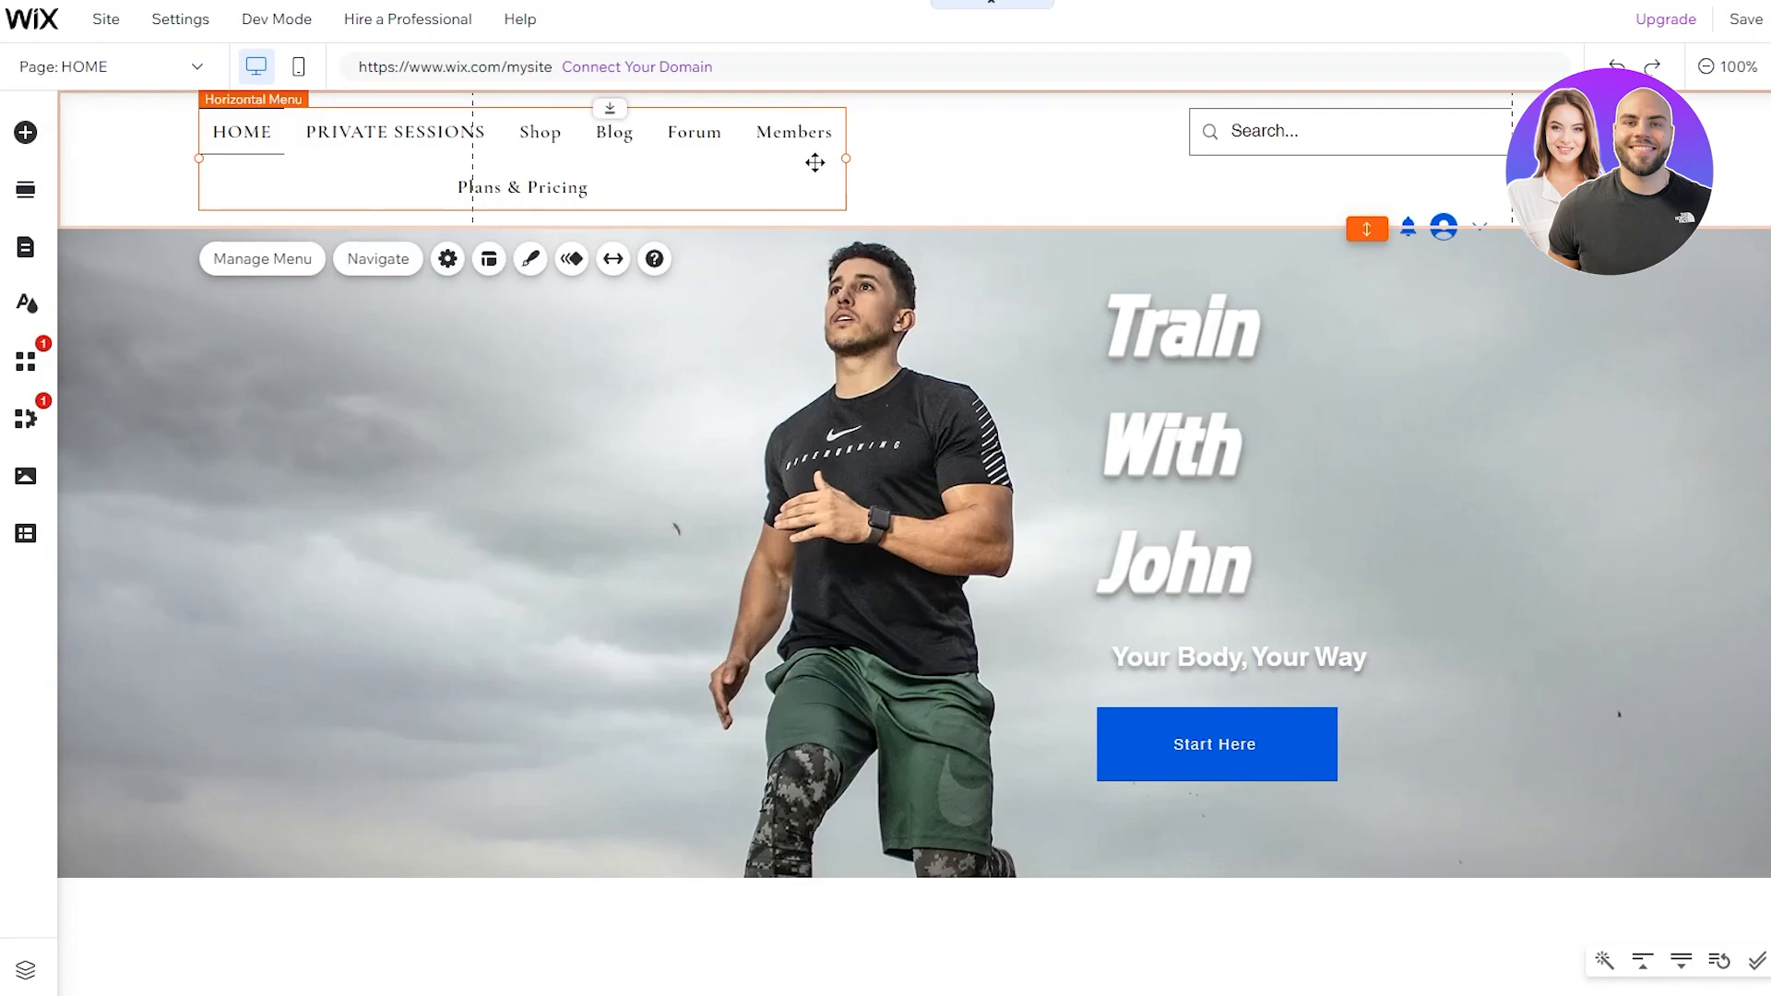
left_click_drag(848, 158, 1154, 170)
left_click(930, 156)
left_click(940, 143)
left_click_drag(917, 158, 839, 170)
left_click(754, 275)
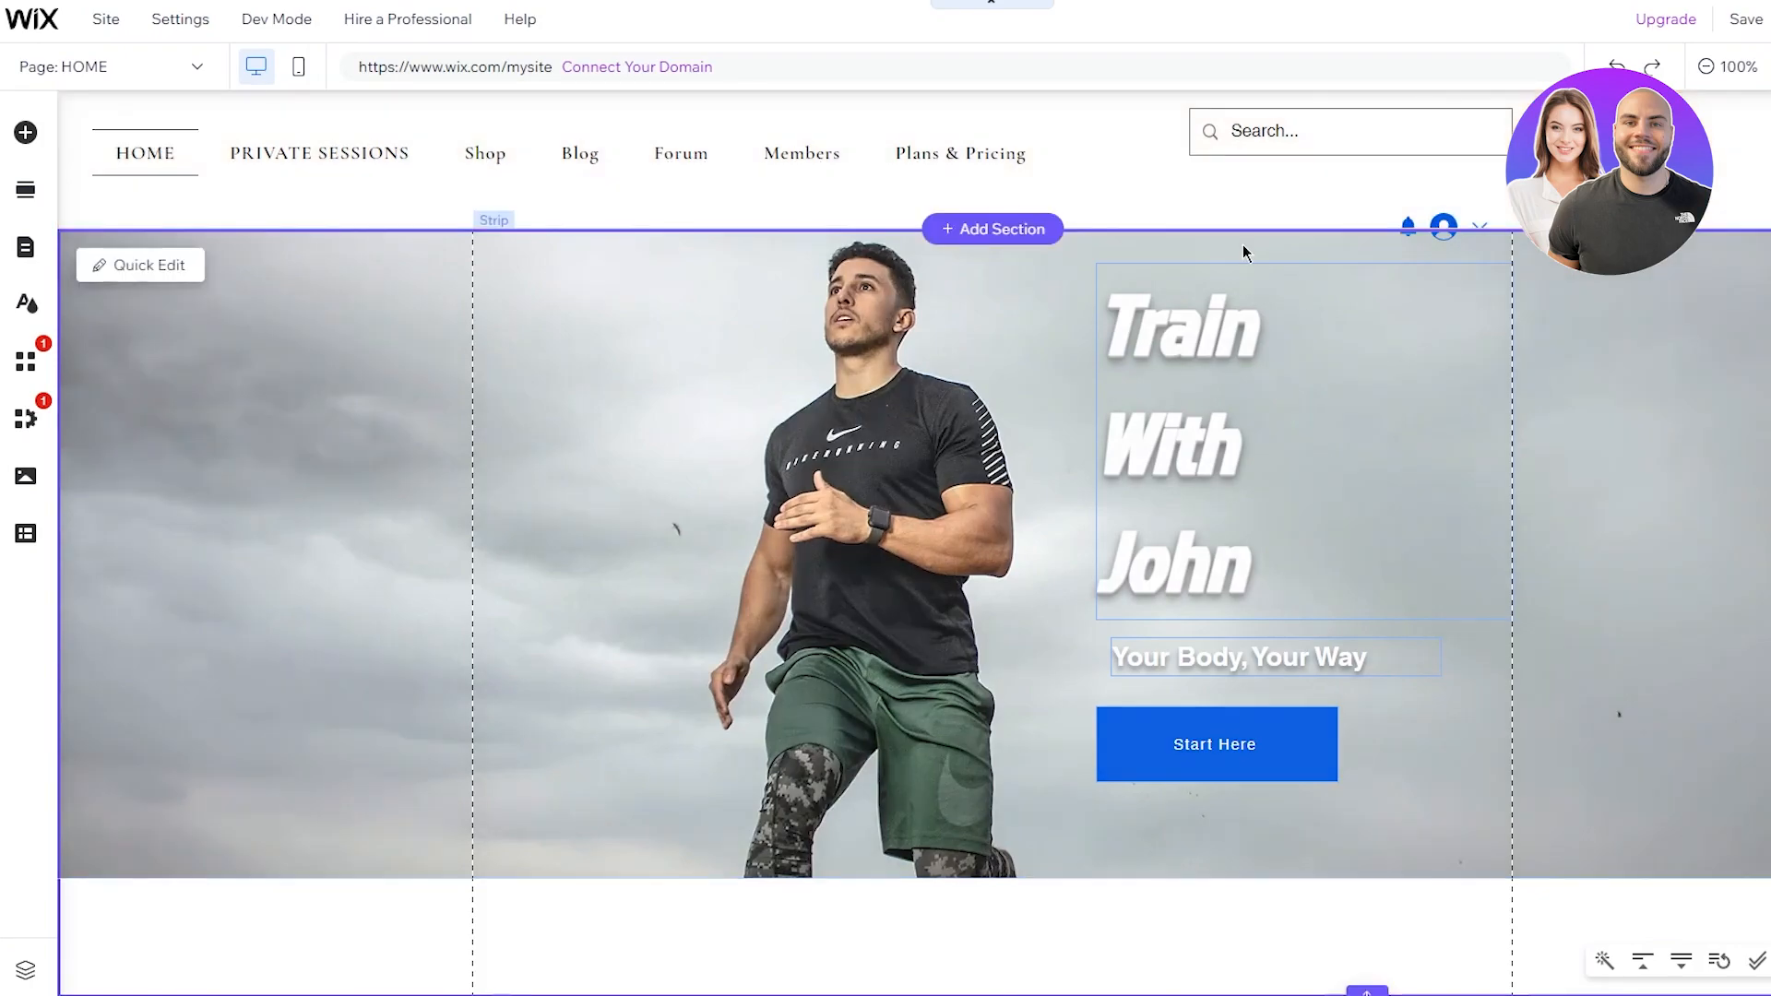
Step: Move the header search bar down and right so it sits level with the menu
left_click(1319, 133)
left_click(1376, 137)
left_click_drag(1411, 138, 1424, 167)
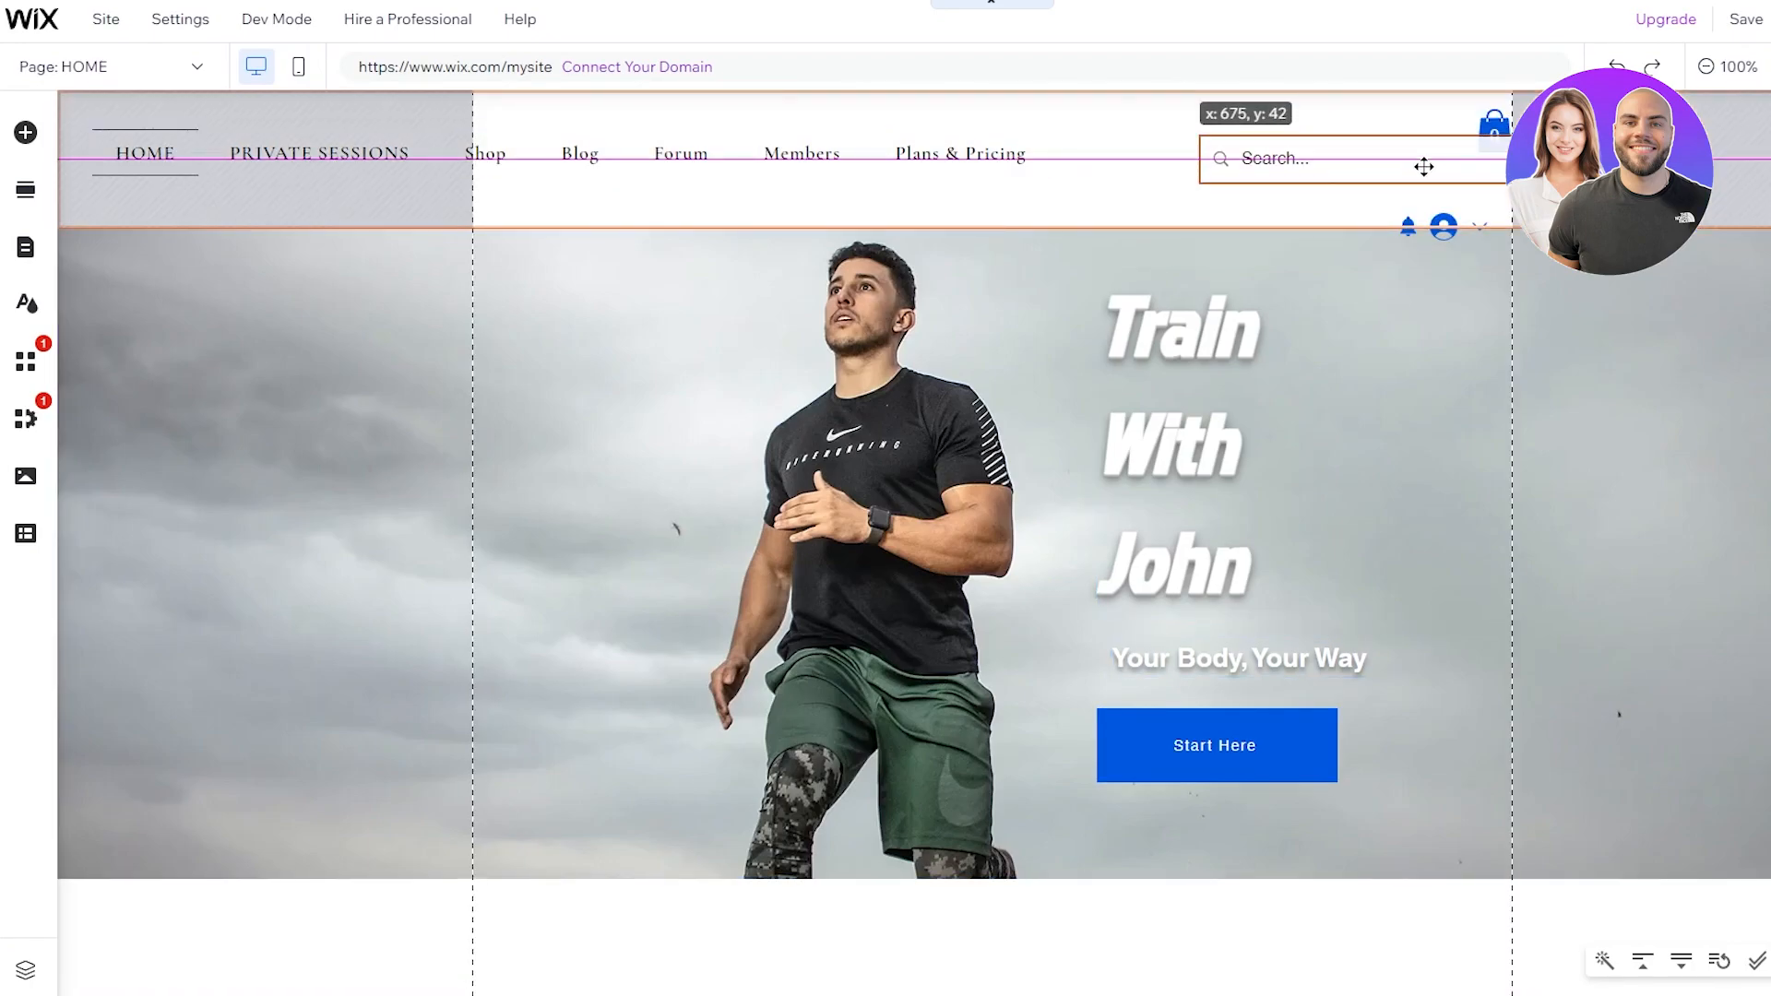
left_click_drag(1424, 167, 1424, 161)
left_click(1617, 384)
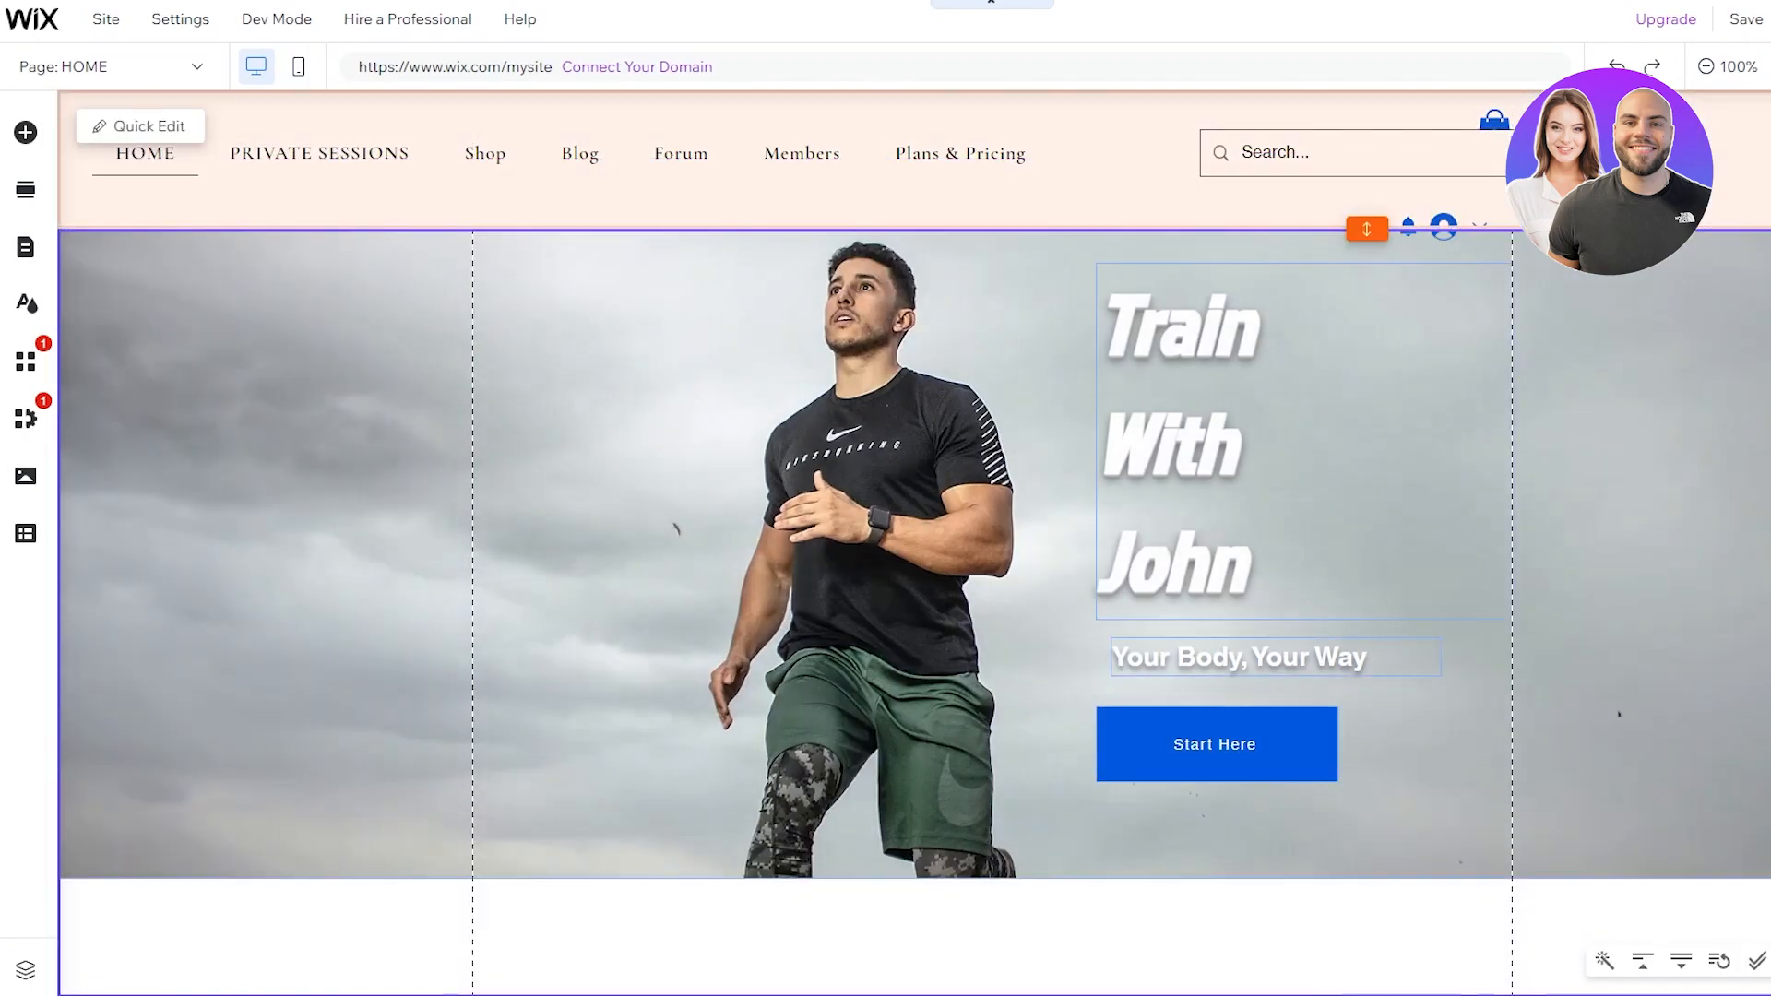
left_click(1494, 118)
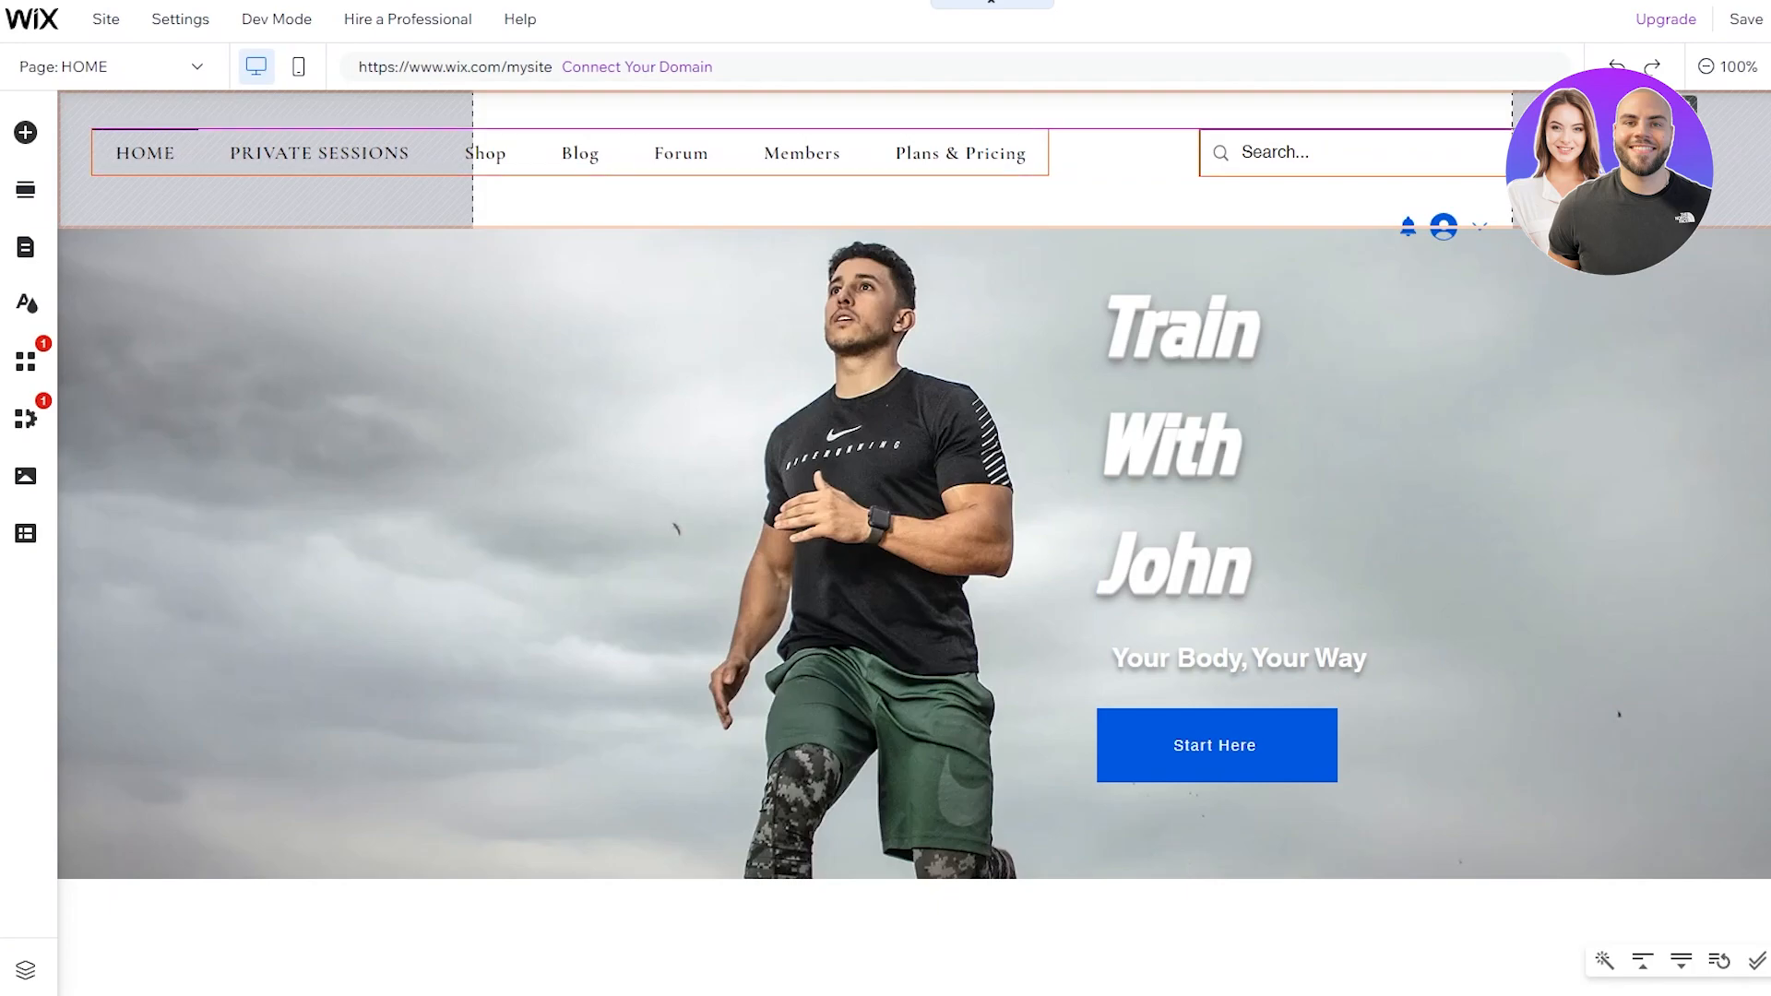
left_click_drag(1671, 155, 1671, 153)
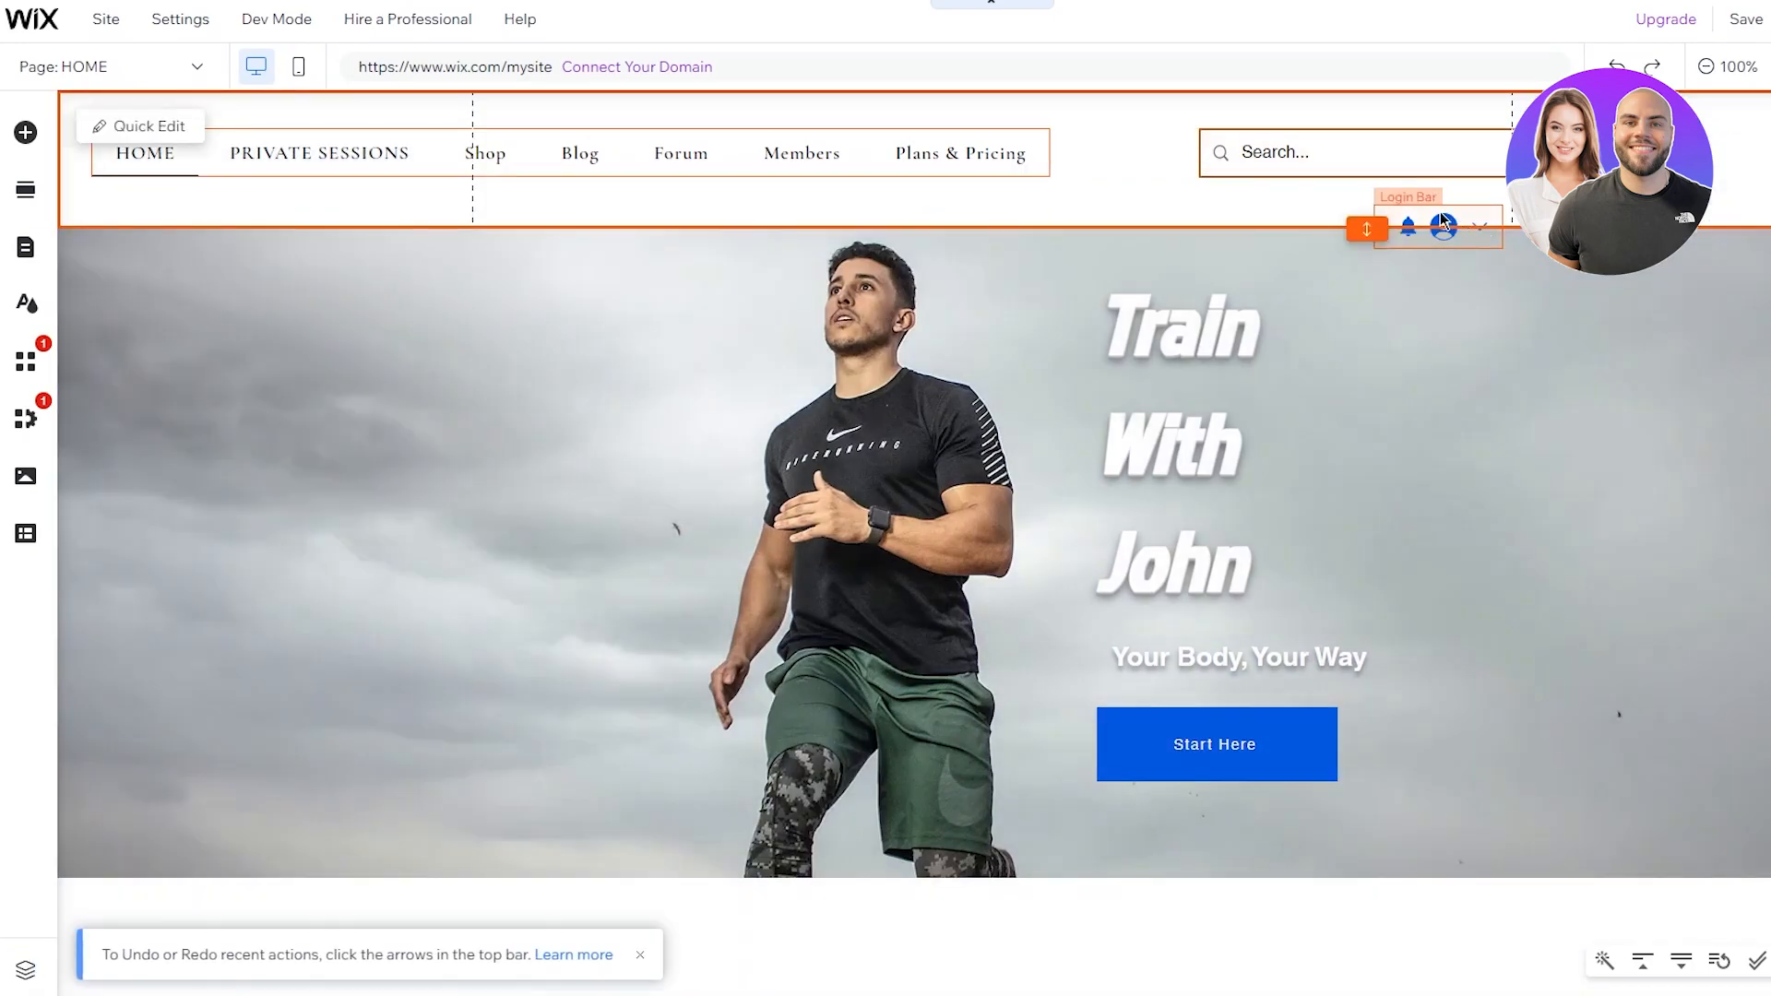
Step: Move the login bar to the header's far right and shift the Start Here button slightly right
left_click(1444, 212)
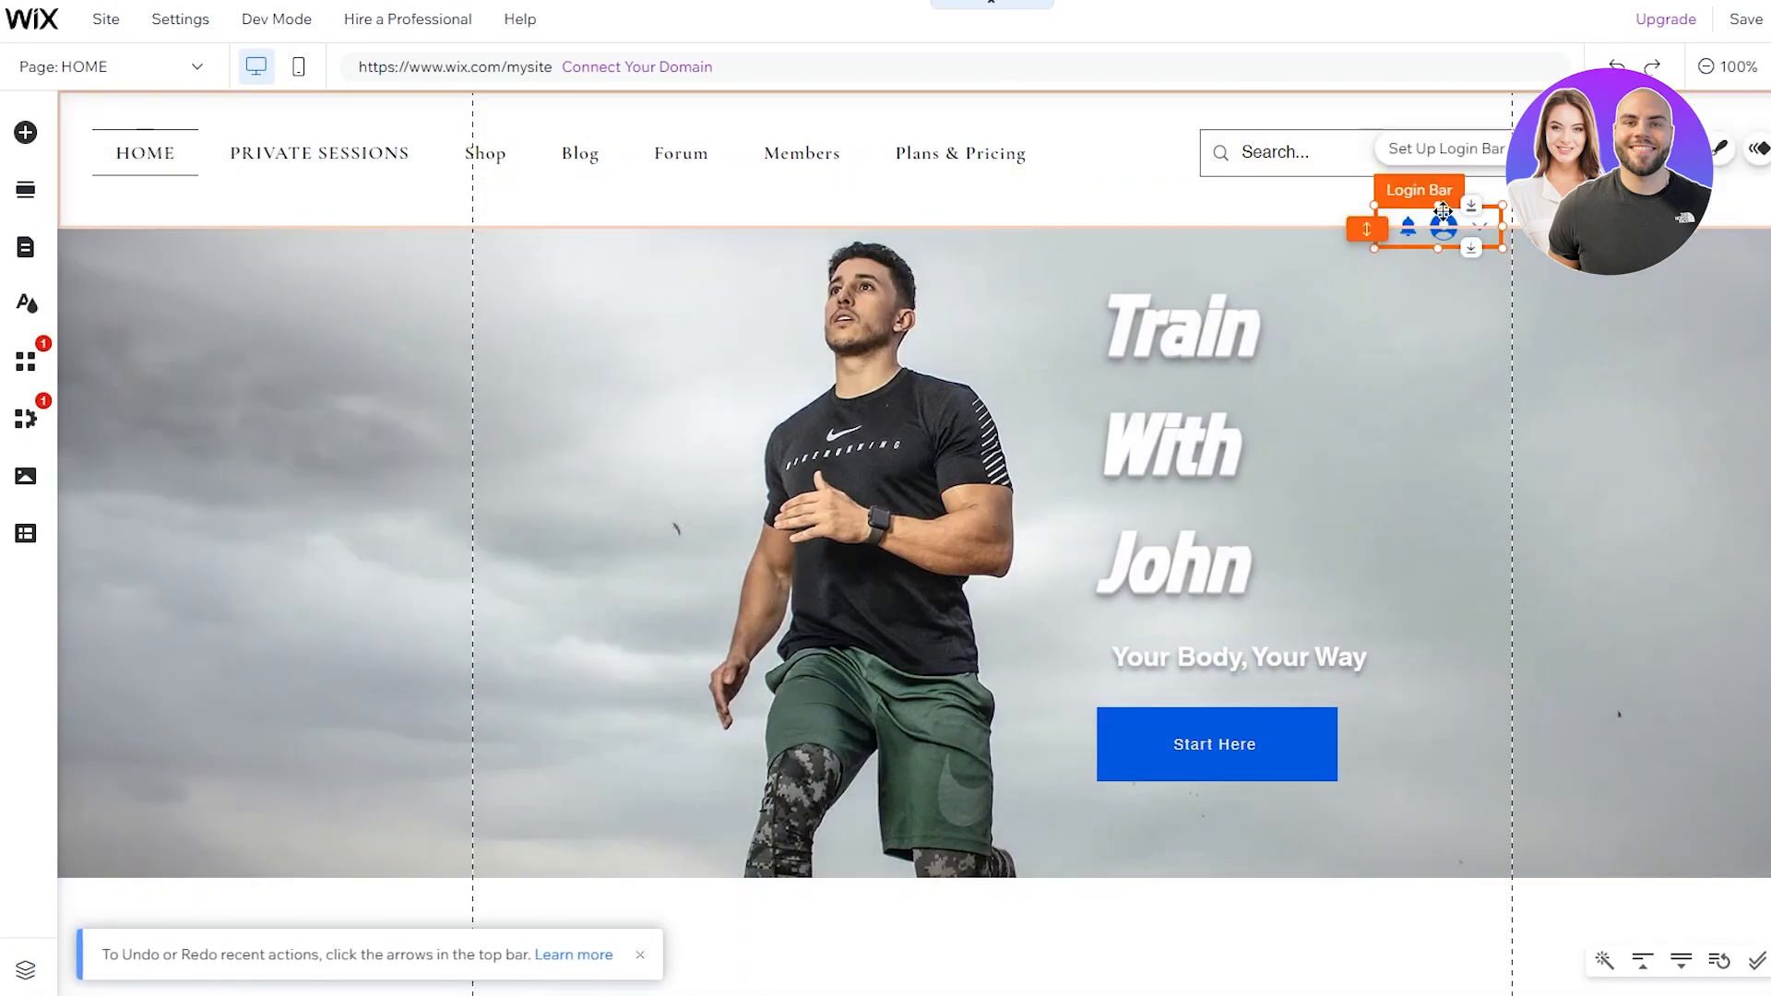
left_click_drag(1443, 212, 1674, 149)
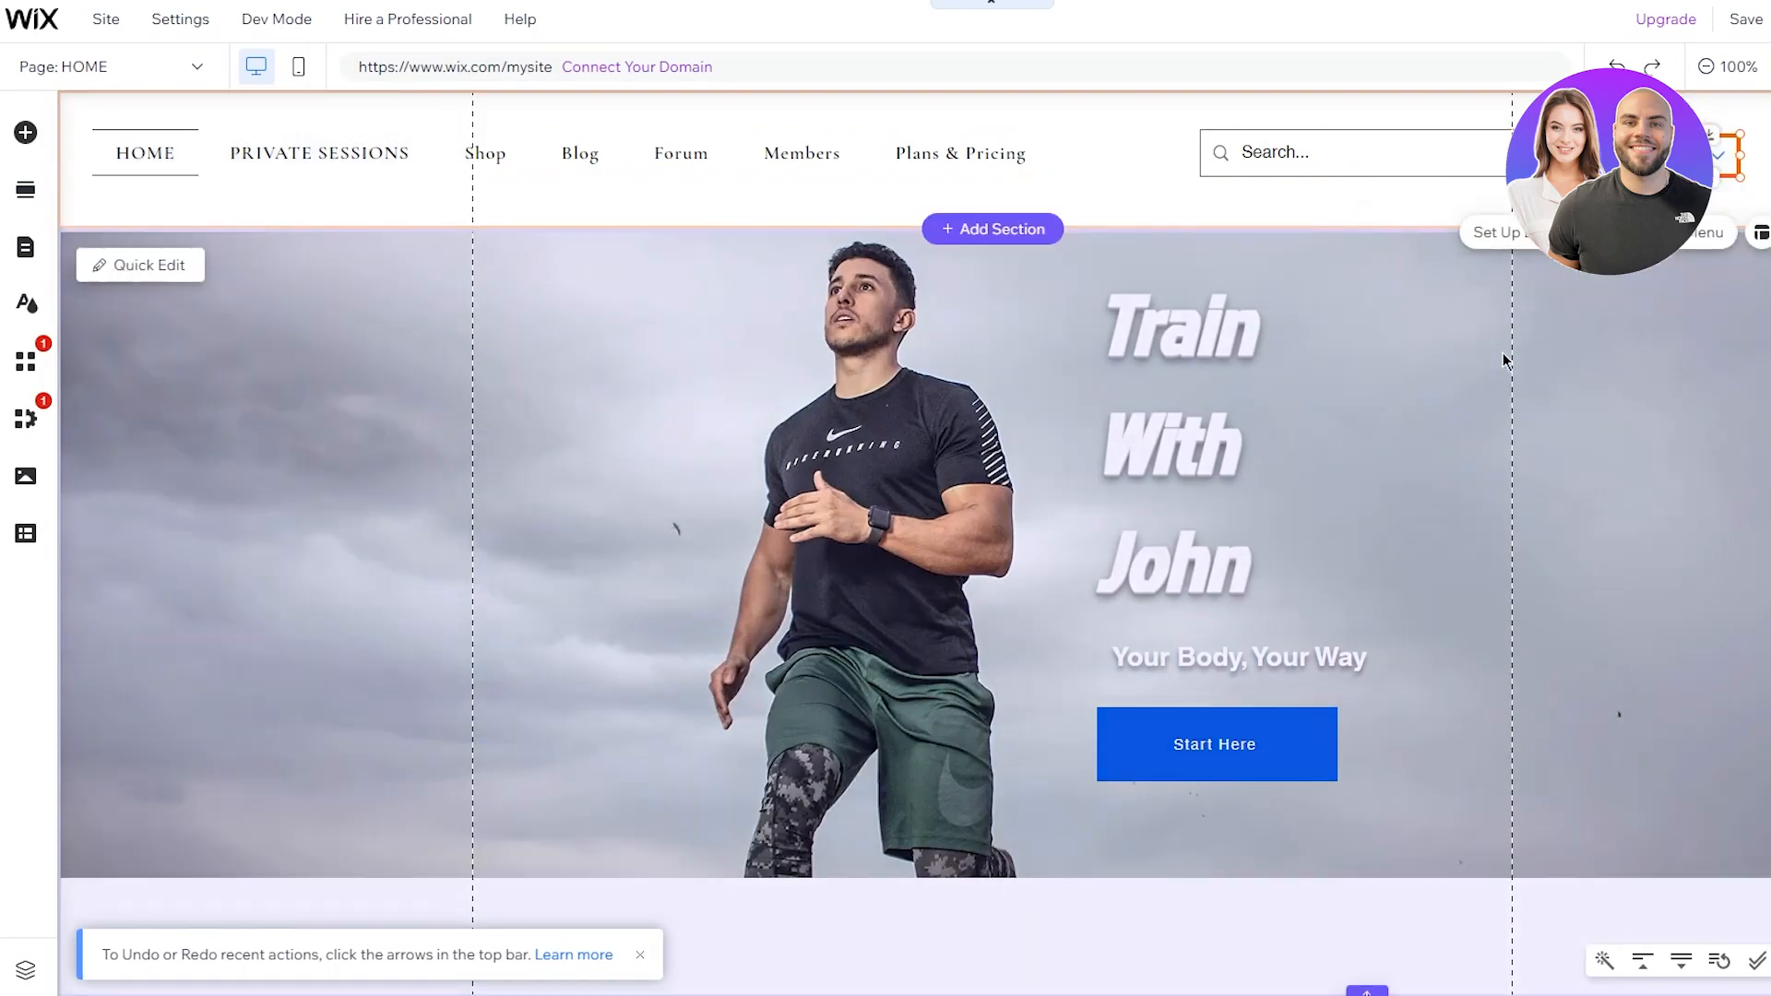
left_click(1503, 356)
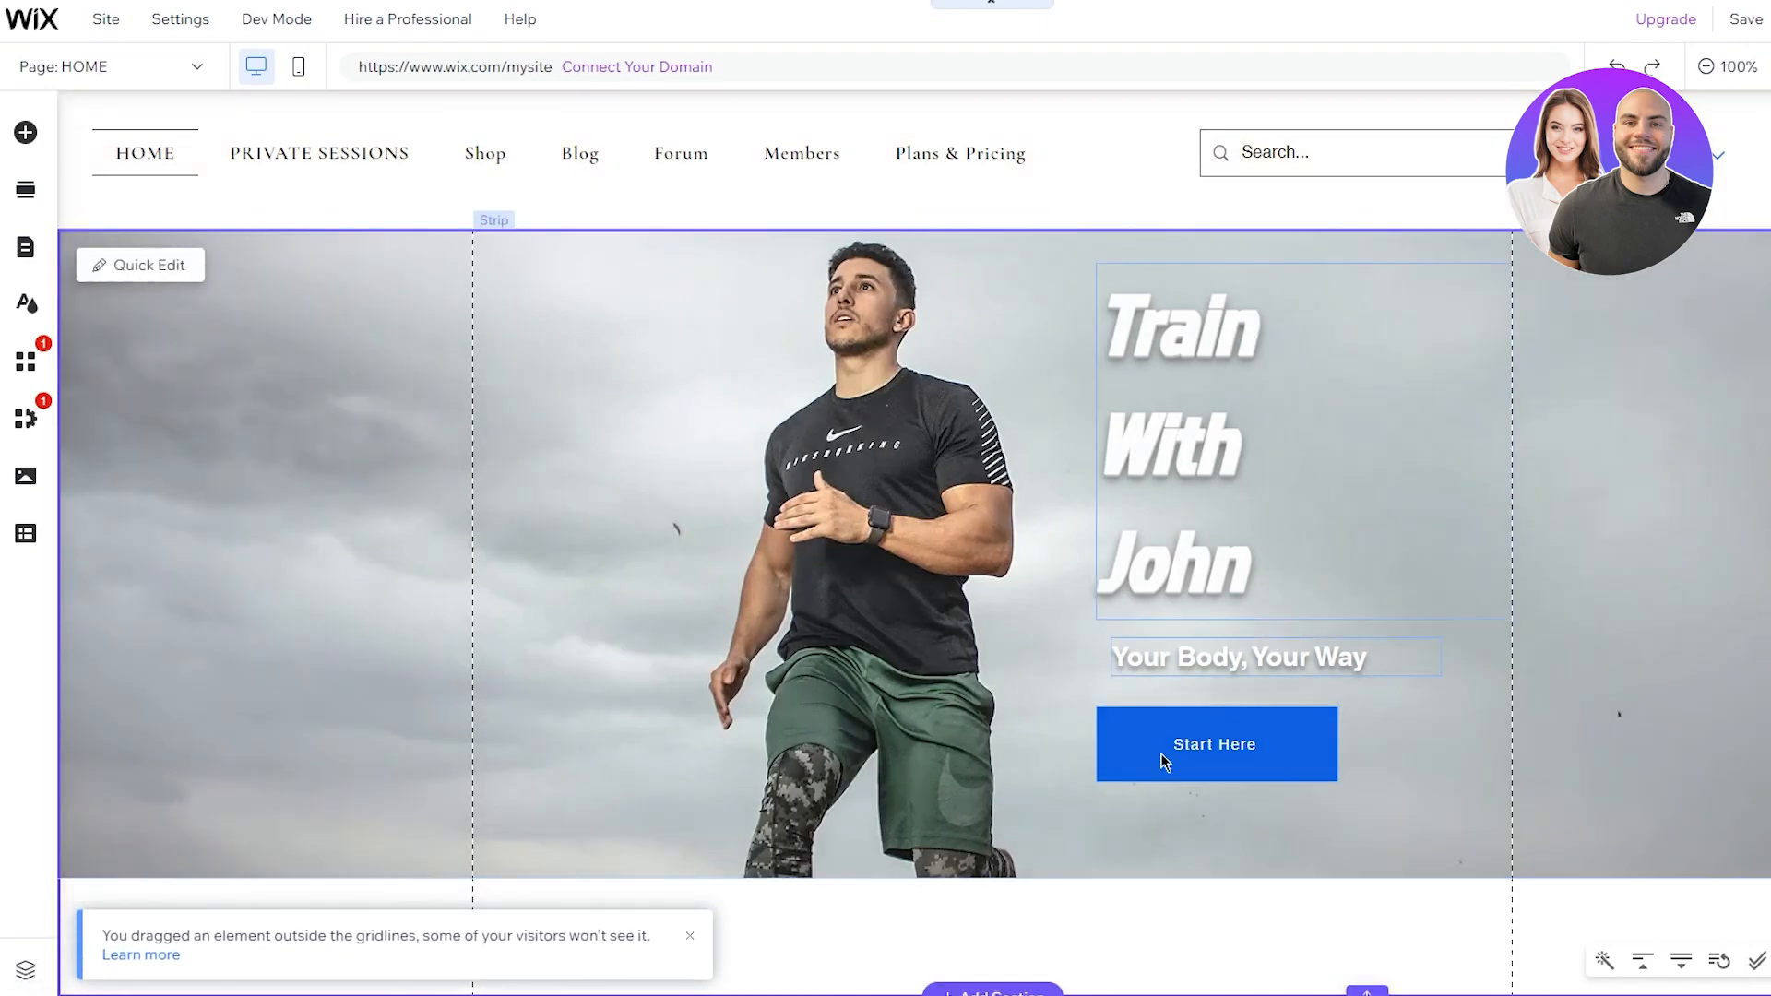
left_click(1298, 756)
left_click_drag(1298, 756, 1251, 737)
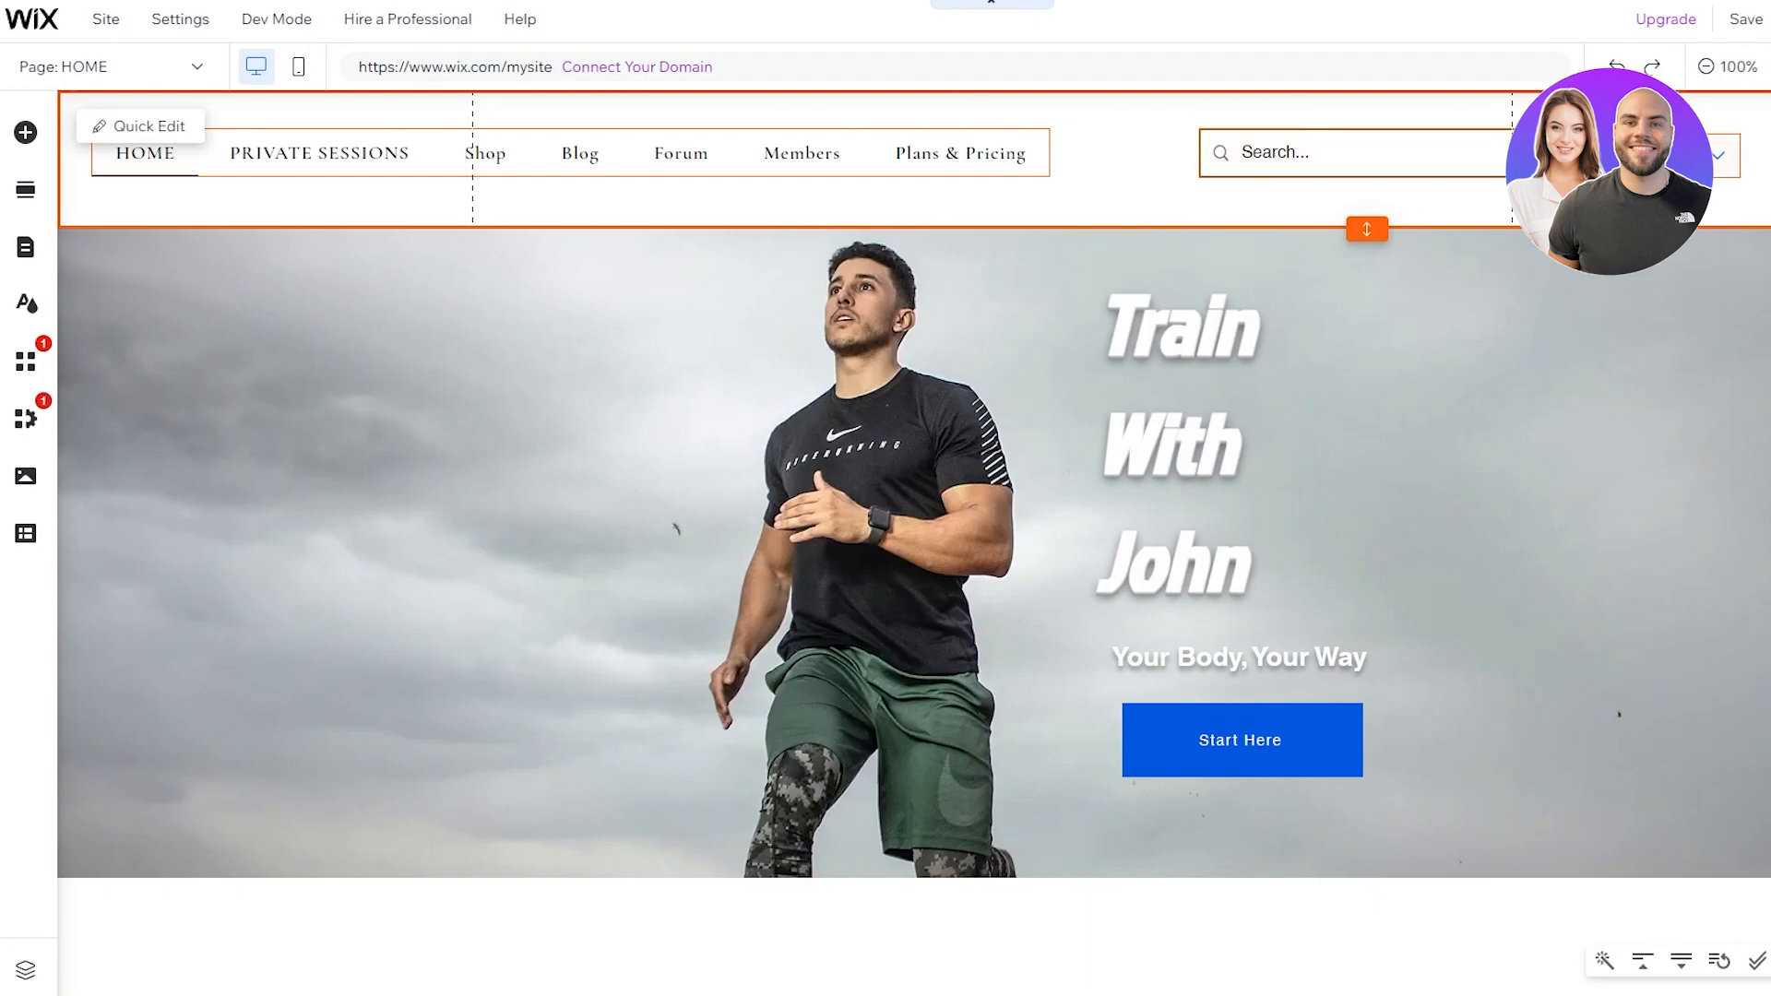
Step: Delete the login bar from the header and dismiss the deletion notice
left_click_drag(1692, 155, 1642, 153)
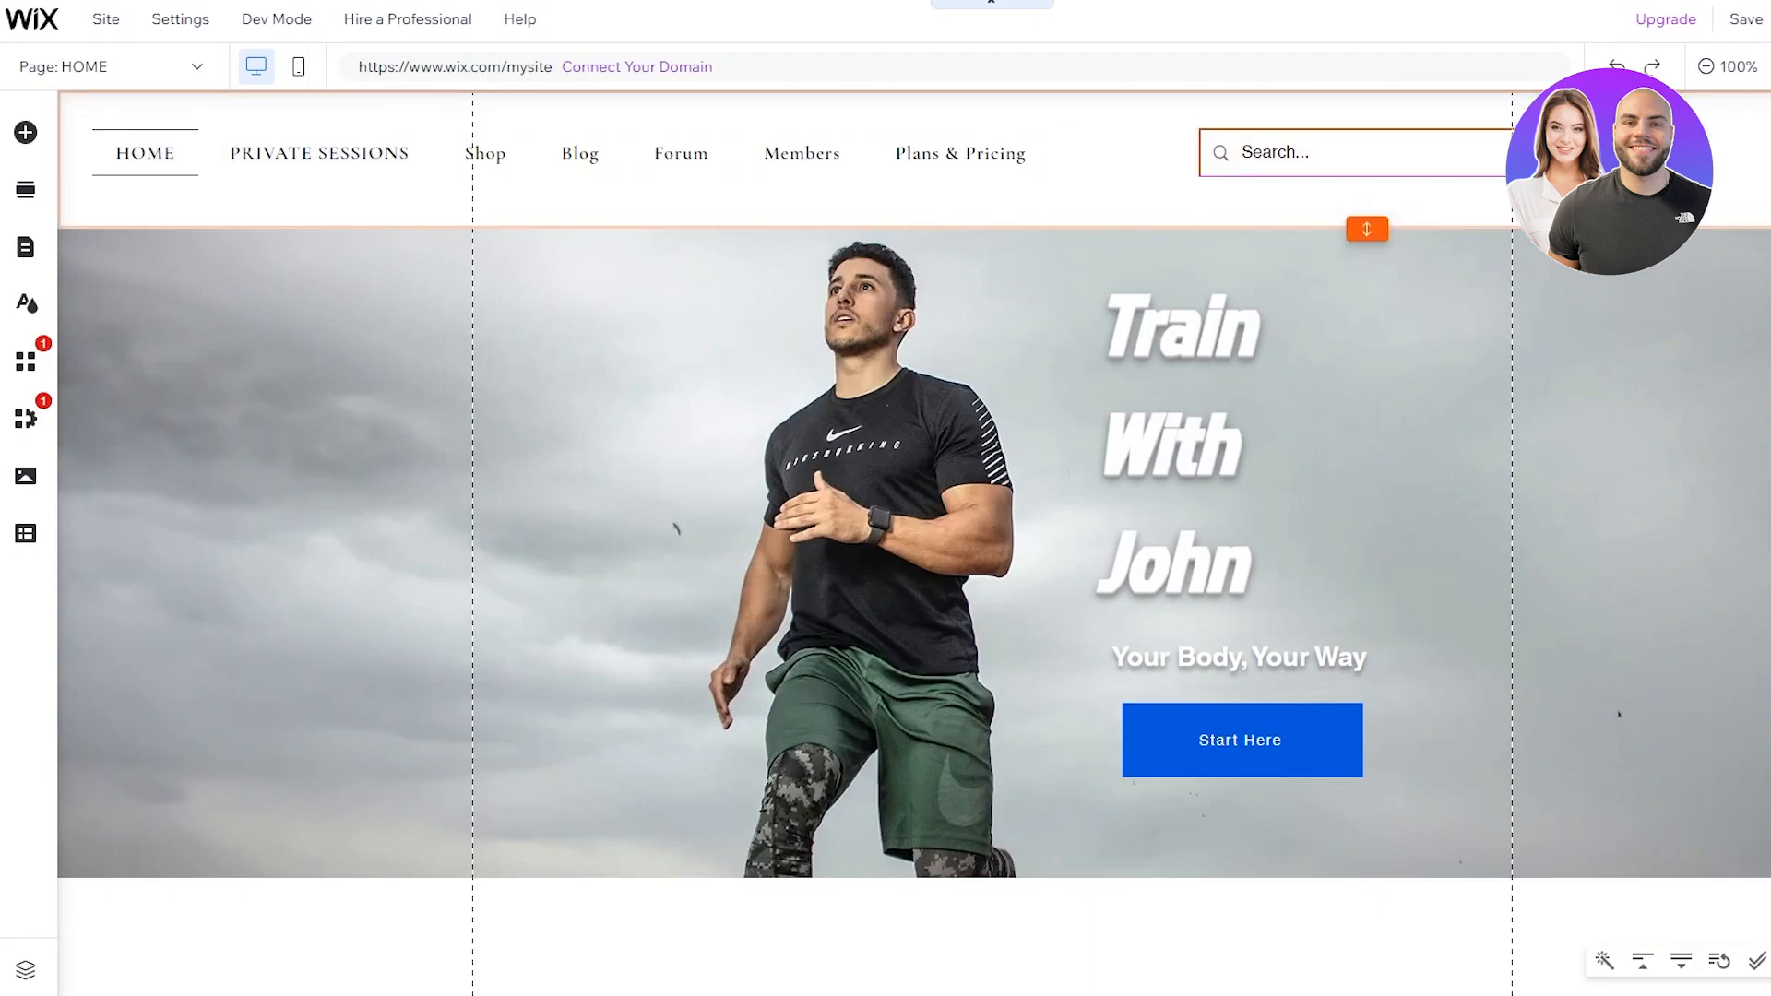
key("Delete")
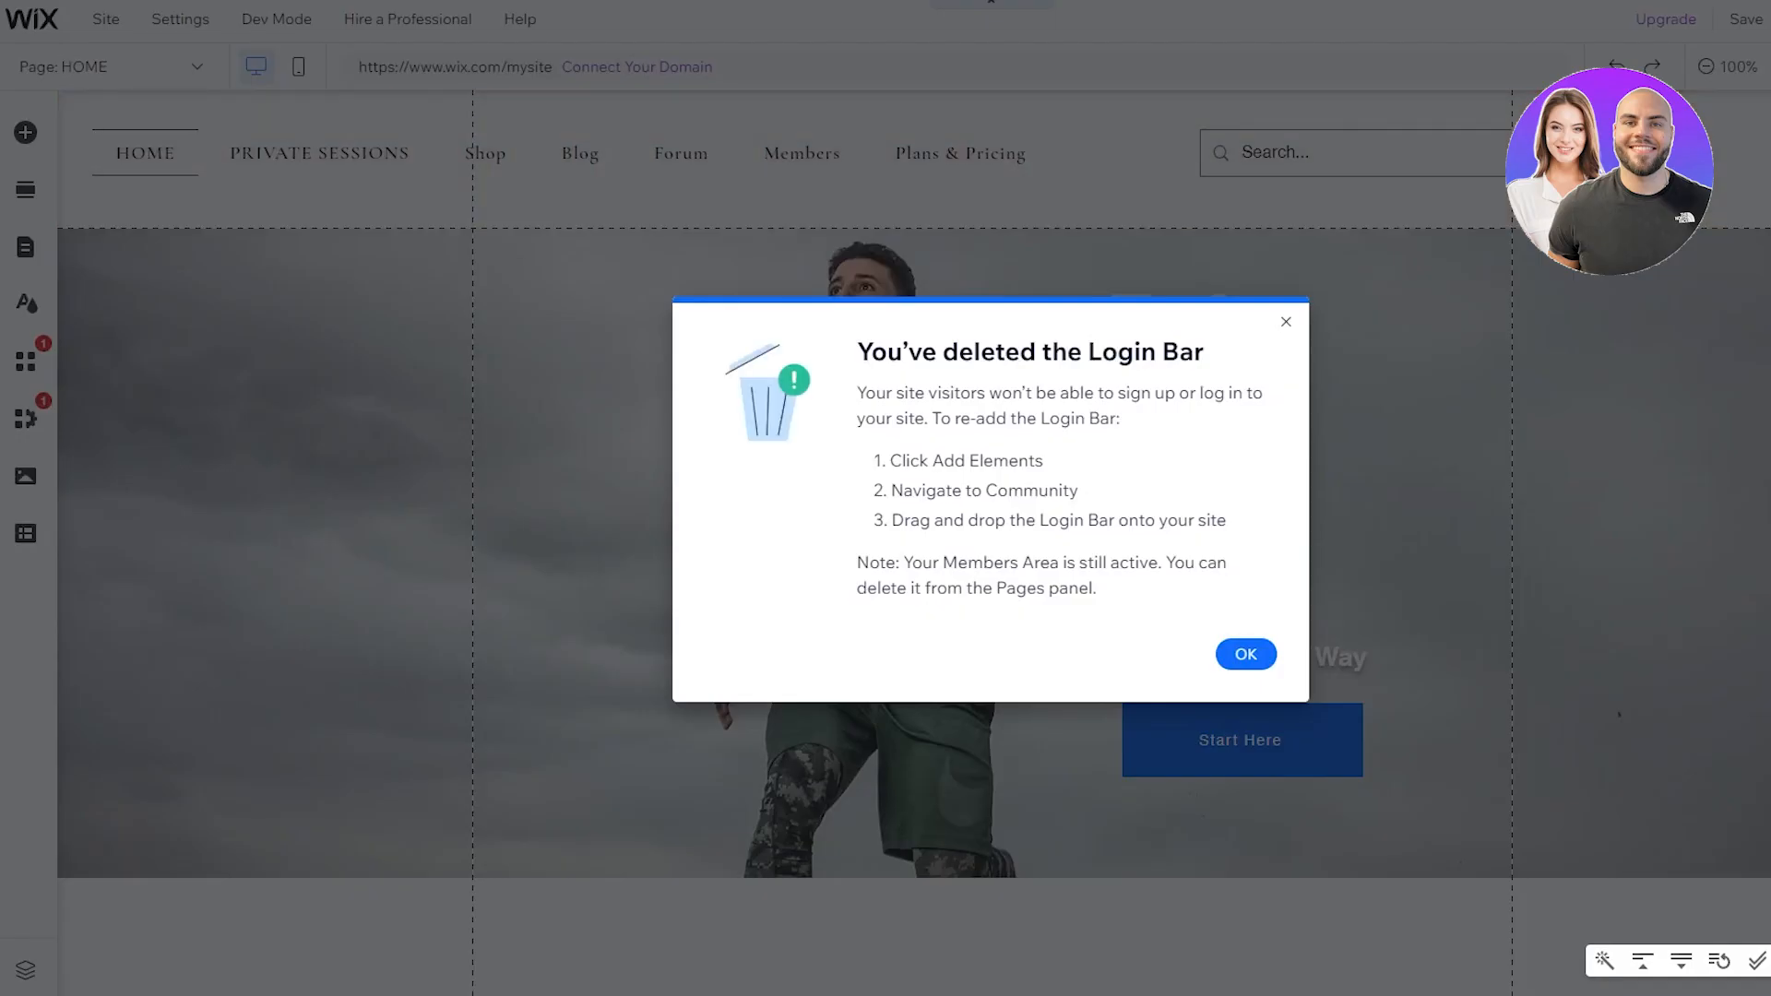
left_click(1241, 652)
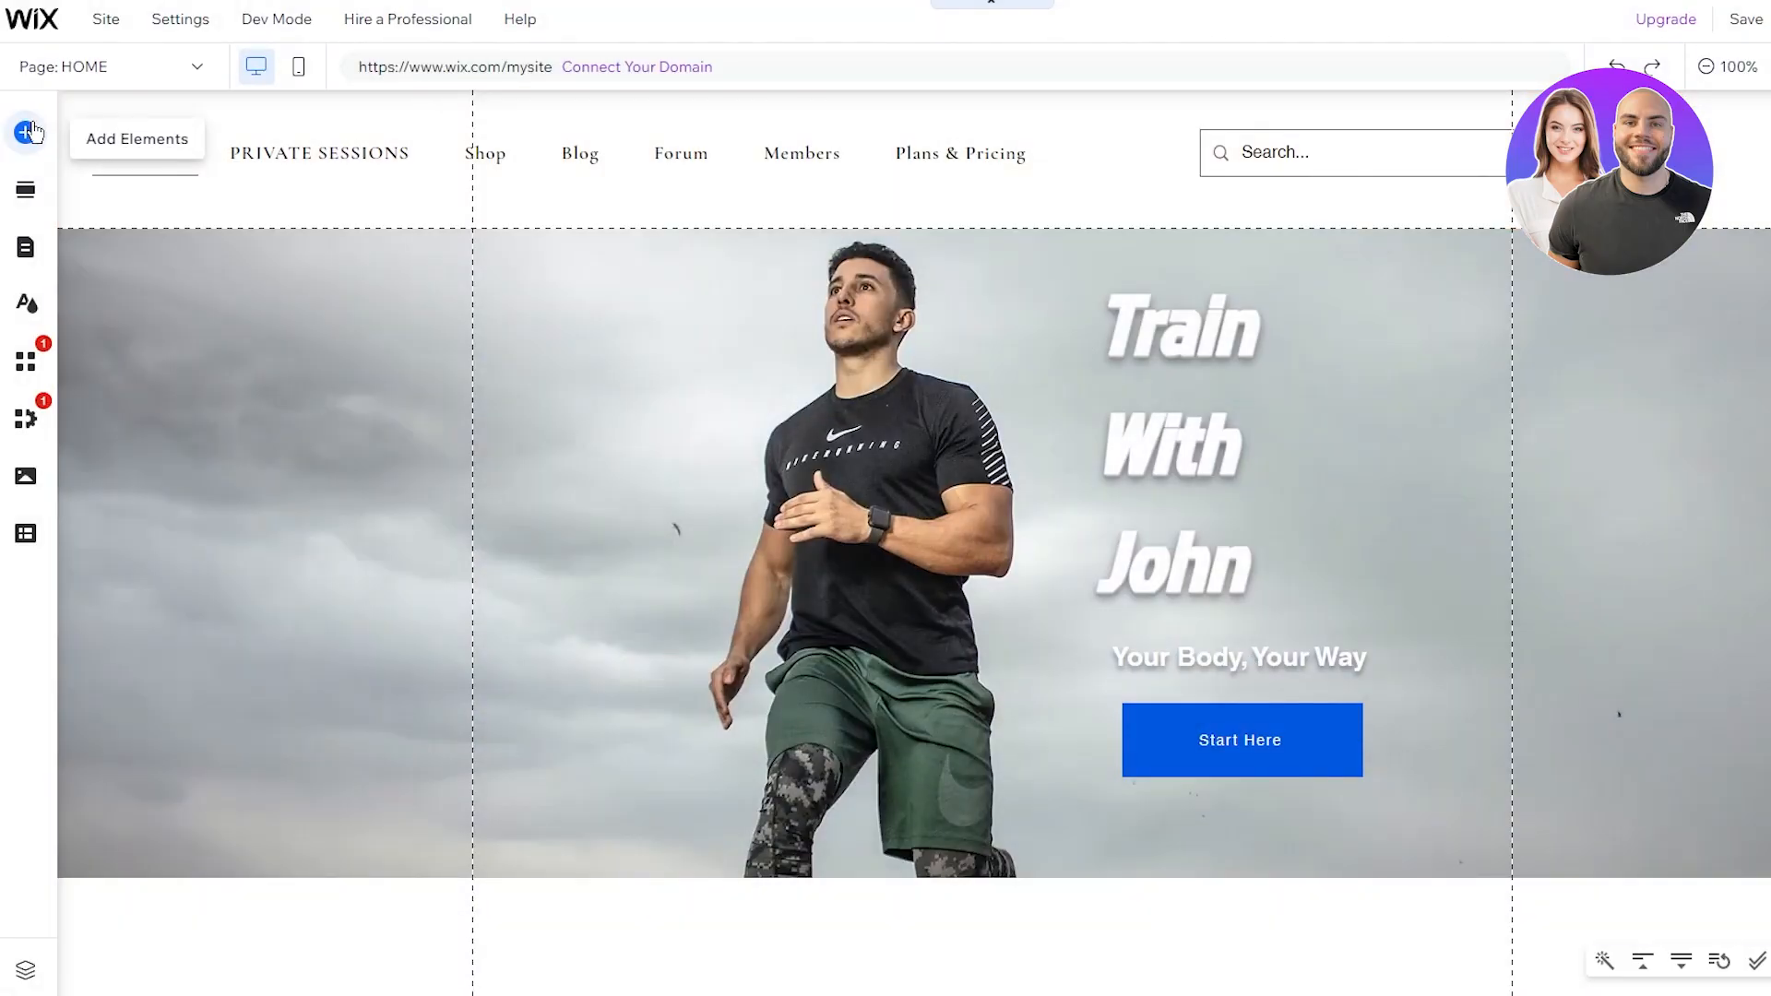
Step: Drag the black social icon bar from the Social elements into the header
left_click(31, 131)
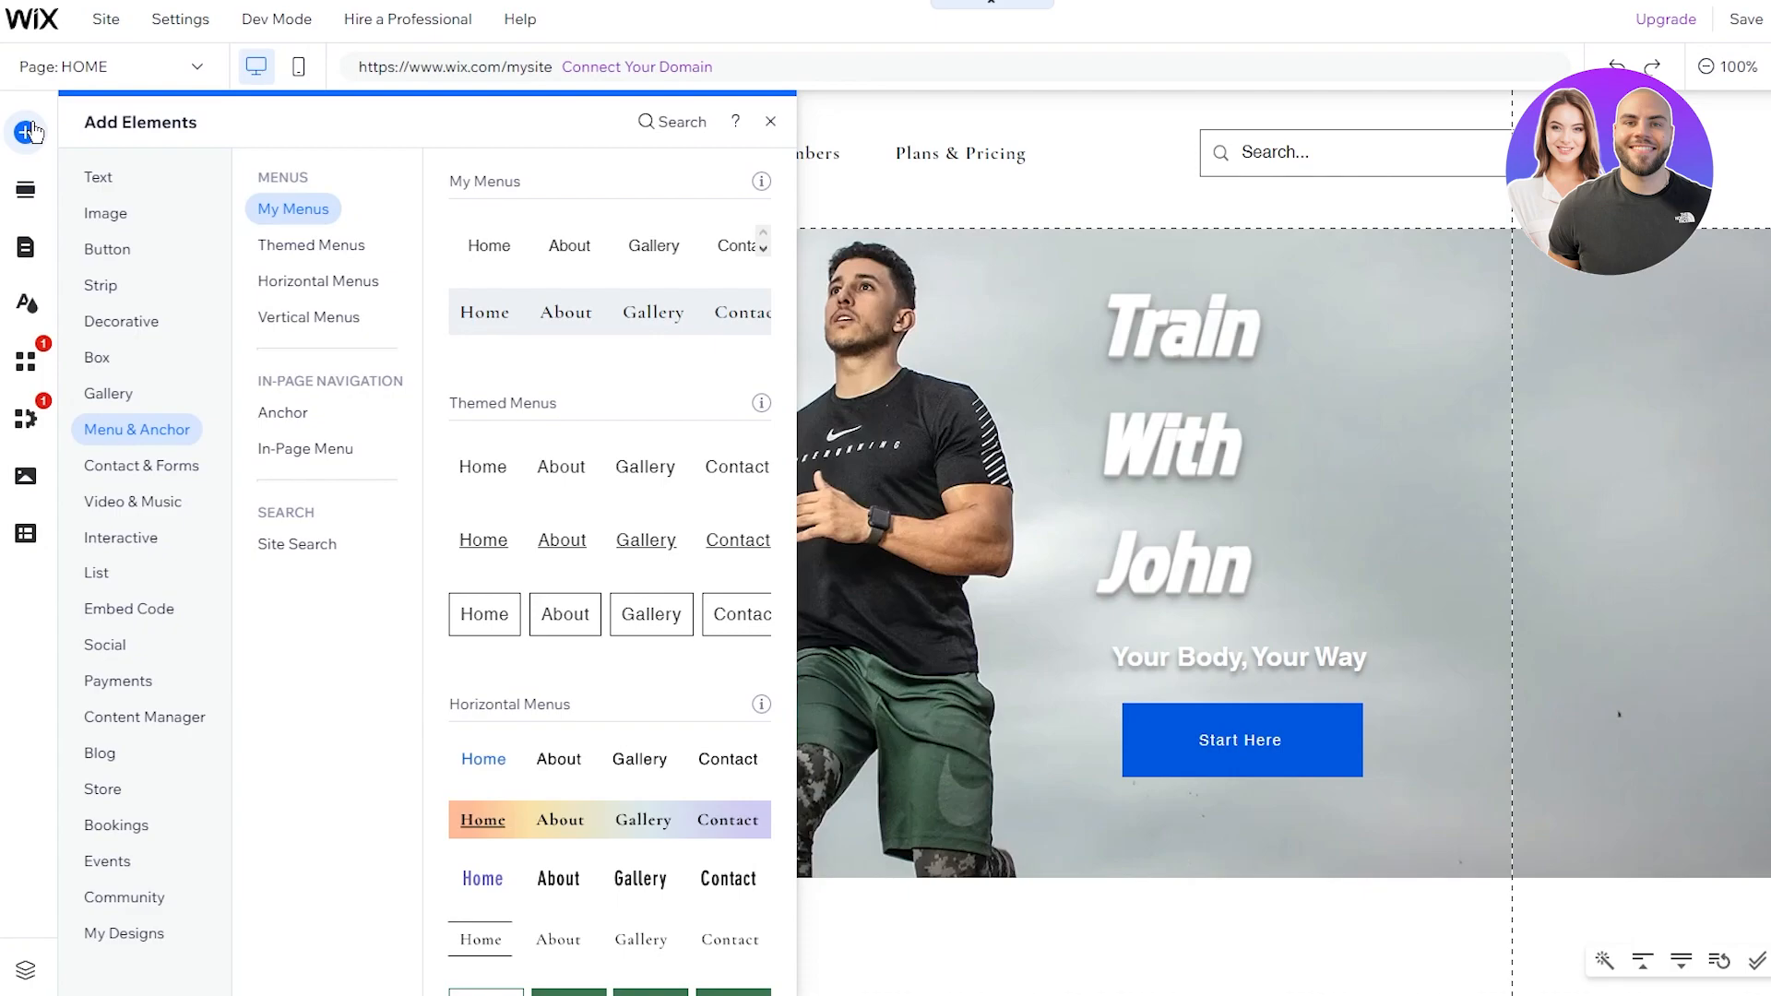
left_click(120, 469)
left_click(120, 500)
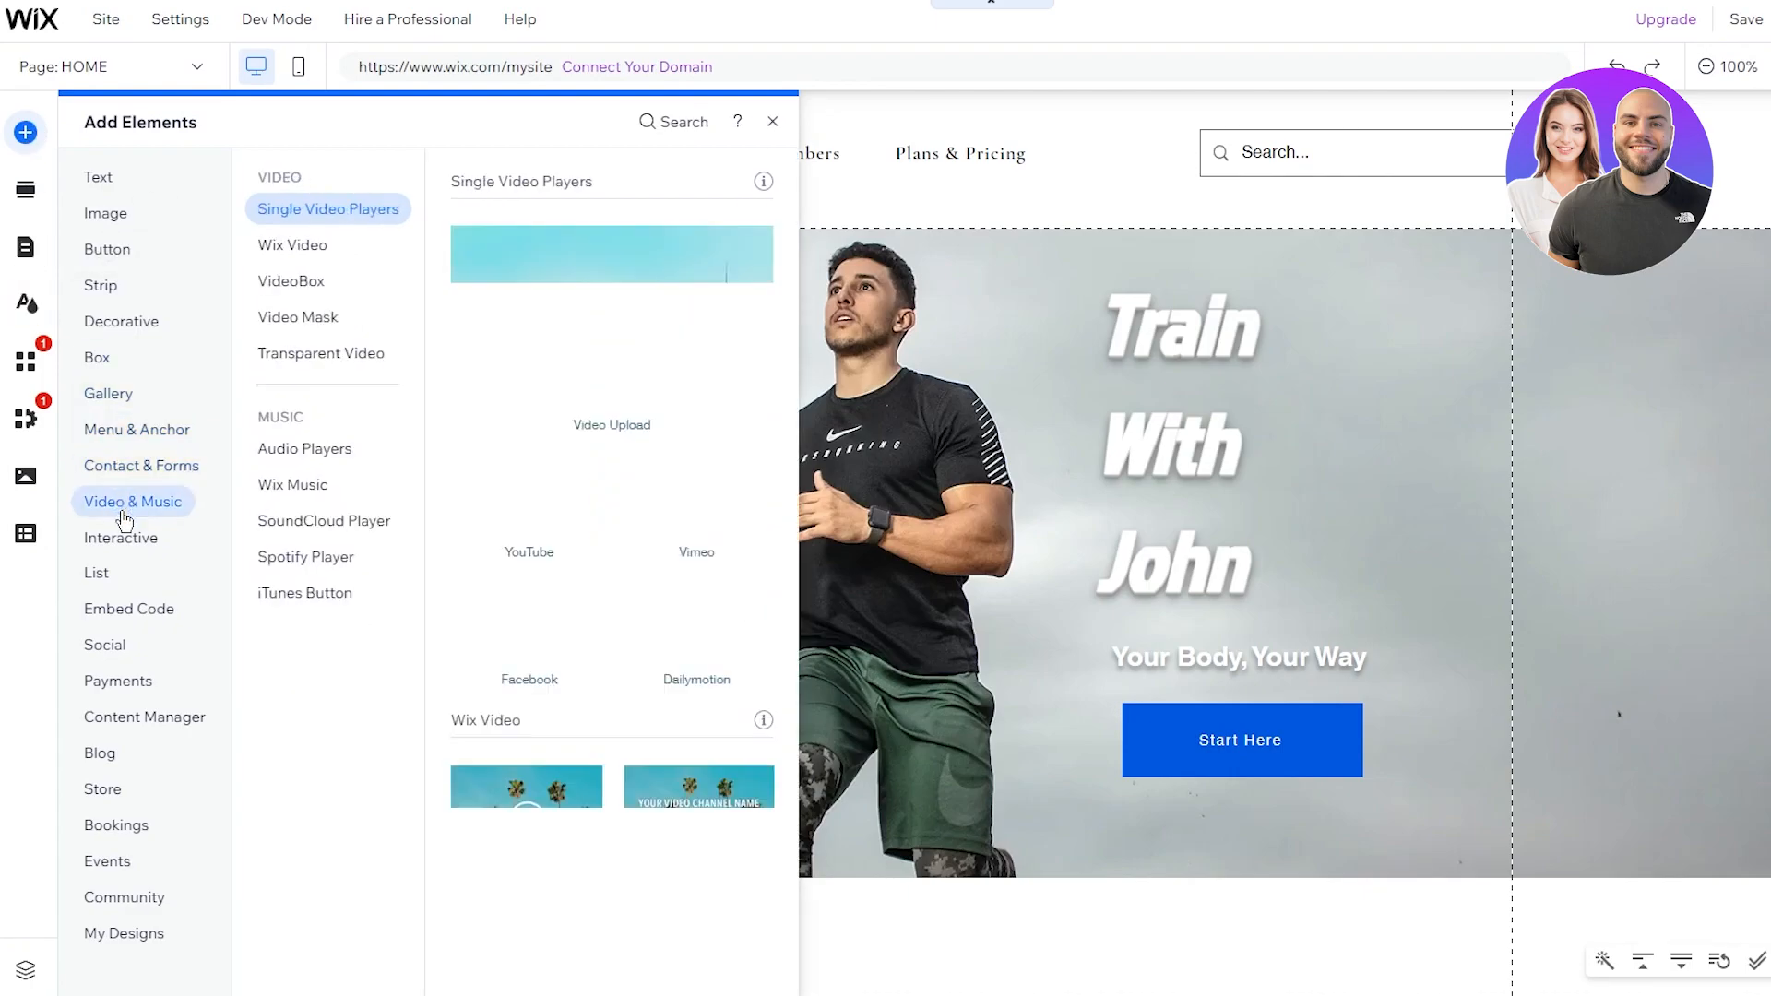
left_click(117, 645)
left_click(118, 610)
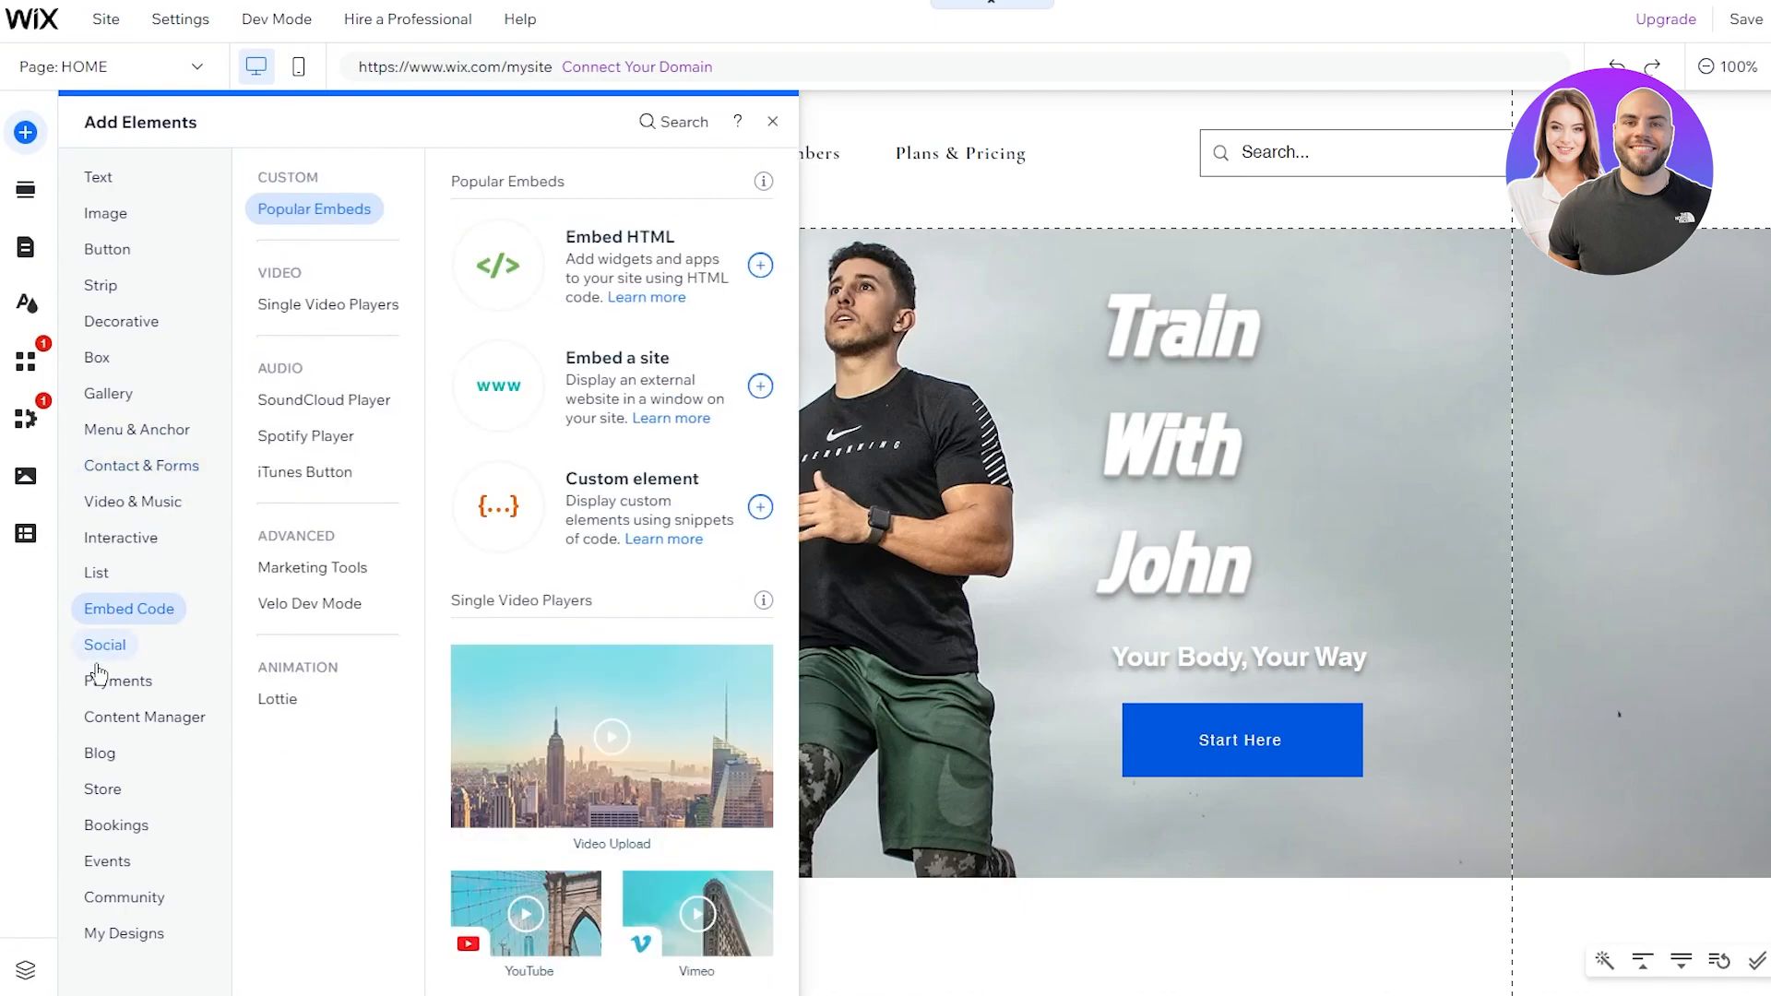
left_click(100, 649)
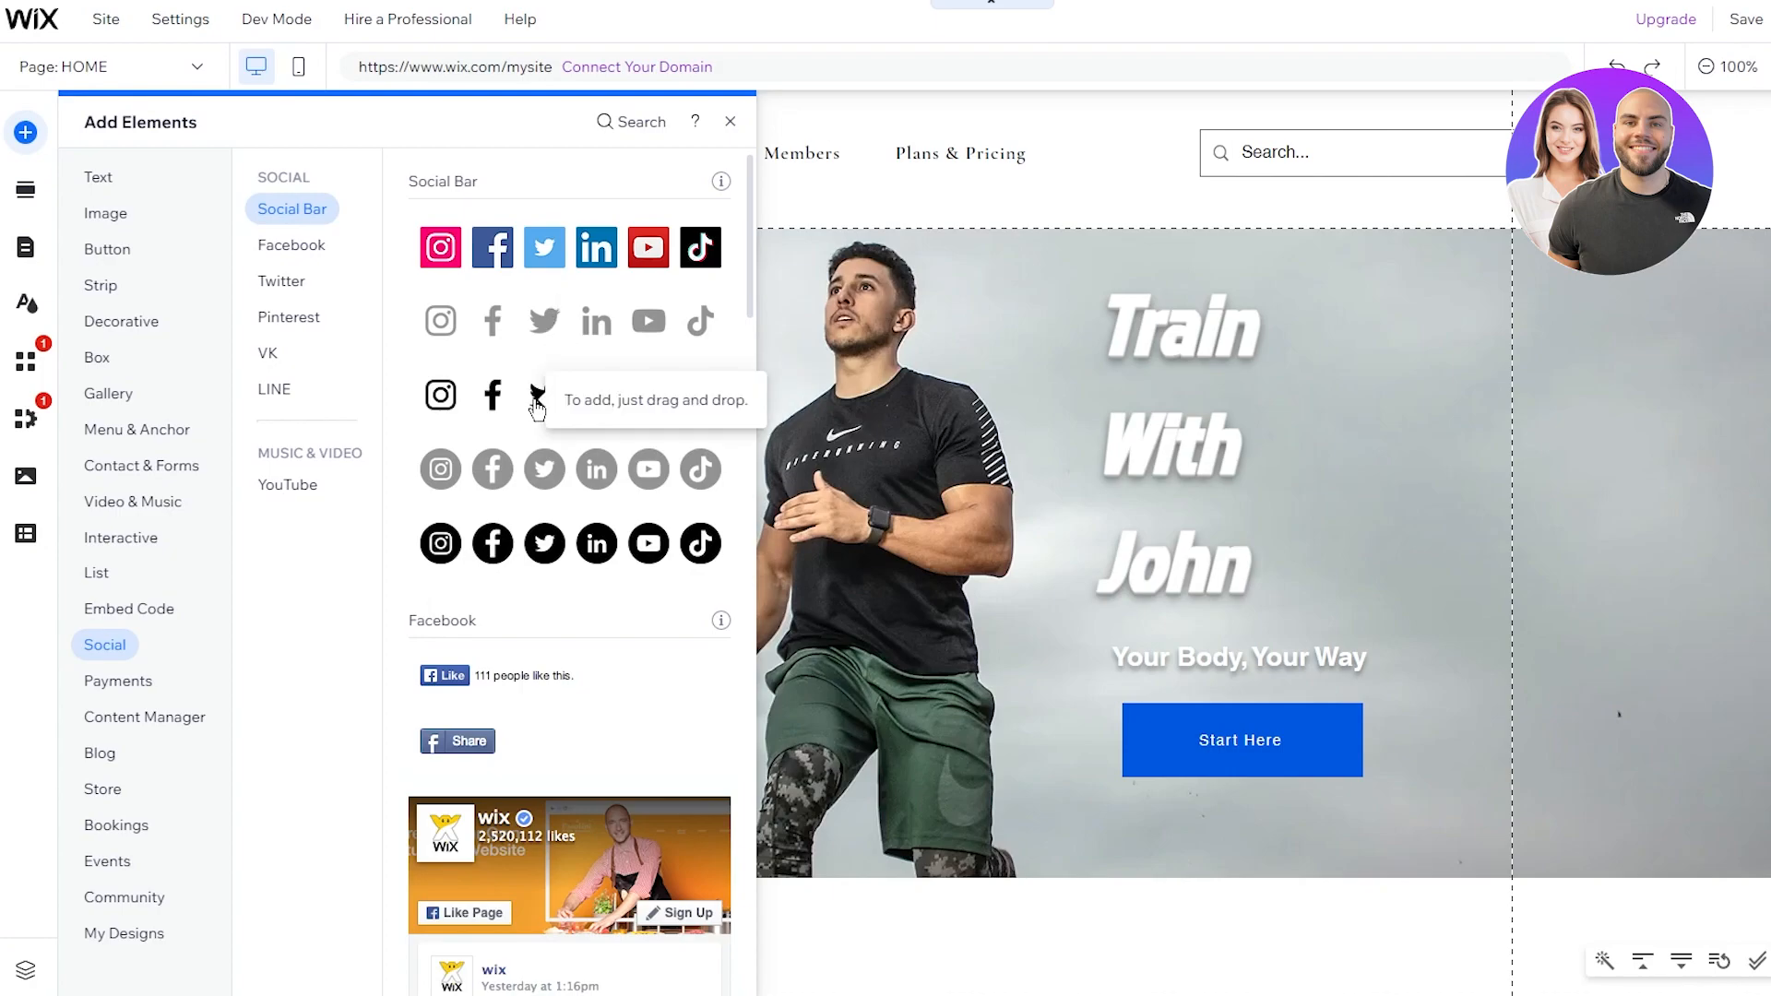
left_click_drag(535, 406, 1680, 157)
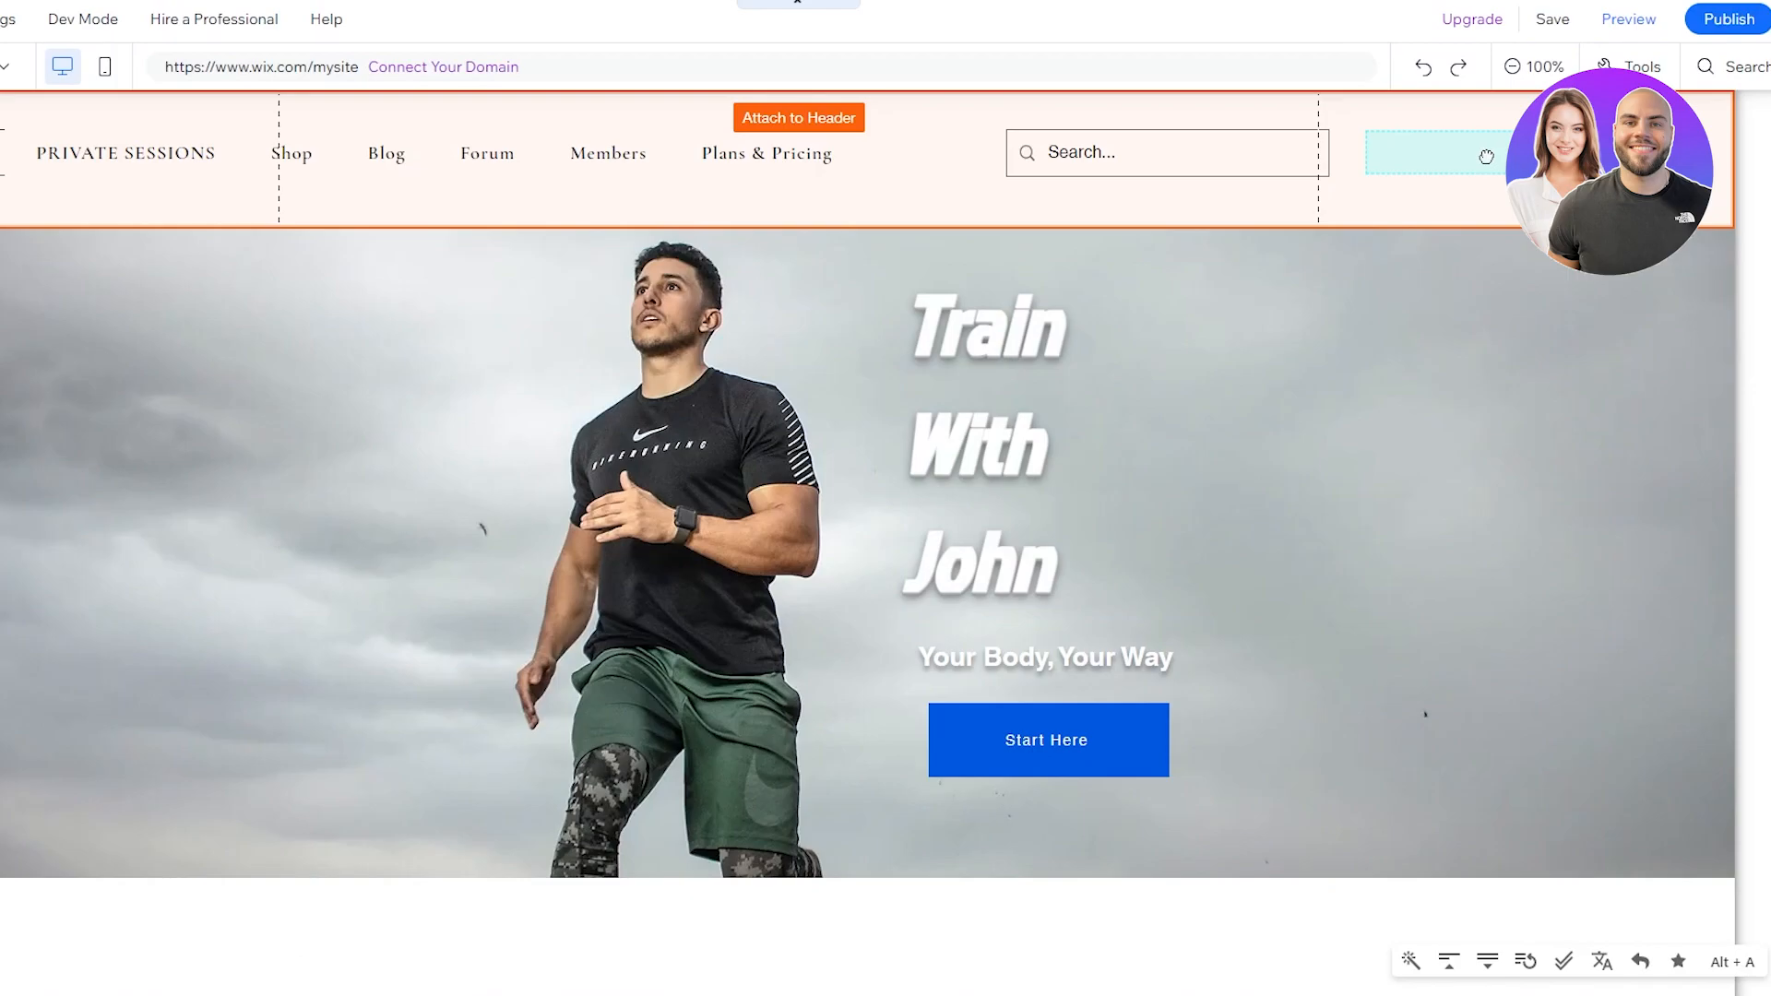
left_click_drag(1486, 157, 1486, 157)
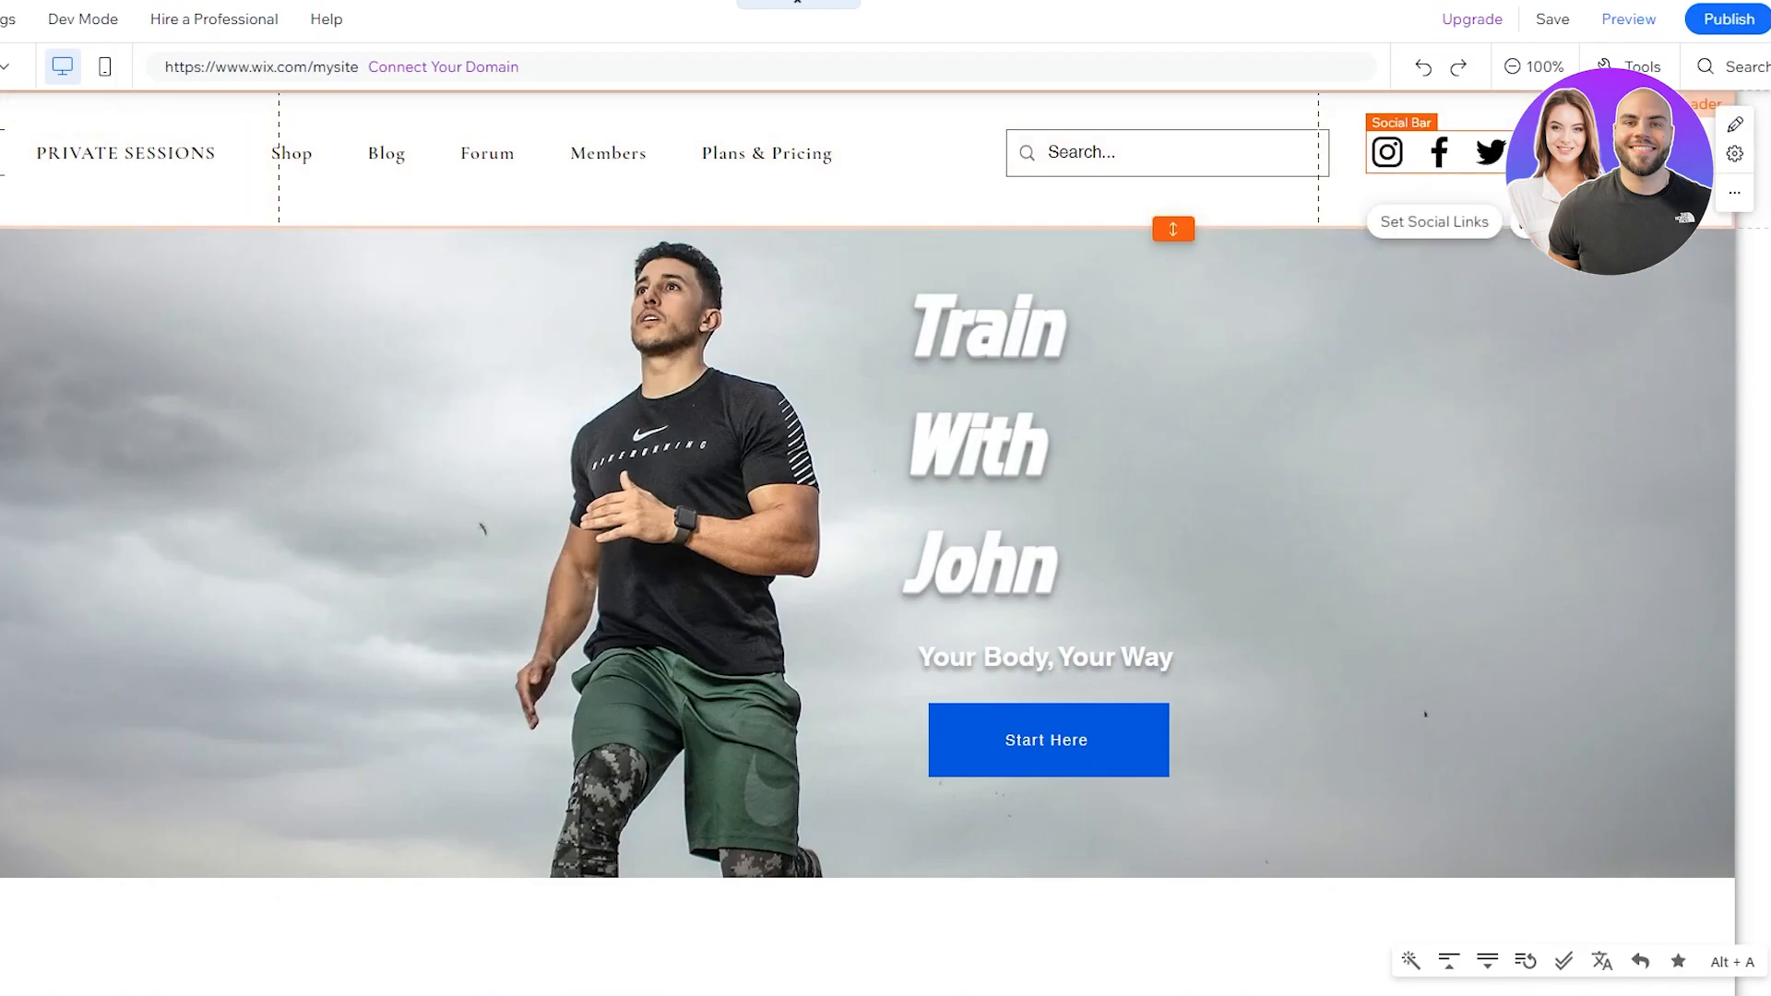
Step: Move the social bar to the header's right end and confirm its social links settings
left_click(1648, 335)
left_click(1646, 199)
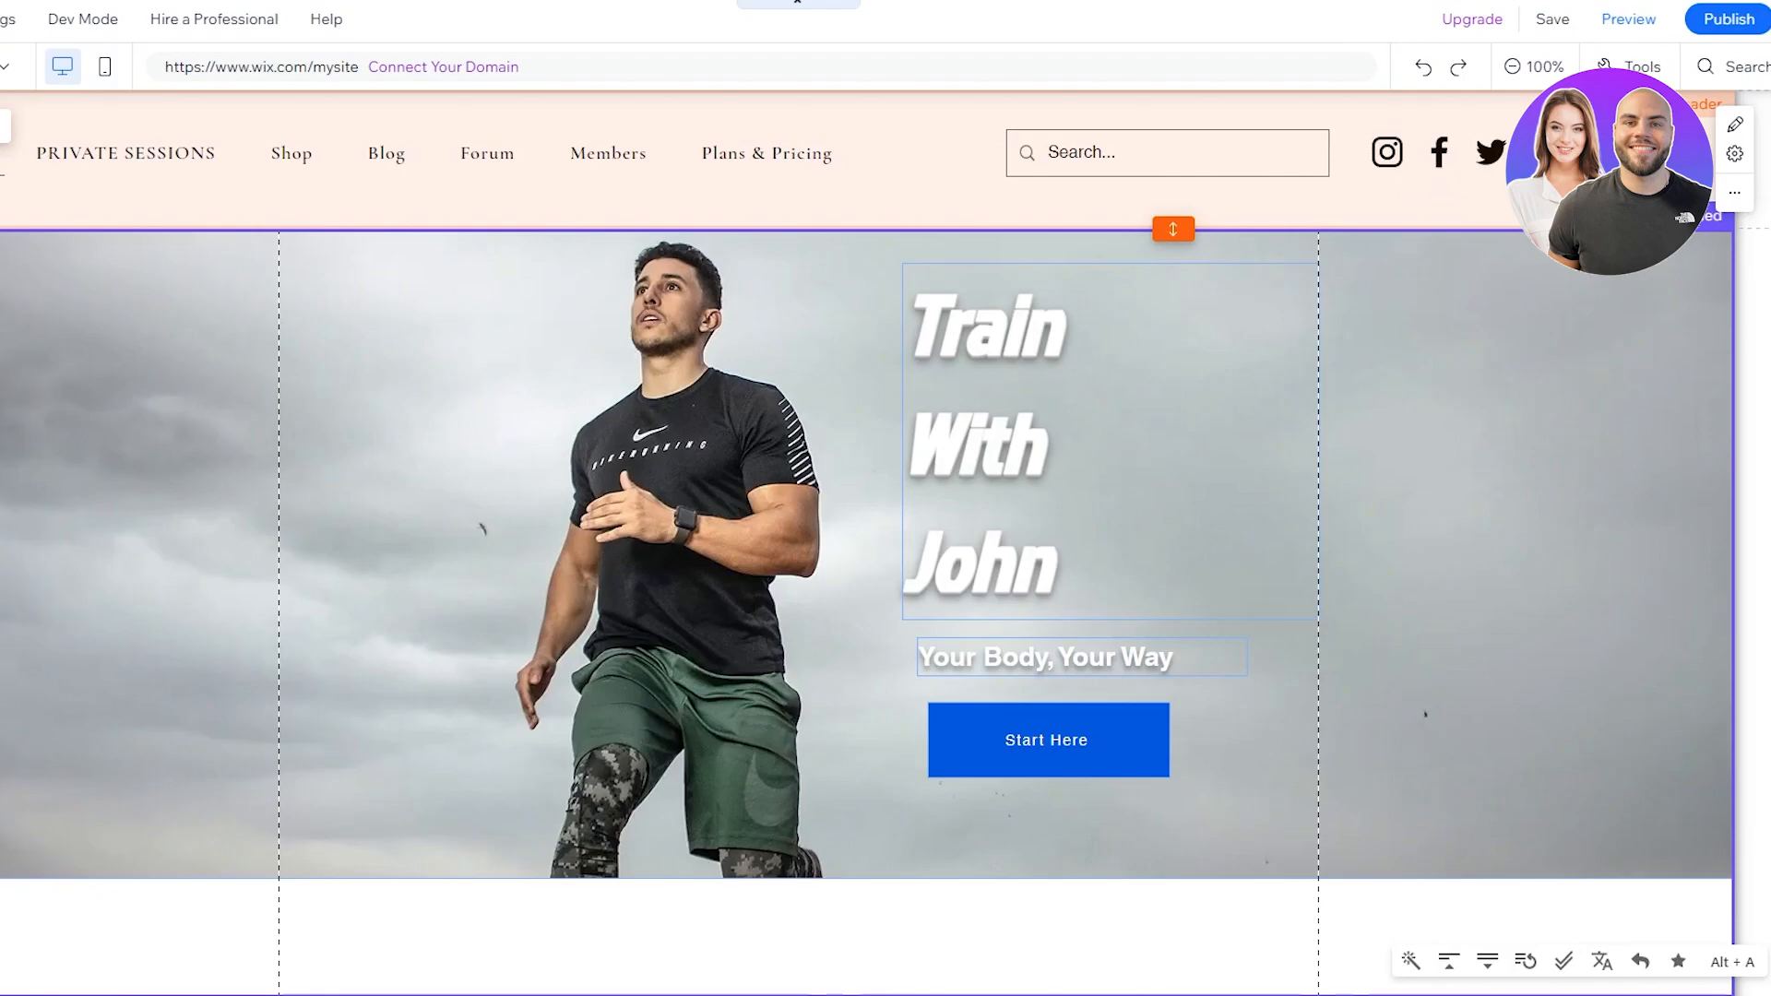
left_click_drag(1527, 153, 1546, 153)
left_click(1466, 222)
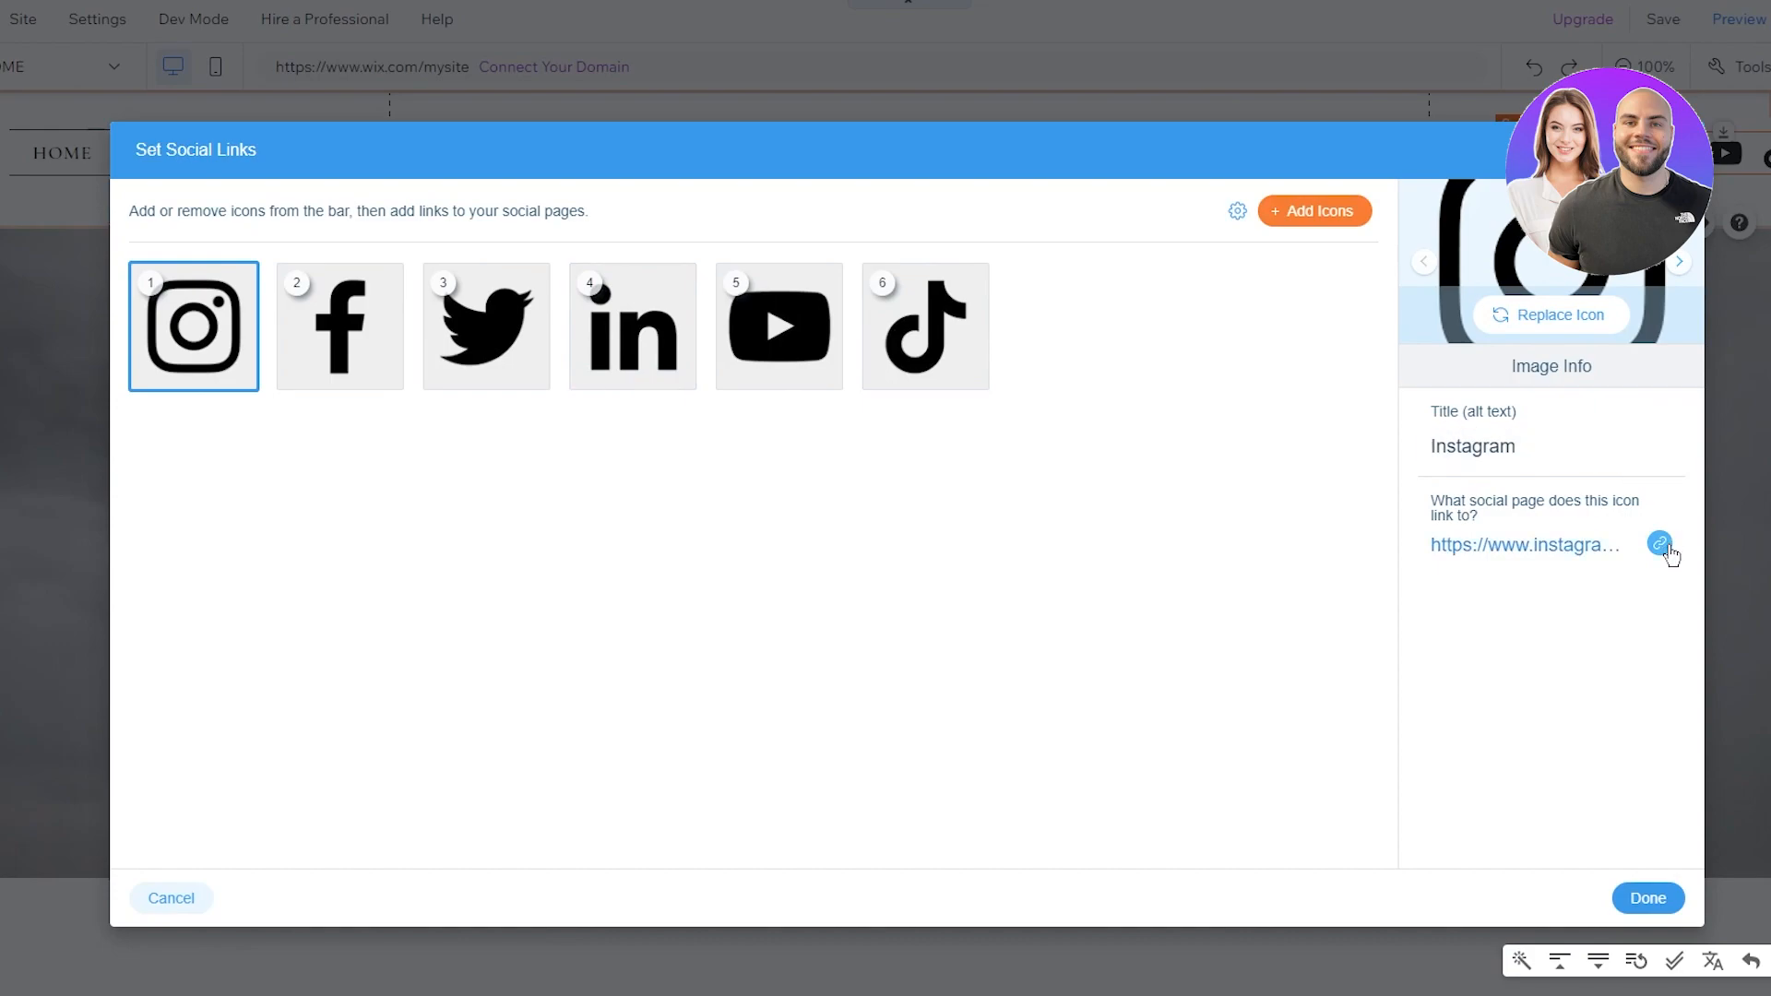
left_click(1647, 897)
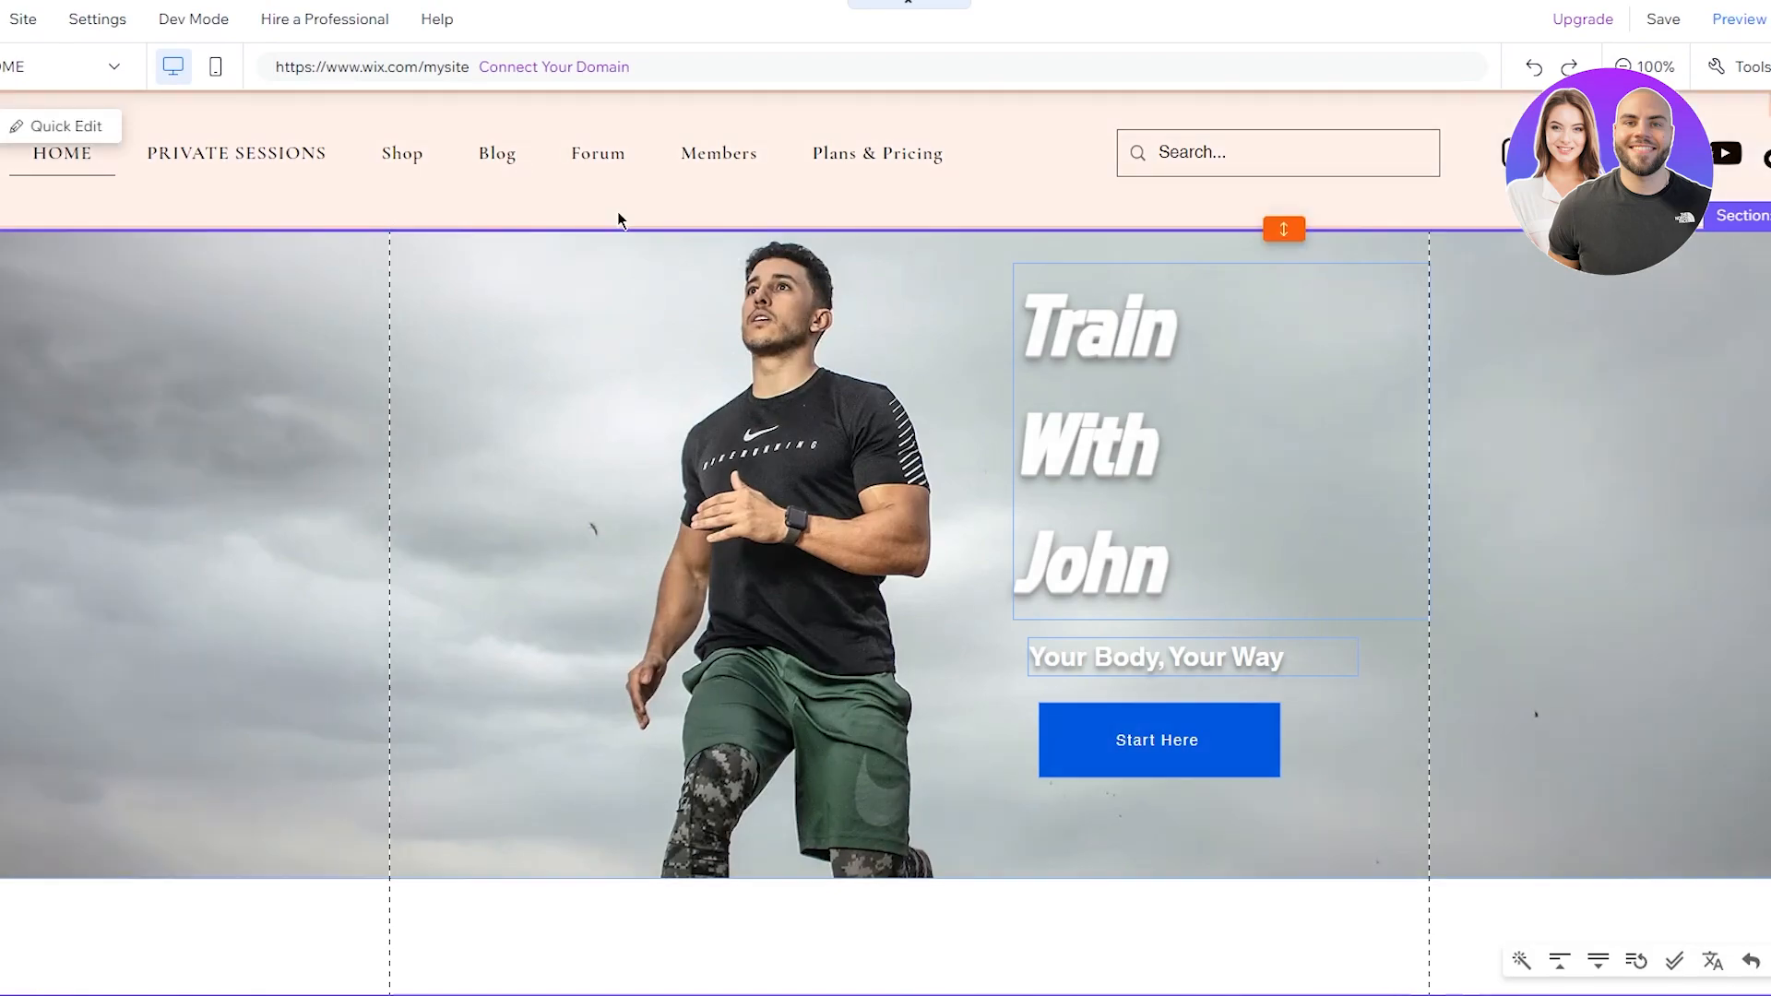
Step: Try a dark charcoal header background, then set it back to white
left_click(617, 212)
left_click(486, 285)
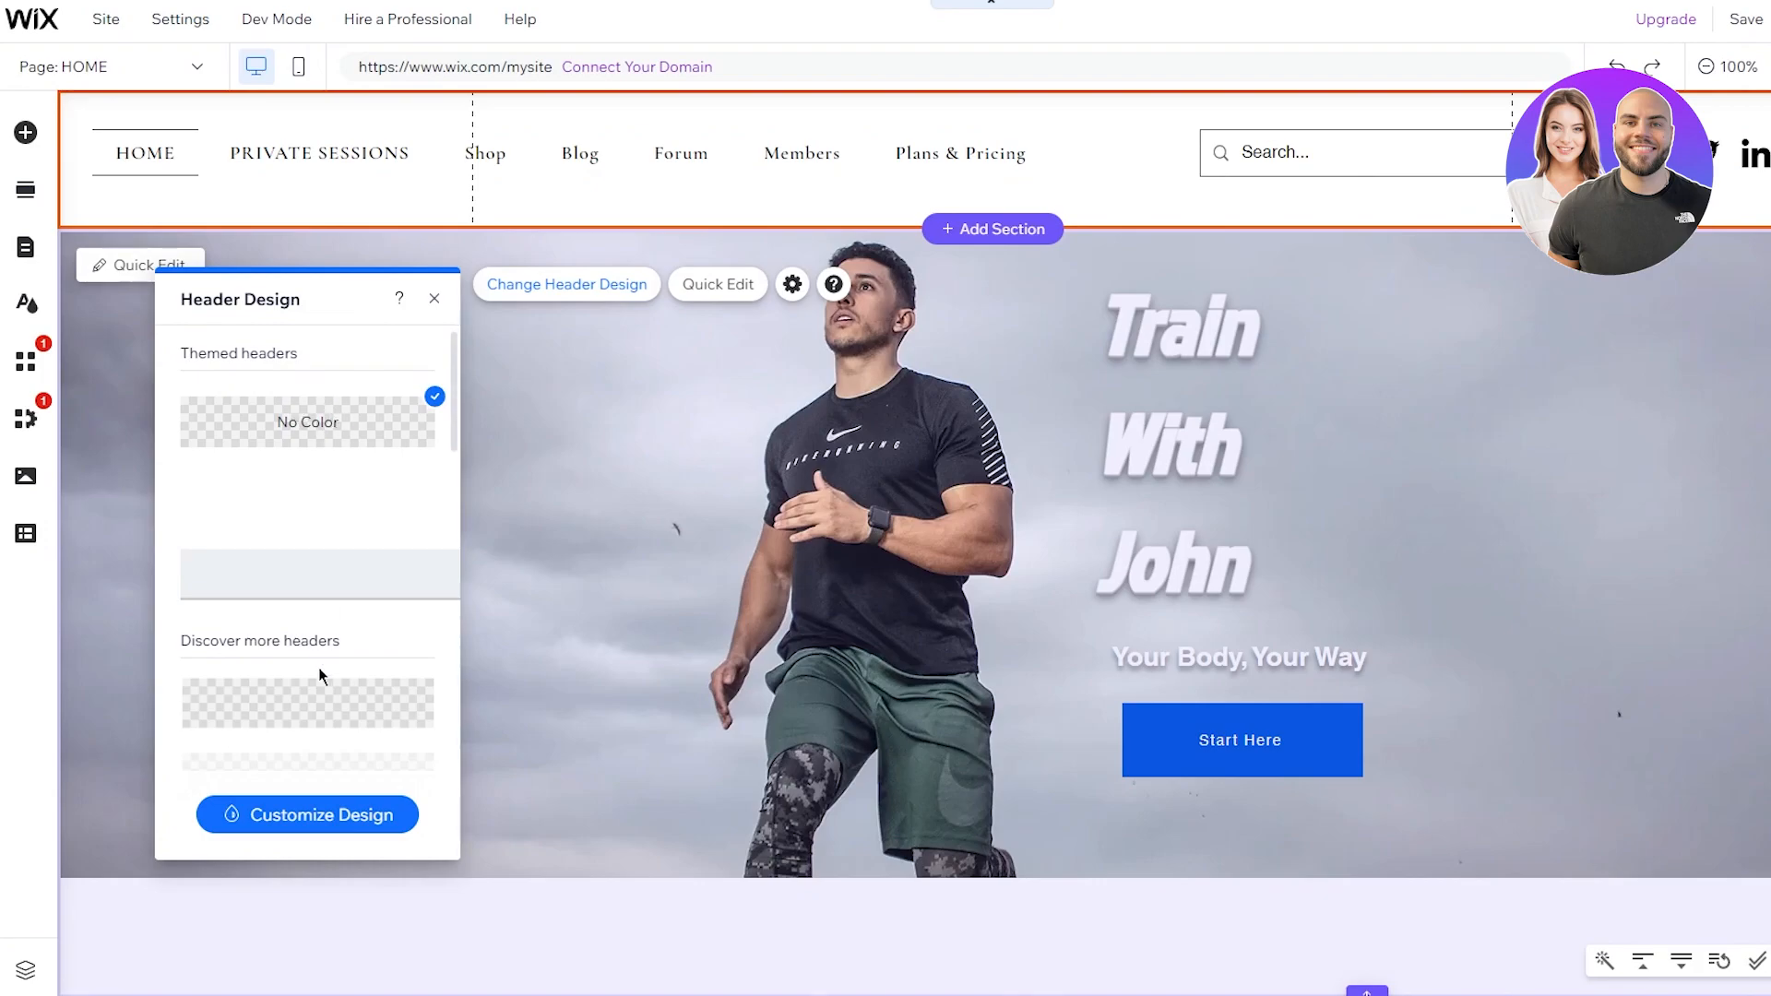
scroll(341, 599, "down", 4)
left_click(332, 466)
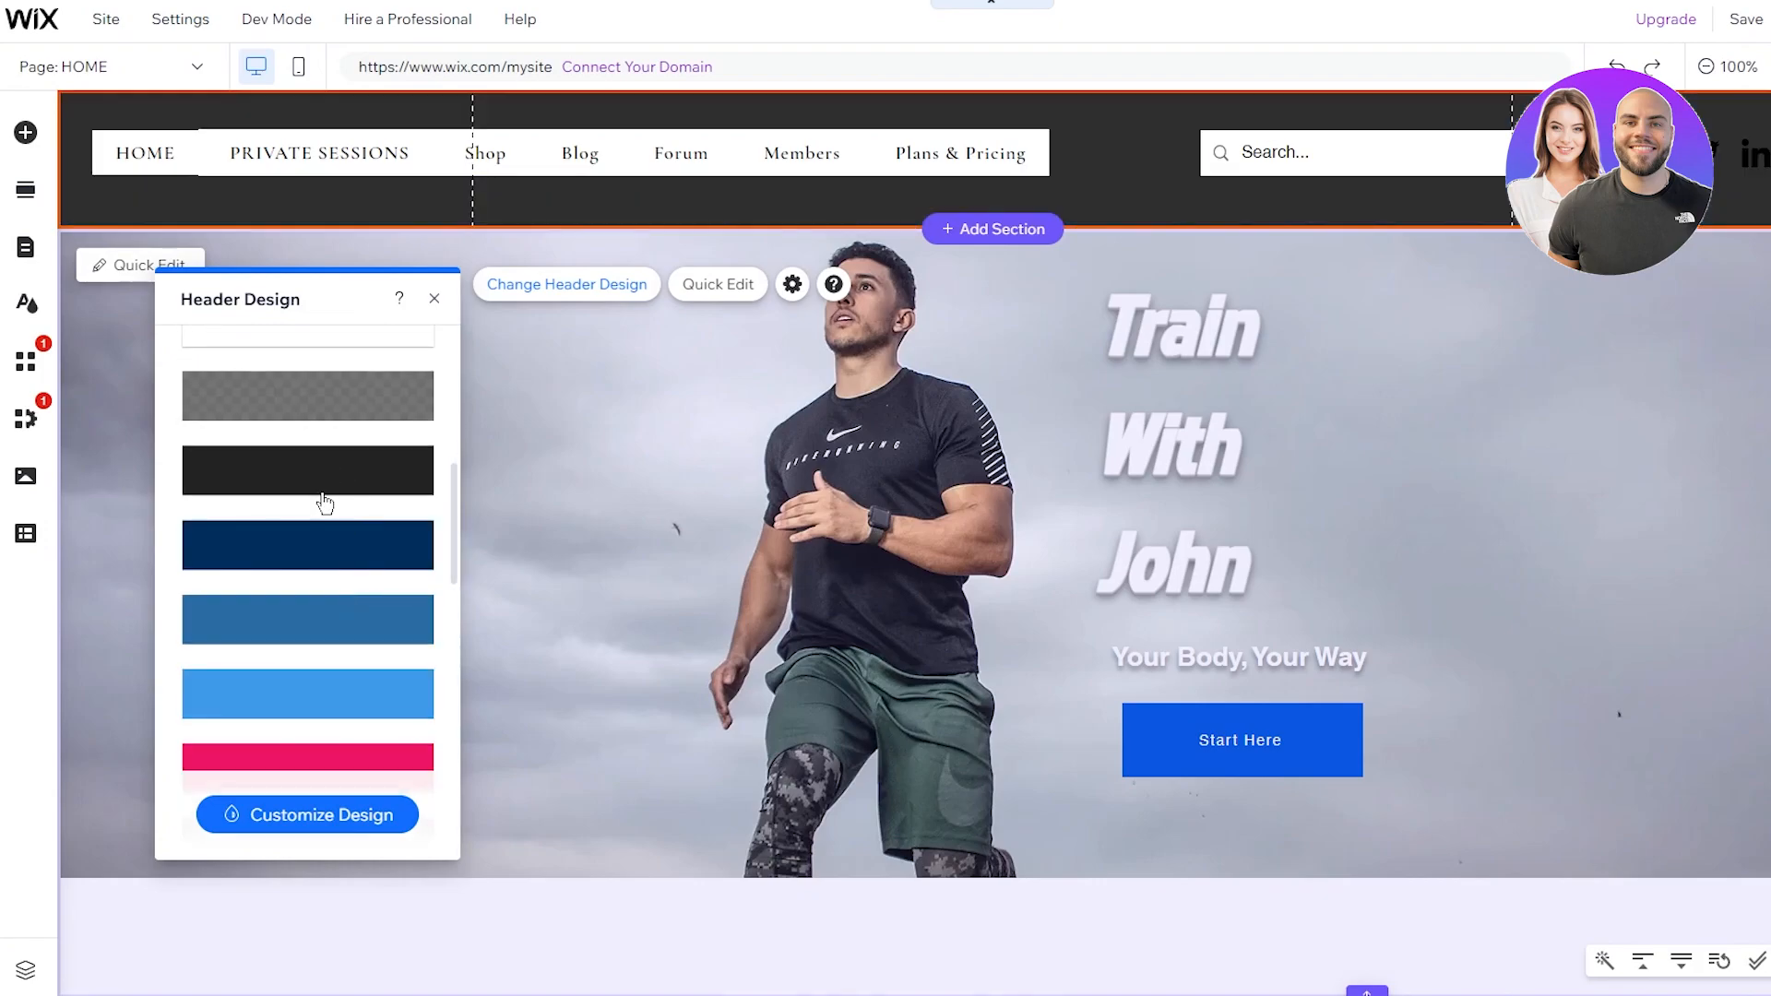
left_click(332, 706)
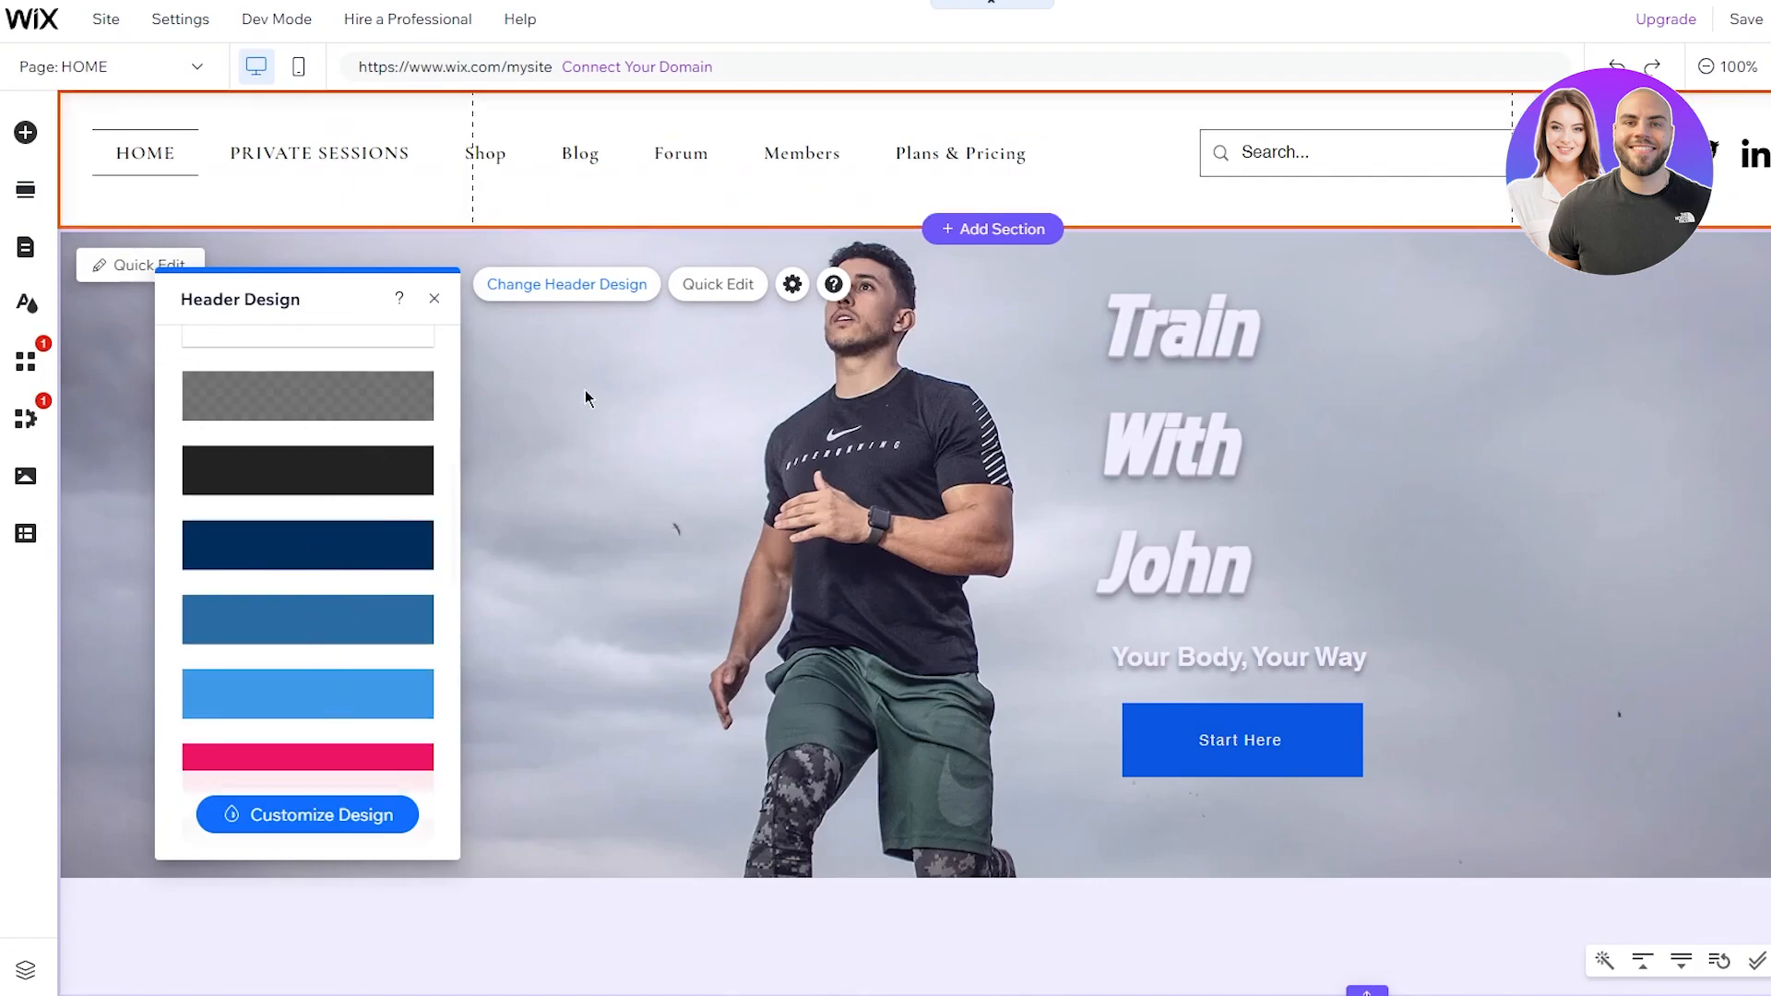
Step: Set the header's scroll behaviour to Scrolls with site after briefly trying Freezes
left_click(805, 288)
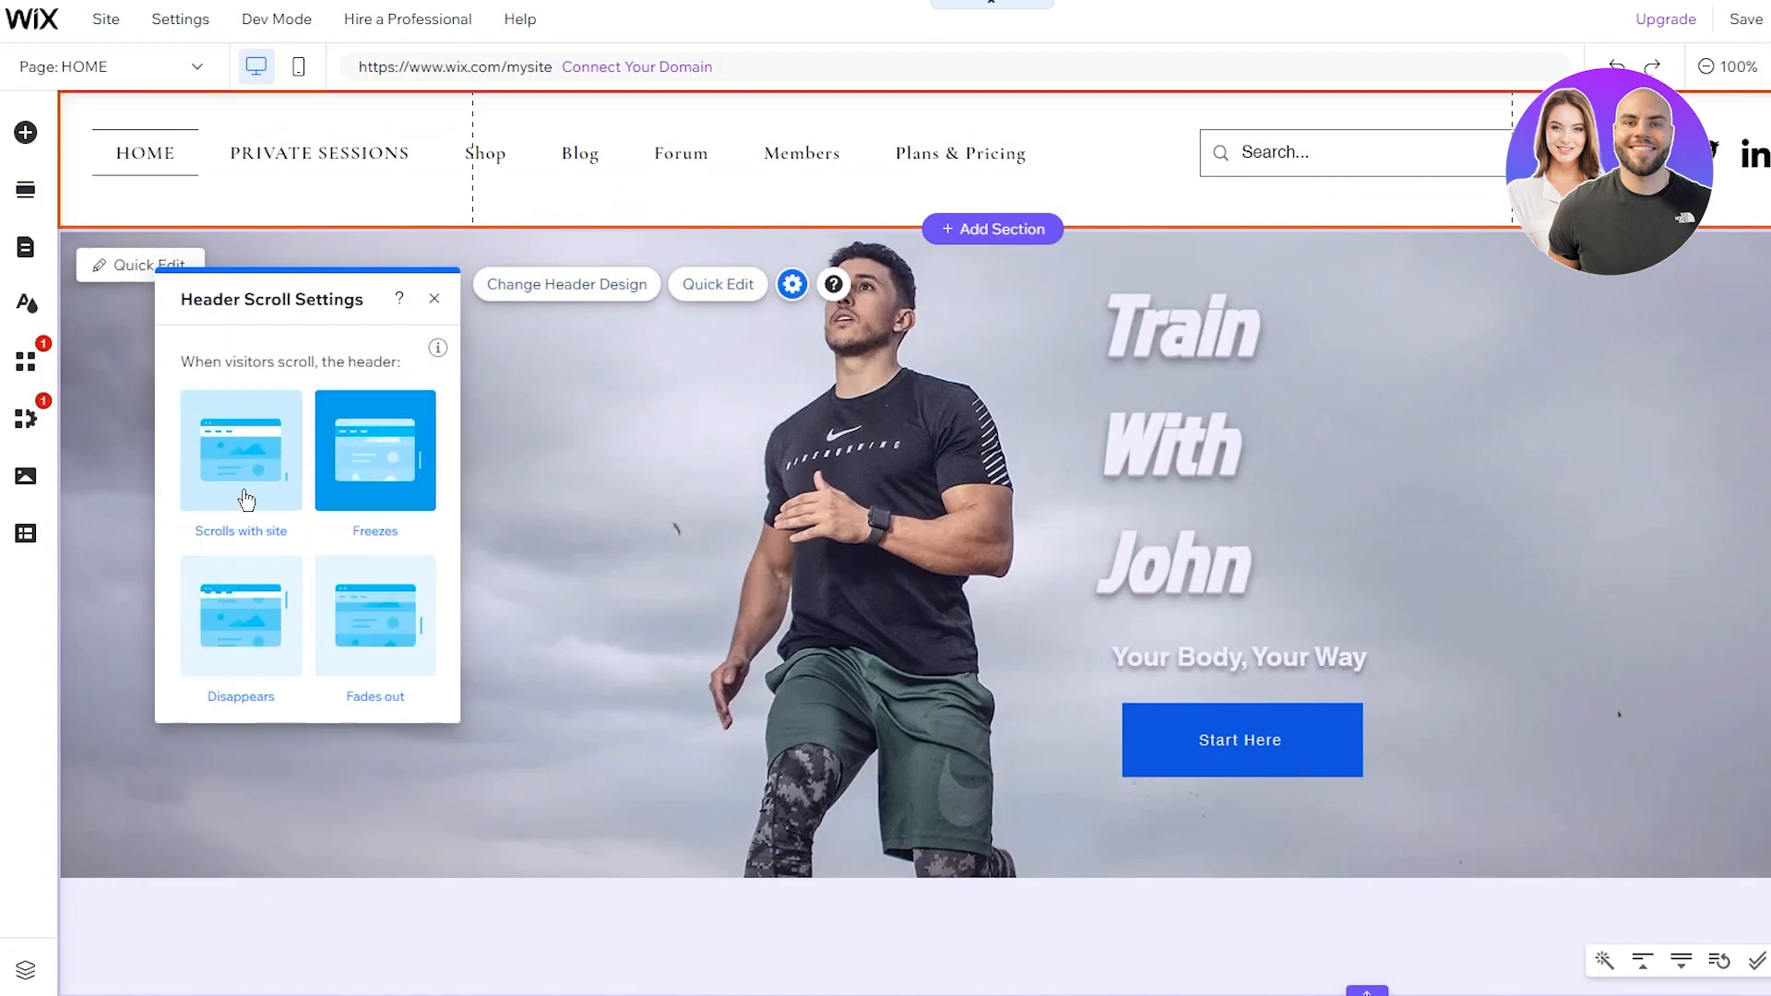
left_click(245, 496)
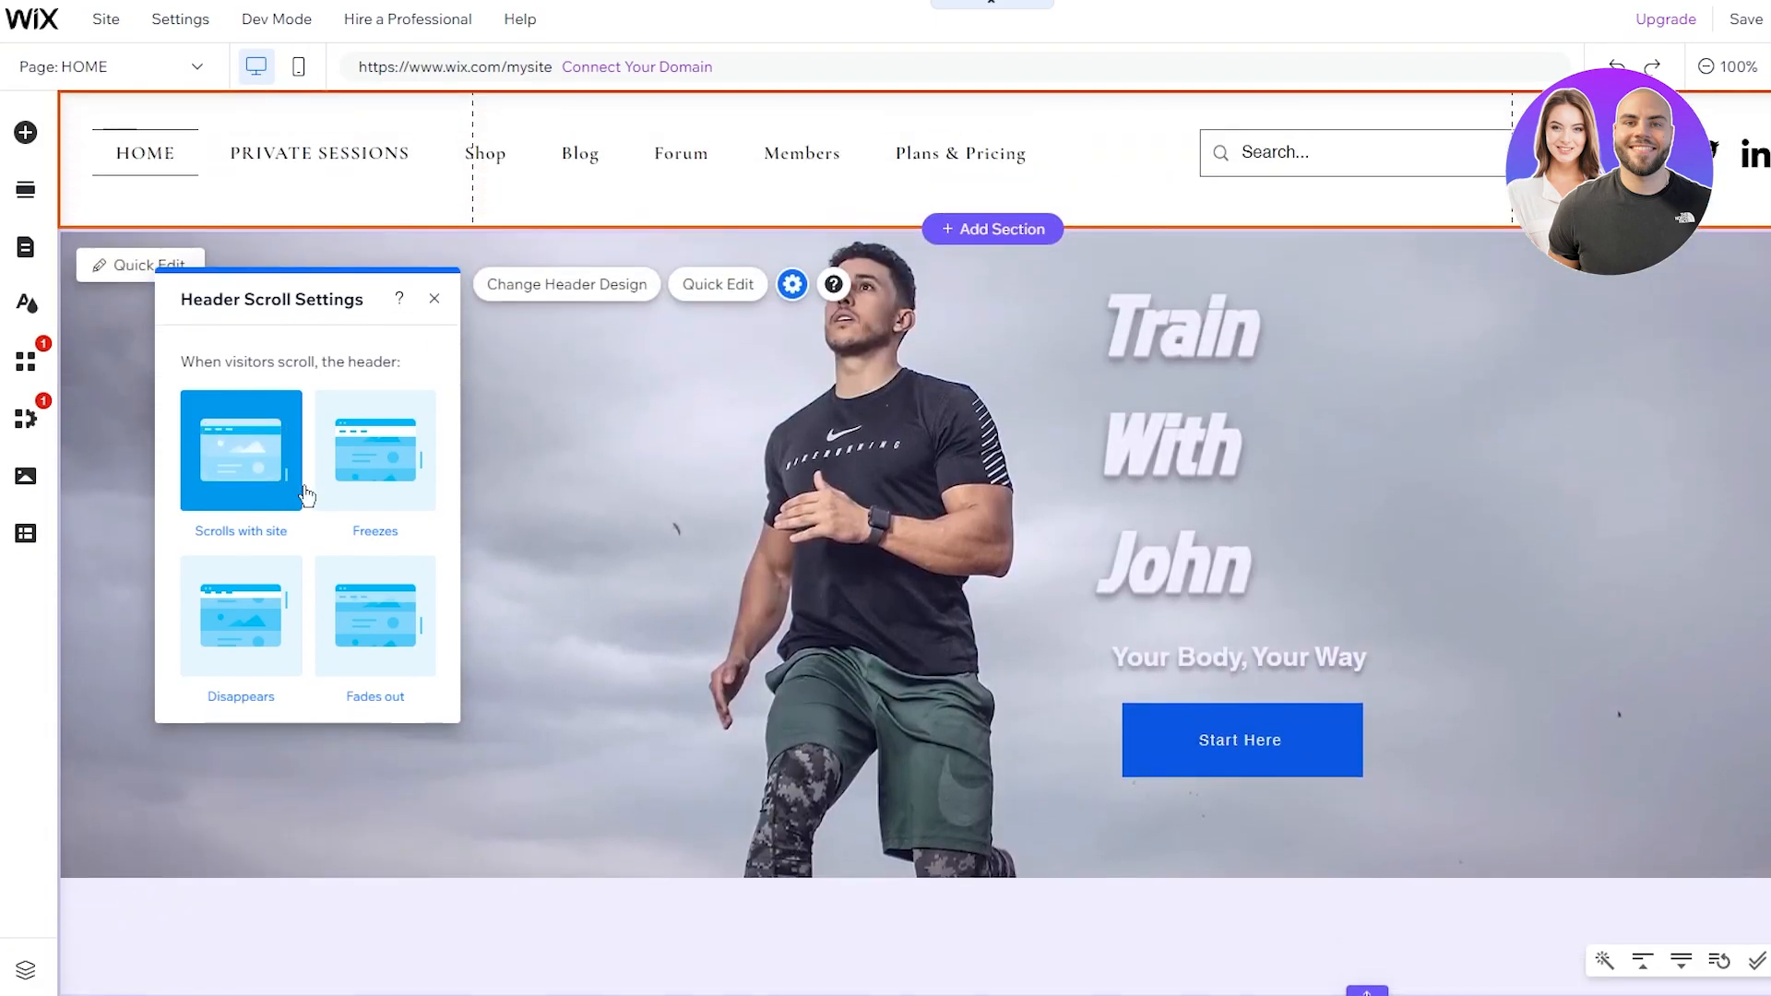
scroll(622, 378, "up", 3)
scroll(778, 201, "up", 2)
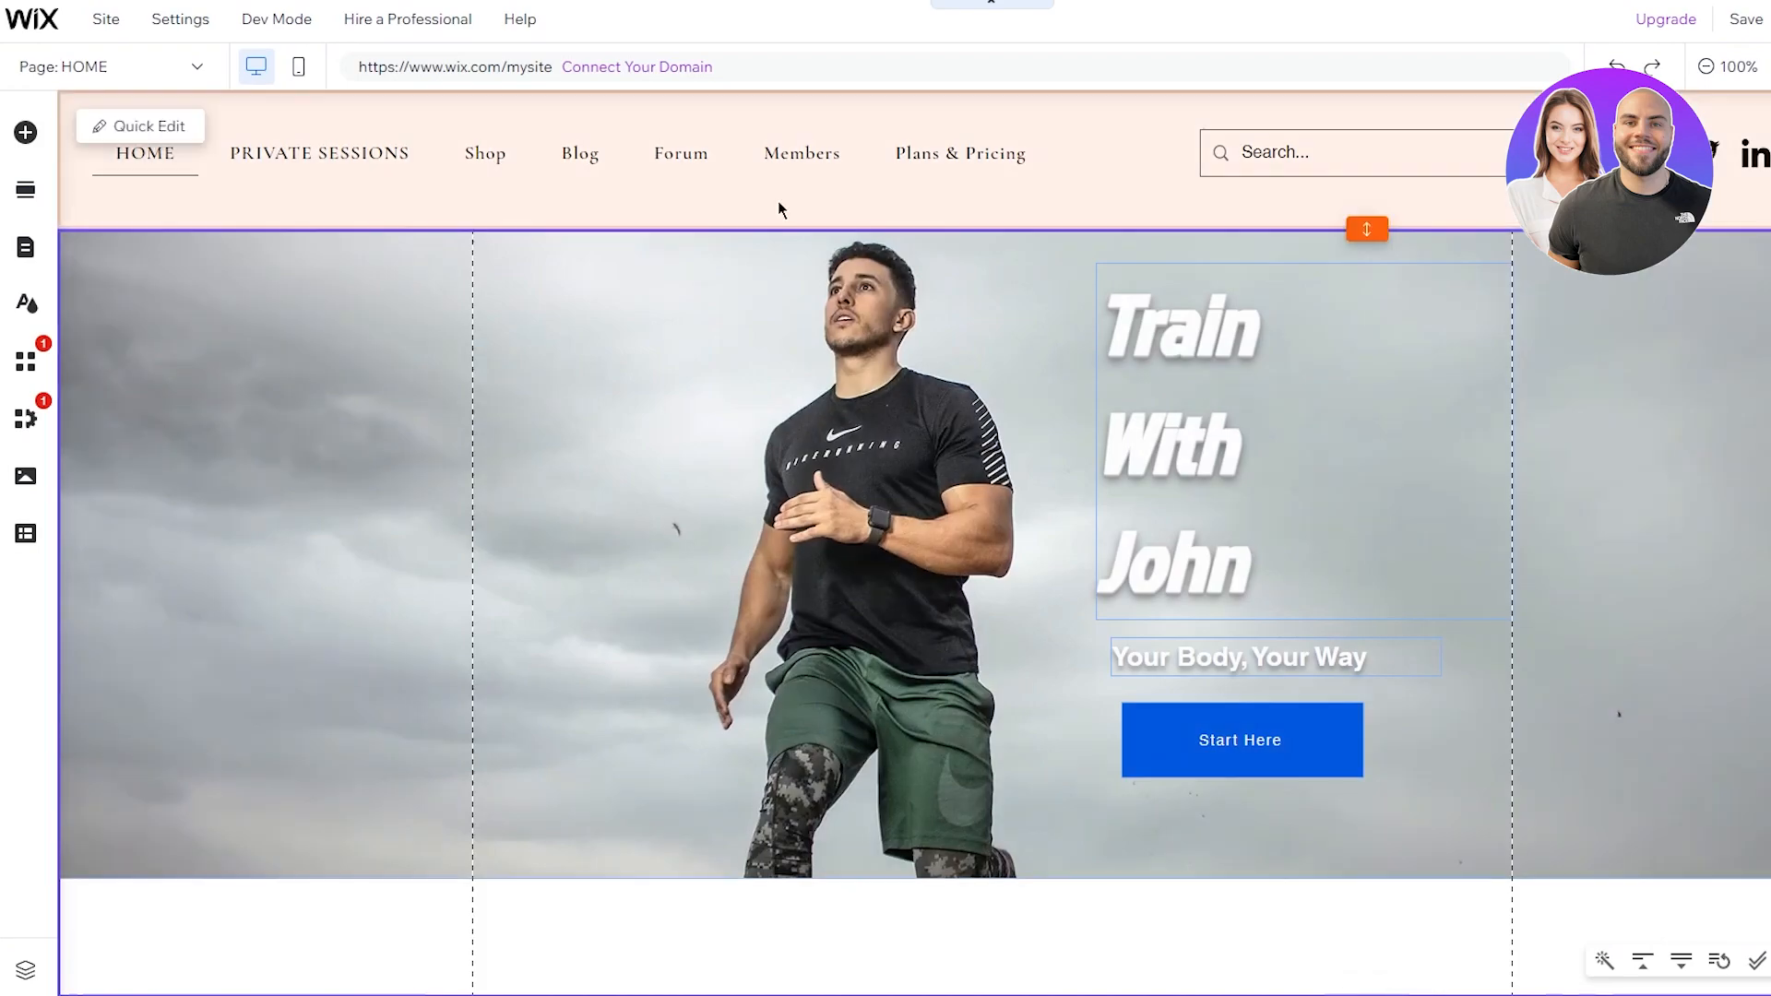
scroll(723, 304, "down", 2)
scroll(723, 312, "up", 2)
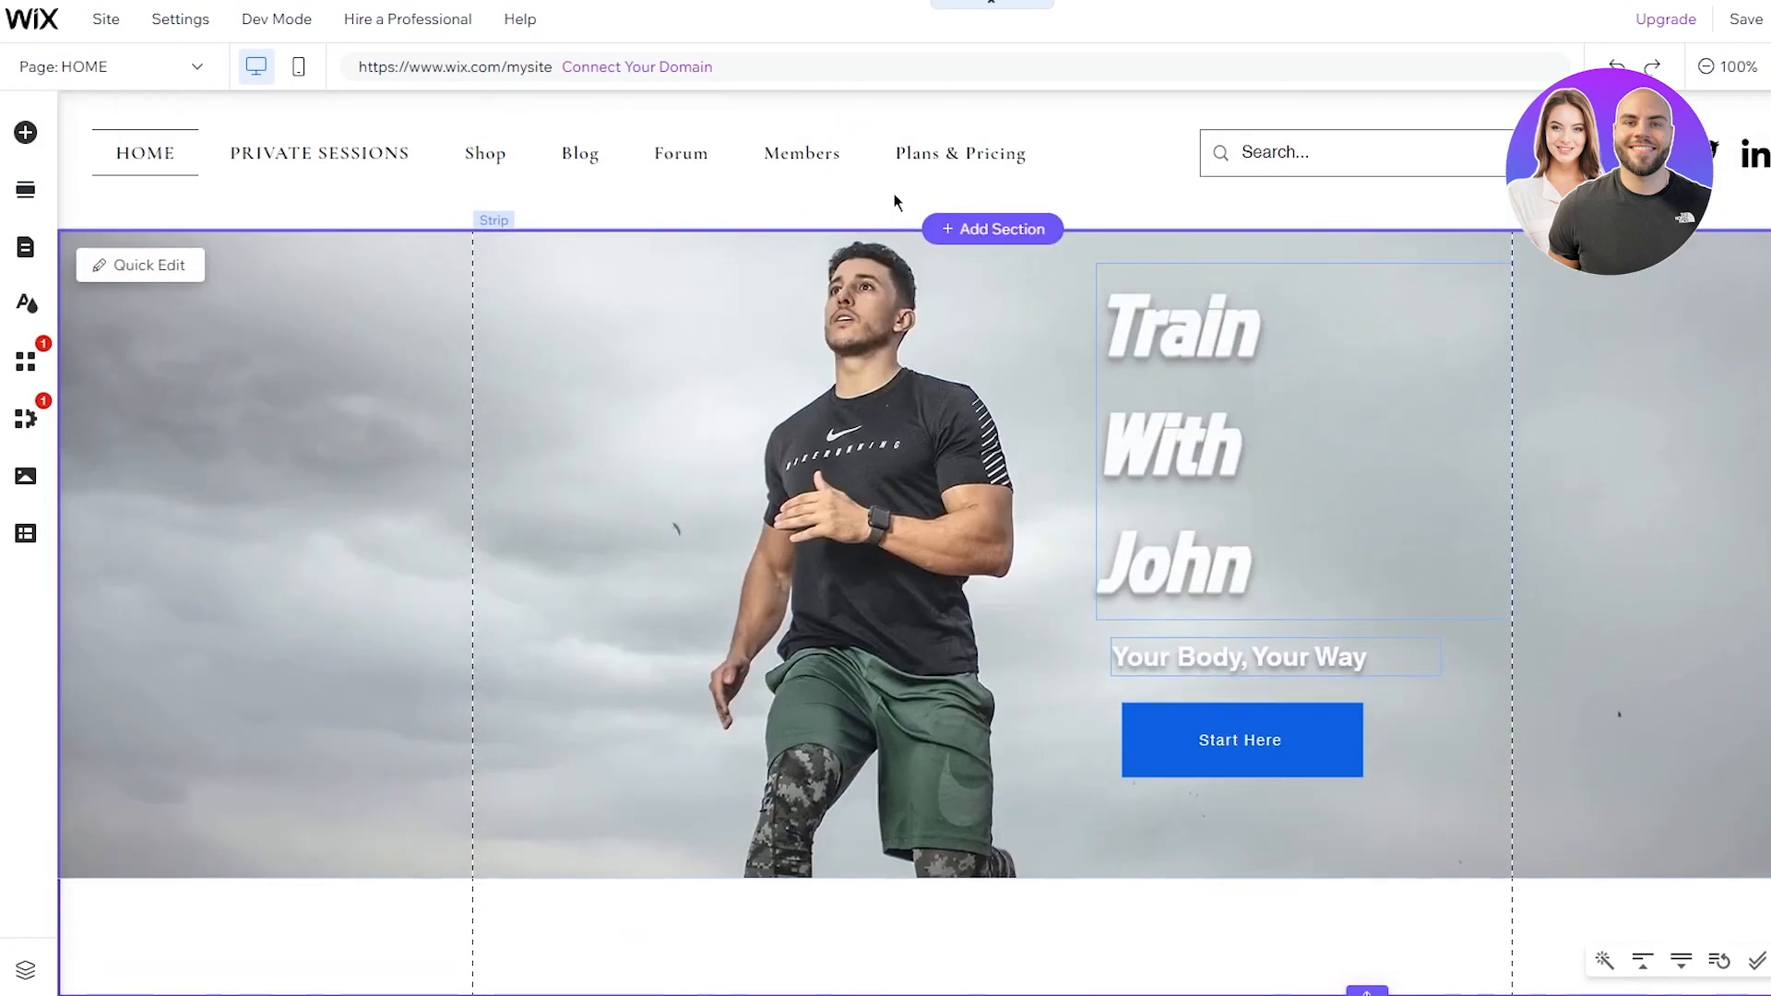
left_click(834, 181)
left_click(792, 284)
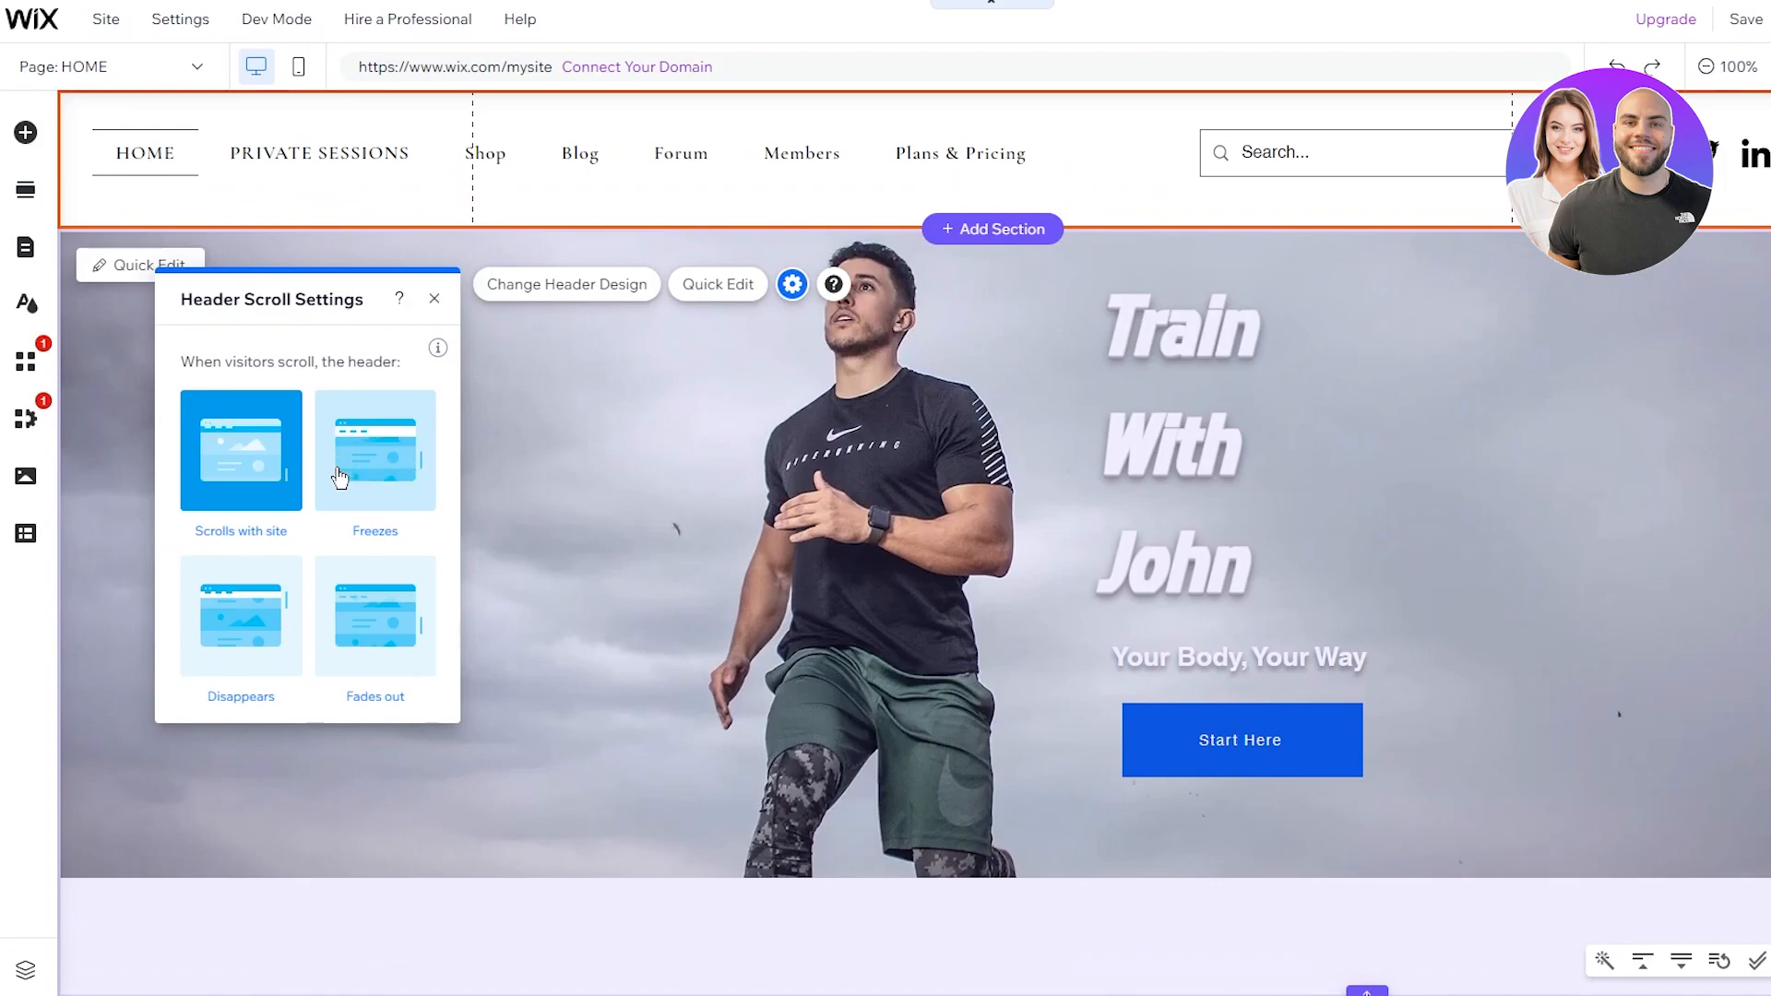
left_click(335, 467)
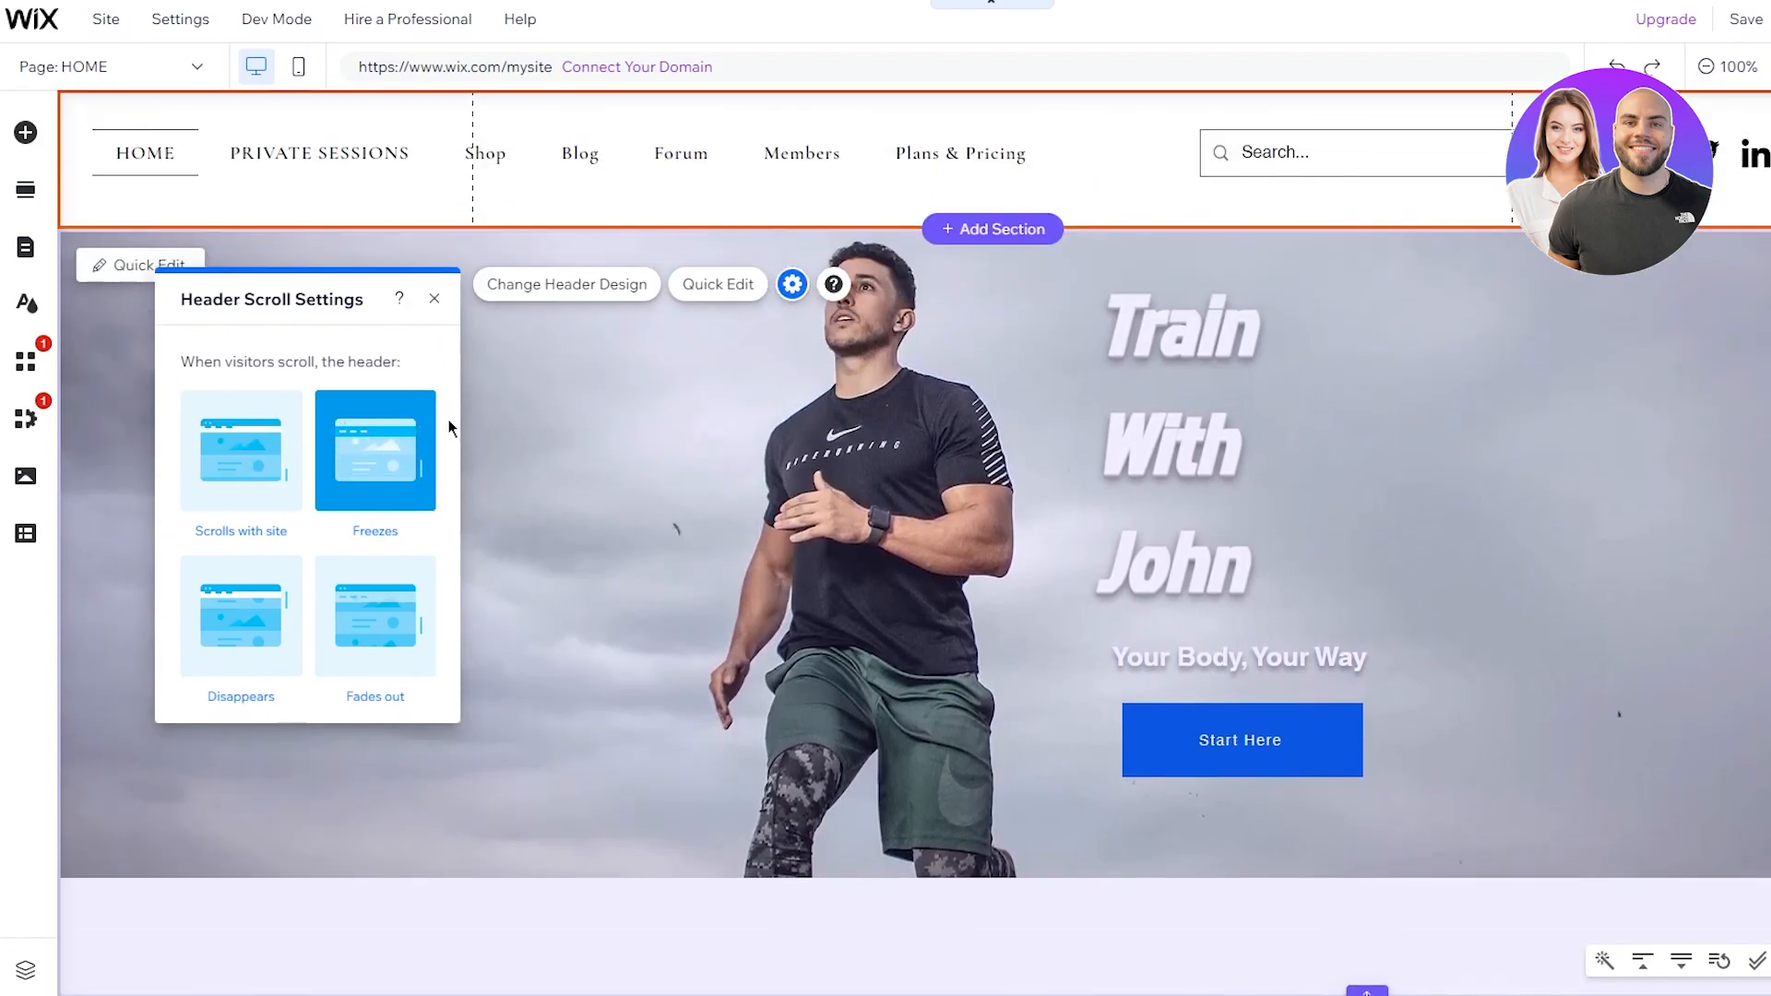
scroll(540, 423, "down", 2)
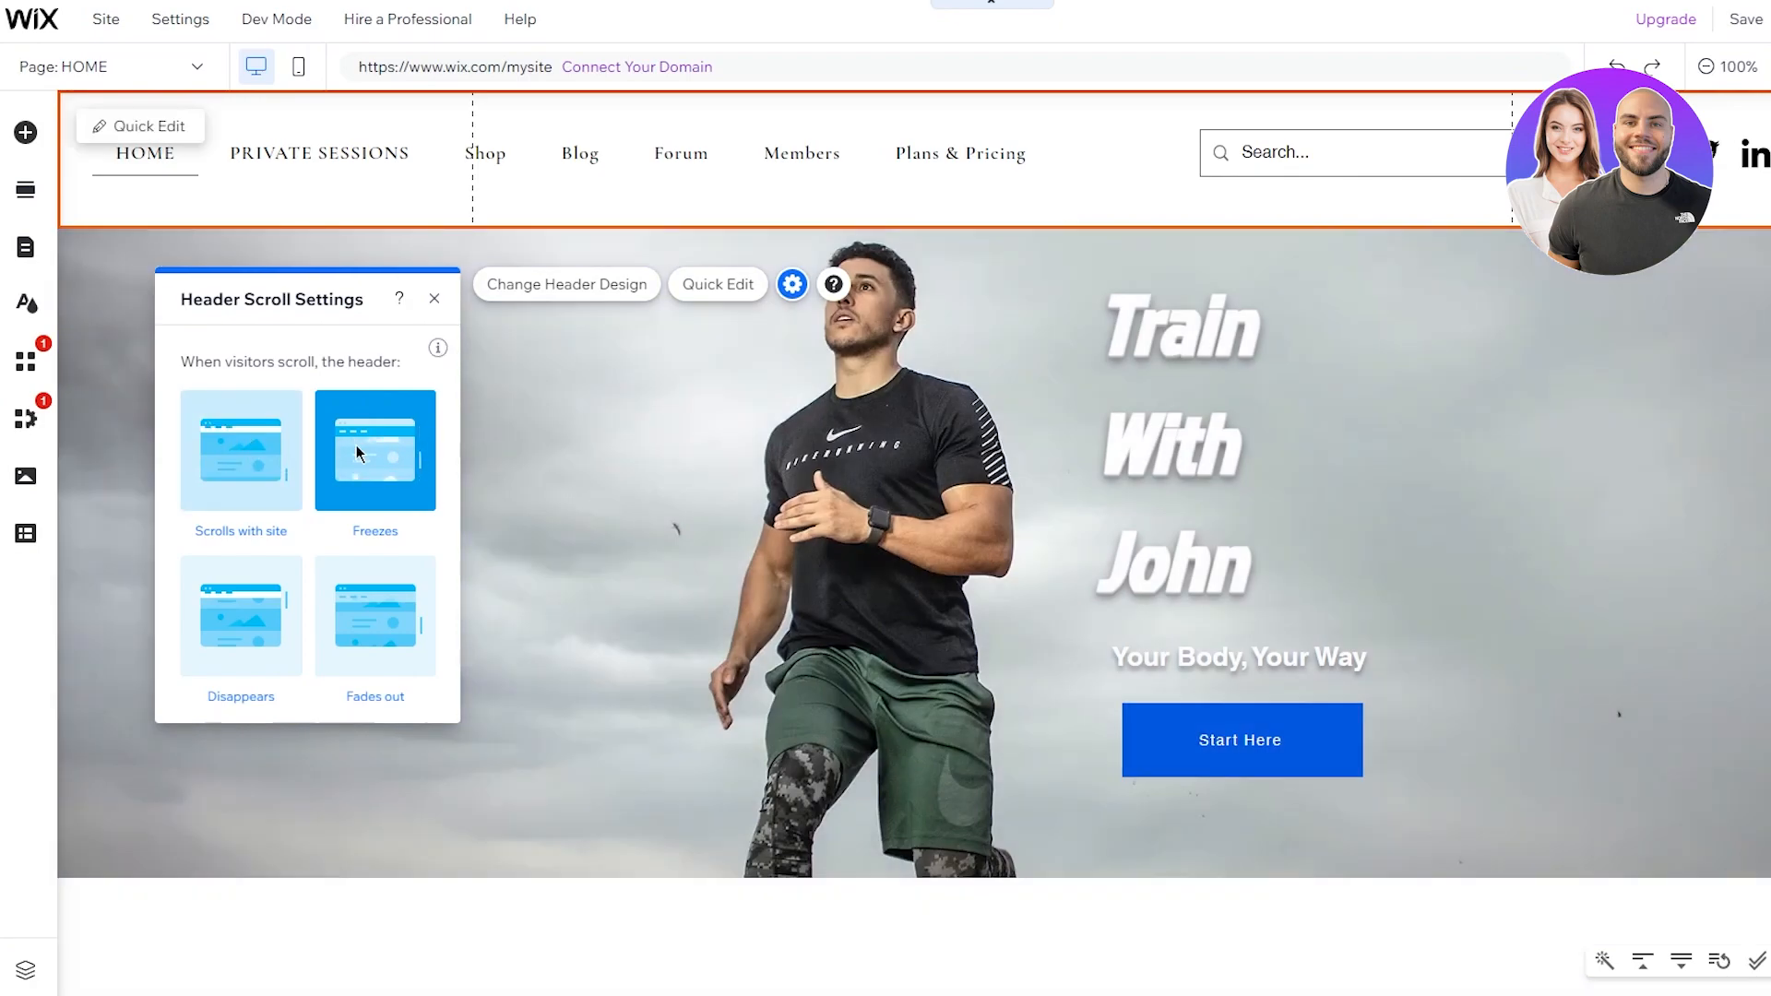
left_click(240, 450)
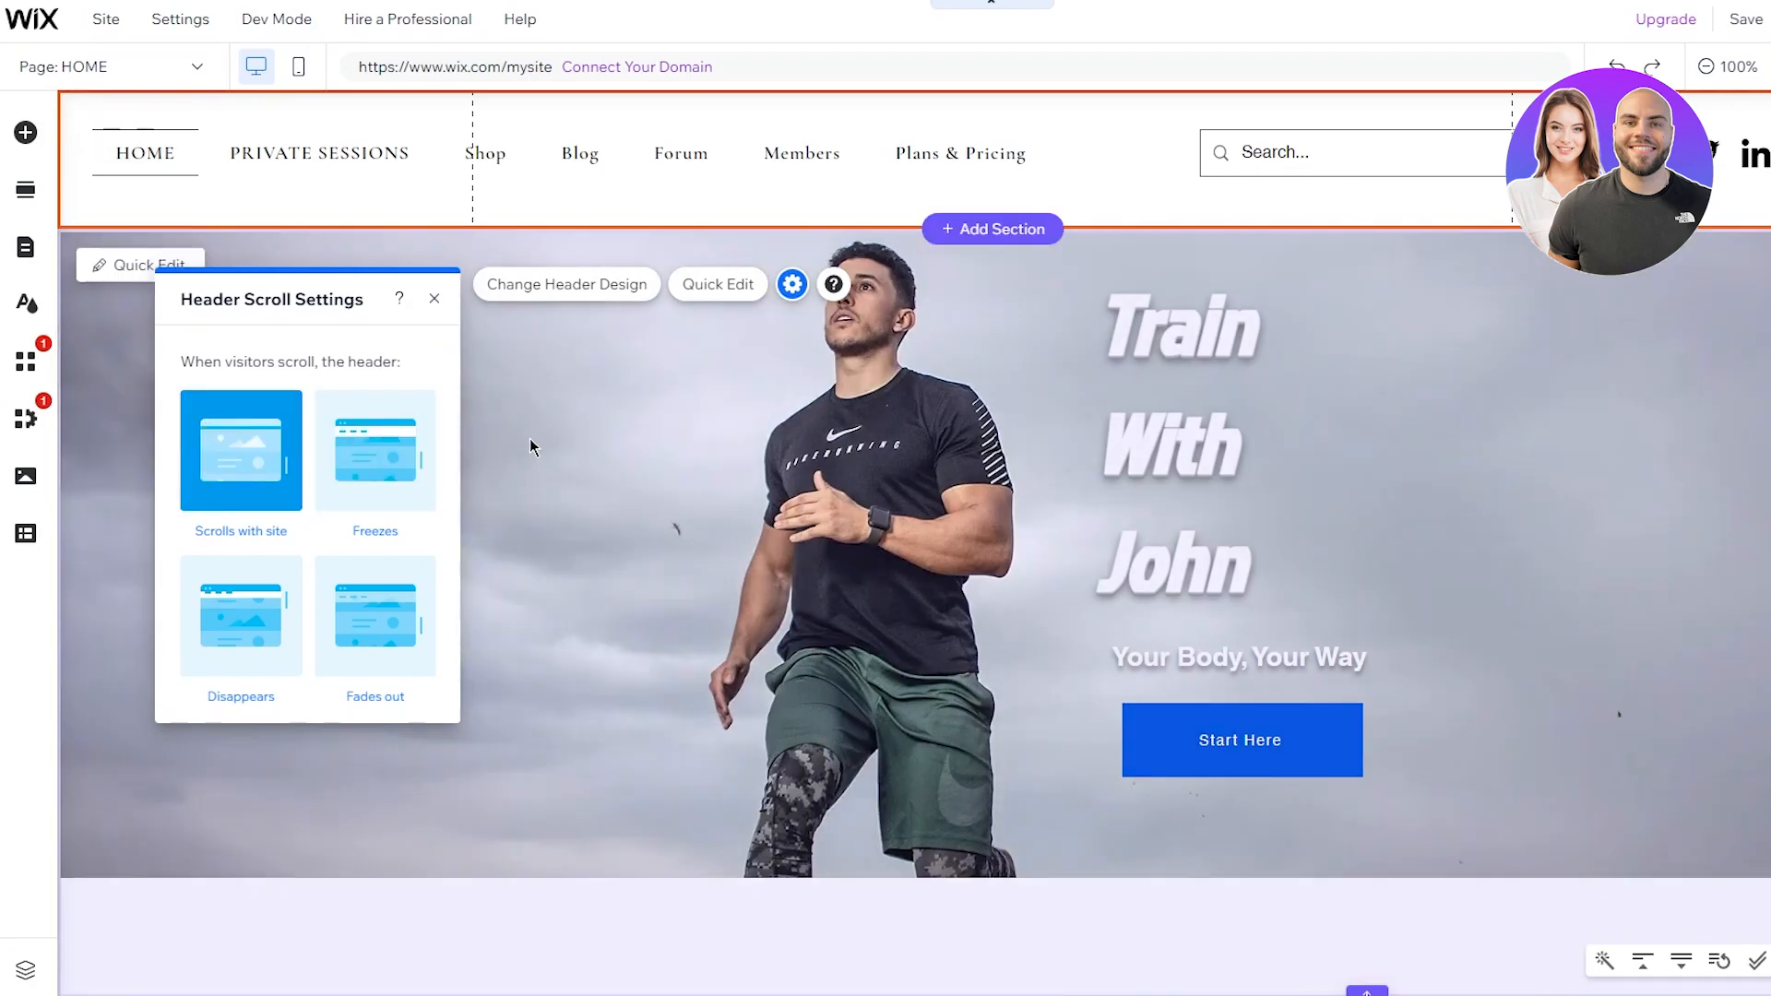
left_click(529, 439)
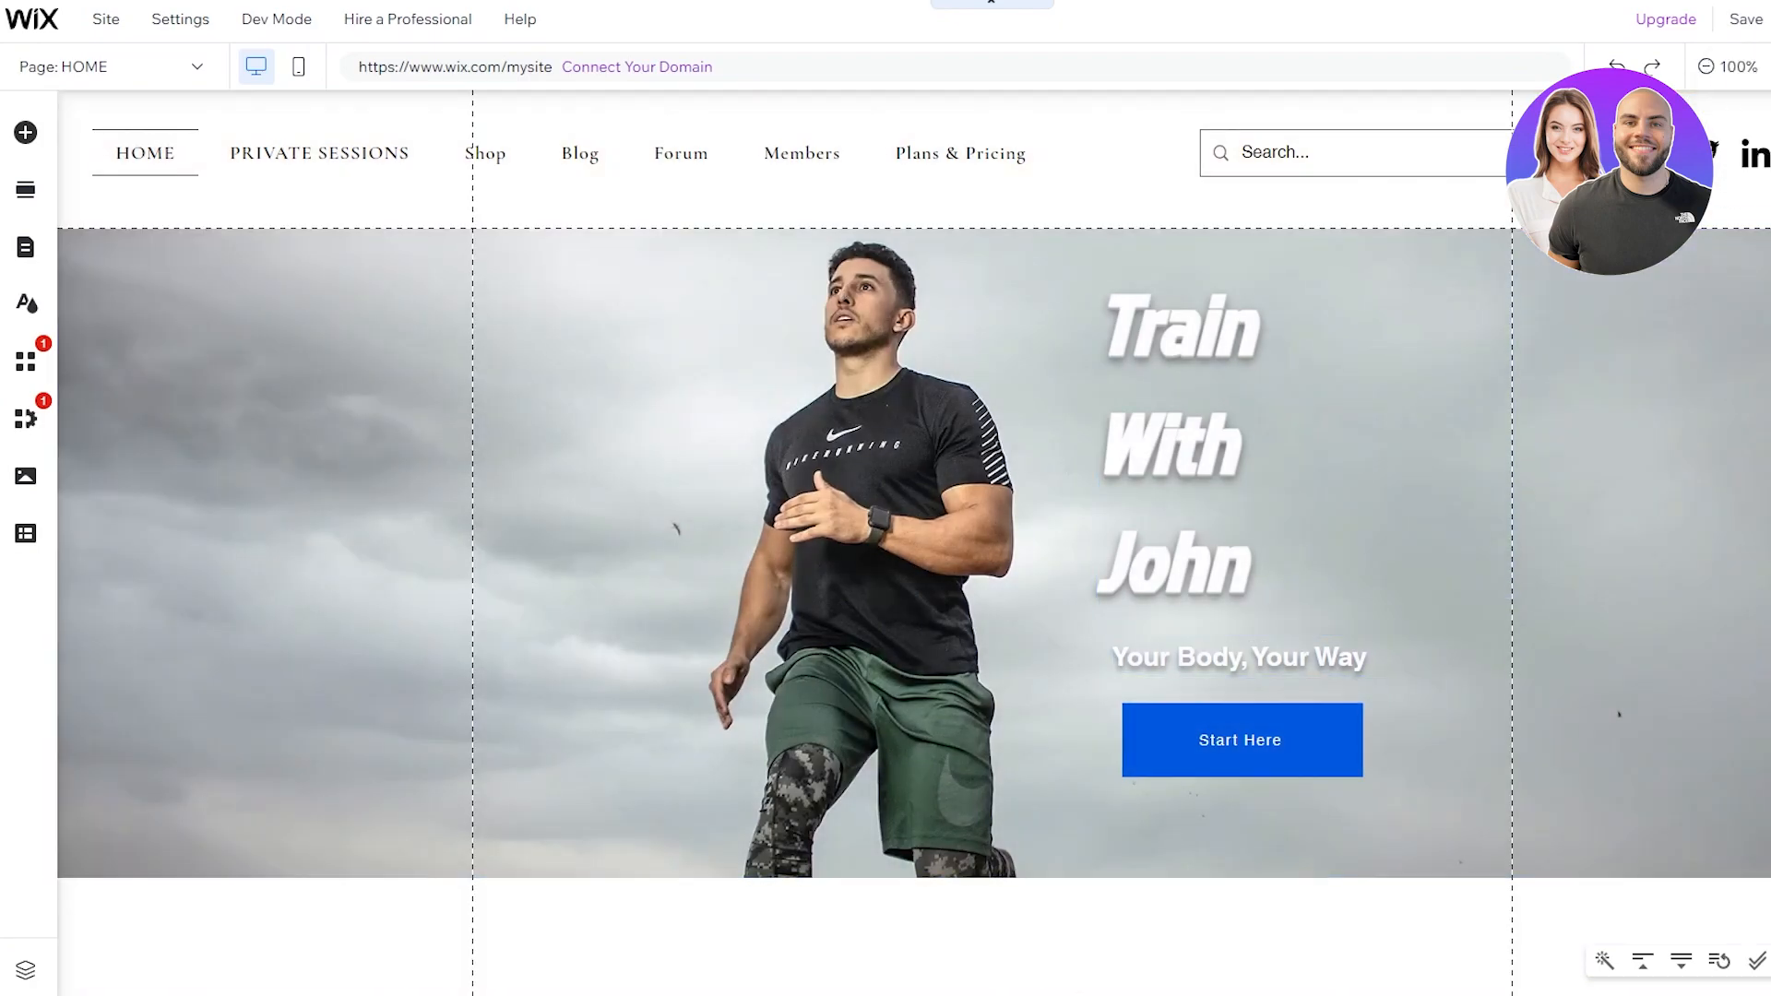
key("ctrl+shift+p")
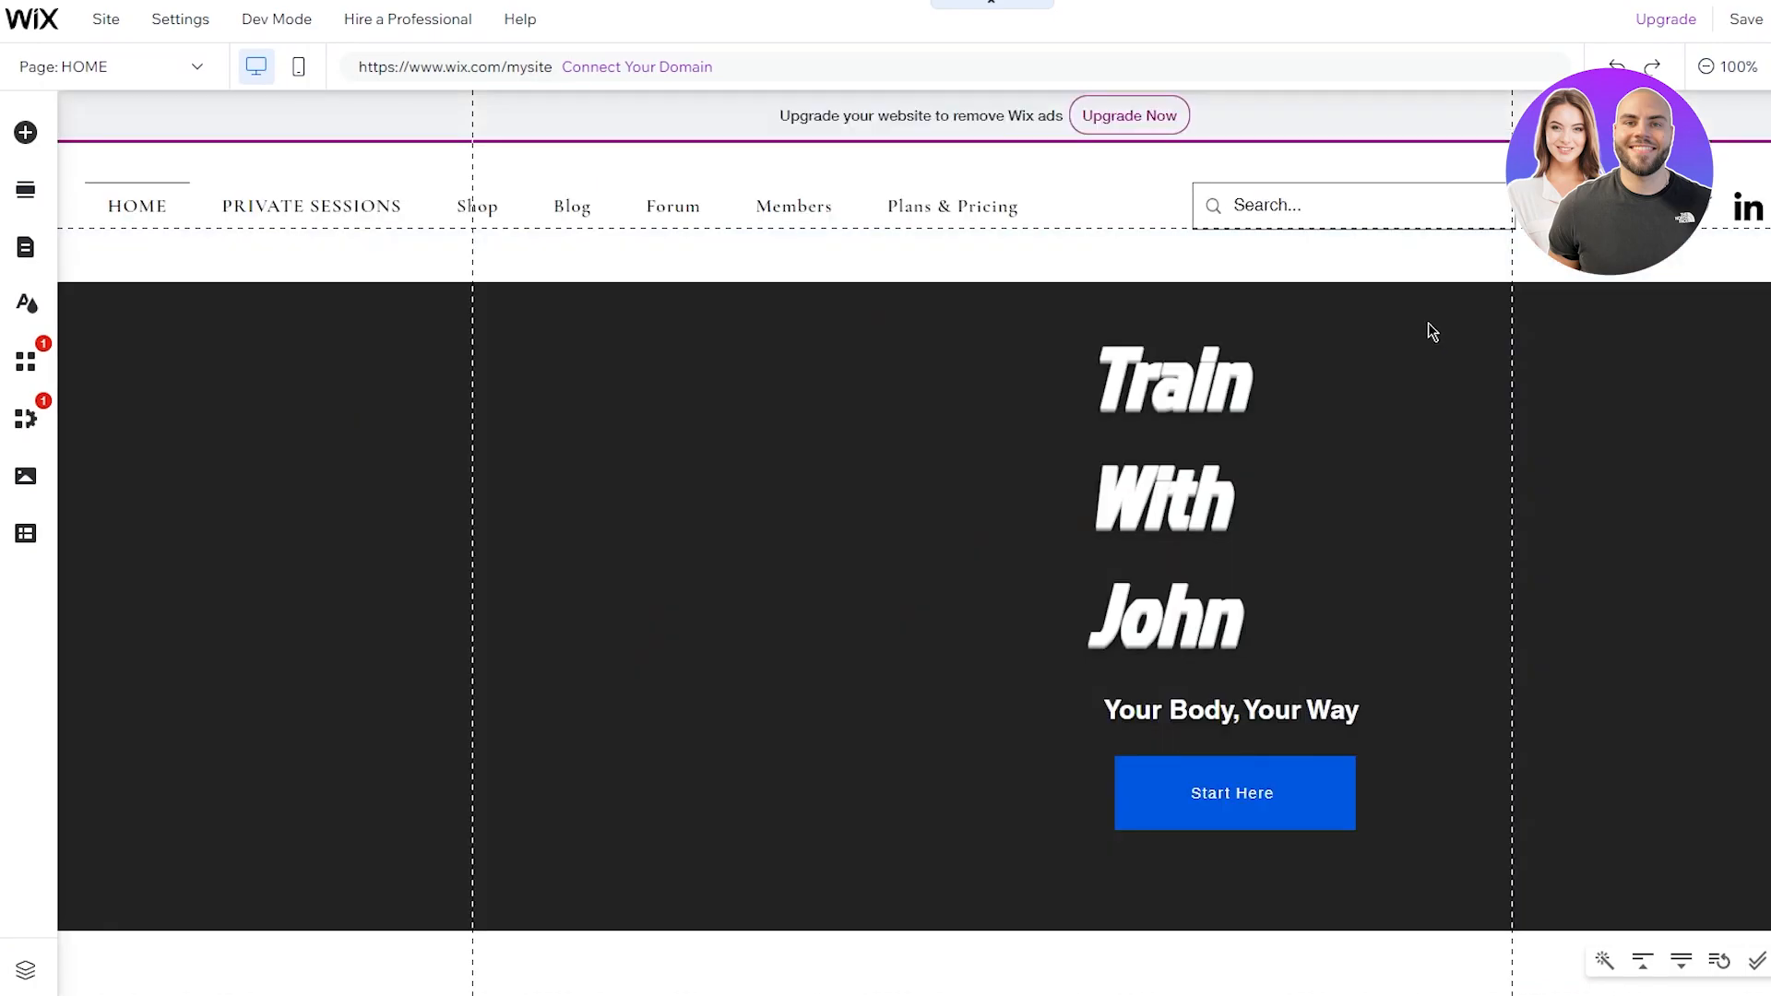
scroll(1295, 324, "down", 2)
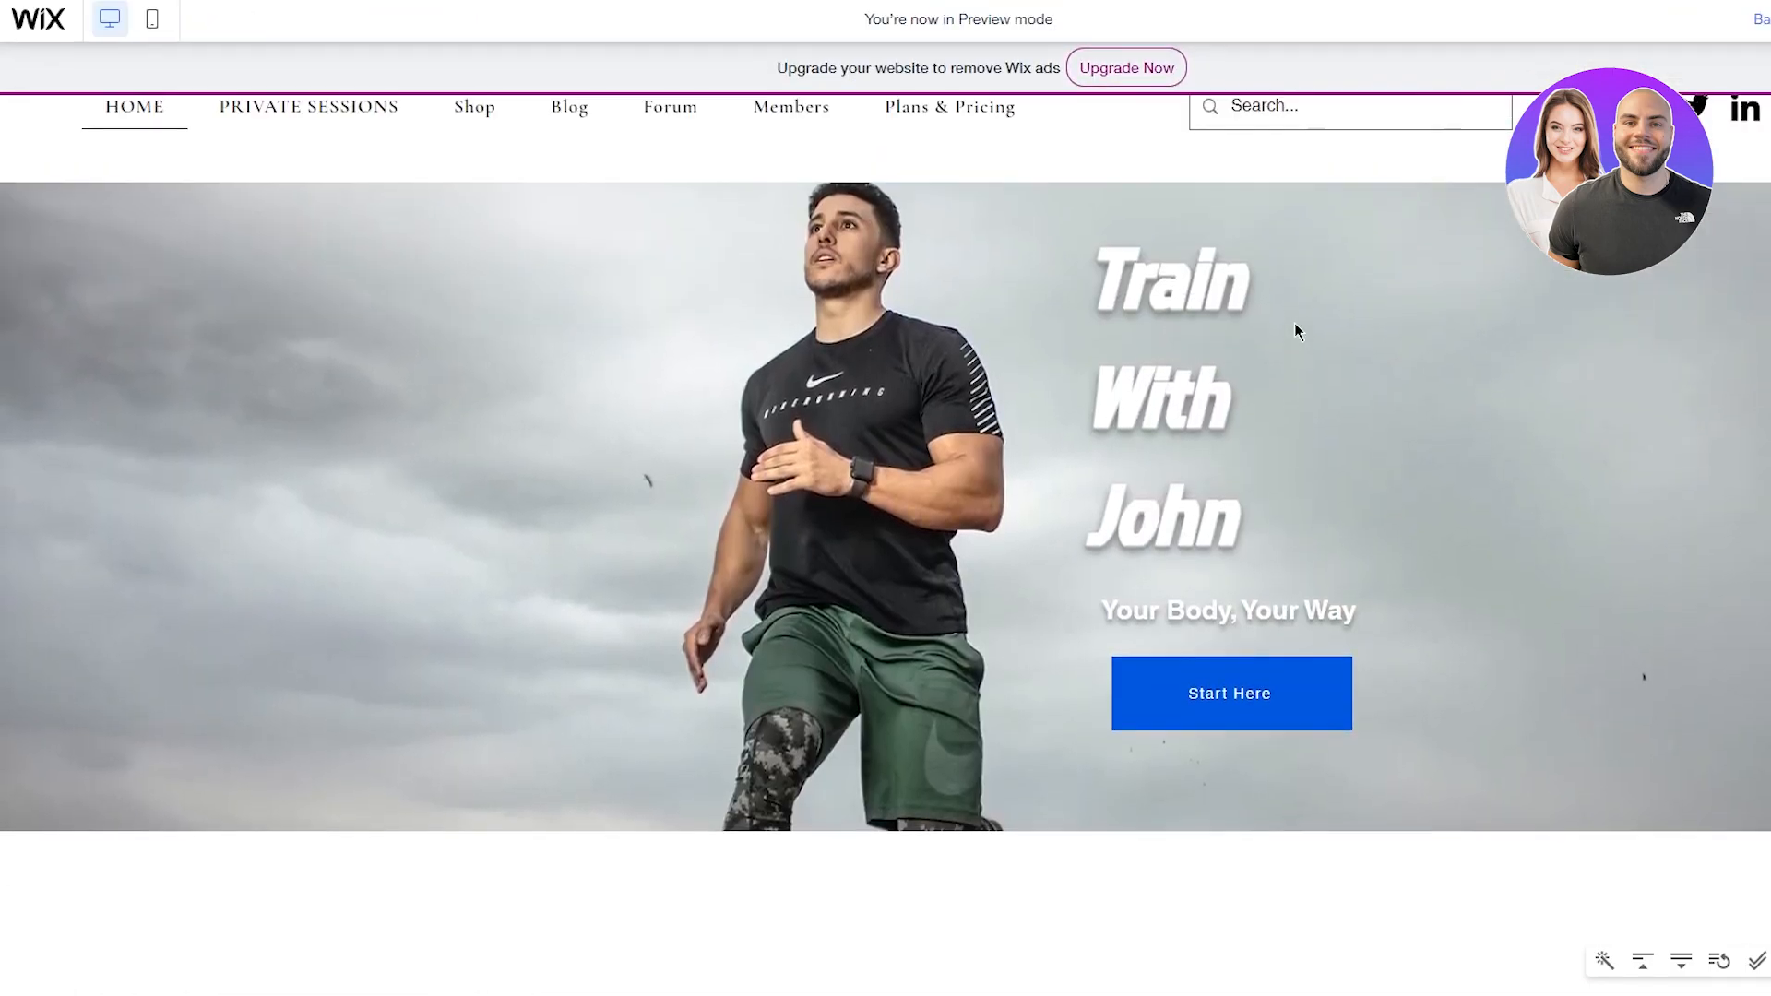
scroll(1295, 324, "up", 2)
scroll(1295, 323, "down", 2)
scroll(1295, 325, "down", 1)
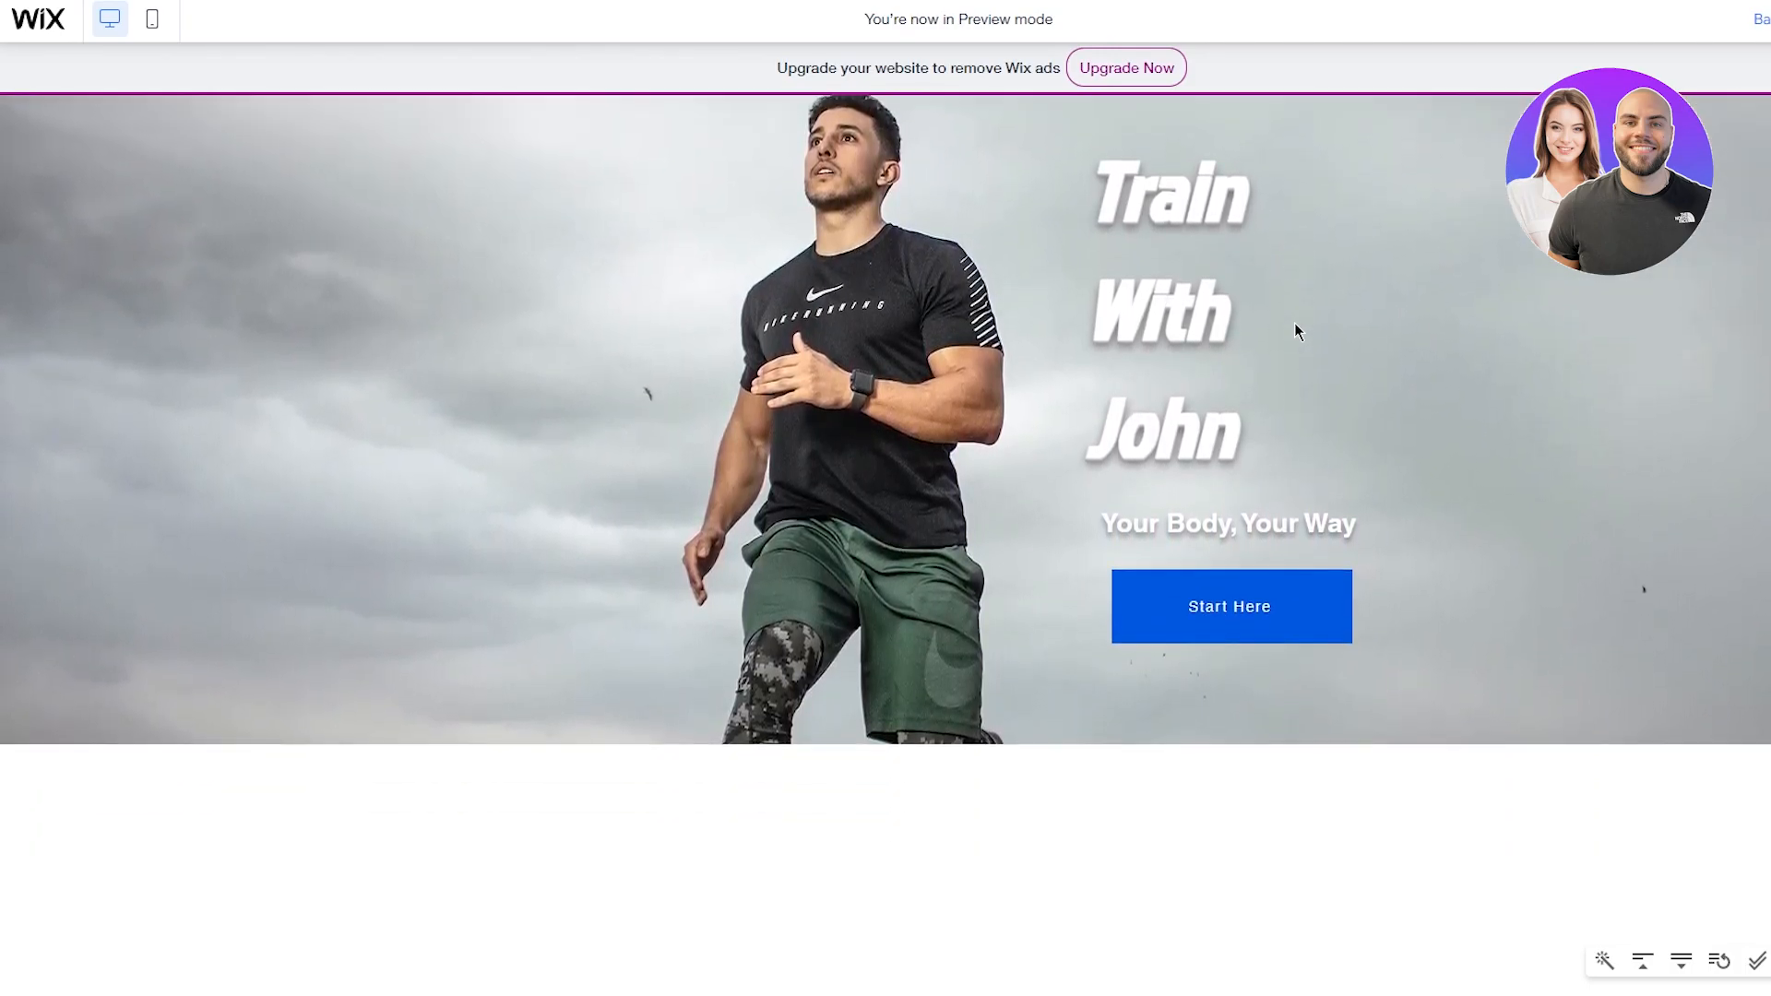
scroll(1295, 325, "up", 3)
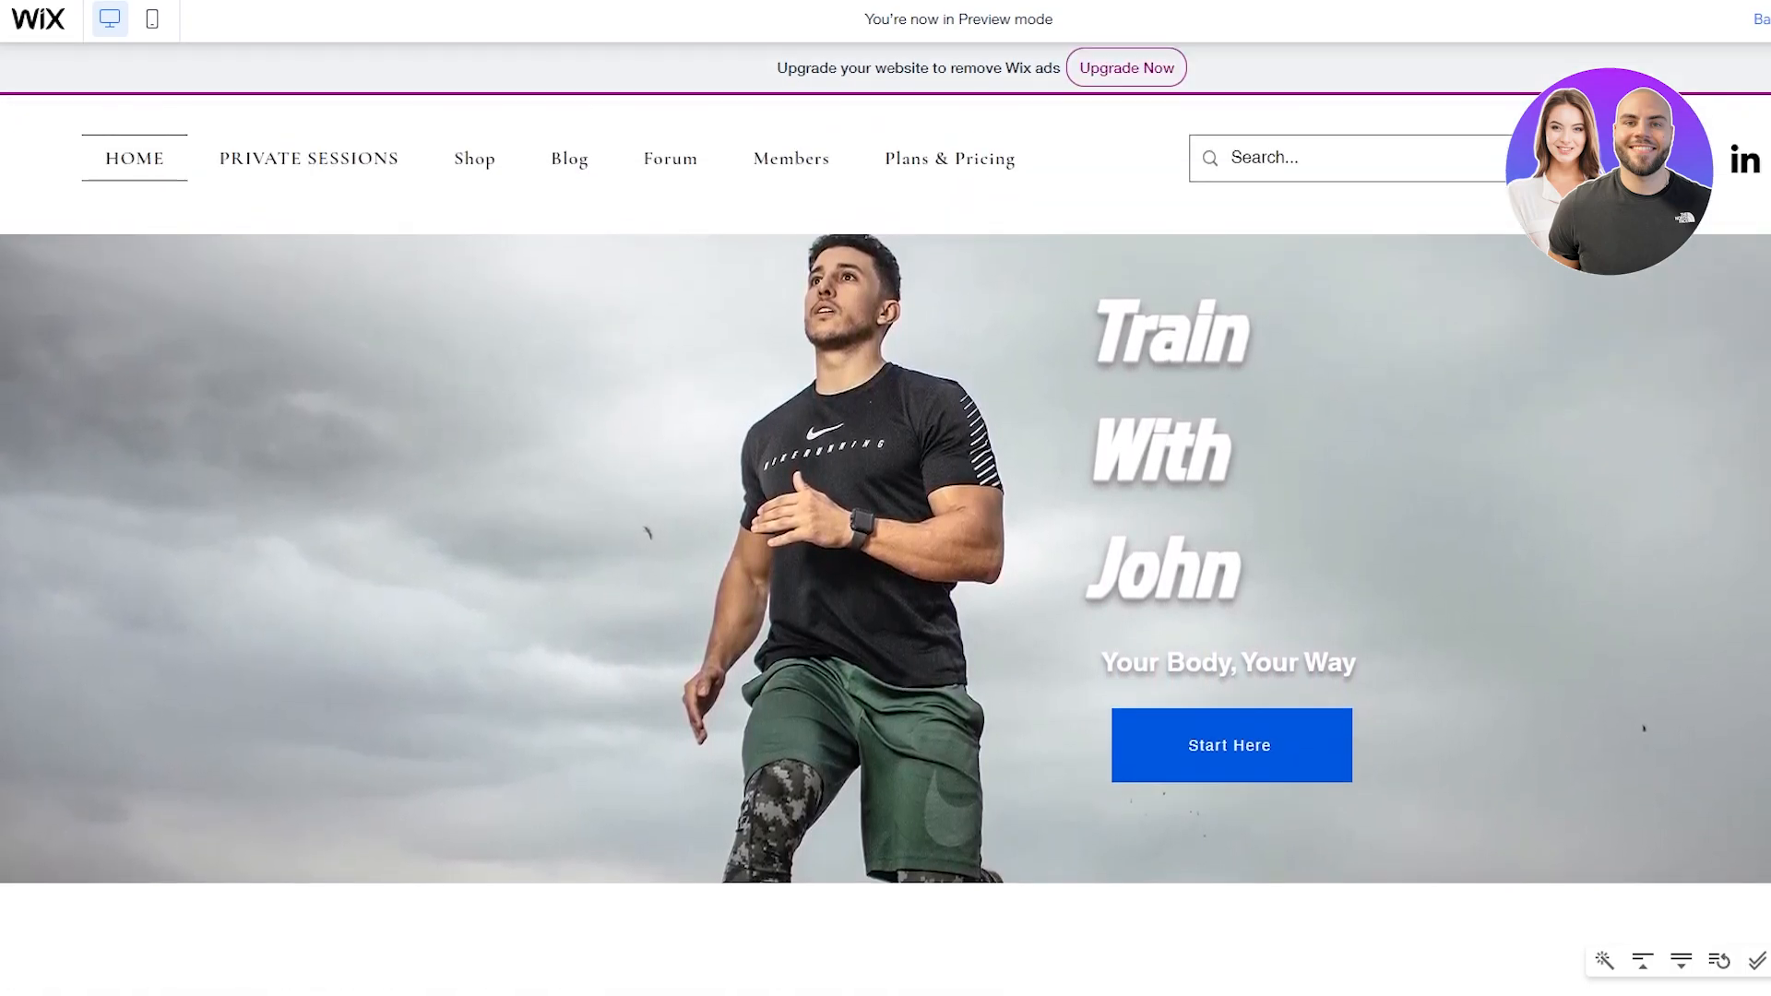
left_click(1761, 19)
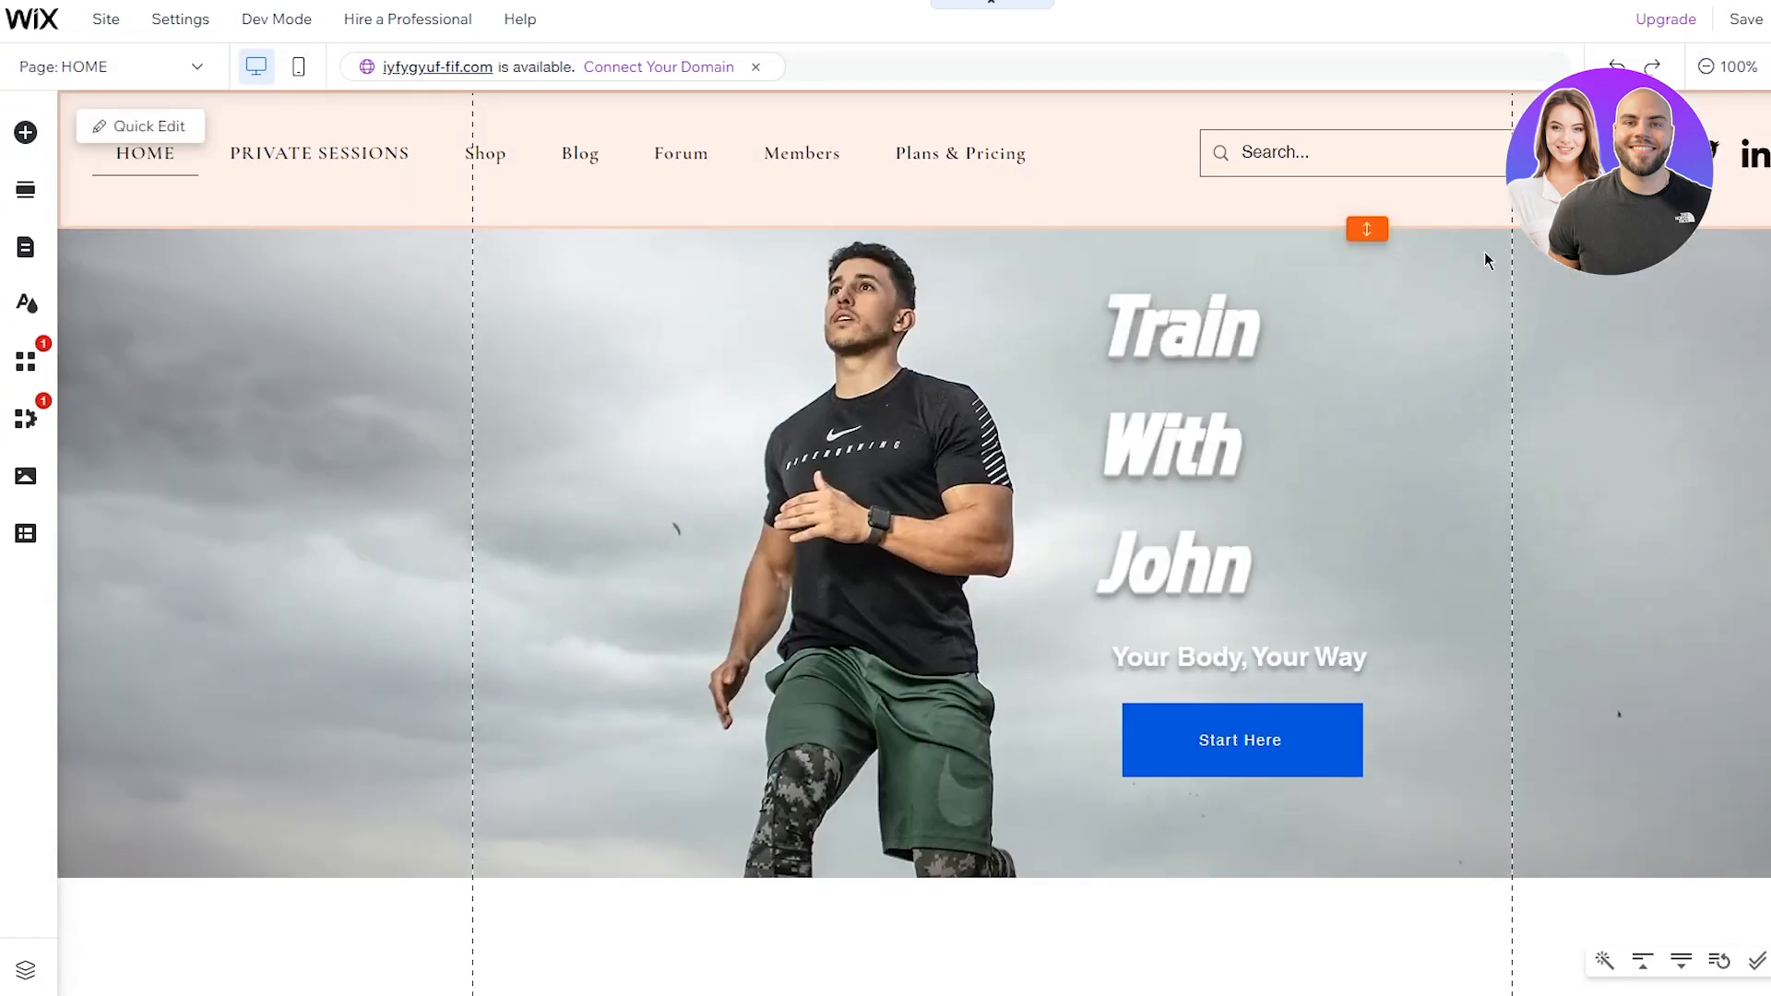
scroll(651, 172, "down", 4)
scroll(651, 173, "up", 4)
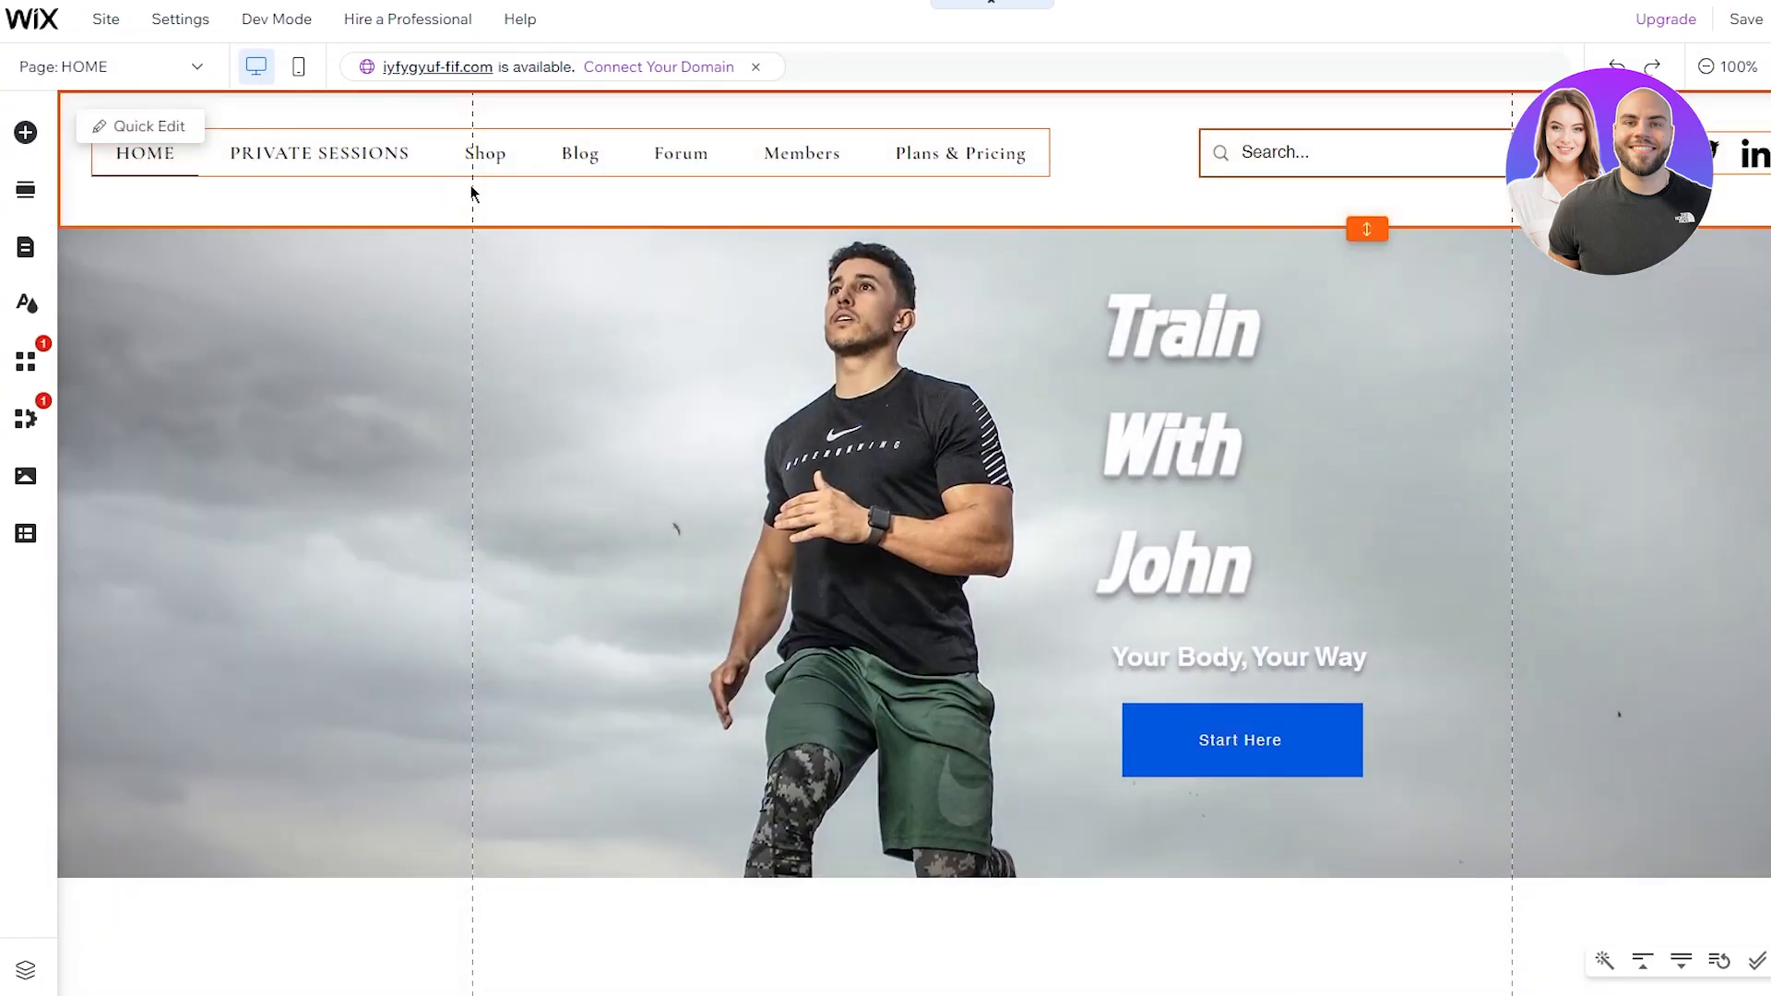
left_click(655, 198)
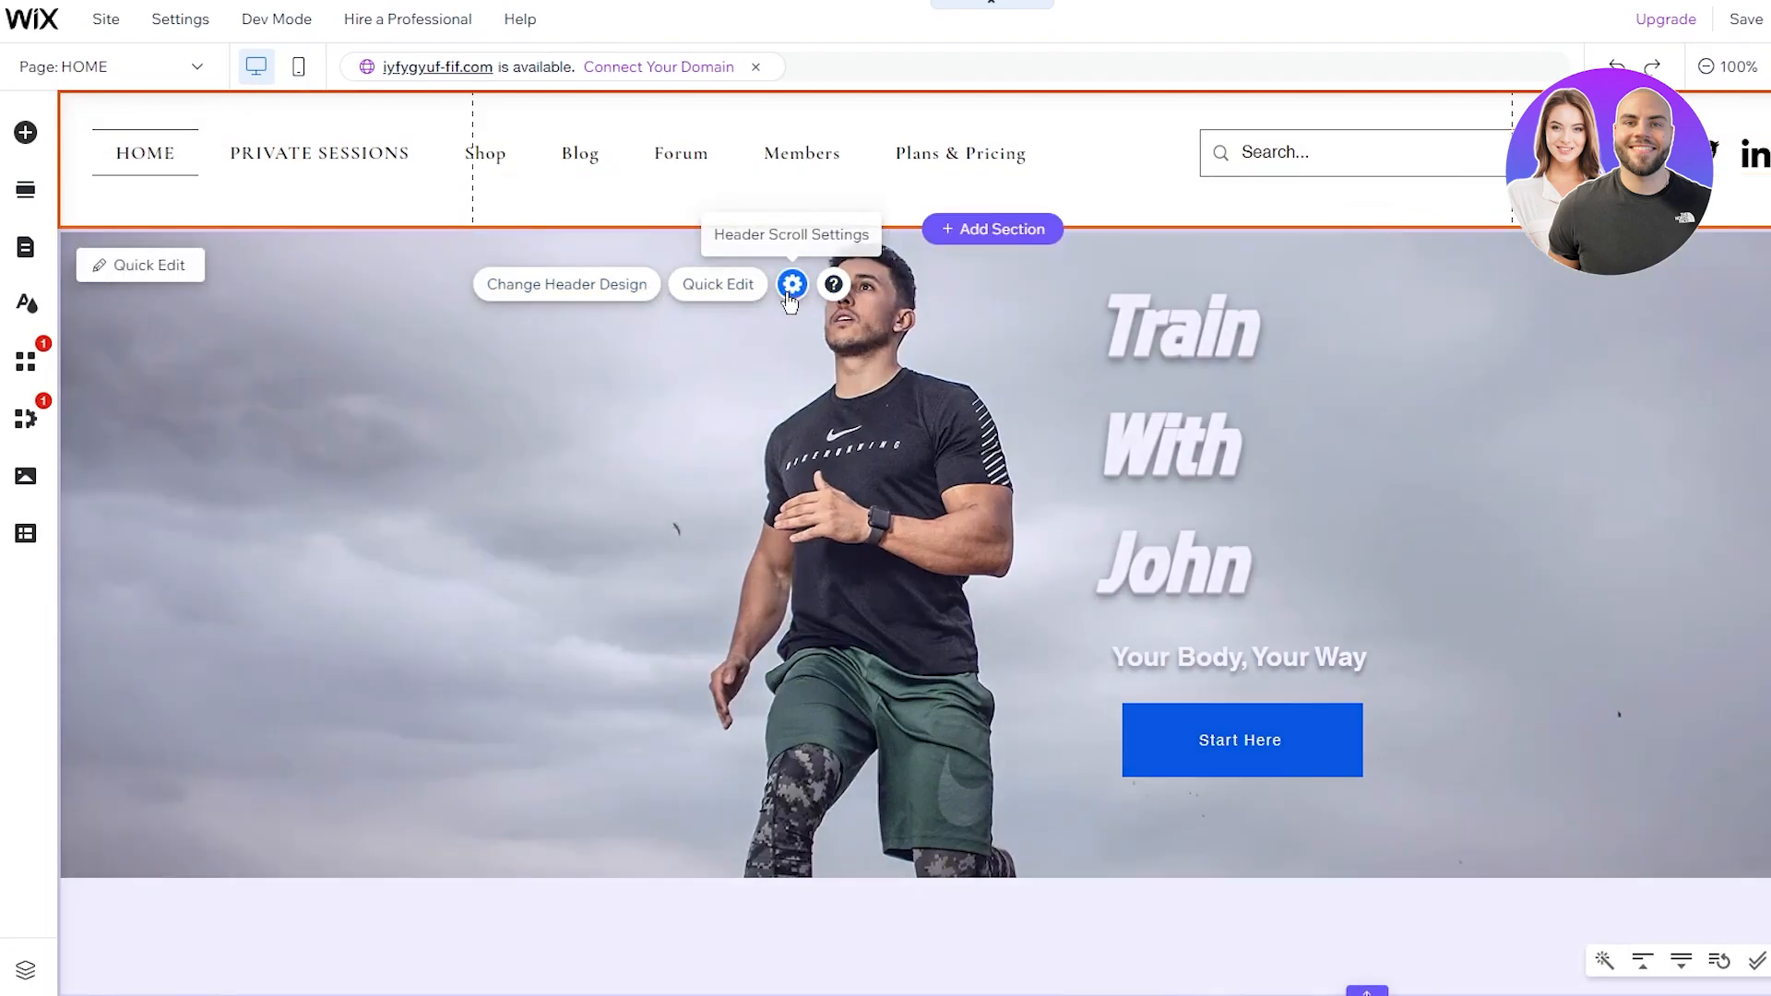
left_click(792, 285)
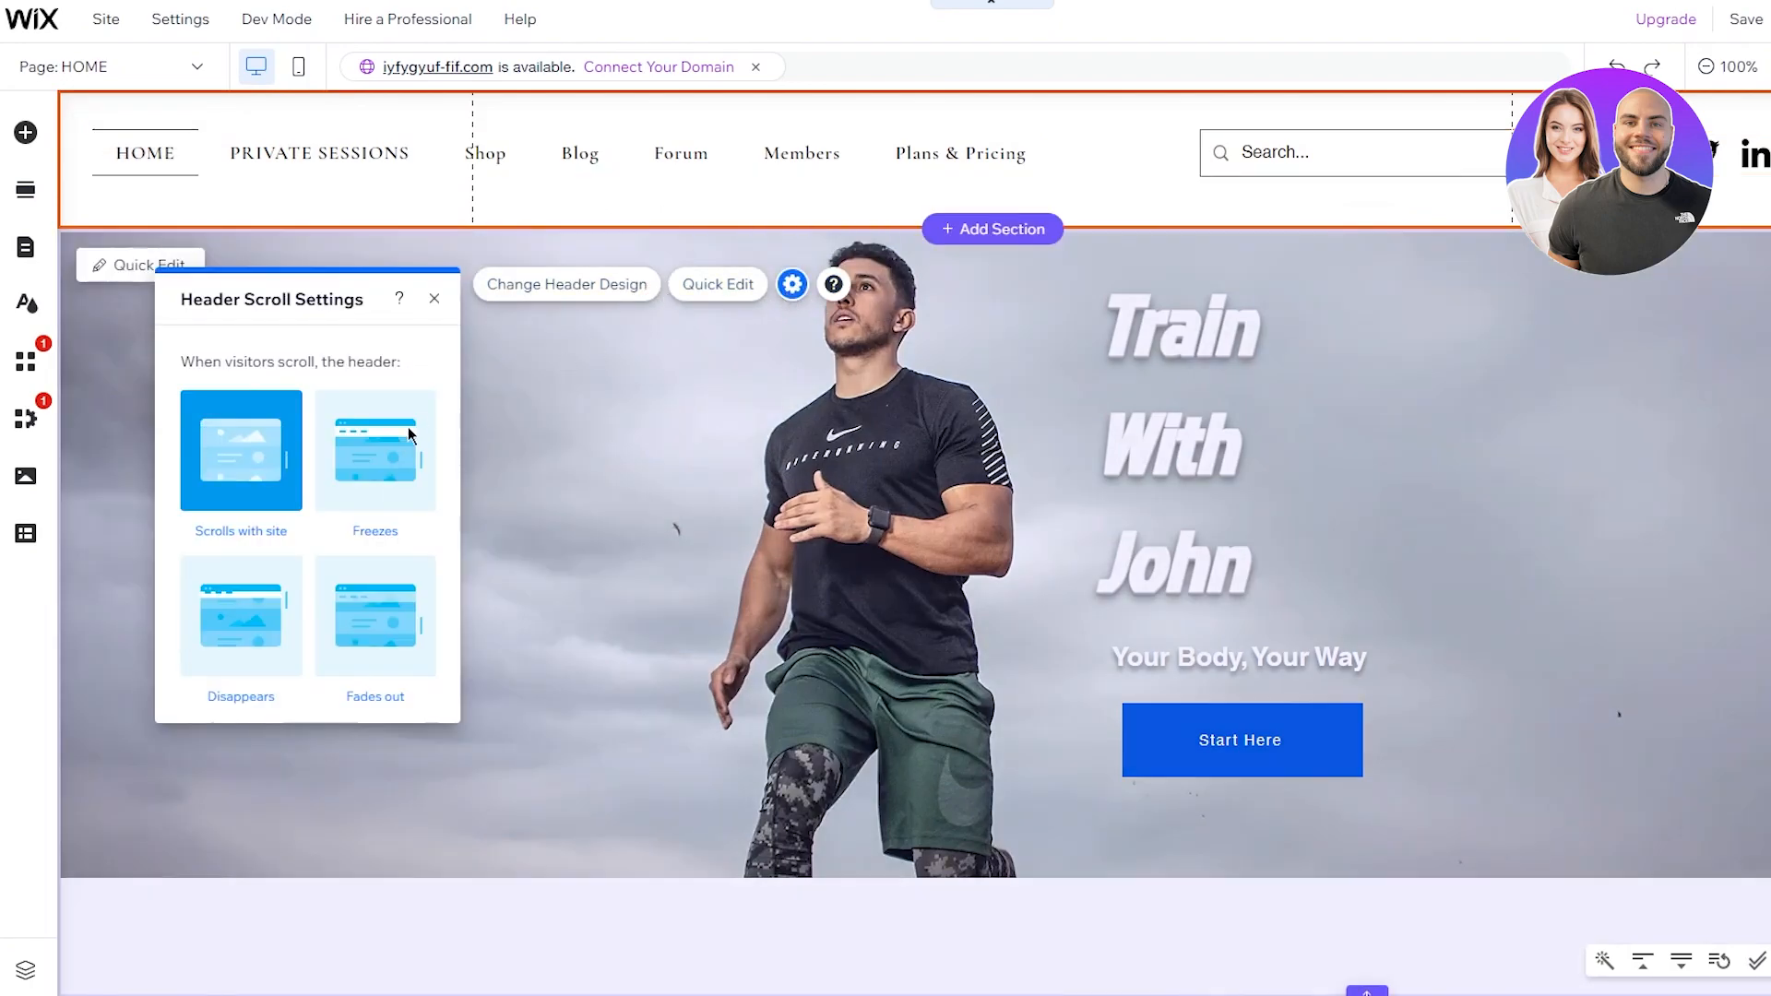
left_click(361, 606)
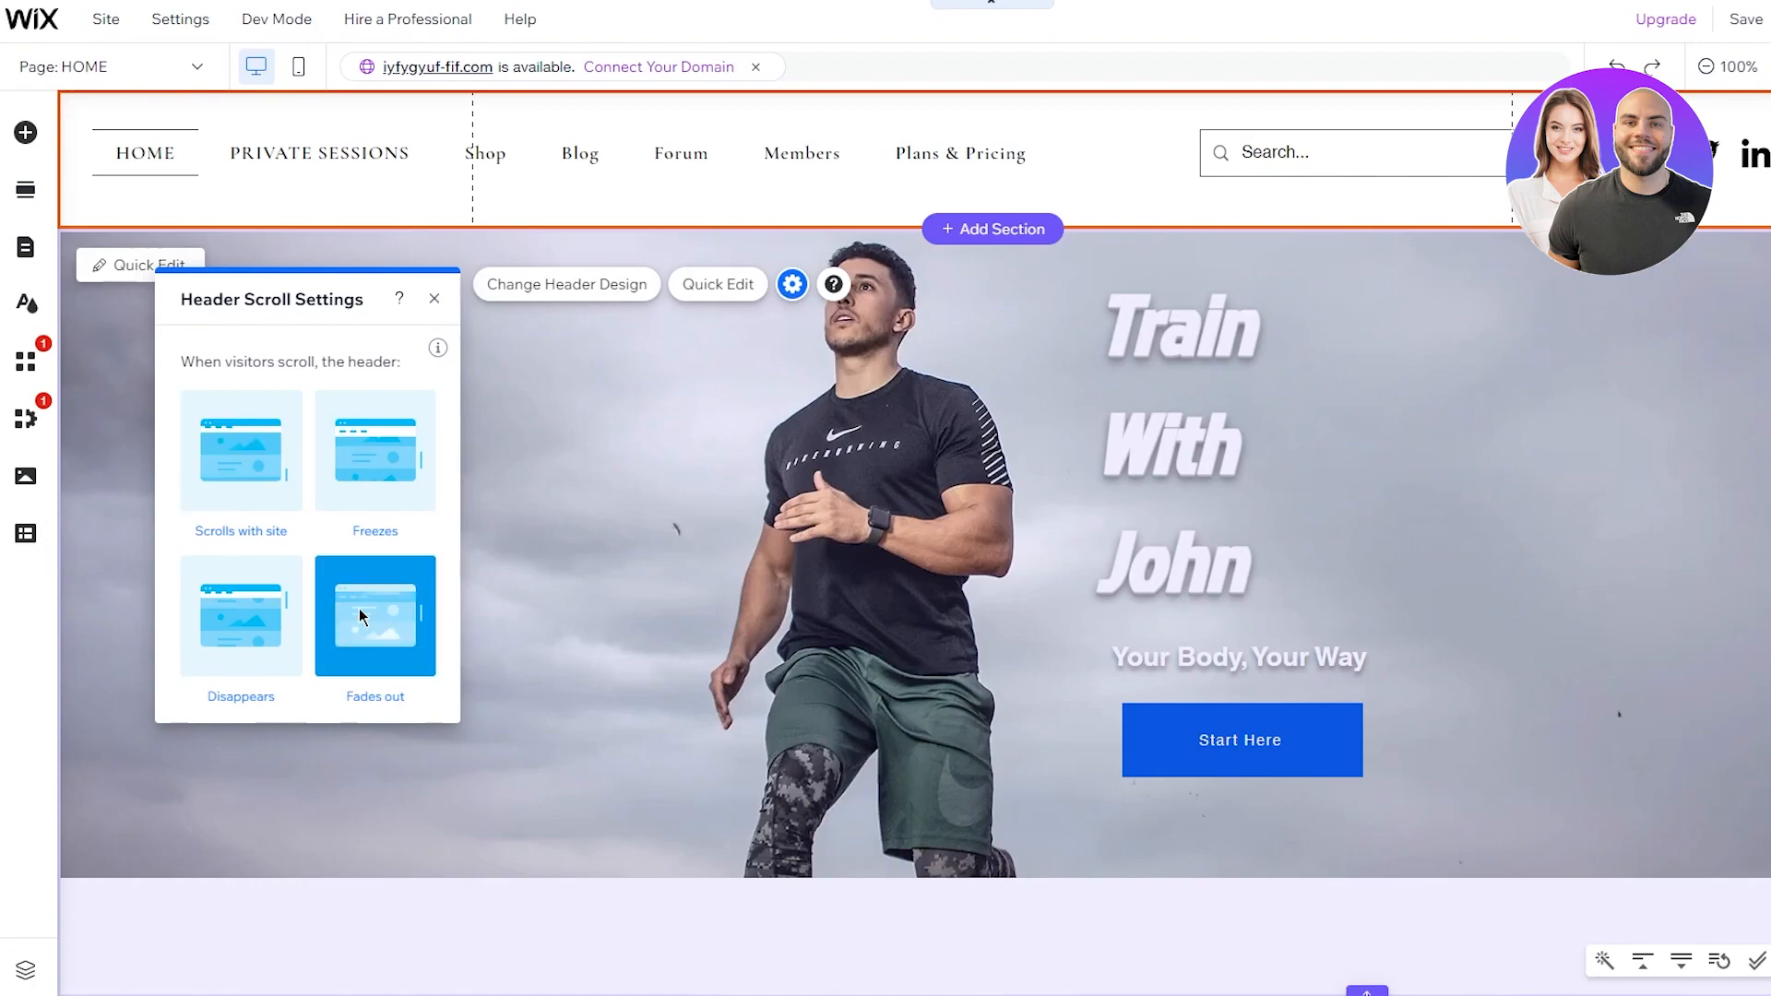
left_click(526, 572)
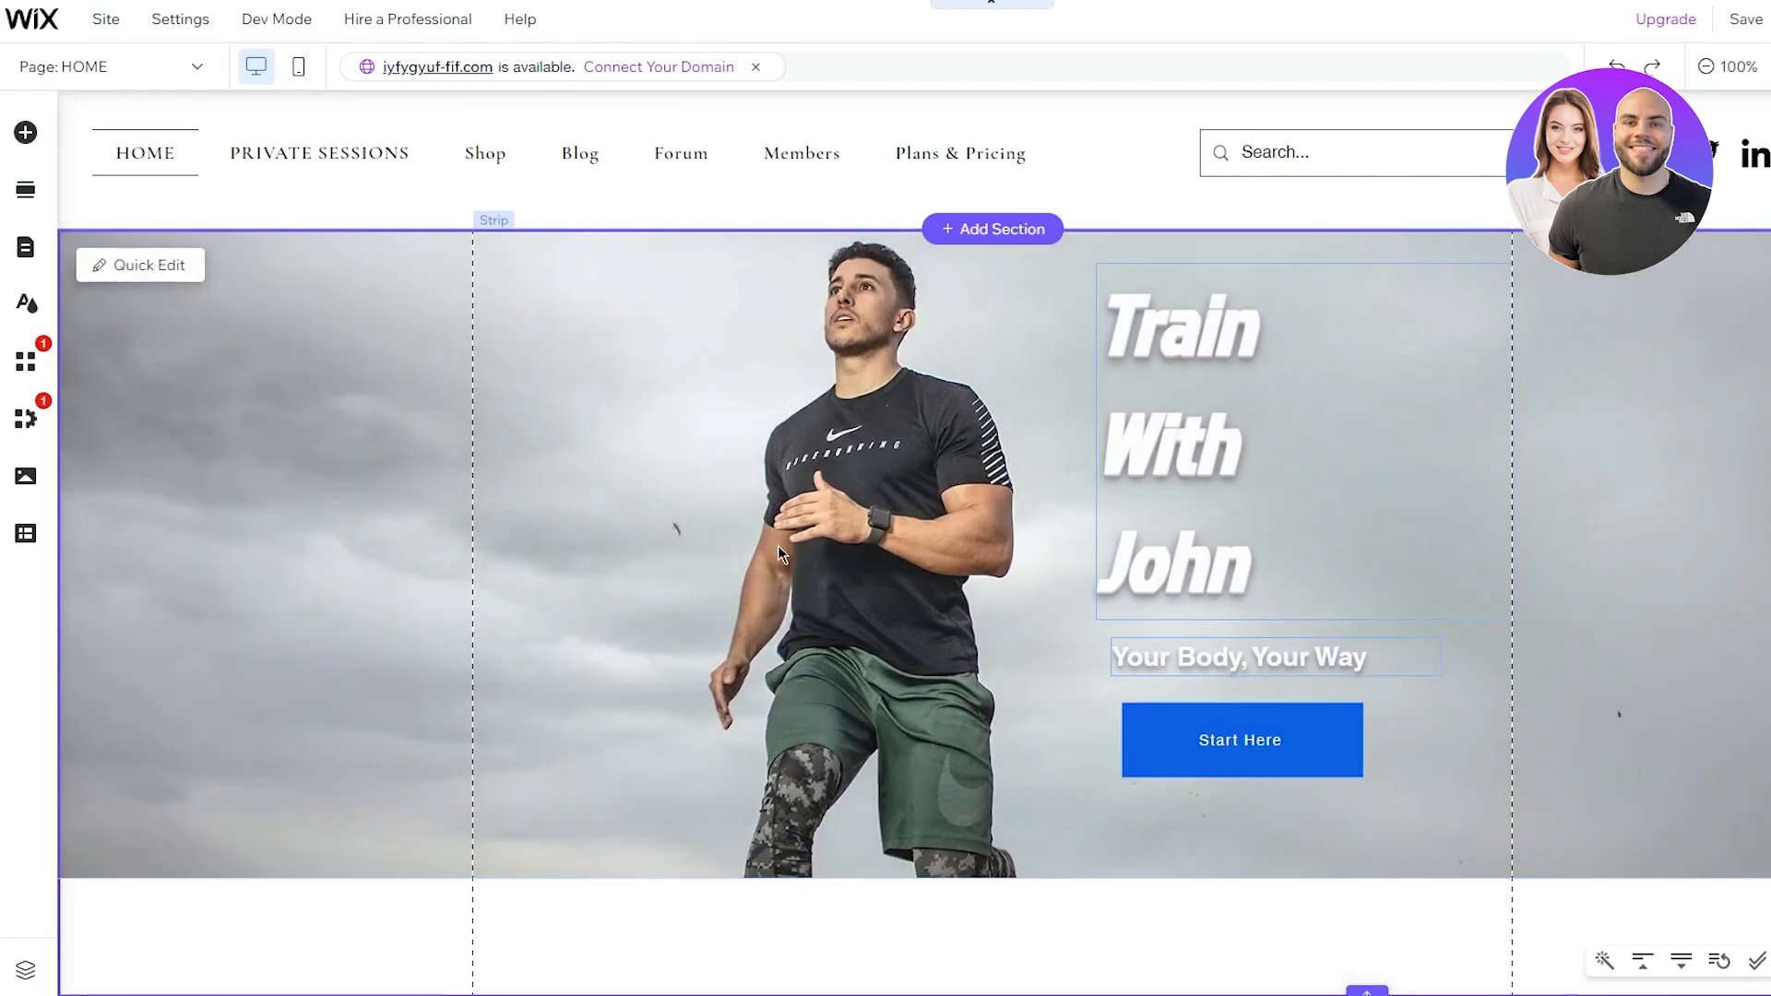
left_click(1768, 19)
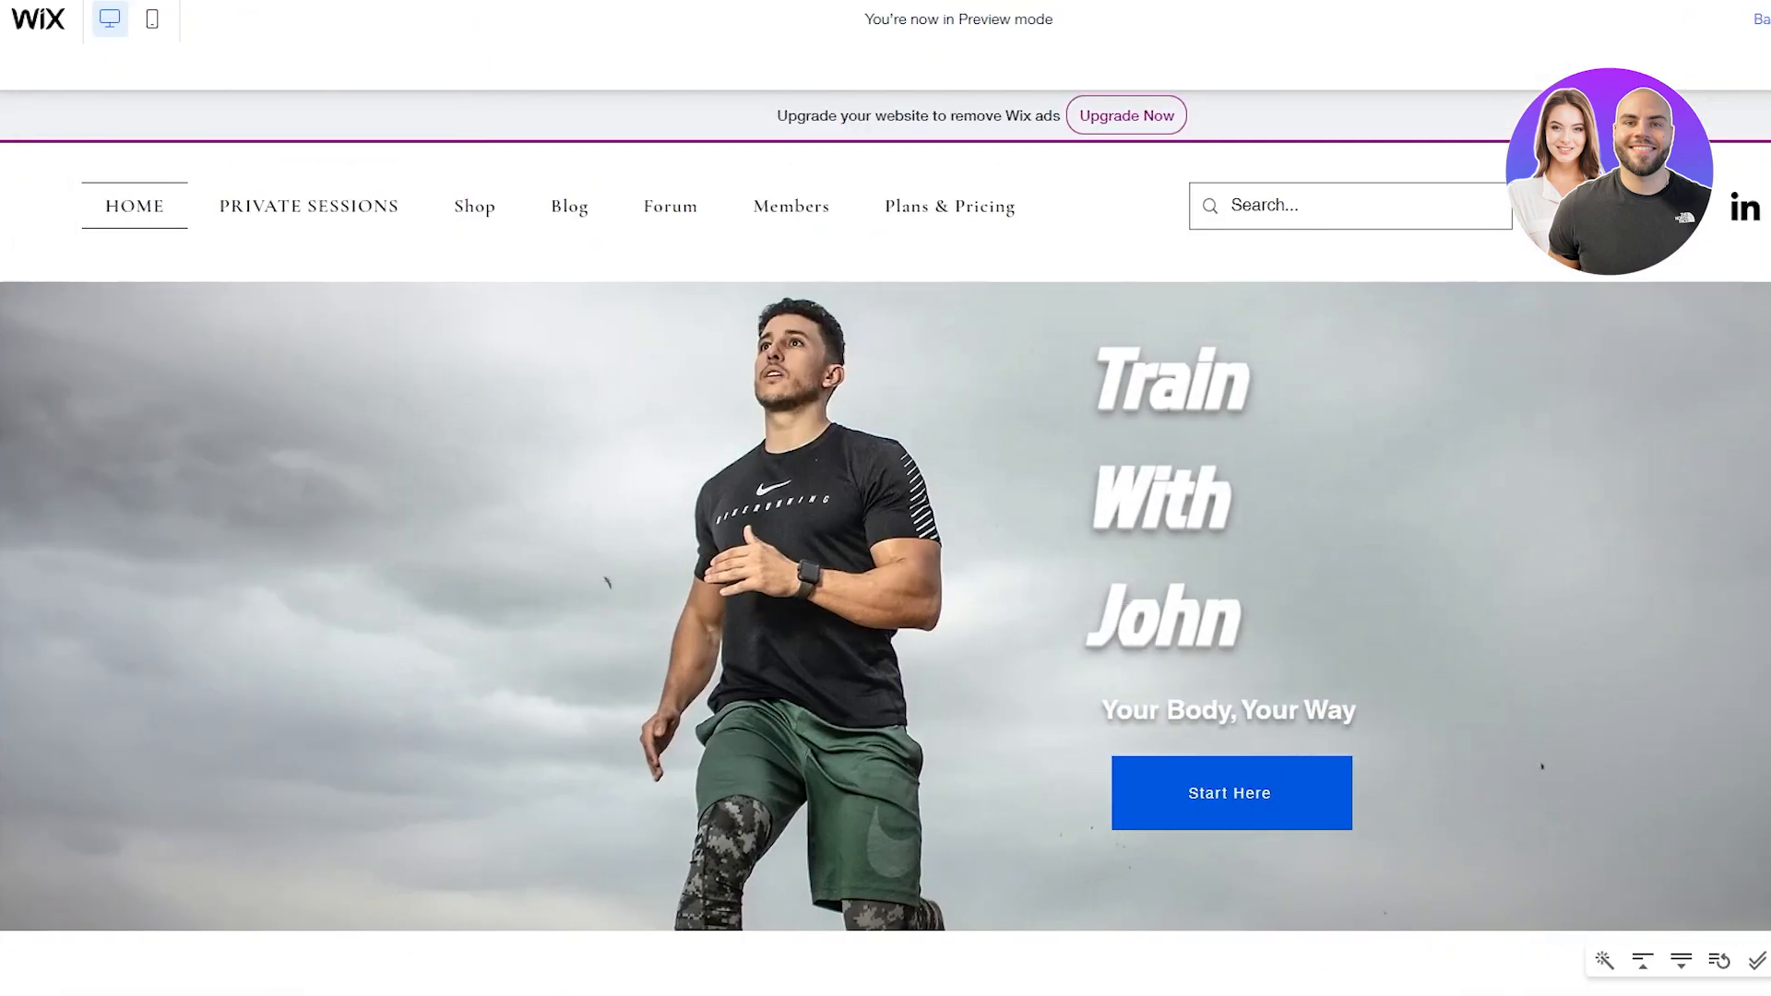
scroll(1164, 204, "down", 1)
scroll(1158, 206, "up", 1)
scroll(1159, 205, "down", 1)
scroll(797, 376, "up", 1)
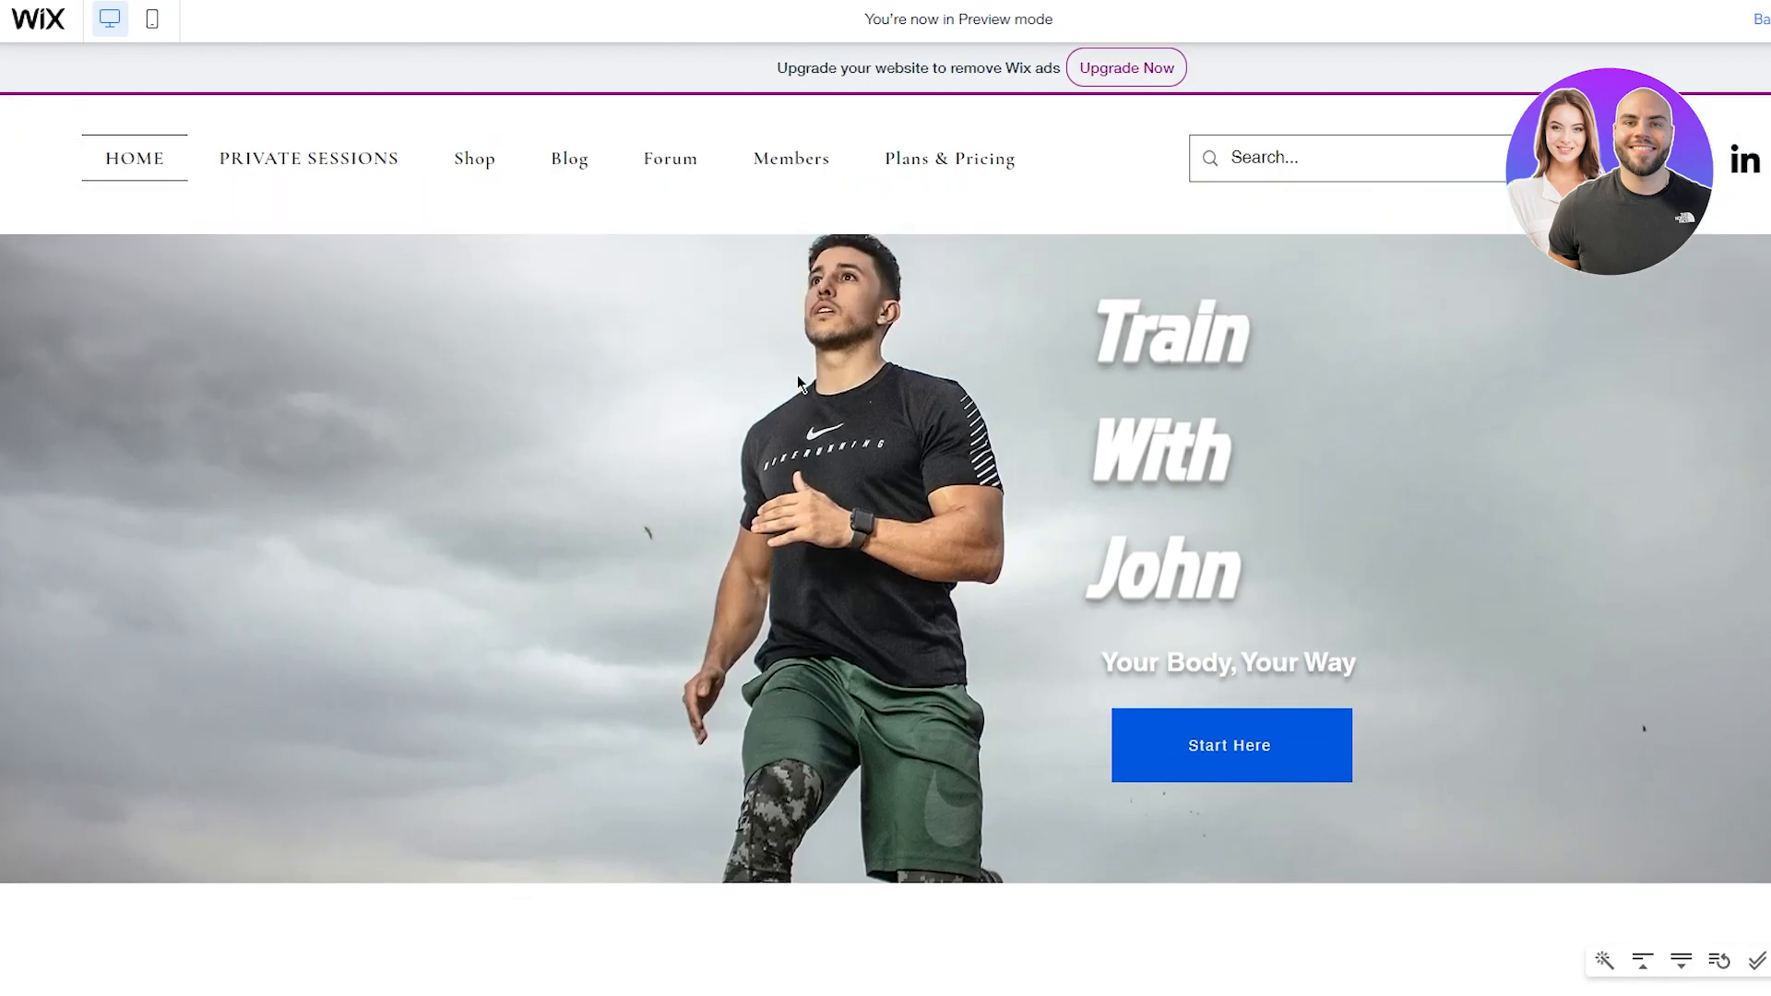
scroll(797, 376, "down", 1)
scroll(919, 273, "up", 1)
scroll(919, 277, "down", 1)
scroll(919, 277, "up", 1)
left_click(1762, 19)
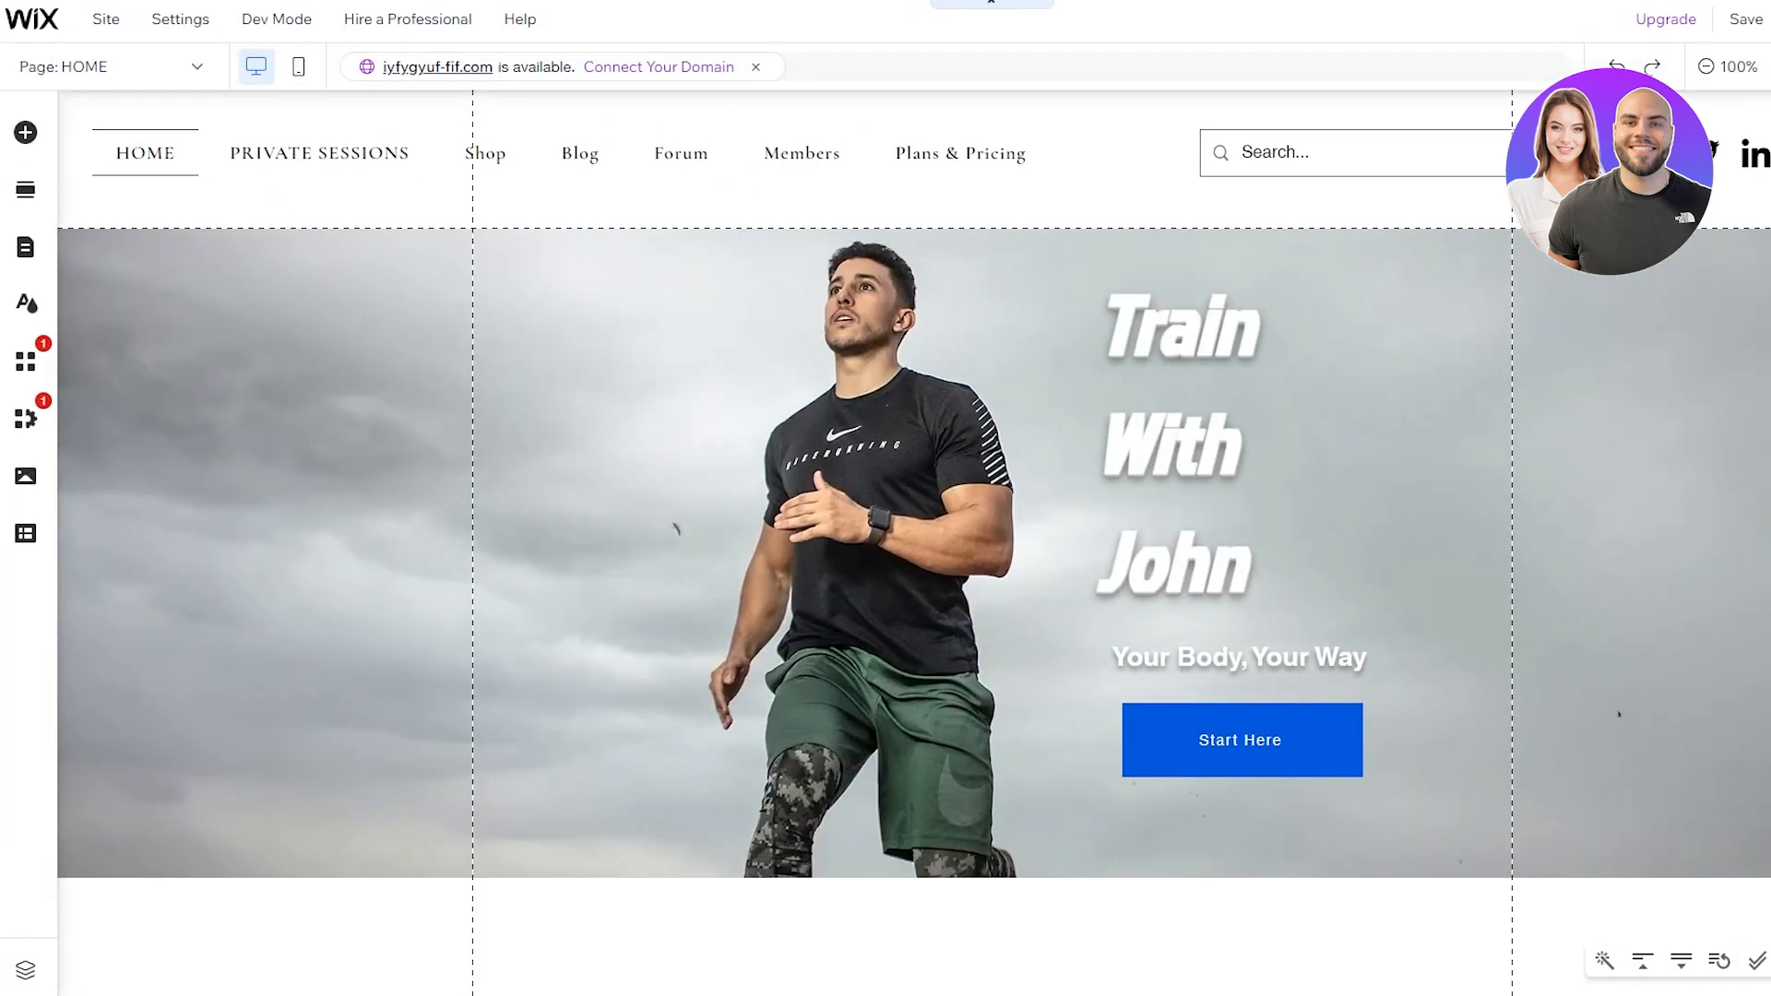
left_click(1011, 184)
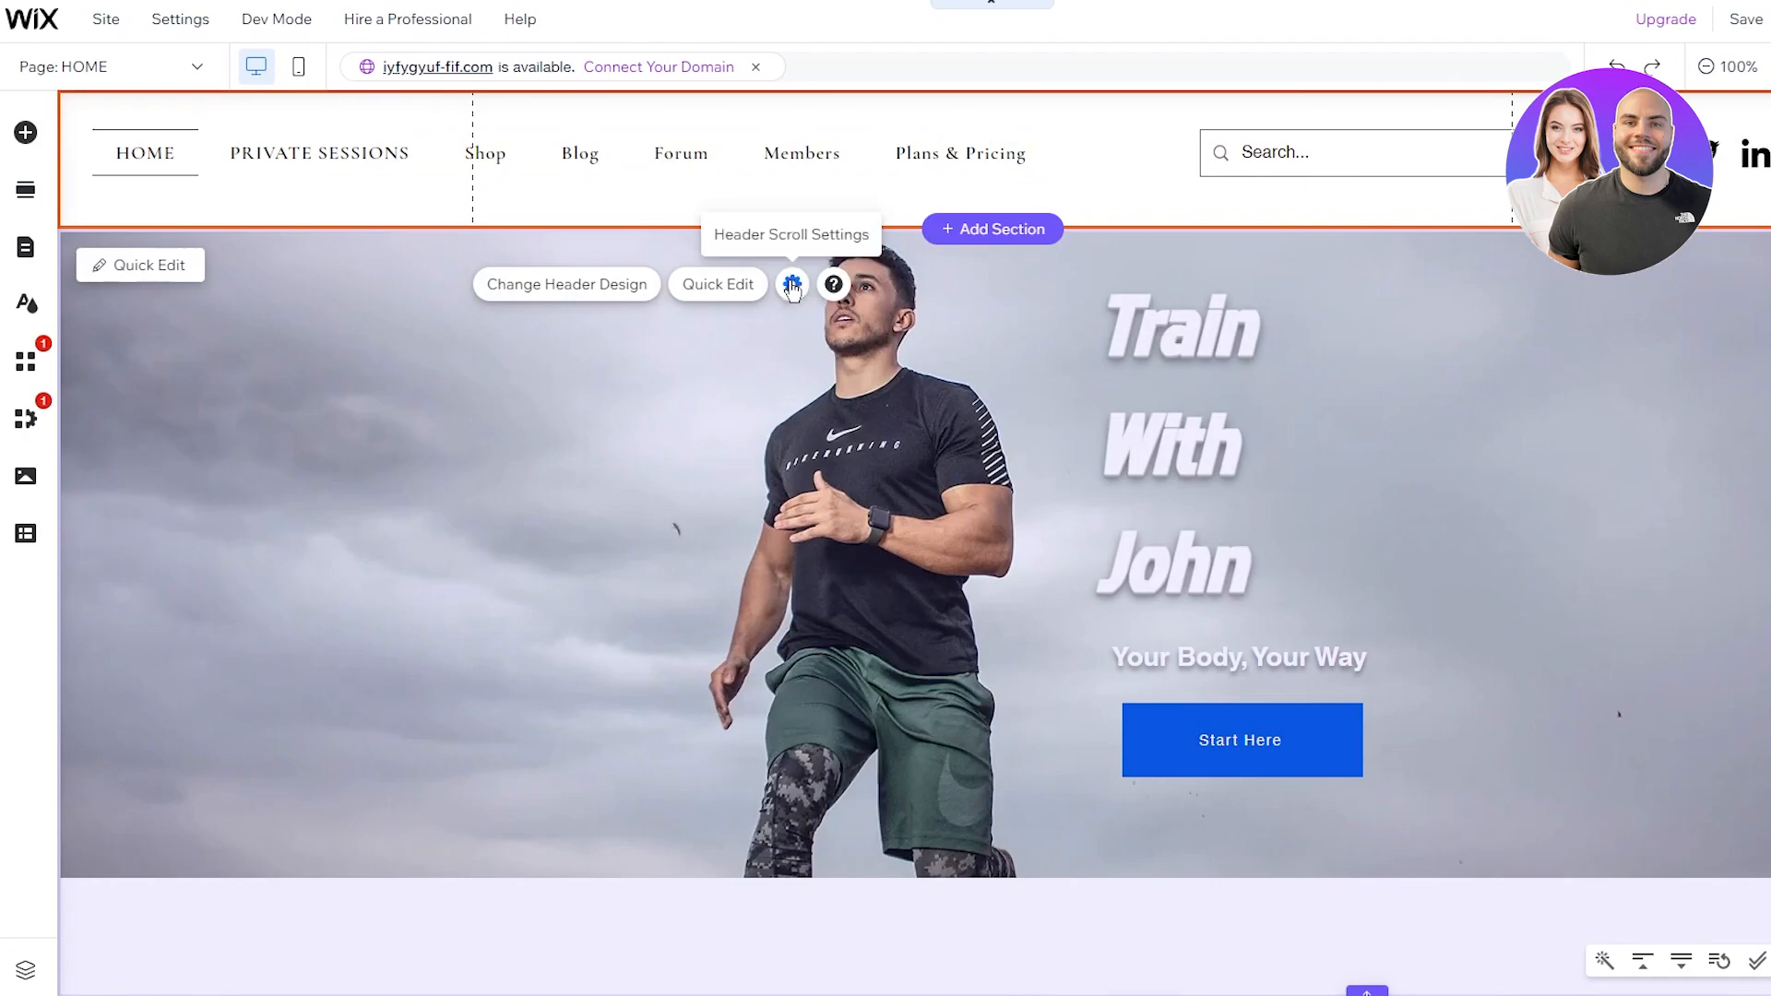
left_click(791, 285)
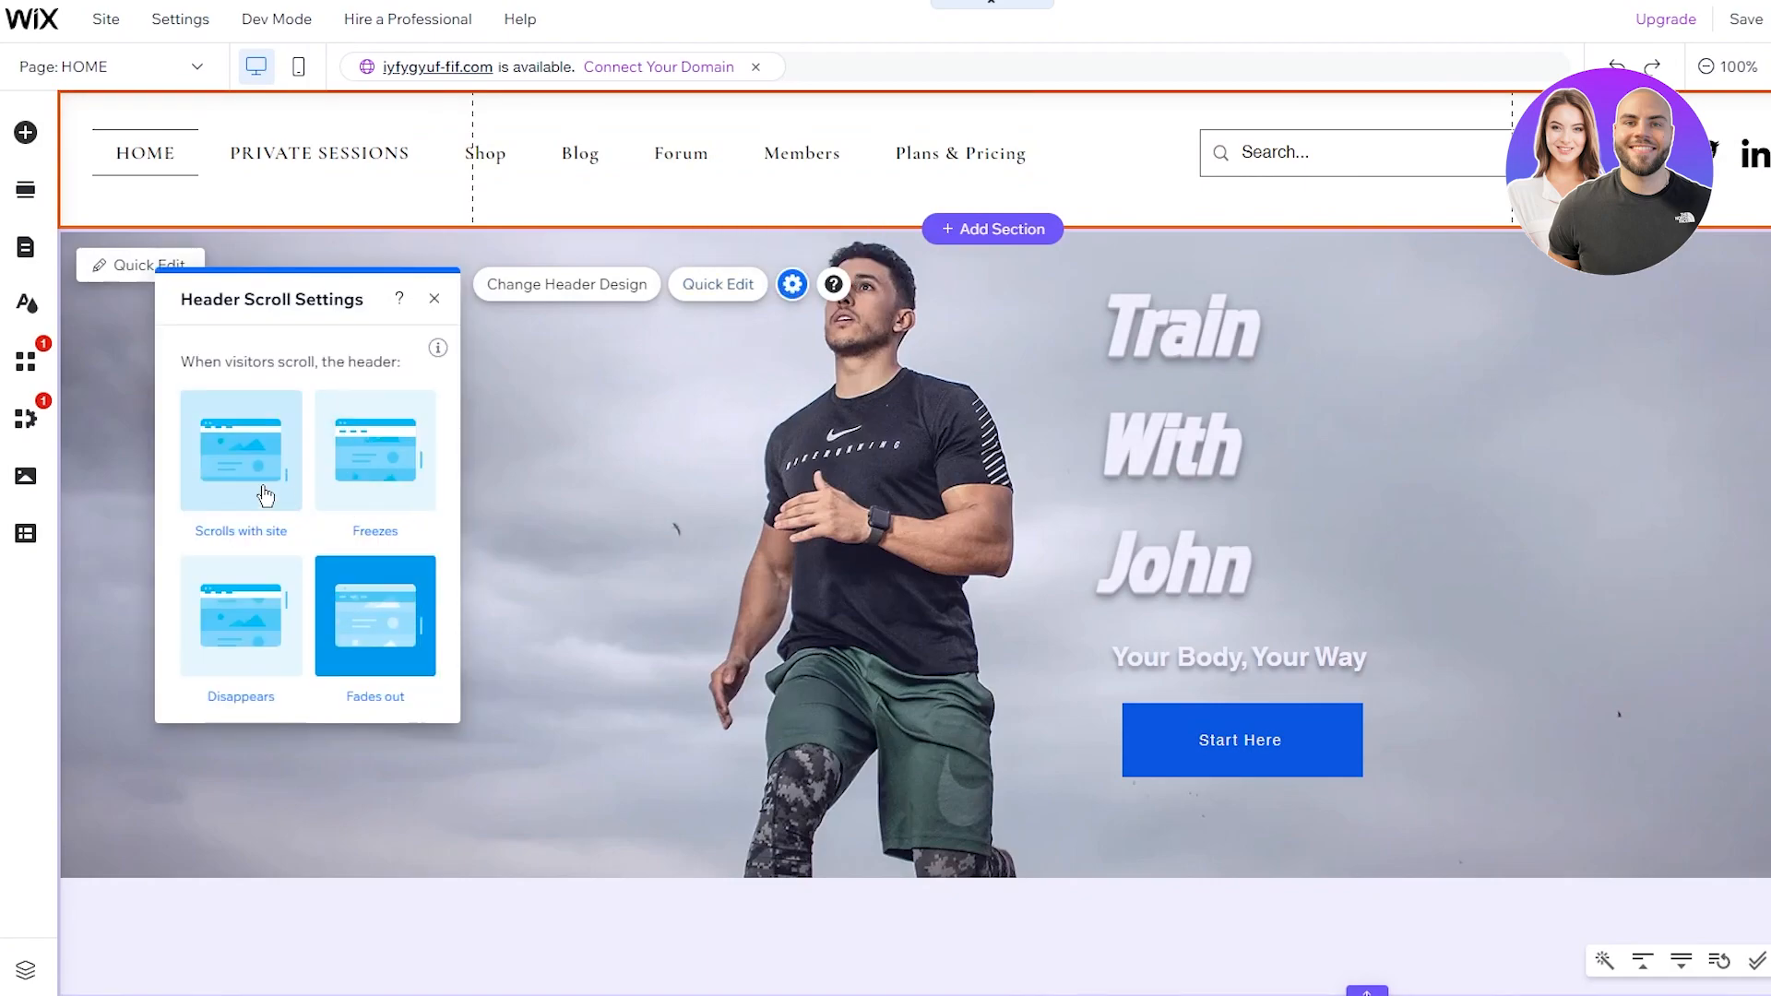
left_click(273, 496)
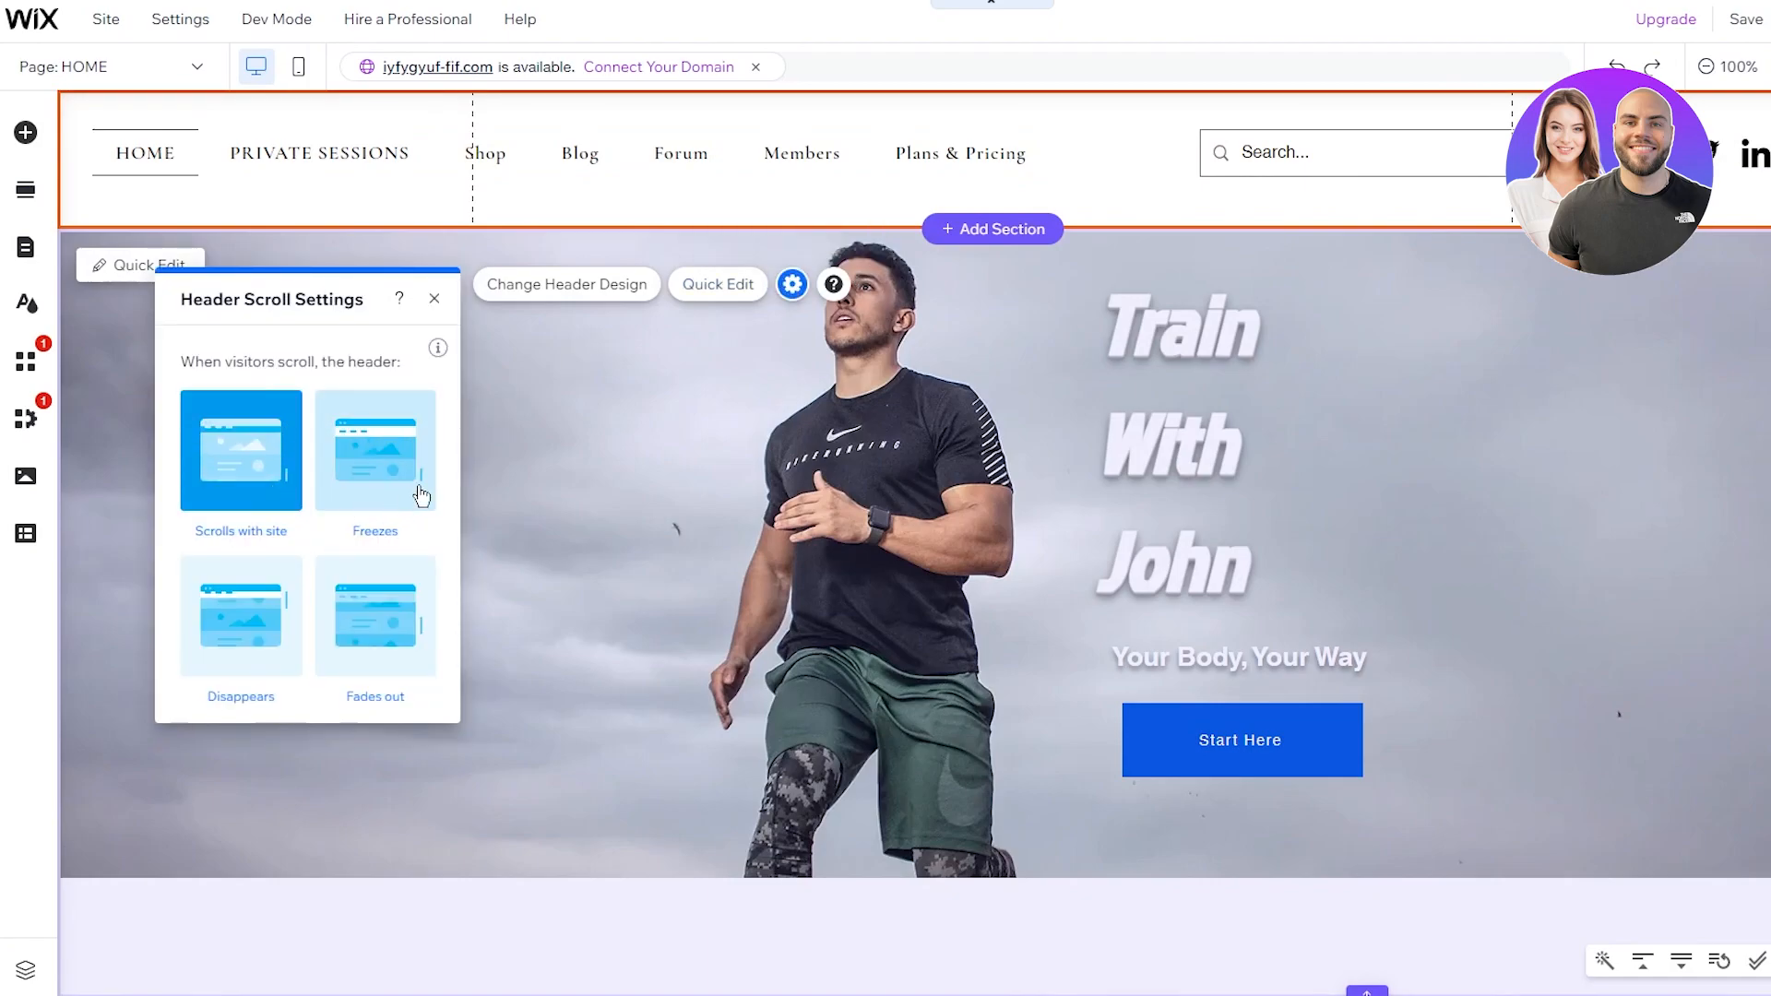
left_click(507, 478)
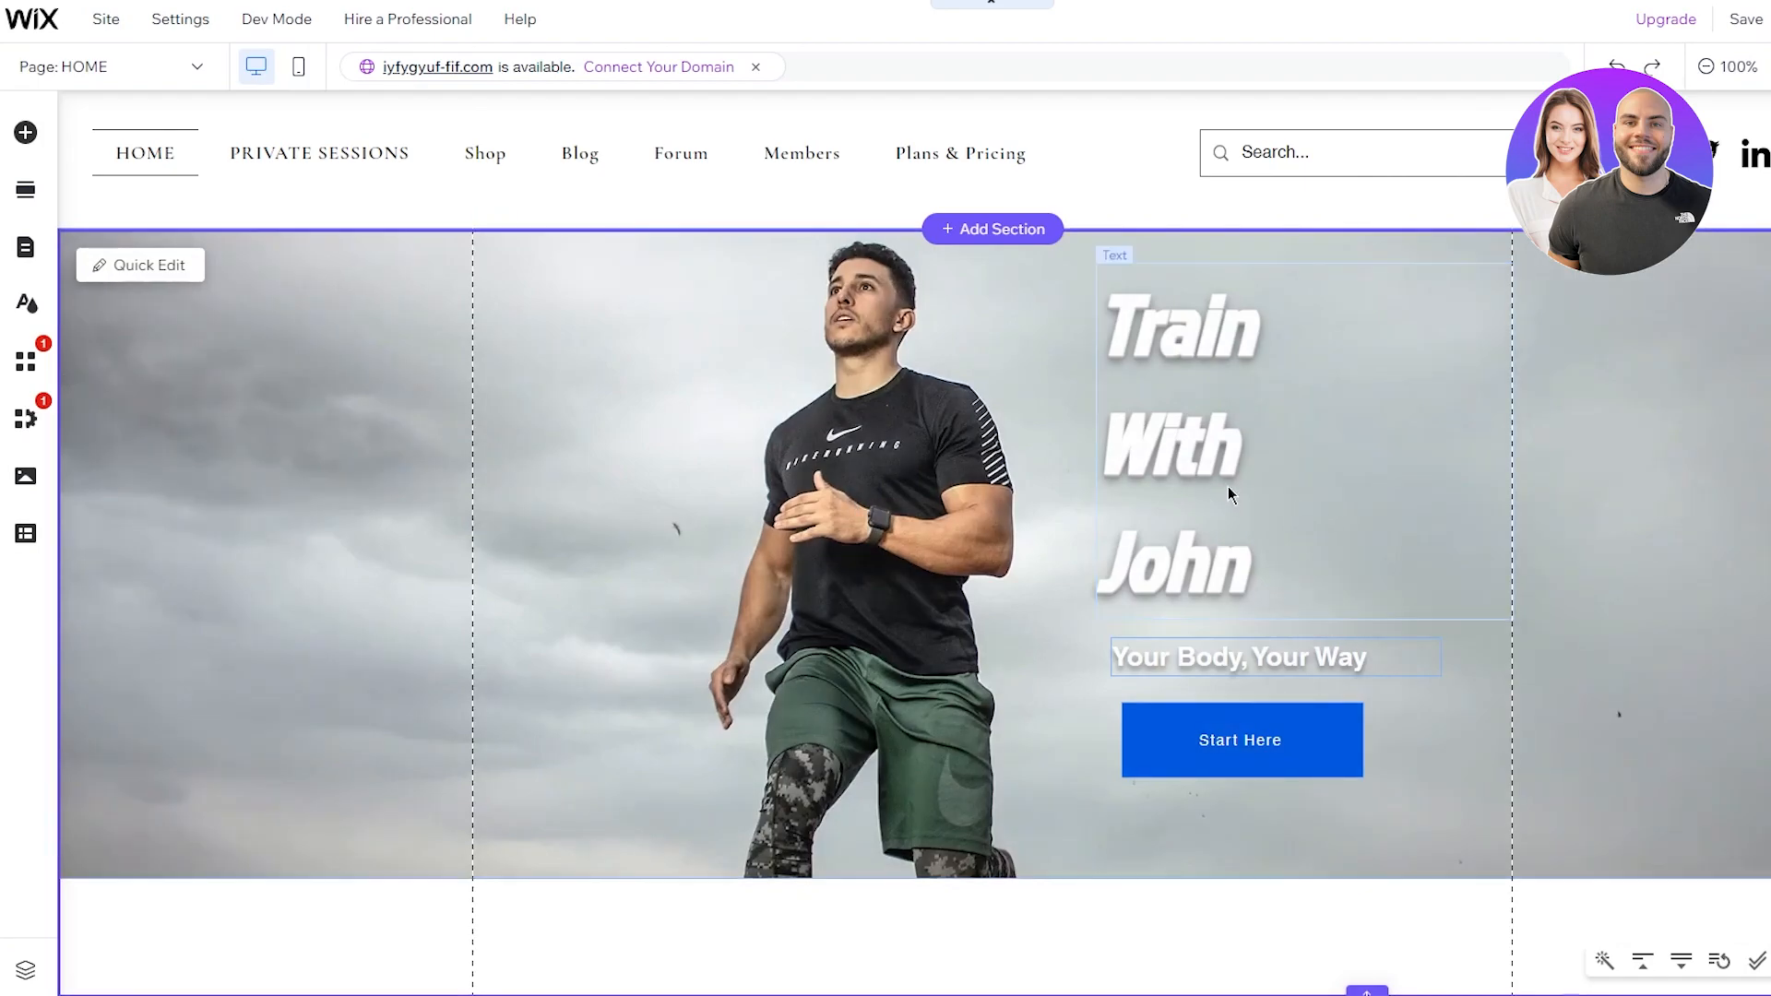
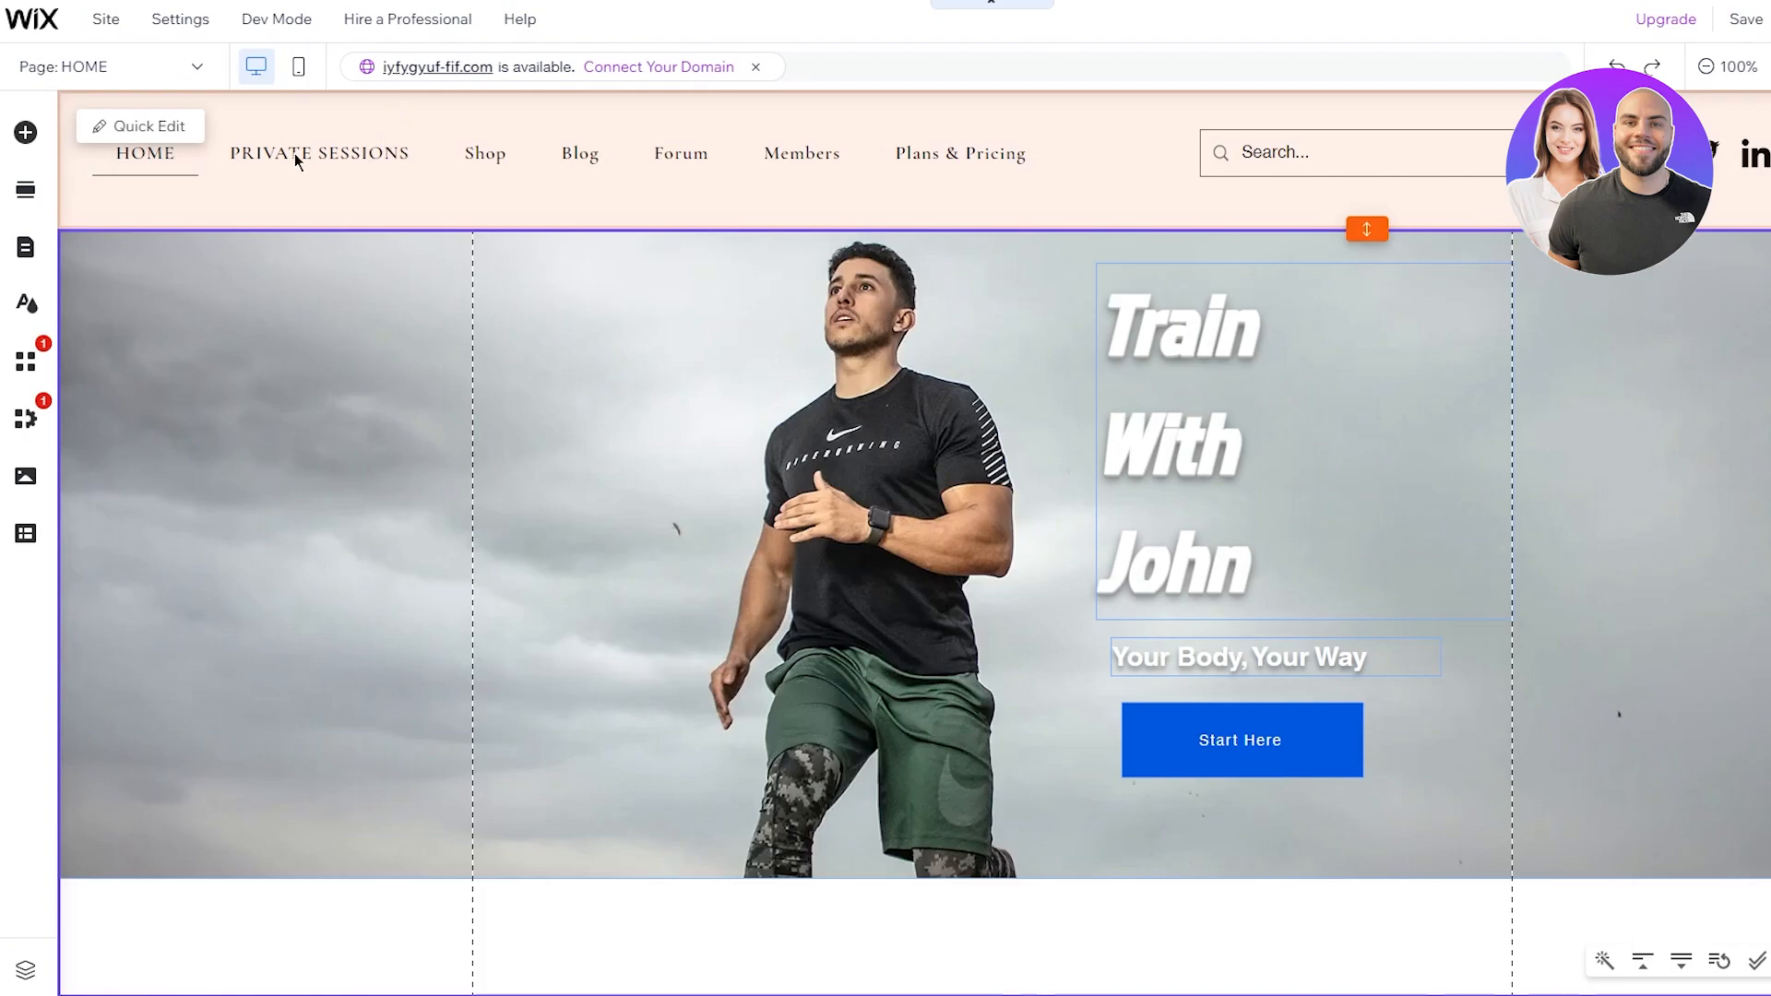
Step: Switch to the PRIVATE SESSIONS page and open the Wix App Market
left_click(142, 66)
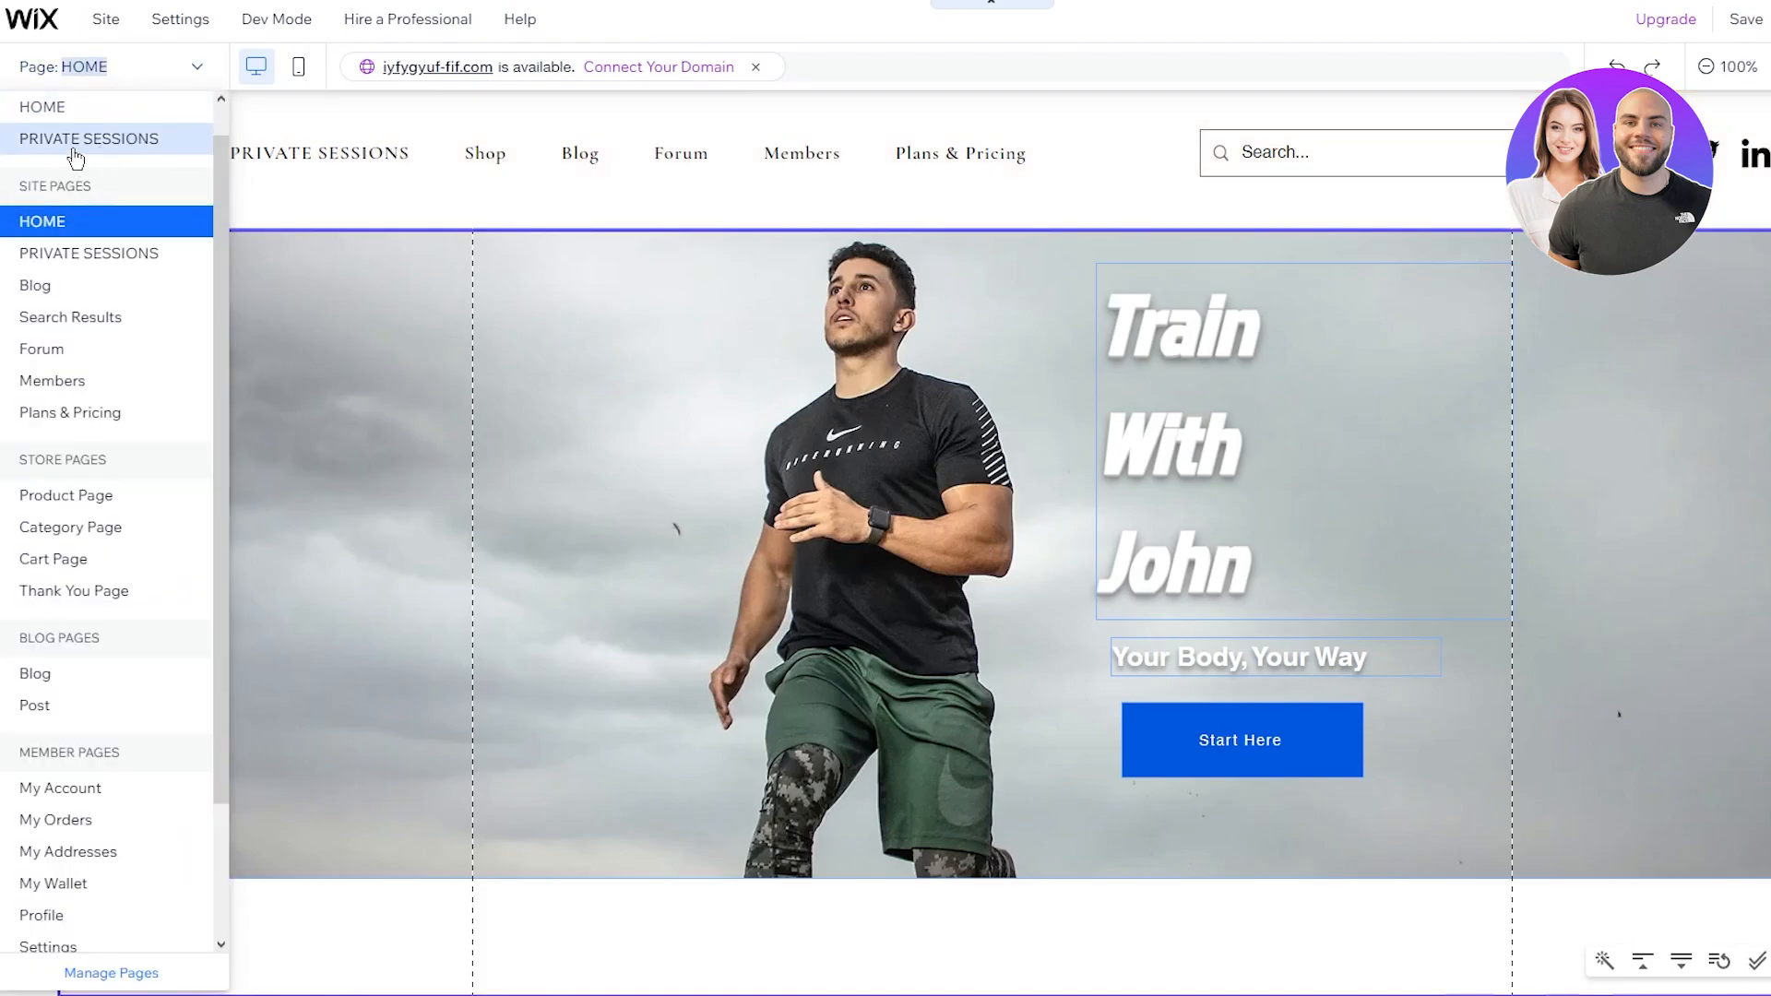
left_click(75, 140)
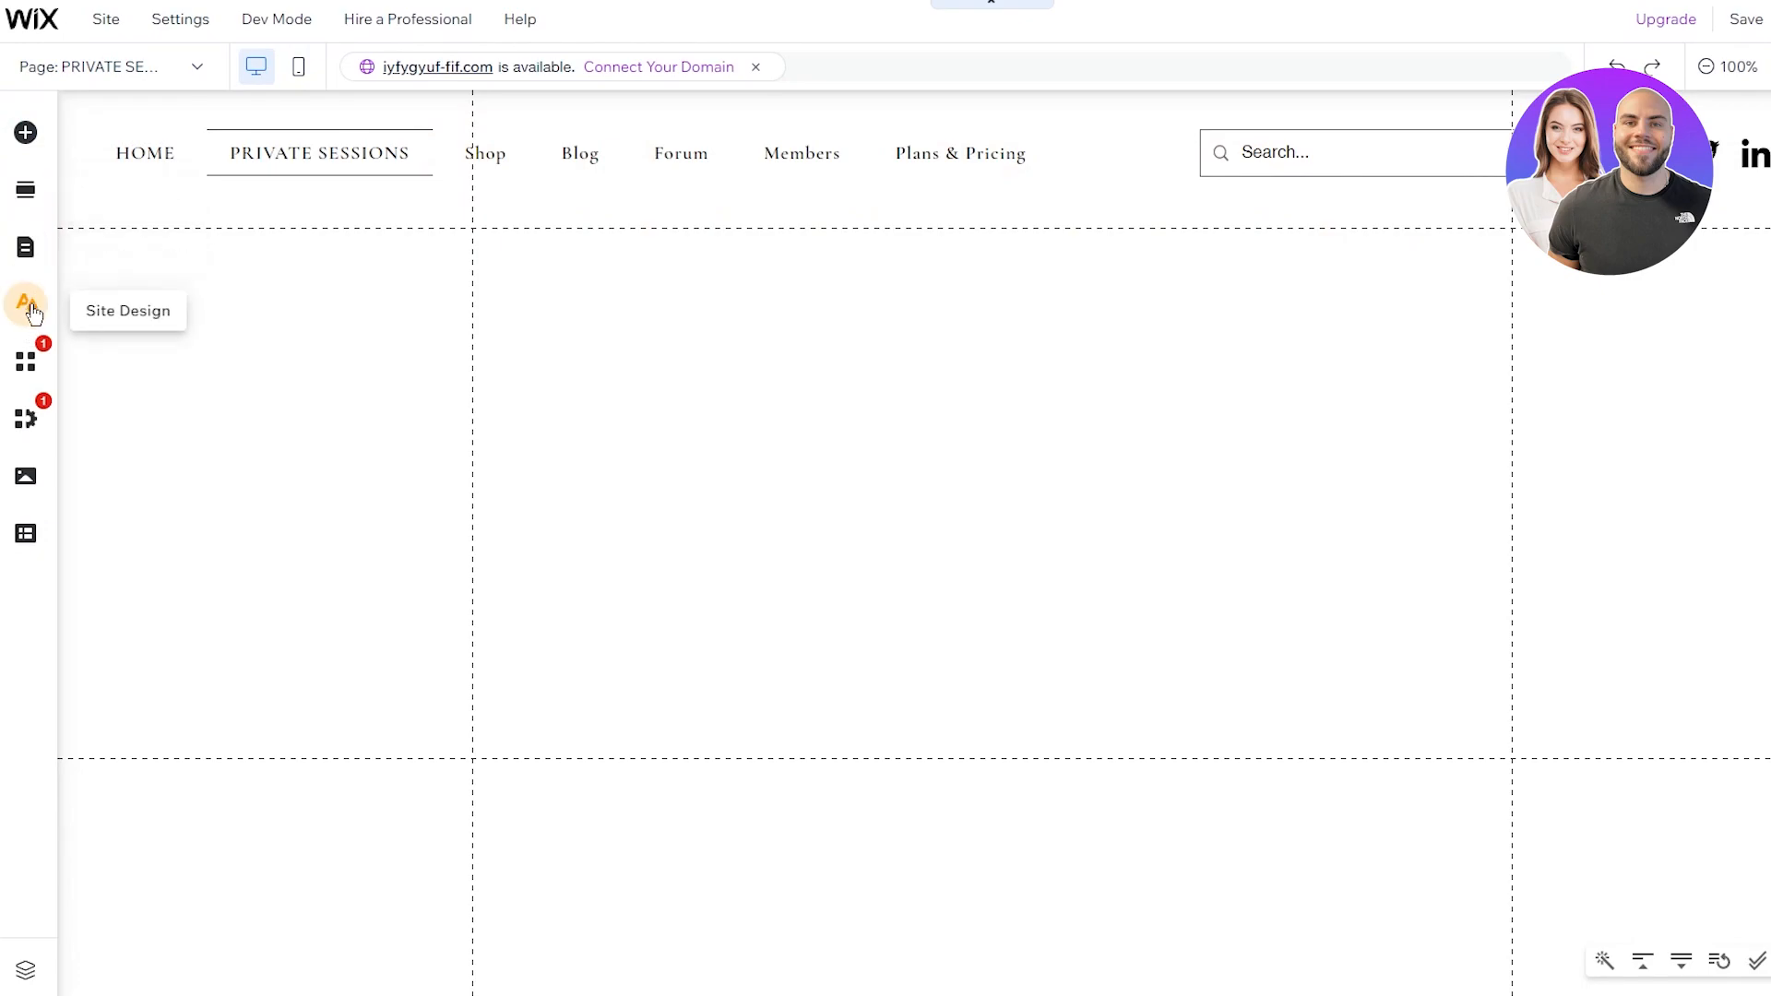
left_click(30, 377)
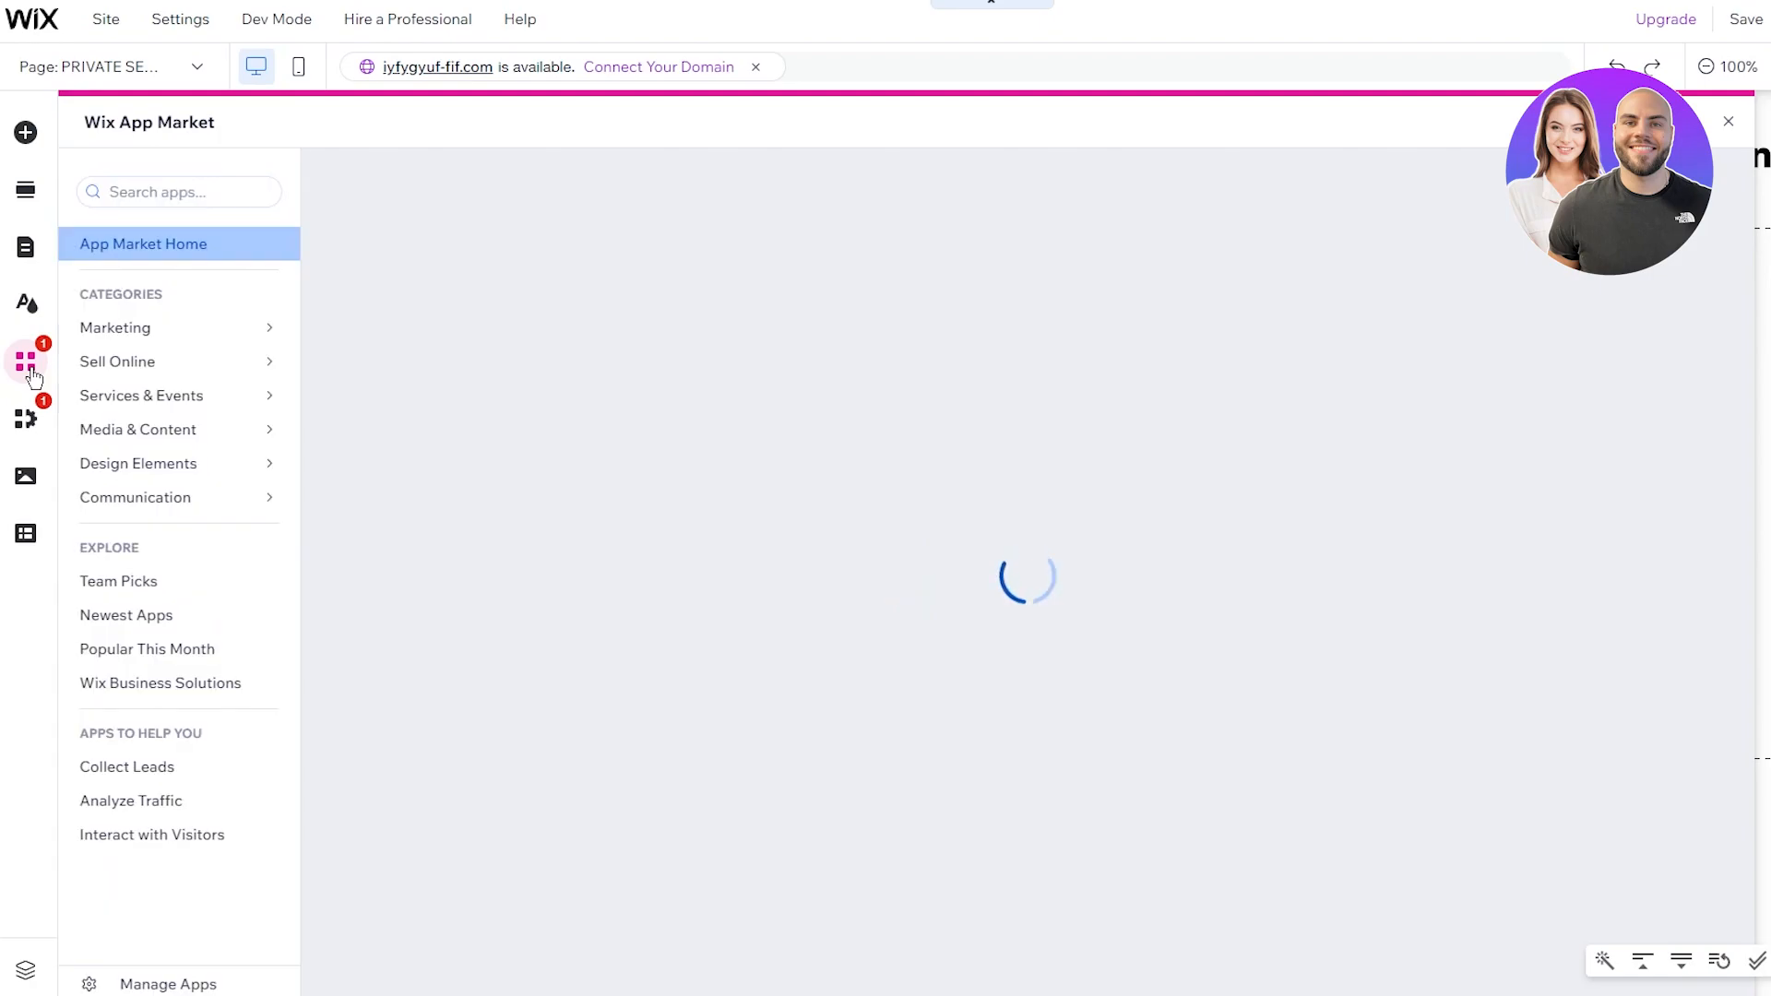
Step: Search the App Market for 'bookings' and add Wix Bookings to the site
left_click(174, 189)
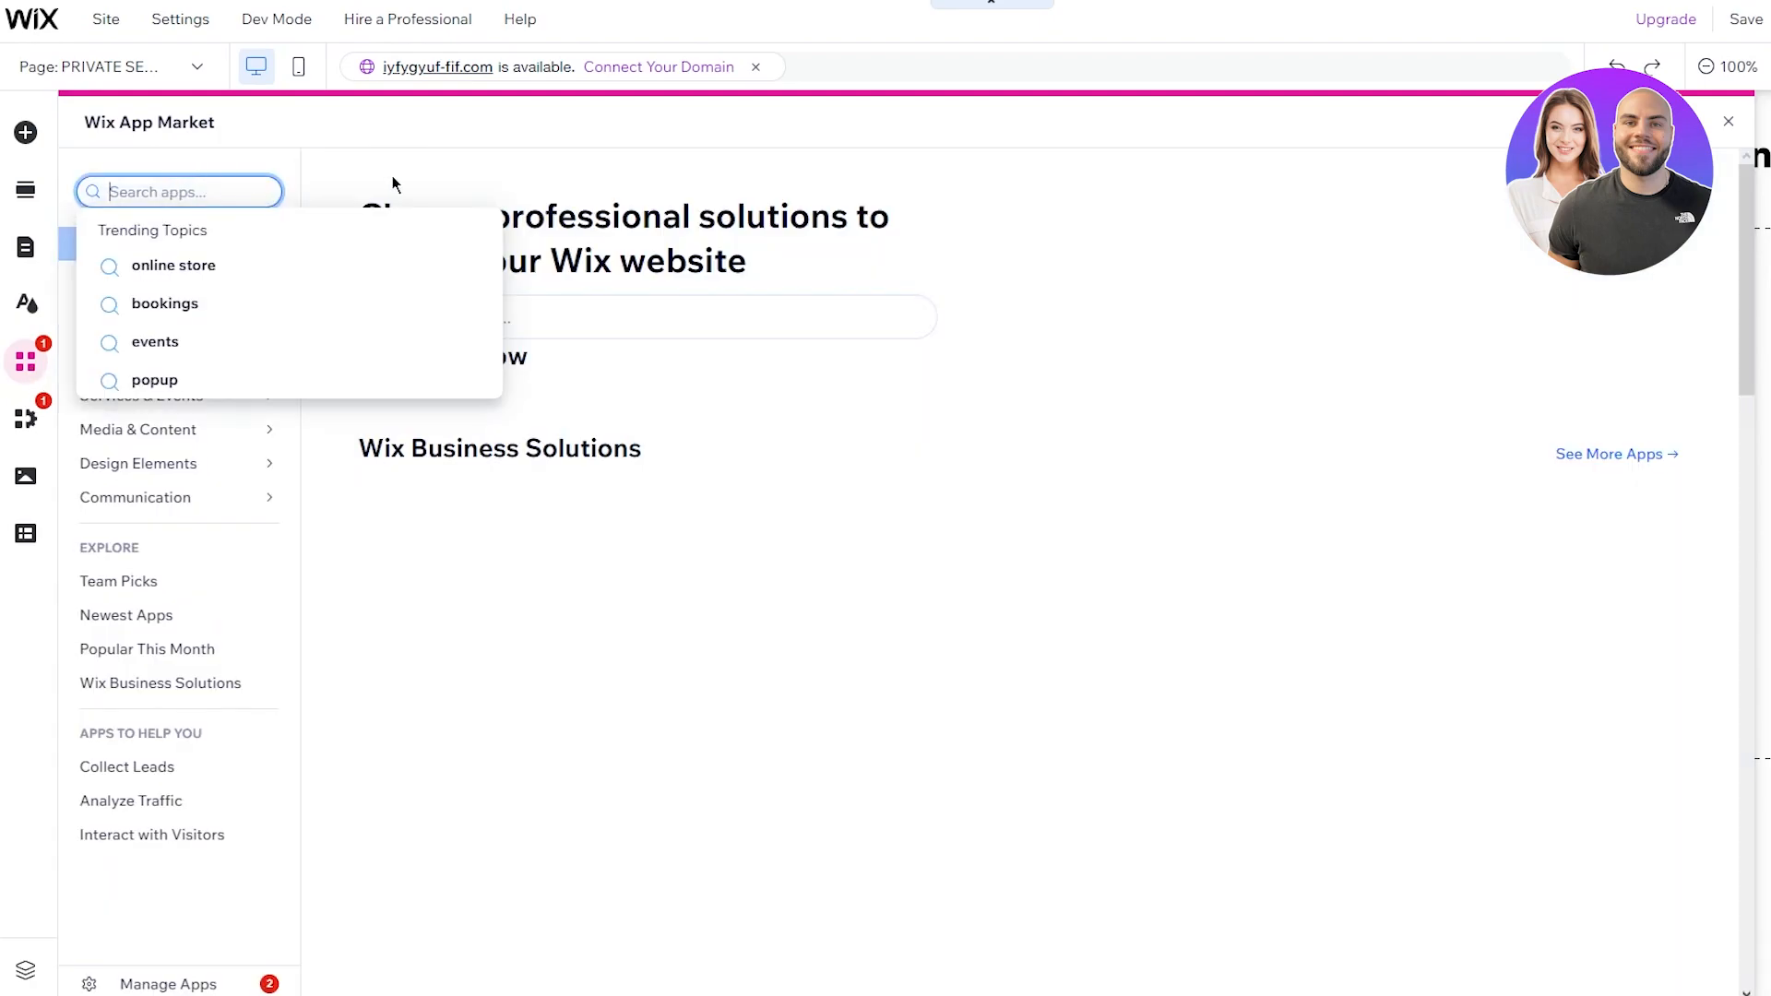
type("bookings")
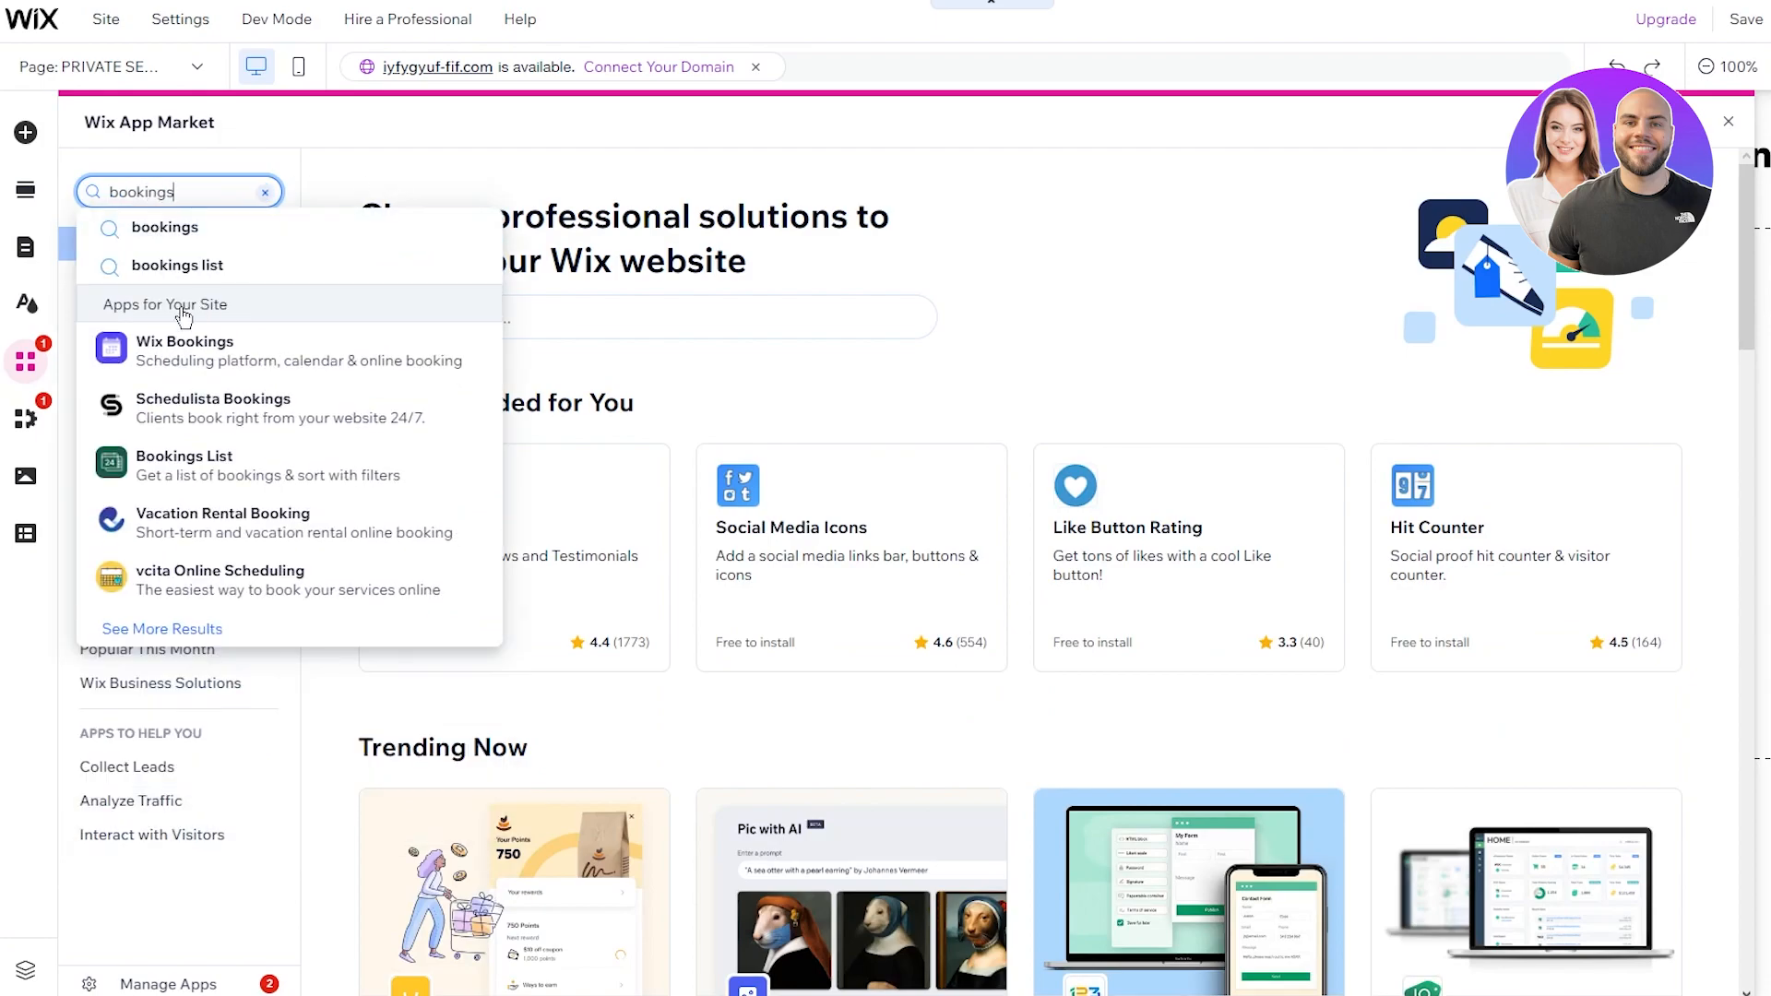
left_click(180, 355)
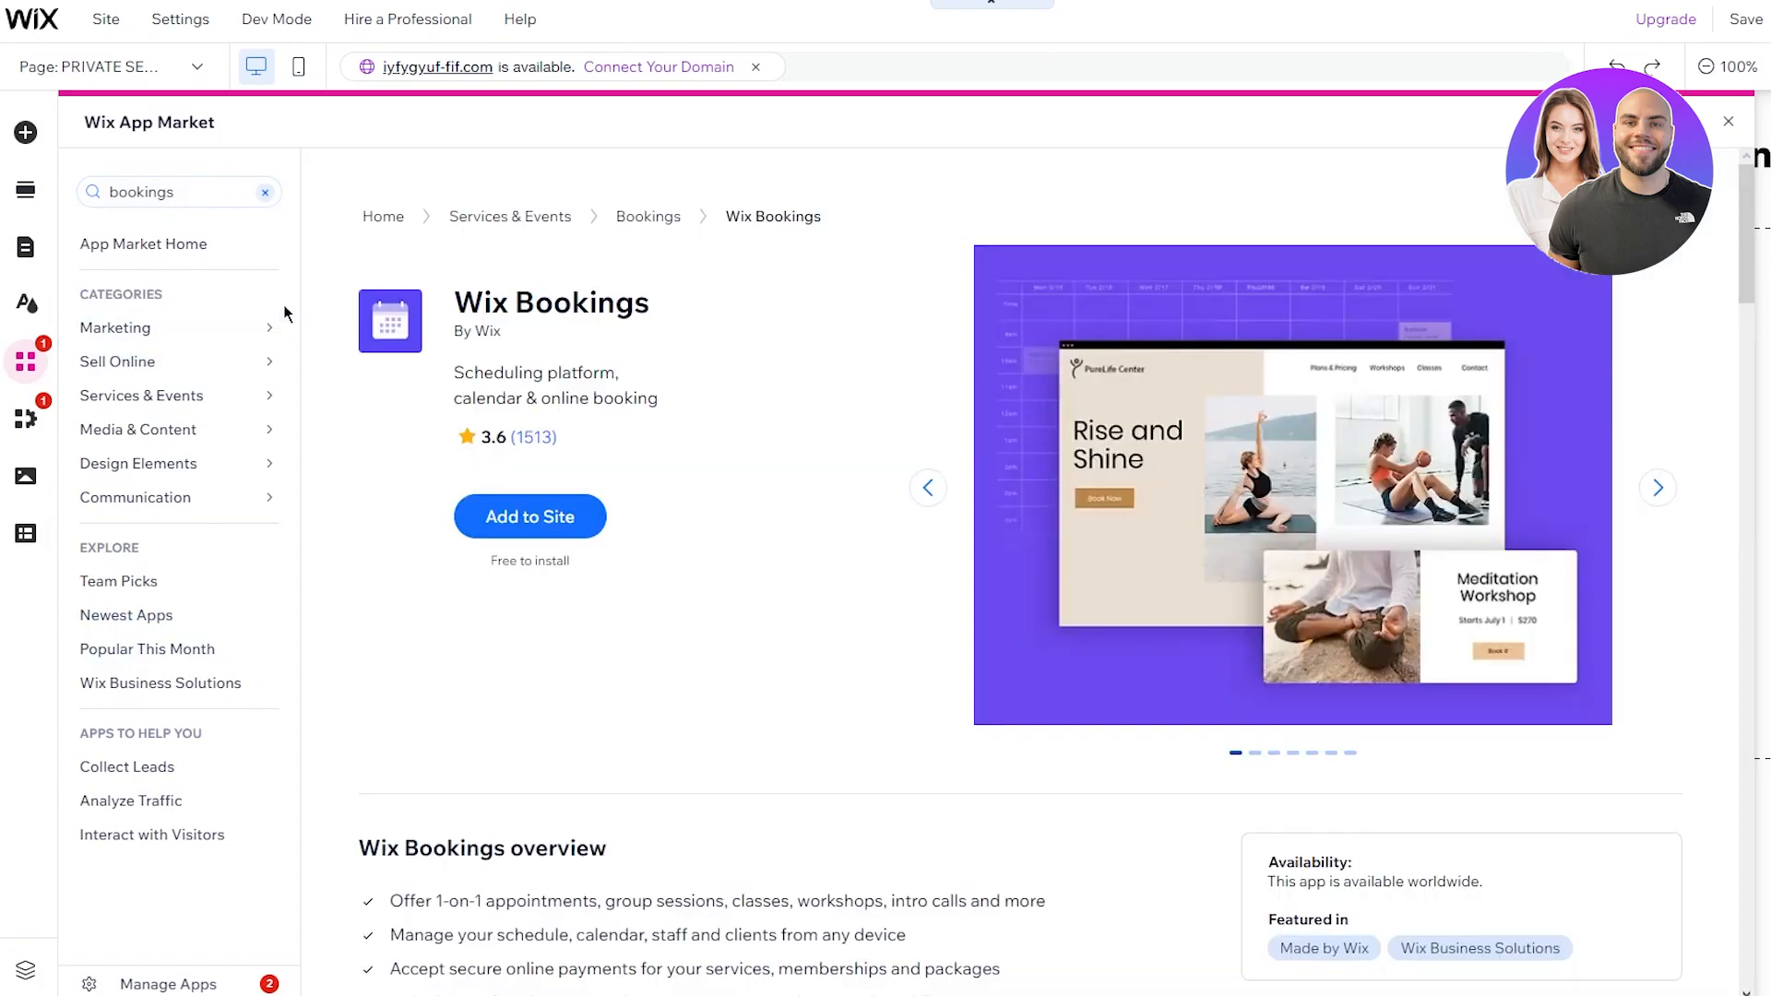
left_click(517, 518)
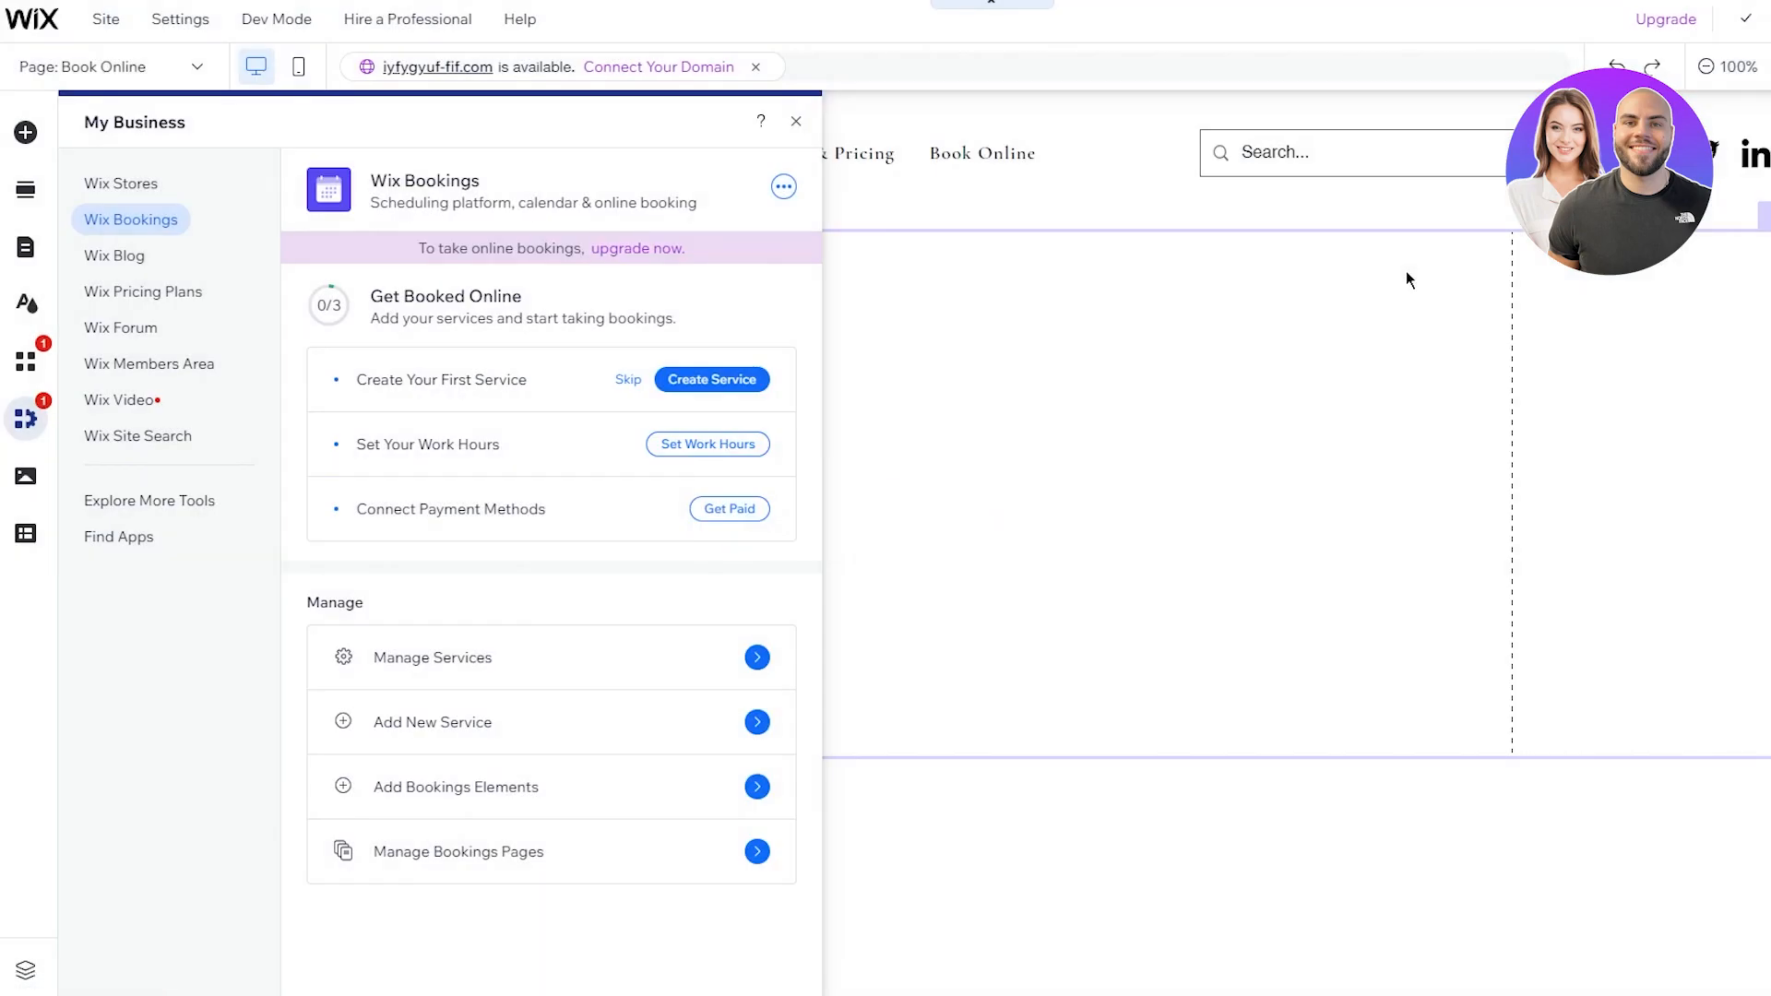
Step: Close the bookings management panel and return to the HOME page
left_click(795, 121)
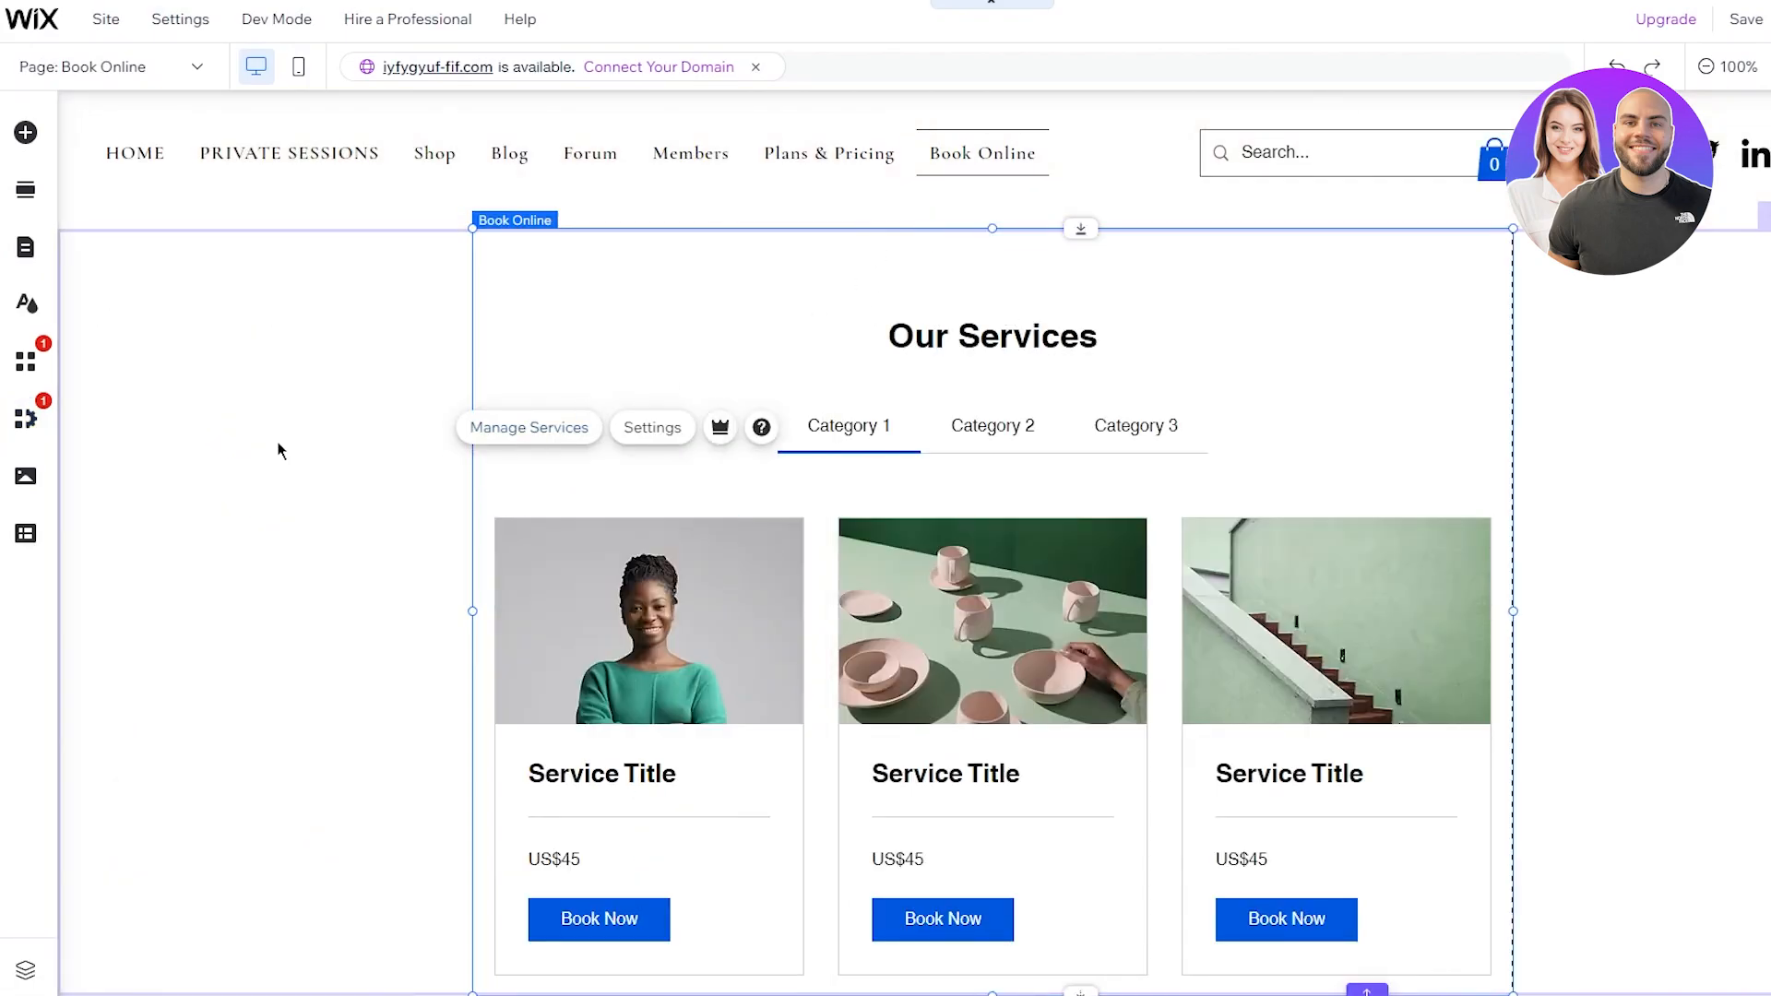
scroll(763, 400, "down", 2)
scroll(763, 411, "up", 2)
left_click(194, 64)
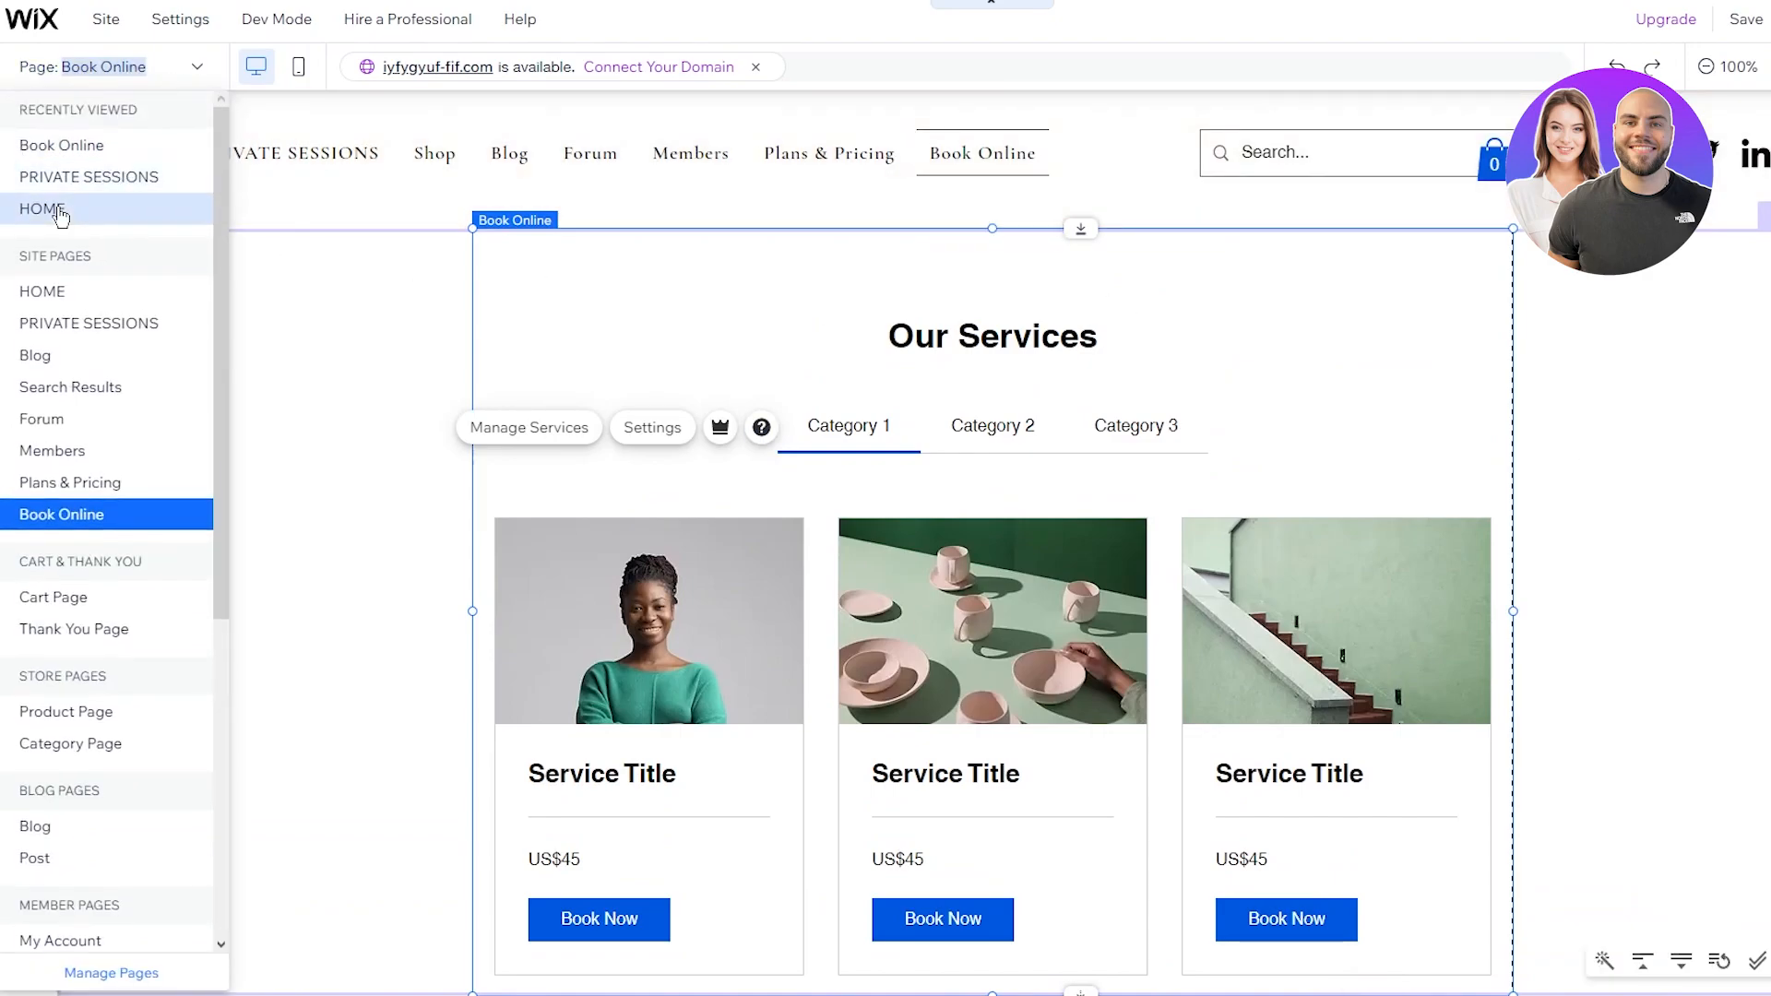
left_click(127, 202)
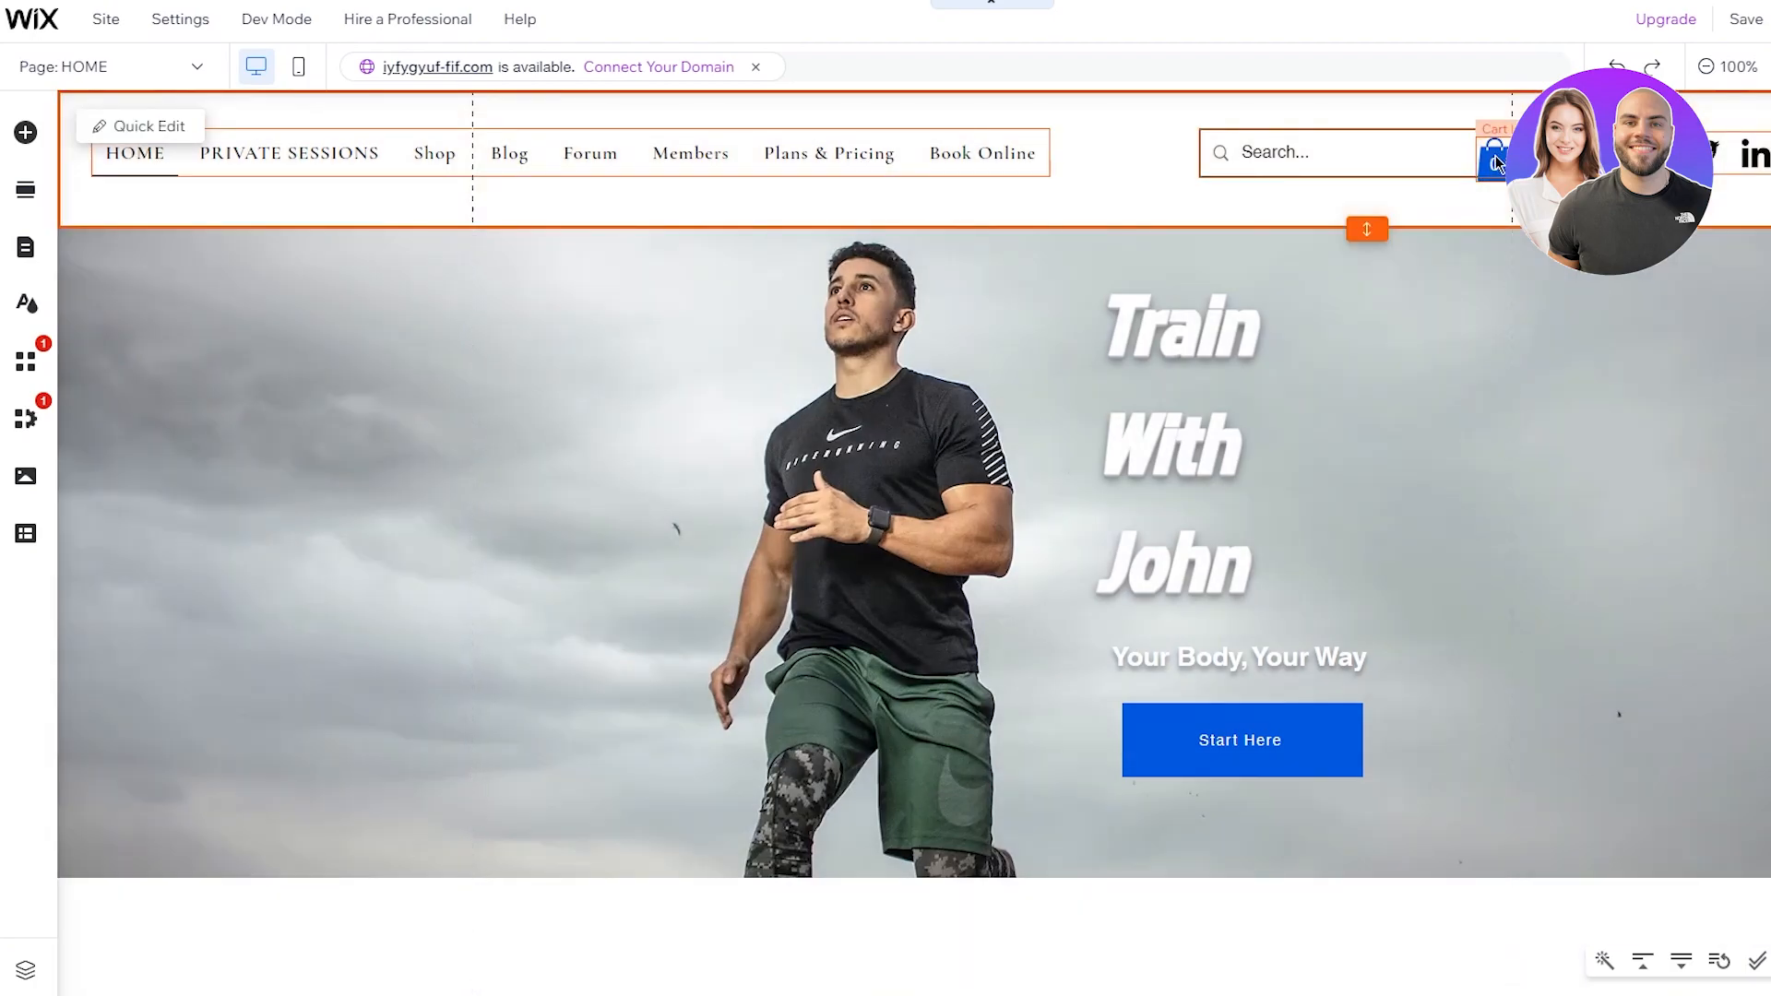
Step: Delete the cart icon from the header
left_click(1495, 156)
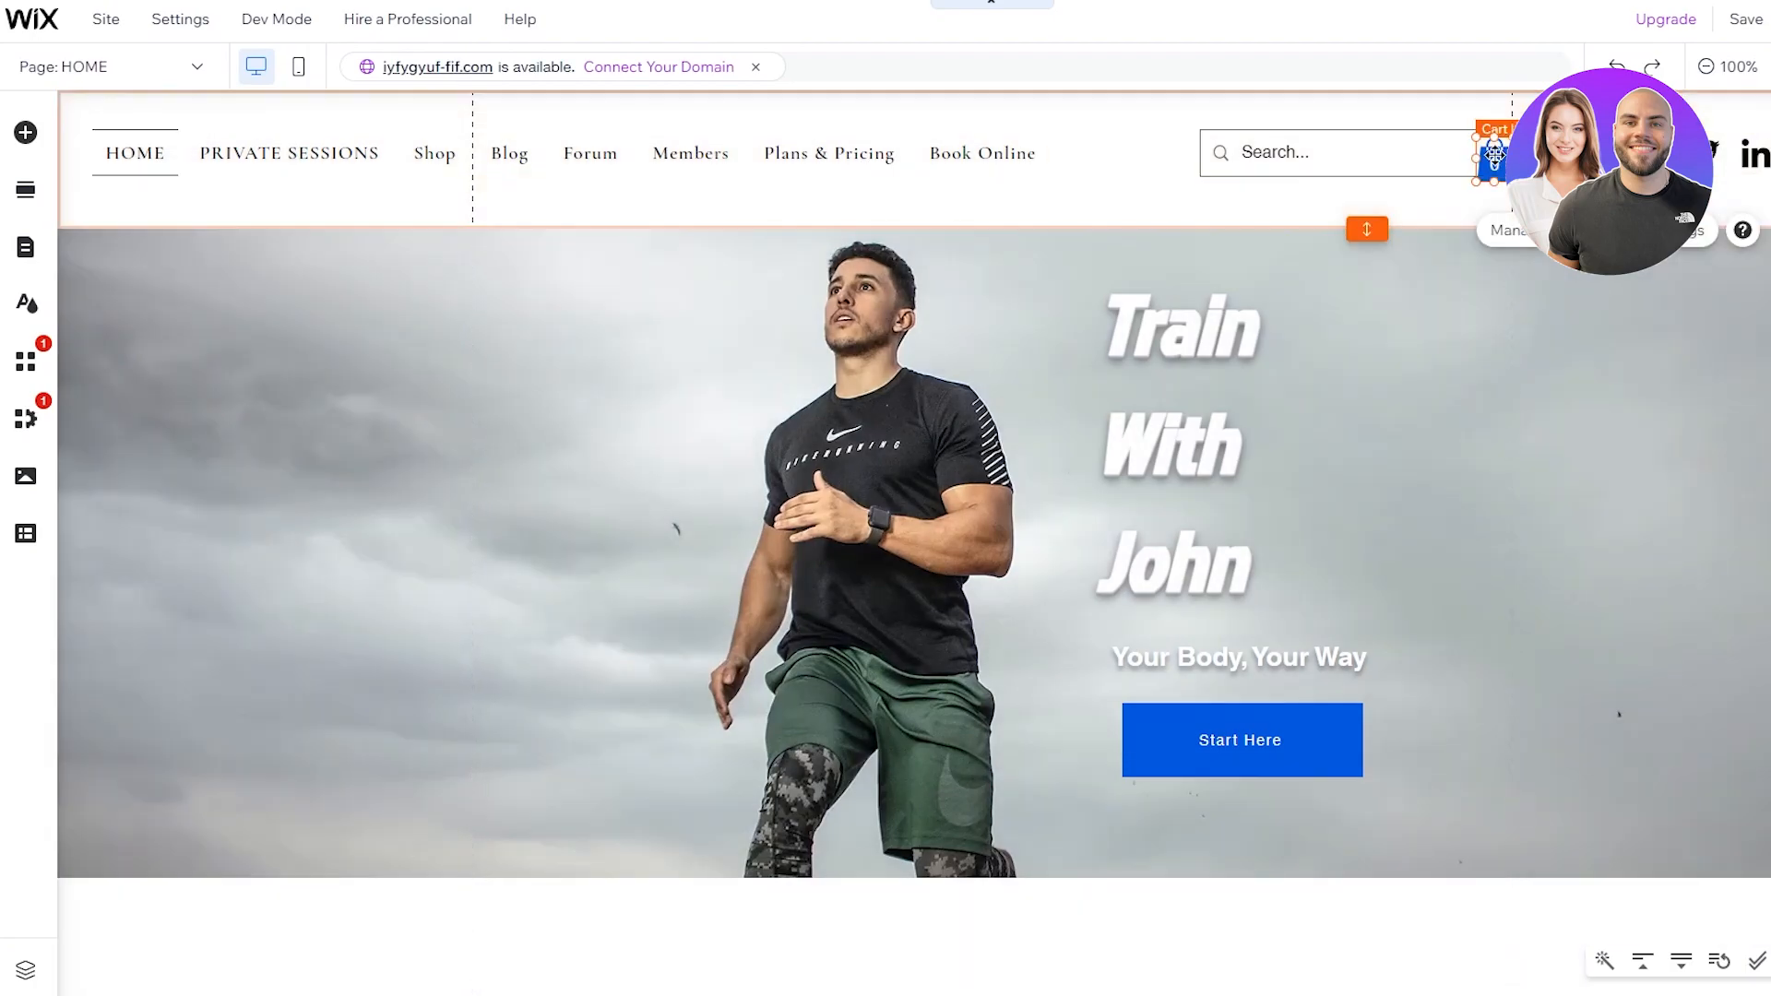
key("Delete")
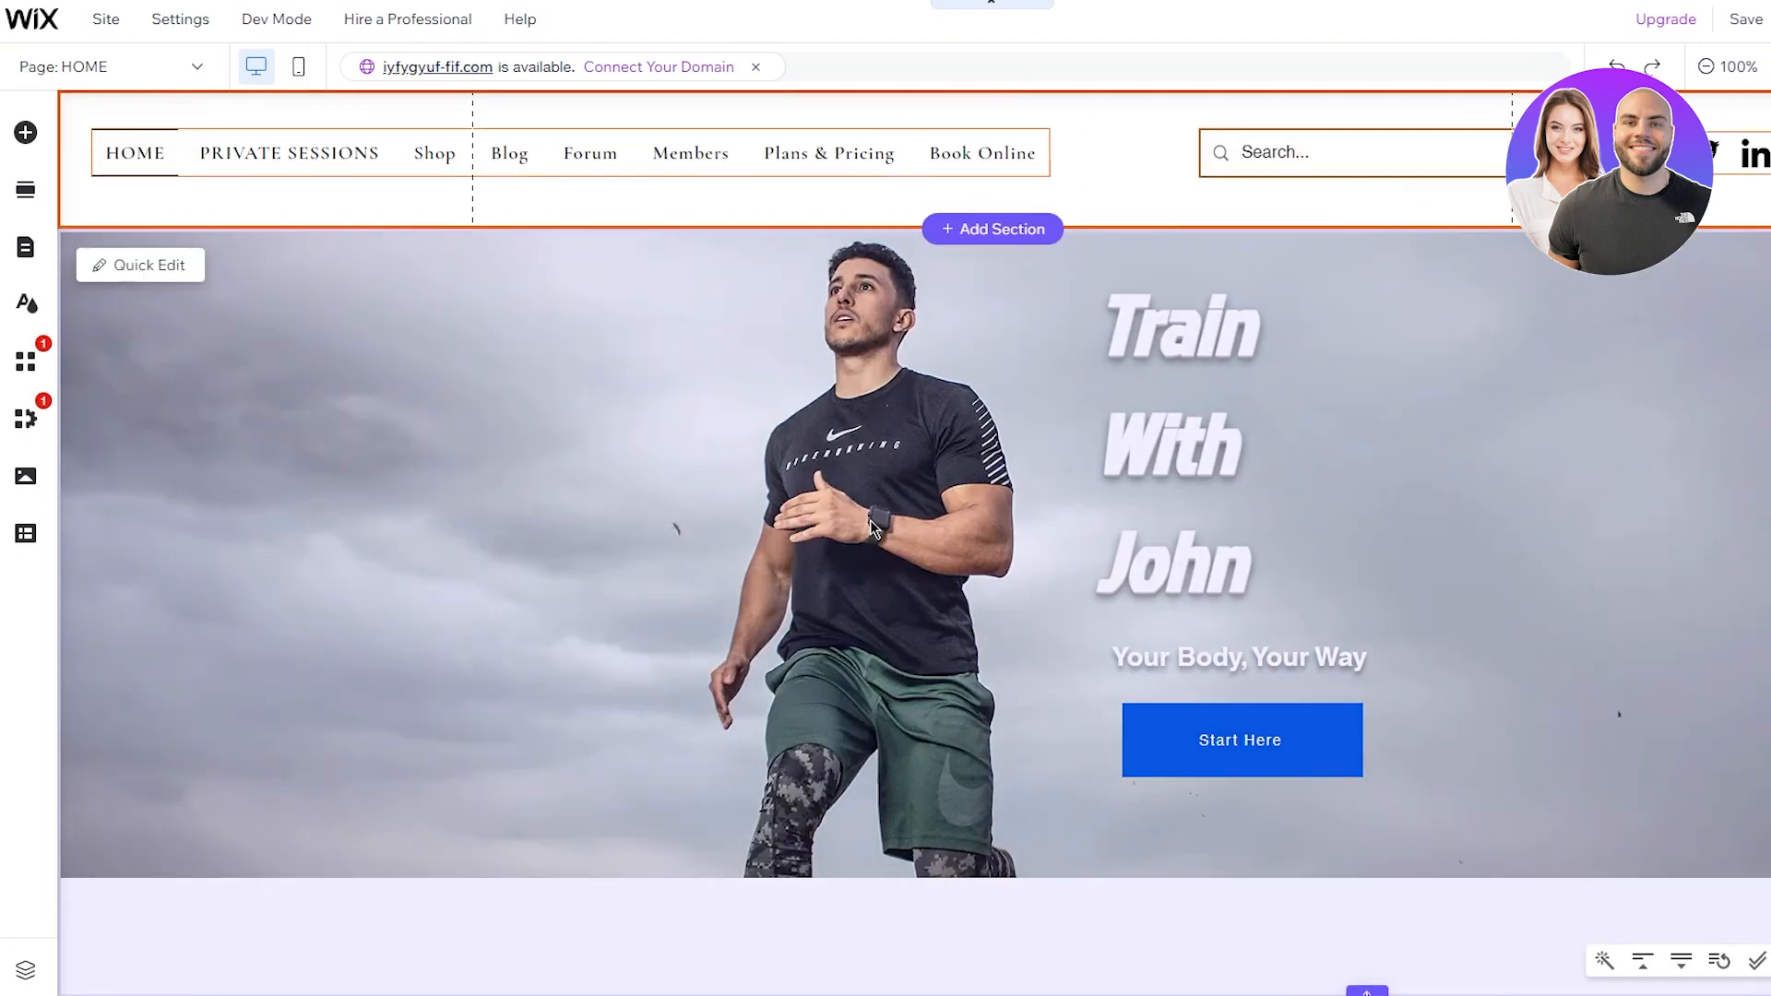
scroll(867, 452, "down", 2)
scroll(867, 452, "up", 2)
scroll(867, 452, "down", 1)
scroll(867, 452, "up", 1)
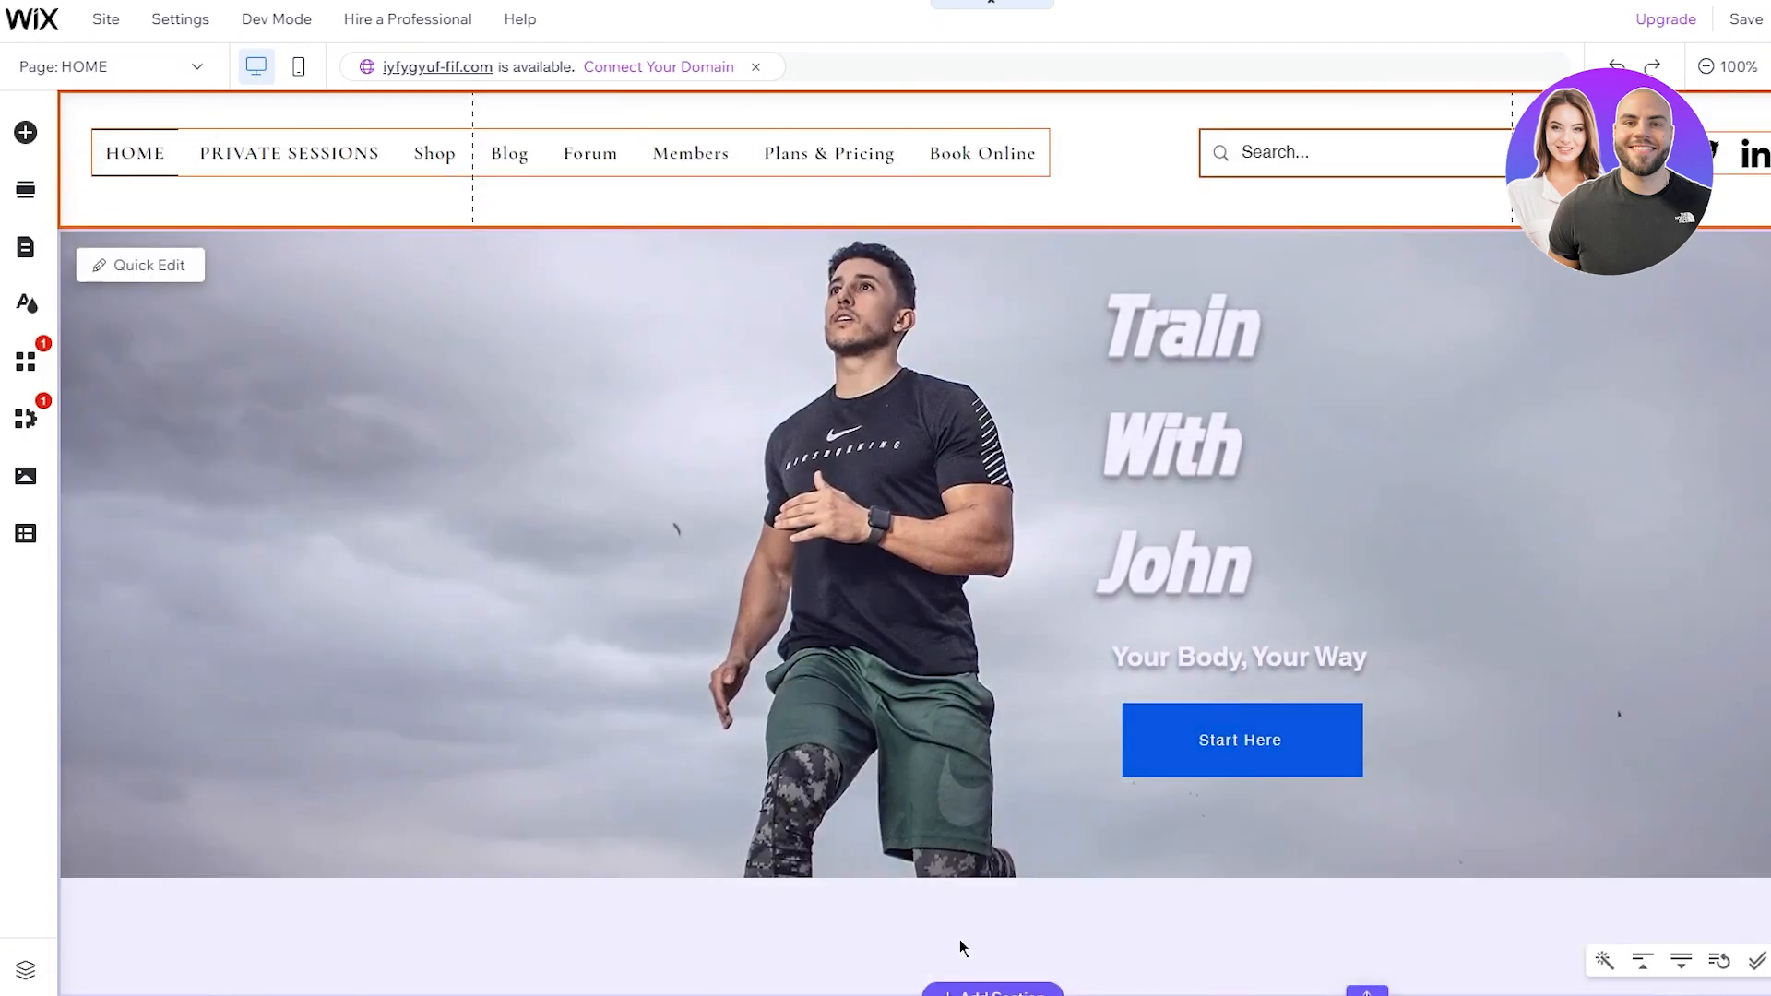
scroll(1115, 774, "down", 2)
Step: Shorten the hero section so it ends at the bottom of its photo
left_click(1061, 687)
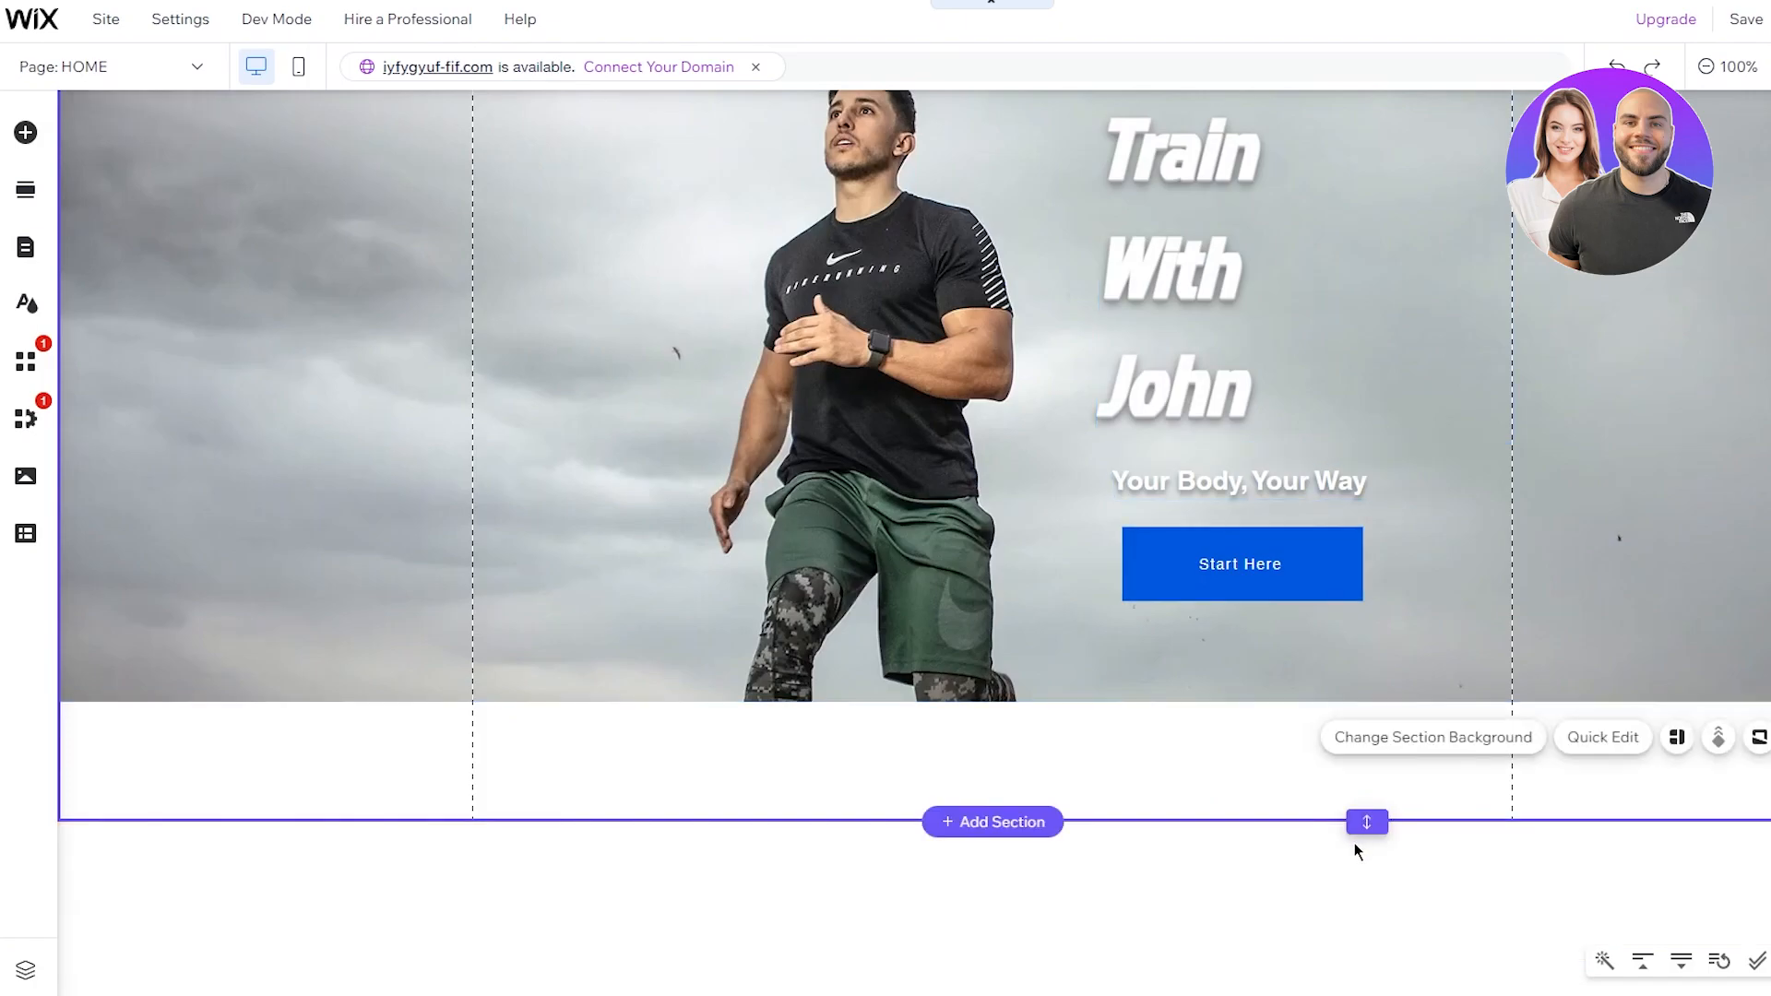
left_click_drag(1365, 818, 1372, 703)
scroll(1219, 812, "up", 3)
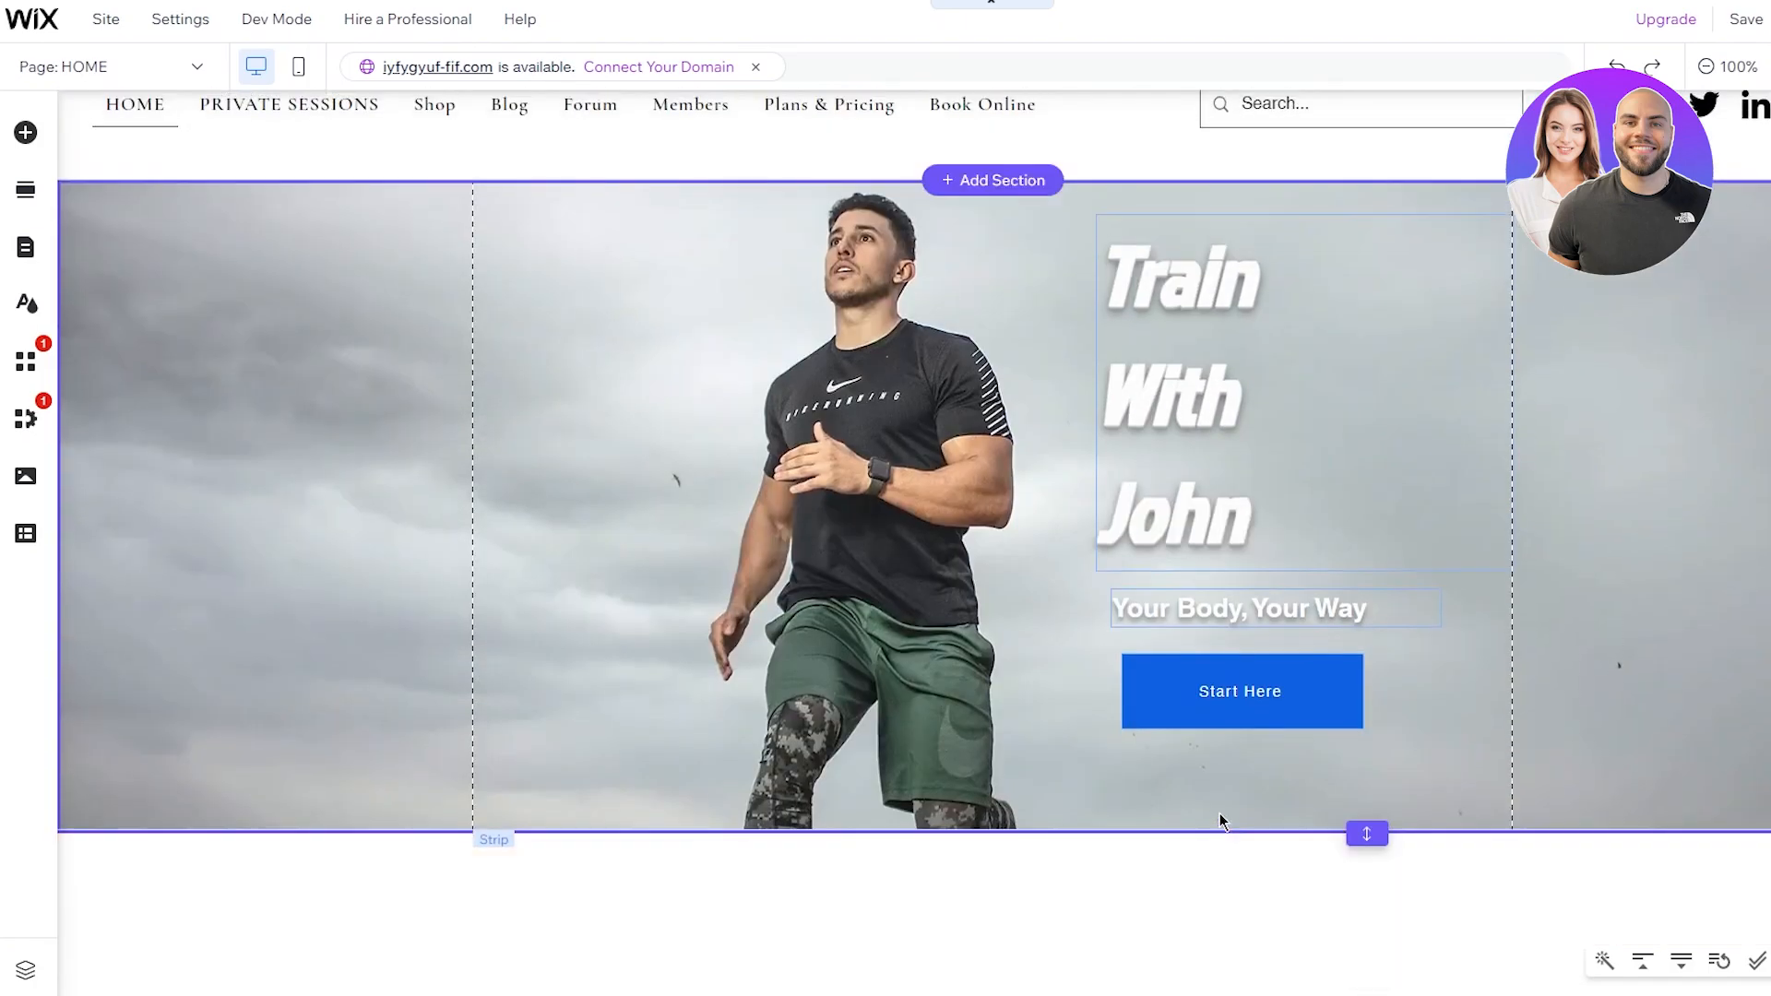
scroll(1211, 888, "up", 1)
scroll(1429, 939, "down", 2)
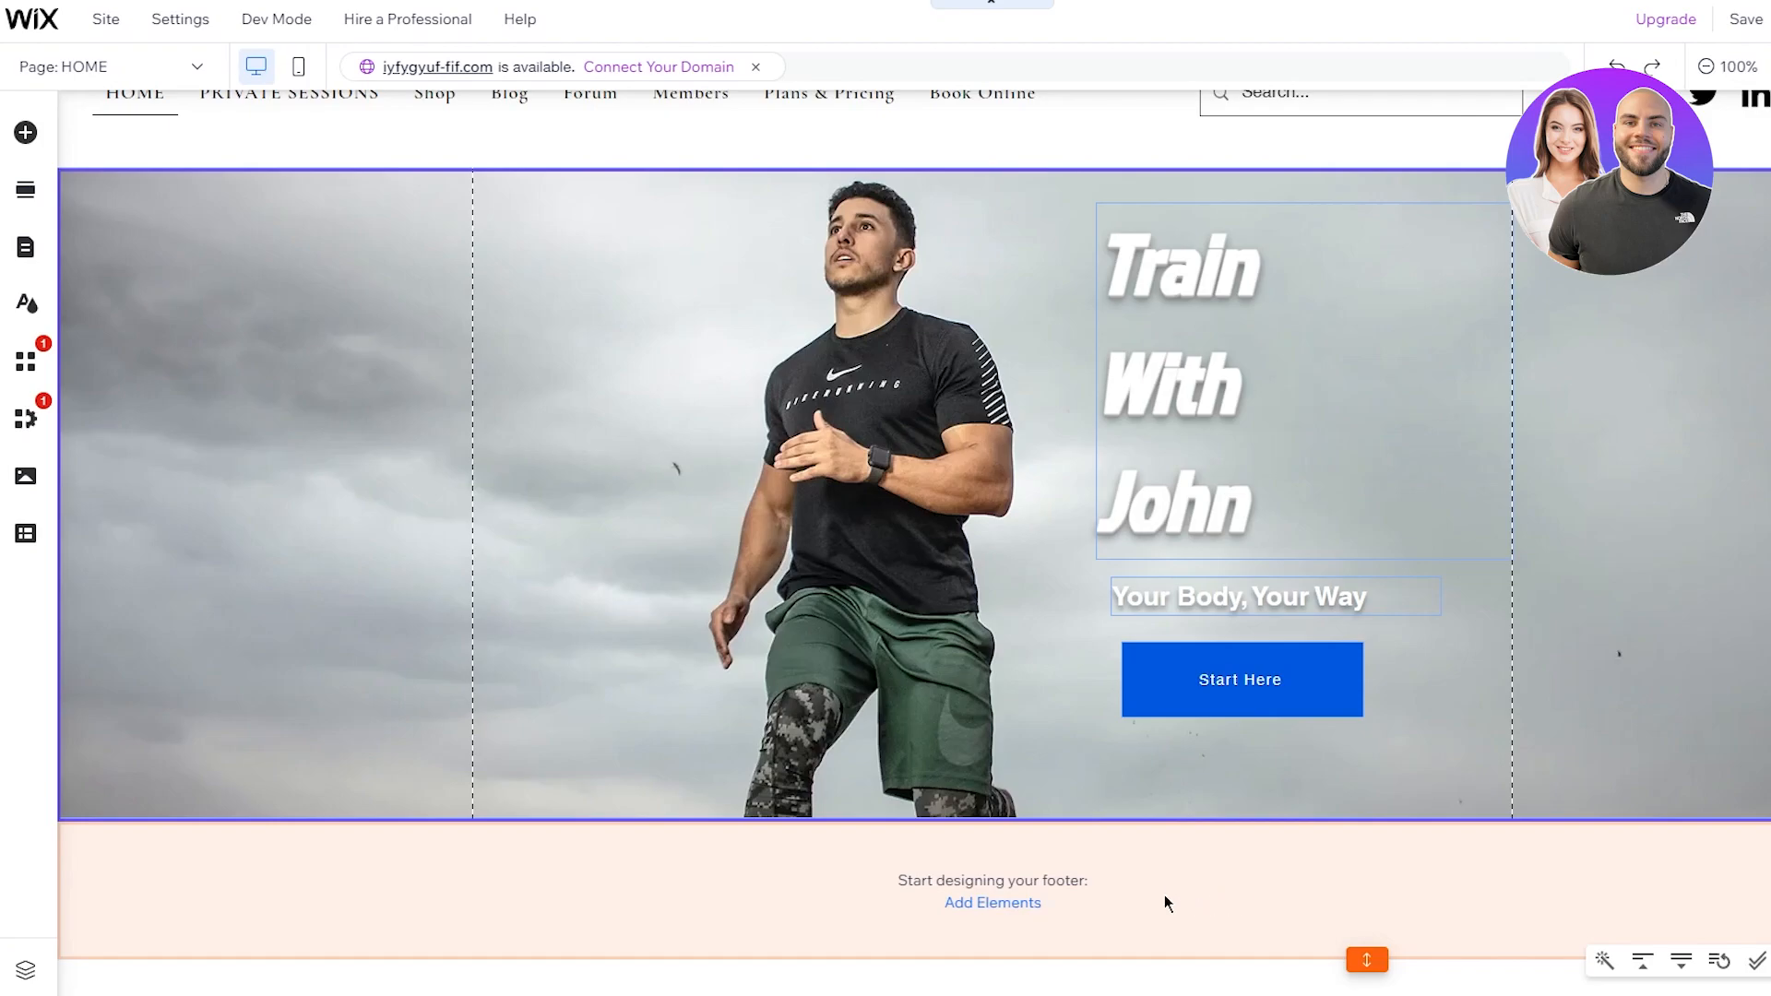
Step: Add the Classic black strip to the footer and collapse it to 10 px tall
left_click(1025, 906)
scroll(560, 321, "up", 5)
scroll(565, 323, "up", 10)
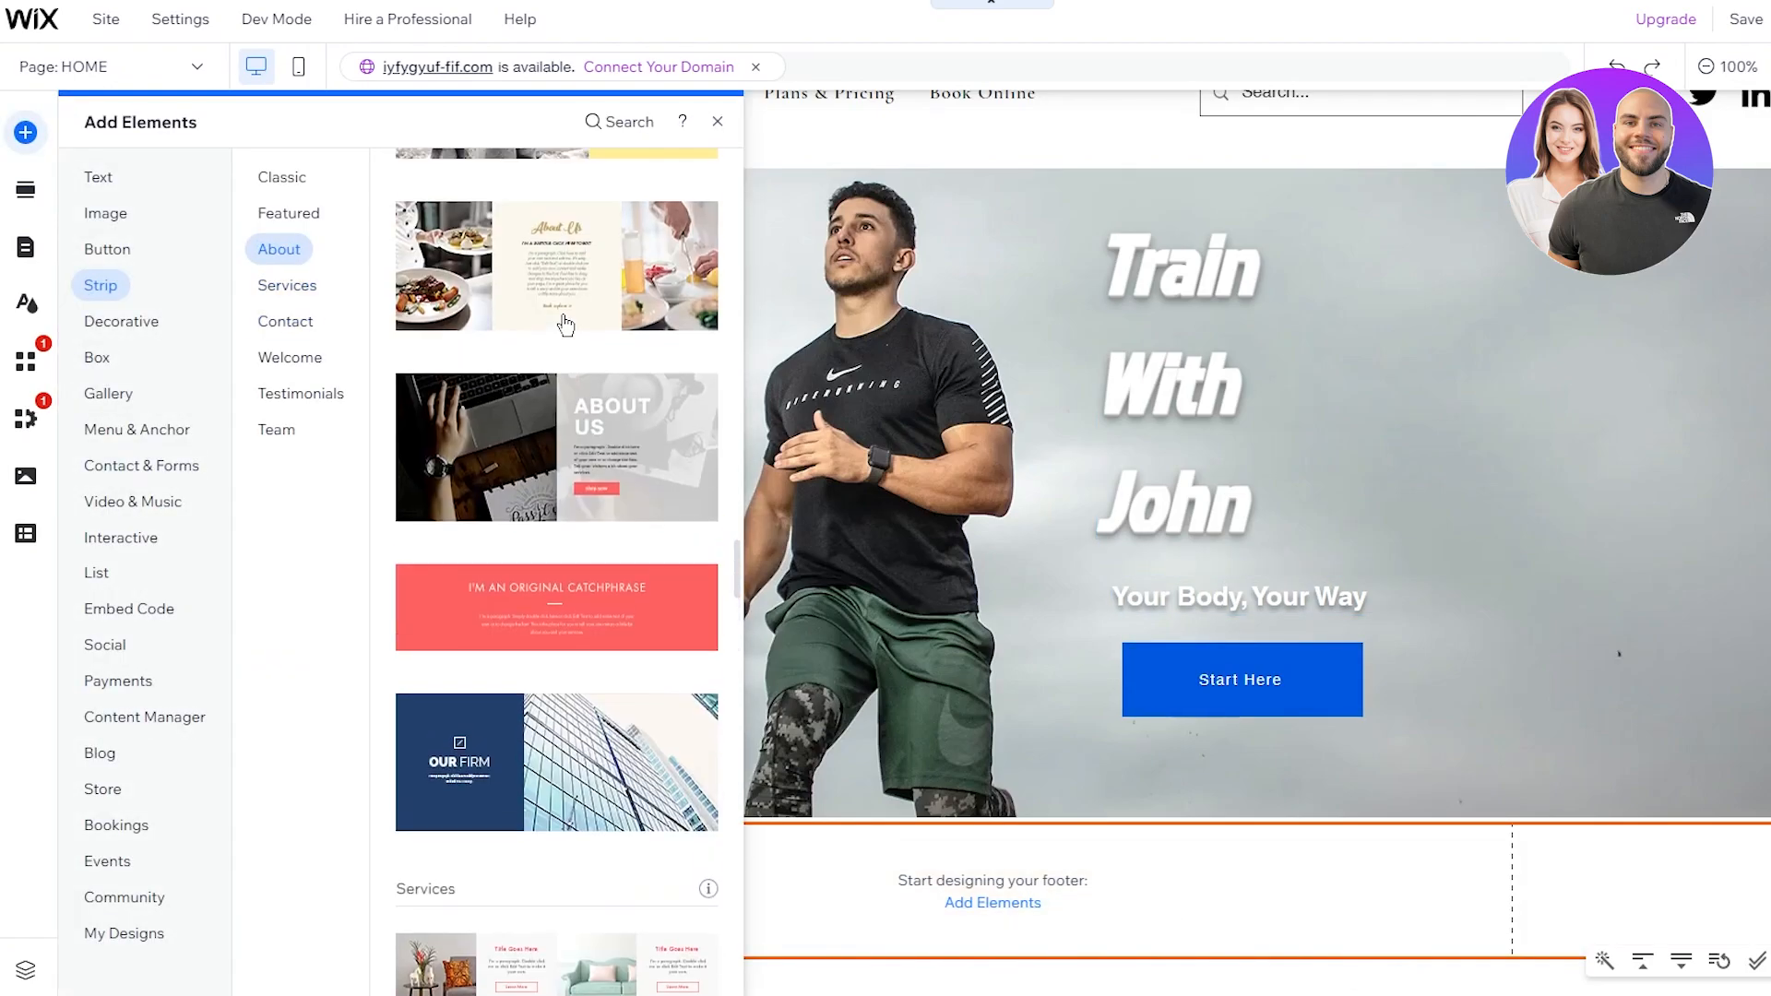
scroll(568, 323, "up", 8)
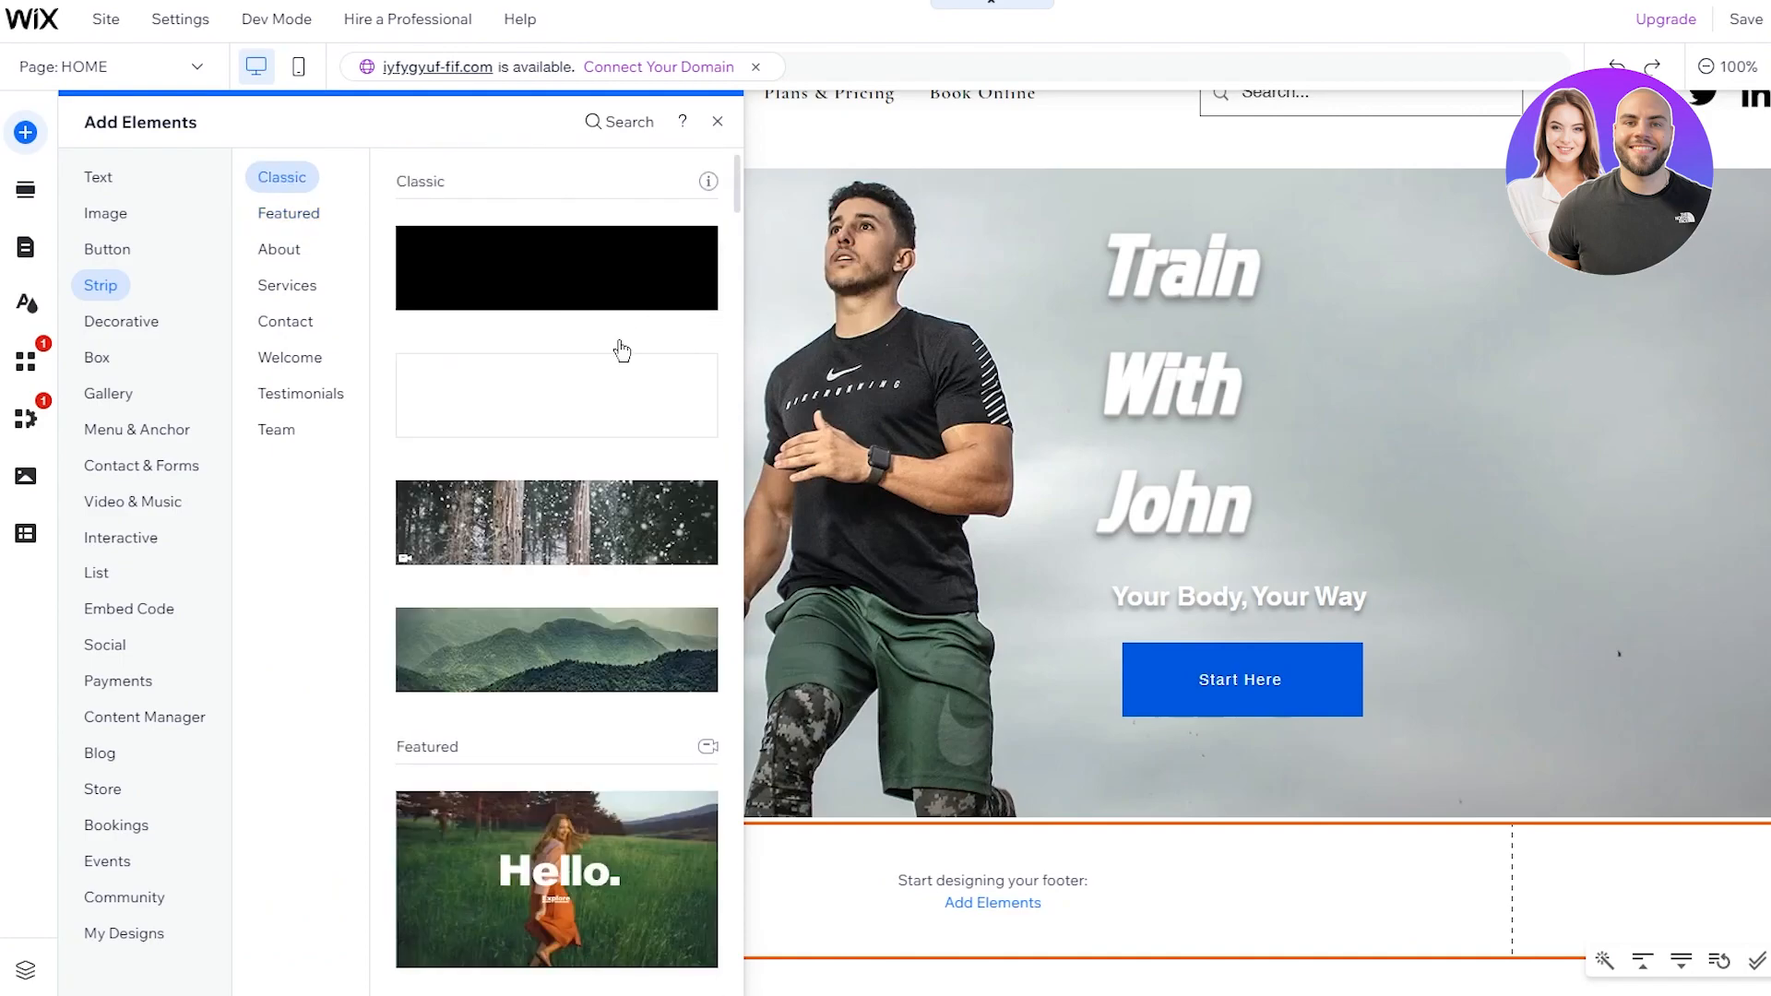
left_click(591, 281)
scroll(1014, 765, "down", 3)
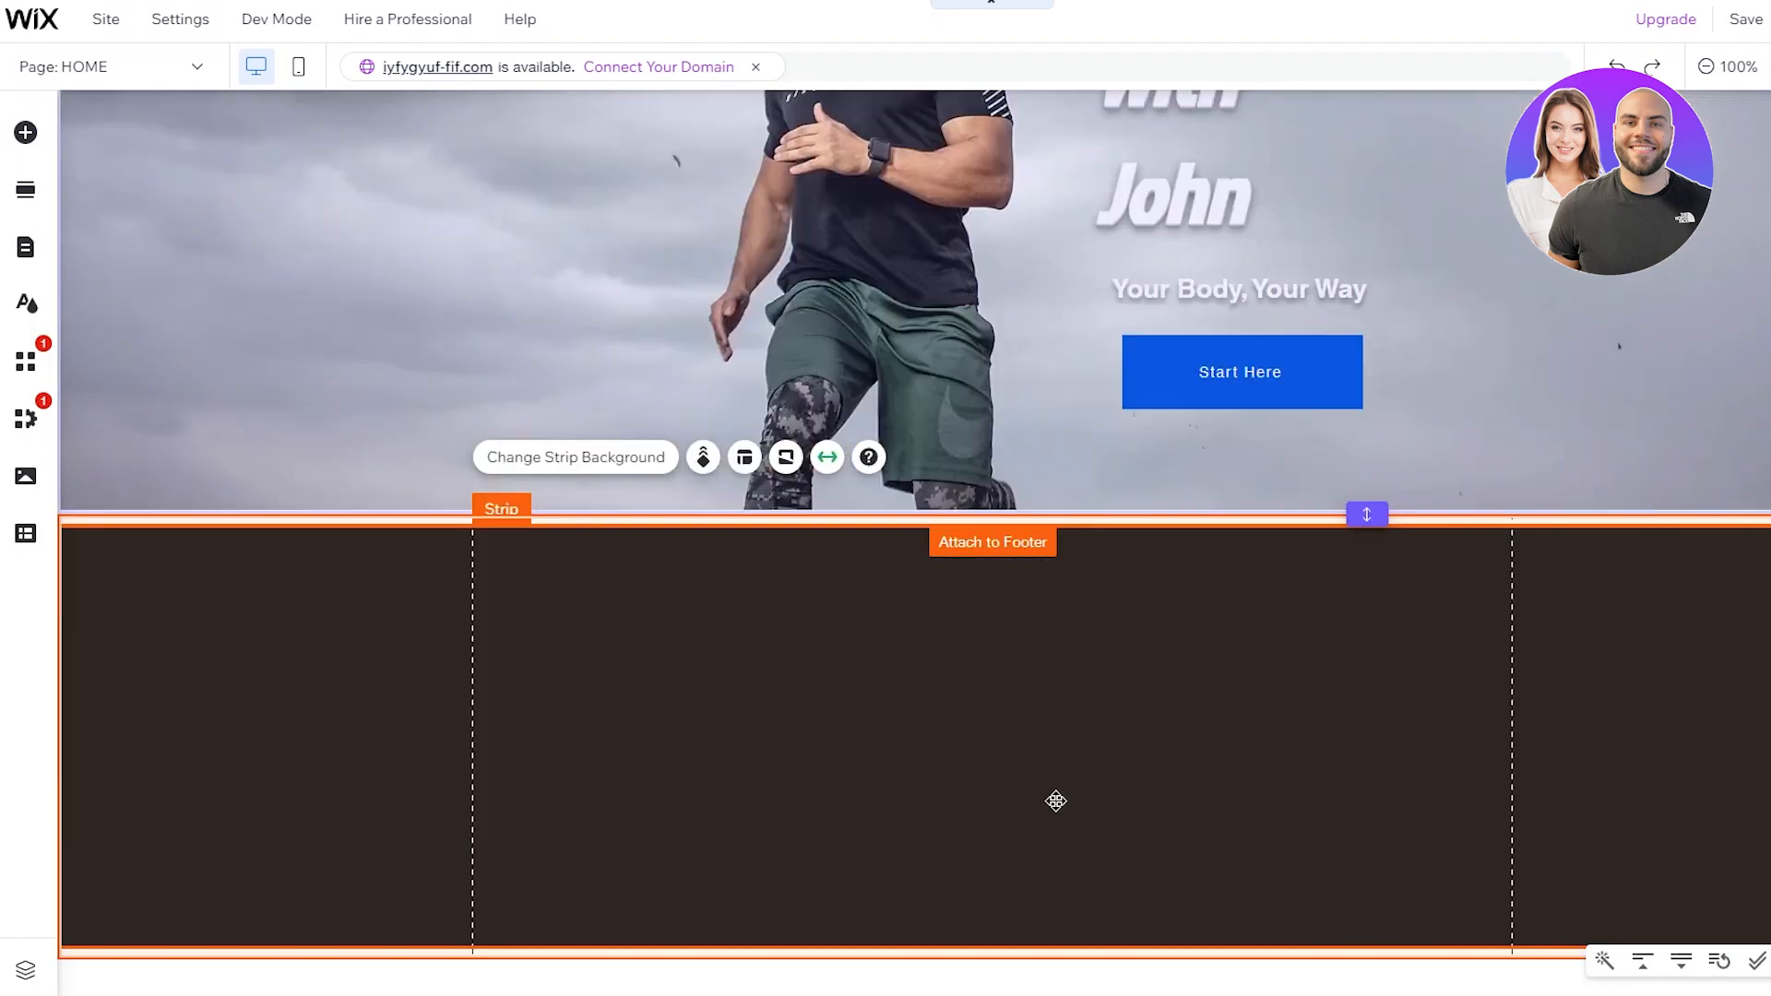
scroll(1364, 936, "up", 4)
scroll(1367, 942, "down", 3)
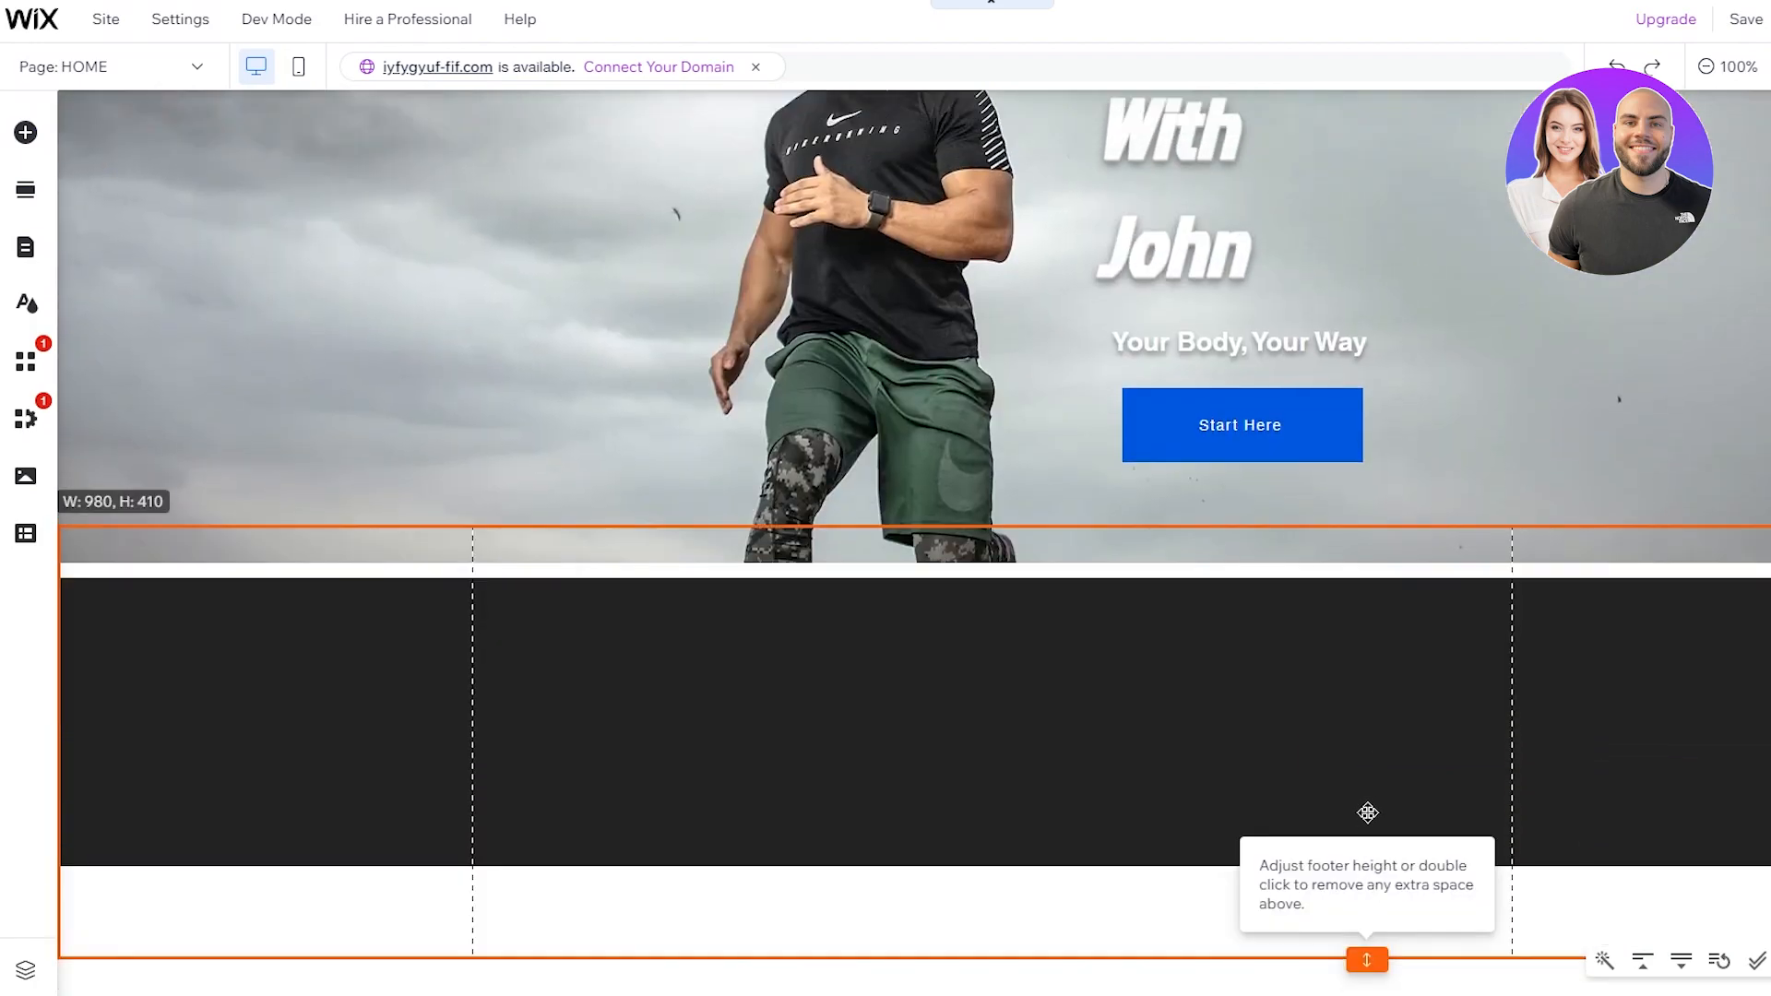
double_click(1366, 812)
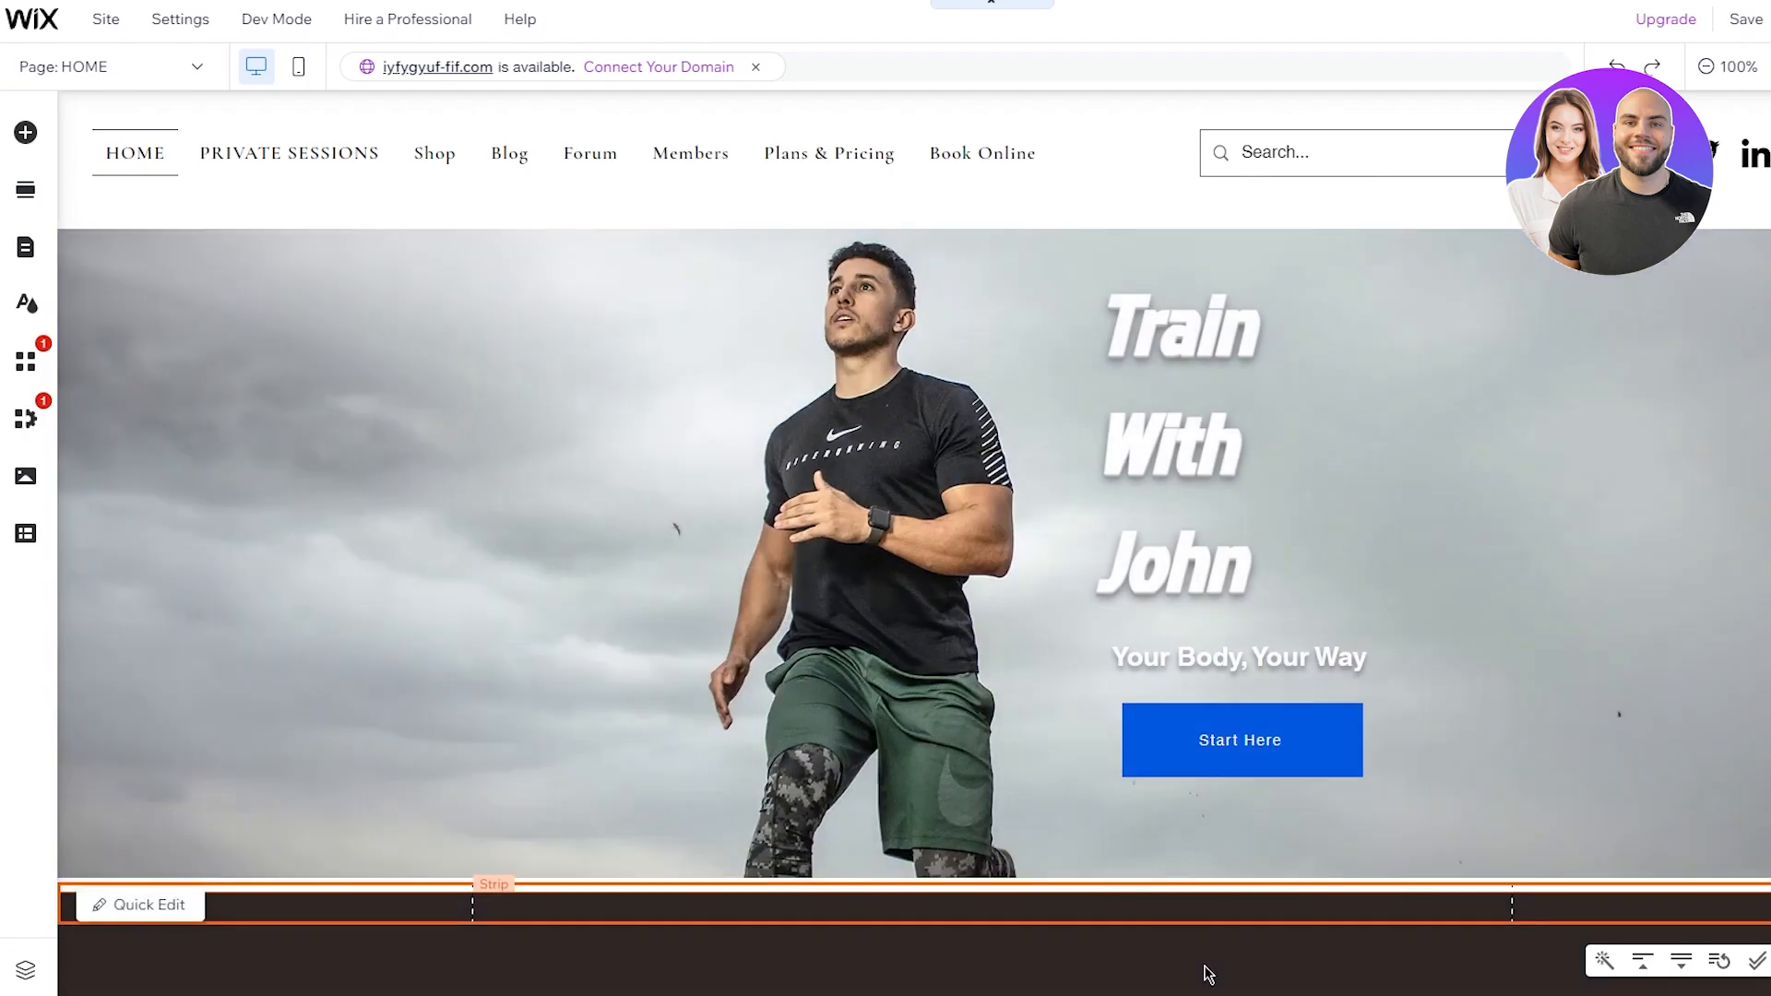
Step: Resize the dark footer strip to about 106 px tall
left_click(1253, 936)
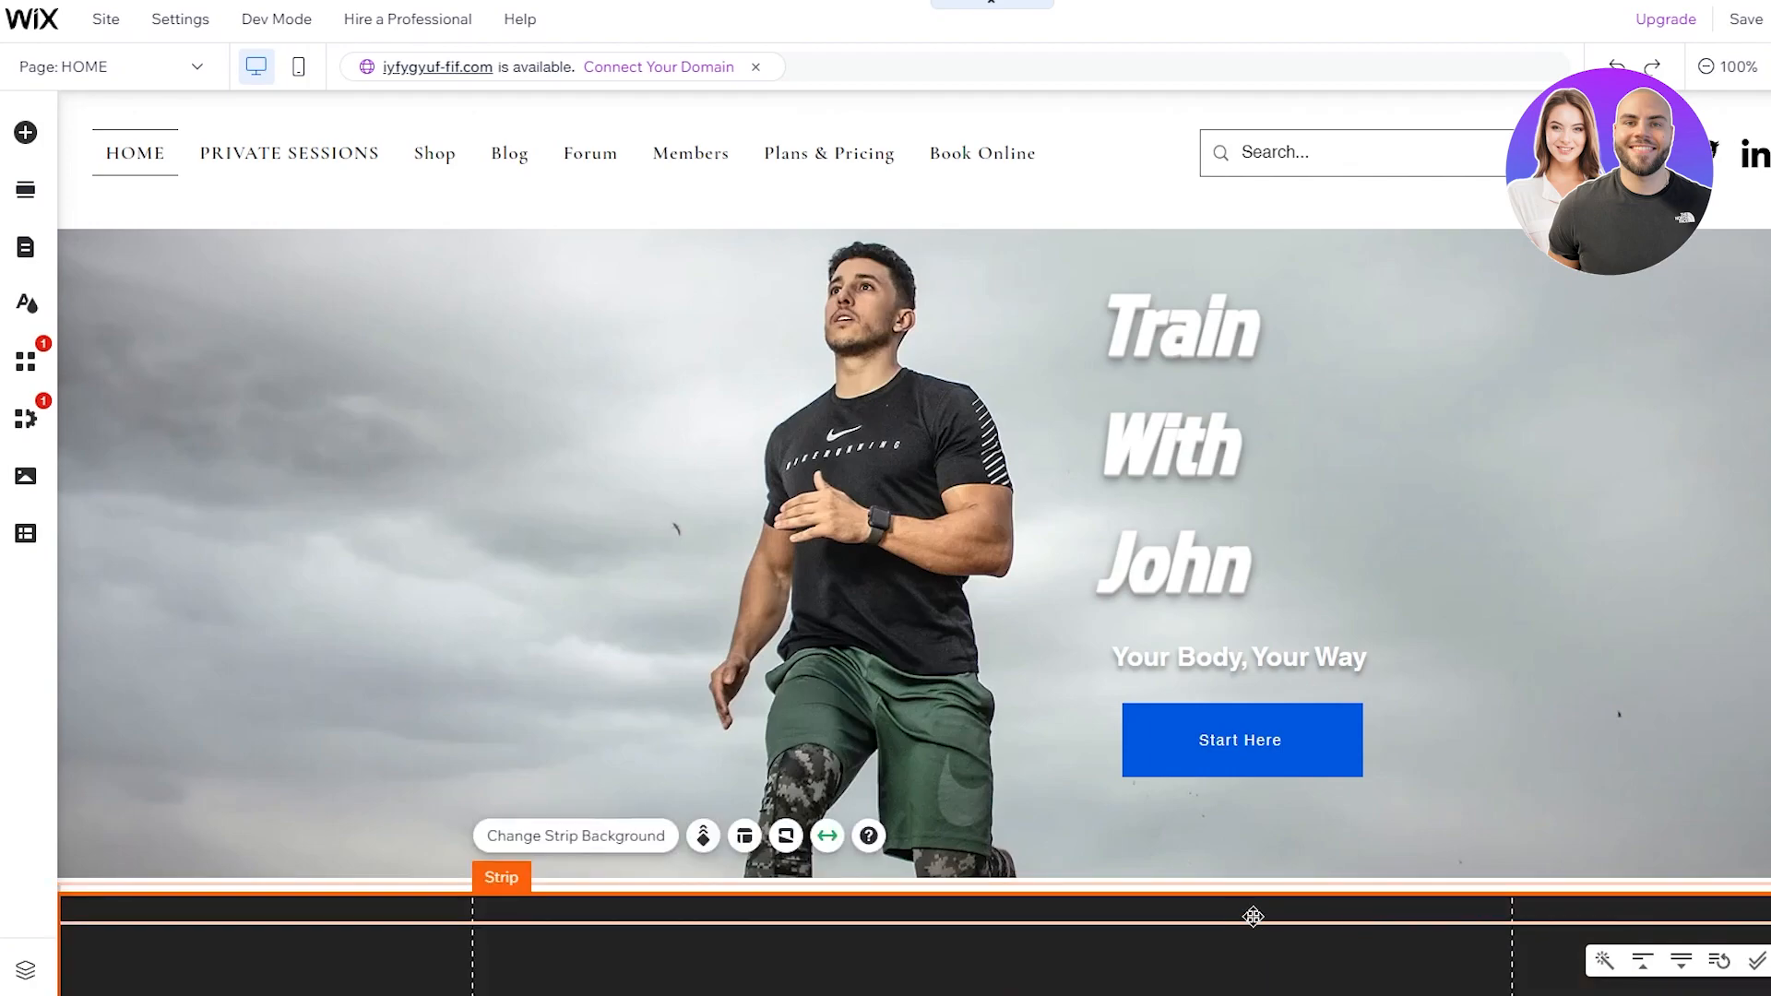
mouse_move(1366, 924)
left_mouse_down()
mouse_move(1374, 989)
mouse_move(1380, 916)
mouse_move(1374, 931)
left_mouse_up()
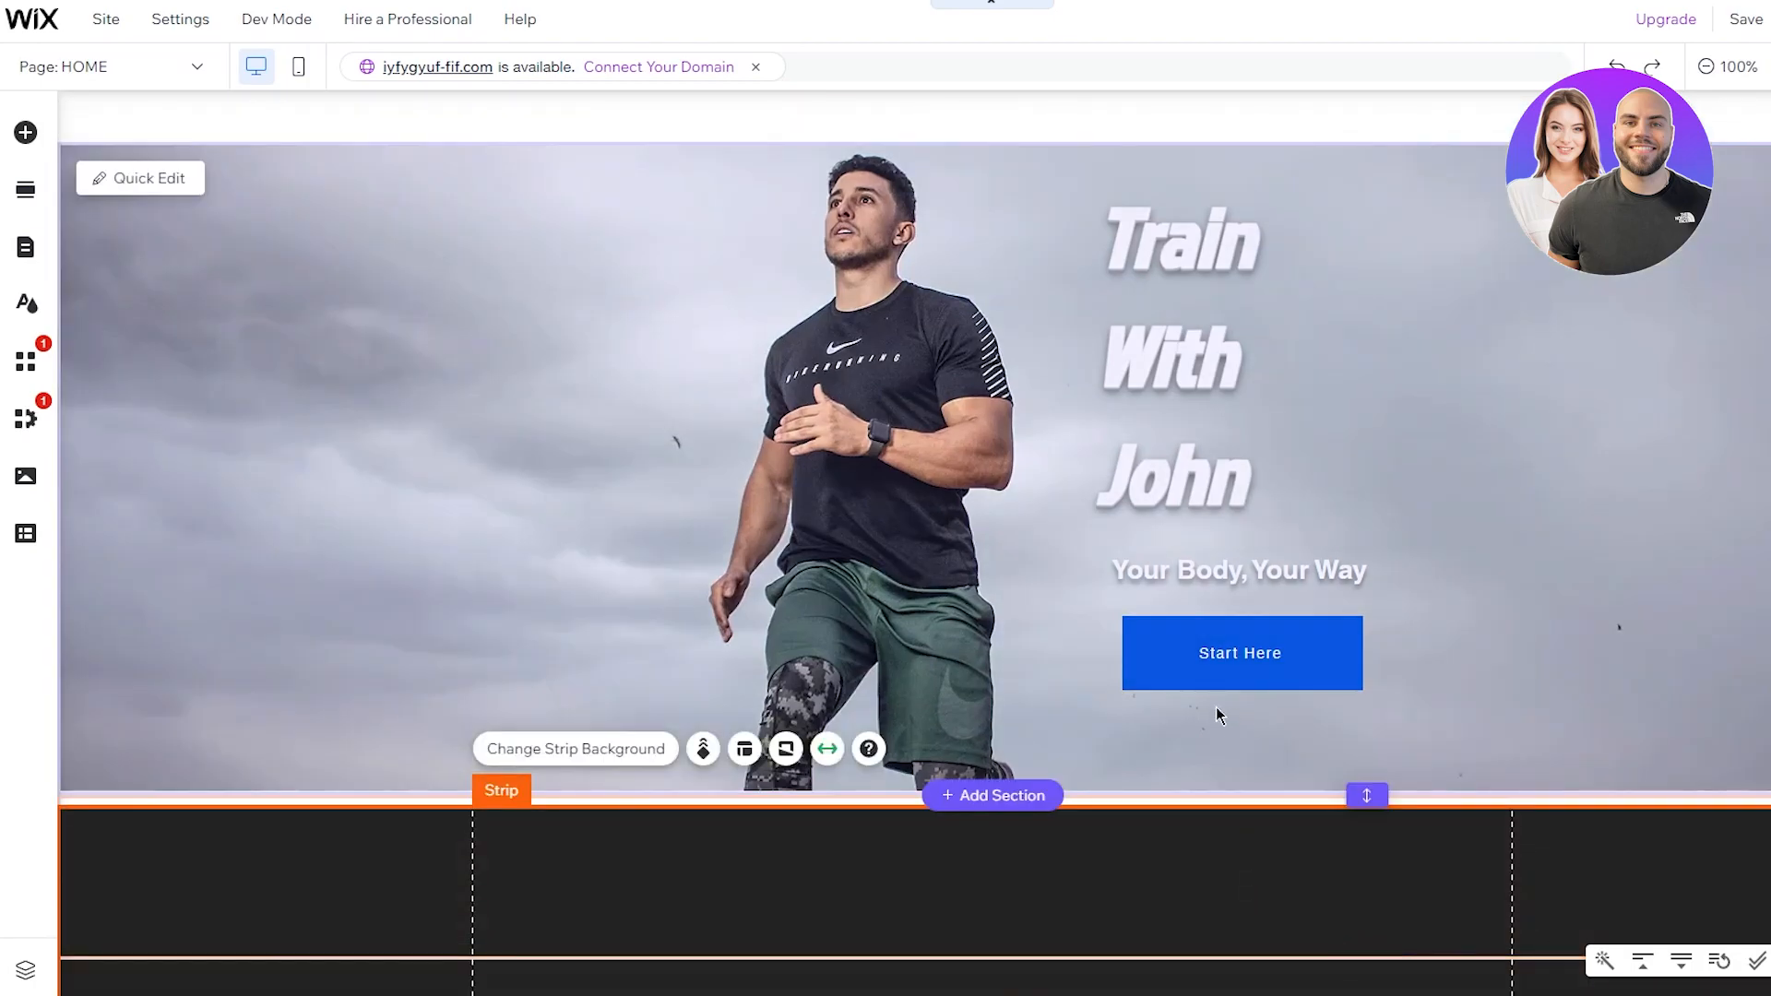
left_click(1453, 662)
left_click(1405, 910)
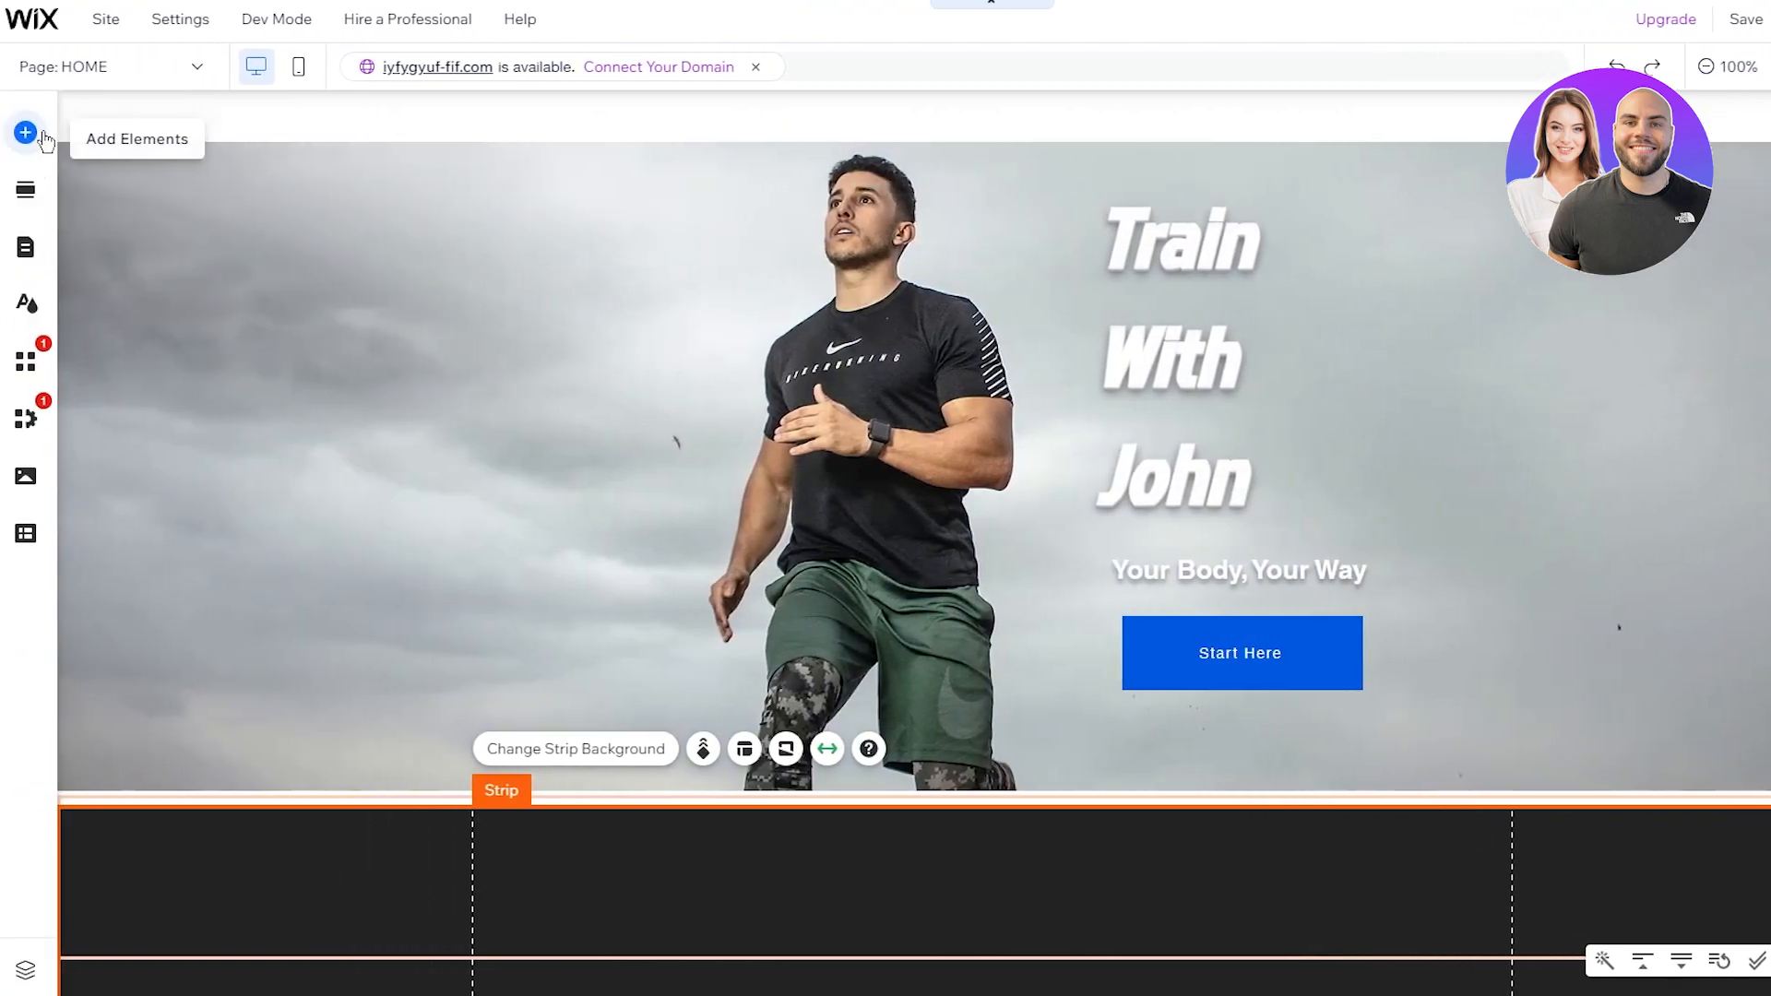
Step: Place a Social Bar with Instagram, Facebook, Twitter, LinkedIn, YouTube and TikTok icons in the footer strip
left_click(25, 132)
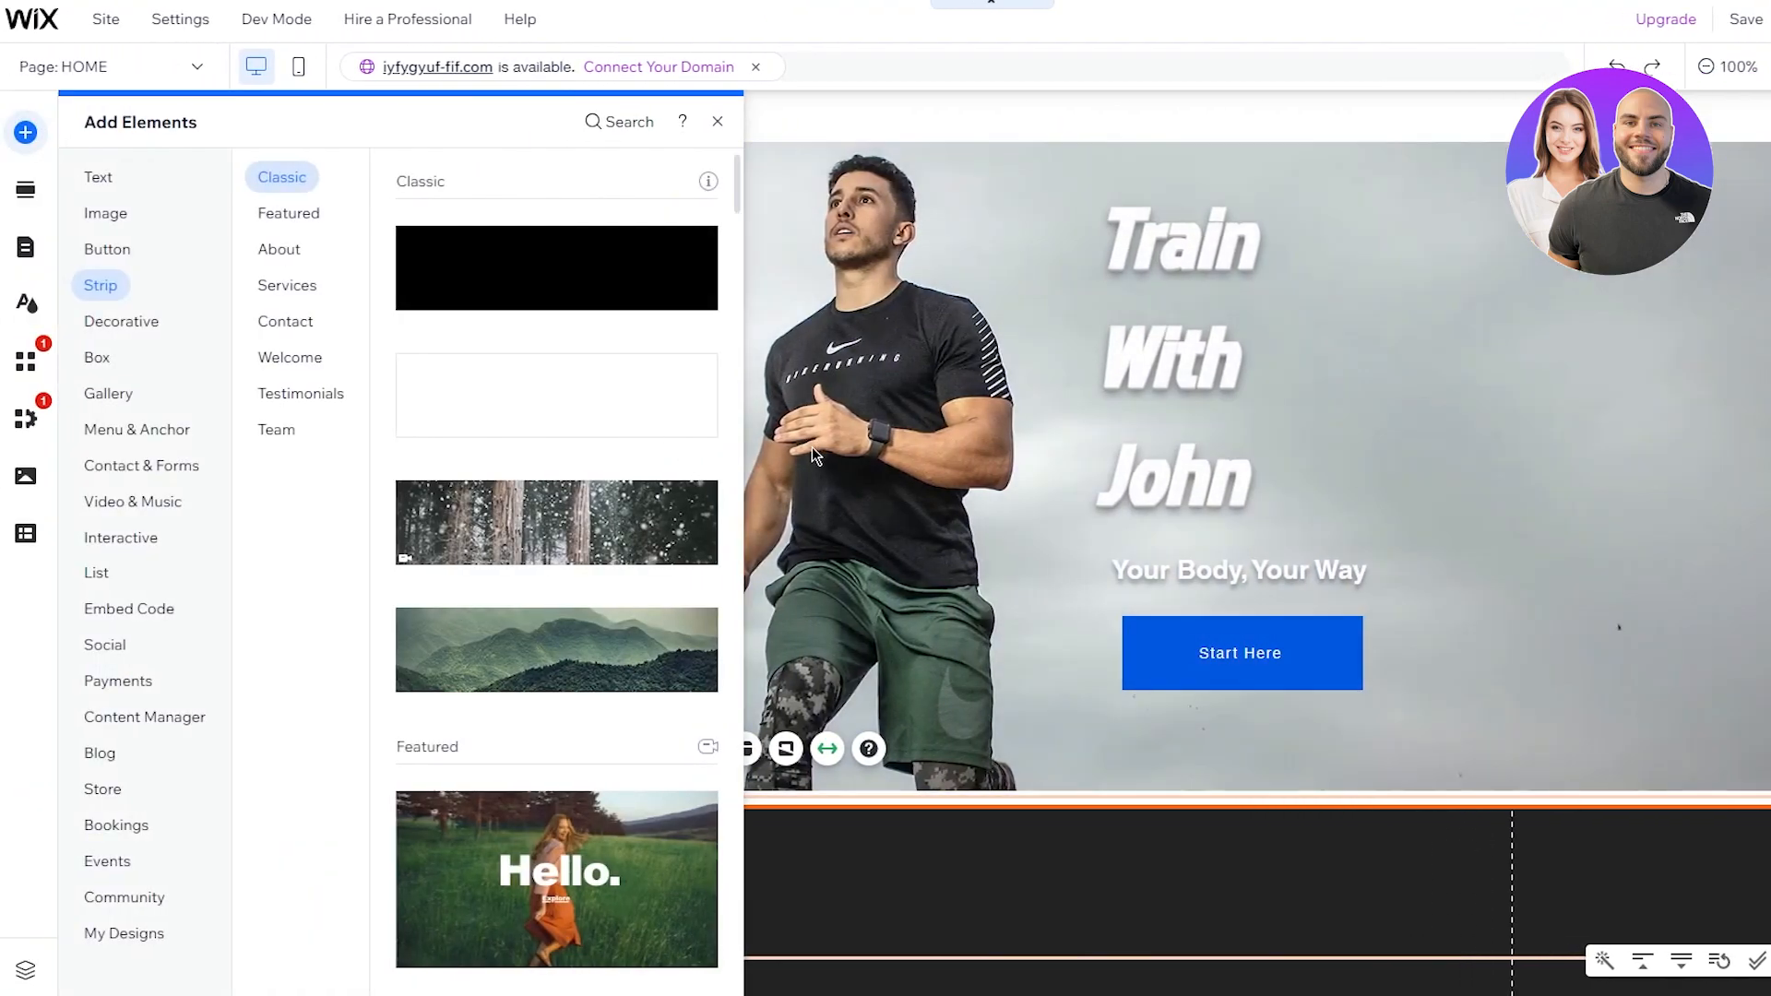
left_click(293, 282)
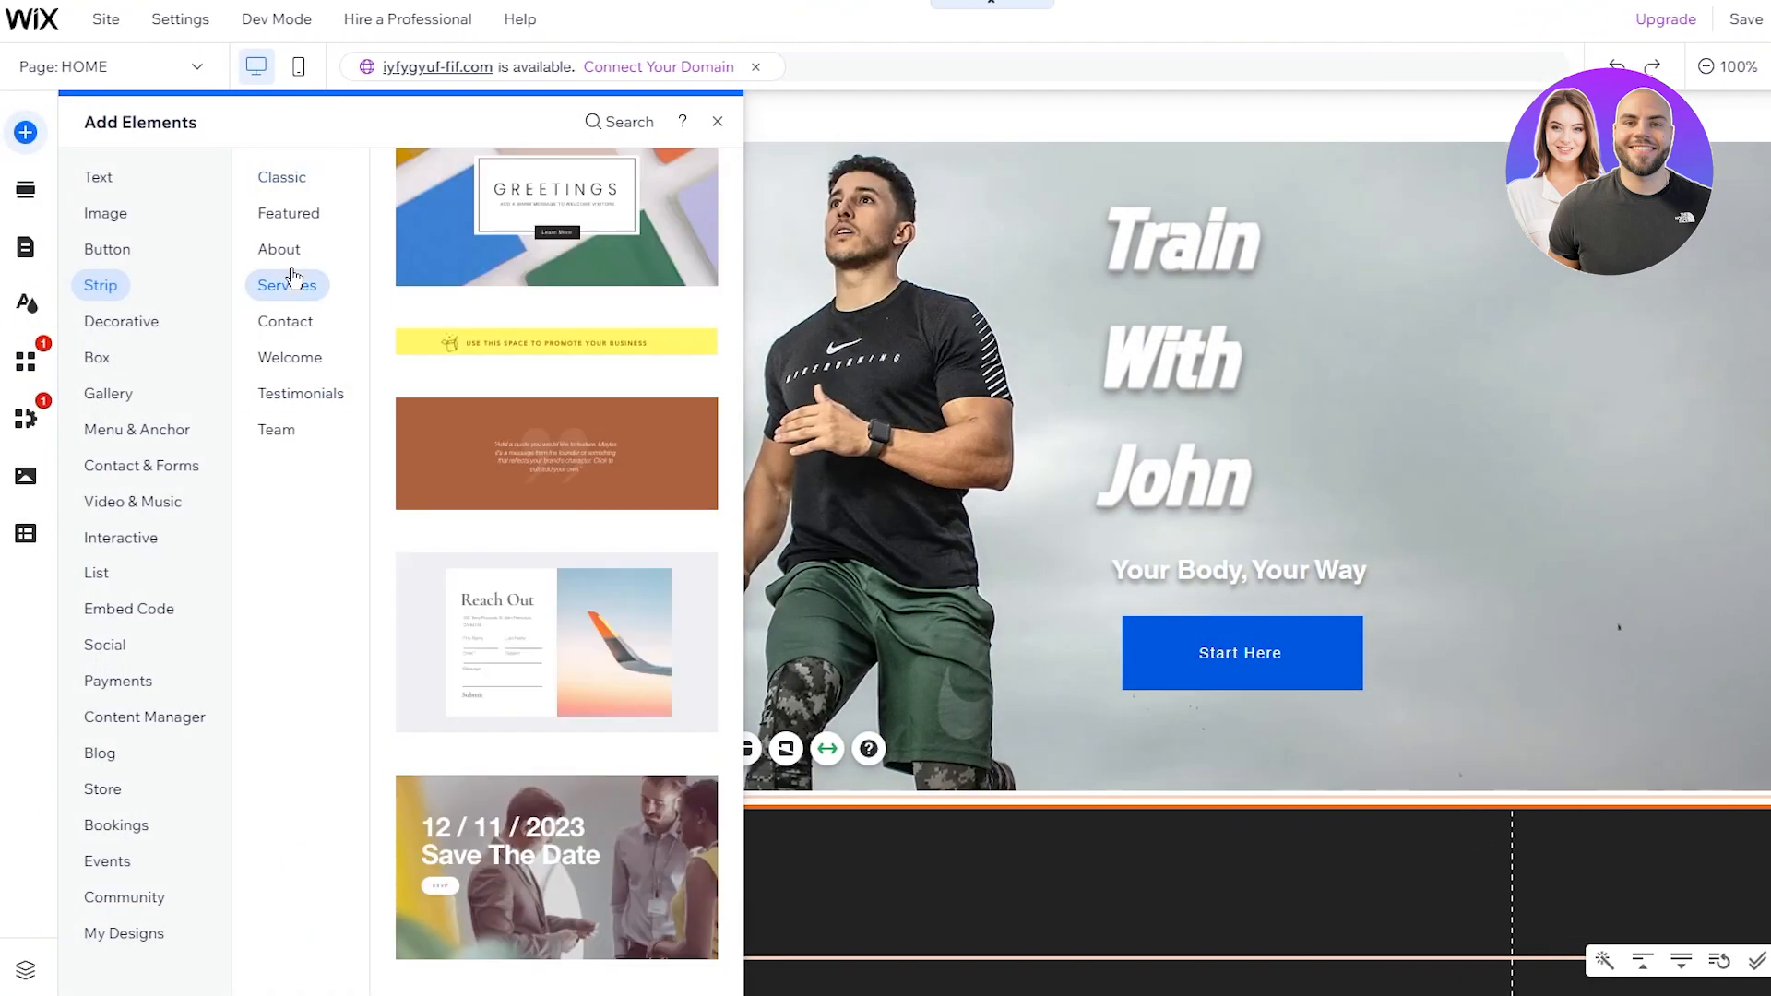
scroll(527, 475, "down", 15)
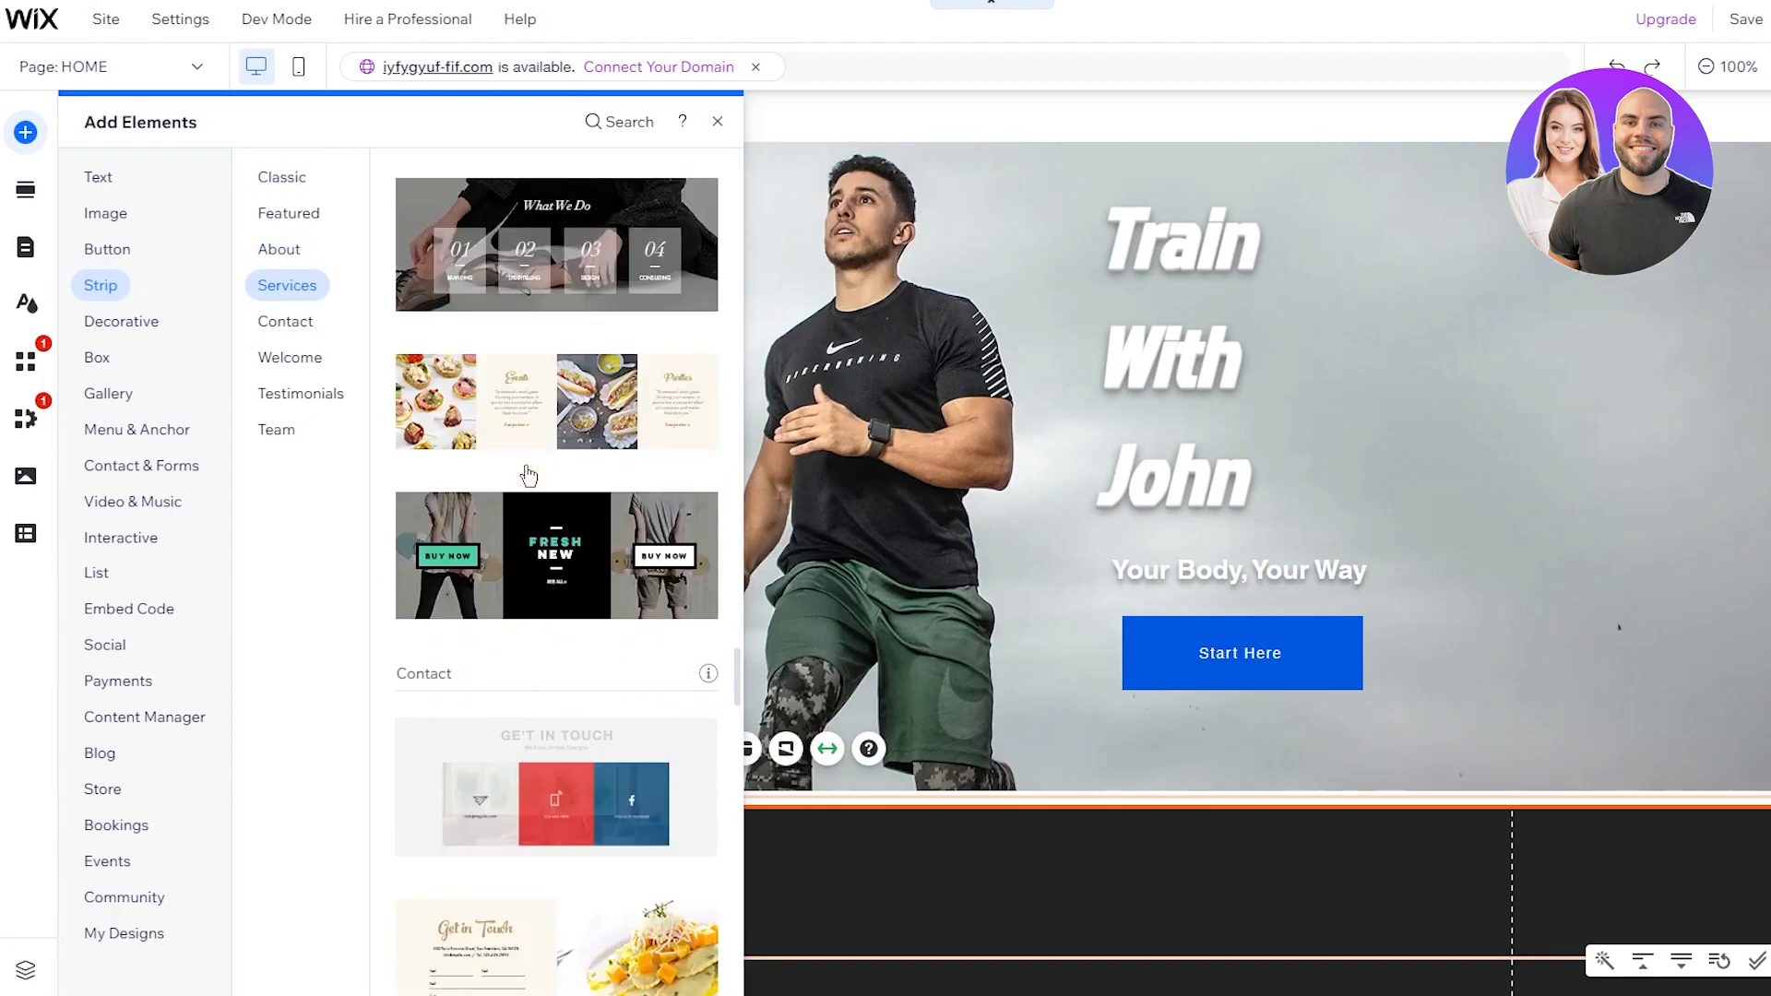
scroll(528, 475, "down", 15)
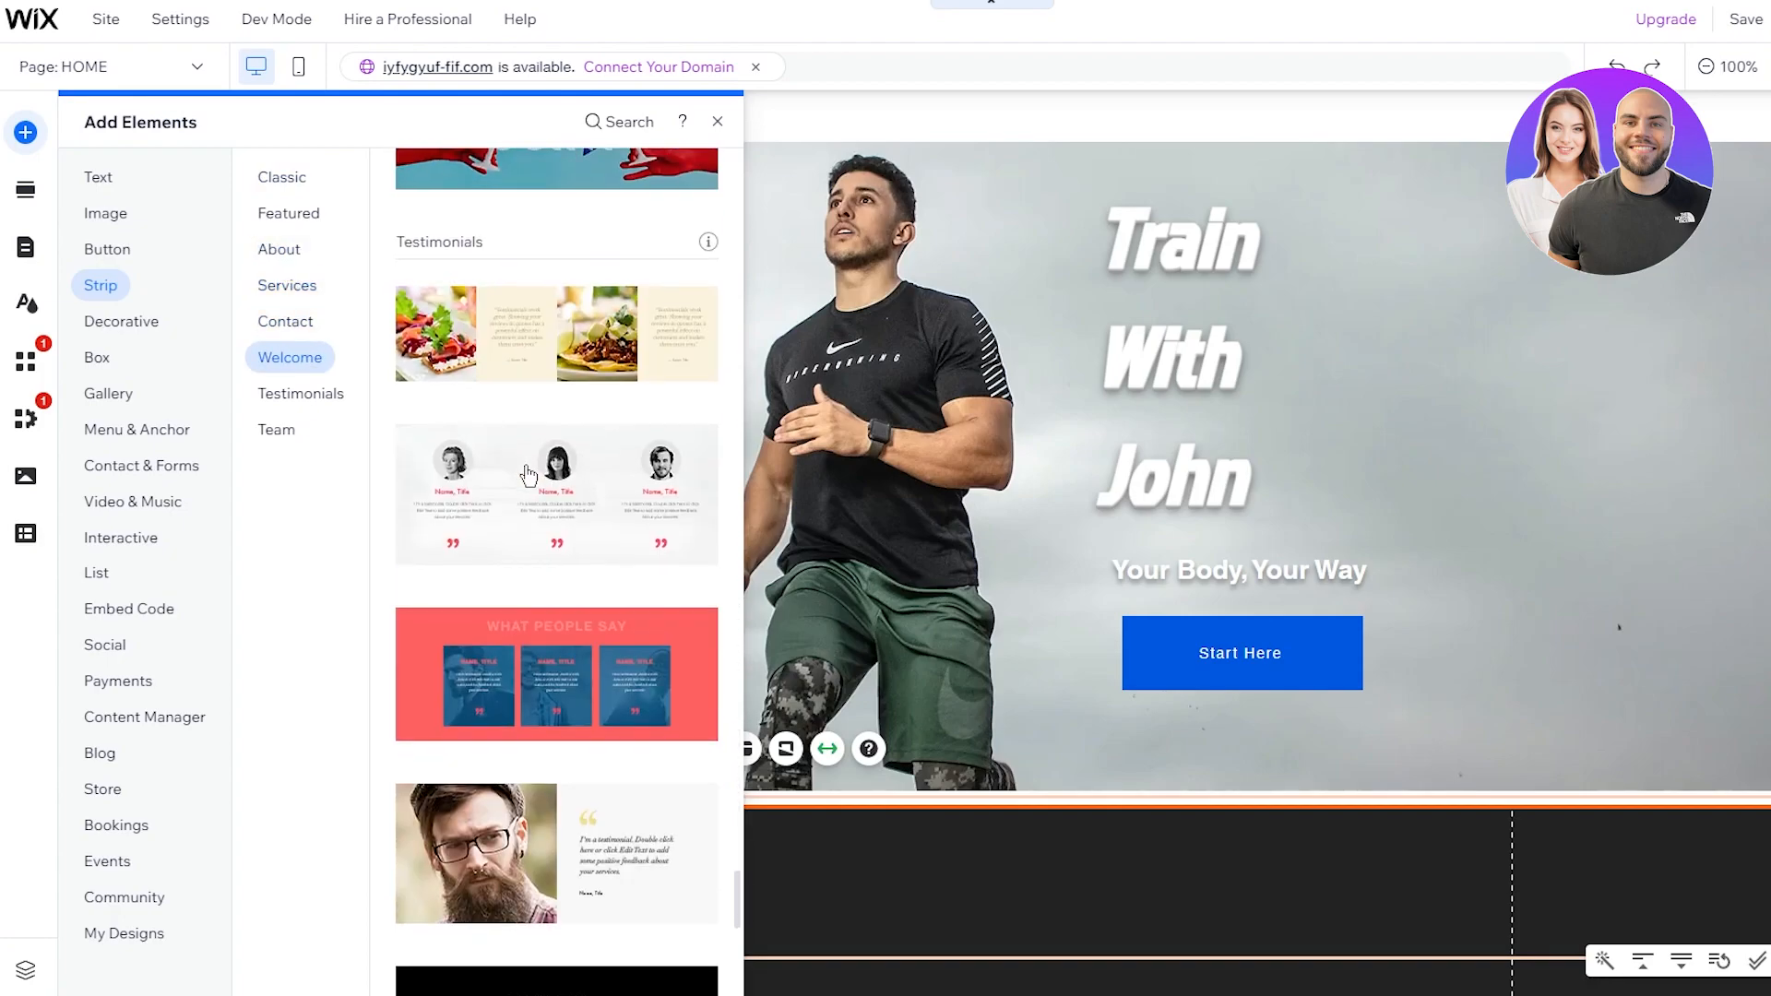
left_click(140, 464)
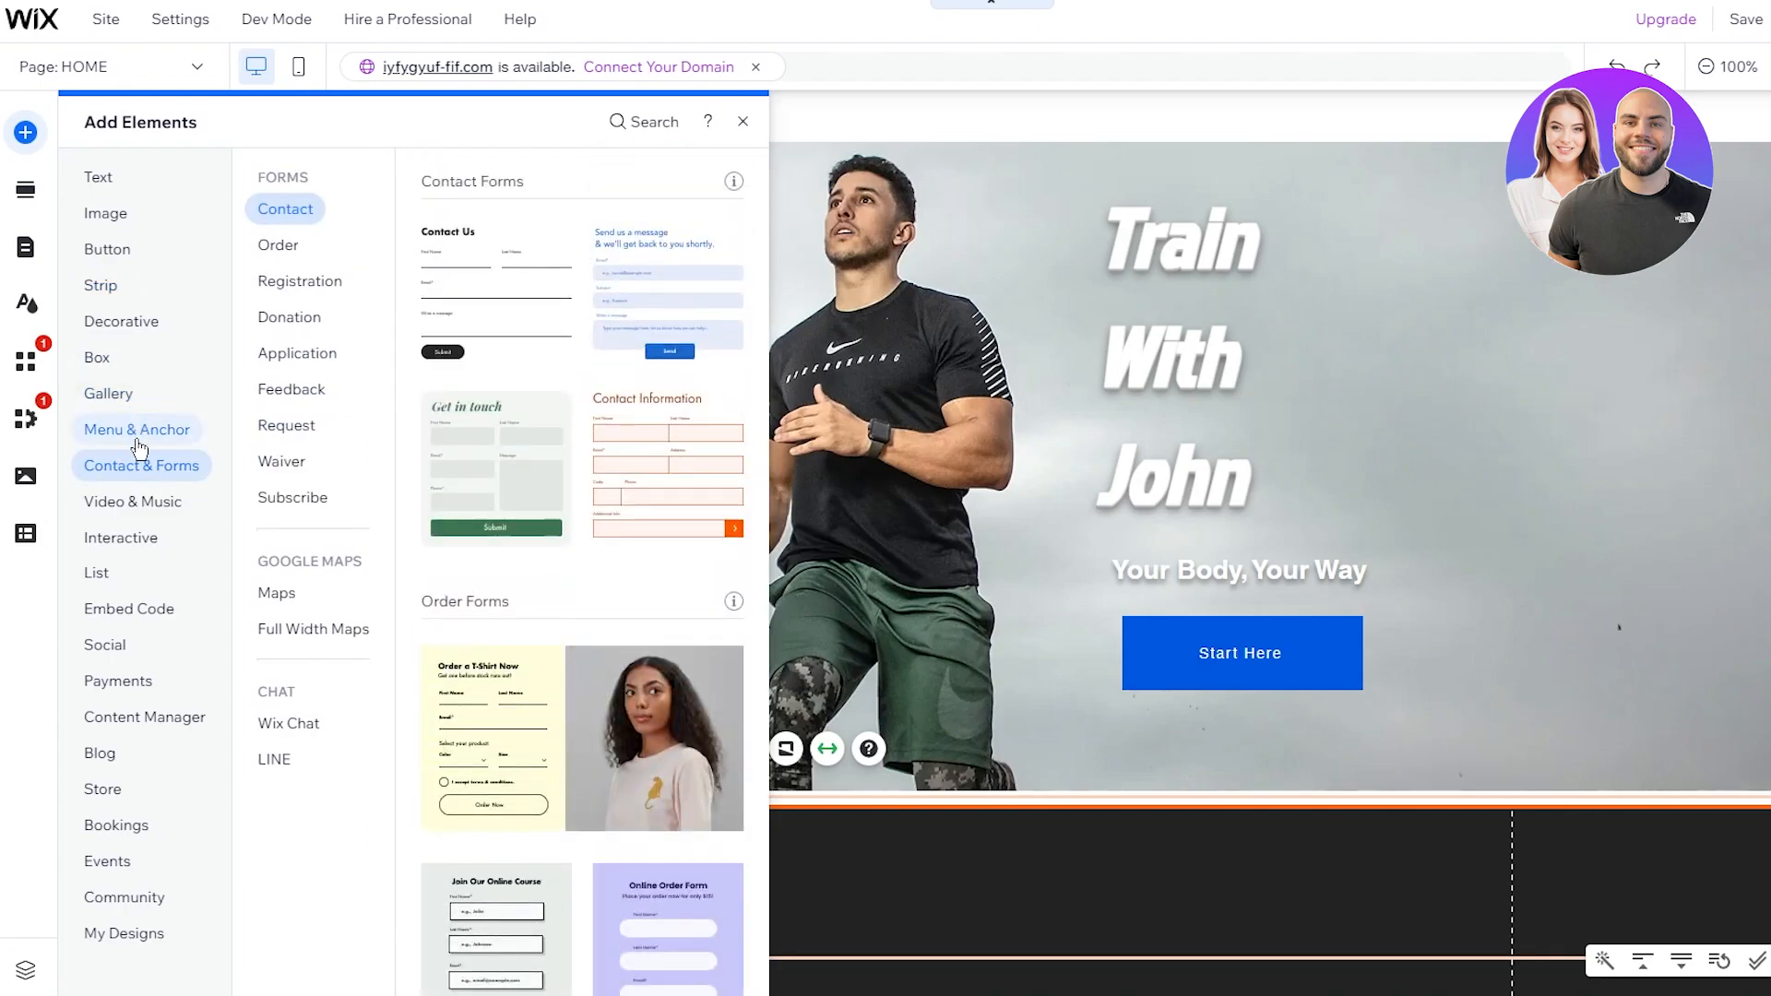
left_click(138, 506)
left_click(106, 542)
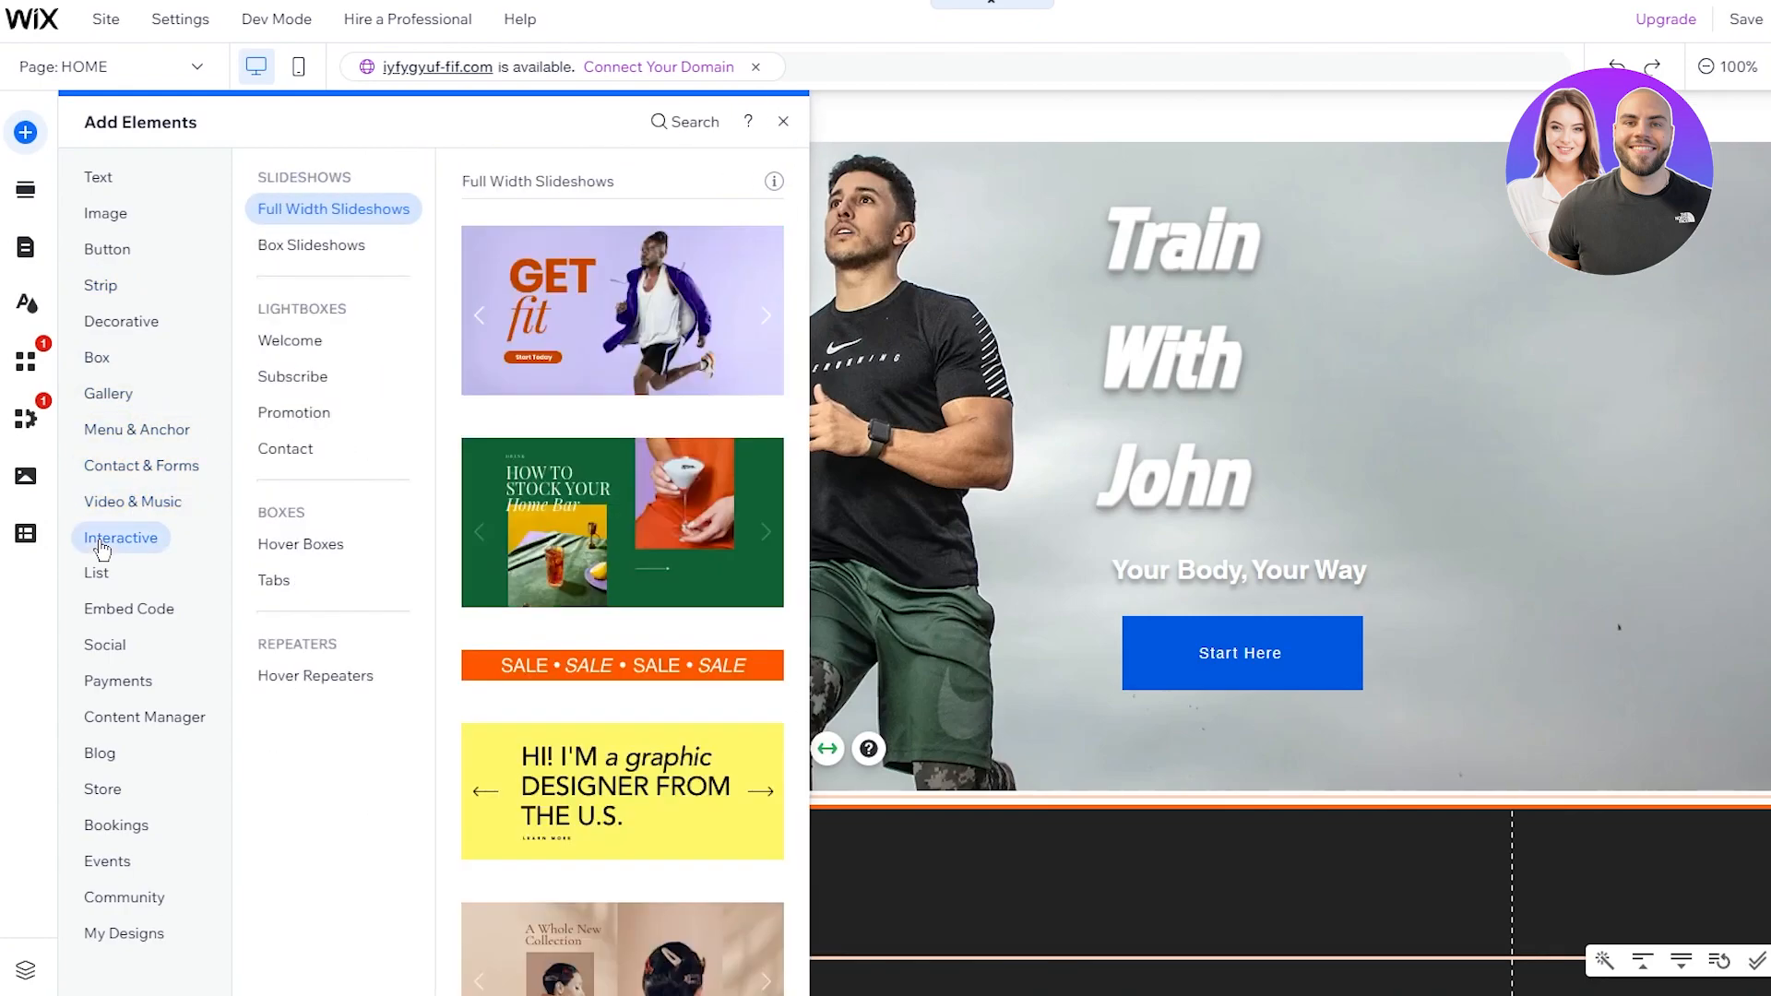
left_click(98, 573)
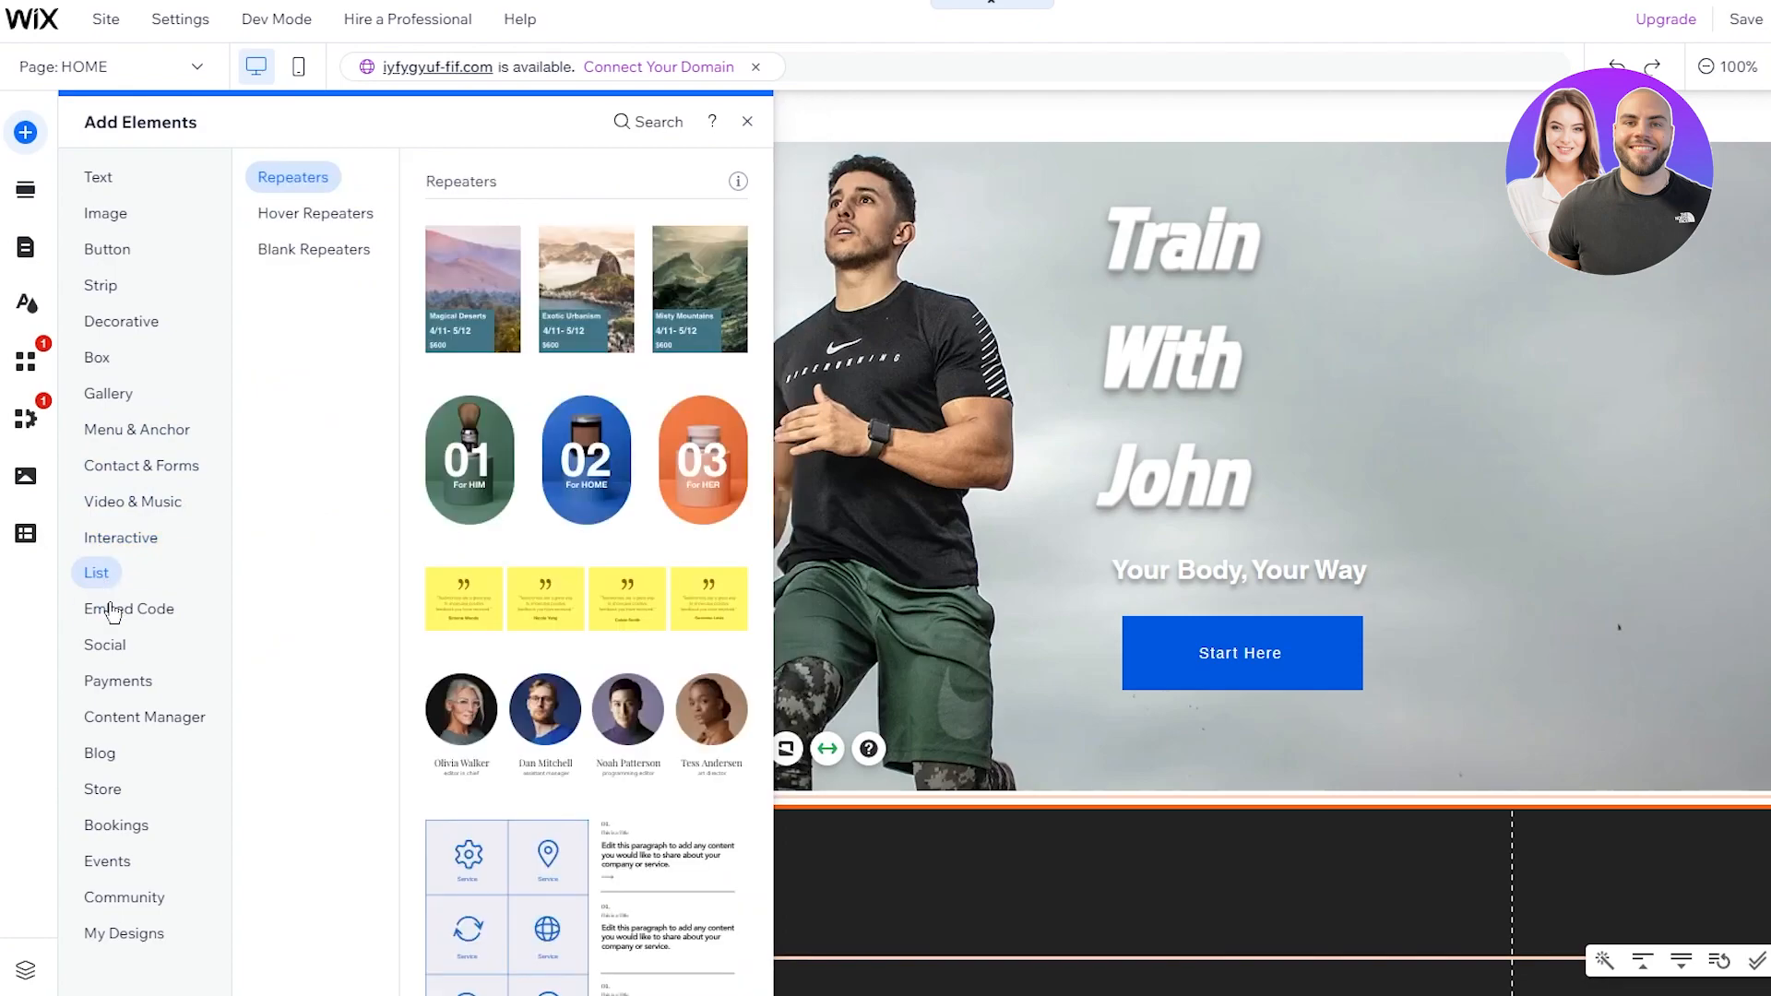
left_click(120, 609)
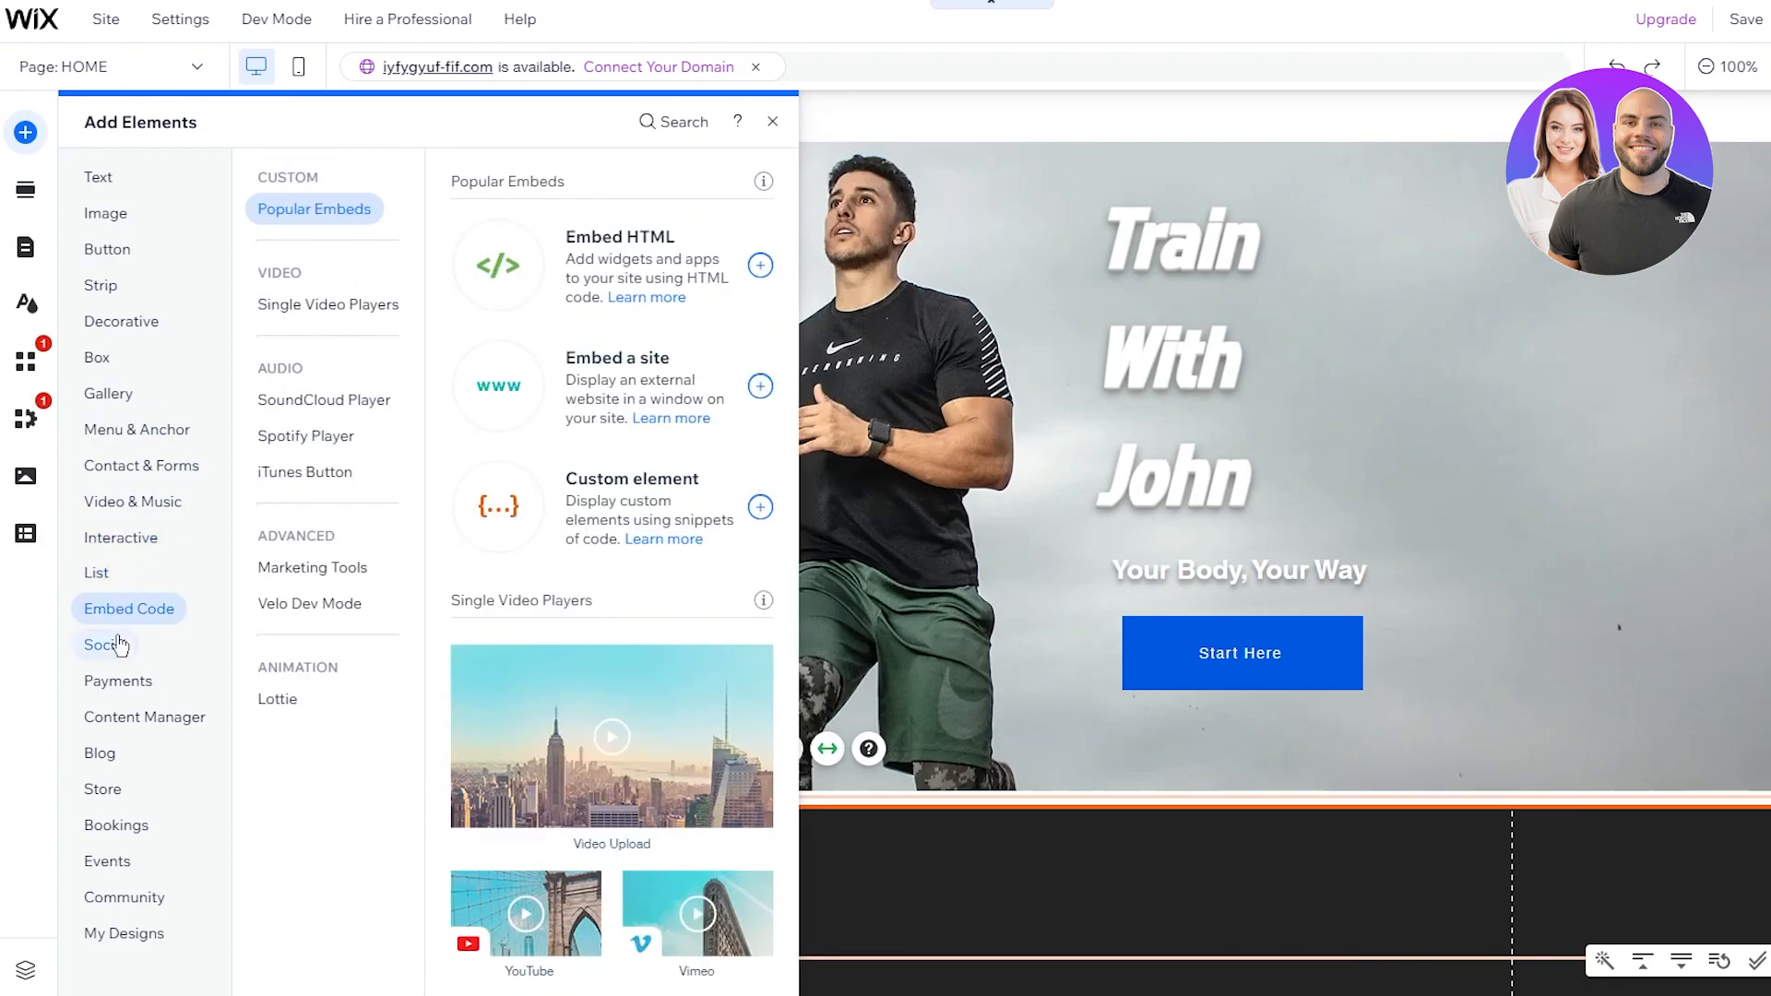
left_click(120, 645)
scroll(503, 621, "down", 6)
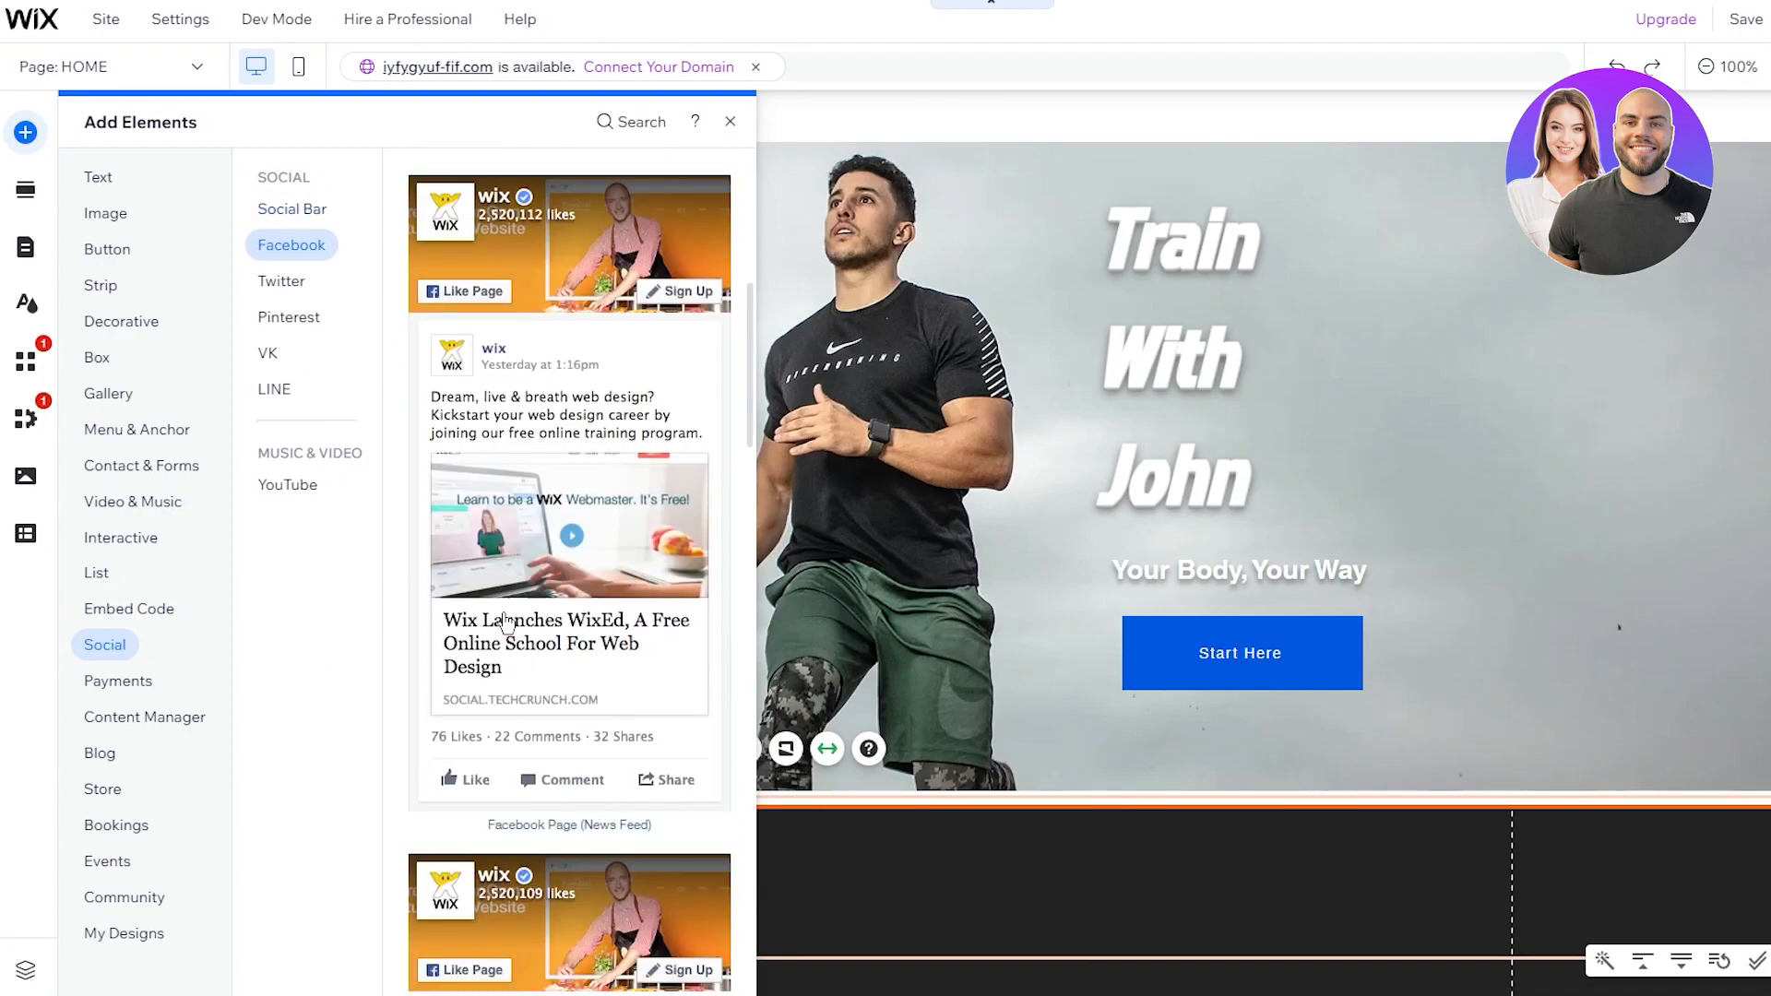
scroll(504, 620, "down", 3)
scroll(553, 553, "up", 10)
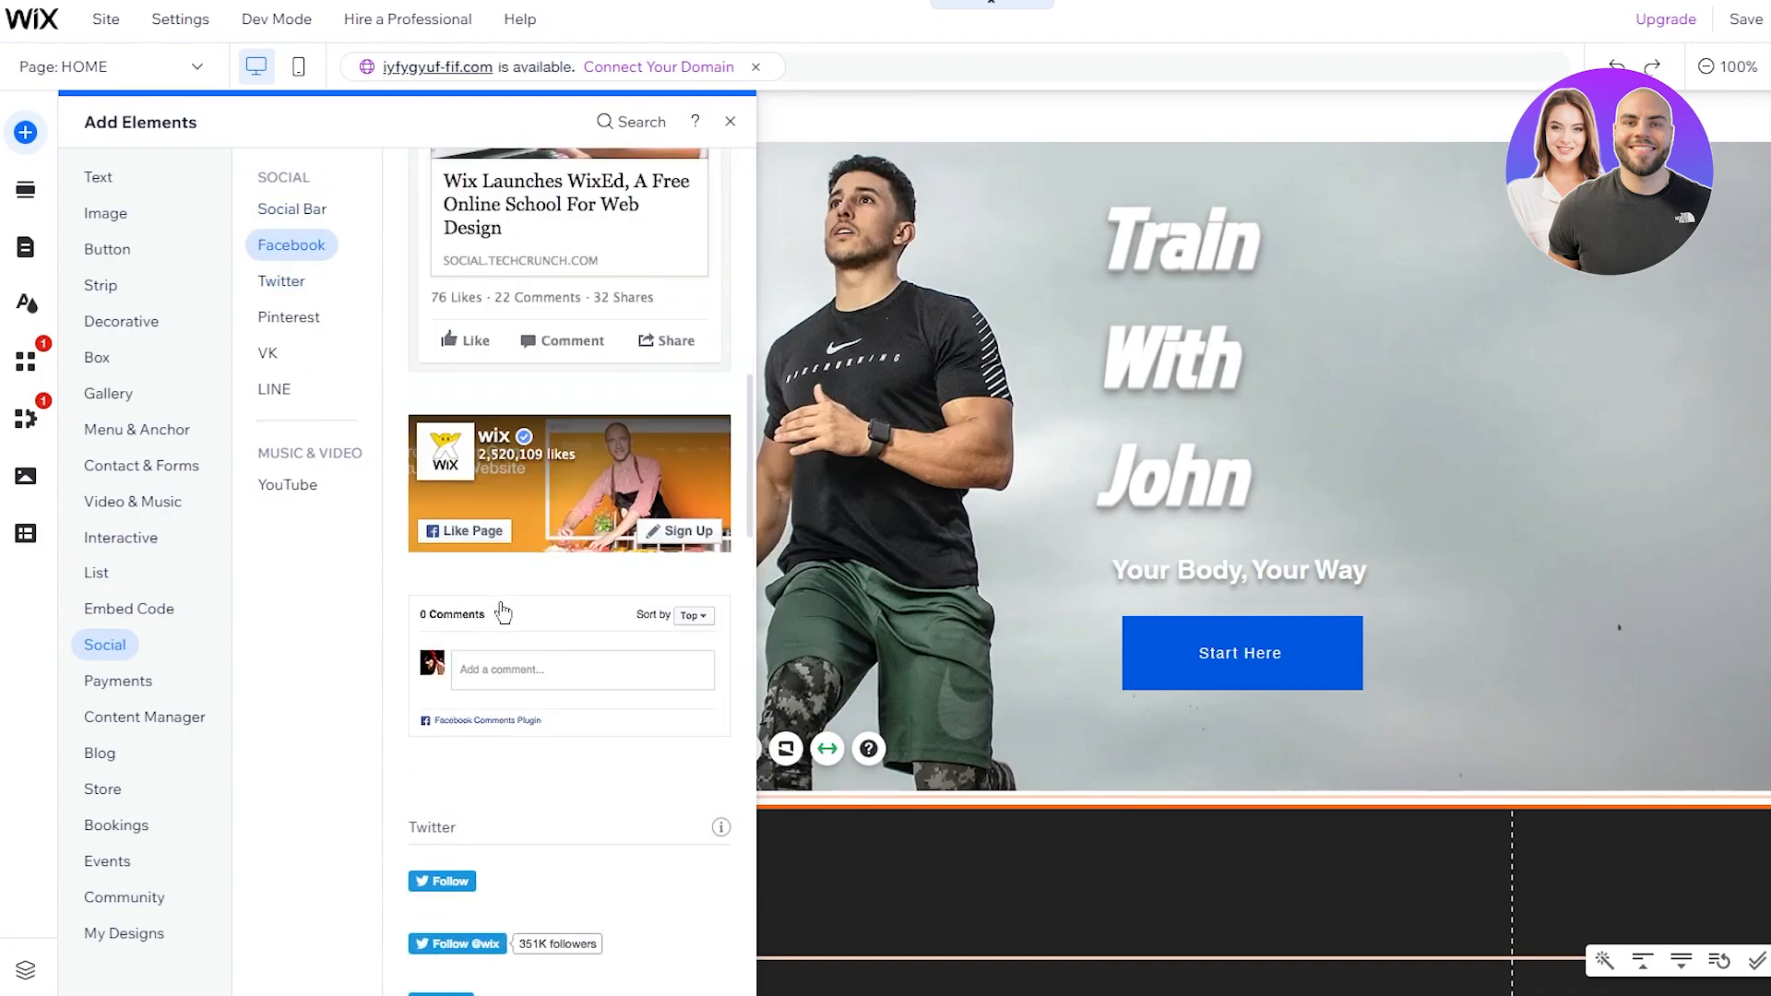
left_click_drag(562, 473, 984, 881)
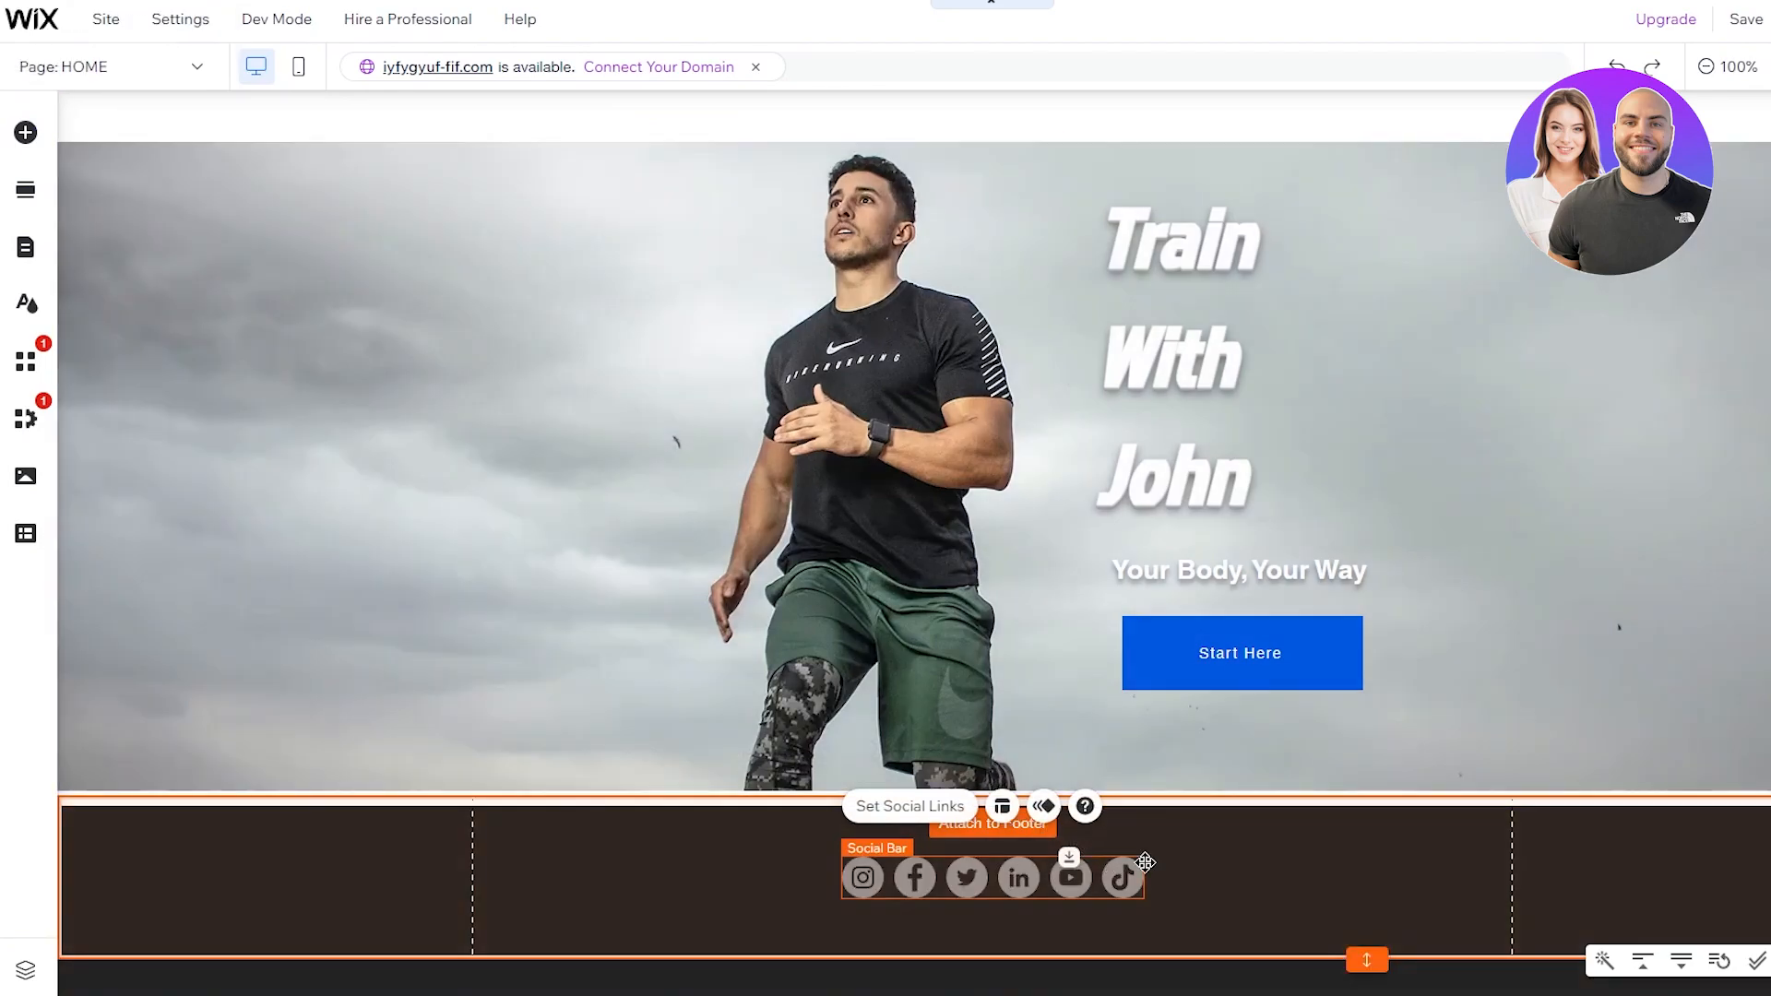
left_click(1232, 861)
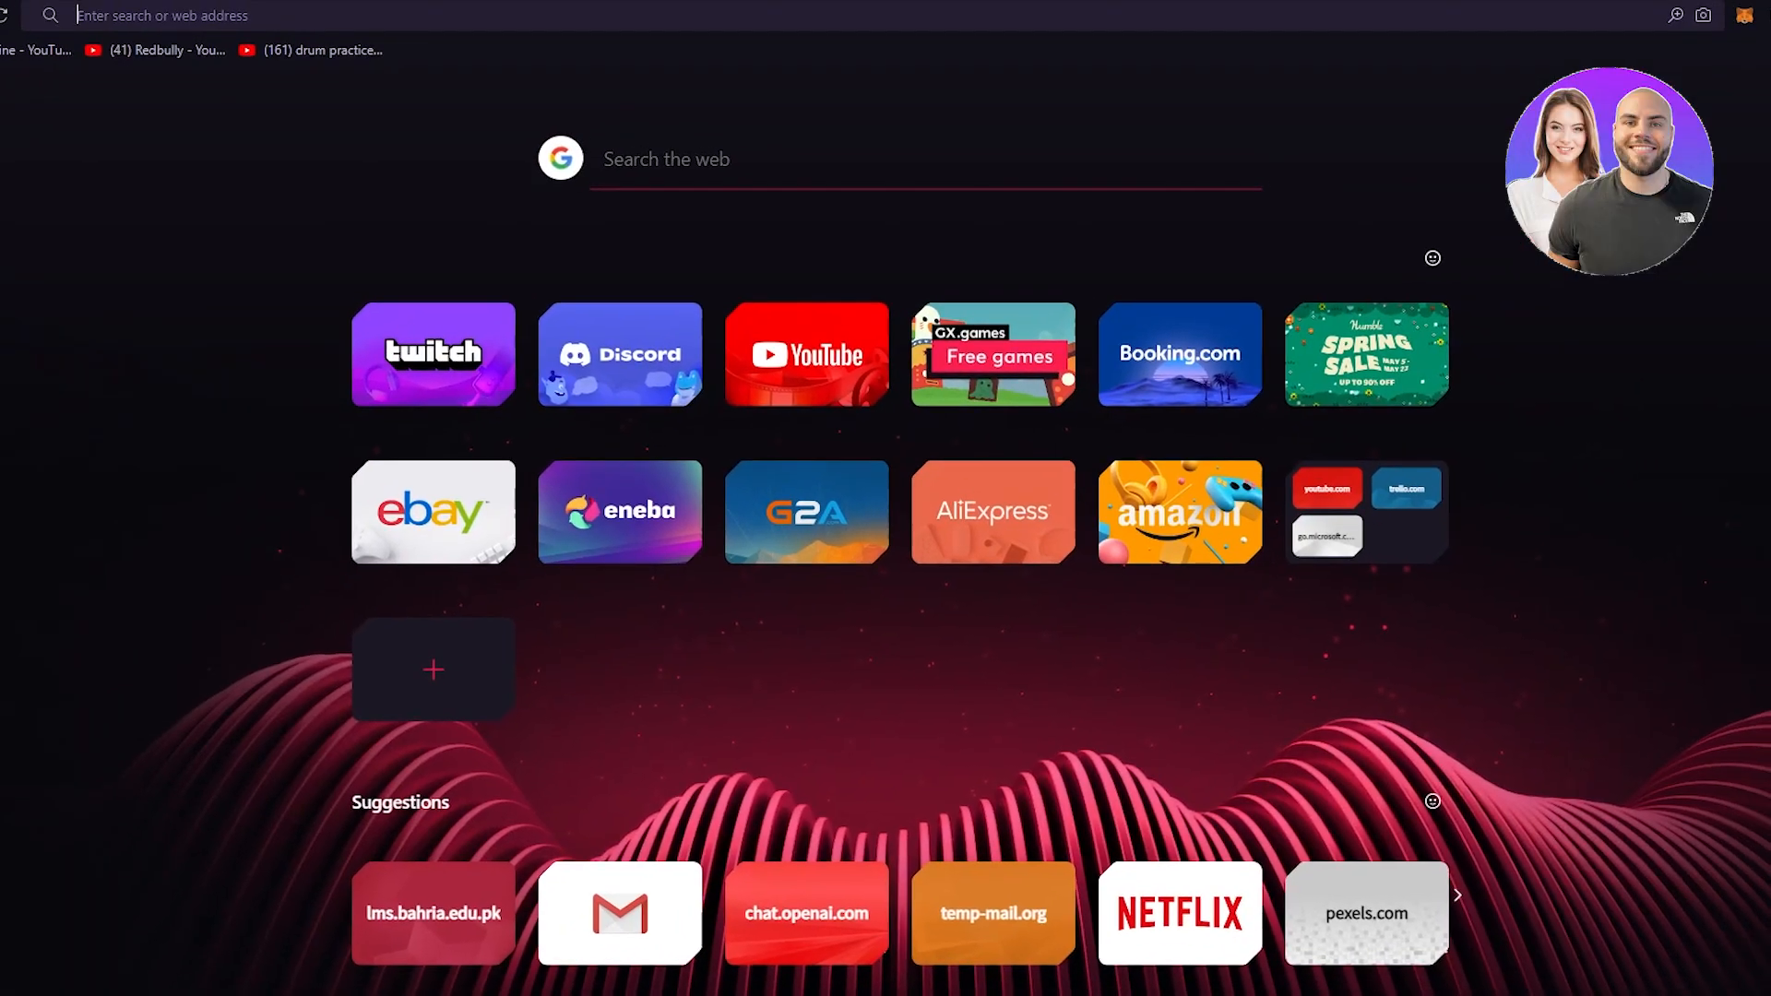
Step: Search Google for 'C 2023 by'
type("C 2023")
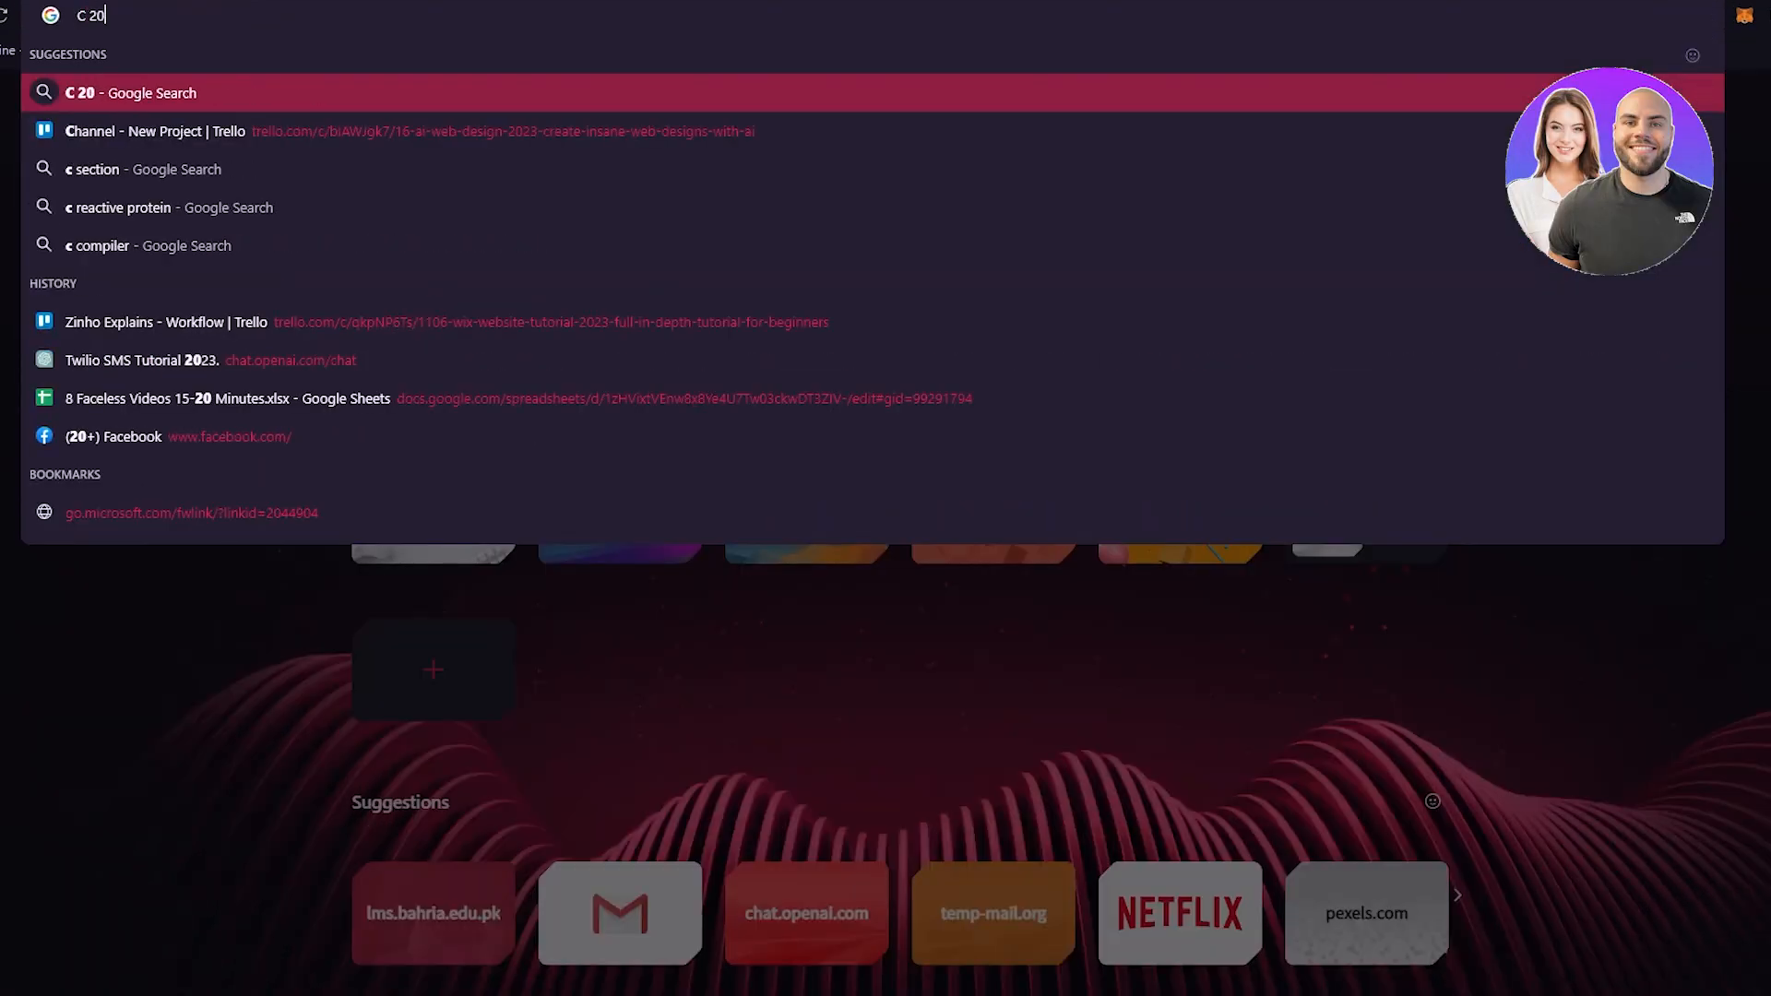
type(" by")
key("Return")
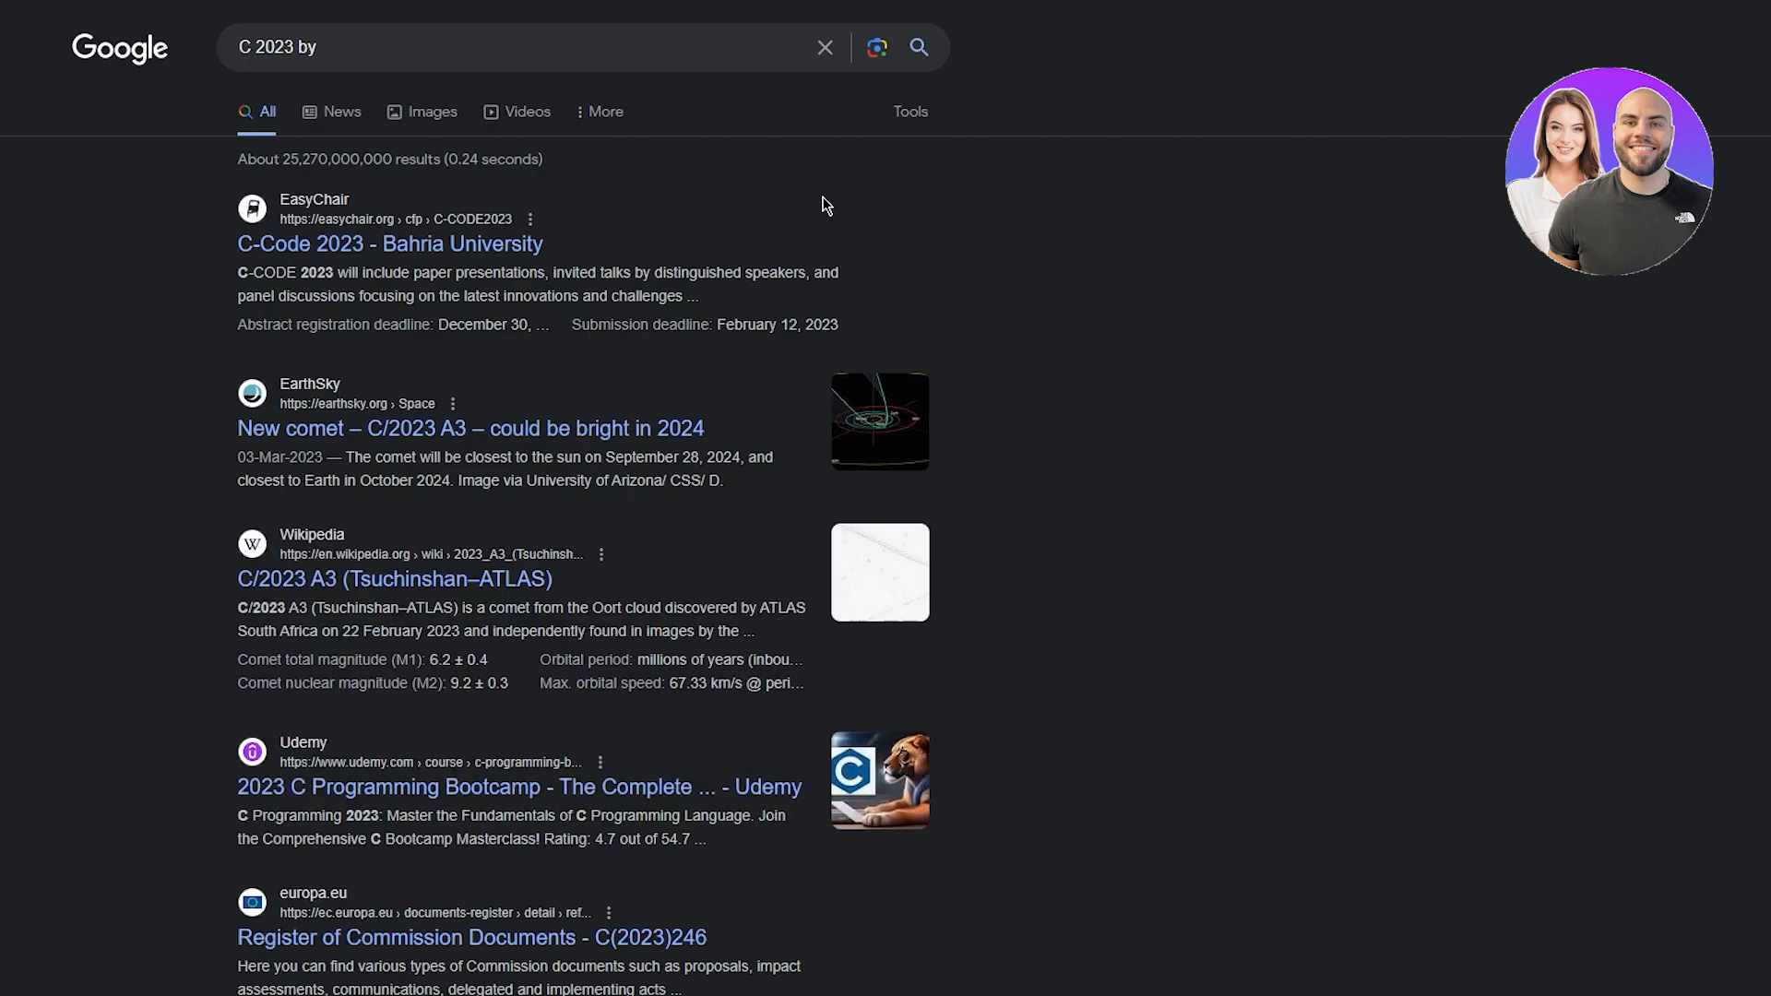
scroll(1009, 208, "down", 10)
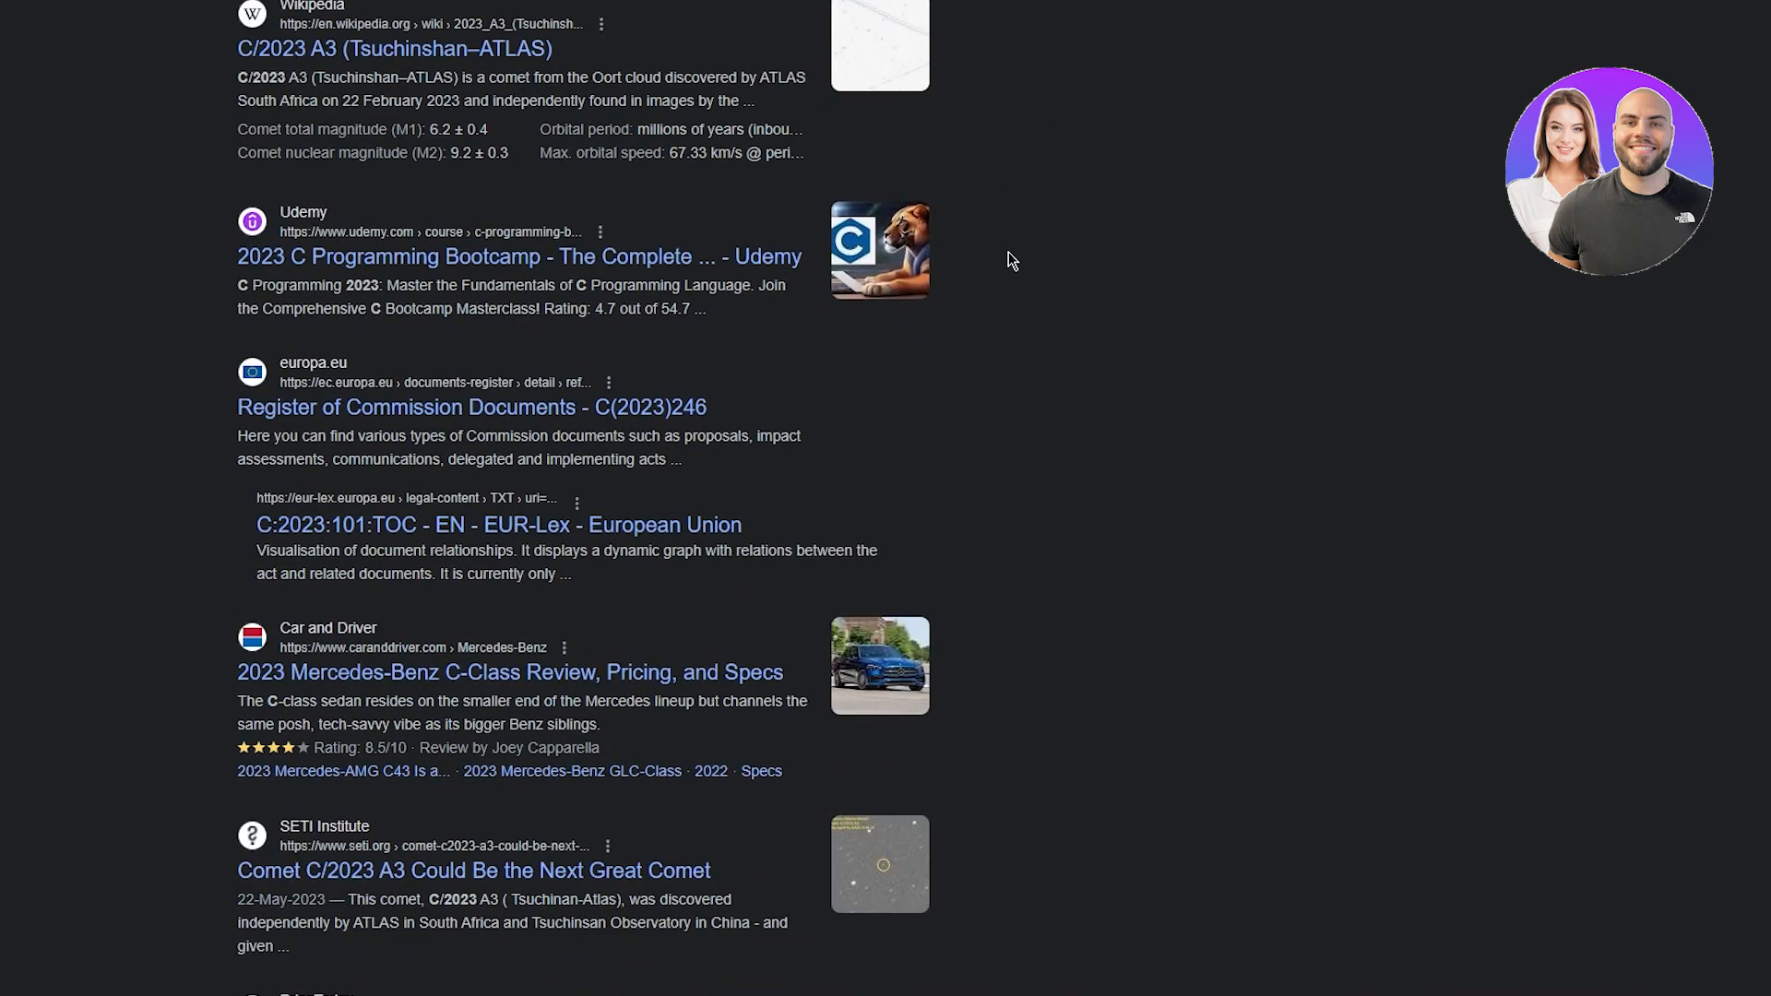
scroll(1009, 259, "up", 10)
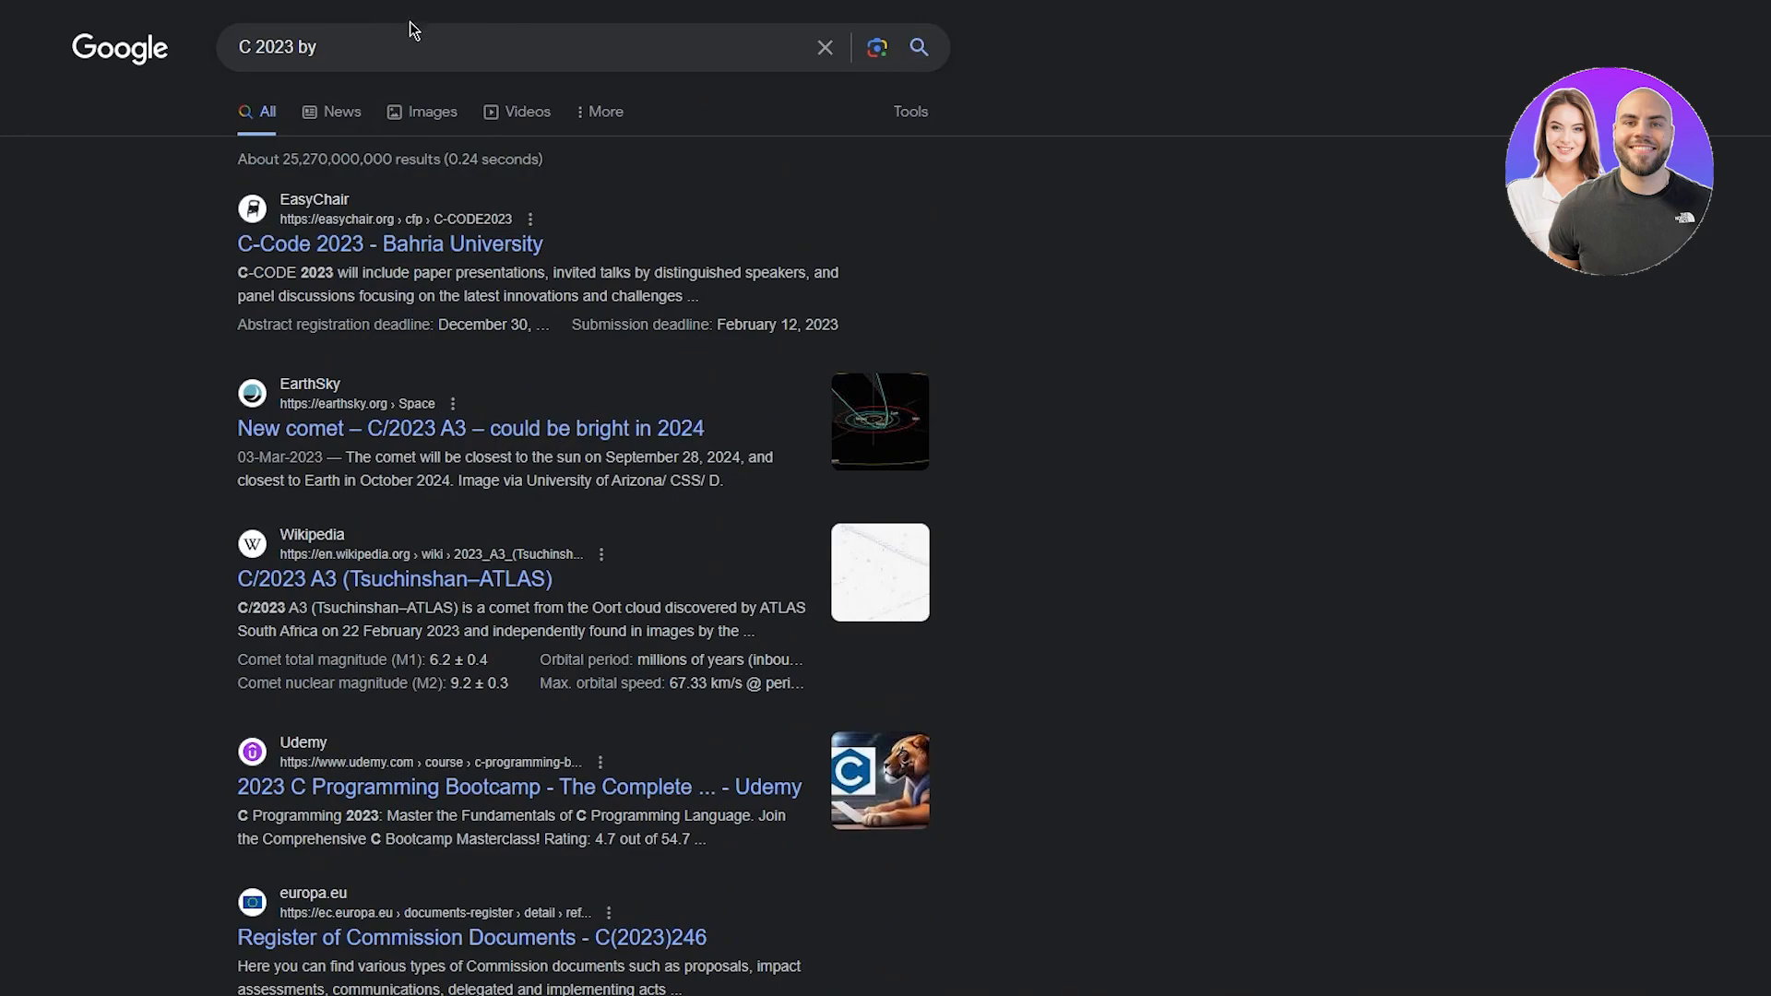
Step: Search 'c in a circle symbol', copy the © character, and return to the Wix editor
left_click_drag(355, 50, 154, 57)
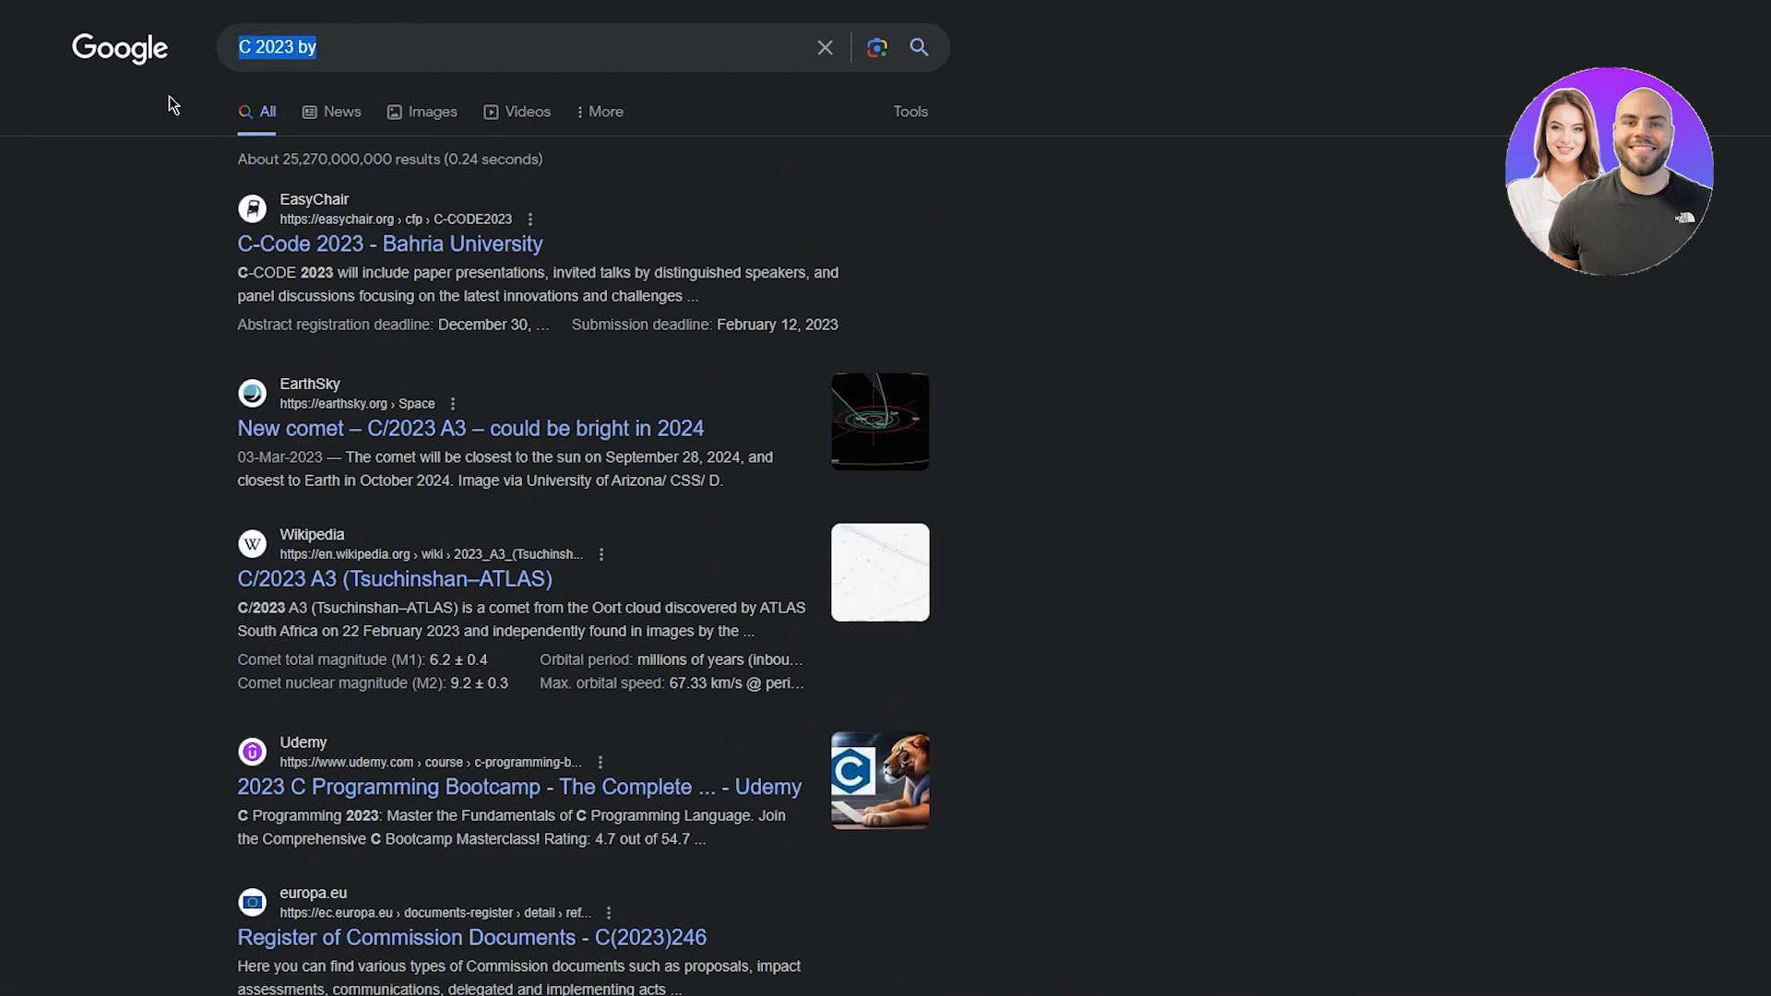
type("c in a c")
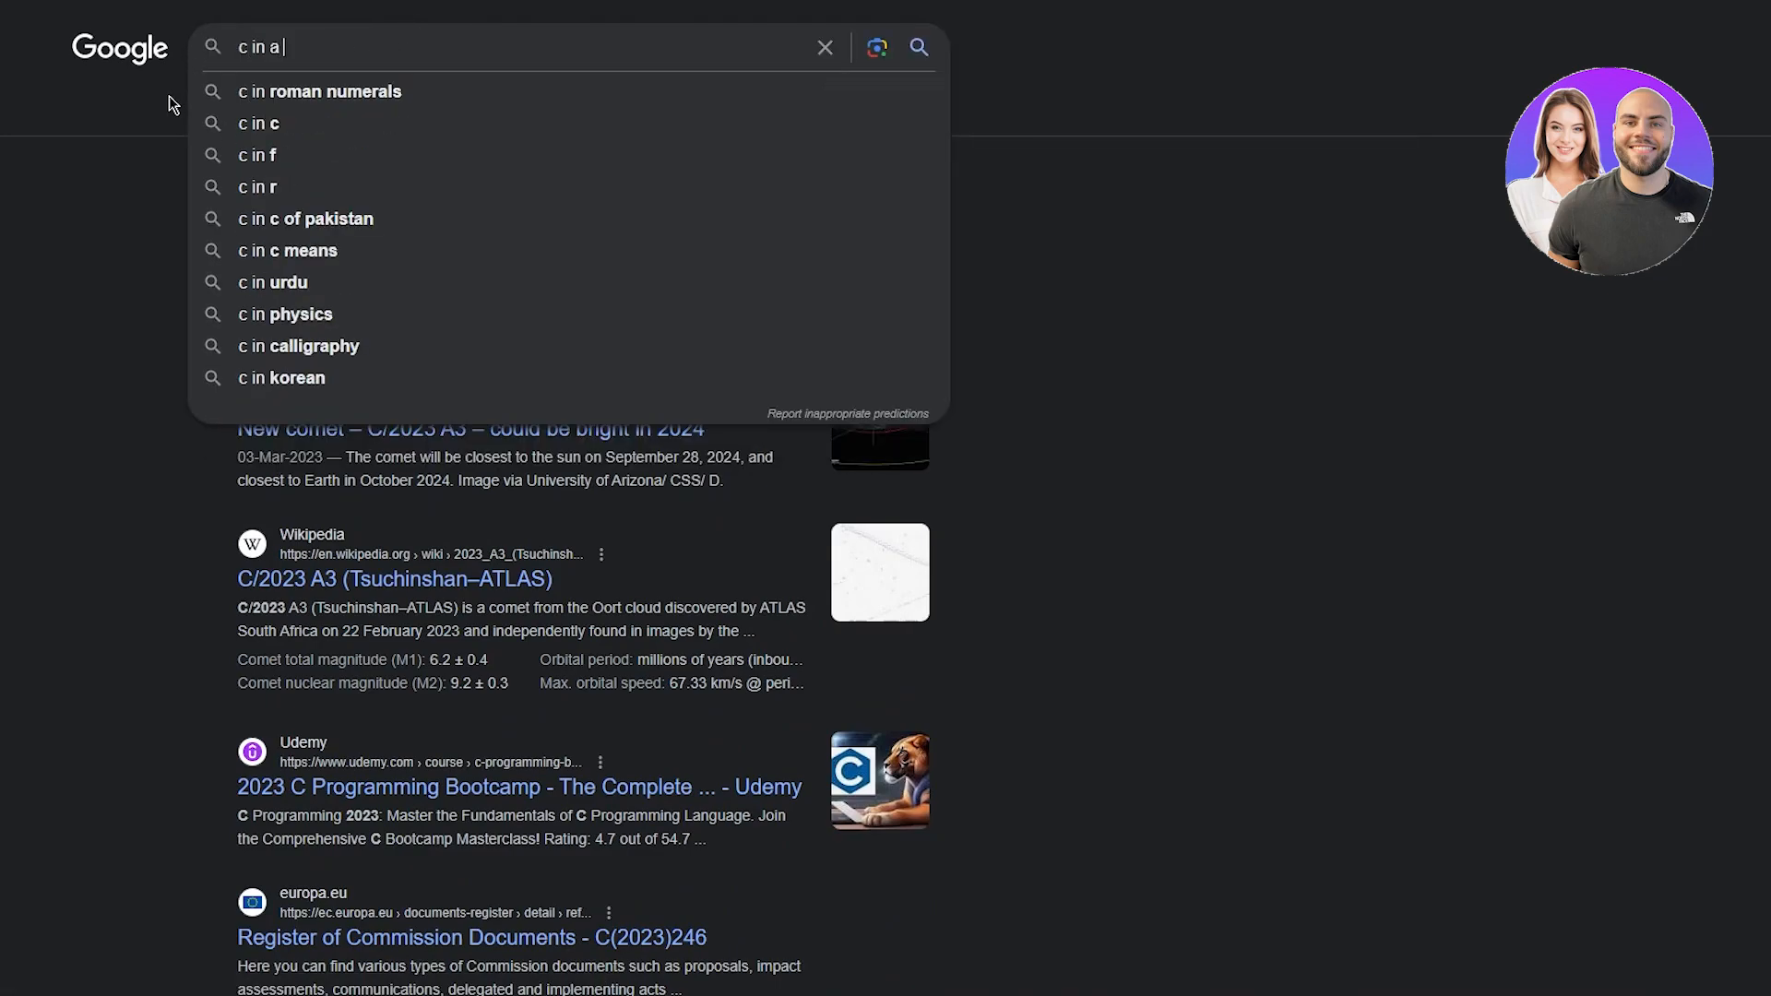
key("Down")
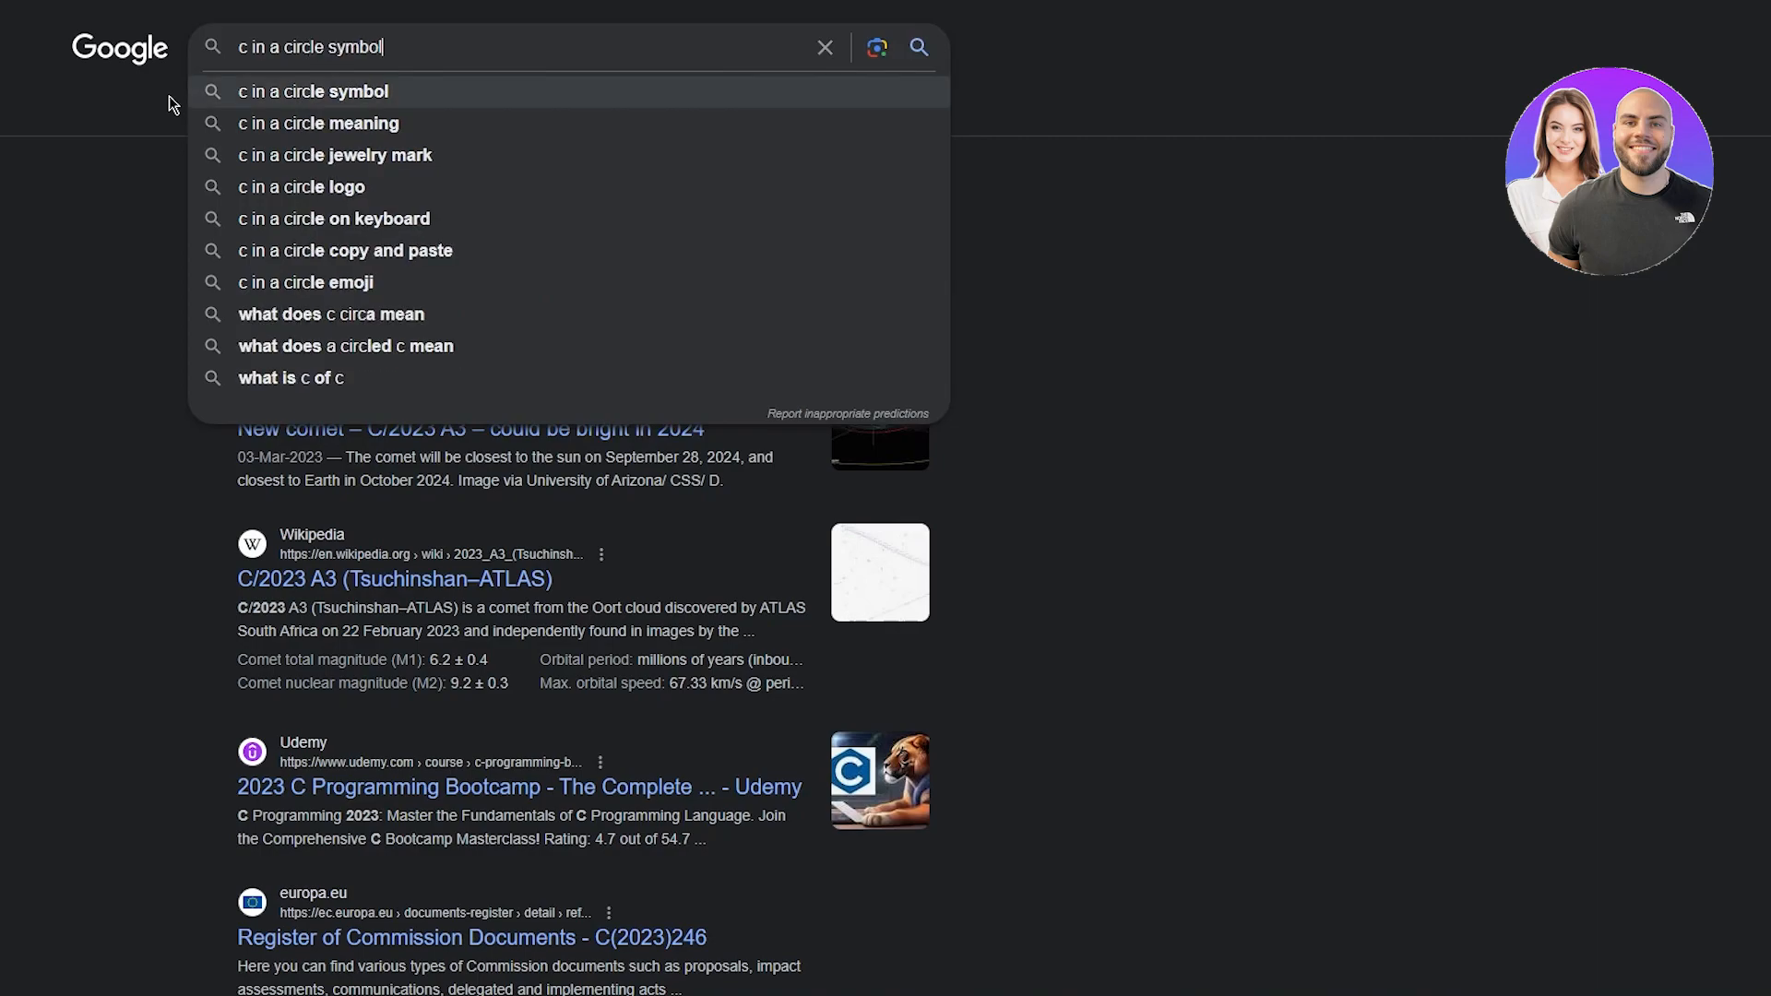
key("Return")
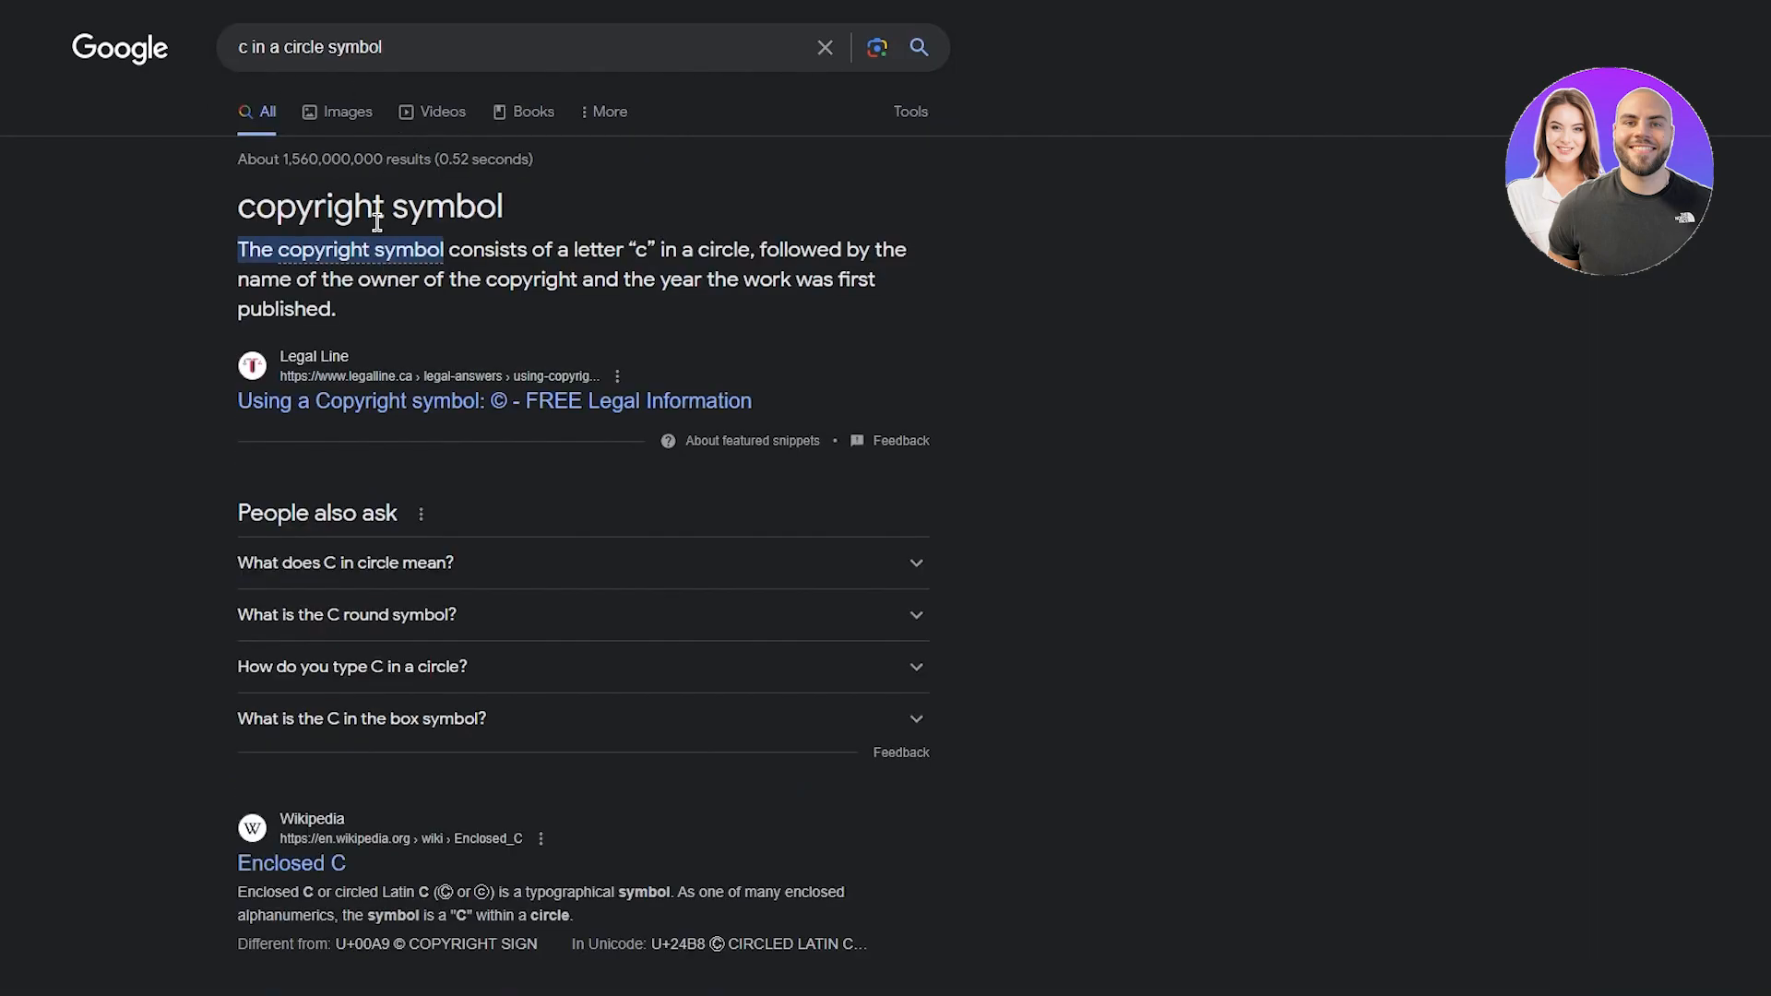
double_click(499, 406)
right_click(505, 415)
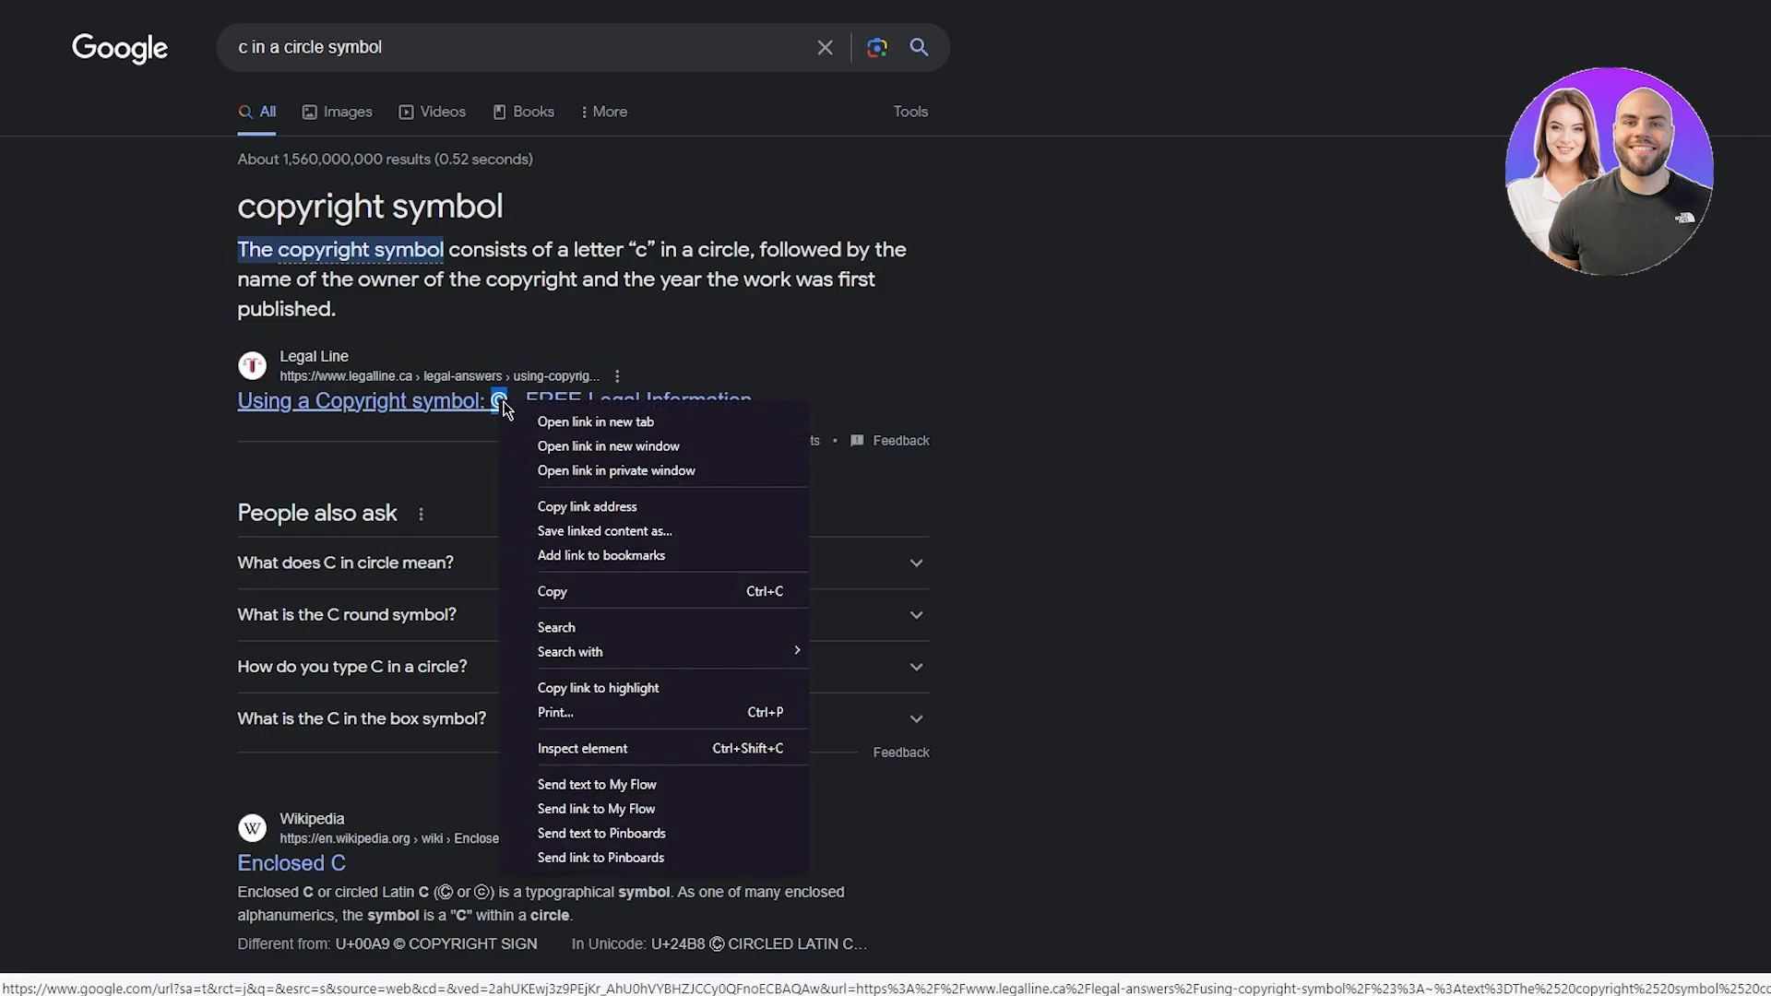
left_click(593, 595)
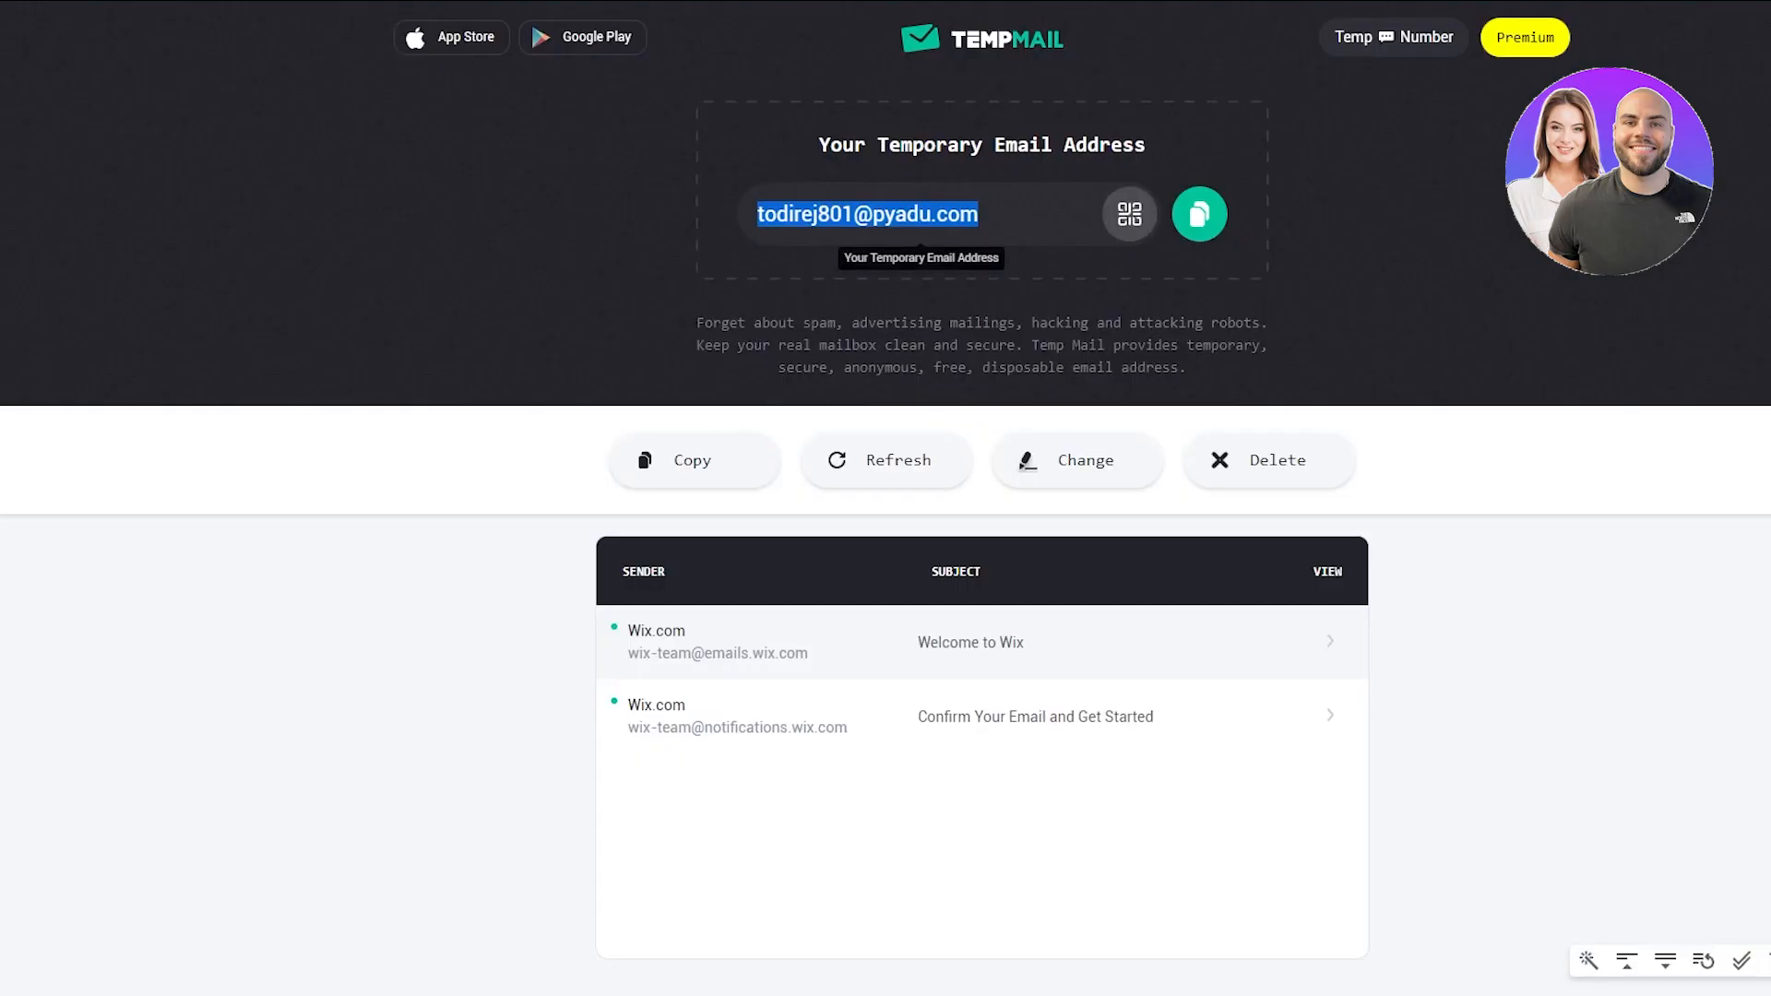
key("alt")
key("Escape")
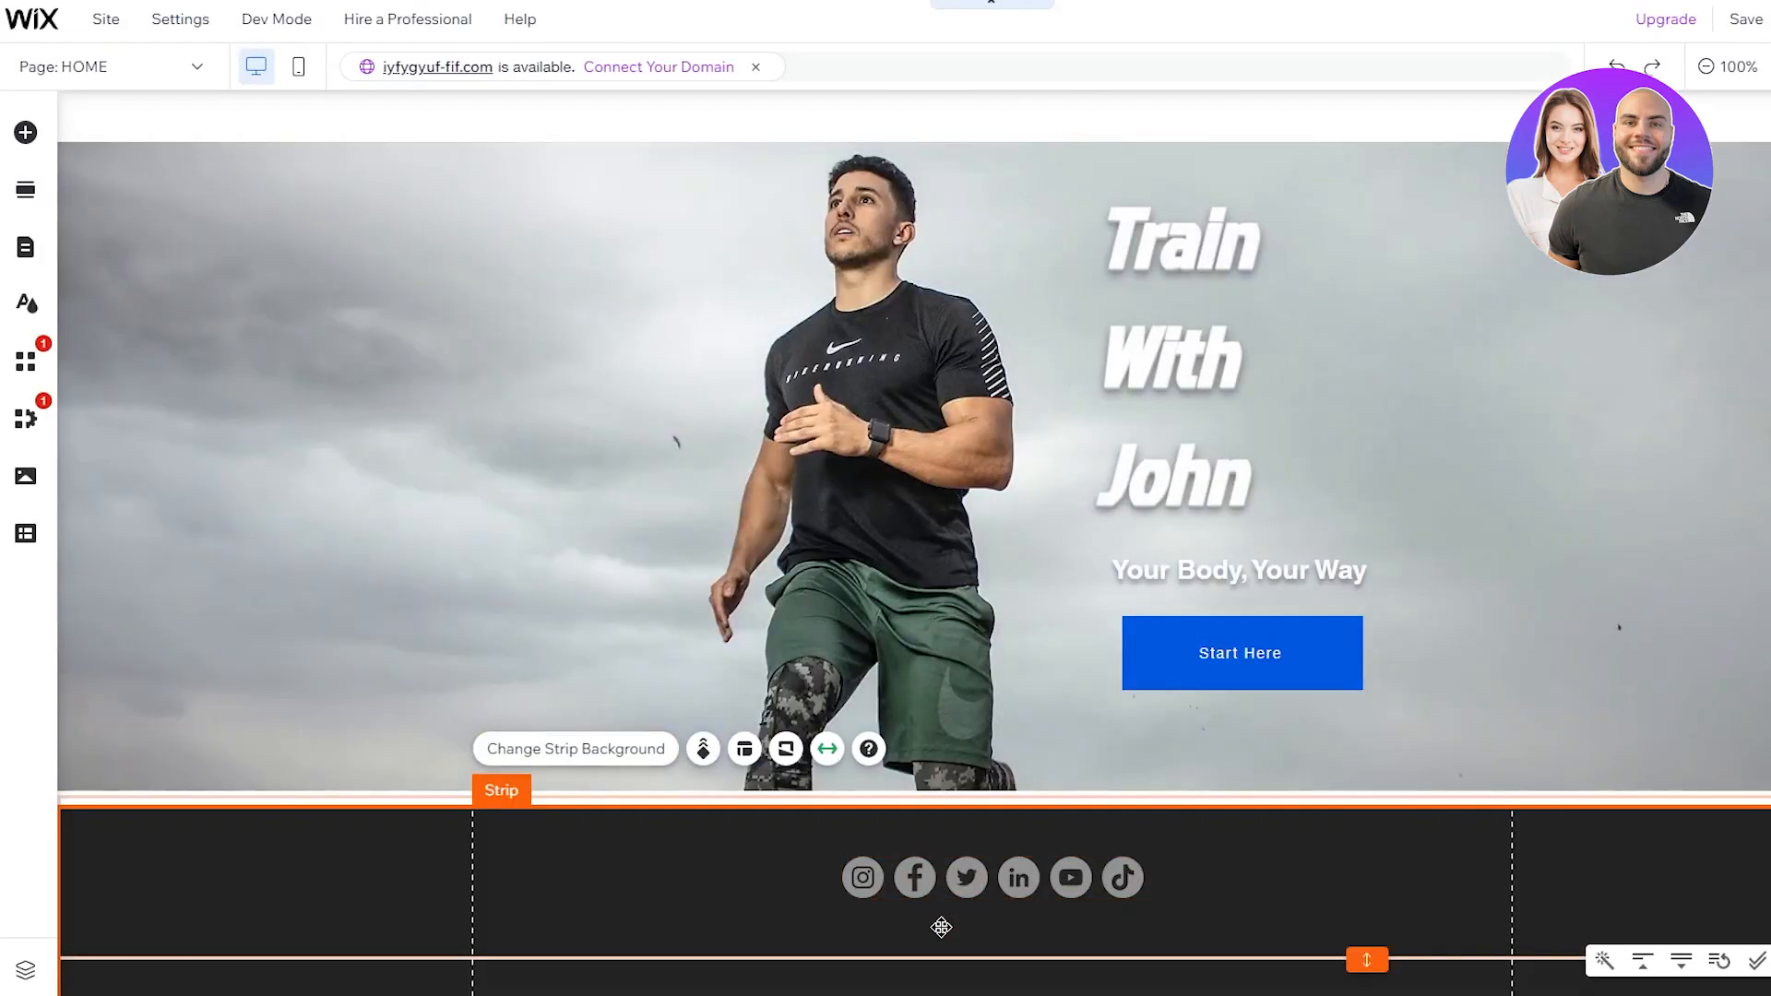
Step: Add a Heading 5 text box to the dark footer strip
double_click(942, 928)
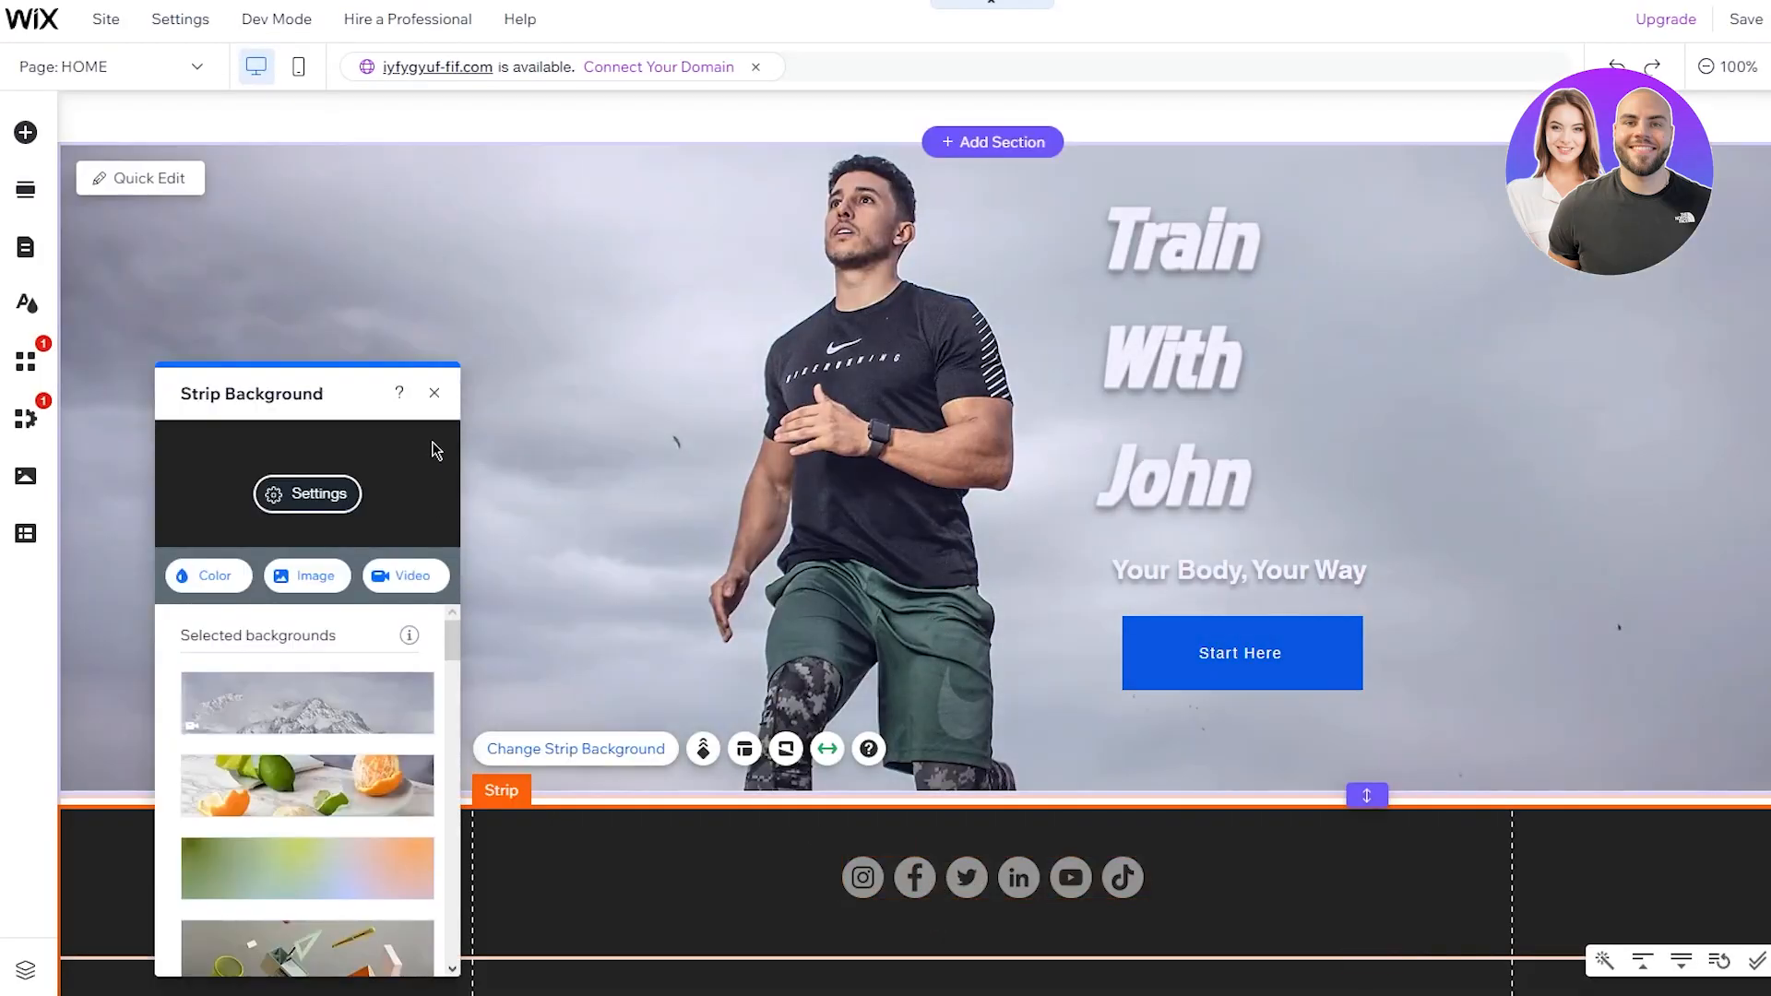
left_click(434, 392)
left_click(28, 138)
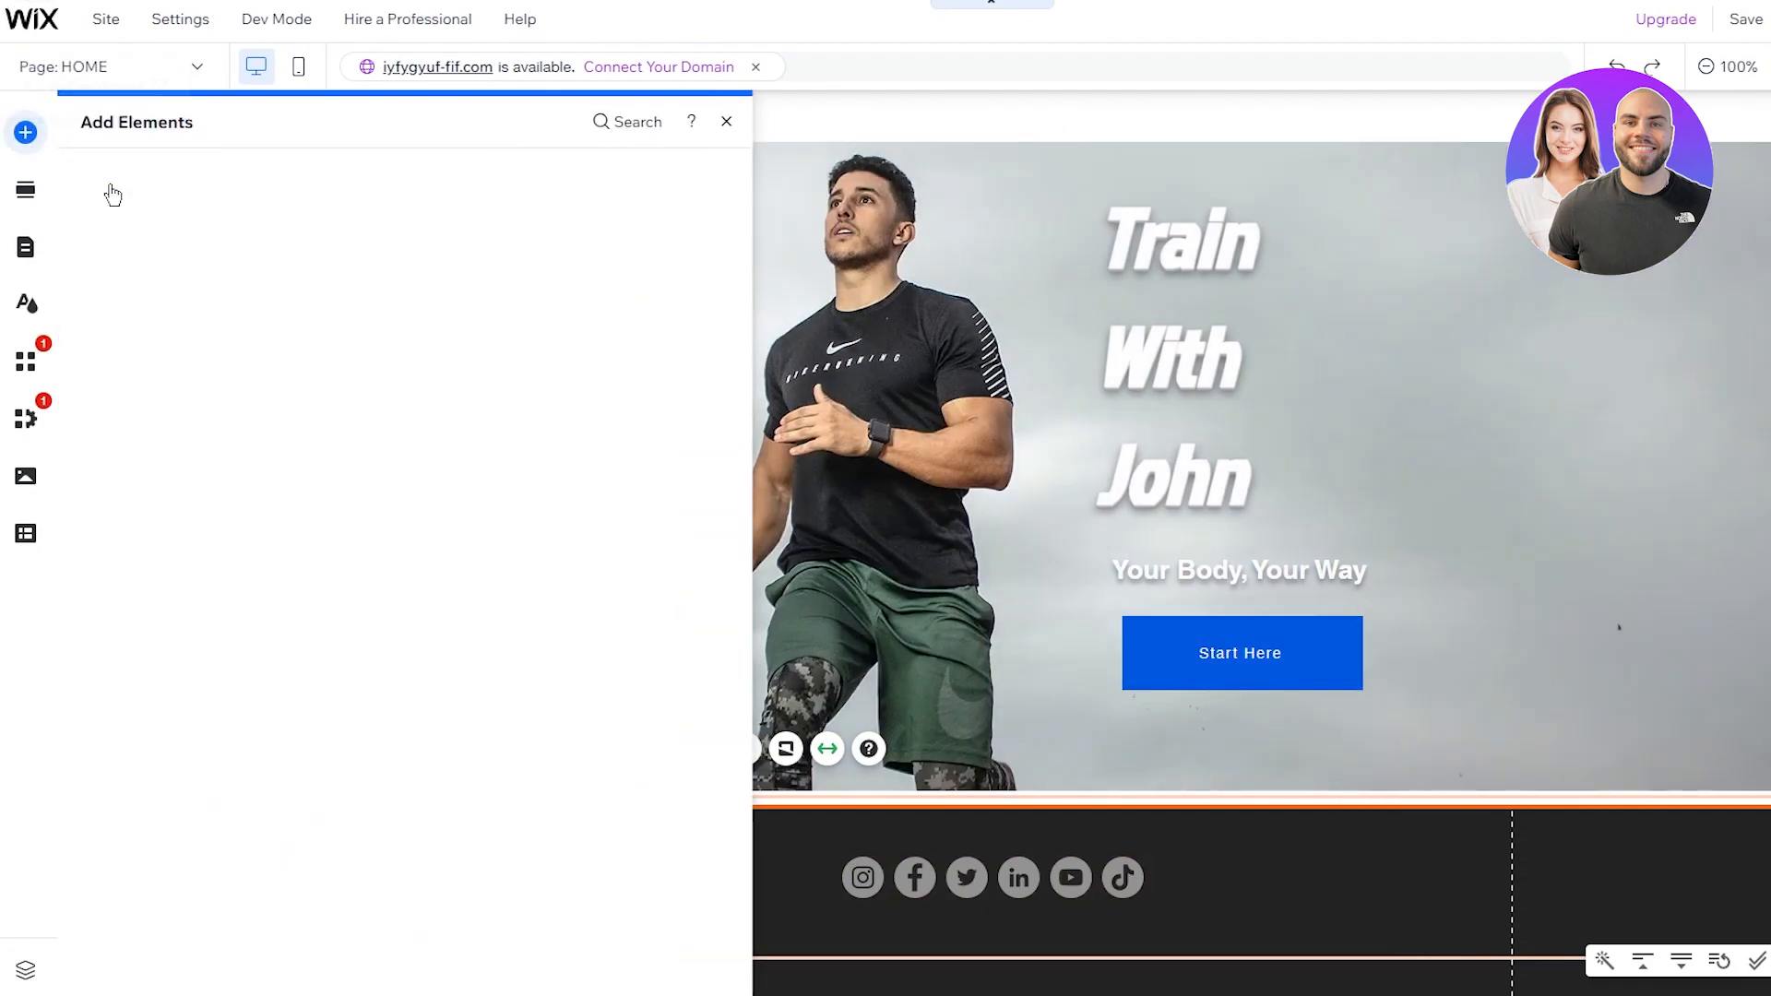
left_click(127, 210)
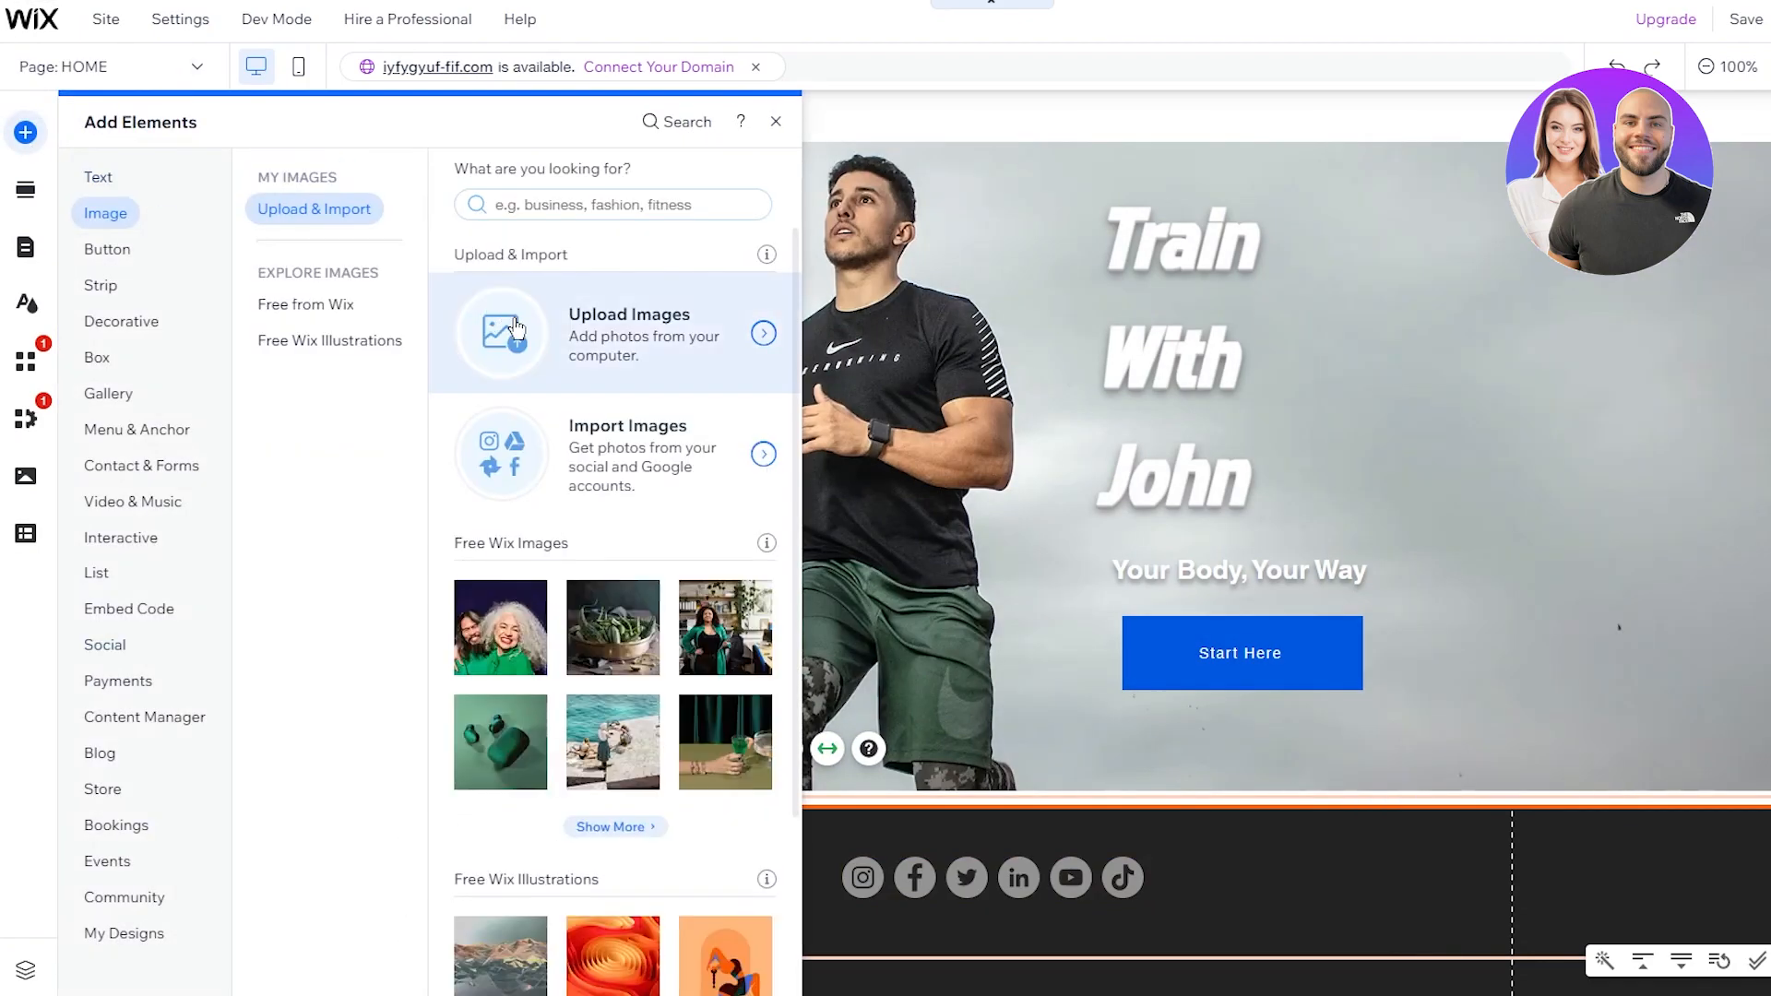
left_click(97, 177)
left_click_drag(495, 502, 948, 932)
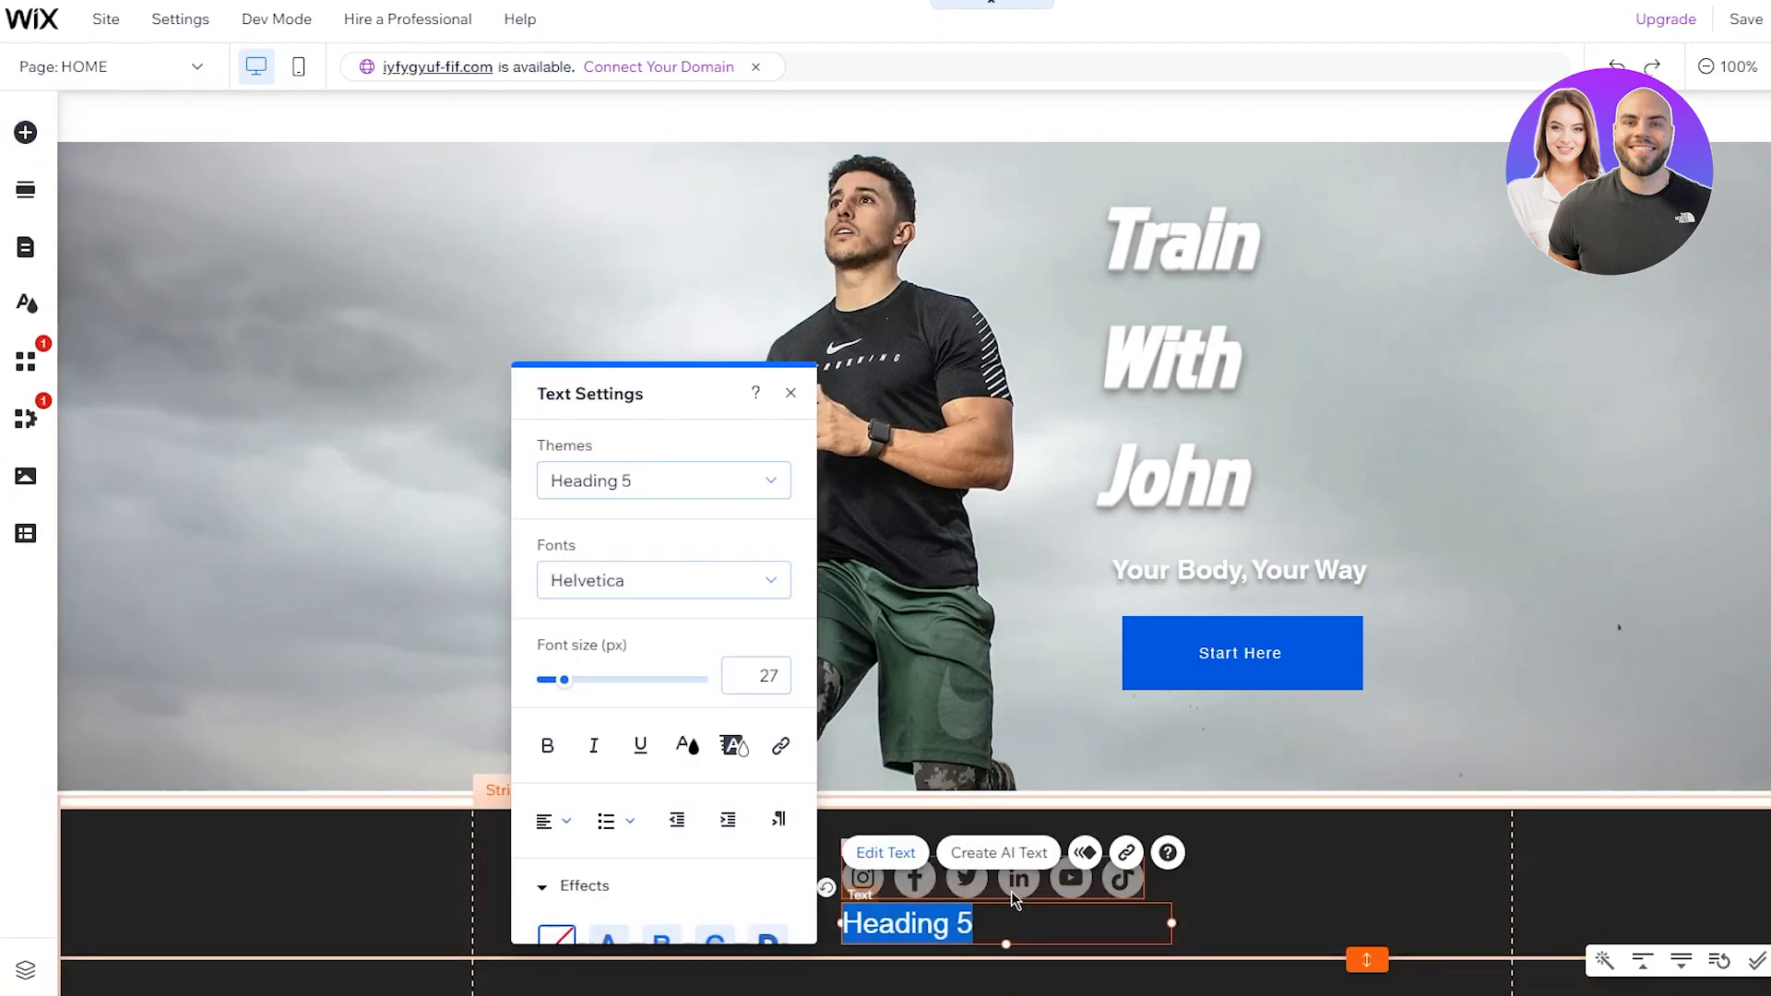
Step: Fill the text box with '© 2023 By' plus the owner's name, coloured dark grey
key("ctrl+v")
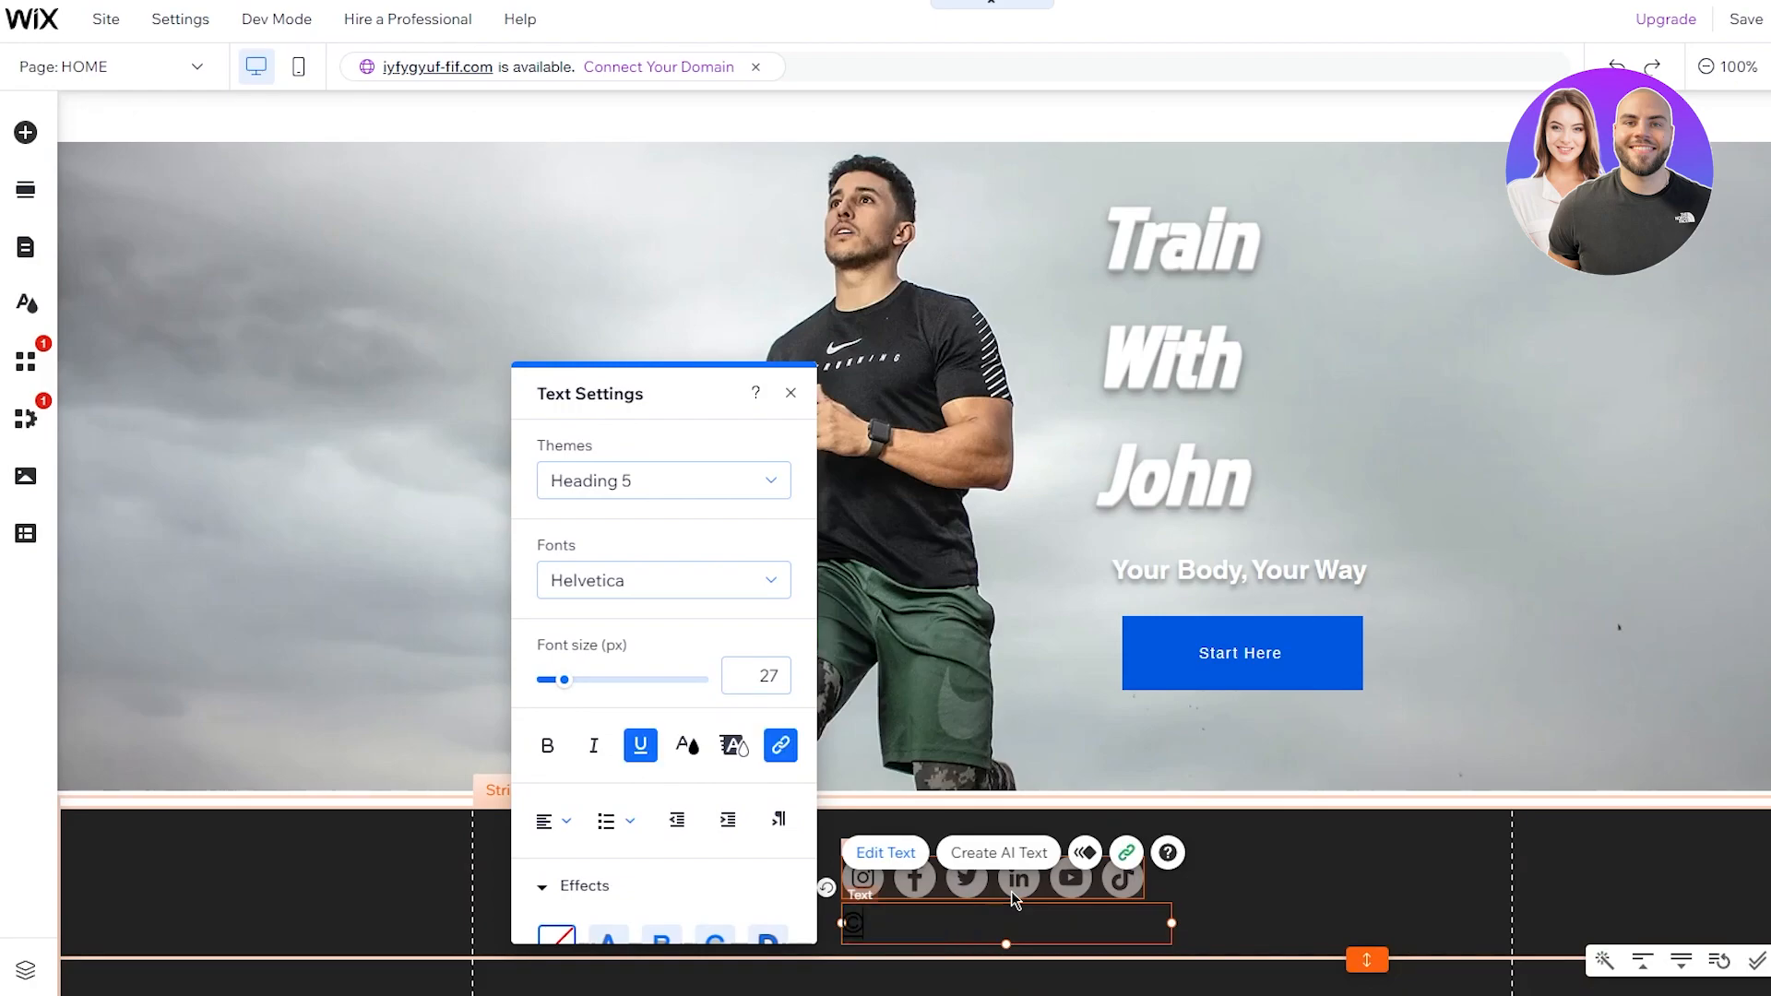
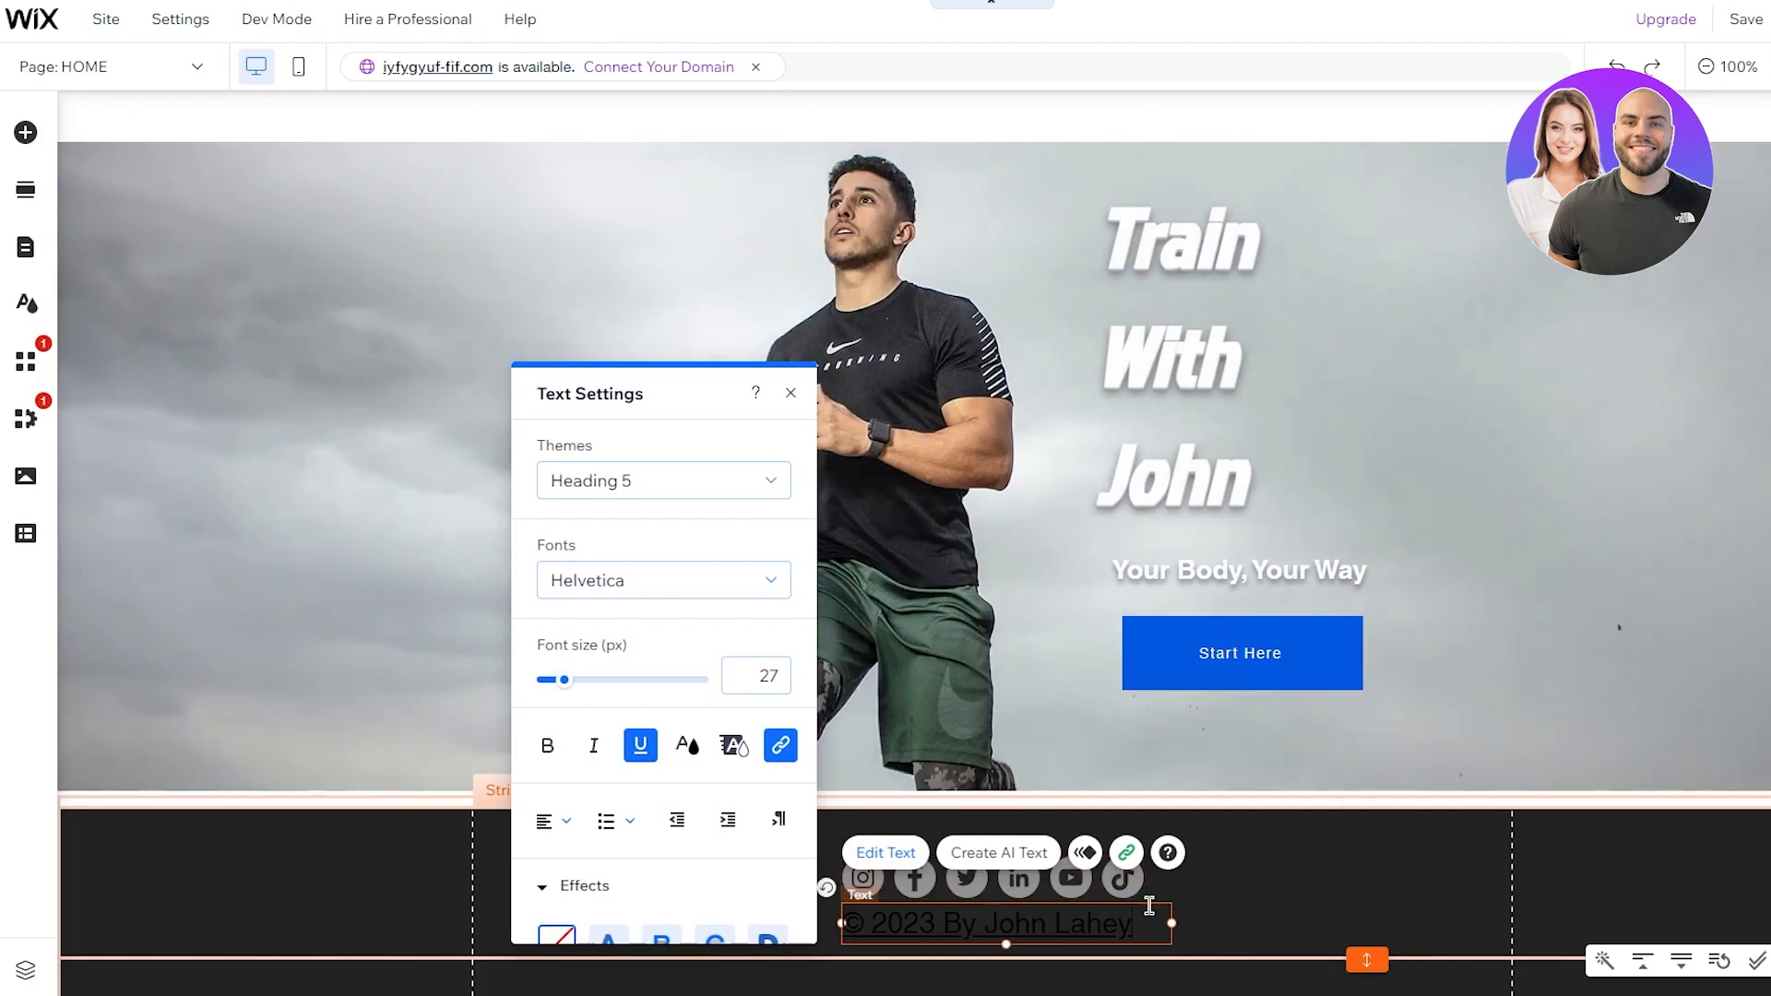
left_click_drag(1134, 930, 821, 936)
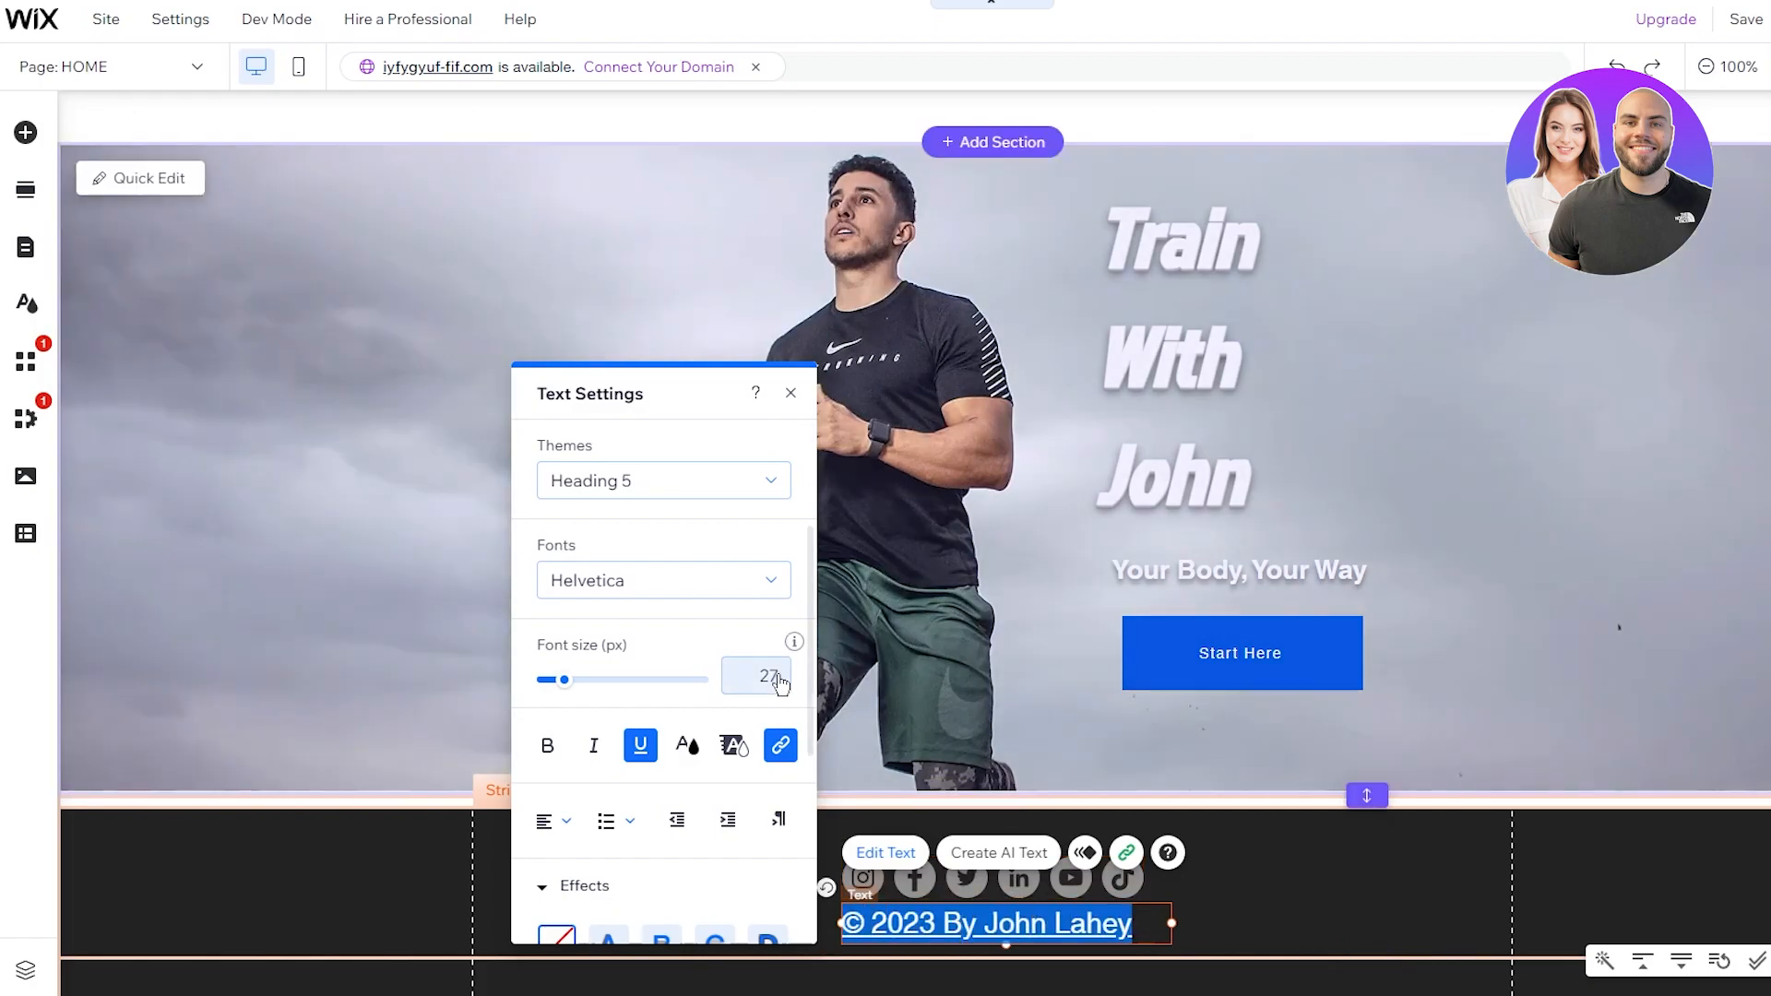
scroll(738, 737, "down", 1)
left_click(687, 638)
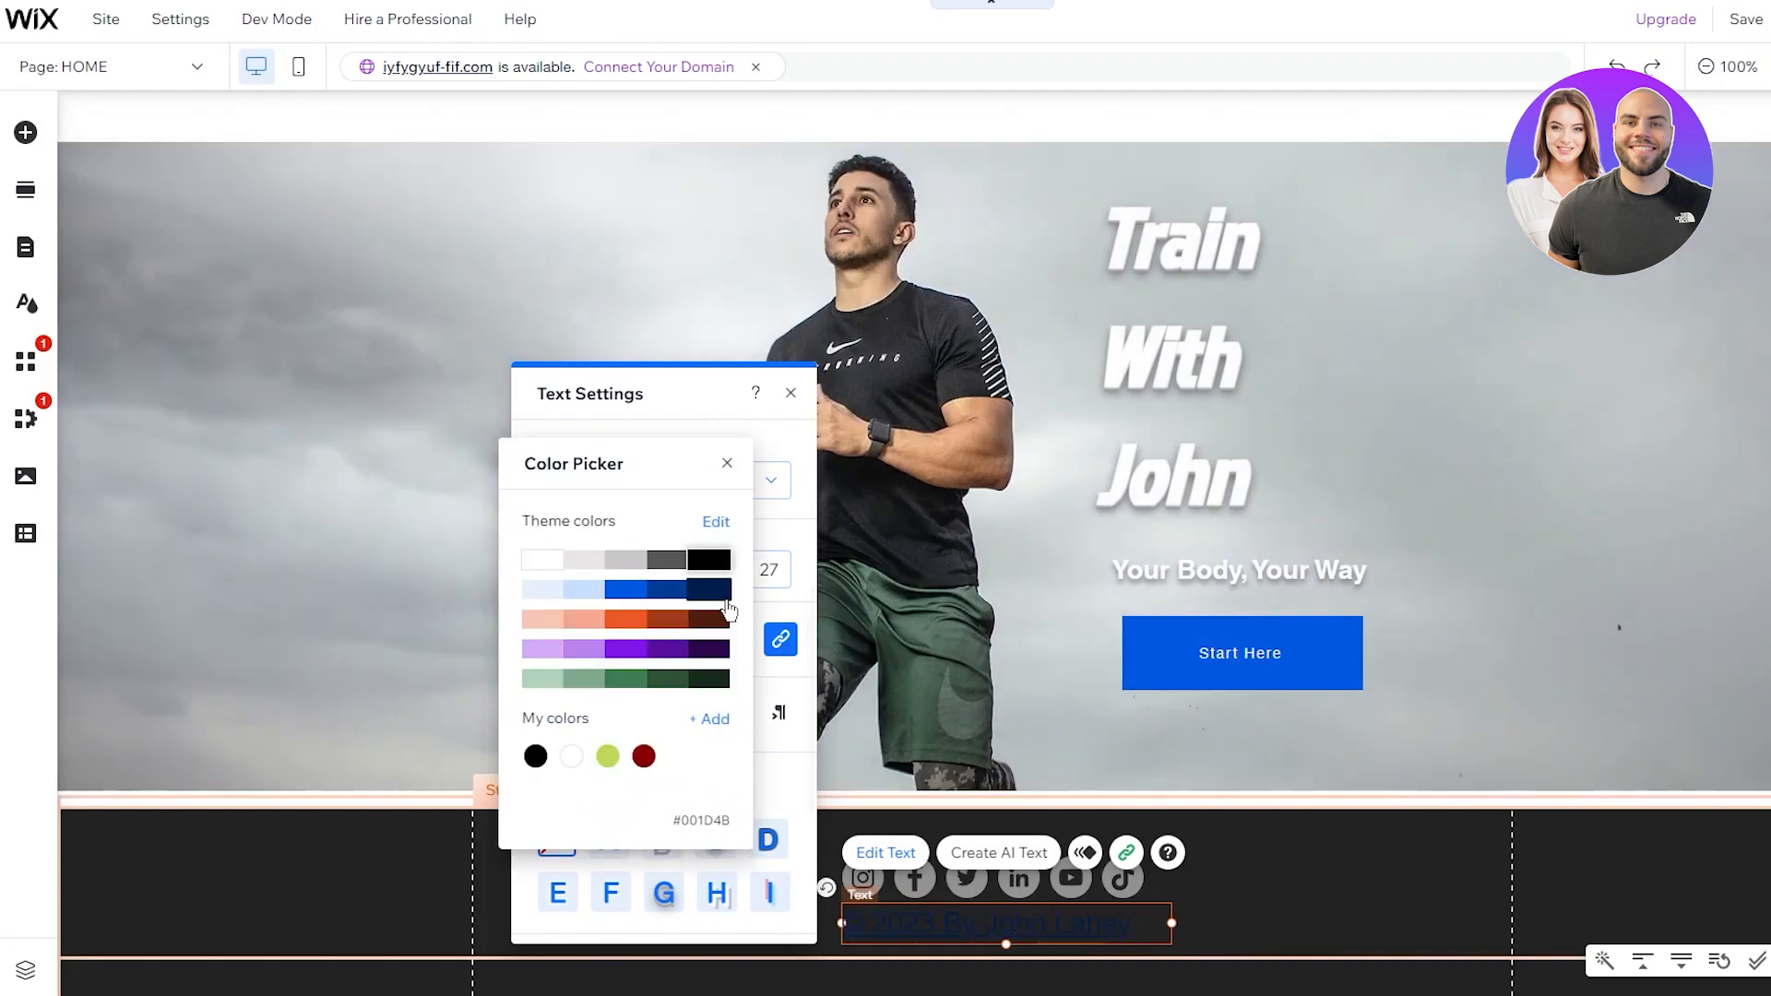
left_click(642, 560)
left_click(656, 561)
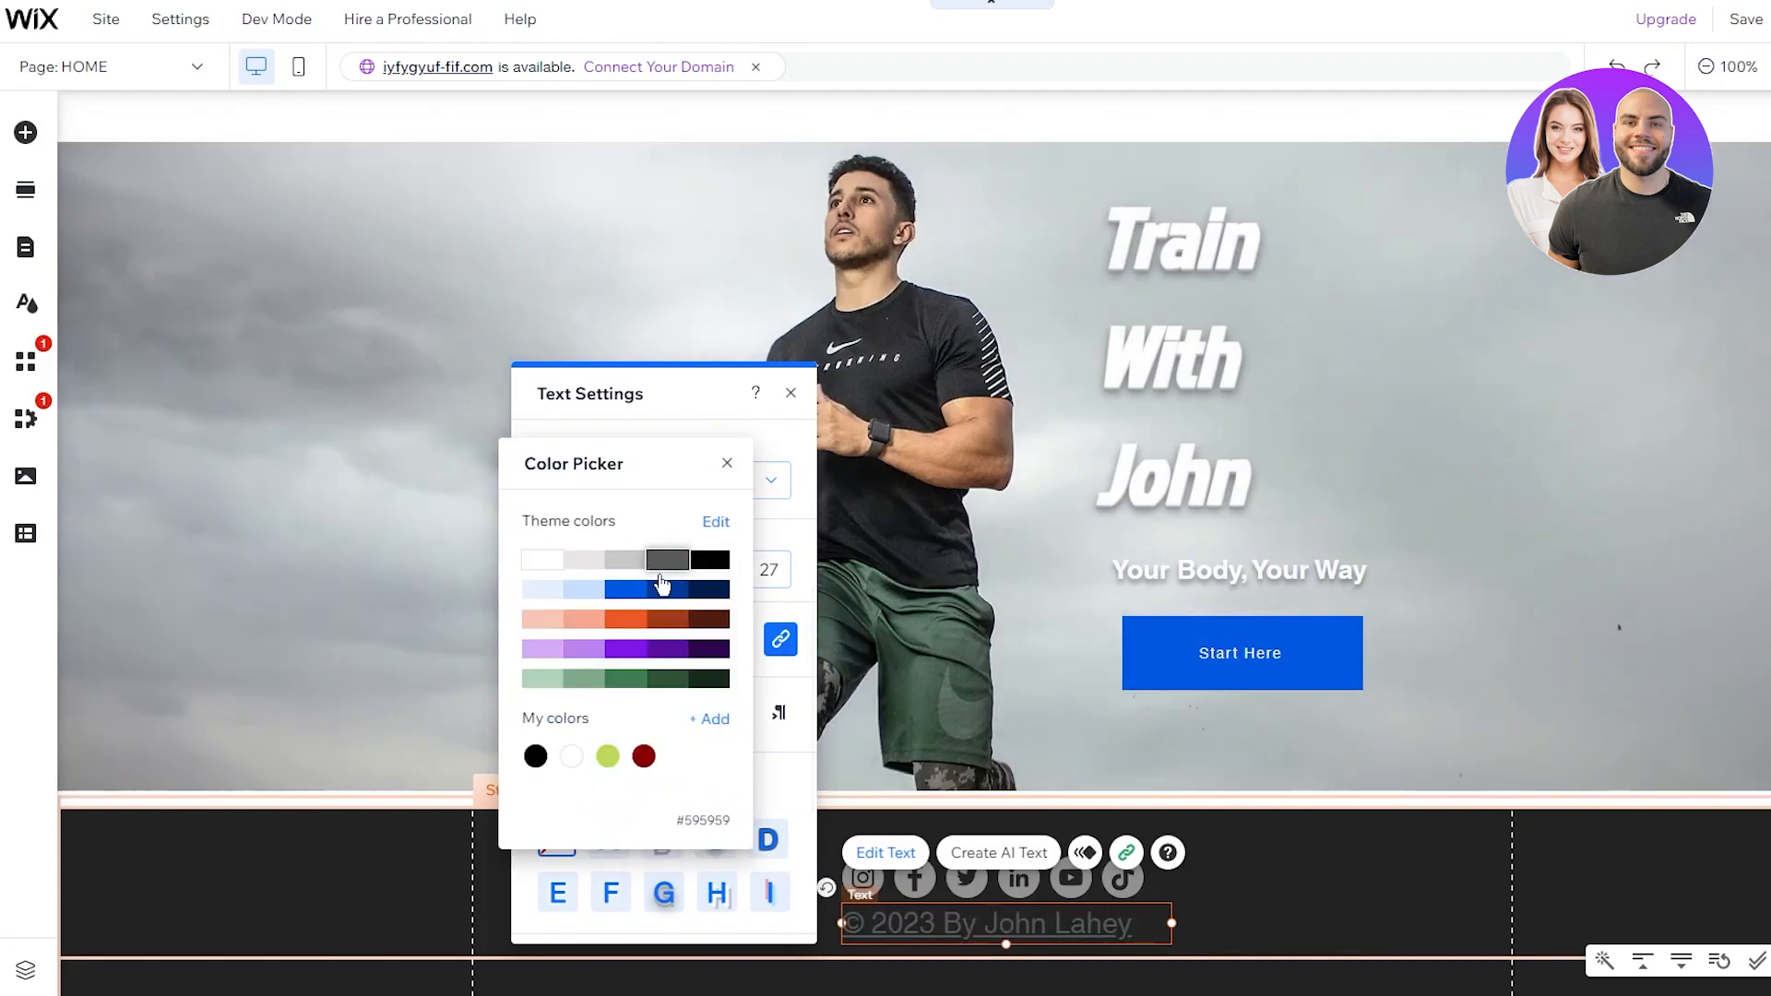
left_click(782, 767)
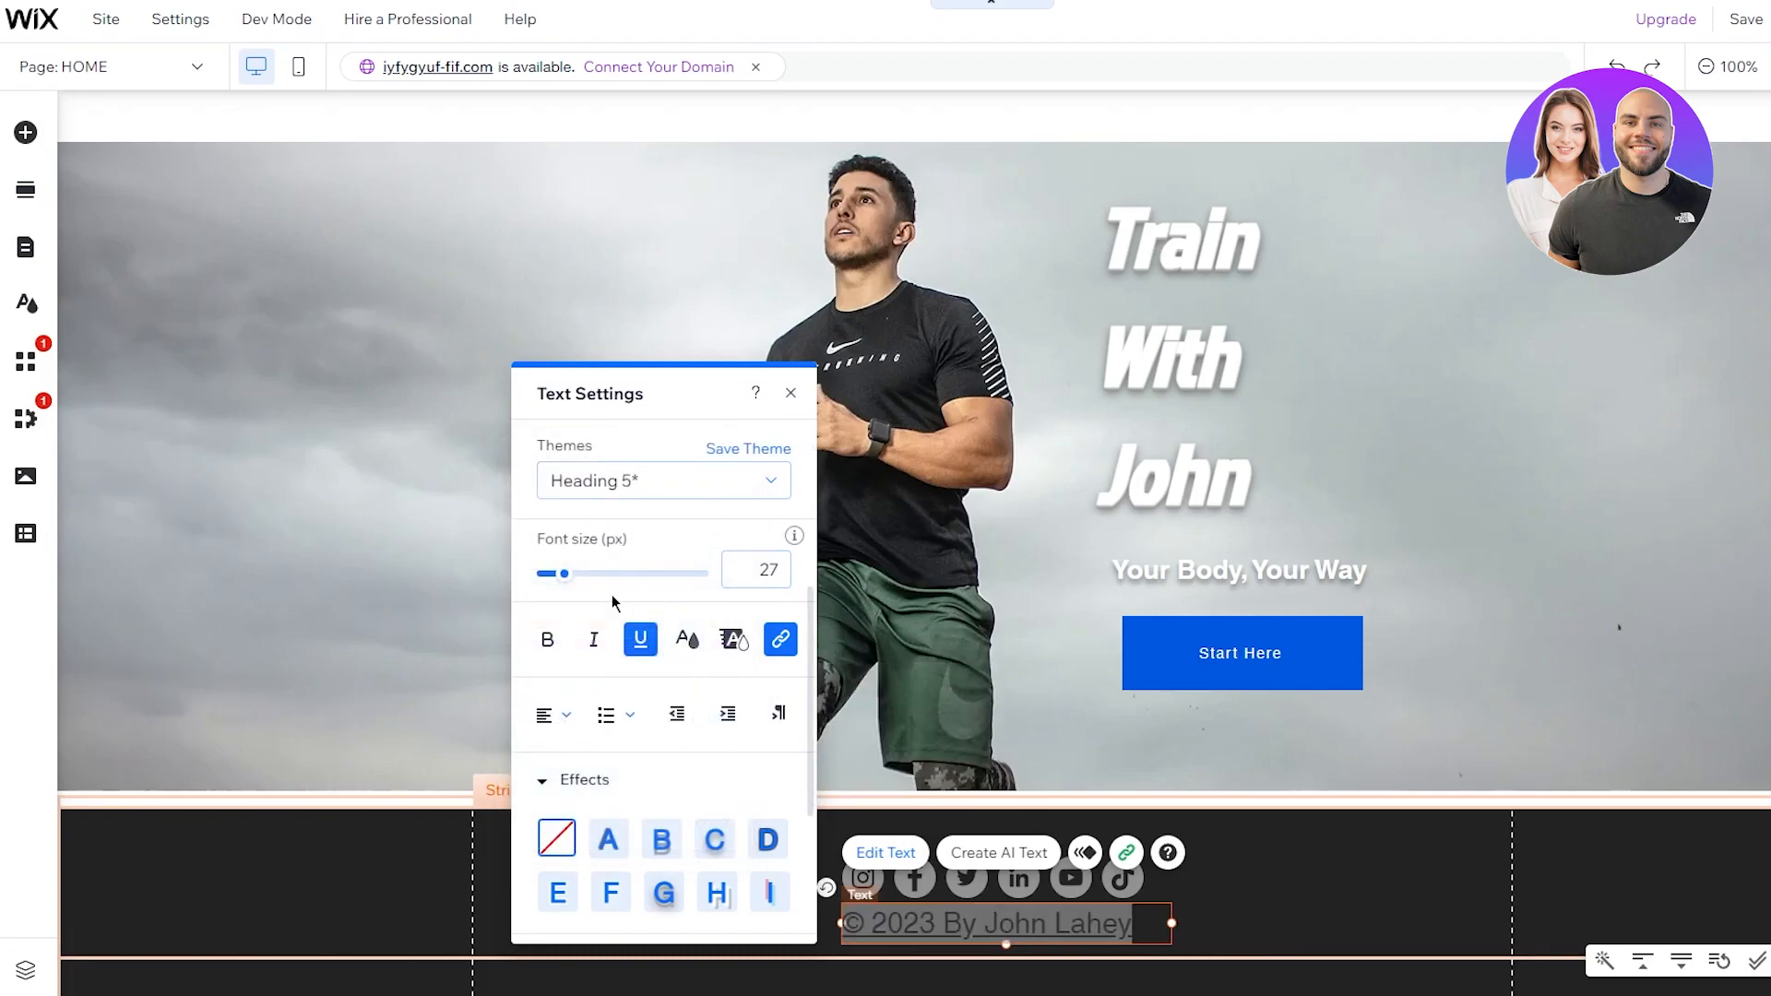
Step: Center the copyright line, size it 21 px, and set it in Helvetica Light
left_click(554, 715)
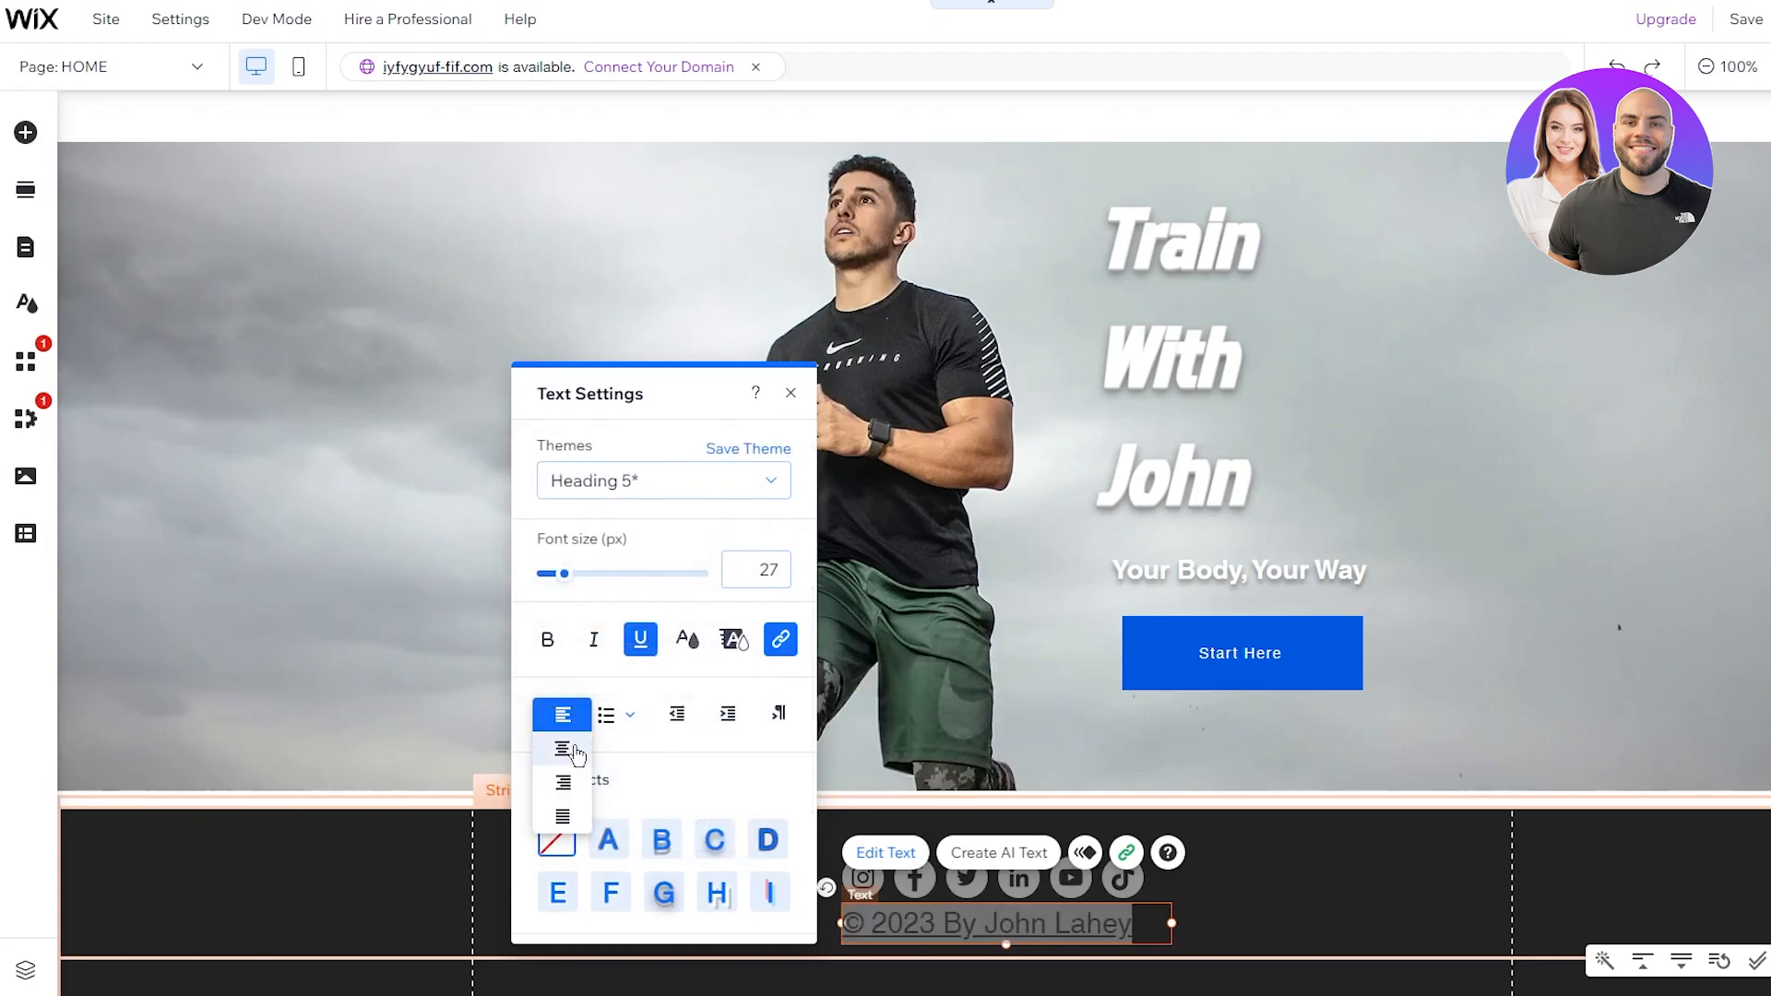
left_click(571, 757)
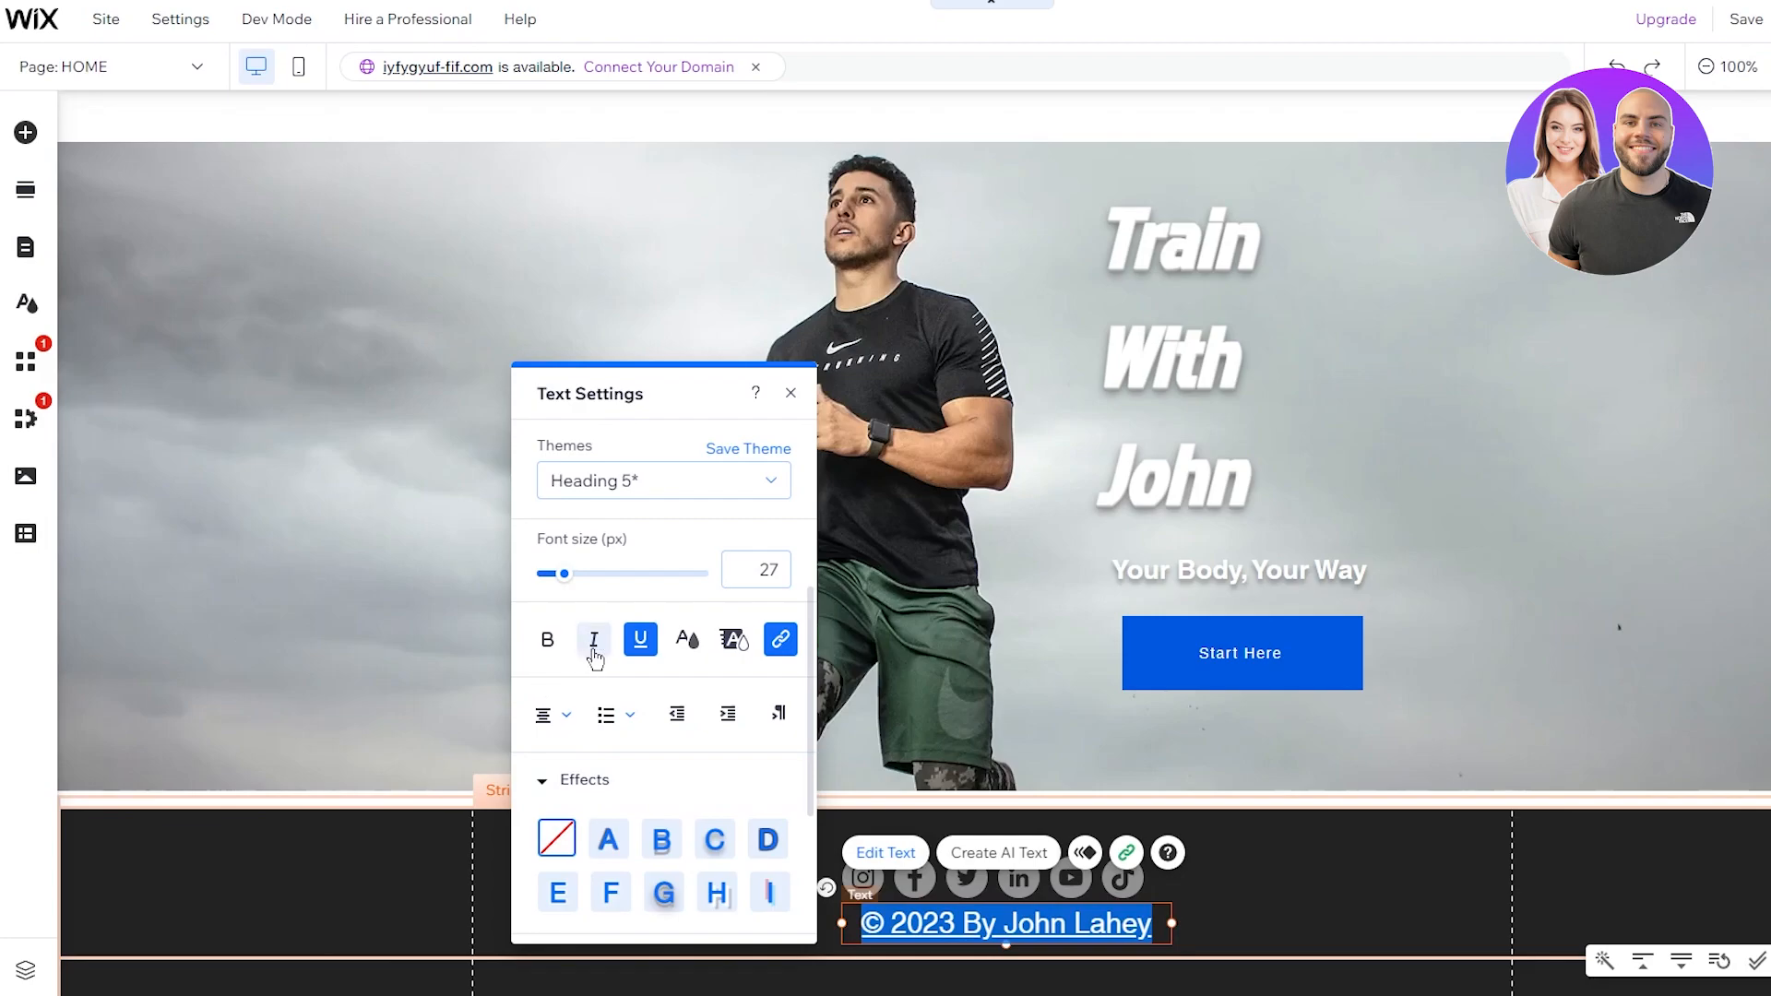
left_click_drag(563, 574, 556, 579)
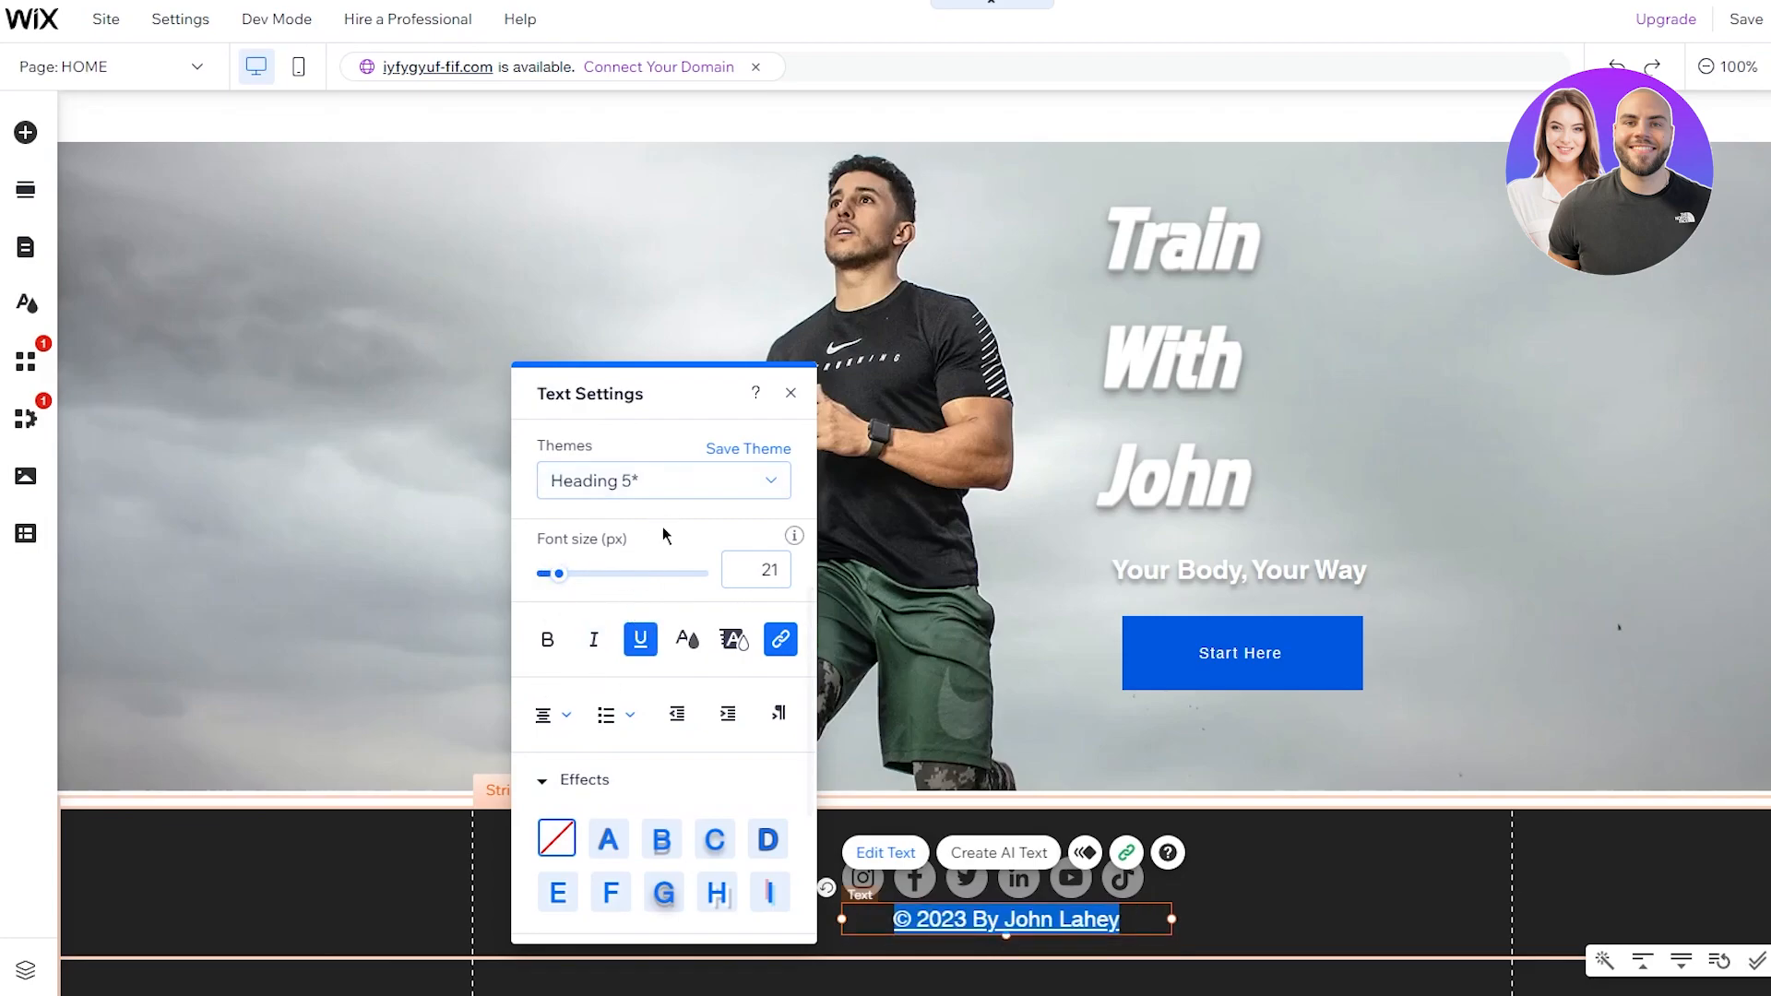
scroll(683, 526, "up", 1)
left_click(652, 592)
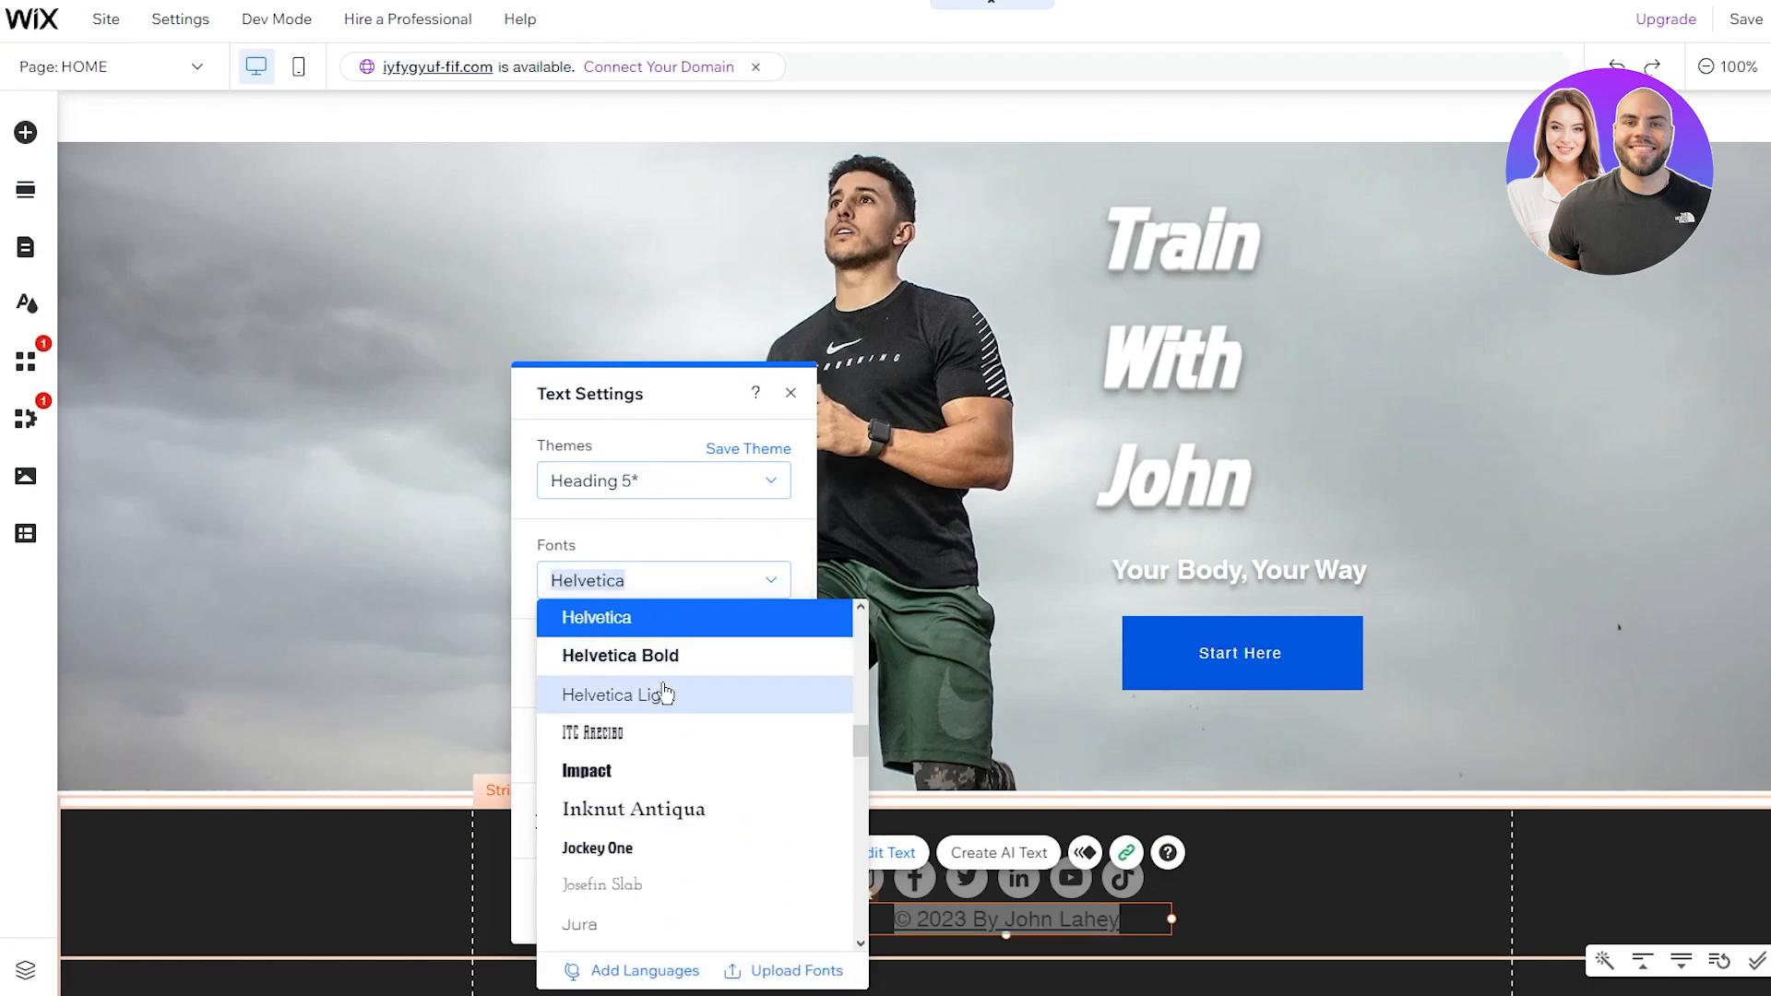
left_click(664, 693)
left_click(1256, 916)
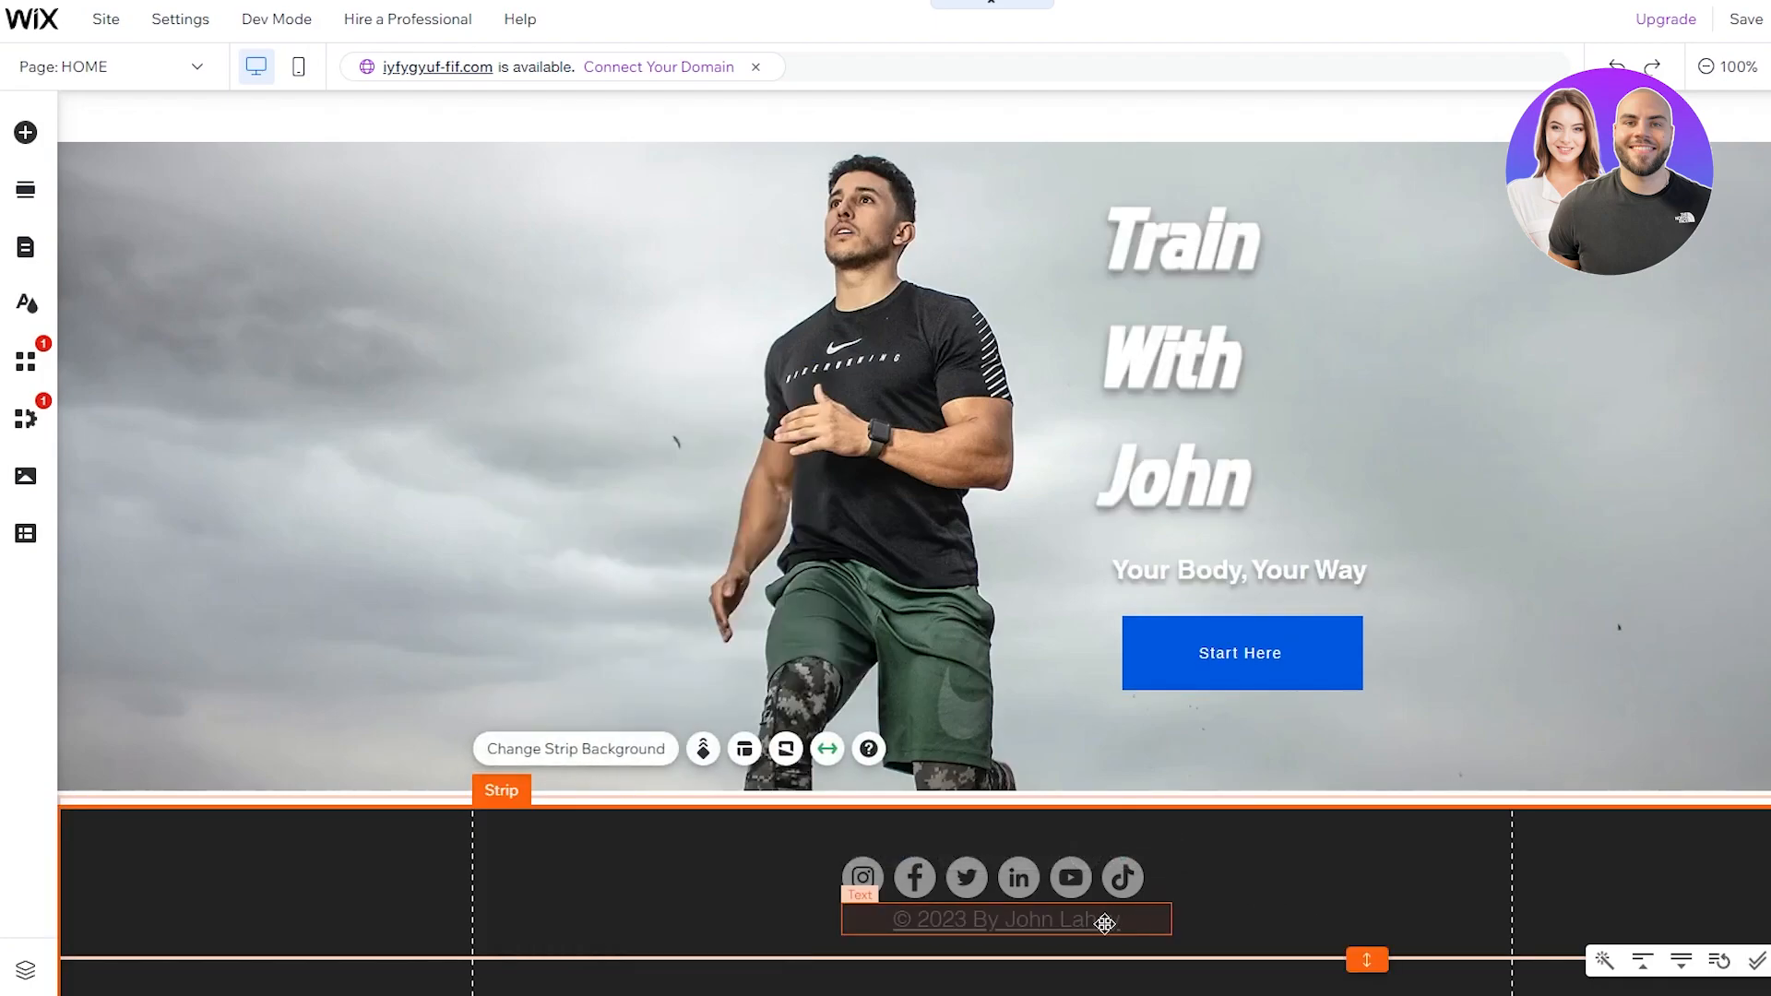
Step: Nudge the footer copyright line slightly left, then a few pixels right
left_click(1127, 923)
left_click_drag(1127, 923, 1093, 925)
left_click(1205, 902)
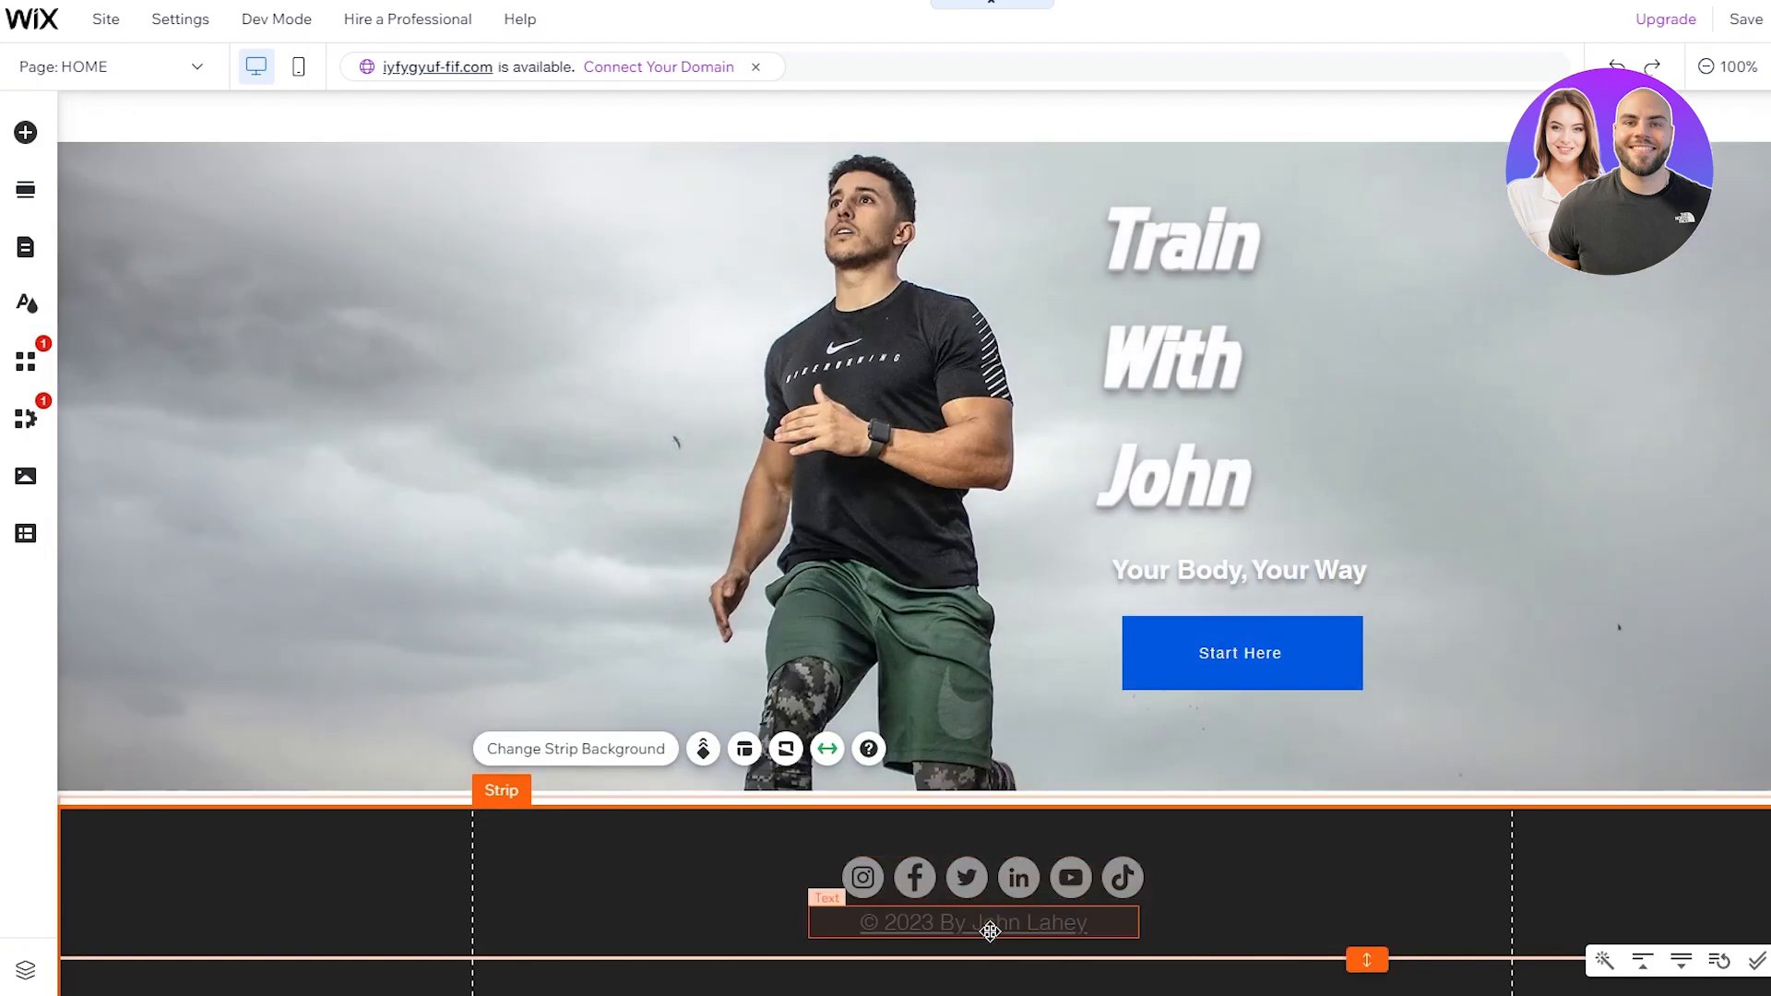
left_click(996, 927)
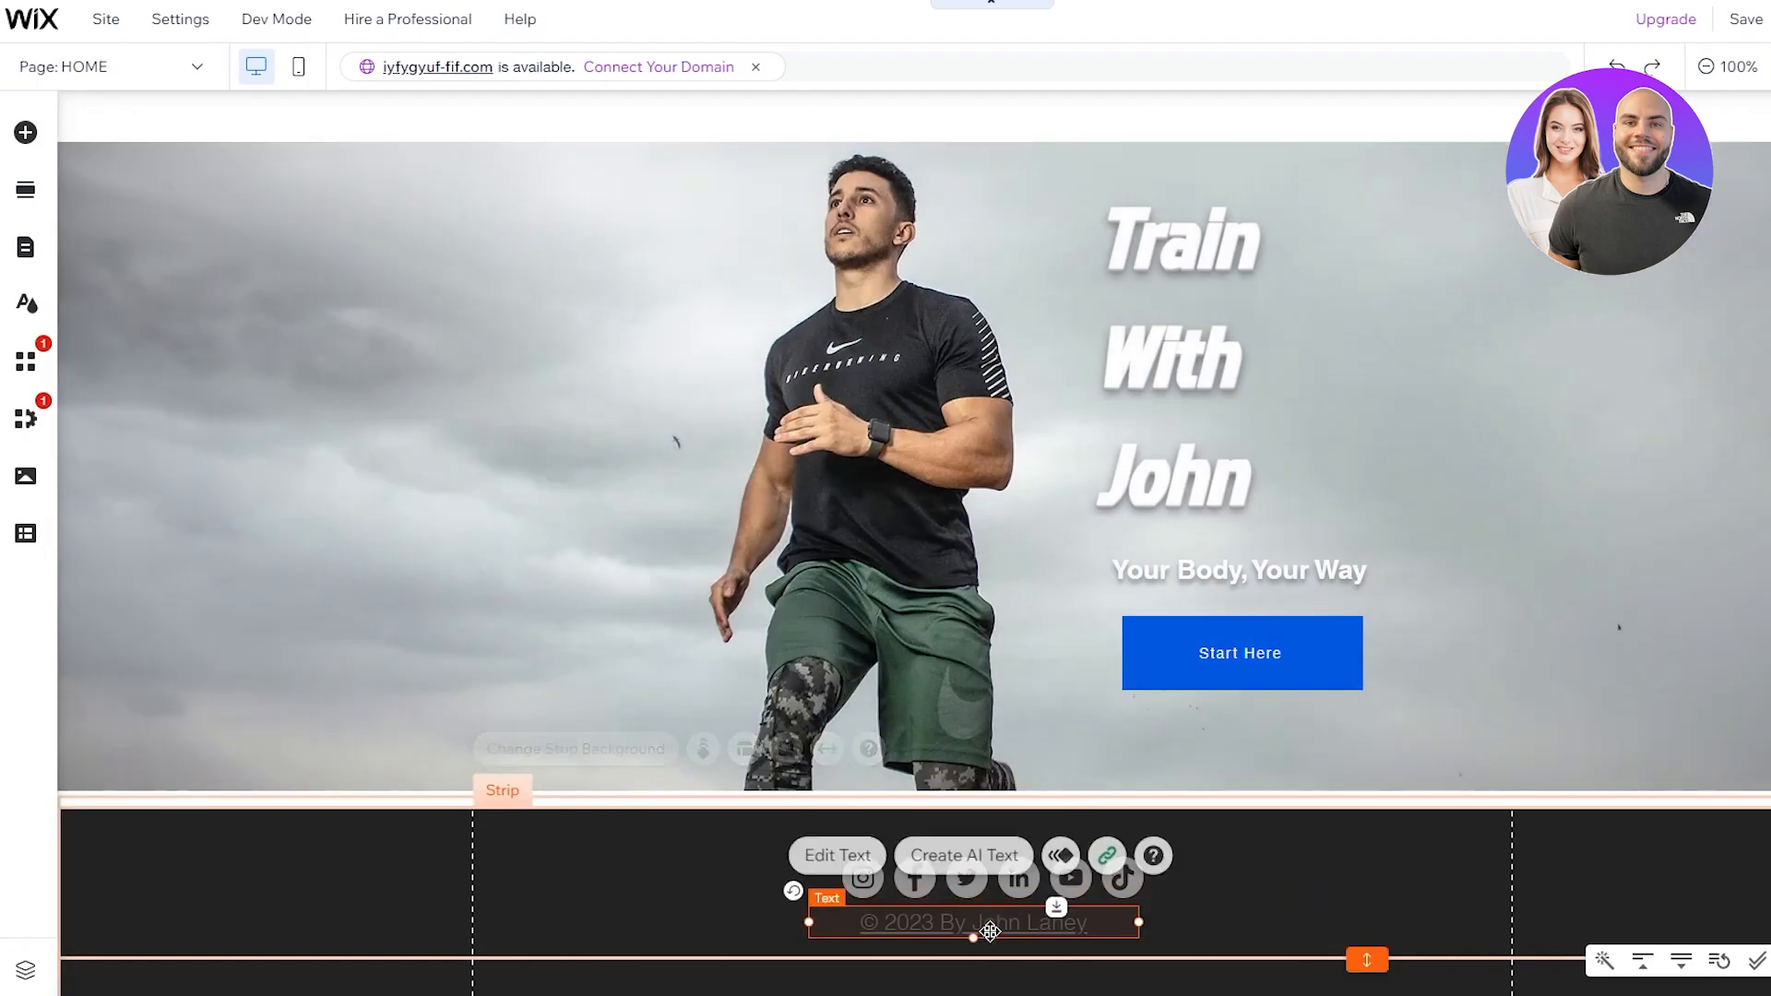
left_click_drag(996, 932, 1002, 932)
left_click(1213, 893)
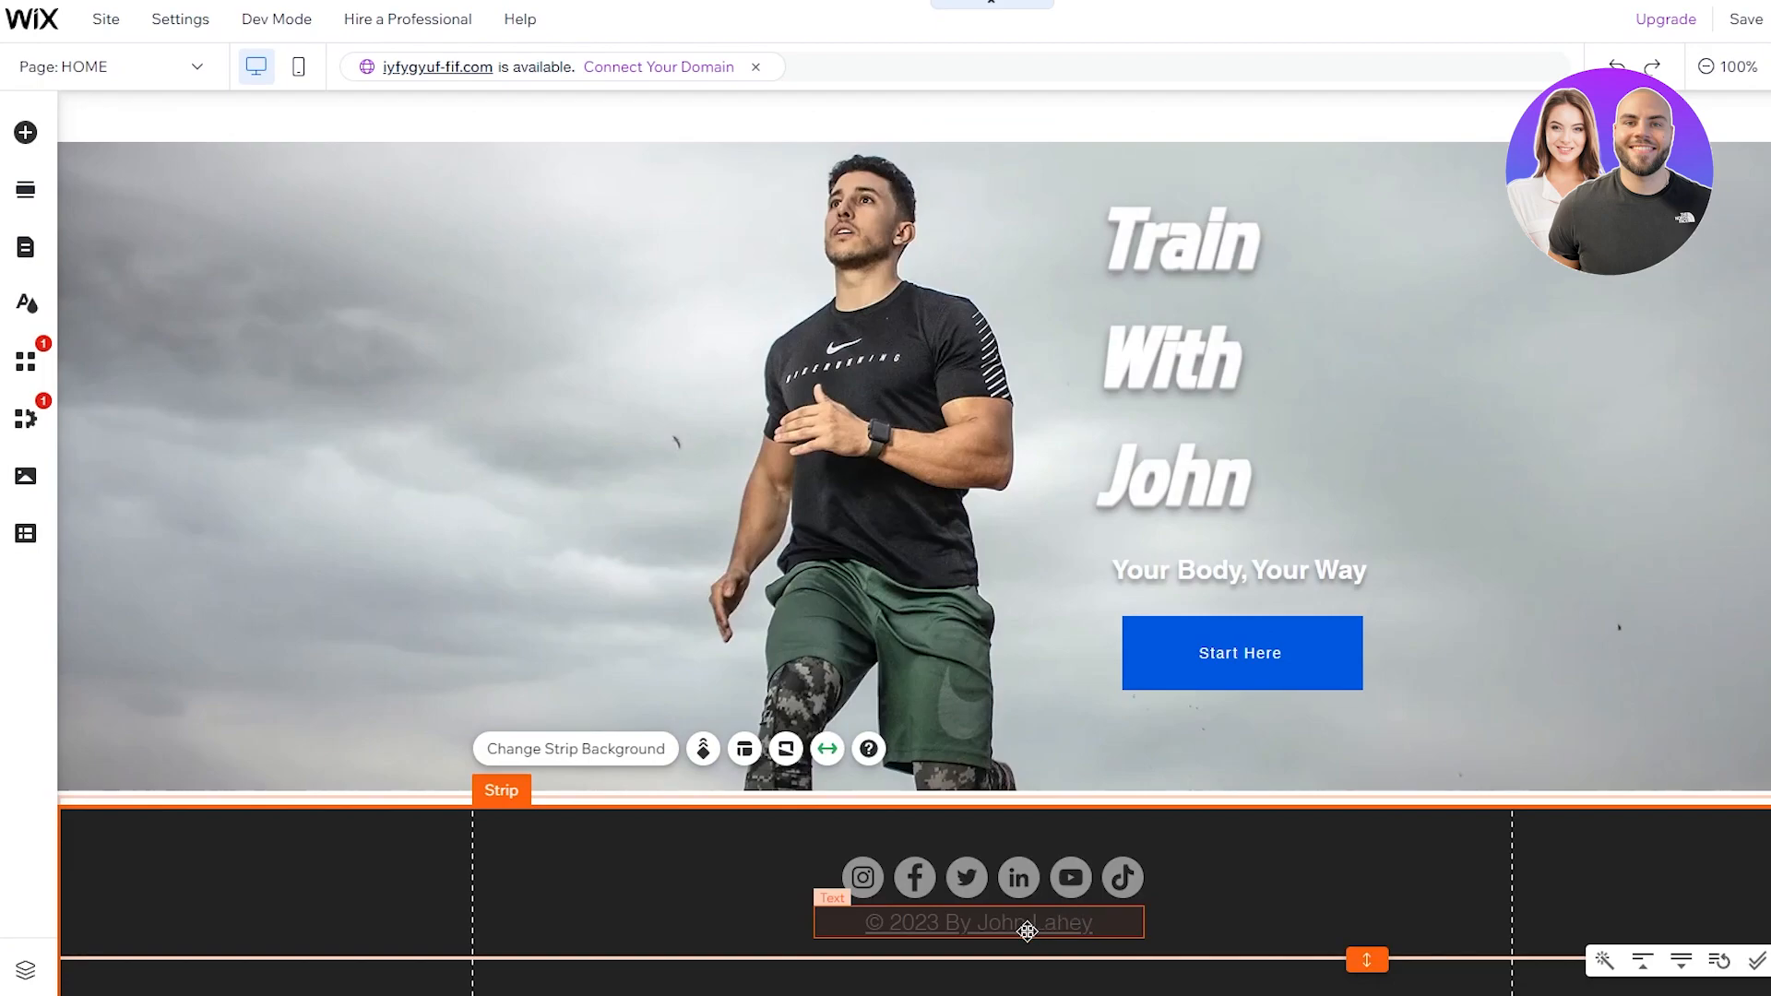
left_click(1026, 932)
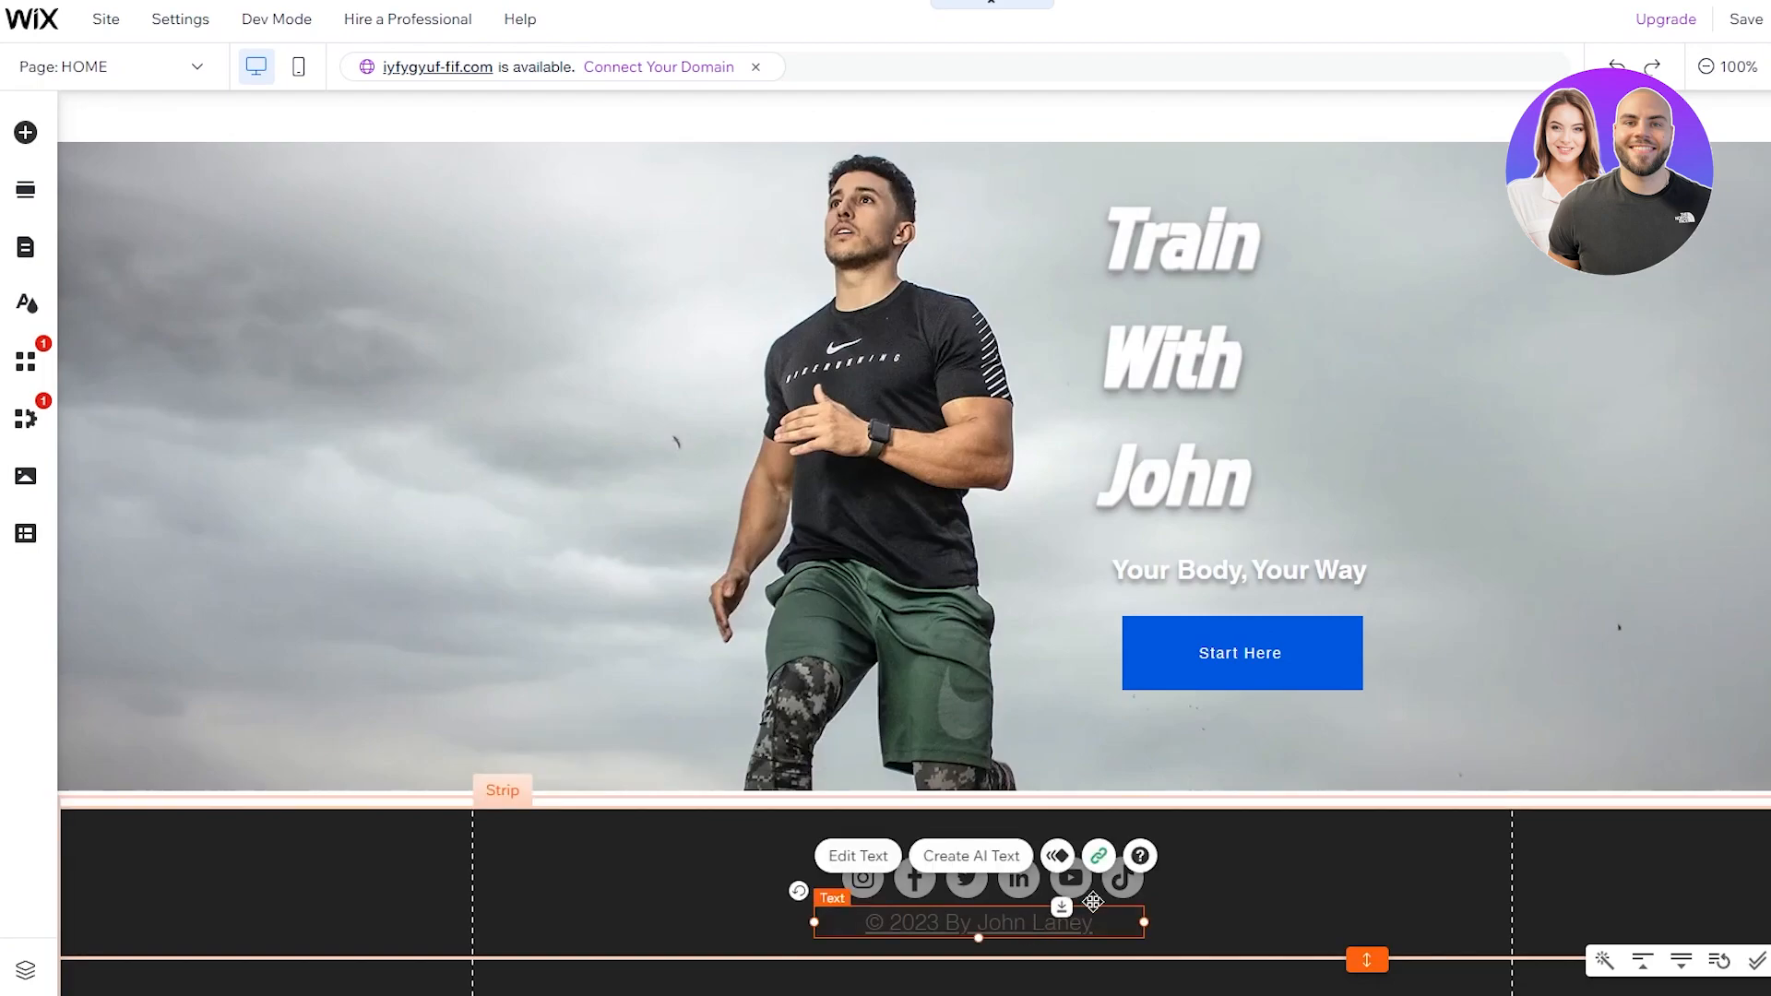
double_click(963, 920)
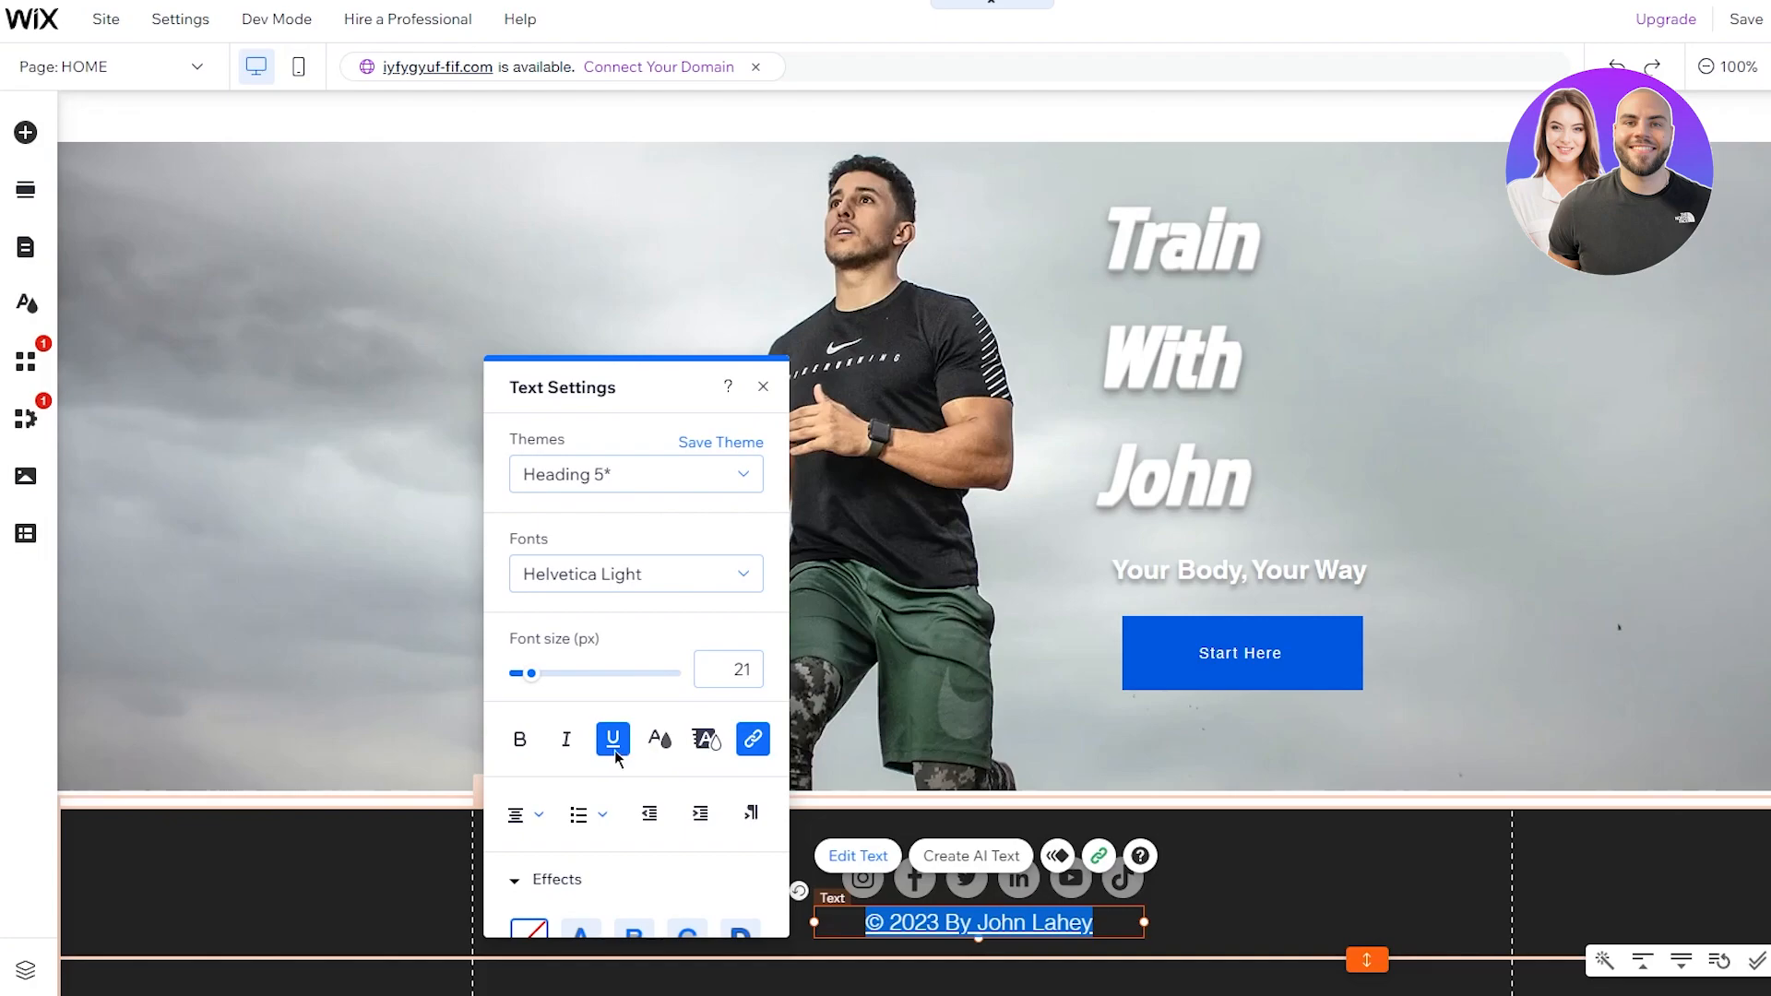
left_click(1249, 864)
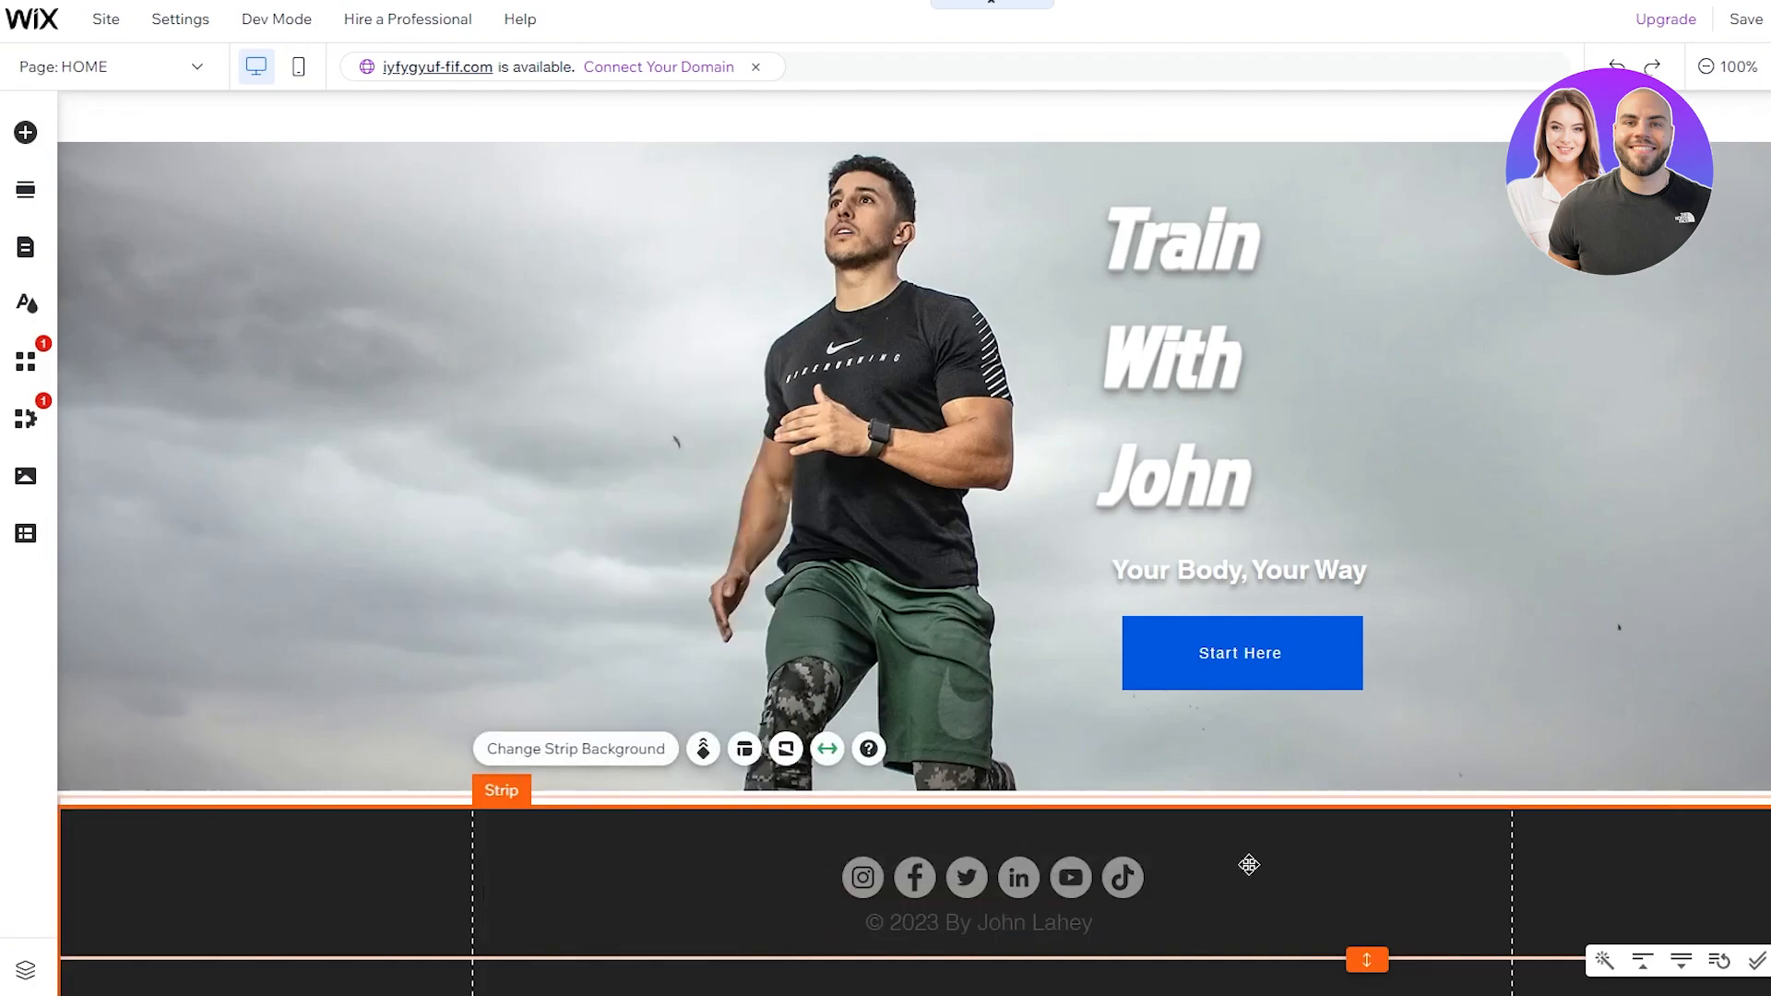
left_click(1014, 876)
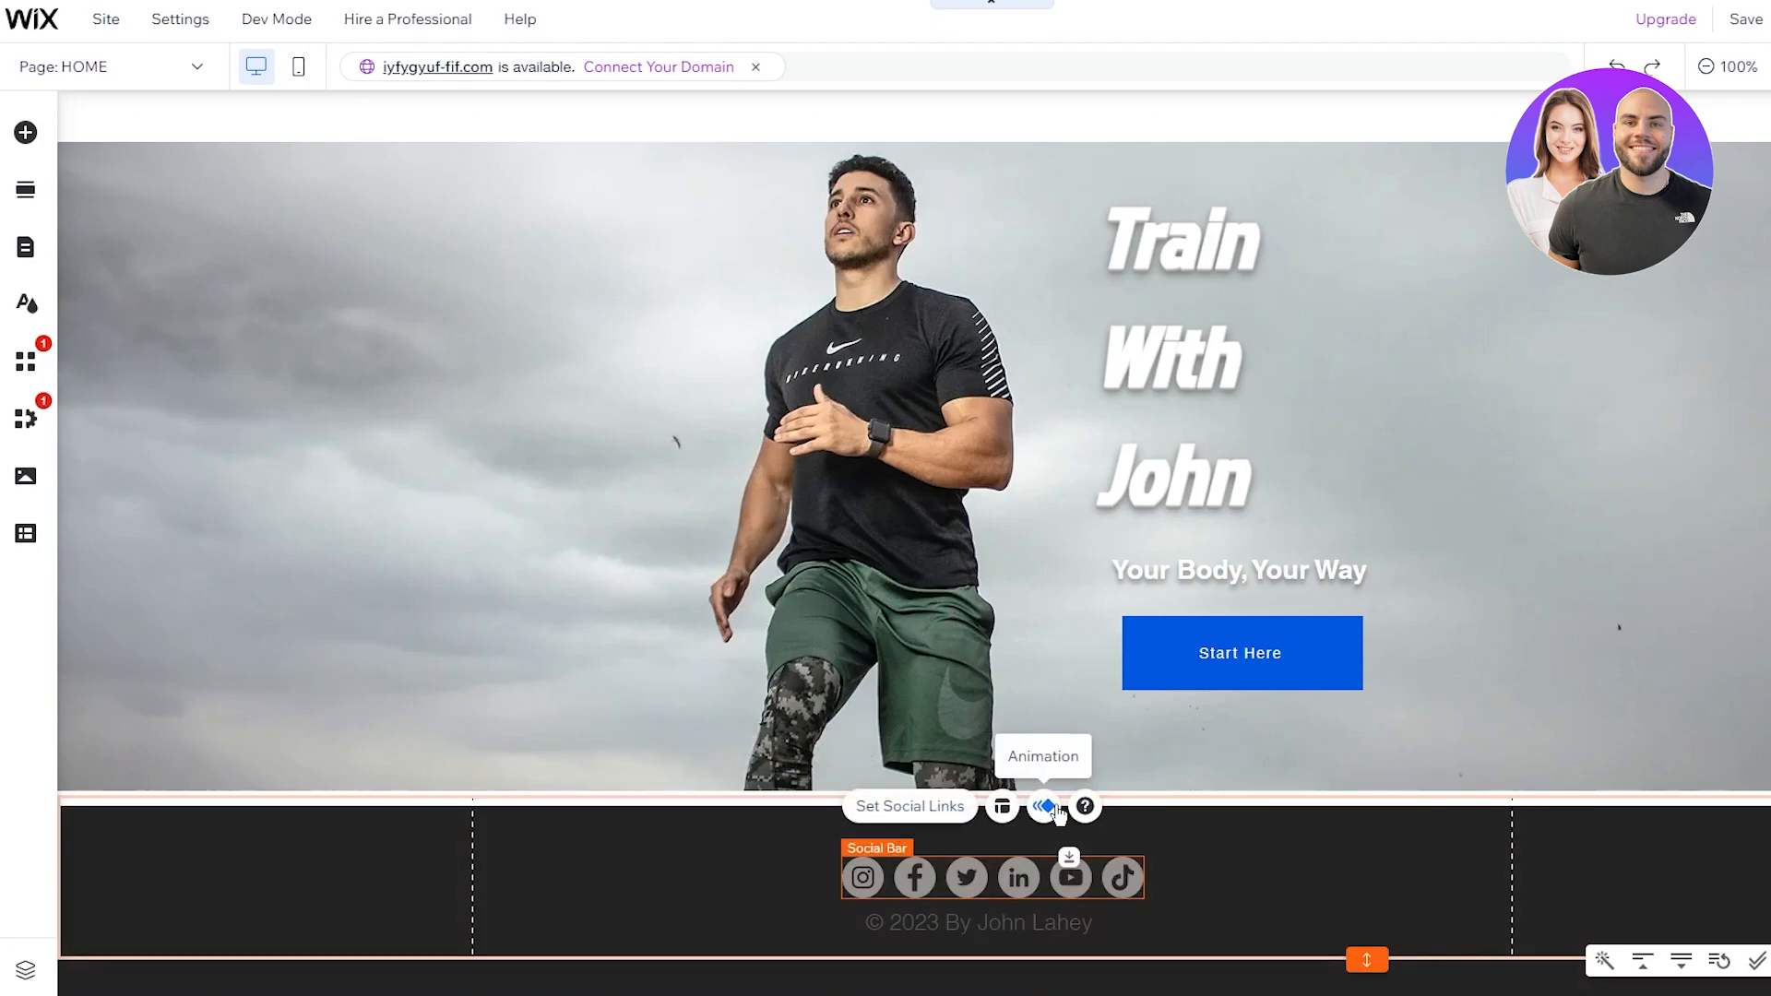
left_click(1309, 855)
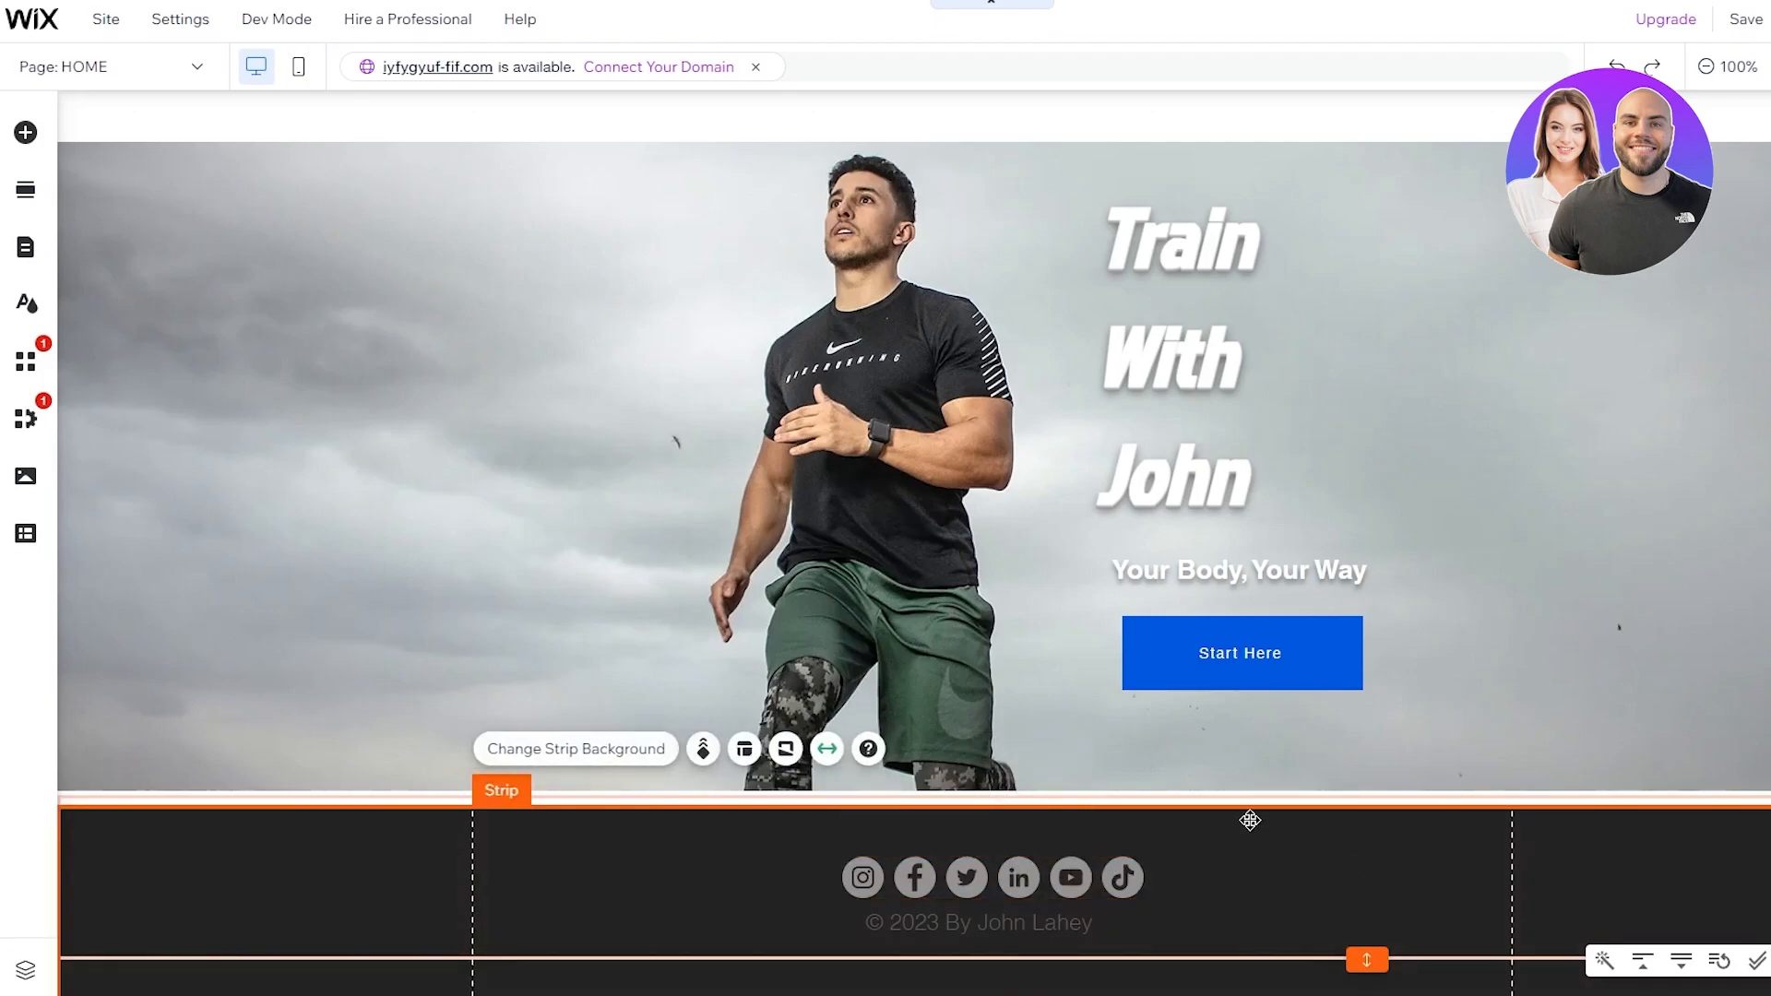
scroll(1268, 830, "up", 1)
scroll(1275, 810, "down", 1)
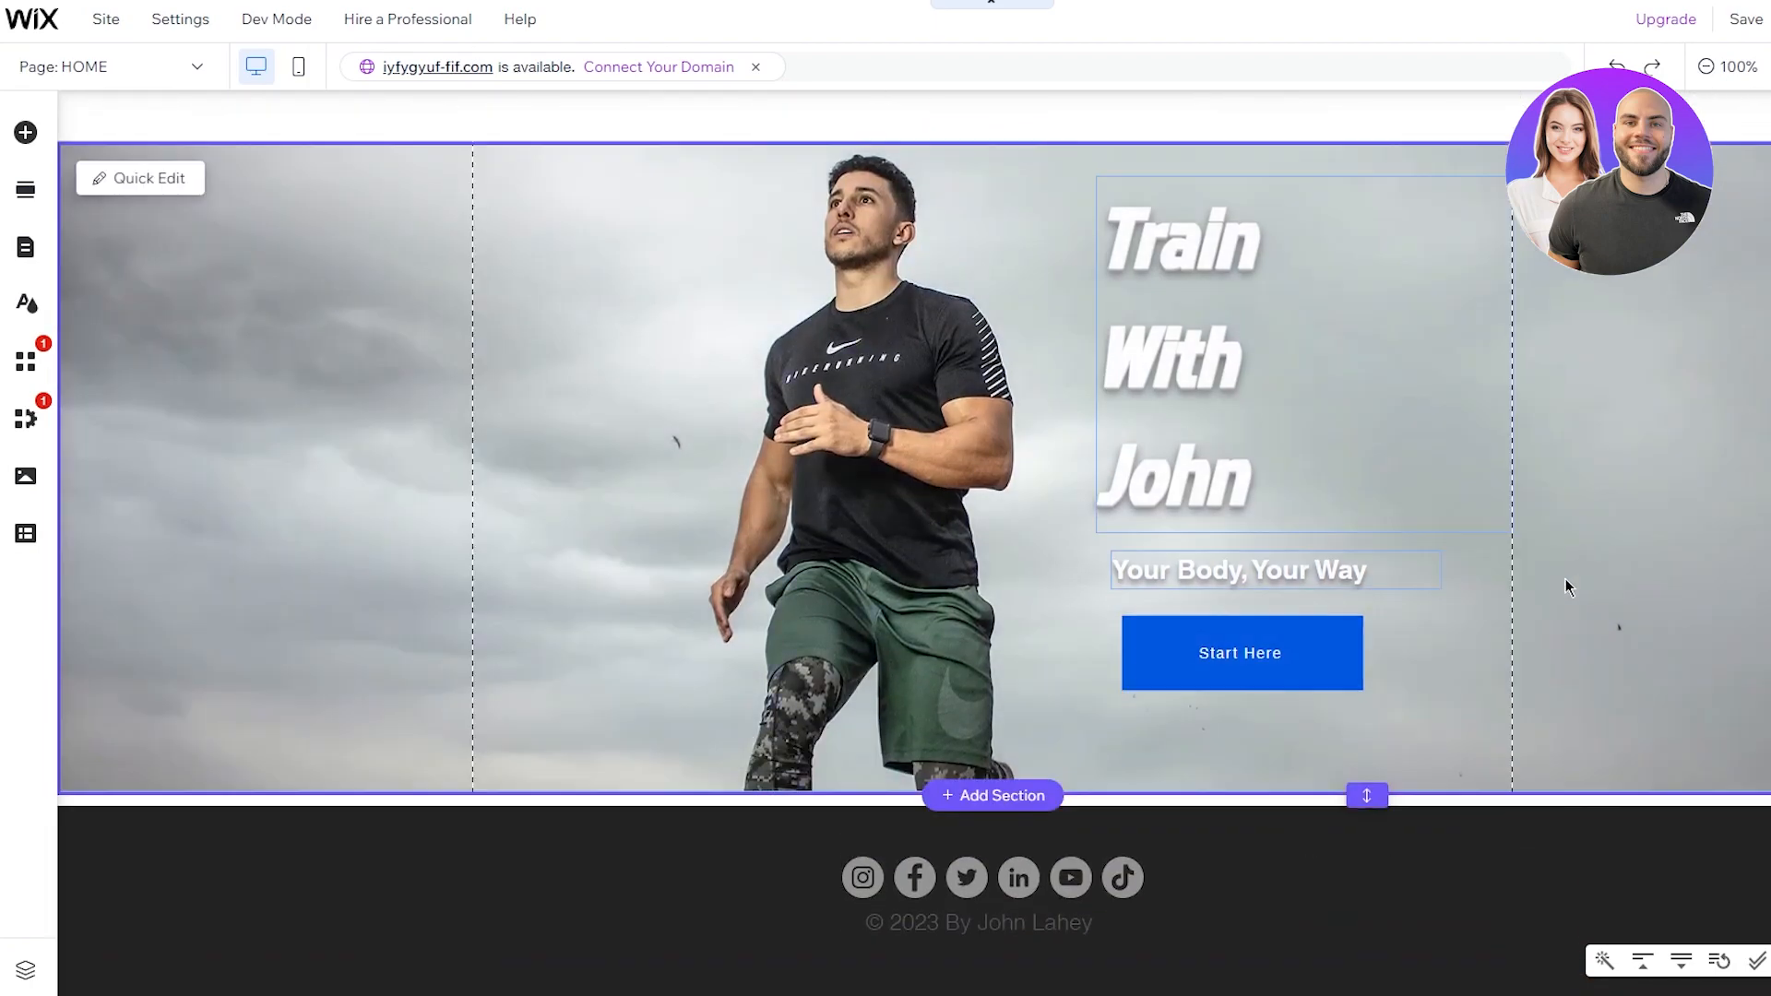
Step: Make the hero section about 657 px tall, pushing the footer down
left_click_drag(1363, 792, 1357, 728)
double_click(1454, 716)
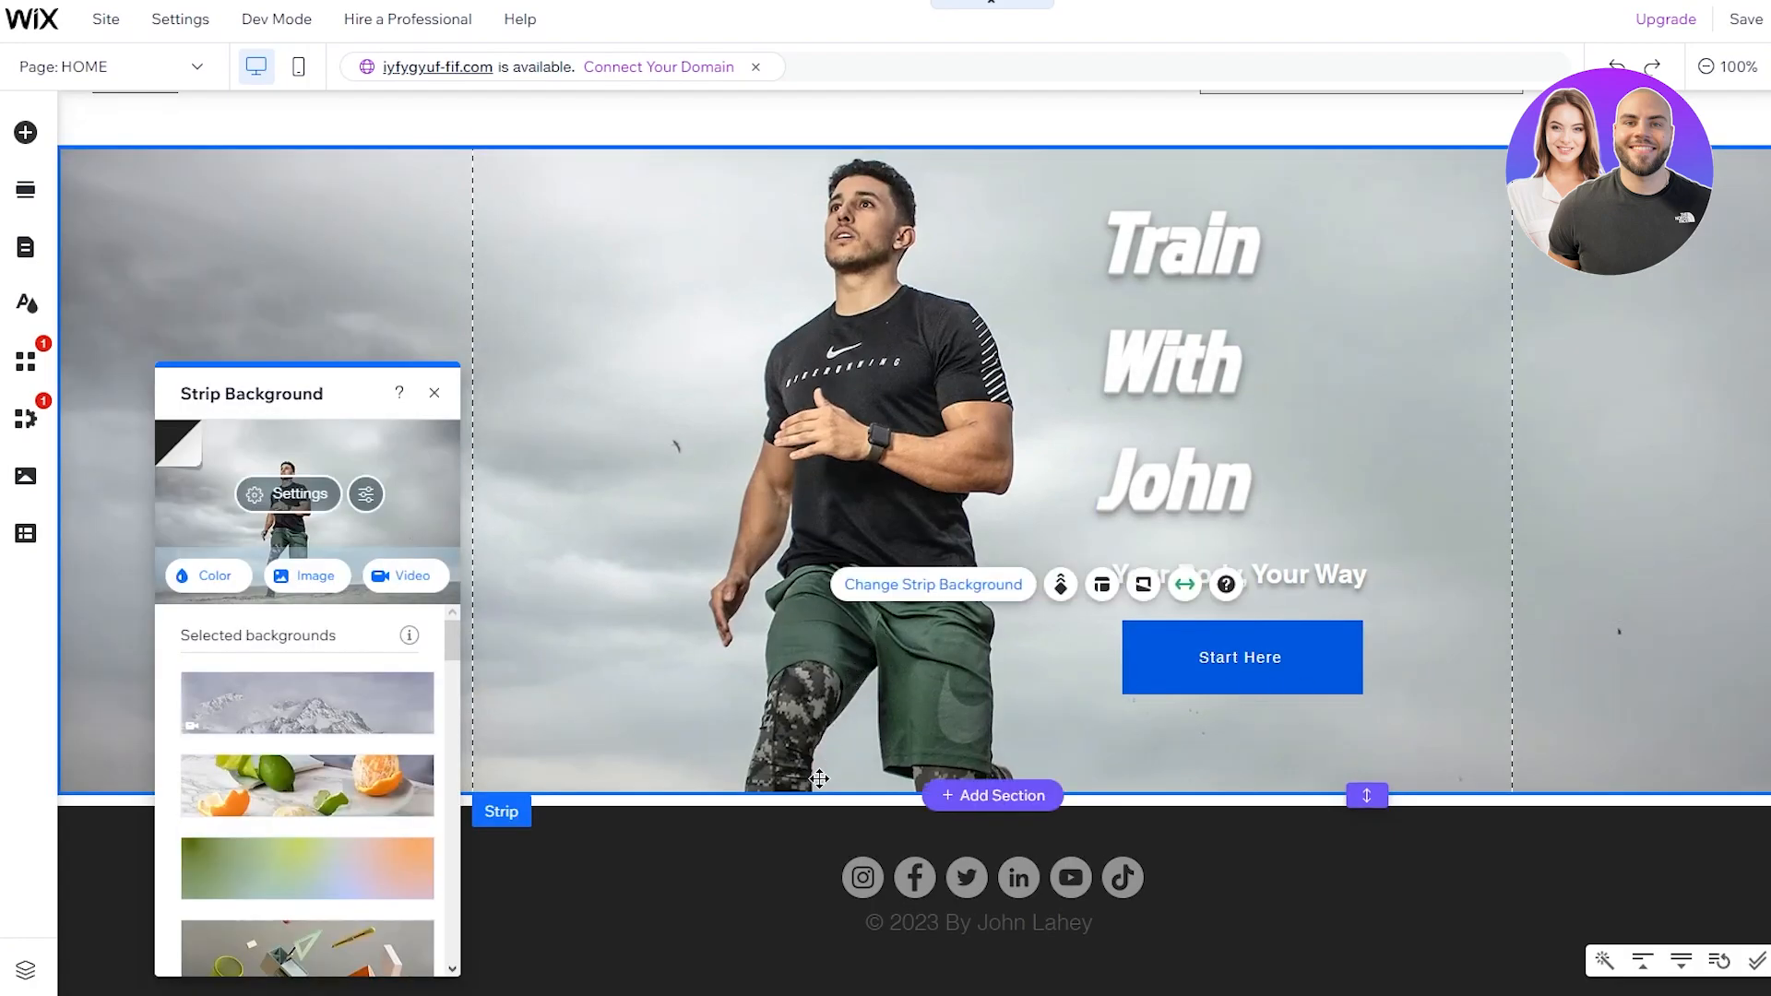
left_click_drag(796, 798, 797, 823)
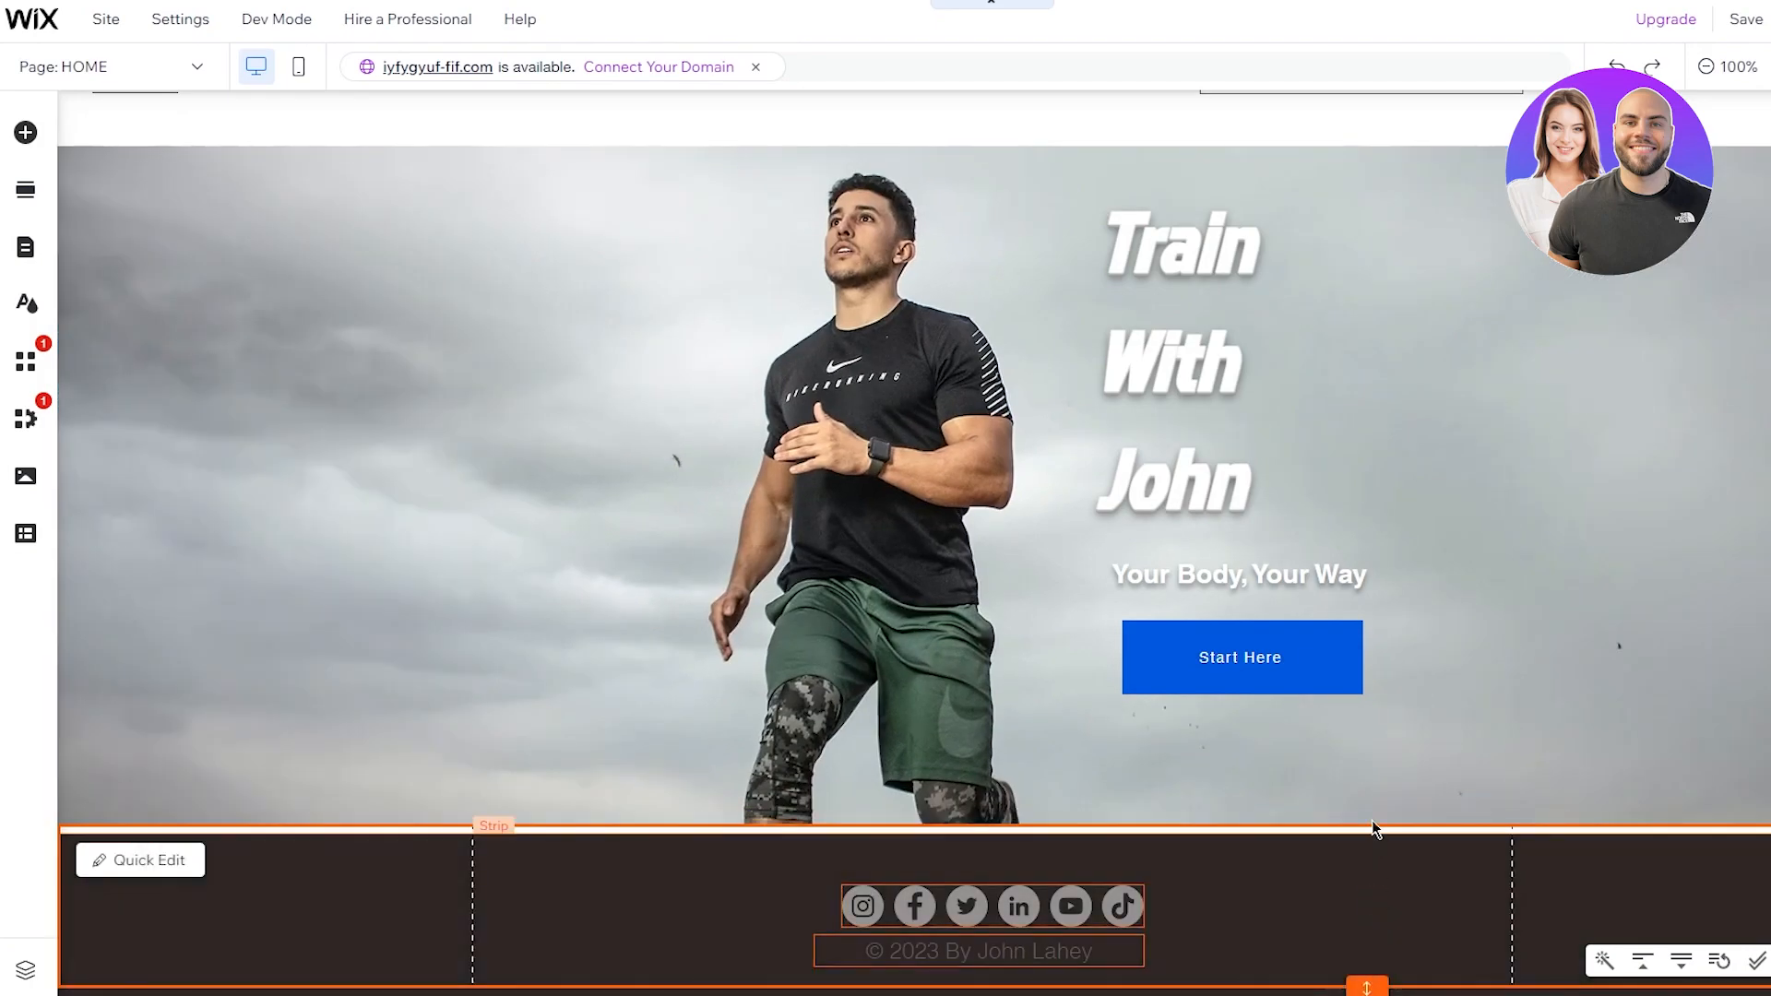
scroll(1364, 820, "down", 1)
left_click(1386, 771)
left_click_drag(1365, 800, 1364, 834)
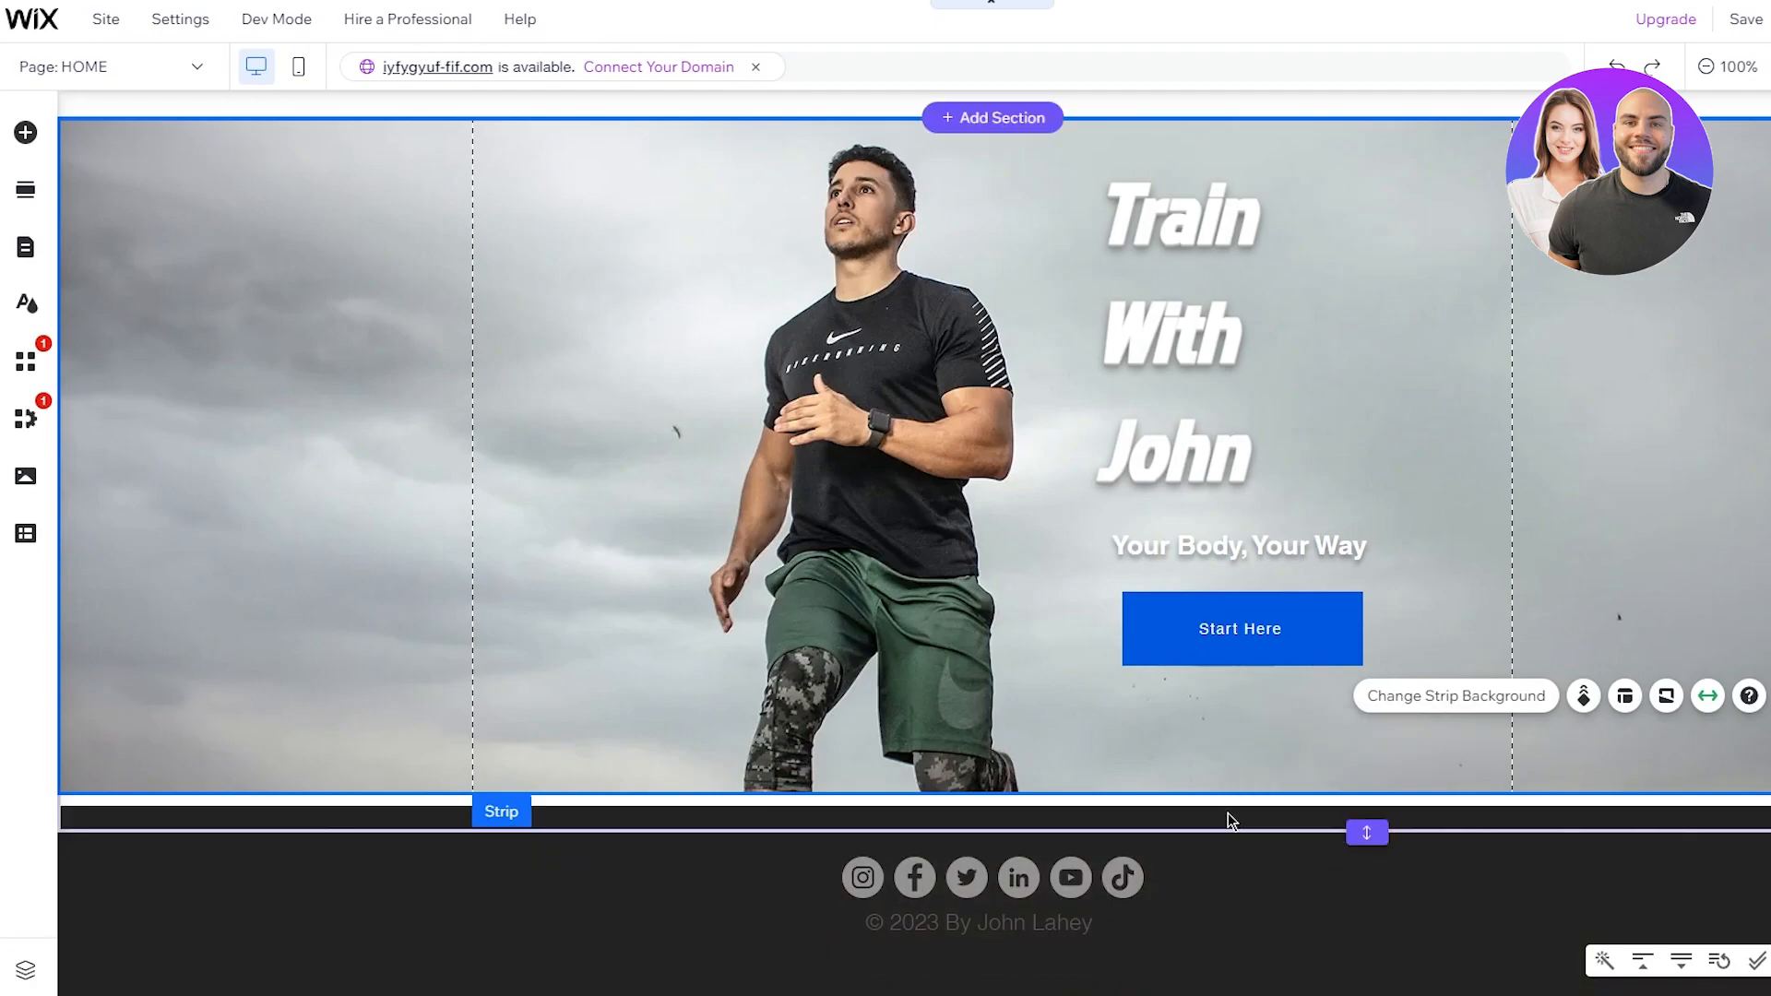
left_click(1317, 959)
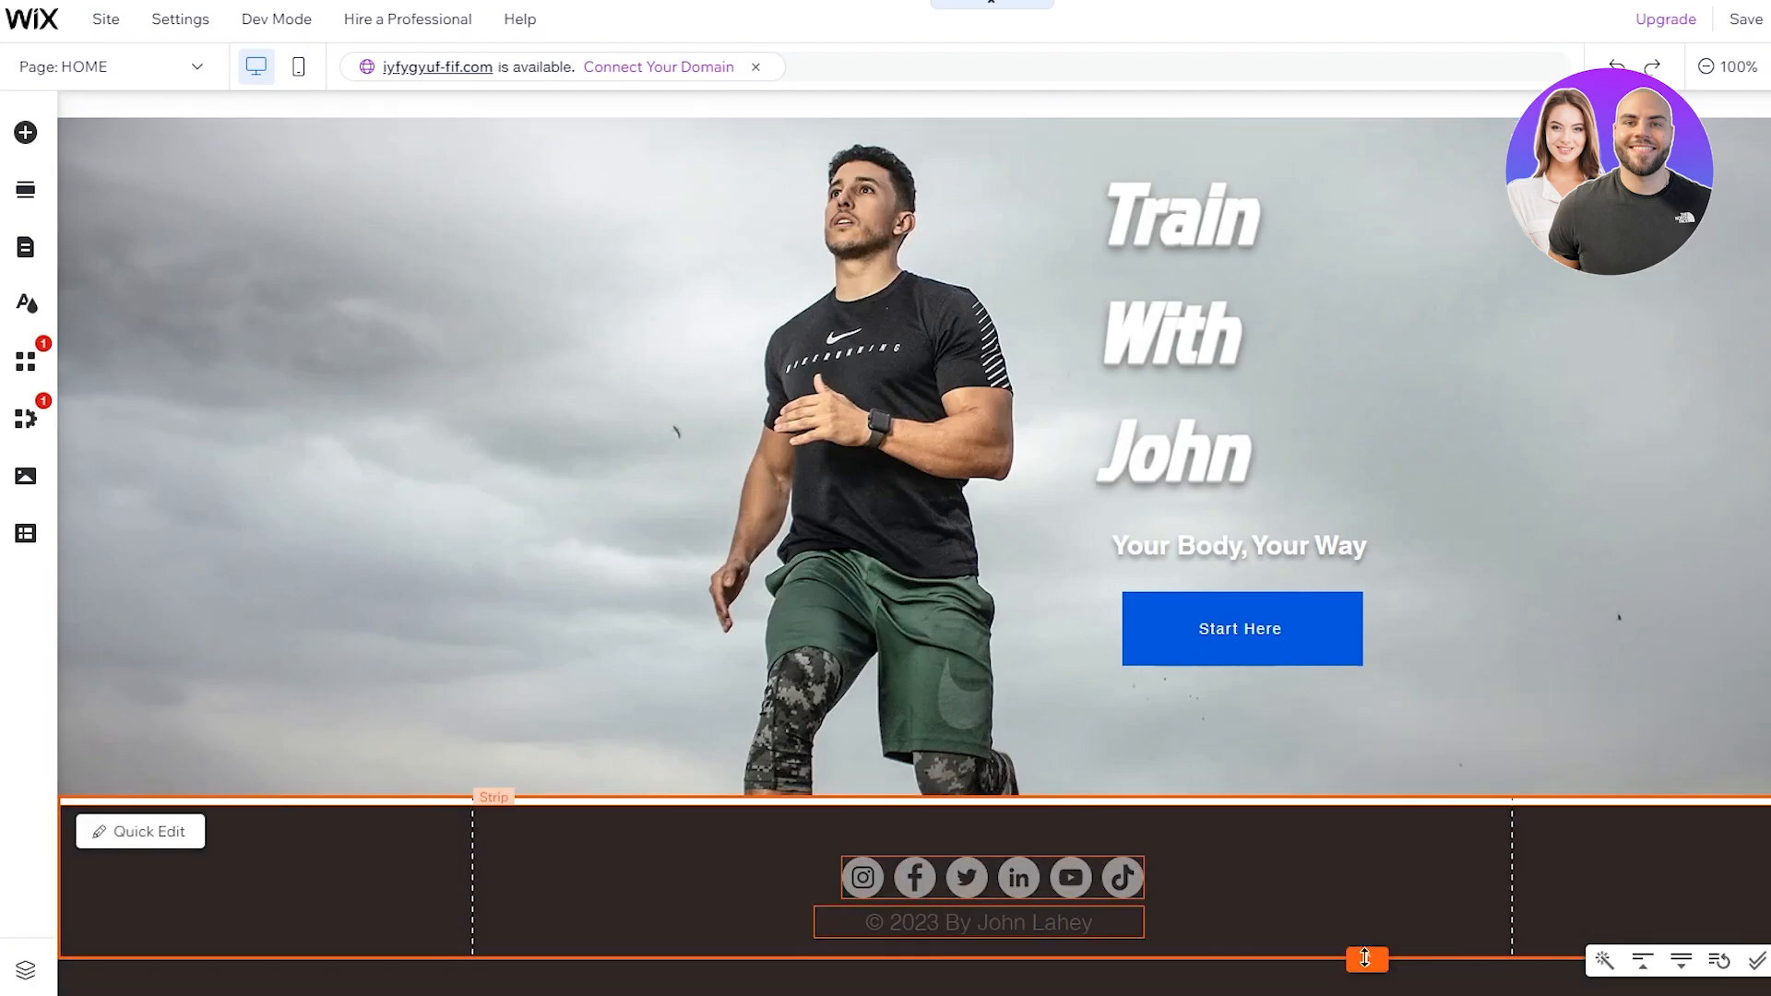
left_click(1449, 683)
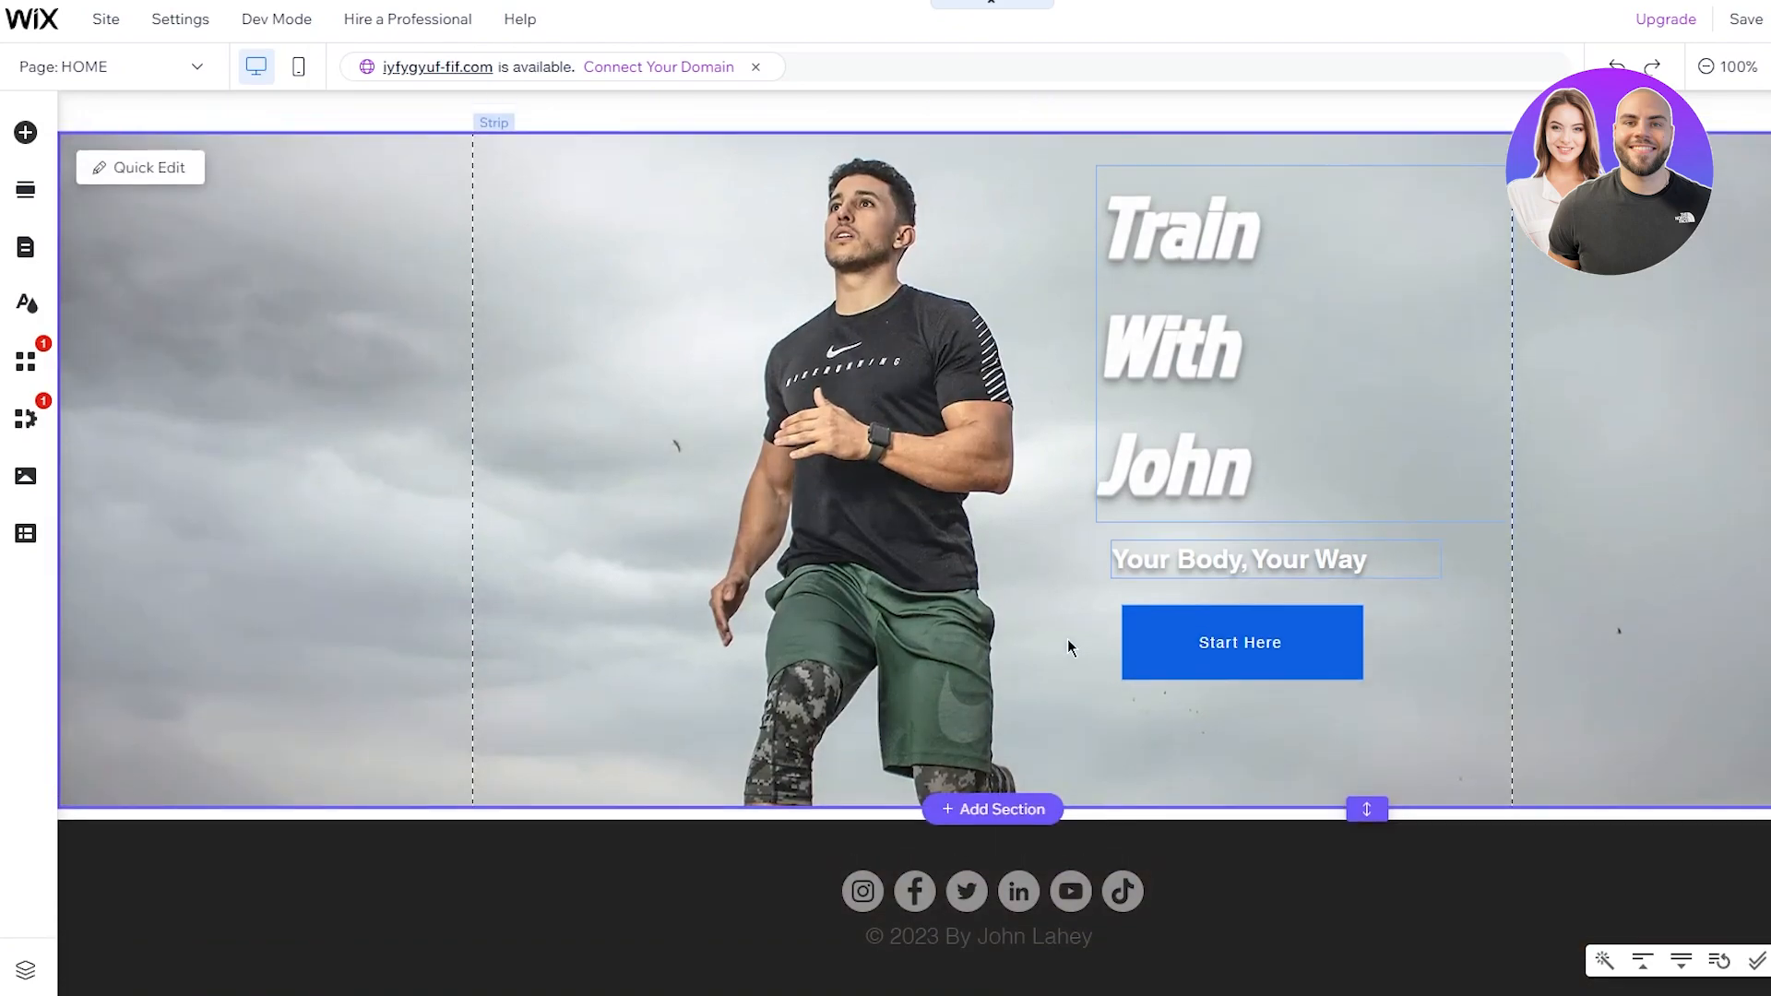
scroll(1031, 395, "up", 2)
scroll(1160, 764, "down", 2)
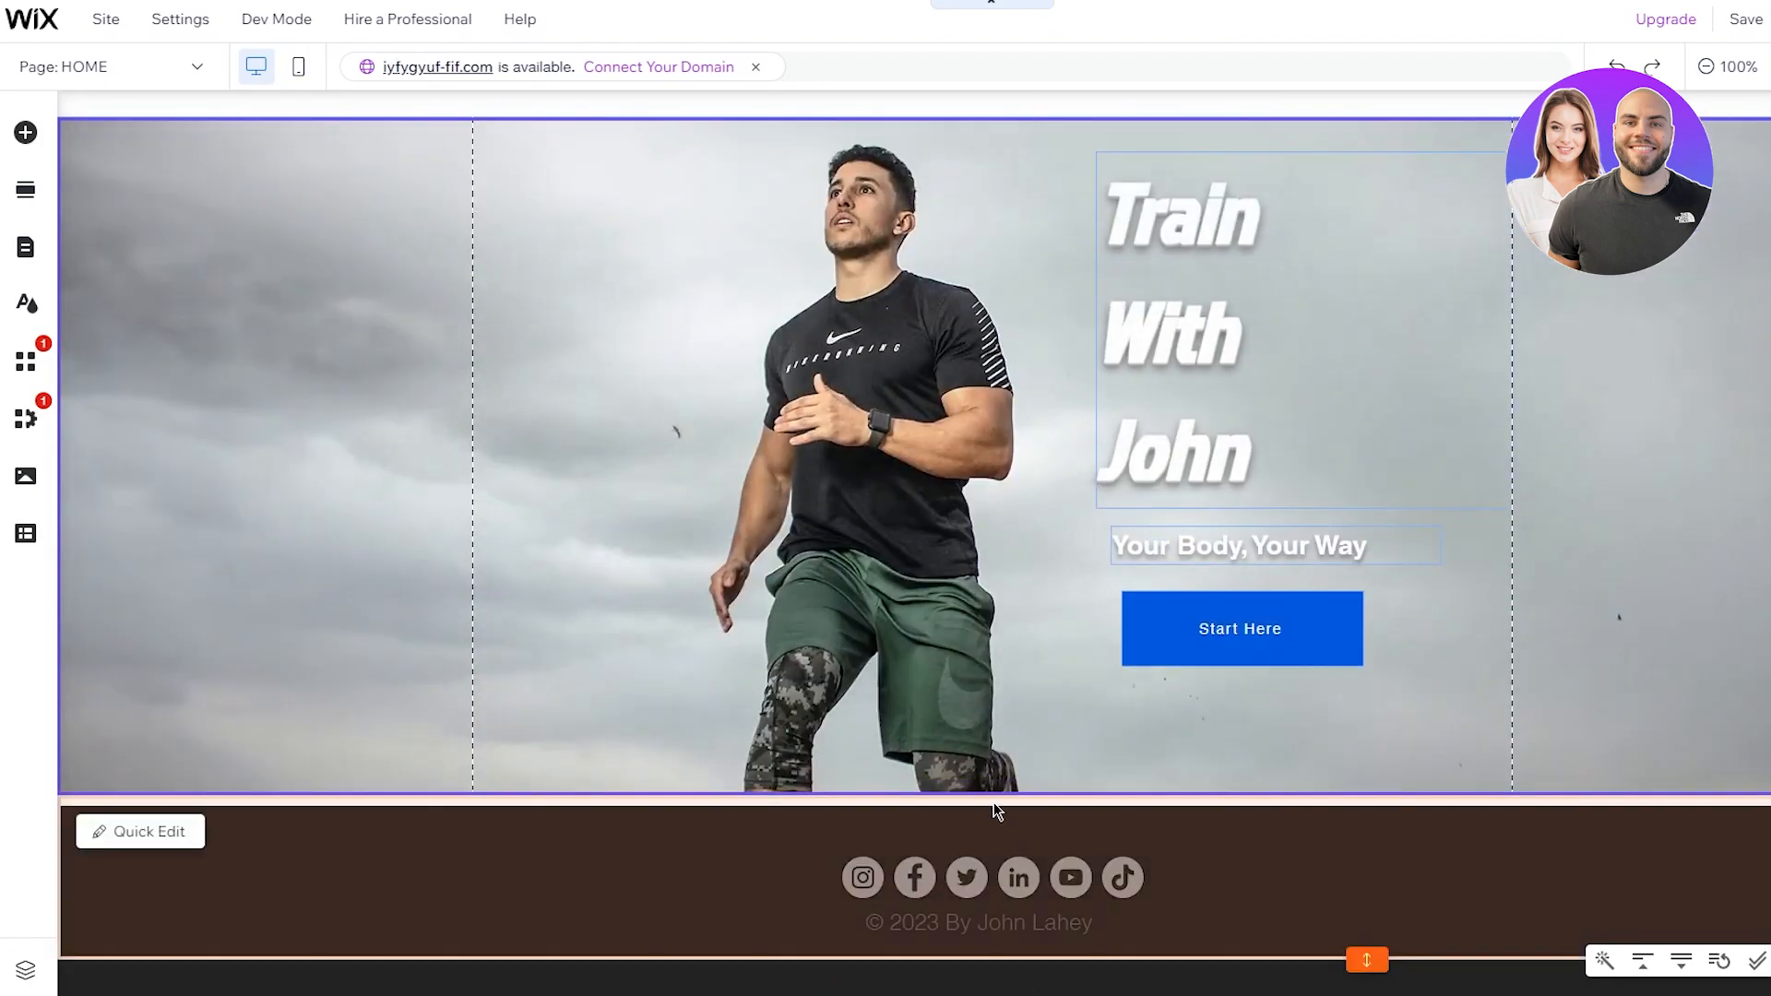
Step: Insert a blank section below the hero, leaving its background unchanged
left_click(1002, 795)
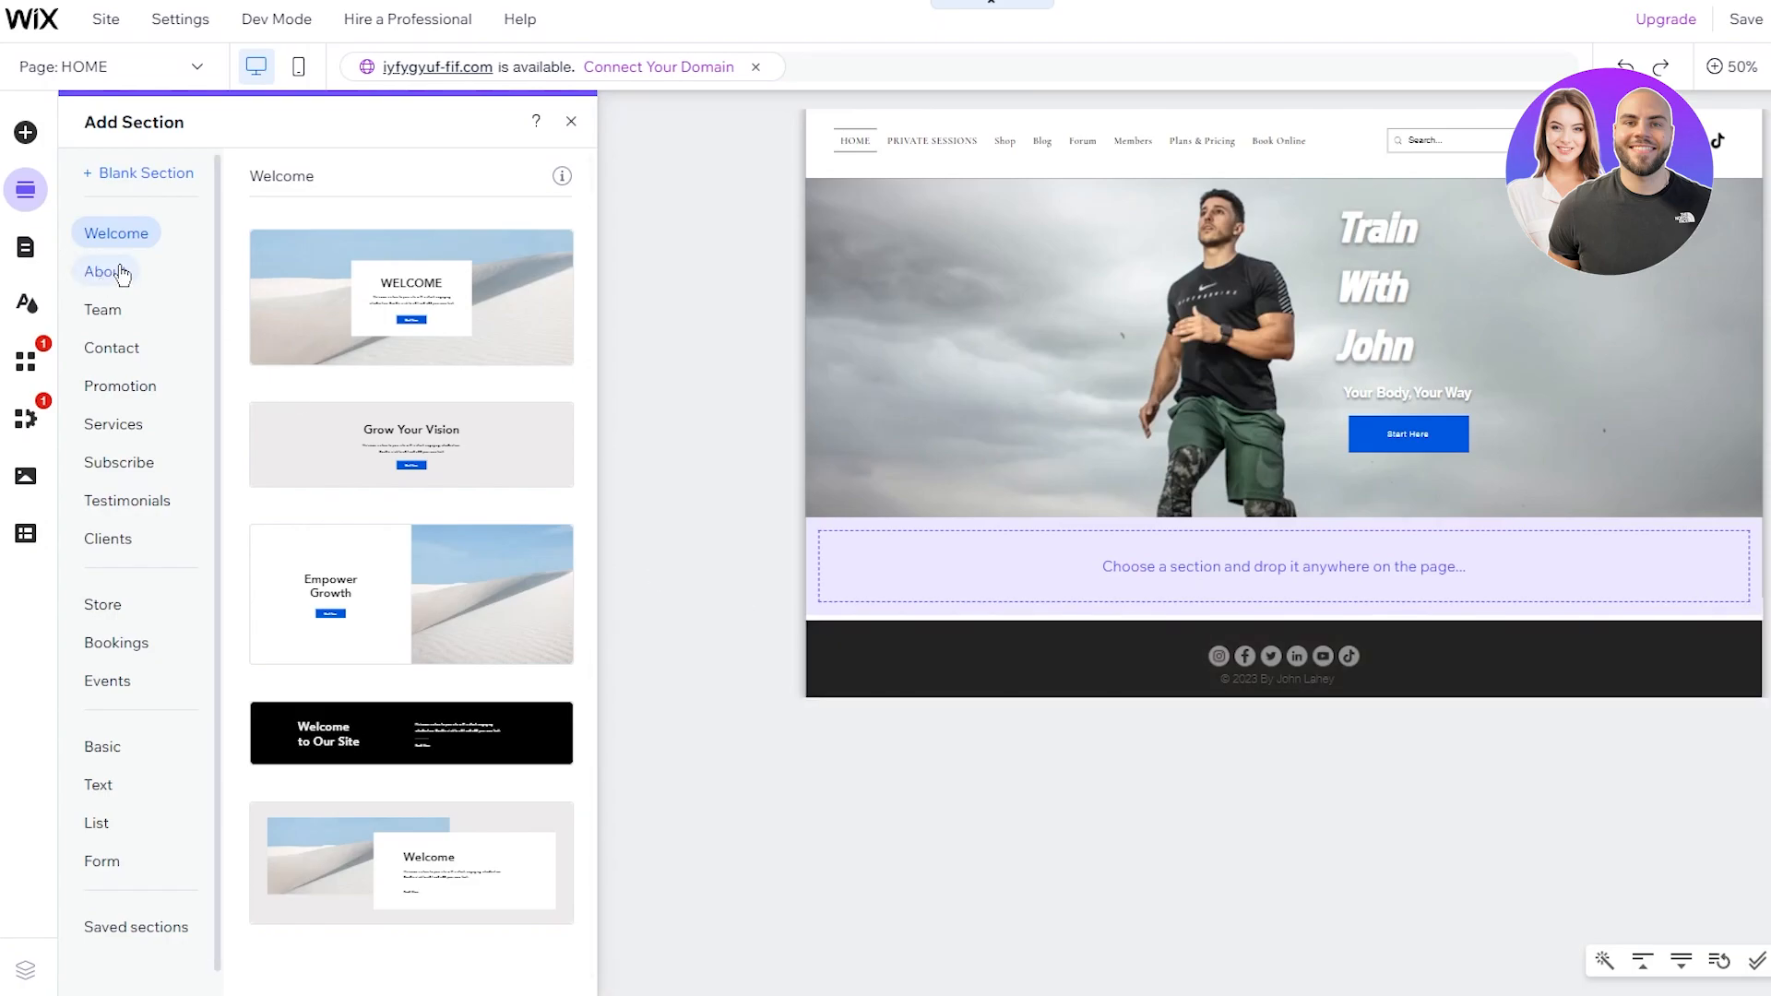
left_click(130, 173)
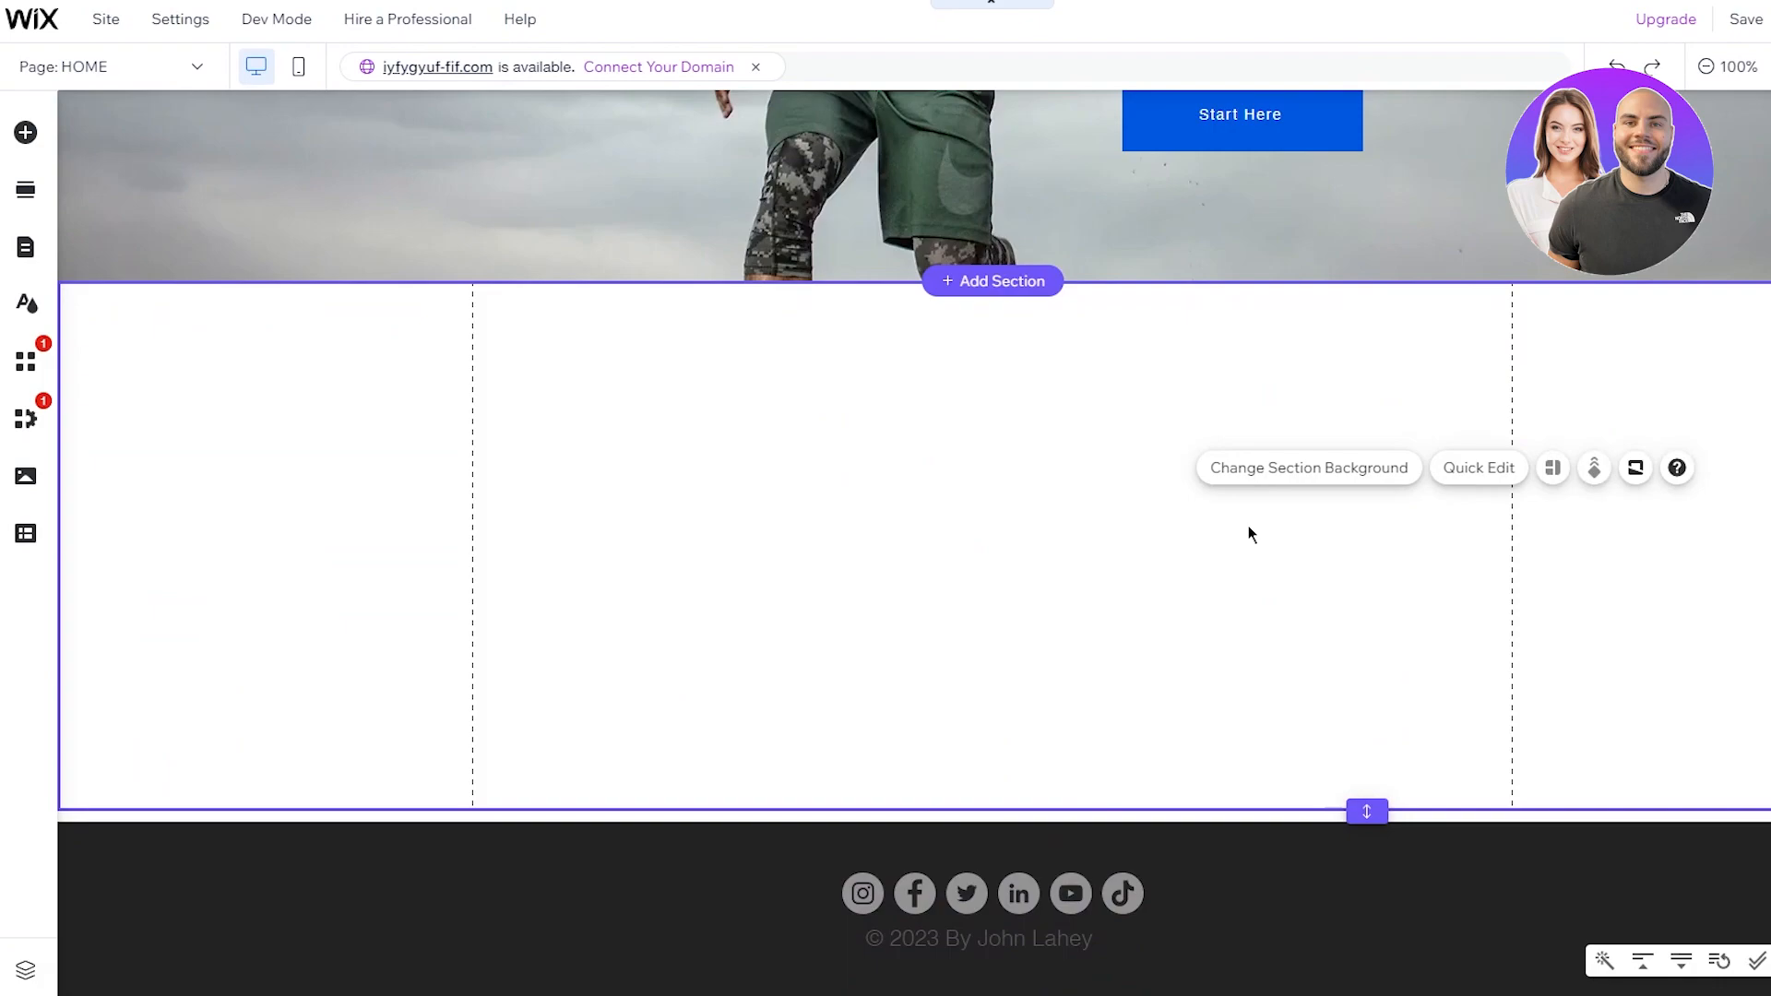
left_click(1261, 478)
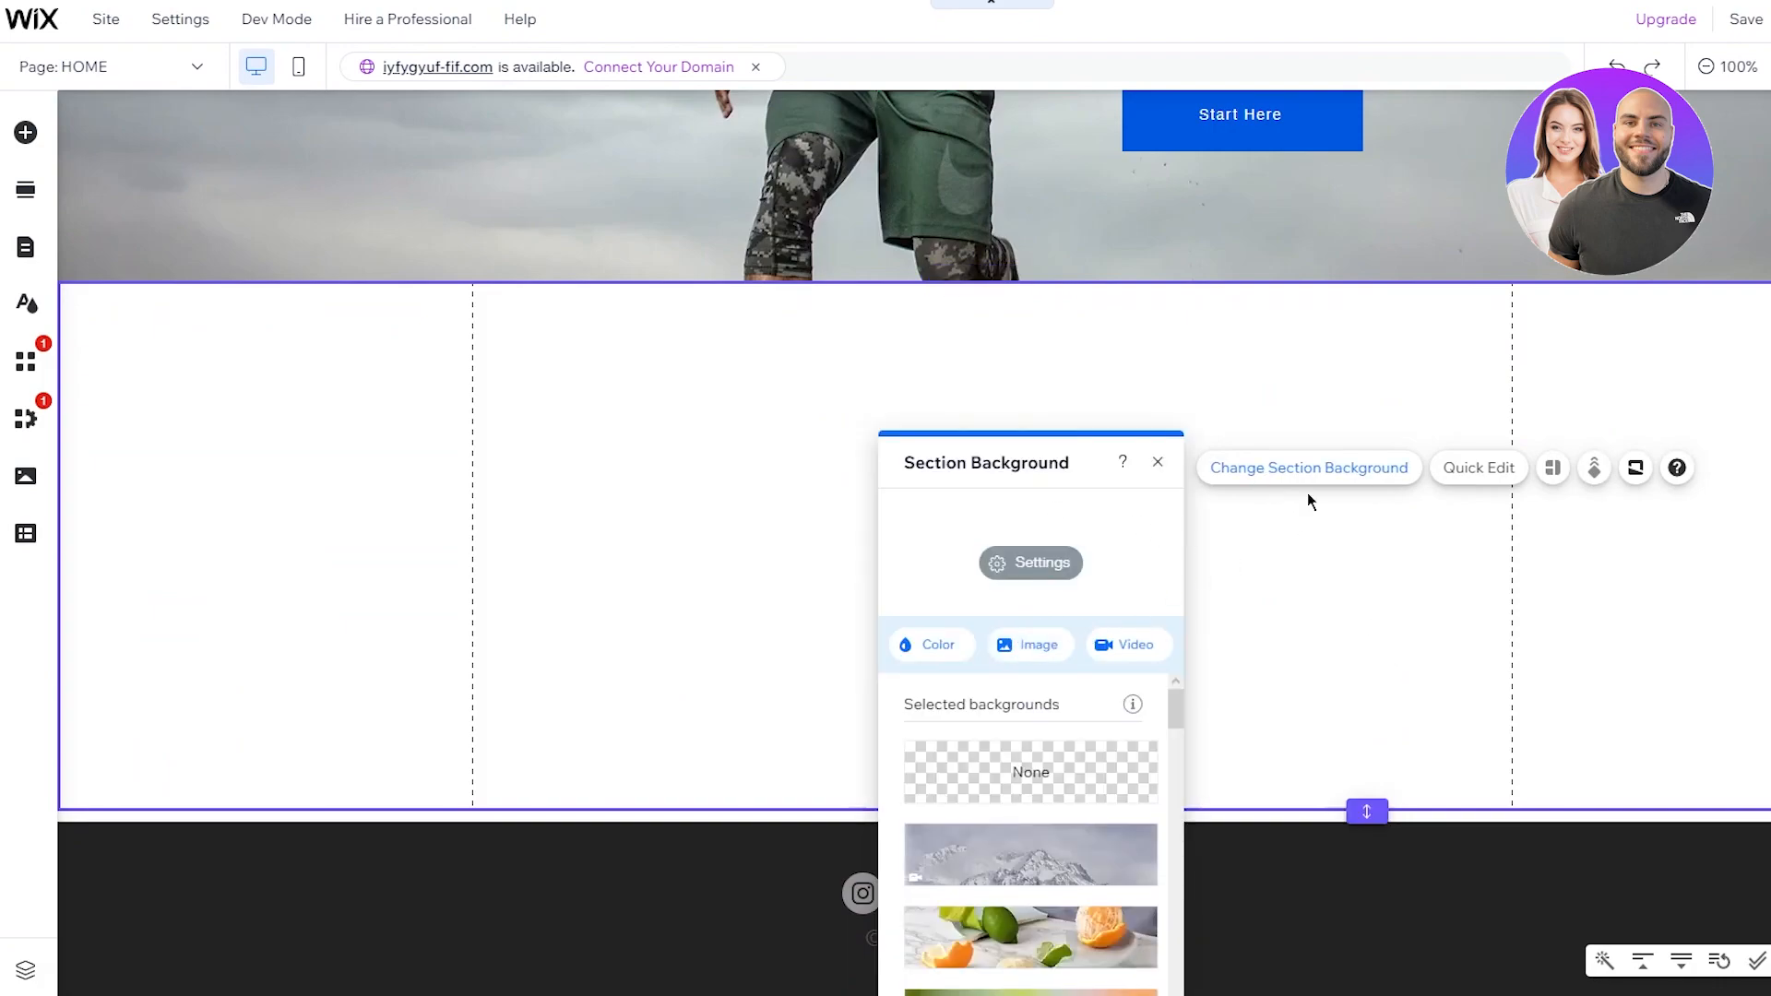
left_click(1160, 463)
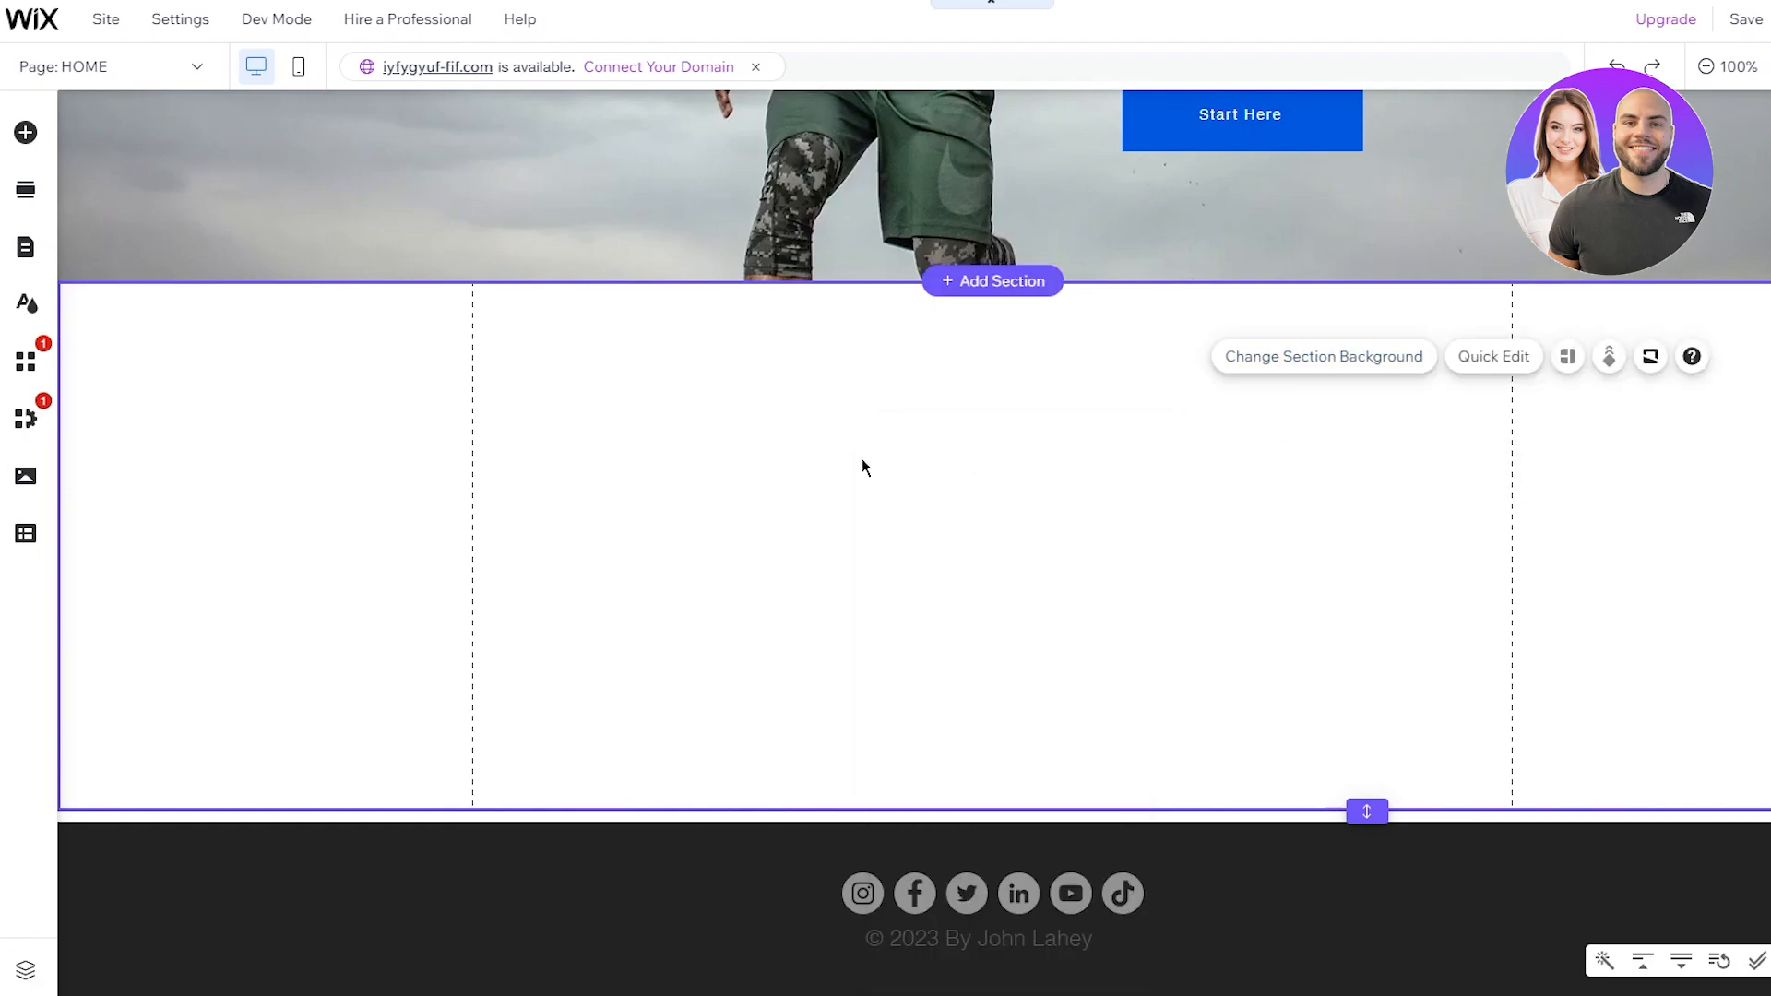
Step: Browse the Add Elements categories to Image and start uploading a photo from the computer
left_click(26, 137)
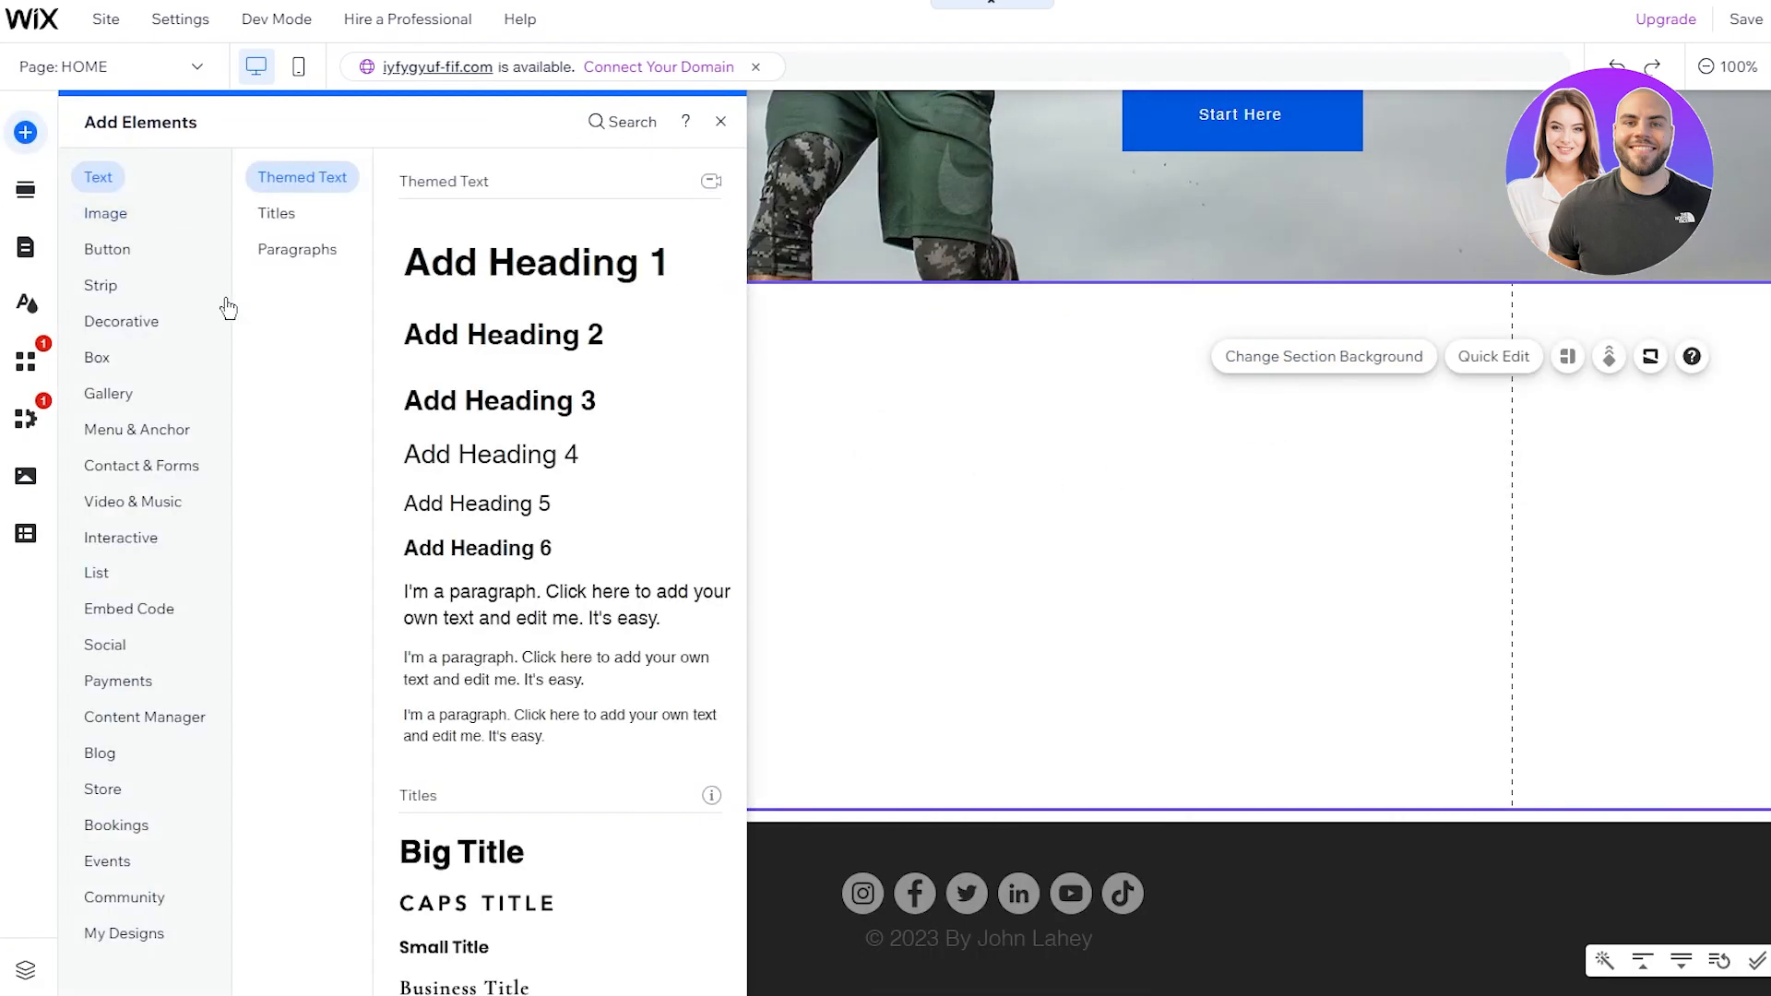
left_click(137, 428)
left_click(165, 472)
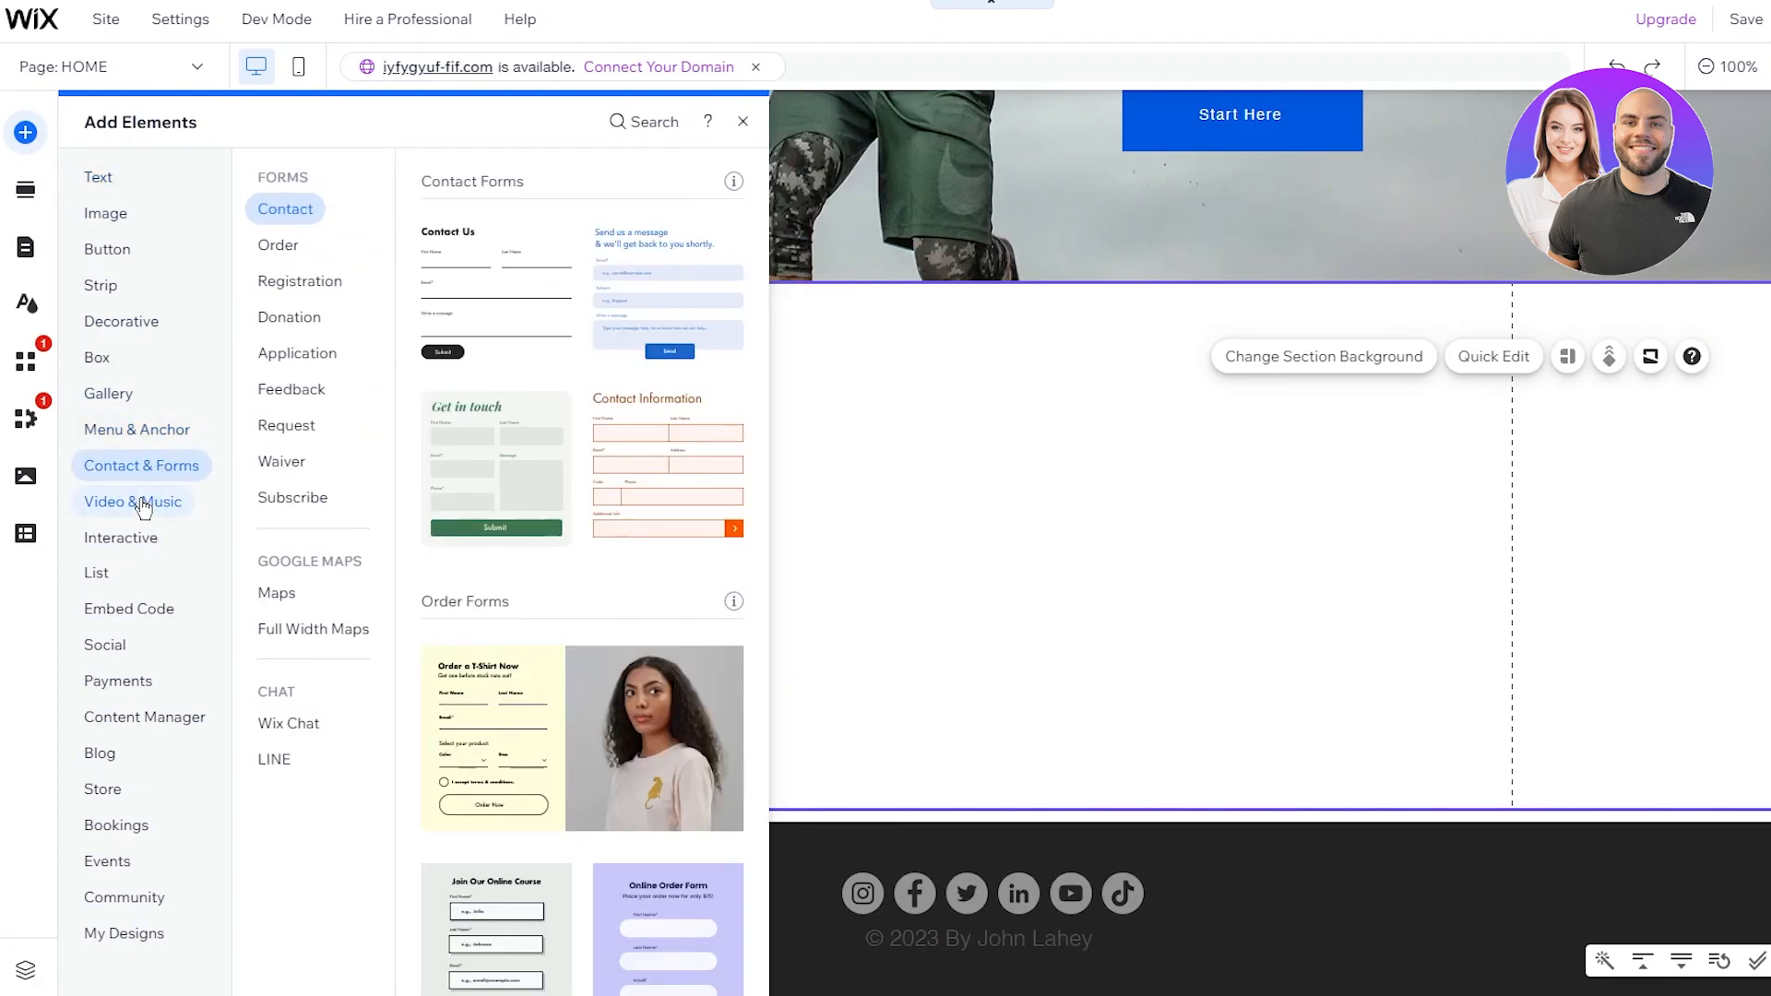
left_click(111, 251)
left_click(112, 219)
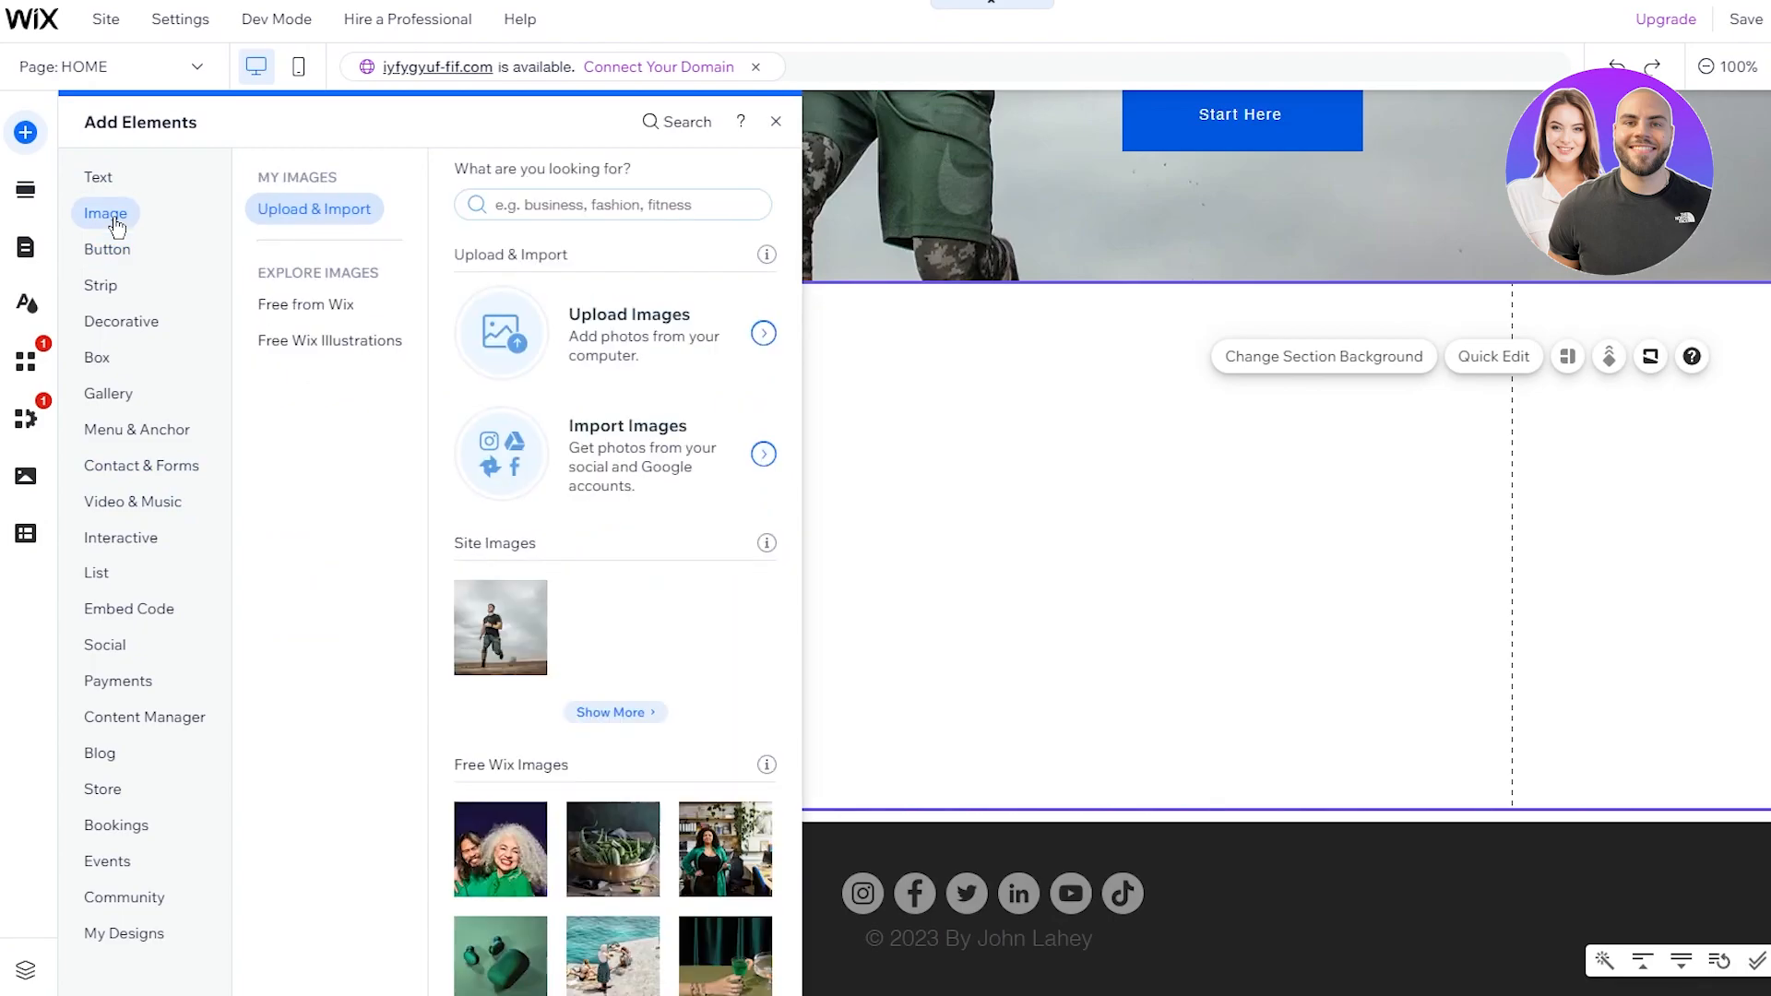
left_click(660, 385)
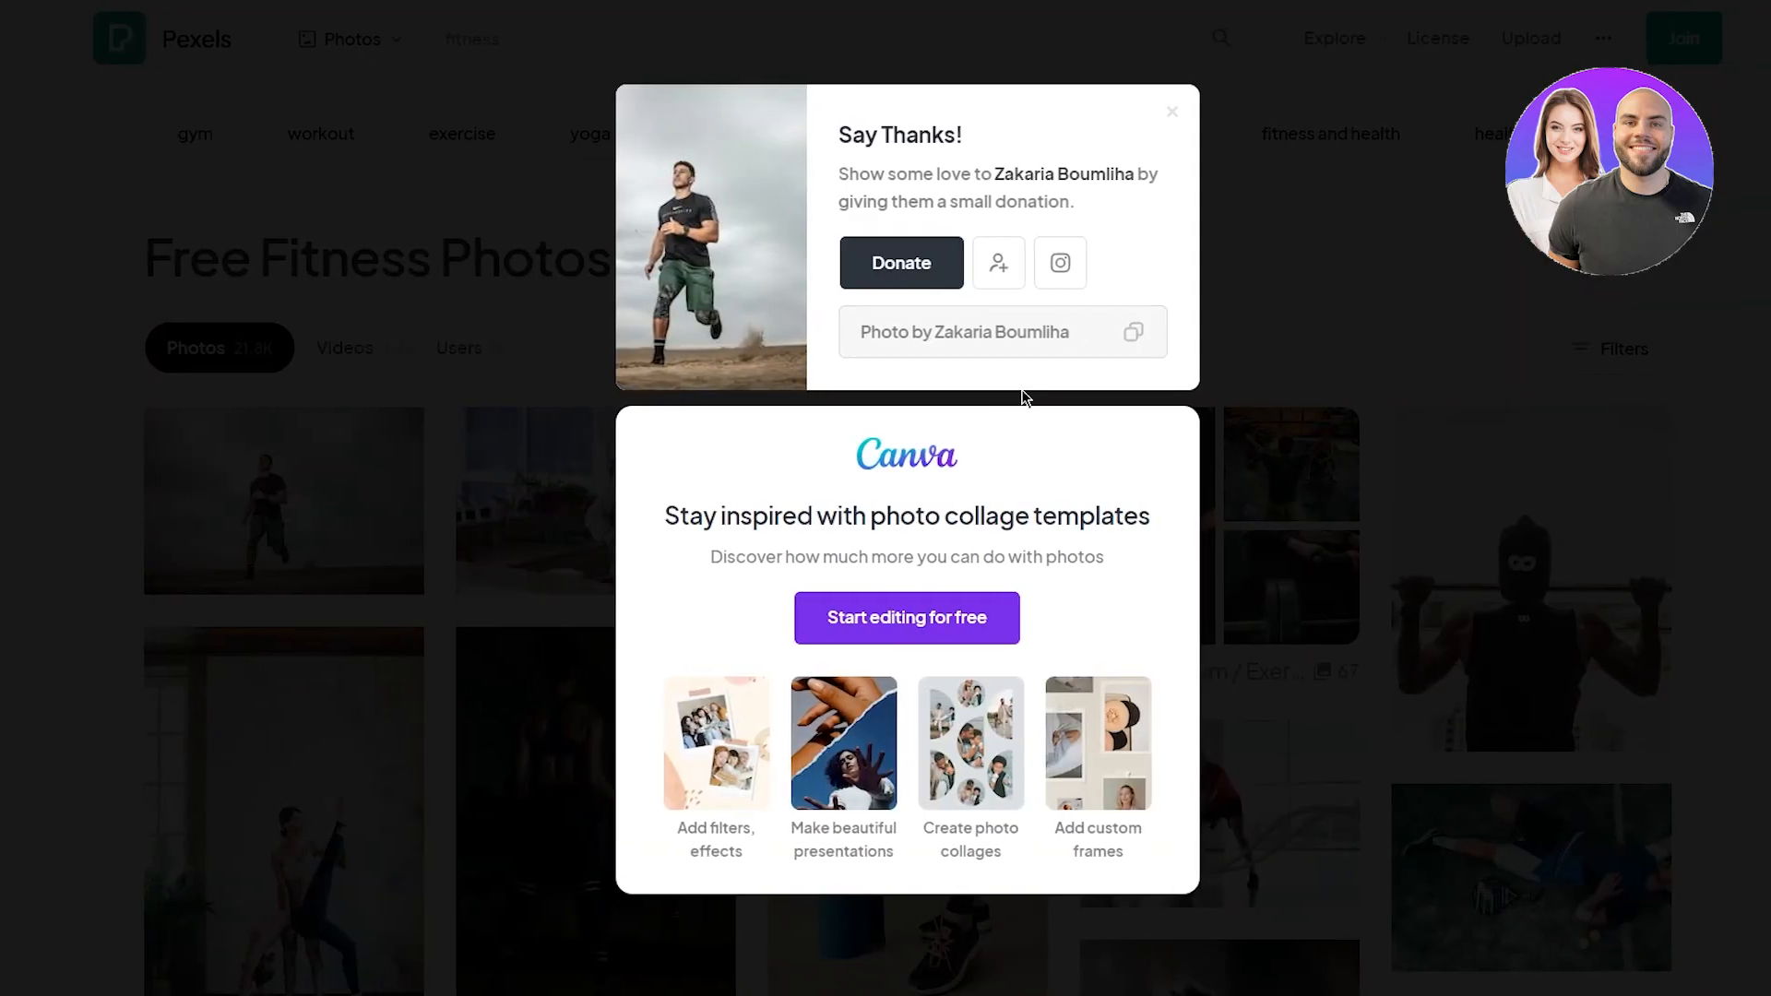
Step: Download the masked man's pull-up photo from the Pexels fitness results
left_click(996, 401)
scroll(1592, 367, "down", 7)
scroll(901, 535, "down", 15)
scroll(900, 535, "up", 5)
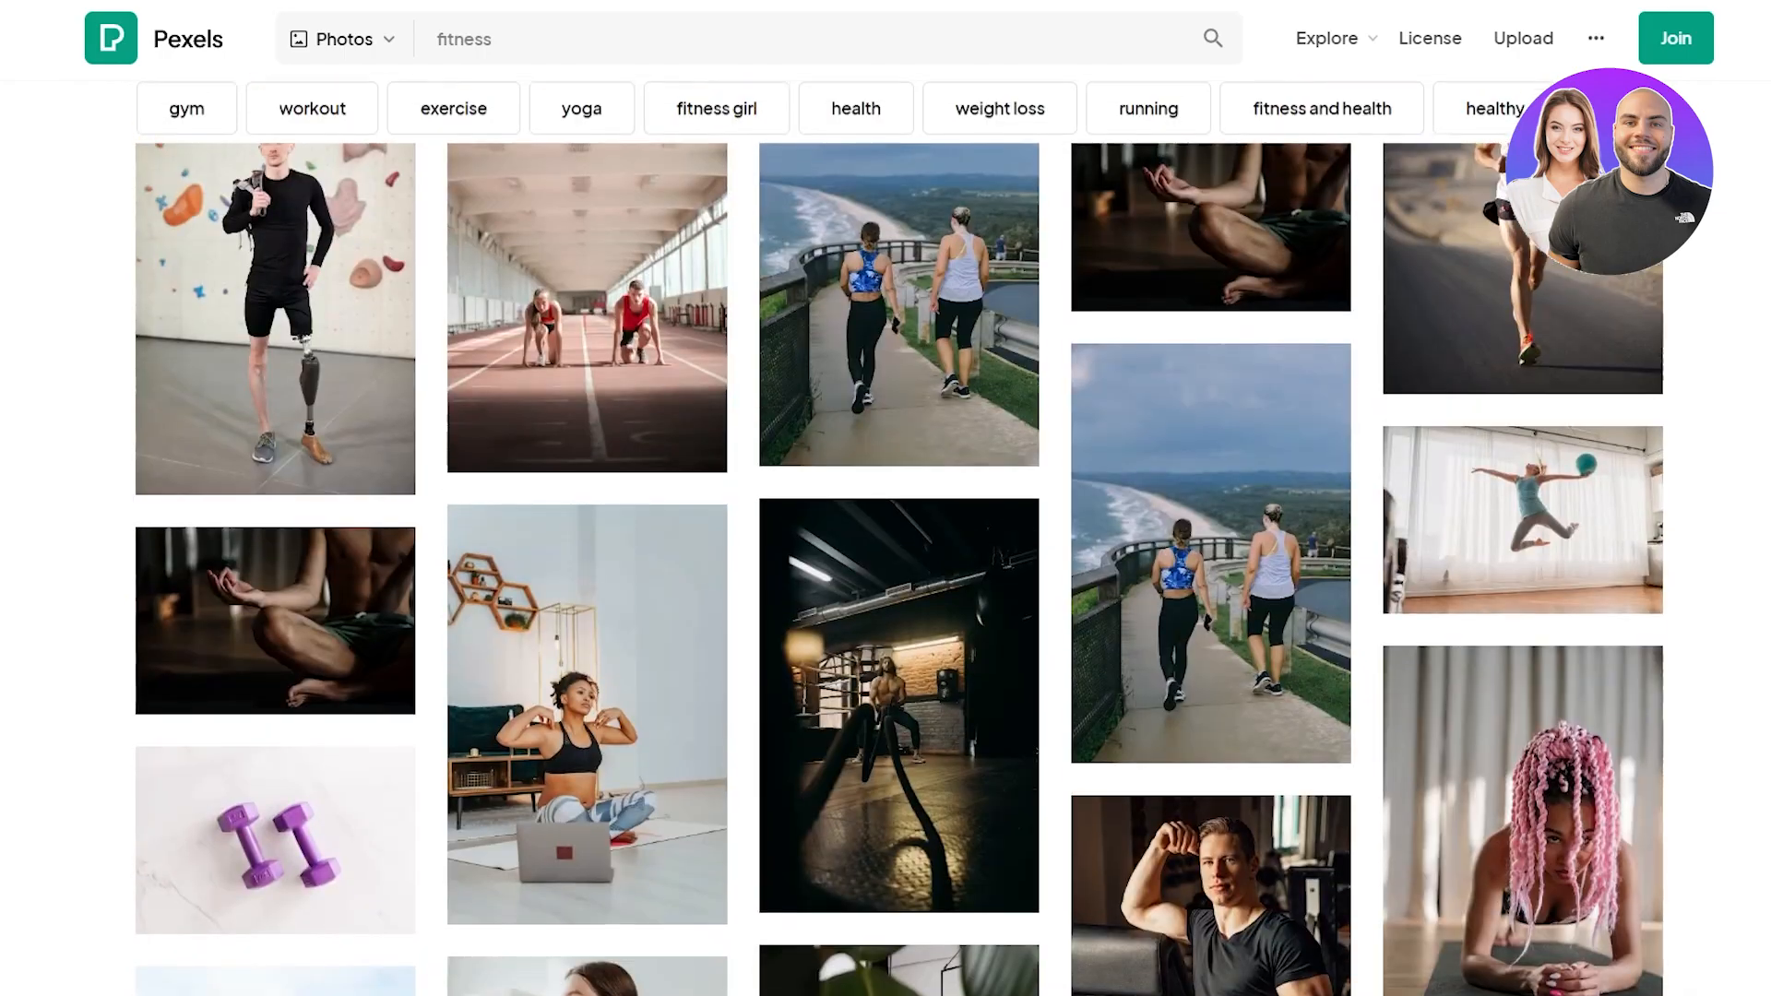
scroll(900, 535, "down", 5)
scroll(900, 534, "down", 6)
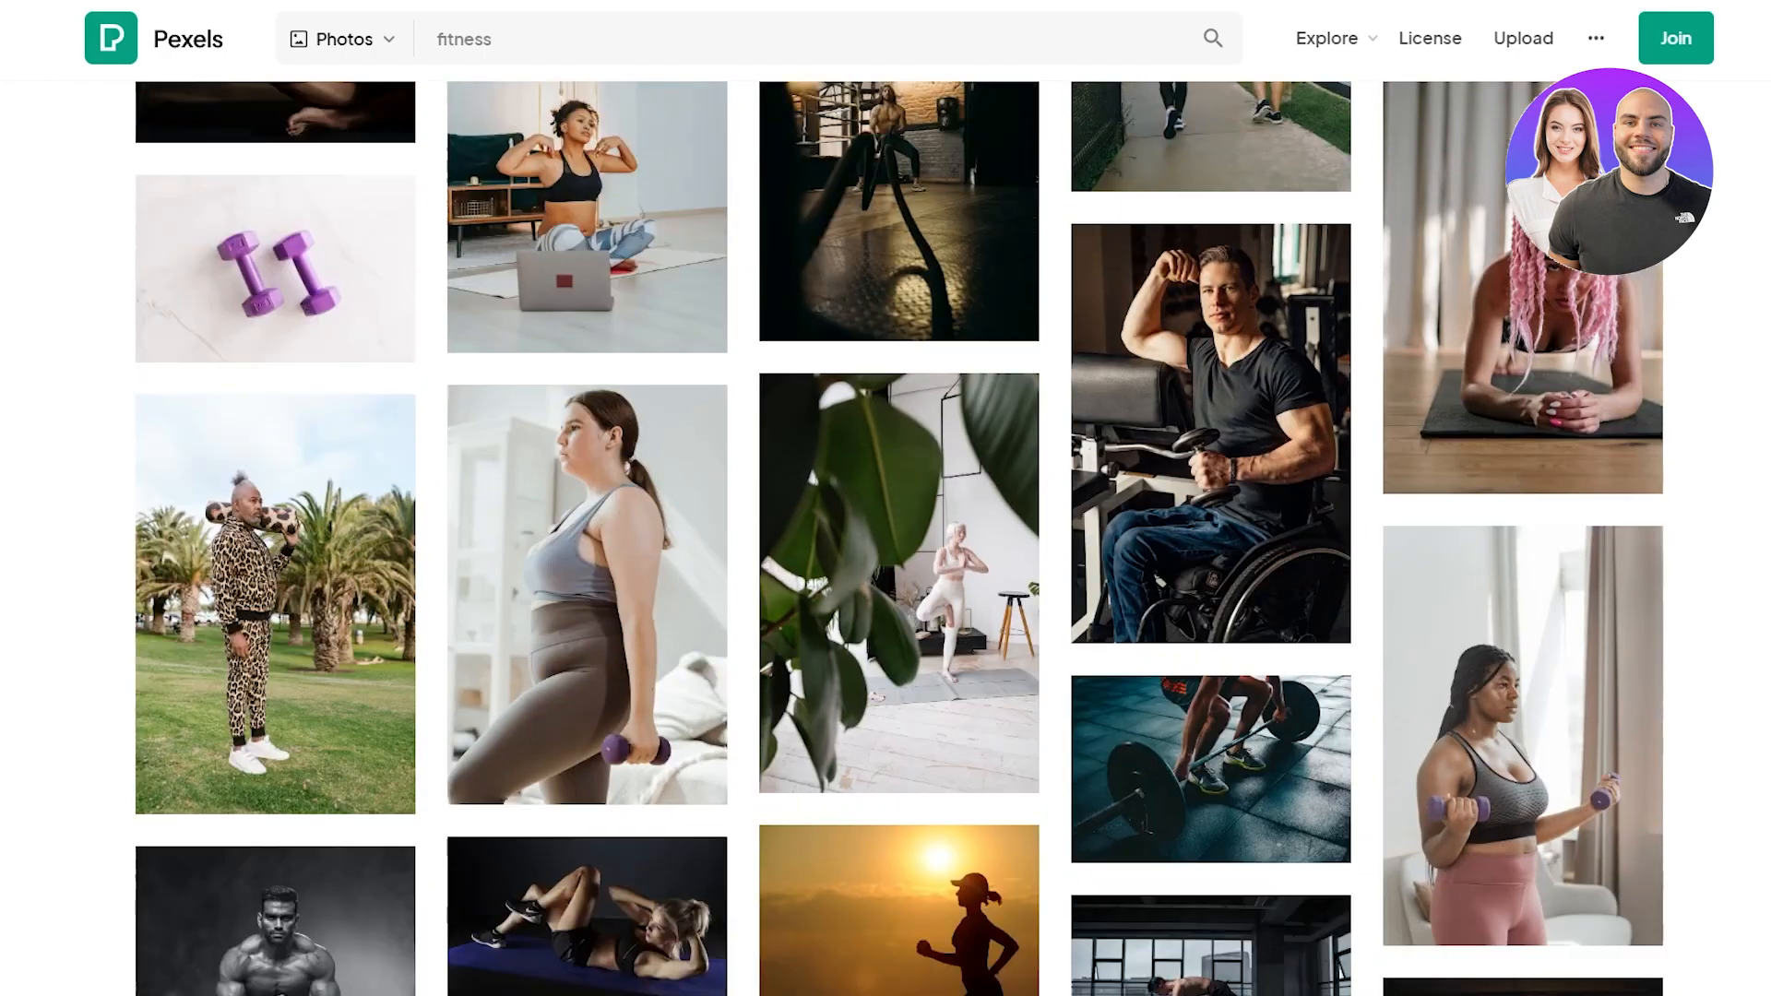
scroll(900, 535, "down", 15)
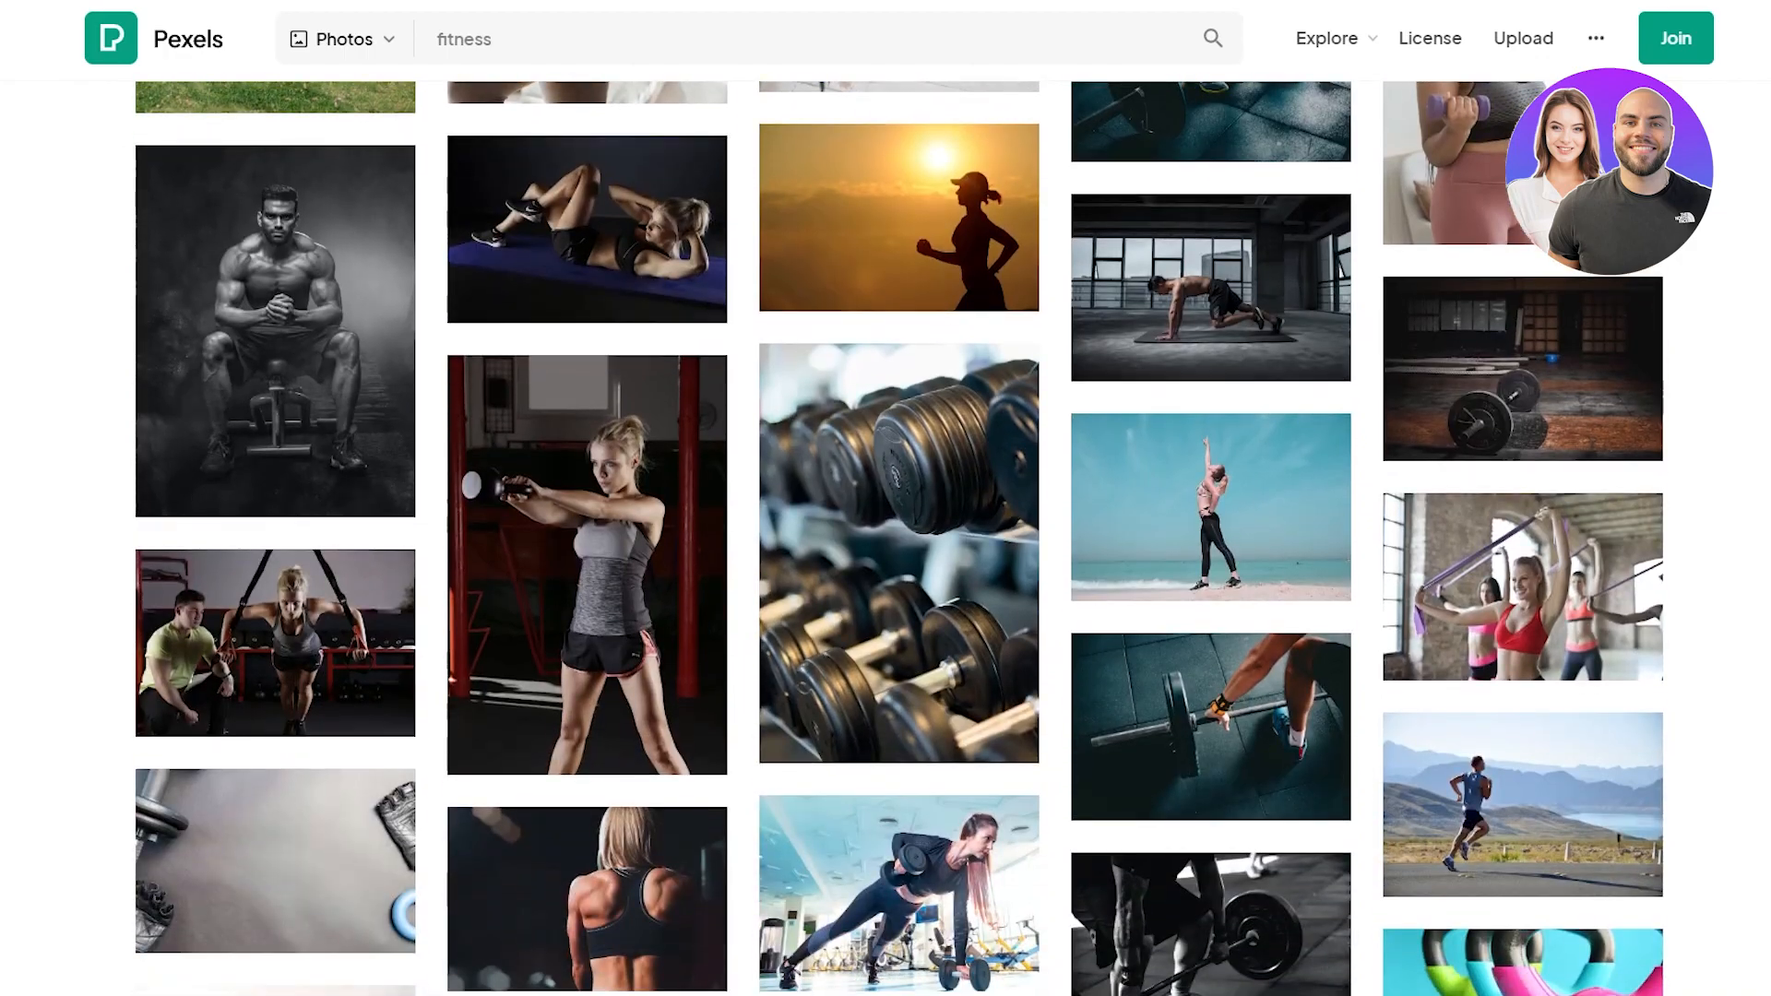
scroll(1750, 490, "up", 5)
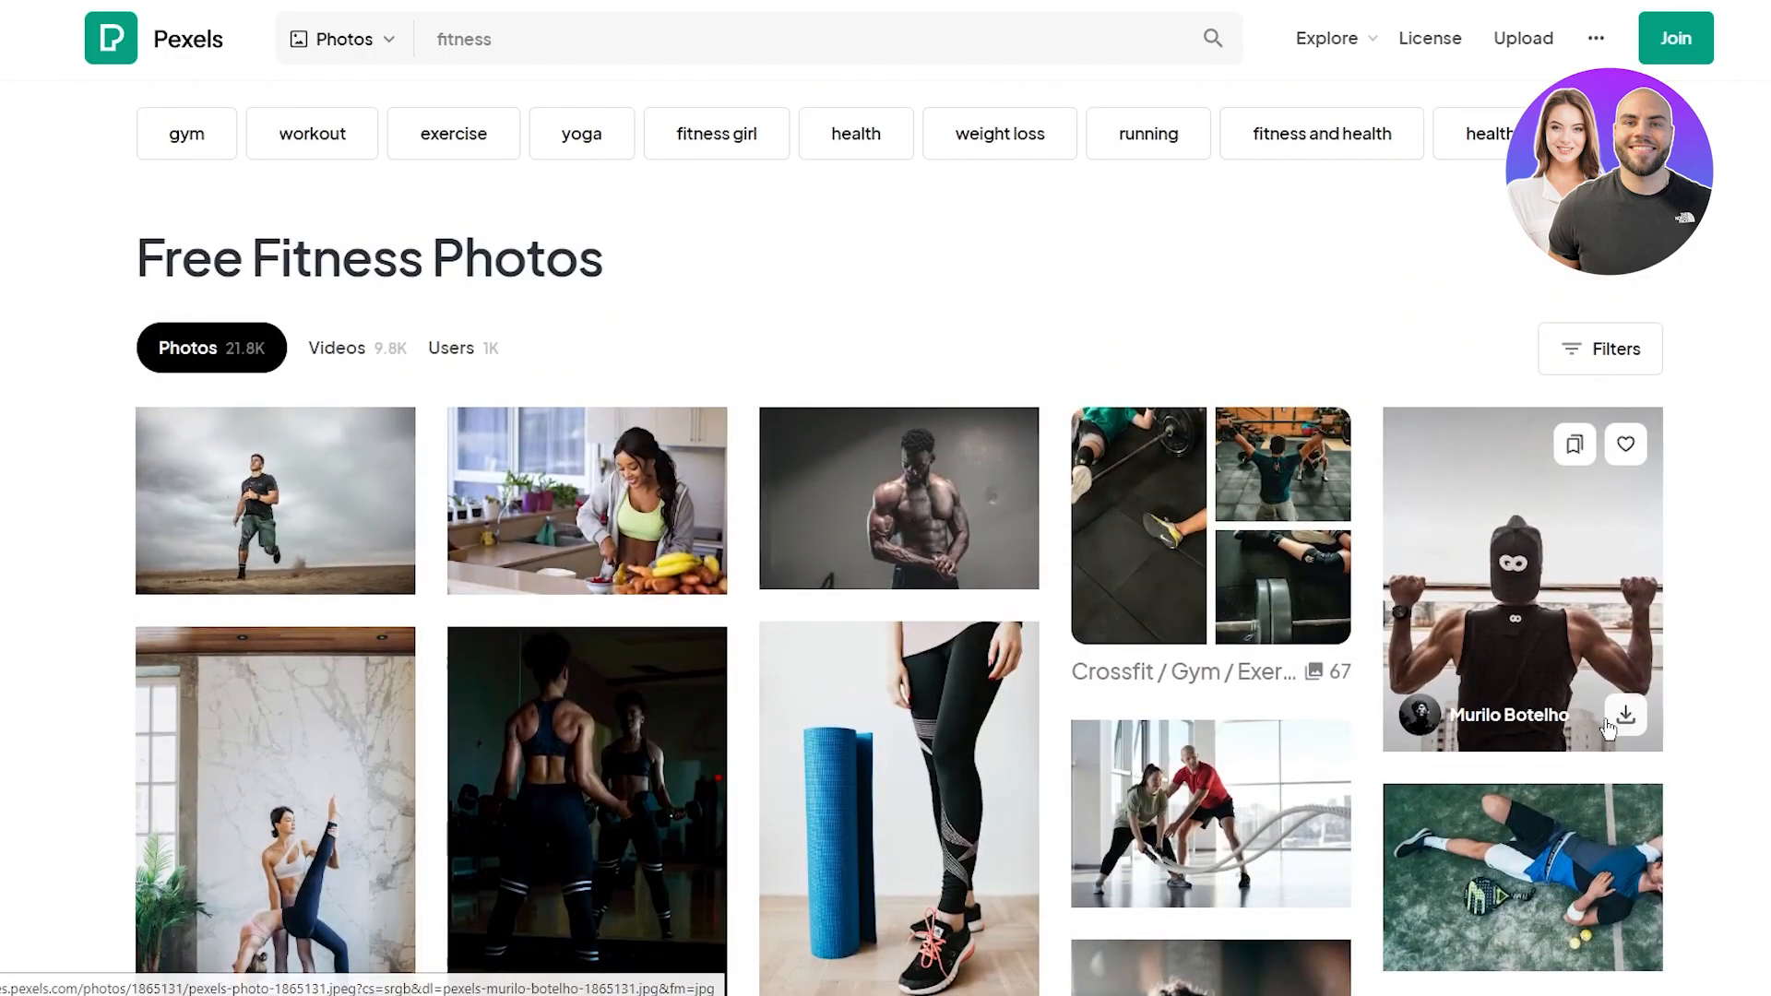
left_click(1626, 727)
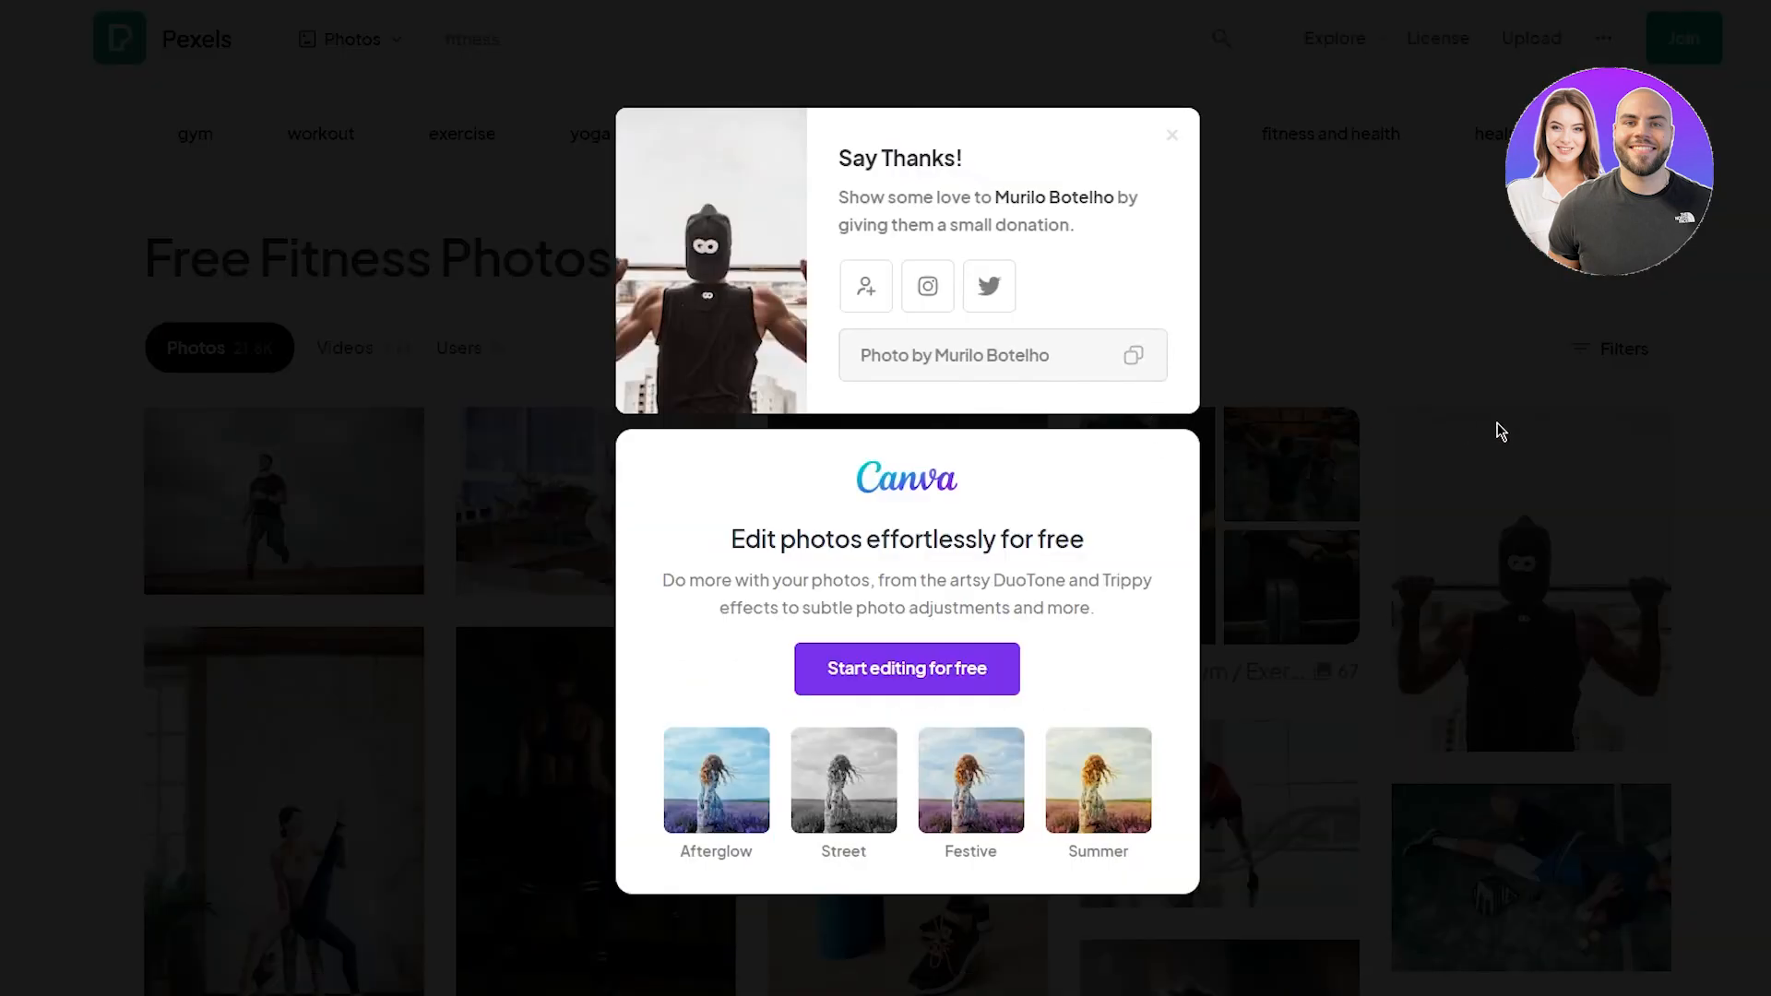
left_click(1711, 474)
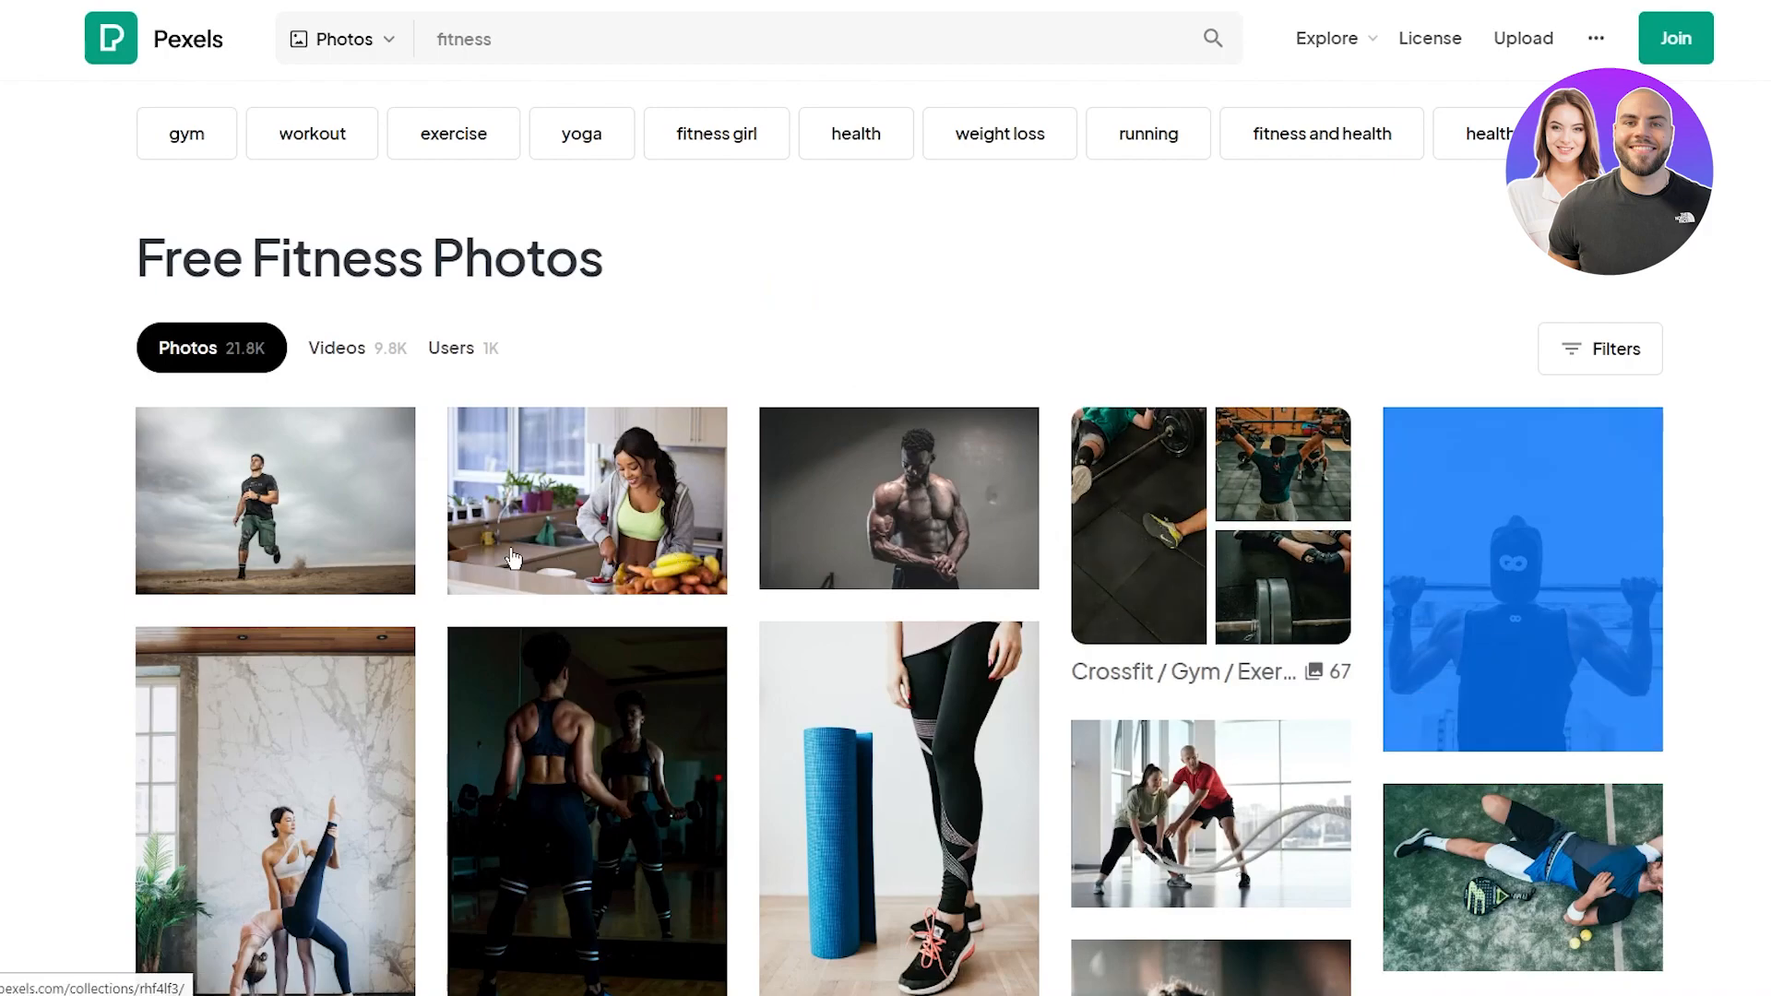
Step: Download the black-and-white seated athlete photo and the barbell squat photo
scroll(720, 516, "down", 10)
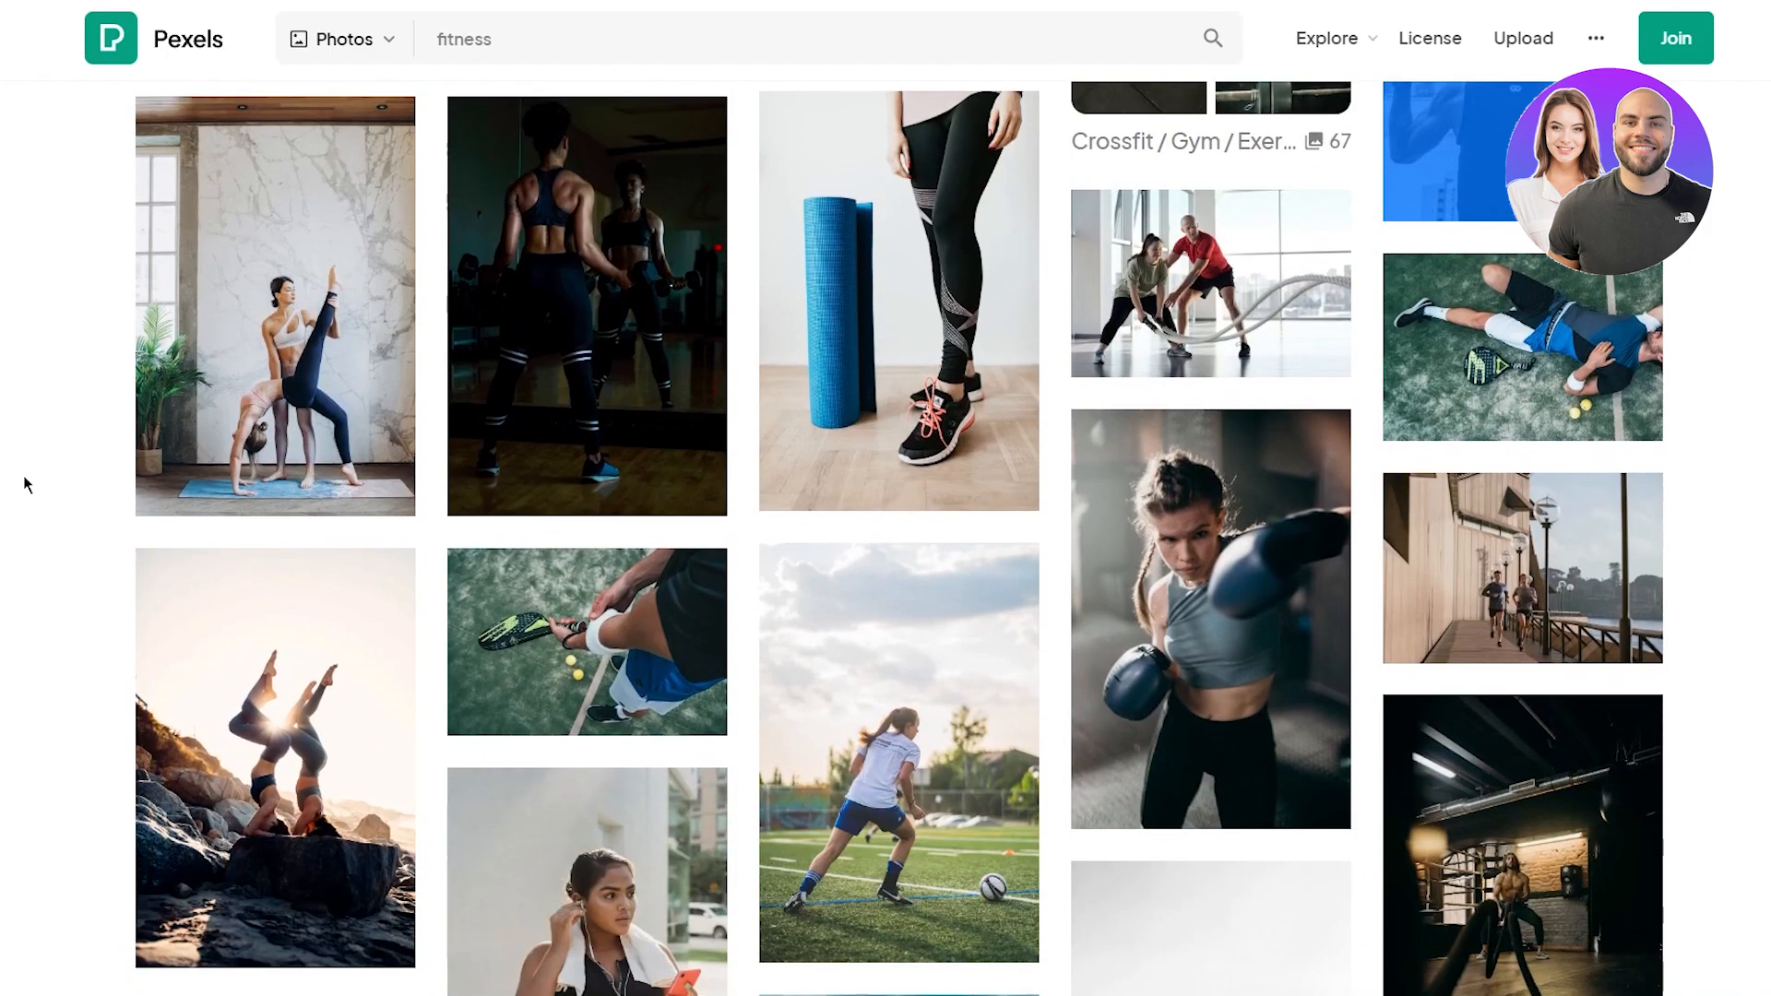
scroll(24, 474, "down", 3)
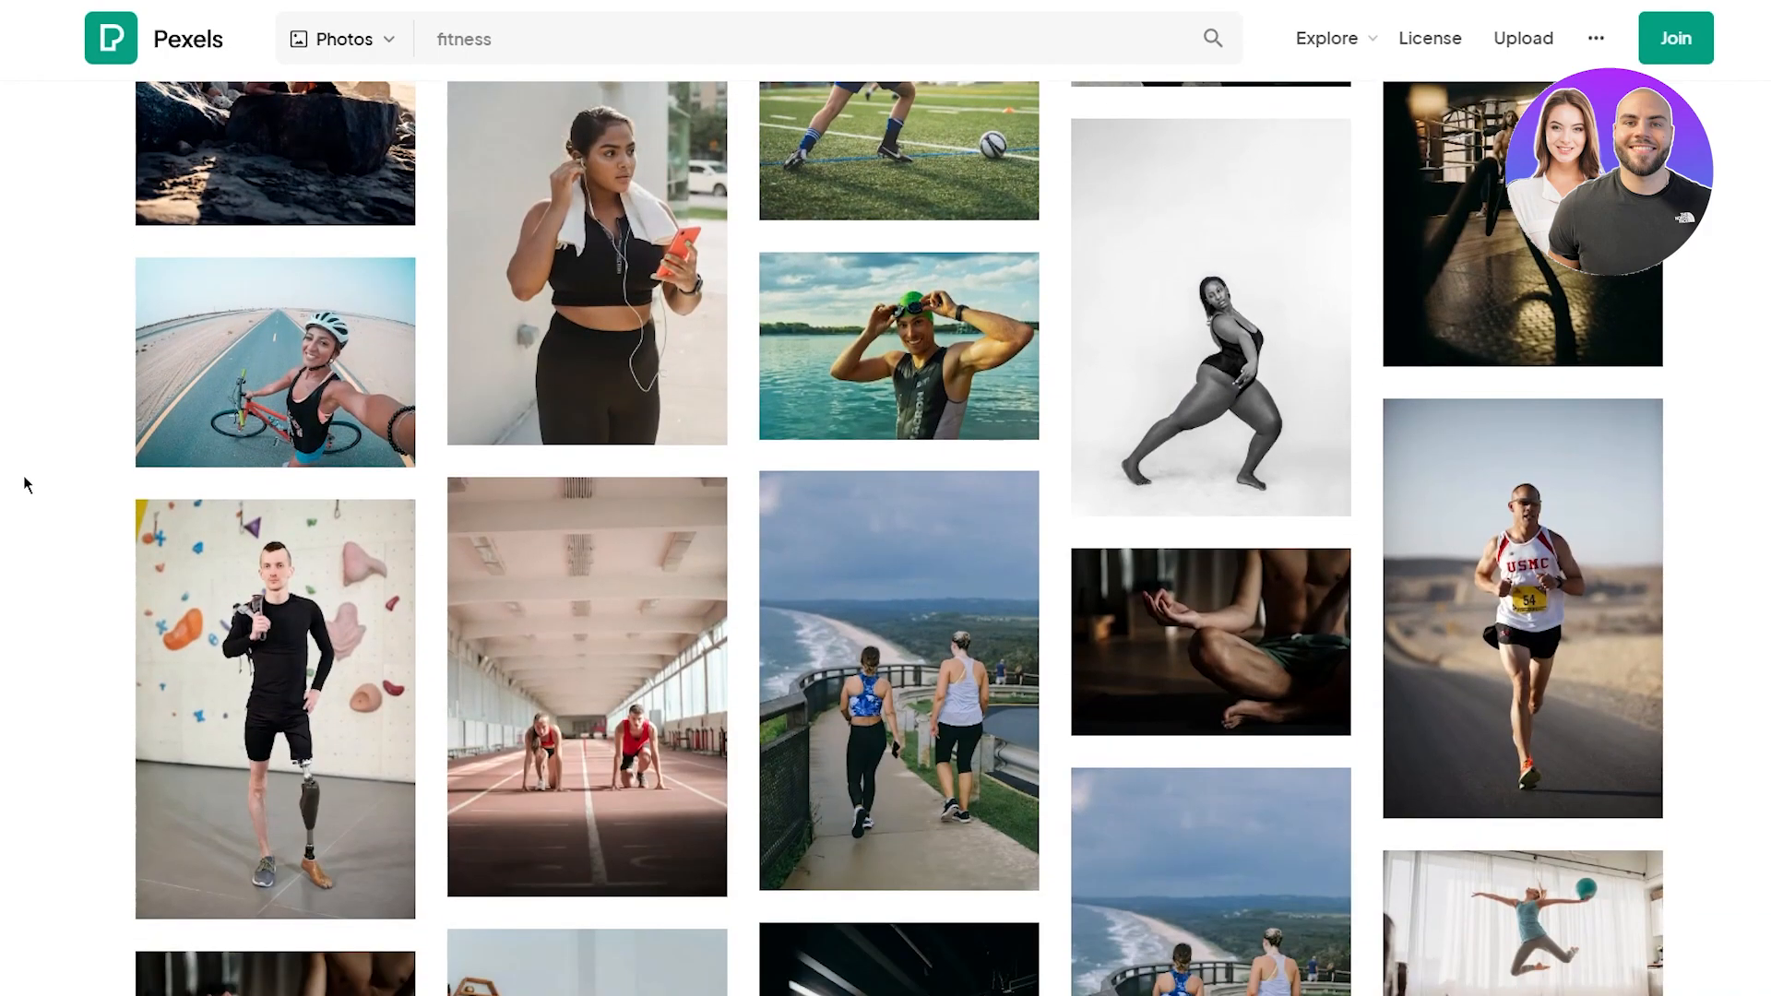
scroll(24, 474, "down", 3)
scroll(24, 474, "down", 15)
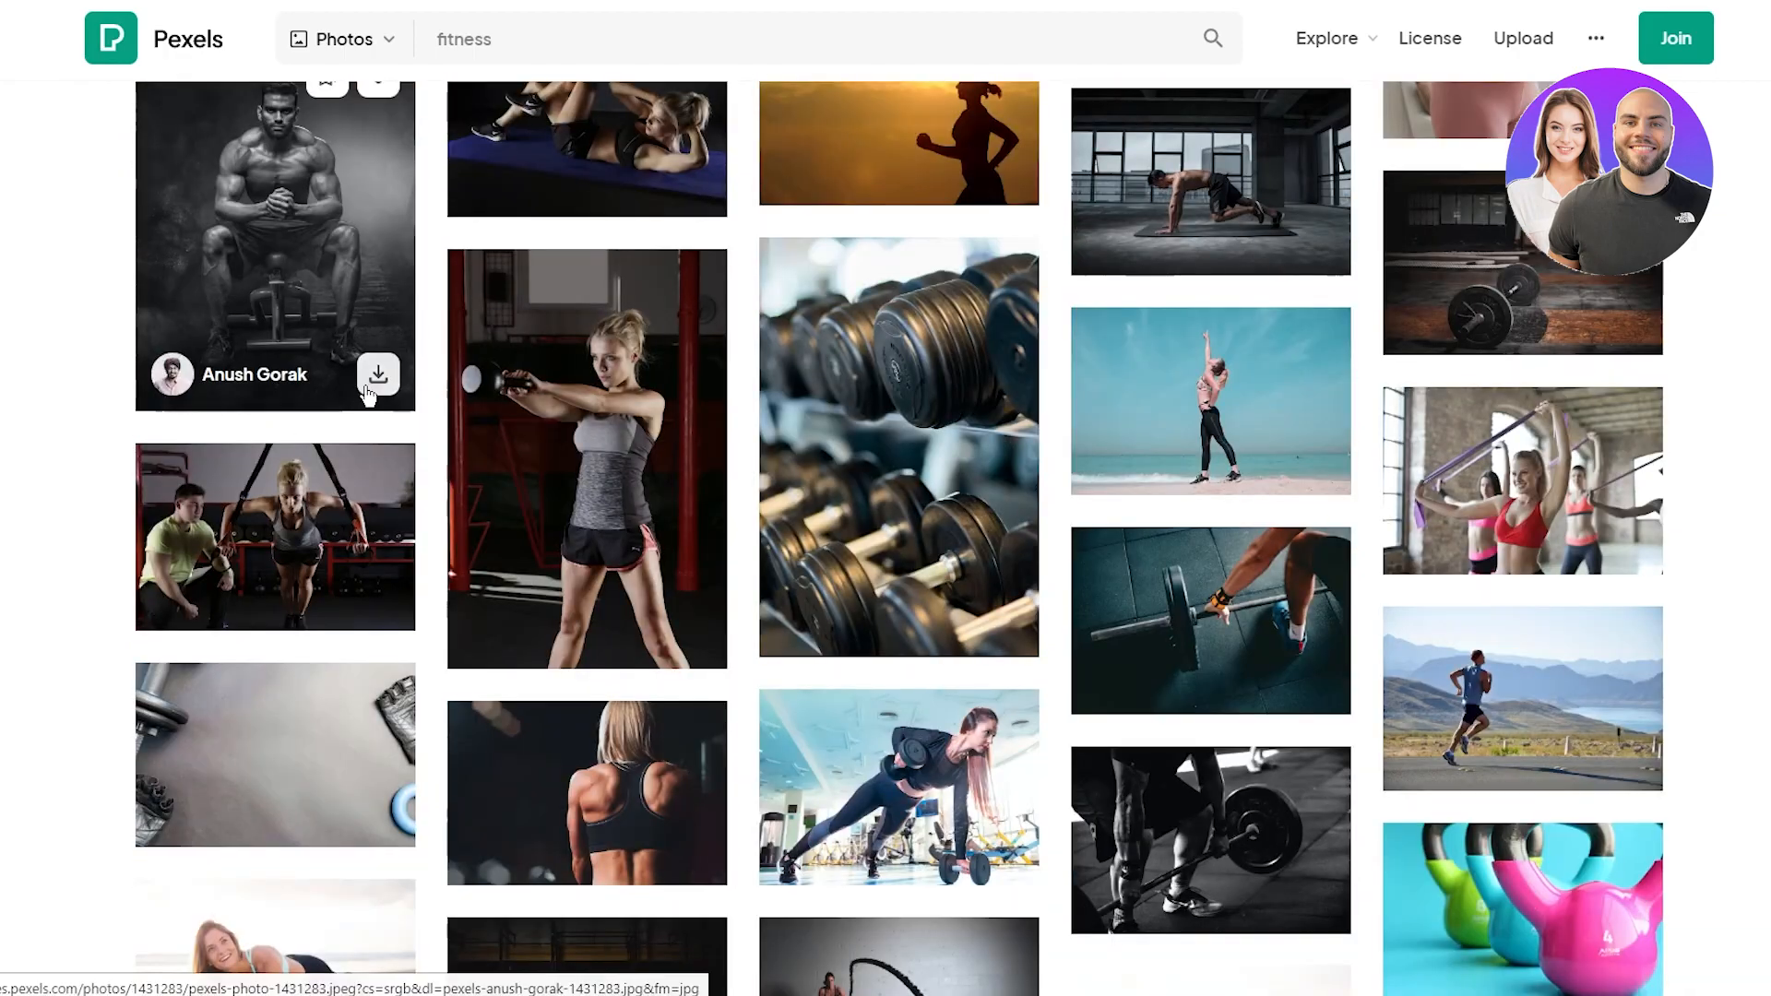
left_click(366, 389)
scroll(130, 600, "down", 10)
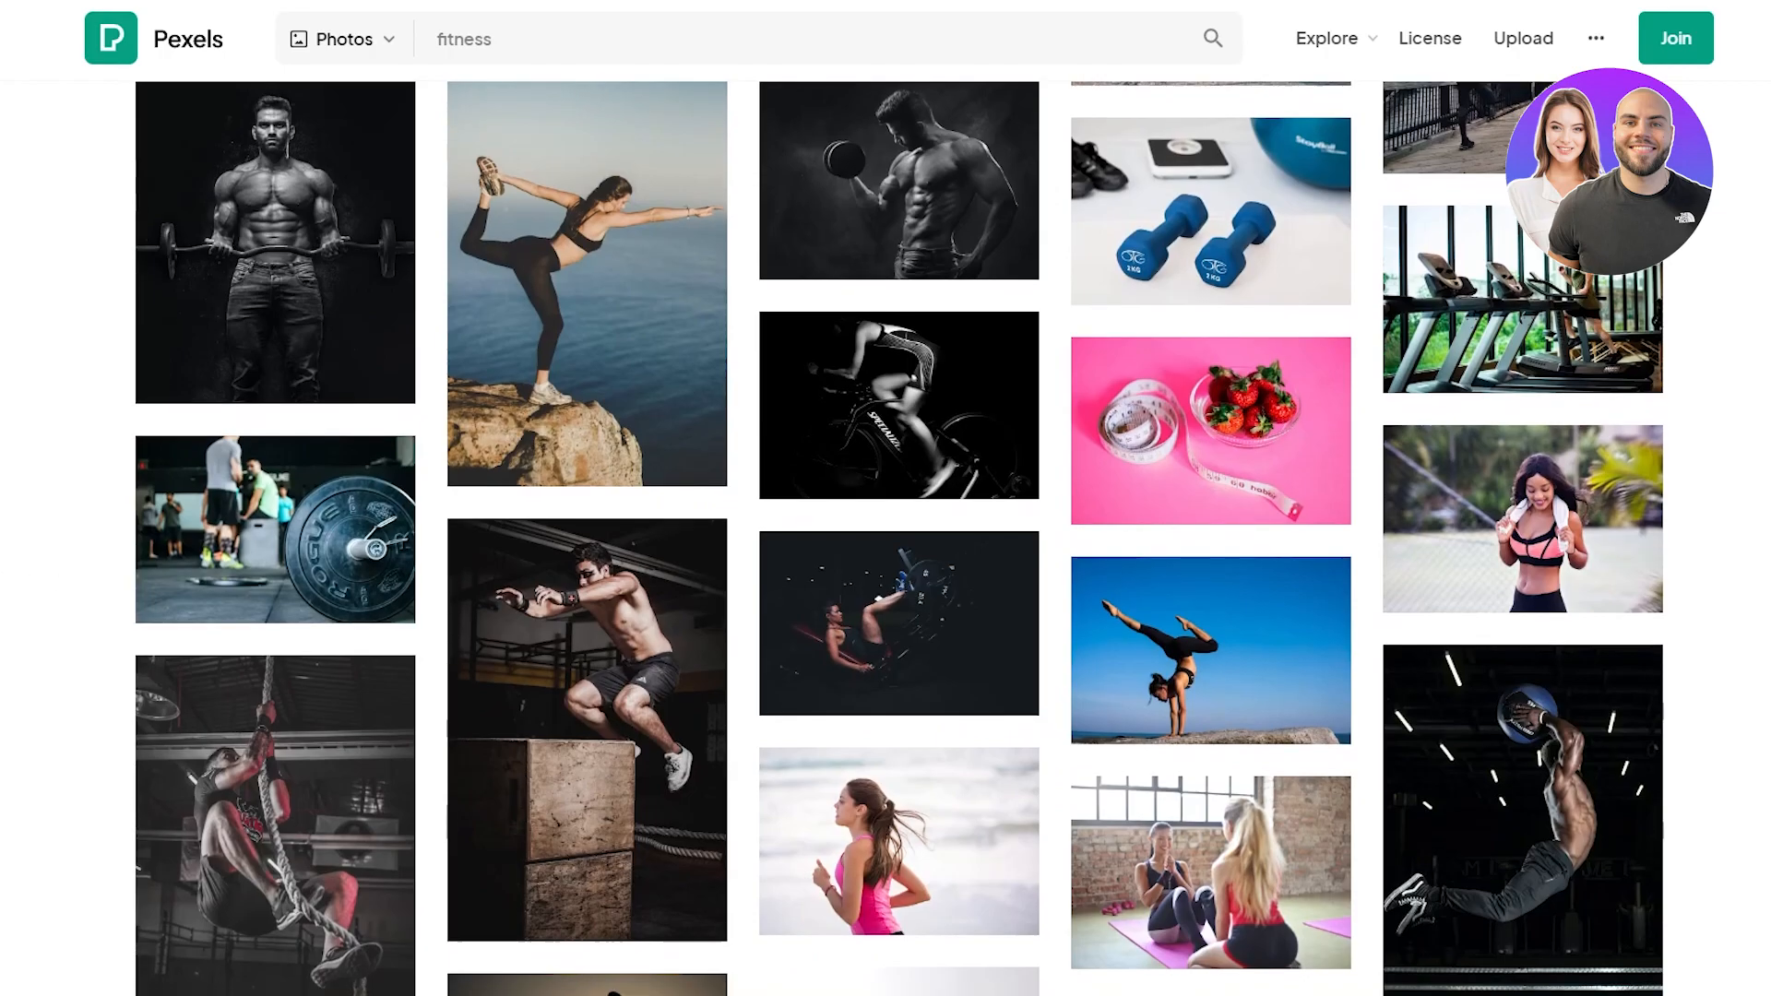
scroll(120, 587, "down", 4)
scroll(7, 565, "down", 12)
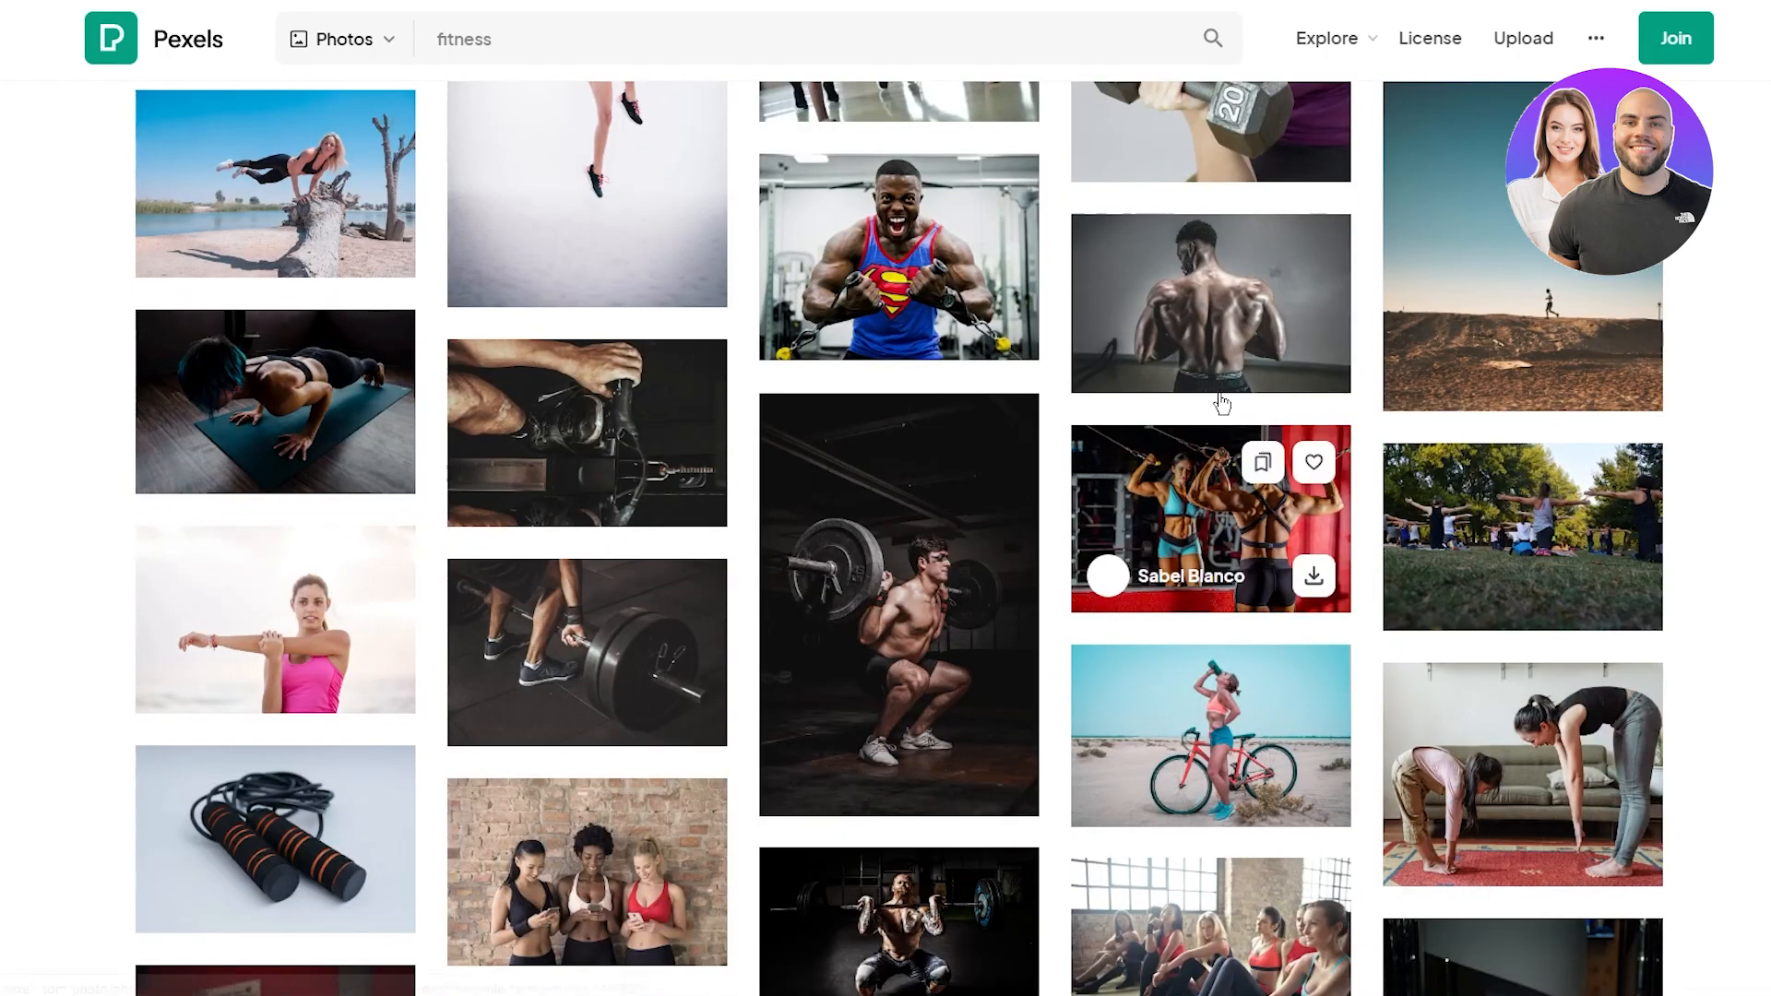
mouse_move(980, 660)
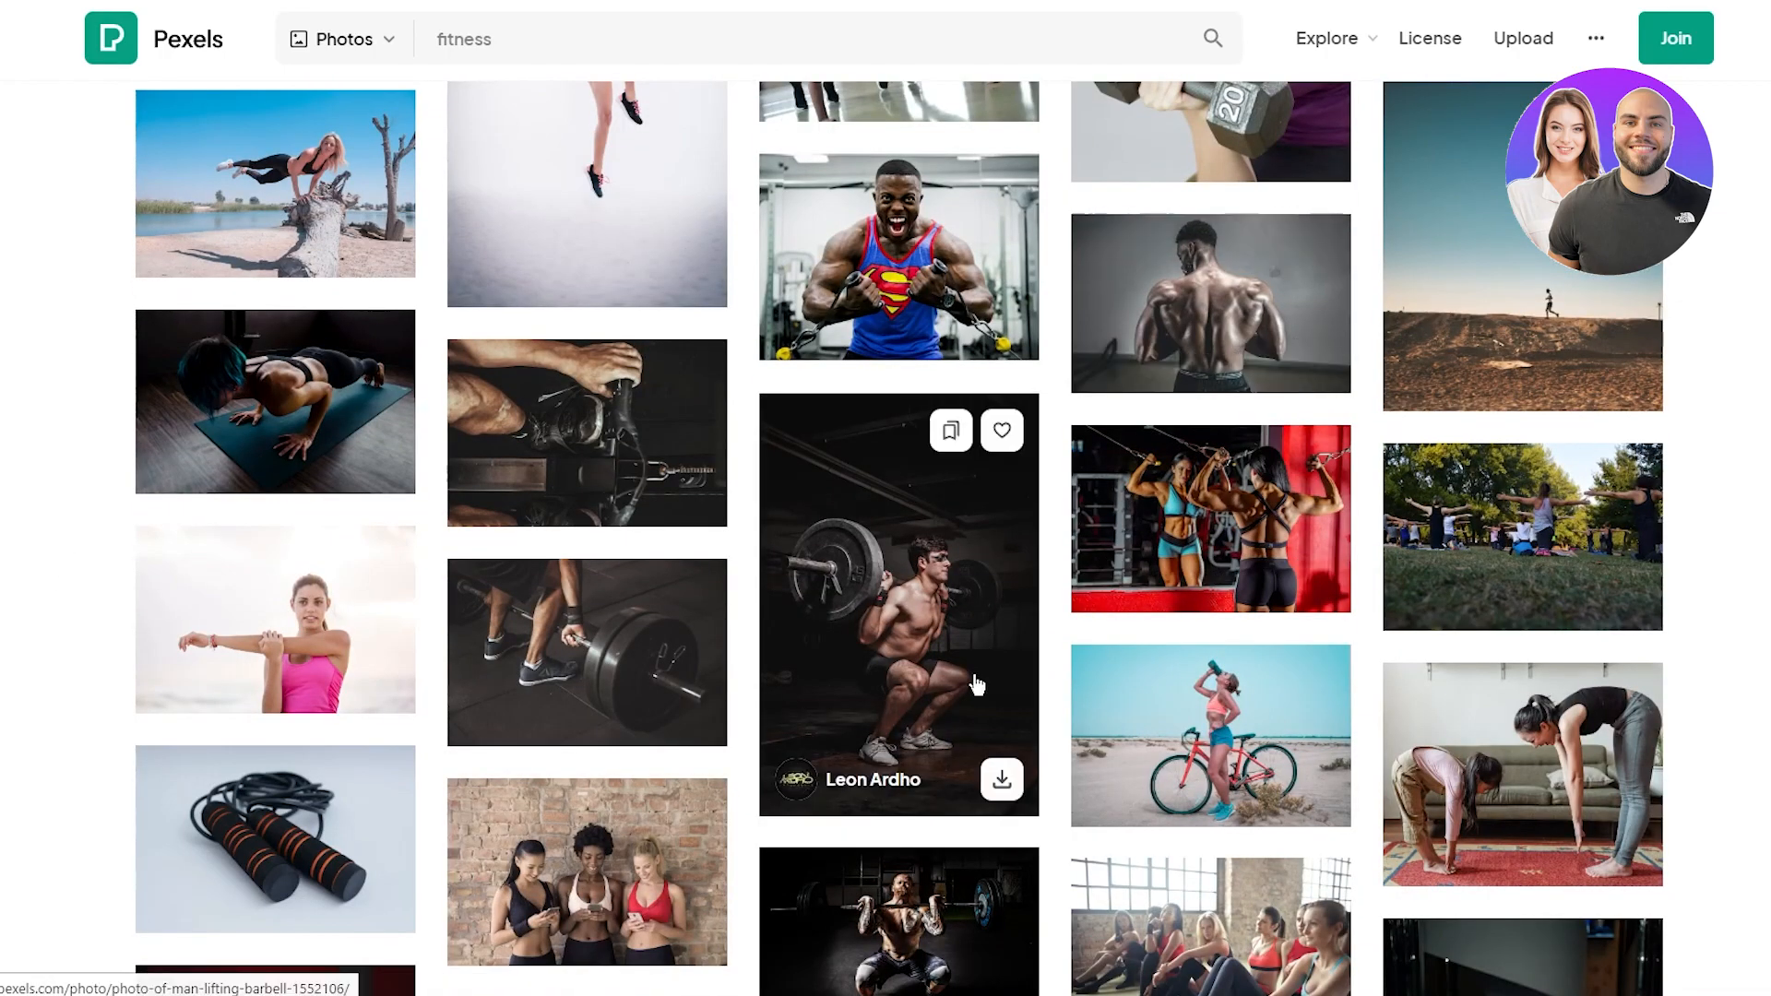
left_click(1000, 782)
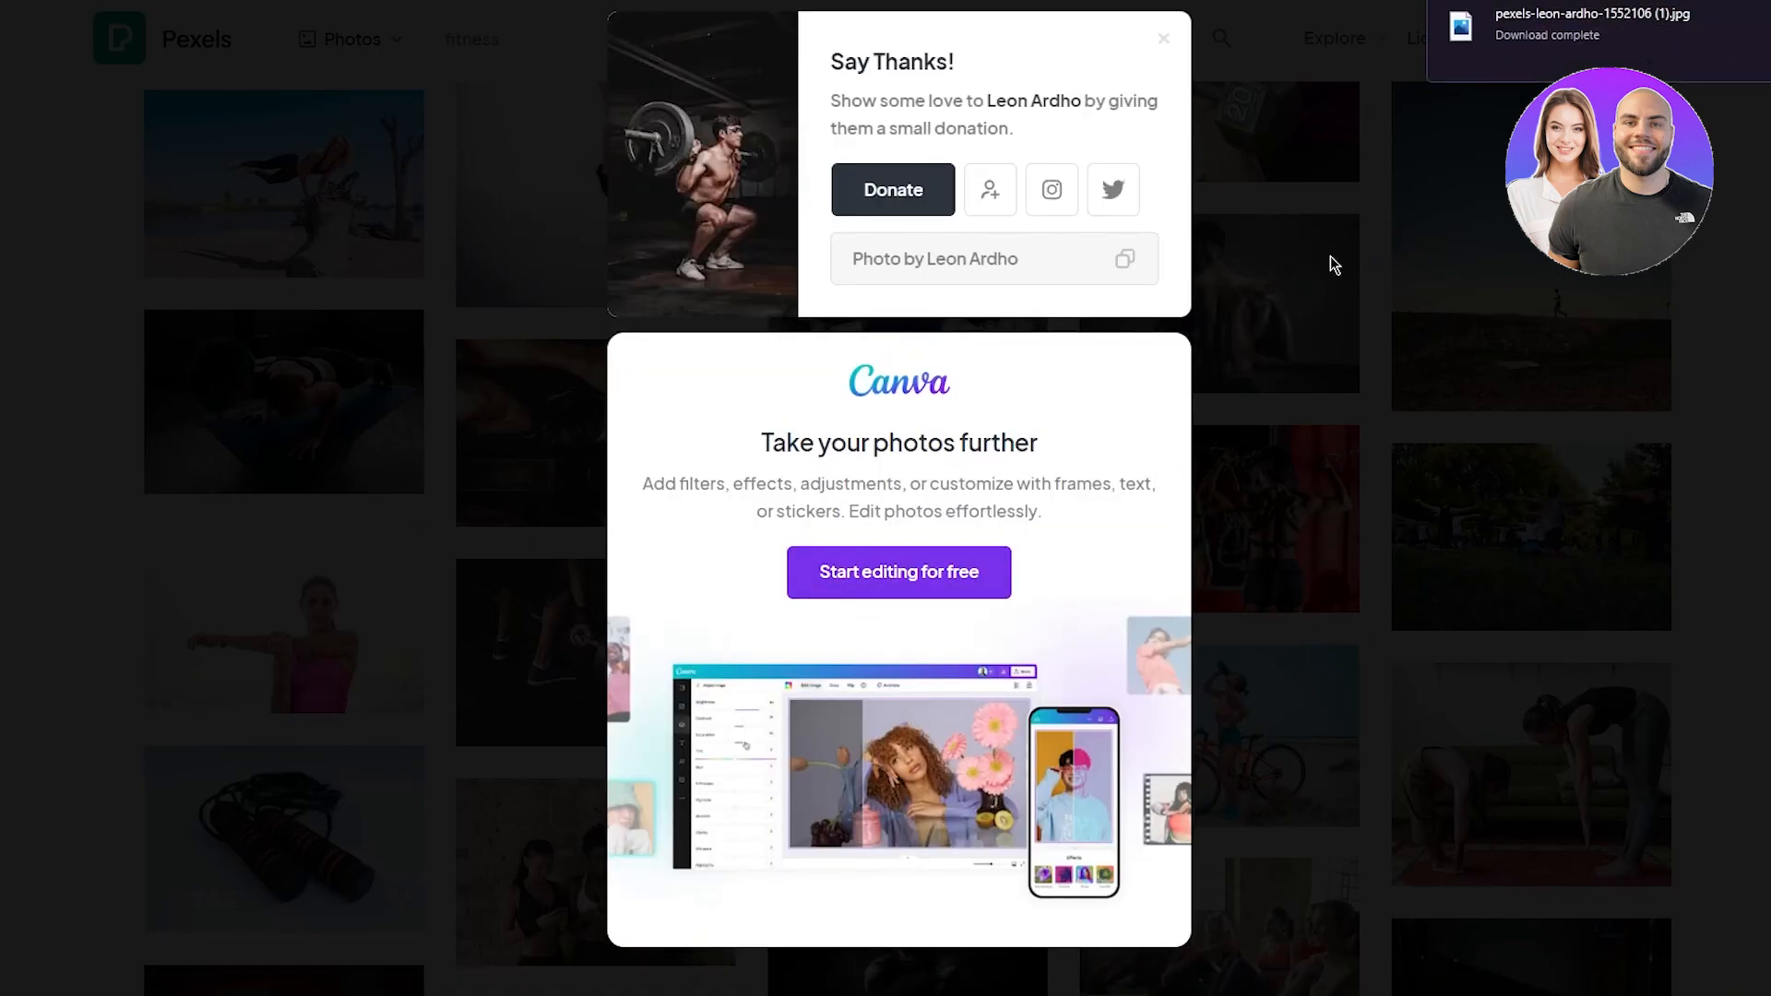
left_click(1377, 249)
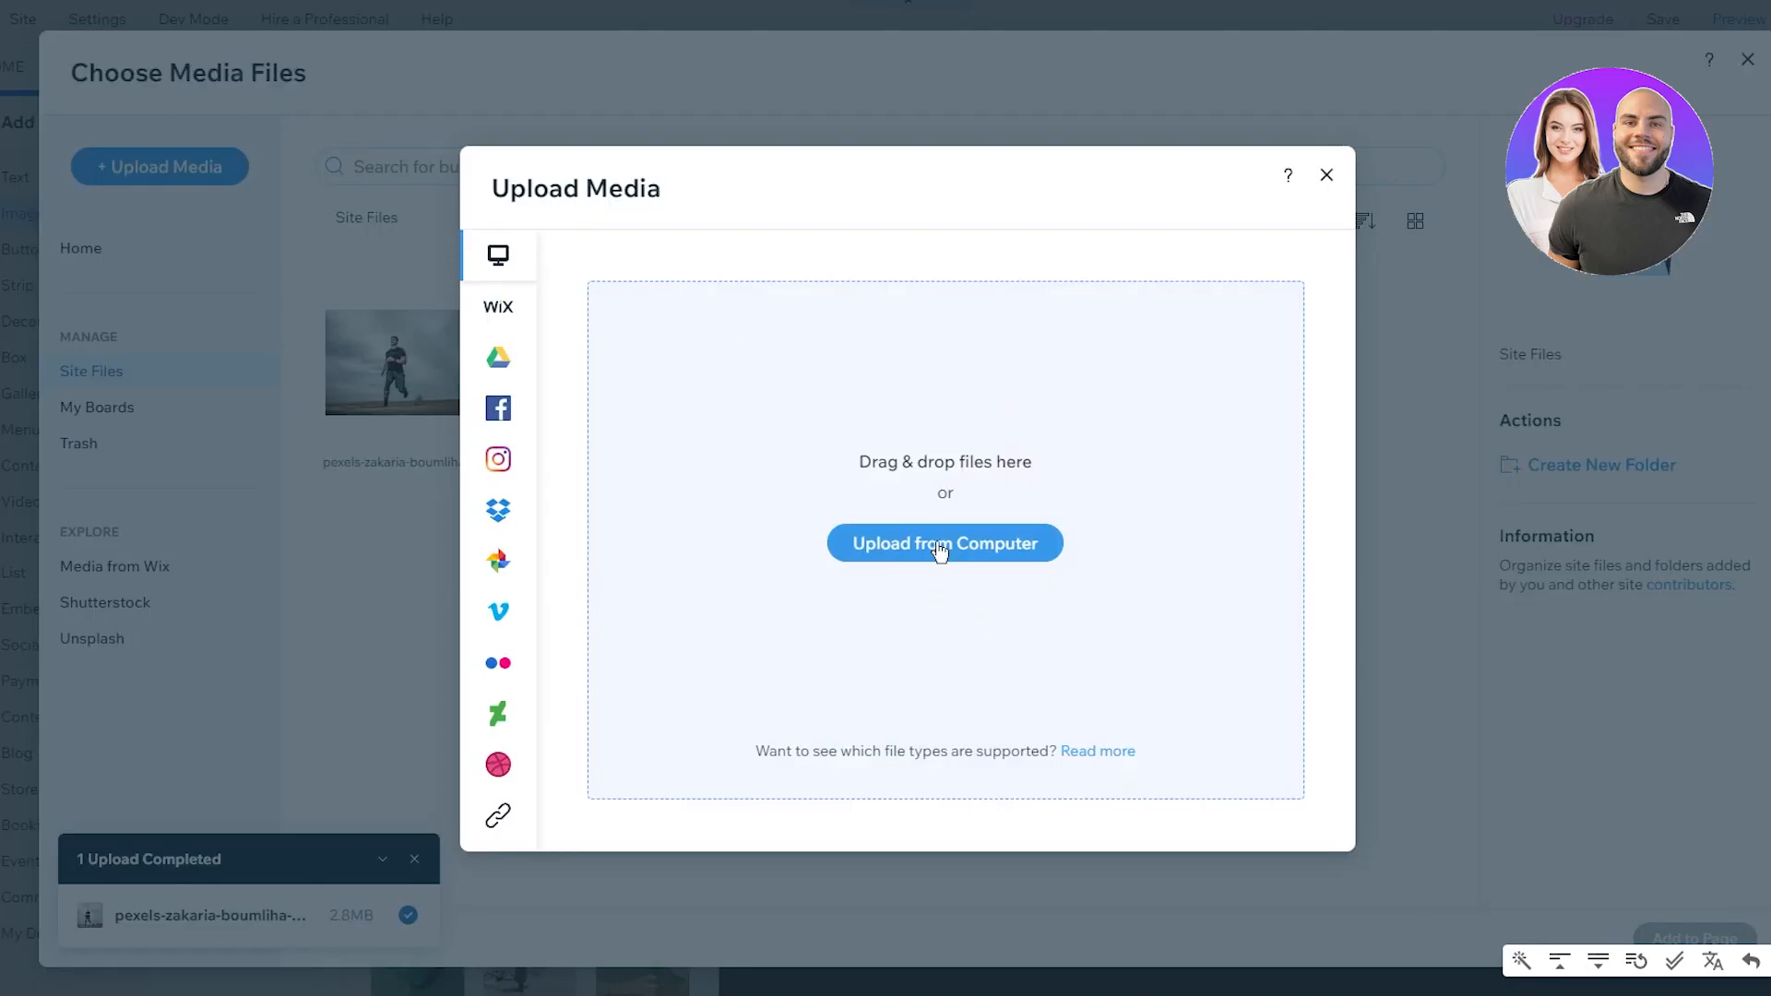
Step: Upload the barbell squat and pull-up photos, then add the pull-up photo to the page
left_click(953, 553)
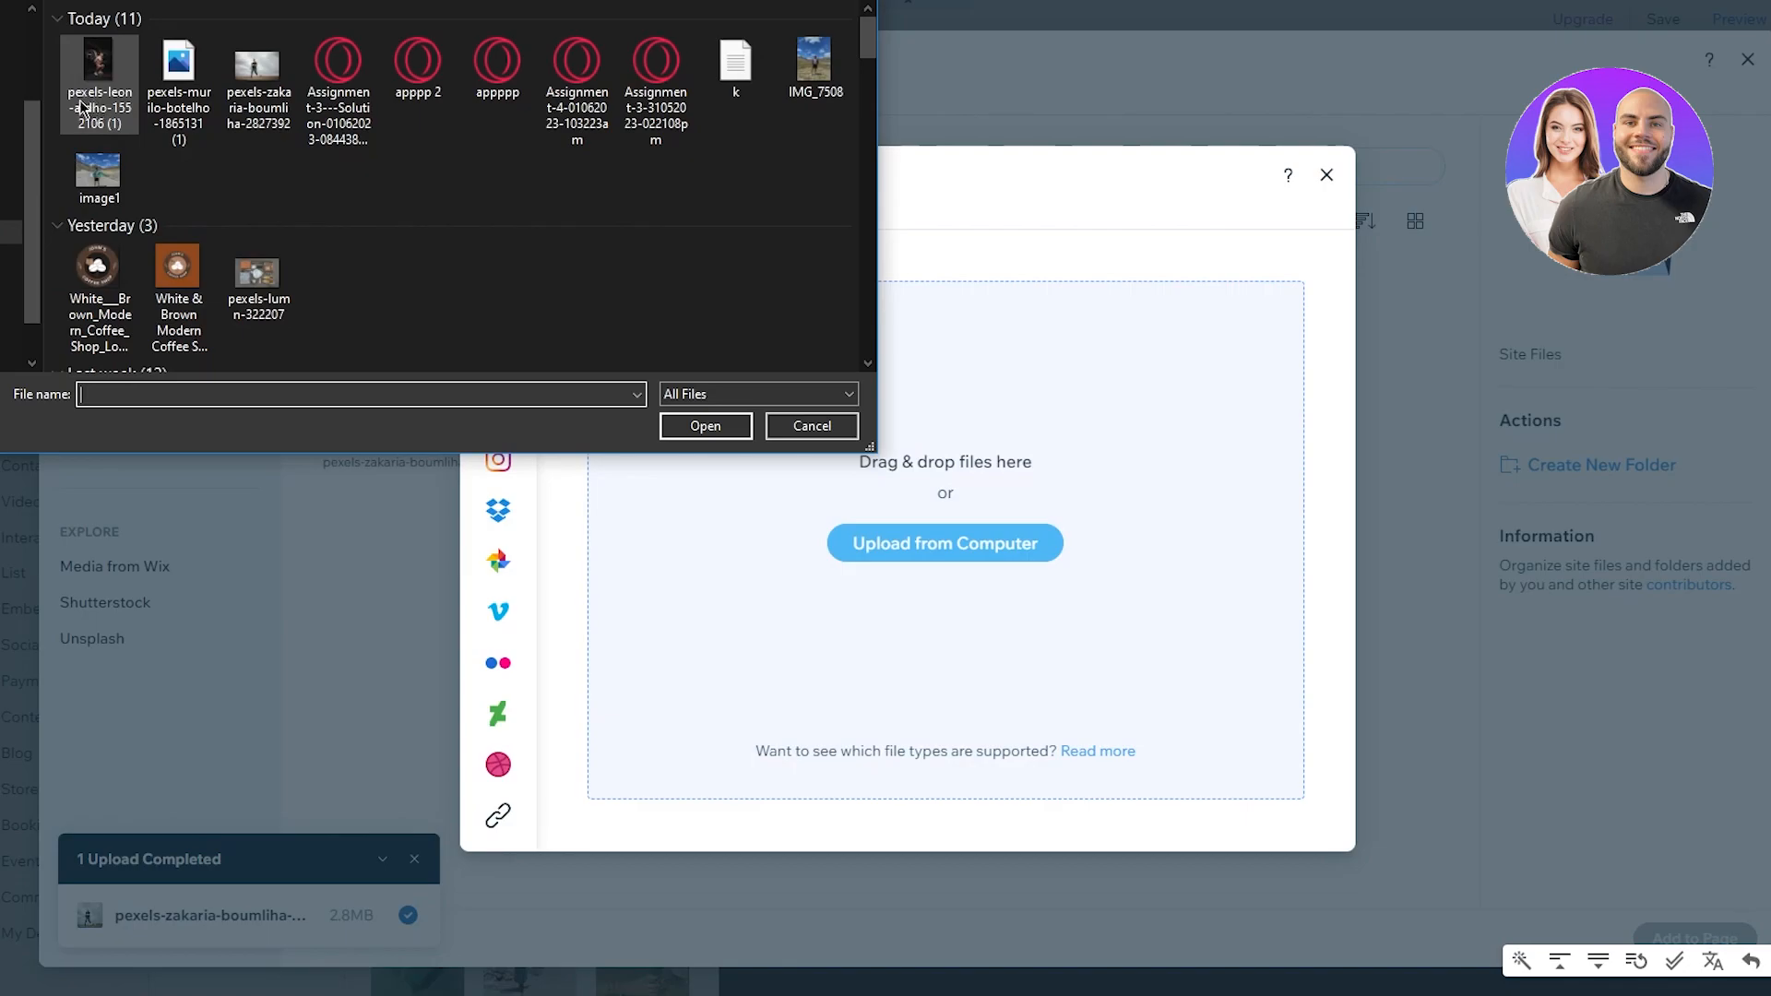
left_click(85, 105)
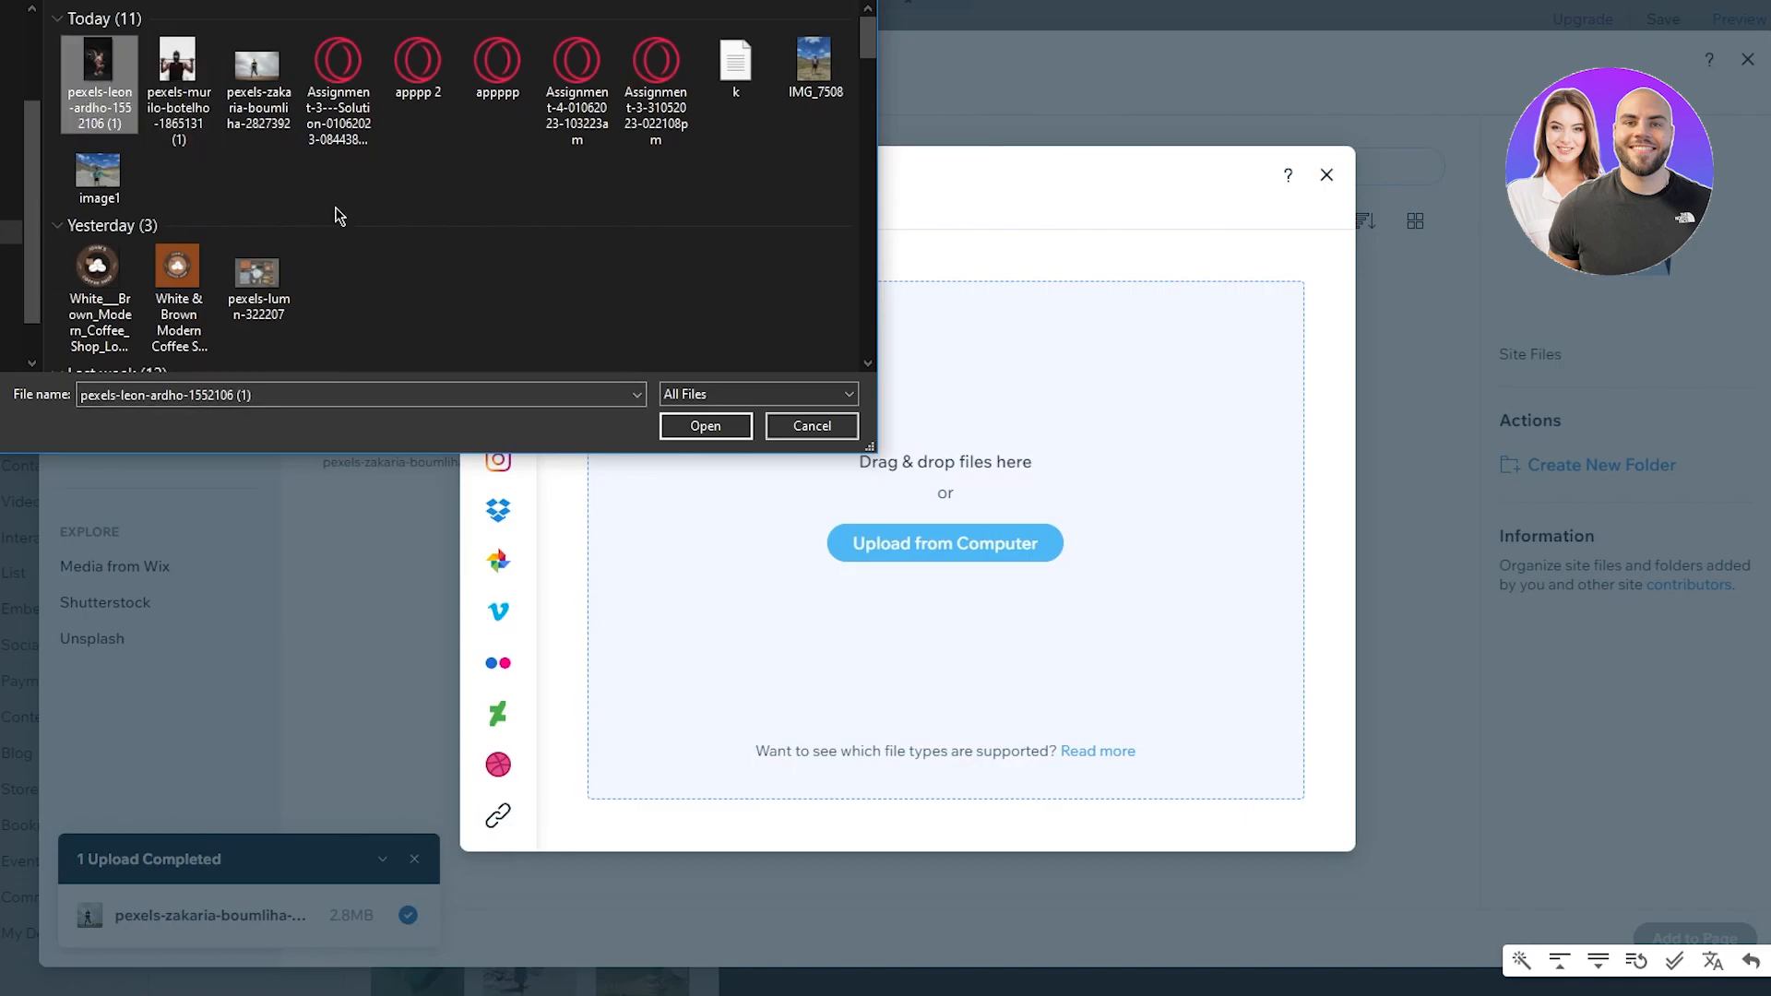
left_click_drag(206, 153, 171, 75)
left_click_drag(50, 42, 183, 84)
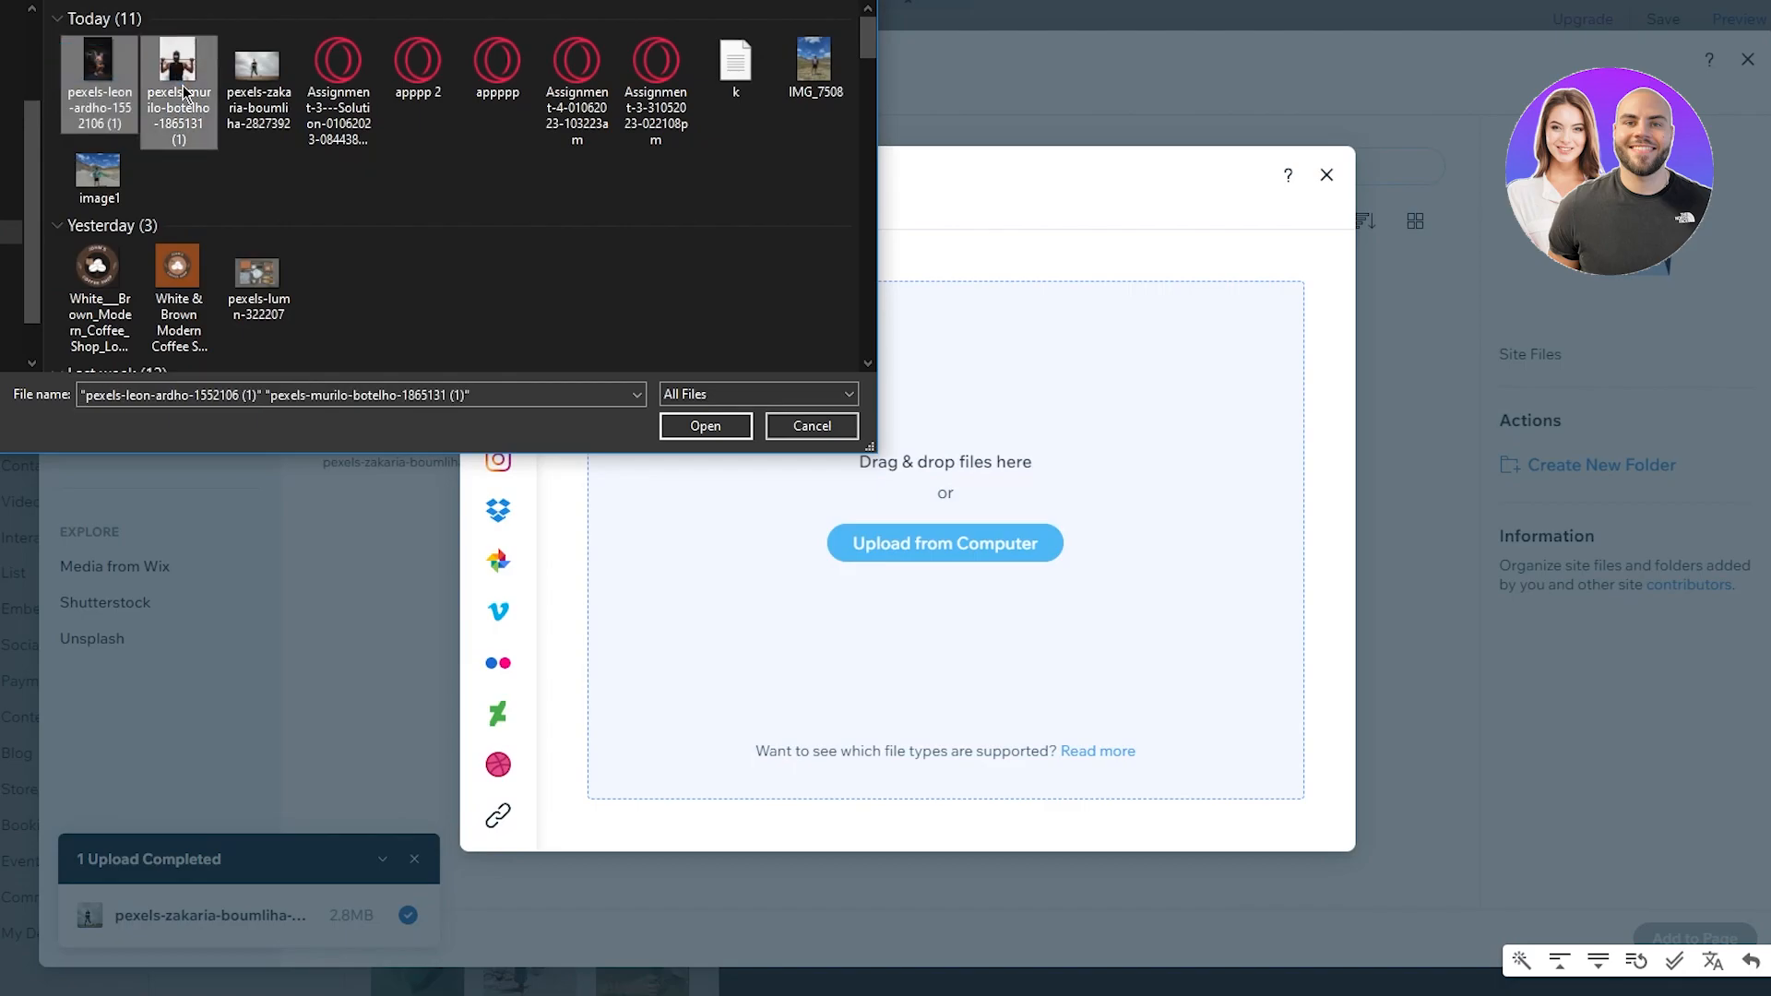
left_click(702, 429)
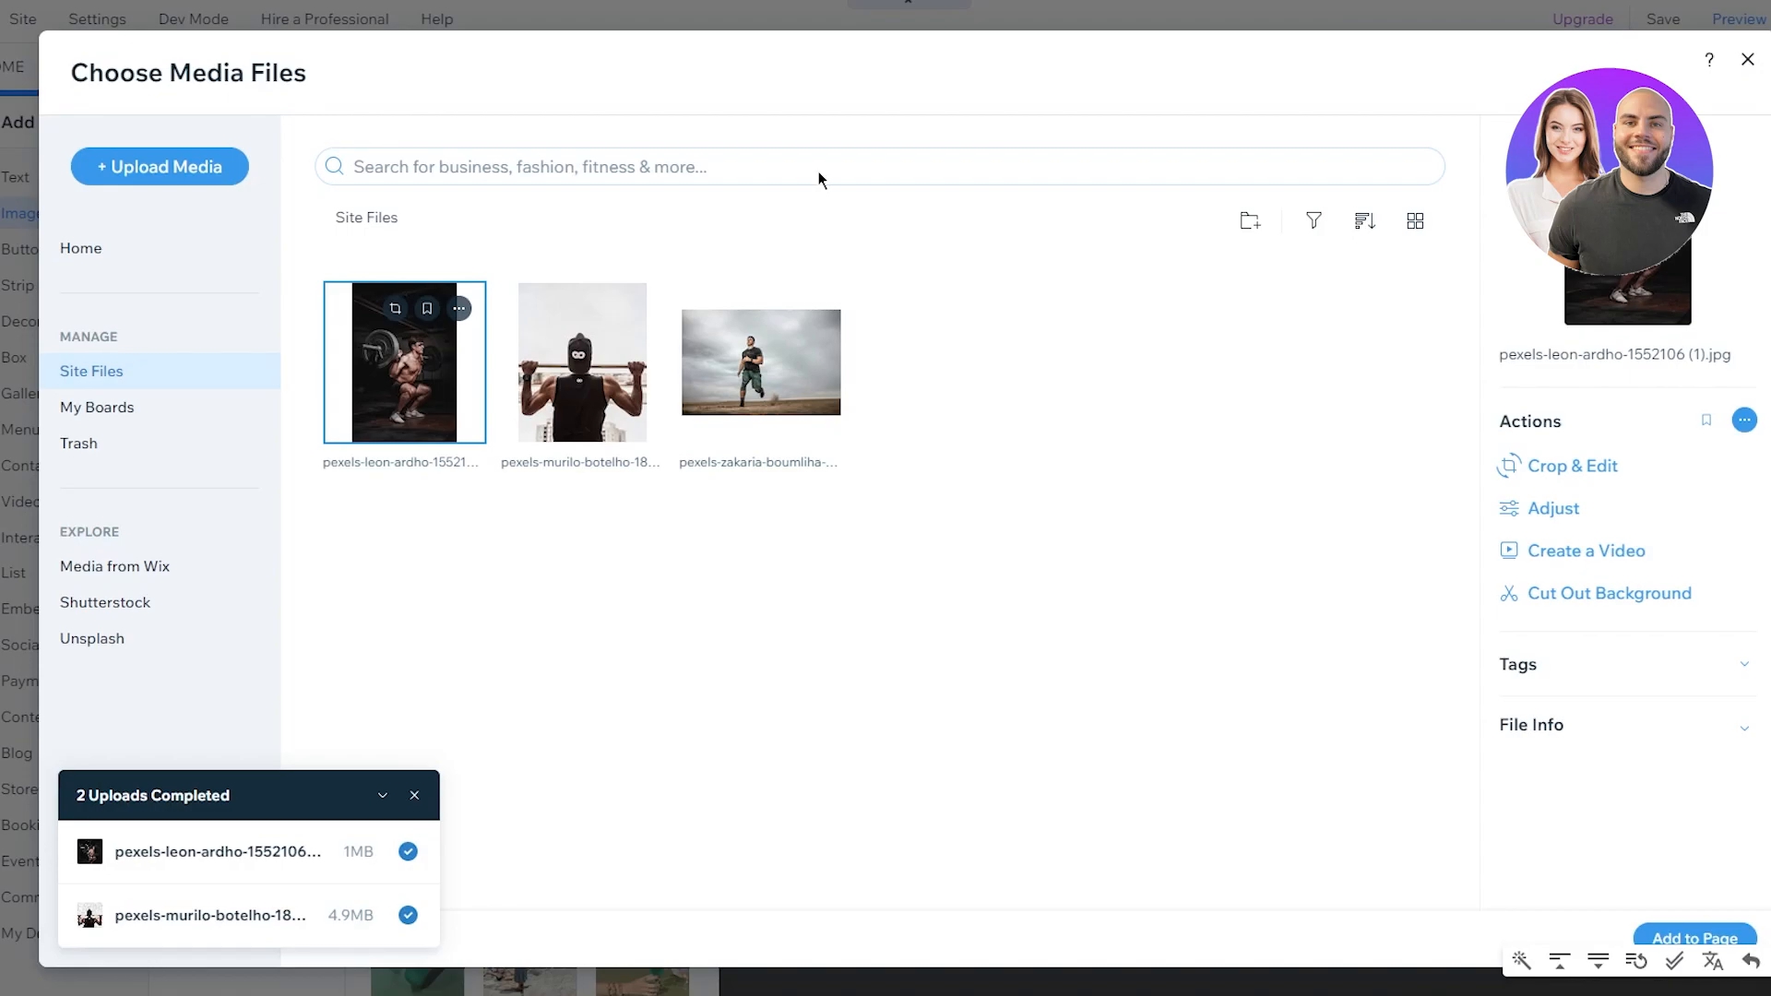
left_click(582, 387)
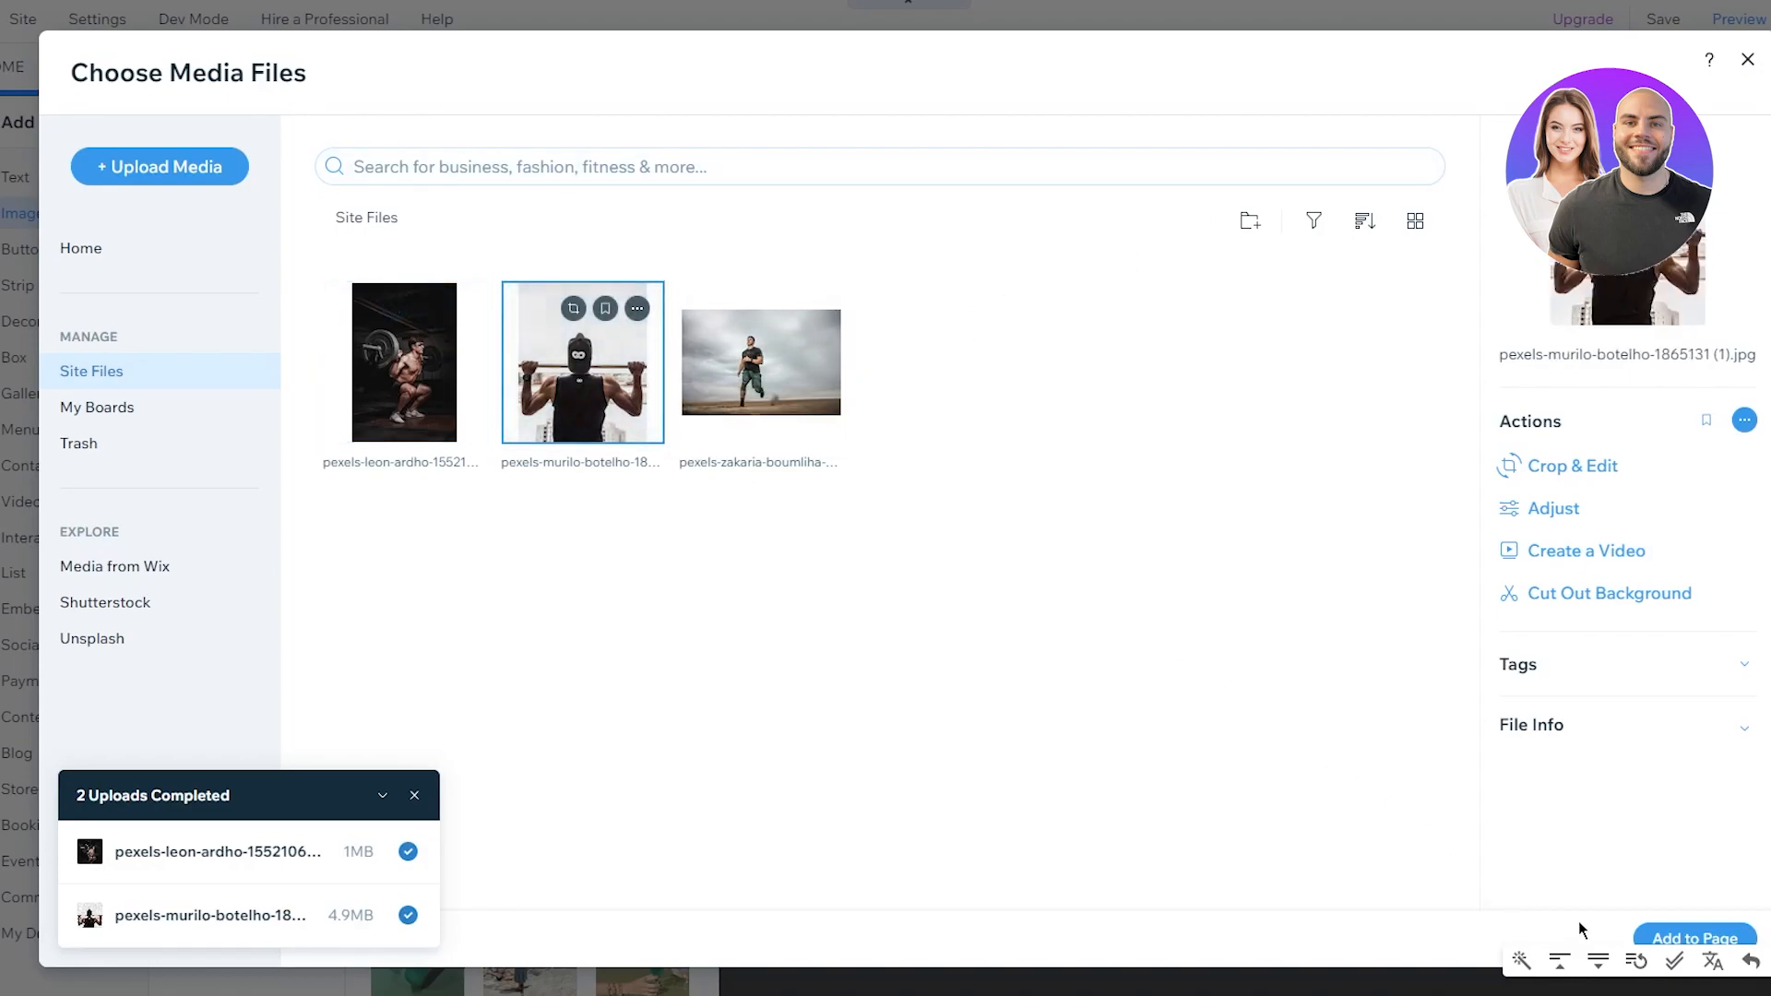
left_click(1693, 937)
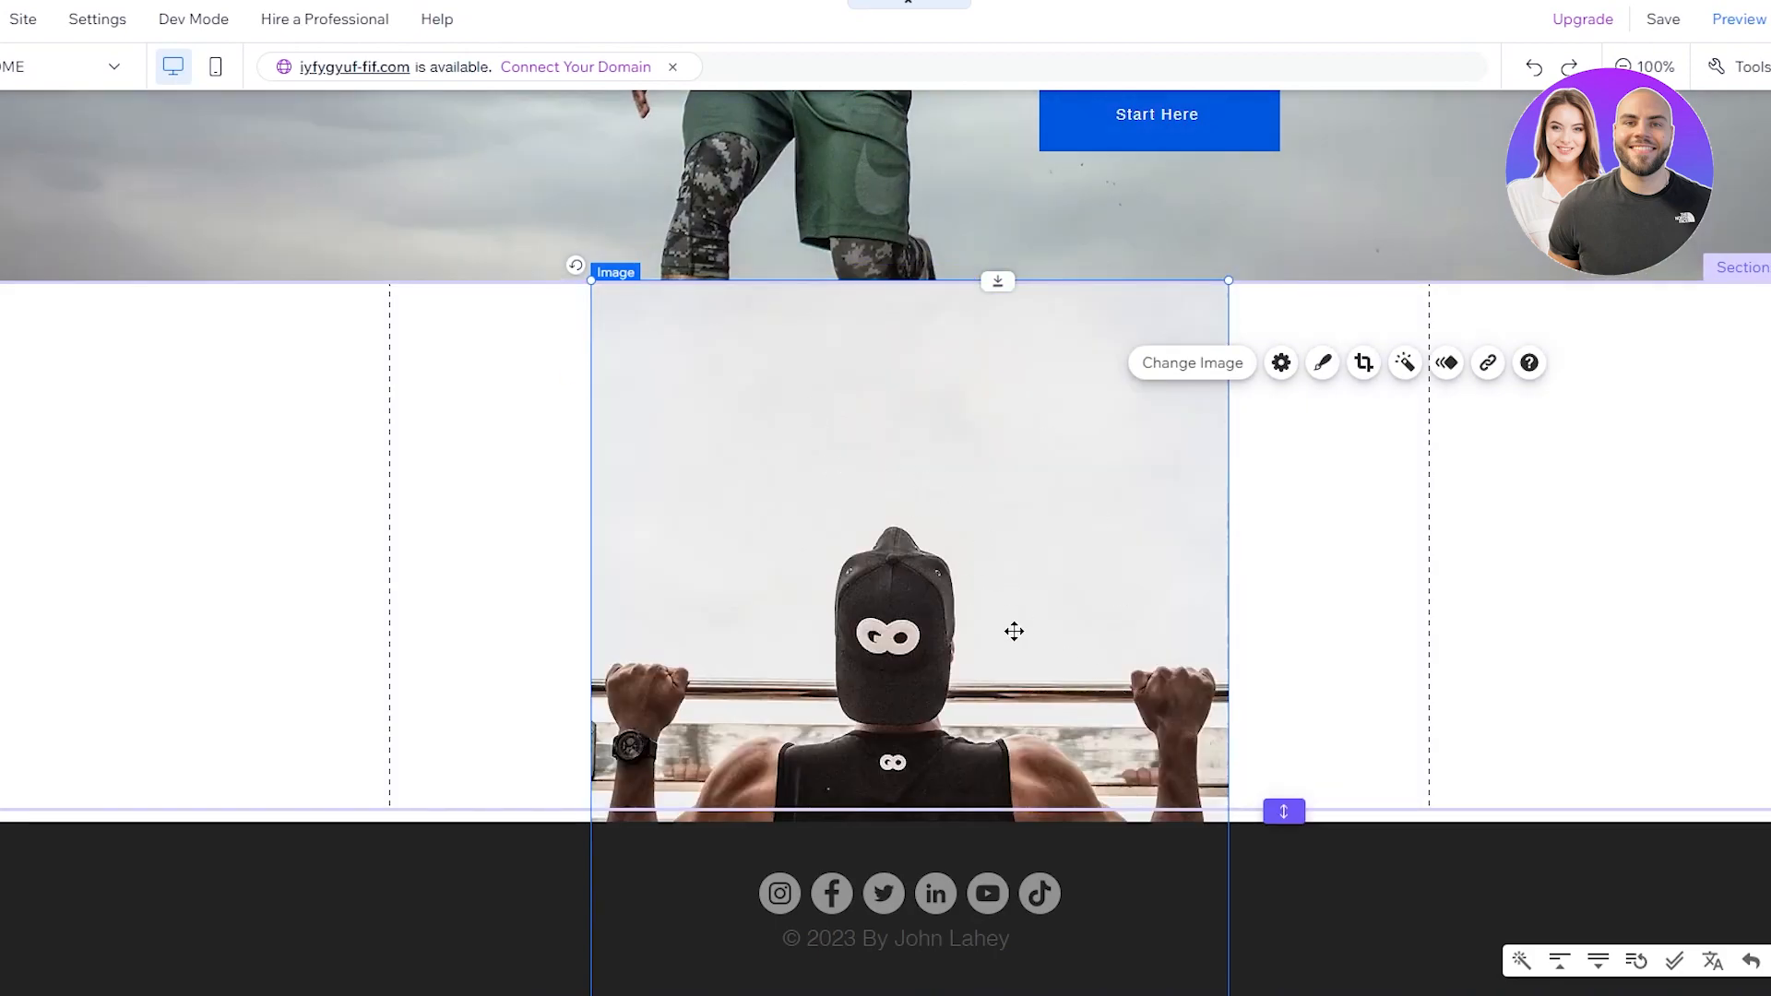
Step: Move the pull-up photo flush to the section's left edge and make it narrower
mouse_move(342, 535)
left_mouse_down()
mouse_move(273, 534)
mouse_move(412, 418)
mouse_move(442, 316)
mouse_move(520, 319)
left_mouse_up()
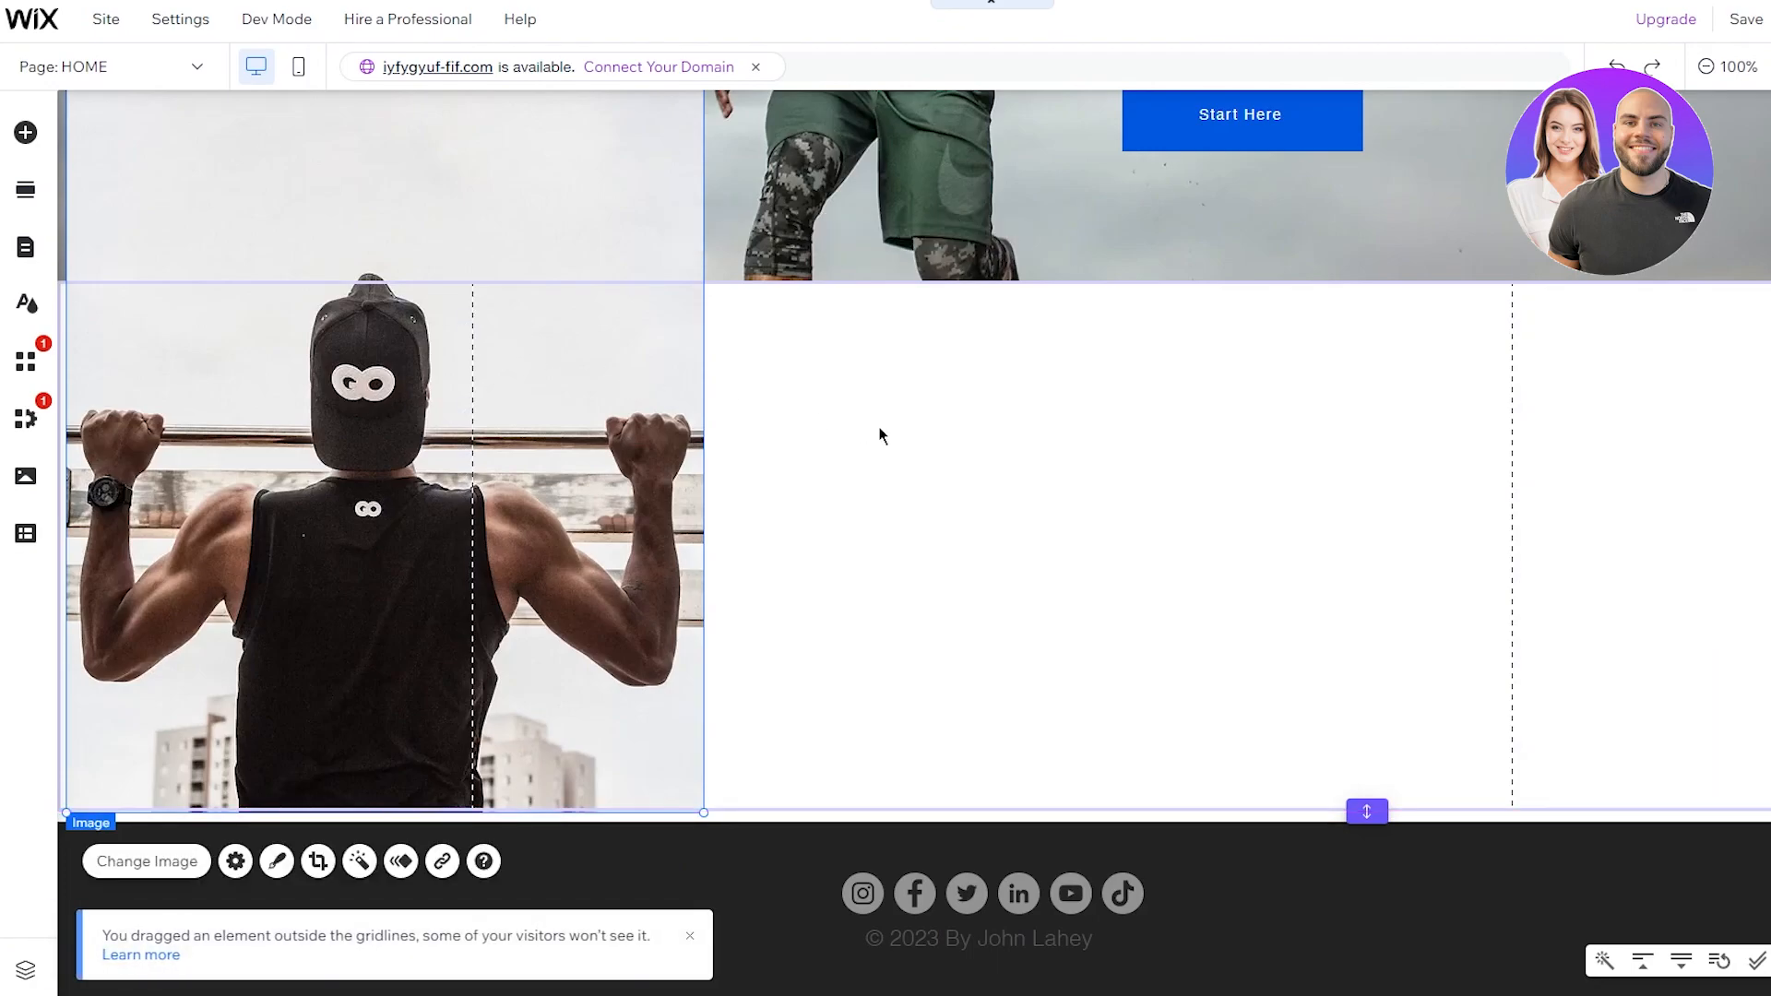
left_click(867, 498)
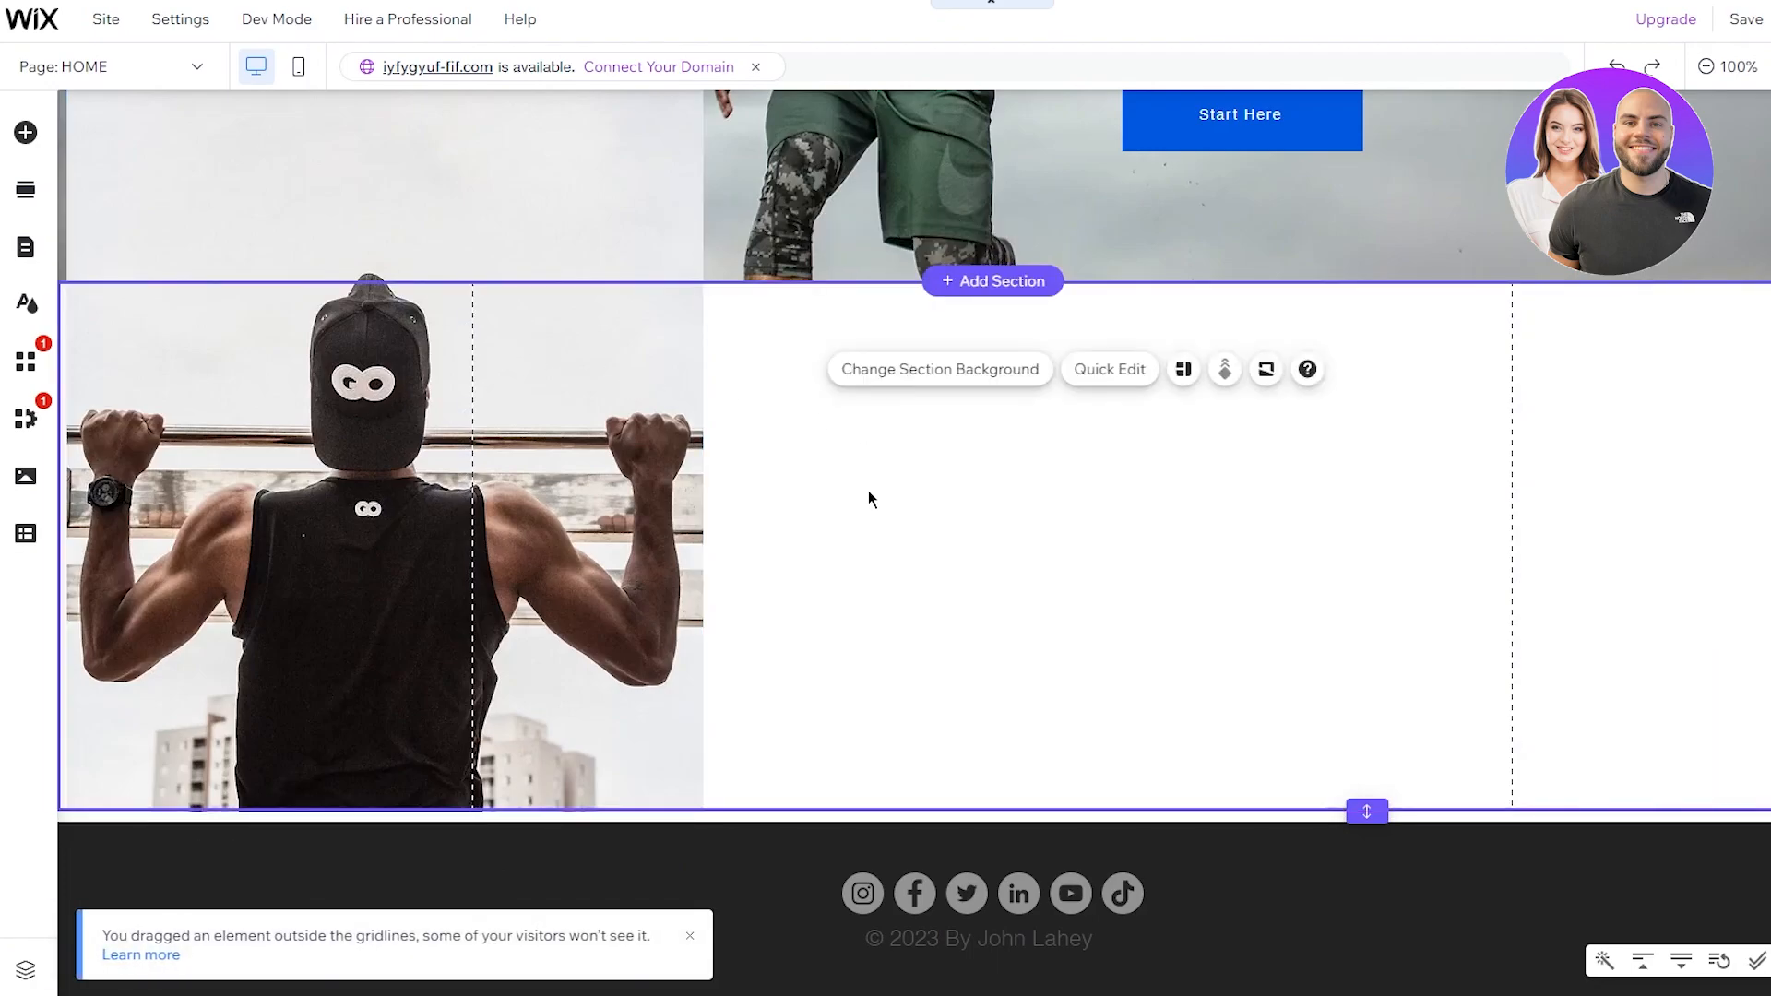
left_click(539, 457)
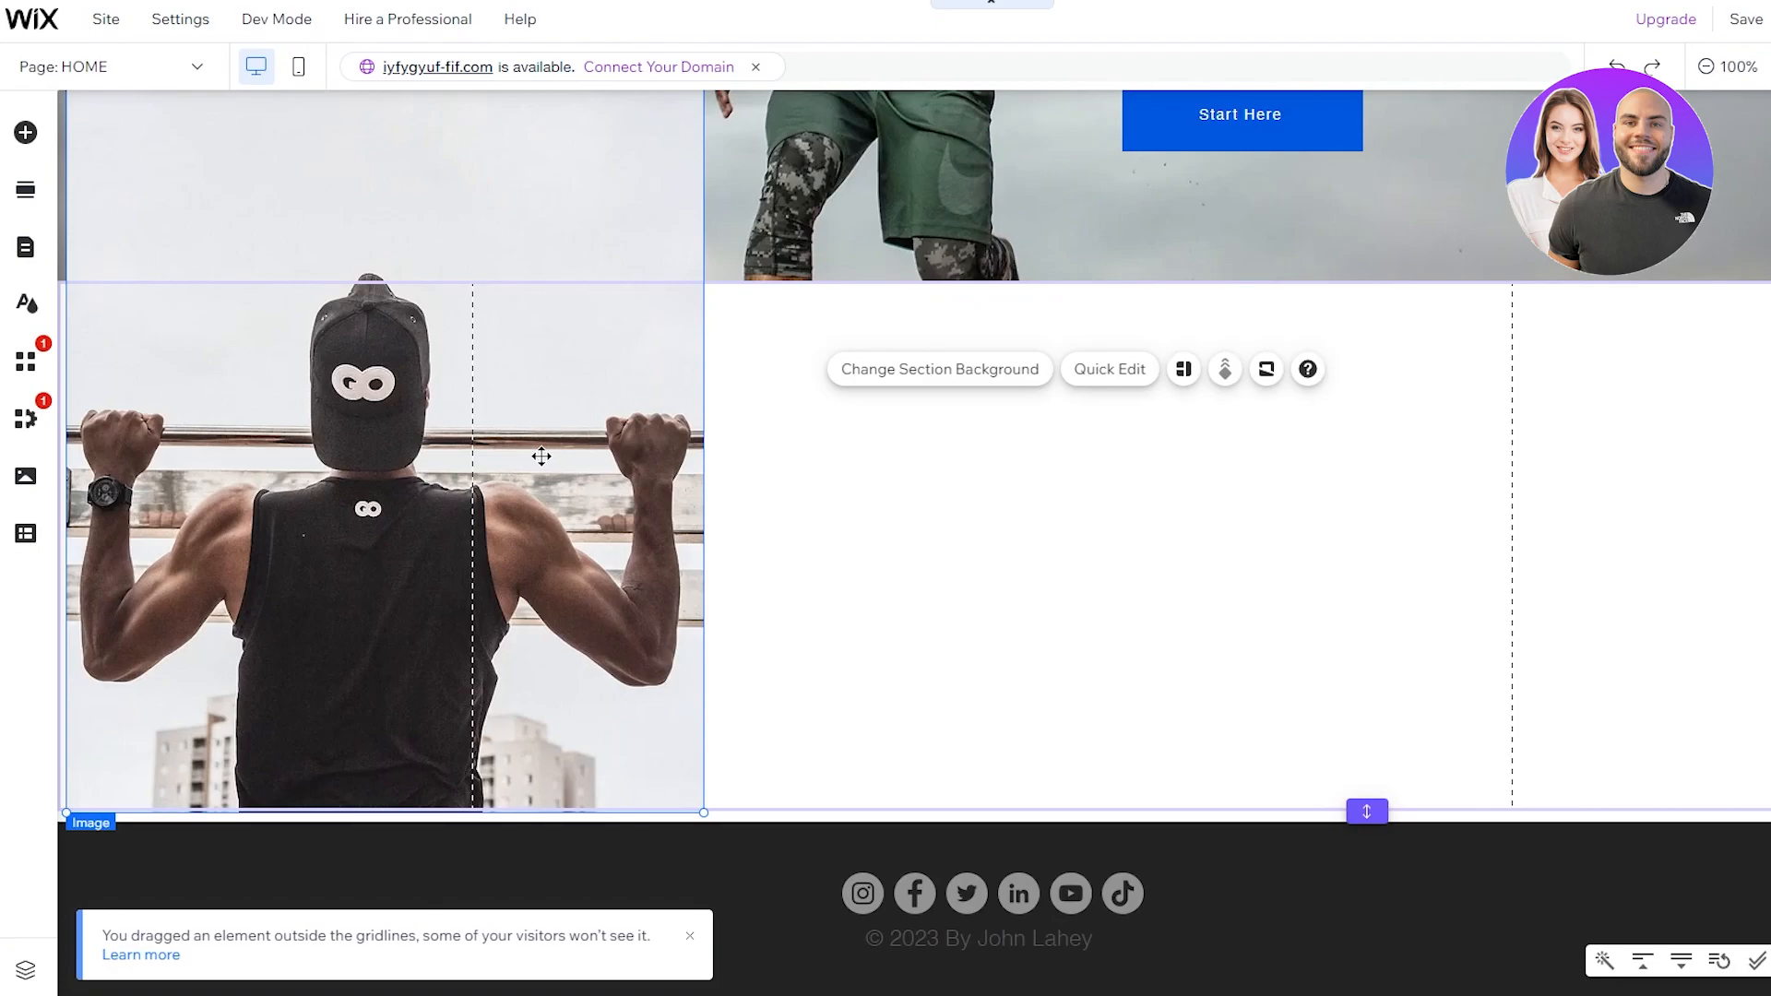
mouse_move(545, 457)
left_mouse_down()
mouse_move(462, 457)
mouse_move(636, 479)
left_mouse_up()
left_click(893, 495)
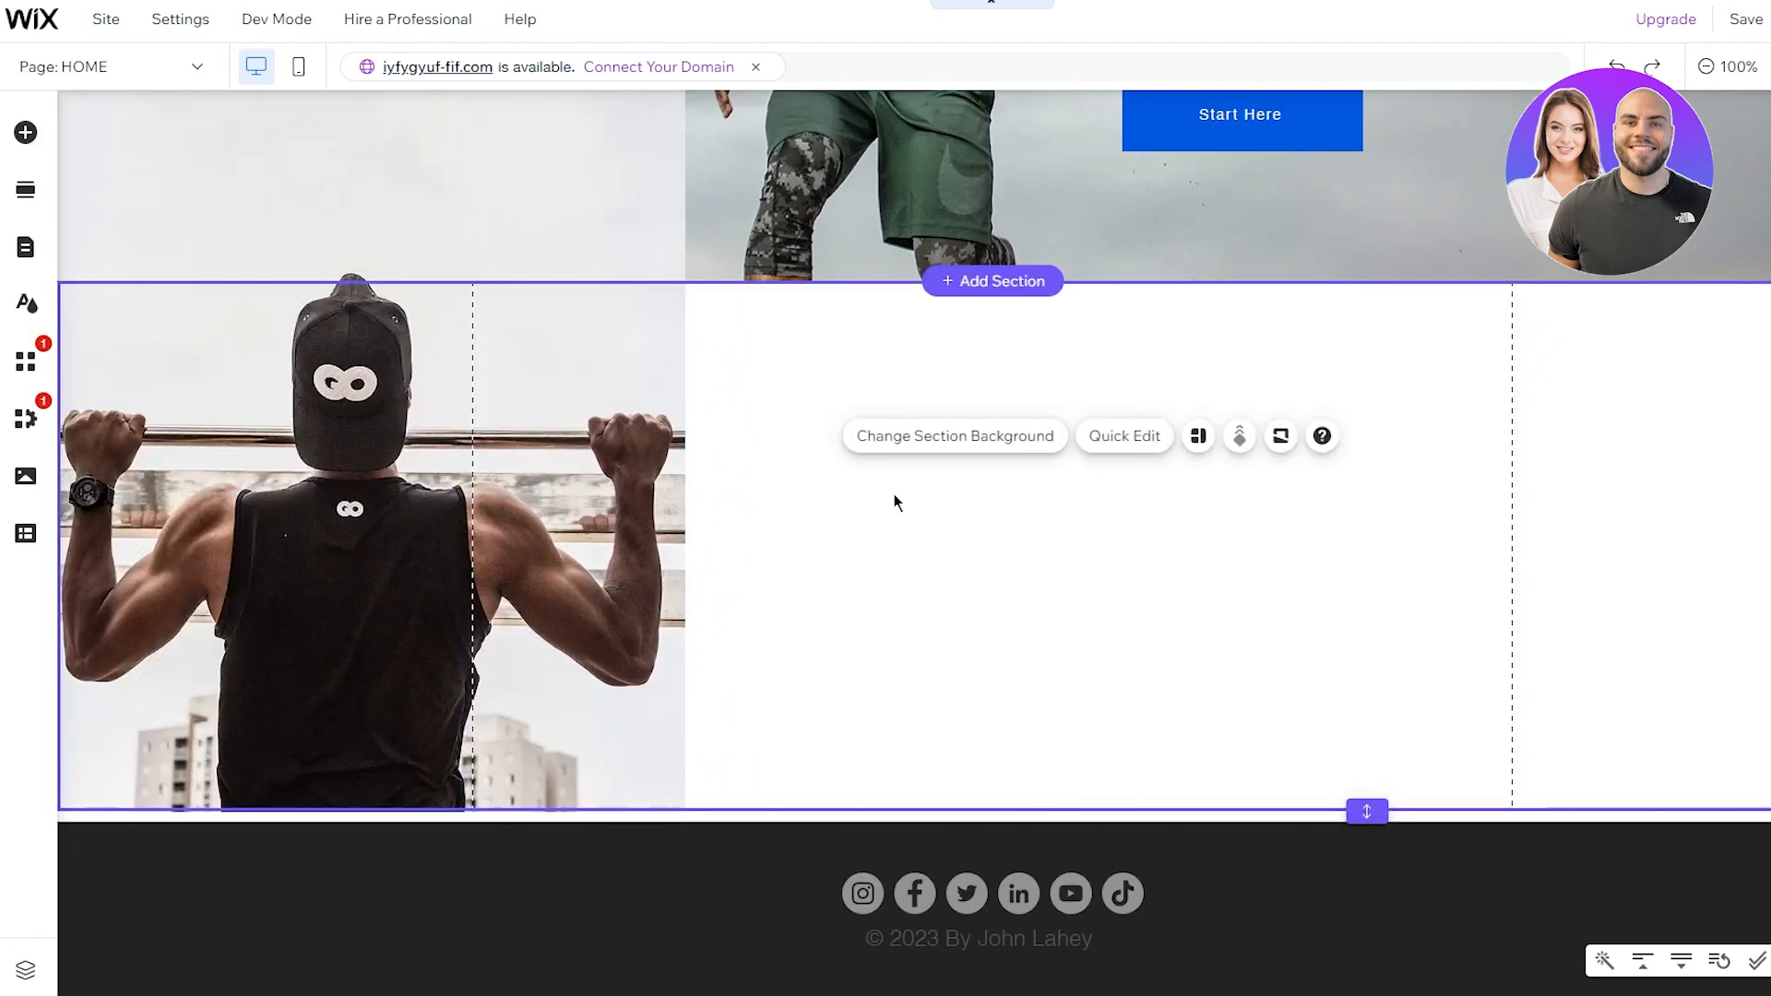
scroll(599, 376, "up", 5)
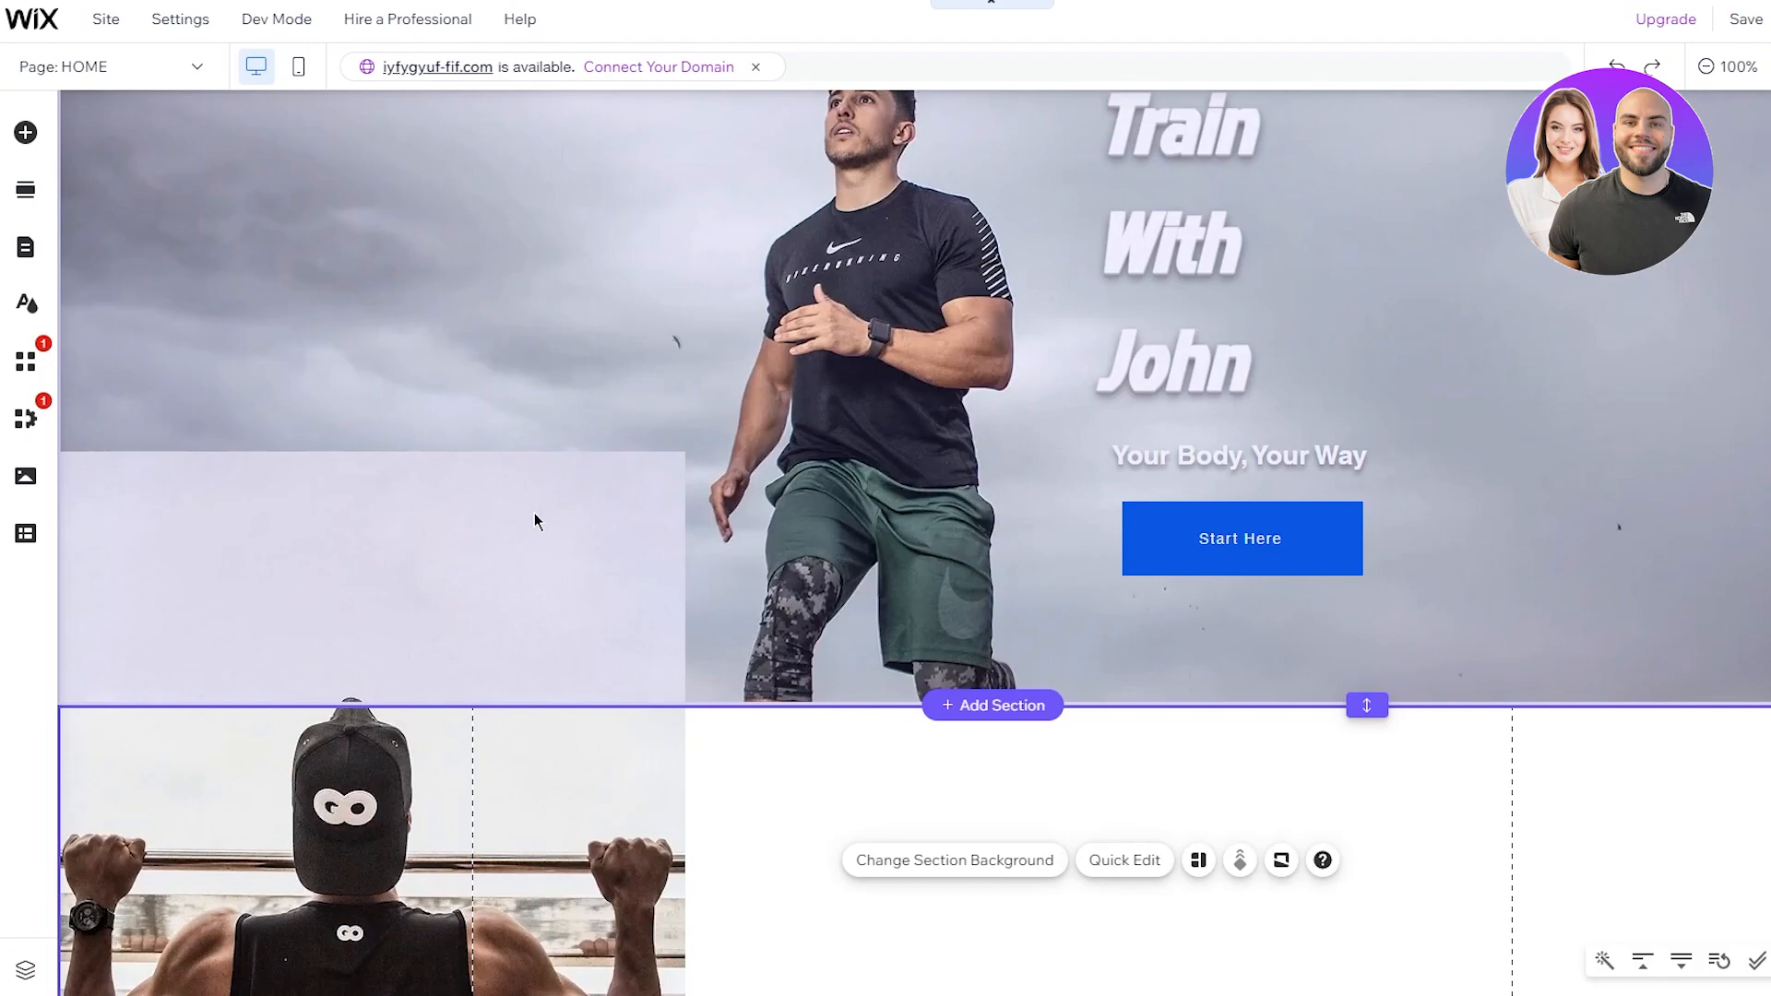
left_click(572, 511)
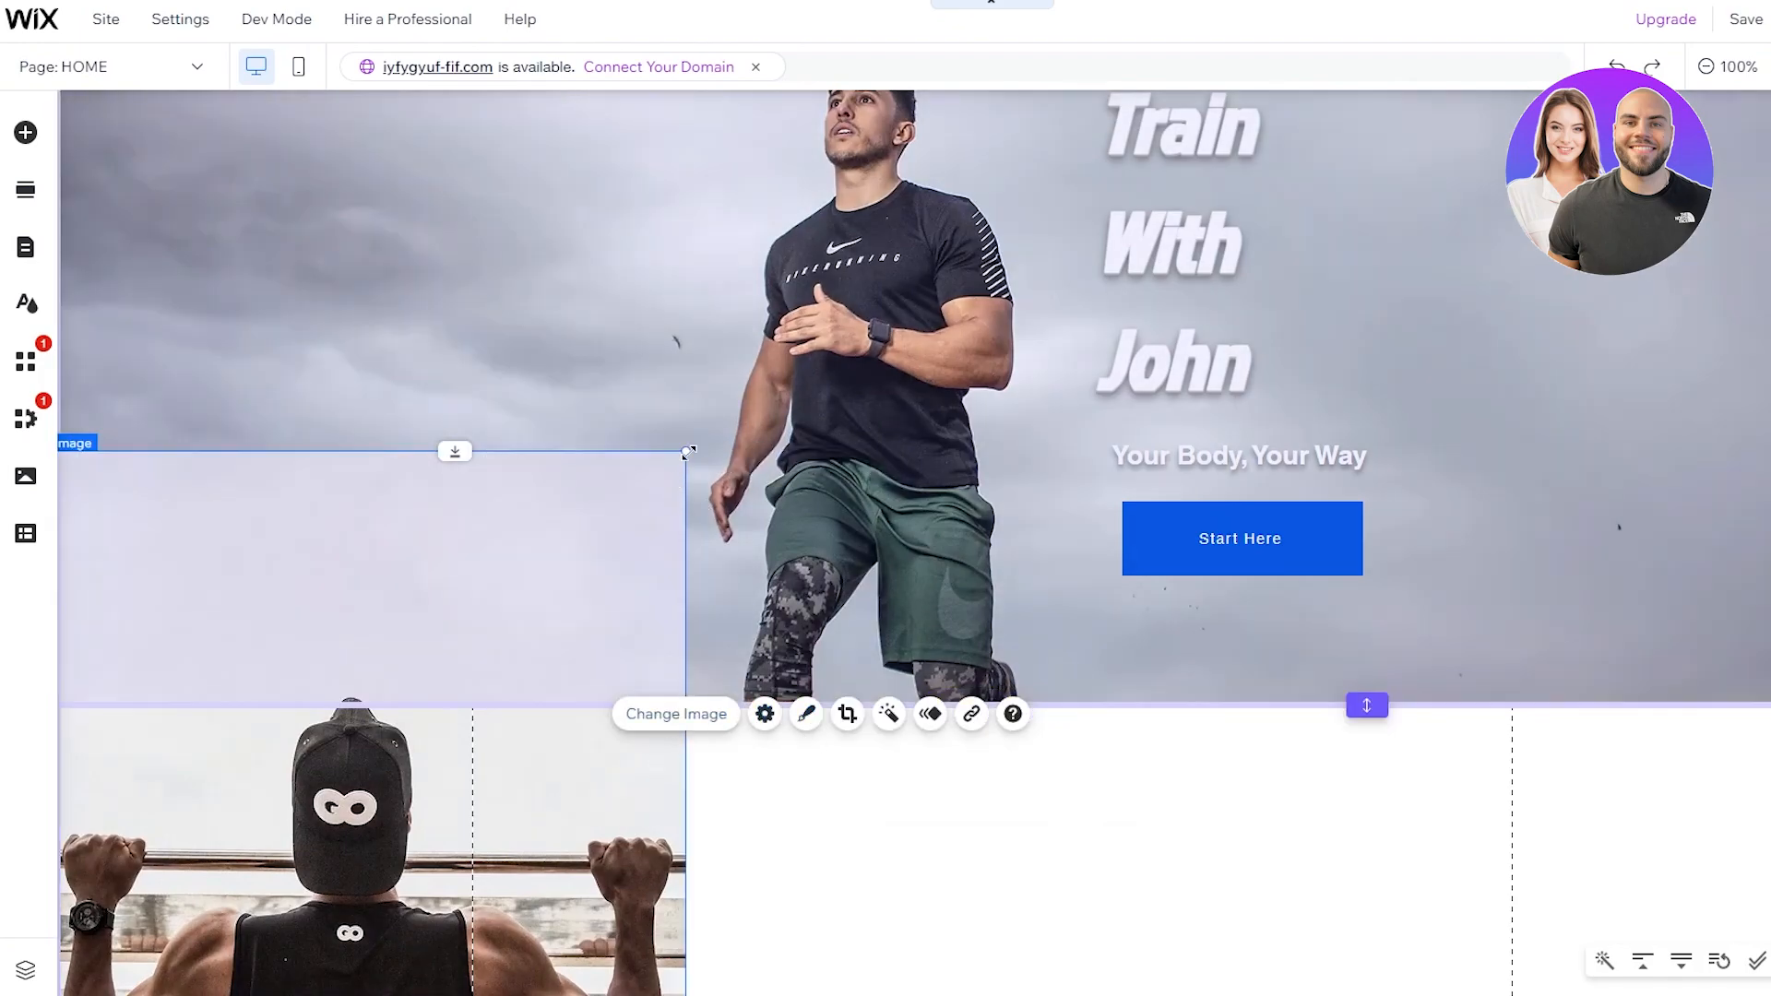
mouse_move(687, 452)
left_mouse_down()
mouse_move(648, 747)
mouse_move(696, 771)
mouse_move(483, 794)
mouse_move(596, 794)
mouse_move(618, 727)
left_mouse_up()
scroll(618, 725, "down", 5)
Step: Nudge the pull-up photo slightly right and down, then select the white photo section
left_click(625, 729)
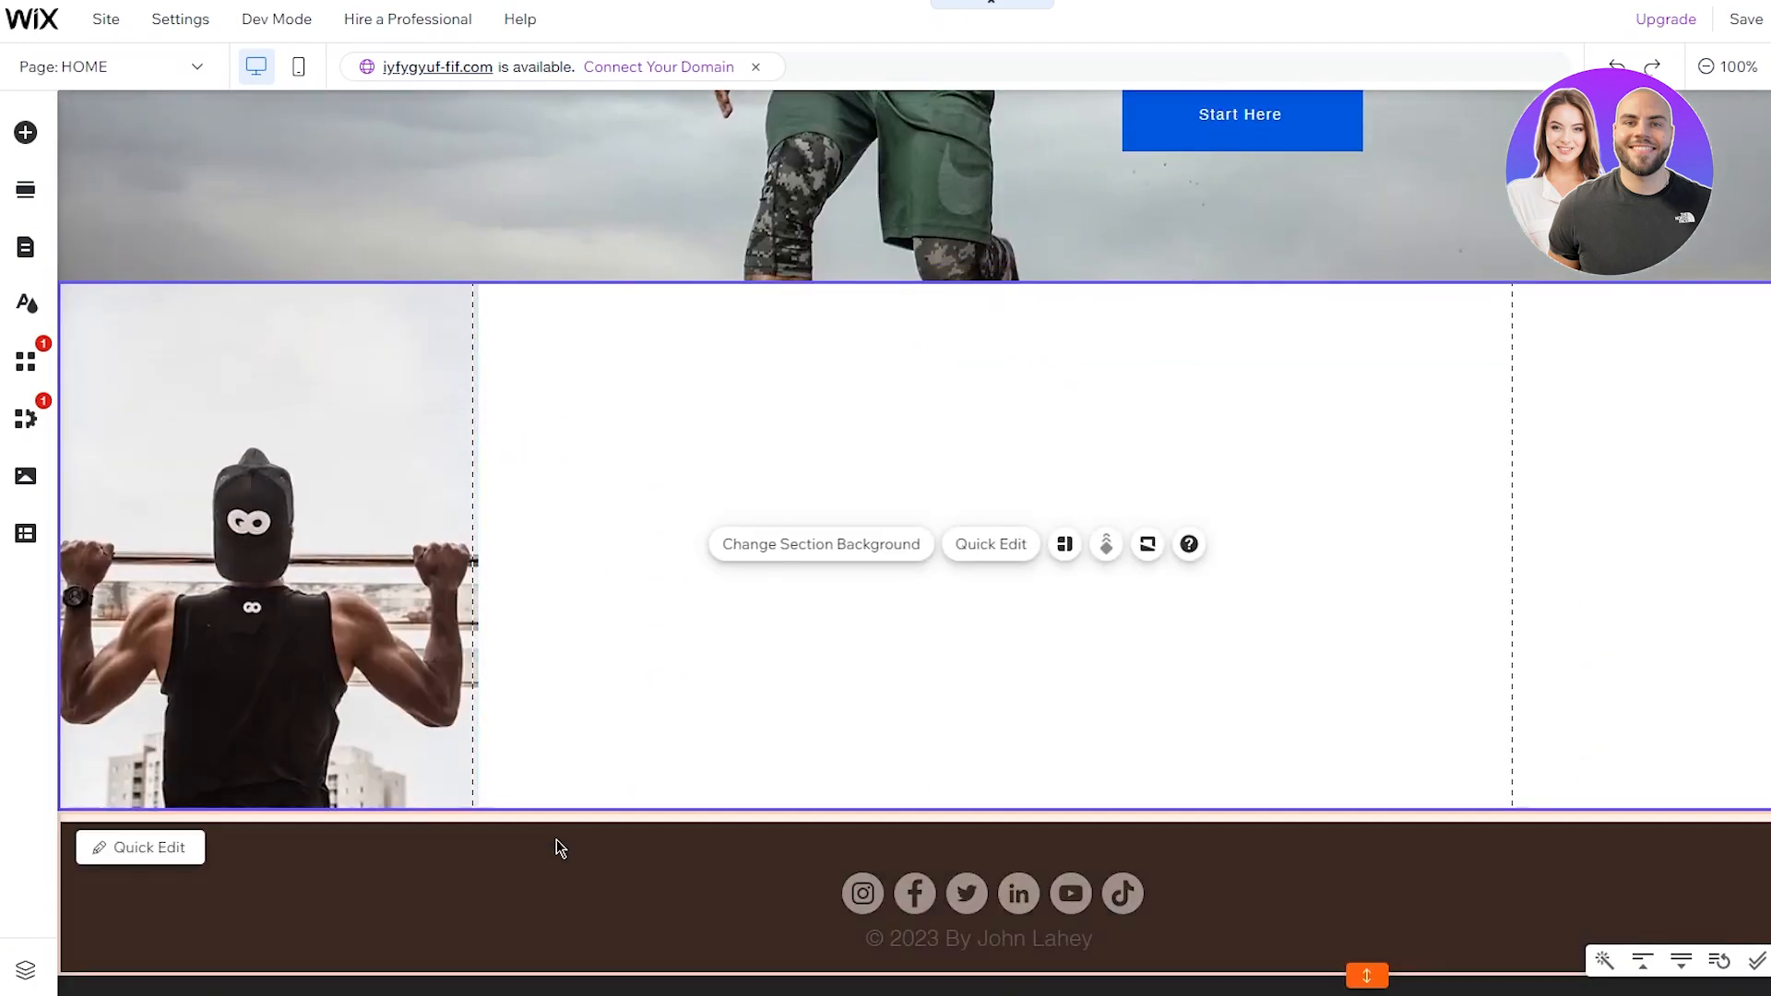
scroll(530, 799, "up", 4)
left_click(529, 487)
left_click(604, 721)
scroll(782, 725, "down", 4)
left_click(316, 680)
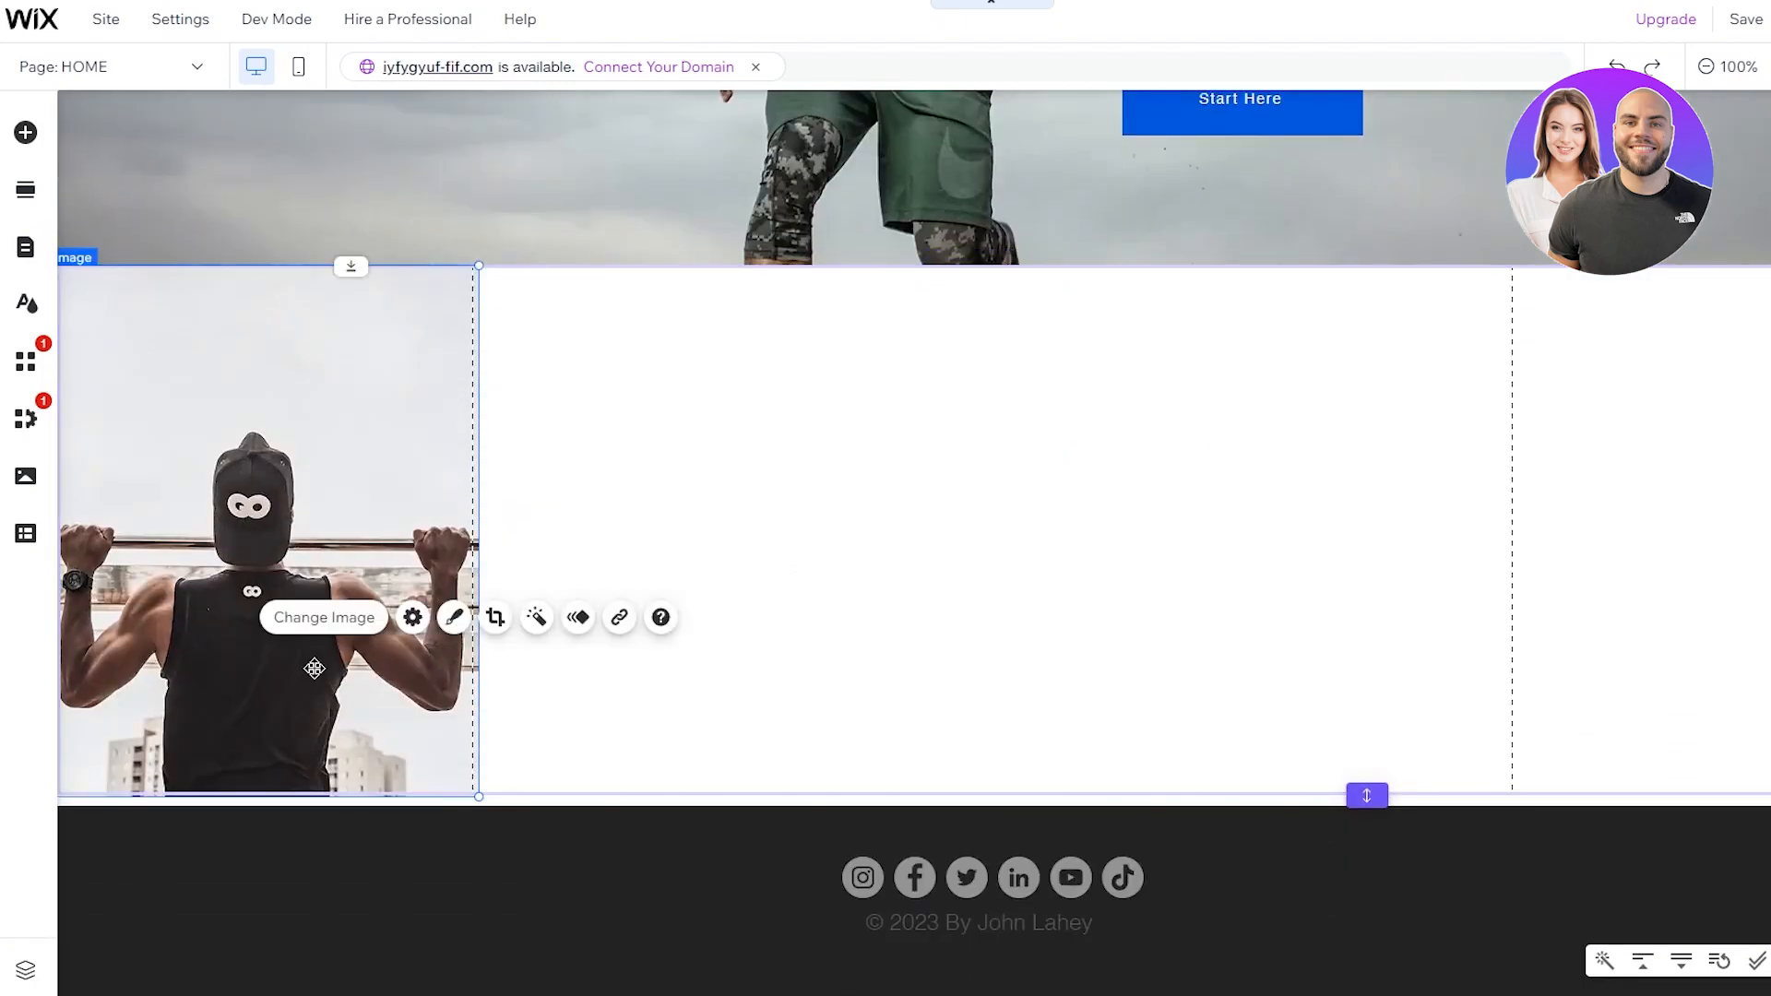
left_click(950, 564)
left_click(247, 557)
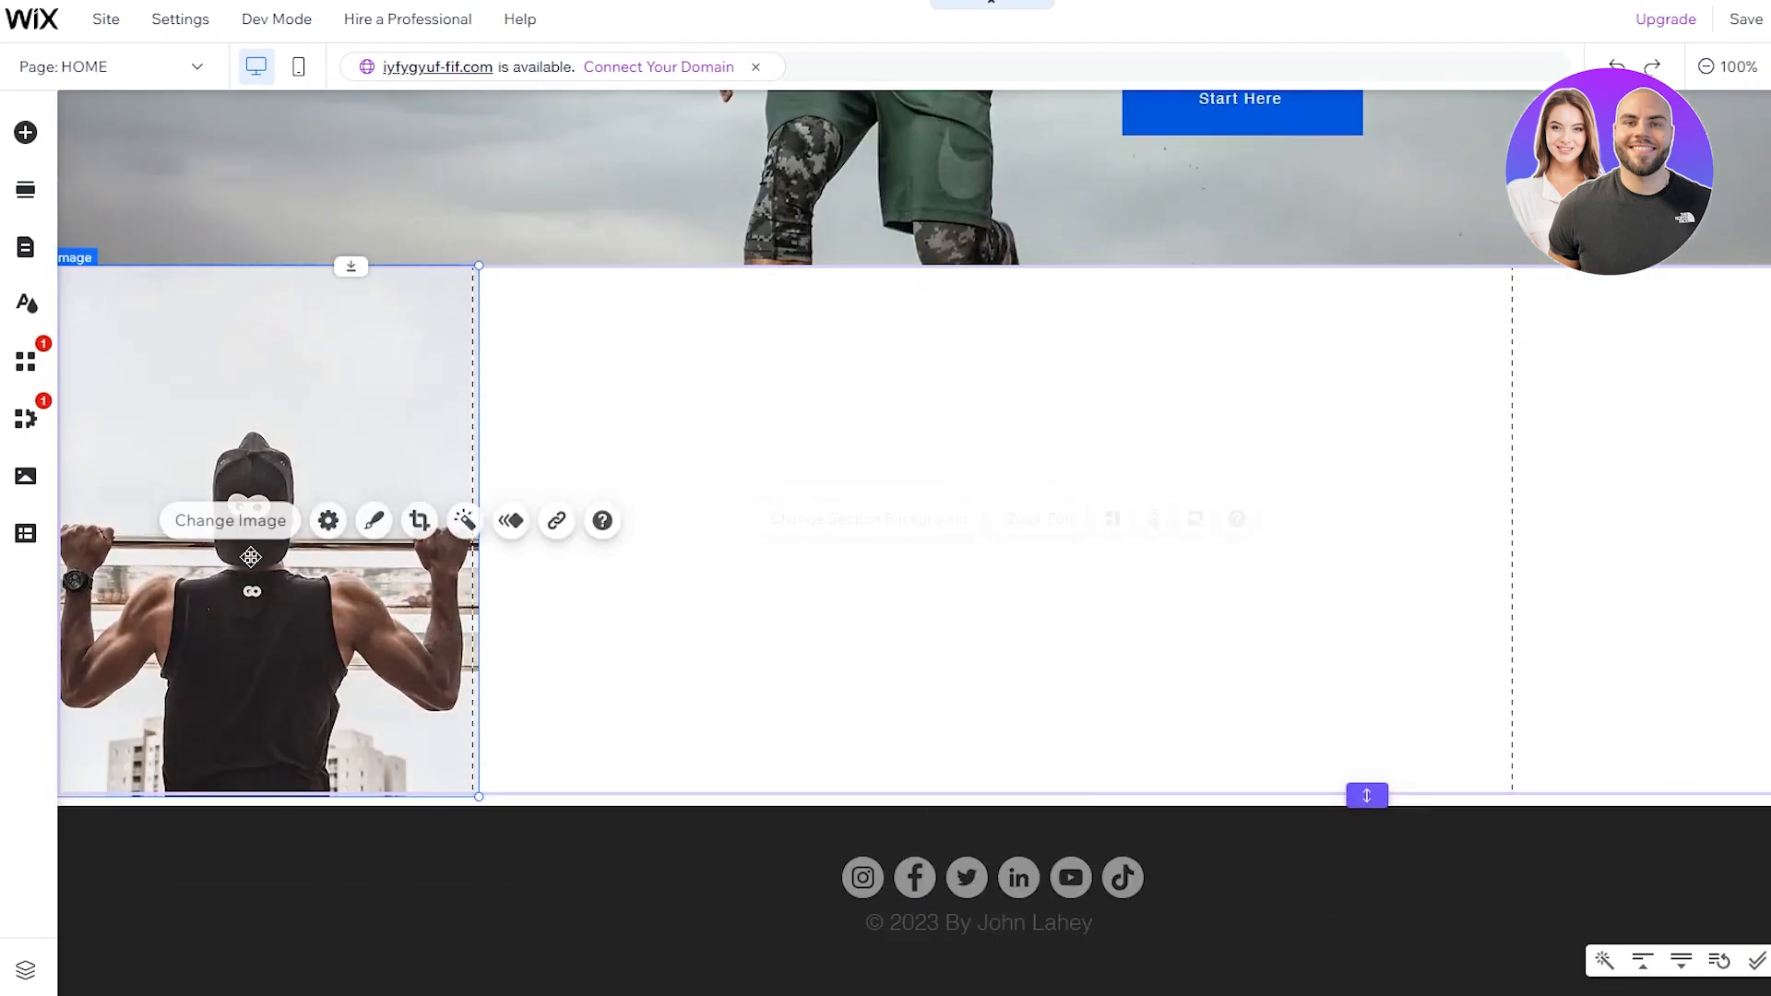
mouse_move(299, 431)
left_mouse_down()
mouse_move(339, 442)
mouse_move(301, 439)
left_mouse_up()
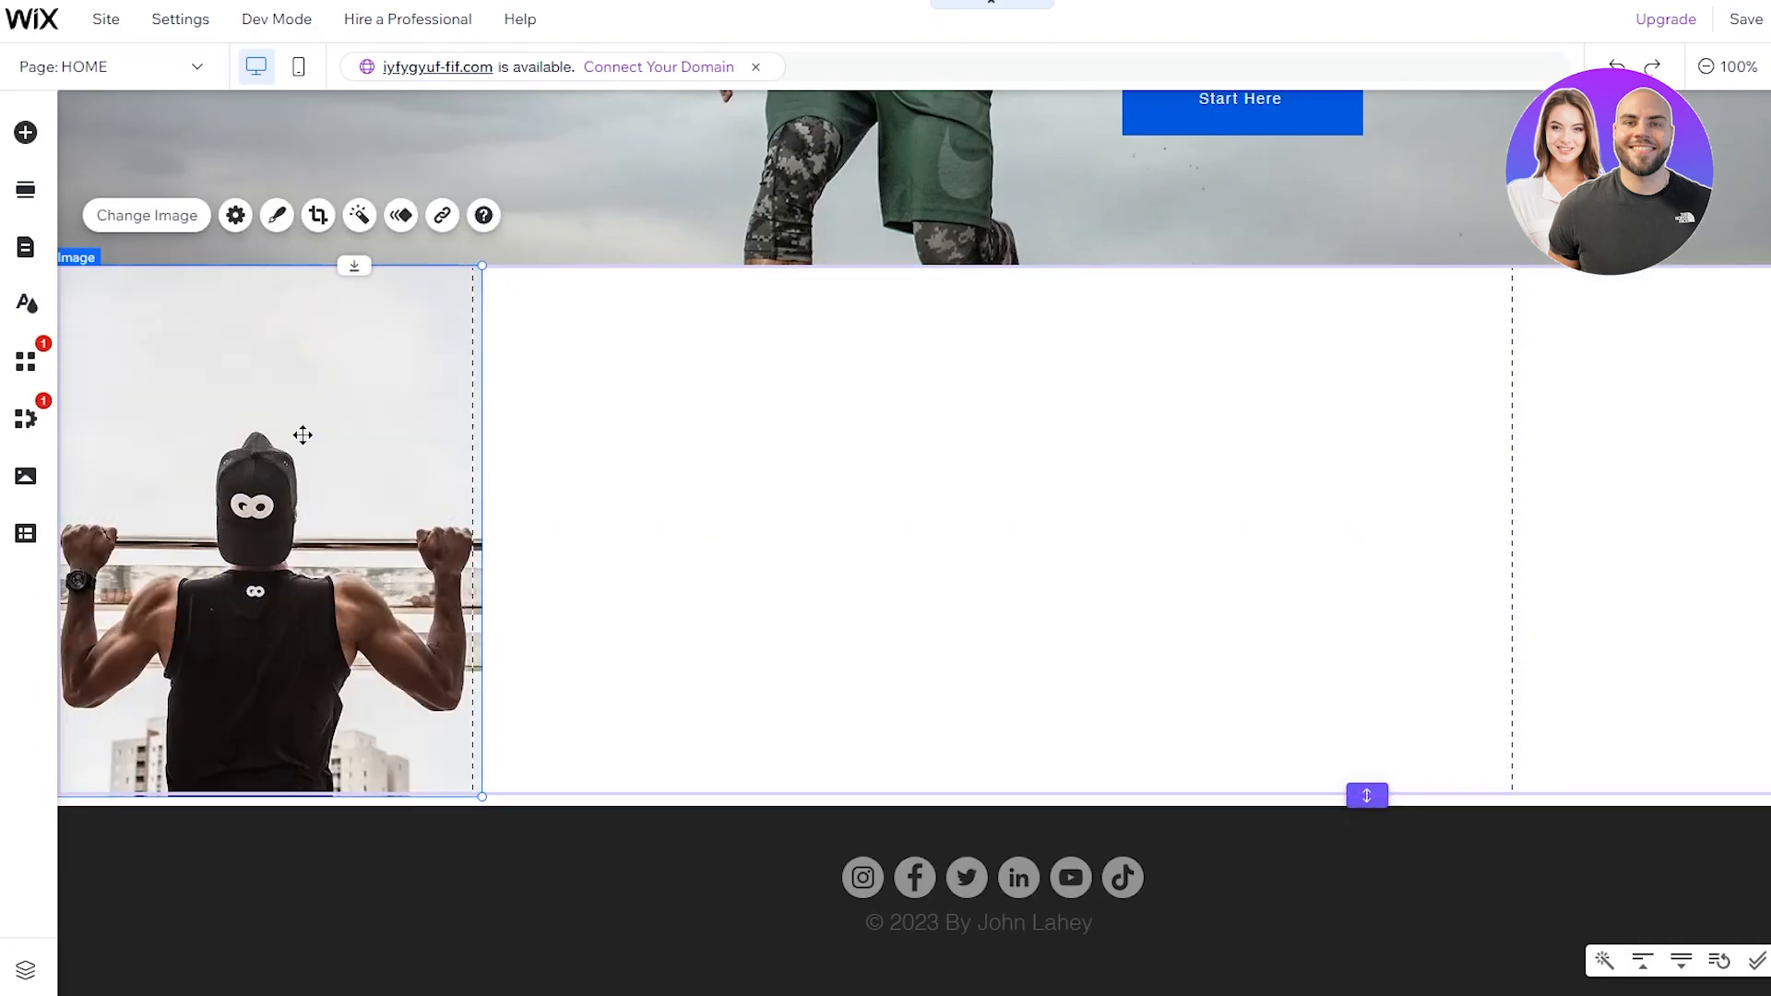
left_click(570, 529)
left_click(590, 886)
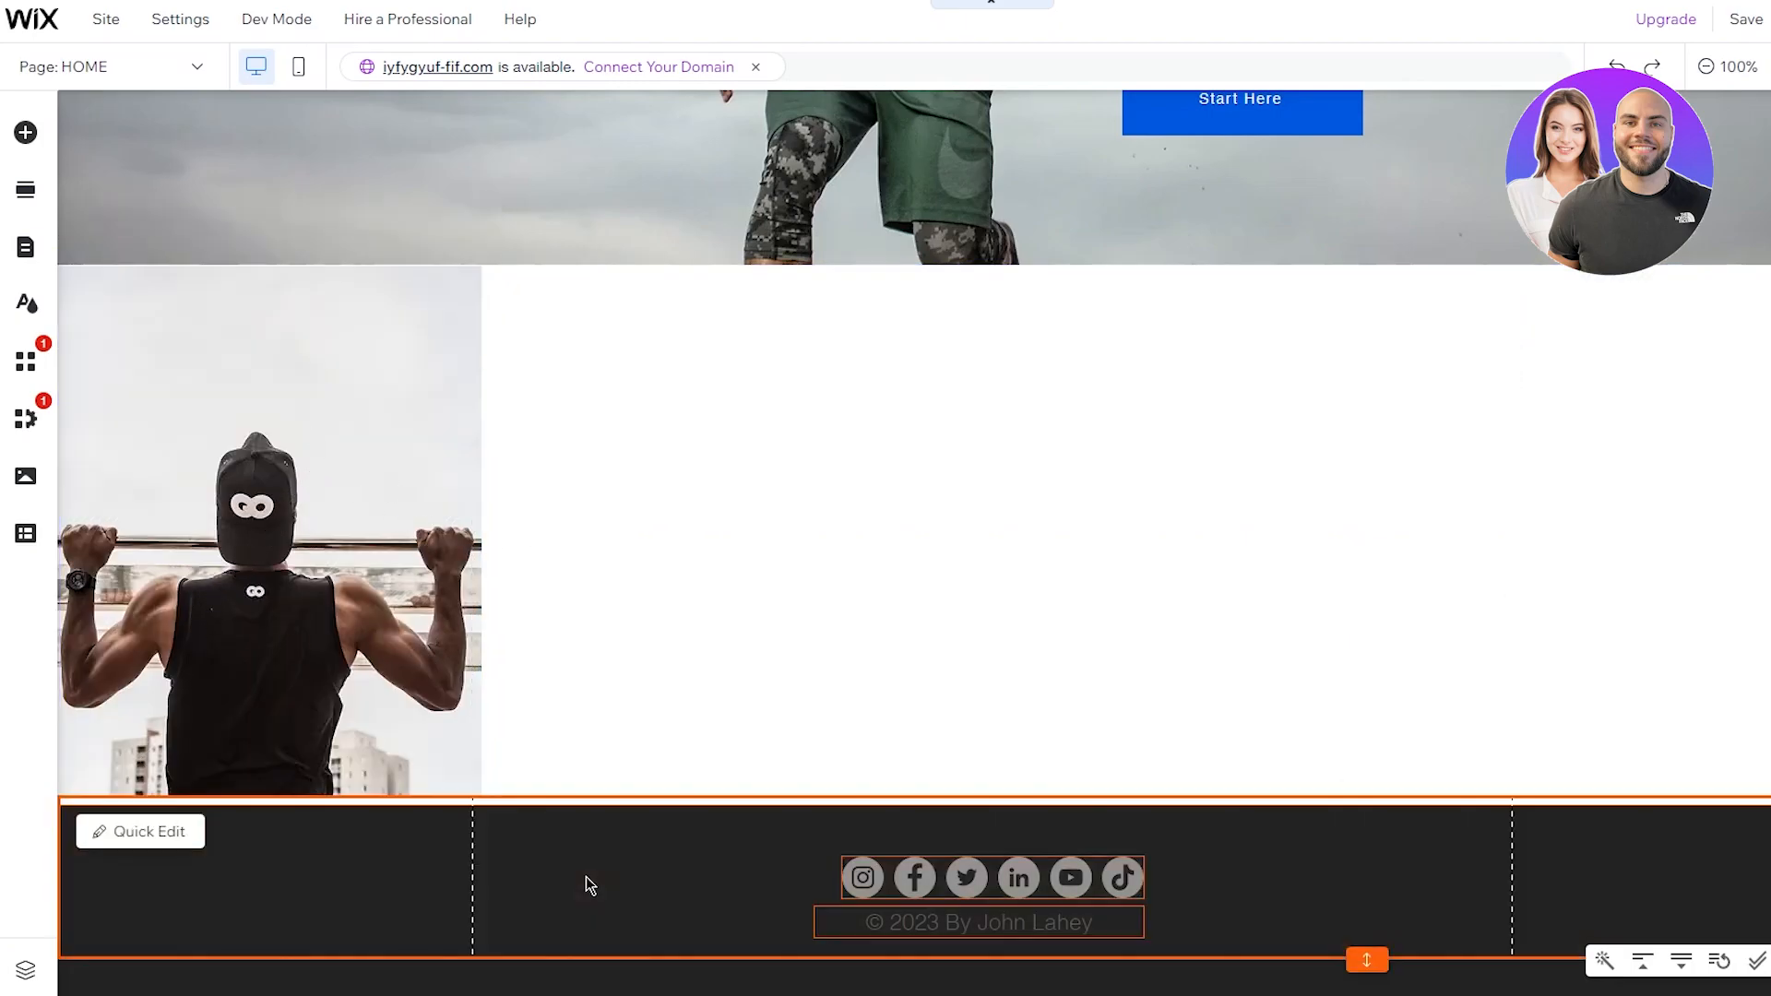
left_click(1087, 762)
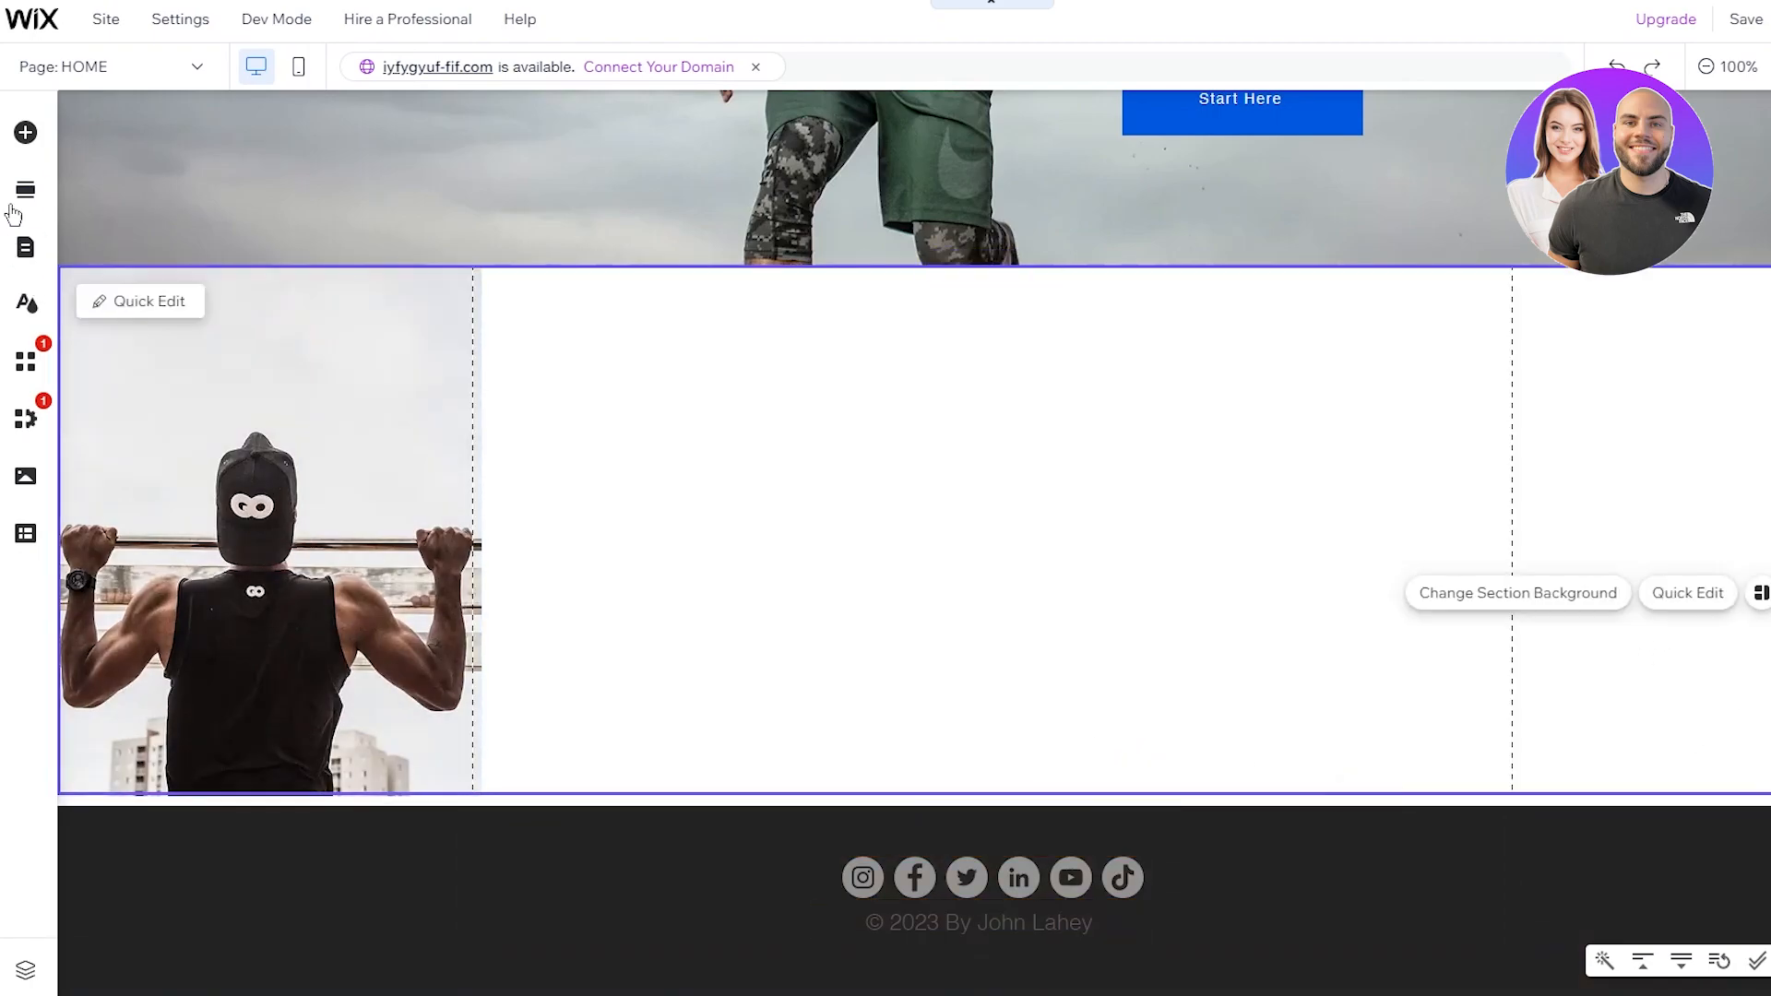
Step: Upload the barbell squat photo and add it to the page
left_click(40, 140)
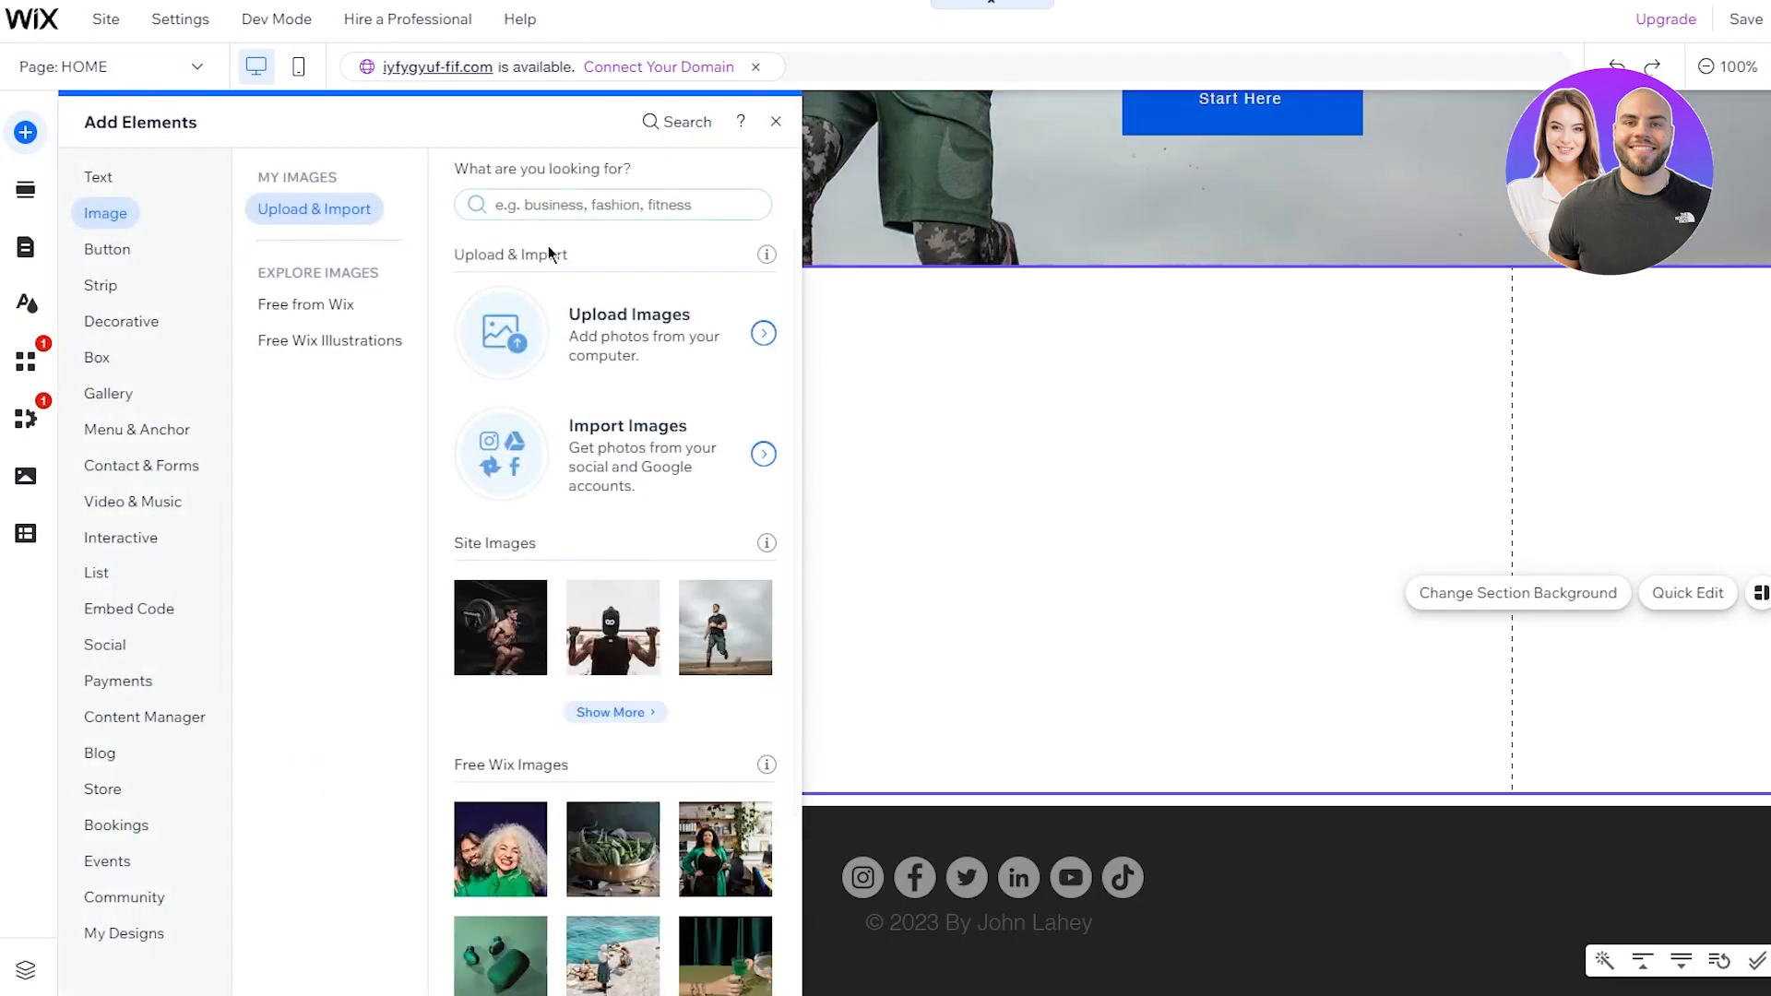
left_click(592, 369)
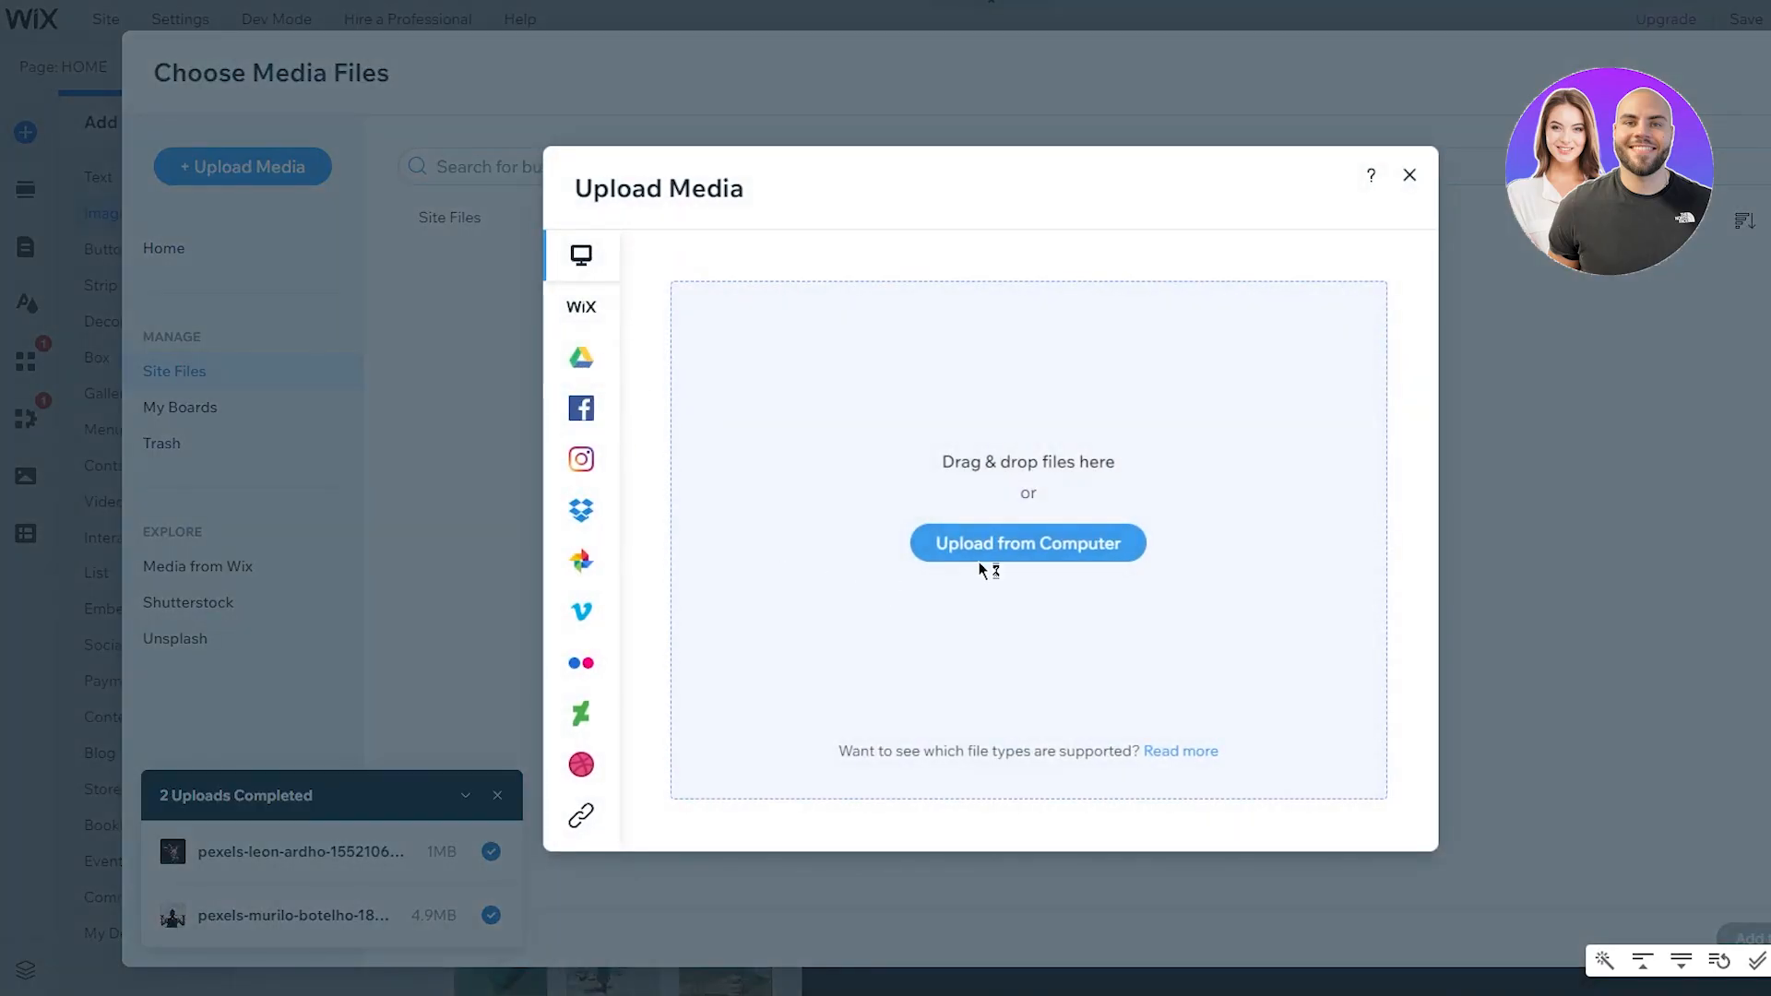
double_click(181, 74)
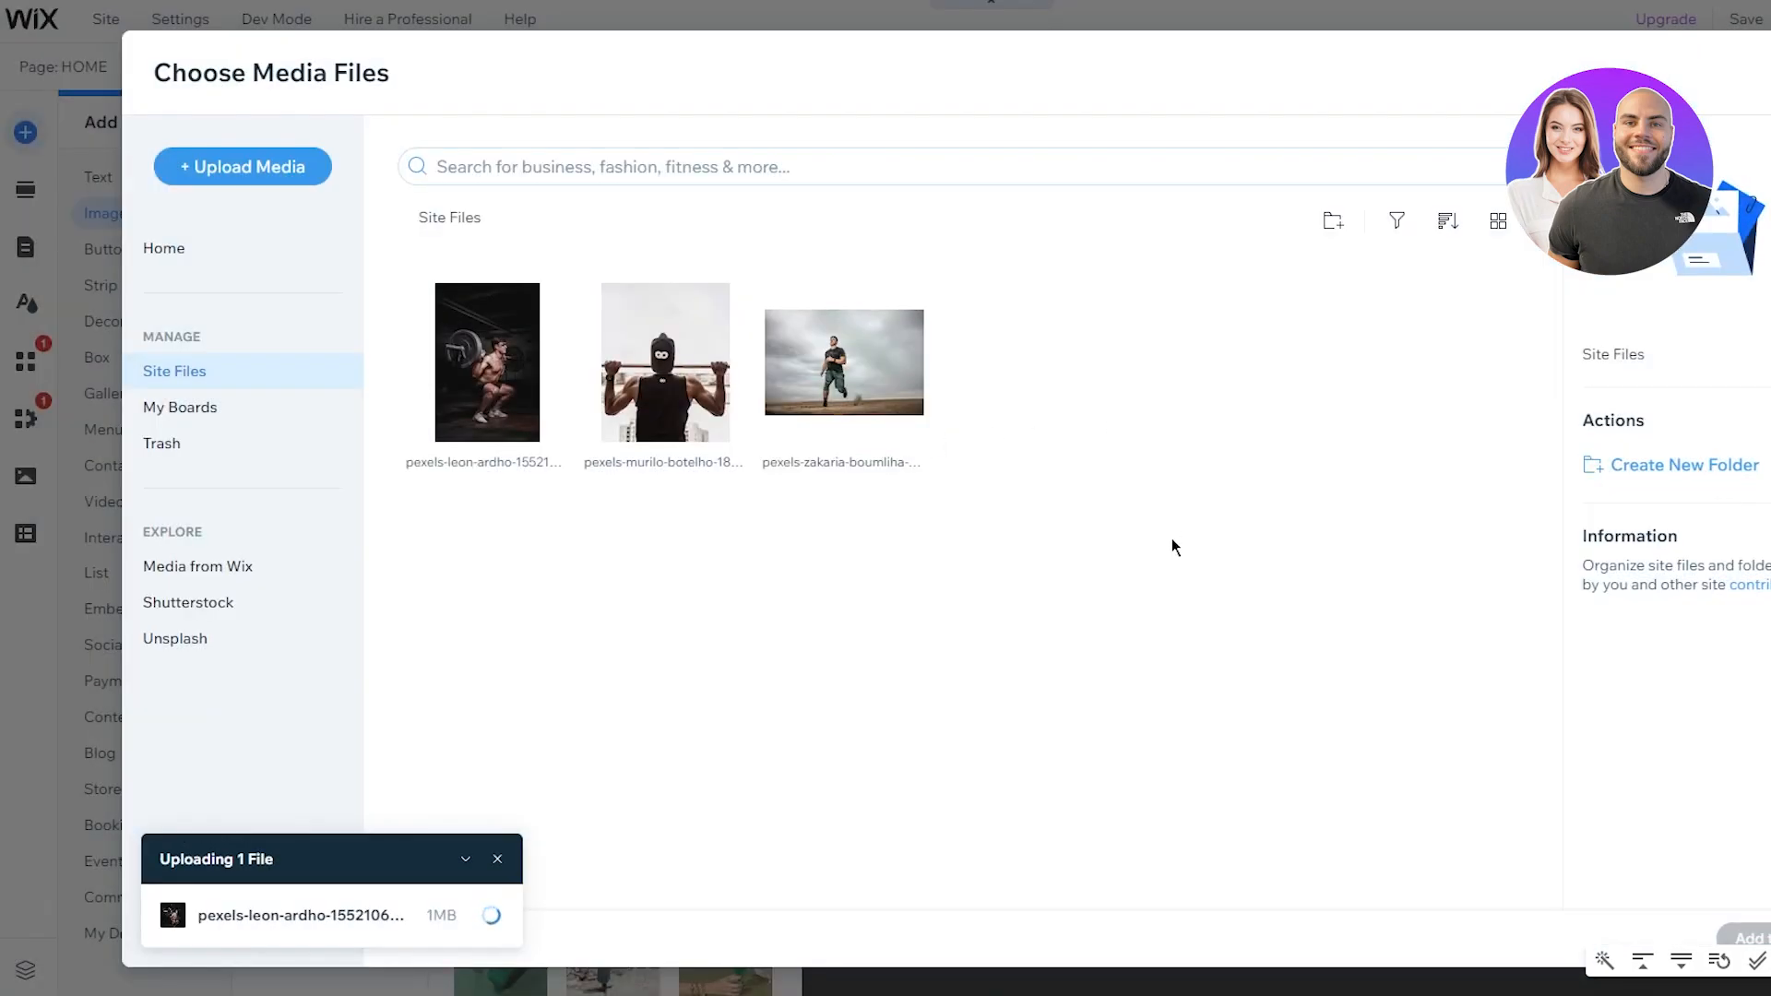
left_click(486, 368)
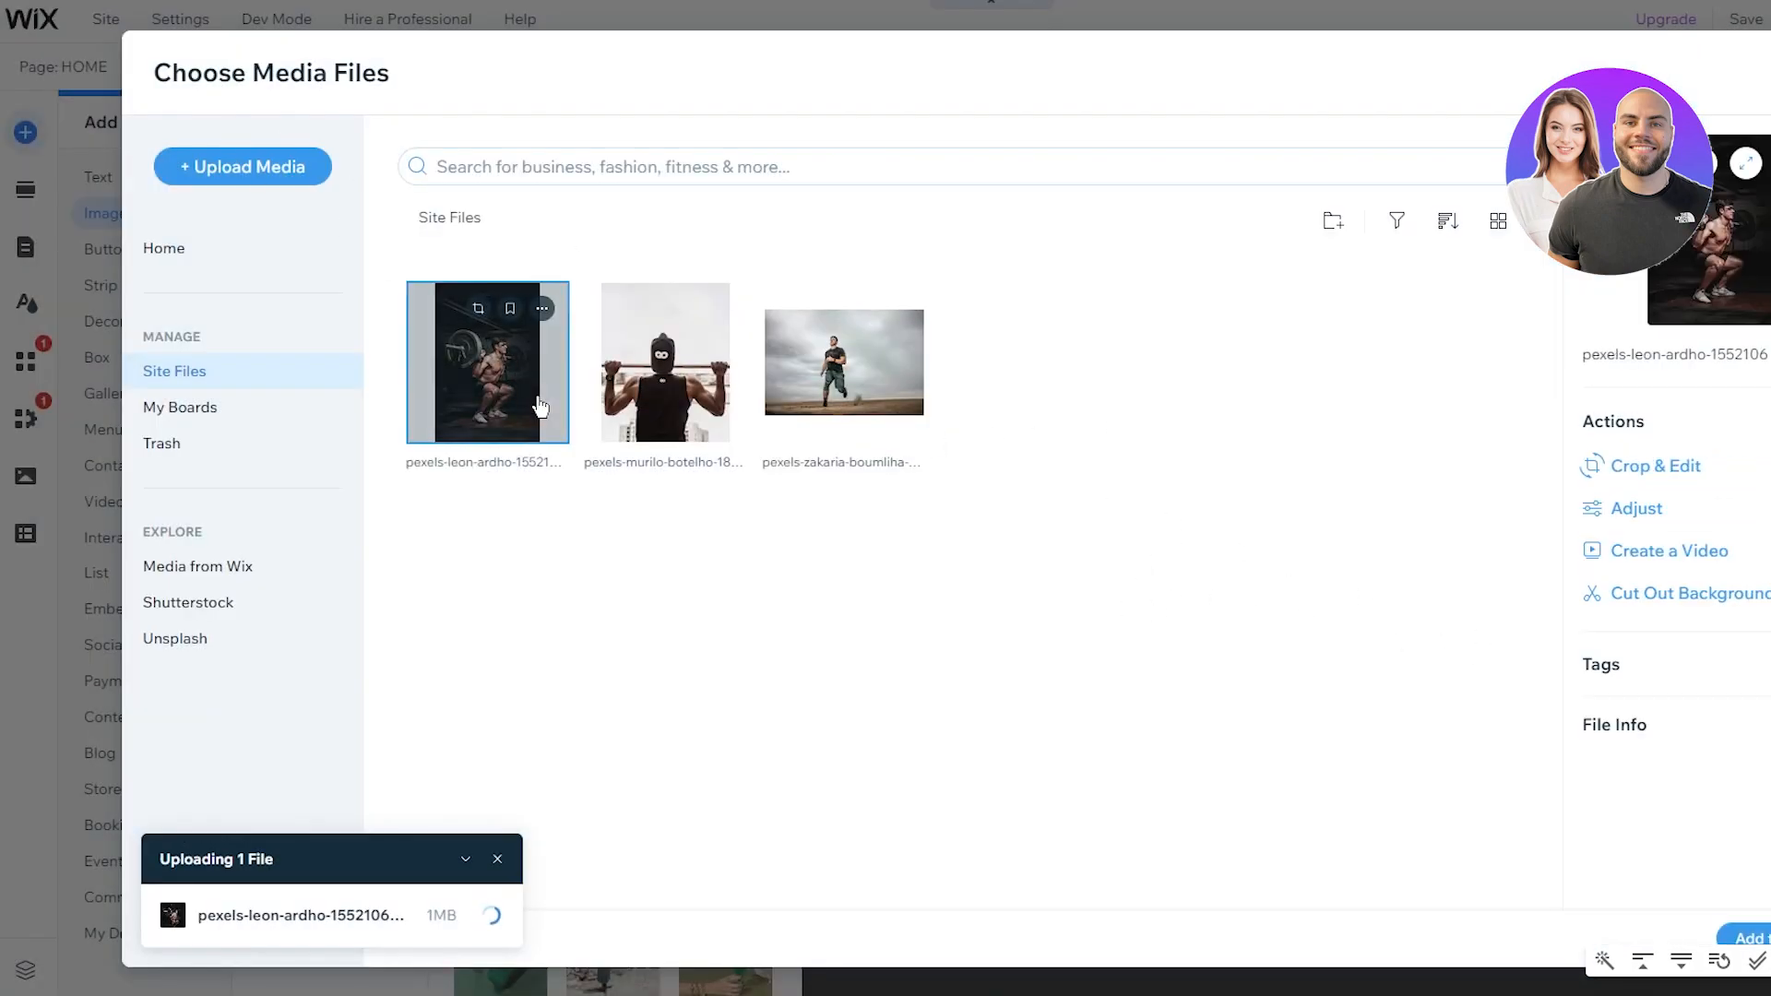
left_click(1747, 937)
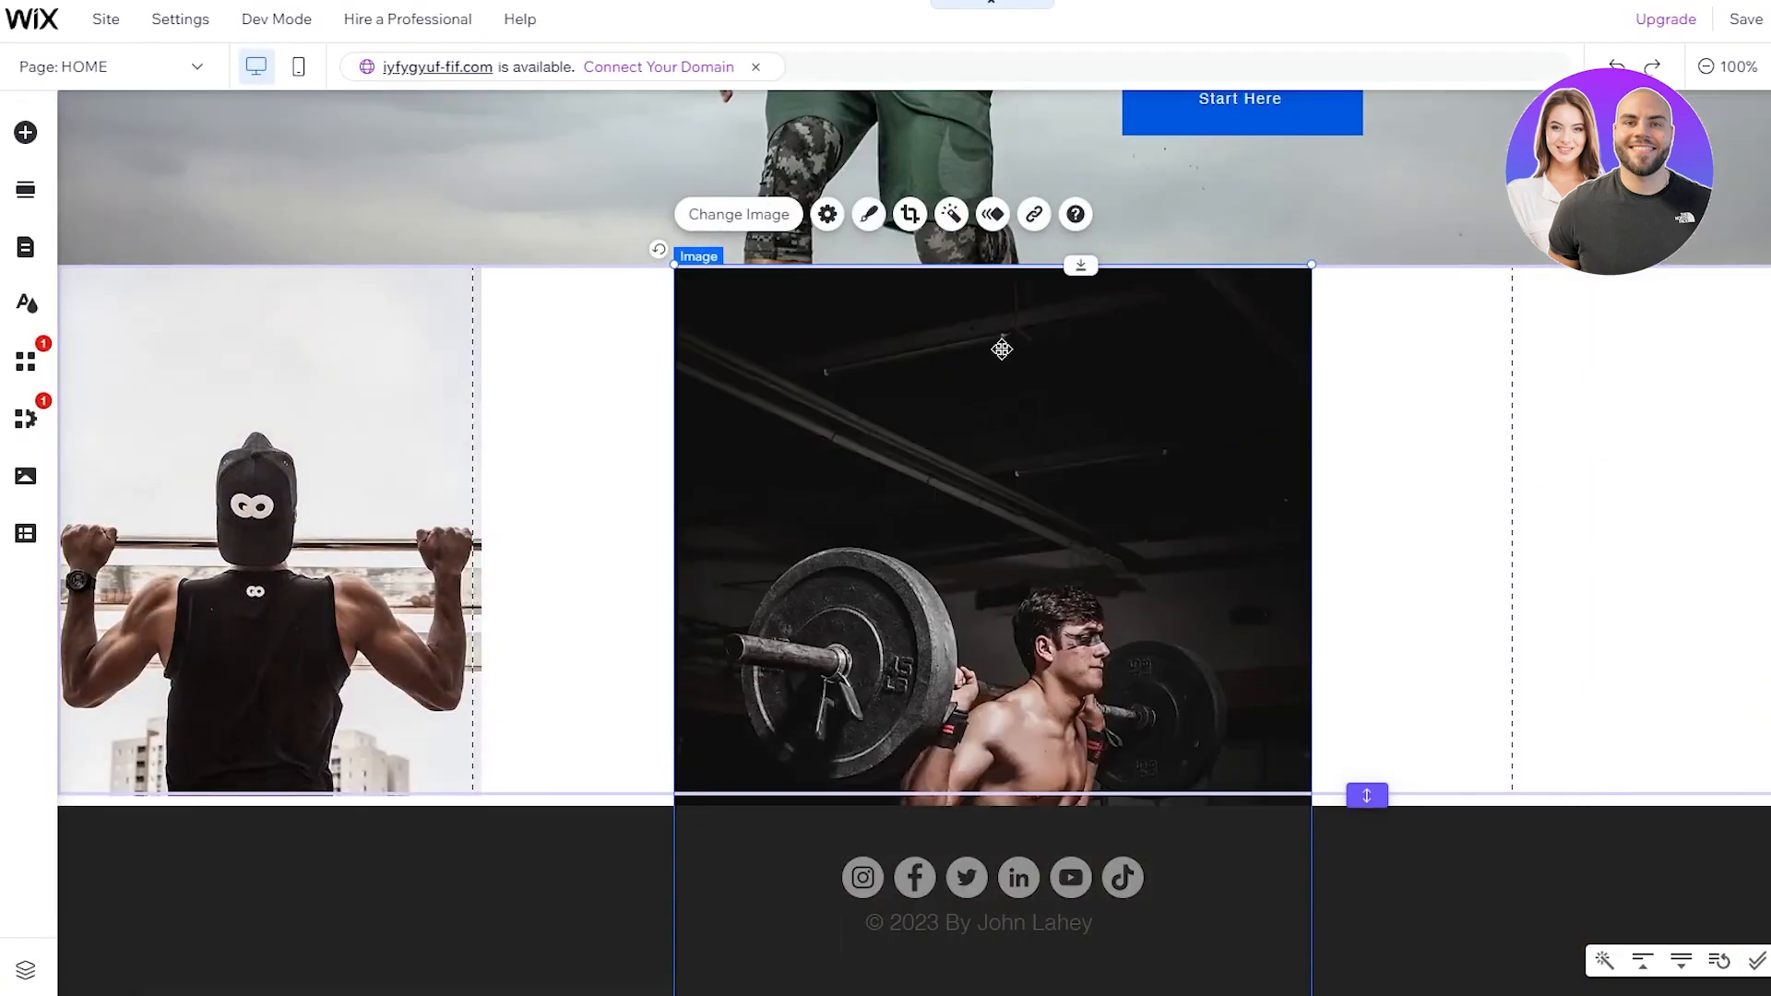
Step: Move the barbell photo to the section's right edge, sized to fill the section height
left_click_drag(674, 265, 771, 149)
left_click_drag(1014, 463, 1729, 576)
left_click_drag(1525, 576, 1588, 557)
mouse_move(1362, 247)
left_mouse_down()
mouse_move(1343, 229)
mouse_move(1210, 242)
left_mouse_up()
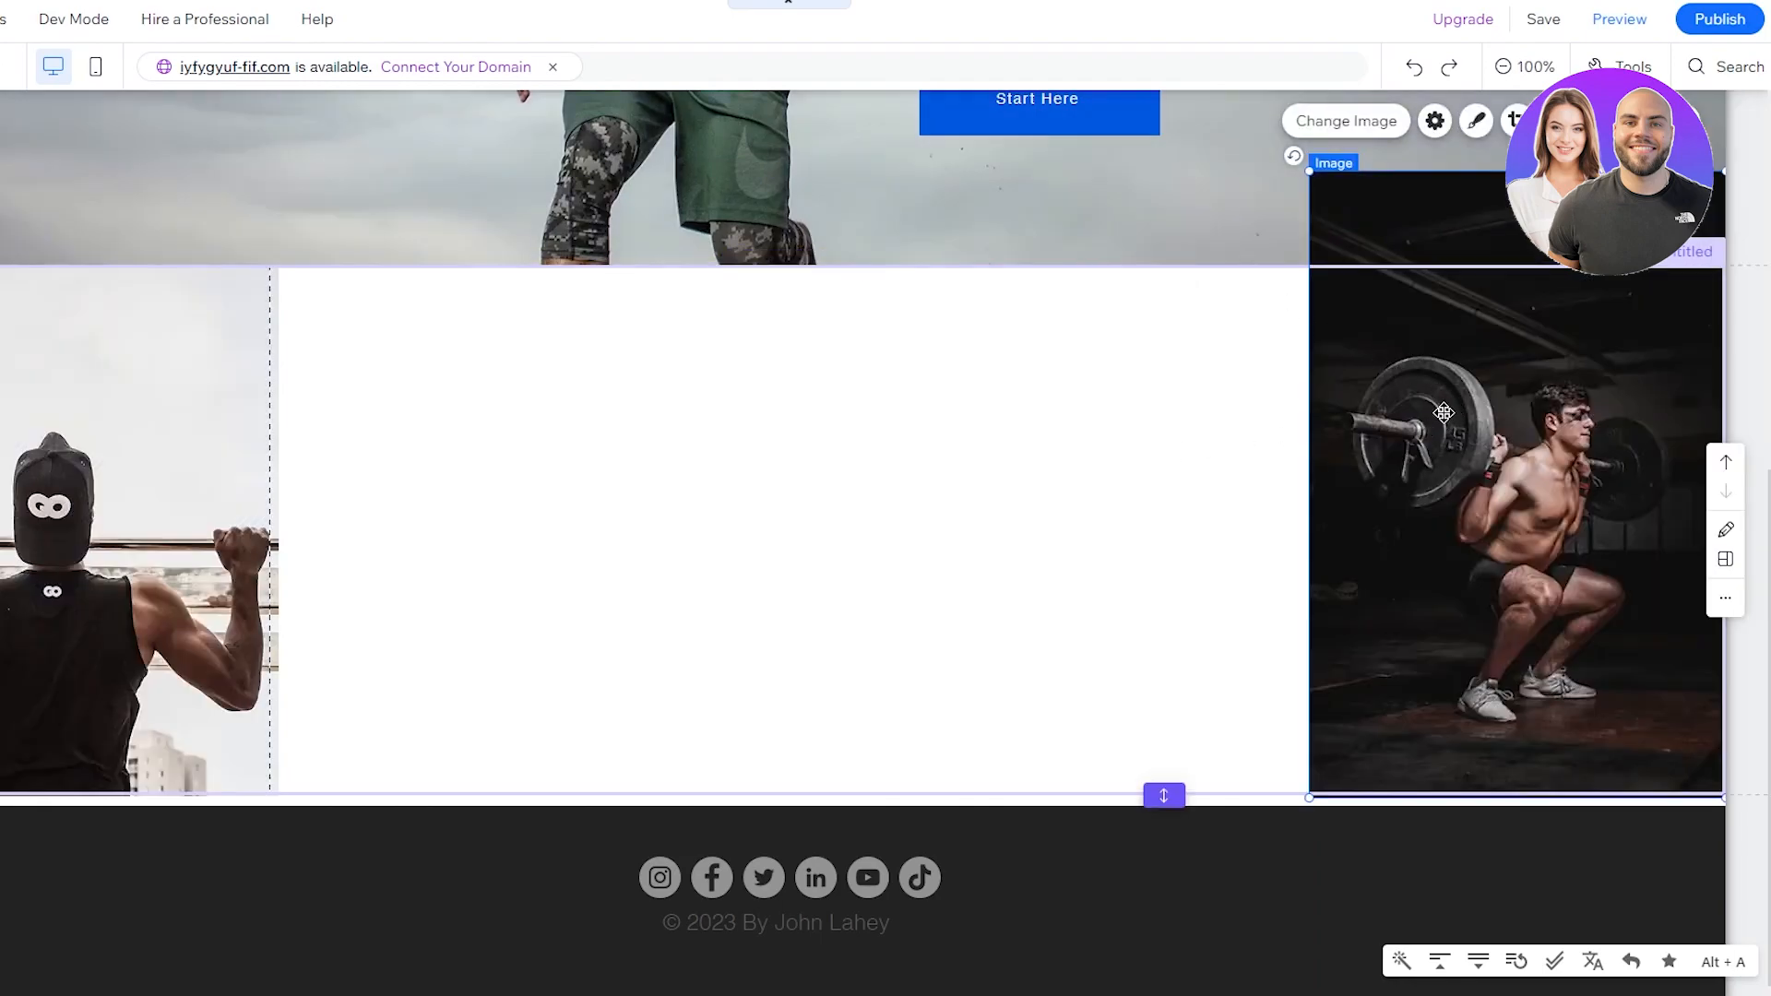
left_click(1140, 429)
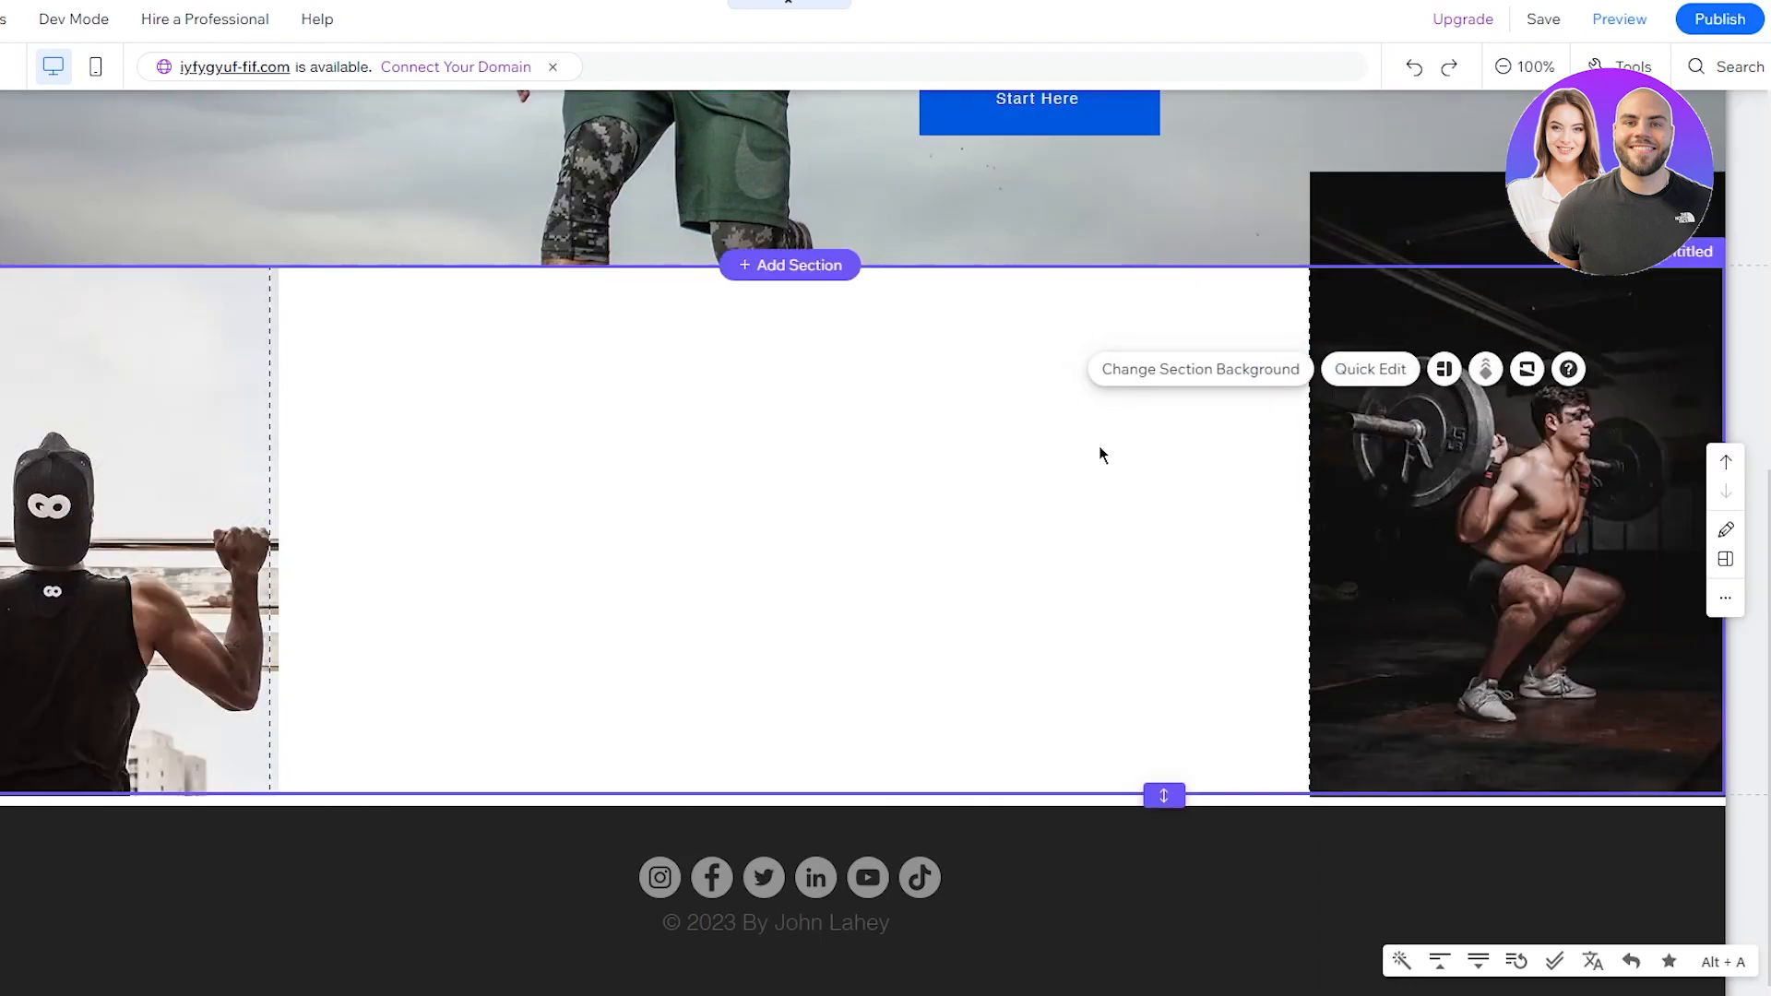
scroll(1422, 268, "up", 5)
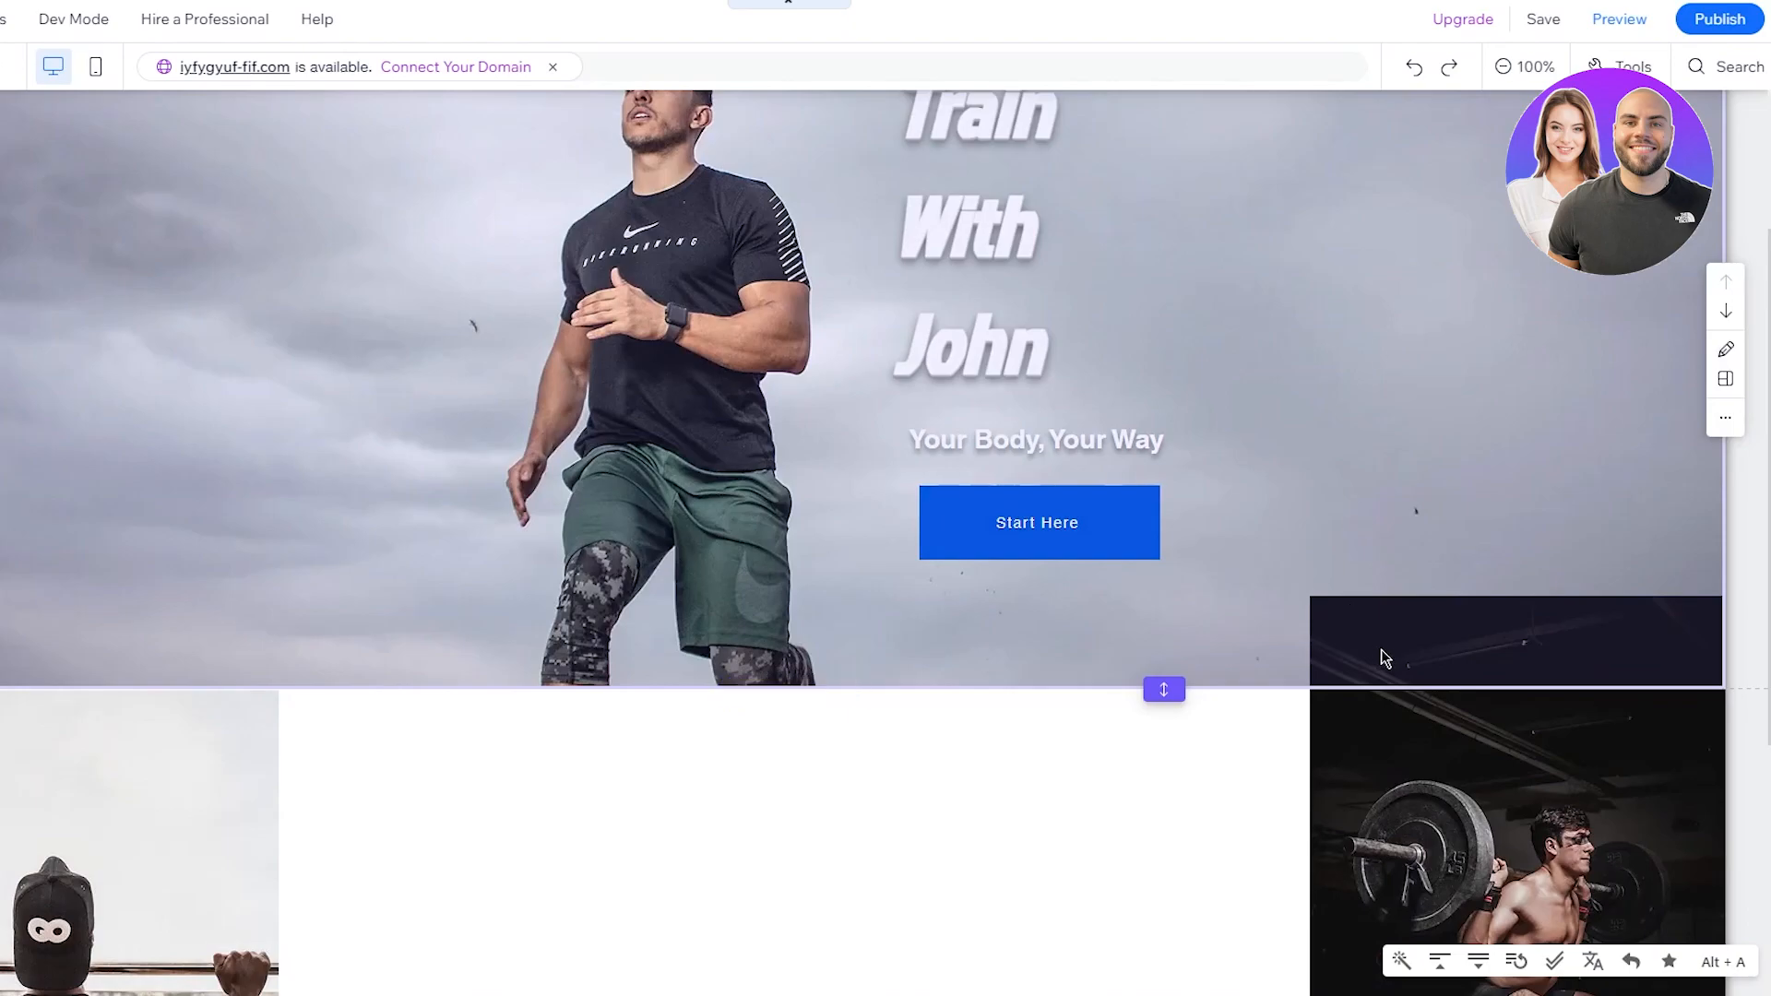
scroll(1396, 645, "down", 2)
scroll(1396, 646, "down", 3)
scroll(1396, 646, "up", 3)
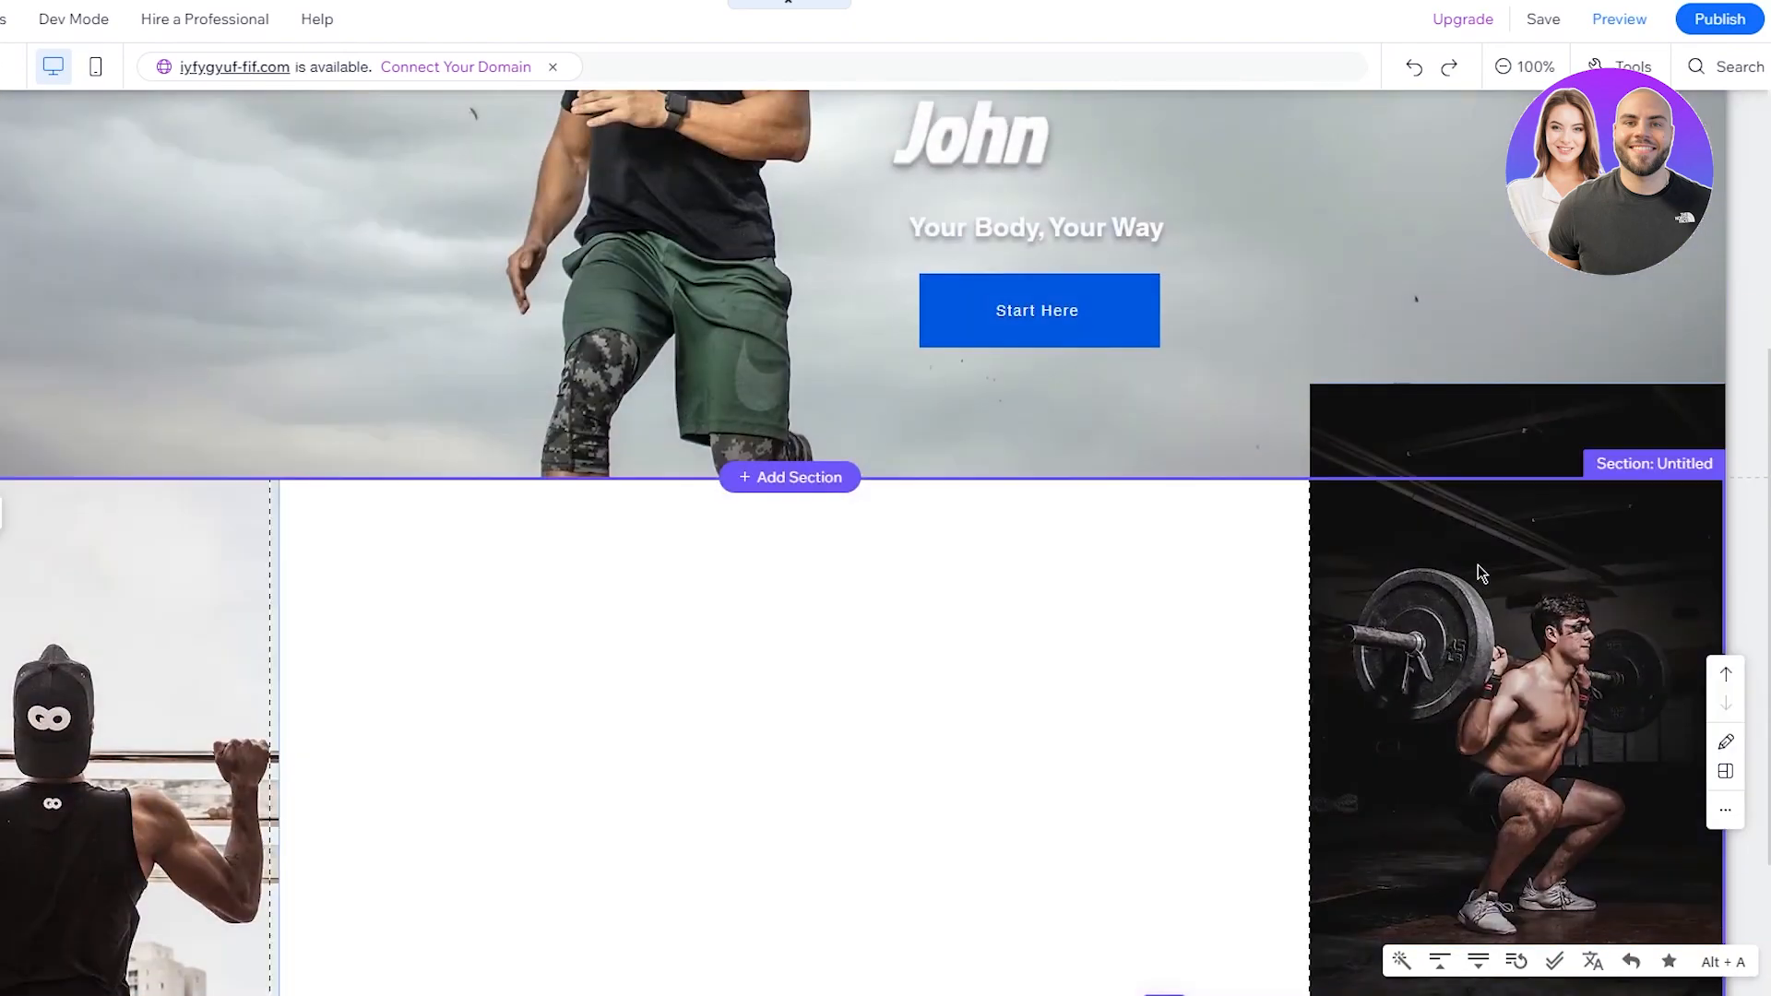
Step: Crop the barbell photo's edges and nudge its left edge slightly inward
left_click(1460, 468)
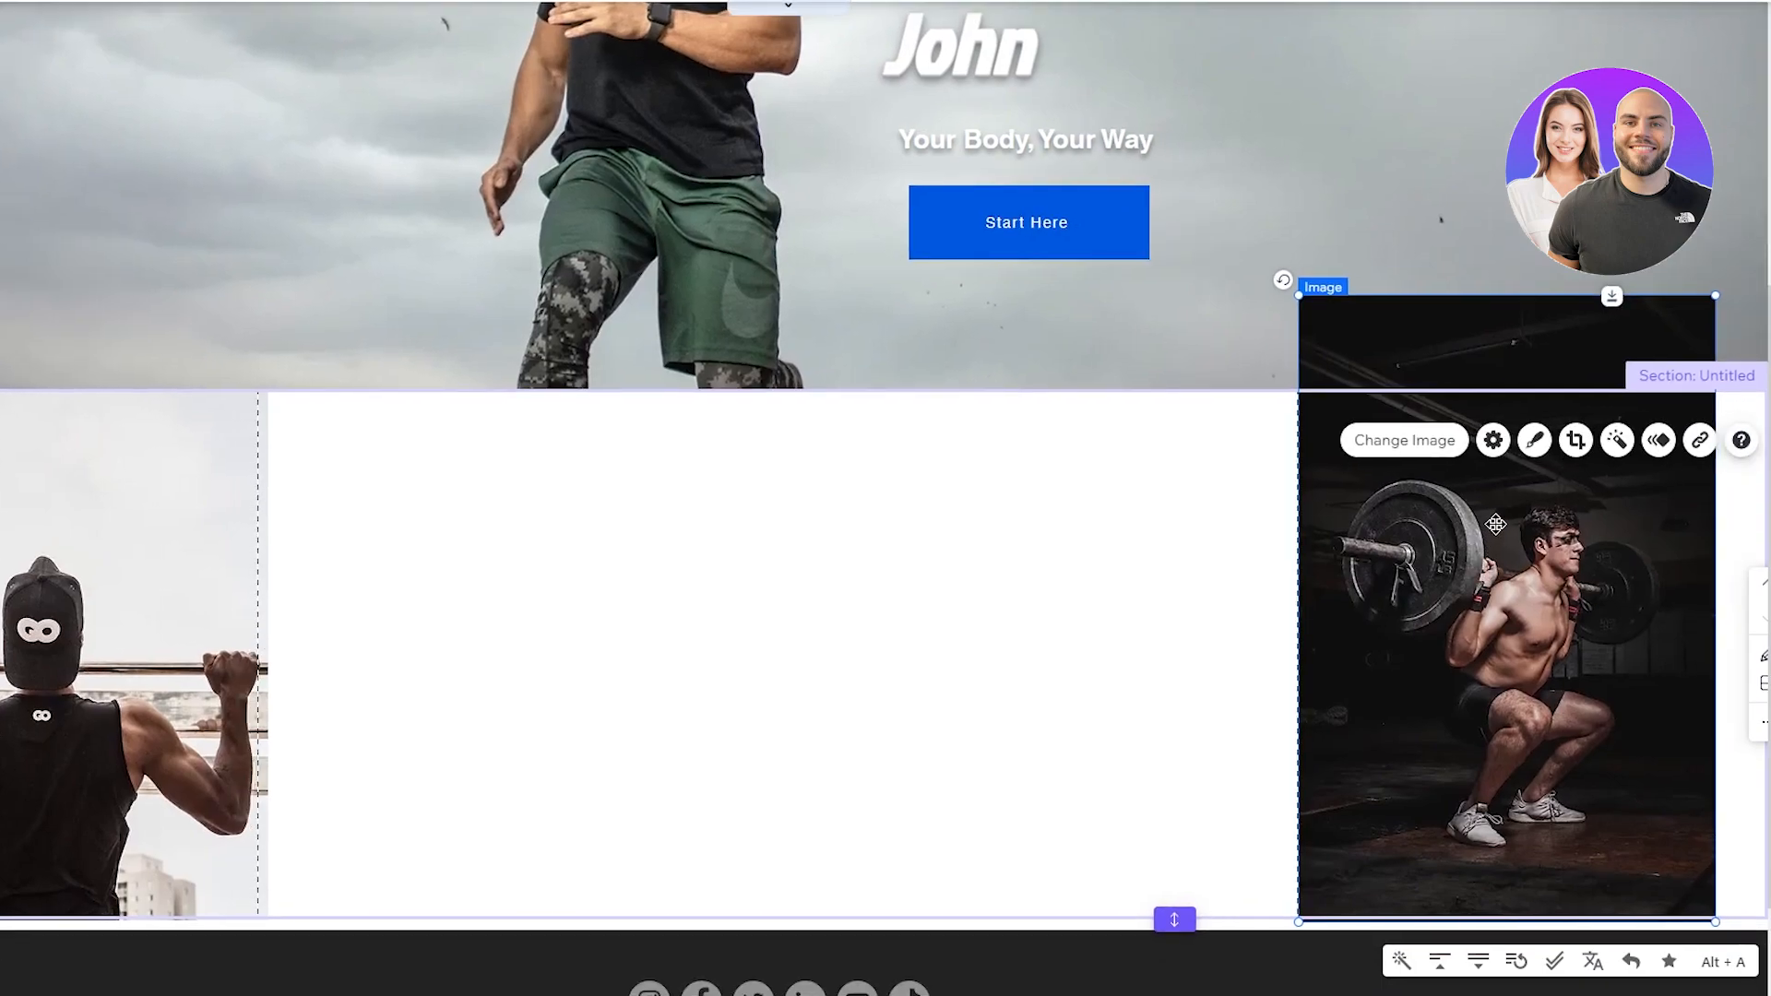
left_click(1536, 440)
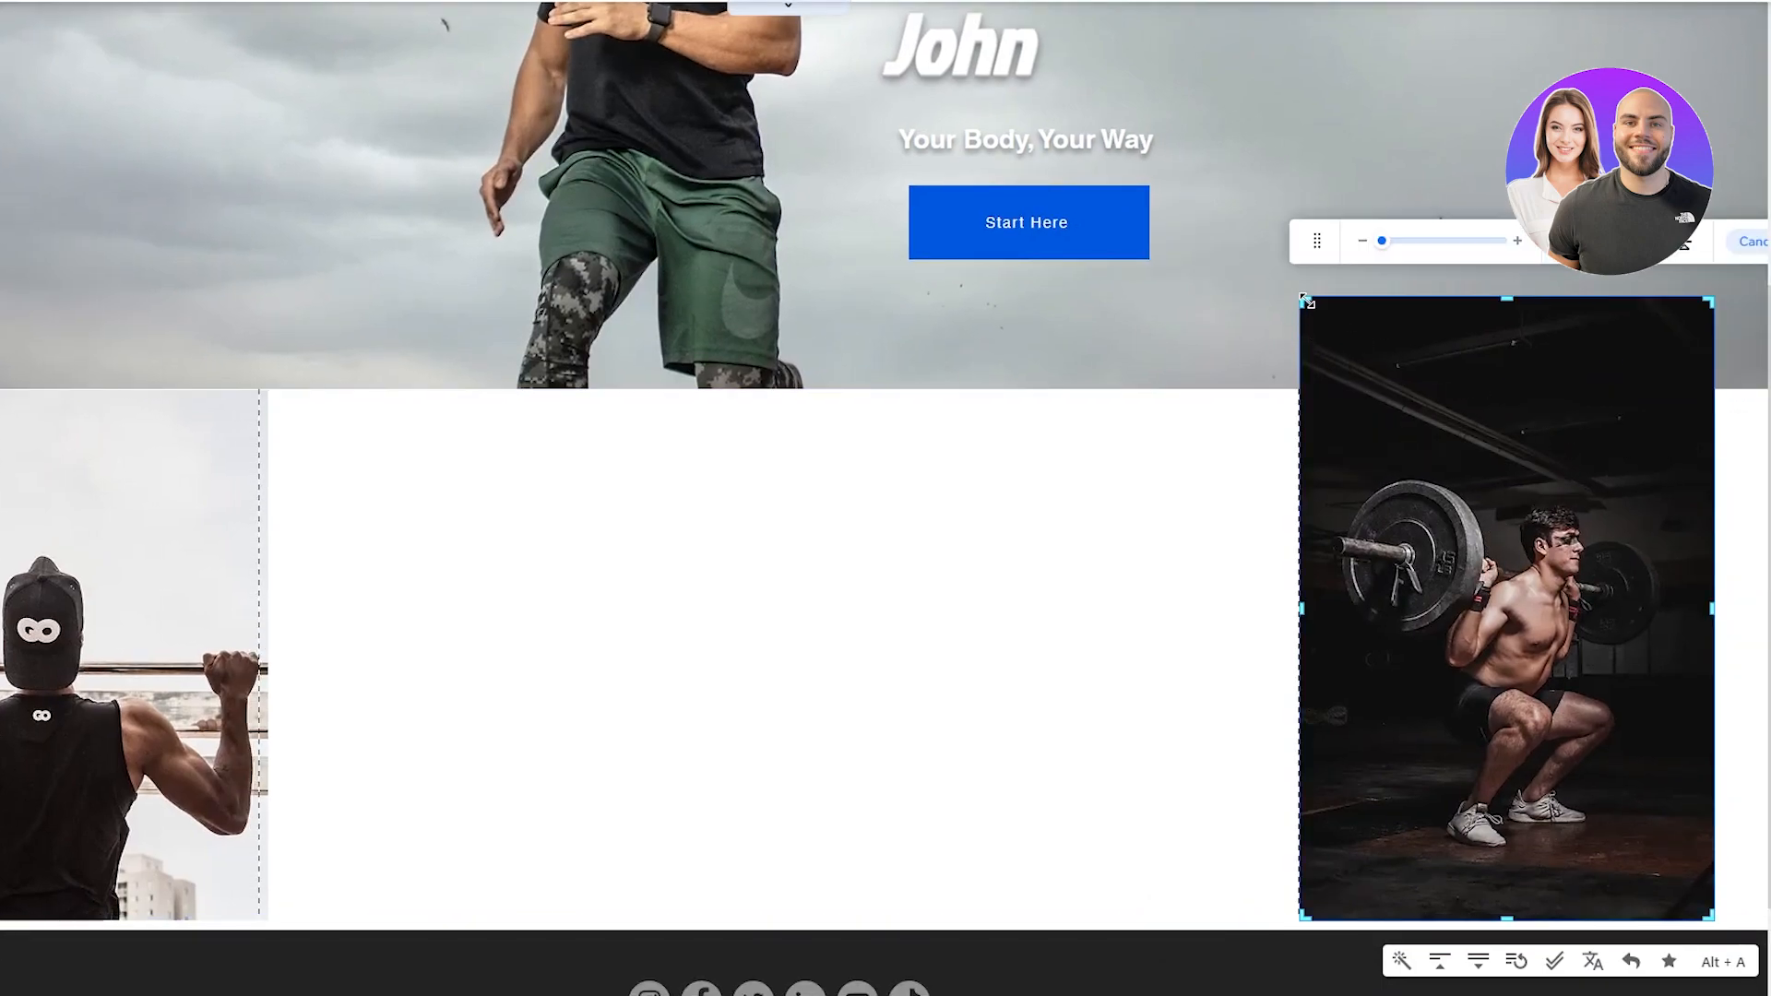
left_click_drag(1304, 297, 1359, 386)
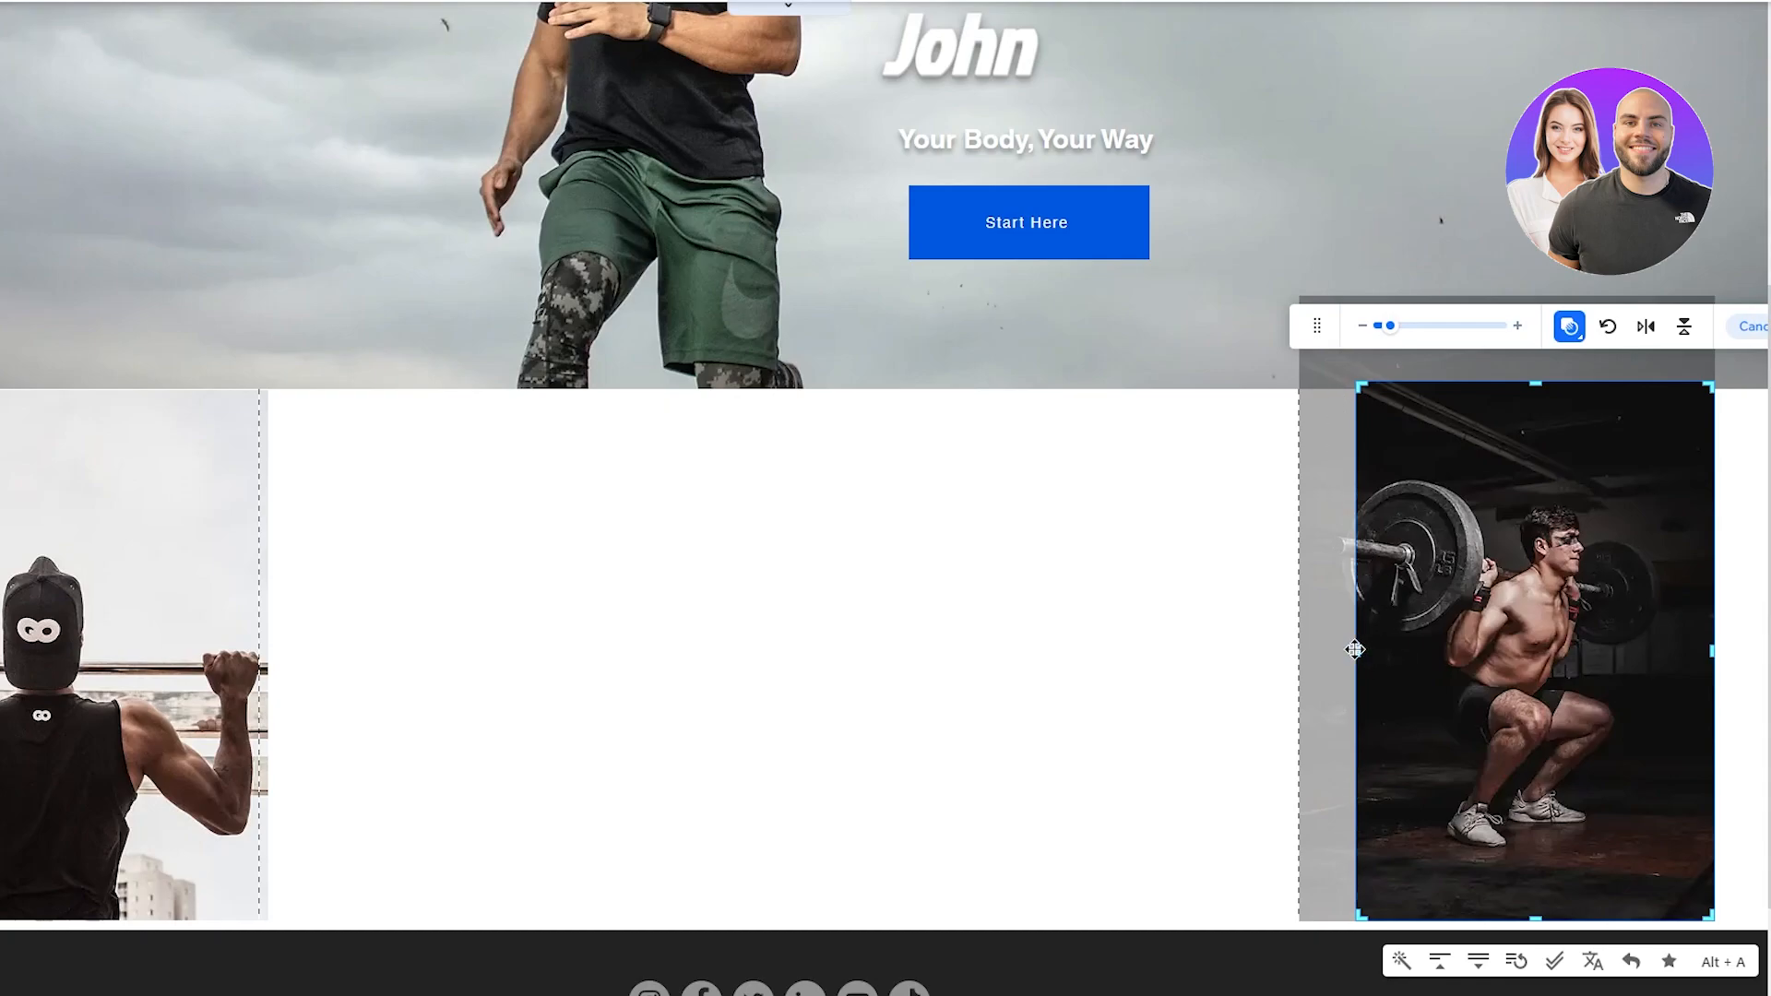
left_click_drag(1354, 649, 1304, 652)
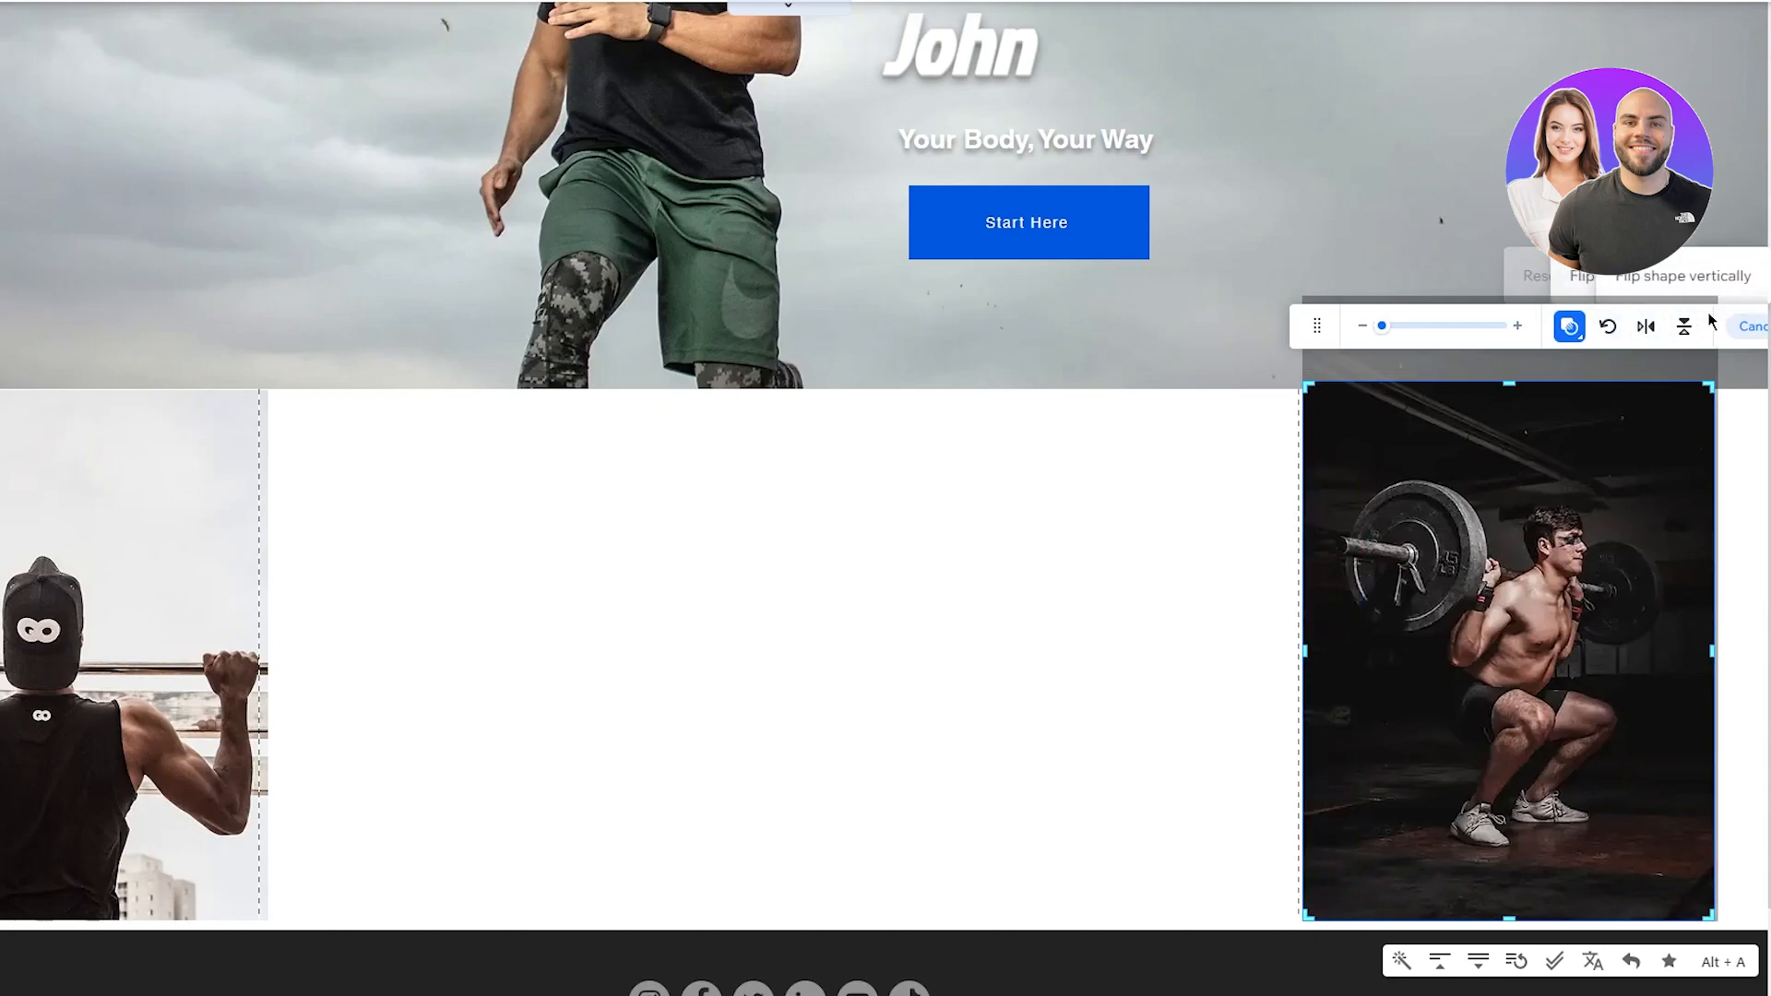
left_click(1725, 445)
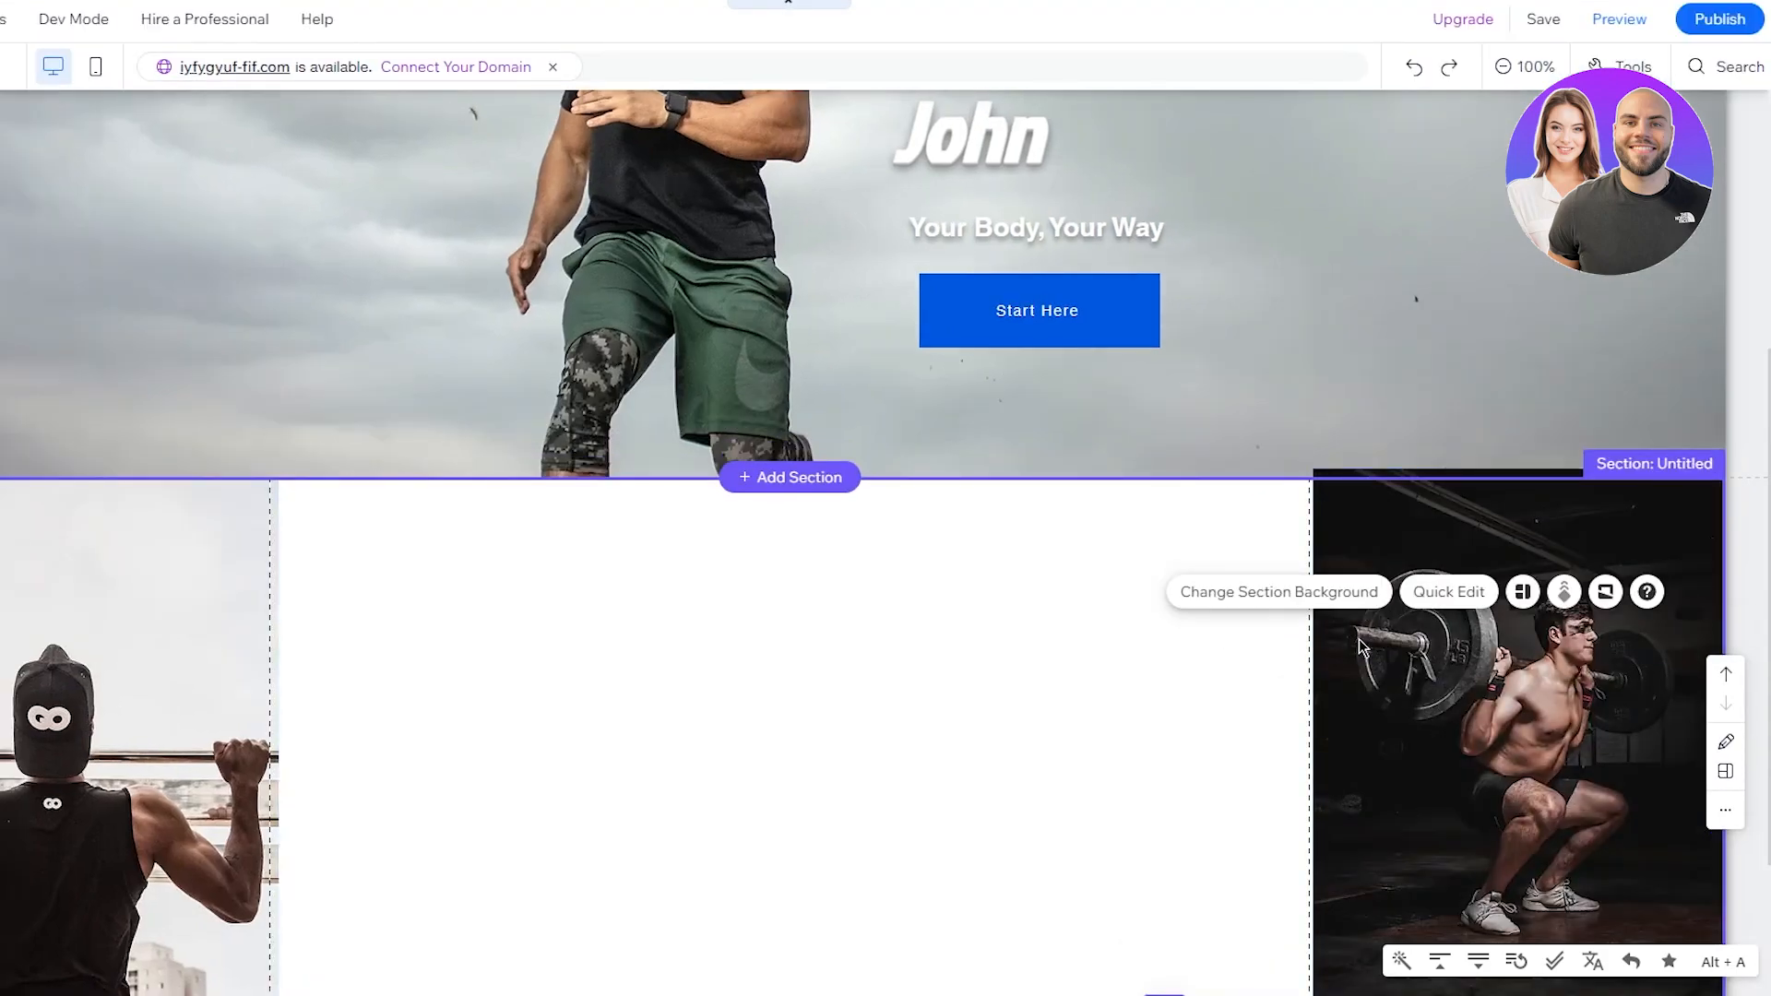
scroll(1245, 671, "down", 3)
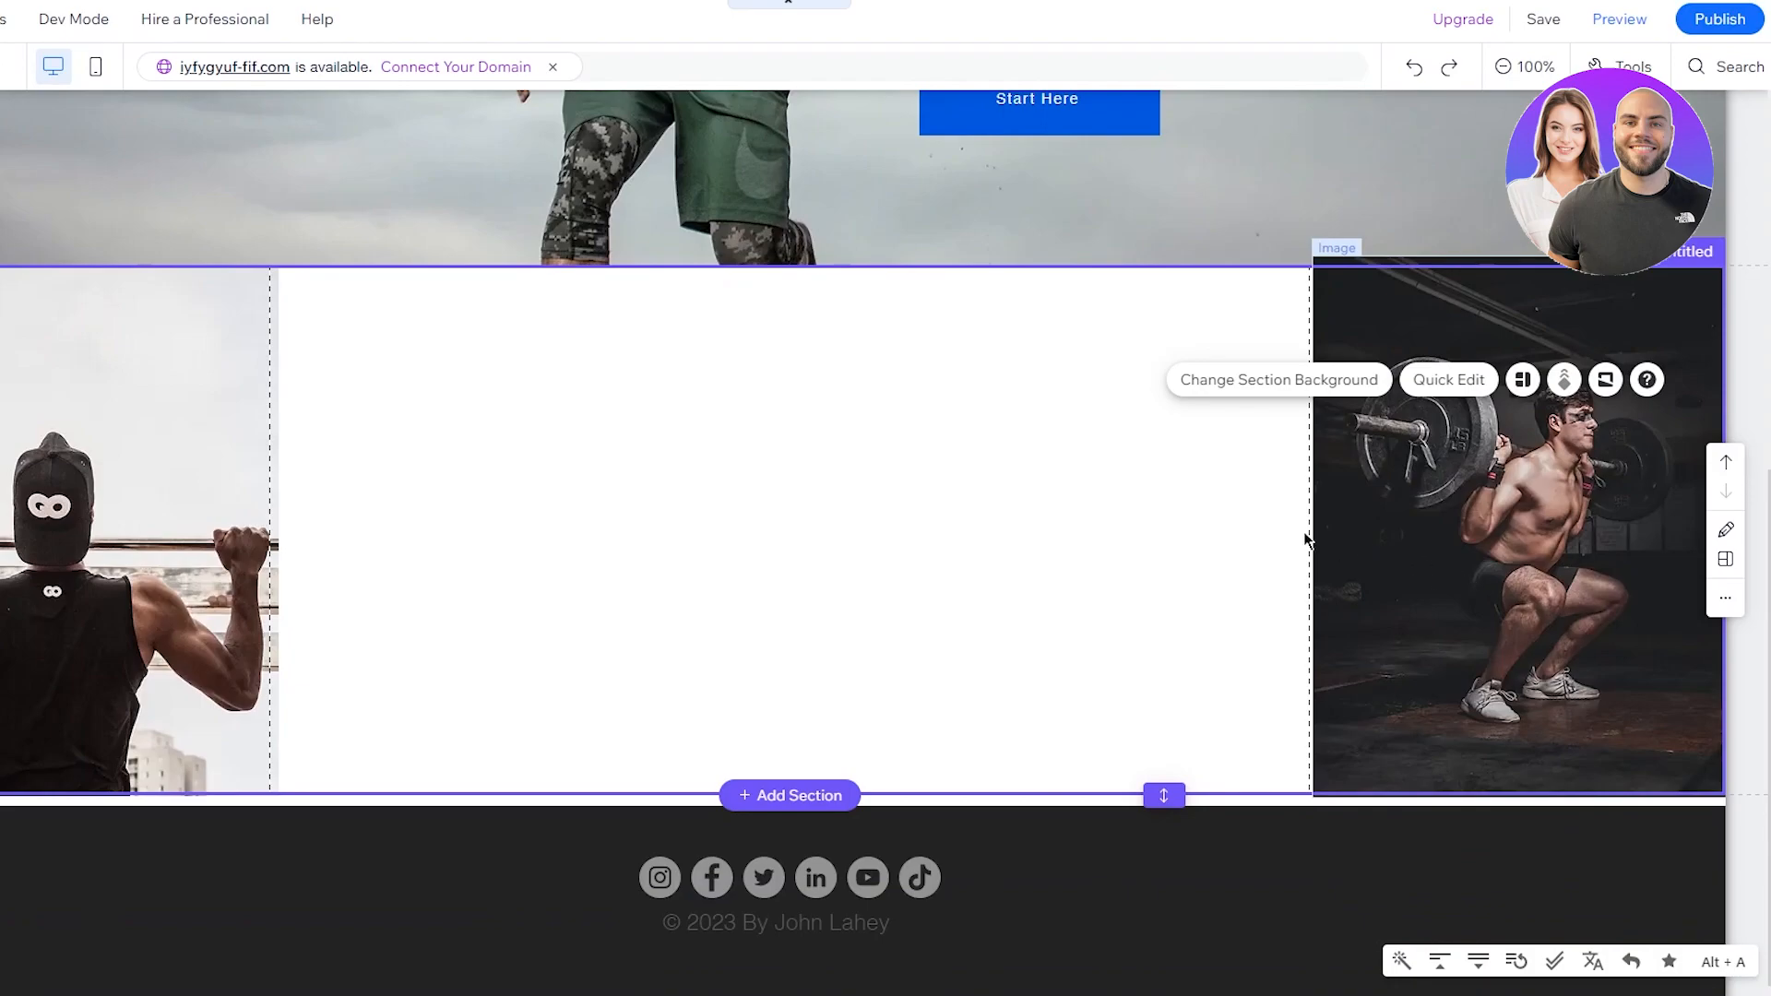
left_click(1345, 551)
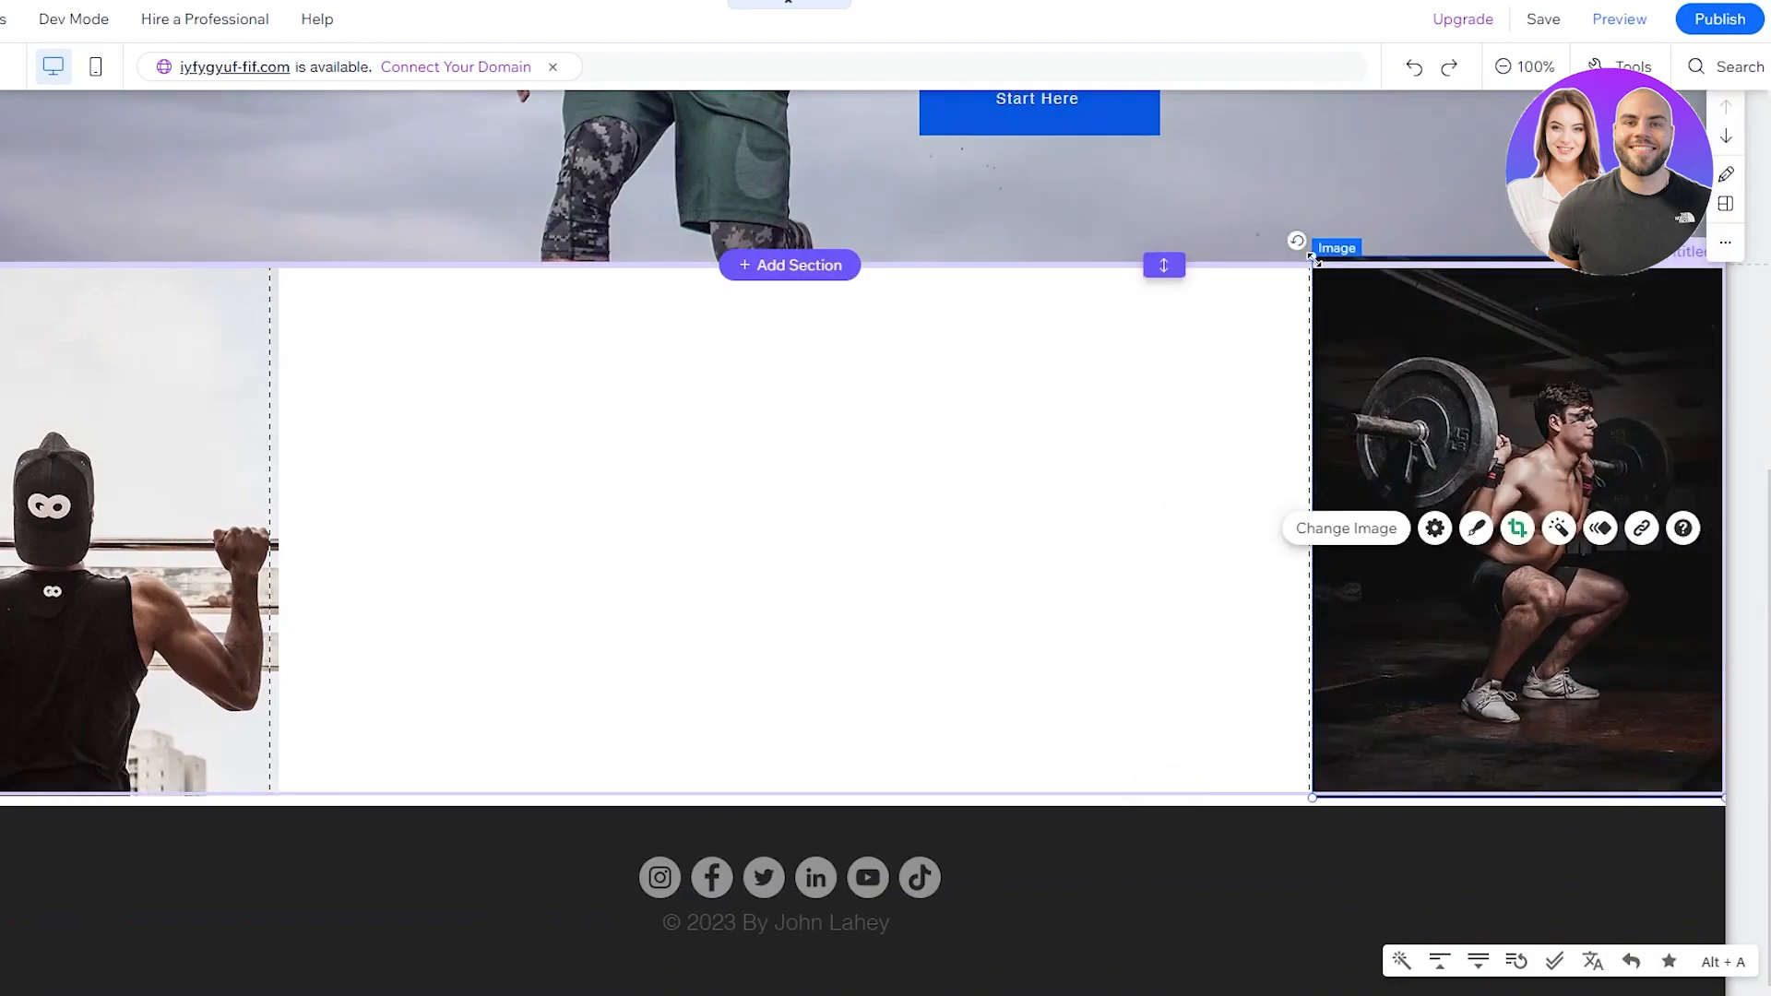
left_click_drag(1311, 257, 1319, 267)
left_click(1199, 354)
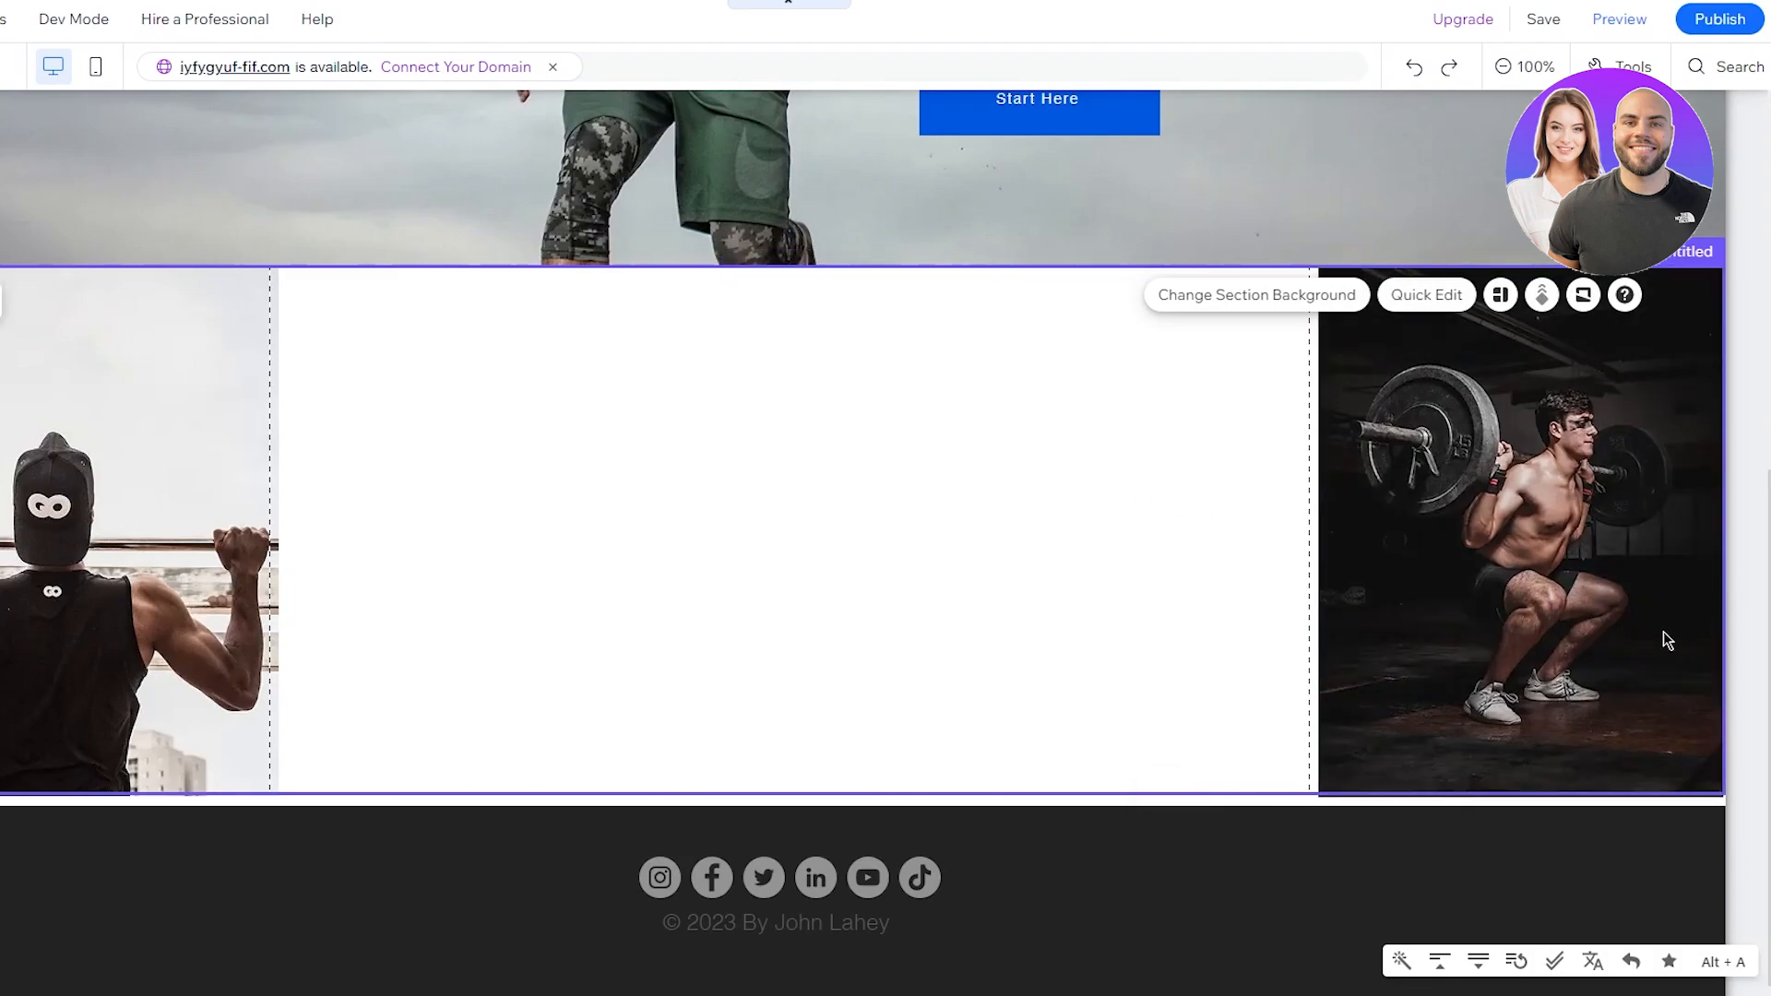
left_click(1200, 883)
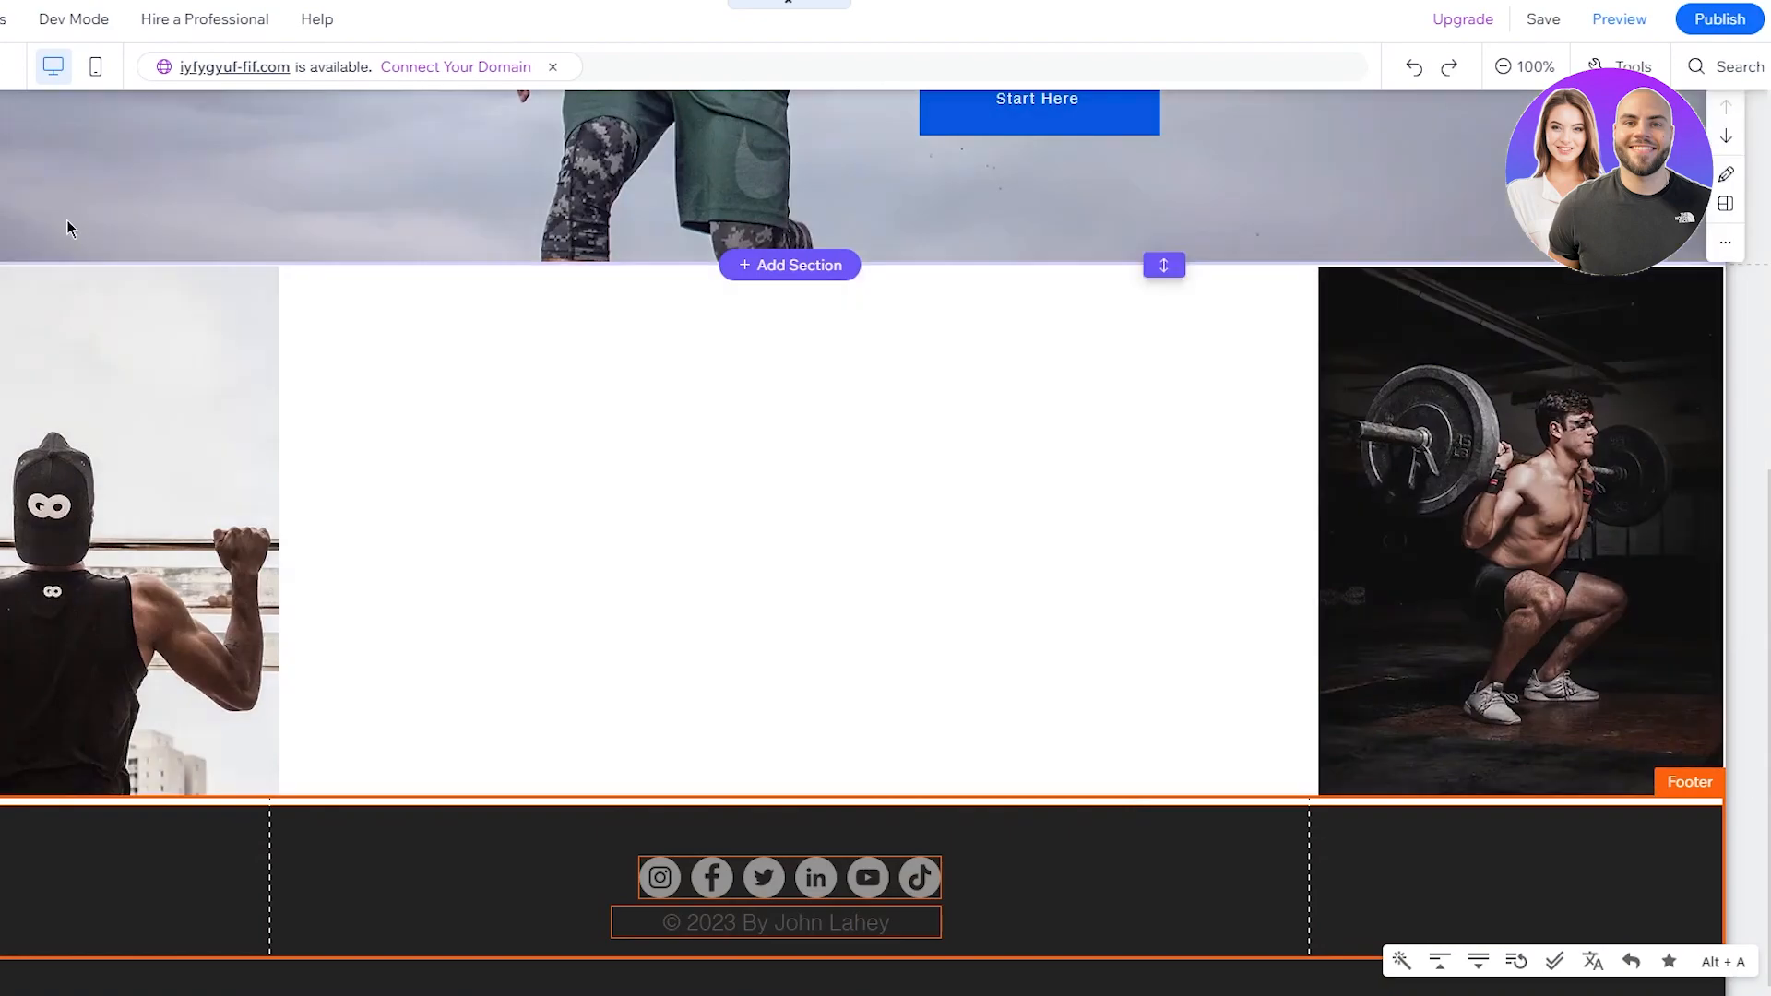
Step: Add a Heading 2 to the white section reading 'GET FIT RIGHT NOW'
left_click(29, 135)
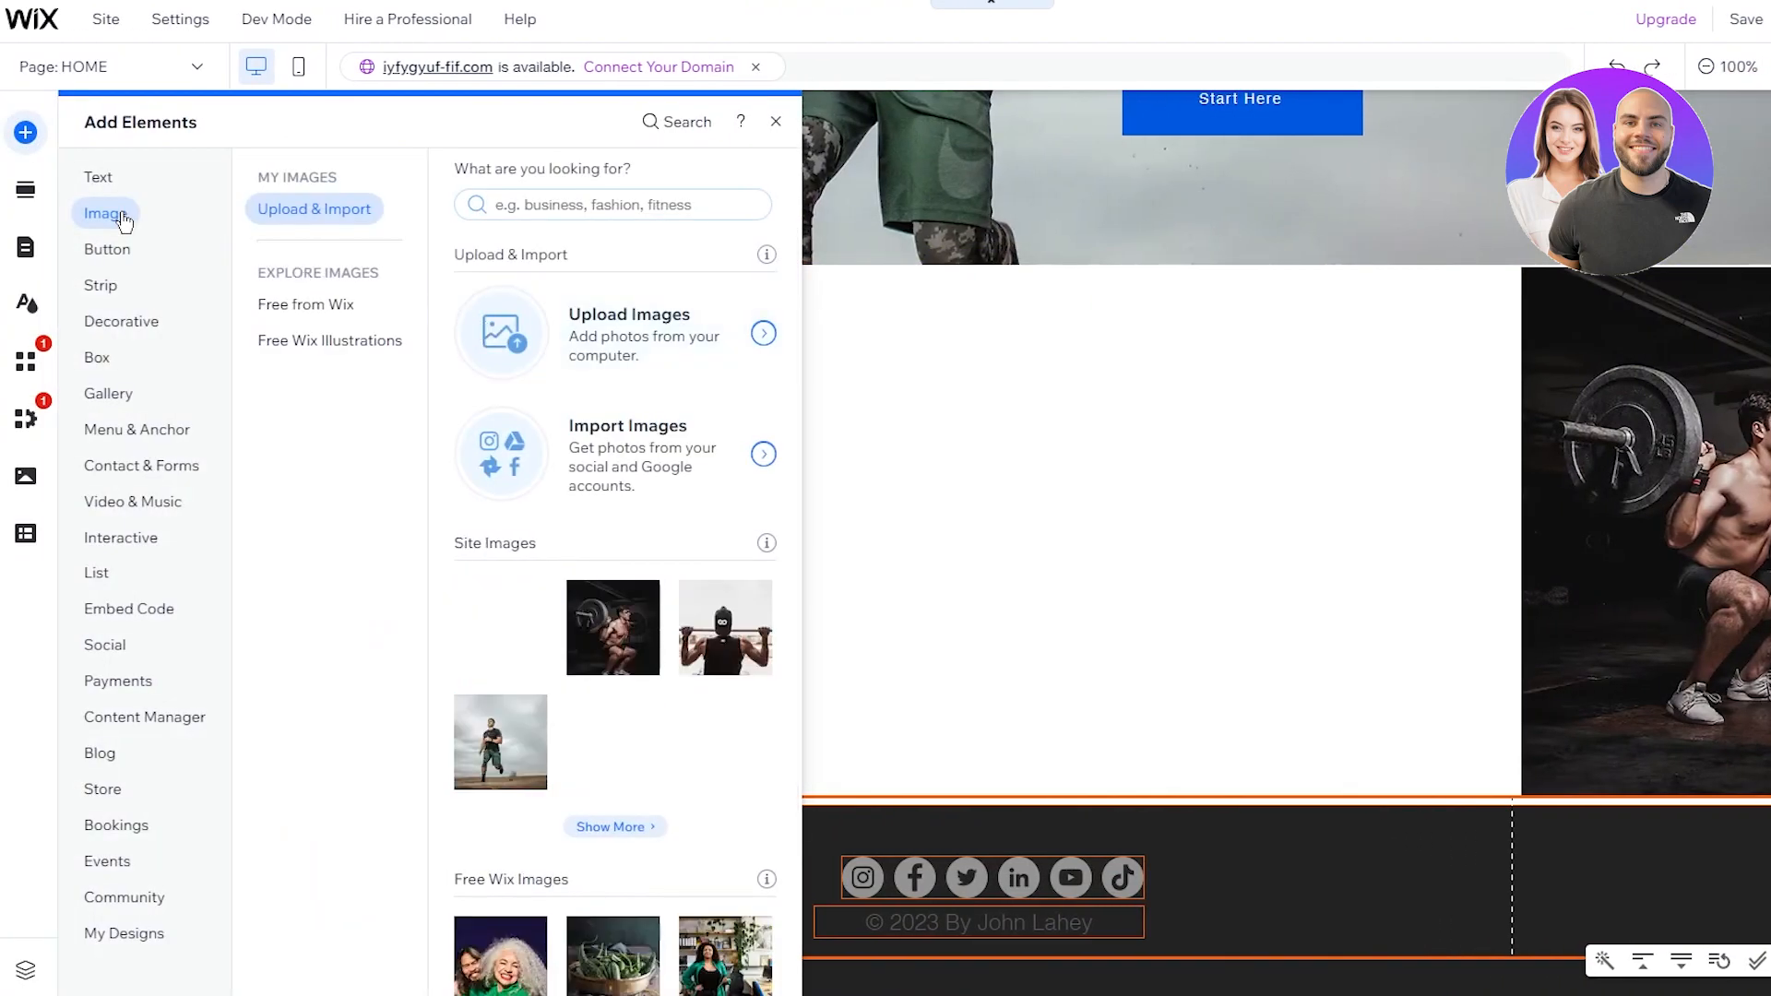
left_click(97, 177)
left_click(494, 351)
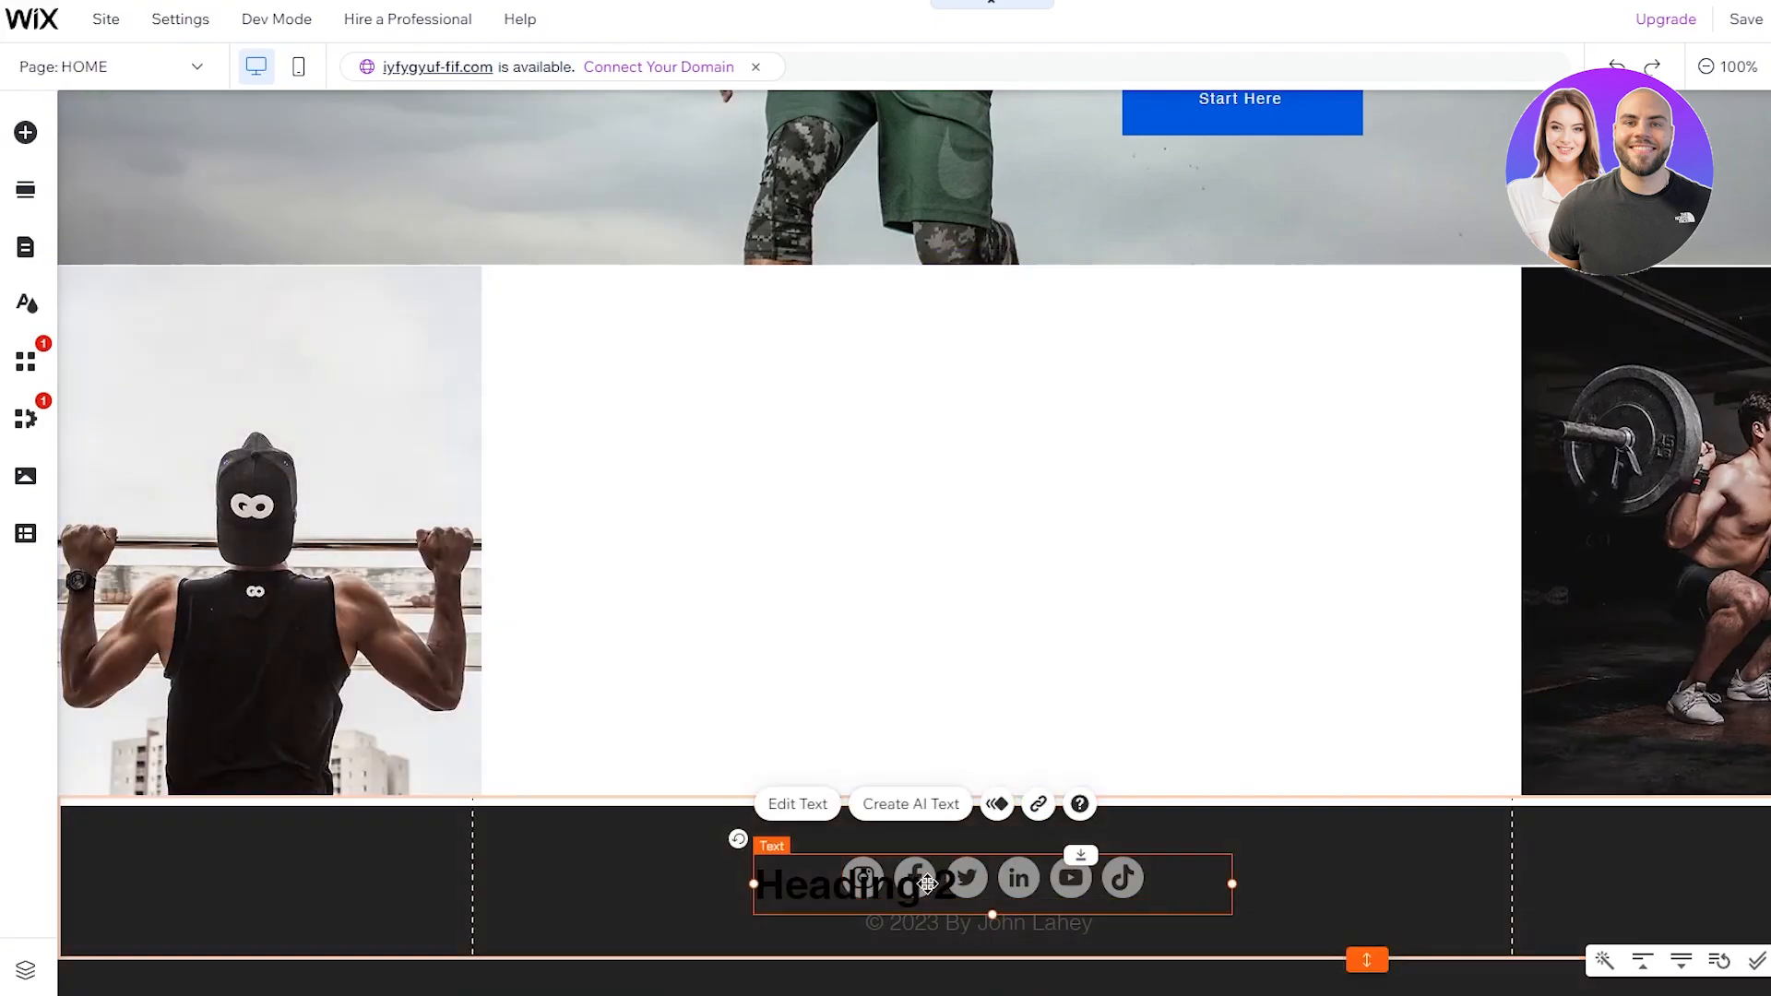
left_click_drag(1003, 852, 992, 367)
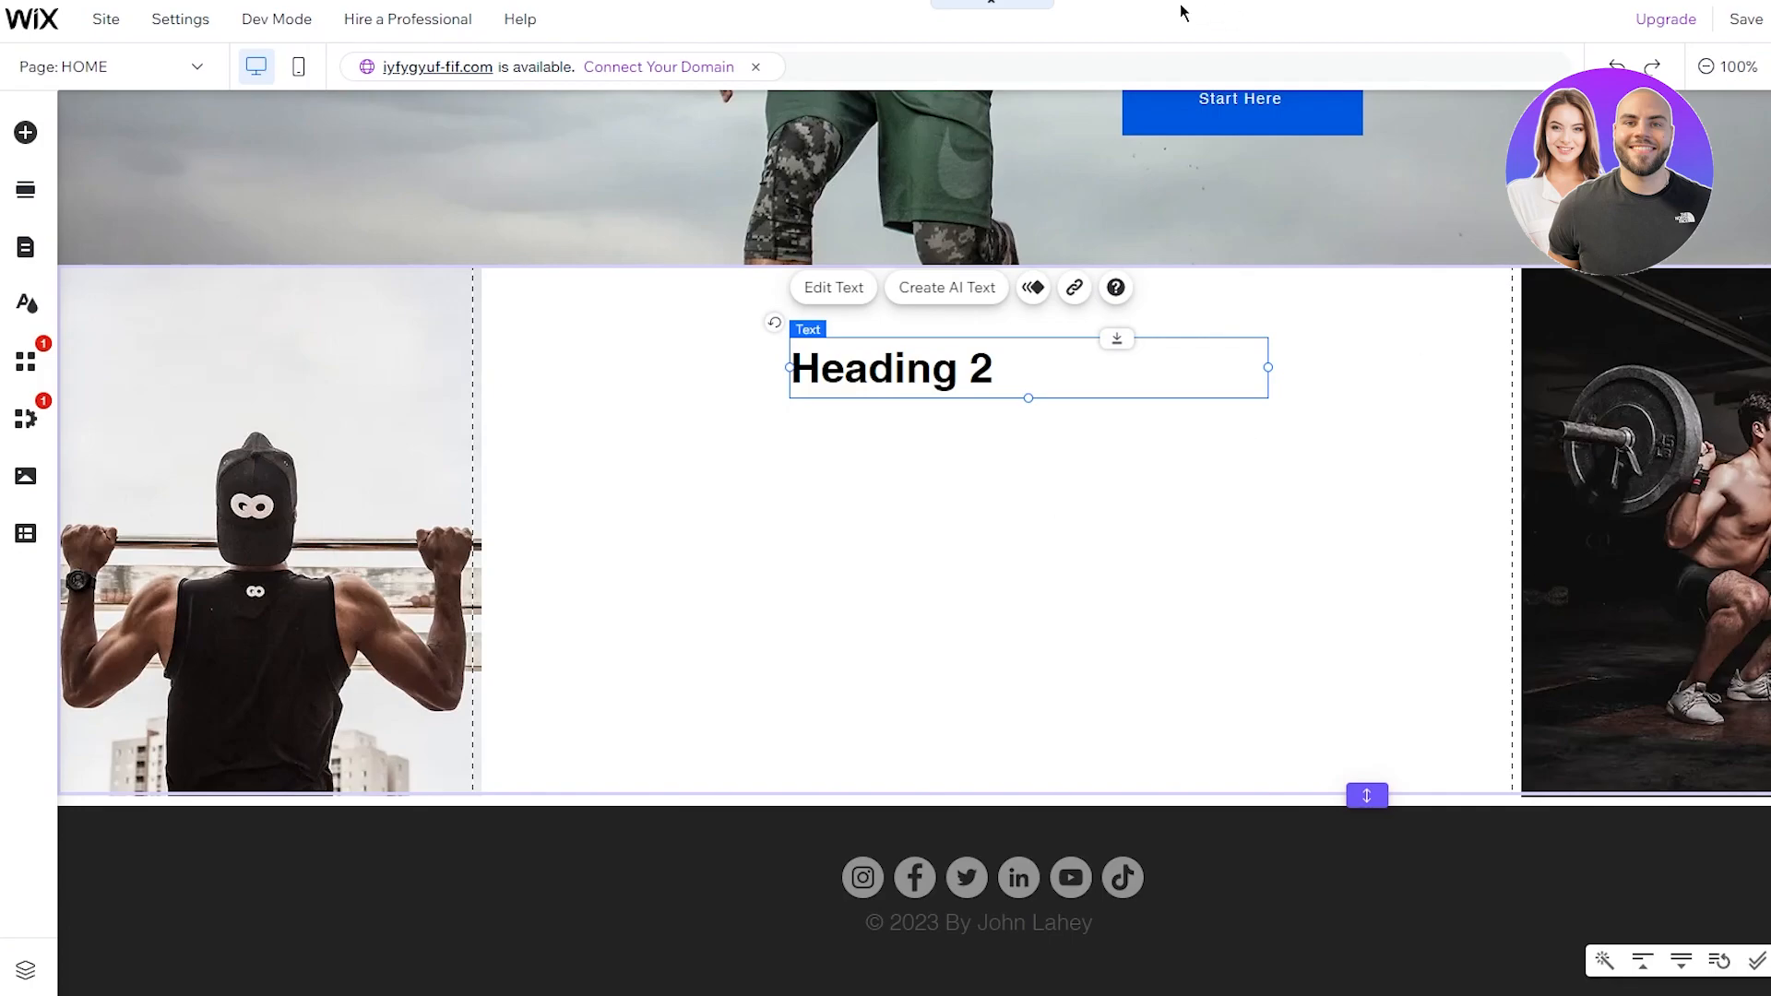
double_click(1079, 419)
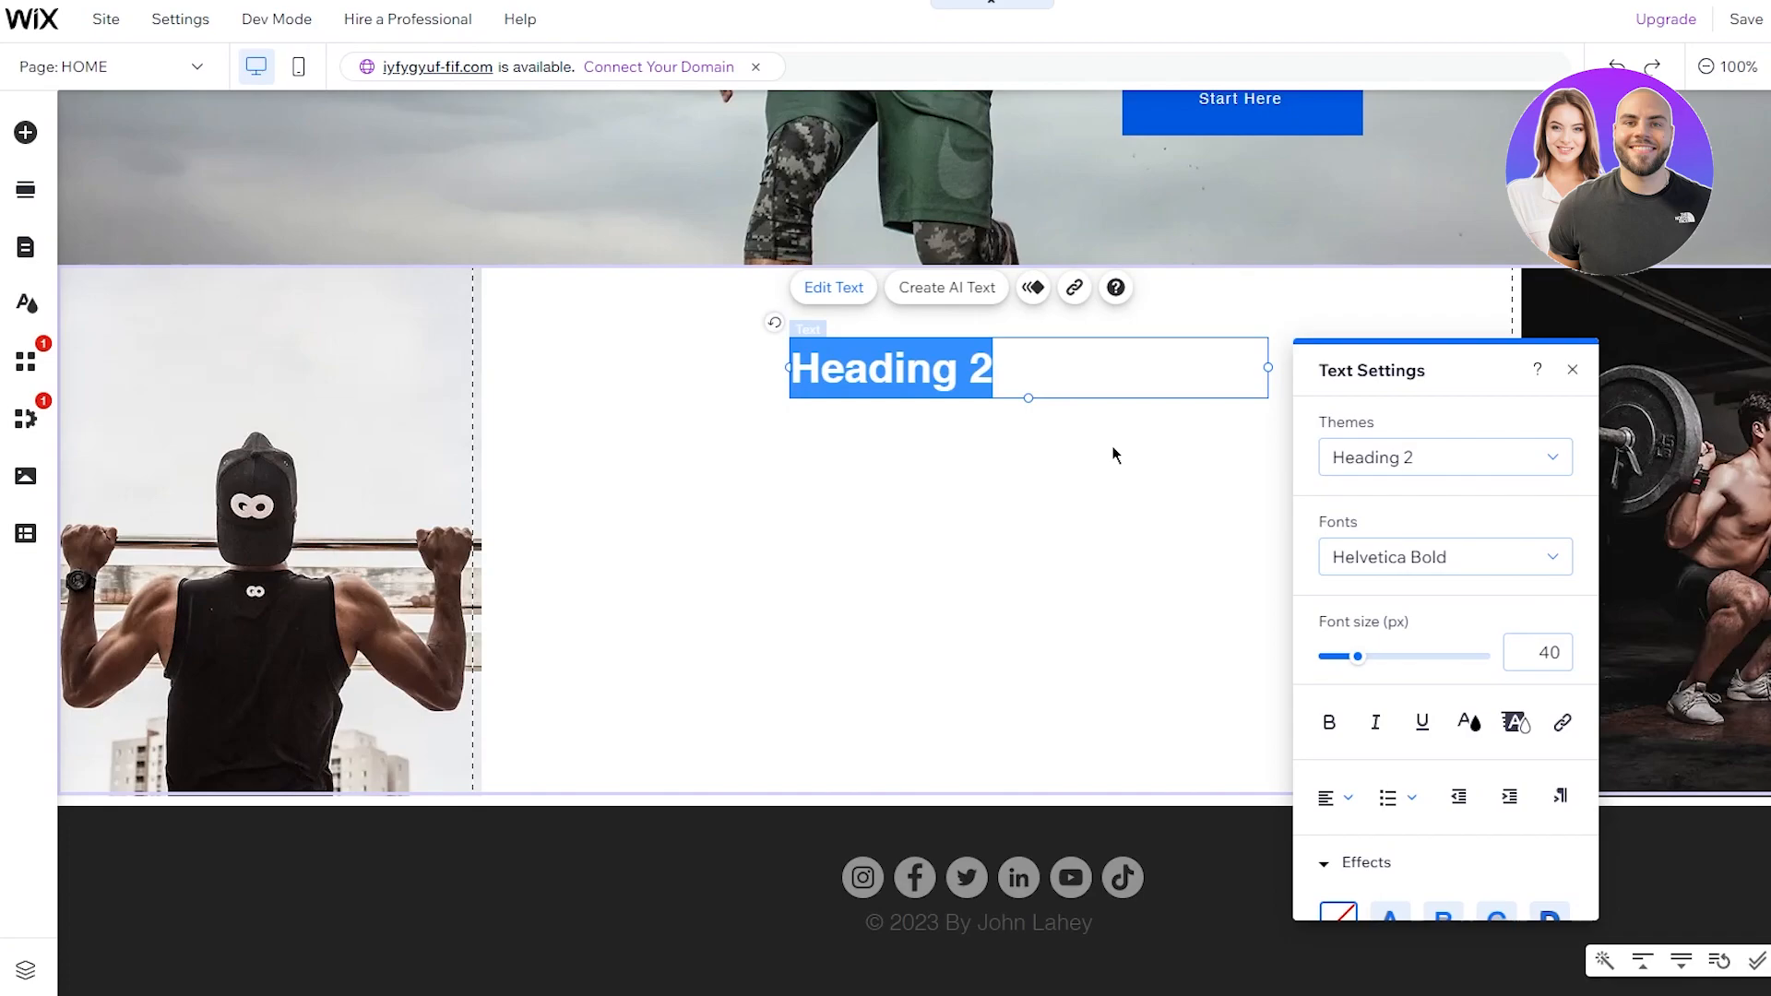
type("GE")
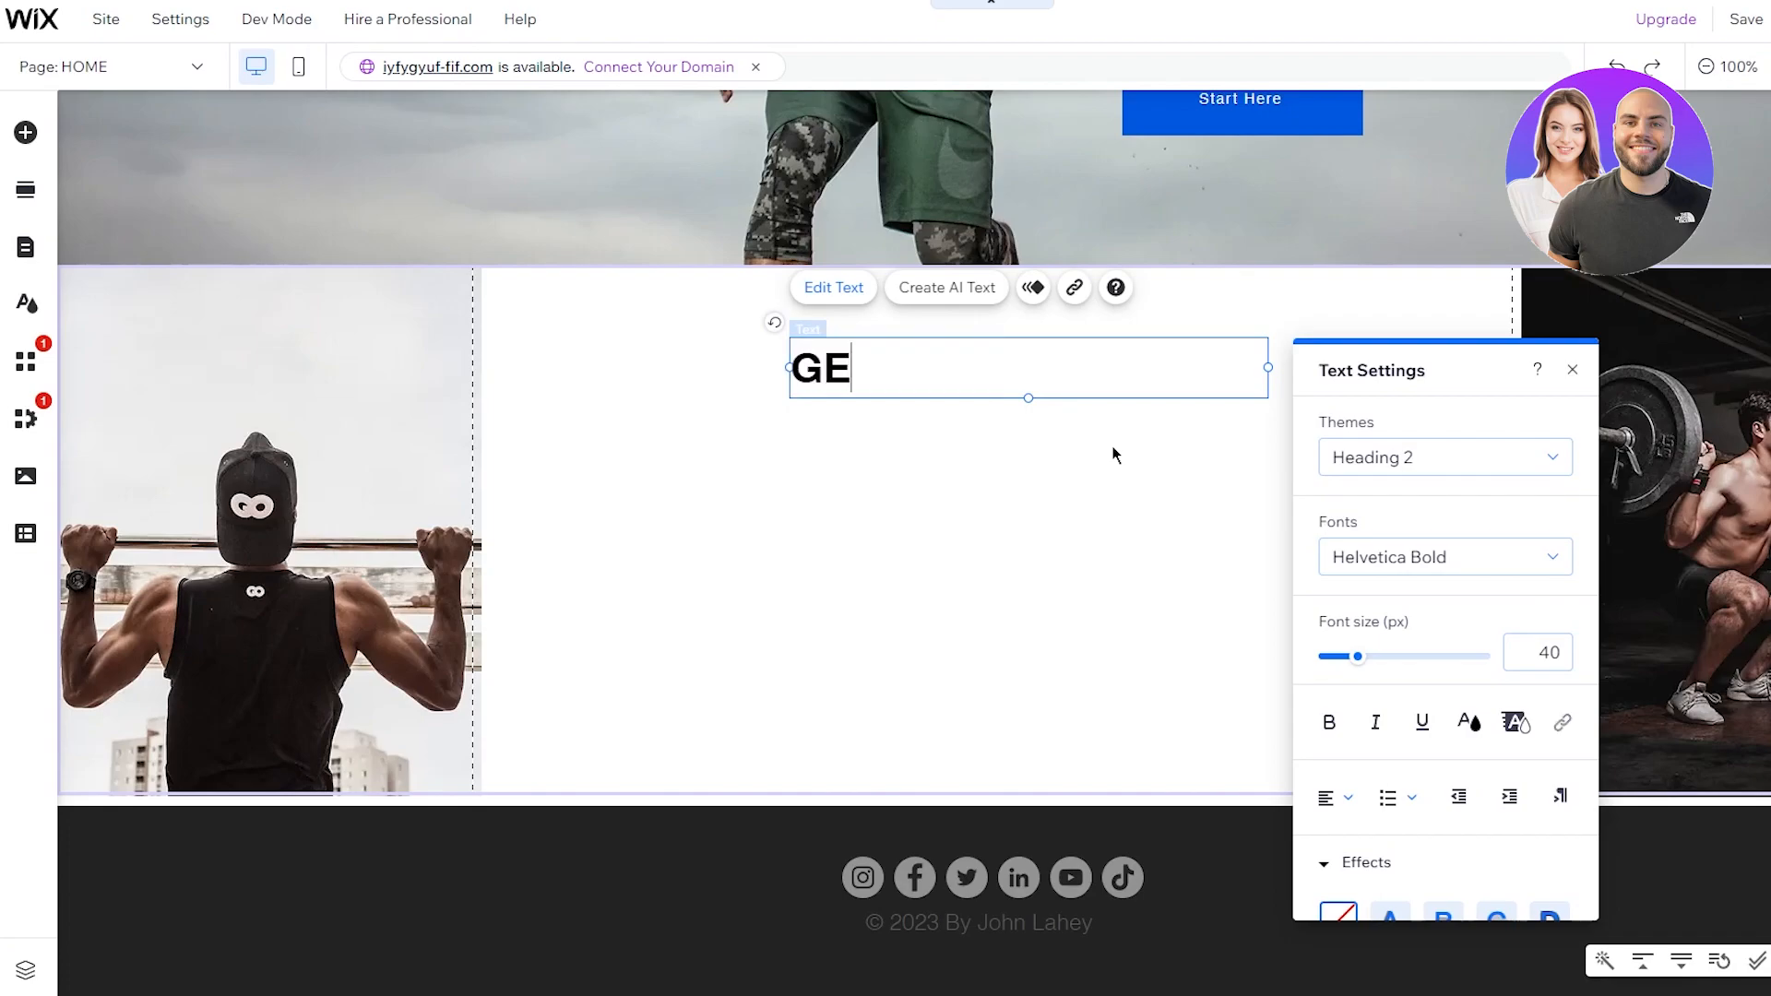
type("T FIT")
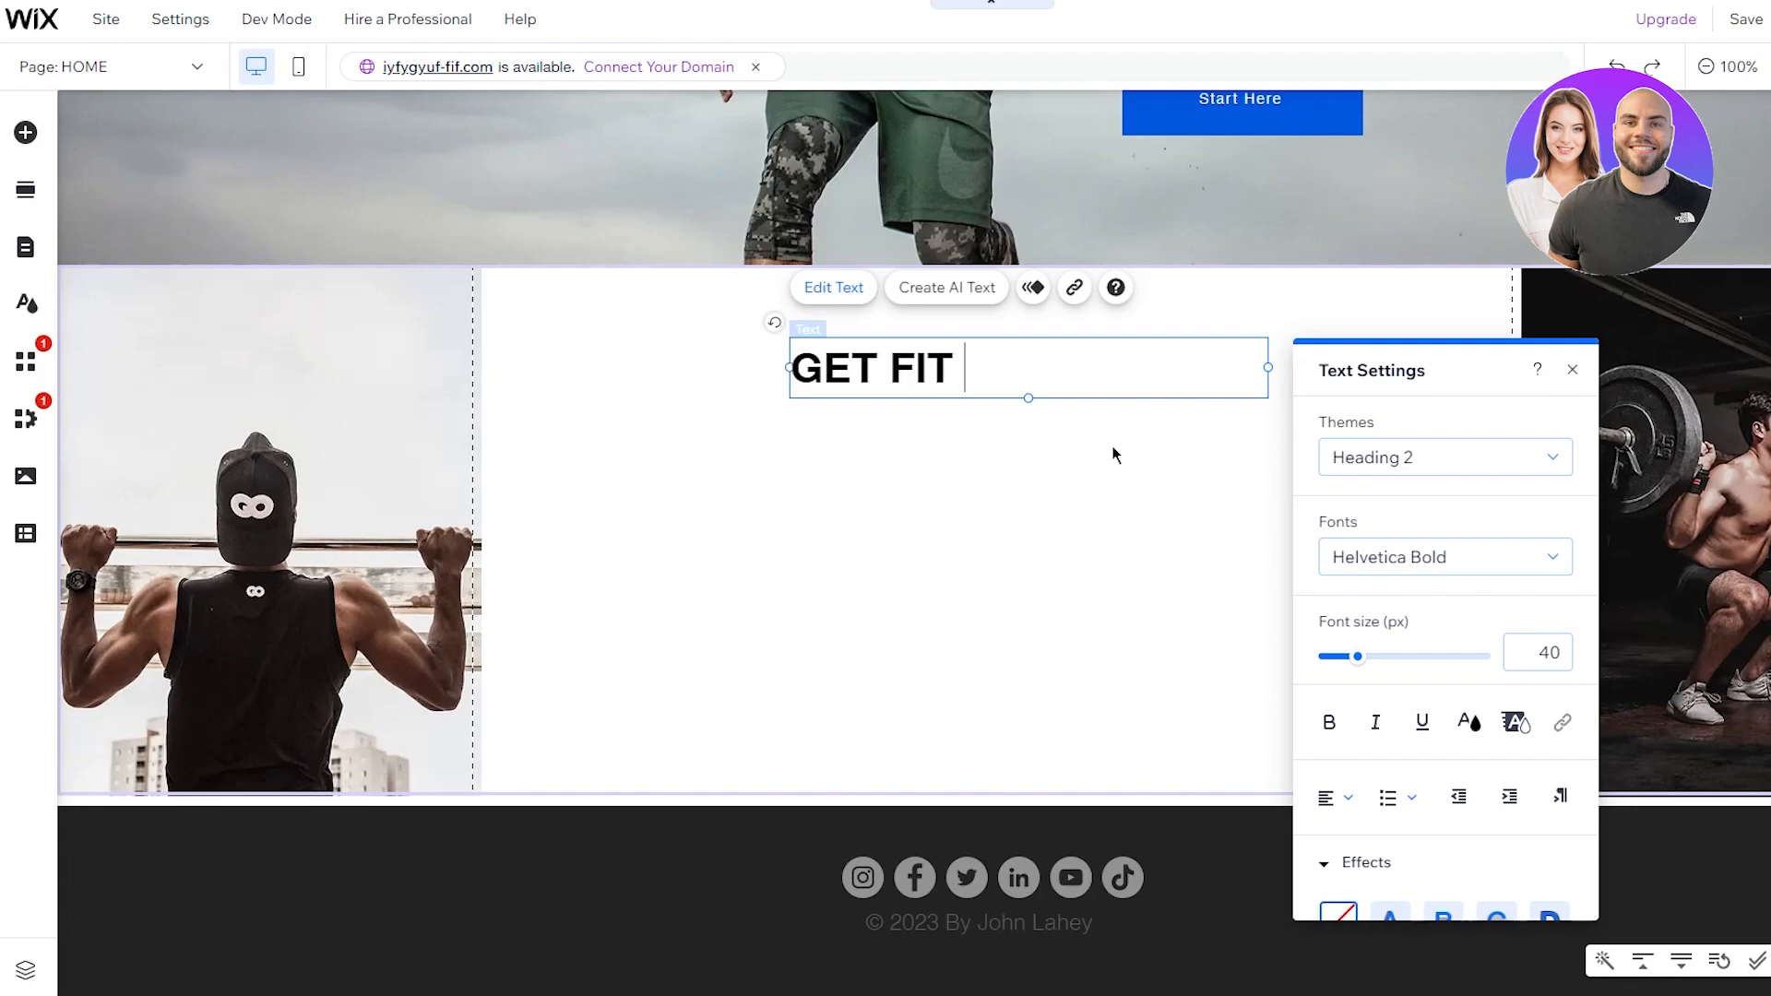
type(" RIGHT Now")
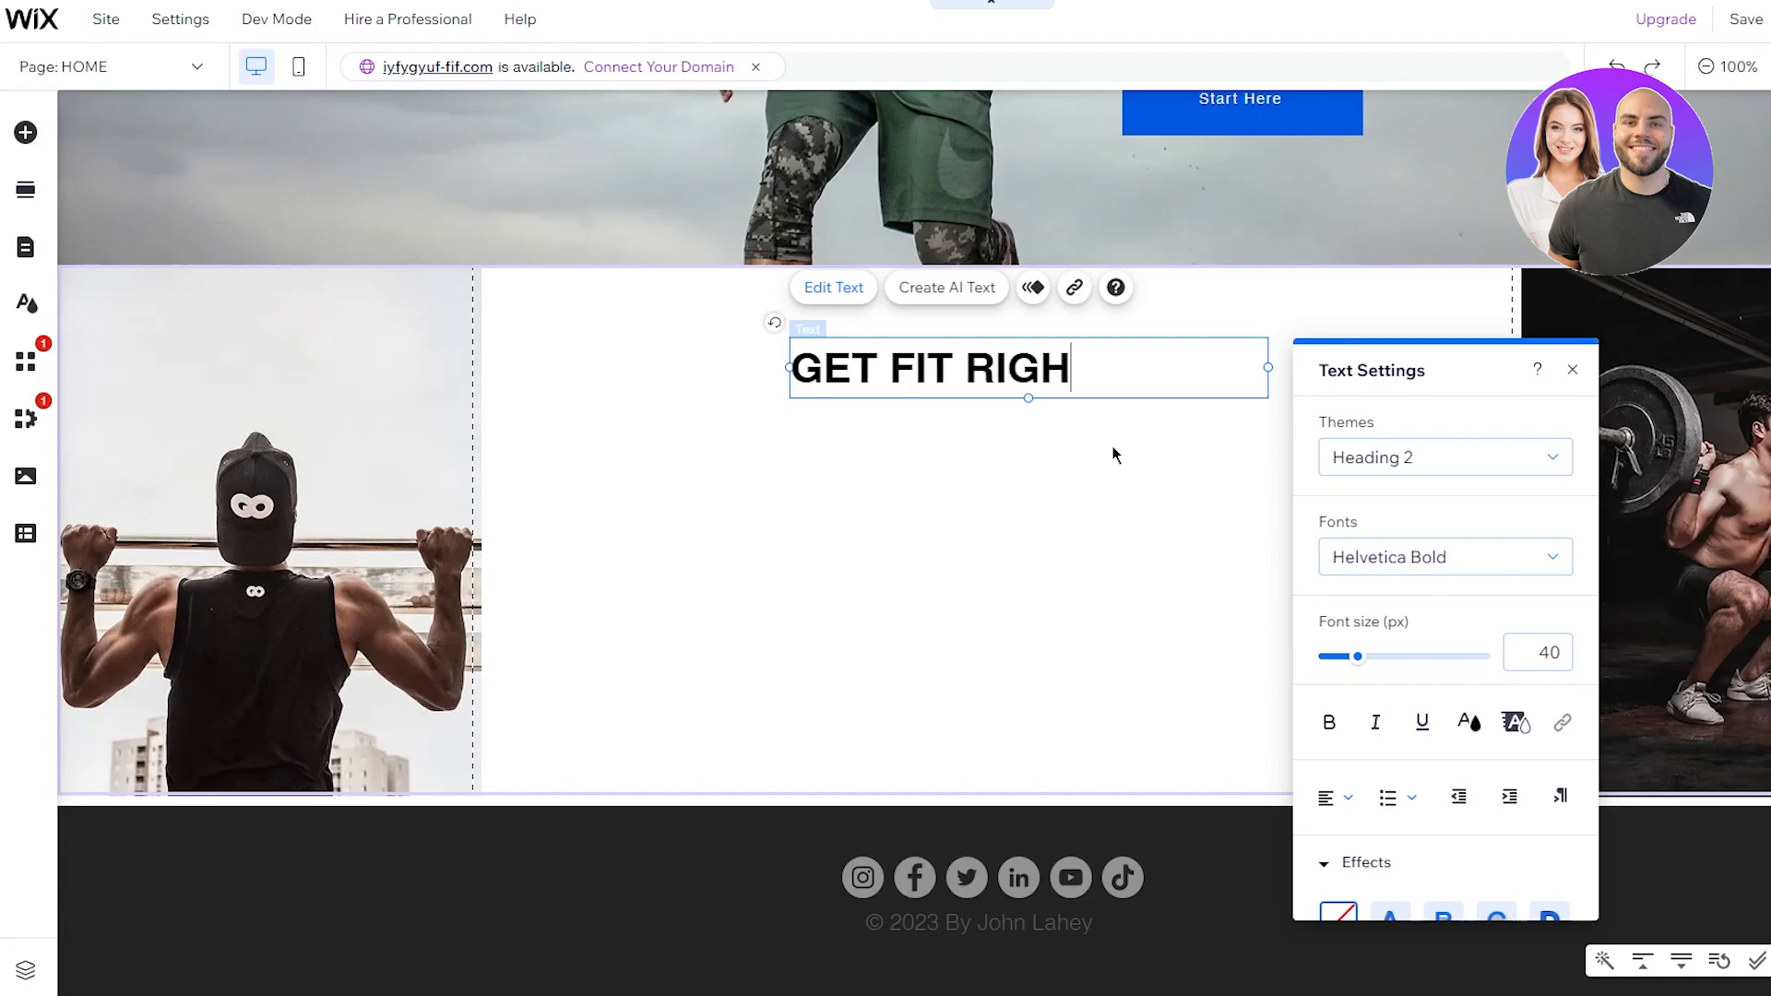
key("BackSpace")
key("BackSpace")
type("OW")
left_click(1071, 562)
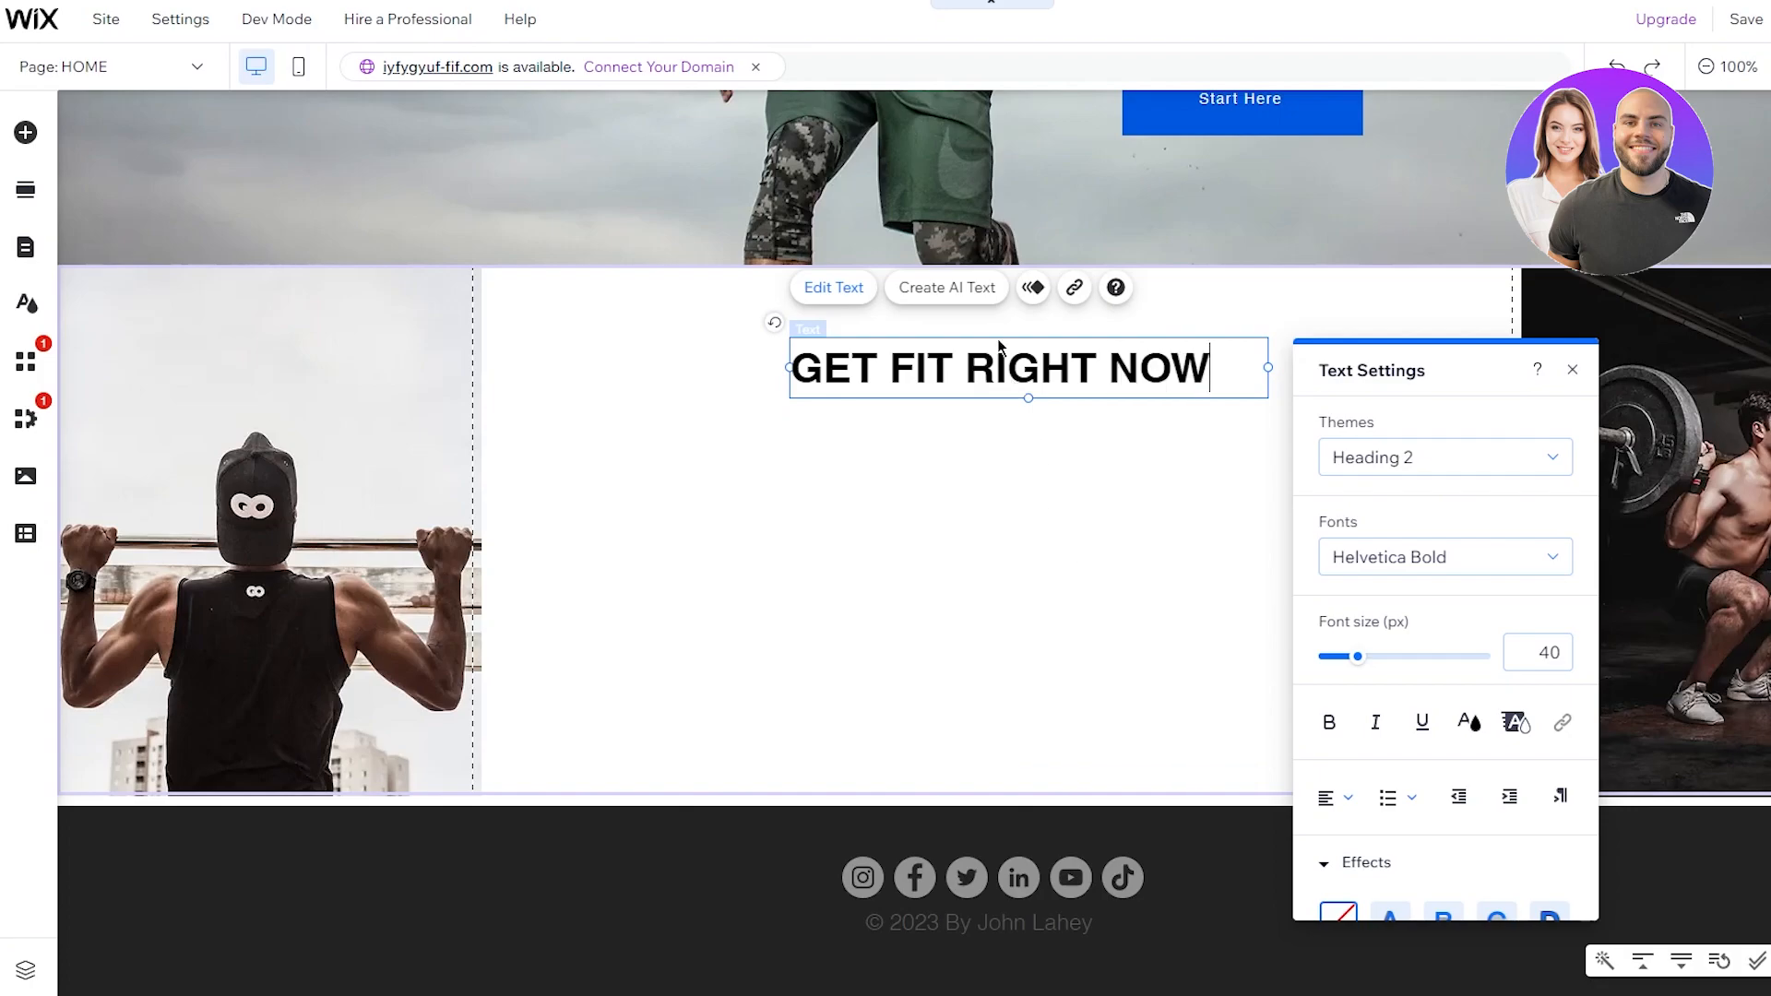
Step: Centre-align the heading text and move it onto the middle column's centre guide
left_click(1086, 371)
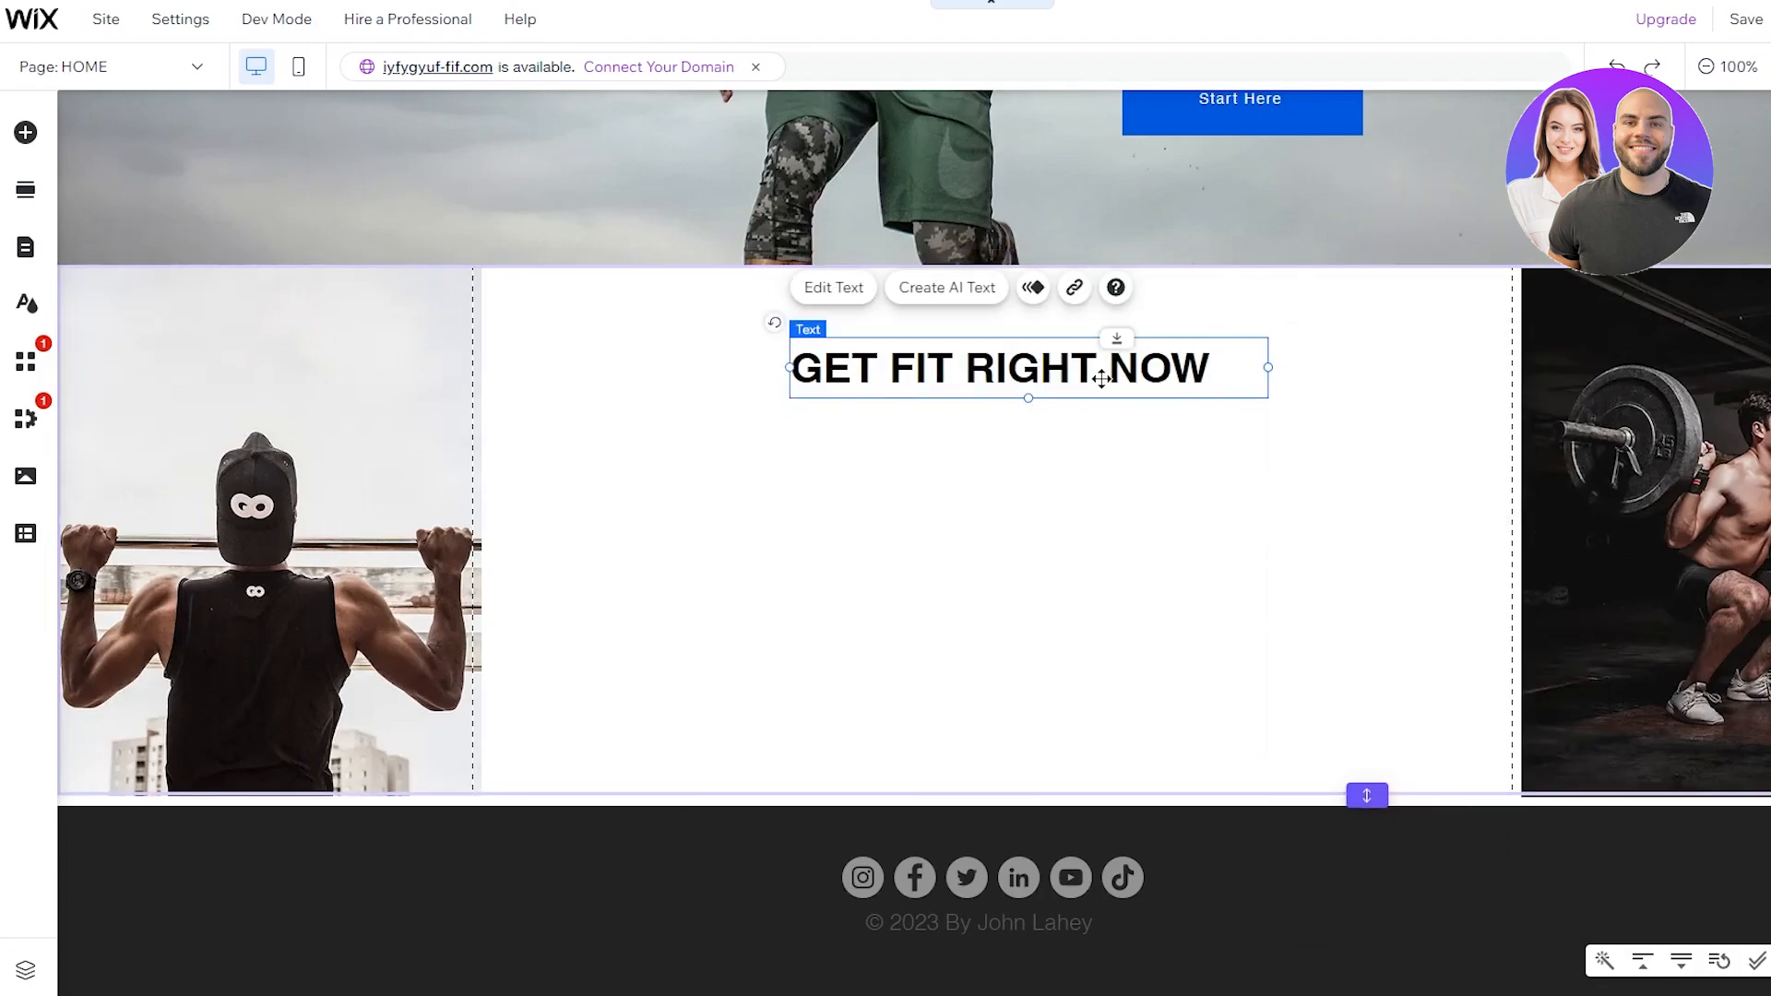
mouse_move(1067, 375)
left_mouse_down()
mouse_move(1042, 385)
mouse_move(1067, 382)
left_mouse_up()
double_click(1126, 382)
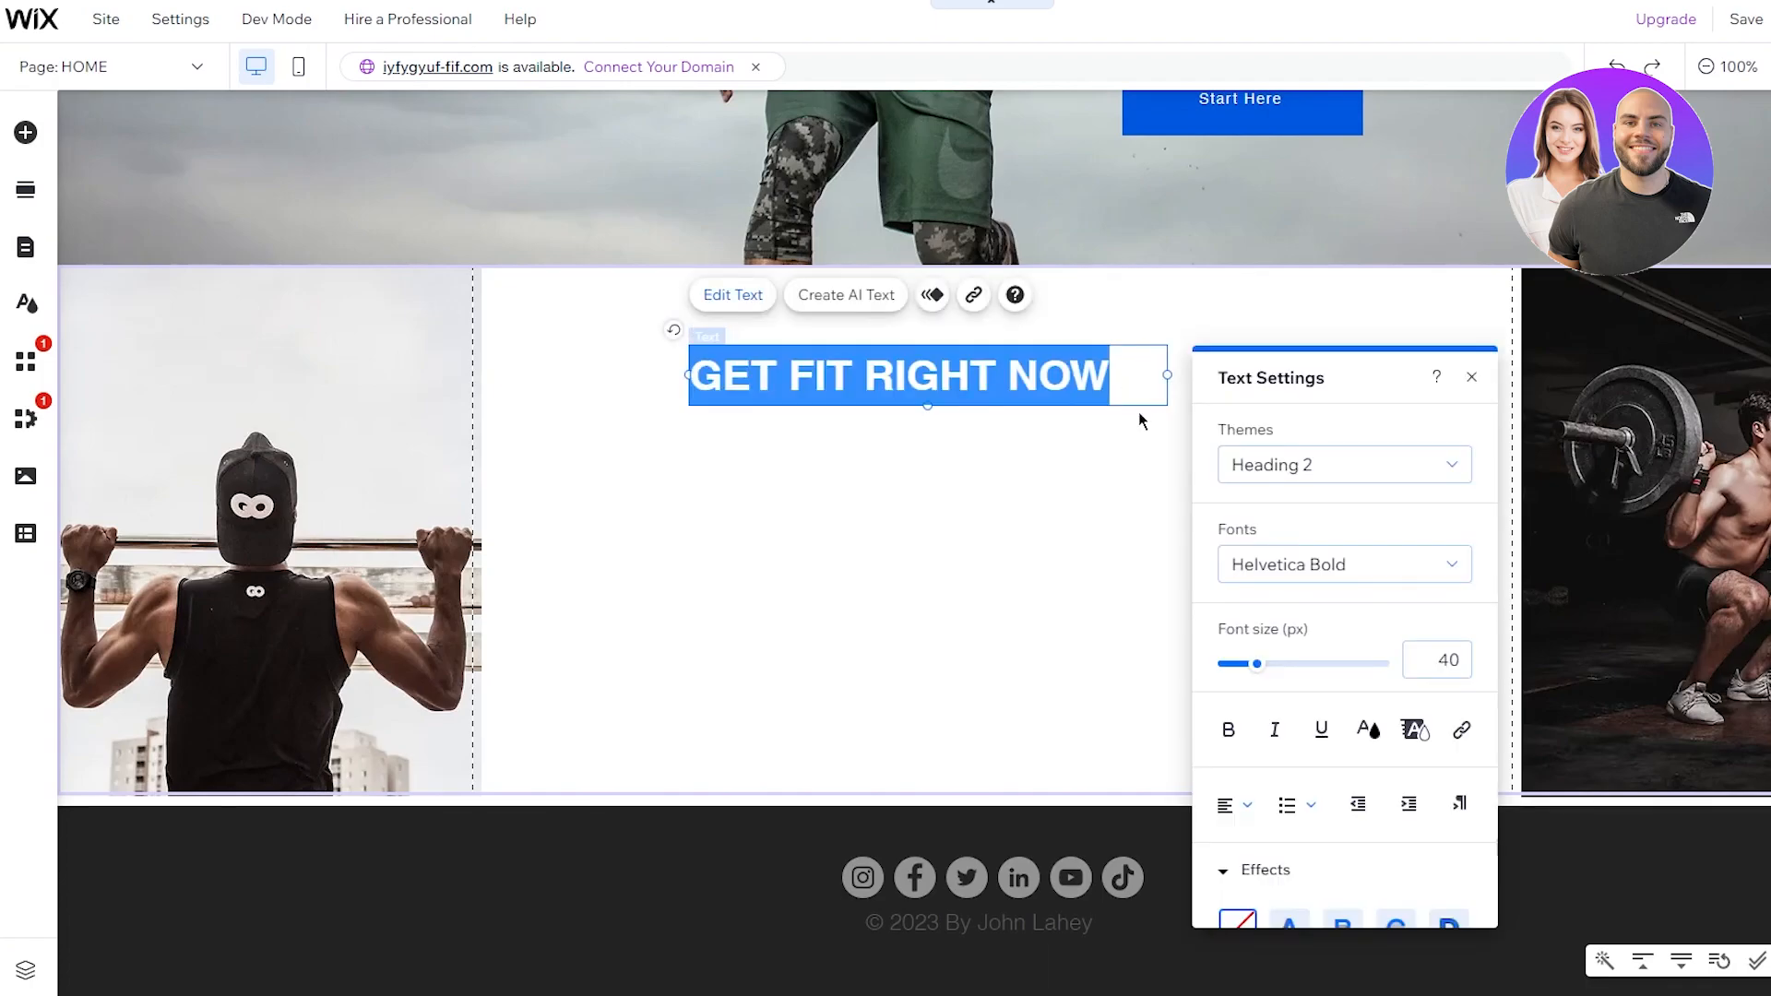
left_click(1232, 804)
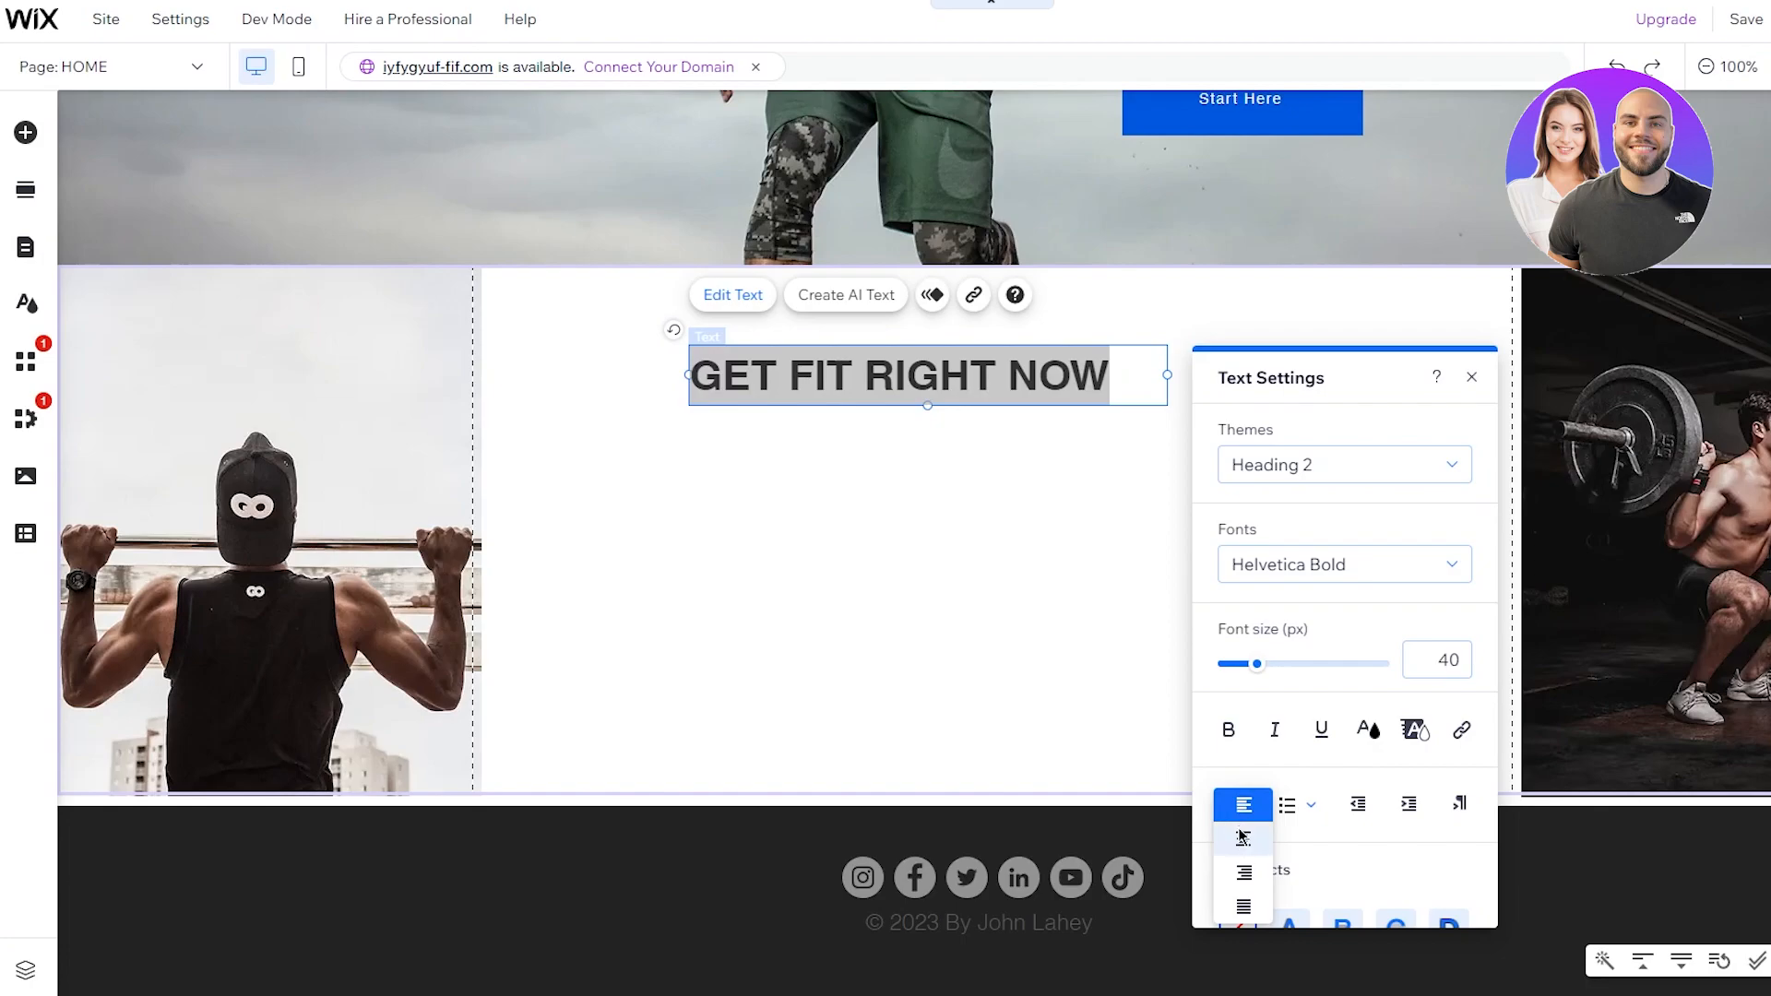
left_click(1242, 837)
left_click(1077, 651)
left_click_drag(955, 383, 979, 351)
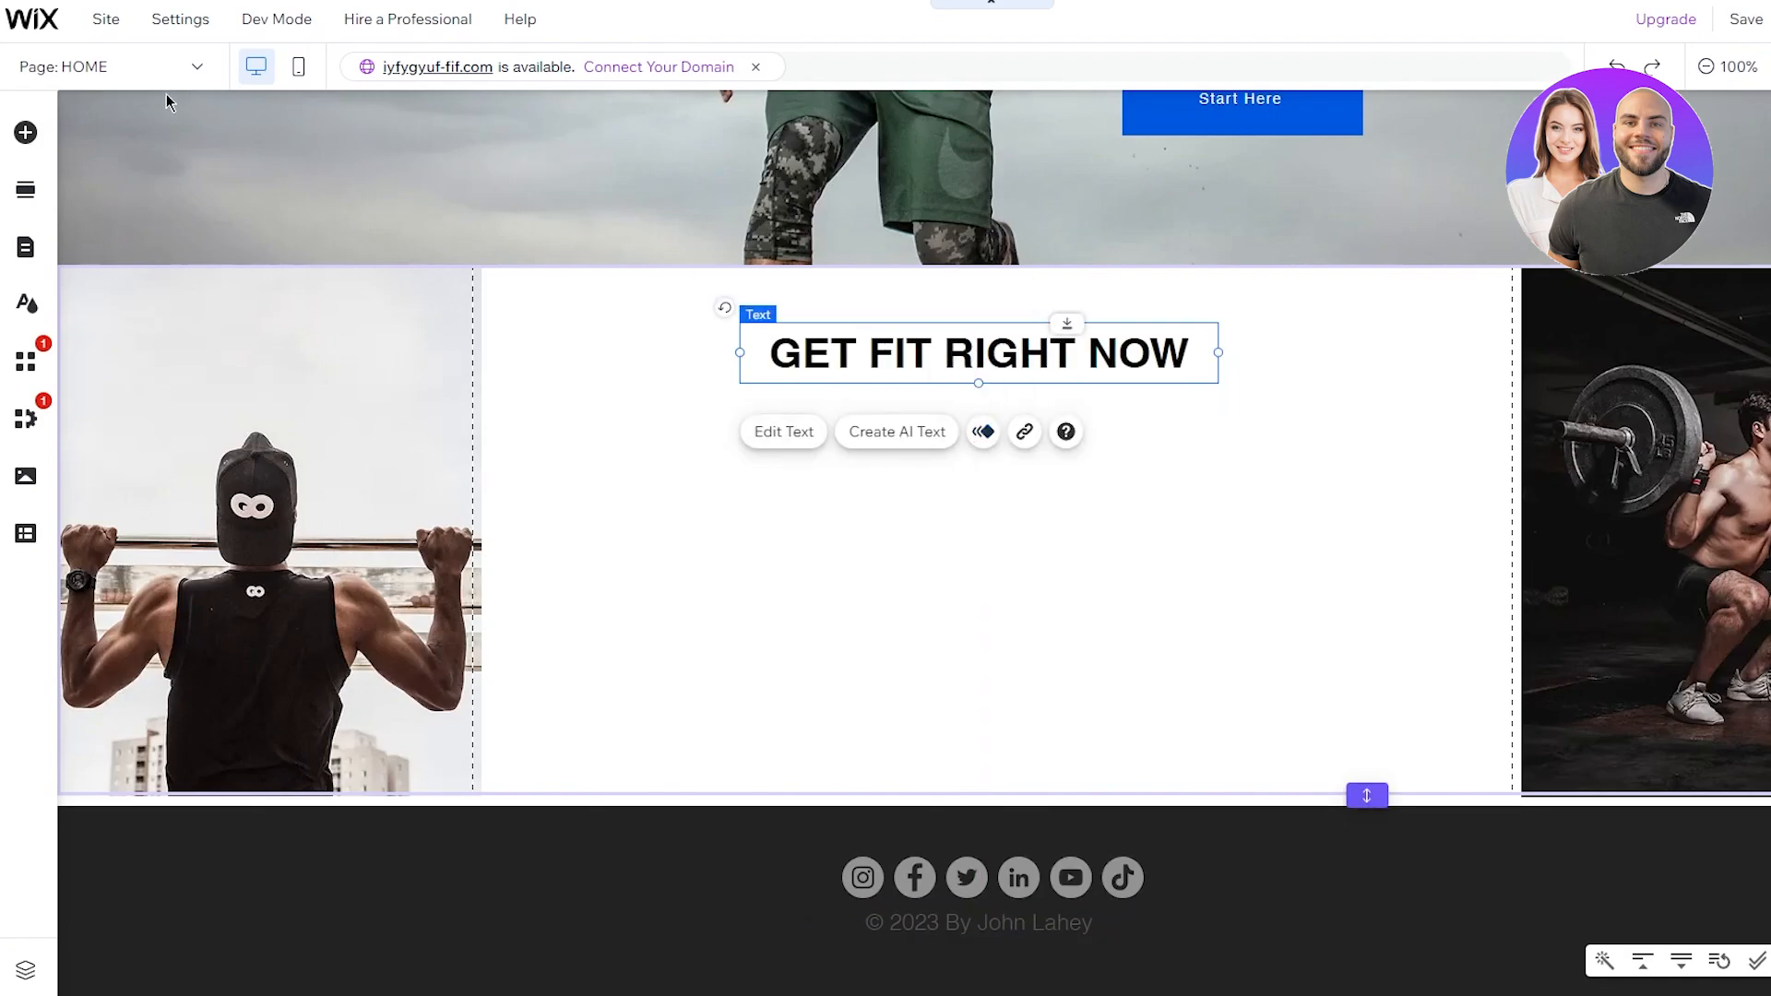
Step: Look through the Add Elements categories and show the Image options
left_click(27, 134)
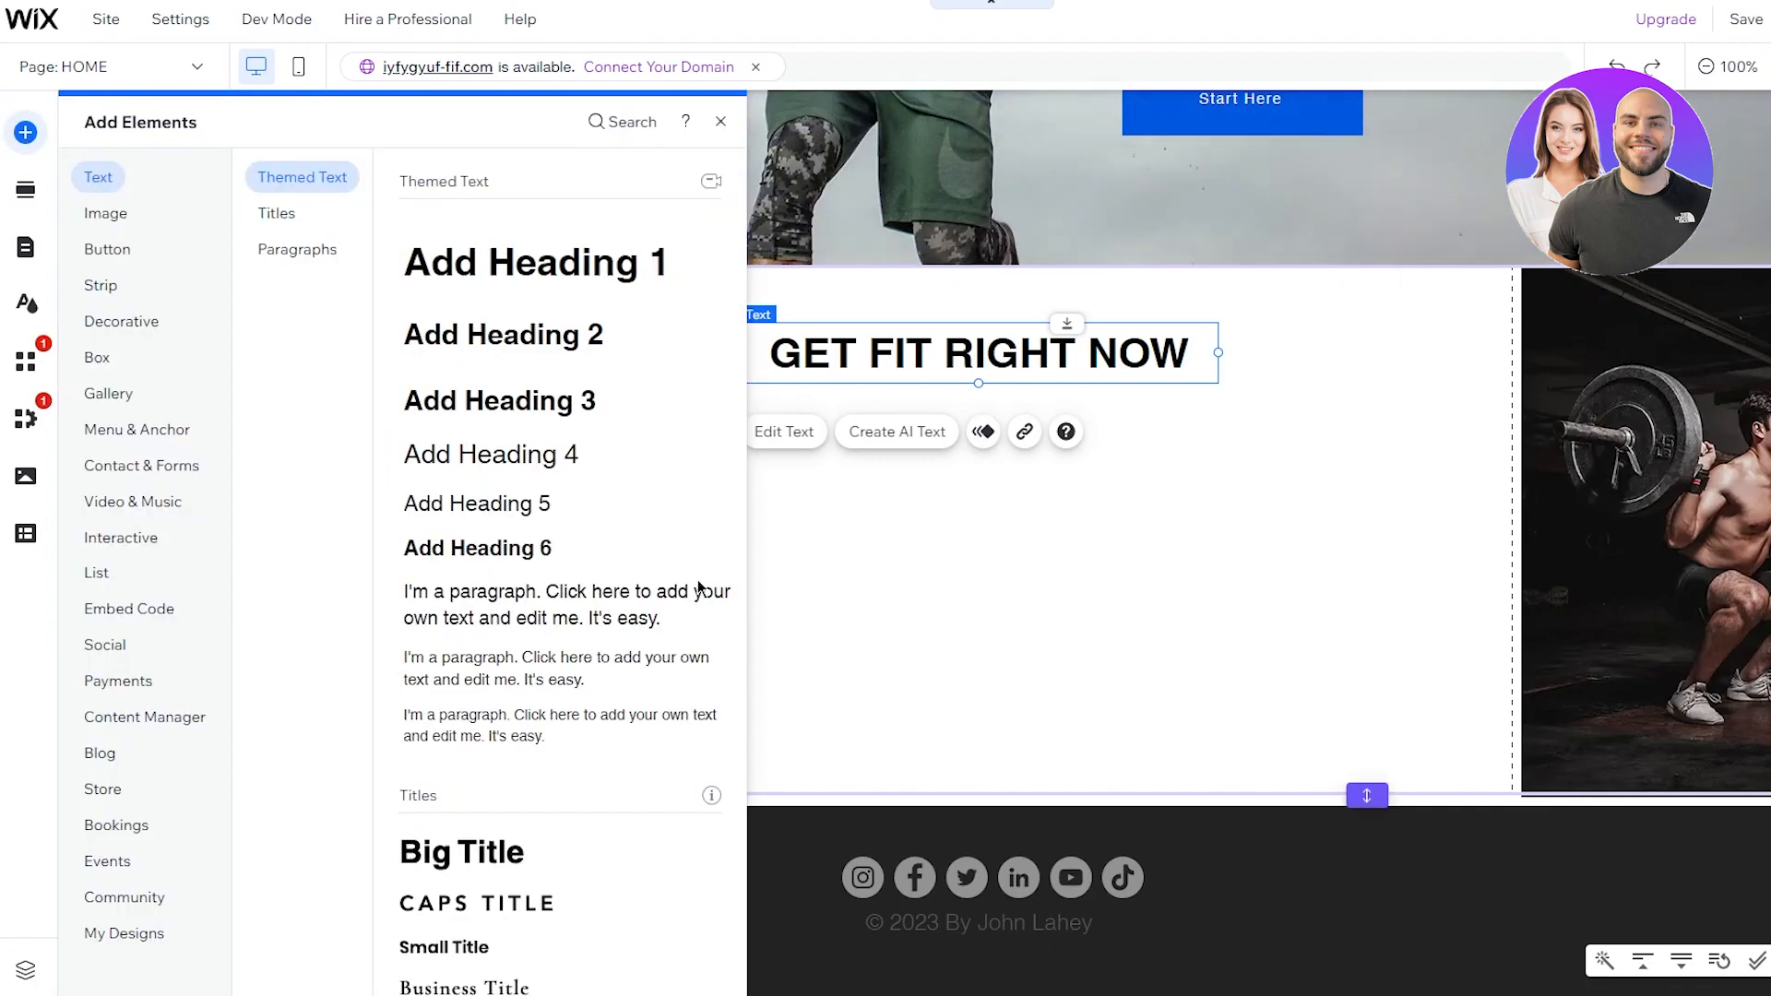
mouse_move(112, 250)
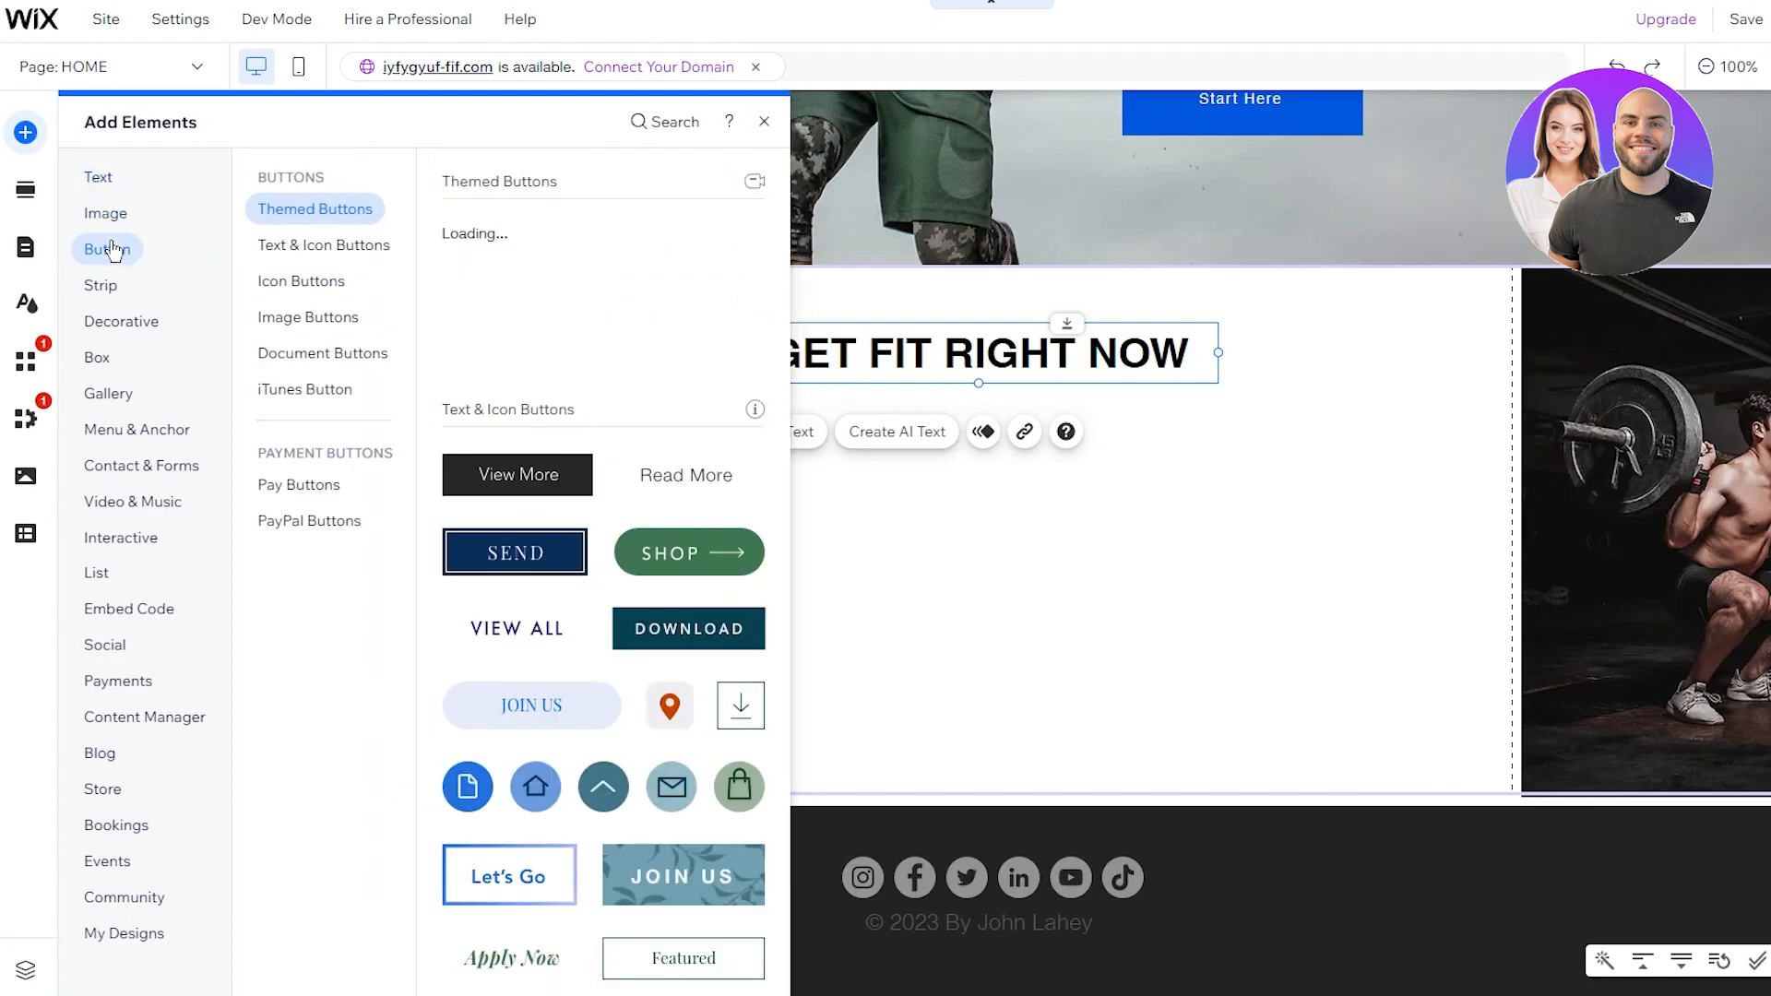
mouse_move(117, 367)
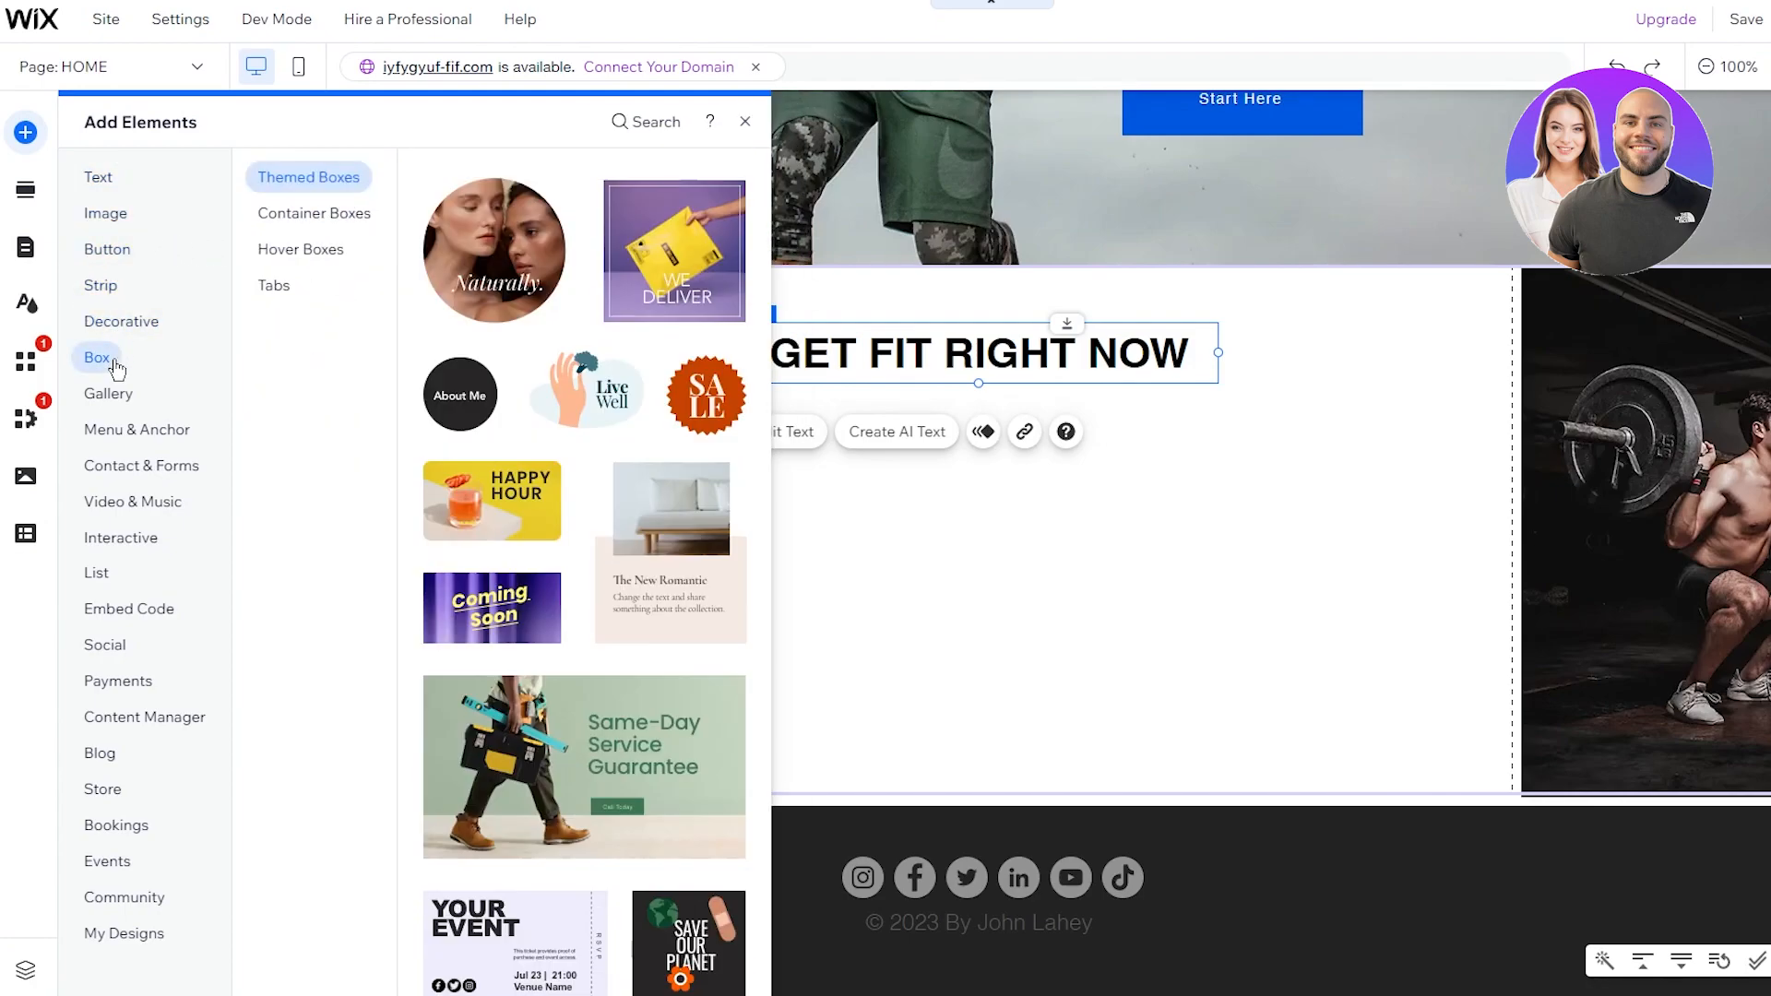
mouse_move(107, 901)
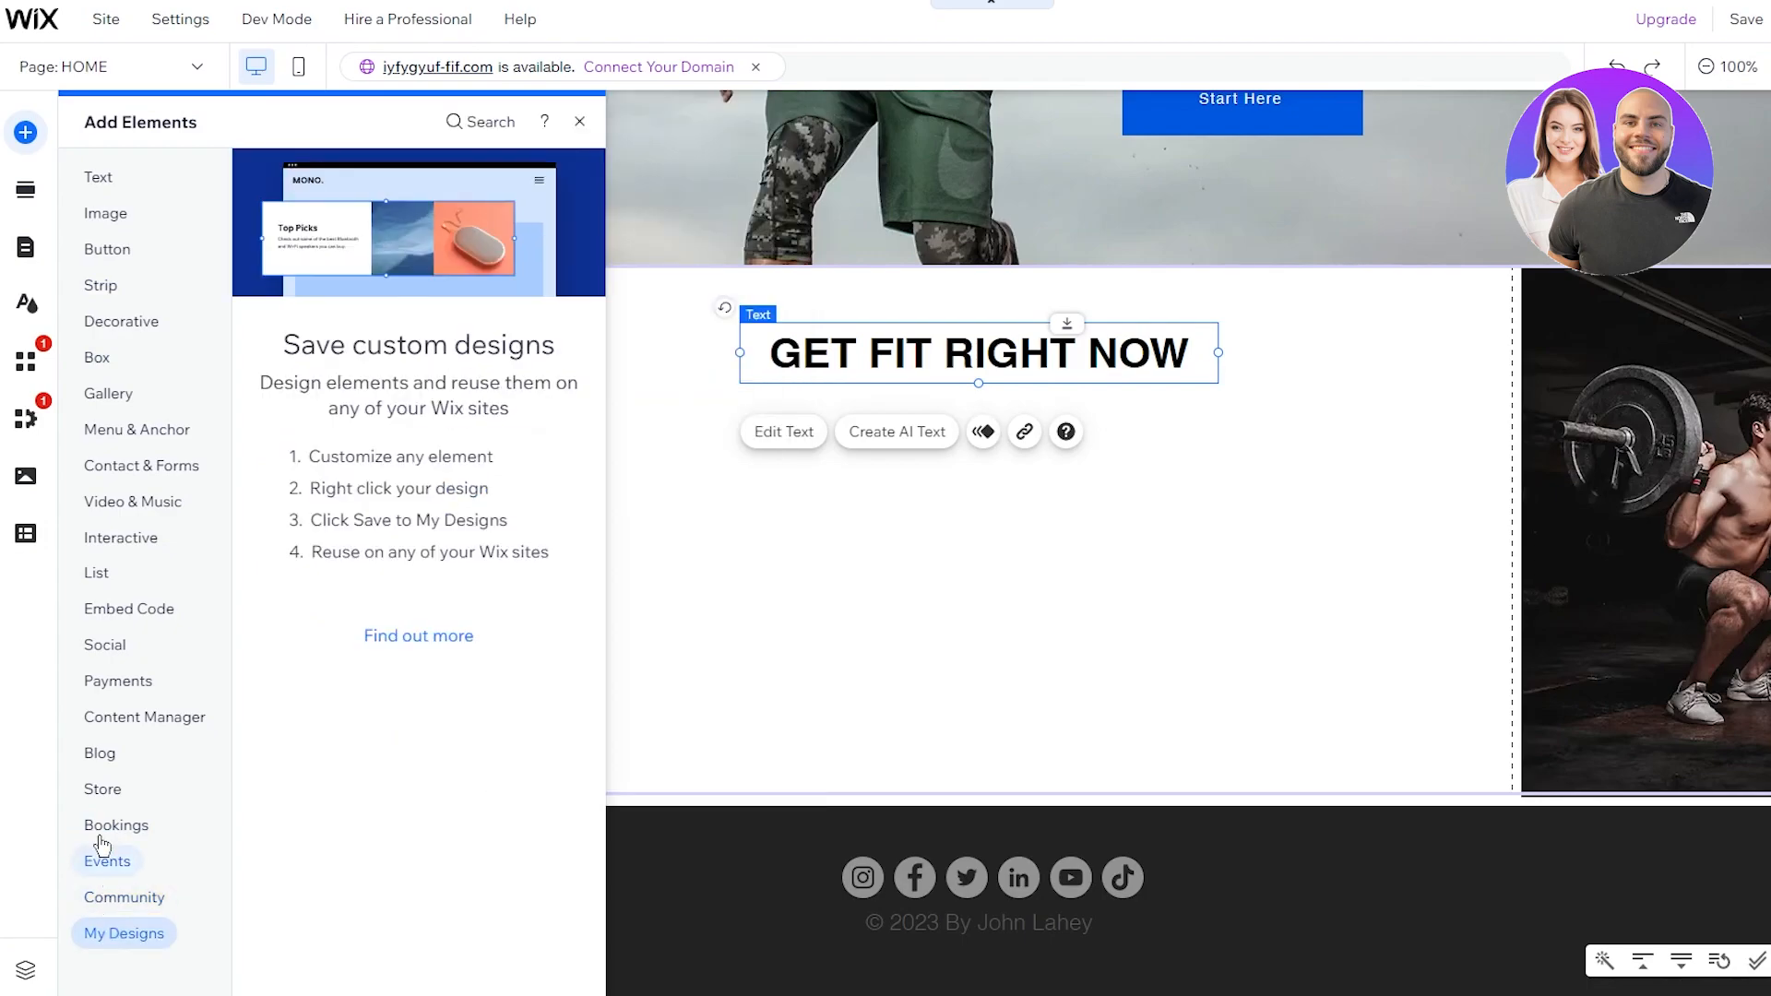
mouse_move(104, 765)
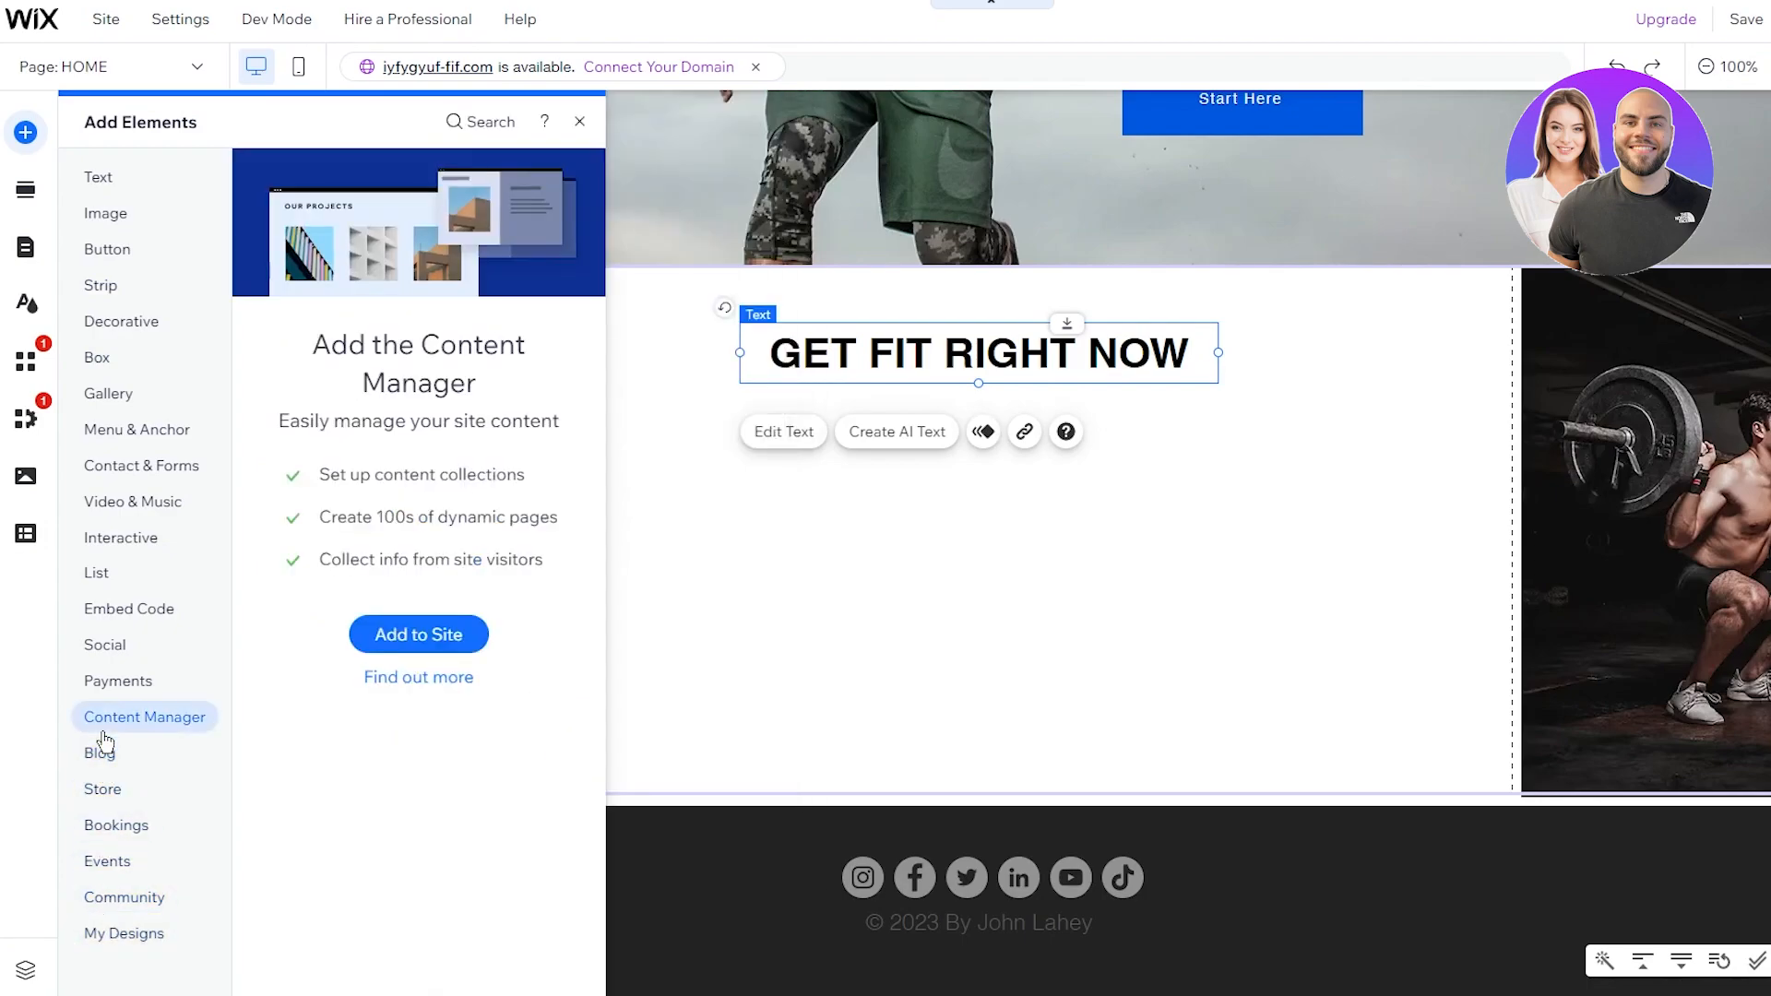
mouse_move(93, 544)
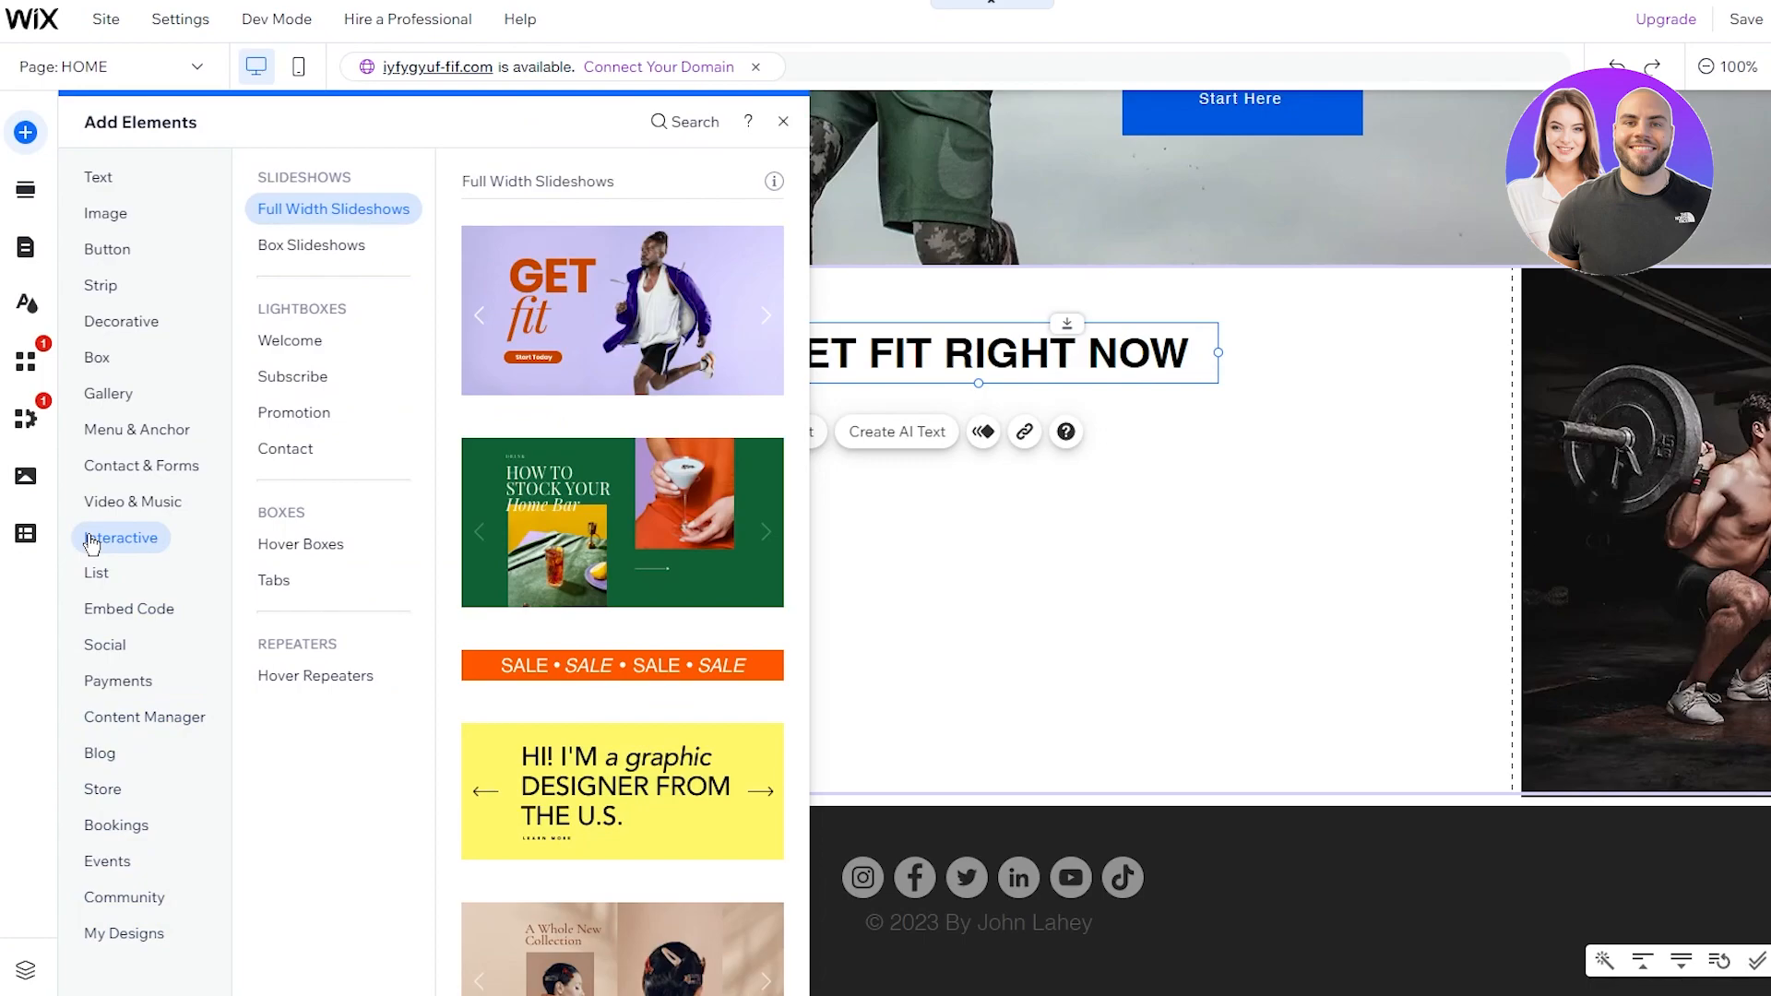
mouse_move(111, 487)
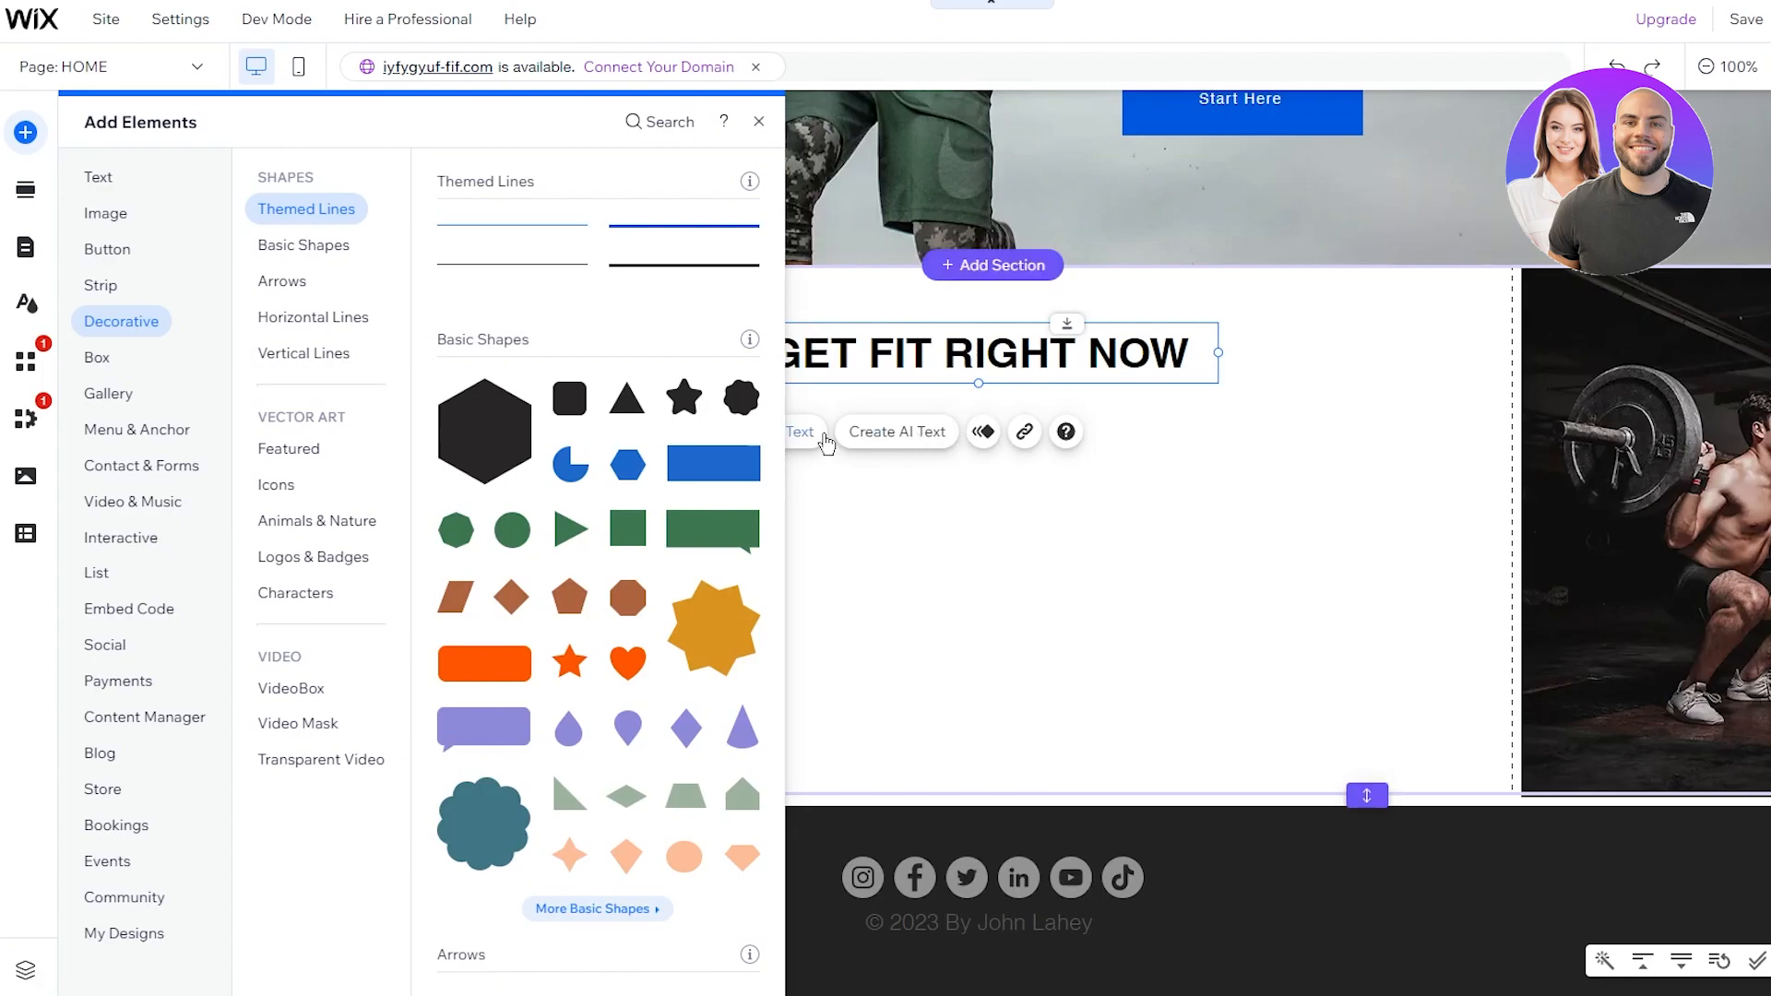
left_click(98, 220)
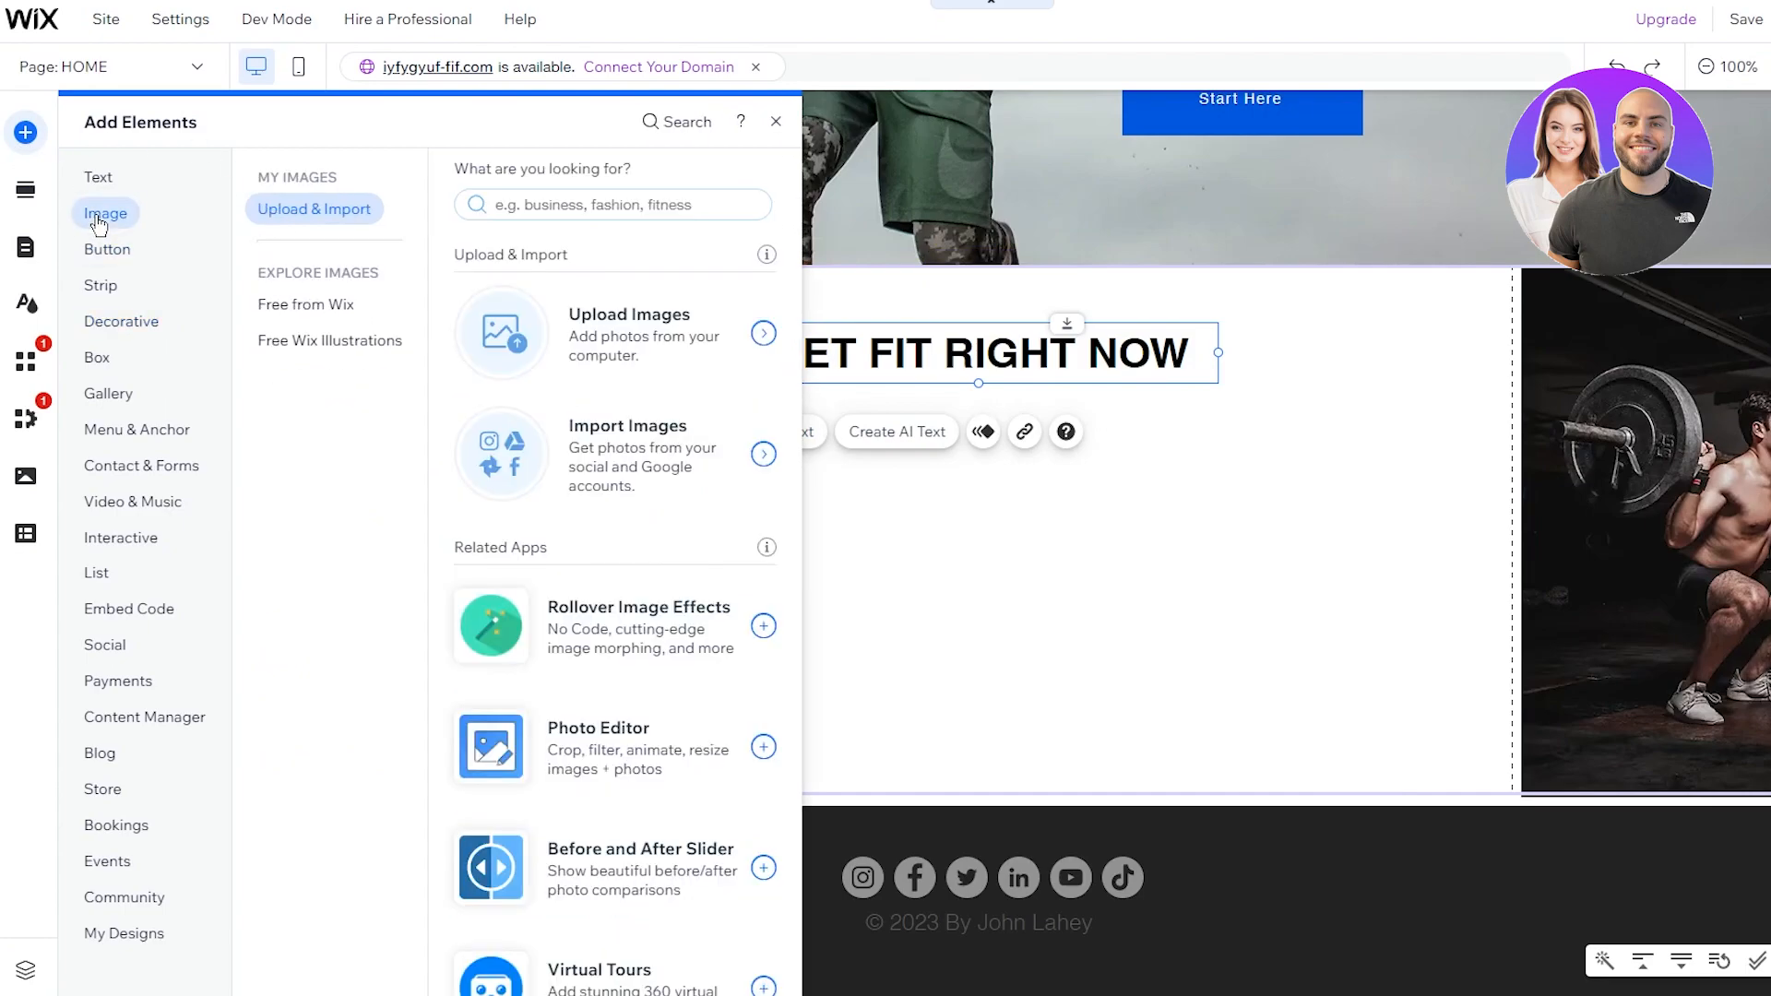
Step: Open Media from Wix and search for 'gym'
left_click(698, 385)
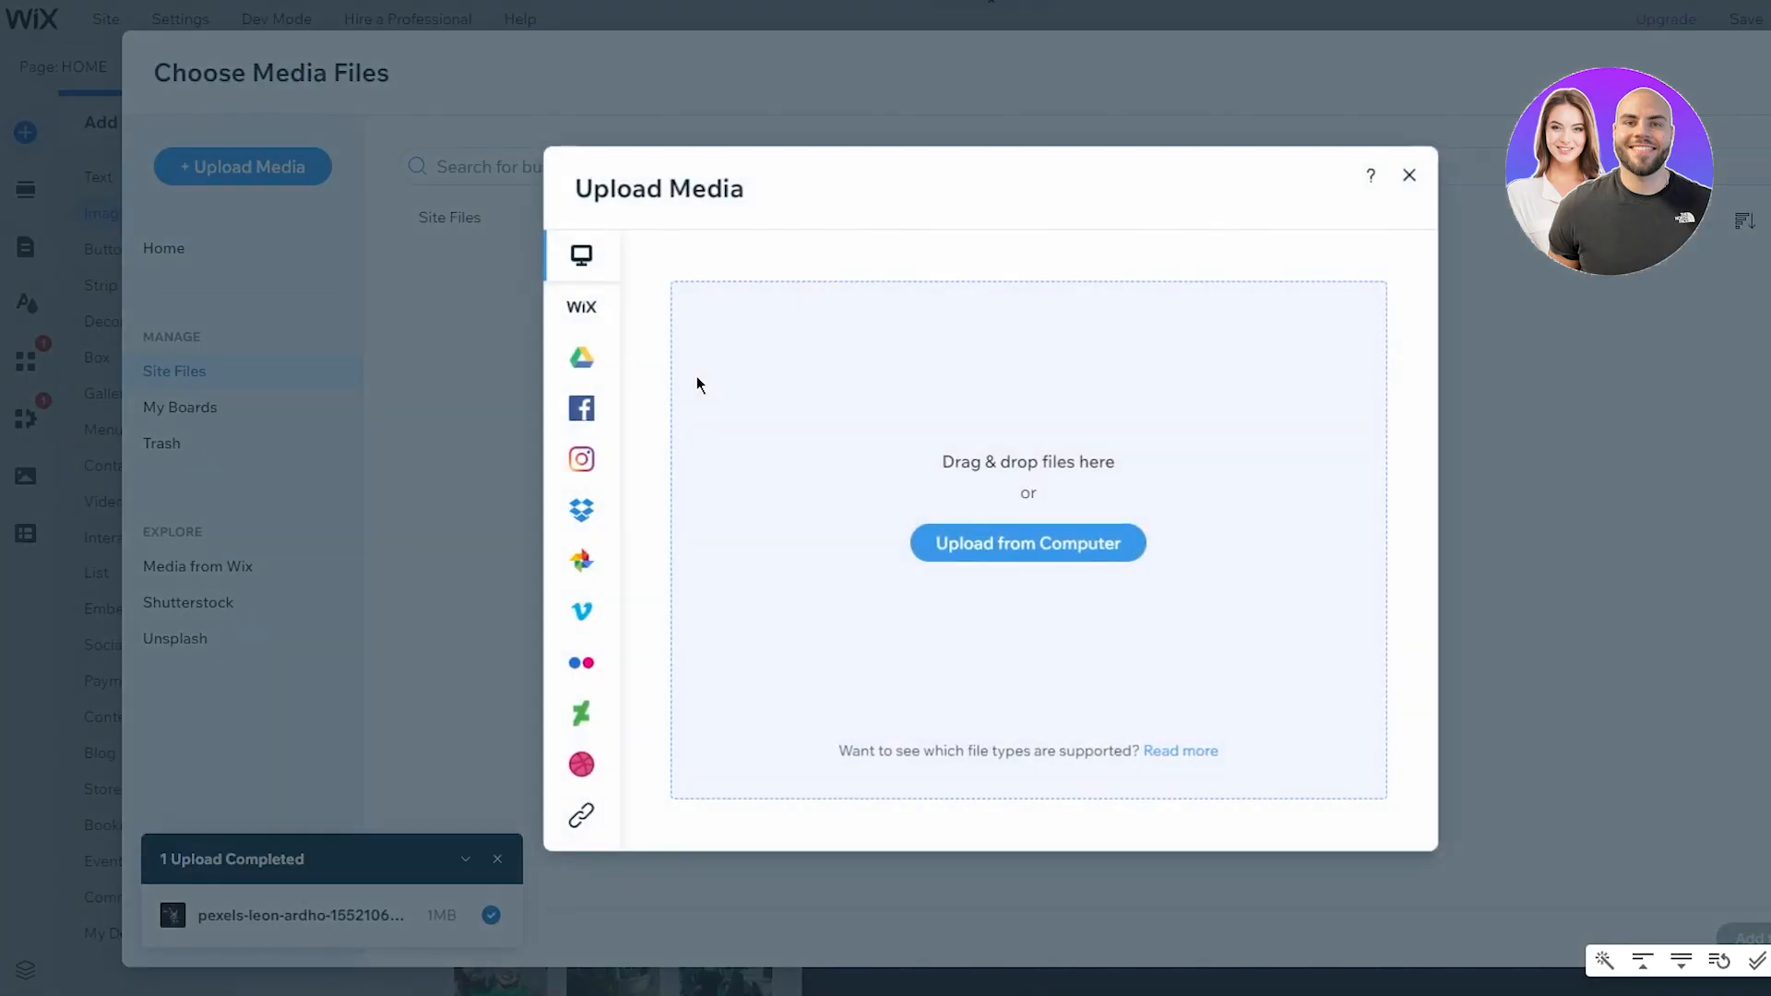
left_click(598, 330)
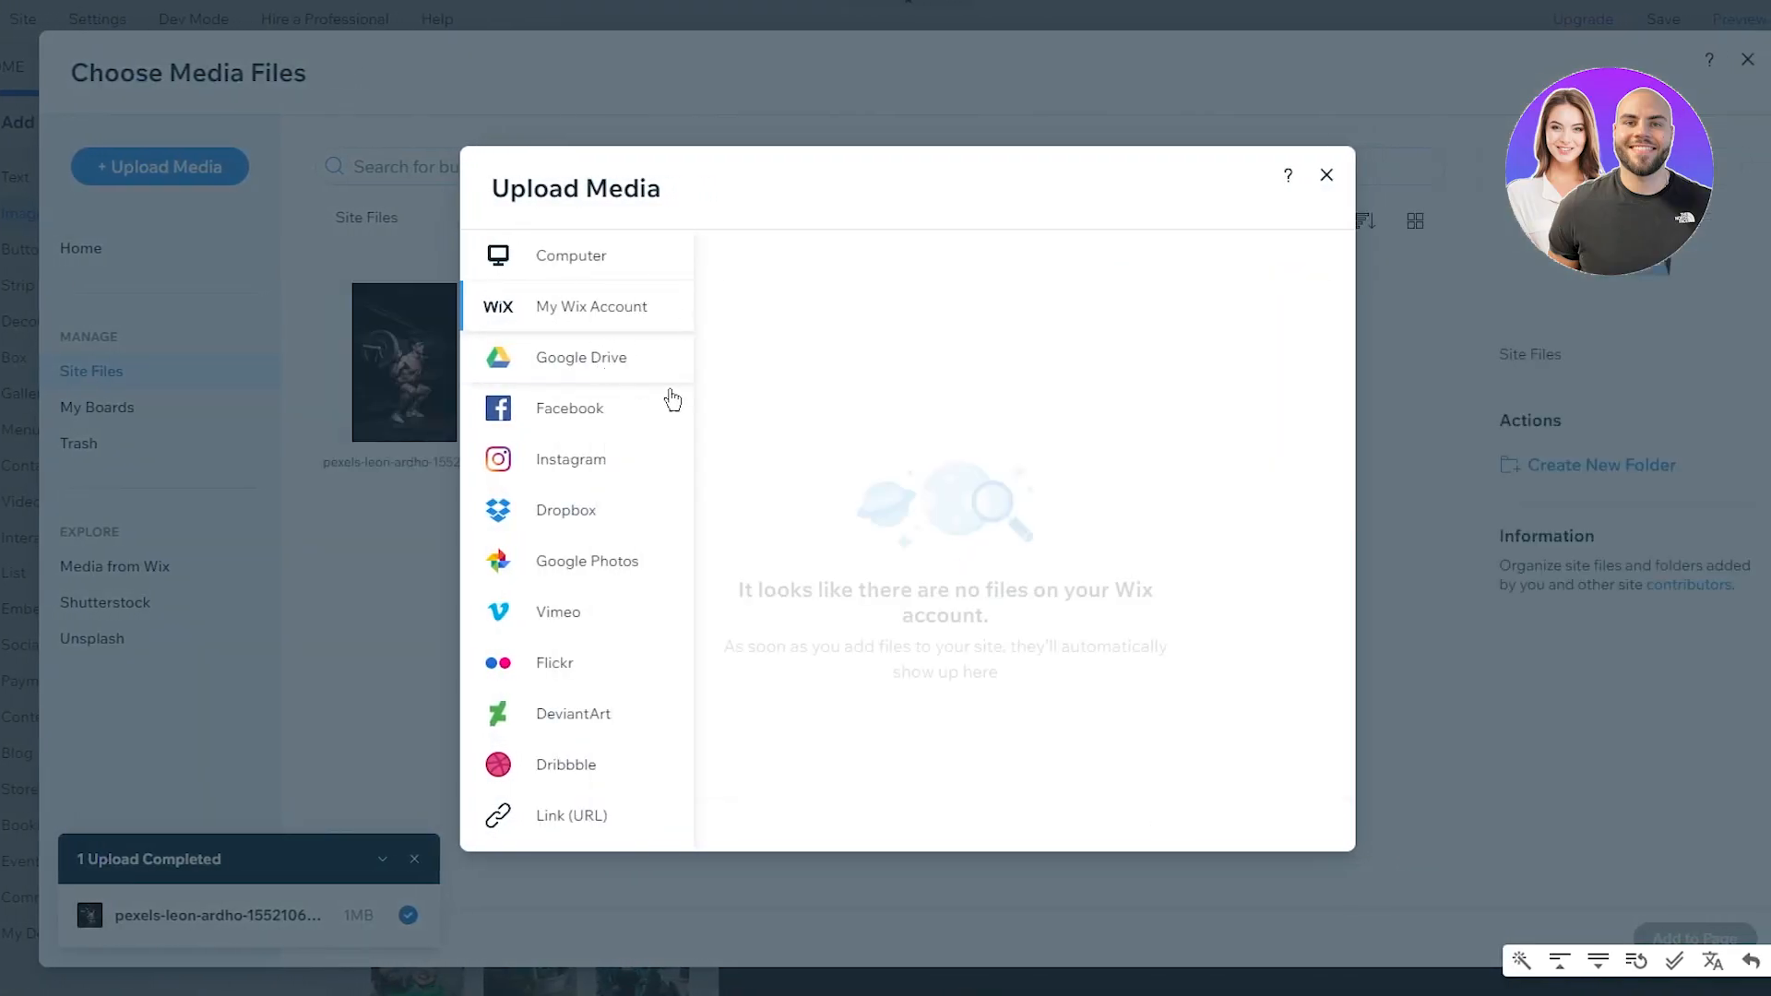
left_click(1341, 178)
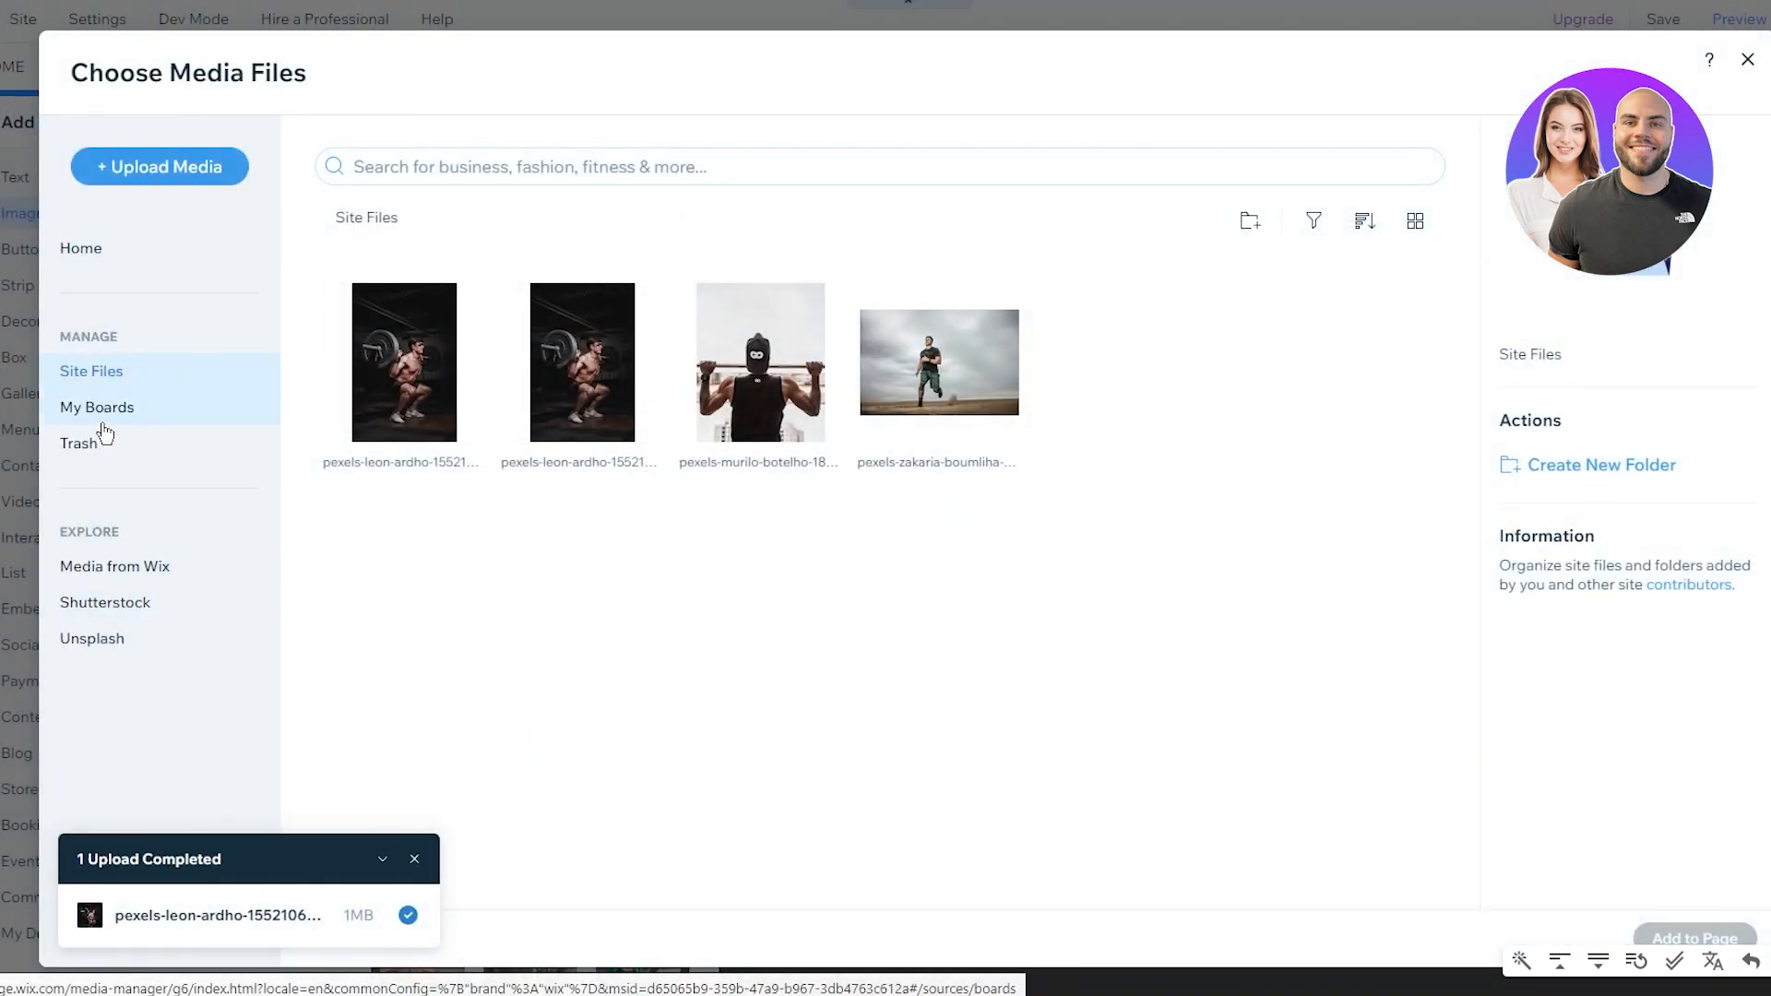
left_click(125, 581)
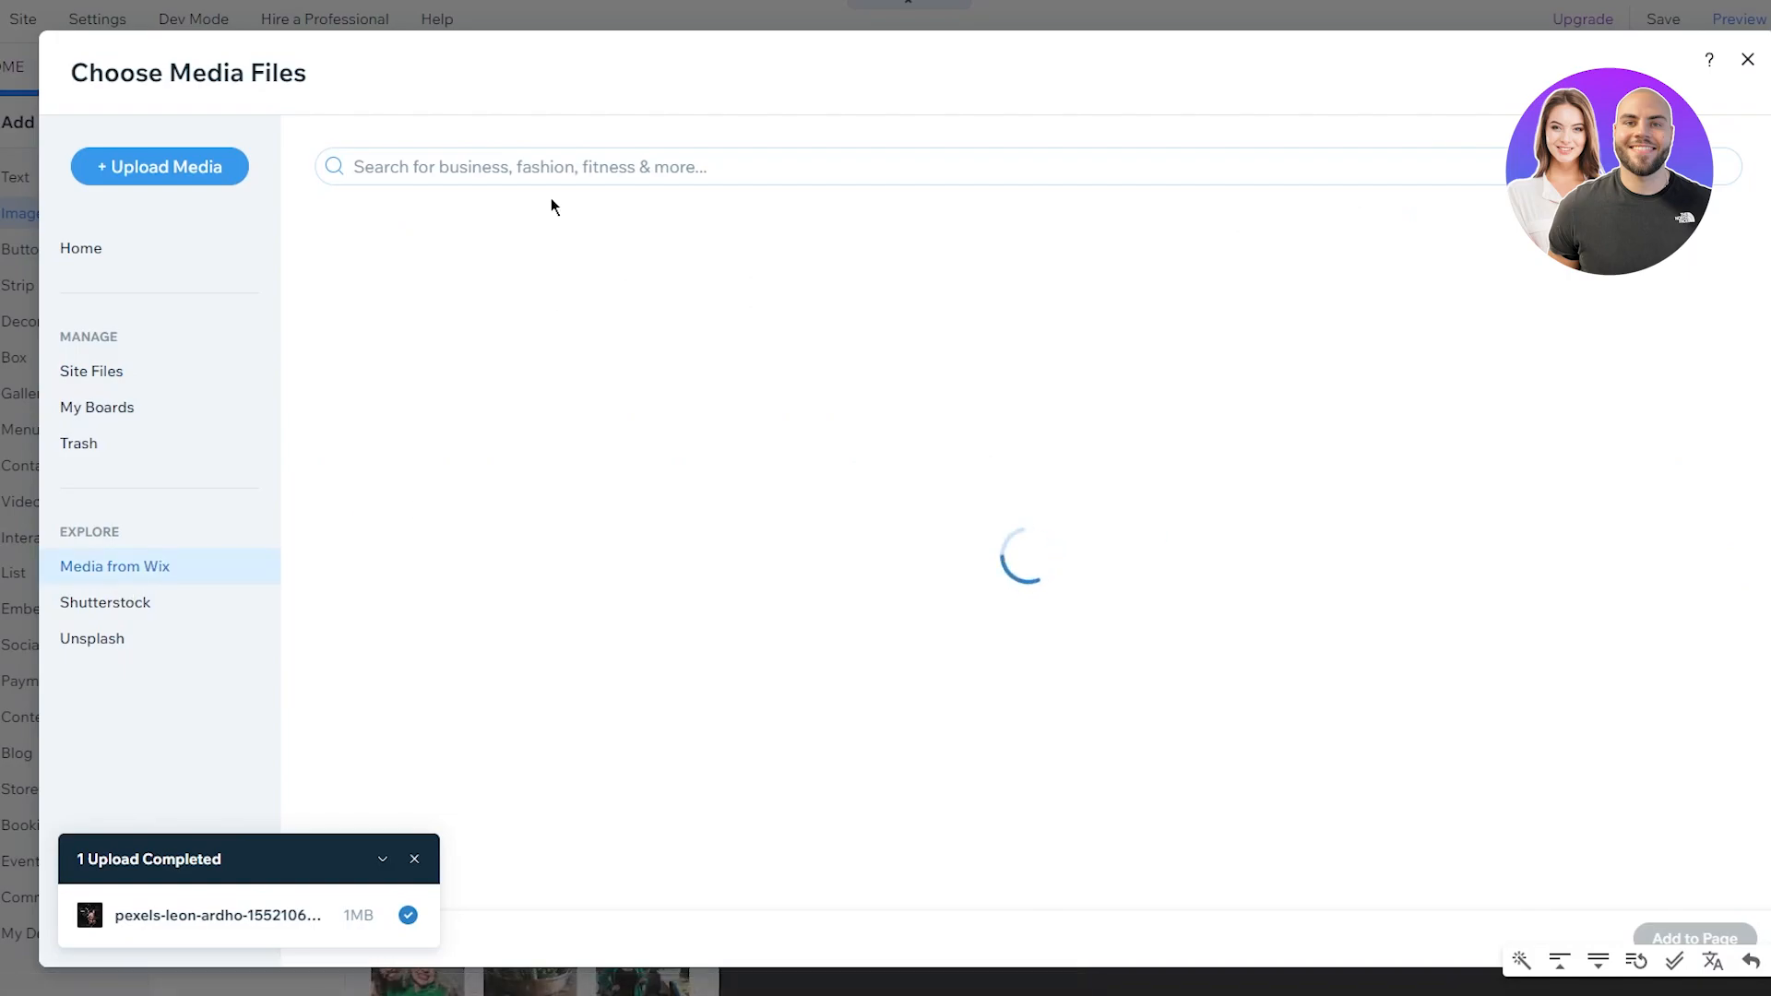
left_click(539, 165)
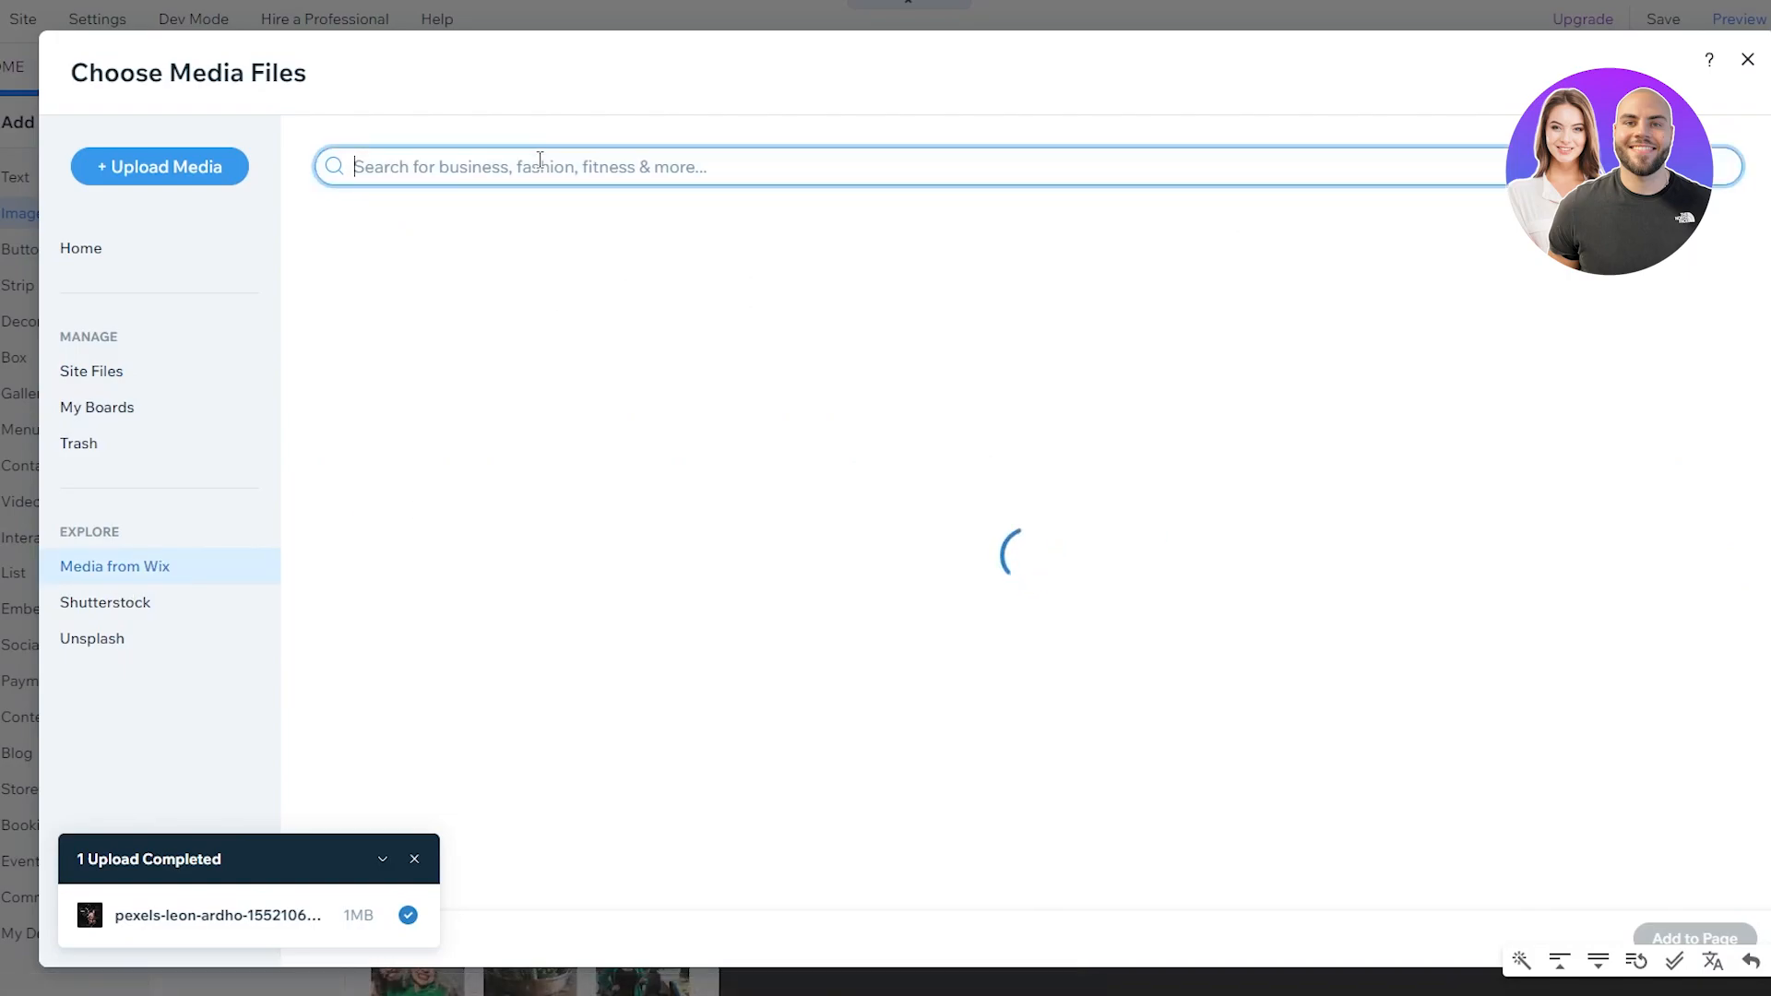
type("gym")
key("Return")
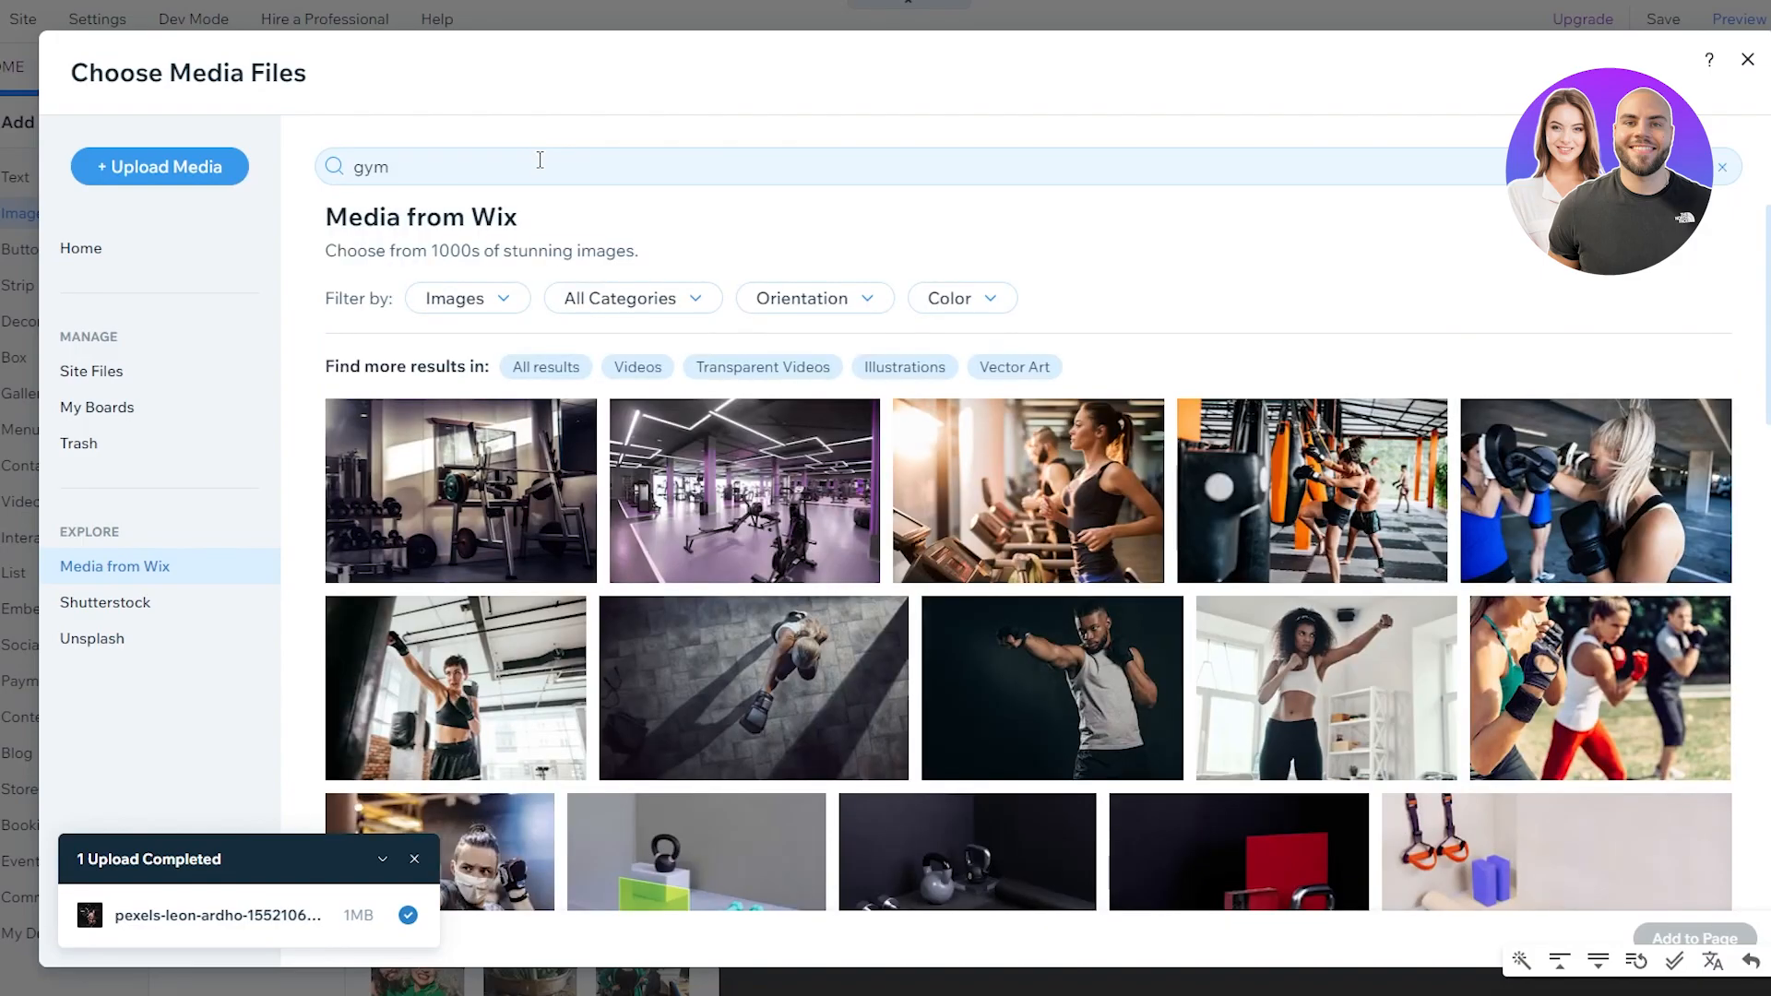
Step: Filter the gym results to Vector Art and add the teal Weight dumbbell to the page
left_click(540, 160)
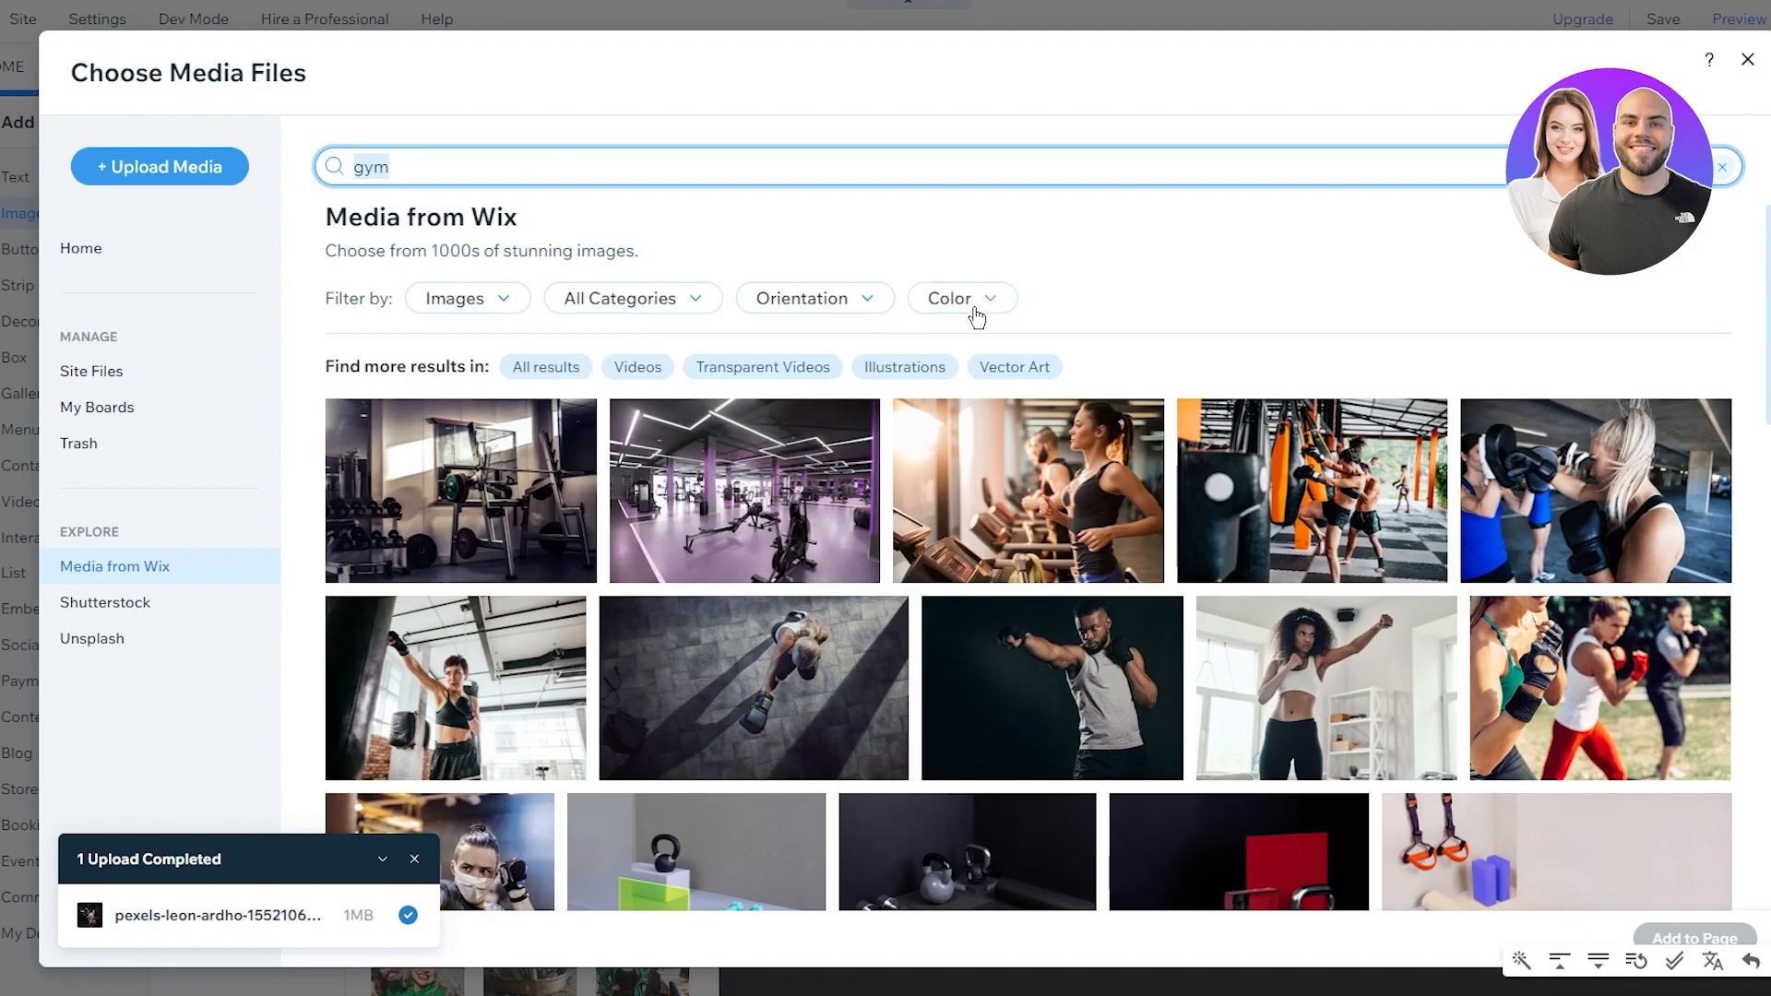
left_click(483, 304)
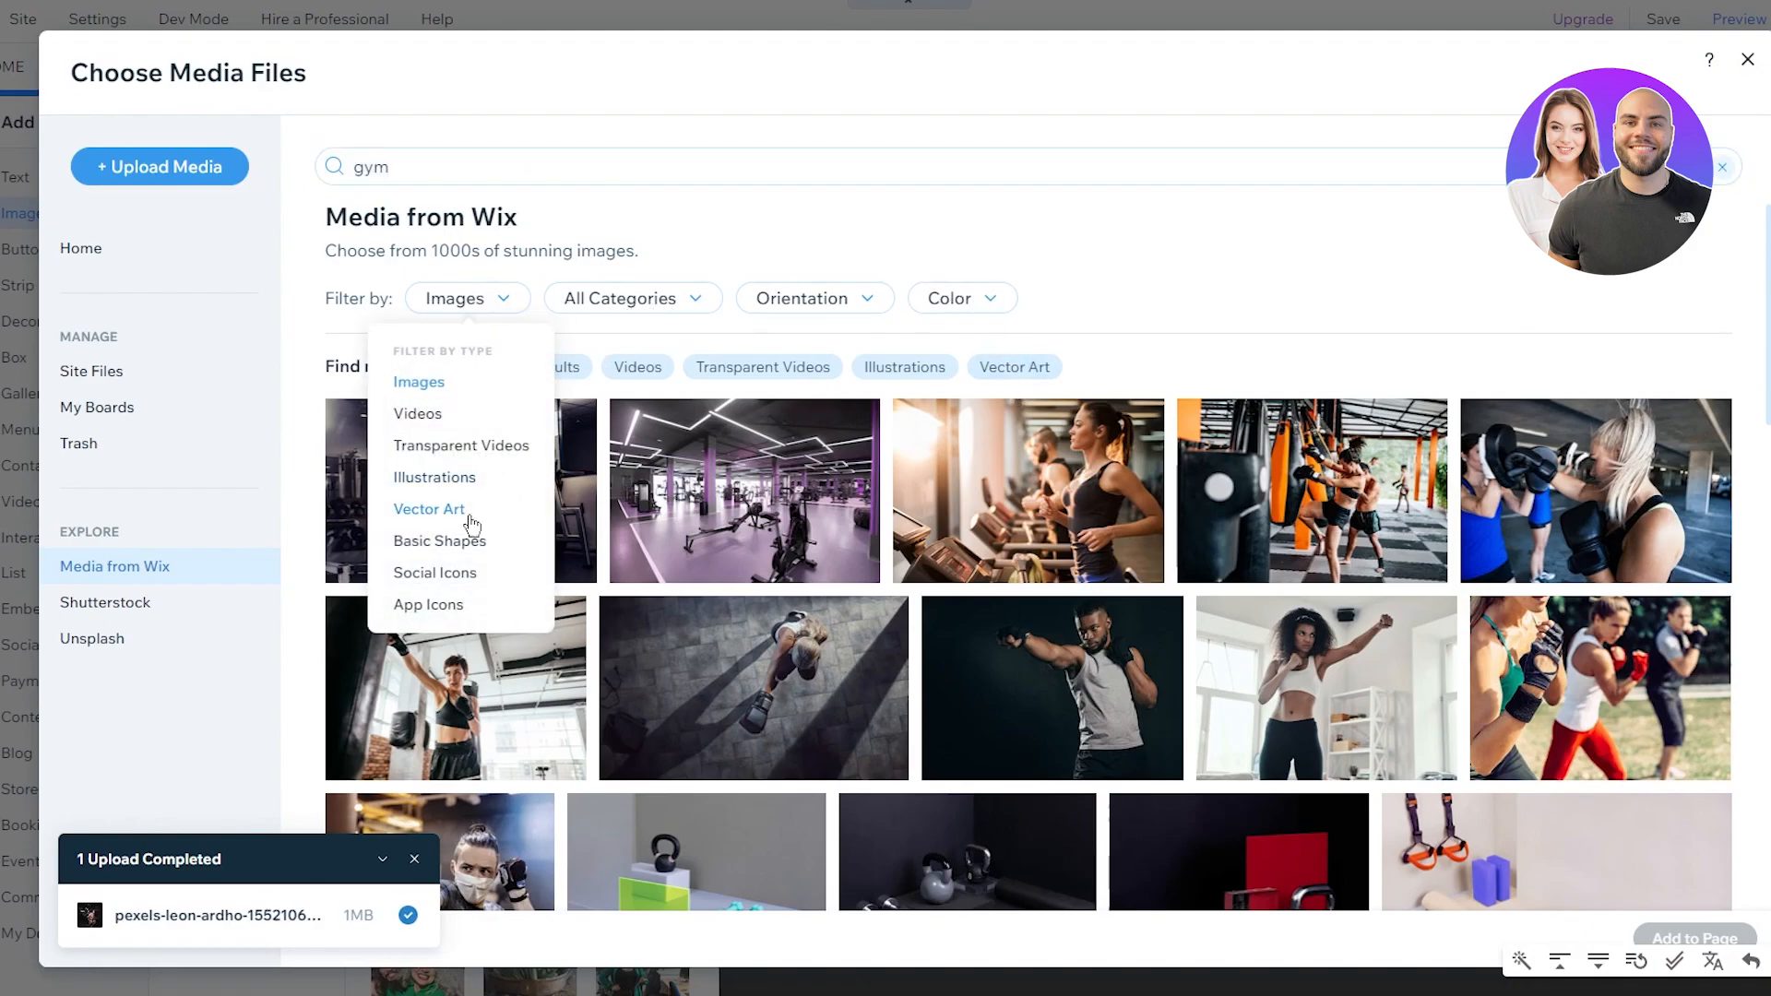
left_click(892, 377)
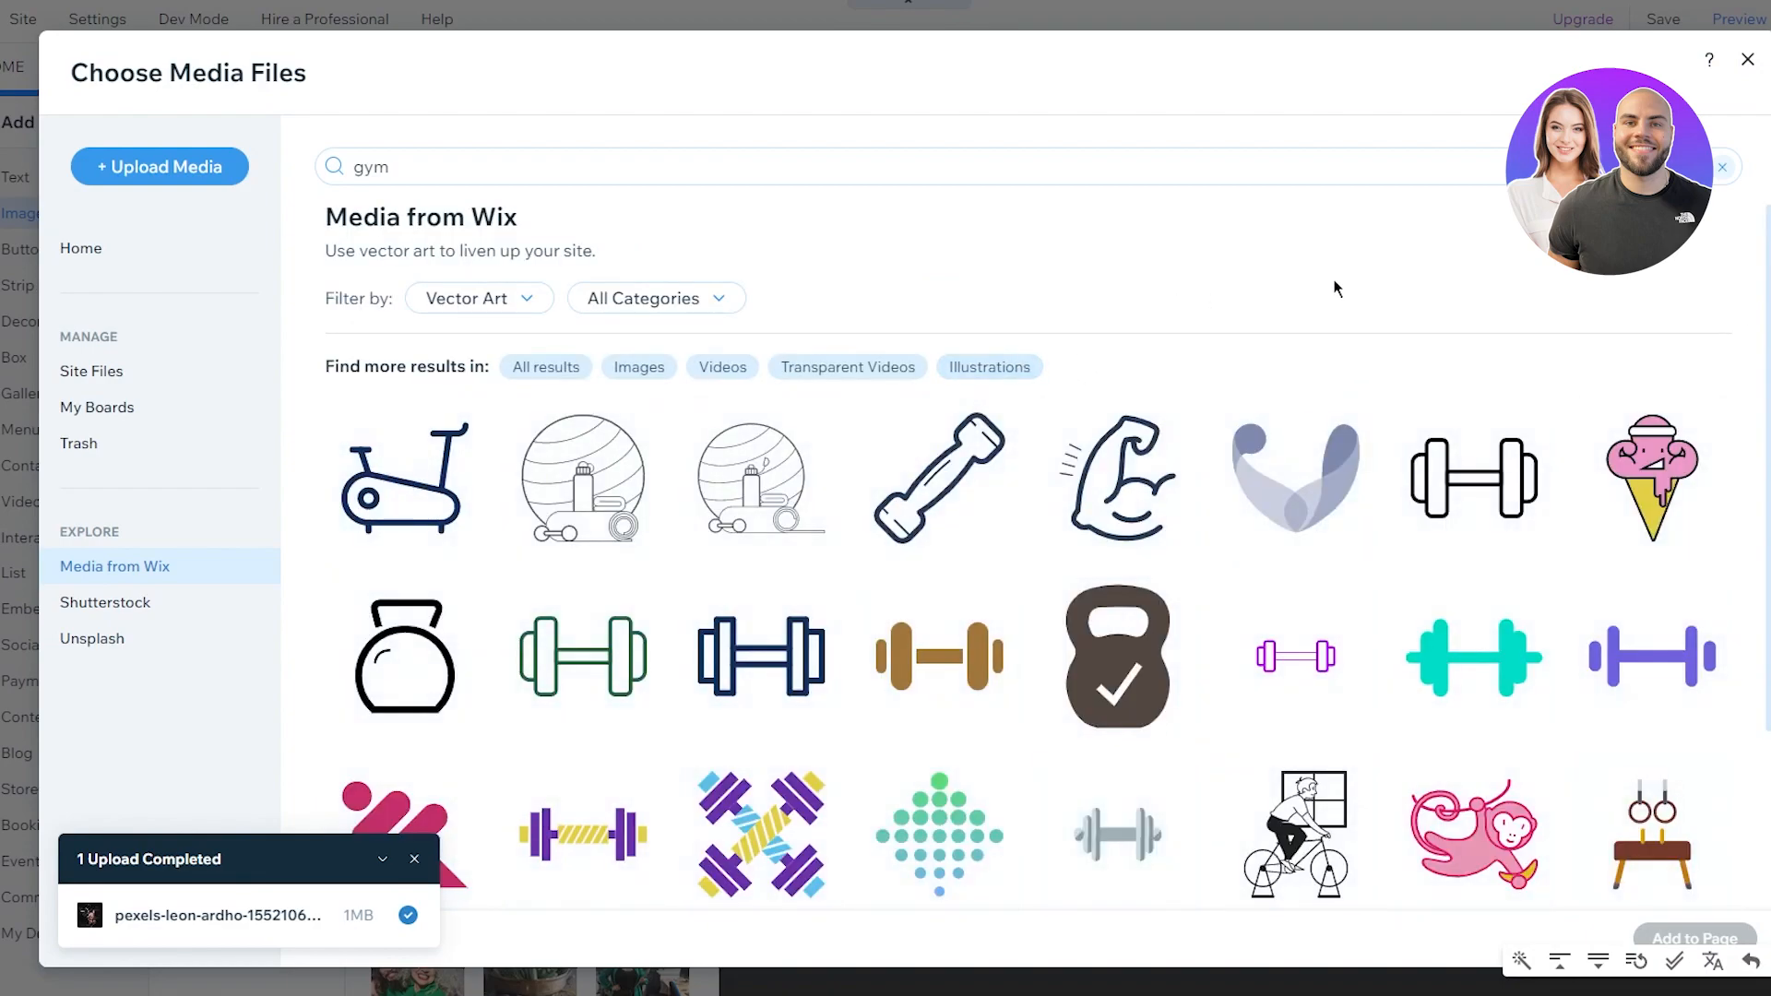
scroll(1335, 289, "down", 2)
mouse_move(1496, 448)
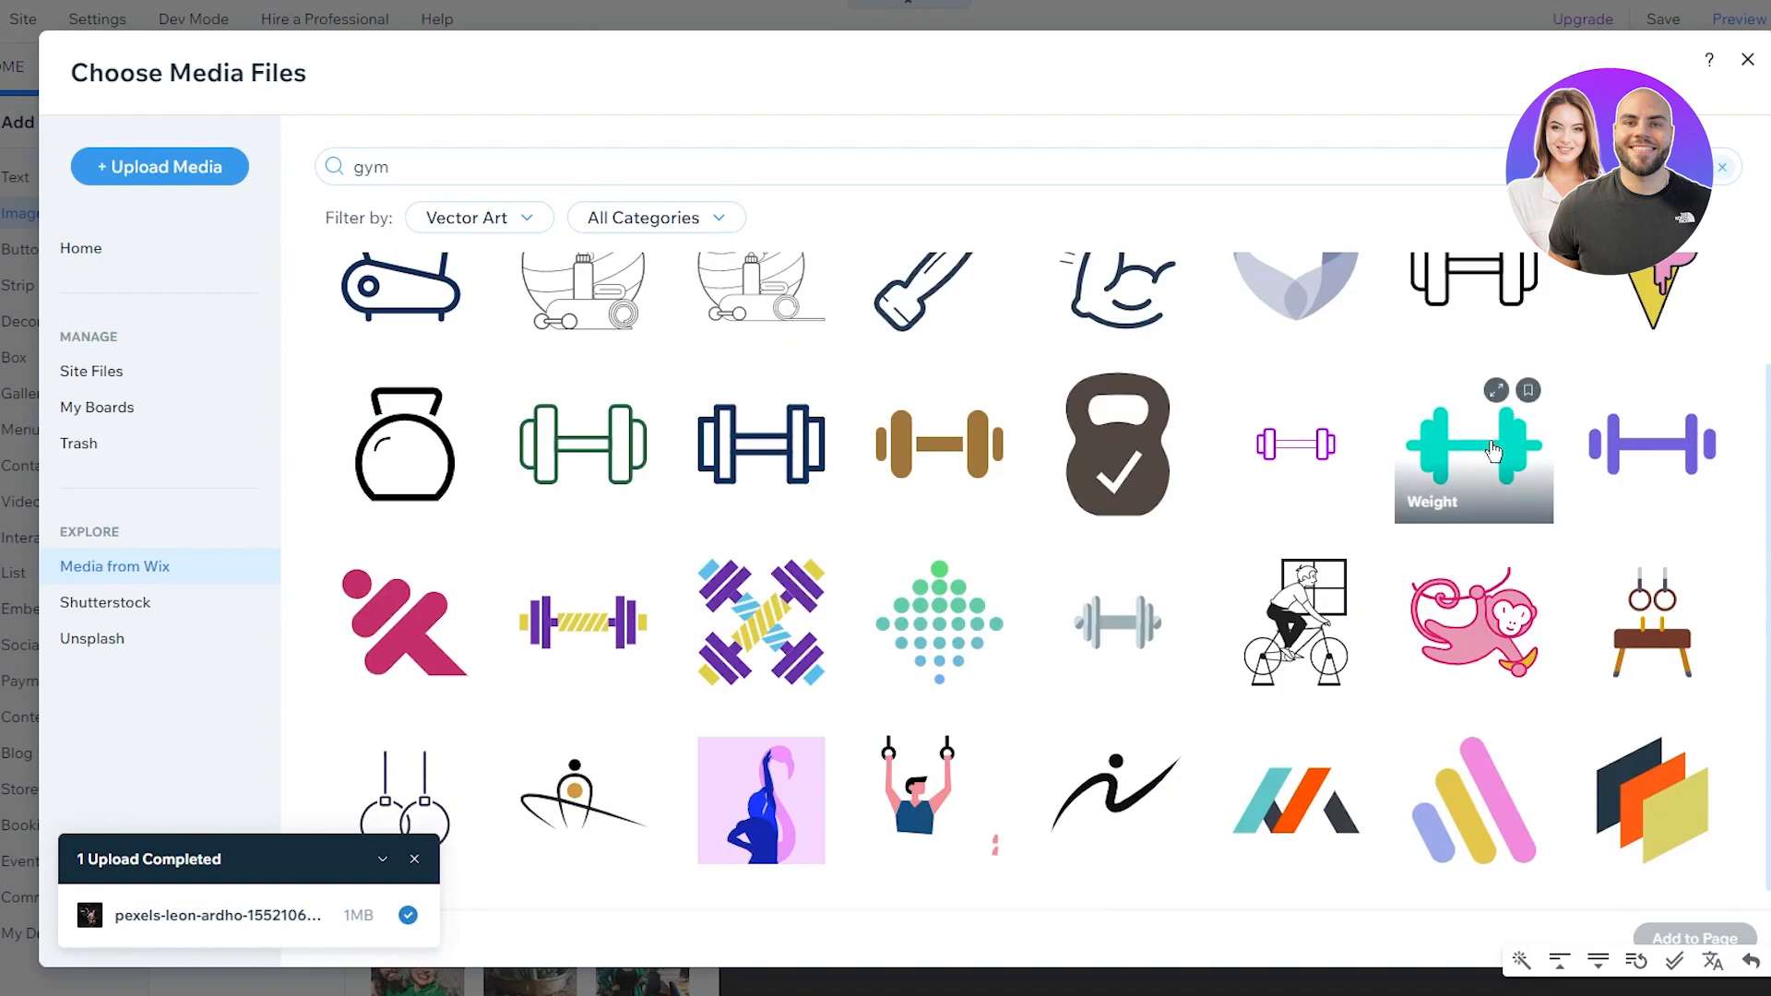
scroll(1482, 466, "down", 1)
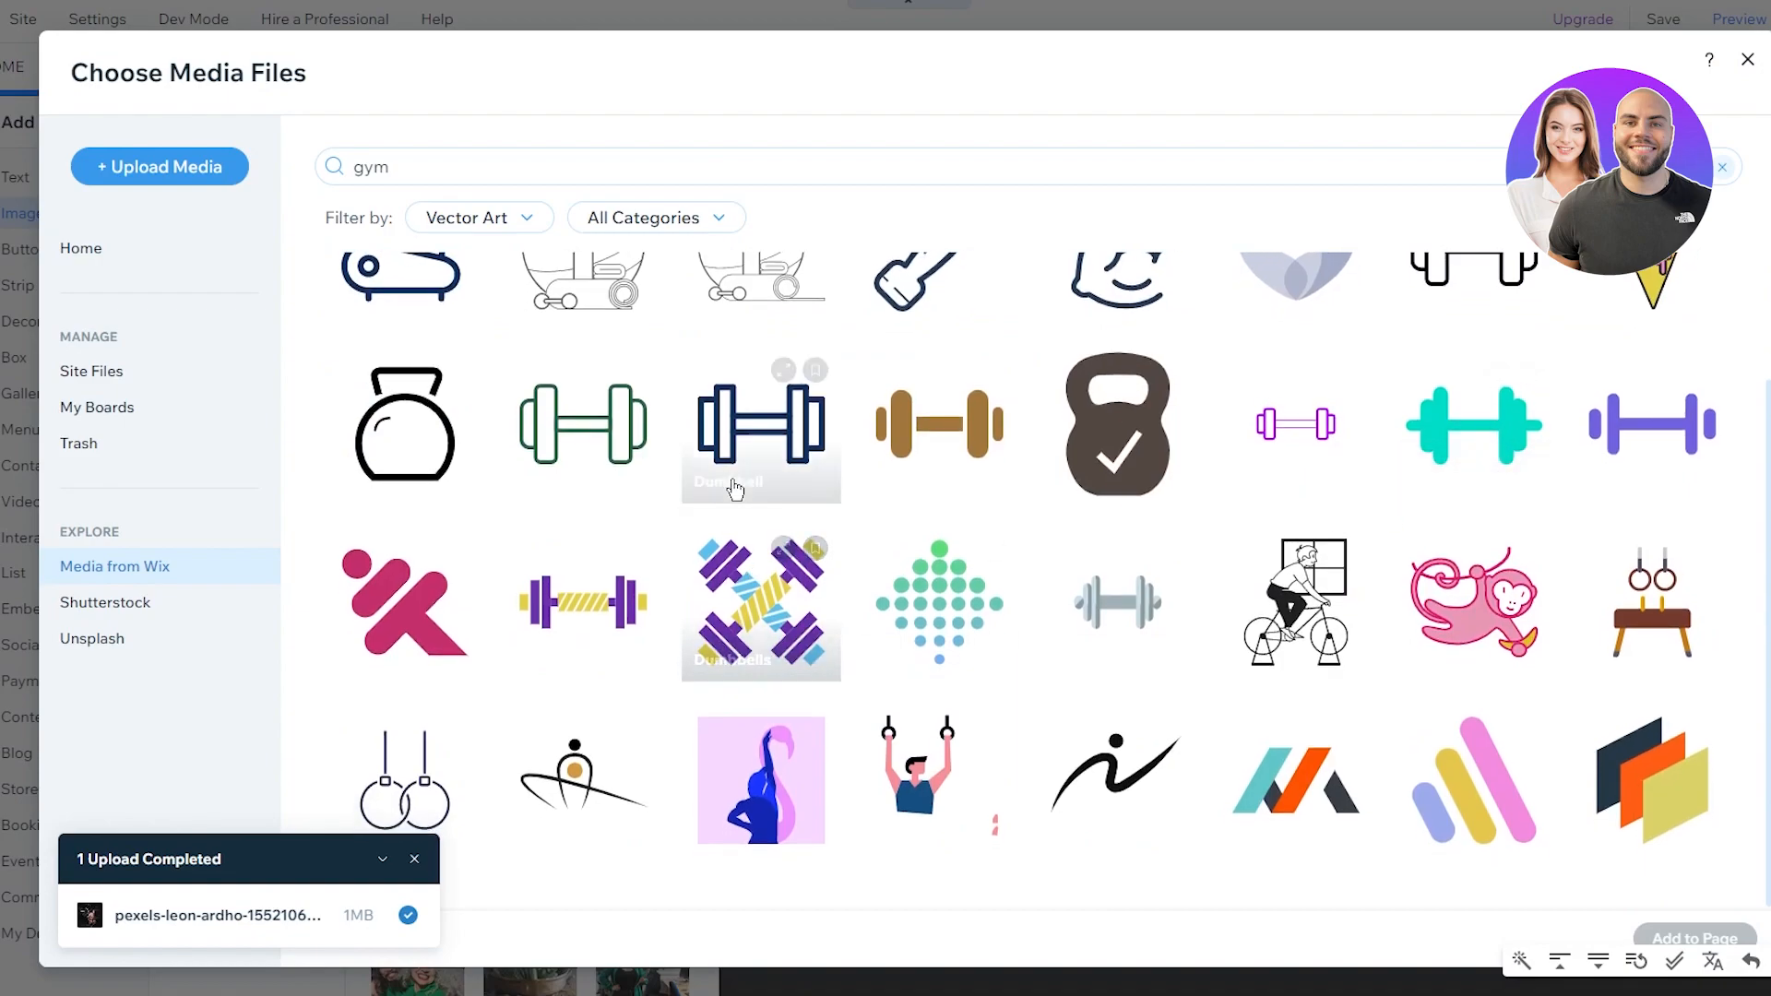
scroll(1584, 457, "up", 3)
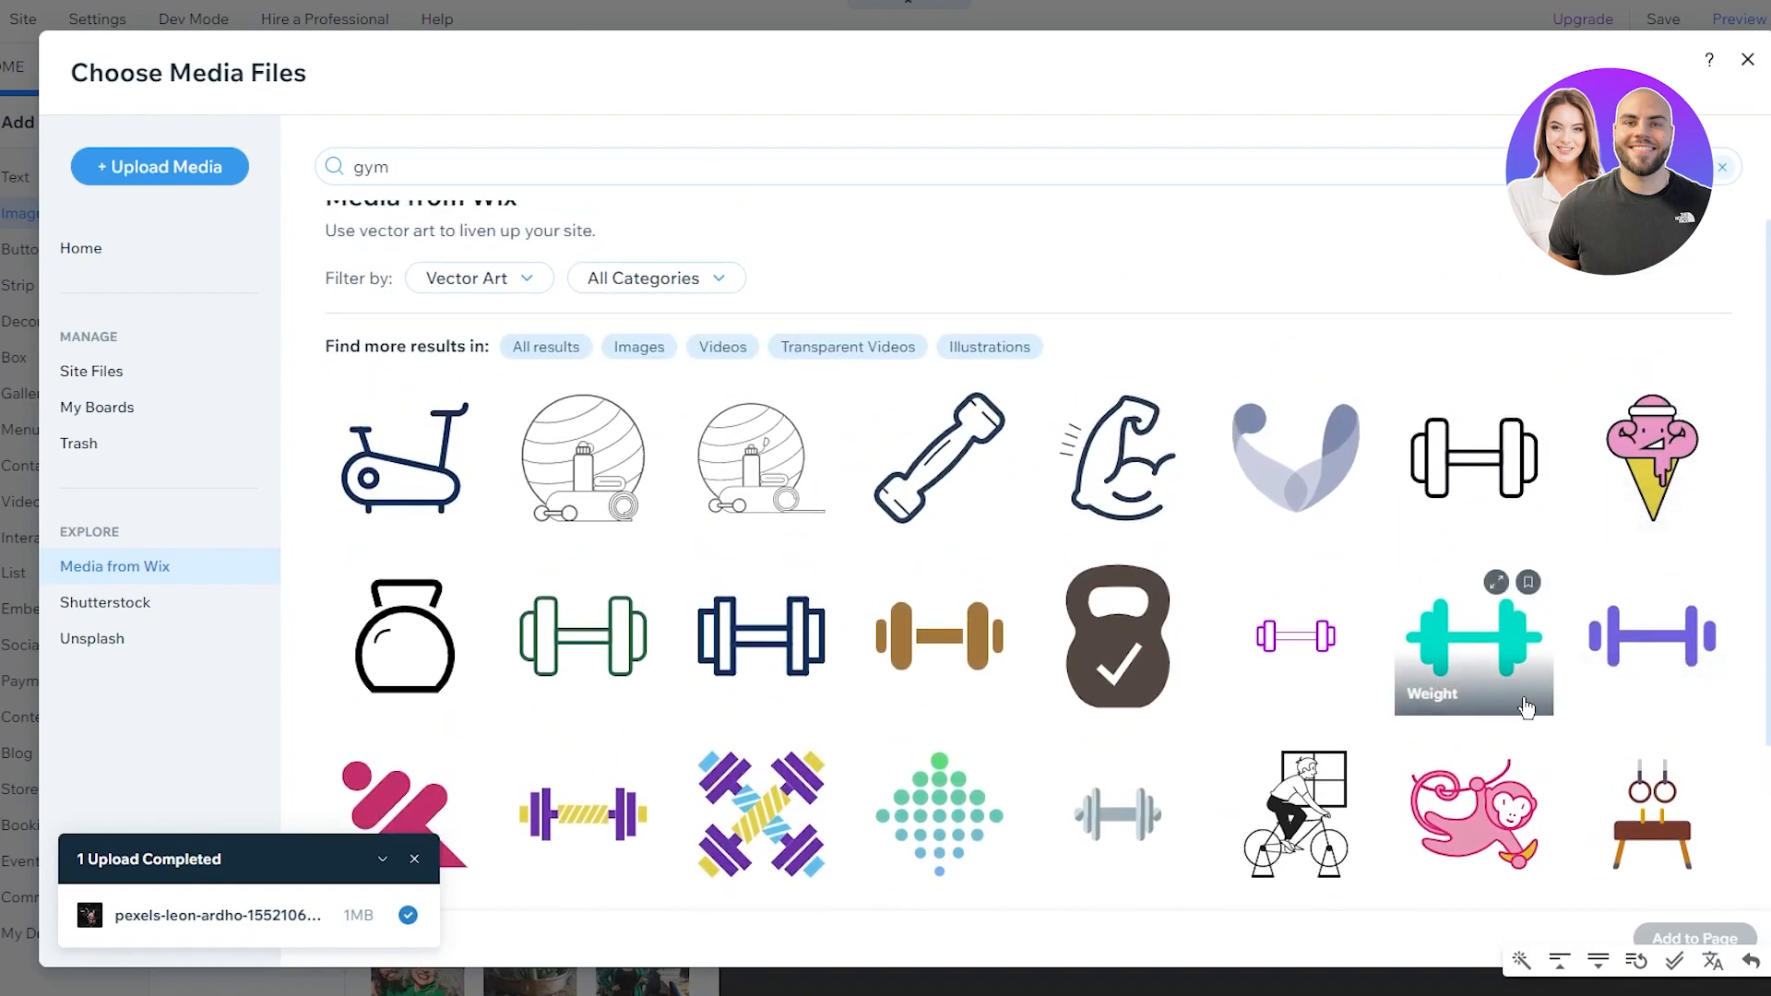
left_click(1536, 678)
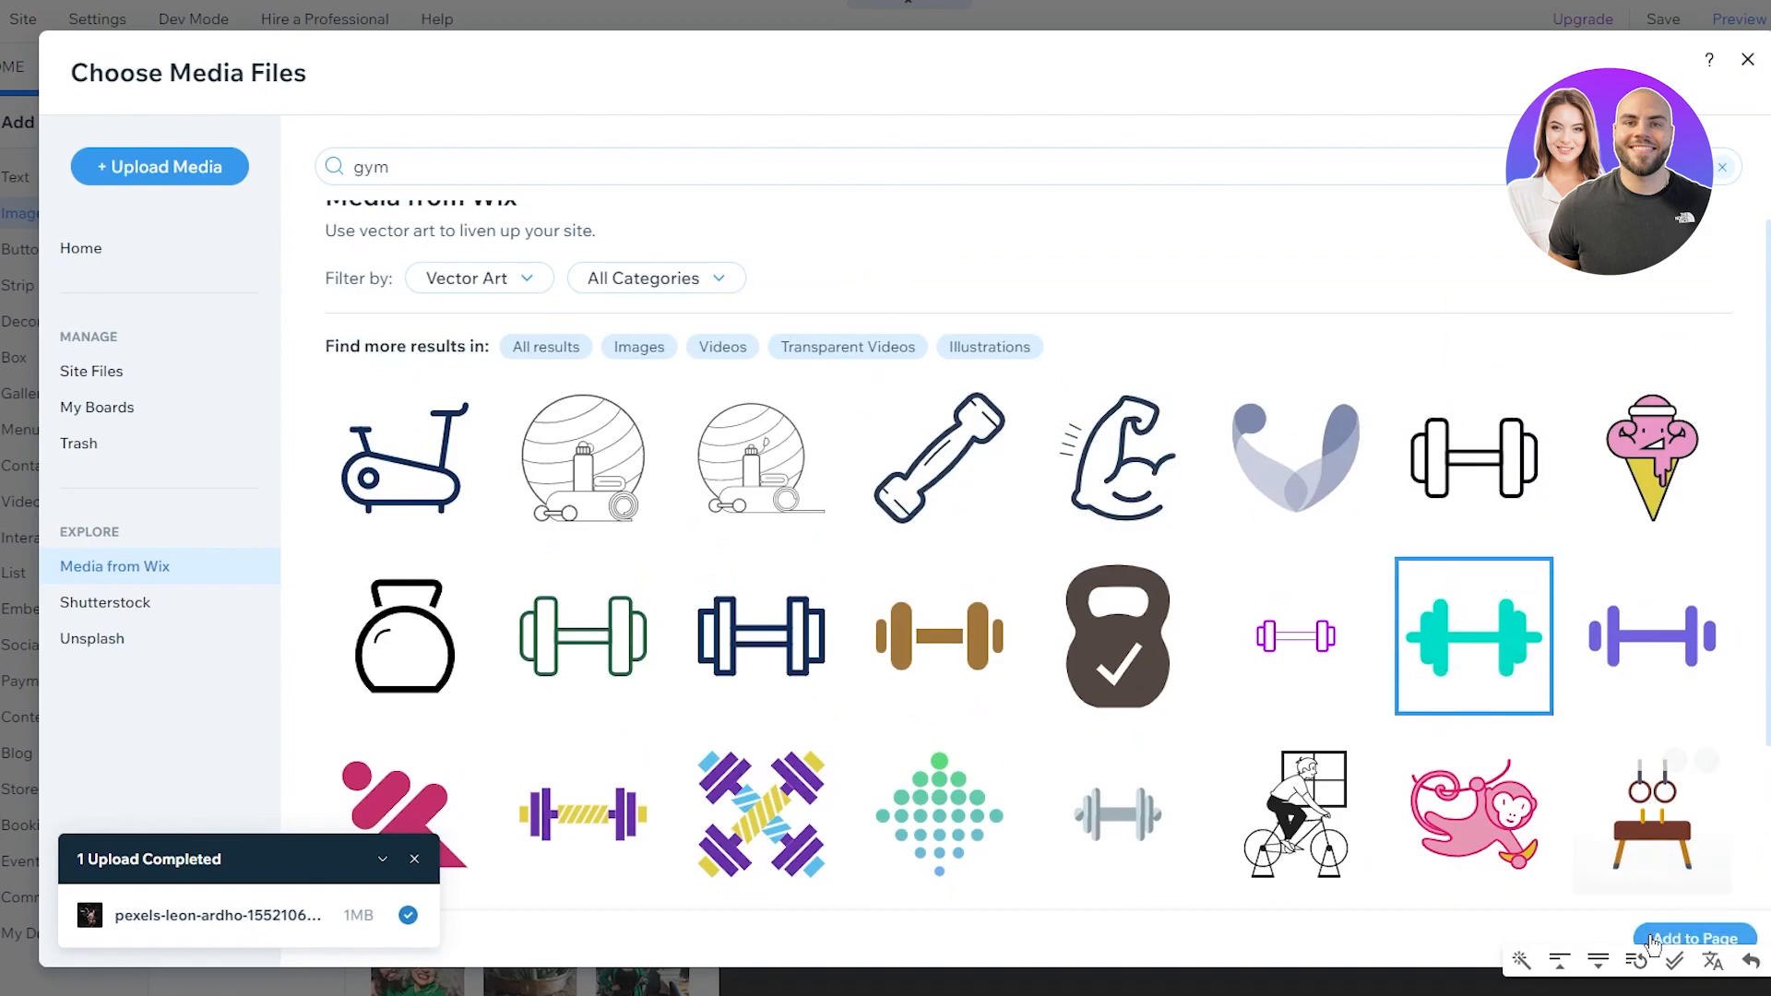
left_click(1680, 937)
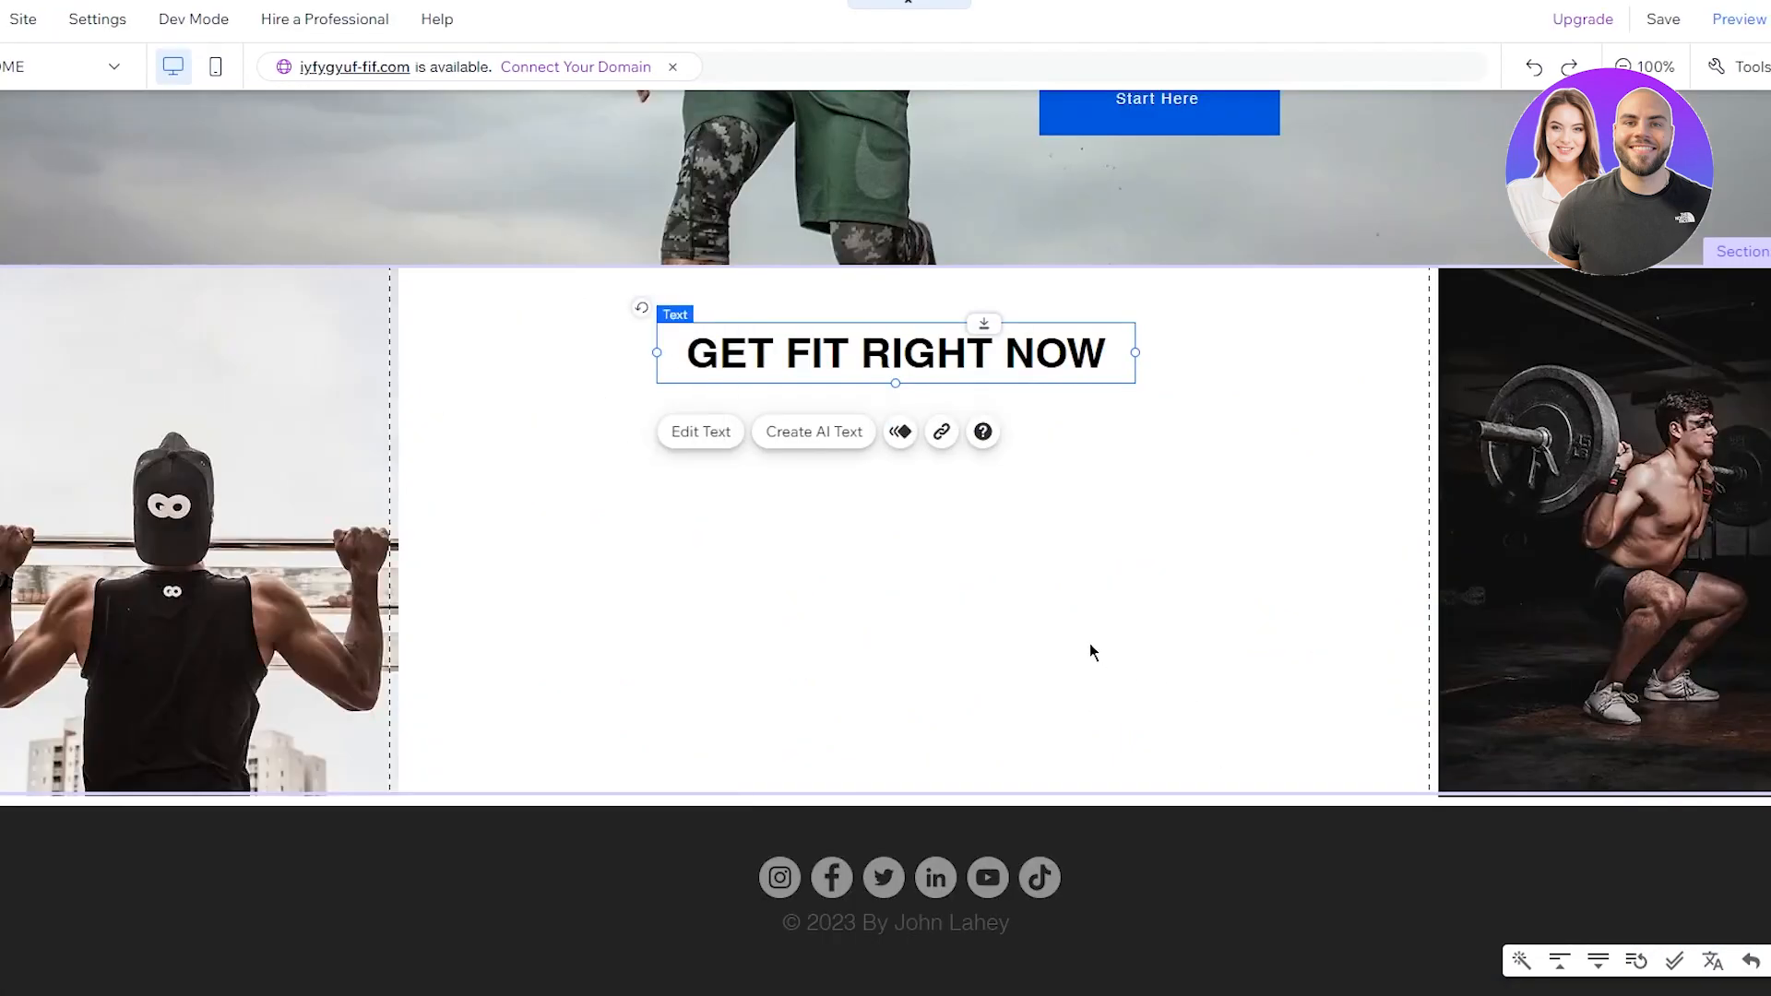
Step: Centre the teal dumbbell just below the GET FIT RIGHT NOW heading, then reopen Add Elements
left_click_drag(926, 538, 1007, 502)
left_click(1115, 527)
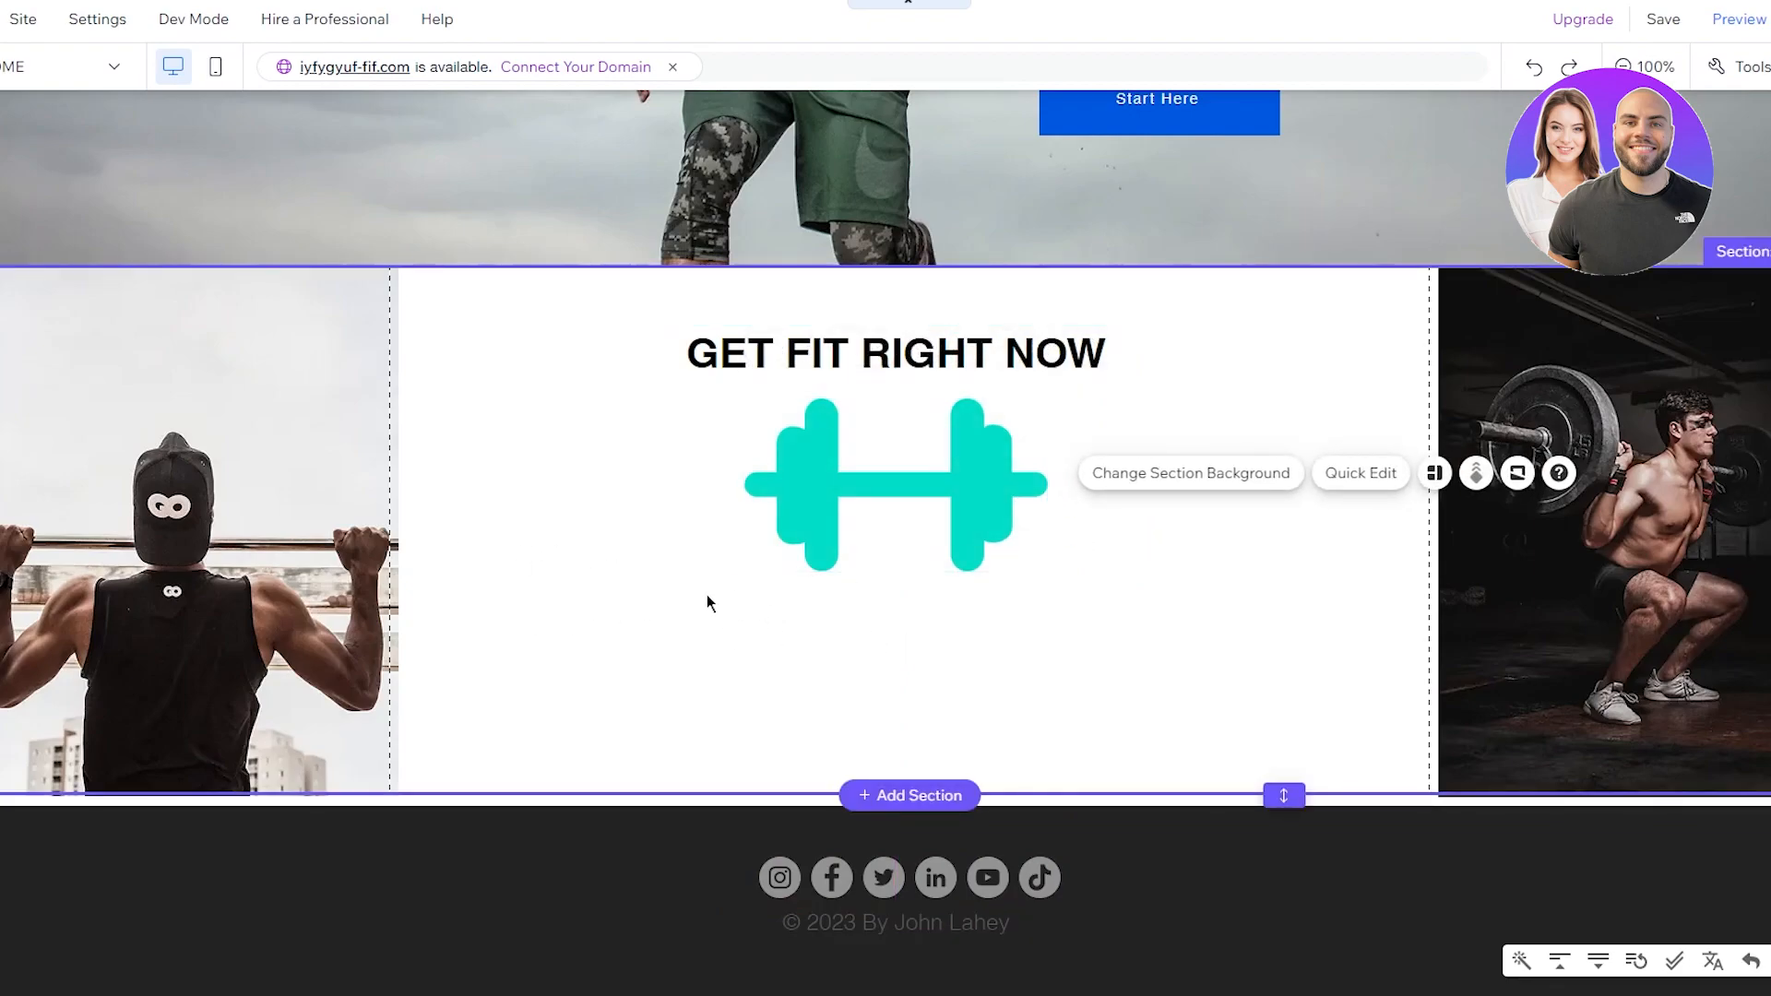
scroll(865, 598, "up", 5)
scroll(872, 595, "down", 3)
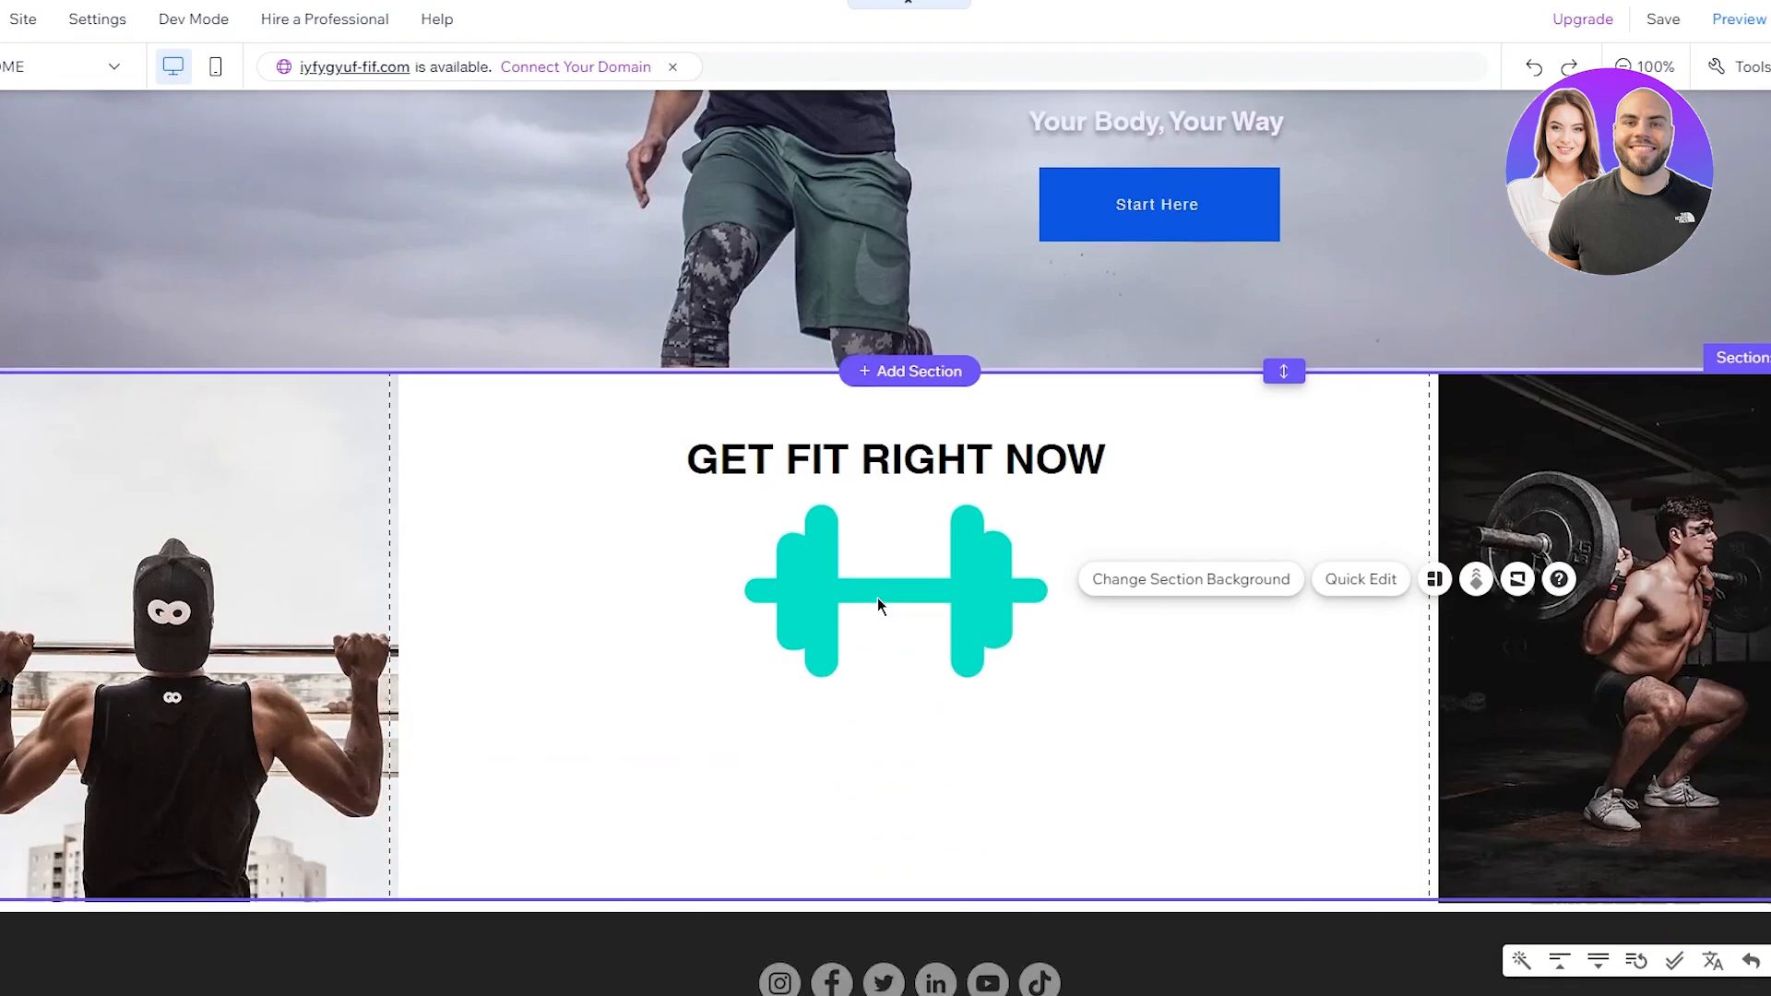
mouse_move(989, 605)
left_mouse_down()
mouse_move(959, 605)
mouse_move(989, 608)
left_mouse_up()
left_click(1143, 601)
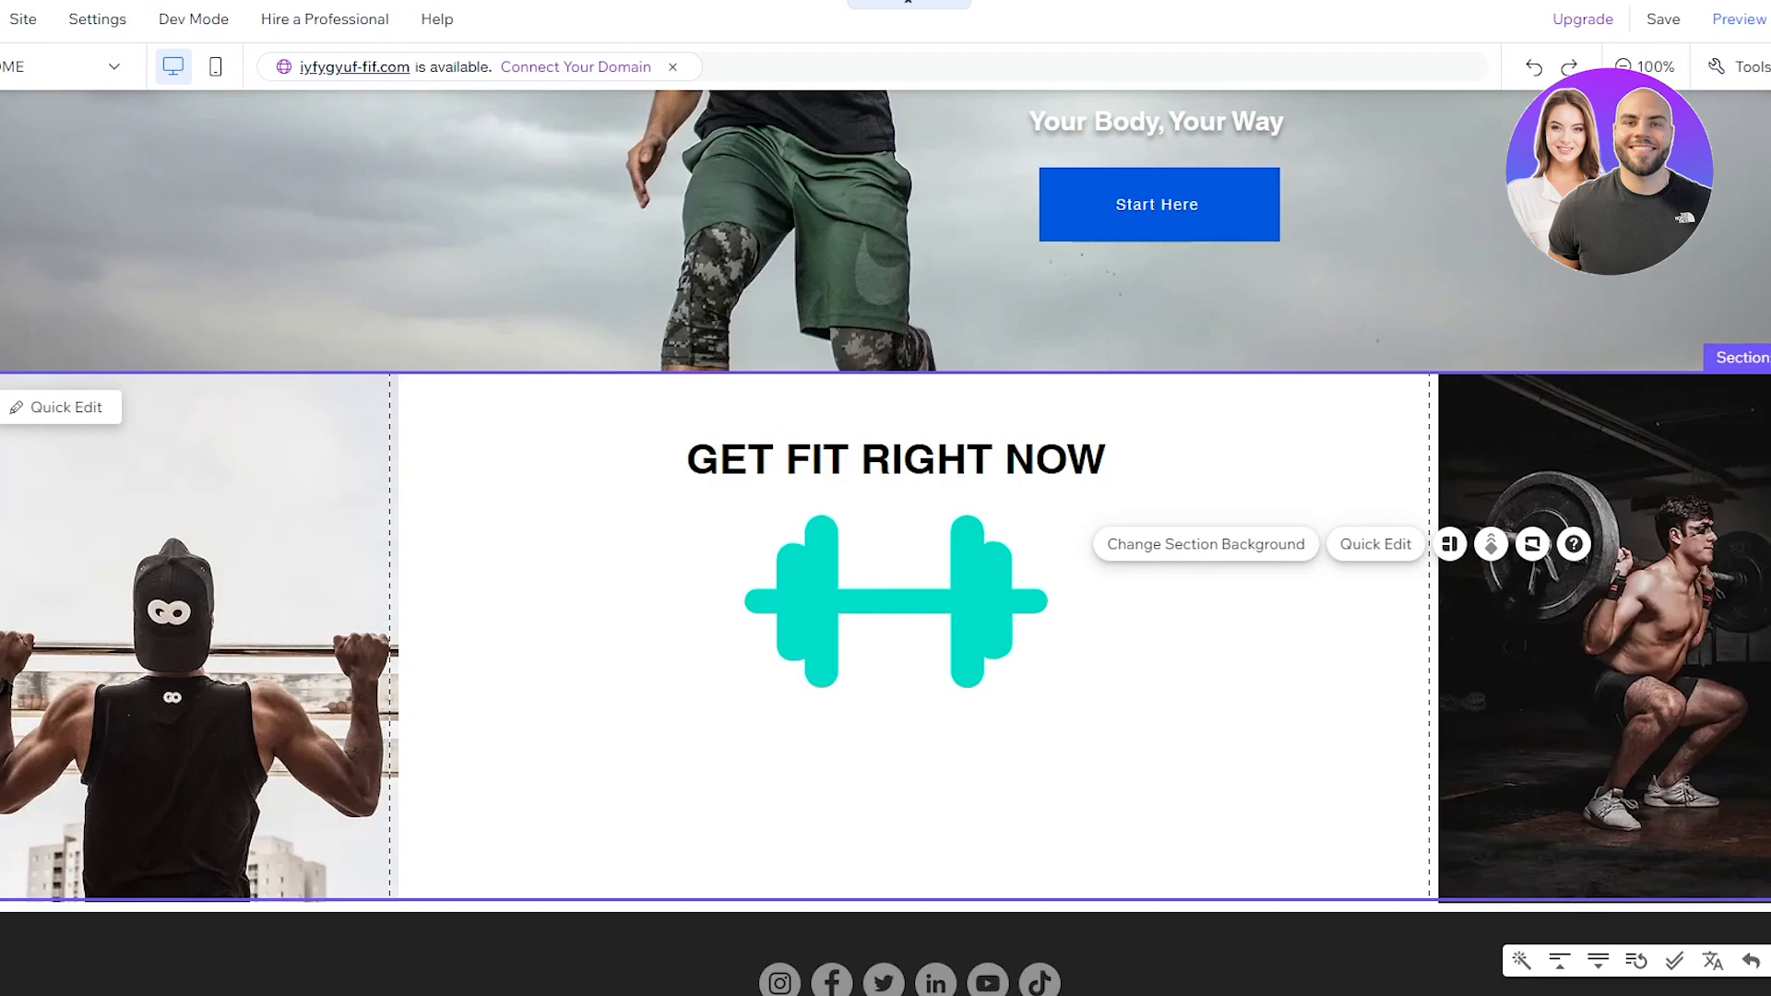
scroll(970, 589, "up", 2)
scroll(971, 589, "down", 3)
left_click(25, 132)
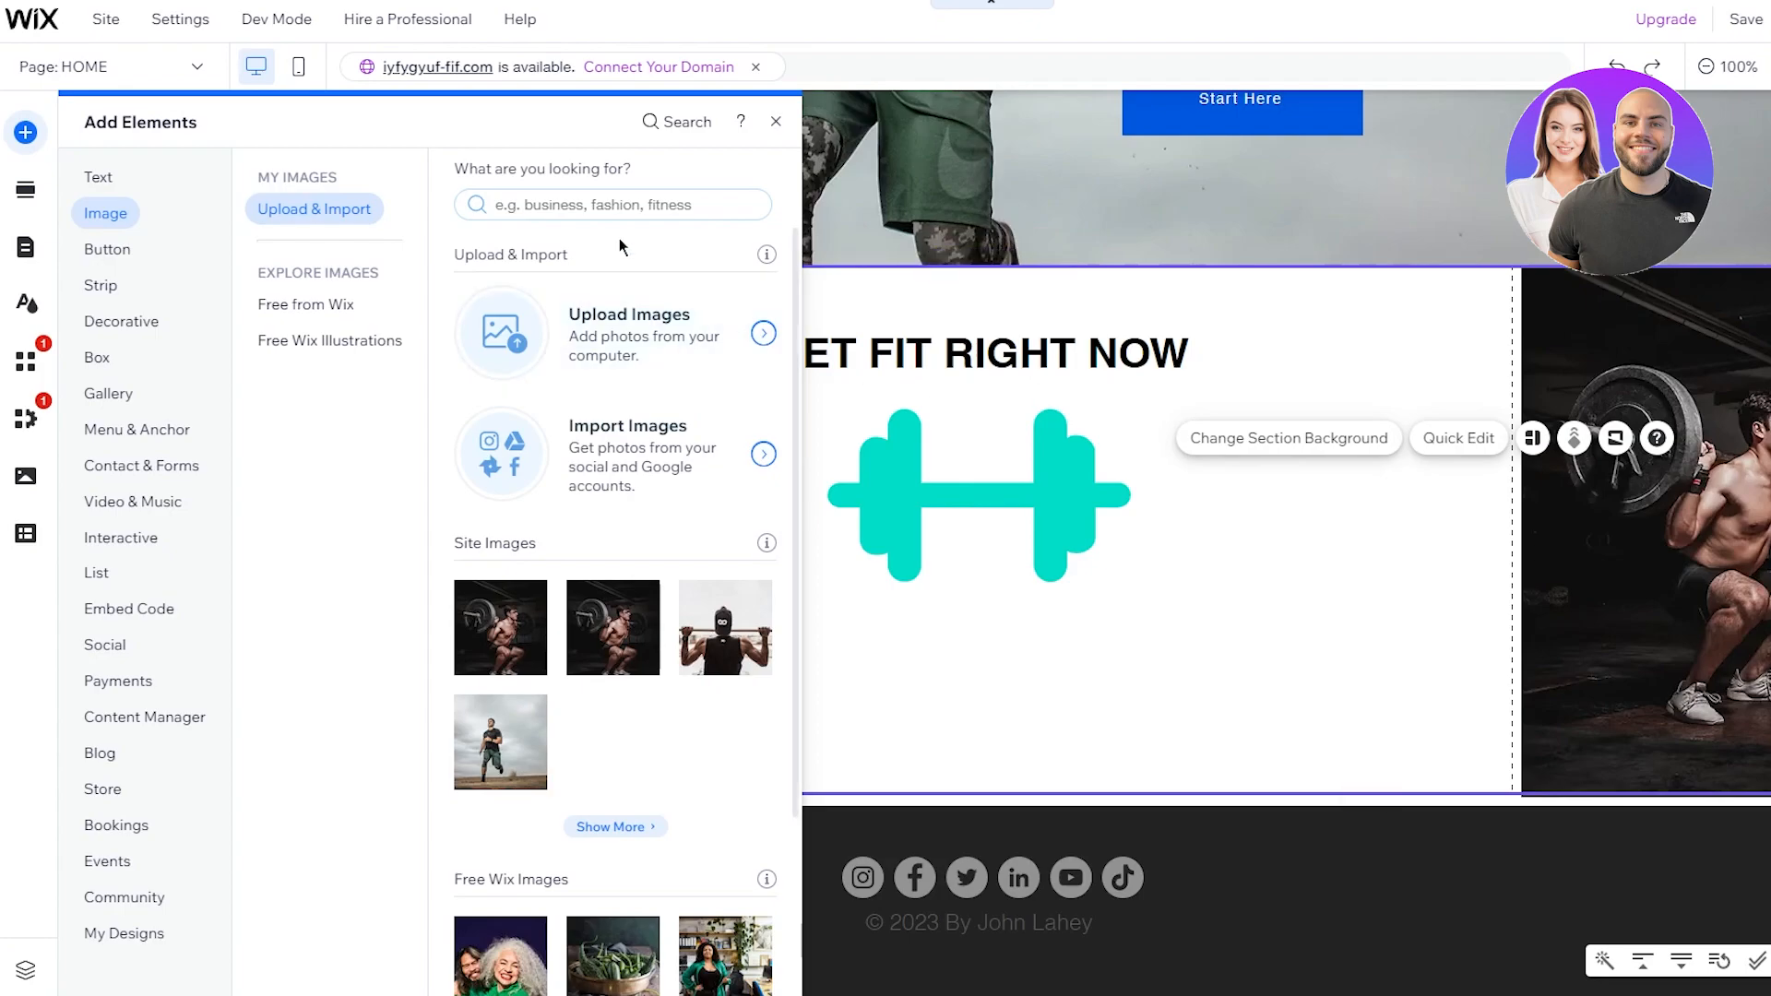
Step: Add a Heading 4 reading 'Contact Us:' plus the contact e-mail address, widened to one line
left_click(109, 176)
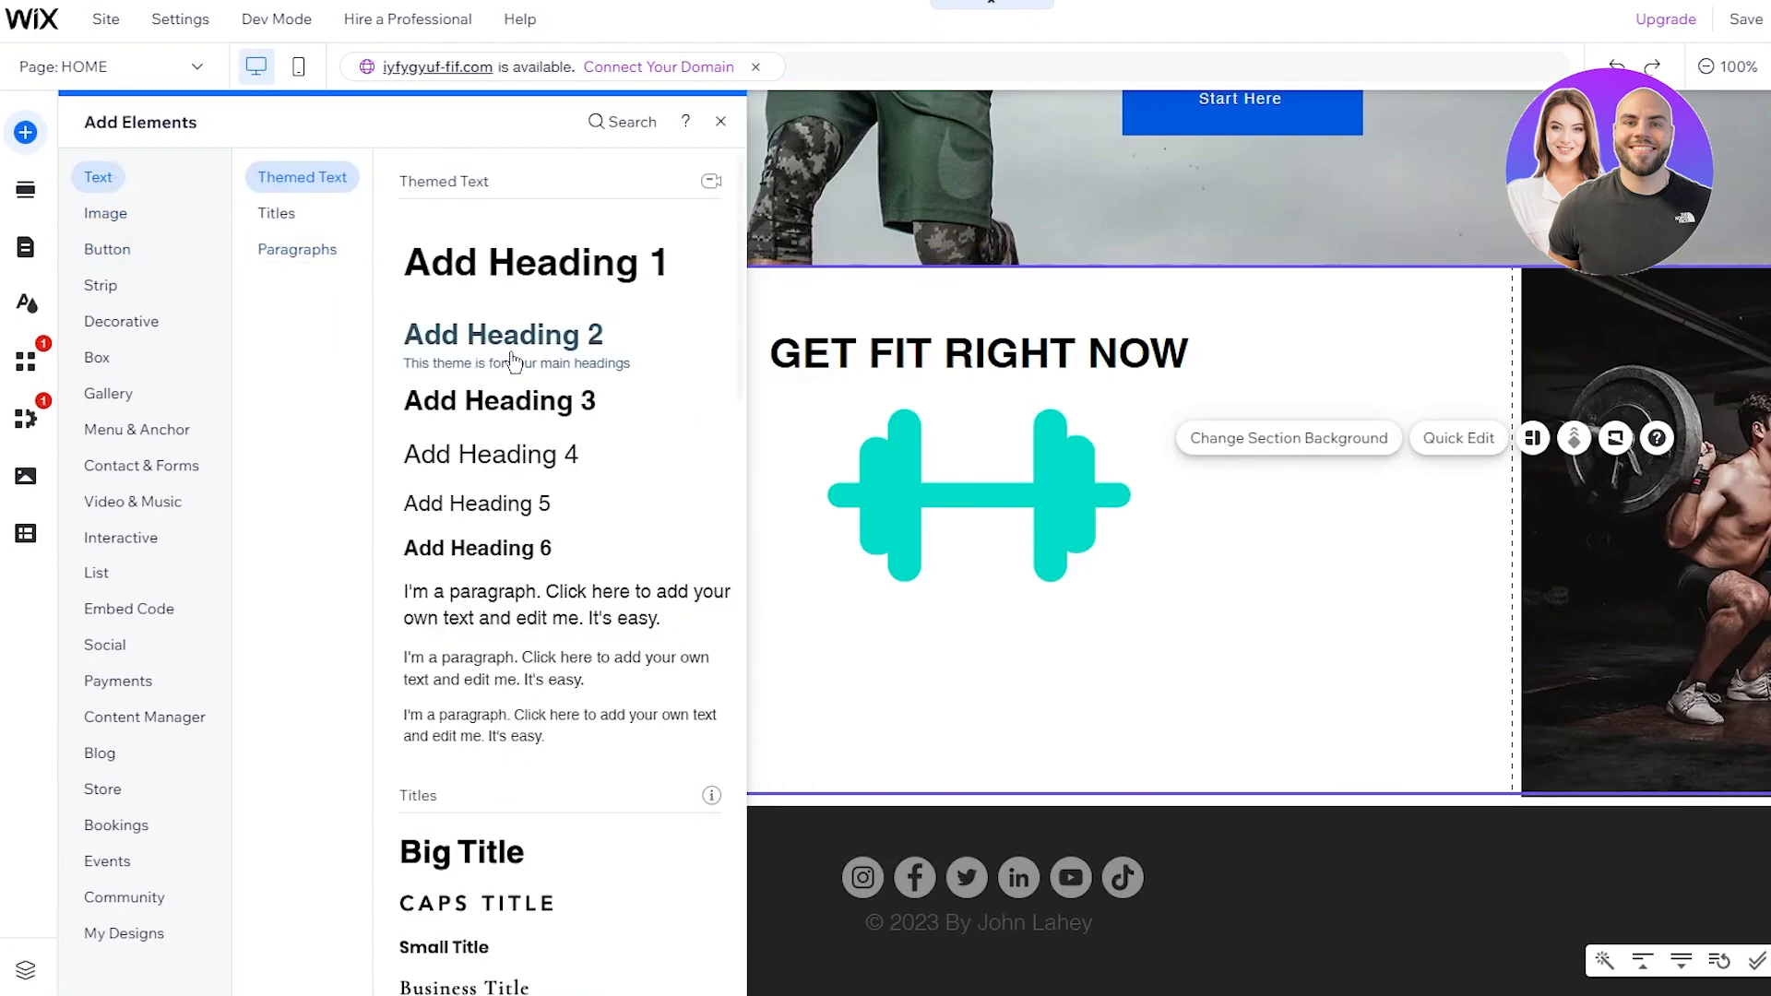
left_click_drag(503, 466, 922, 544)
double_click(997, 544)
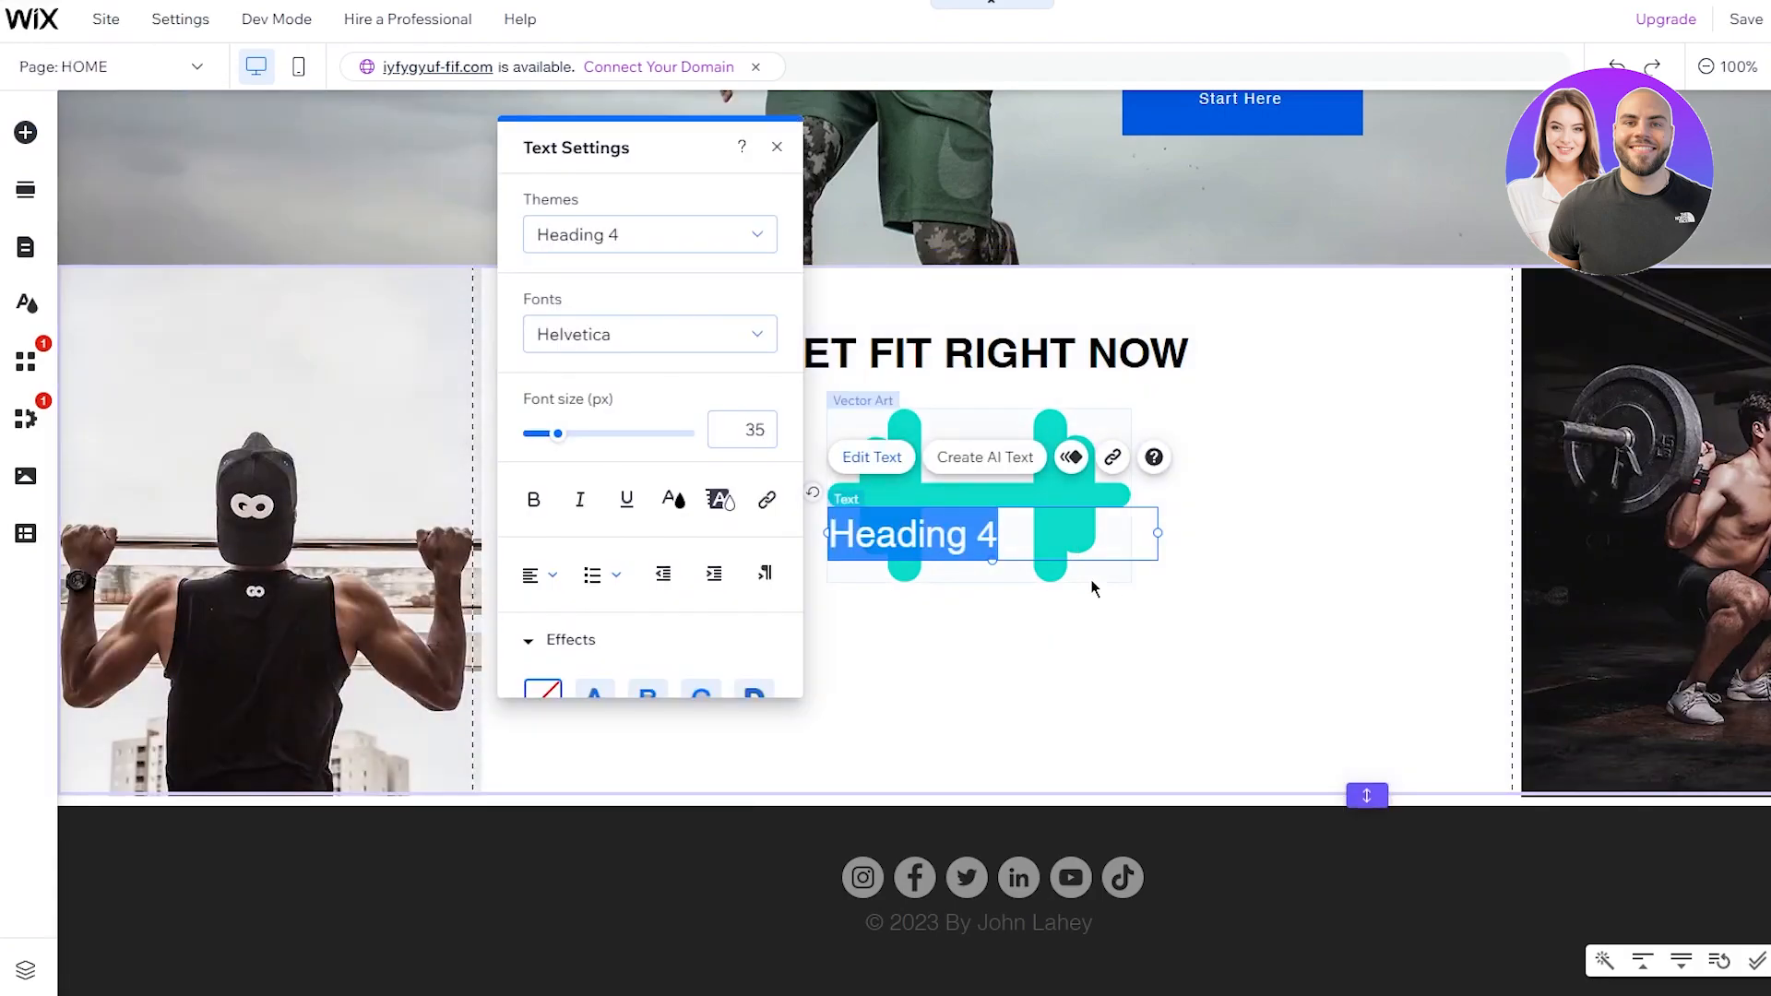
type("Contact Us")
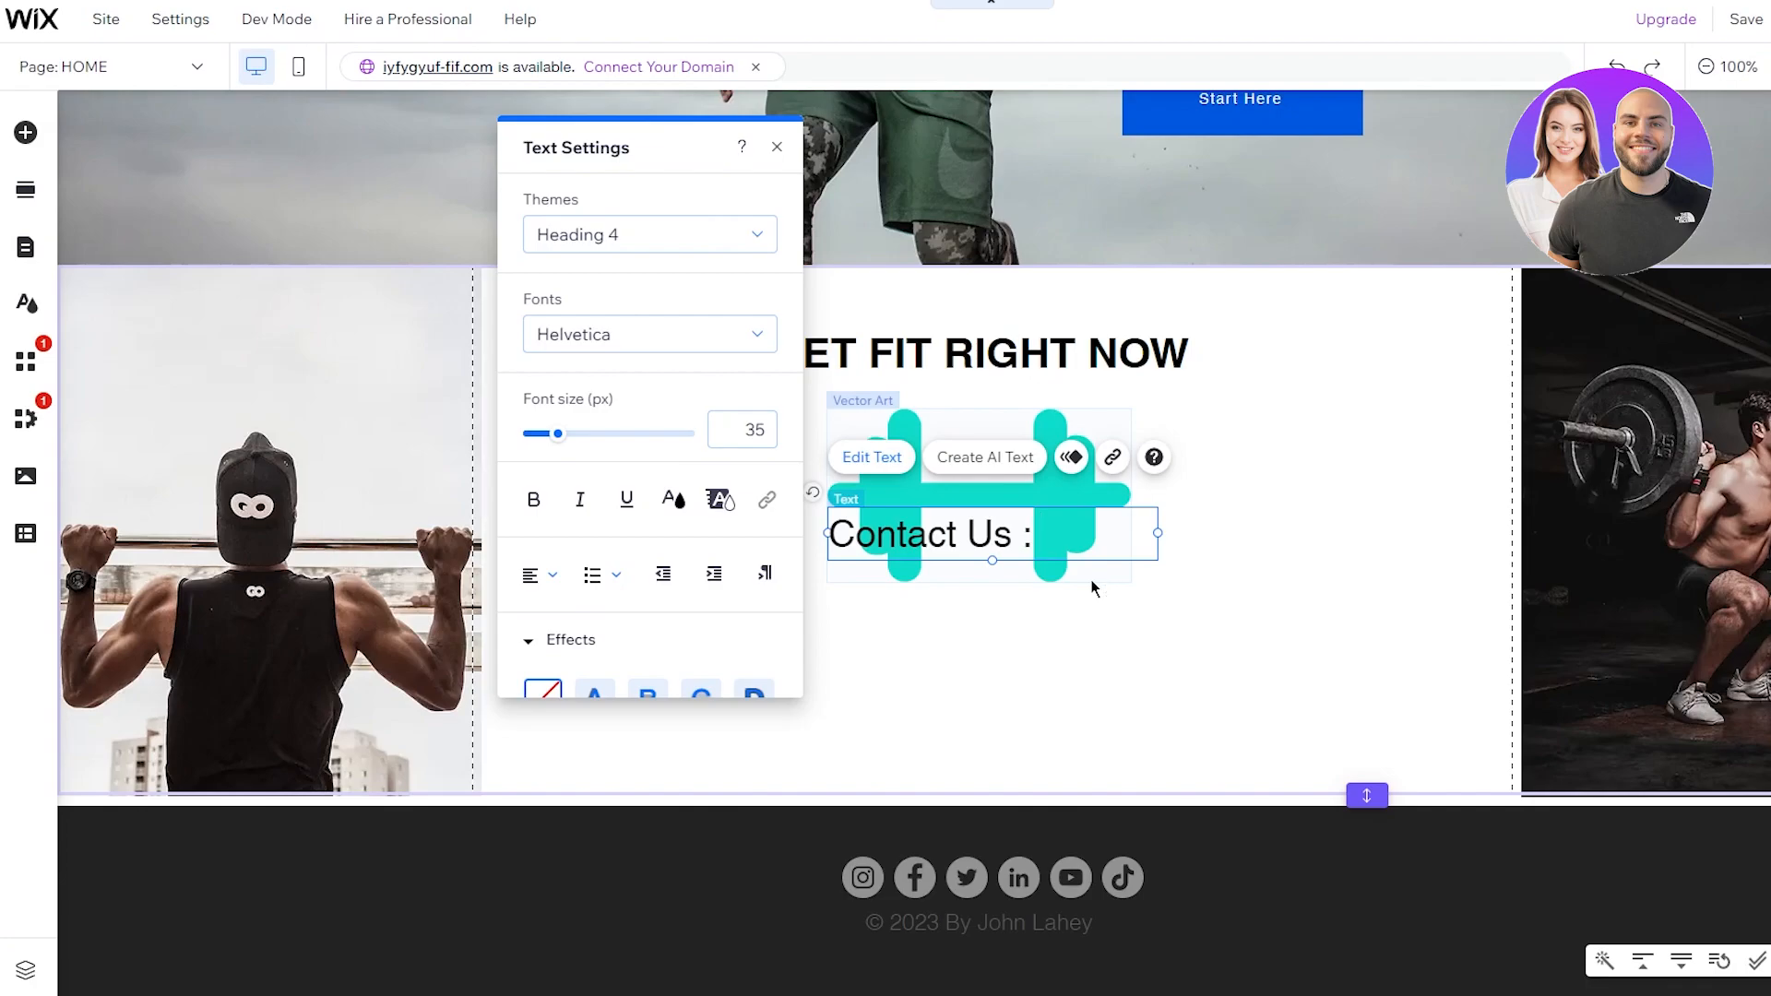
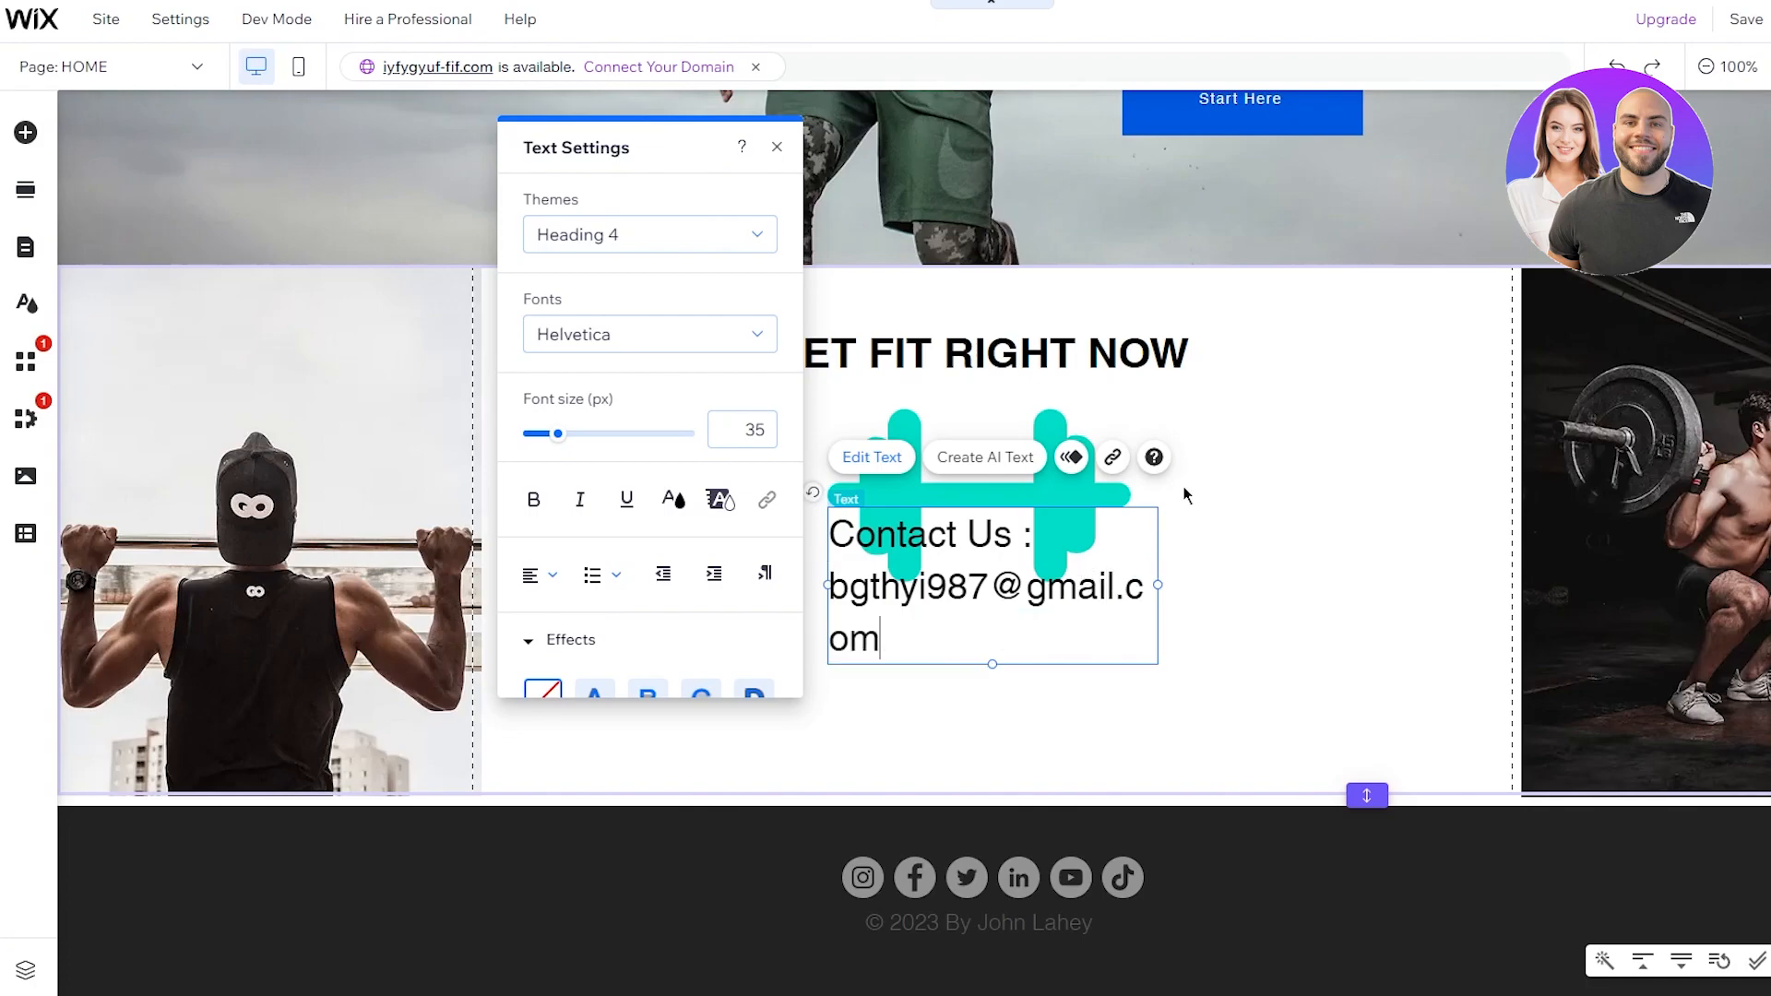
left_click_drag(1223, 582, 1342, 582)
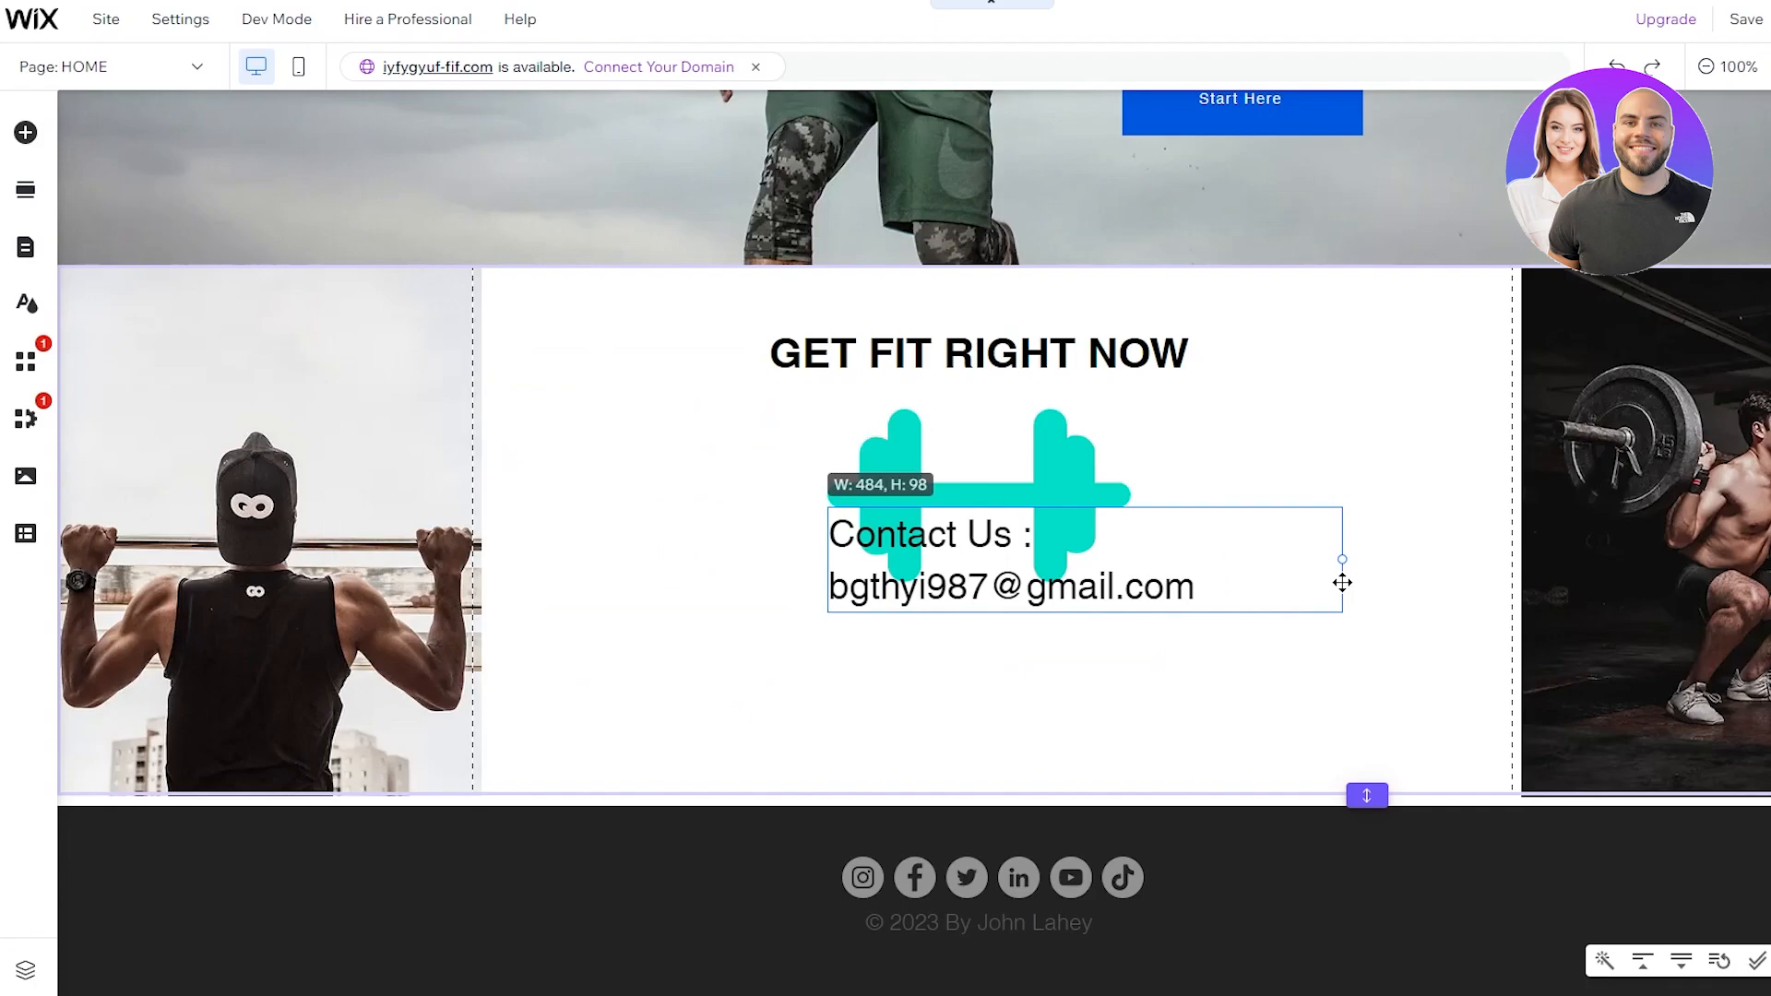
left_click_drag(1188, 591, 737, 508)
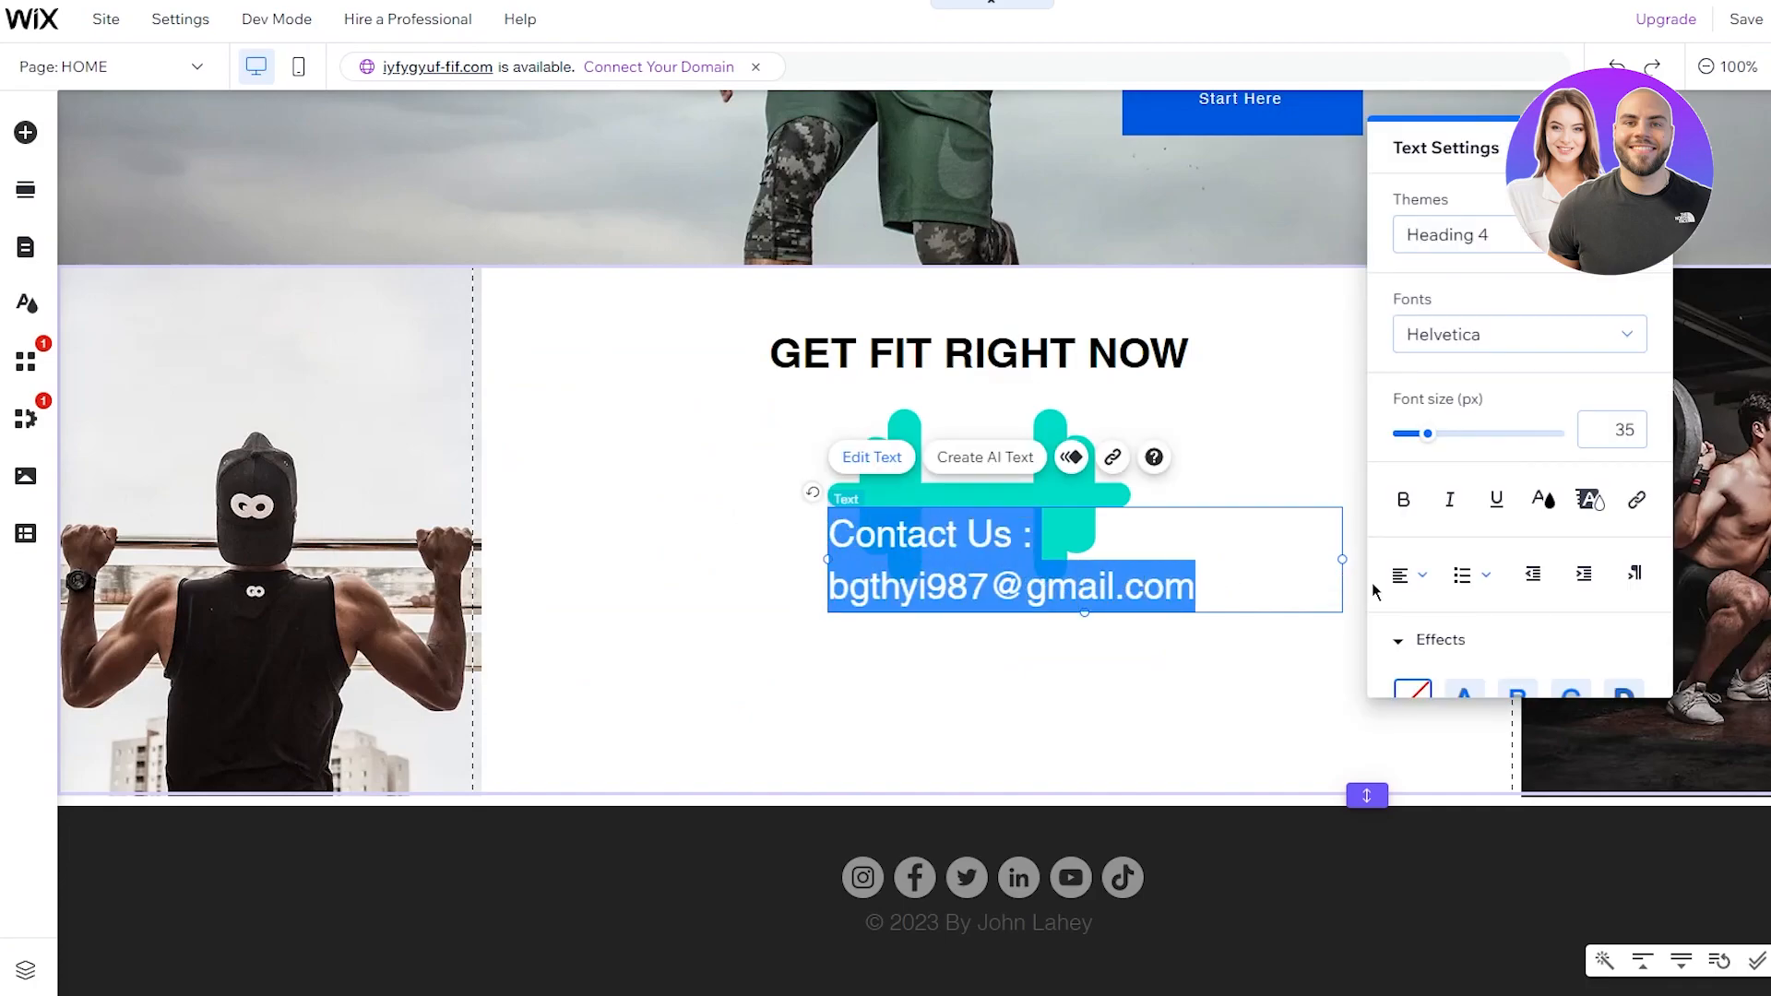
Step: Center-align the Contact Us text and move its box below the dumbbell
left_click(1408, 574)
left_click(1426, 627)
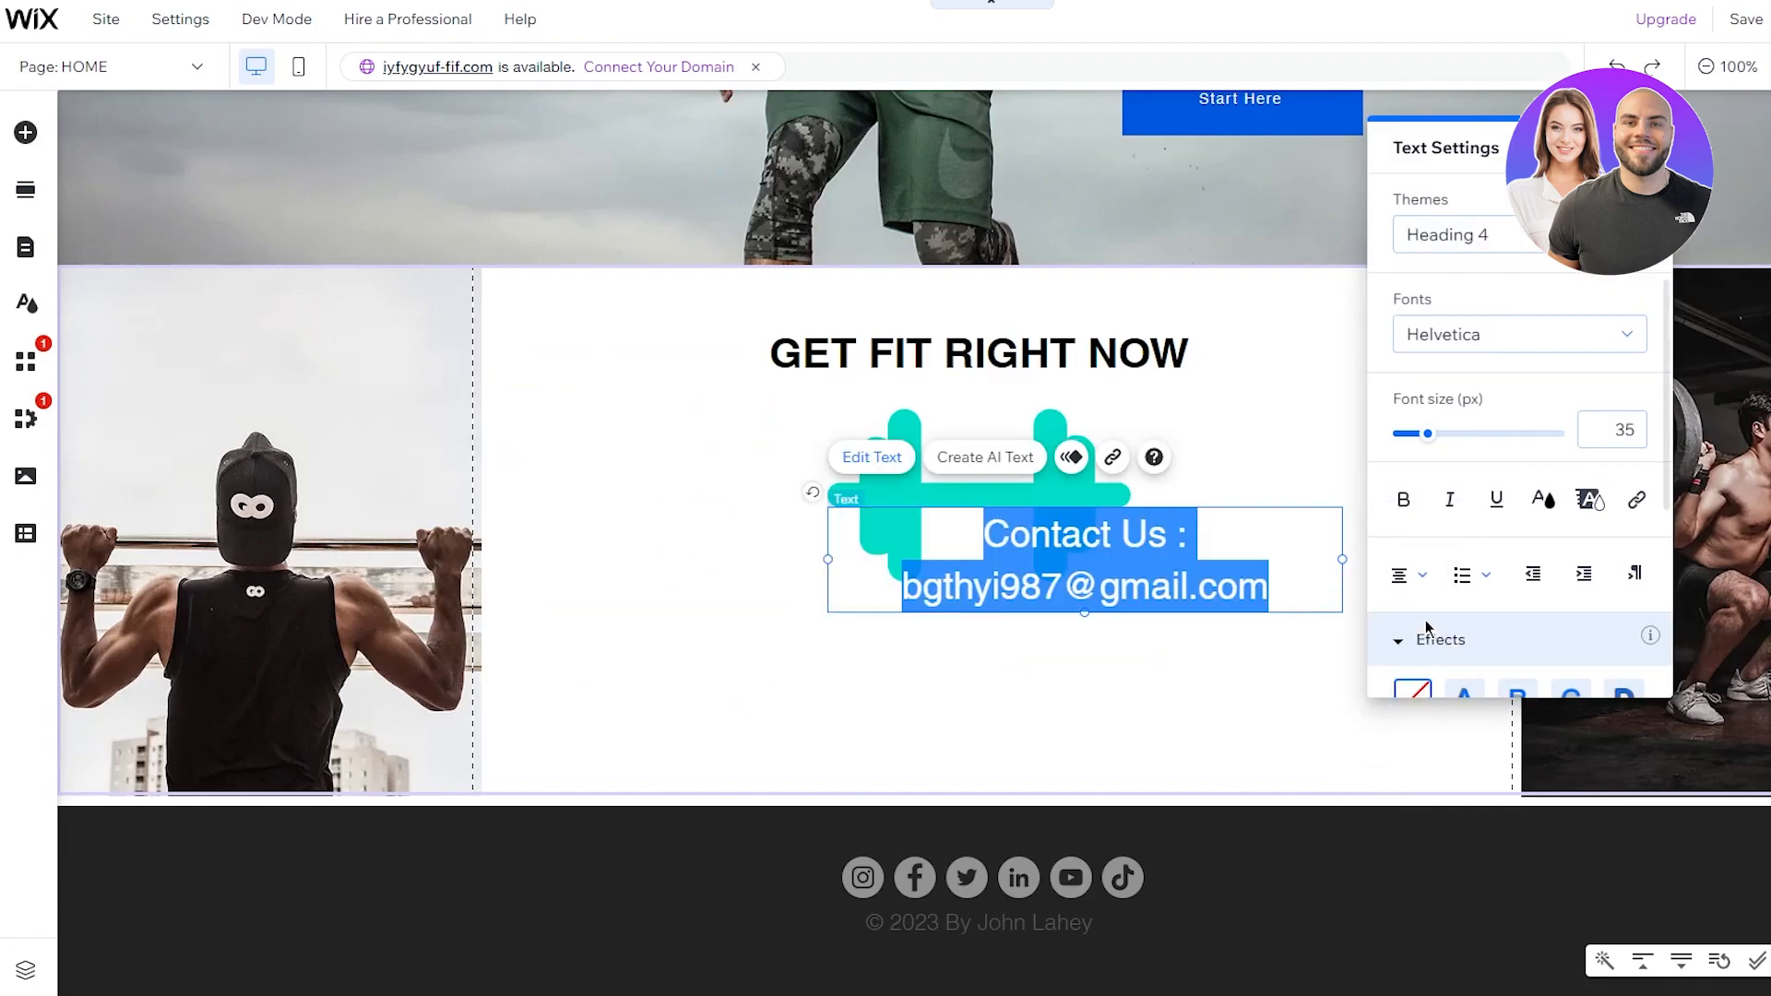
left_click(1230, 634)
left_click(1155, 539)
left_click_drag(1154, 540, 1047, 662)
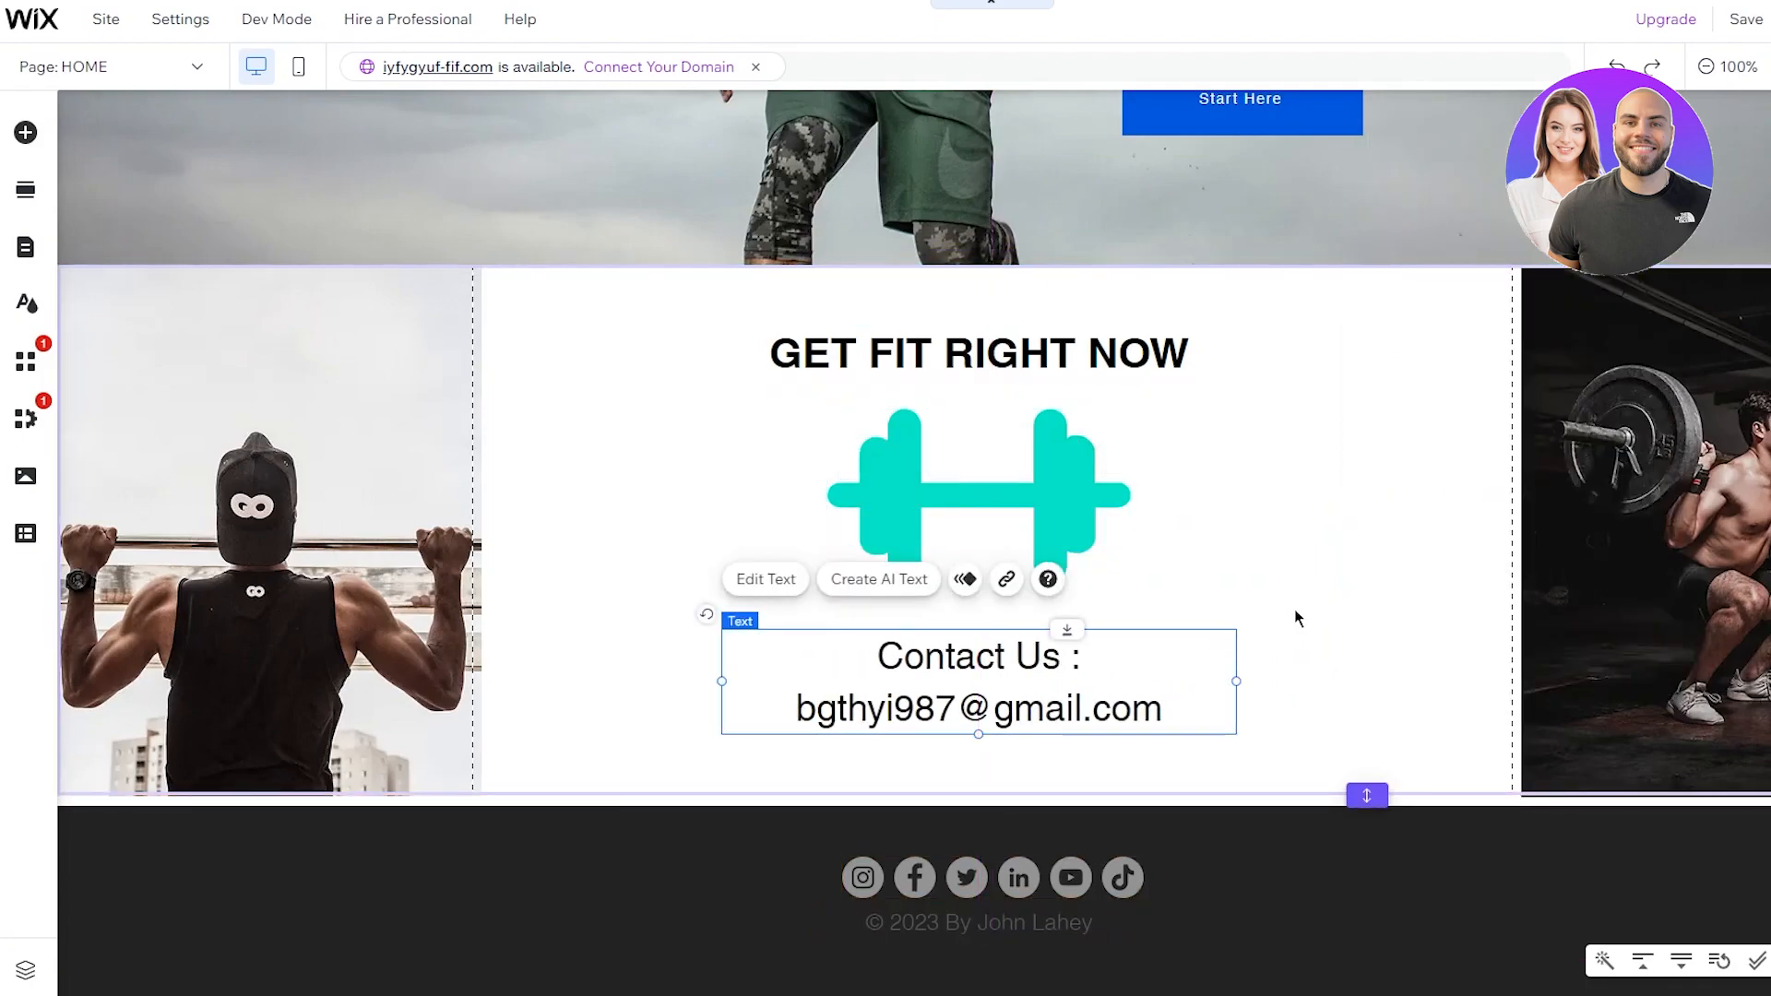
Step: Restyle the Contact Us line in Josefin Slab at 32 px so it fits one line
double_click(1175, 716)
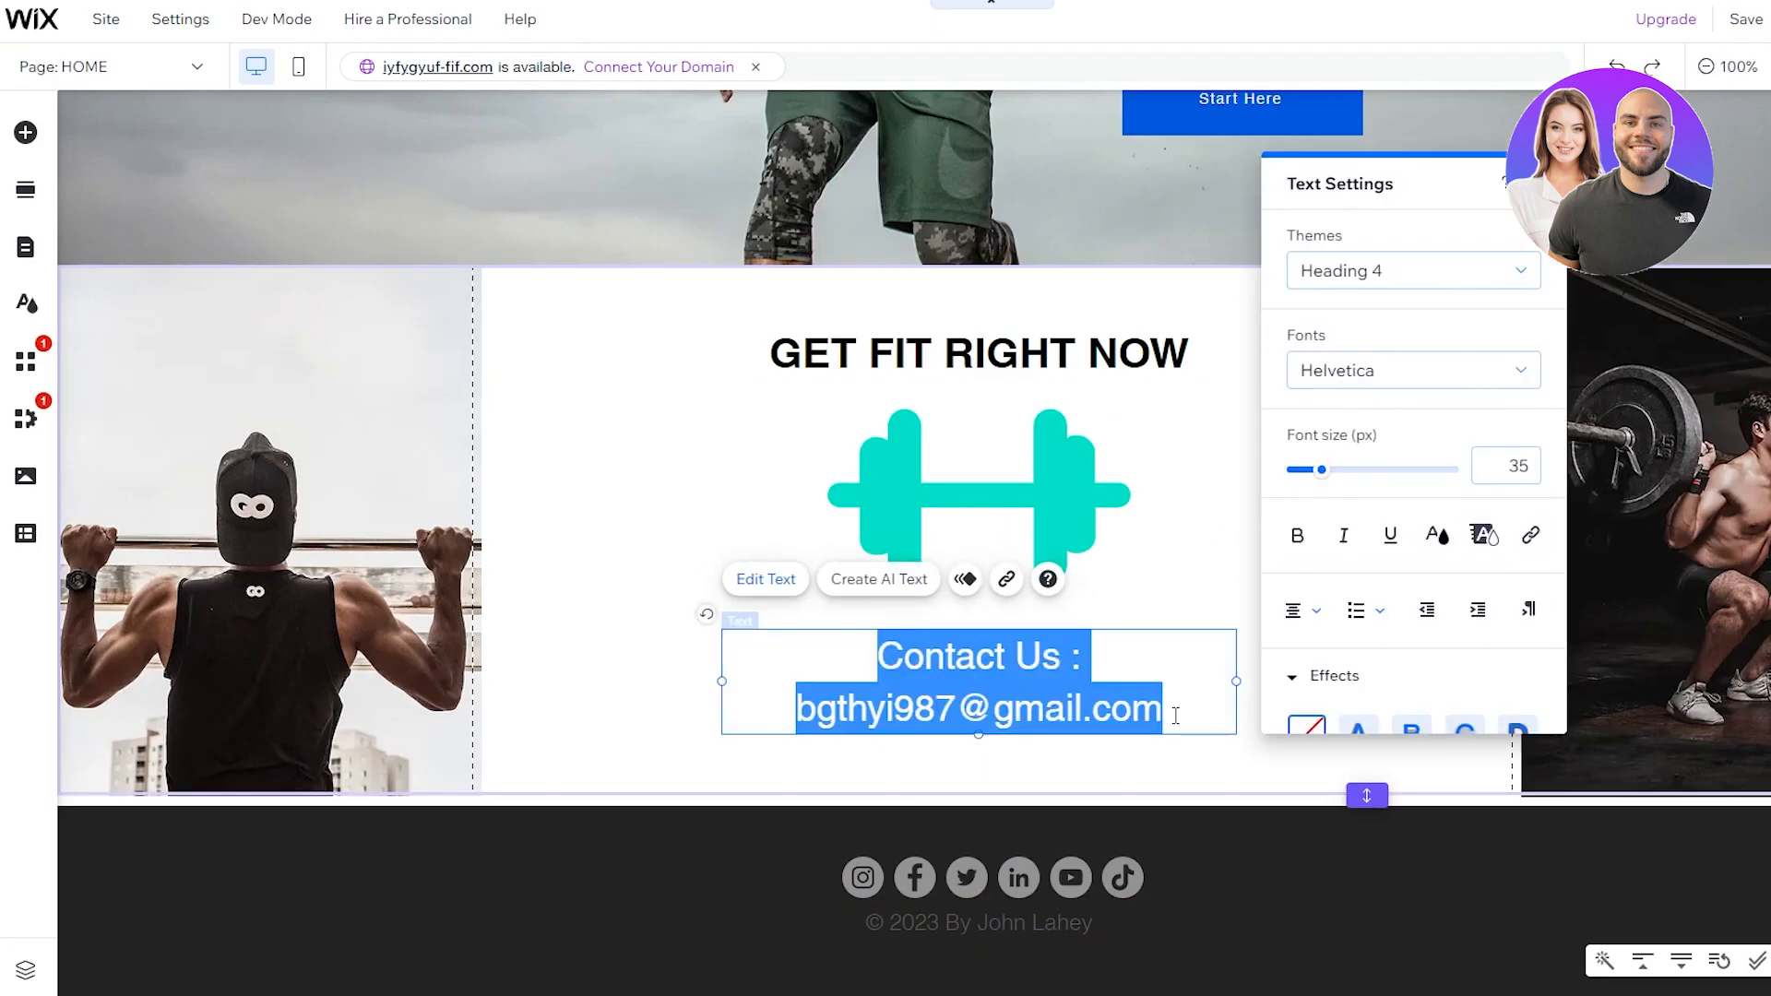
left_click(1423, 371)
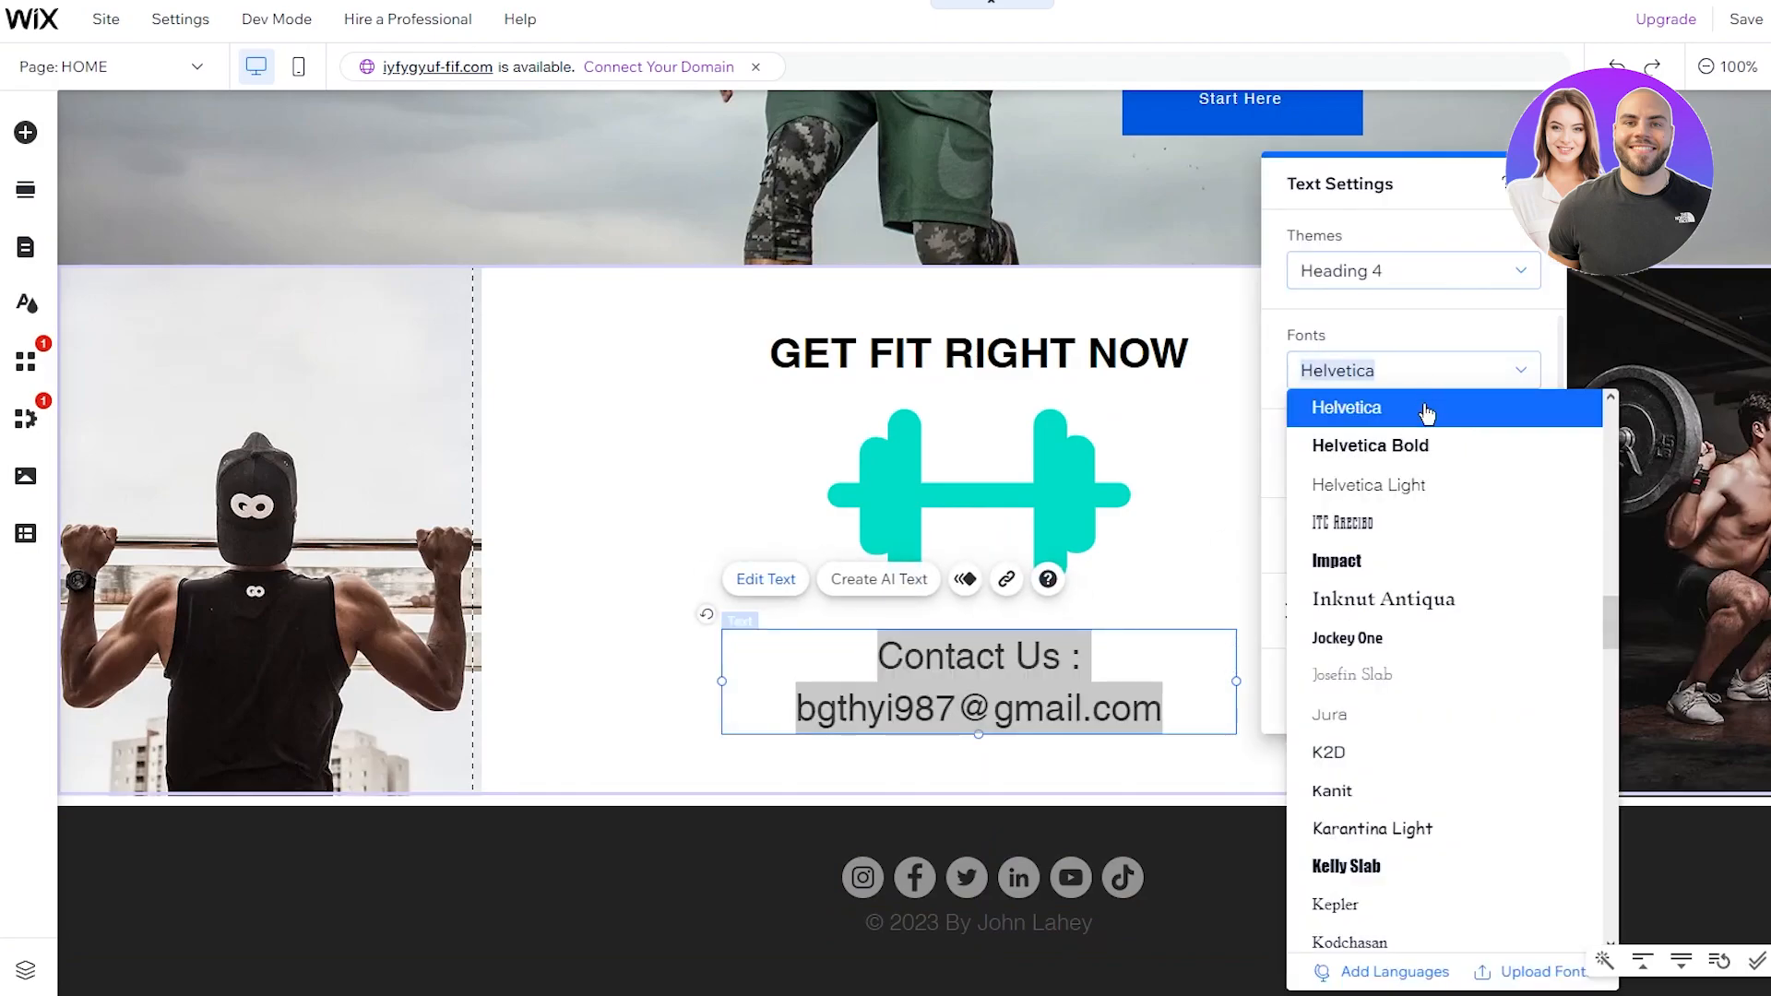
left_click(1408, 521)
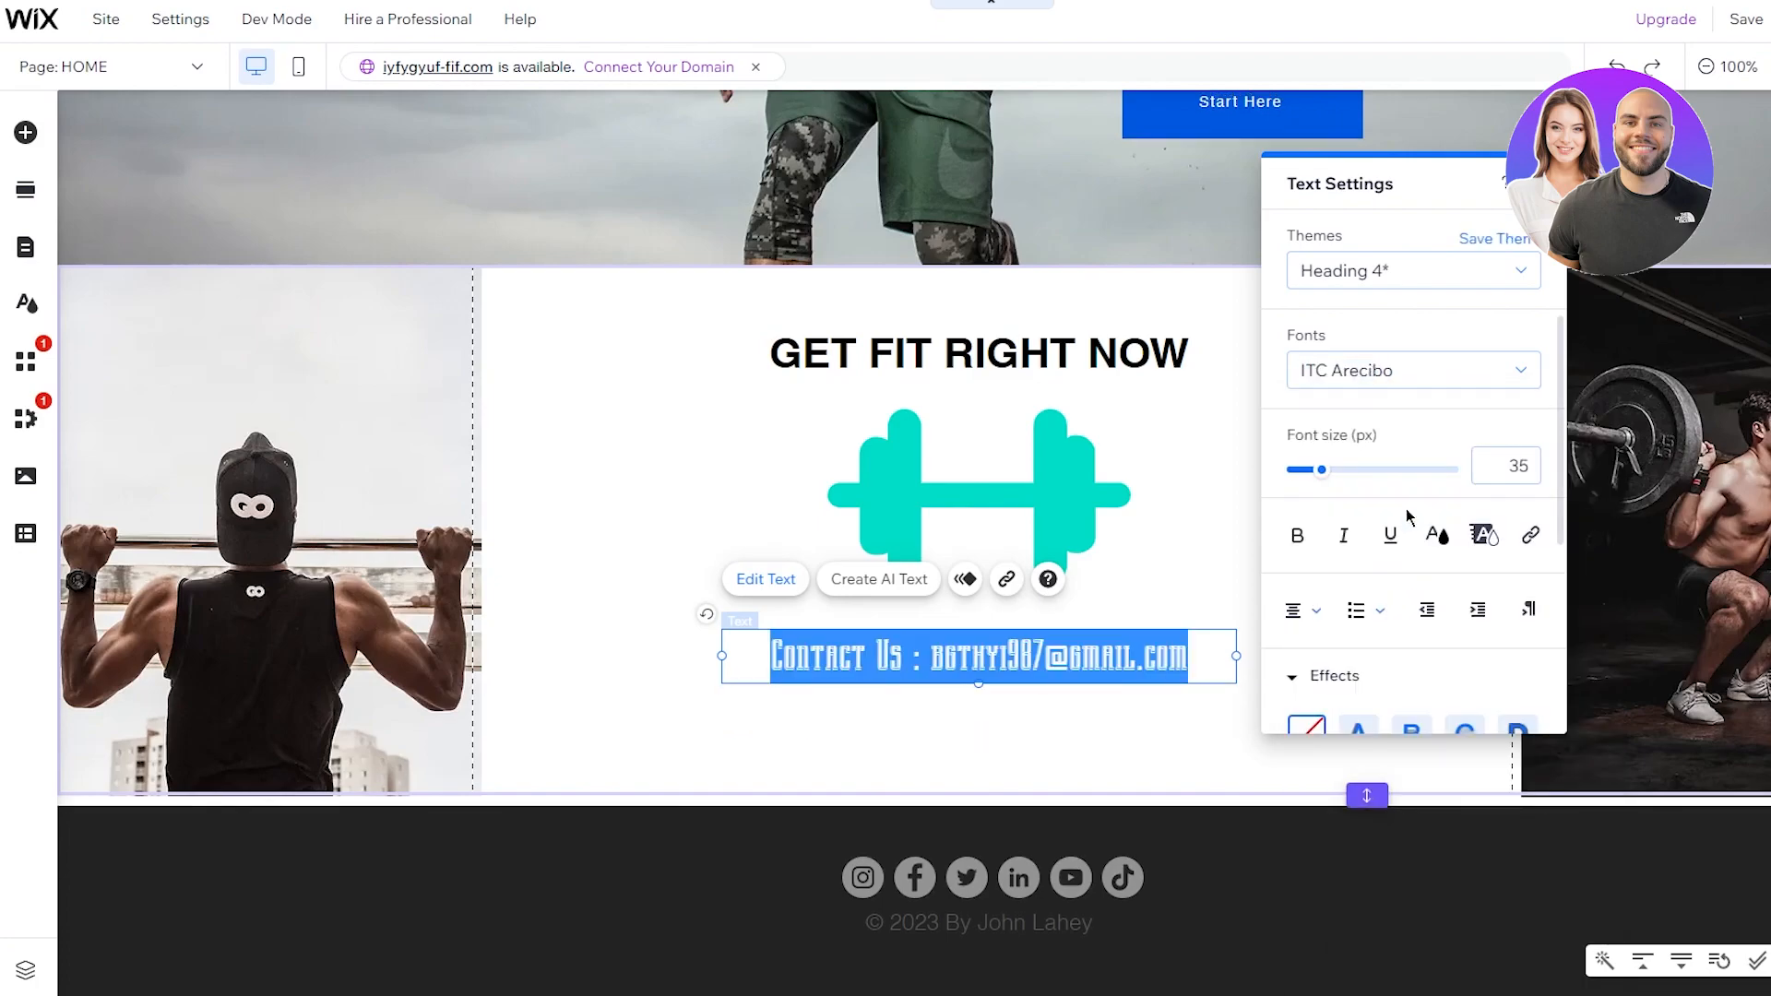
left_click(1435, 385)
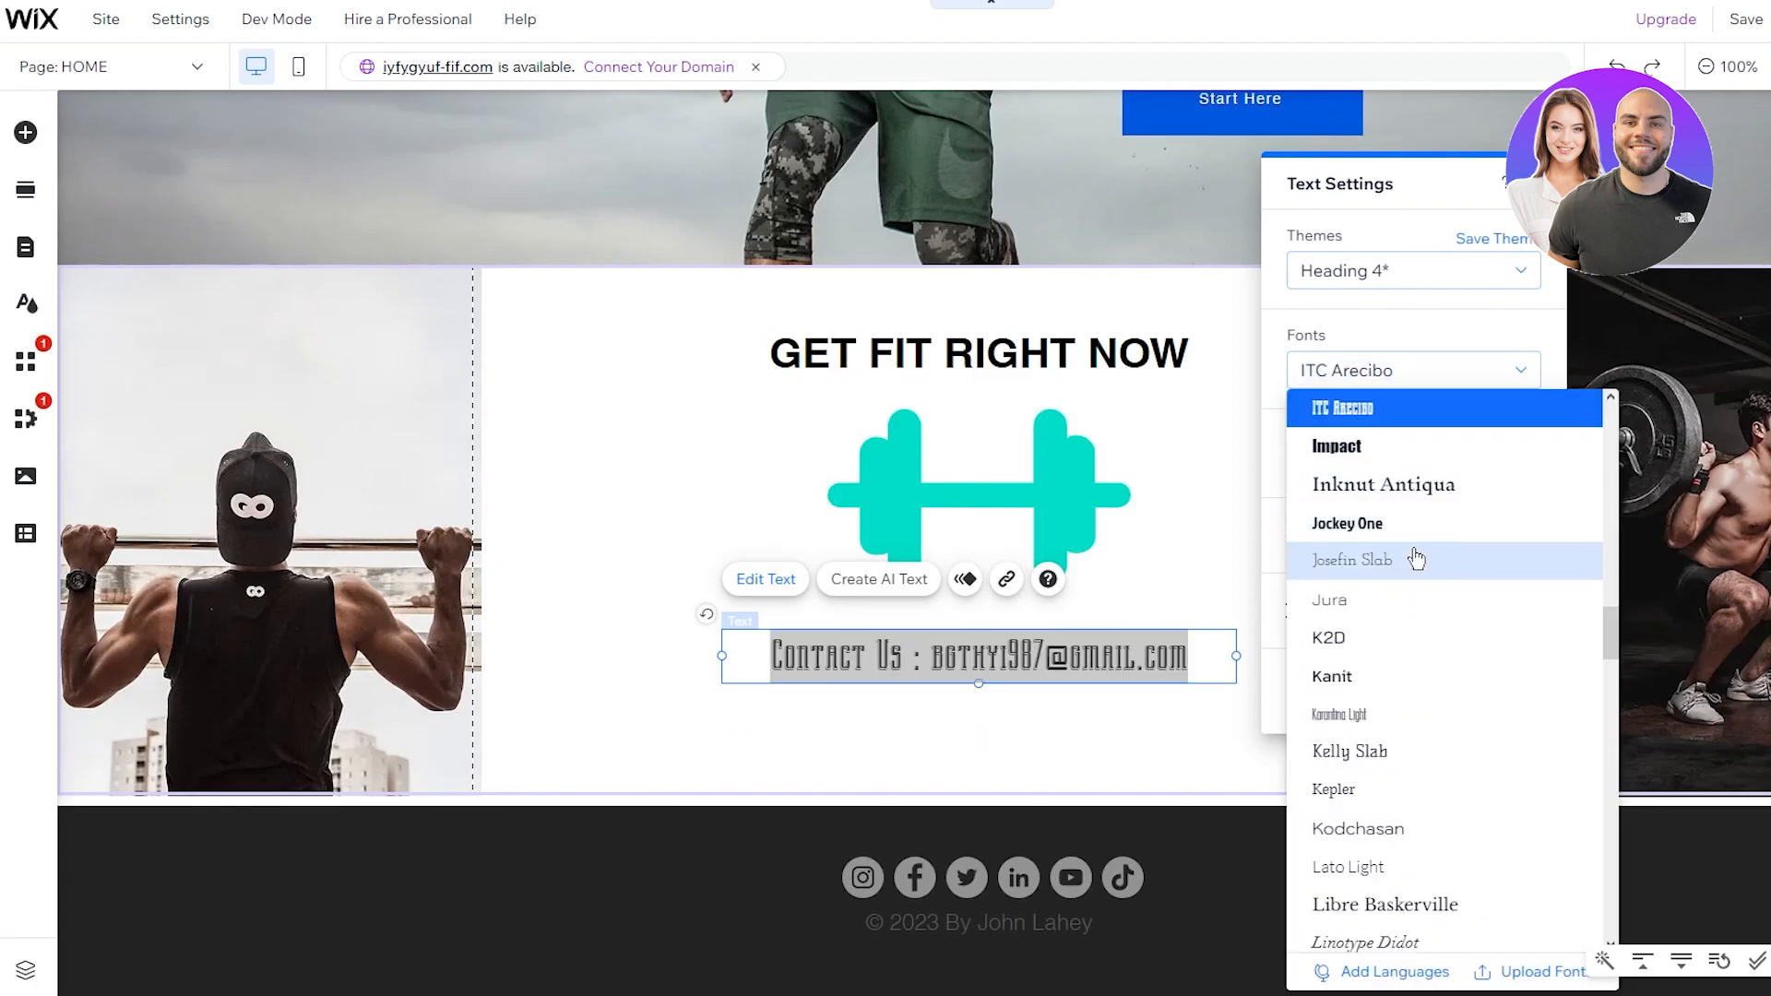
left_click(1416, 559)
left_click(1295, 537)
left_click(1295, 537)
mouse_move(1325, 479)
left_mouse_down()
mouse_move(1304, 479)
mouse_move(1317, 487)
left_mouse_up()
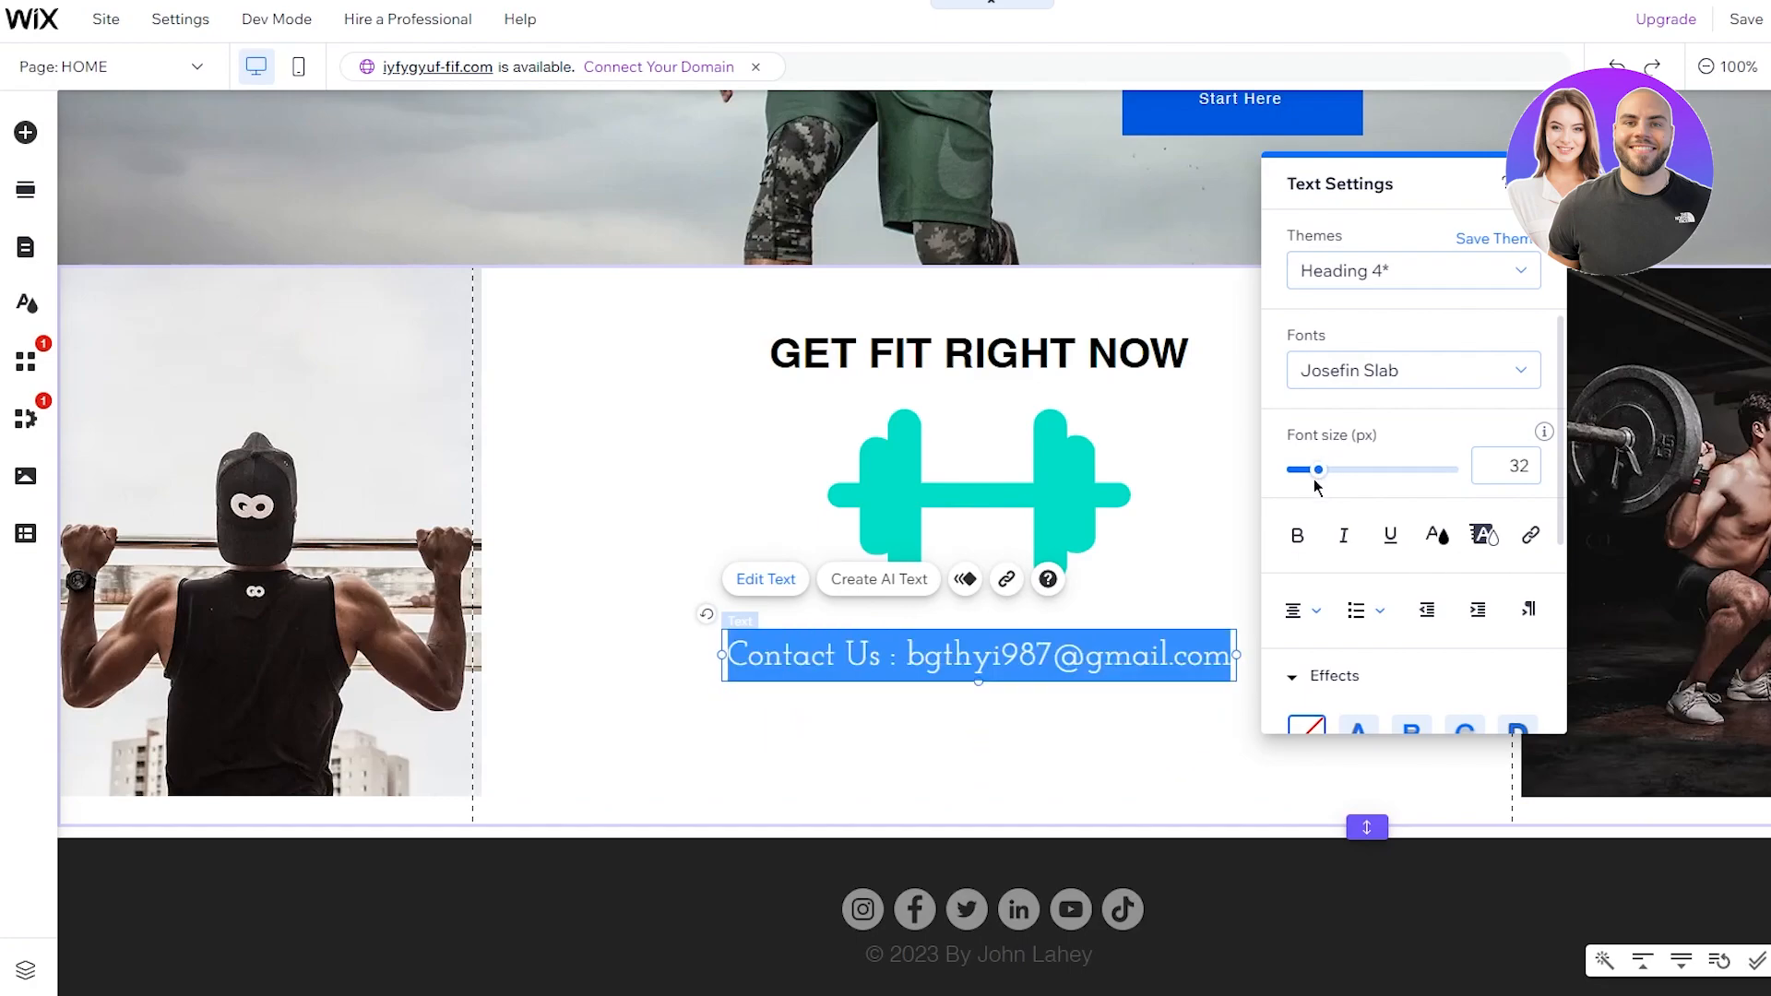
Step: Move the Contact Us line slightly lower in the section
left_click(1172, 517)
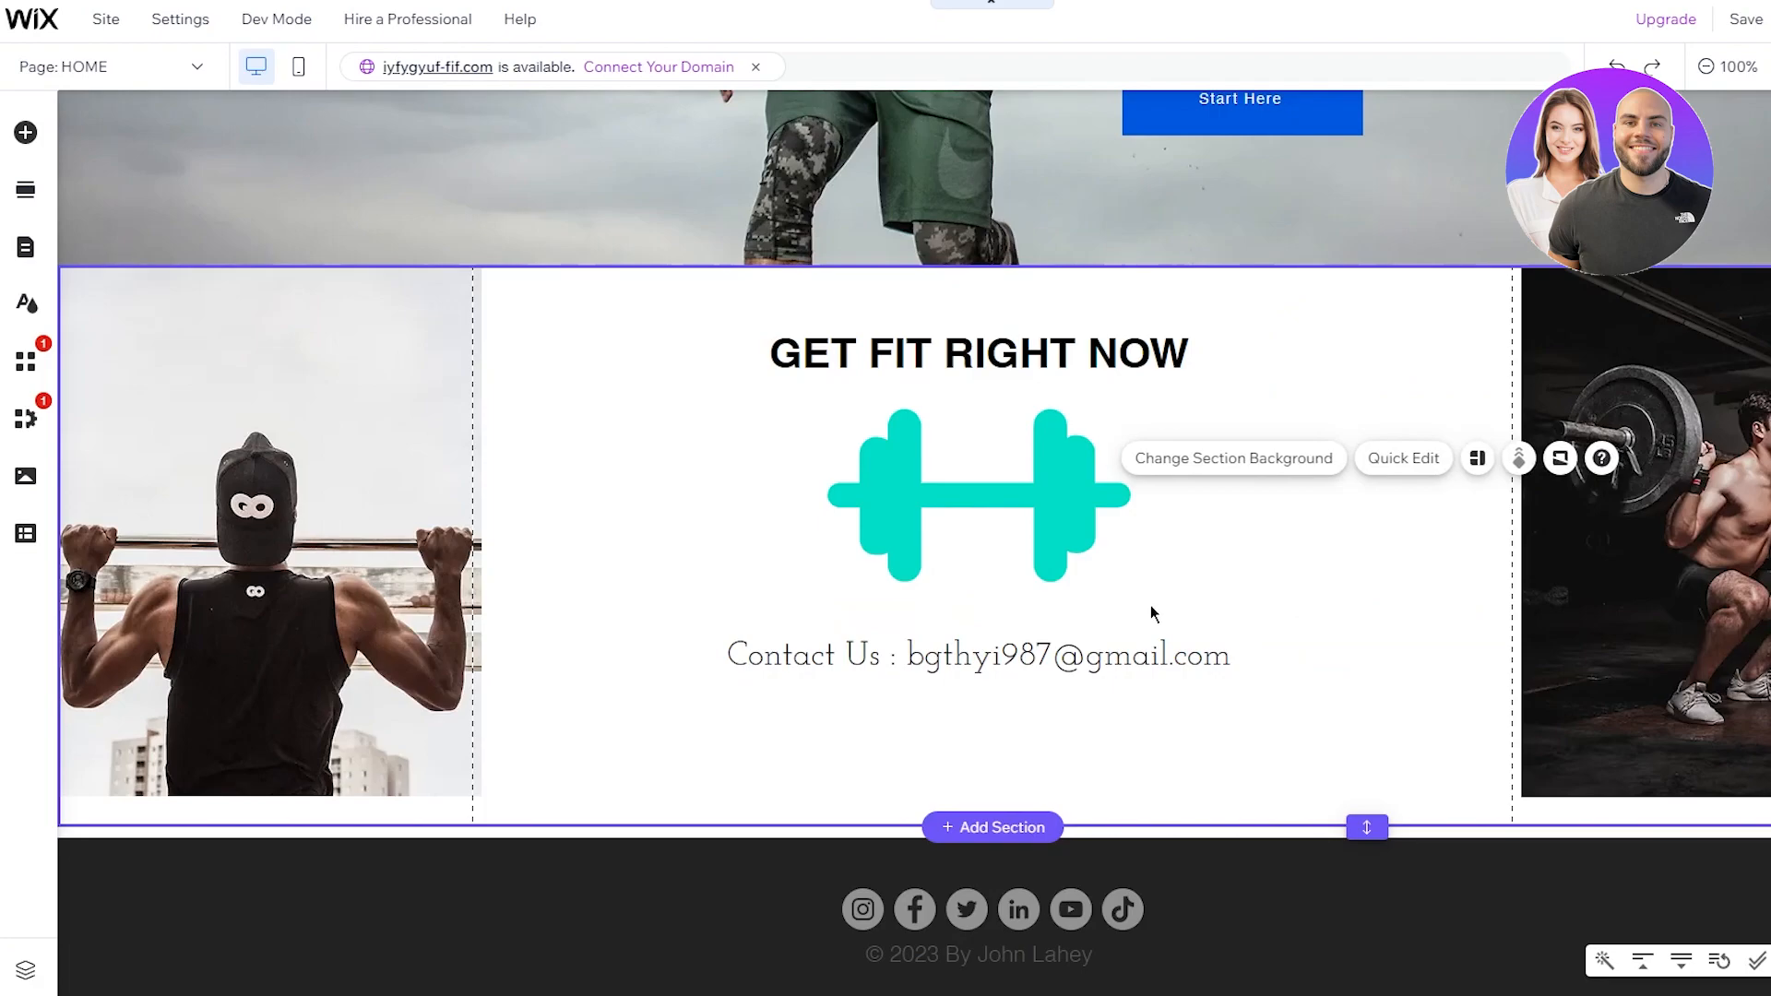
left_click(1099, 664)
left_click_drag(1099, 664, 1119, 704)
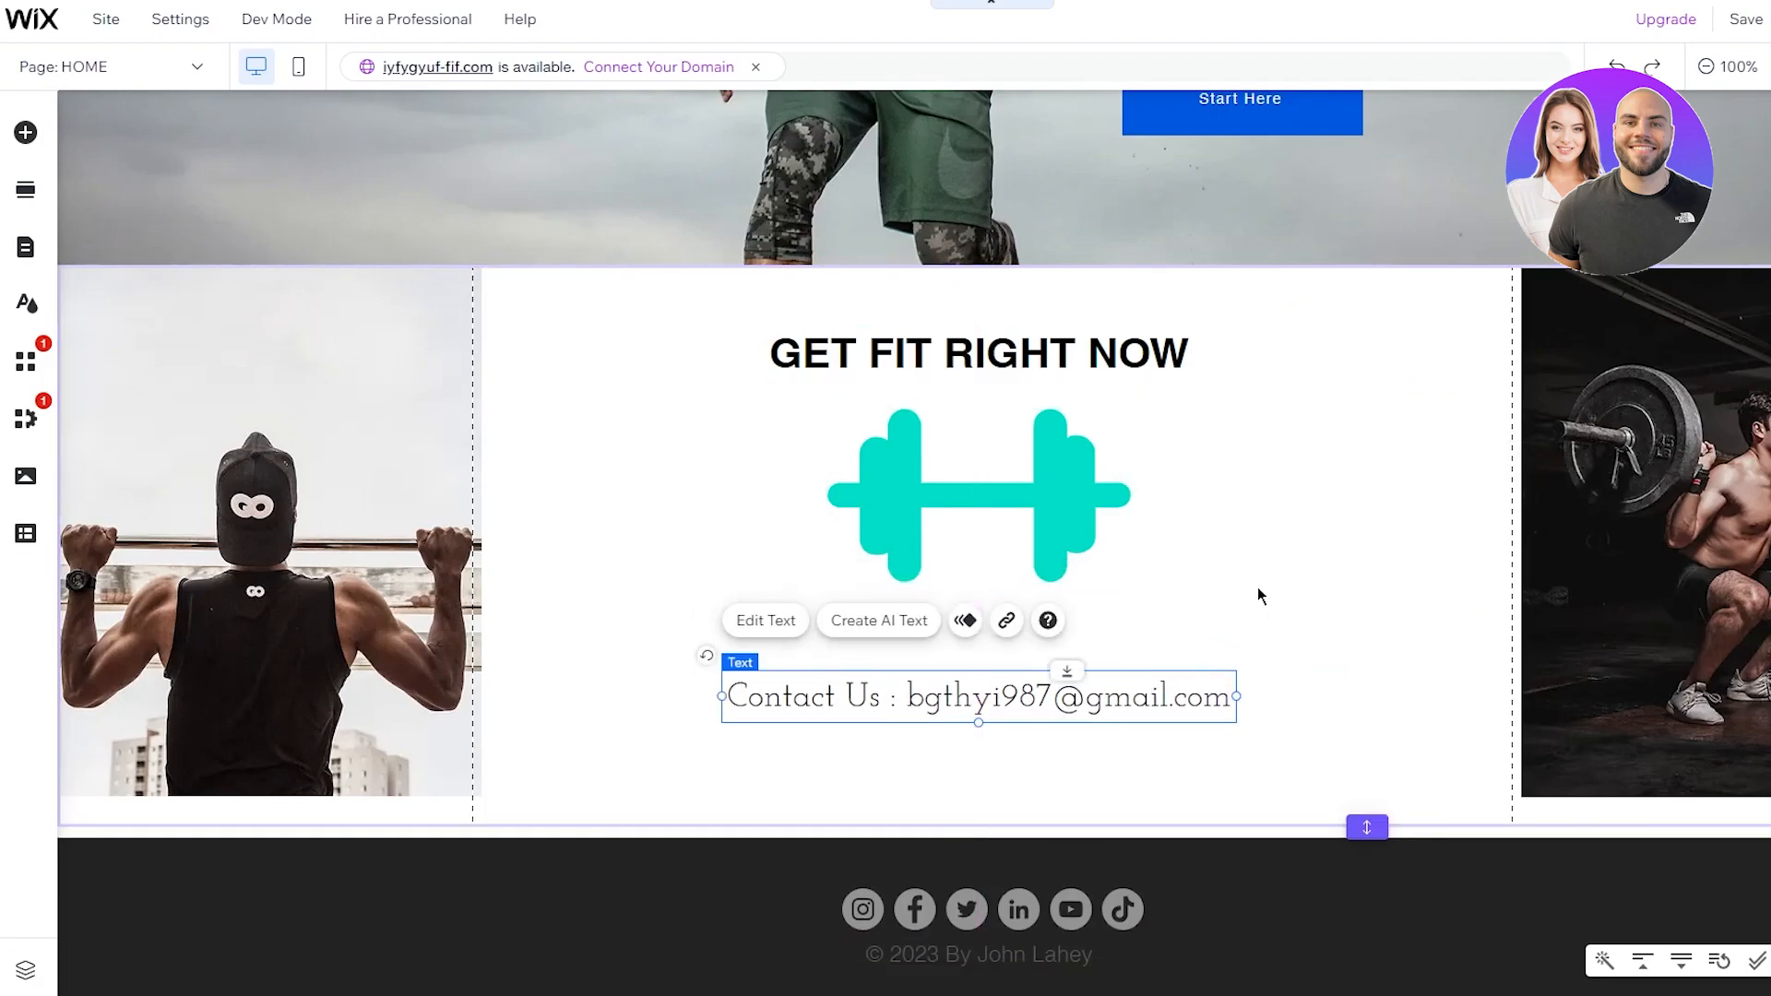
left_click(1261, 588)
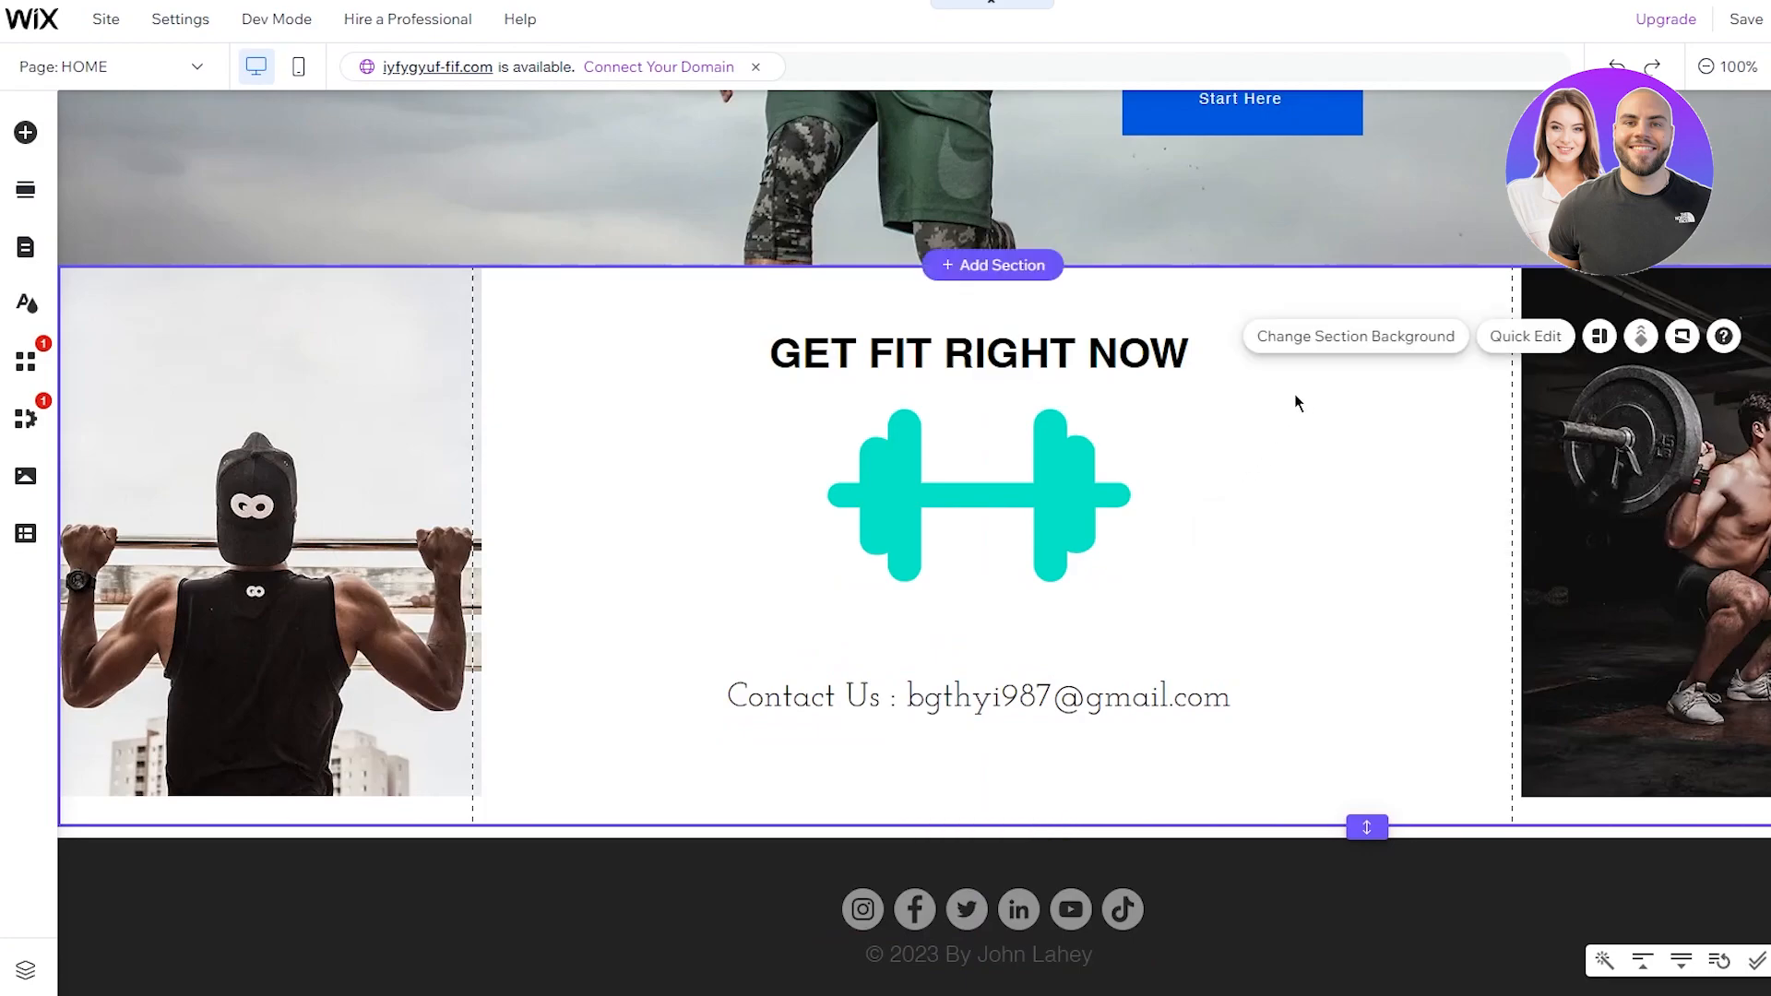
scroll(1309, 461, "up", 3)
scroll(1325, 506, "up", 5)
scroll(1310, 498, "down", 9)
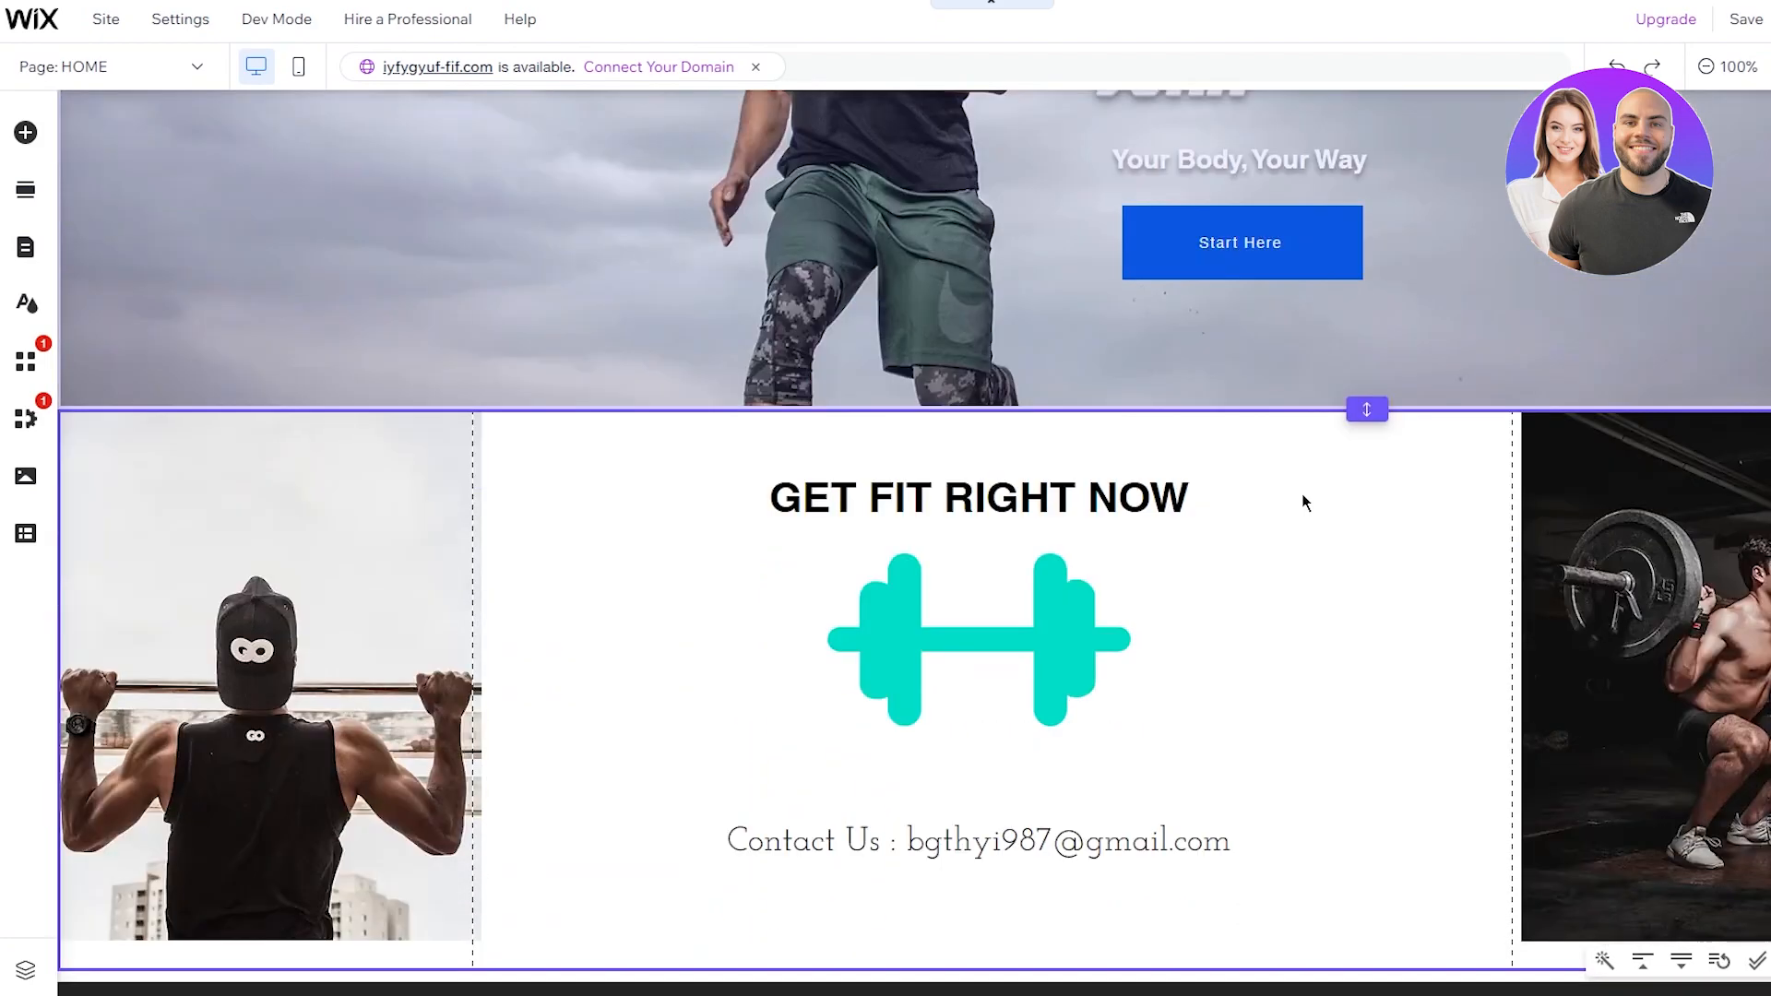
scroll(1457, 534, "up", 7)
scroll(1457, 530, "down", 8)
scroll(1467, 540, "up", 2)
scroll(1473, 542, "down", 2)
Step: Enlarge the right weightlifter photo and the left pull-up photo down to the footer
left_click(1559, 553)
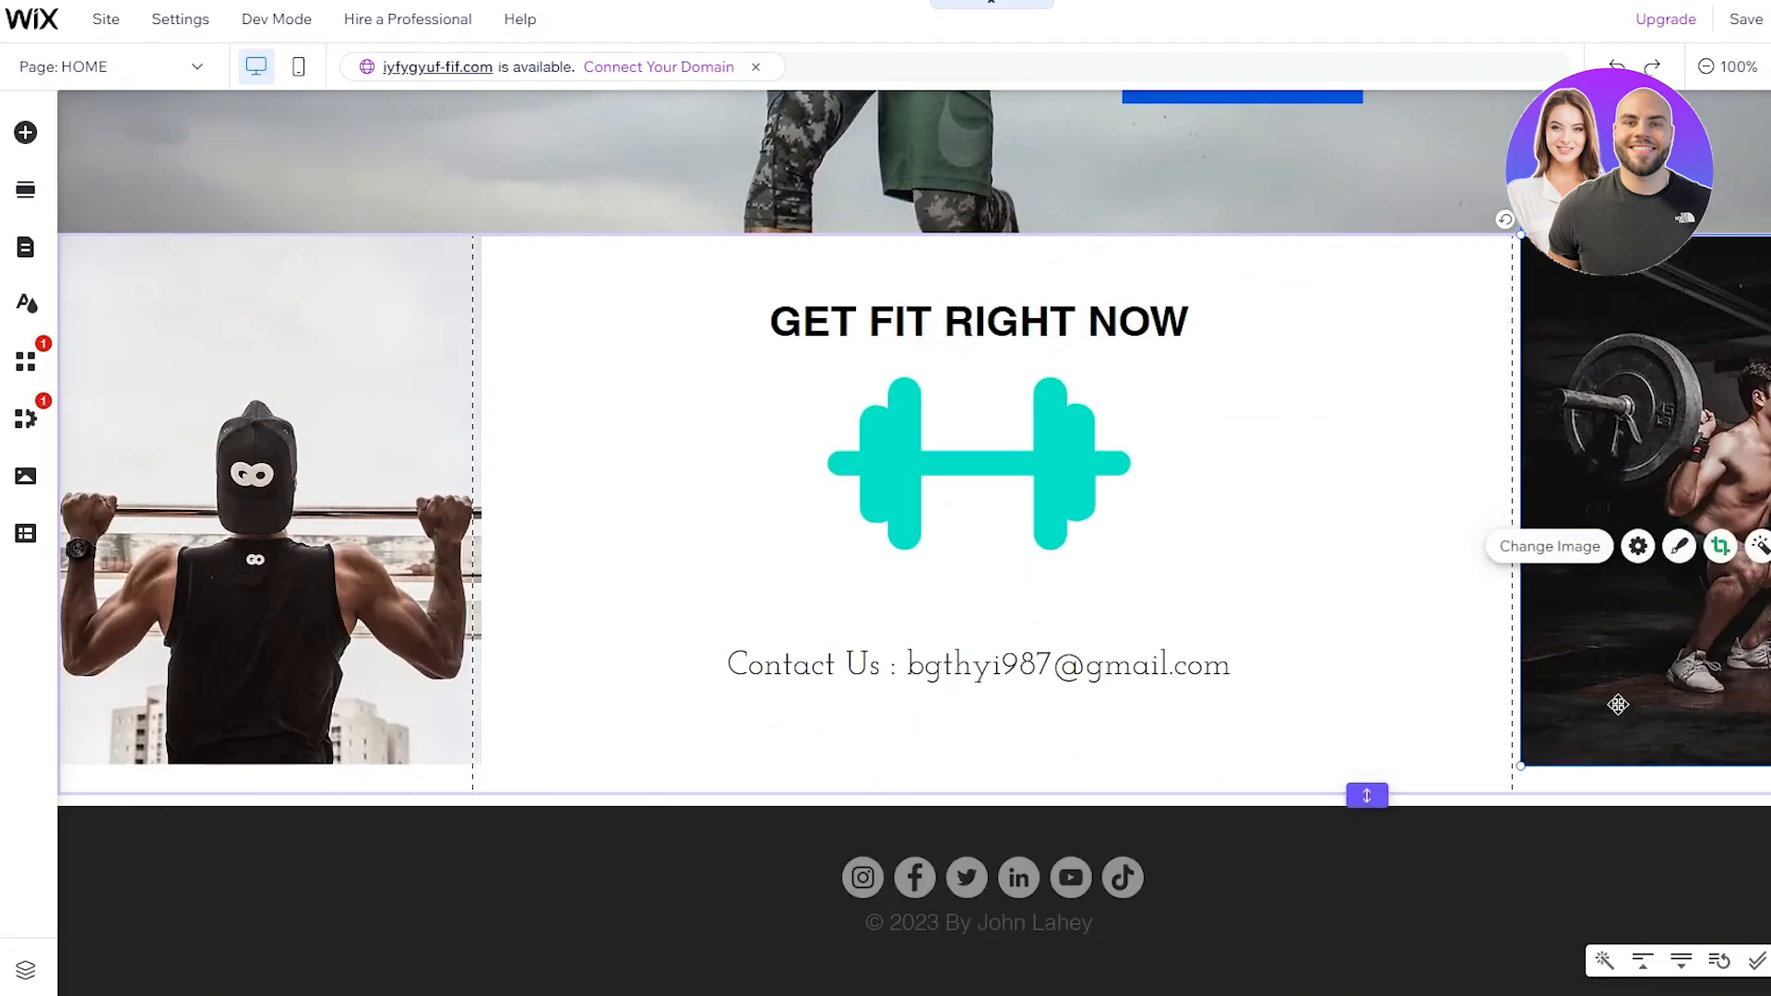
left_click_drag(1523, 768, 1516, 821)
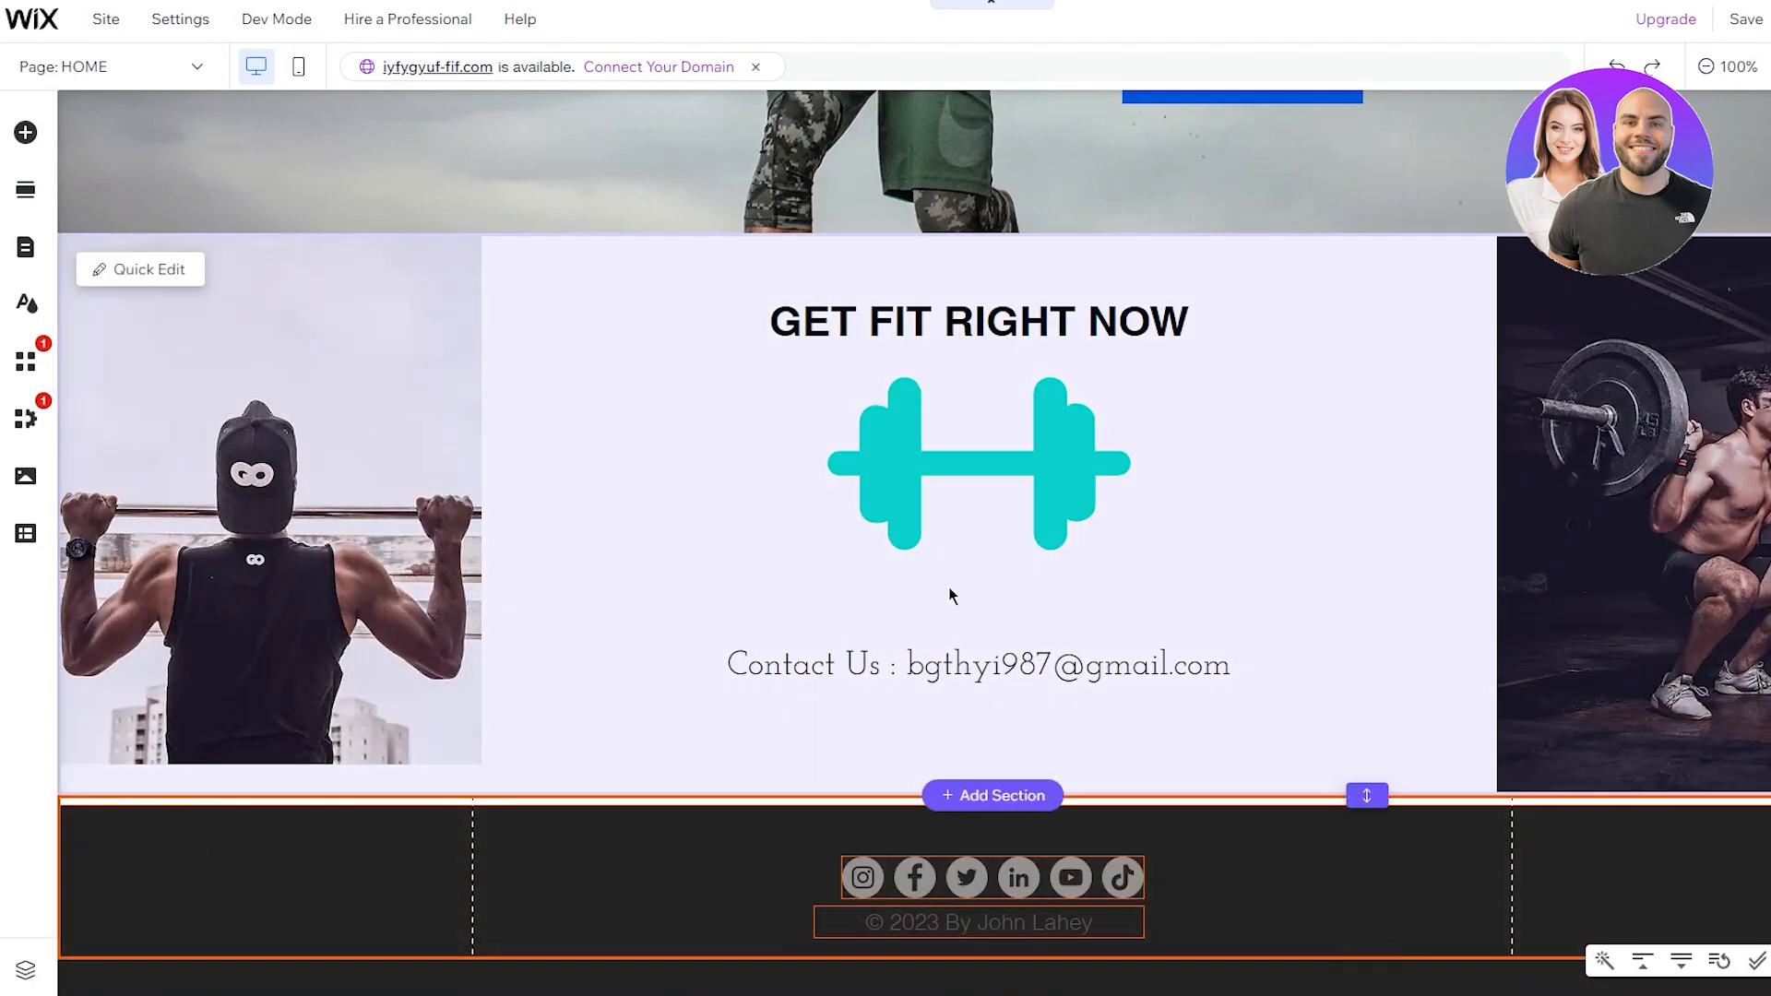
left_click(334, 590)
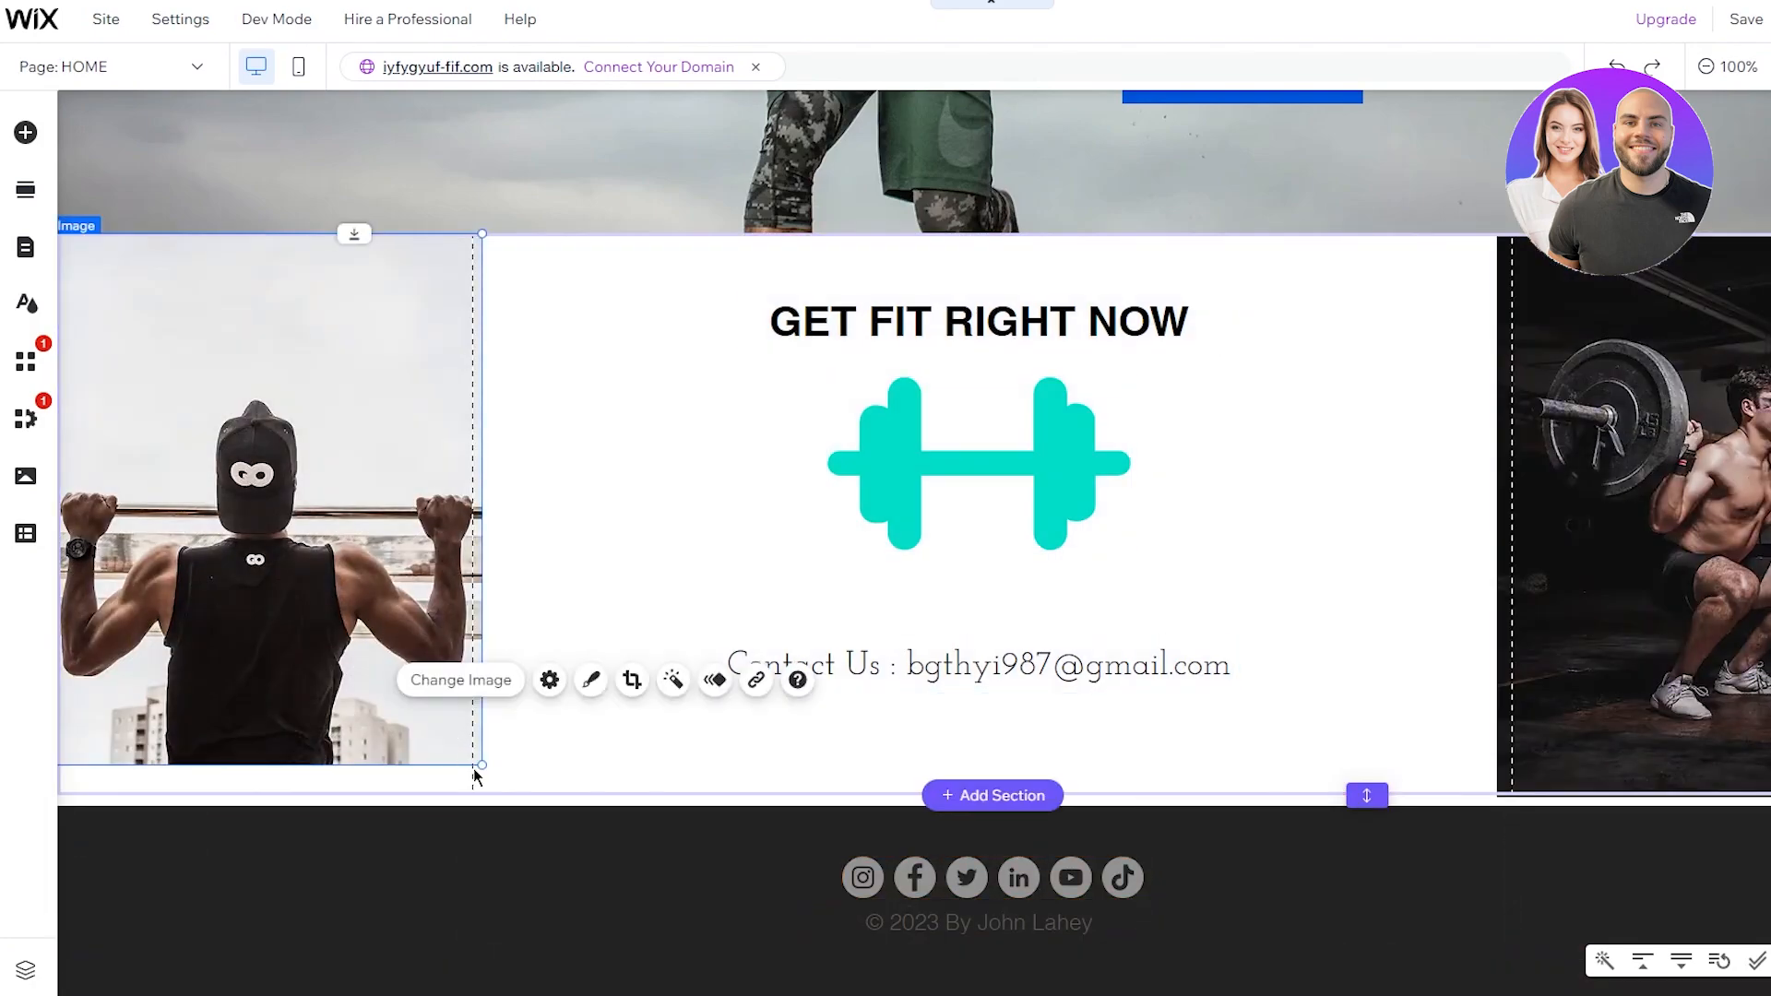
left_click_drag(481, 765, 505, 811)
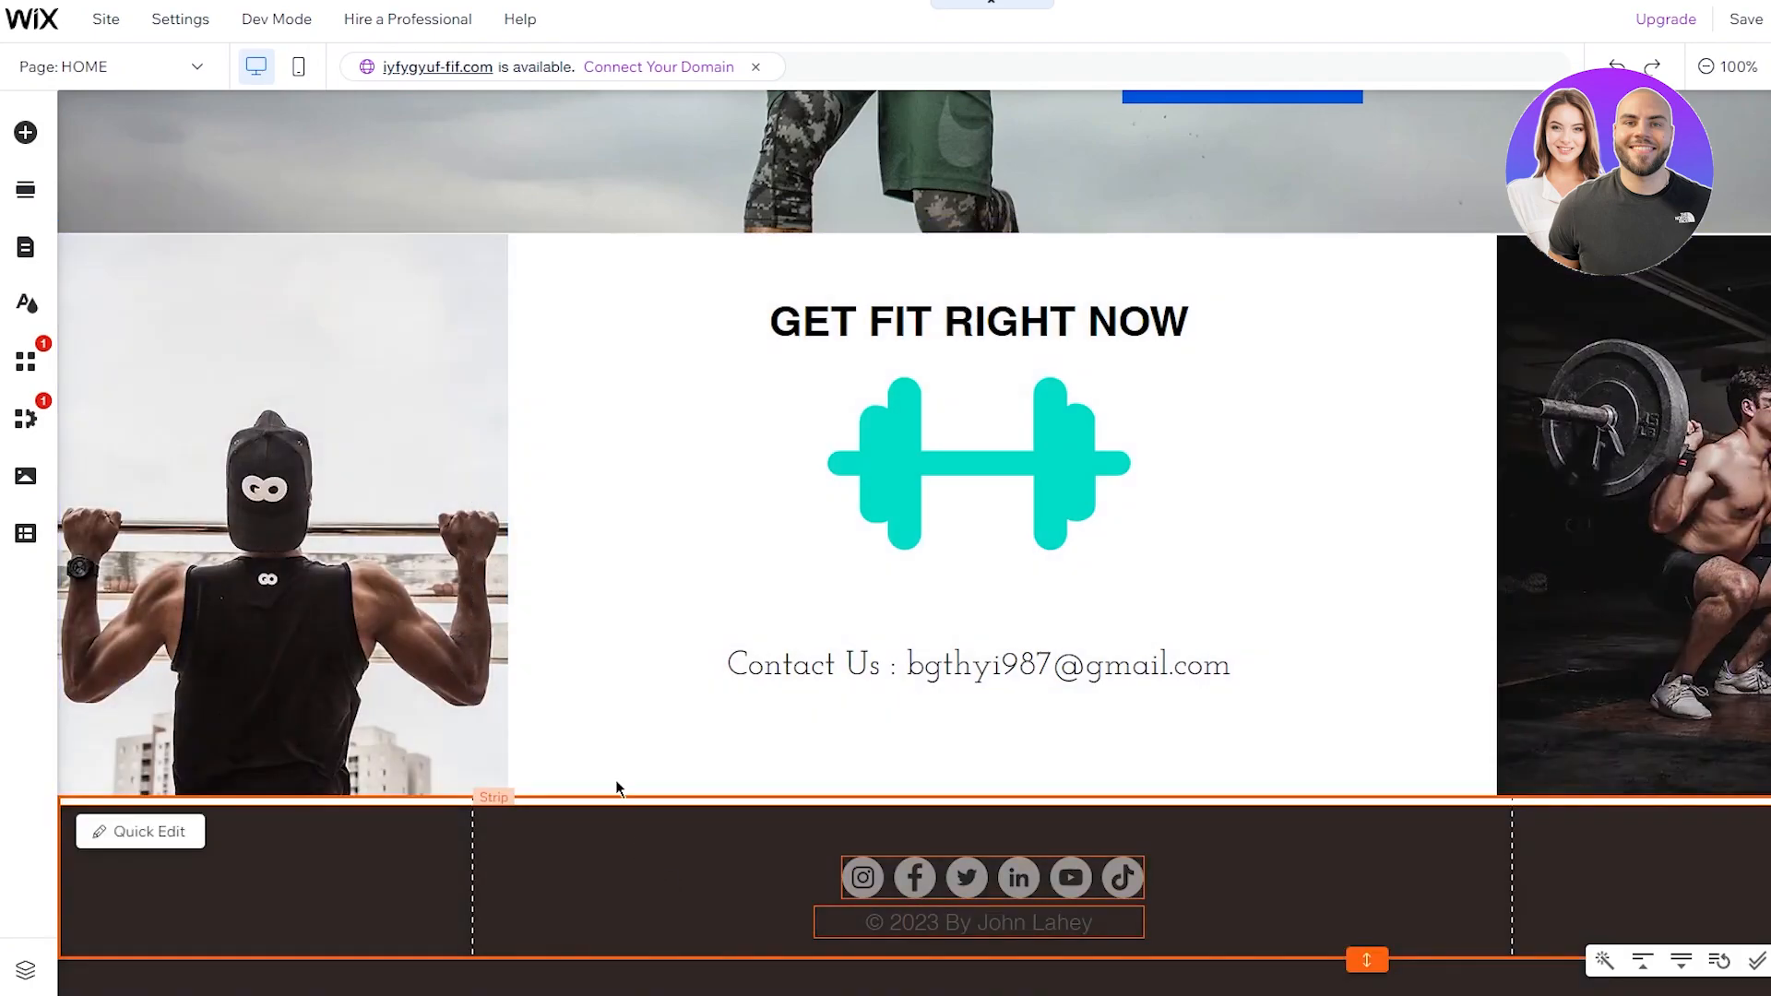
scroll(1215, 242, "up", 1)
scroll(1215, 236, "up", 5)
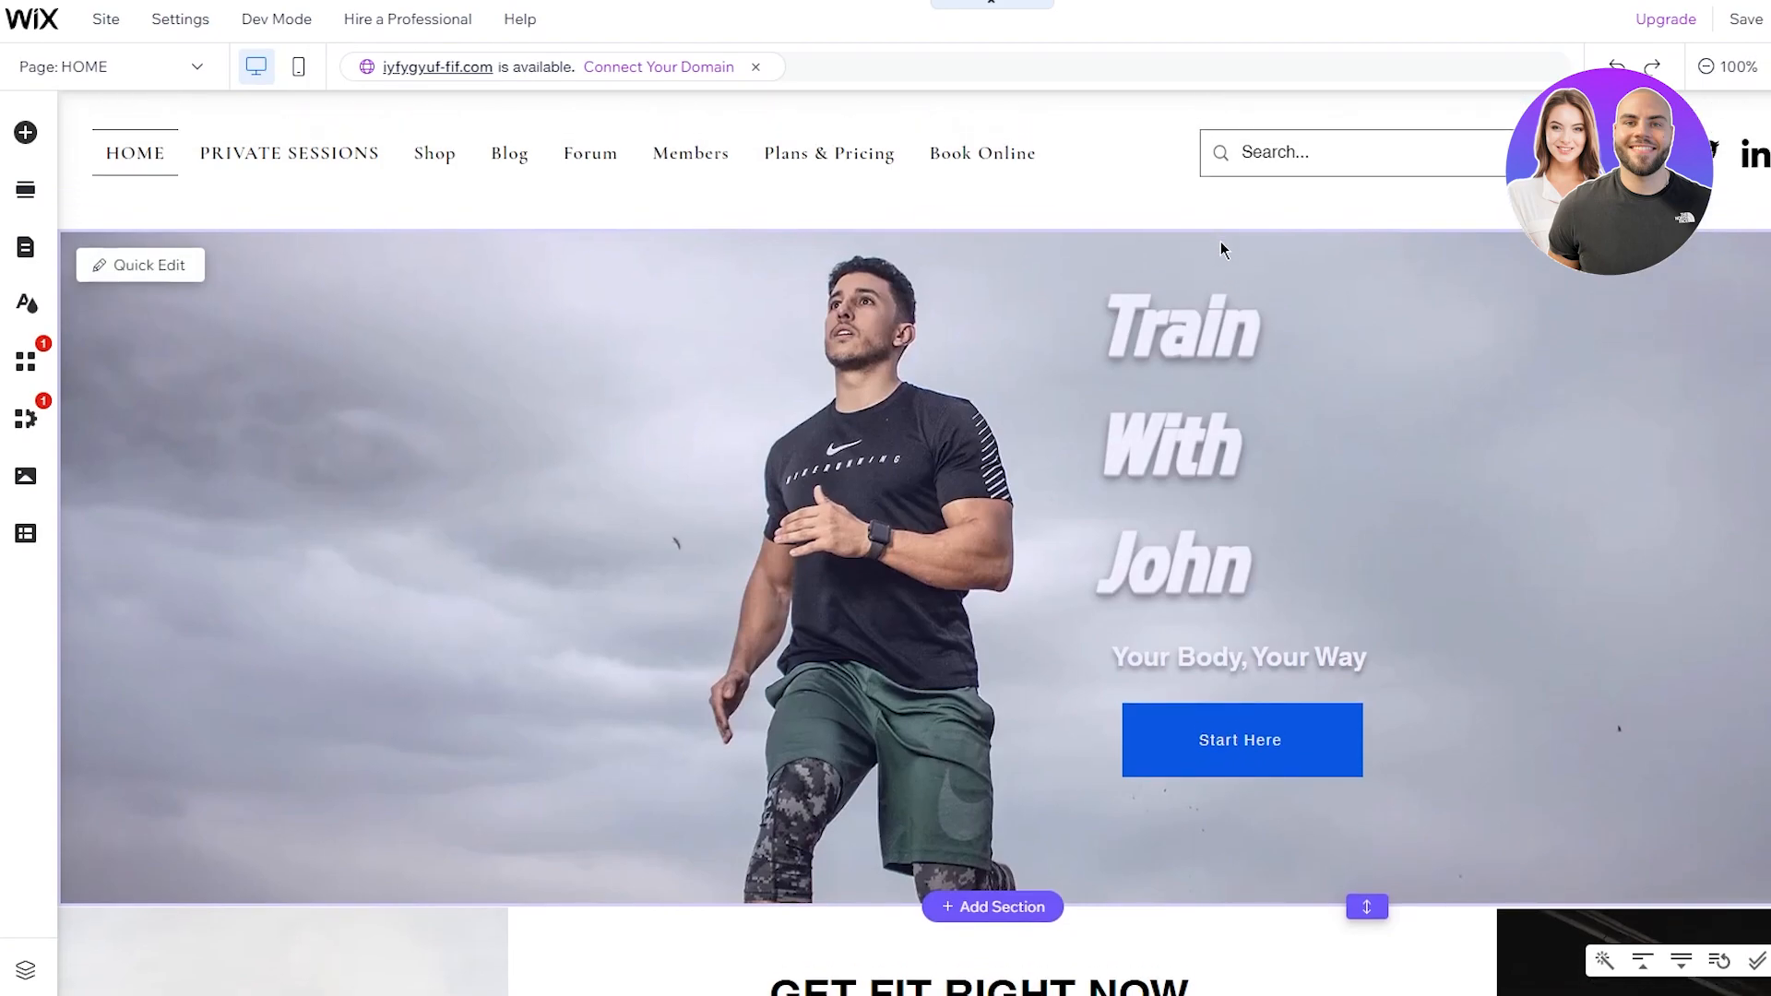
scroll(1220, 241, "down", 5)
scroll(1220, 241, "up", 5)
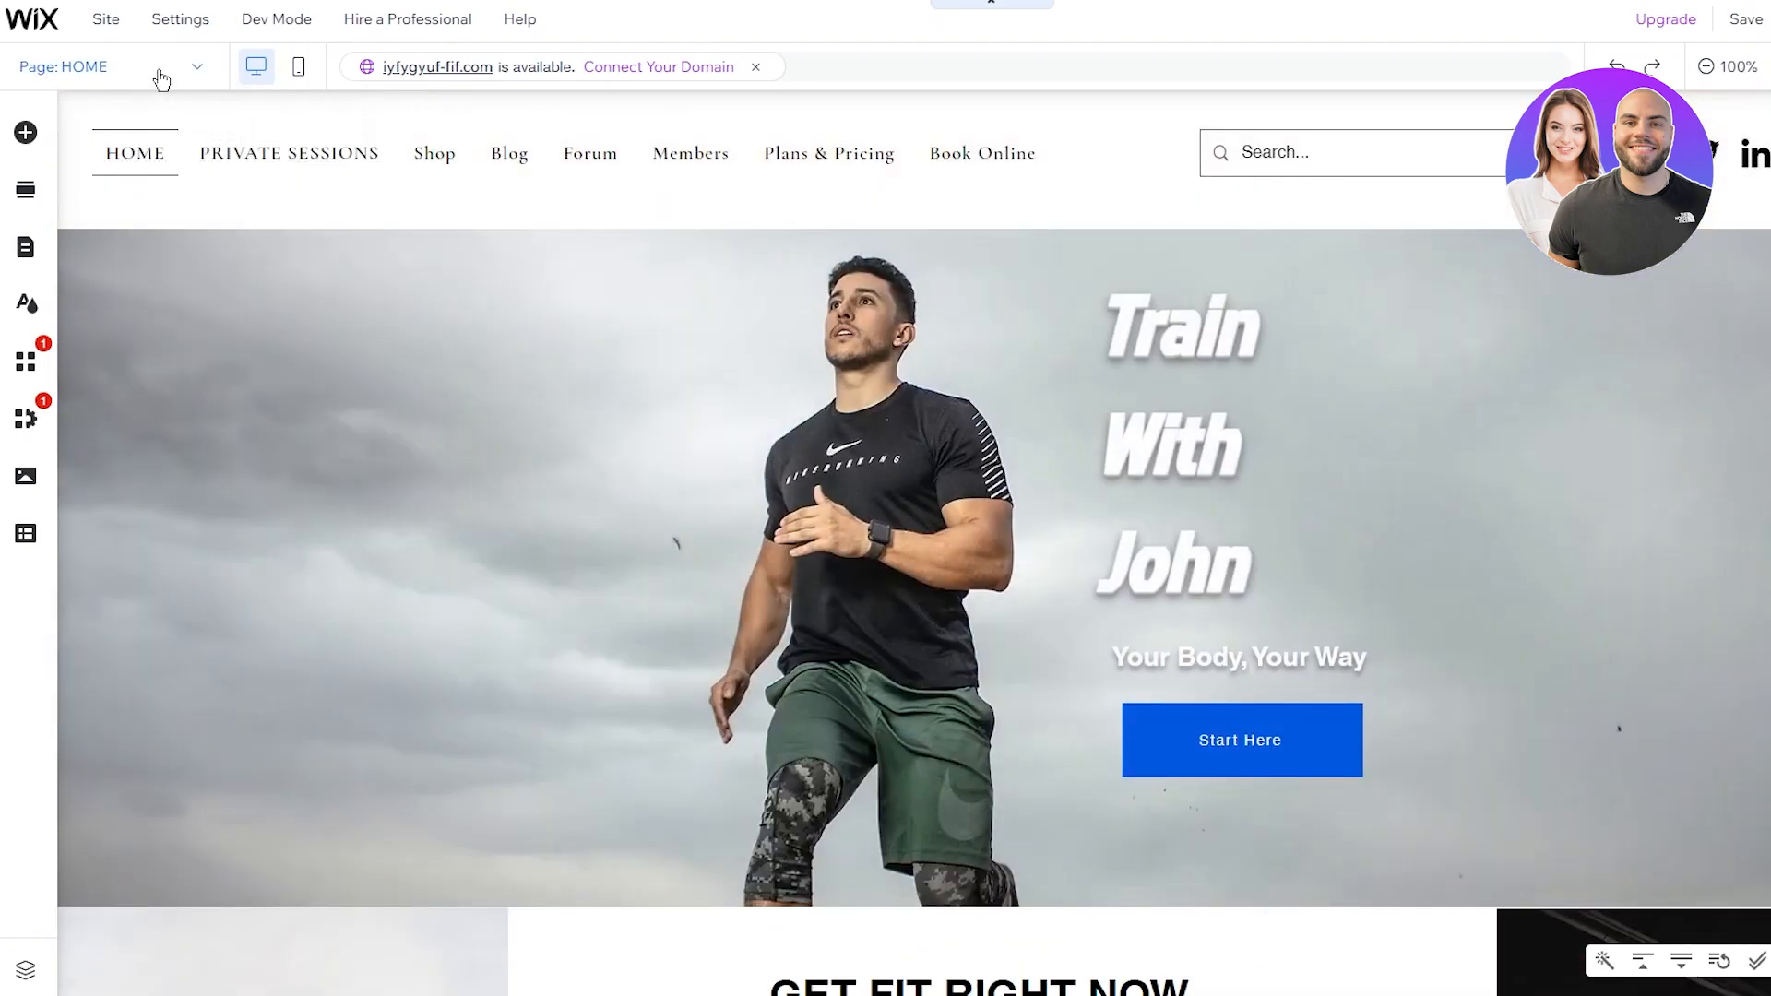
Step: Switch to PRIVATE SESSIONS and drop a Bookings Featured Service widget into its empty section
left_click(157, 69)
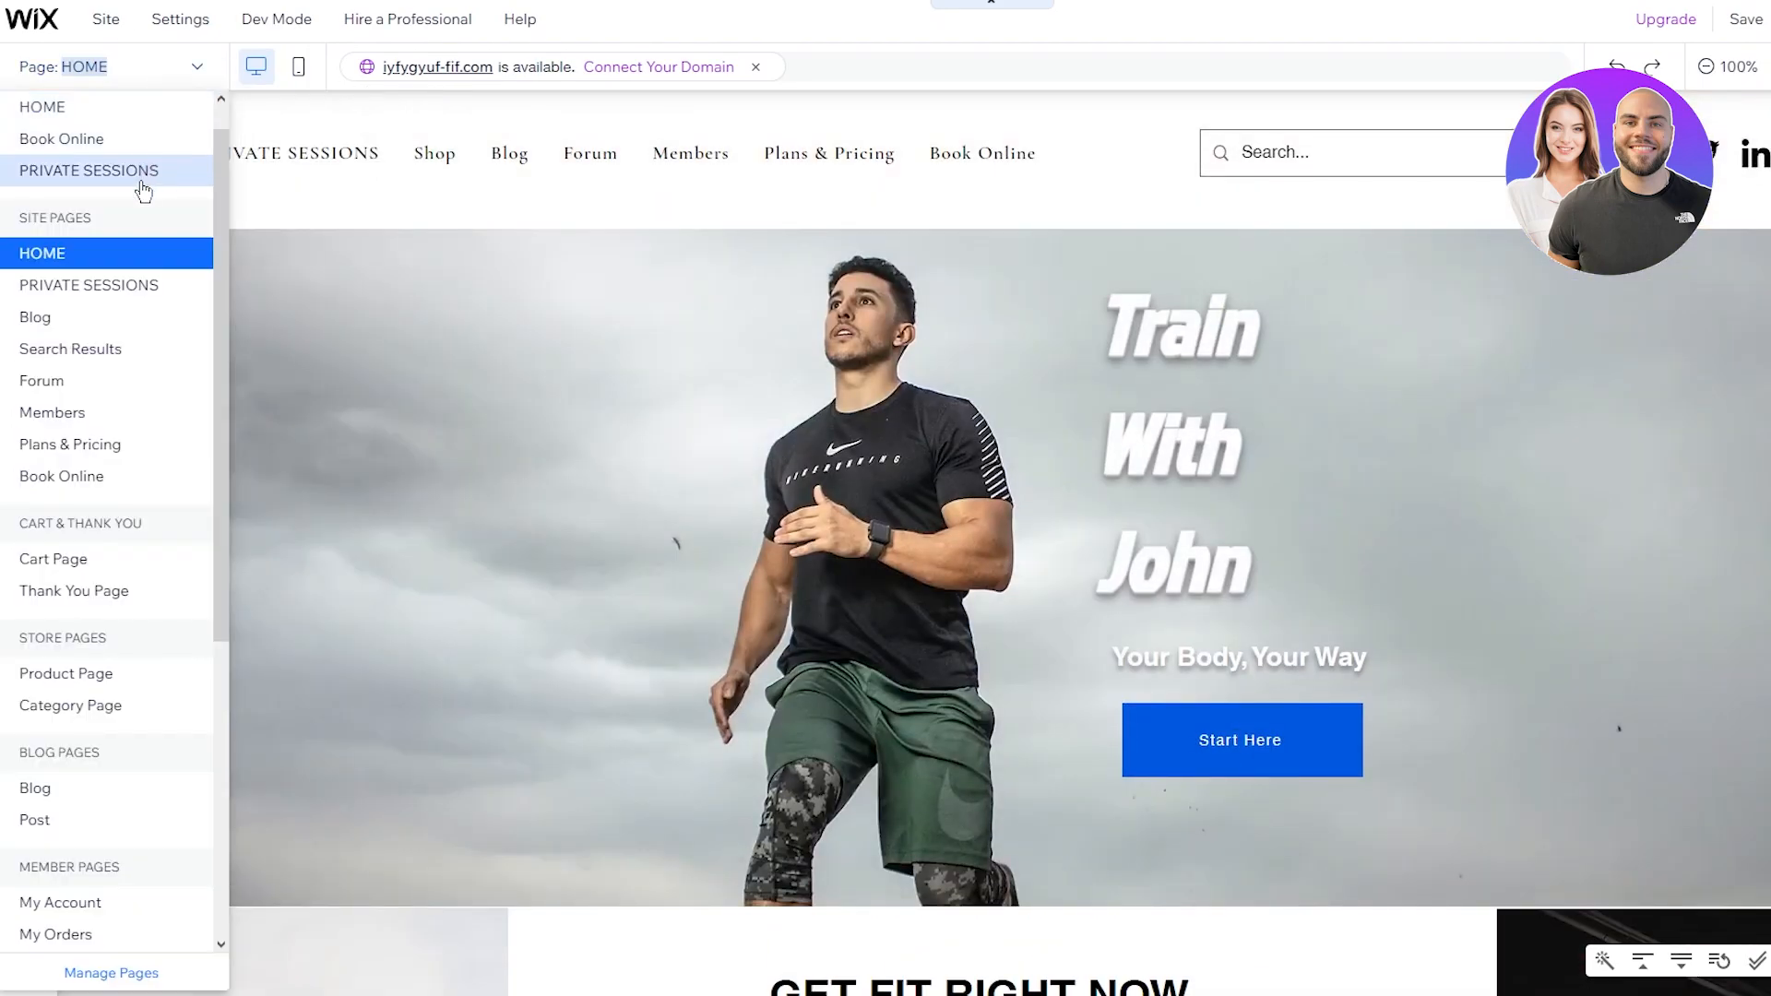
left_click(141, 182)
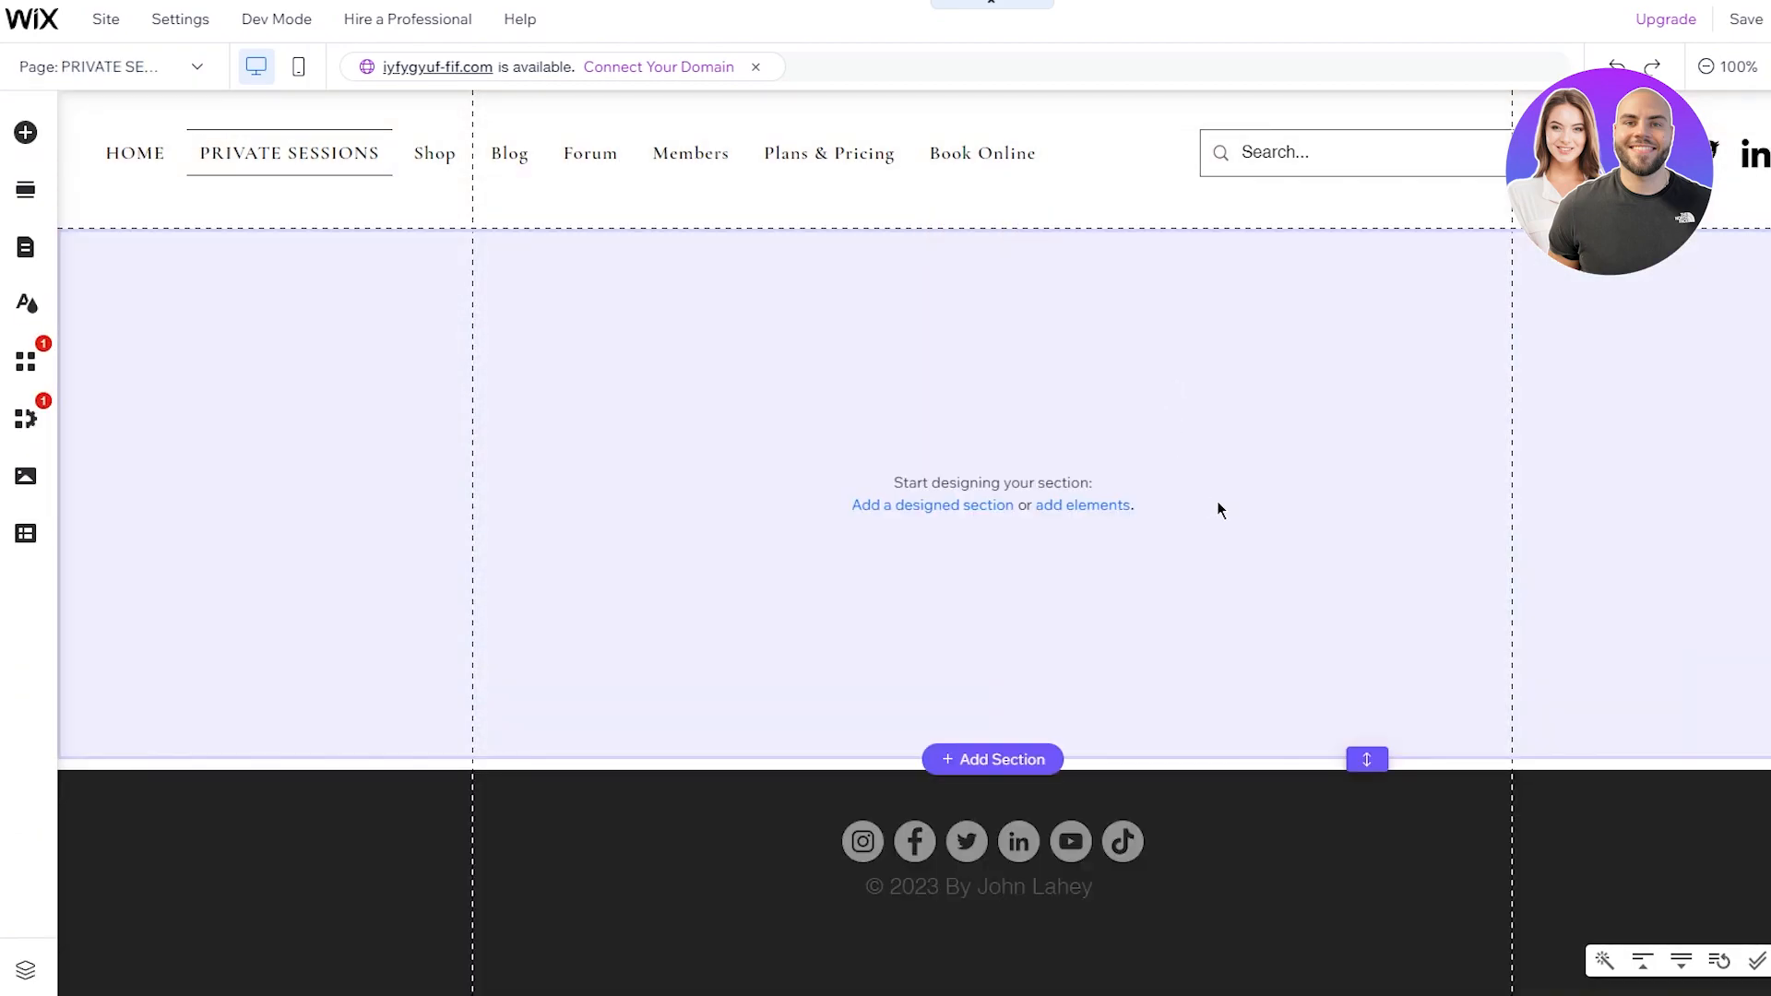
left_click(689, 326)
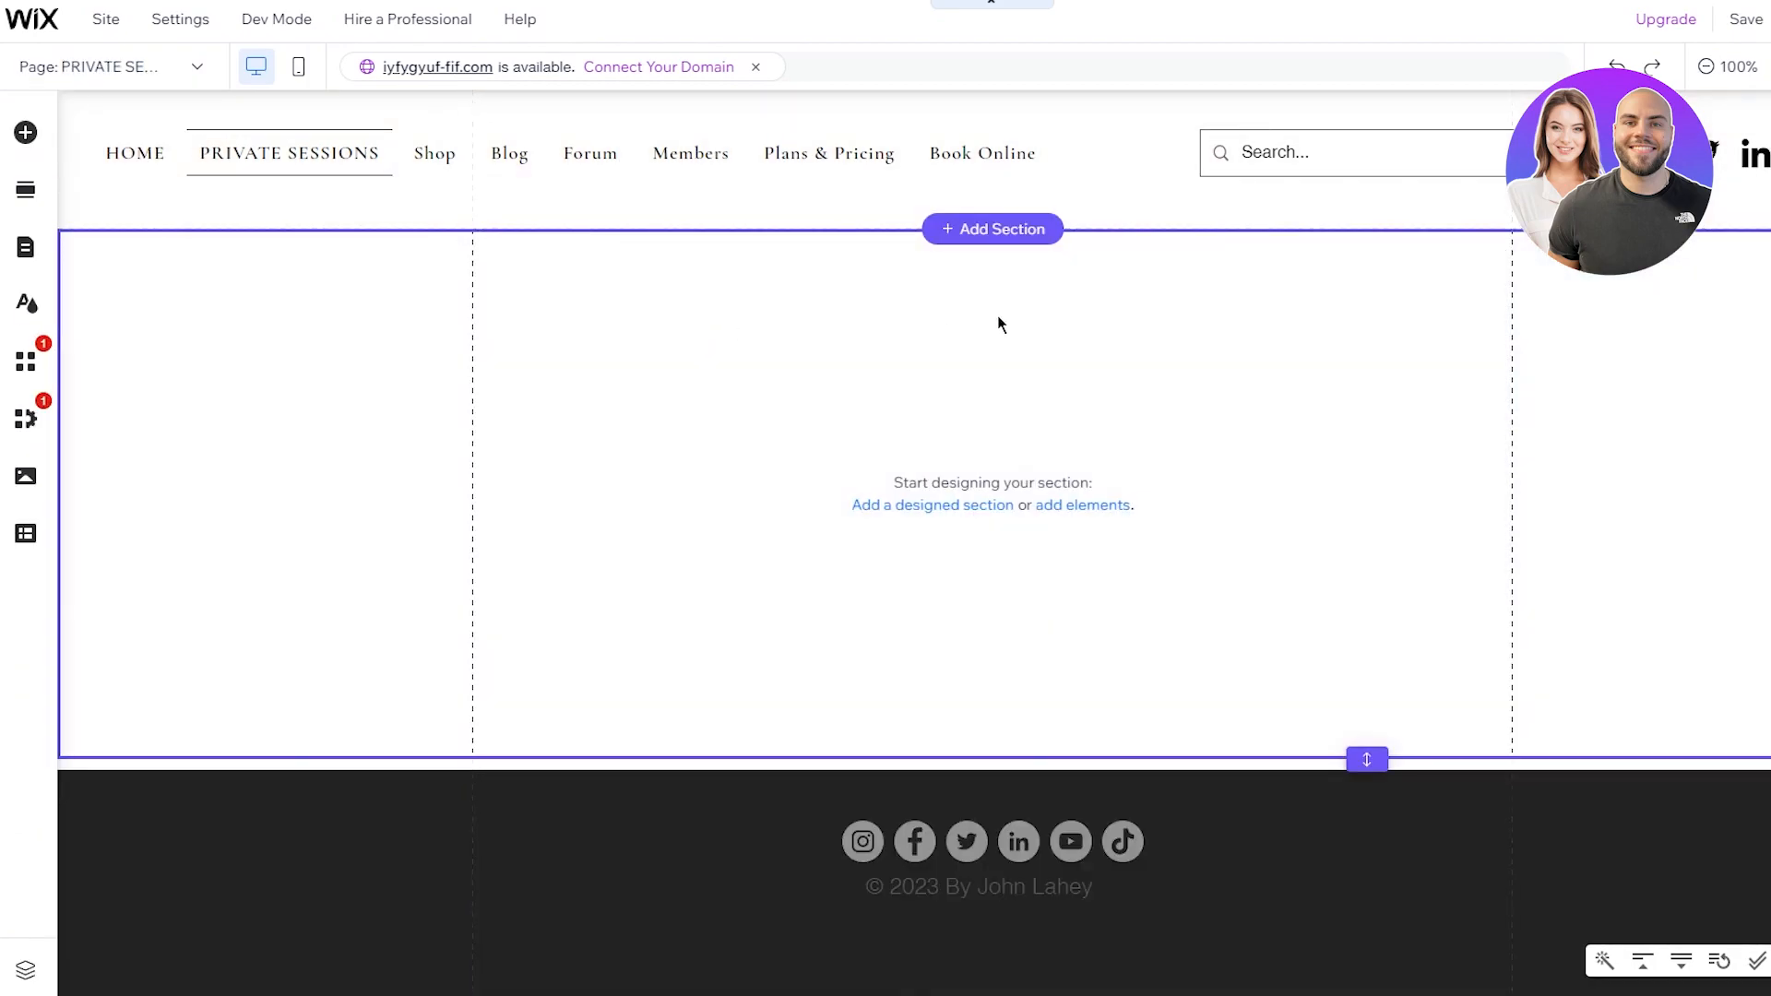
left_click(22, 134)
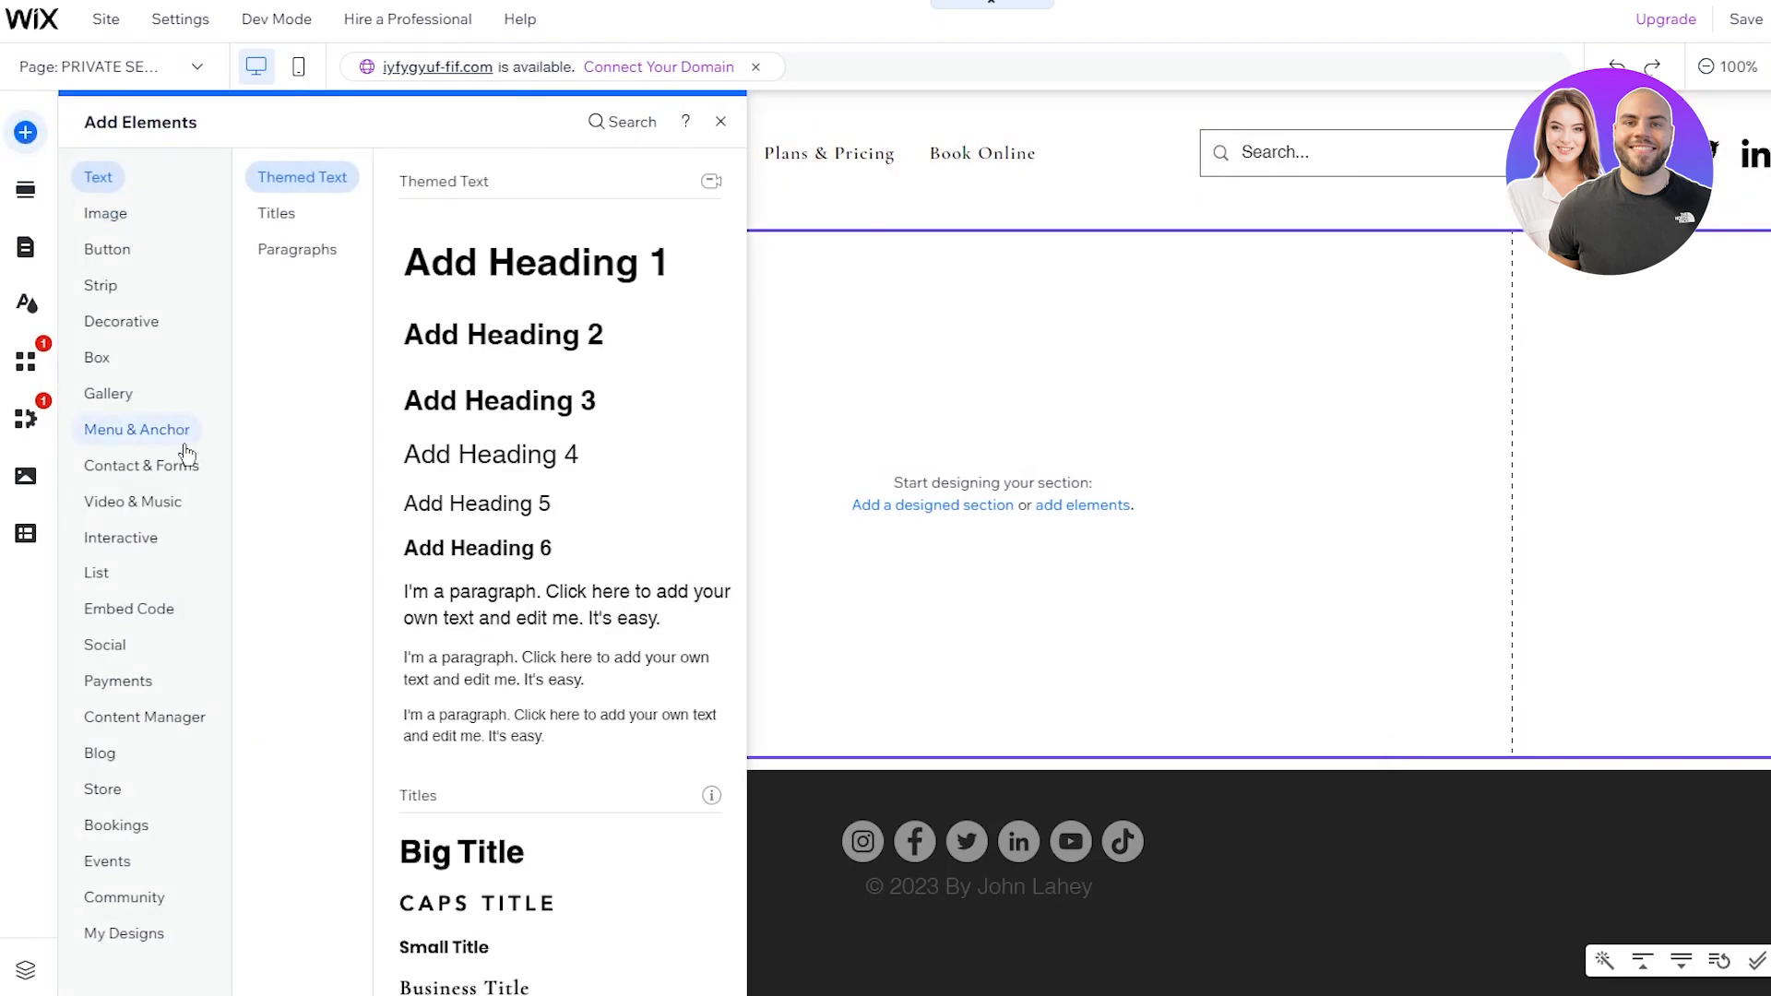
left_click(118, 827)
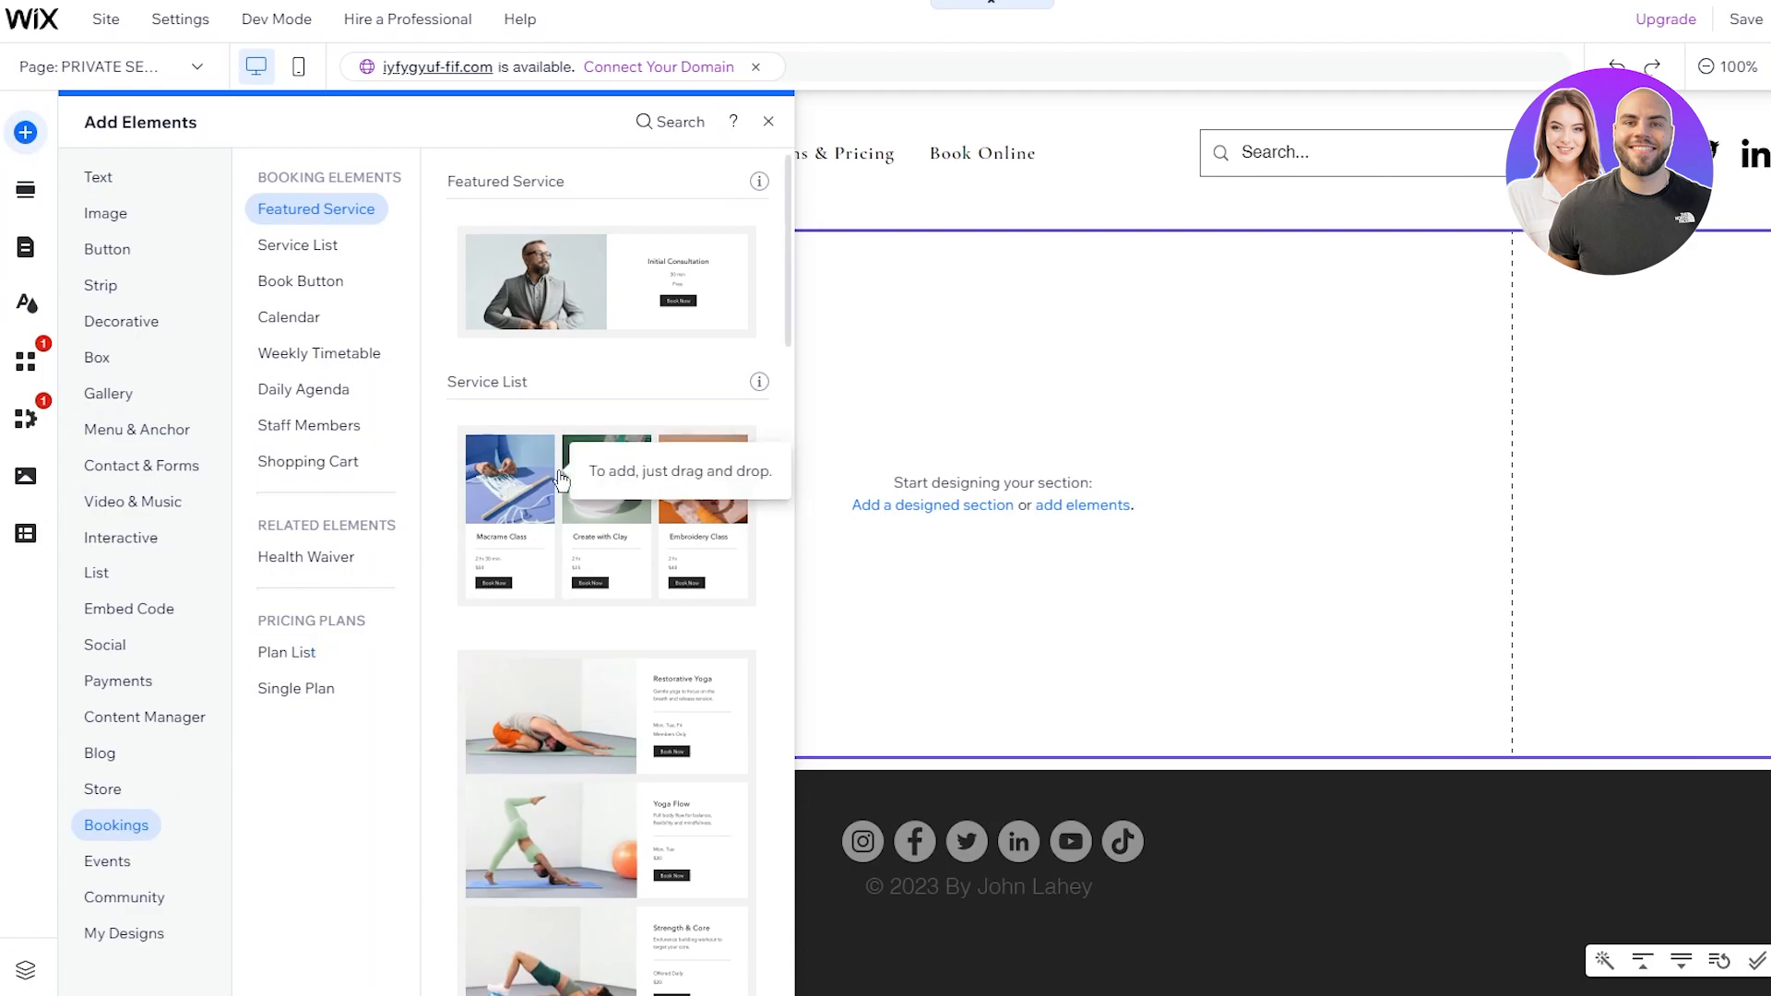
left_click(620, 277)
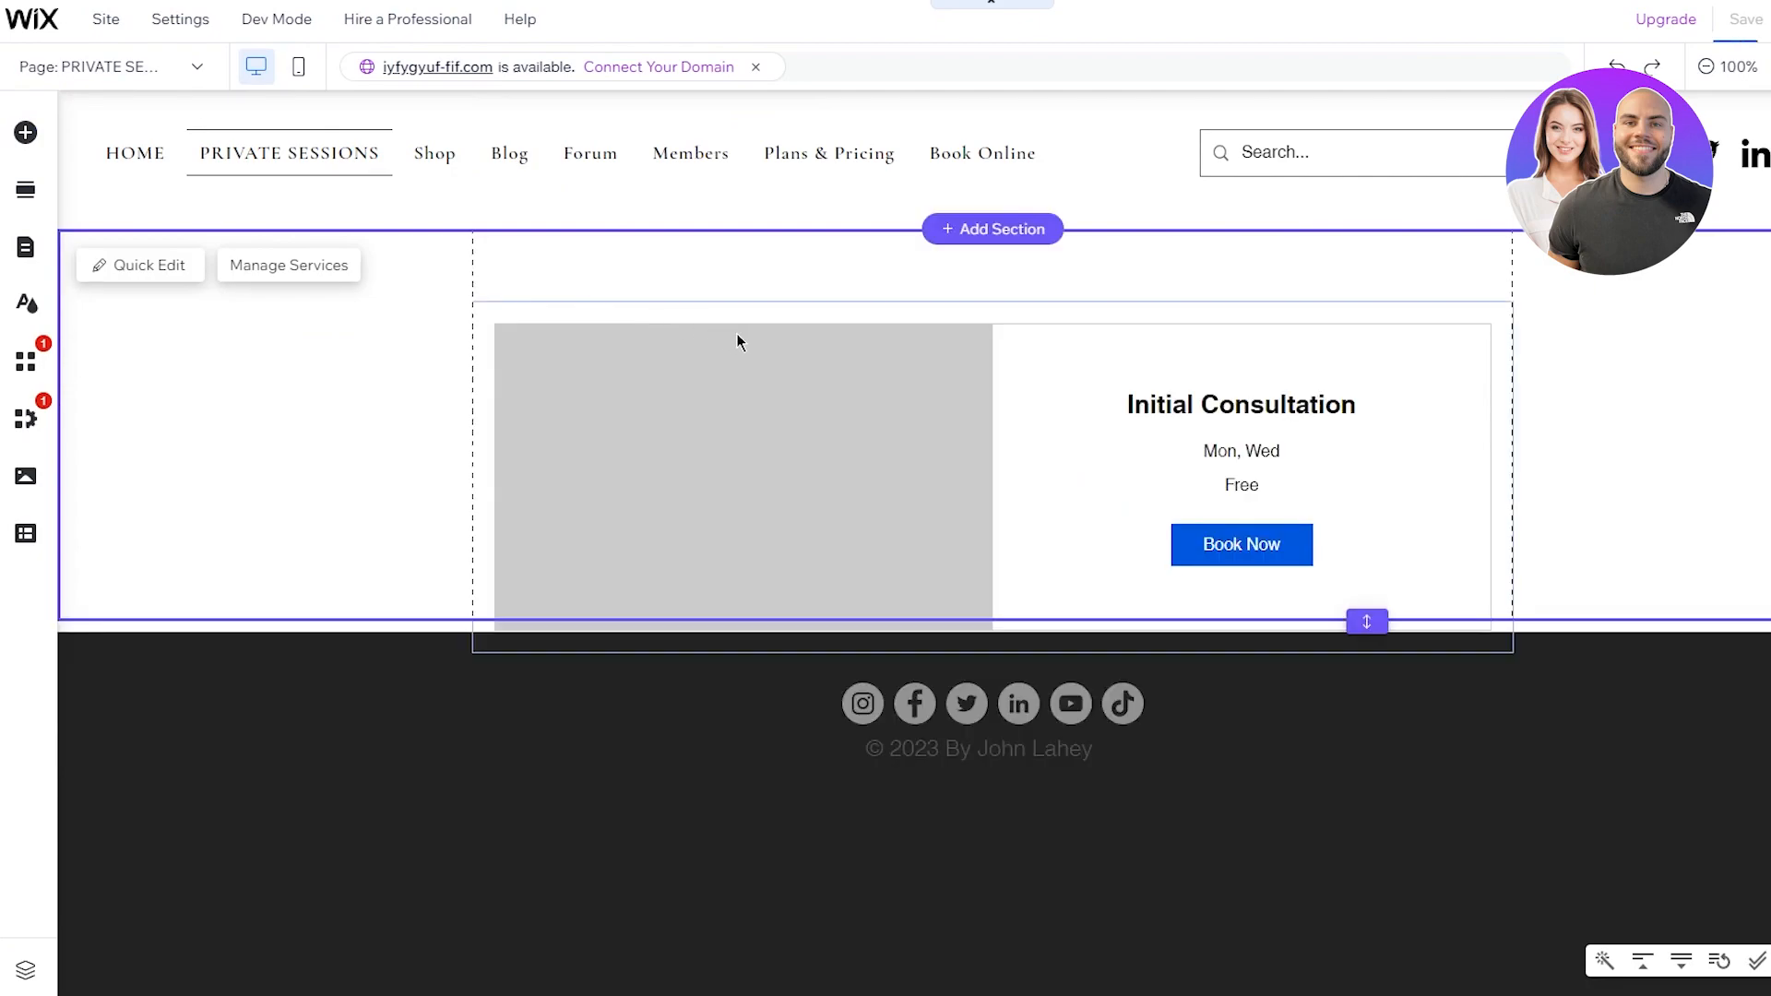
Step: Position the booking widget at y 150 and open its Service List Widget settings
left_click_drag(978, 472, 978, 426)
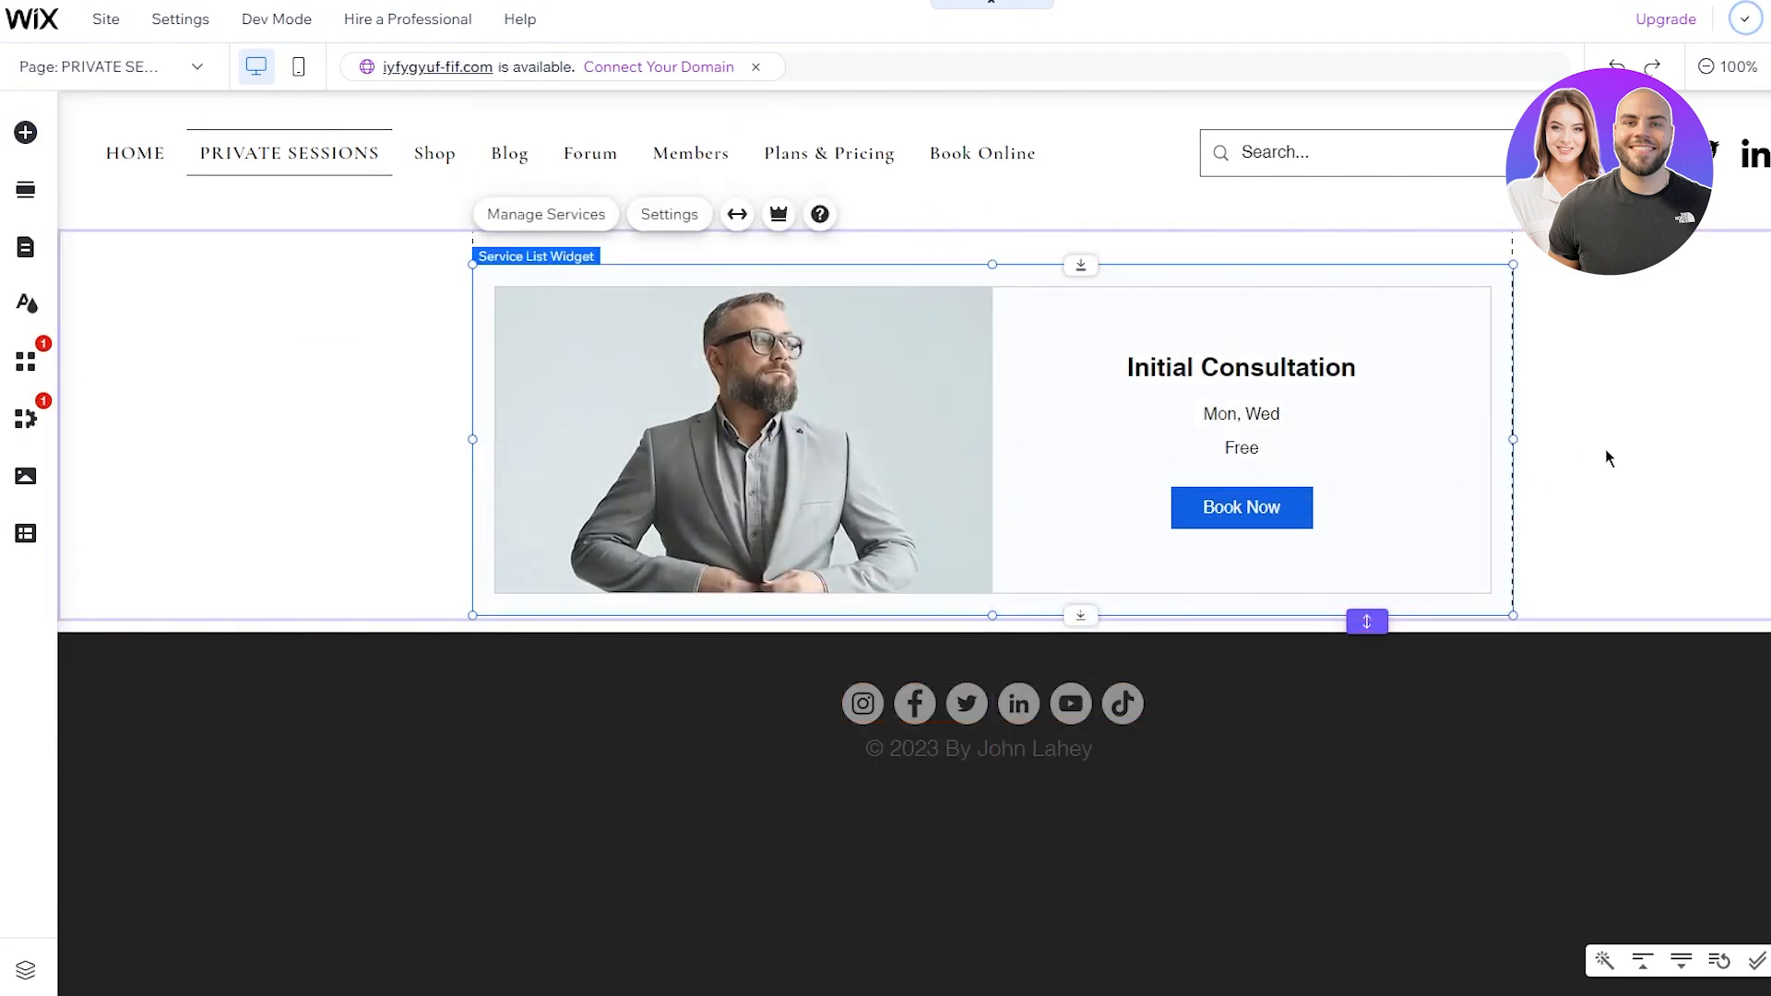
left_click(1638, 437)
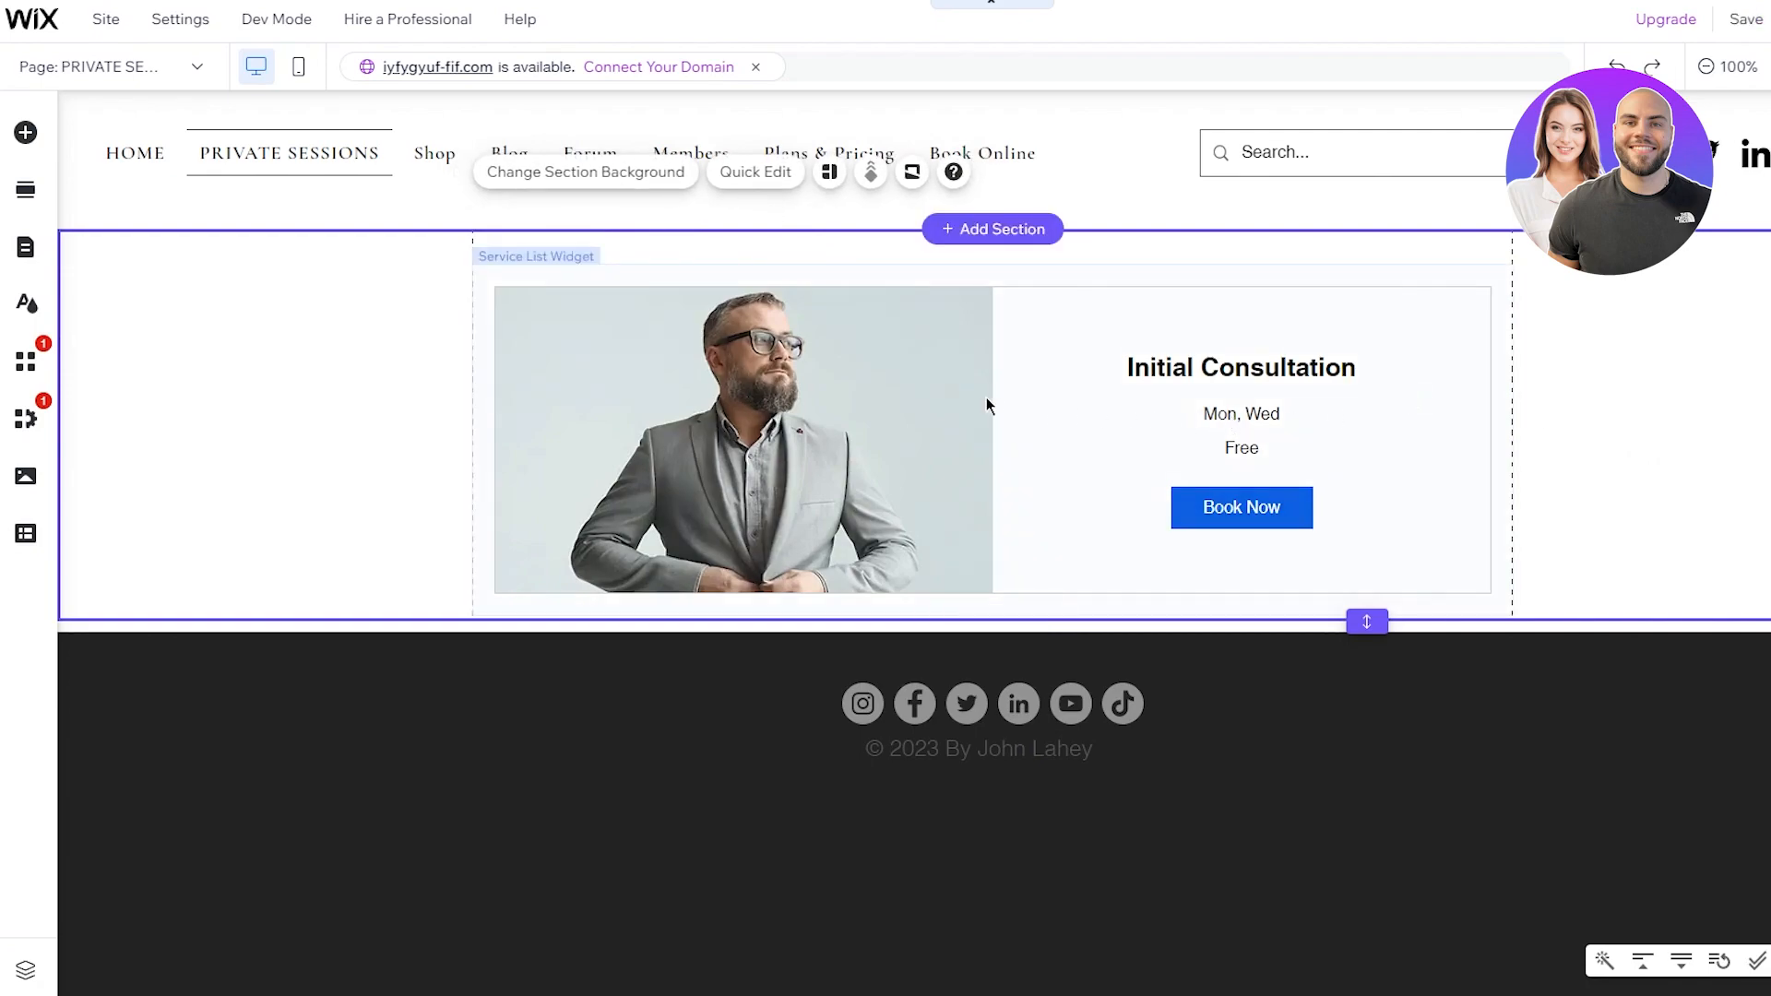
left_click_drag(1031, 401, 1026, 377)
left_click(1717, 398)
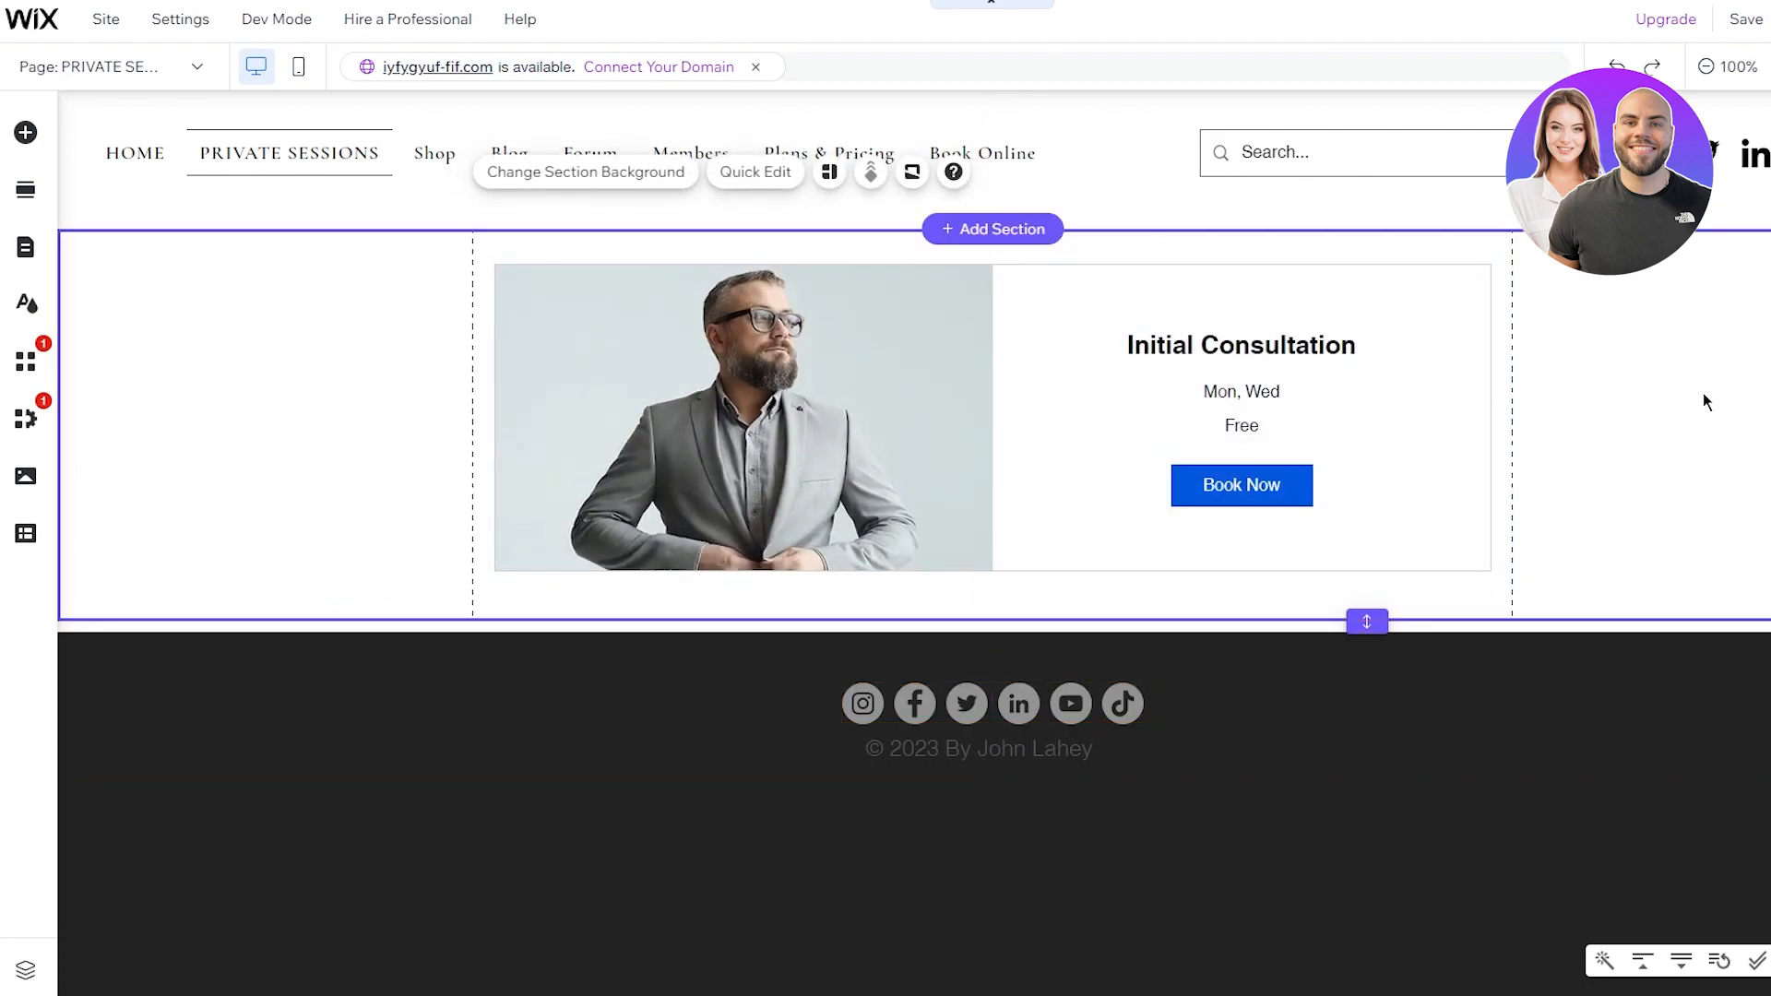
left_click_drag(1029, 391, 1023, 403)
left_click_drag(1023, 404, 1019, 394)
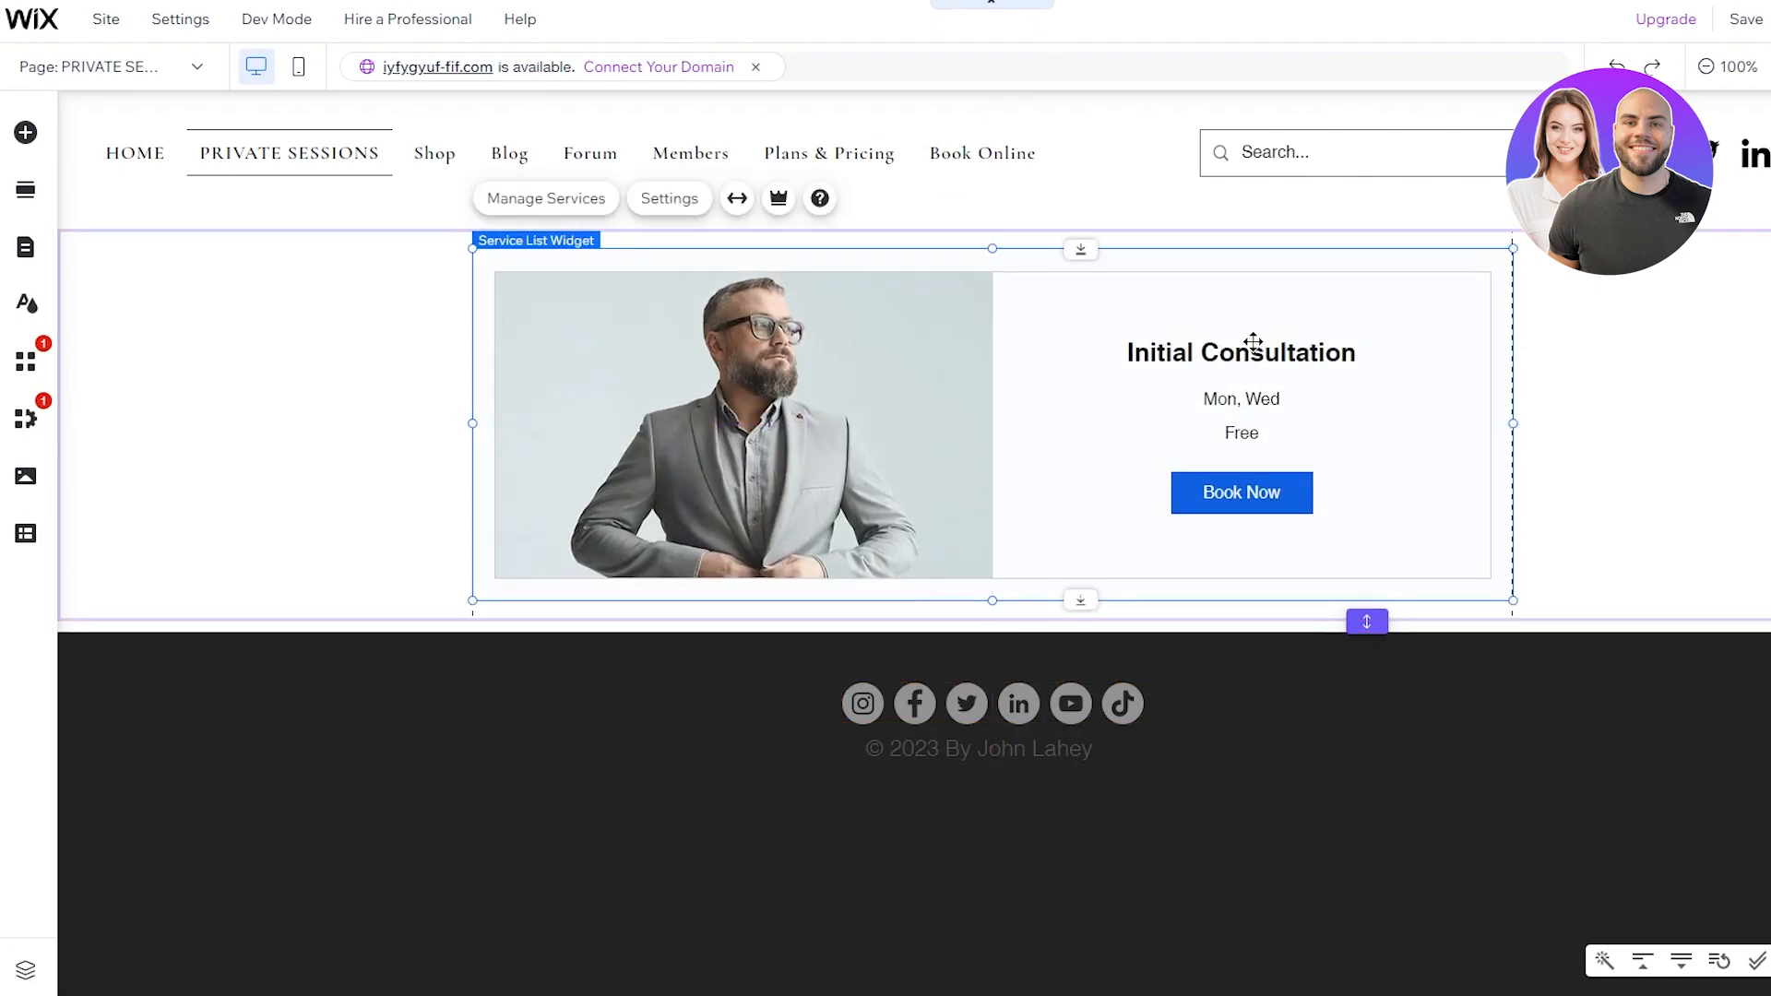
double_click(1305, 351)
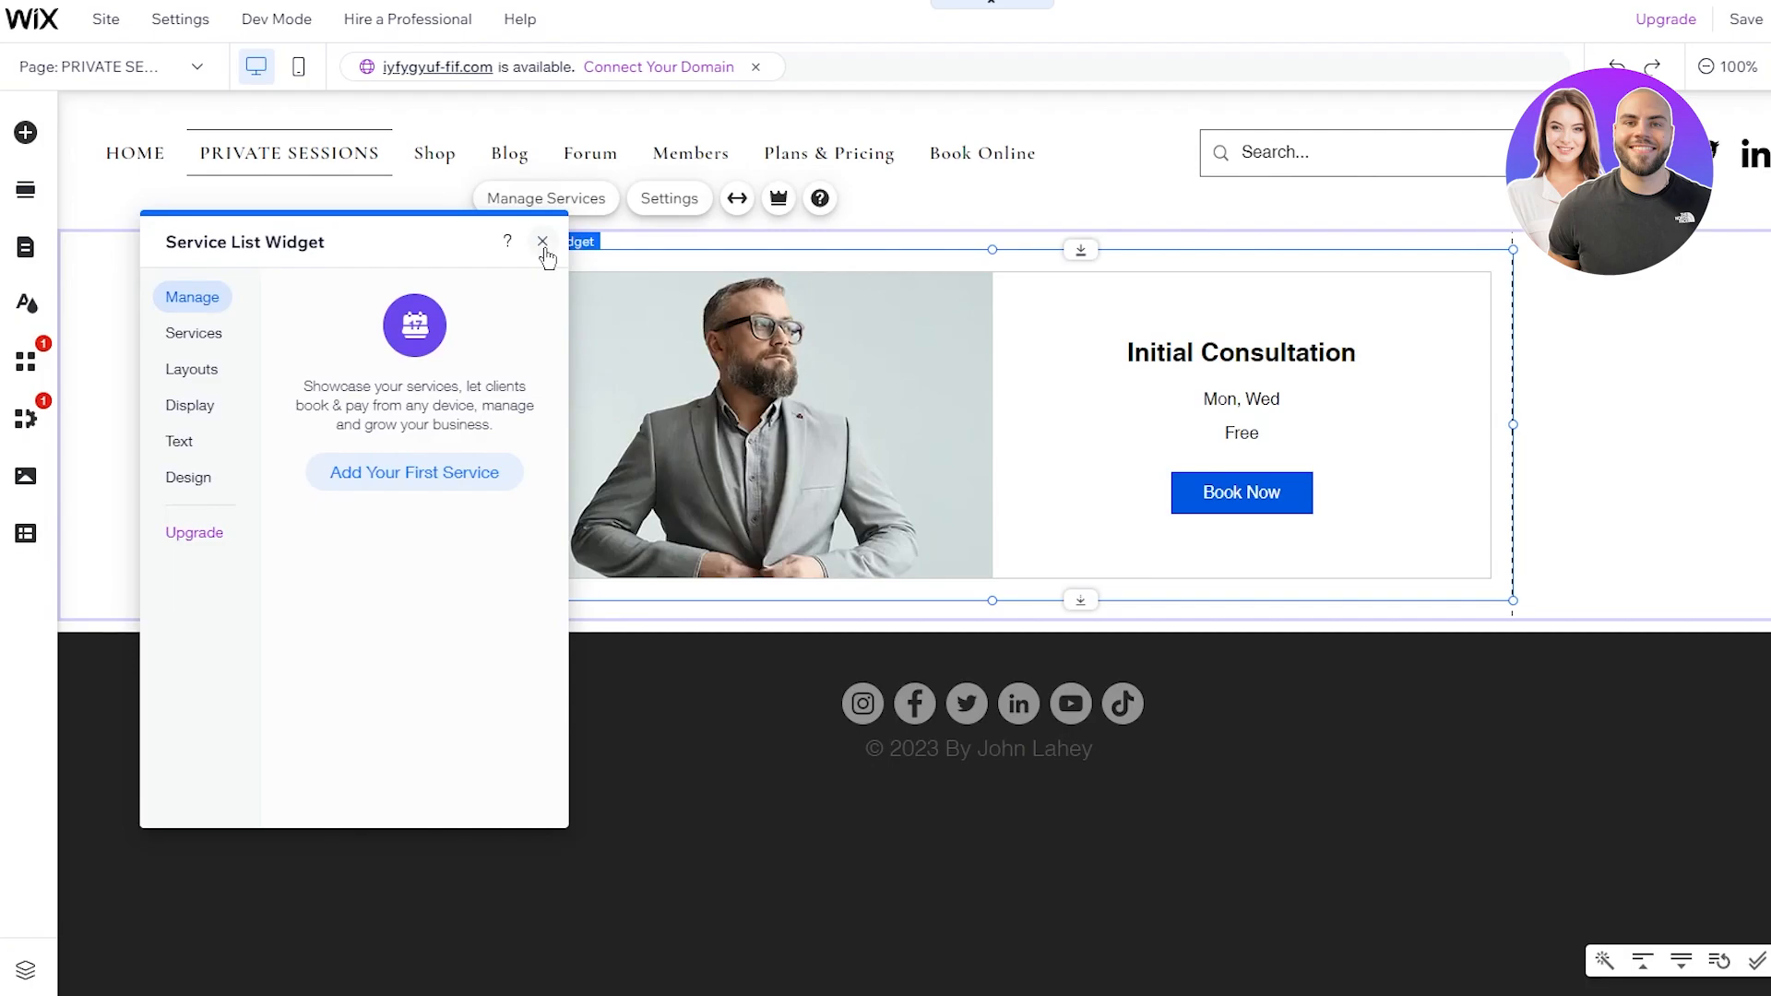
Step: Start adding the first bookable service from the Service List Widget panel
left_click(419, 484)
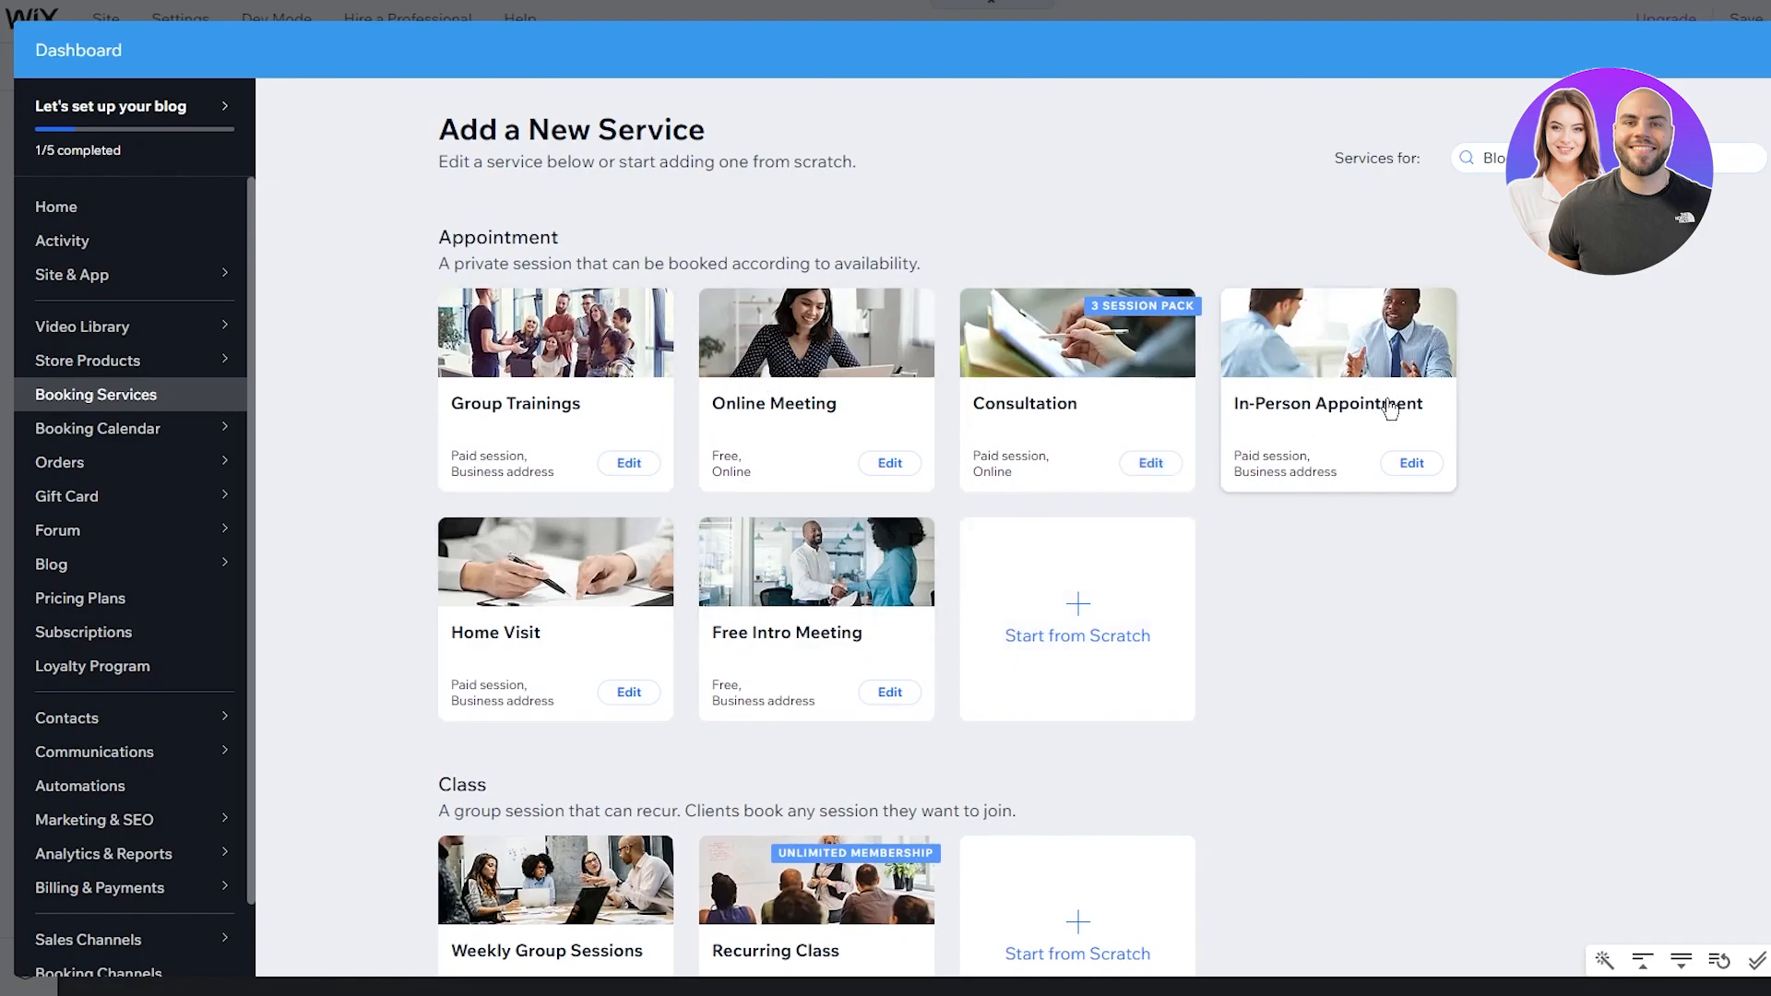
Step: Rename the In-Person Appointment template to GYM, keeping buffer time at None
left_click(1391, 466)
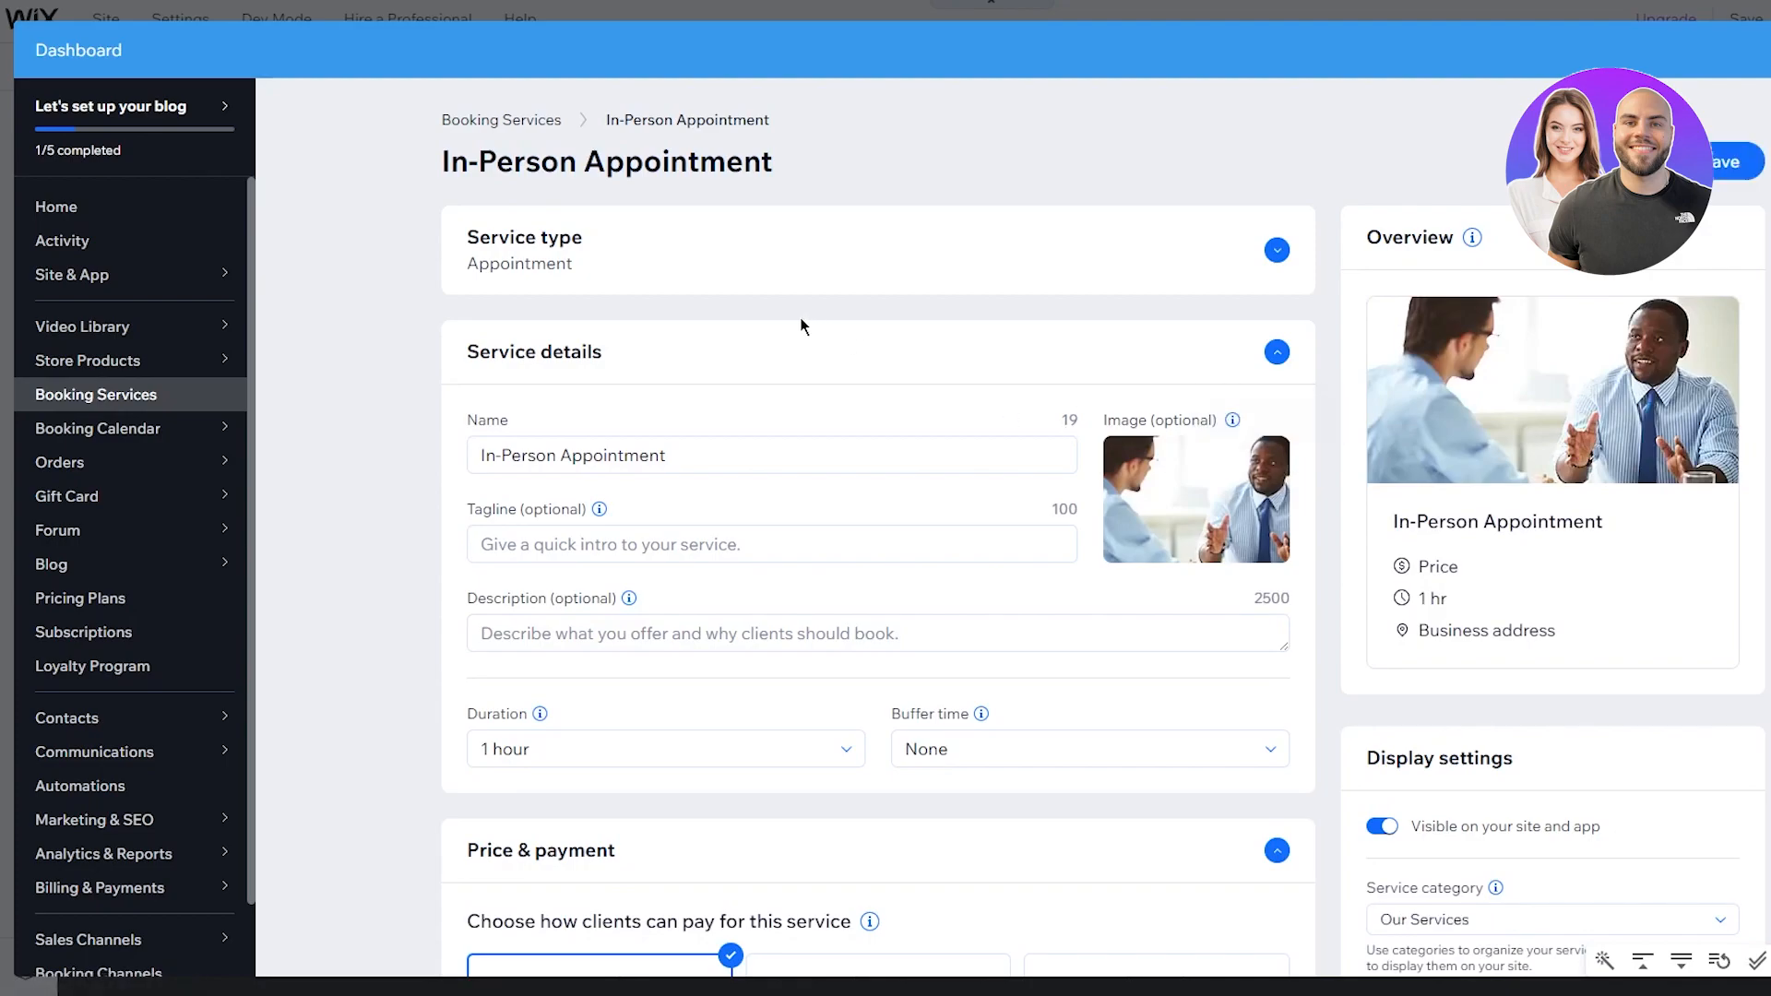
triple_click(718, 458)
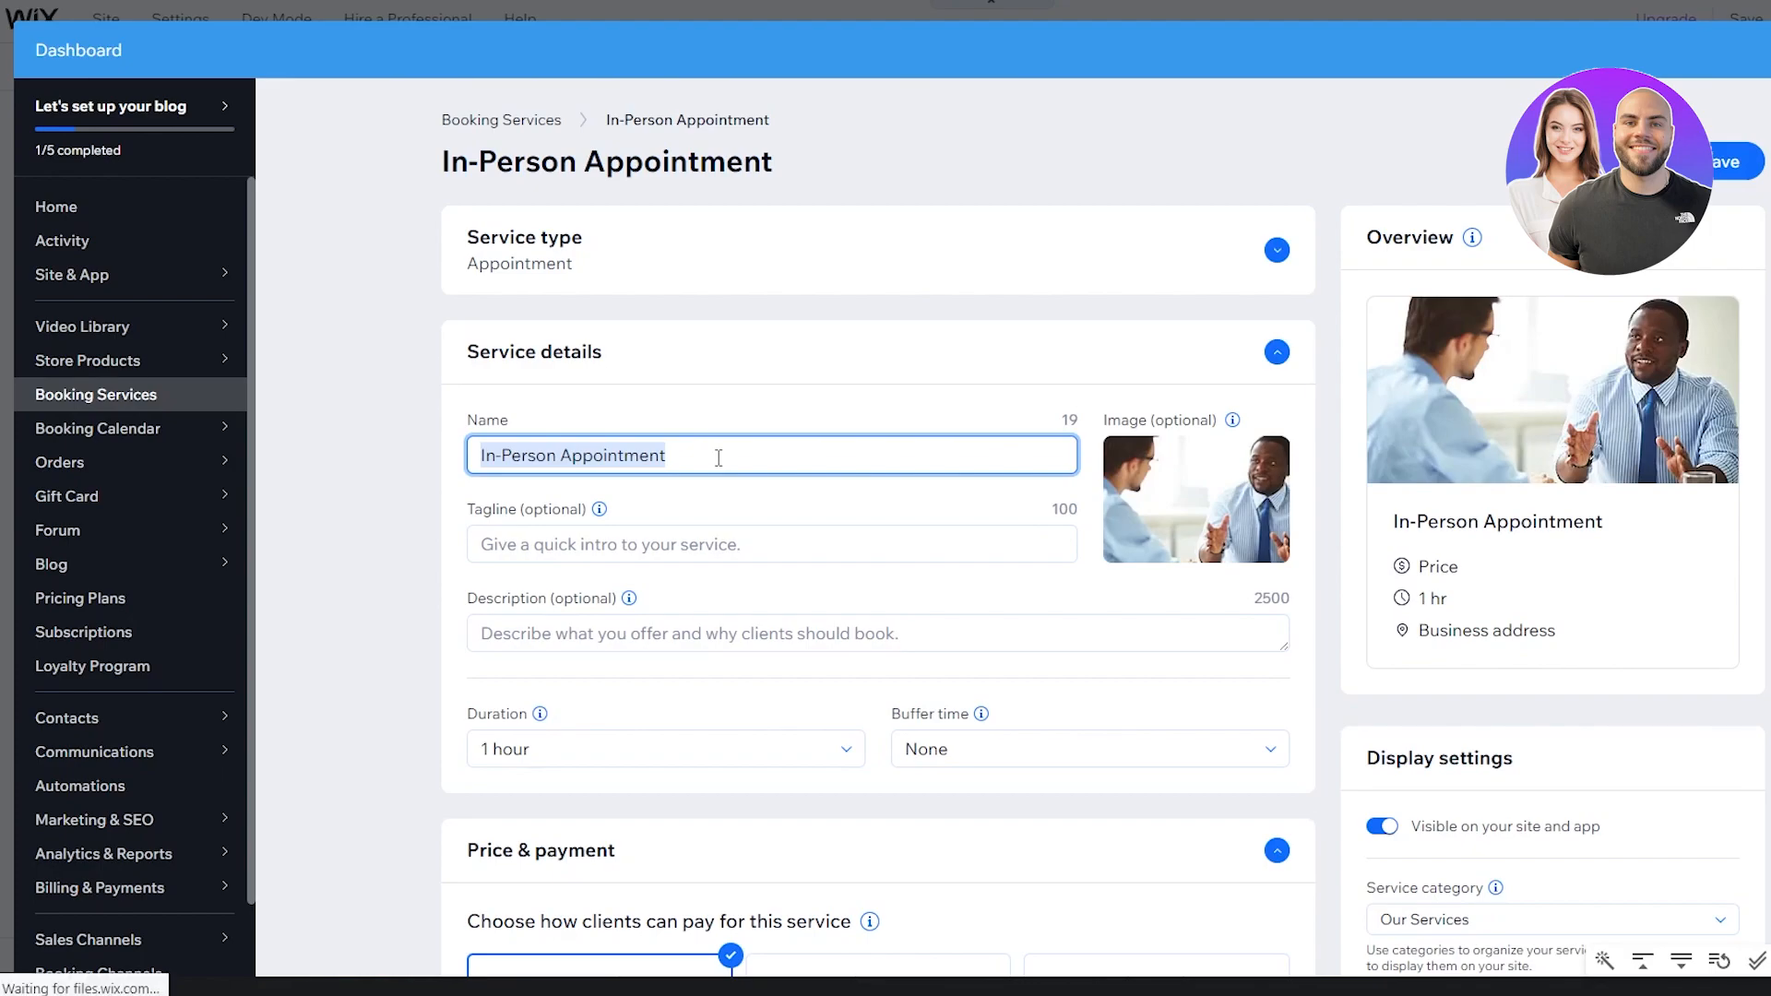
type("GYM")
left_click(706, 539)
scroll(770, 528, "down", 3)
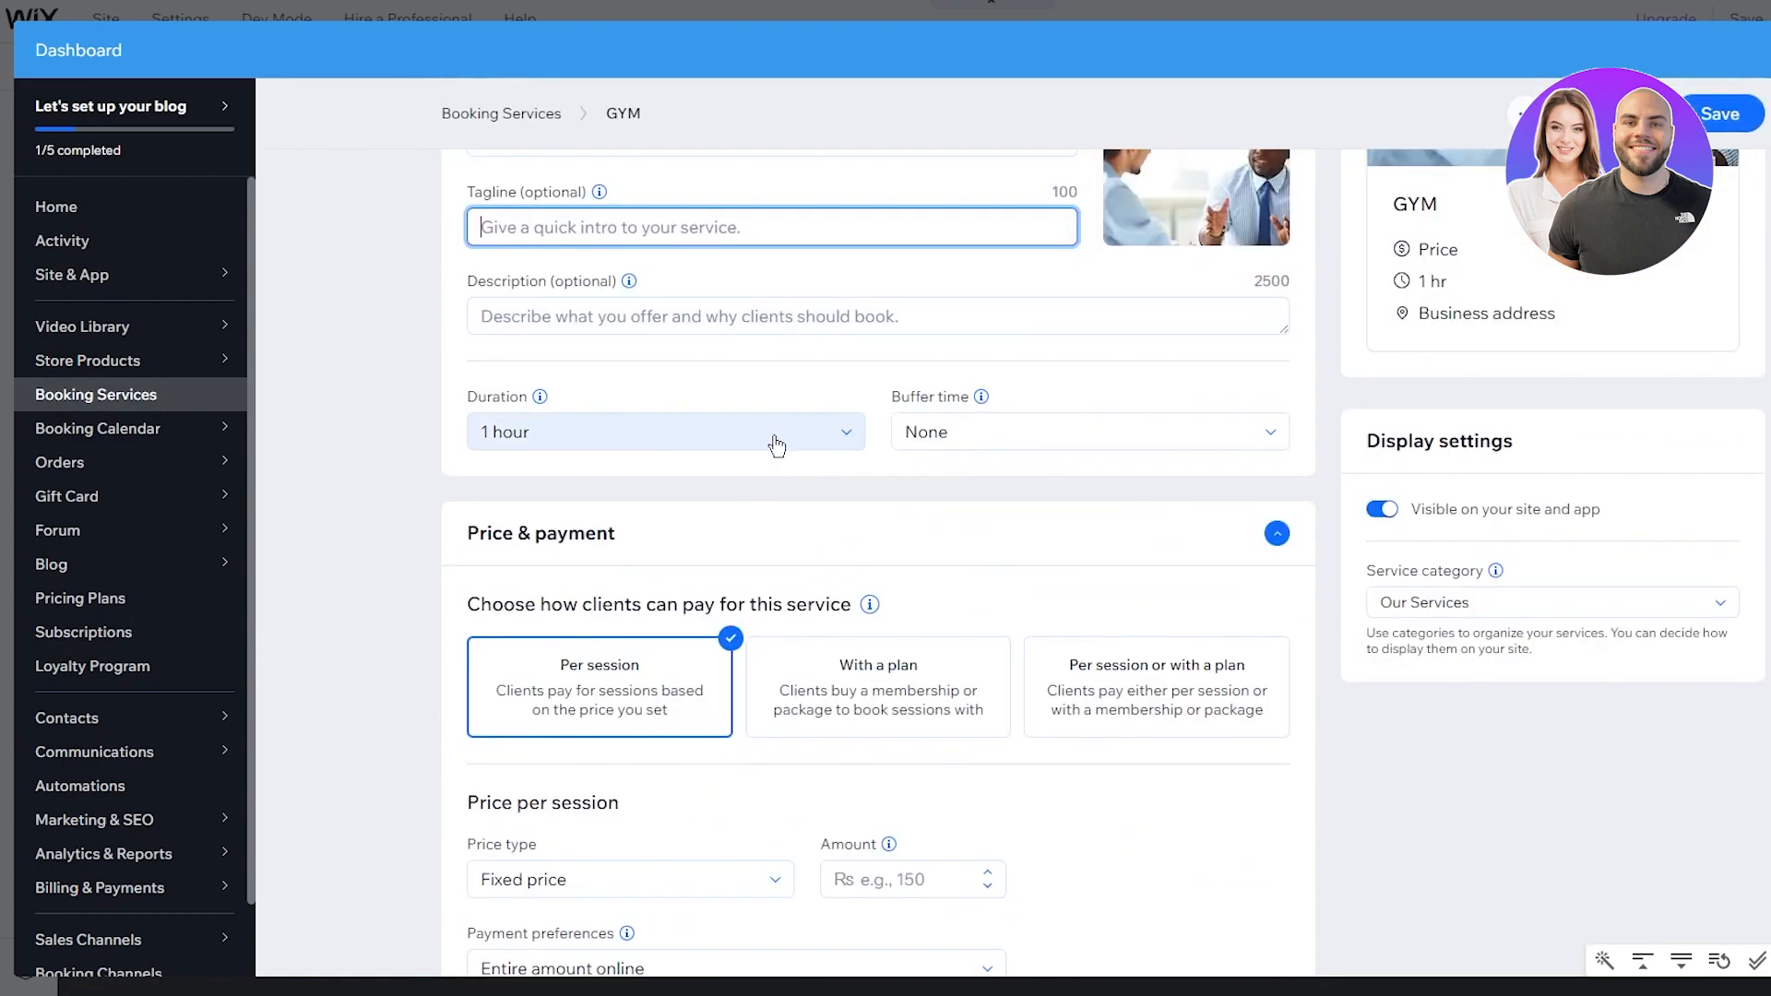
left_click(935, 433)
left_click(811, 462)
Step: Keep per-session payment, set the fixed price to 9988, and save the GYM service
scroll(816, 516, "down", 4)
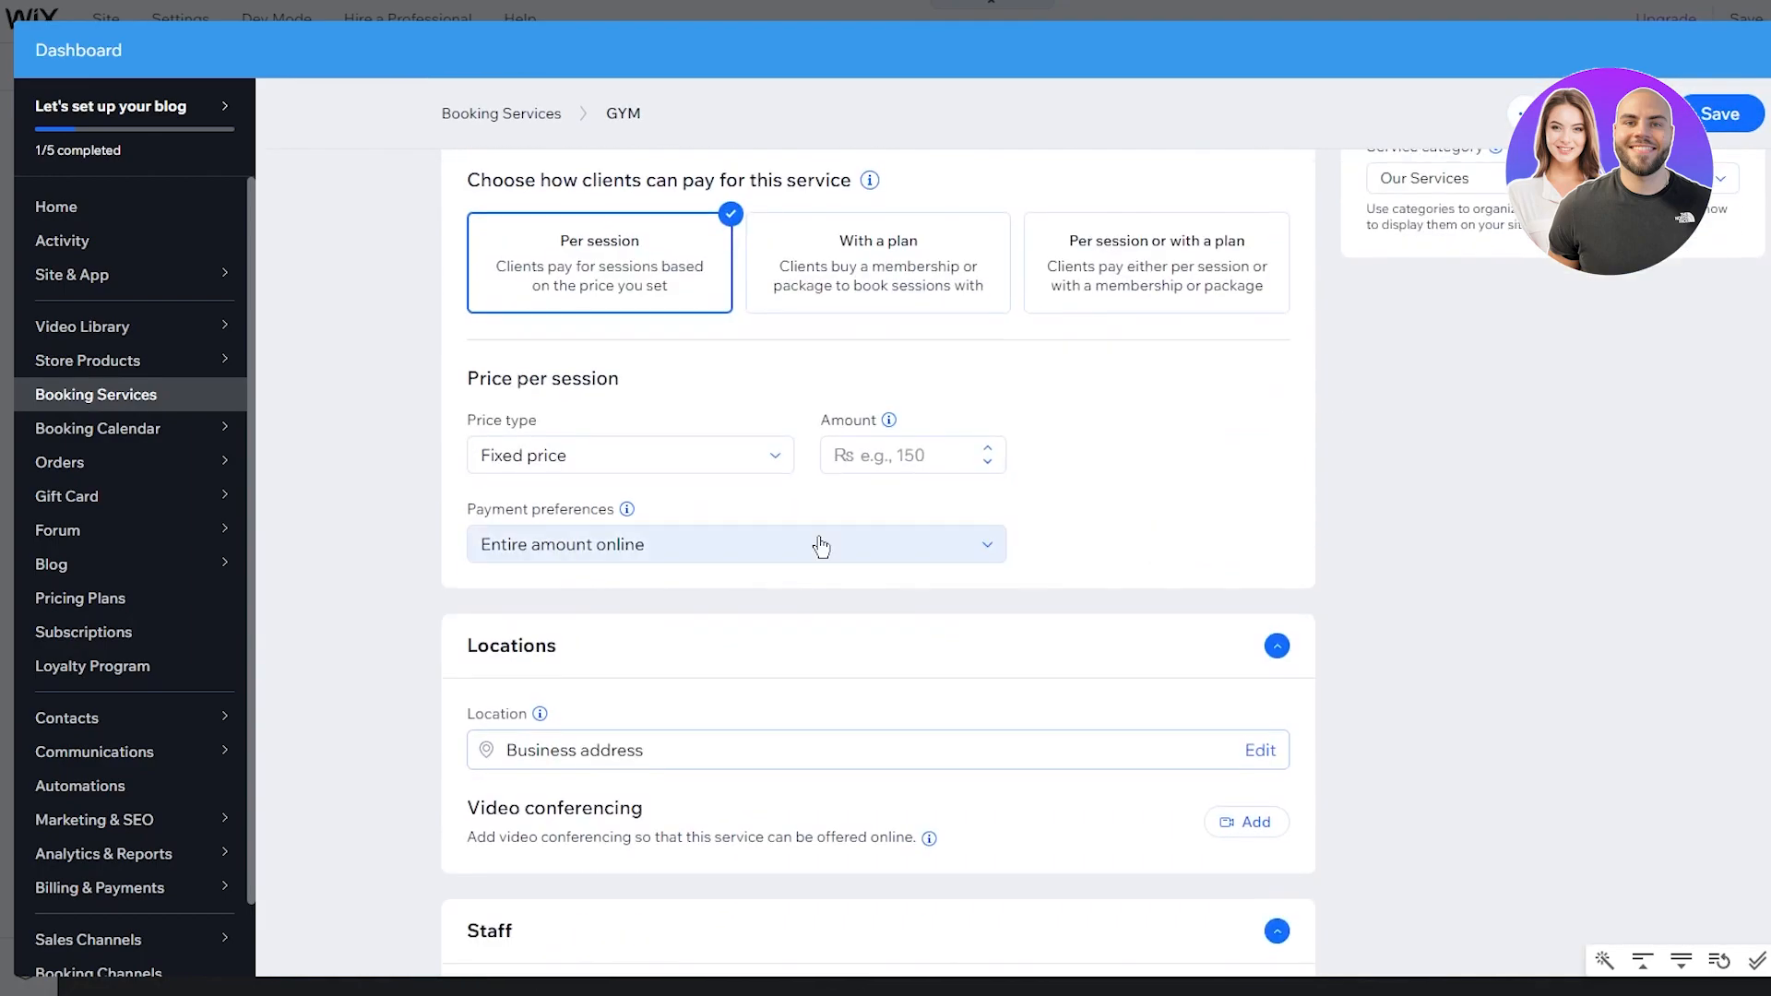
left_click(927, 304)
left_click(1110, 267)
left_click(733, 270)
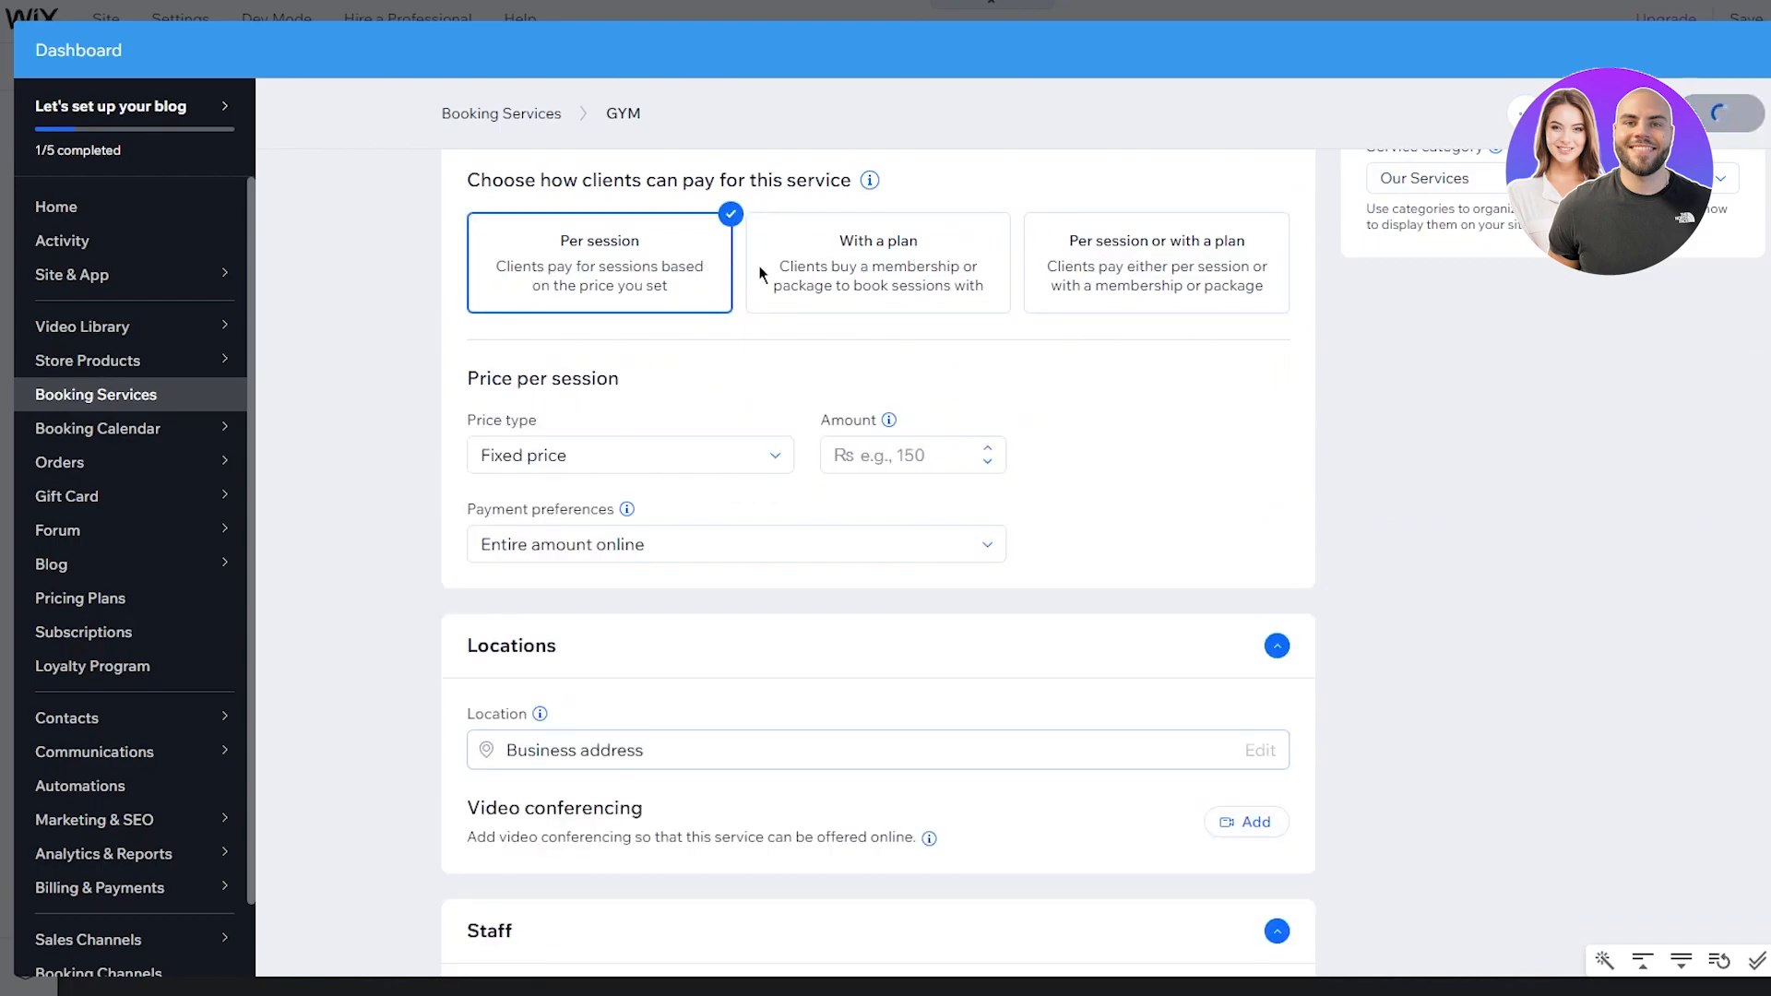
scroll(854, 474, "down", 3)
scroll(735, 308, "up", 2)
left_click(841, 339)
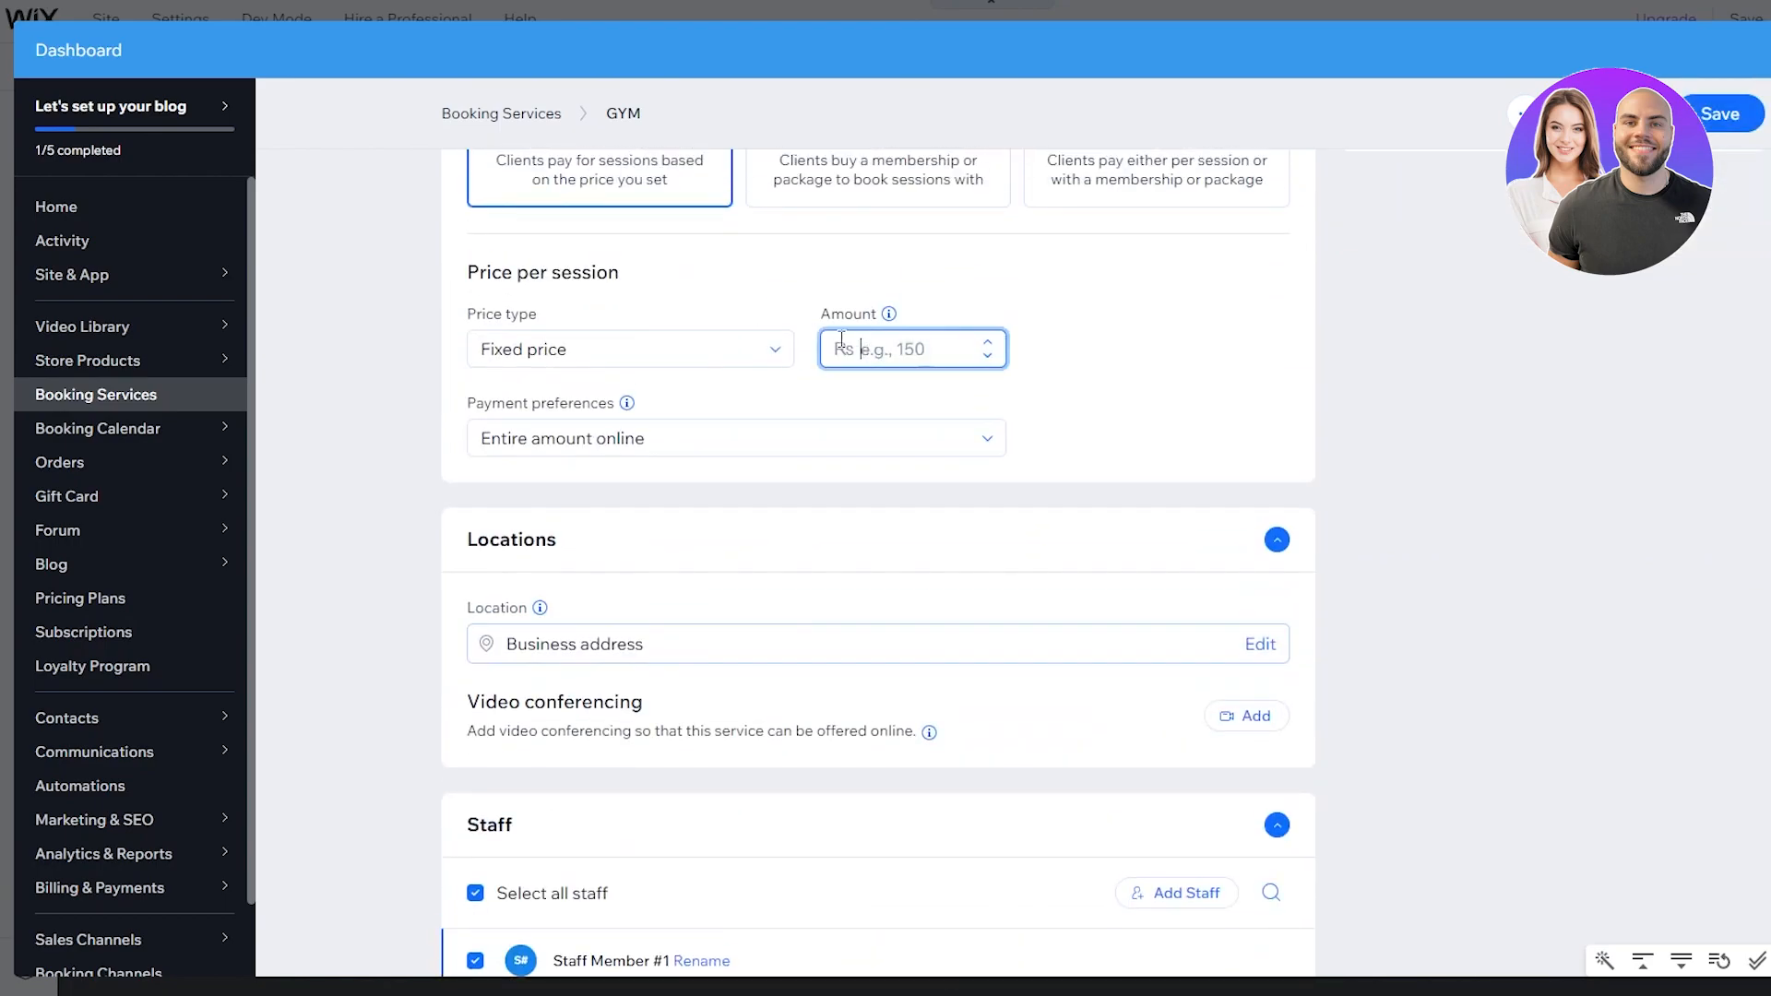
type("9988")
scroll(841, 379, "down", 5)
left_click(1718, 907)
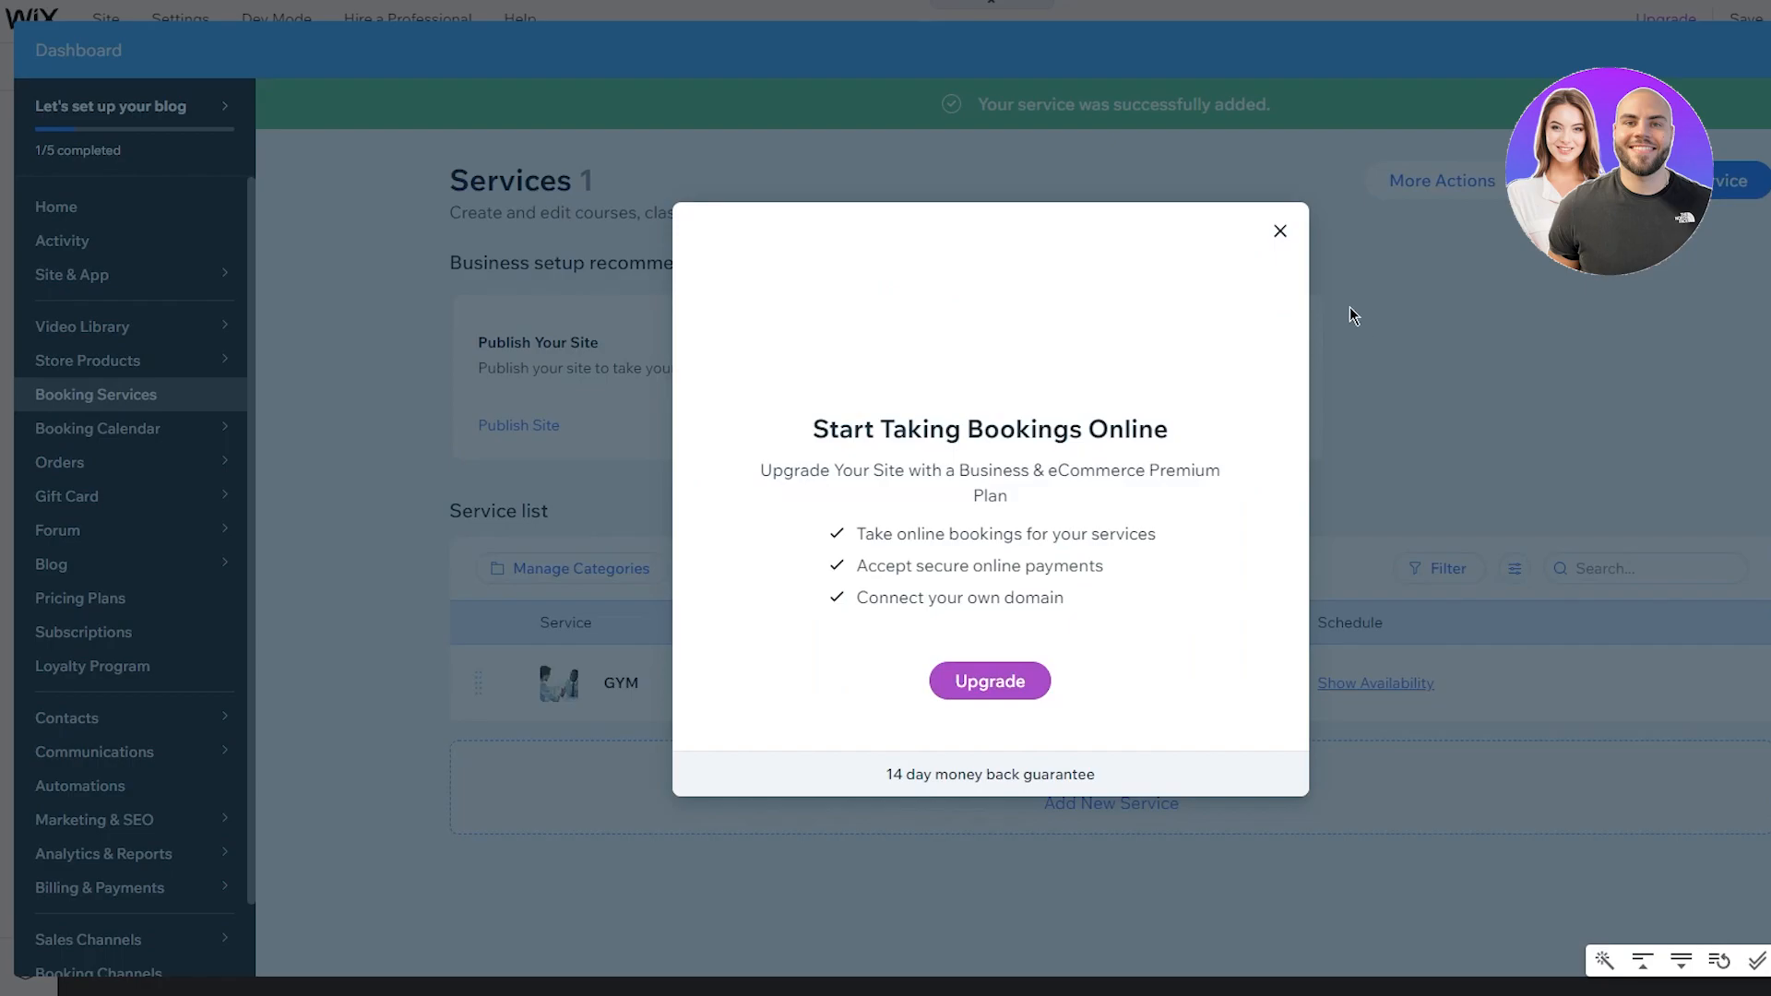
Step: Dismiss the bookings upgrade prompt and widget panel, then preview the site
left_click(1278, 227)
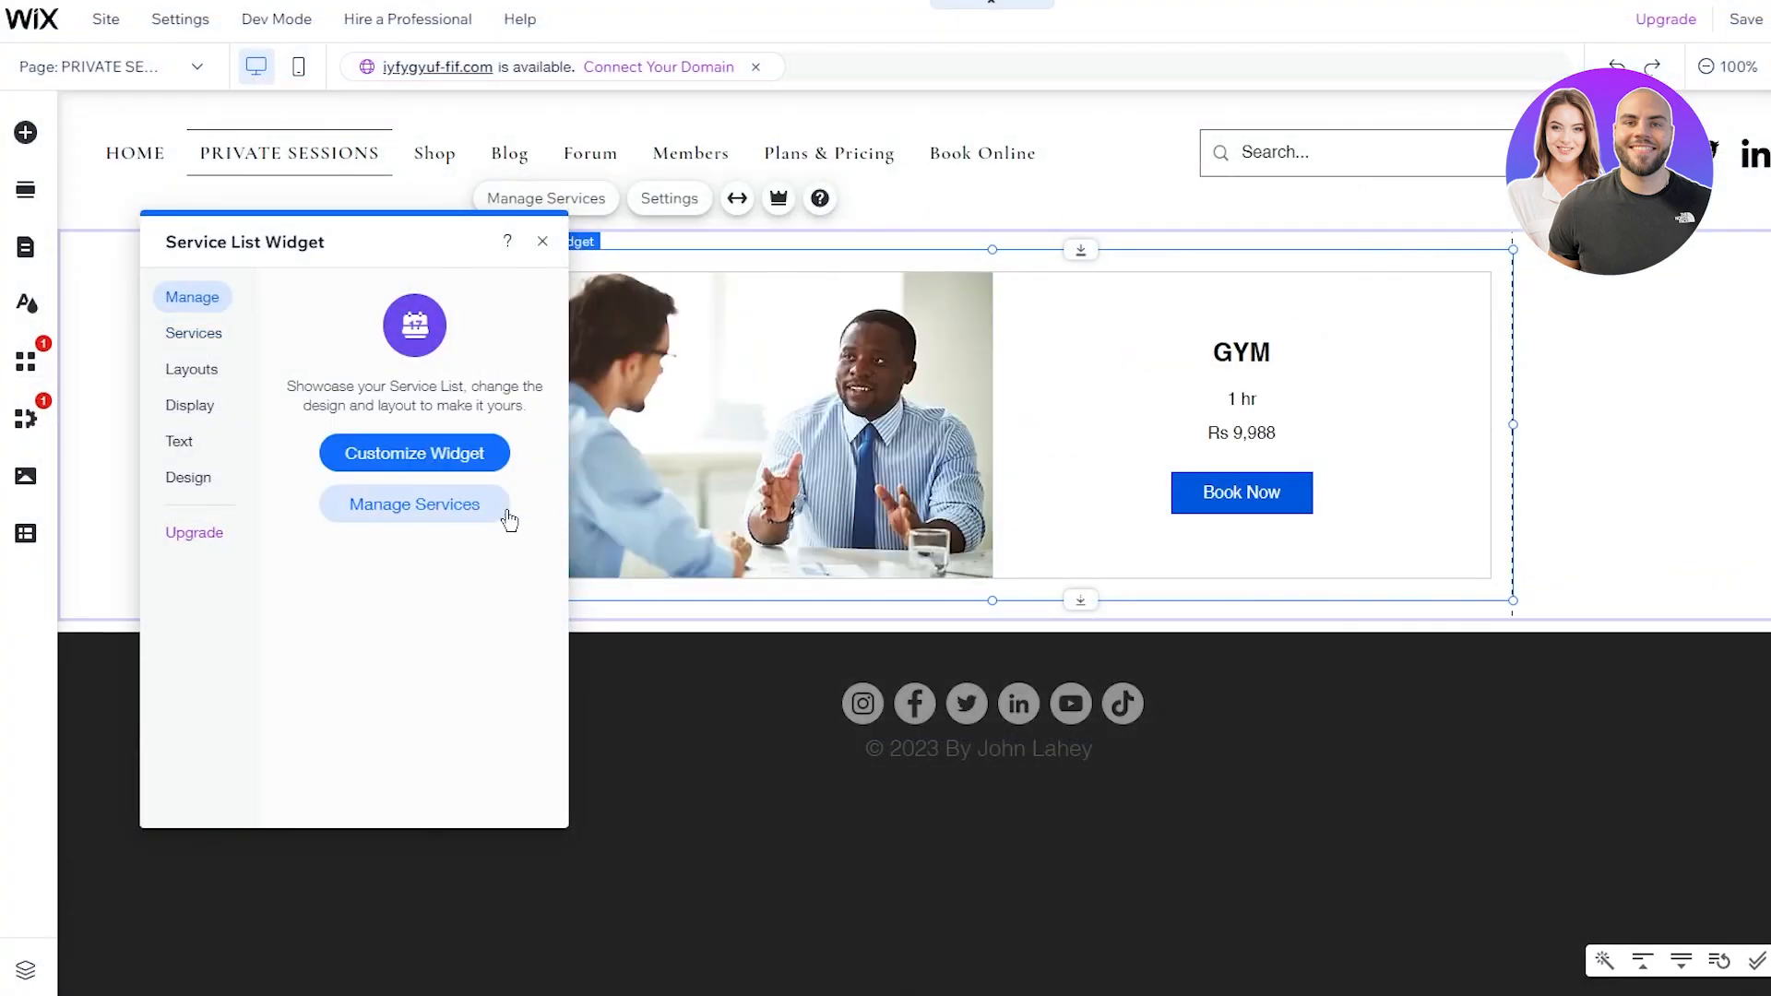
left_click(1044, 450)
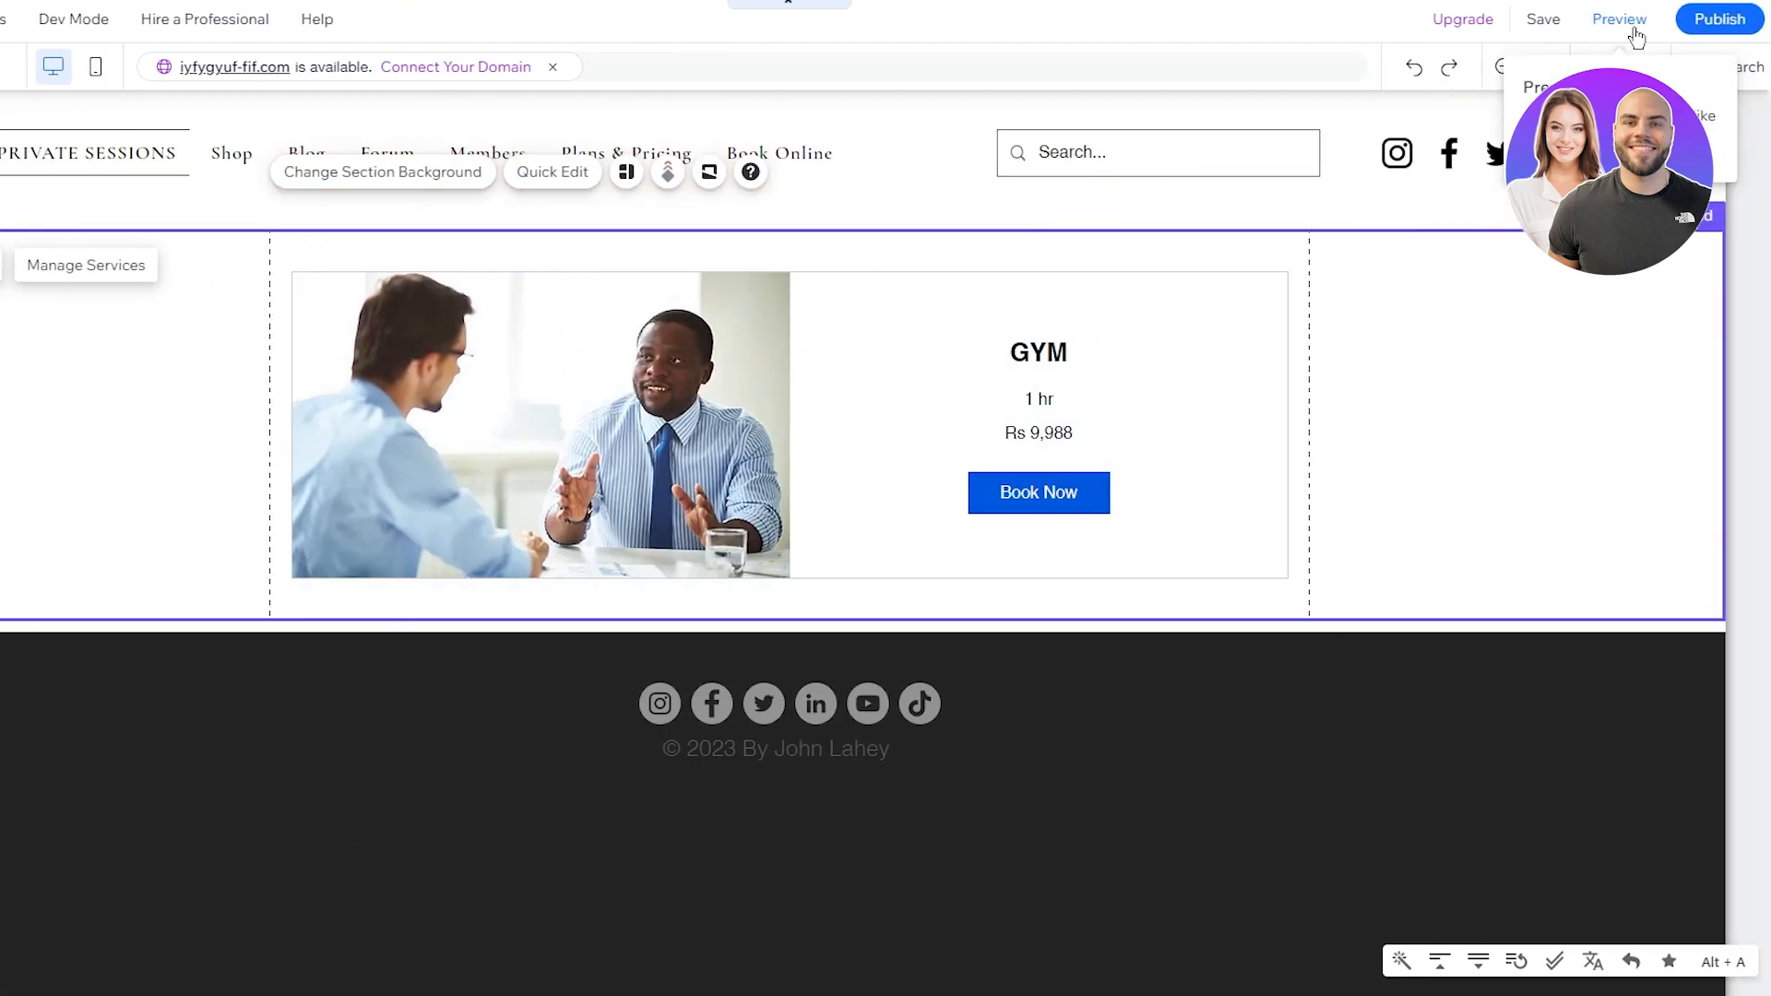
left_click(1635, 37)
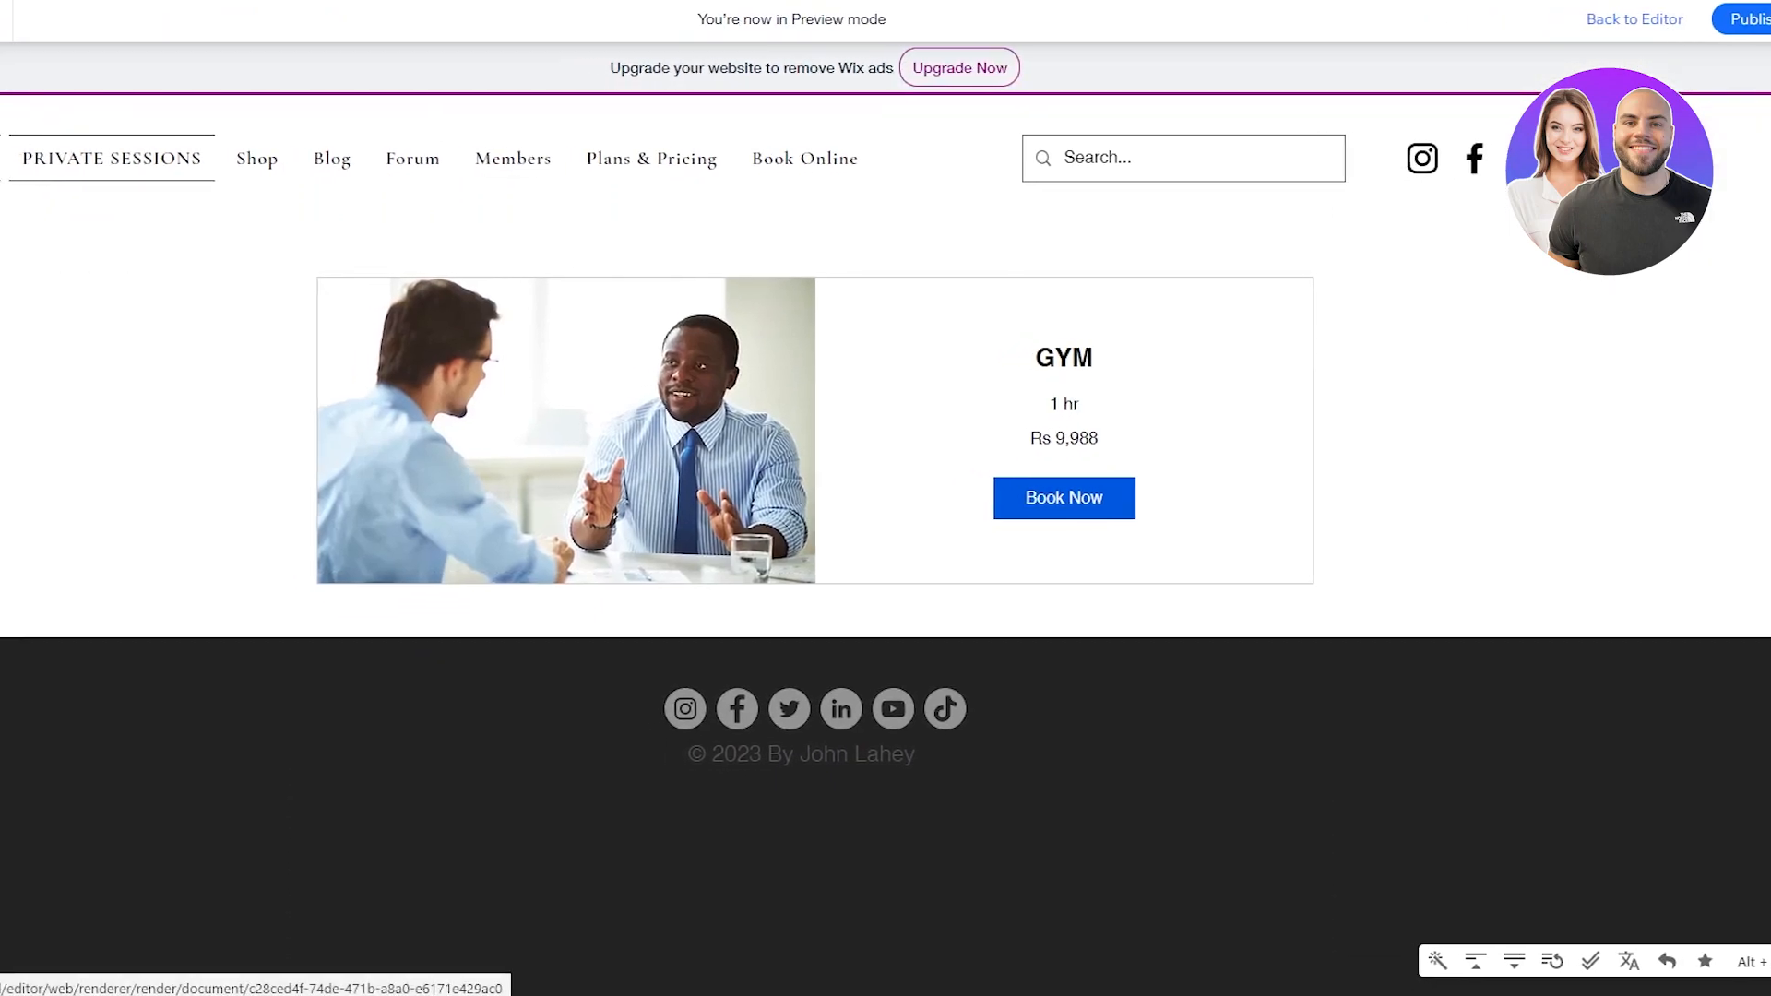
Step: Review the HOME page in preview, scrolling through its sections
left_click(98, 161)
scroll(427, 348, "down", 10)
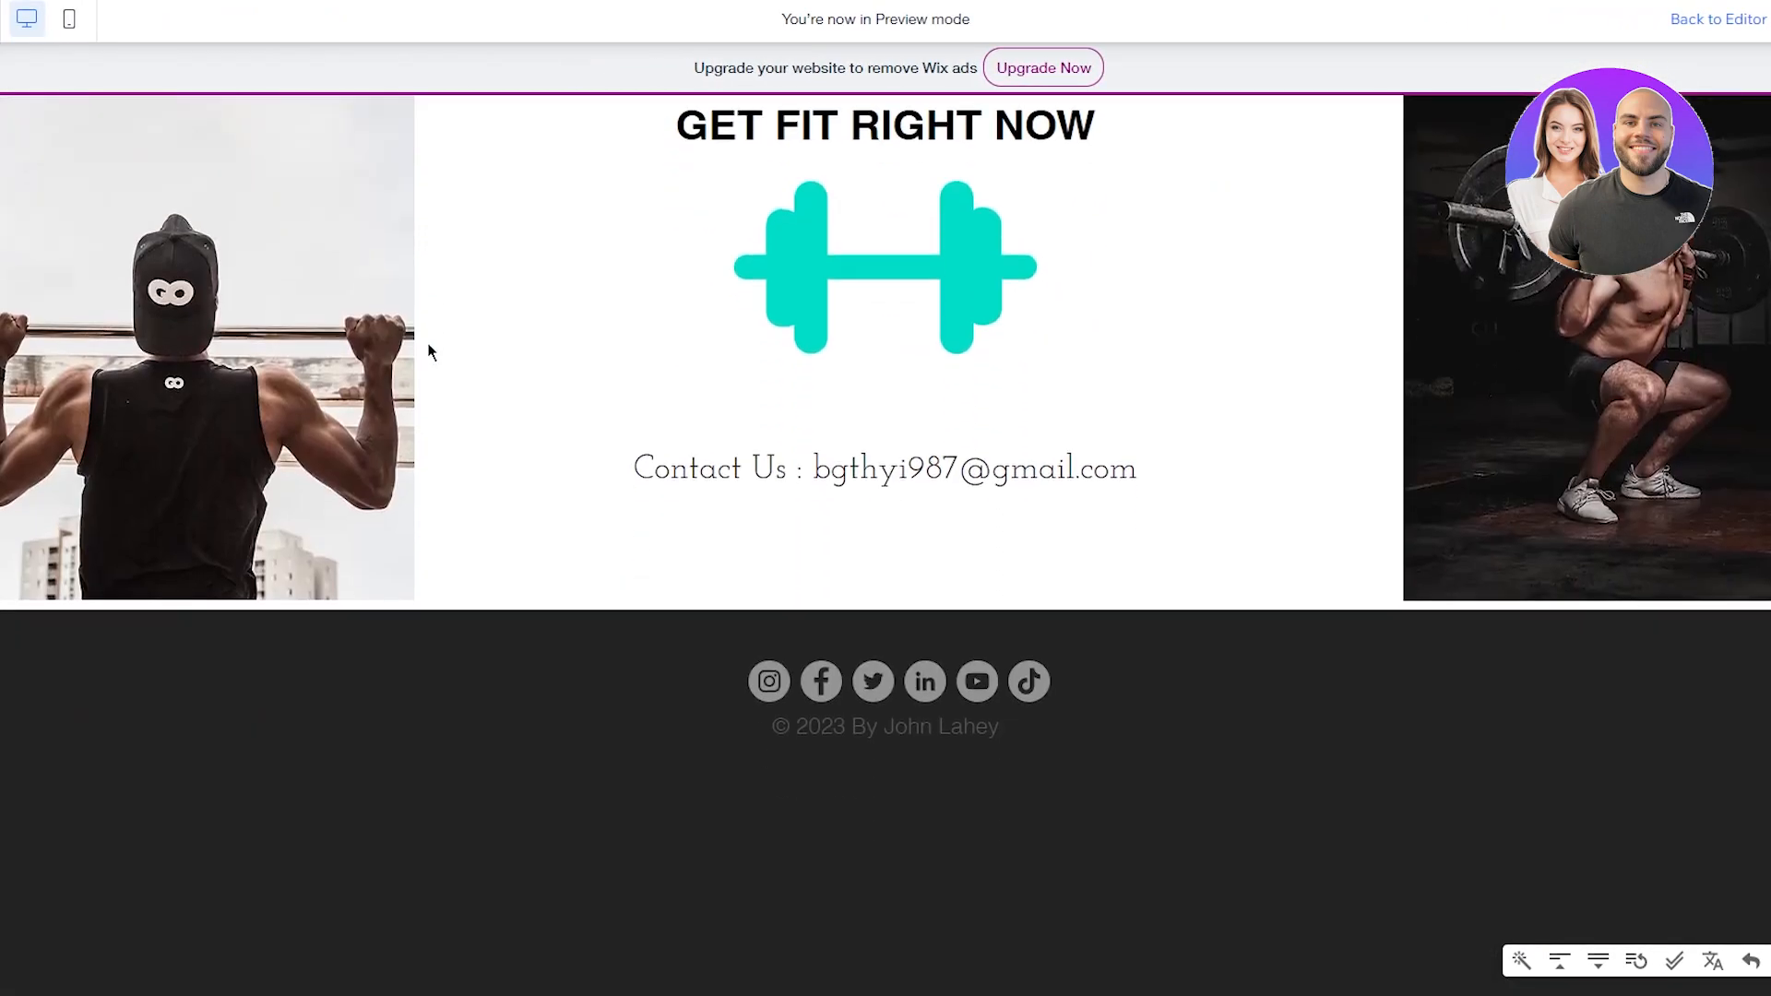
scroll(427, 348, "up", 1)
scroll(427, 348, "down", 1)
scroll(427, 347, "up", 6)
scroll(701, 511, "down", 4)
scroll(745, 580, "down", 2)
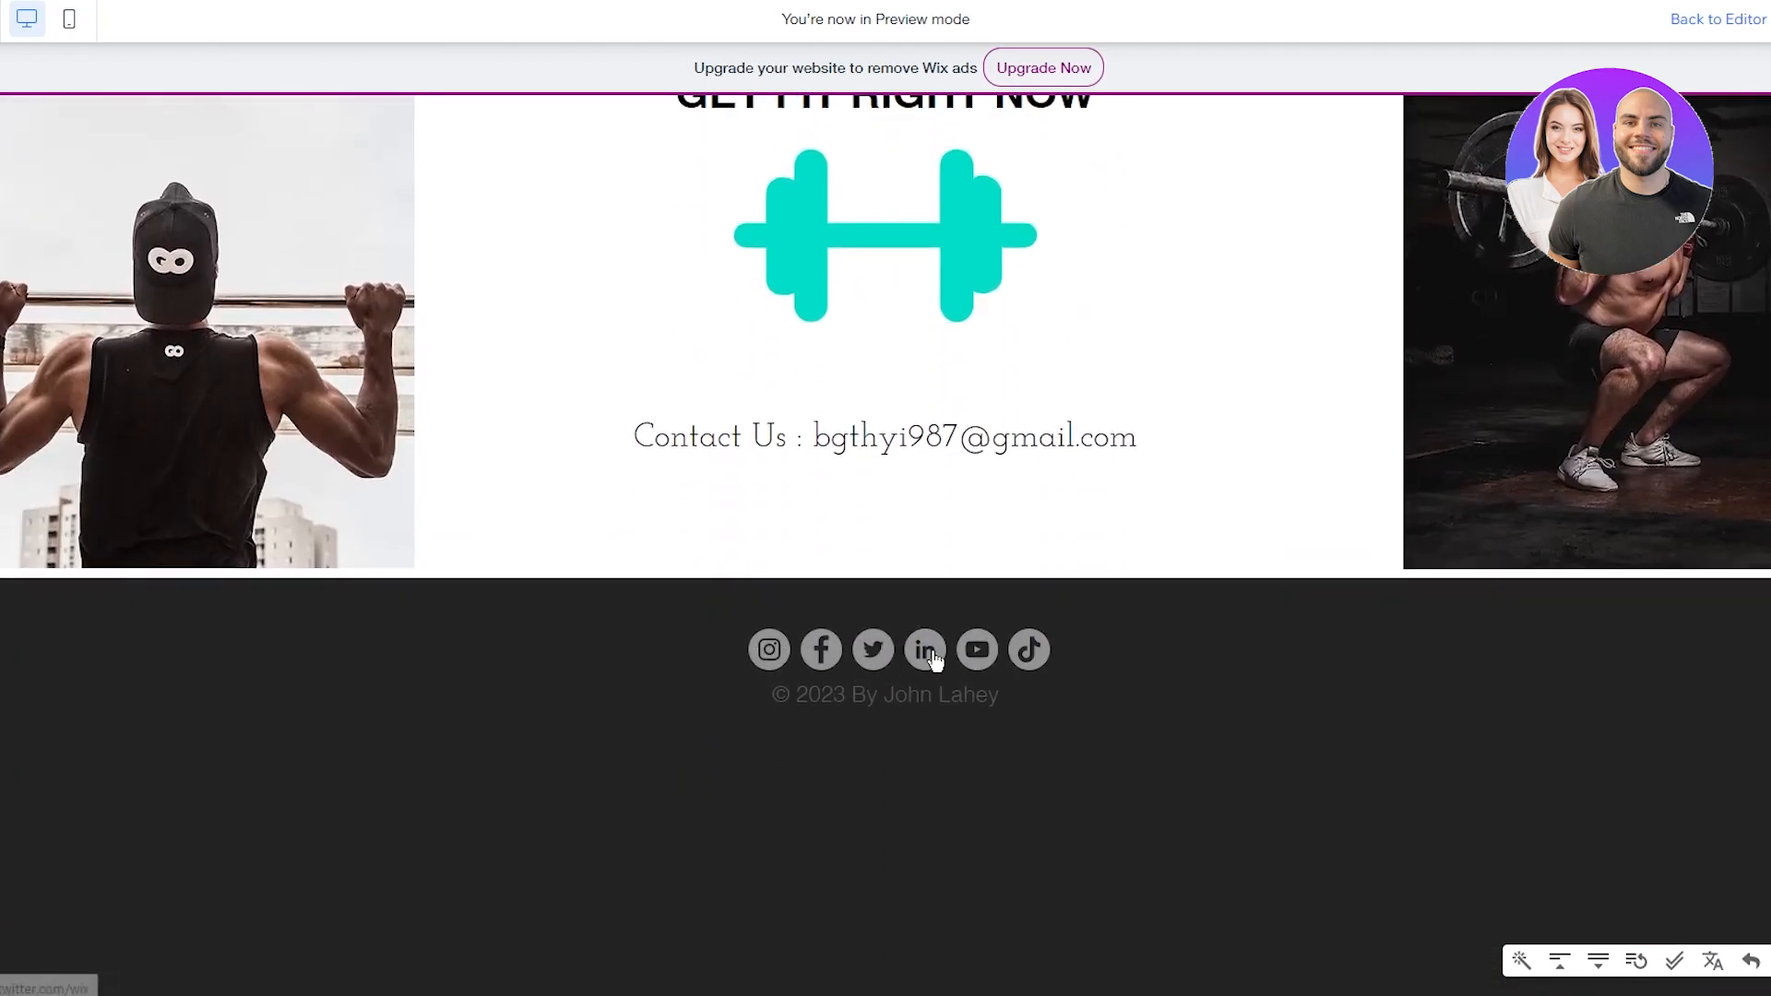
scroll(945, 666, "up", 10)
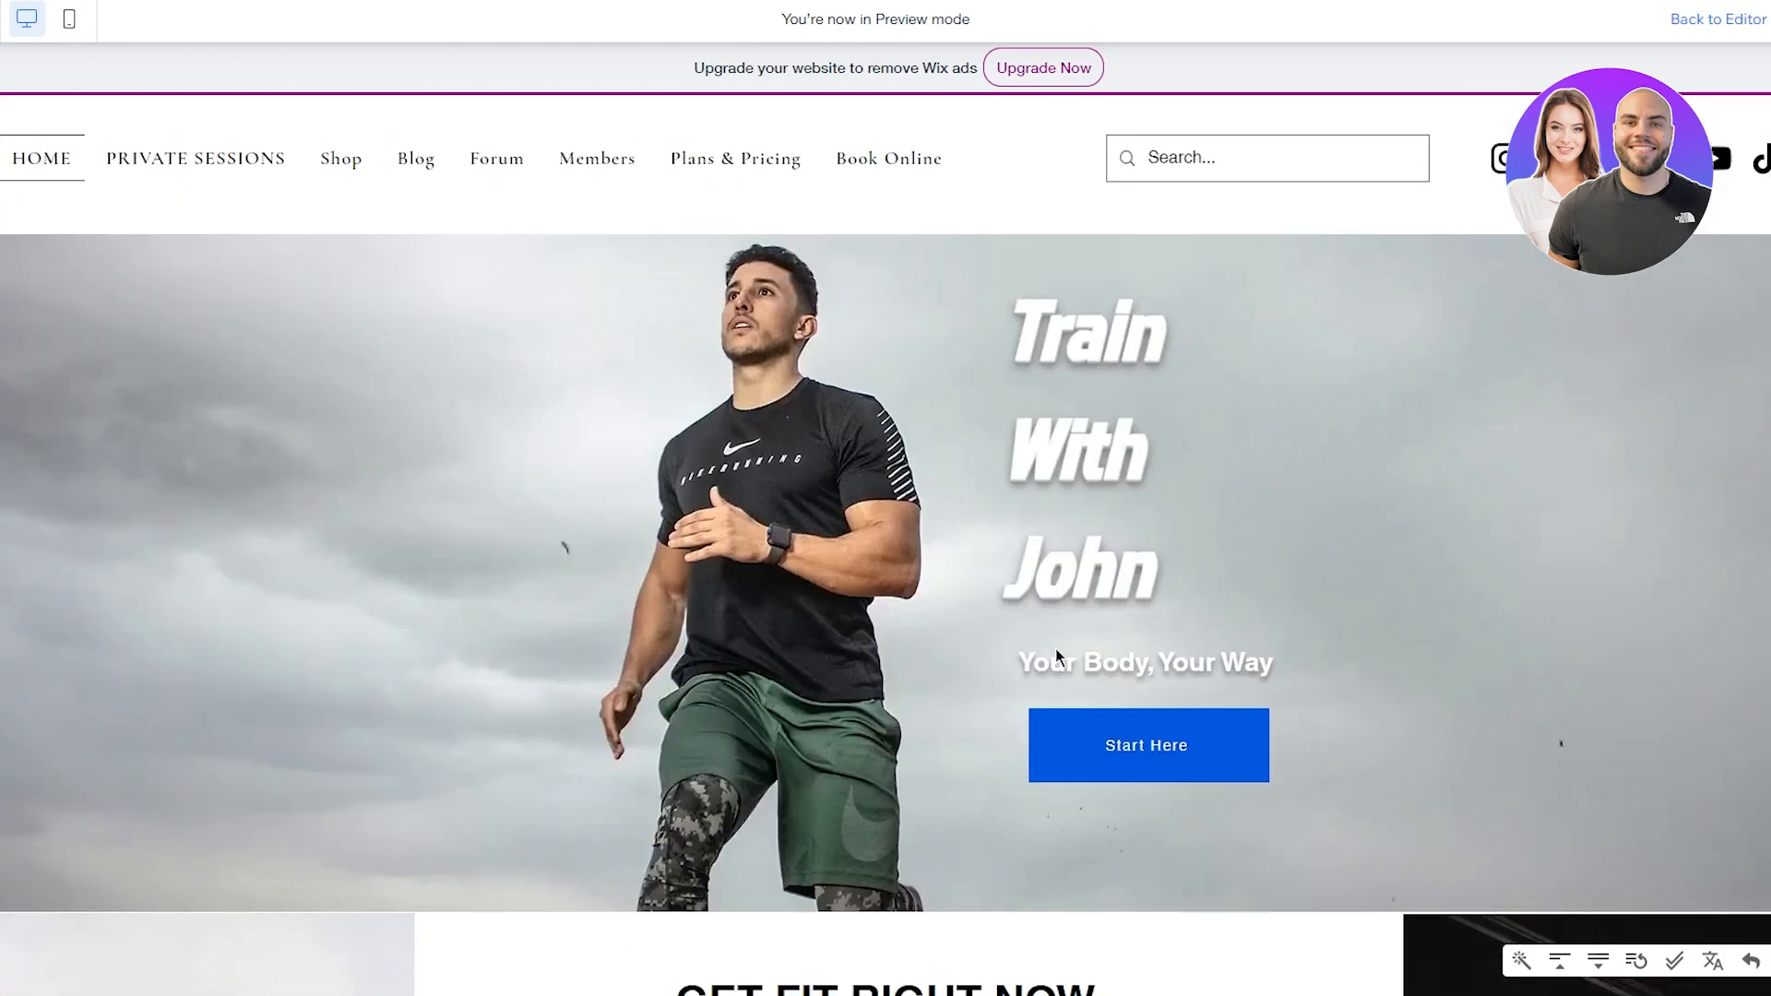
left_click_drag(1063, 335, 1286, 577)
left_click(1286, 577)
Step: Follow Start Here to Private Sessions and open the GYM booking calendar
left_click(1150, 749)
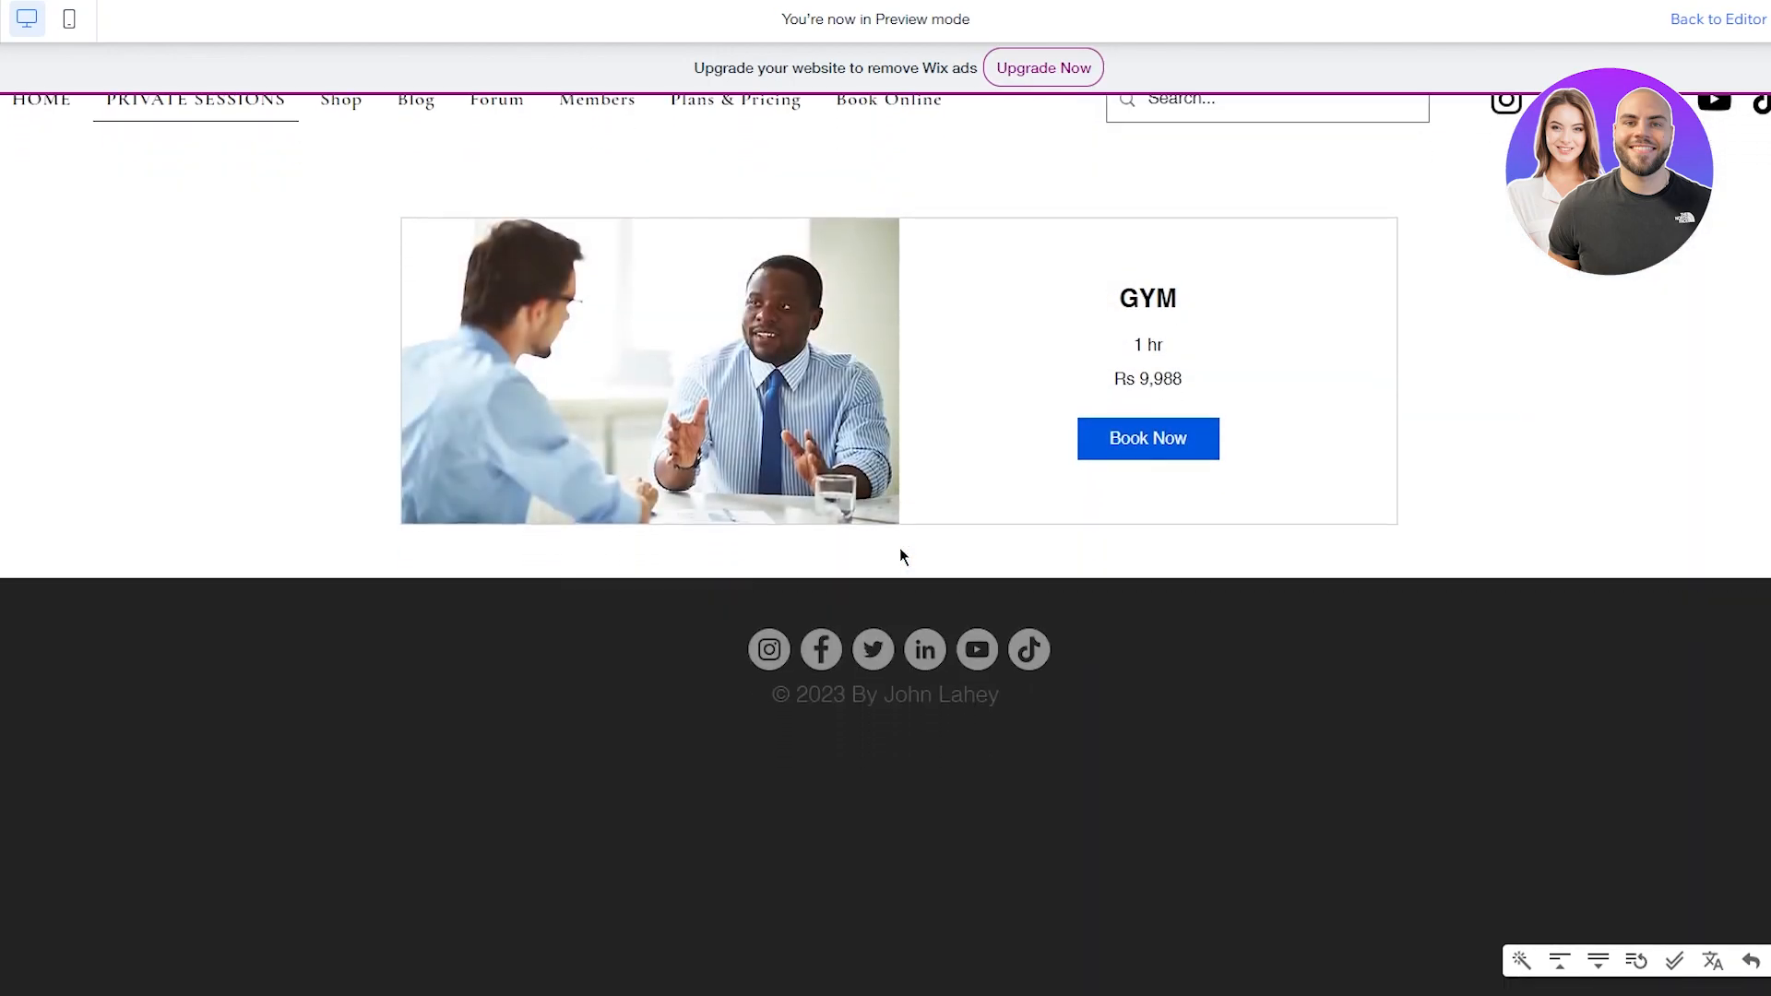
left_click_drag(483, 346, 1451, 439)
left_click(1451, 439)
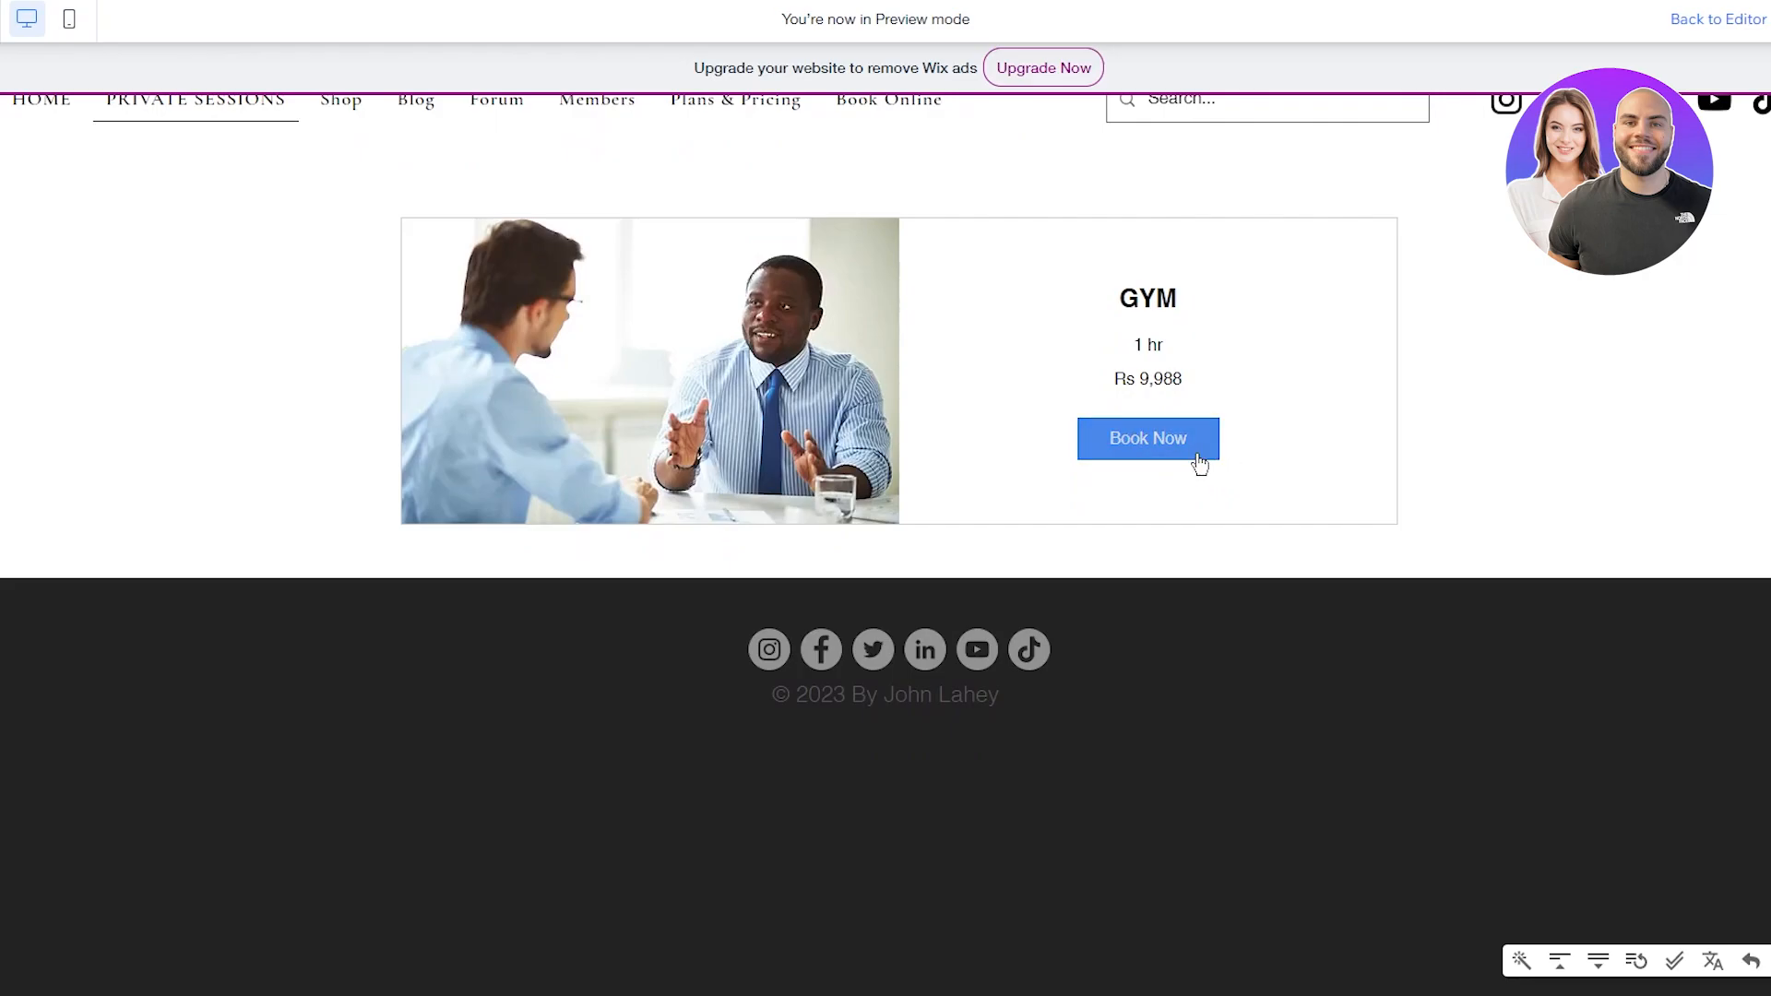
left_click(1199, 461)
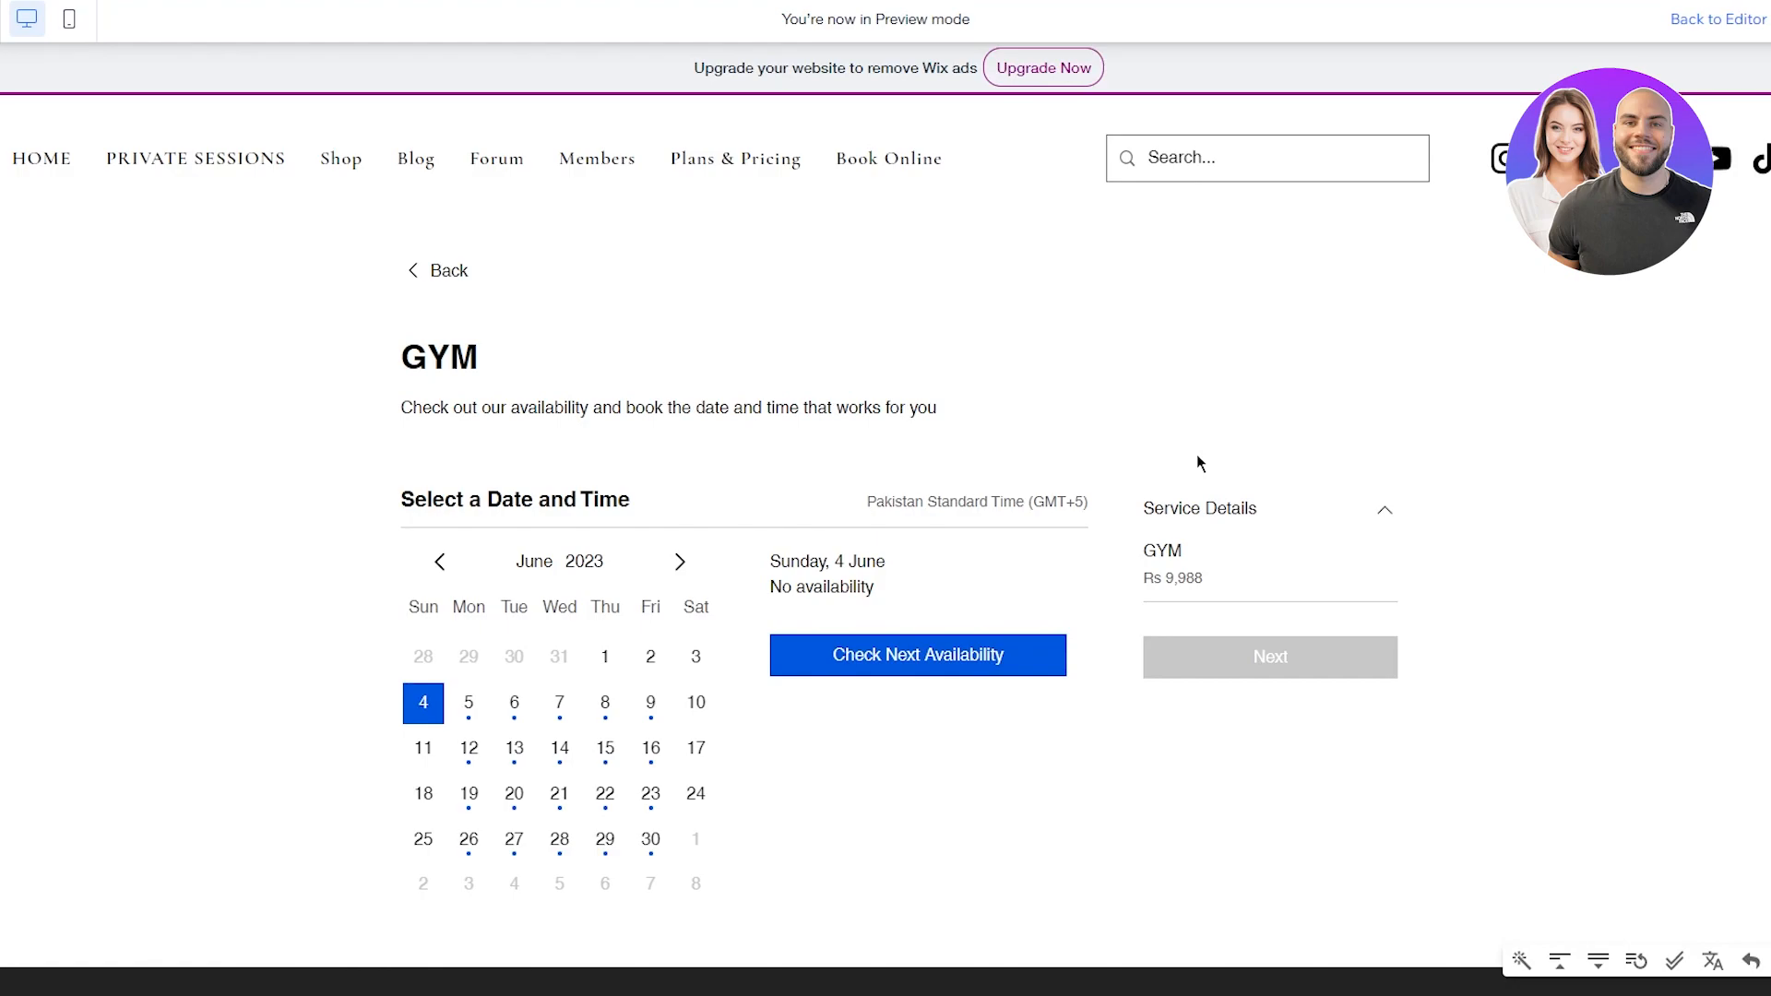
Step: Try booking GYM on 16, 17 and 24 June in the calendar
scroll(1197, 461, "down", 5)
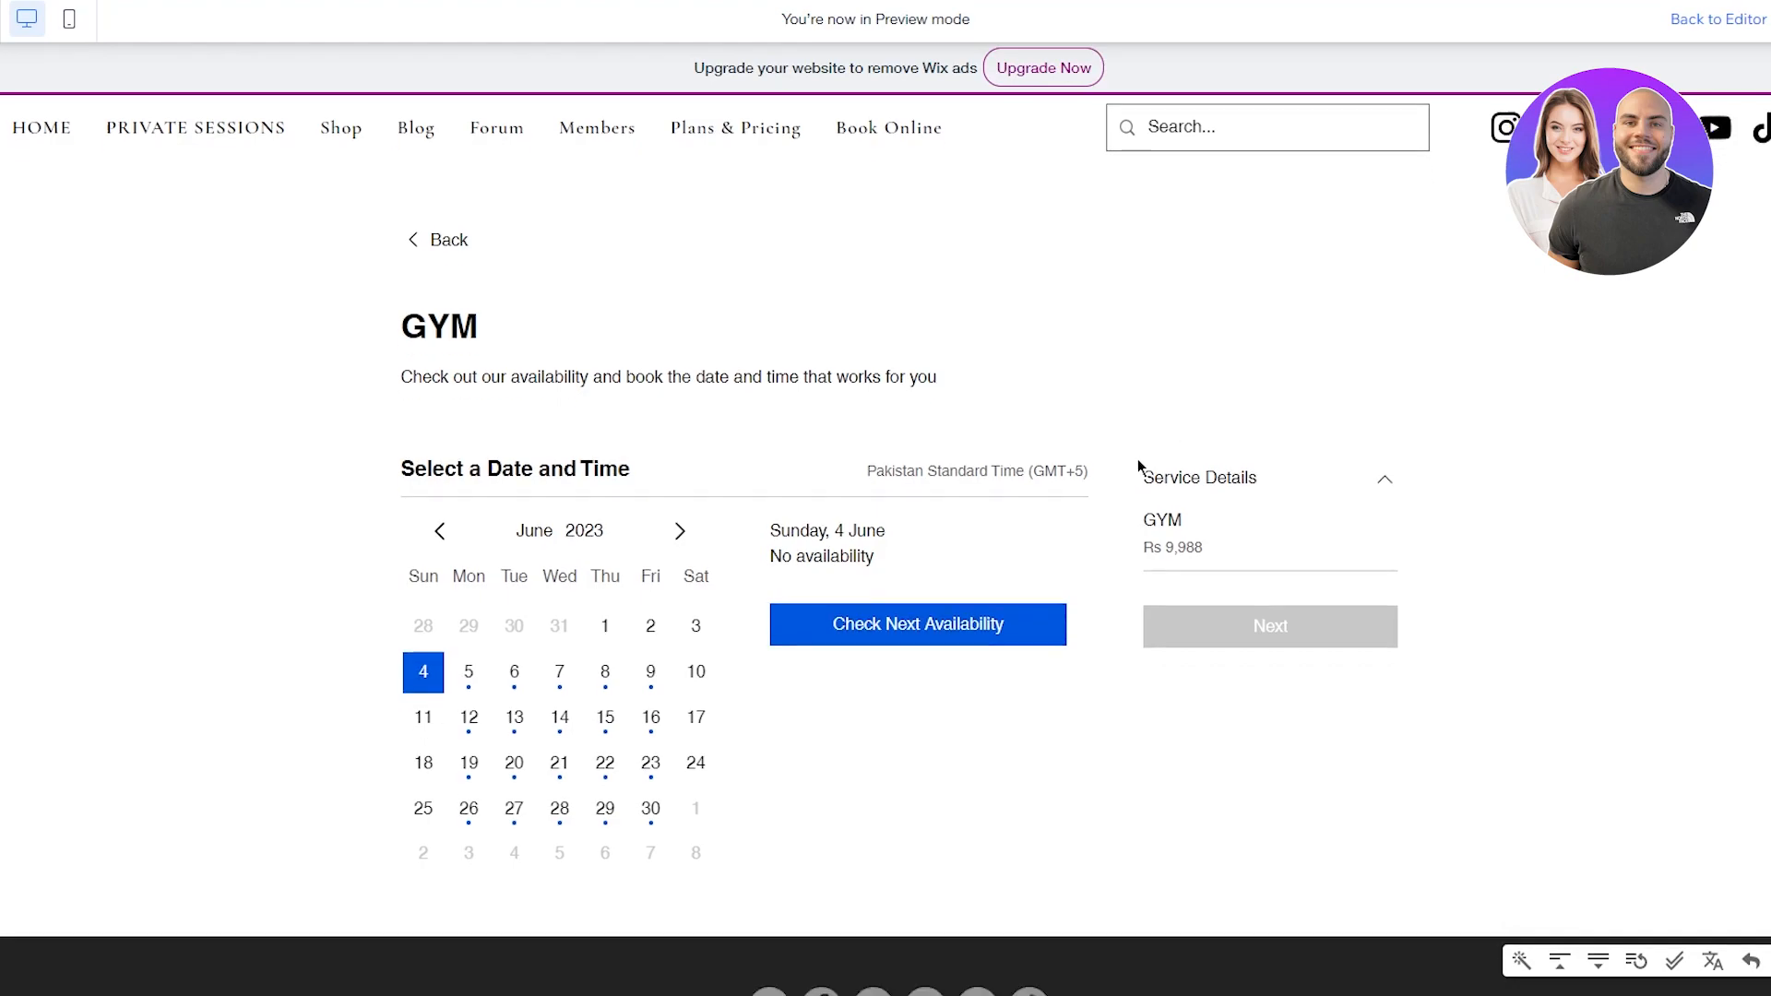
scroll(960, 422, "up", 3)
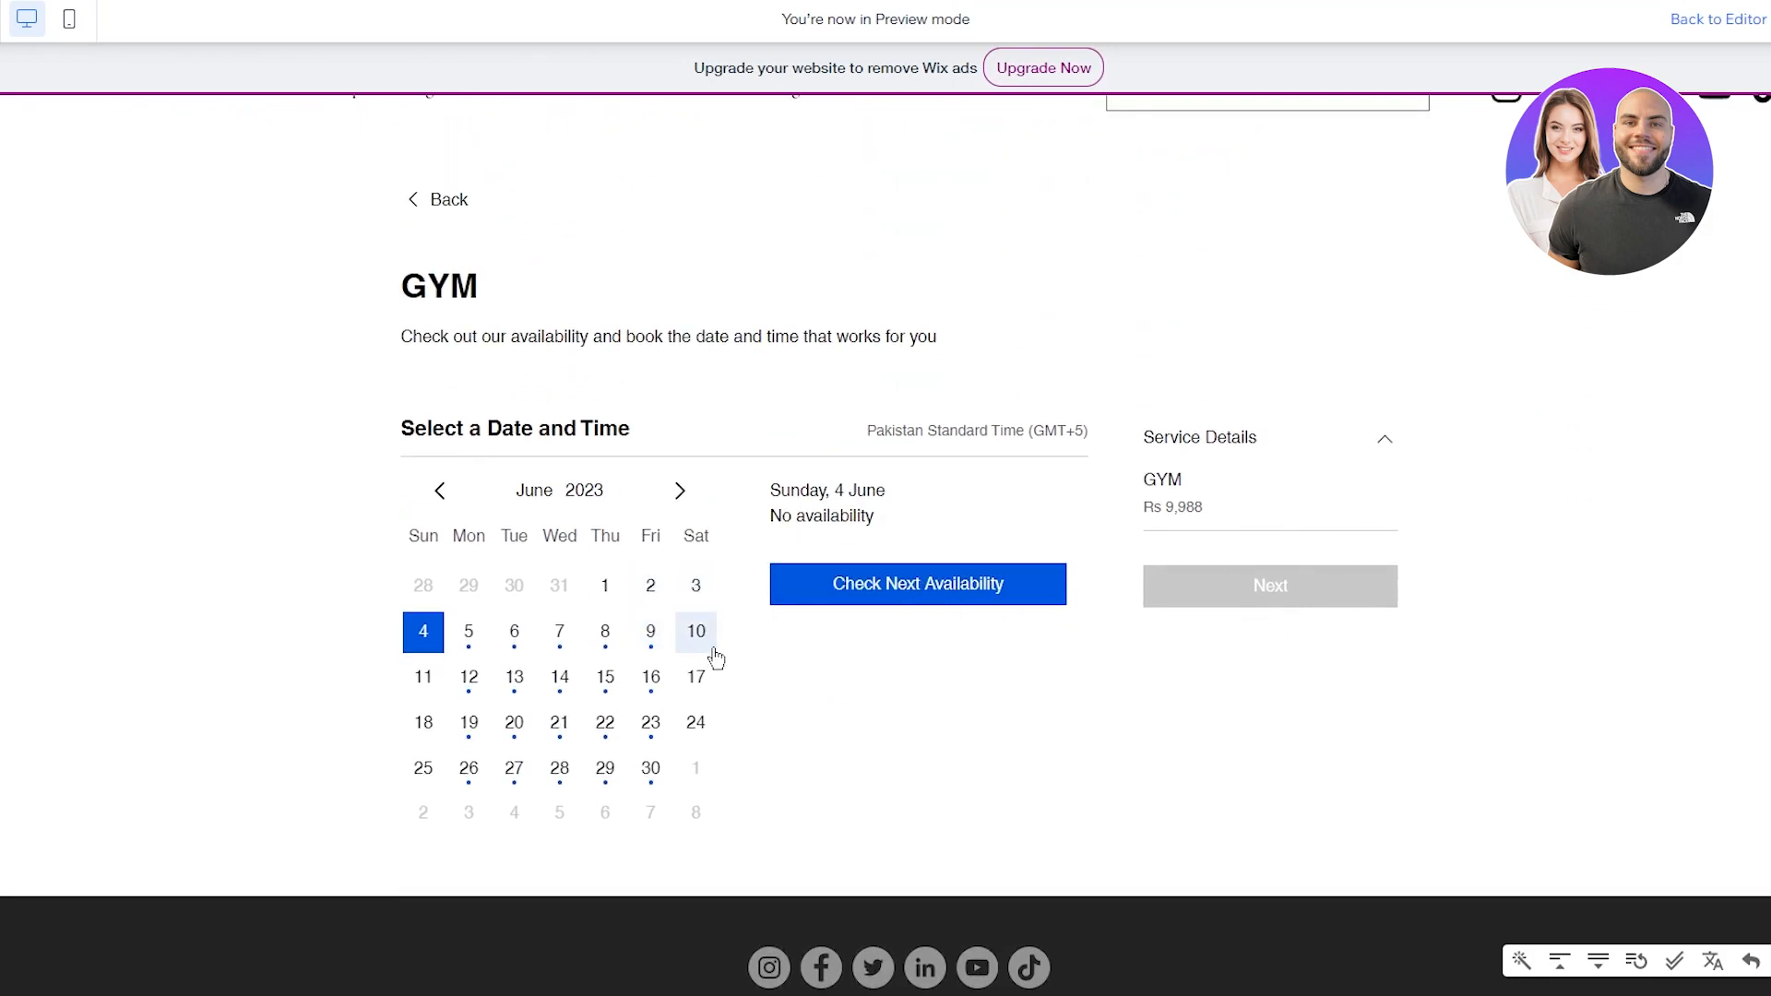
left_click(656, 685)
left_click(693, 685)
left_click(695, 722)
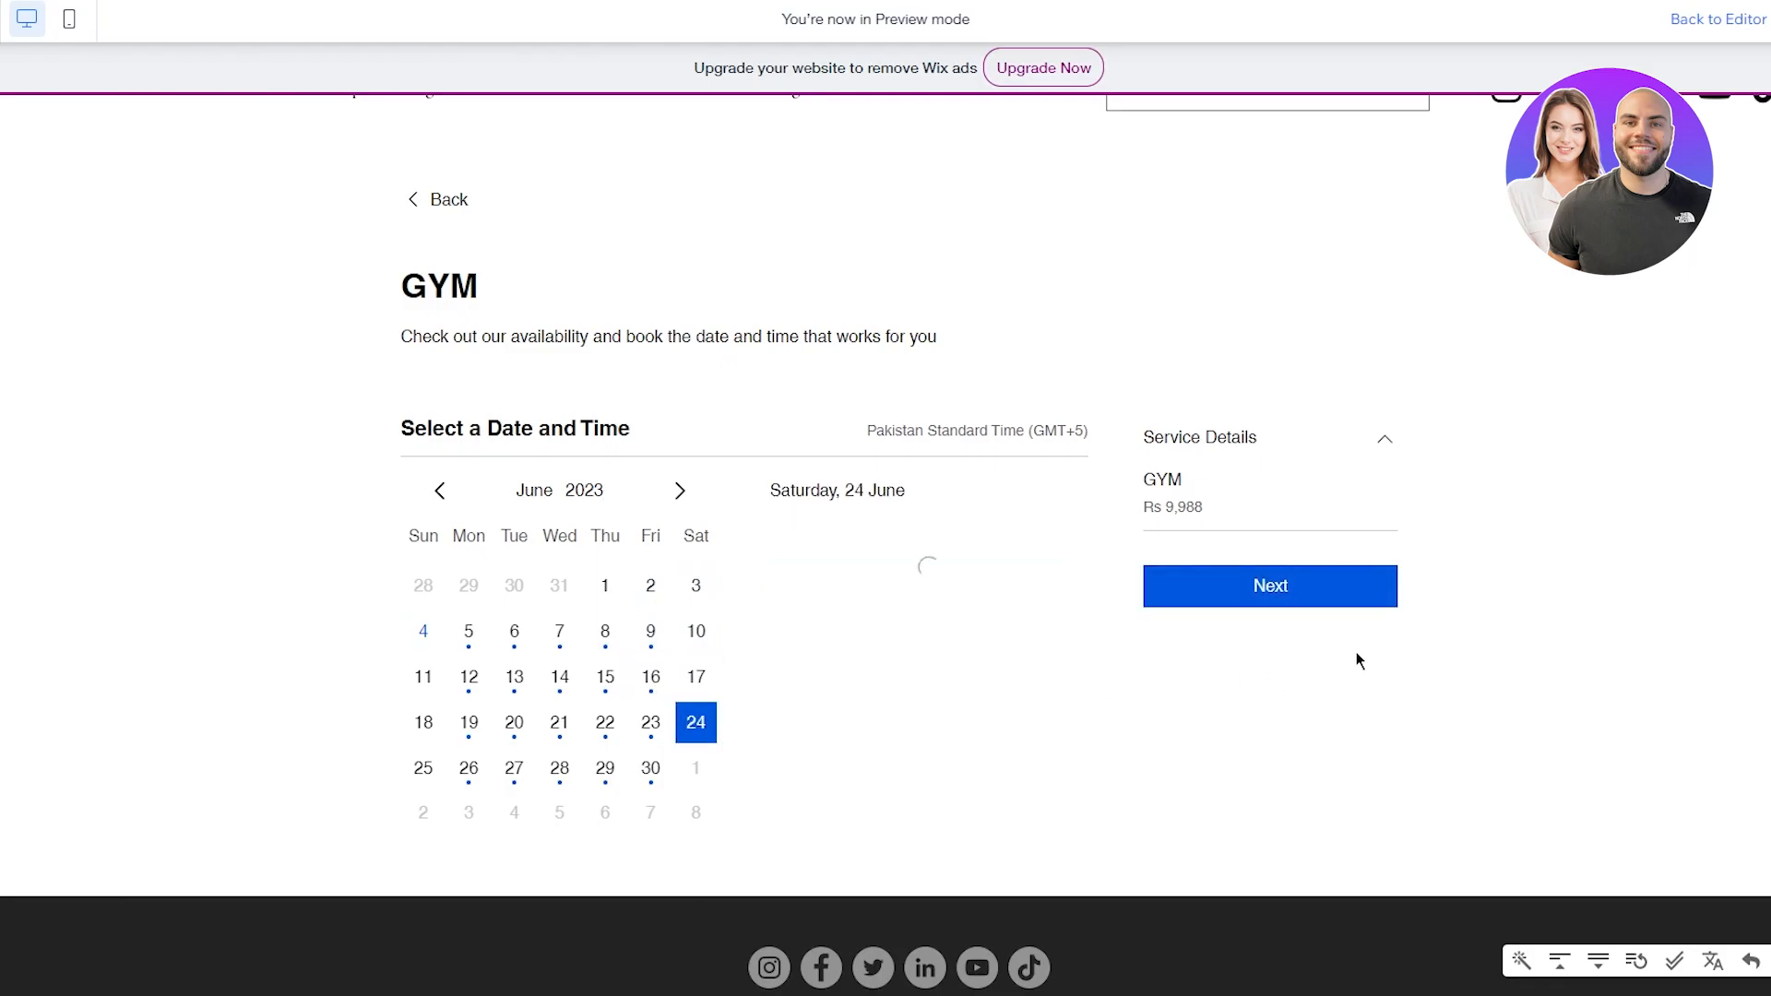
scroll(1321, 600, "up", 1)
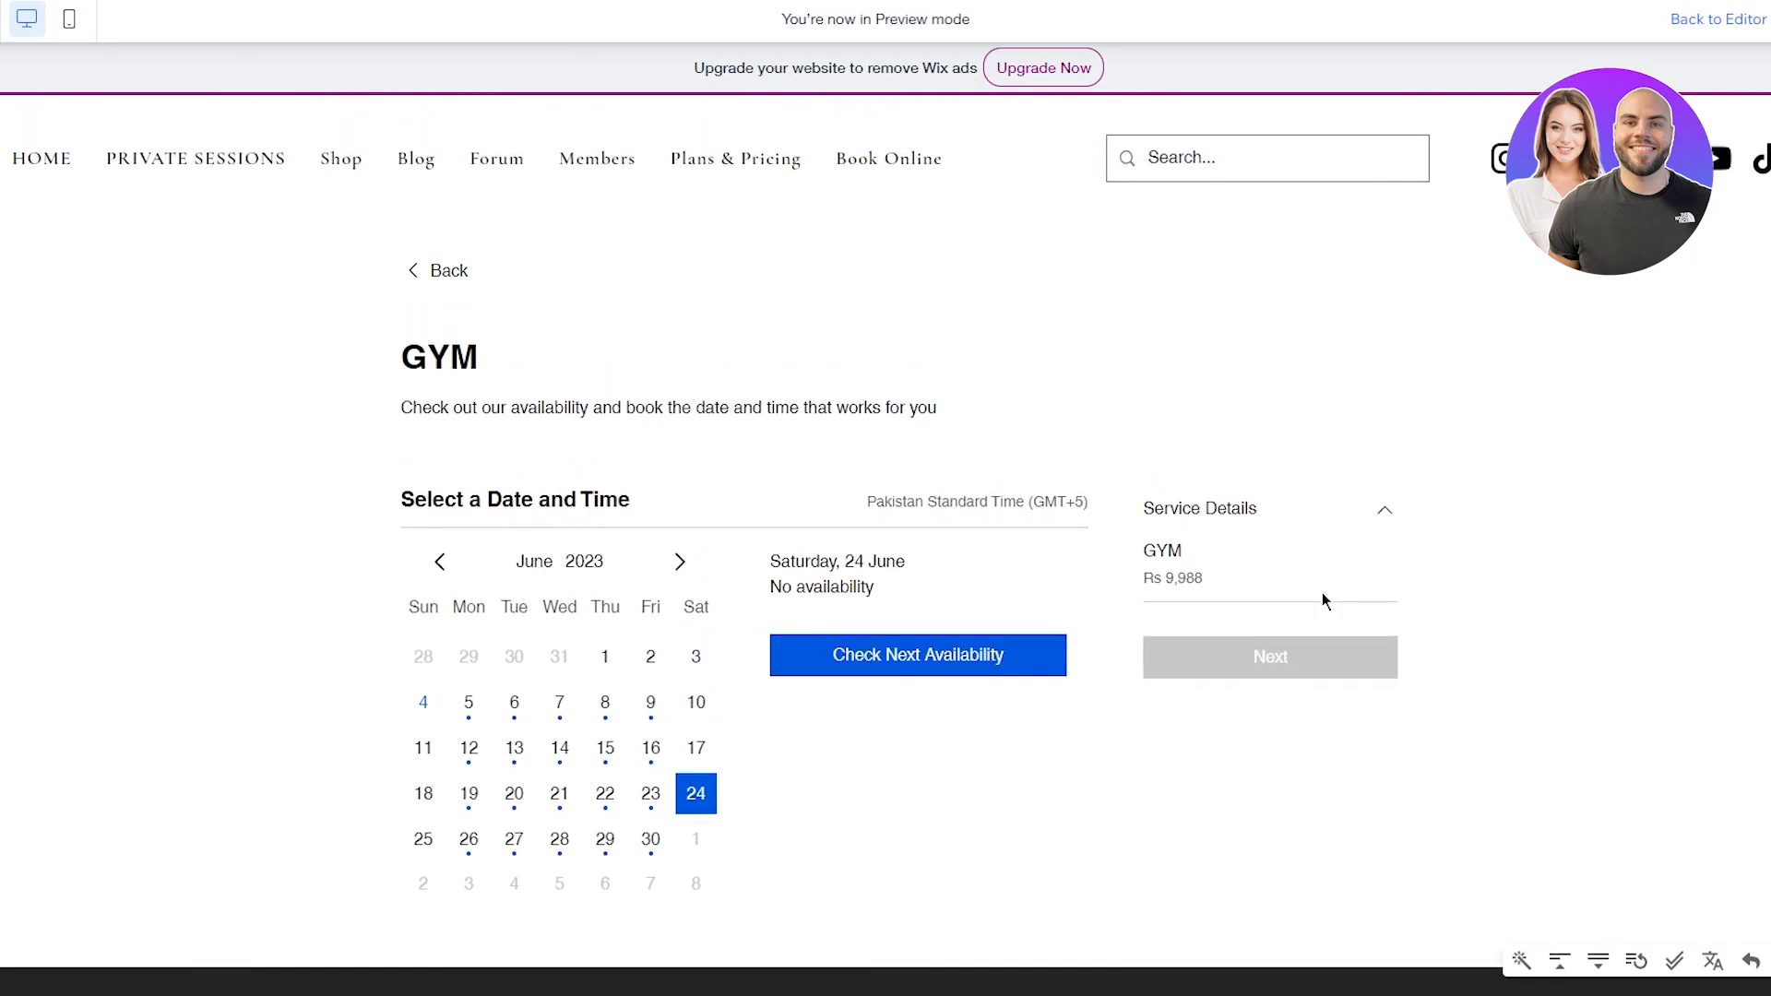
Step: Return to the HOME page of the preview and scroll through it
left_click(41, 158)
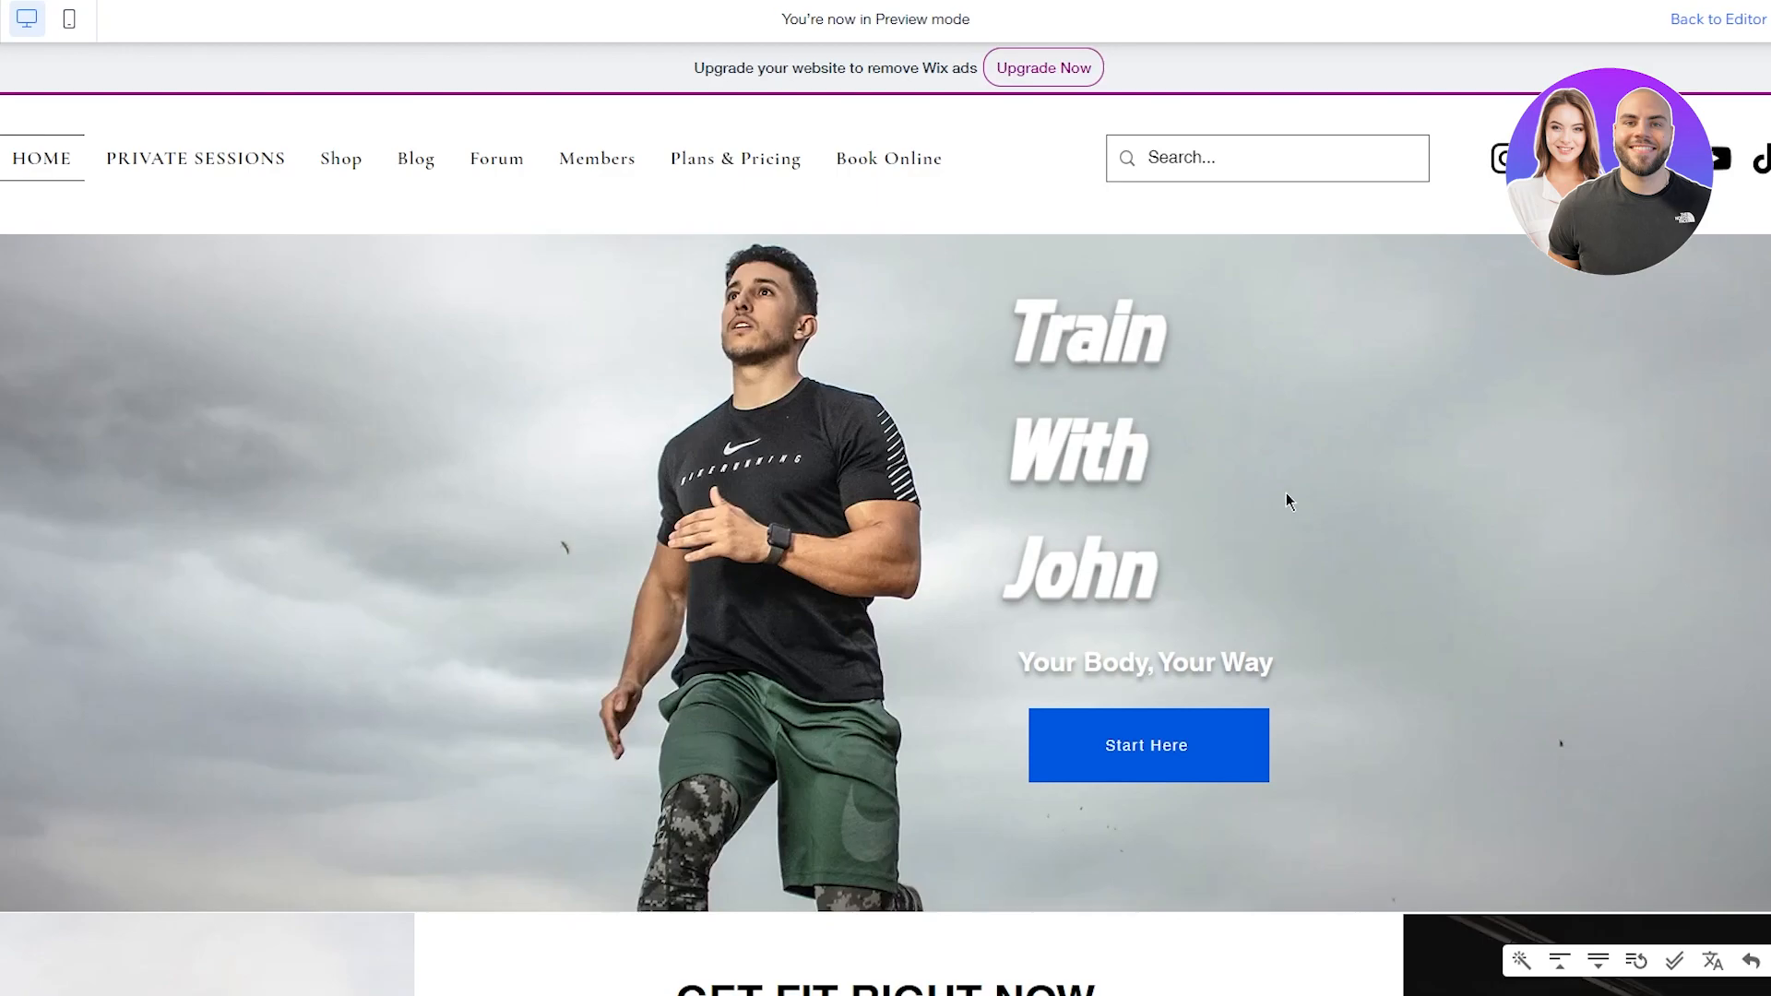
scroll(1126, 374, "down", 3)
scroll(1126, 373, "up", 3)
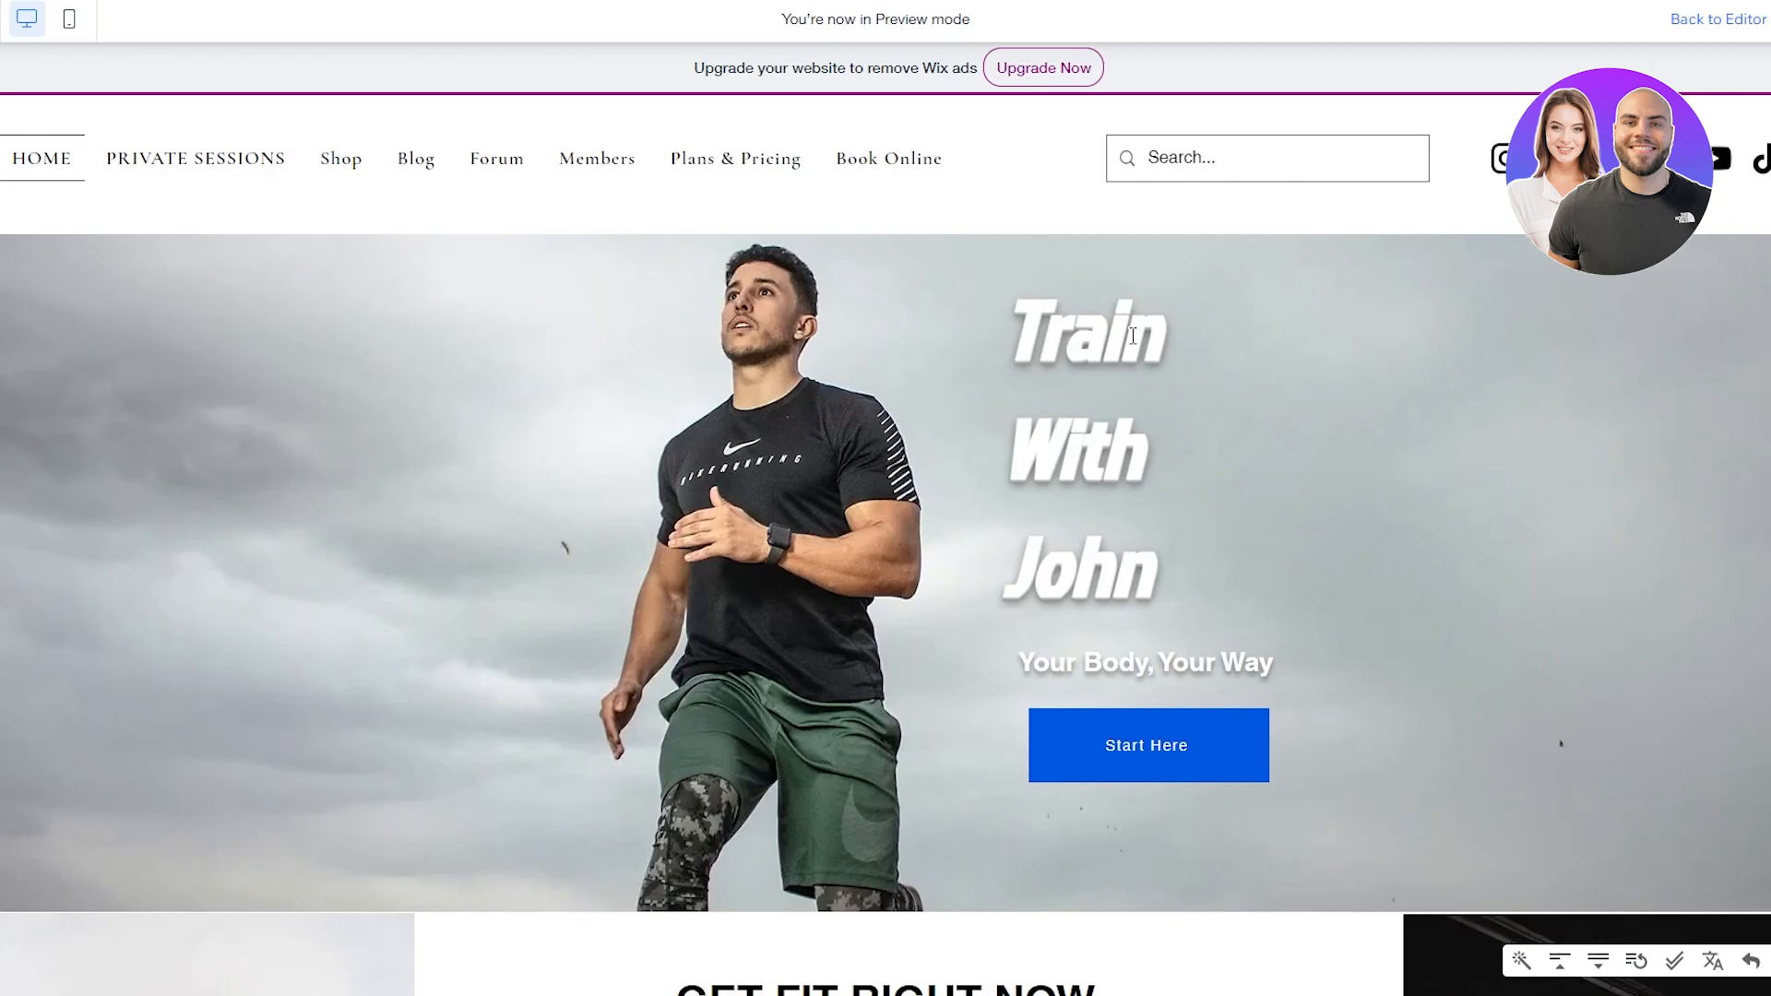